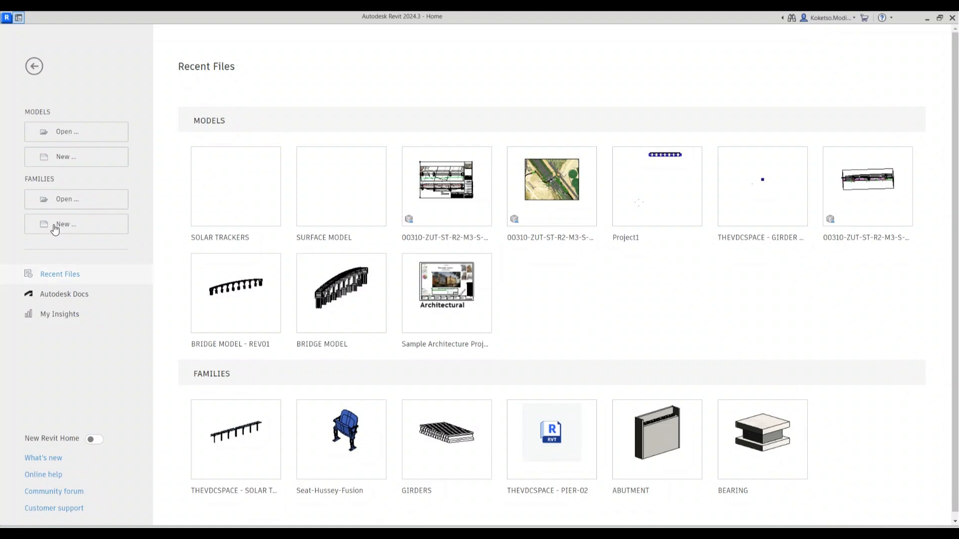
Create a new family from the Metric Generic Model.rft template
click(87, 233)
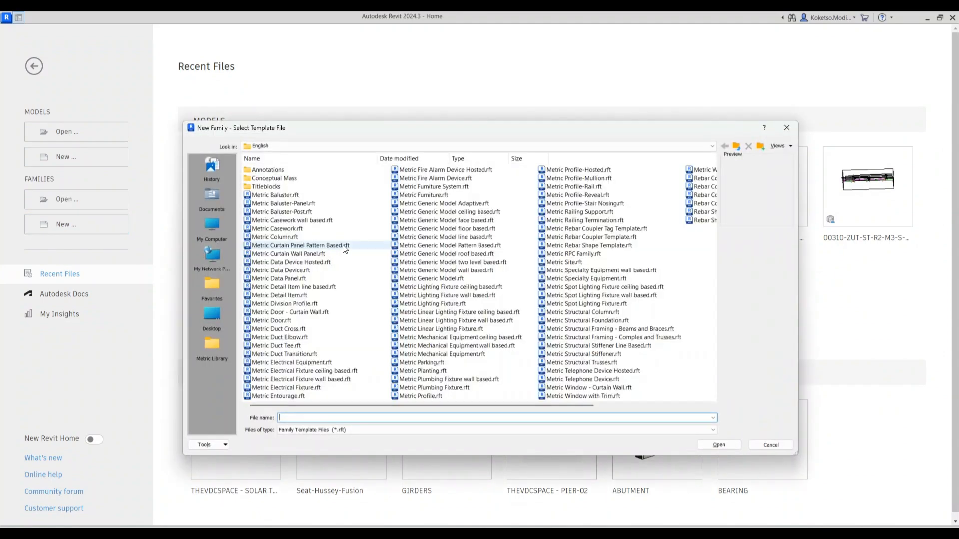
click(476, 277)
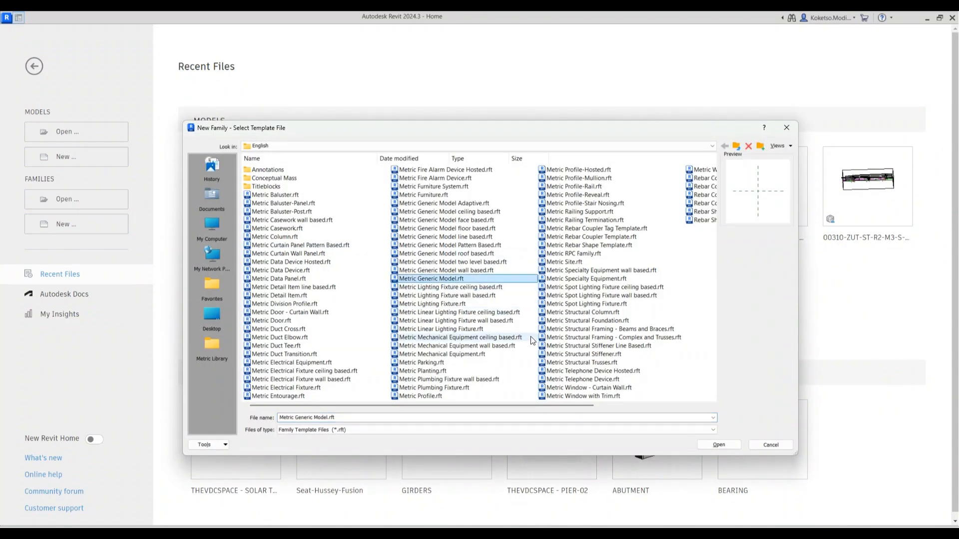
click(719, 444)
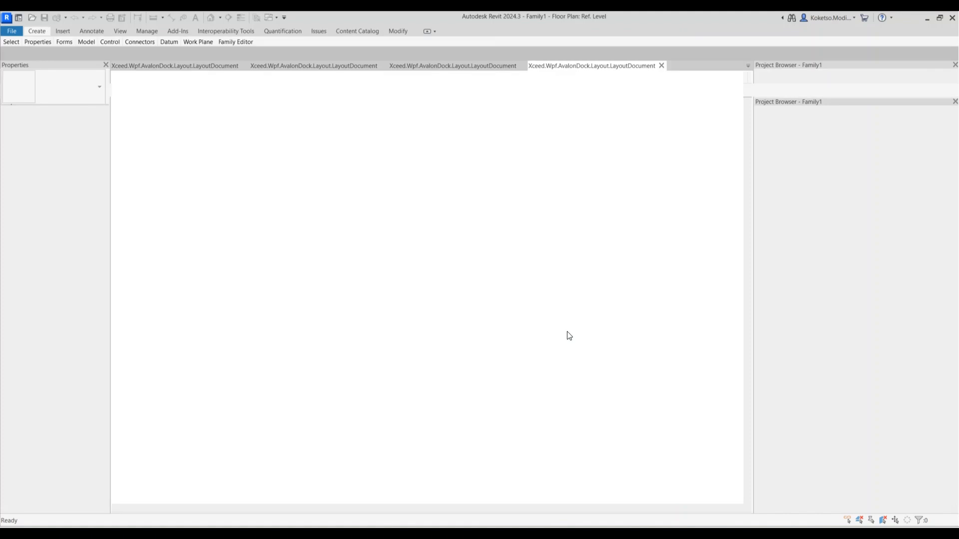
Draw two vertical and two horizontal reference planes around the origin
scroll(430, 317, down, 3)
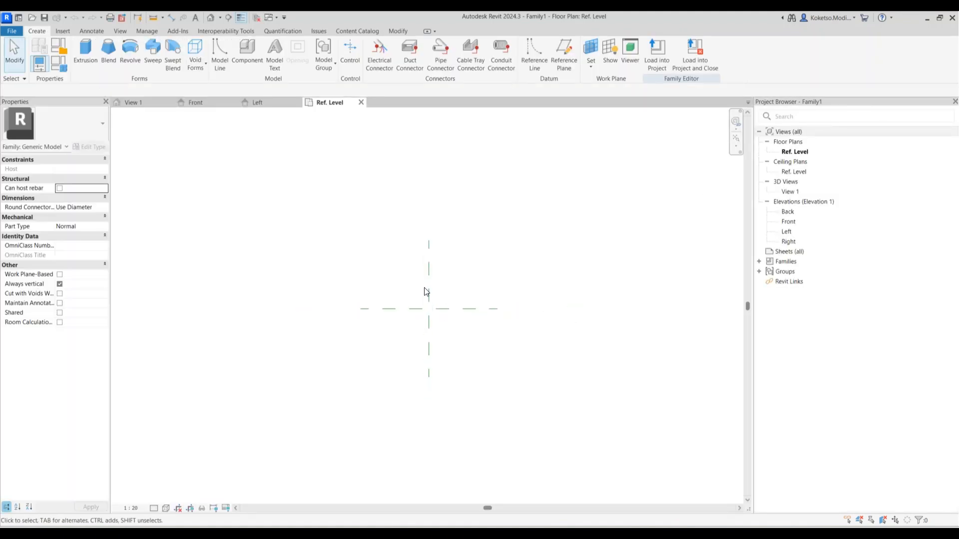
click(565, 54)
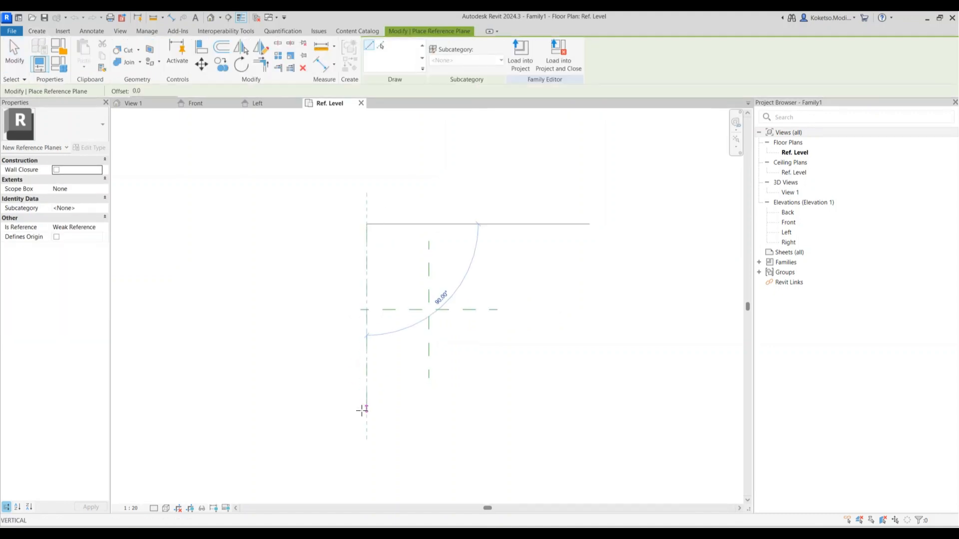
click(366, 411)
click(497, 216)
click(497, 407)
click(322, 241)
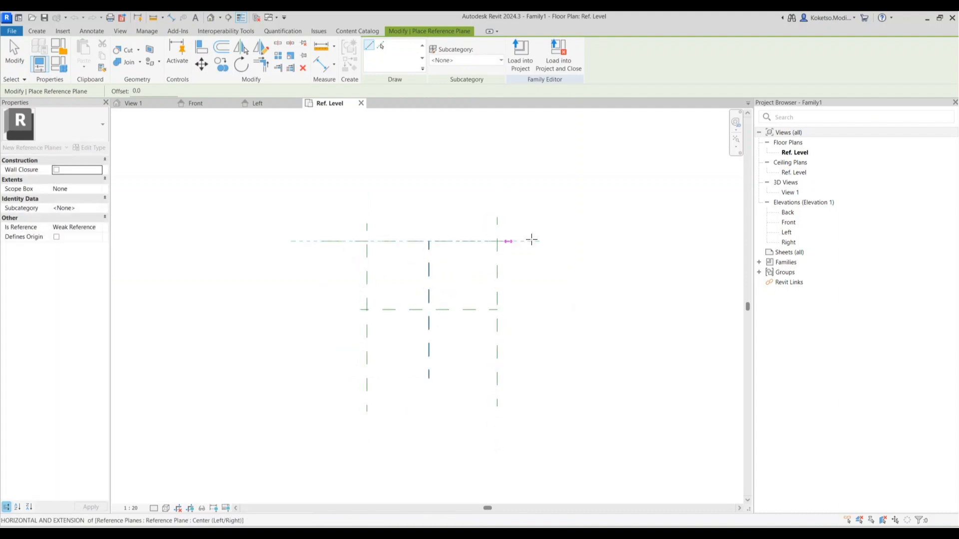
click(570, 242)
click(317, 372)
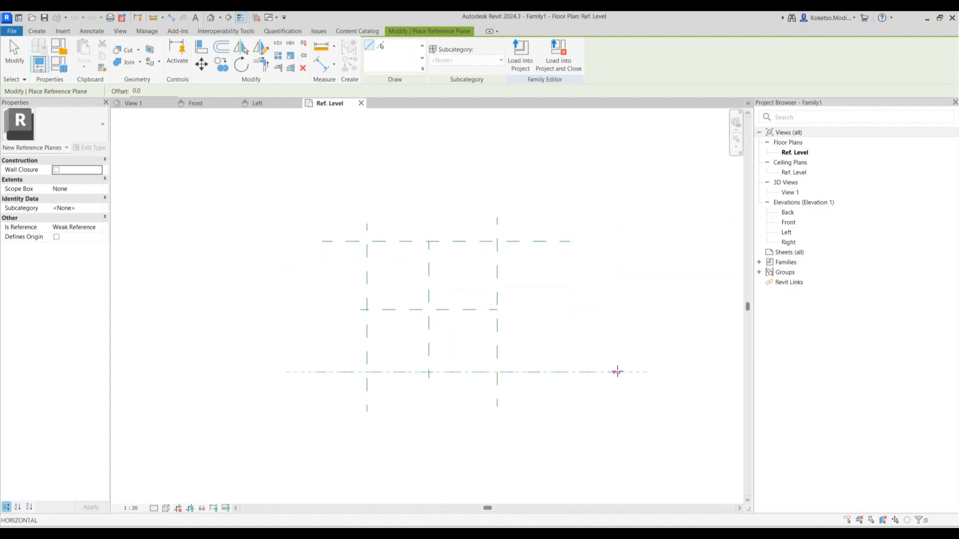
click(563, 372)
key(Escape)
Set the top and bottom reference planes 750 from centre
click(435, 243)
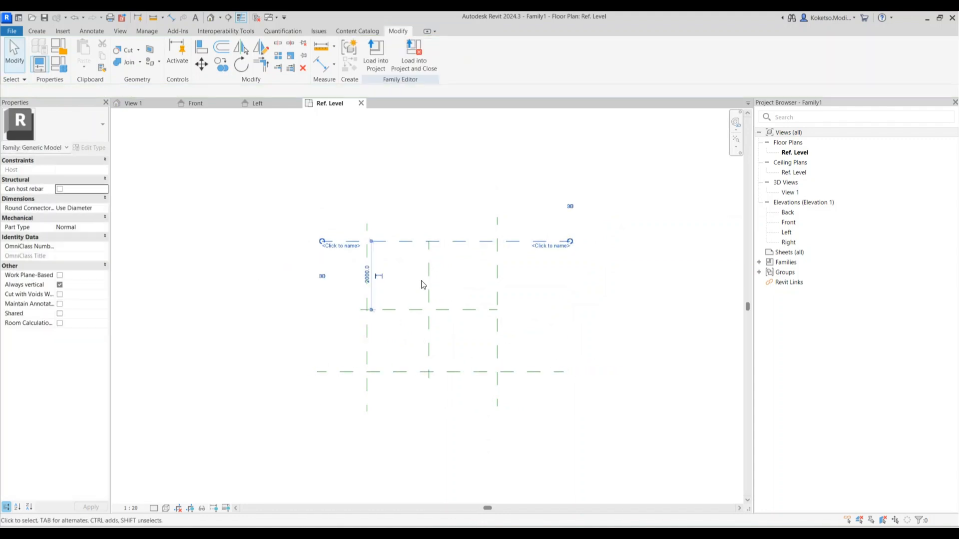
scroll(421, 283, up, 1)
click(352, 274)
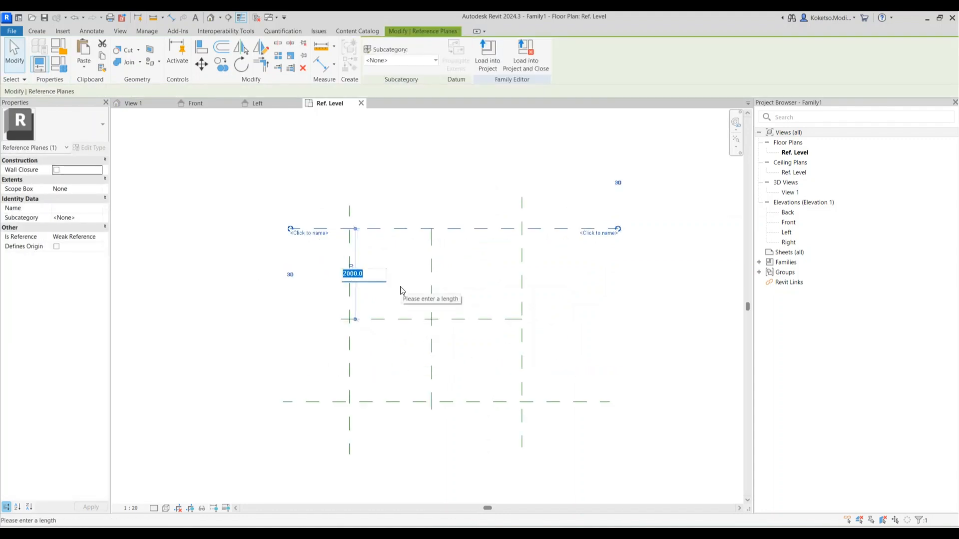
text(750)
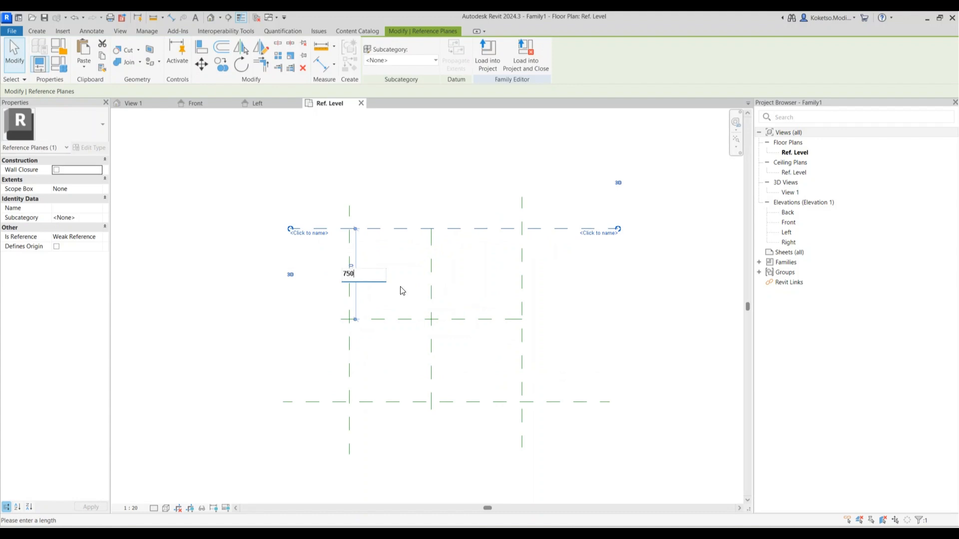
key(Return)
click(393, 402)
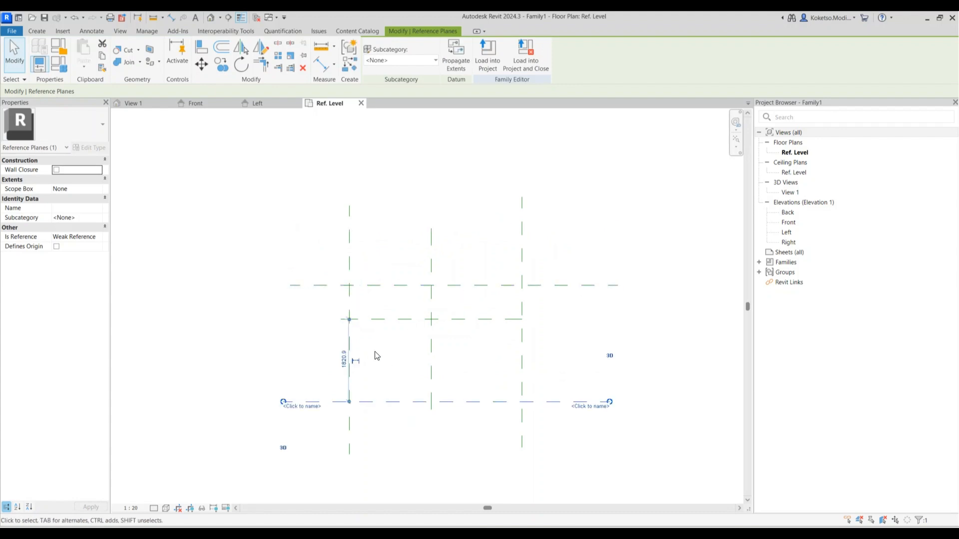
click(344, 358)
text(750)
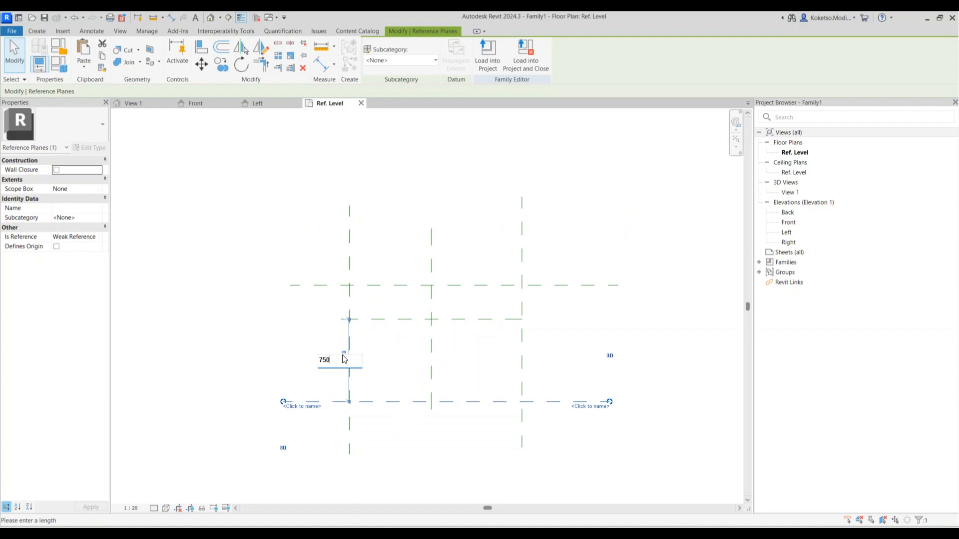
key(Return)
Set the left reference plane 1200 and the right one 1250 from centre
click(349, 309)
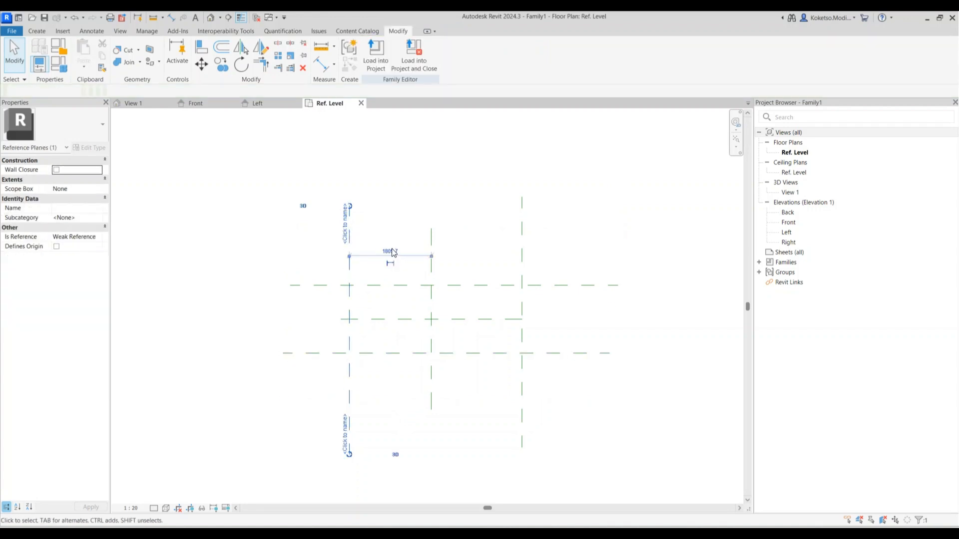
click(391, 250)
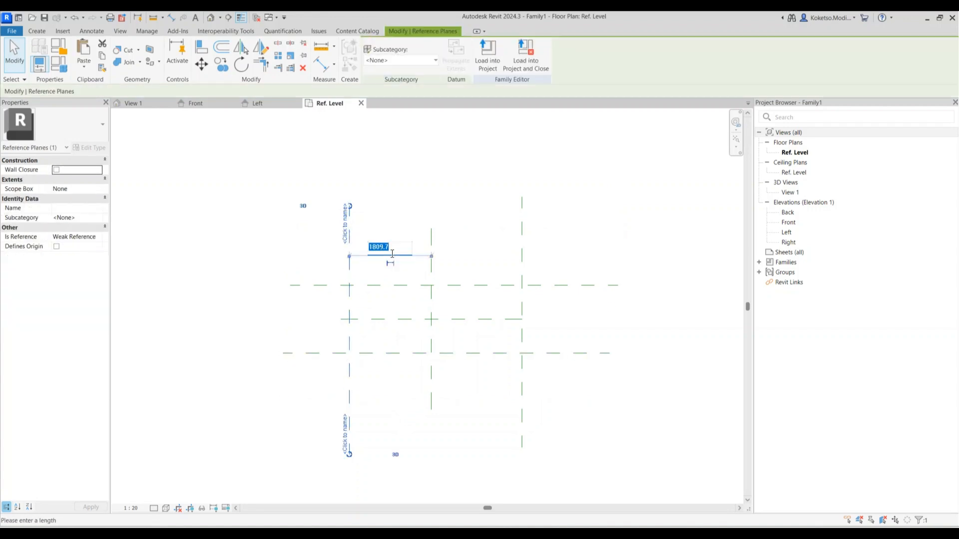
text(12)
text(00)
key(Return)
click(523, 262)
click(477, 242)
text(1250)
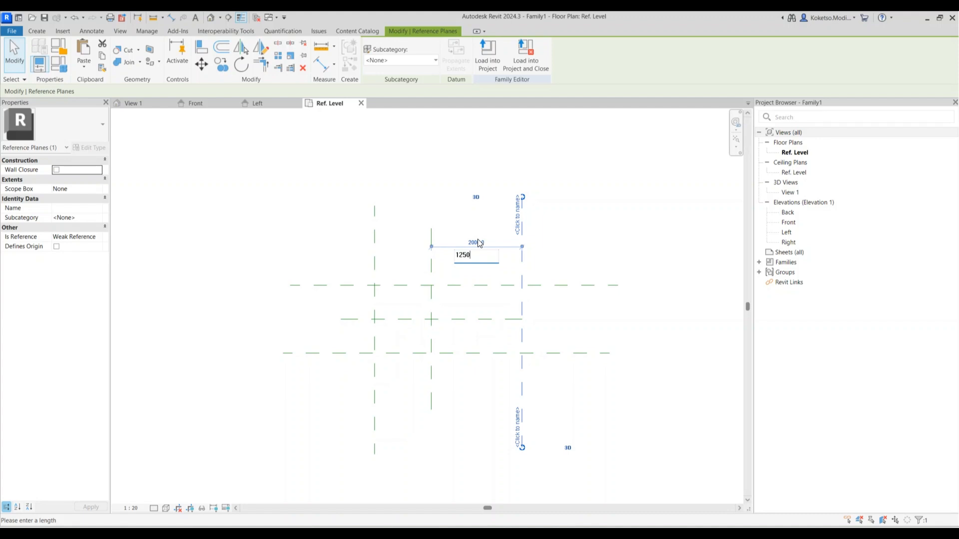
key(Return)
click(553, 268)
In Front elevation, add a horizontal reference plane 1000 below Ref. Level
click(789, 222)
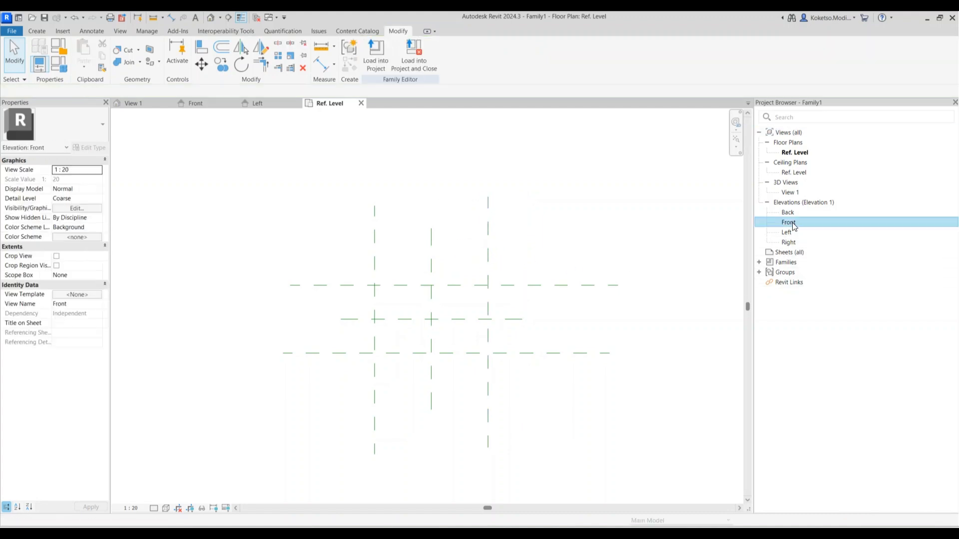
double_click(792, 225)
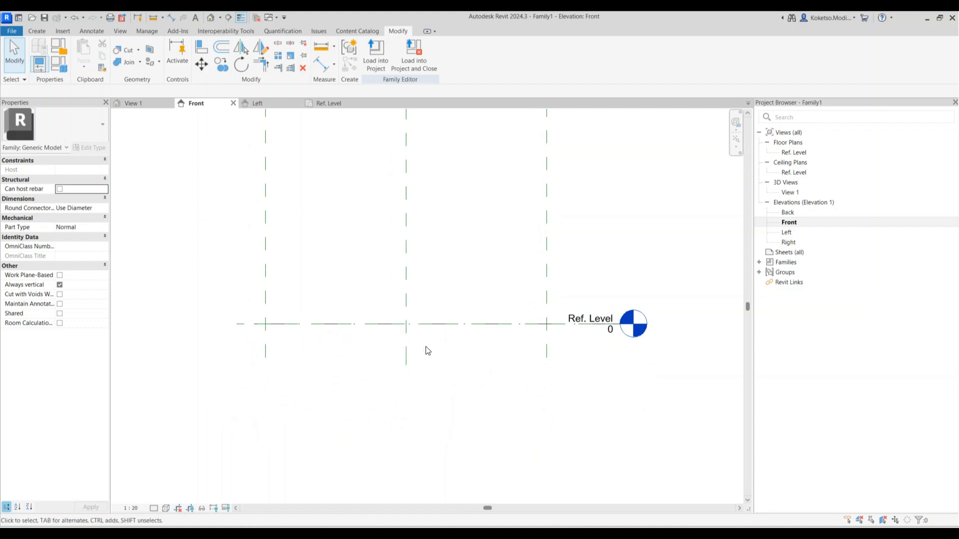
click(39, 31)
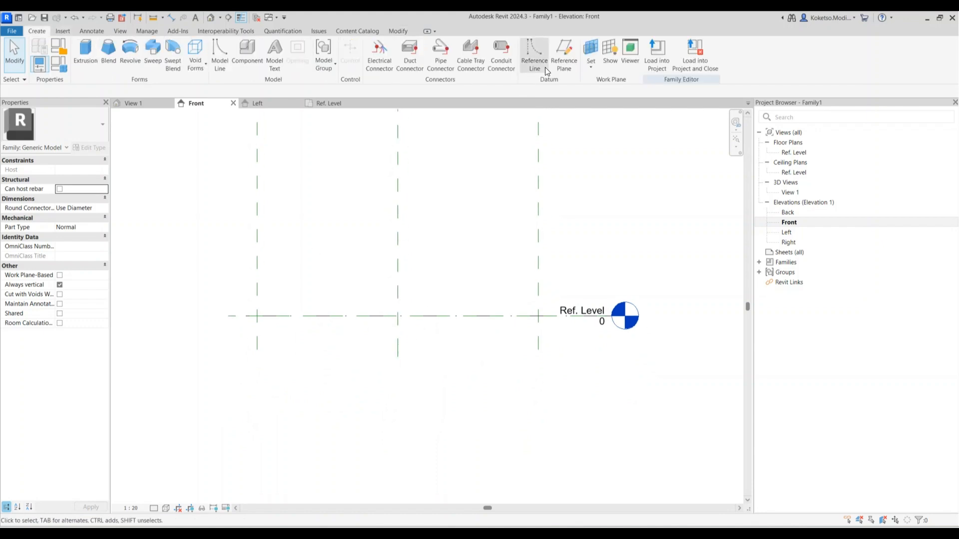
key(r)
key(p)
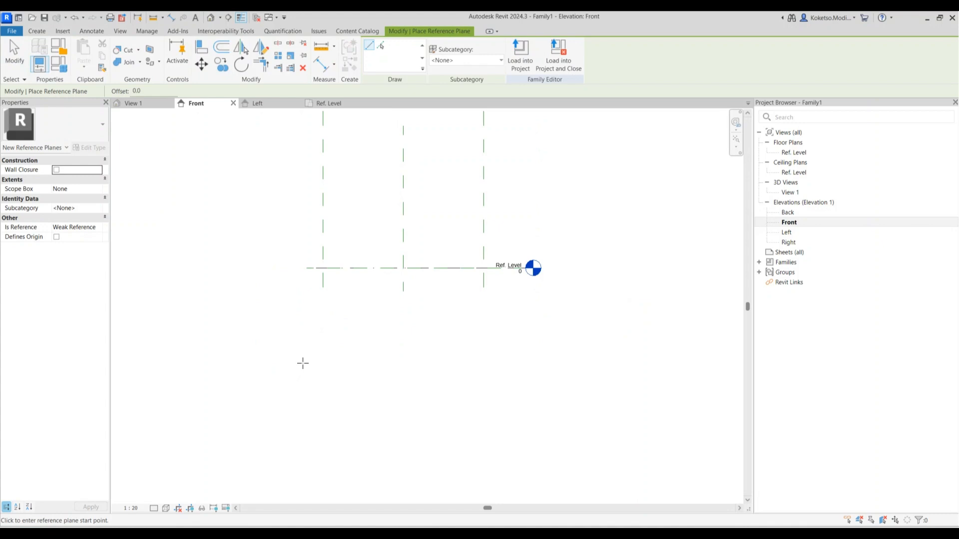
click(306, 356)
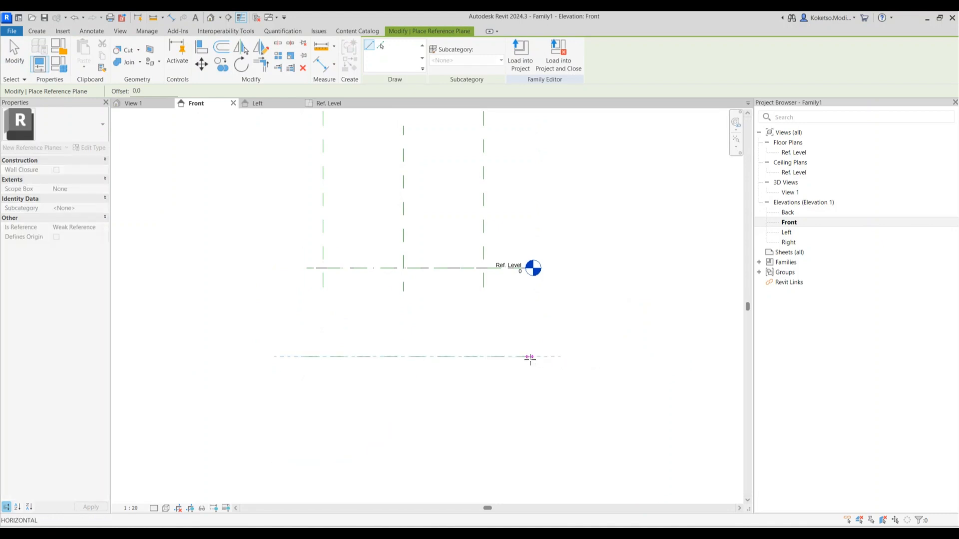
click(558, 356)
key(Escape)
key(Escape)
click(392, 357)
click(352, 310)
text(1000)
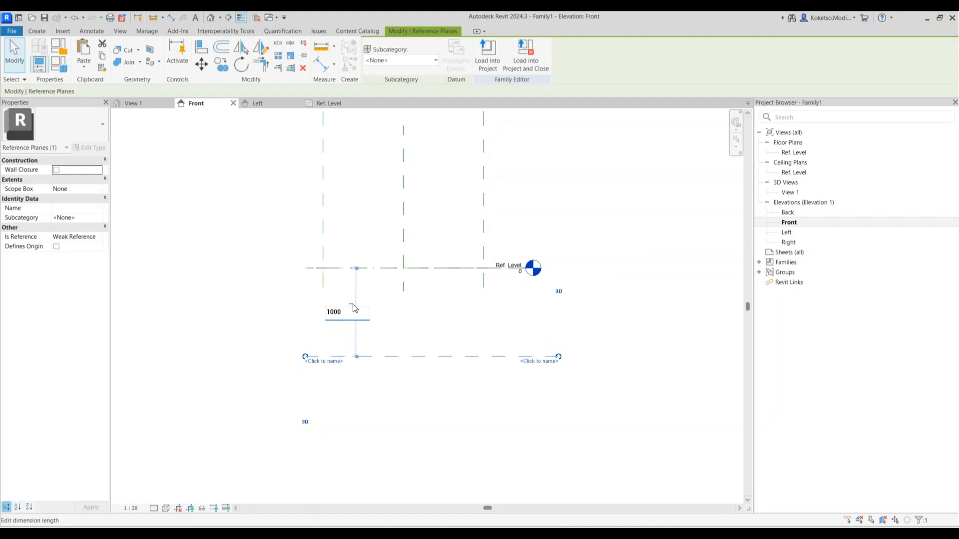
key(Return)
key(Escape)
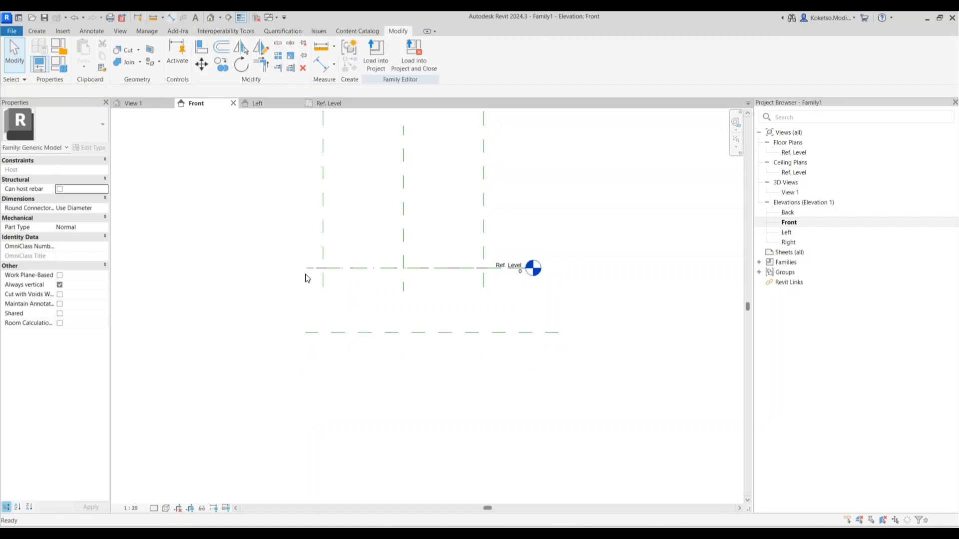
Dimension the 1000 gap and label it with a new BASE DEPTH parameter
key(d)
key(i)
click(307, 268)
click(309, 332)
click(245, 272)
key(Escape)
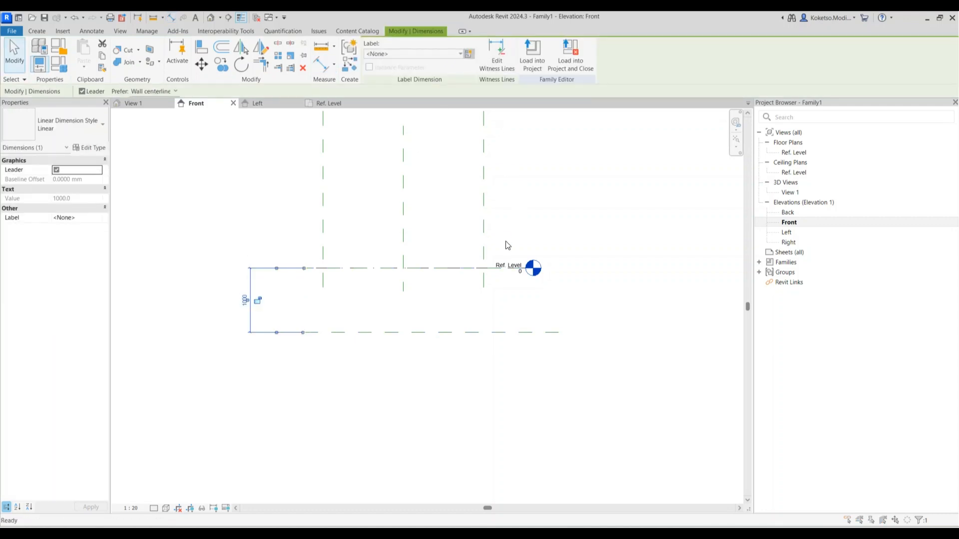
text(BASE DEPTH)
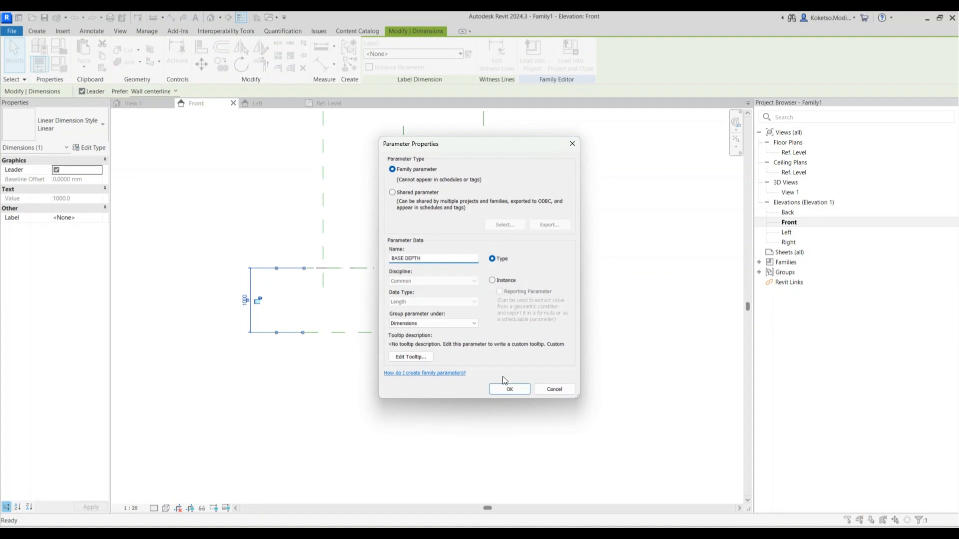
click(510, 389)
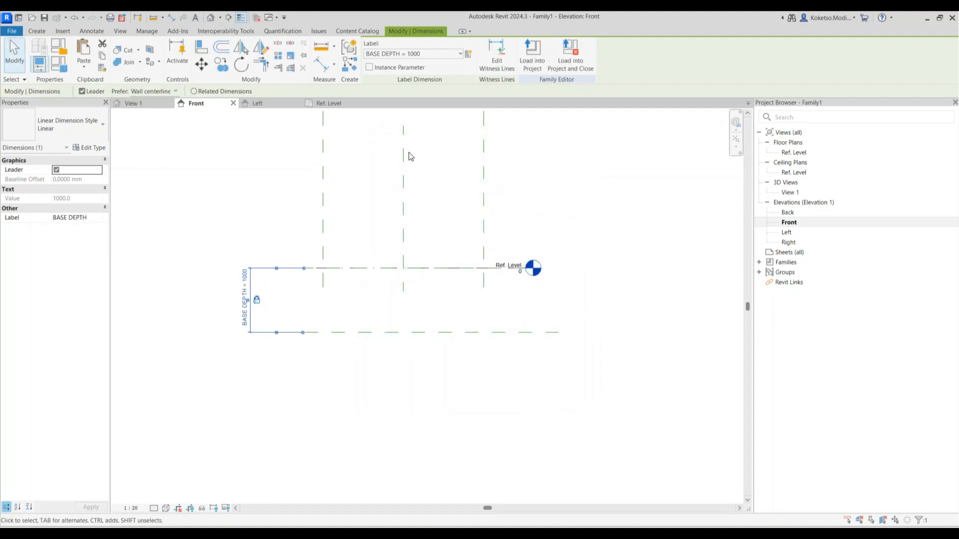
key(Escape)
click(322, 103)
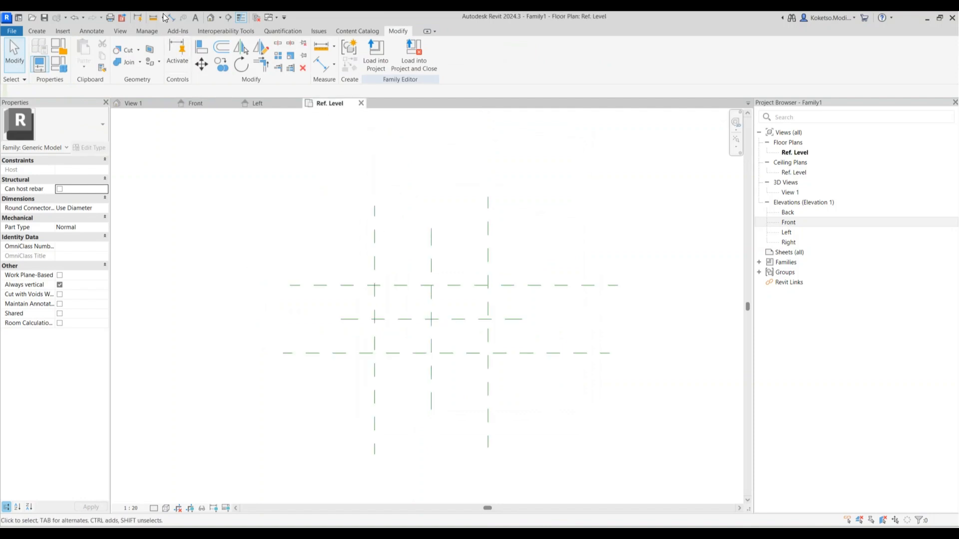
Dimension the base's width and length between the outer reference planes
key(d)
key(i)
click(375, 237)
click(488, 231)
click(502, 219)
click(528, 286)
click(537, 353)
click(552, 261)
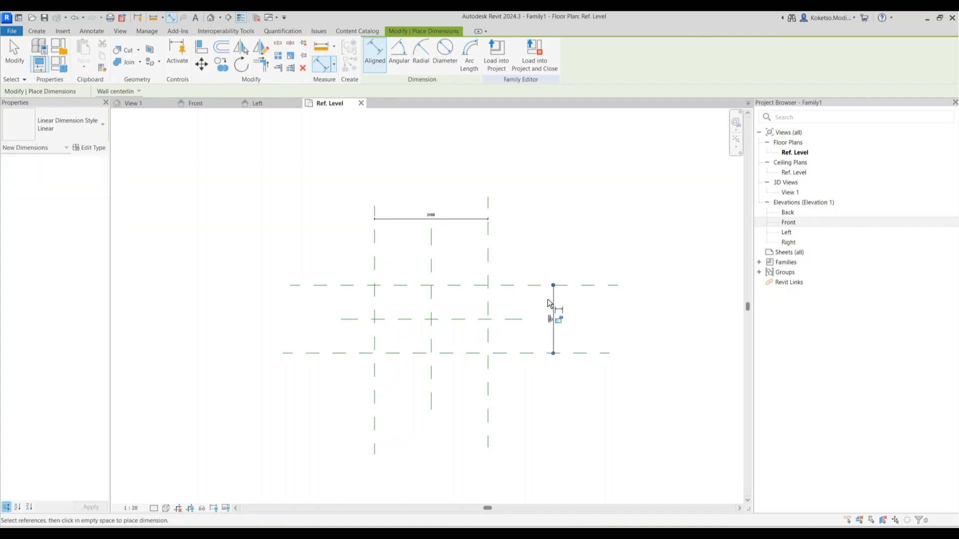
key(Escape)
Label the 1500 dimension BASE LENGTH and the 2500 dimension BASE WIDTH
click(553, 302)
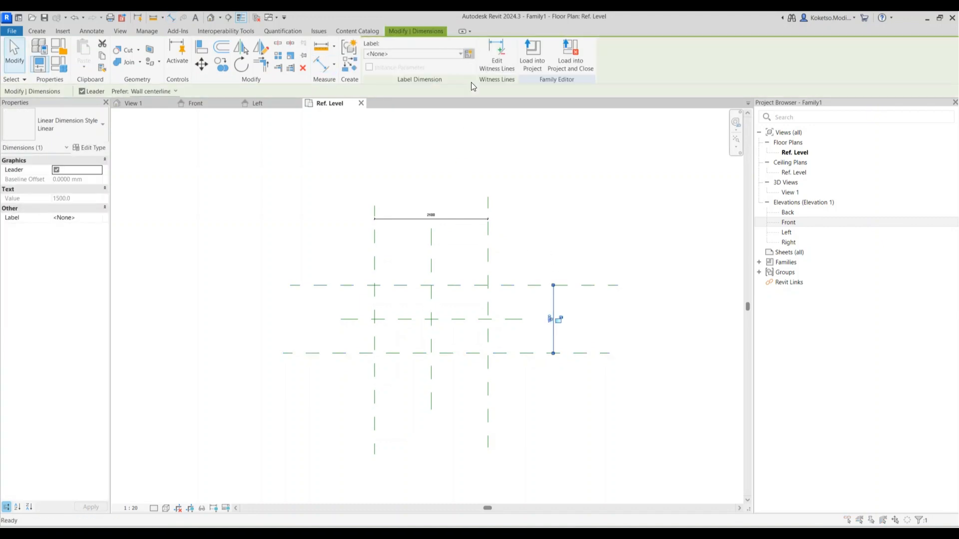
text(BA)
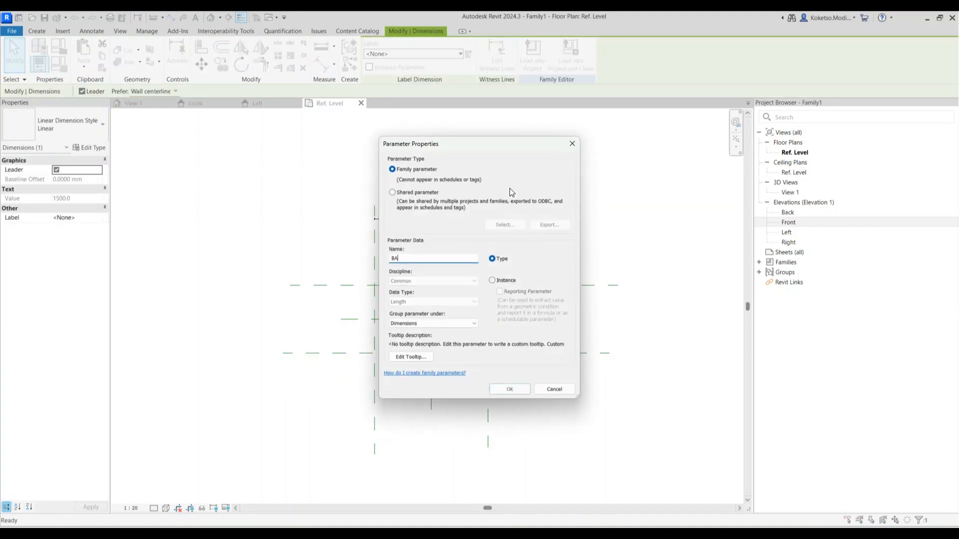
text(SE LENGSTH)
key(BackSpace)
key(BackSpace)
key(BackSpace)
text(TH)
click(511, 389)
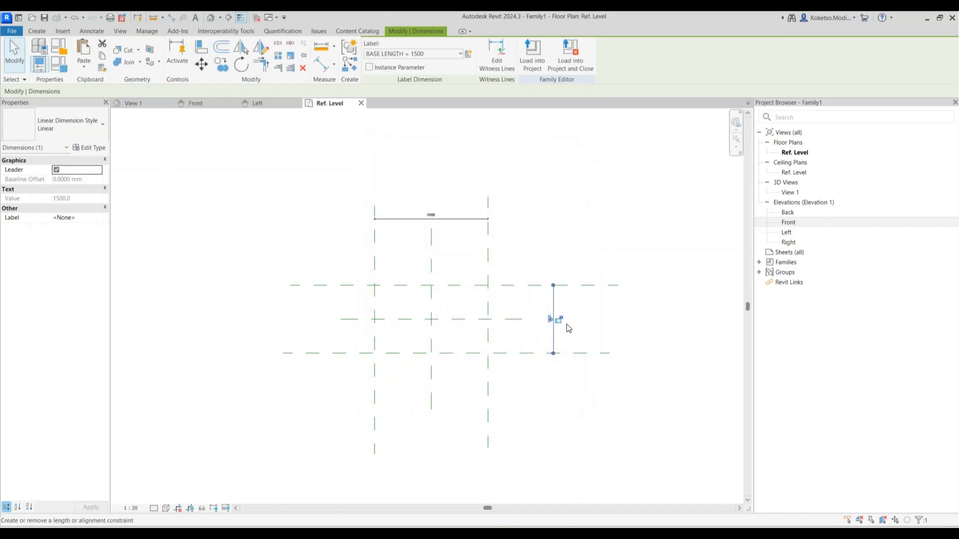
click(403, 218)
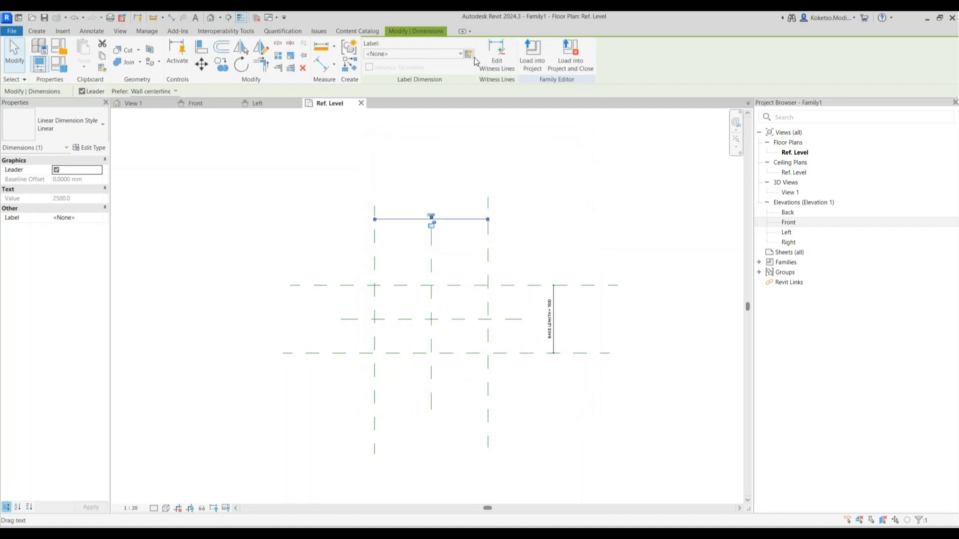
text(BAS)
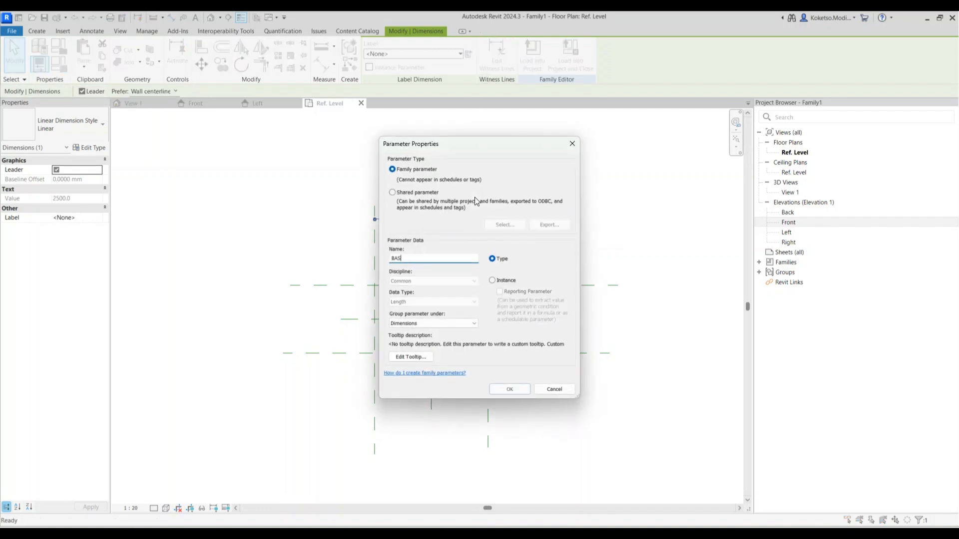
text(E WIDTH)
click(501, 389)
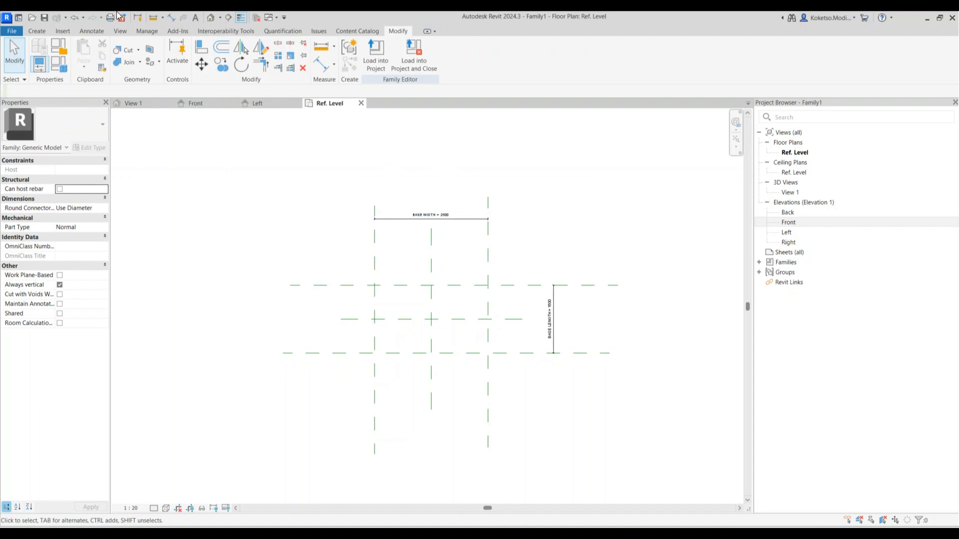
click(47, 30)
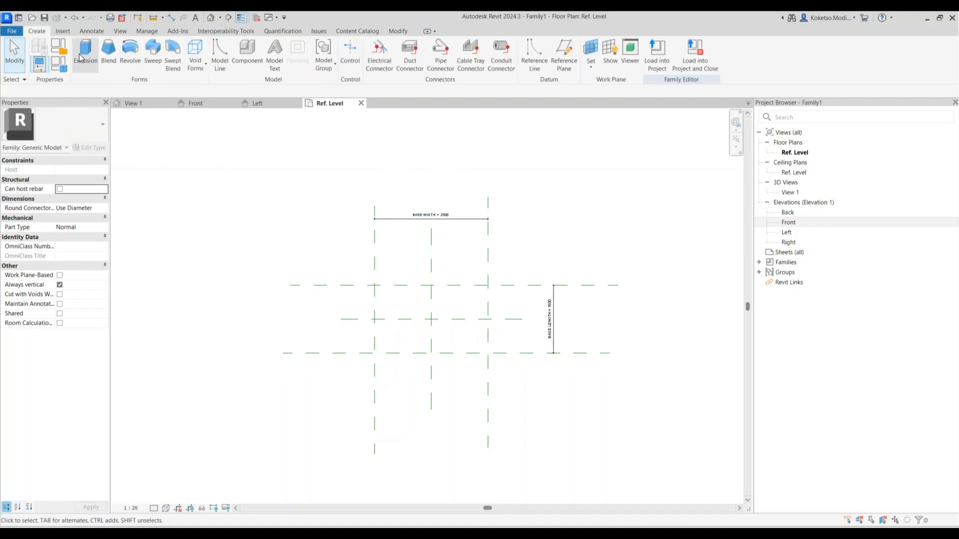
Sketch a rectangular extrusion between the four outer reference planes and finish it
click(402, 45)
click(374, 285)
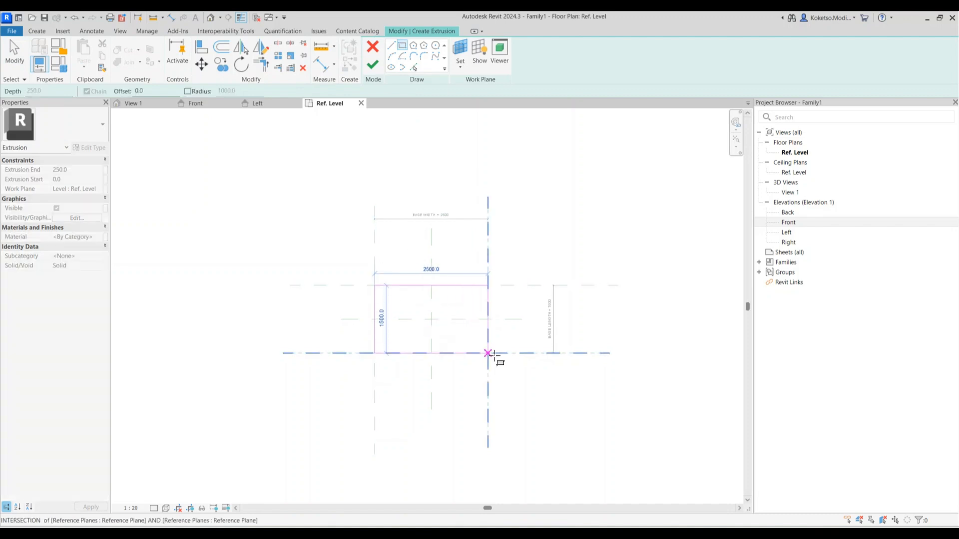
click(487, 353)
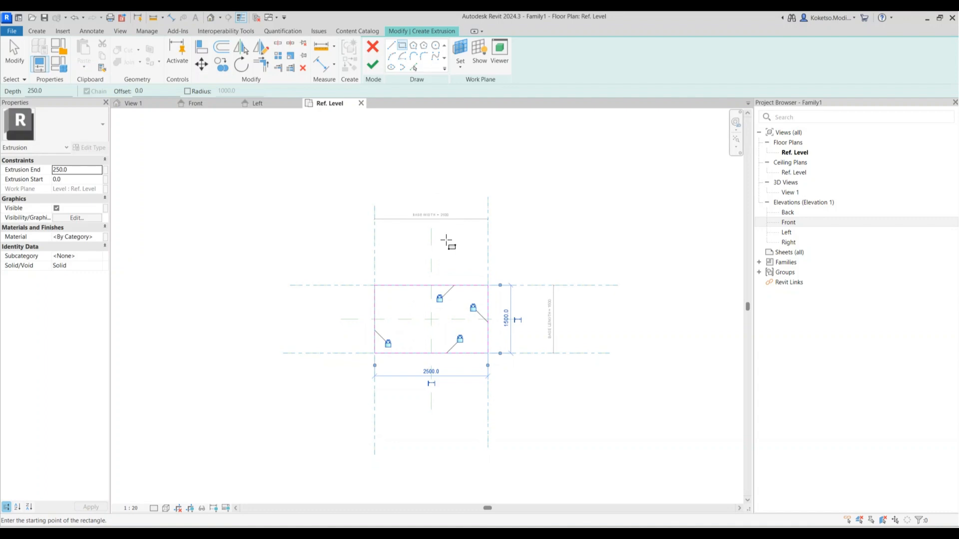
click(372, 65)
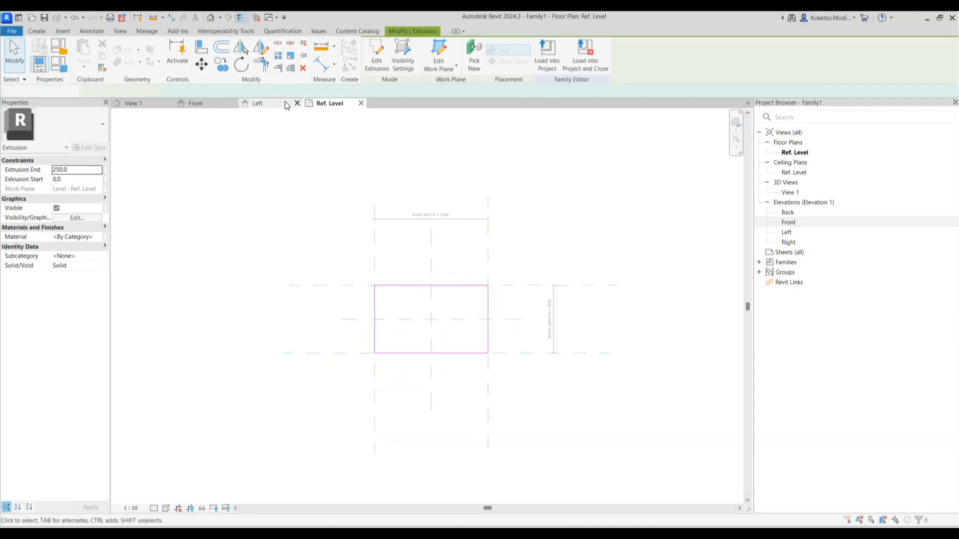
In Front elevation, stretch the extrusion from Ref. Level down to the 1000 BASE DEPTH plane
click(196, 103)
scroll(394, 270, up, 2)
drag(415, 281, 418, 369)
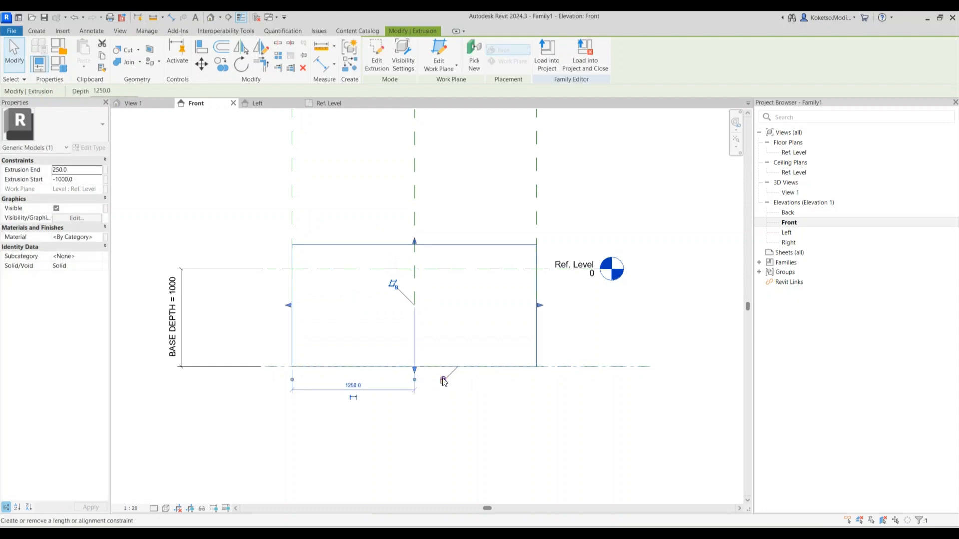
drag(414, 241, 450, 254)
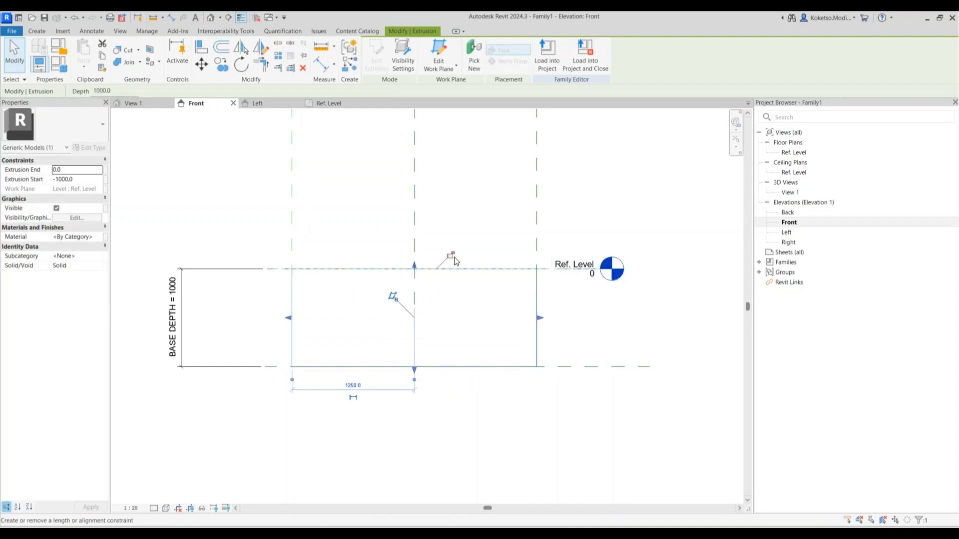
scroll(455, 261, down, 3)
key(Escape)
click(326, 104)
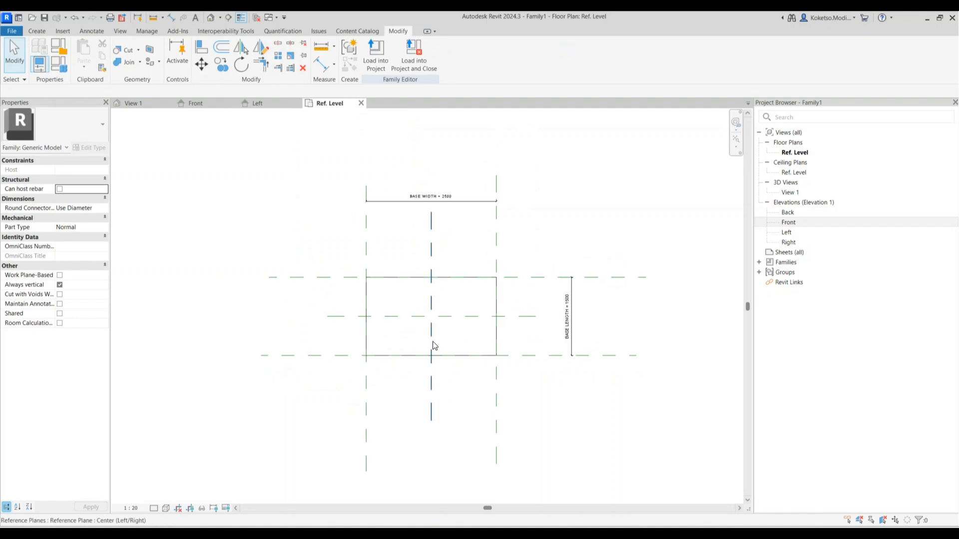
In Front elevation, copy the base's bottom reference plane 8000 further down
scroll(422, 320, up, 2)
middle_drag(420, 314, 413, 267)
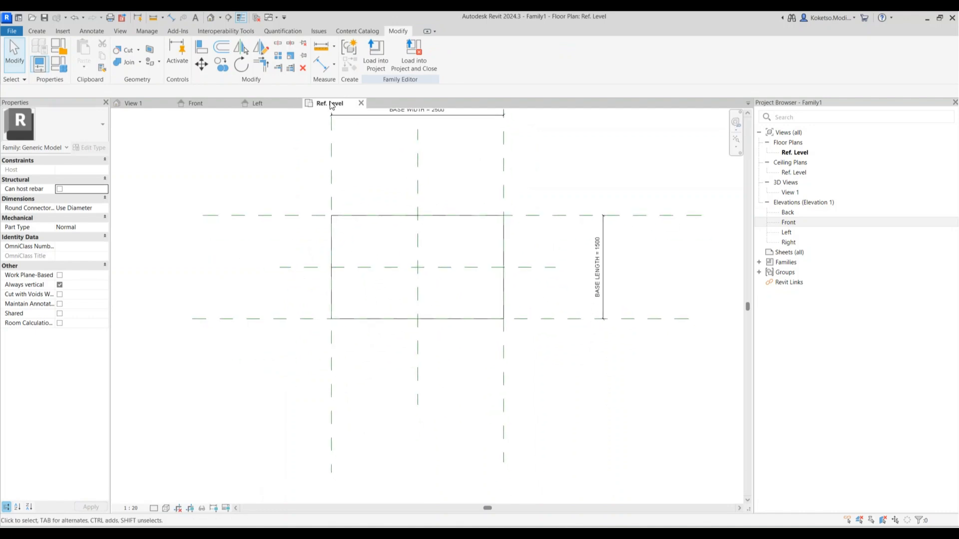
click(198, 105)
scroll(451, 280, down, 2)
scroll(434, 272, up, 1)
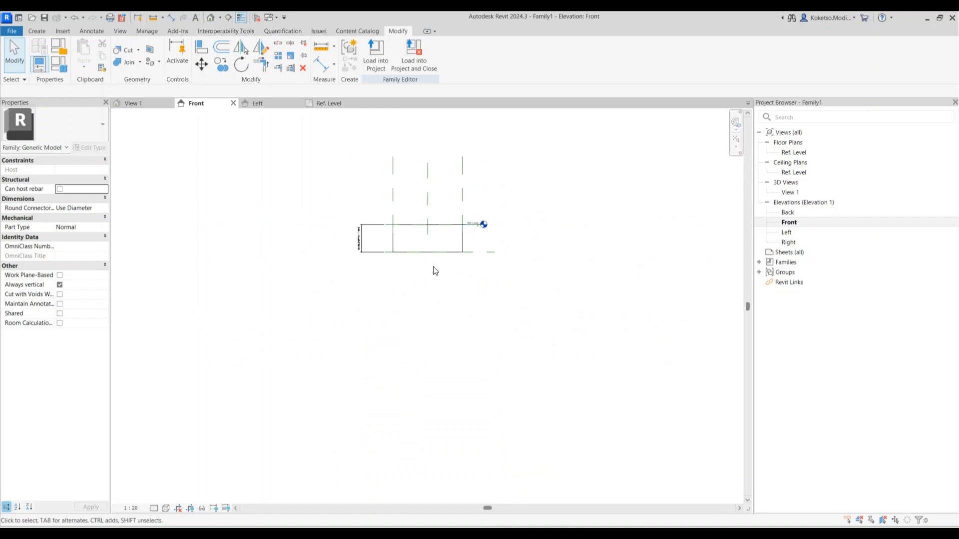
scroll(484, 251, up, 1)
click(484, 252)
click(221, 65)
click(483, 253)
scroll(484, 253, down, 2)
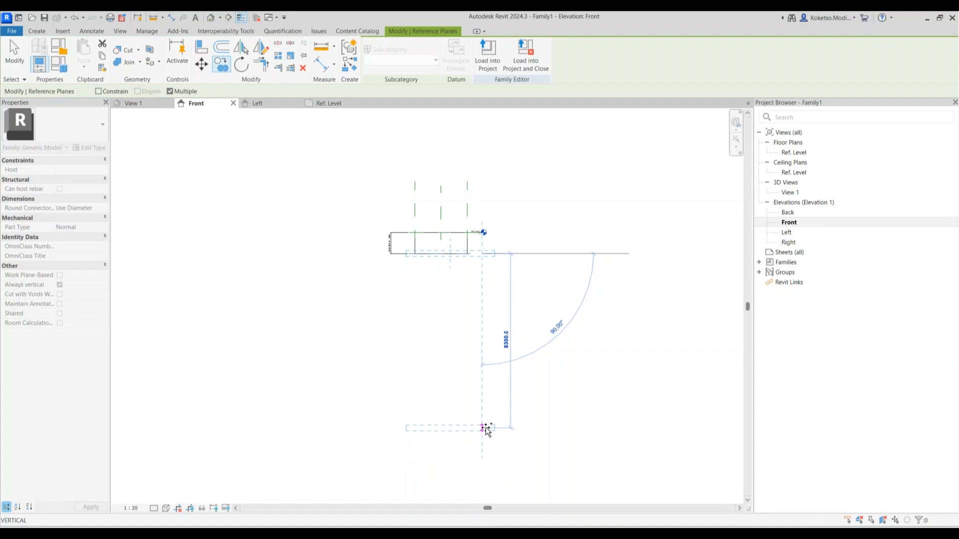
click(485, 421)
key(Escape)
key(Escape)
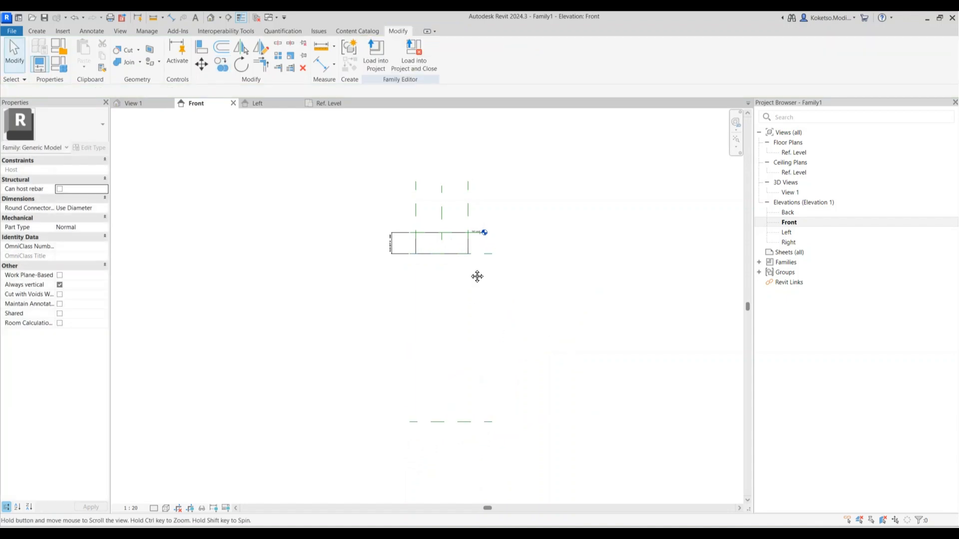
Dimension the 8000 gap and label it with a new PILE DEPTH parameter
click(170, 19)
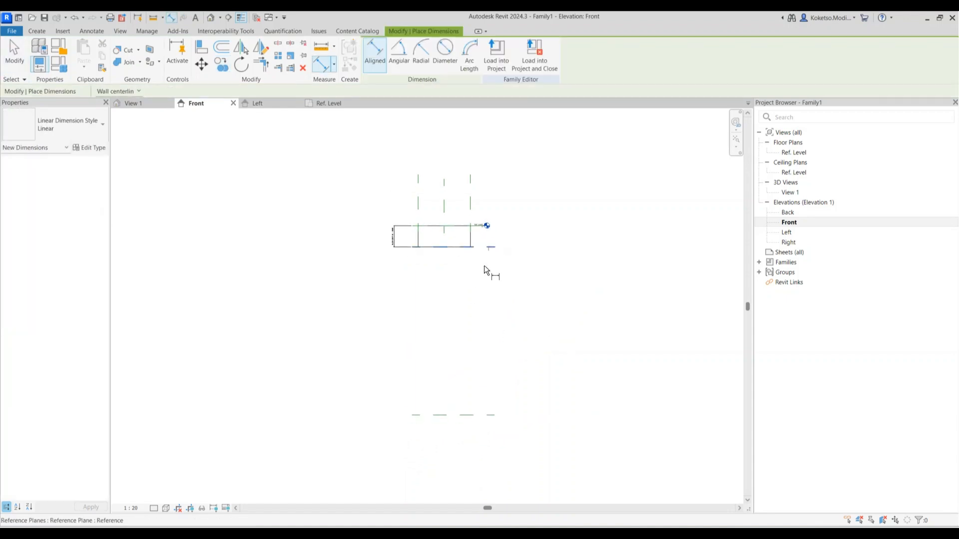
scroll(381, 322, up, 2)
click(405, 319)
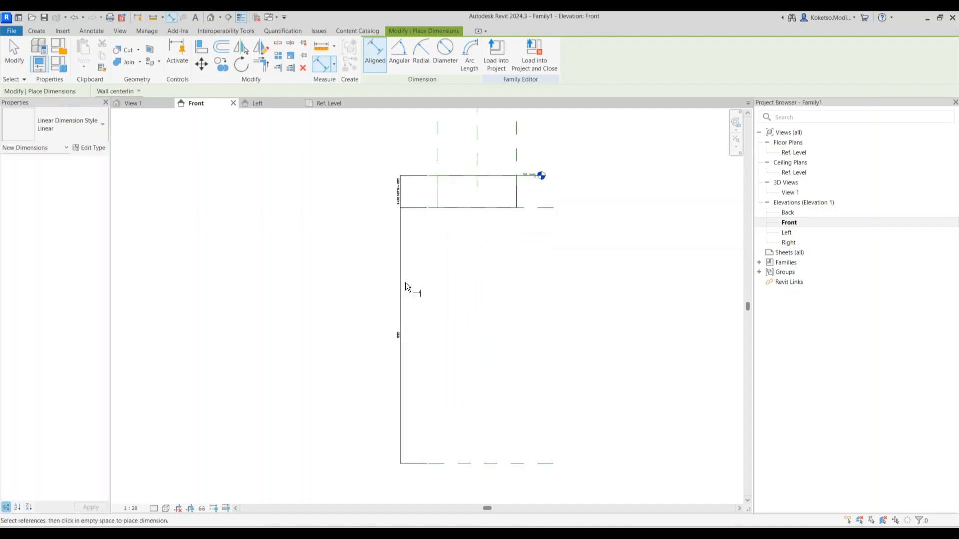
key(Escape)
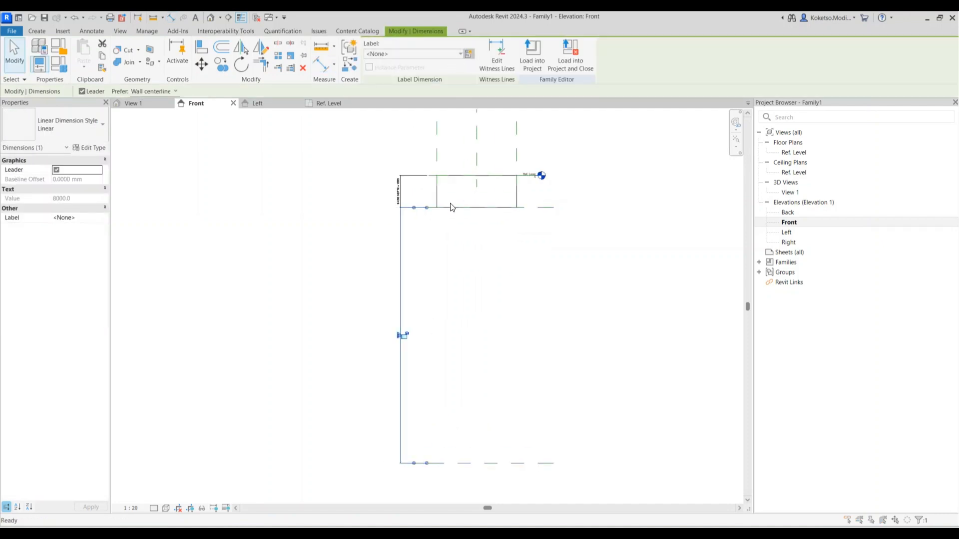
text(PILE DEPTH)
click(509, 388)
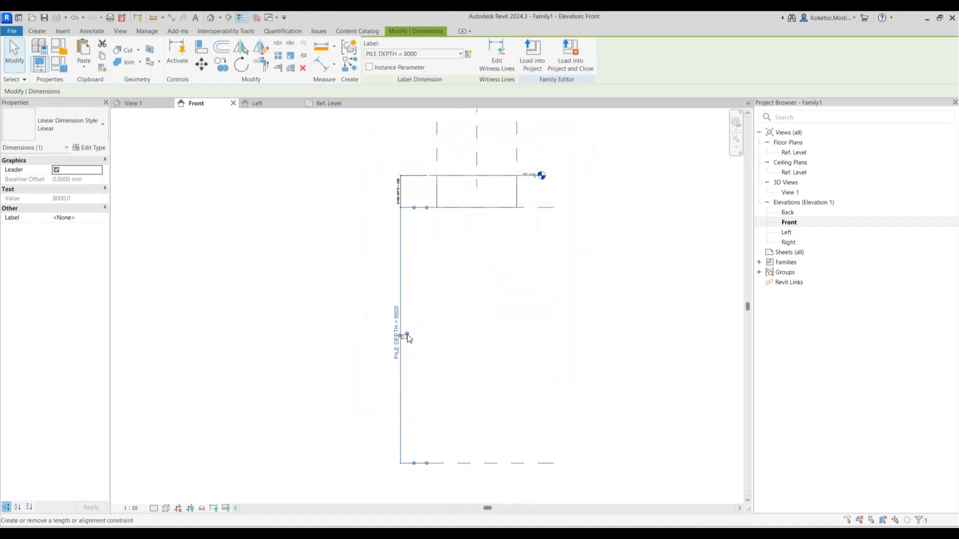
key(Escape)
On Ref. Level, draw two vertical reference planes either side of centre
click(329, 103)
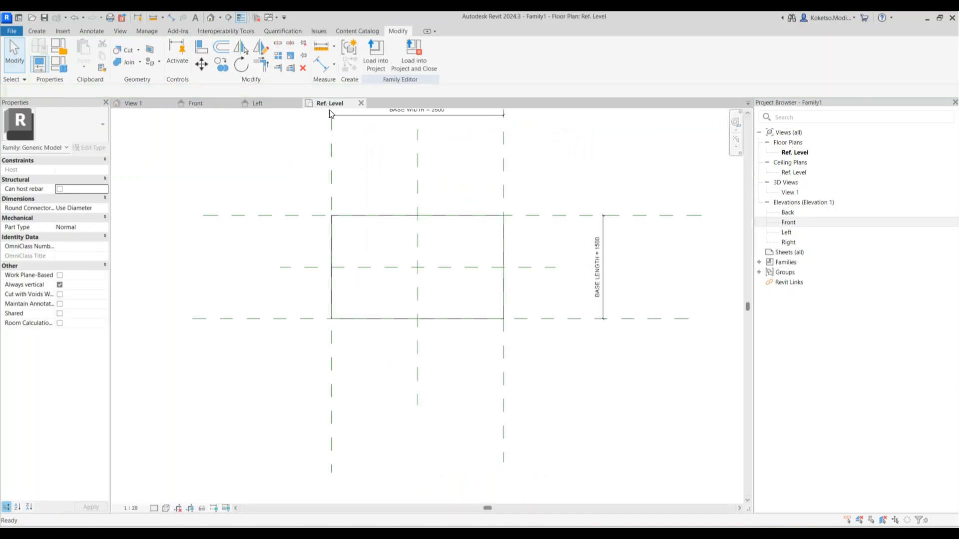
scroll(384, 236, up, 2)
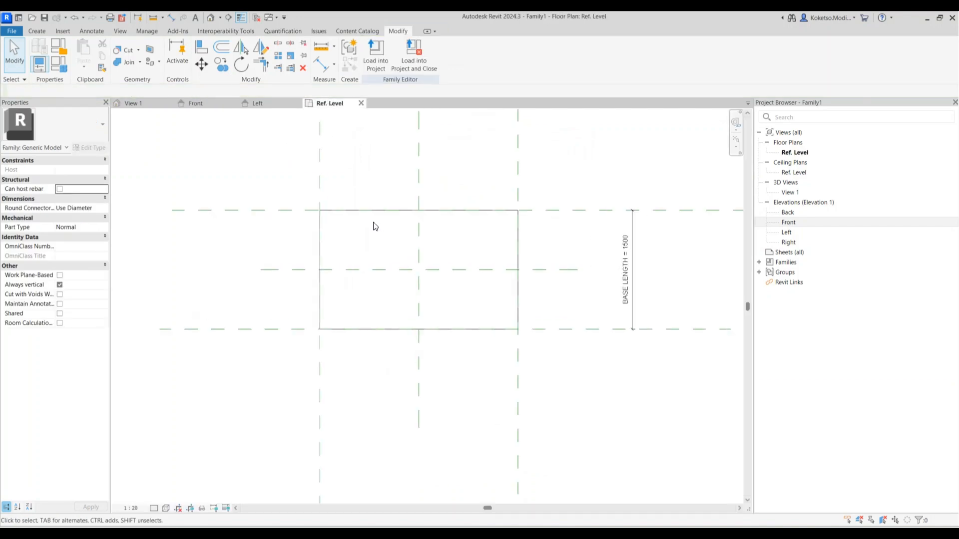
click(46, 31)
click(561, 53)
click(355, 164)
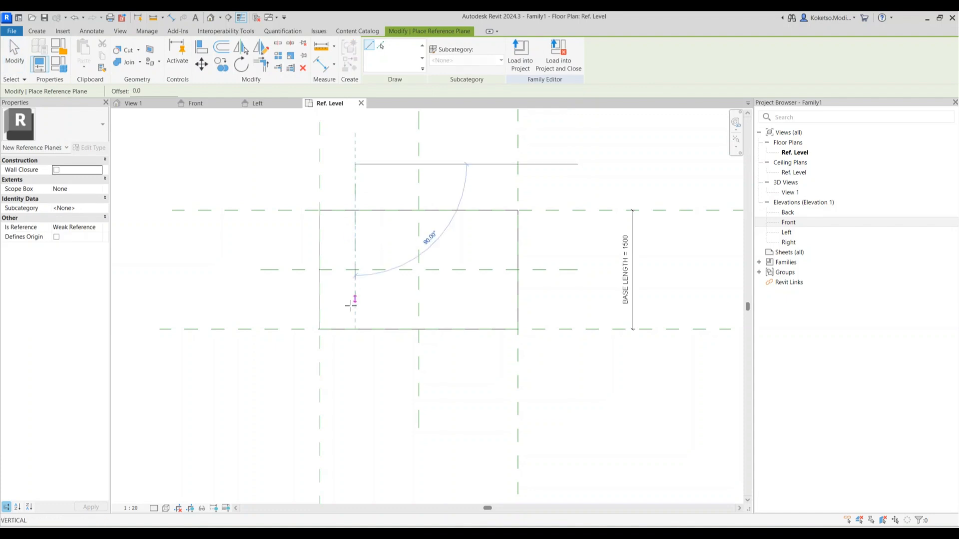
click(356, 390)
click(470, 164)
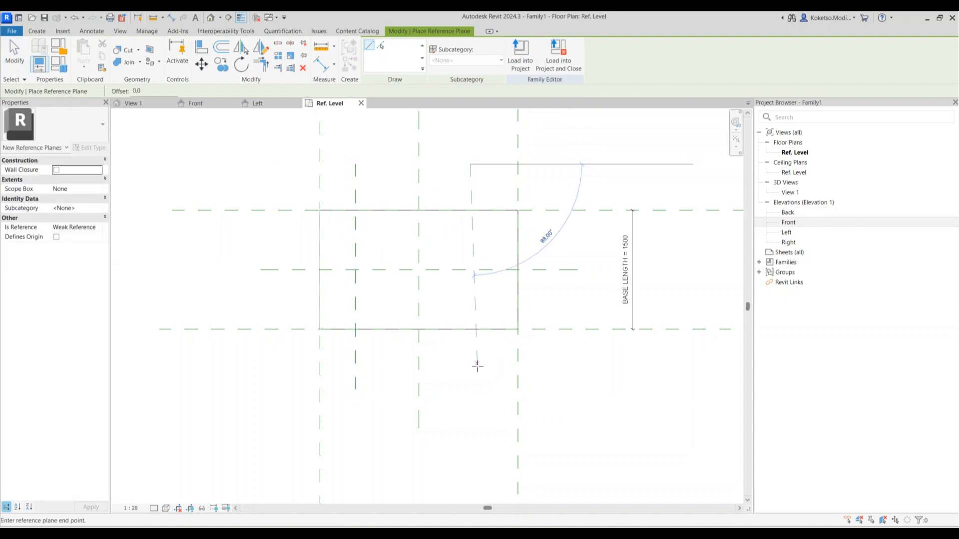
click(469, 389)
key(Escape)
key(Escape)
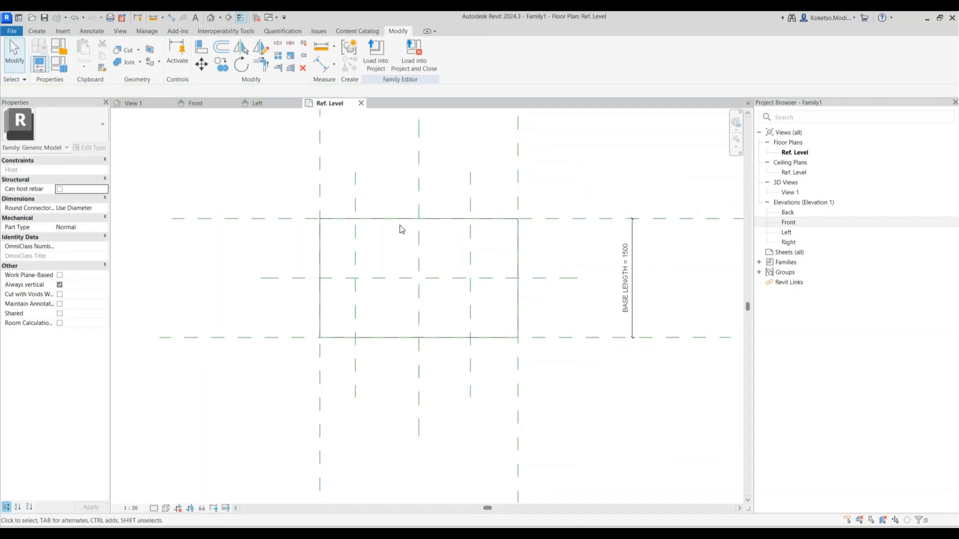
Space the vertical planes equally across the width with an EQ dimension, then delete it
click(172, 18)
click(320, 191)
click(355, 193)
click(419, 192)
click(470, 193)
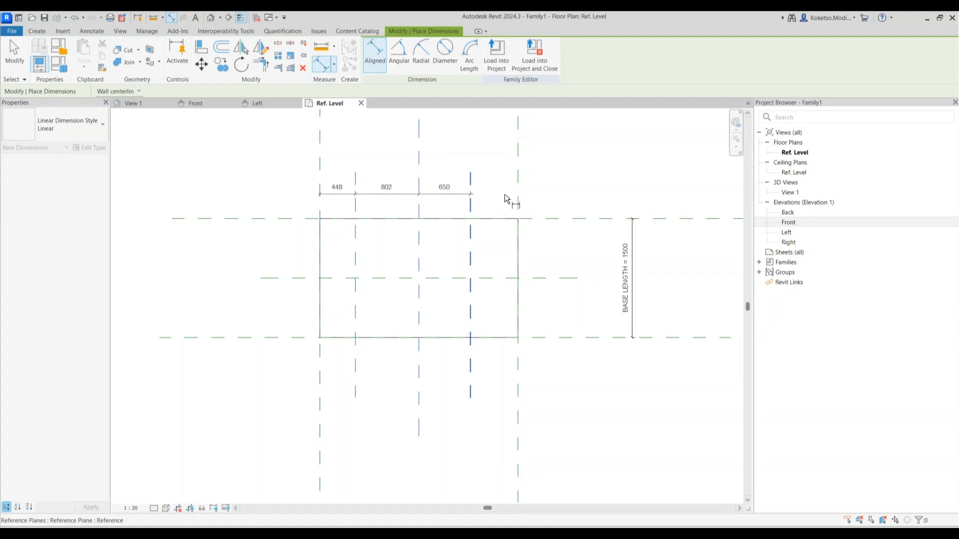
click(518, 194)
click(464, 175)
click(420, 156)
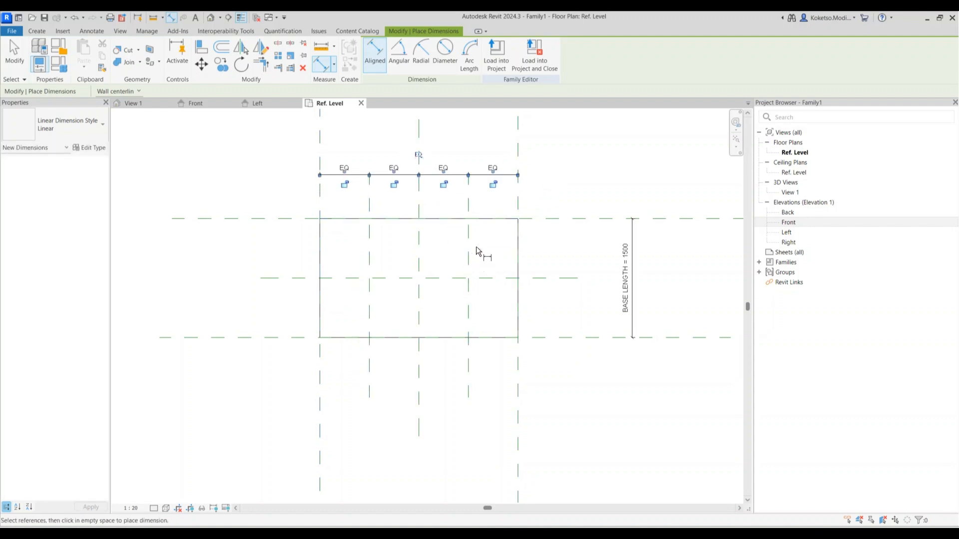
key(Escape)
click(440, 165)
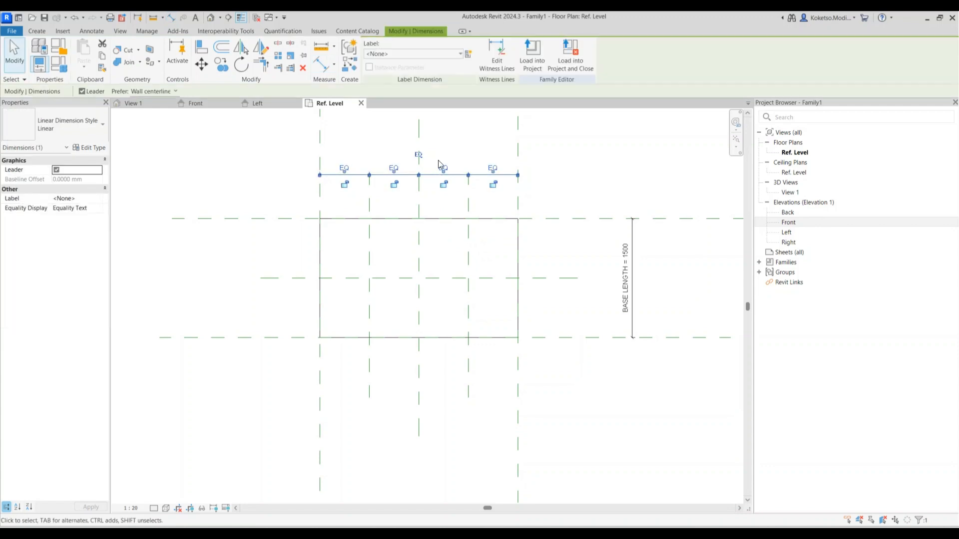
key(Delete)
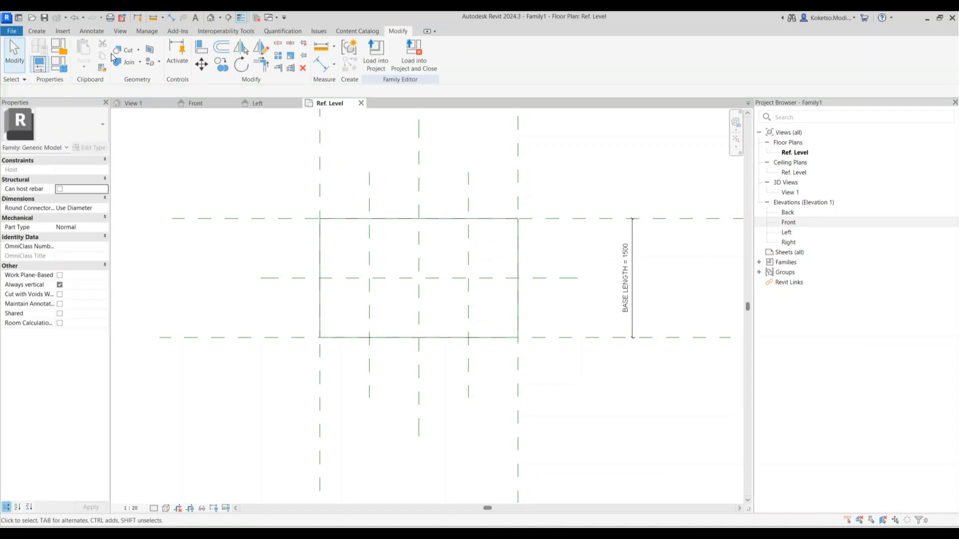
Add a horizontal reference plane across the lower half of the base
click(44, 33)
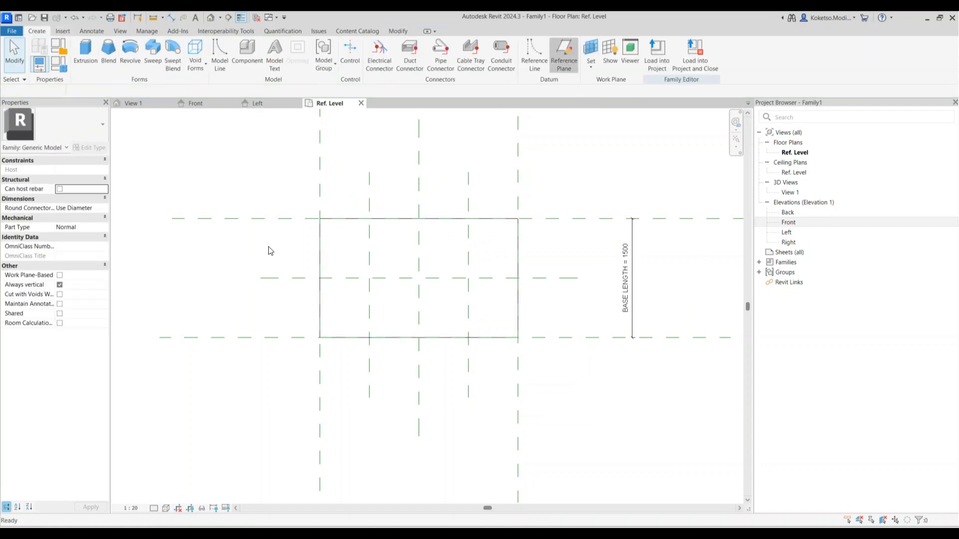
click(260, 314)
click(572, 314)
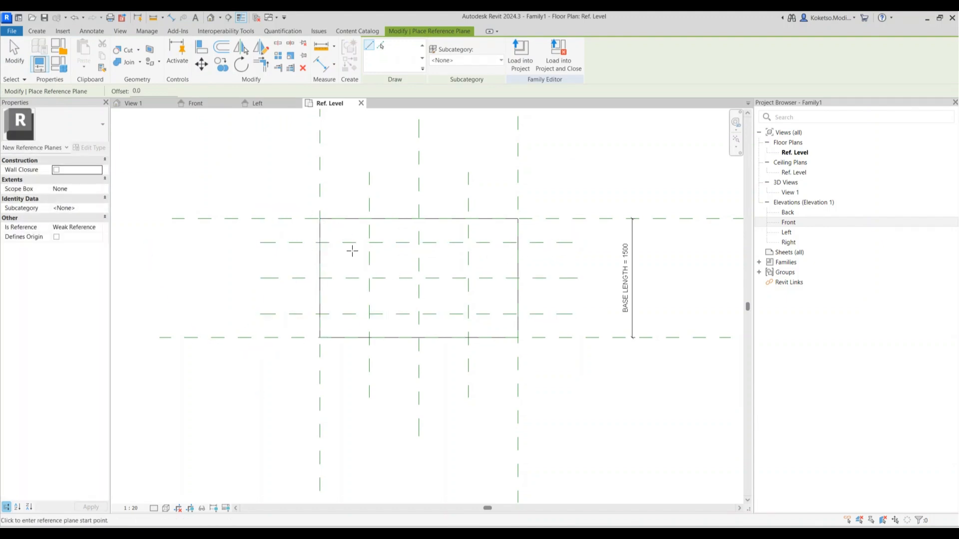
key(Escape)
Space the horizontal planes equally along the length with an EQ dimension, then delete it
click(170, 17)
click(285, 218)
click(283, 242)
click(278, 278)
click(275, 314)
click(274, 337)
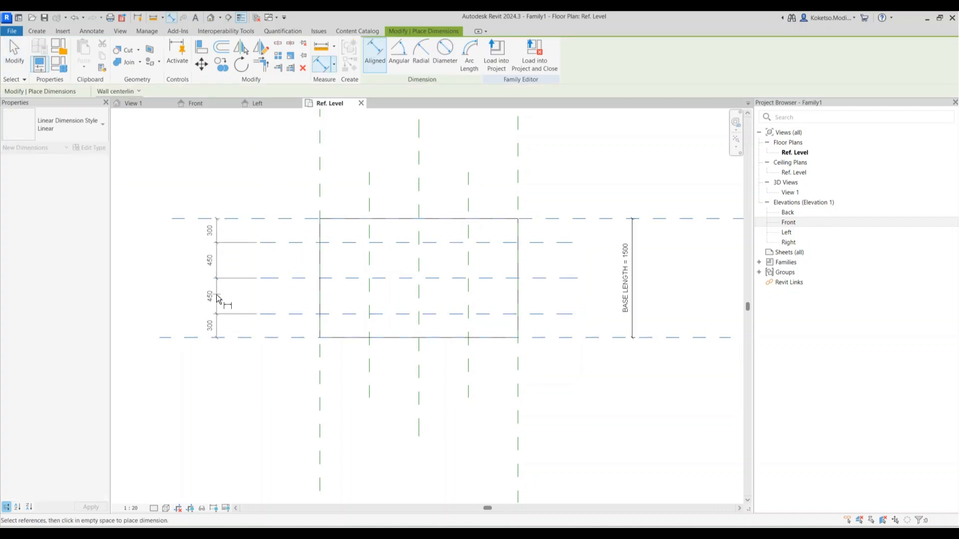
click(231, 285)
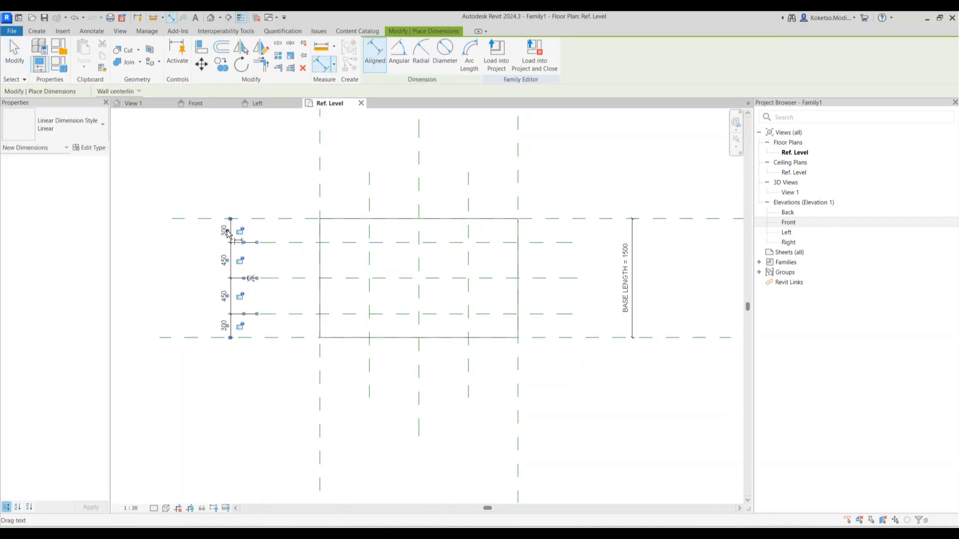
click(252, 280)
key(Escape)
click(255, 249)
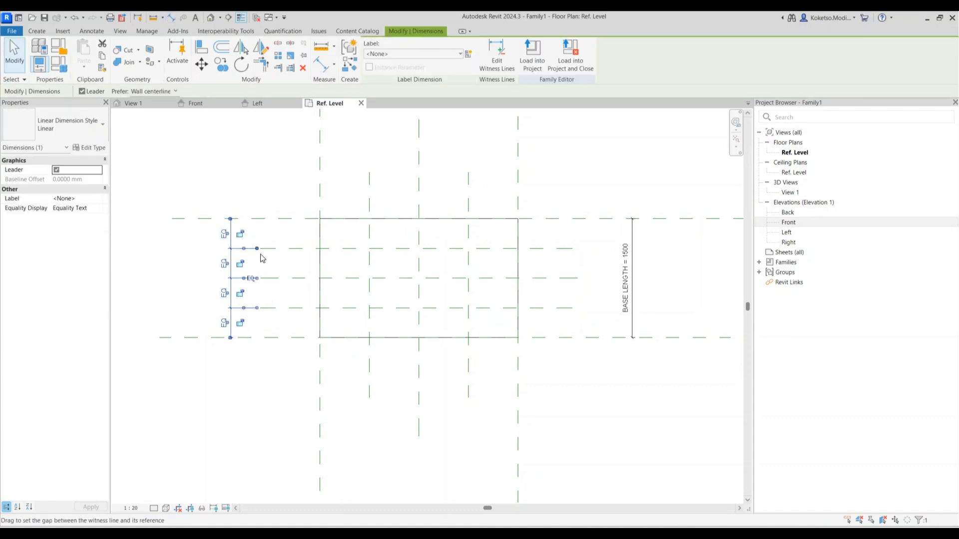
key(Delete)
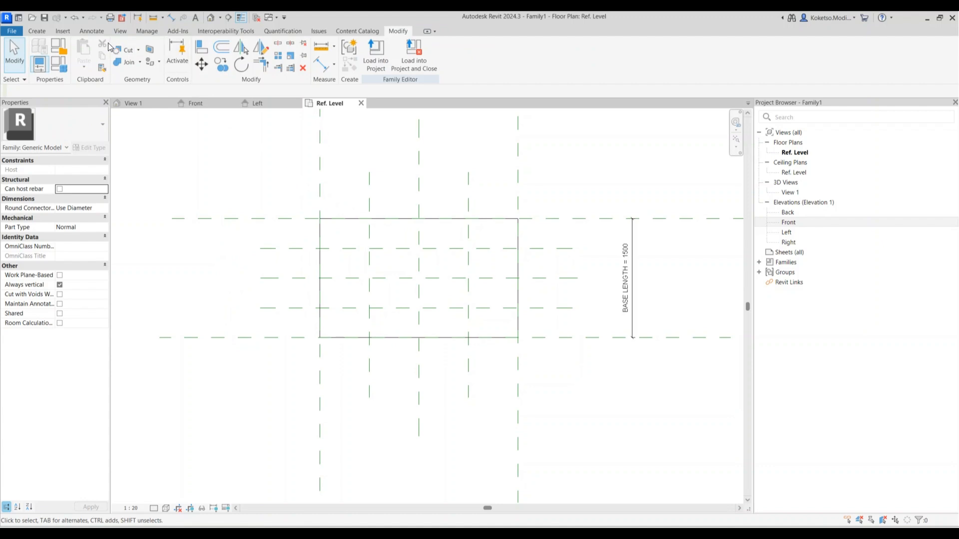
Start an extrusion and sketch a 250-radius circle on the reference plane intersection
click(36, 31)
click(84, 54)
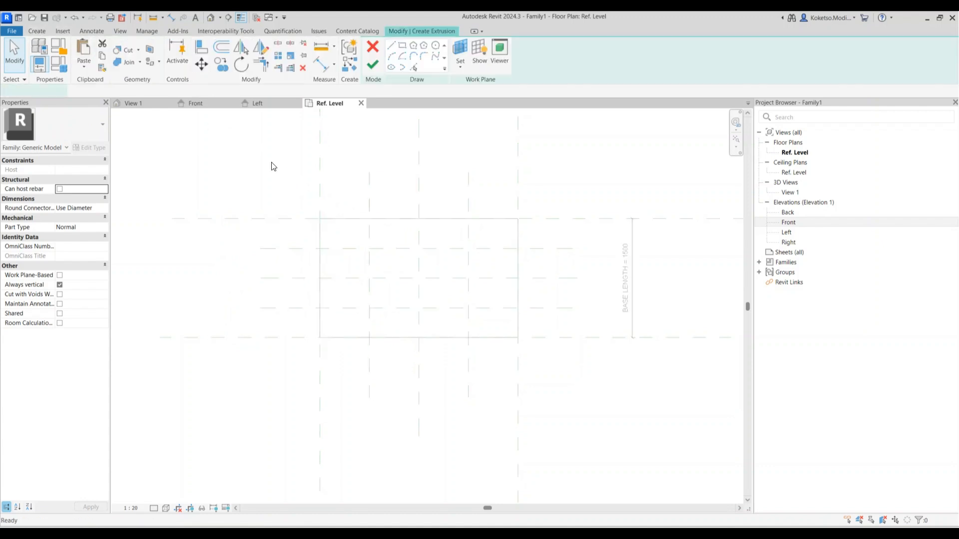
click(435, 47)
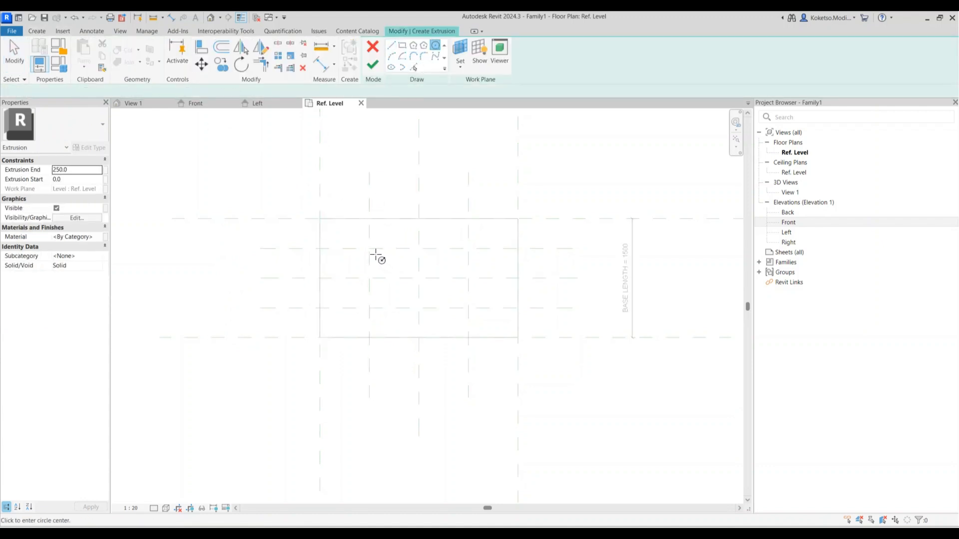
click(369, 249)
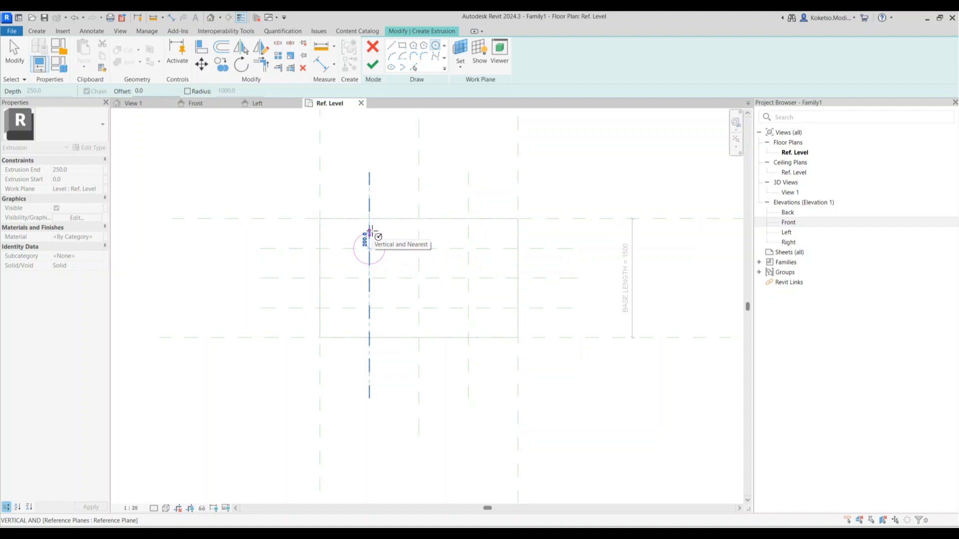
text(250)
key(Return)
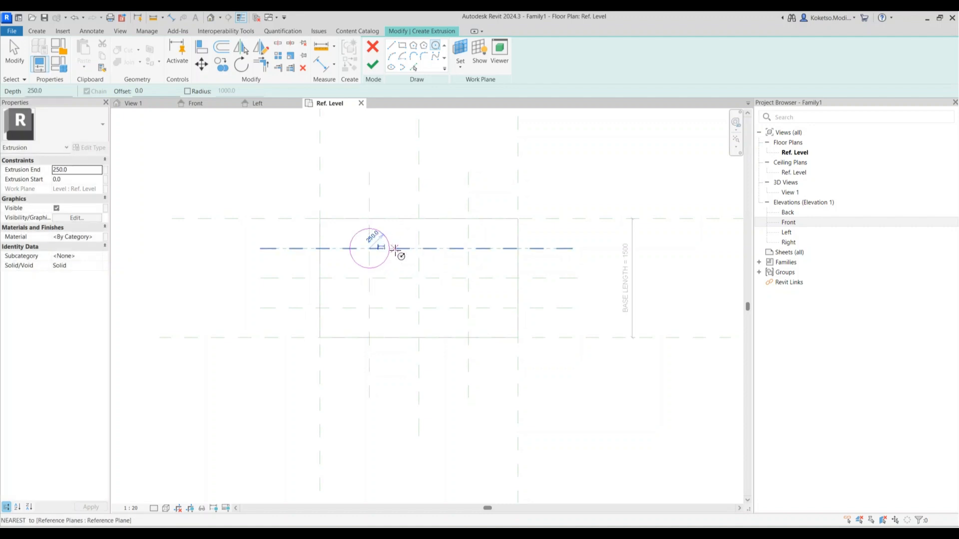
key(Escape)
key(Escape)
Copy the circle to the other plane intersections, plus one in the lower row's middle
click(221, 64)
click(369, 249)
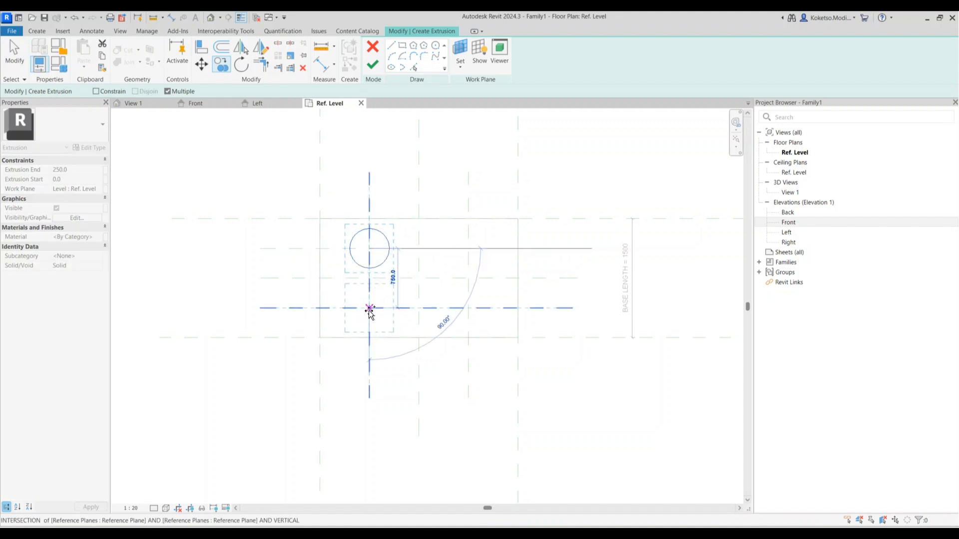
click(370, 308)
click(468, 308)
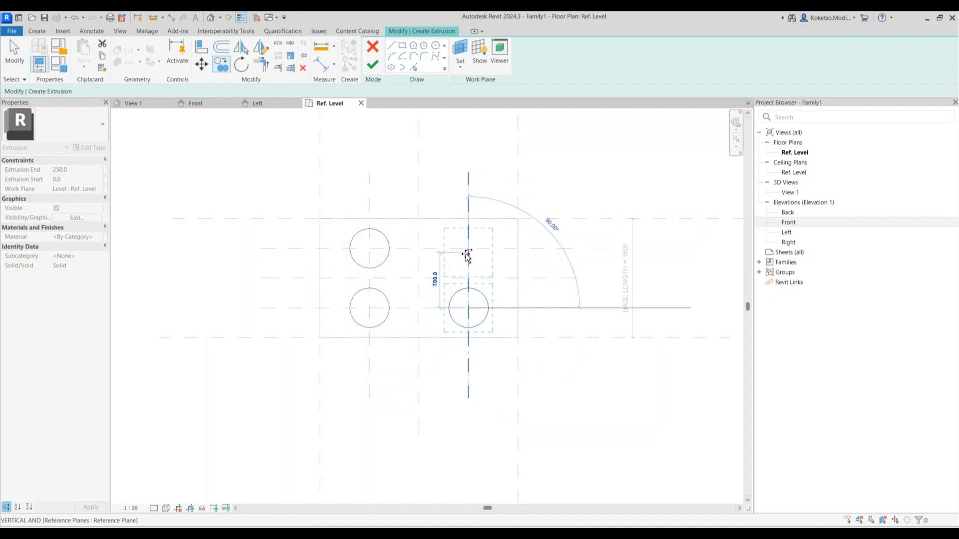
click(468, 248)
key(Escape)
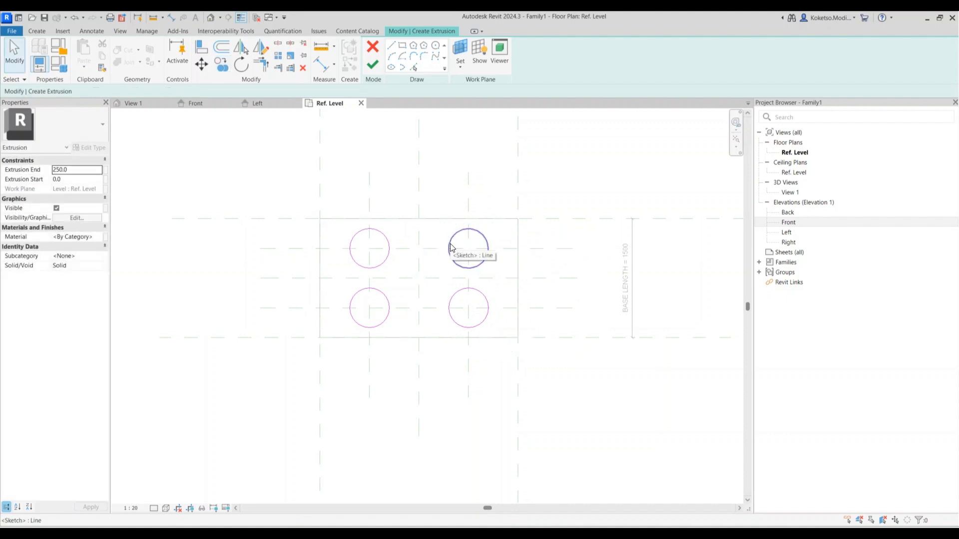
click(451, 248)
scroll(449, 248, up, 1)
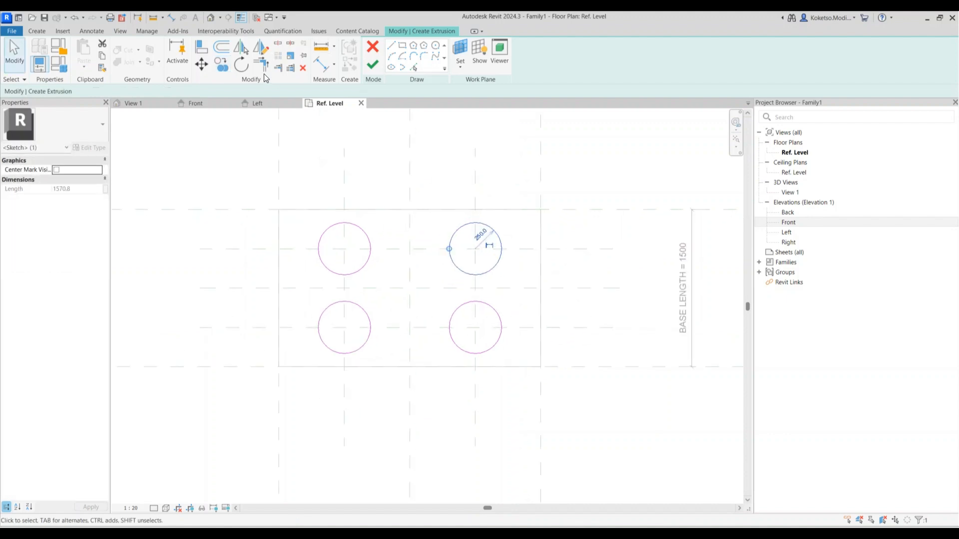
click(221, 65)
click(477, 248)
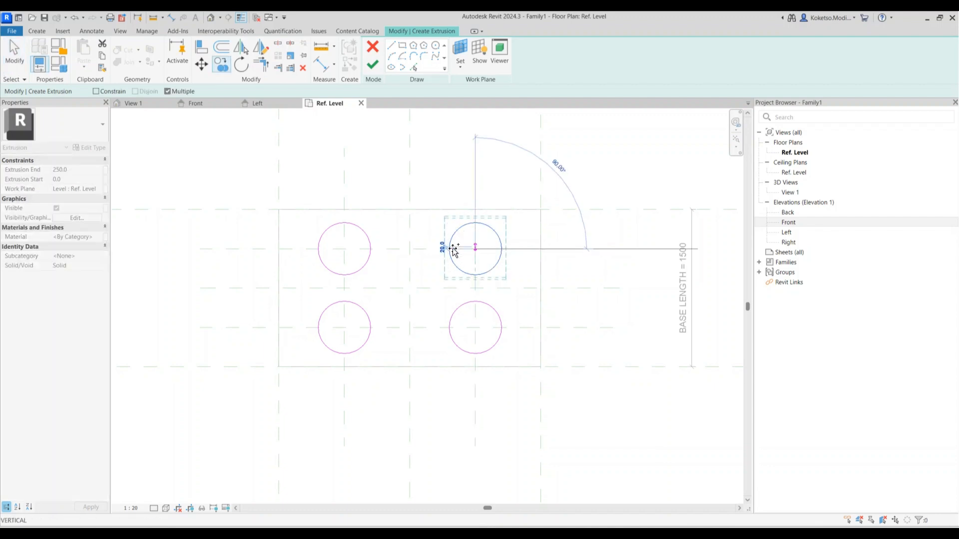
click(410, 328)
key(Escape)
key(Escape)
Resize the upper-right circle to radius 200 and delete the five larger circles
click(450, 243)
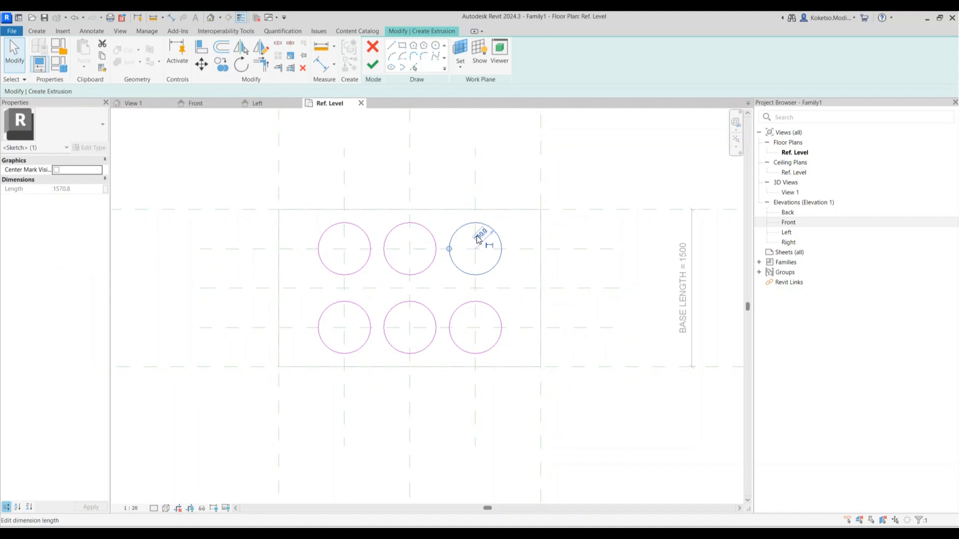
click(476, 237)
text(200)
key(Return)
key(Escape)
drag(437, 202, 272, 426)
ctrl+click(500, 319)
click(303, 68)
Copy the 200-radius circle into a two-row, three-column grid and finish the pile sketch
drag(524, 187, 366, 265)
click(223, 68)
click(475, 249)
click(410, 249)
click(344, 249)
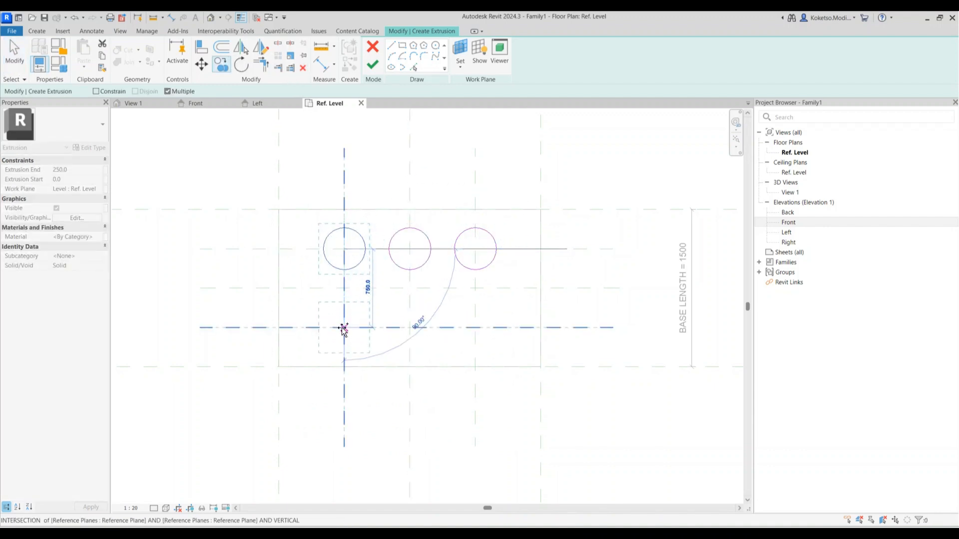
click(409, 328)
click(475, 327)
key(Escape)
key(Escape)
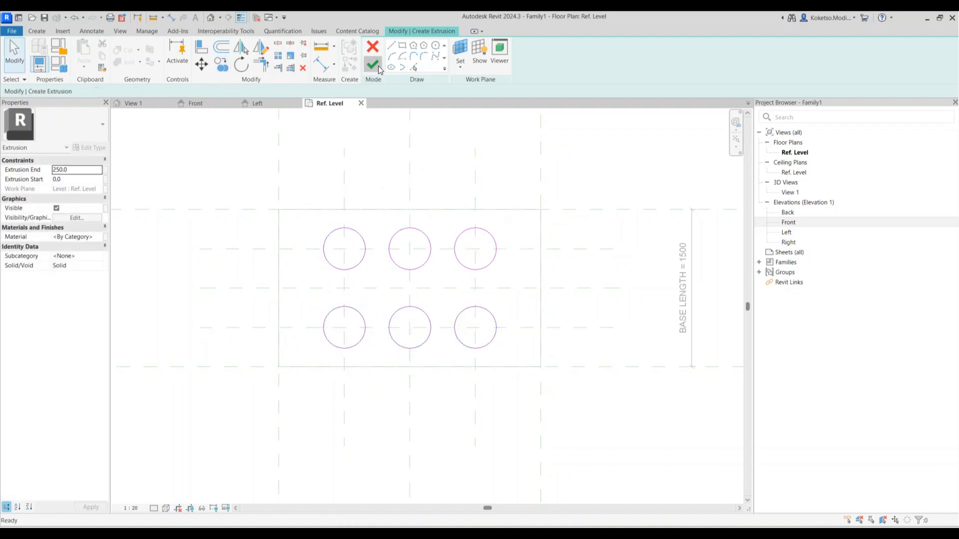
click(372, 63)
In the Front elevation, stretch the piles from -1000 down to -9000, then view them in 3D
click(215, 102)
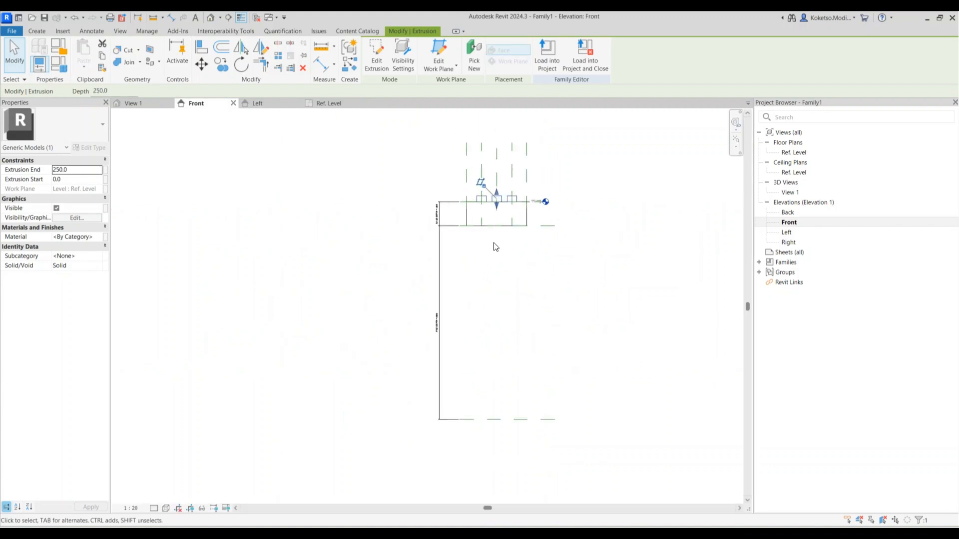
drag(495, 210, 500, 420)
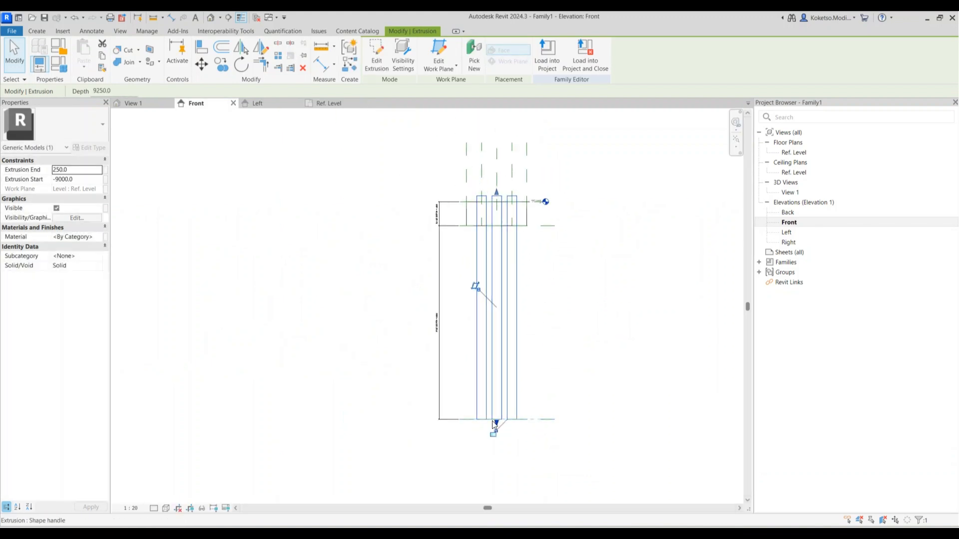
scroll(495, 205, up, 4)
drag(494, 205, 490, 264)
scroll(435, 256, down, 2)
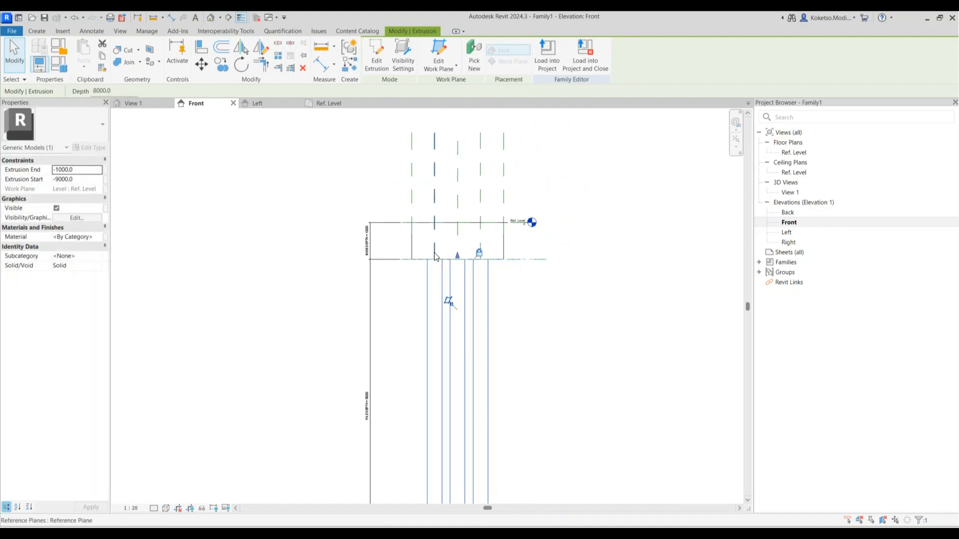
scroll(434, 256, down, 1)
click(294, 245)
click(210, 18)
scroll(360, 257, down, 2)
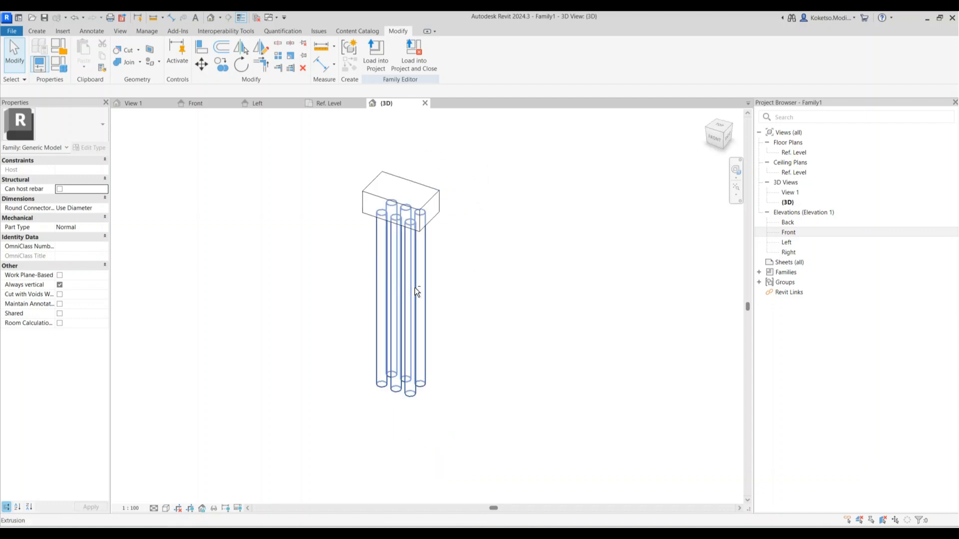
Use the Realistic visual style and assign Concrete, Cast In Situ to the cap and piles
click(155, 508)
click(182, 498)
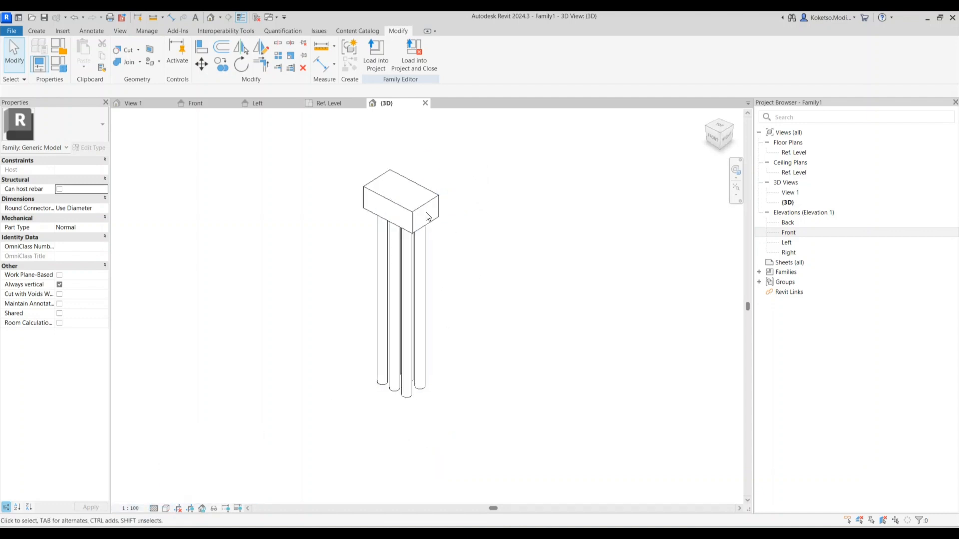
drag(499, 165, 128, 241)
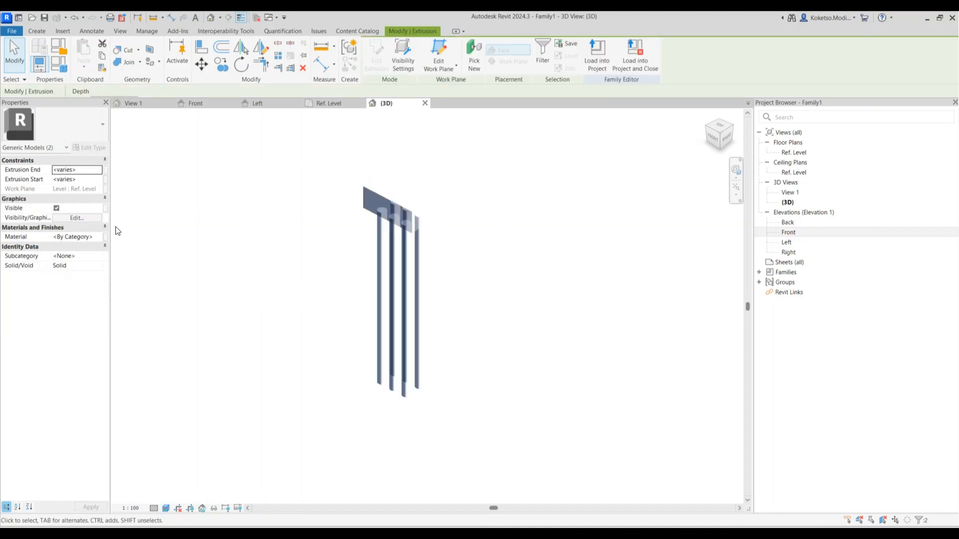
click(100, 238)
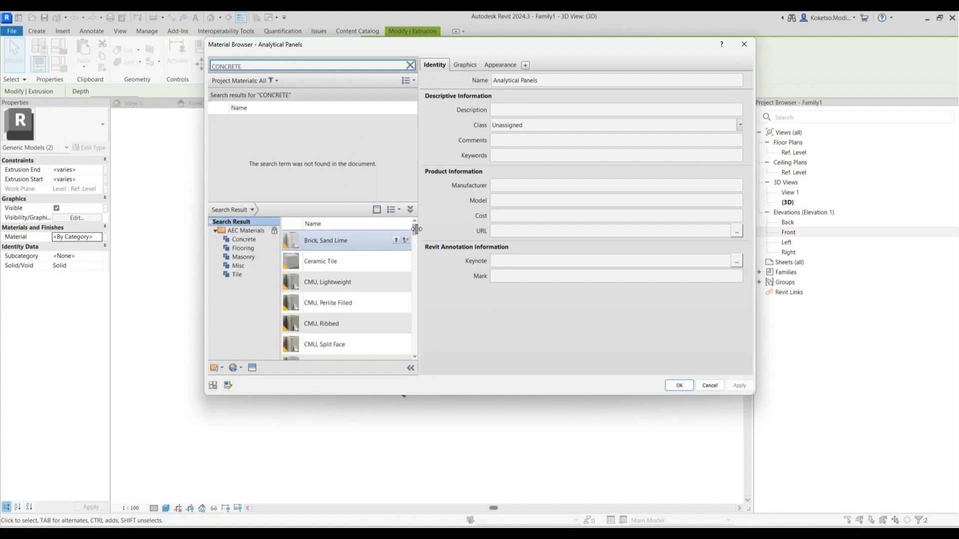
drag(414, 228, 419, 276)
click(395, 266)
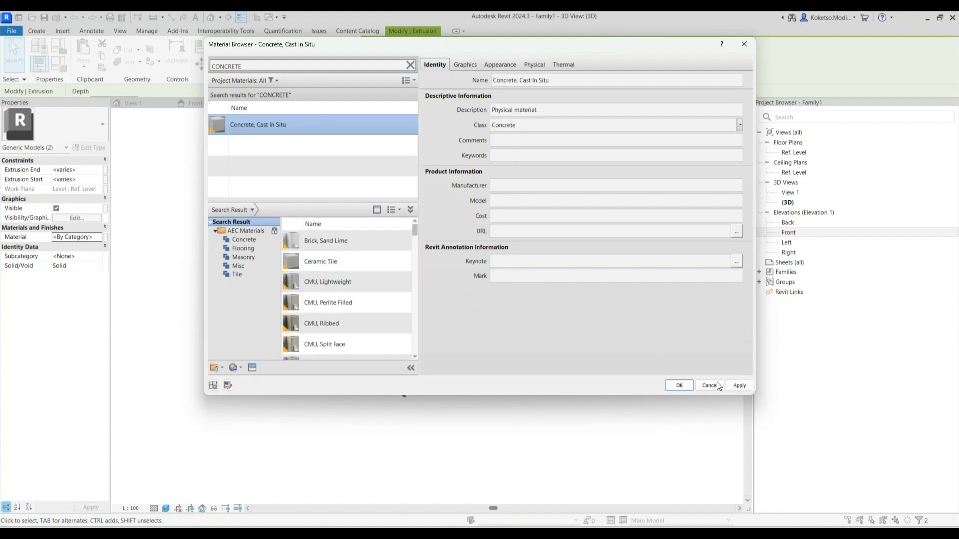
click(678, 386)
Orbit the 3D view to show the pile cap's left side
click(434, 257)
shift+middle_drag(440, 261, 581, 251)
scroll(366, 165, up, 2)
shift+middle_drag(367, 166, 452, 167)
Save the family as BASE.rfa in the parent folder and close its 3D and floor plan views
click(44, 17)
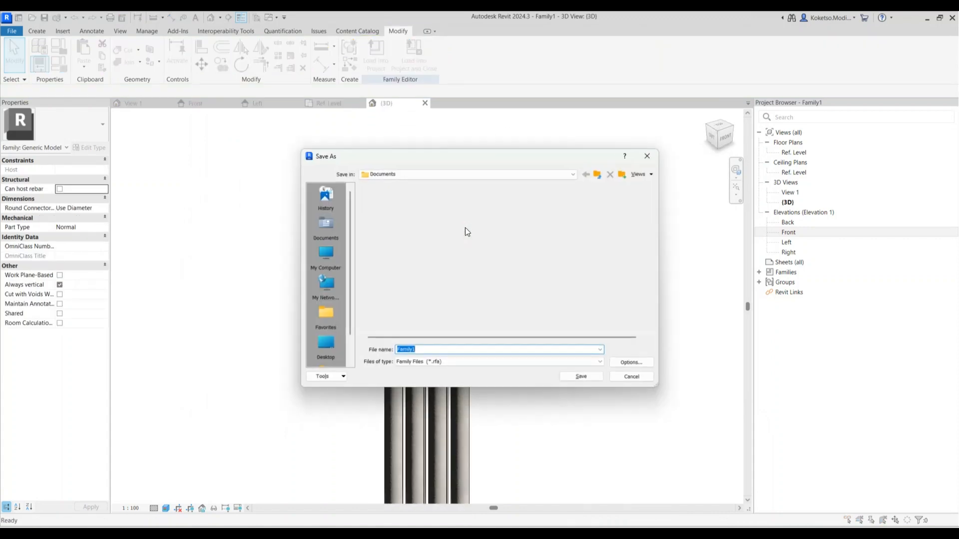
click(597, 174)
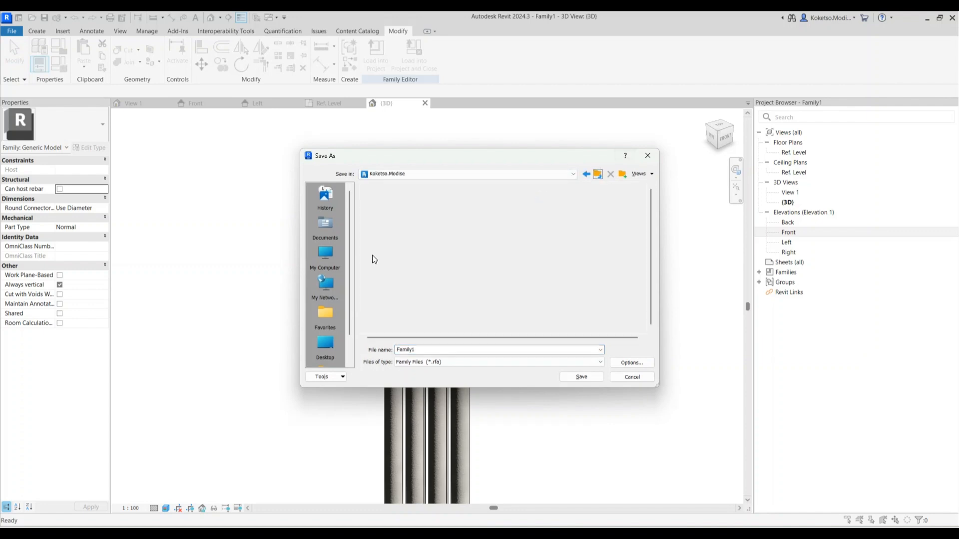
drag(422, 160, 0, 142)
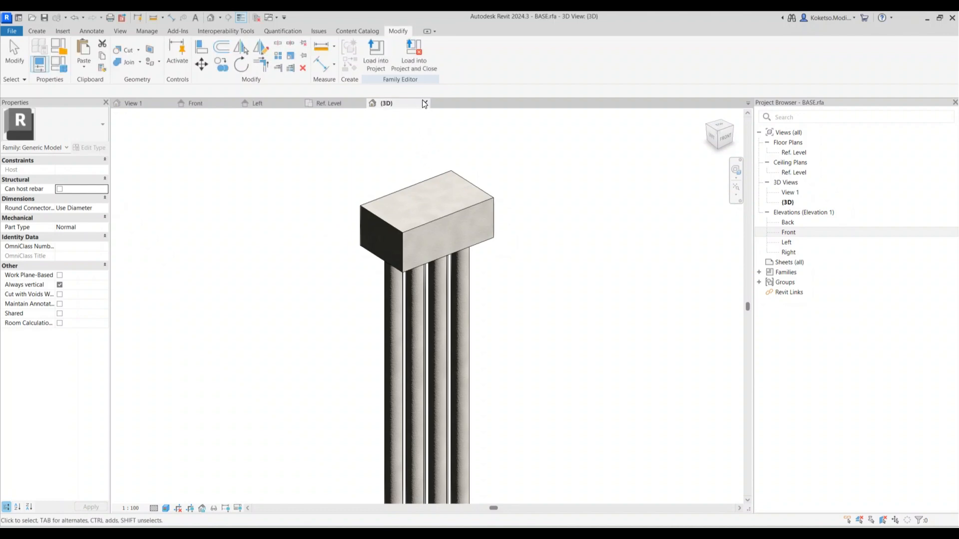
click(424, 103)
click(361, 104)
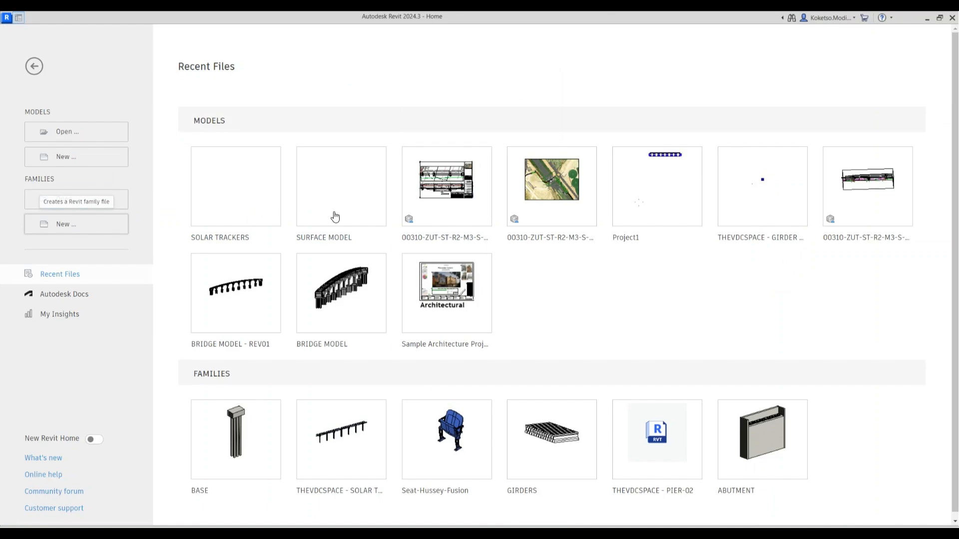
Create a new family from Metric Generic Model.rft and open its Front elevation
click(449, 278)
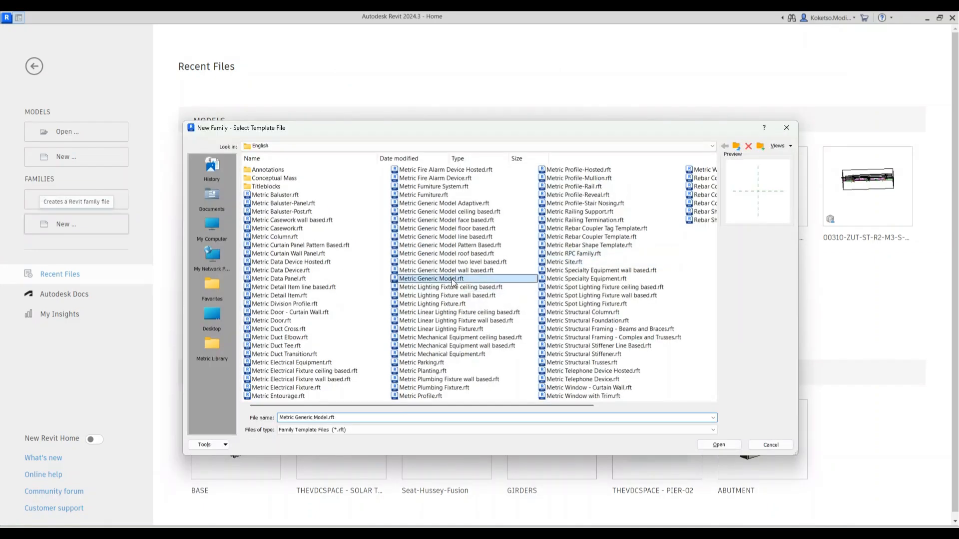
click(719, 444)
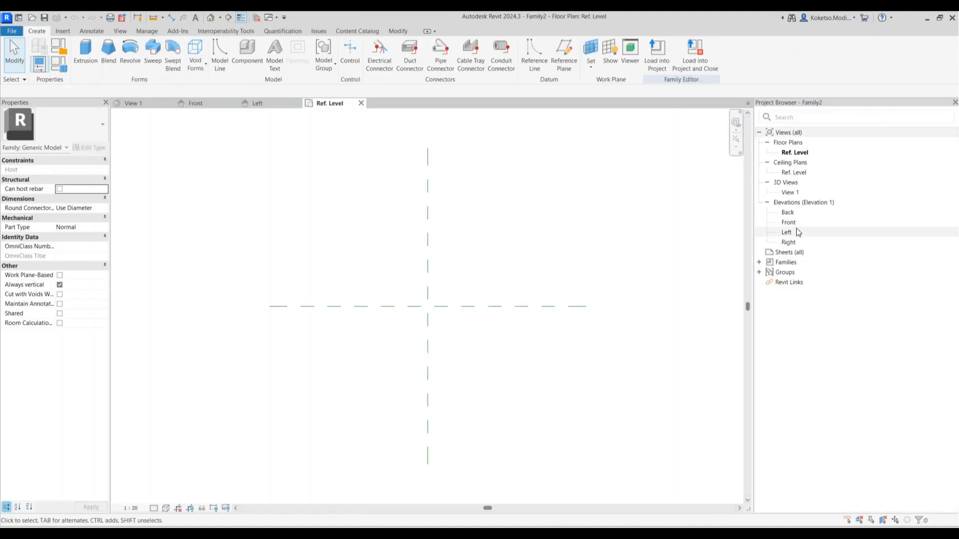
double_click(788, 222)
scroll(475, 149, down, 1)
Draw a horizontal reference plane 7000 below the reference level
click(564, 54)
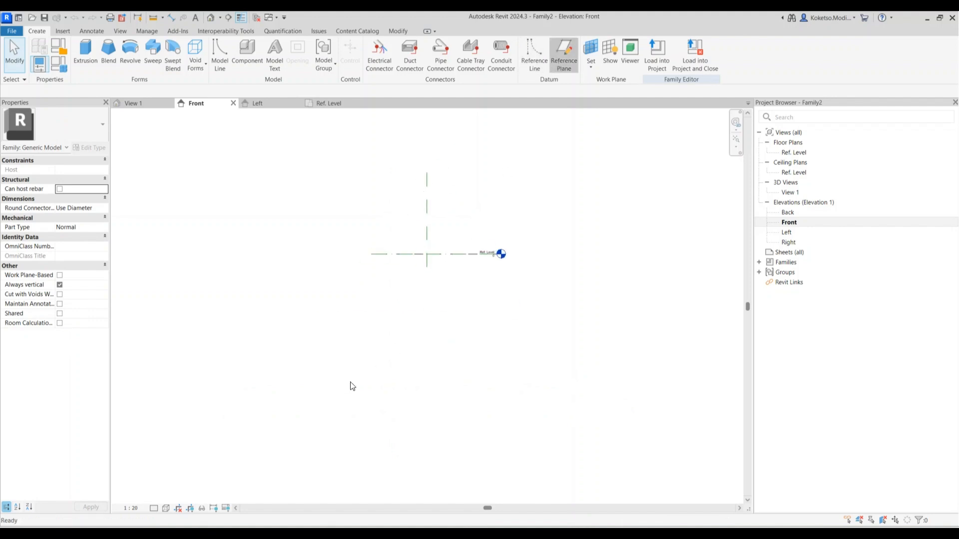
click(365, 435)
click(503, 434)
key(Escape)
click(385, 342)
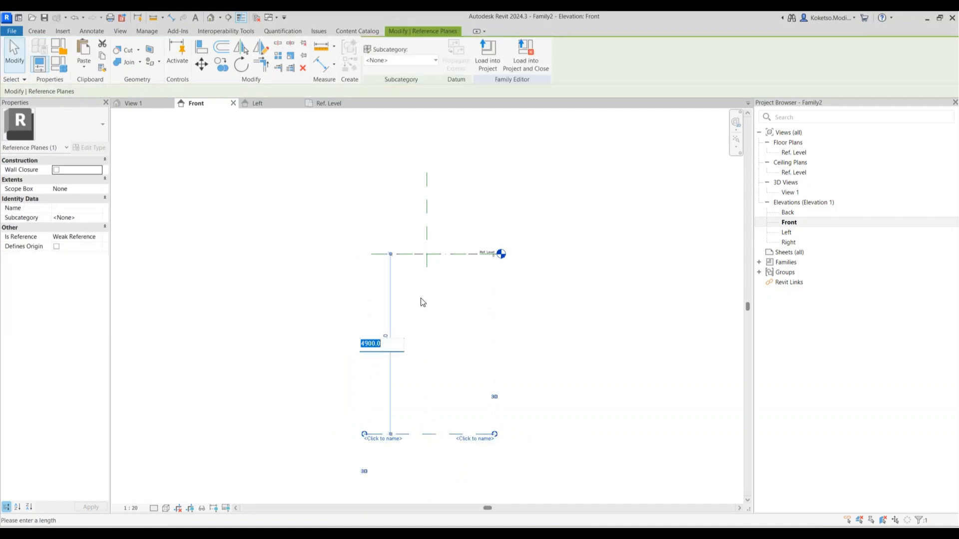
text(7000)
key(Return)
Extend the Center (Left/Right) plane below the new plane, then open the Ref. Level plan
scroll(422, 300, down, 5)
scroll(428, 322, up, 2)
click(429, 322)
click(428, 233)
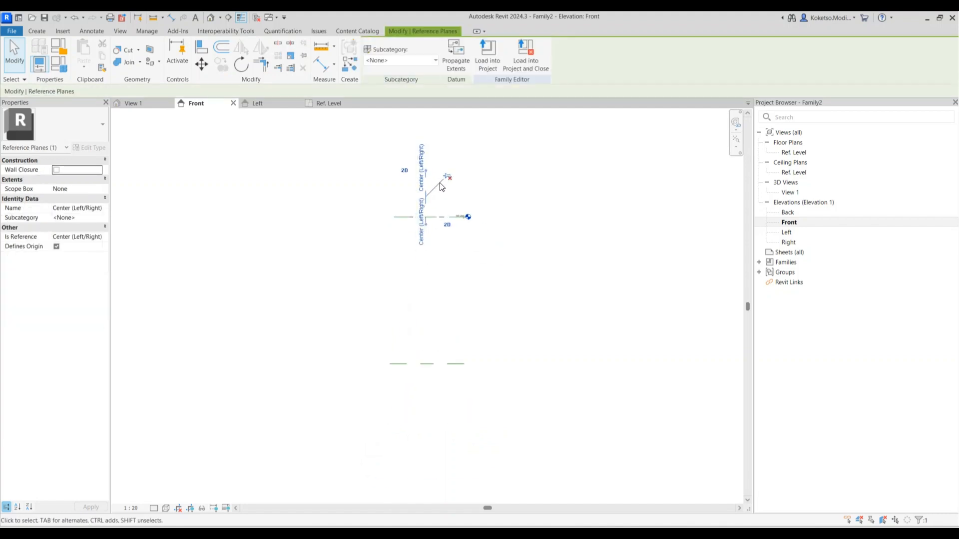
mouse_move(425, 422)
mouse_down()
mouse_move(443, 387)
mouse_move(438, 423)
mouse_up()
click(452, 262)
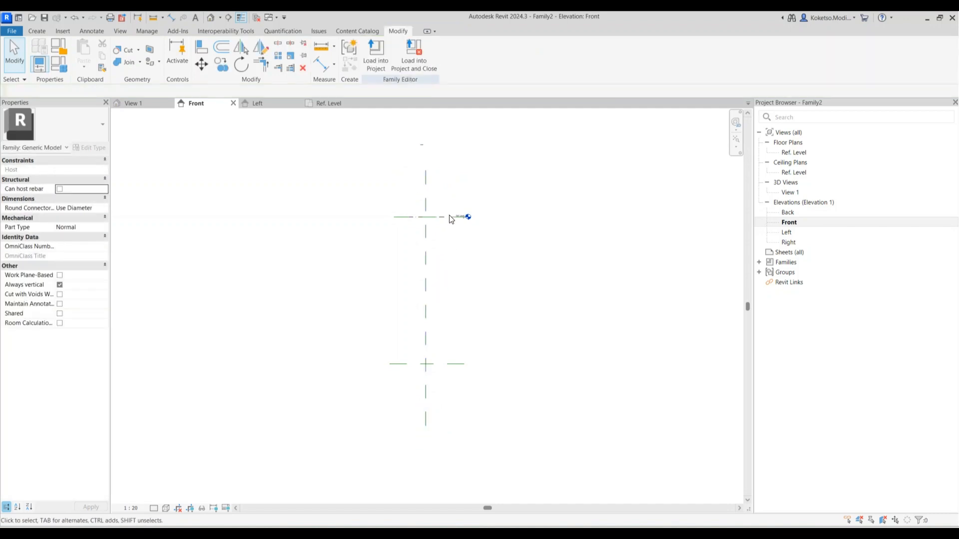
double_click(792, 152)
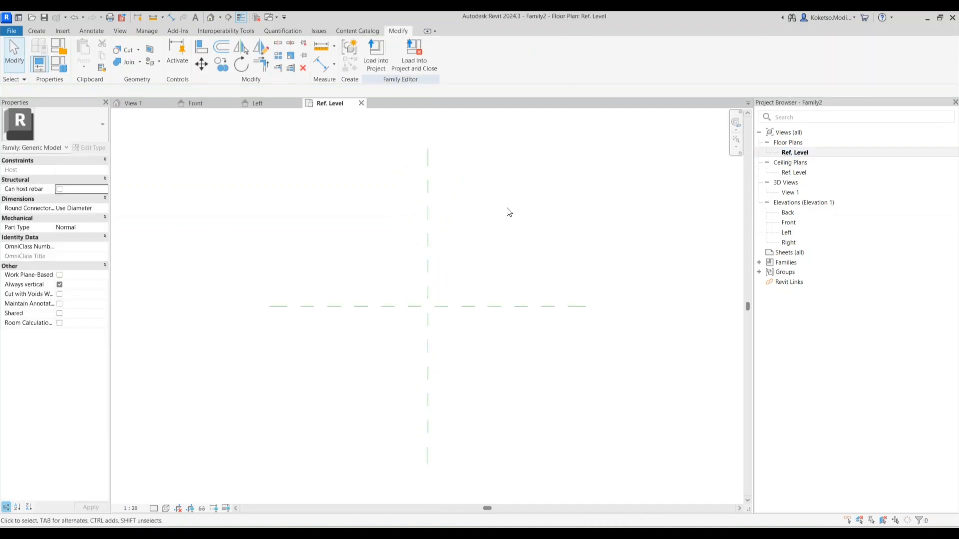
Show the Create tools and open Family2's Front elevation view
click(37, 32)
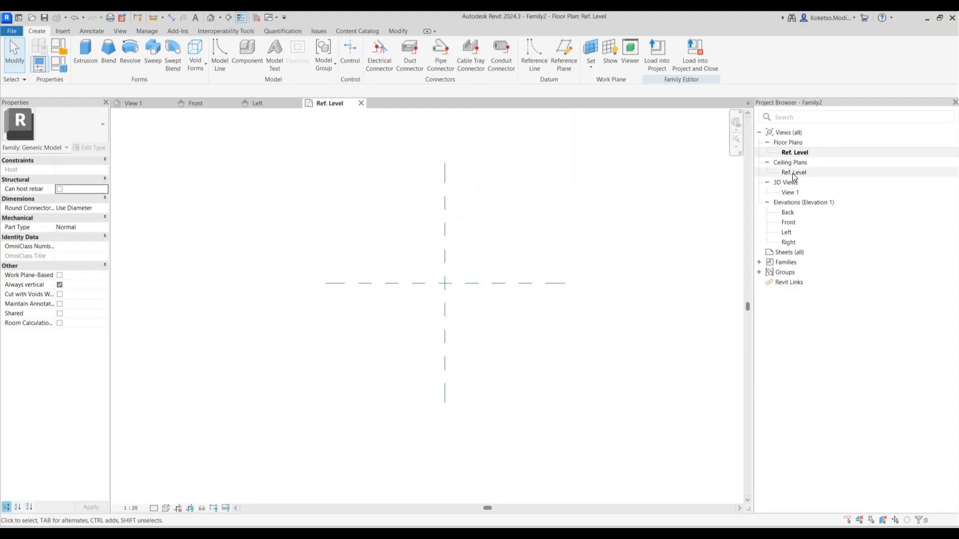
double_click(788, 223)
Draw a horizontal reference plane below the level, setting its distance to 120 by formula
scroll(462, 219, up, 2)
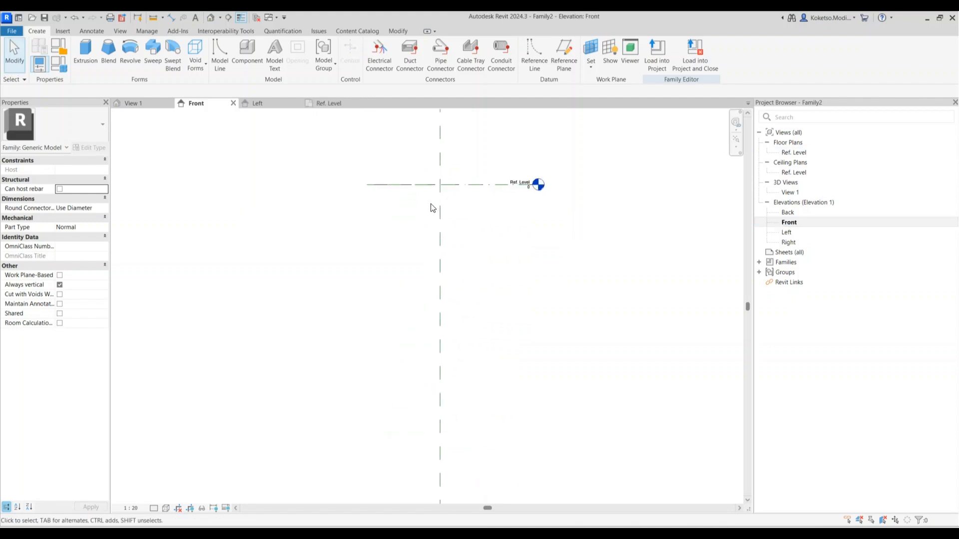
click(563, 55)
click(365, 196)
click(559, 197)
scroll(454, 202, up, 1)
key(Escape)
scroll(409, 172, up, 1)
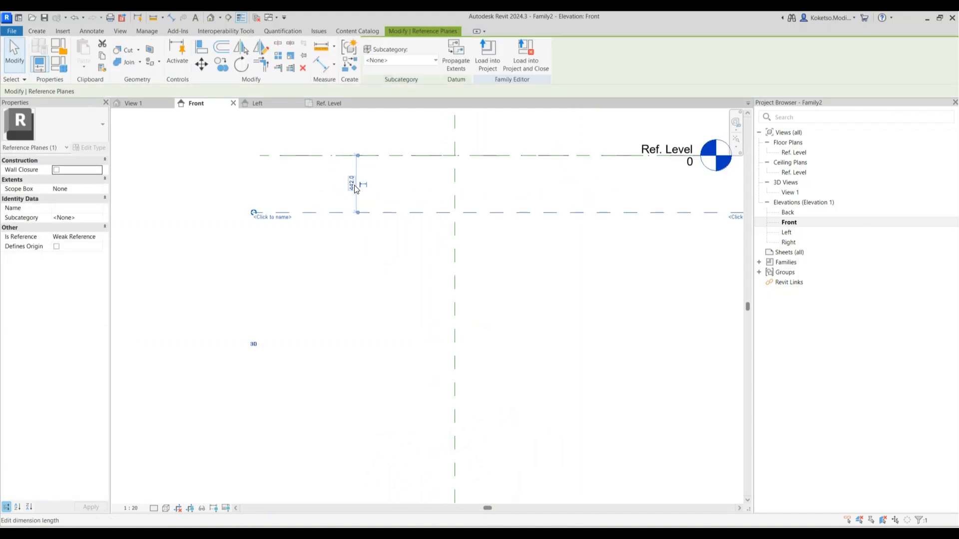
click(375, 178)
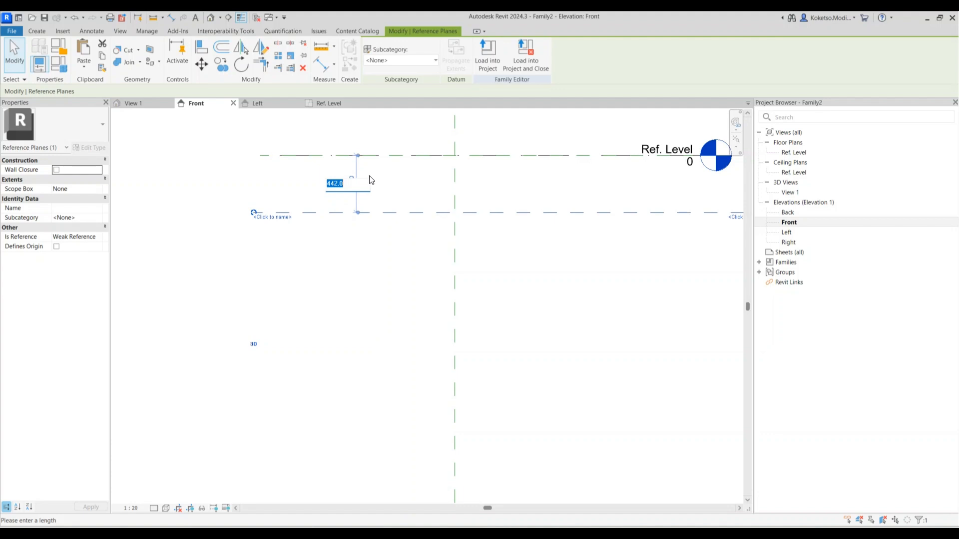
text(=)
text(30)
key(Return)
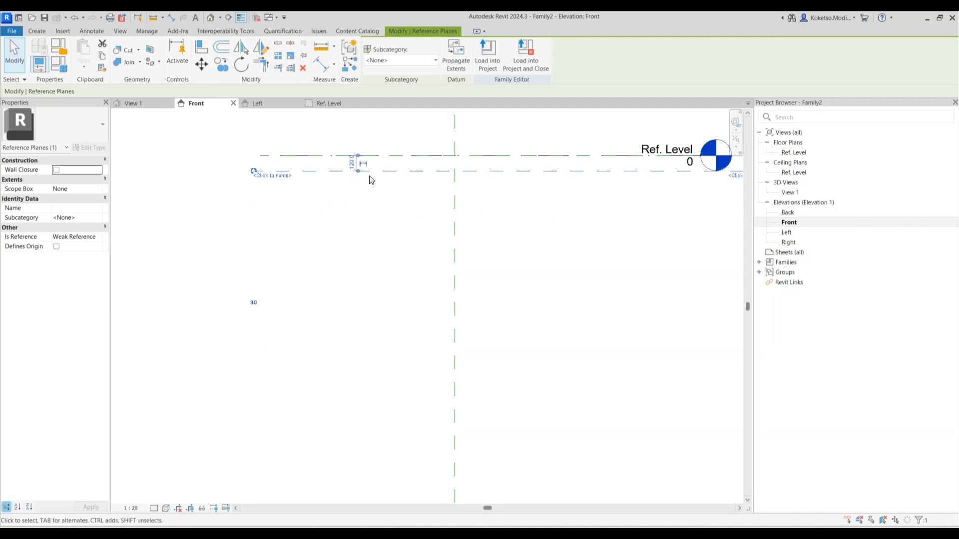
Re-edit the distance with a formula to place the plane 140 below the level
scroll(384, 163, up, 2)
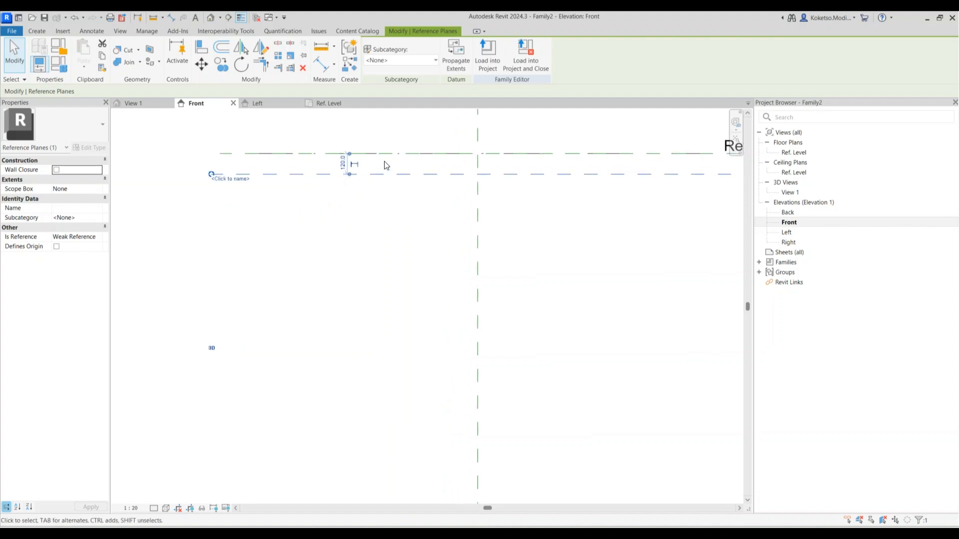
click(337, 165)
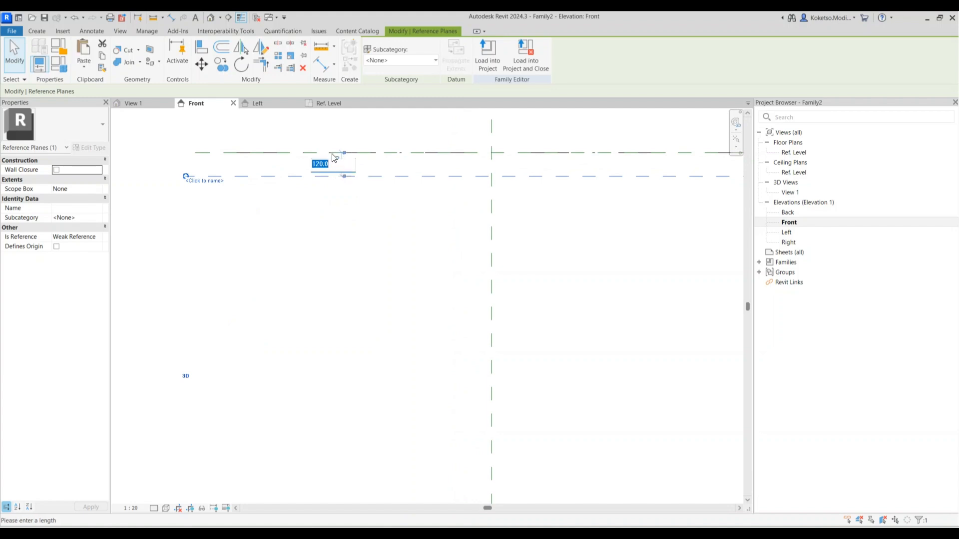
text(=)
text(40)
key(Return)
key(Escape)
scroll(364, 181, down, 5)
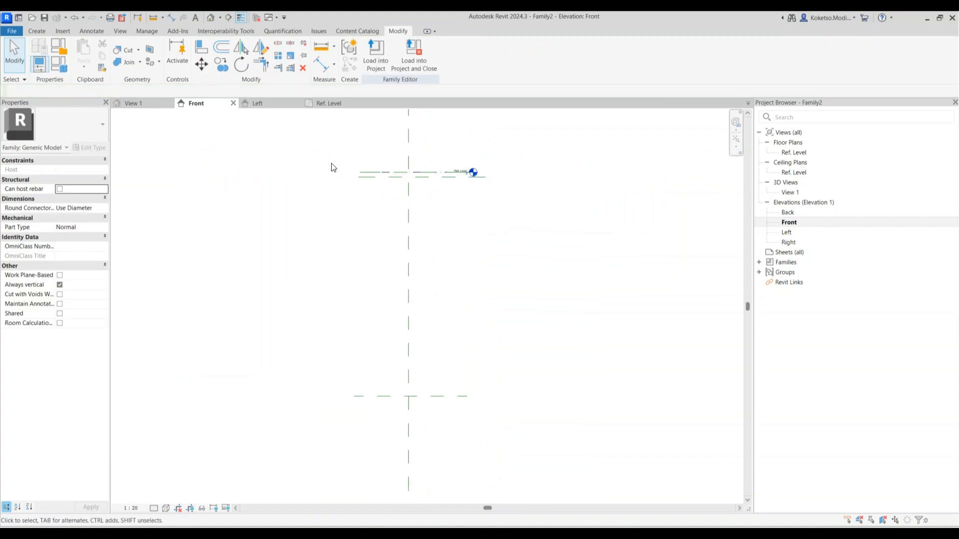
Extrude a 375-radius circle at the plan's plane intersection and stretch its bottom to -7000
click(324, 103)
scroll(365, 209, down, 2)
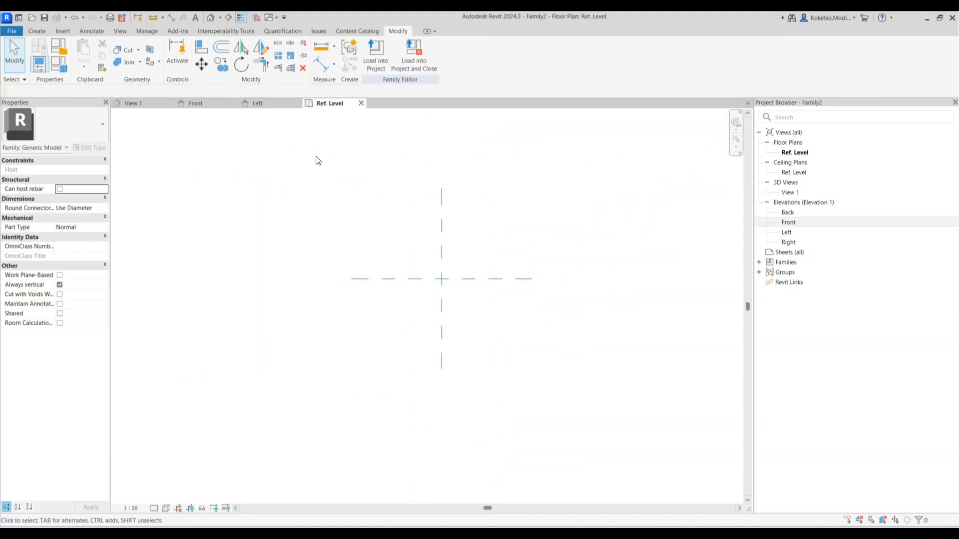
click(37, 31)
click(82, 52)
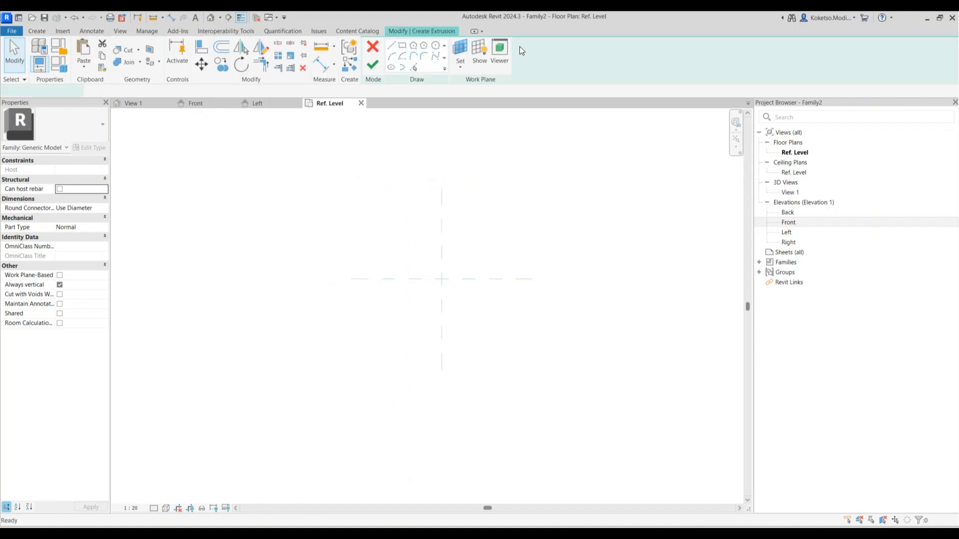
click(433, 51)
click(442, 279)
scroll(445, 250, up, 2)
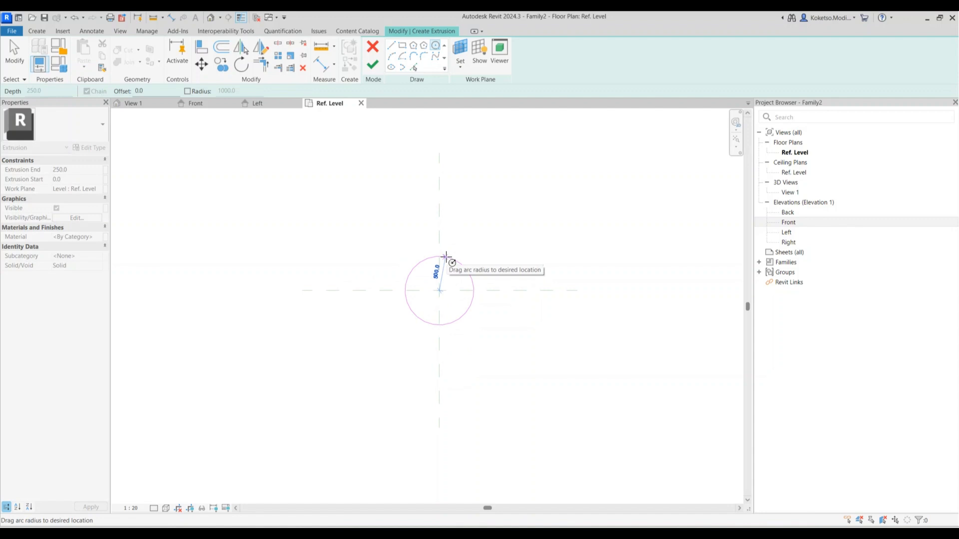
text(=)
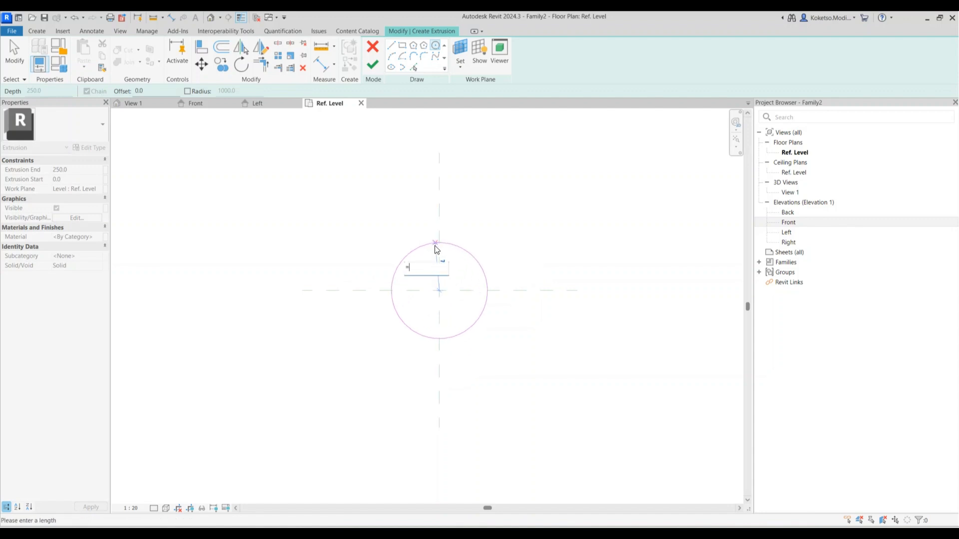
text(375)
key(Return)
key(Escape)
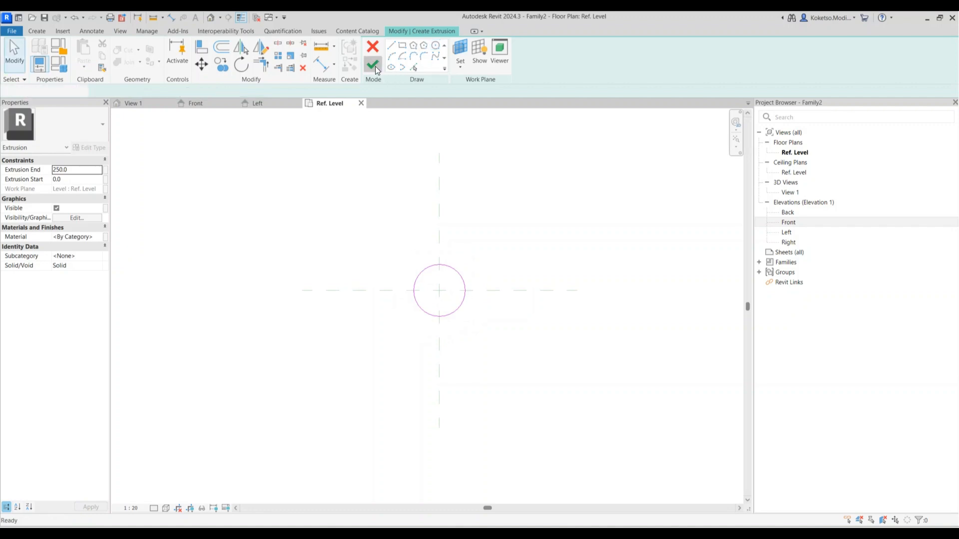
click(376, 66)
click(219, 105)
drag(411, 181, 420, 372)
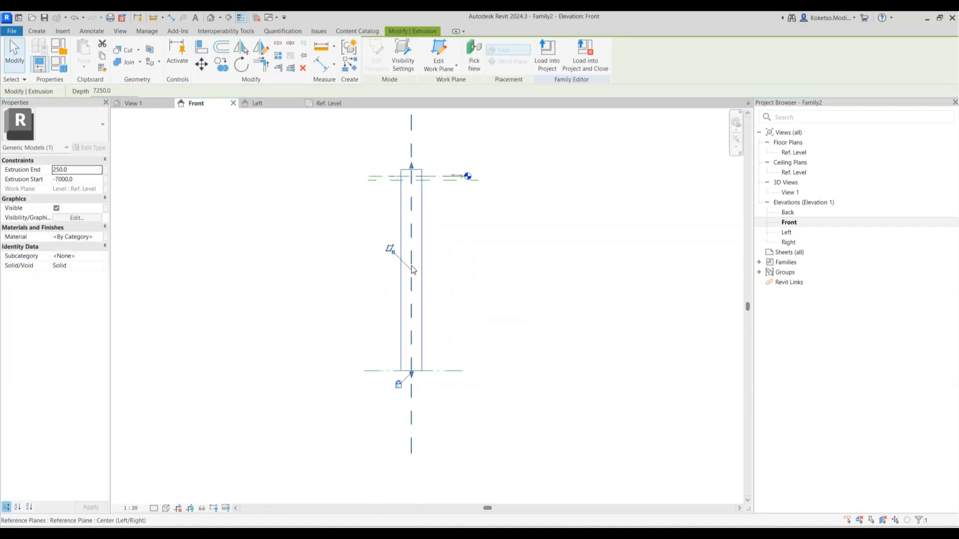
Pull the pile's top down to the lower reference plane
scroll(417, 210, up, 2)
drag(408, 150, 411, 165)
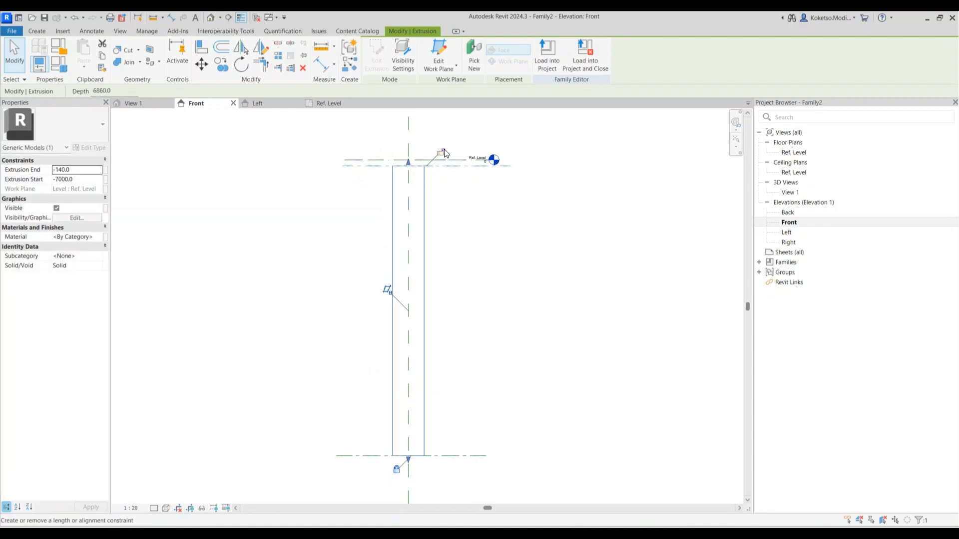
click(381, 201)
Dimension the pile's 6860 length and label it with a new PIER DEPTH parameter
click(171, 17)
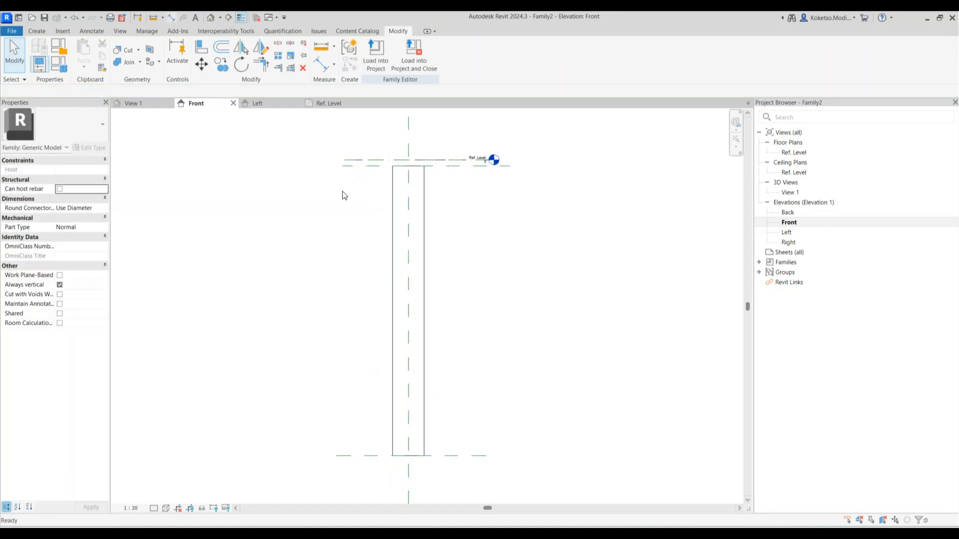
click(348, 167)
click(355, 456)
click(275, 295)
key(Escape)
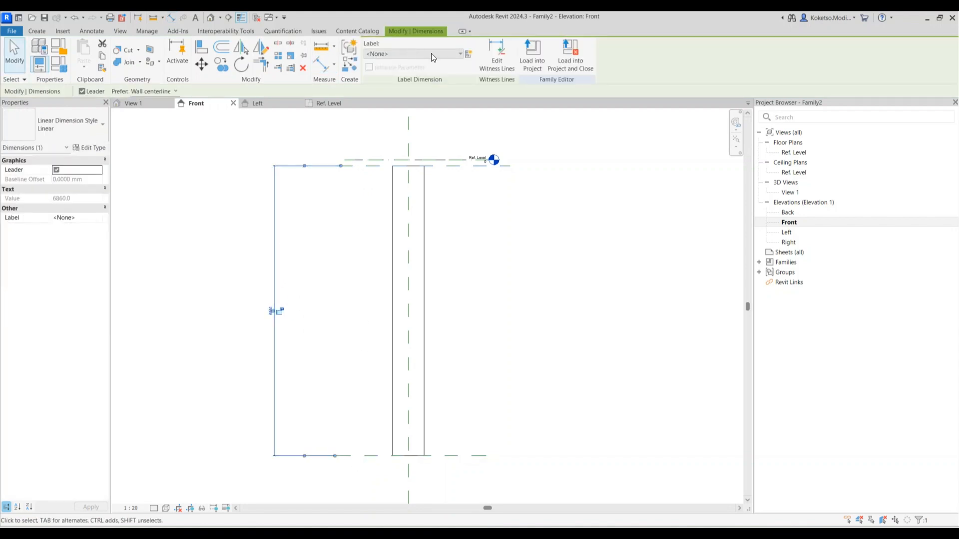
click(467, 53)
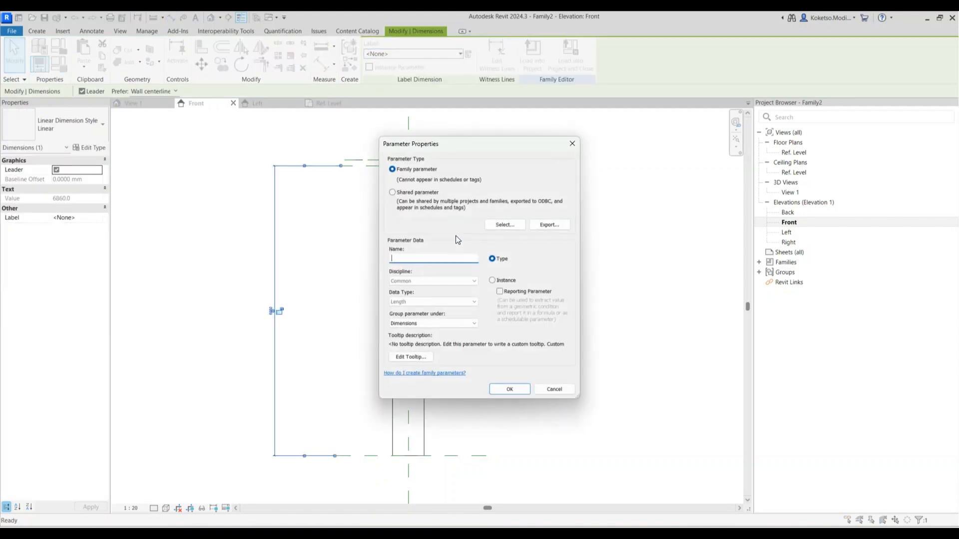
text(PIER DEPTH)
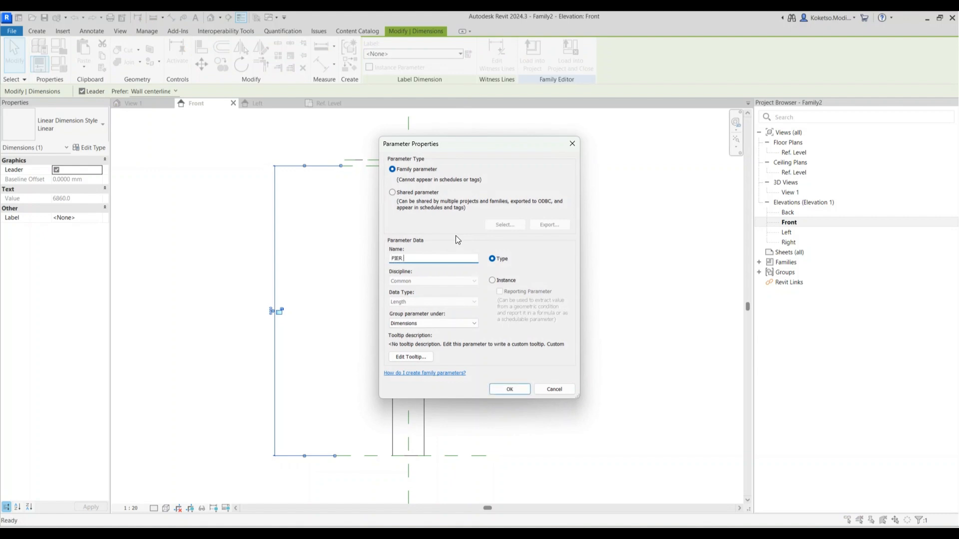
click(520, 391)
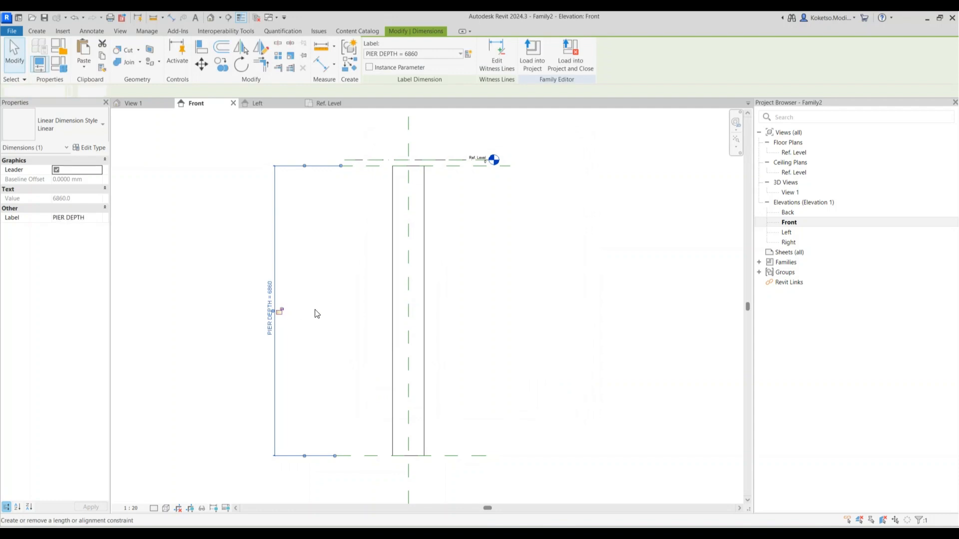
click(428, 230)
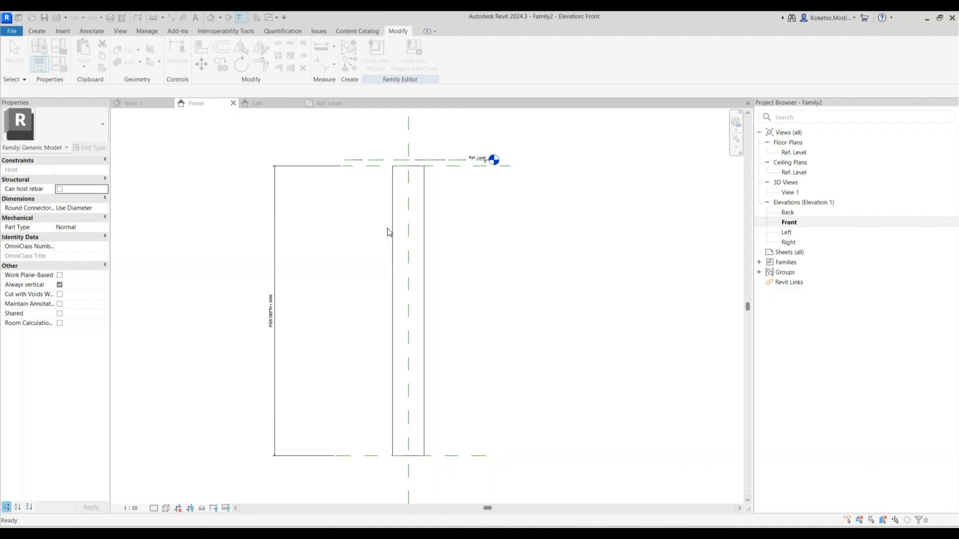
Close the Ref. Level, Front and Left views and the PIER family
click(360, 103)
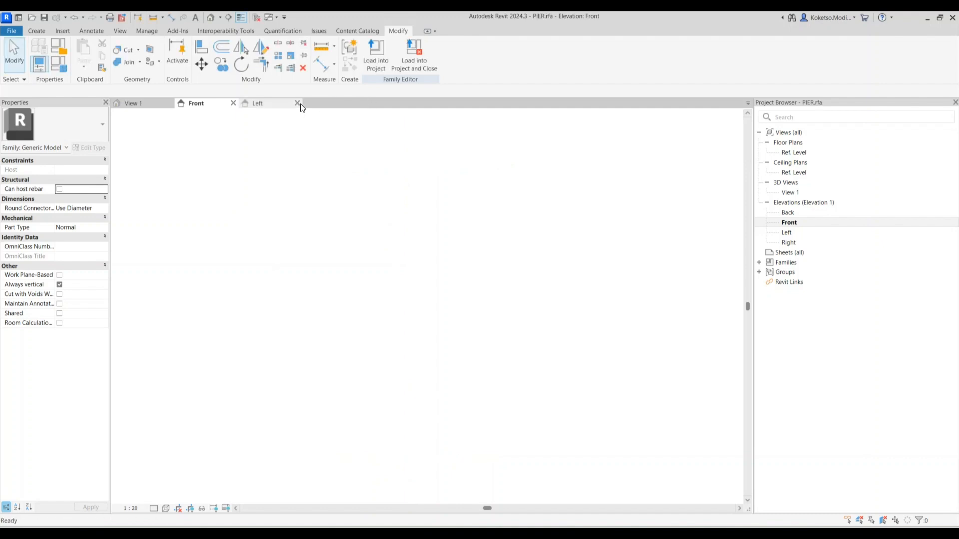
click(233, 103)
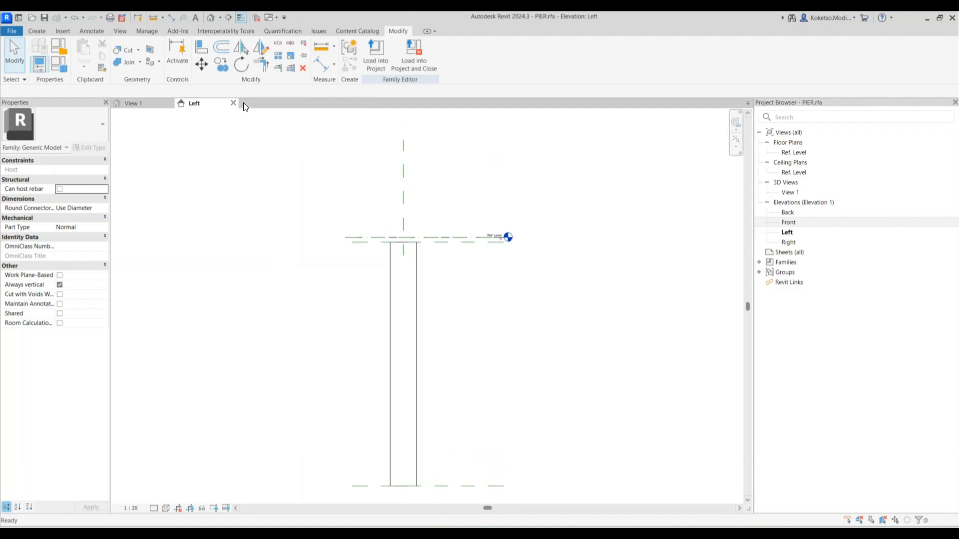
click(233, 102)
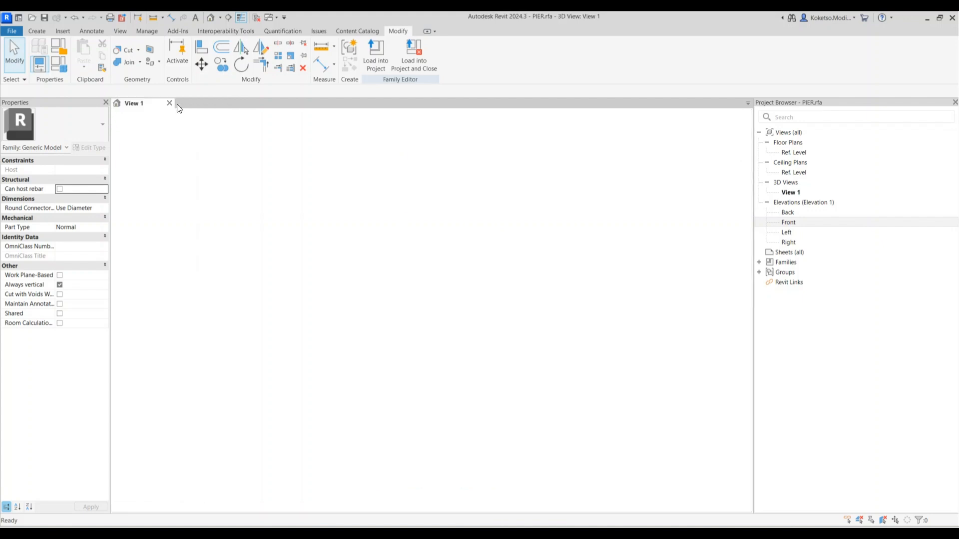
click(170, 102)
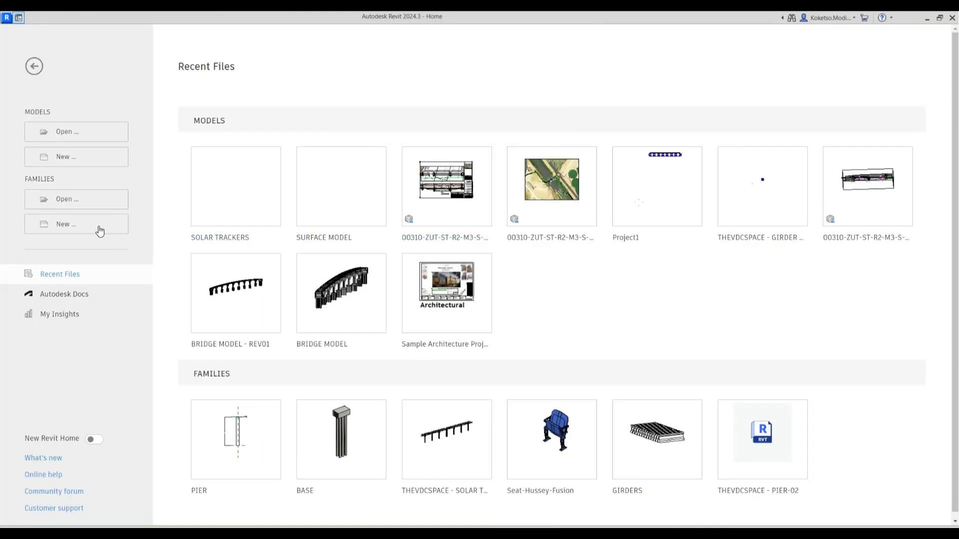
Start a new family from the Metric Generic Model template
click(65, 223)
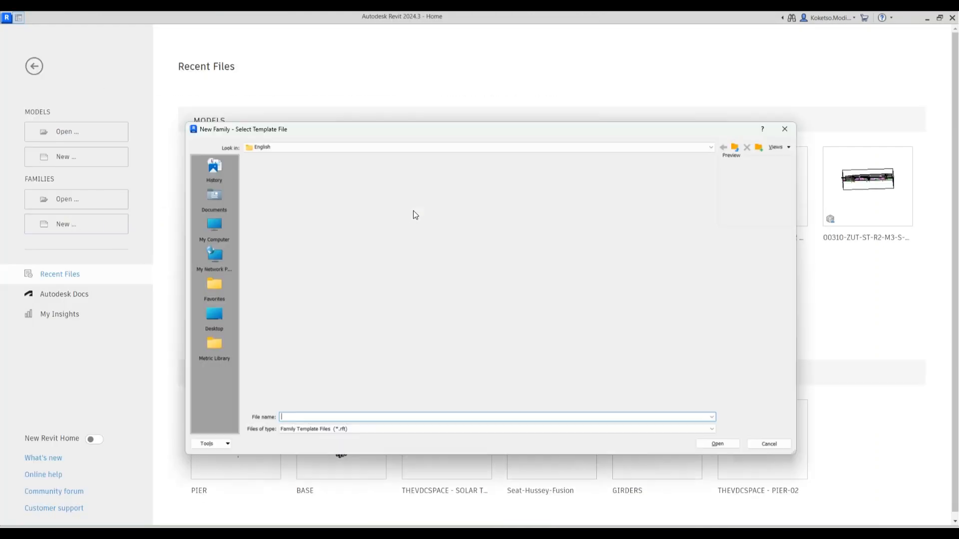
click(431, 279)
click(711, 444)
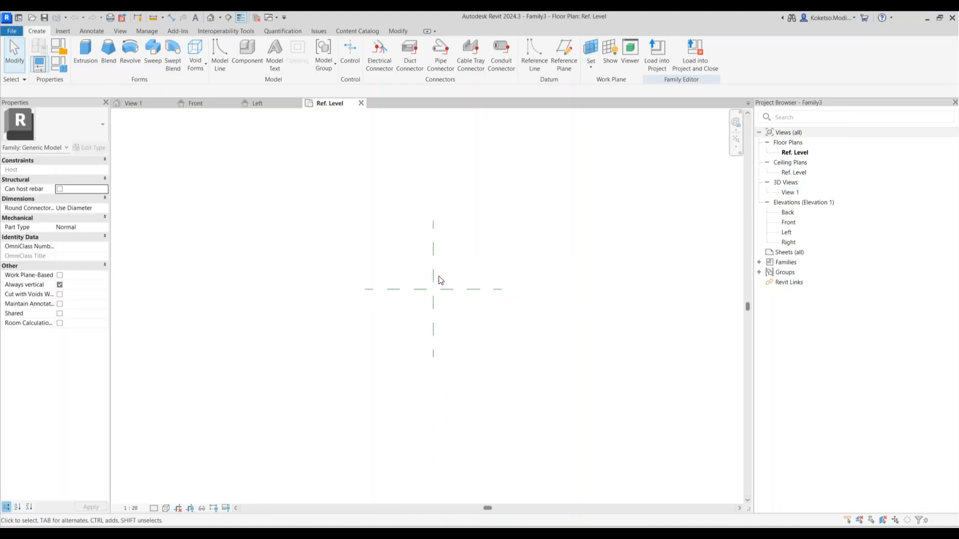
Draw two vertical reference planes, one on each side of the centre
click(564, 54)
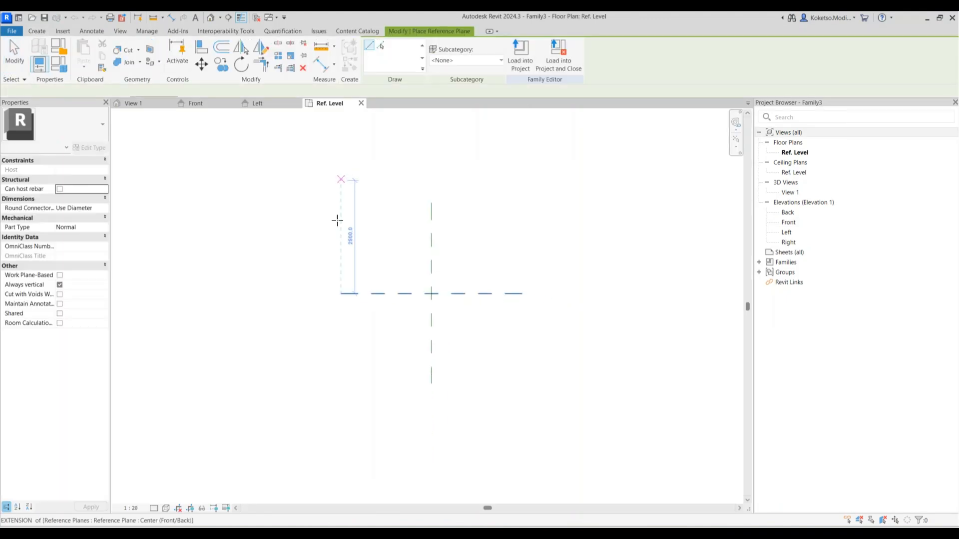
click(339, 183)
click(340, 419)
click(341, 180)
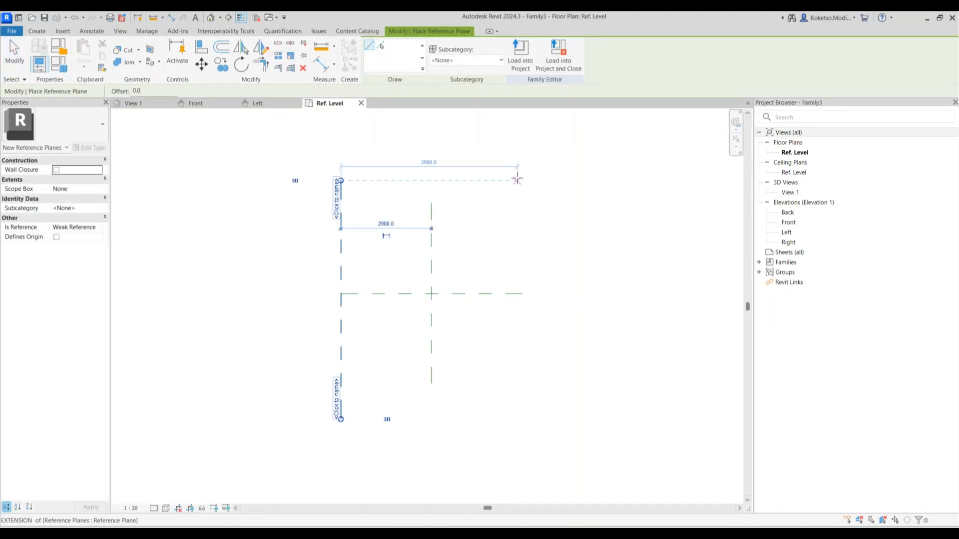
click(517, 180)
click(517, 423)
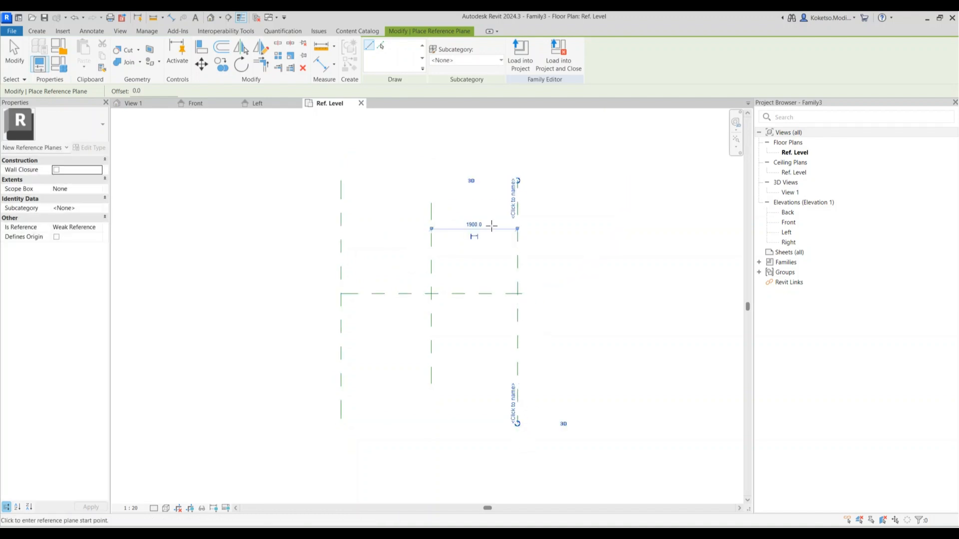
key(Escape)
Set both vertical reference planes 6000 from the centre plane
click(517, 250)
click(474, 225)
text(6000)
key(Return)
click(341, 234)
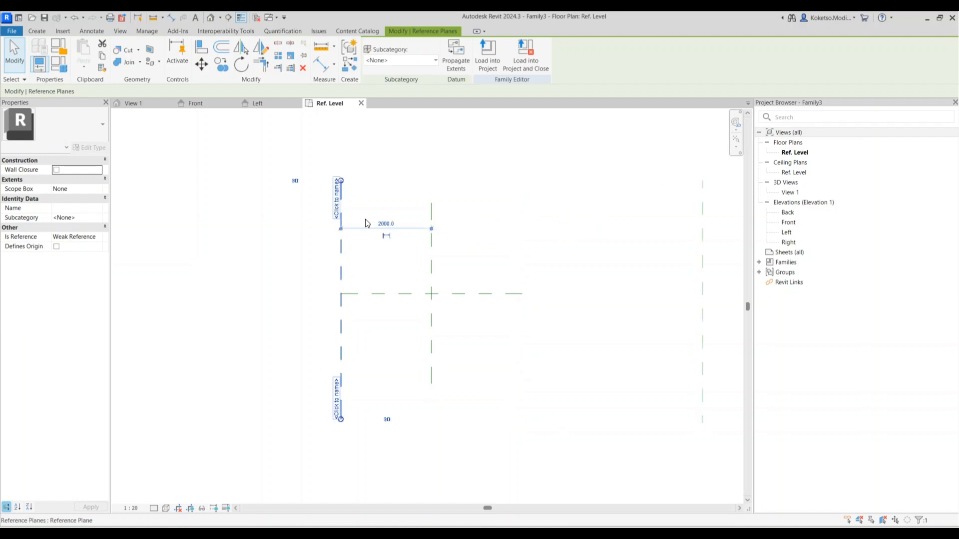
click(375, 219)
text(6000)
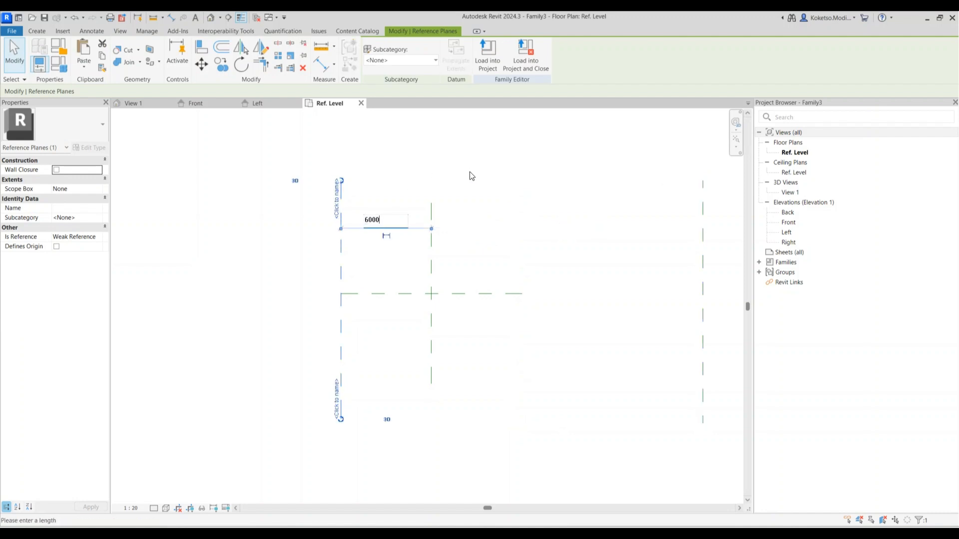
key(Return)
Extend the Center (Front/Back) plane further left, then switch to the Left elevation
scroll(468, 210, down, 2)
click(468, 210)
scroll(468, 210, up, 2)
click(415, 242)
drag(397, 242, 196, 241)
click(498, 228)
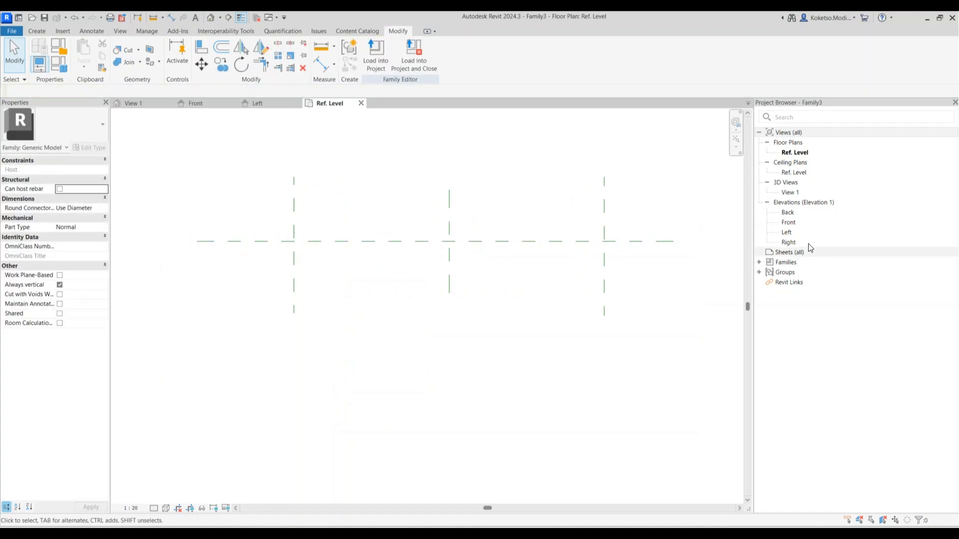
double_click(789, 233)
middle_drag(456, 218, 500, 166)
Draw a new horizontal reference plane below Ref. Level
scroll(454, 278, down, 2)
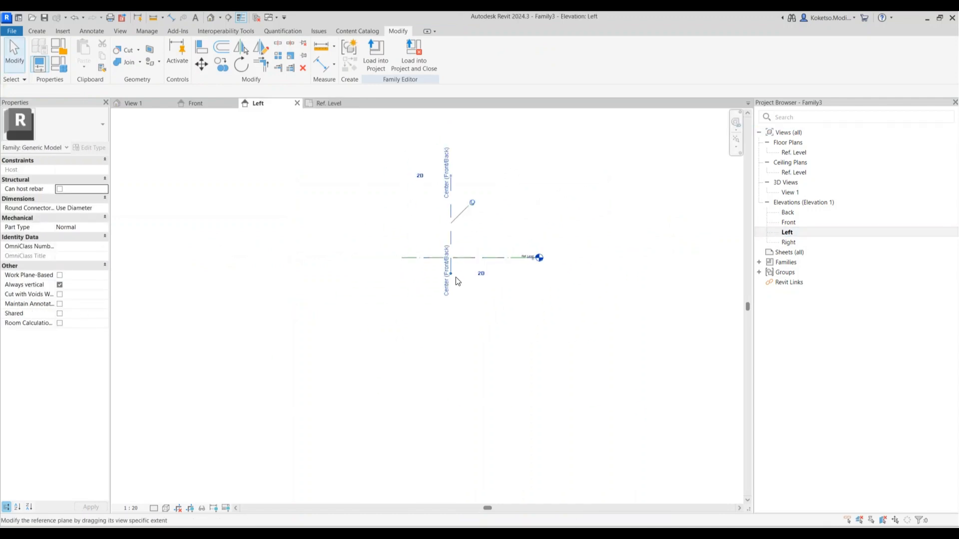
click(452, 276)
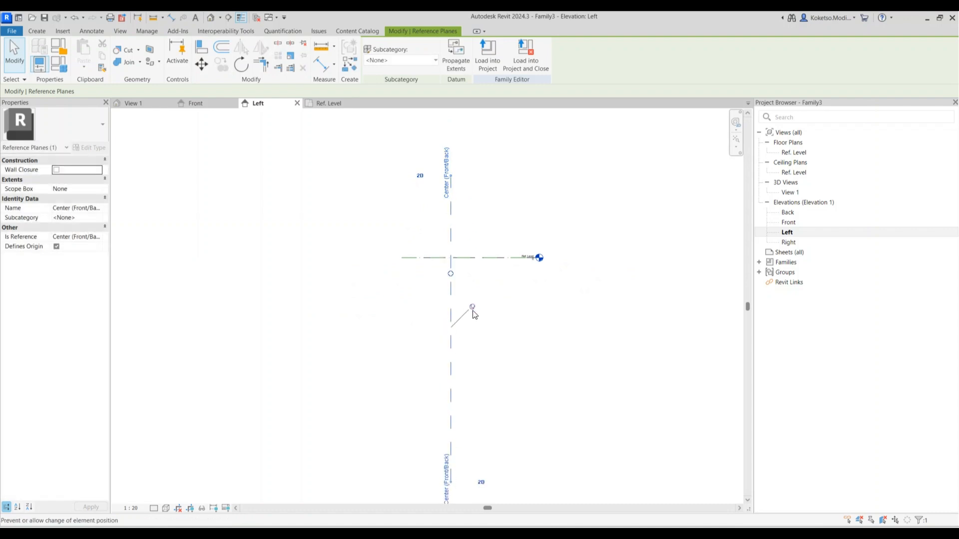
click(521, 357)
middle_drag(521, 356, 511, 294)
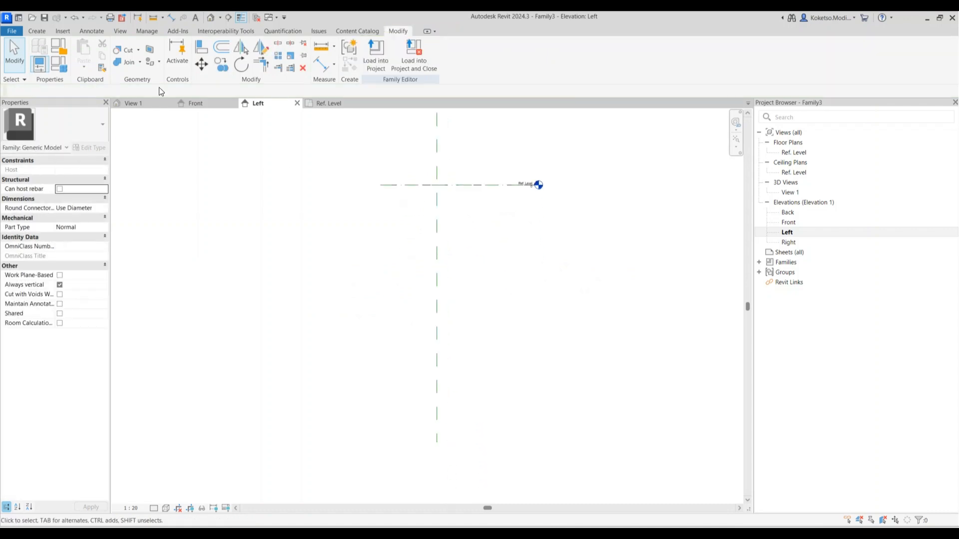
click(37, 31)
click(562, 52)
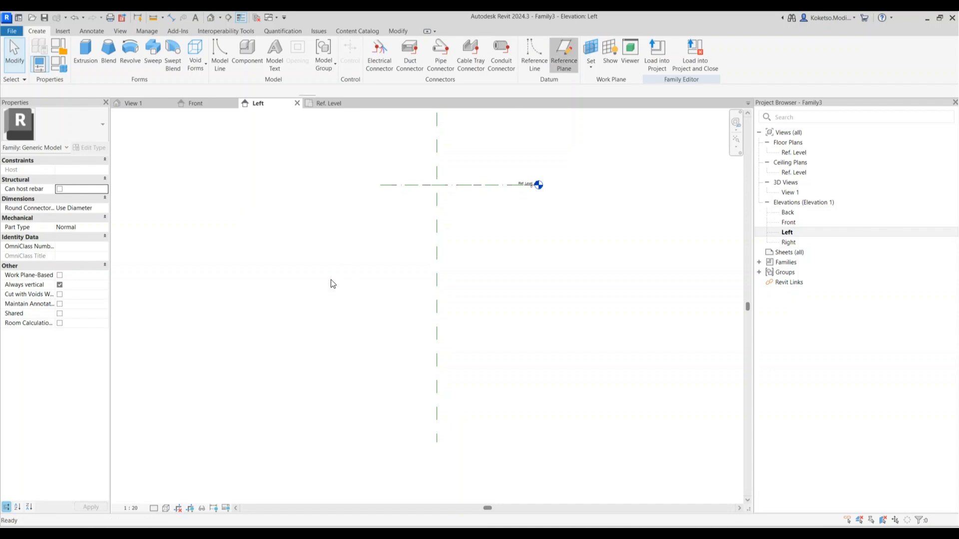
click(380, 185)
click(381, 286)
click(572, 285)
key(Escape)
key(Escape)
Set the new horizontal plane 2000 below Ref. Level
click(407, 285)
click(414, 234)
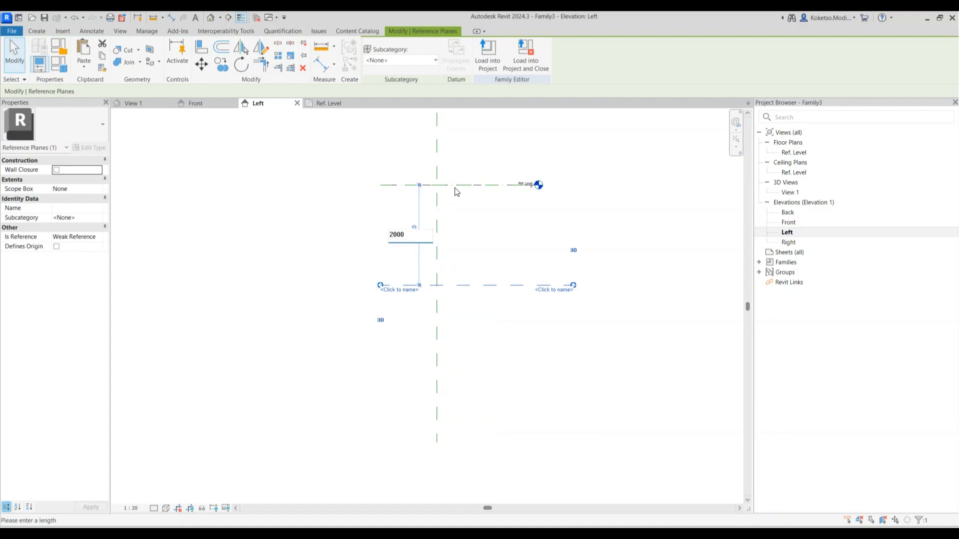
text(2000)
key(Return)
click(468, 215)
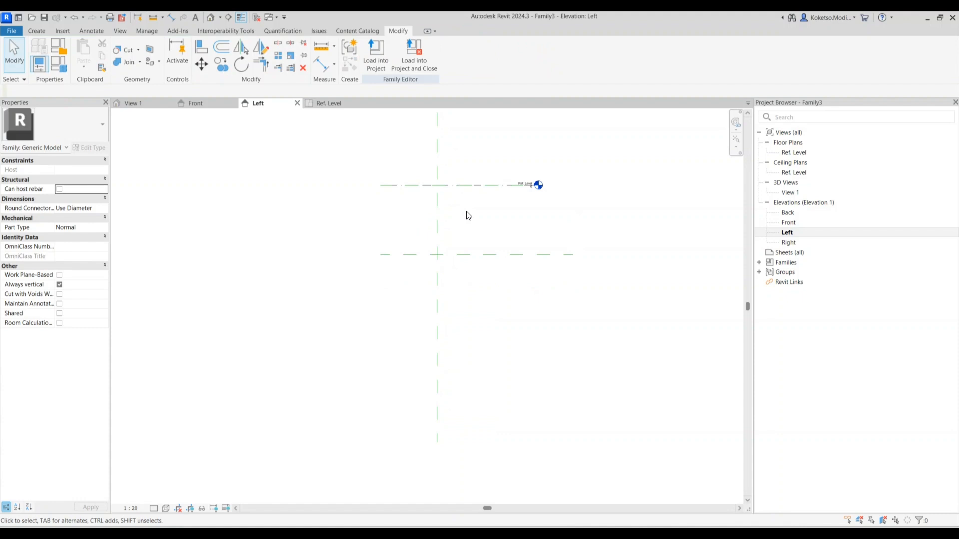
scroll(468, 215, up, 2)
scroll(467, 217, down, 2)
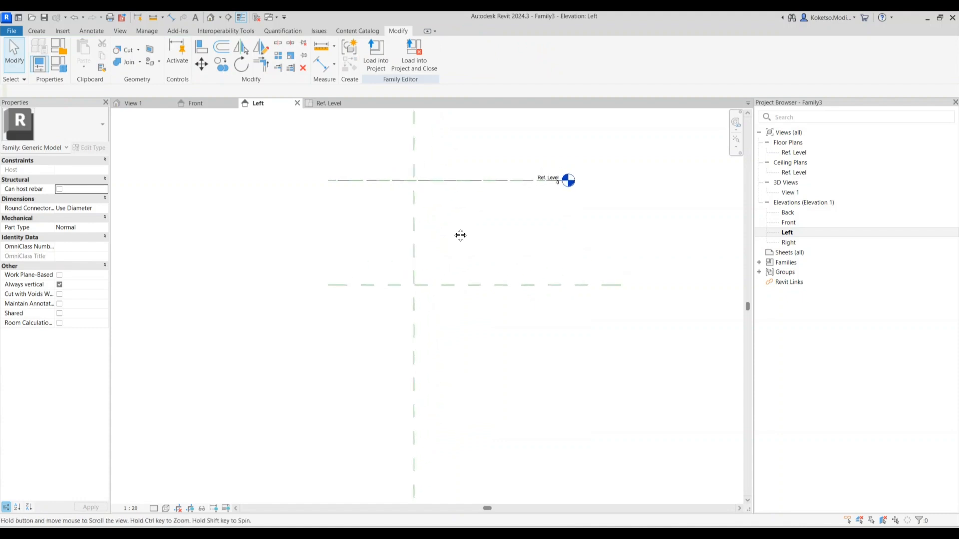
click(37, 30)
Add a vertical reference plane 3000 right of centre
click(563, 55)
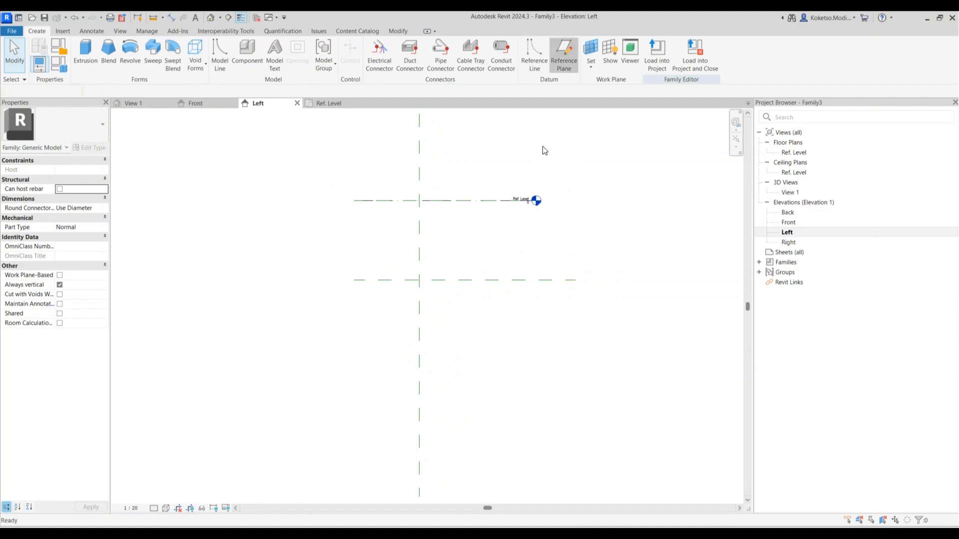
click(536, 135)
click(536, 378)
key(Escape)
click(477, 179)
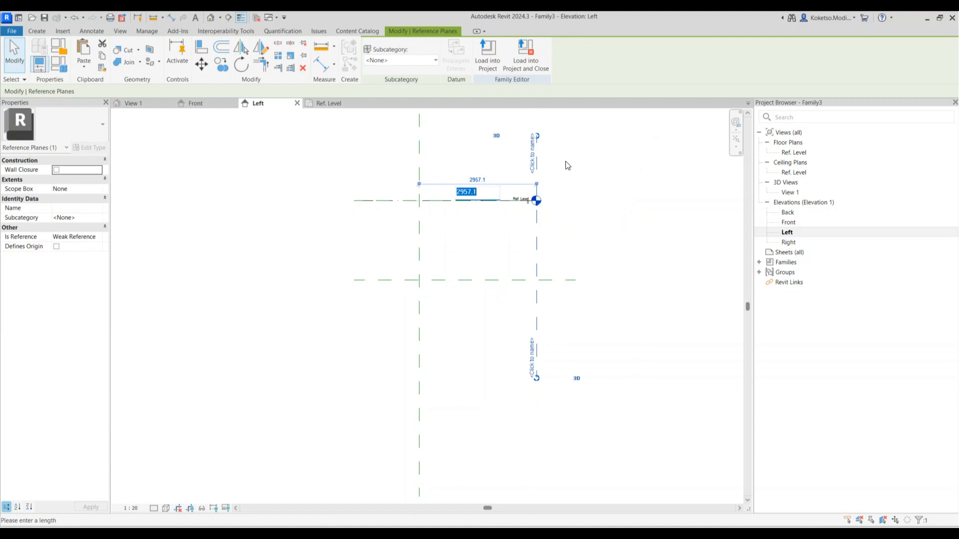
key(Return)
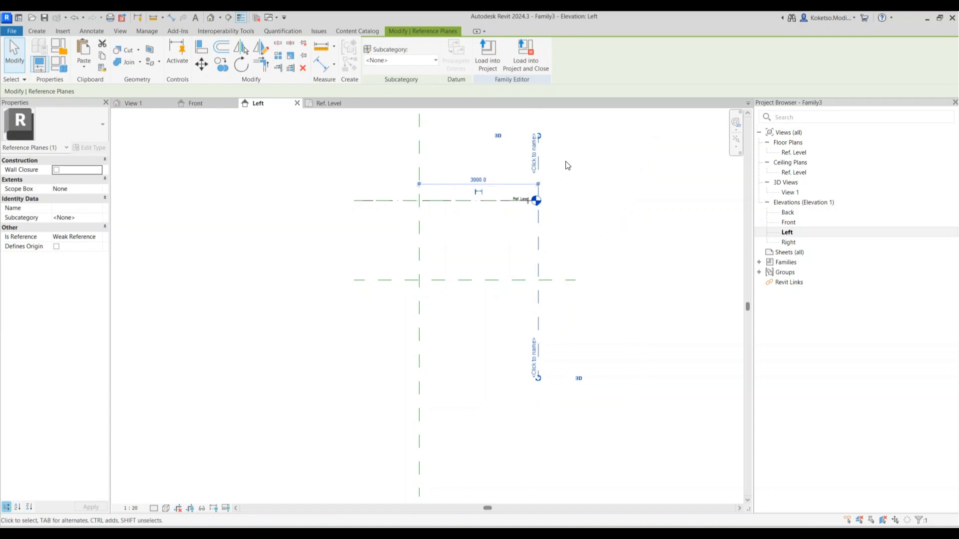
key(Escape)
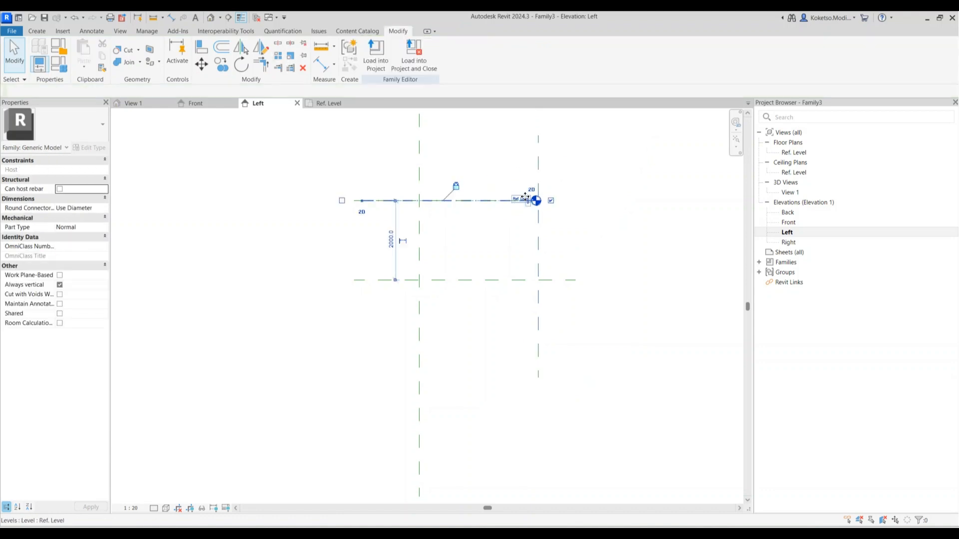
Lengthen the Ref. Level line further to the right
click(525, 201)
drag(532, 202, 651, 201)
key(Escape)
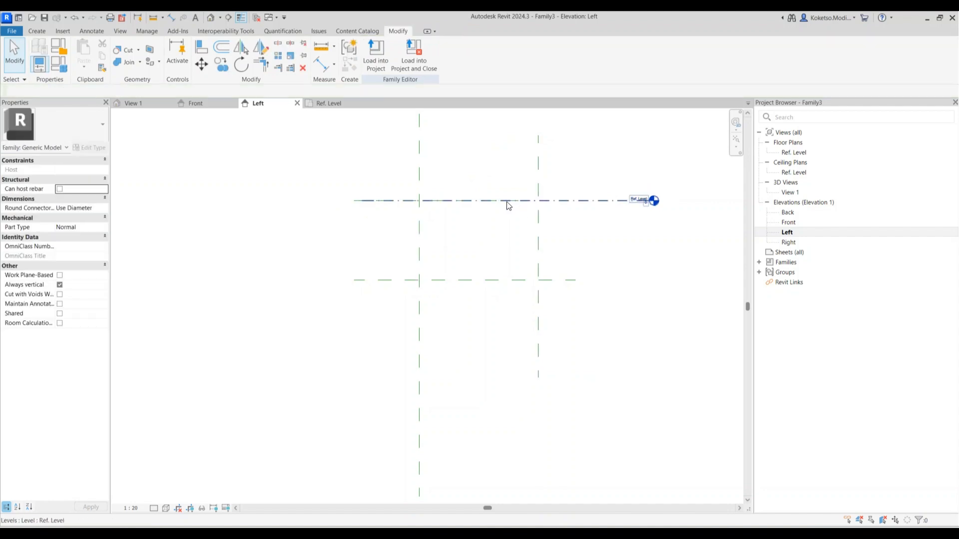
Copy the vertical plane 1000 left, giving a plane 2000 right of centre
click(538, 160)
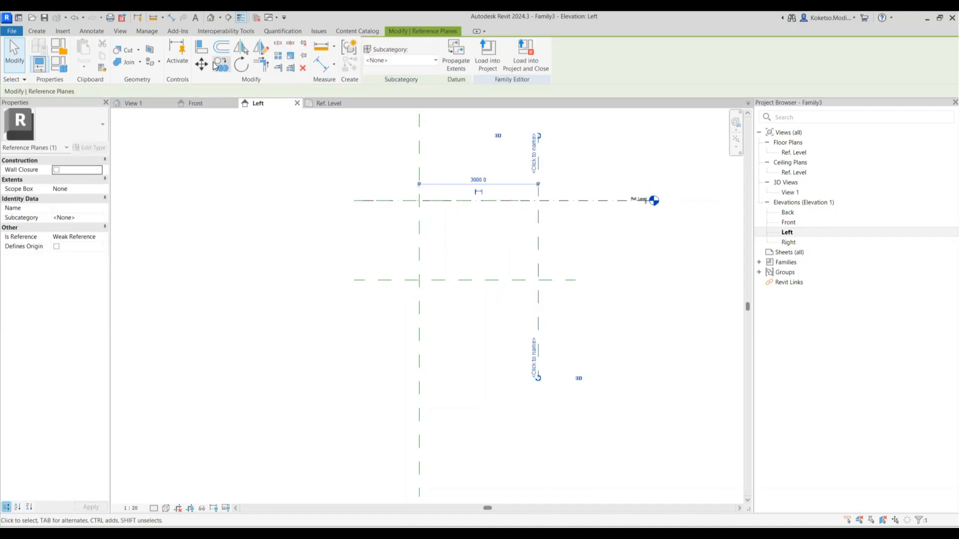
key(c)
key(o)
scroll(505, 239, up, 2)
click(551, 169)
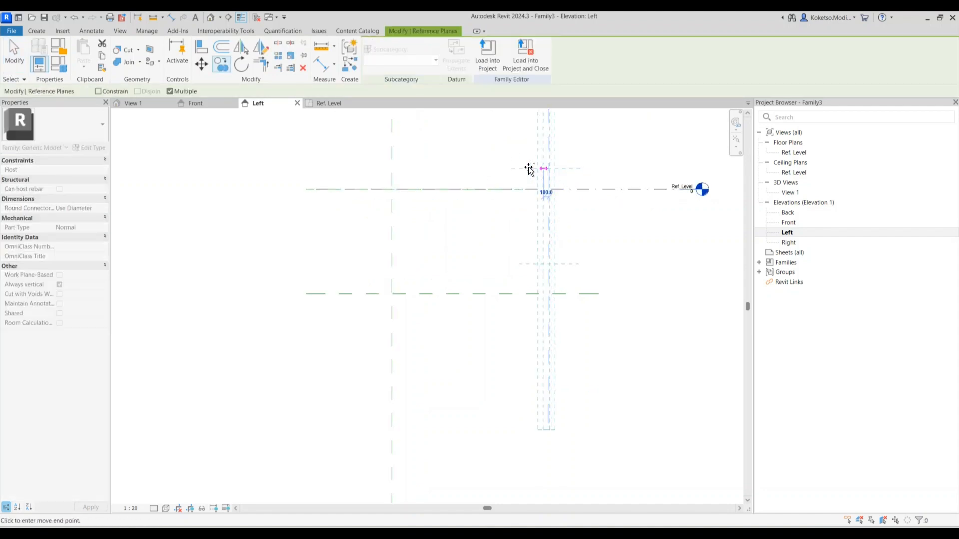
click(498, 170)
key(Escape)
key(Escape)
scroll(514, 255, down, 1)
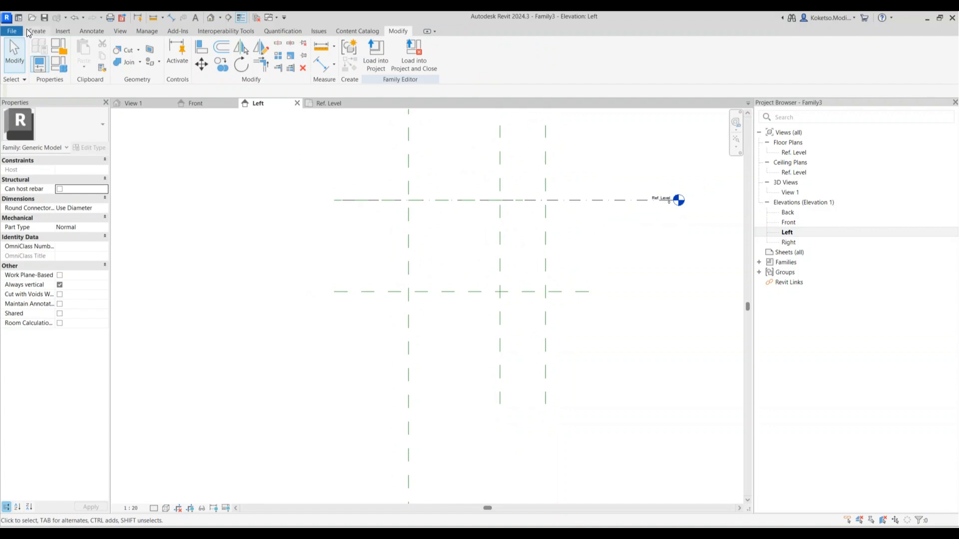
Add a horizontal reference plane 1500 below Ref. Level
click(28, 32)
click(563, 55)
click(337, 236)
click(589, 237)
key(Escape)
key(Escape)
click(422, 238)
scroll(400, 250, up, 2)
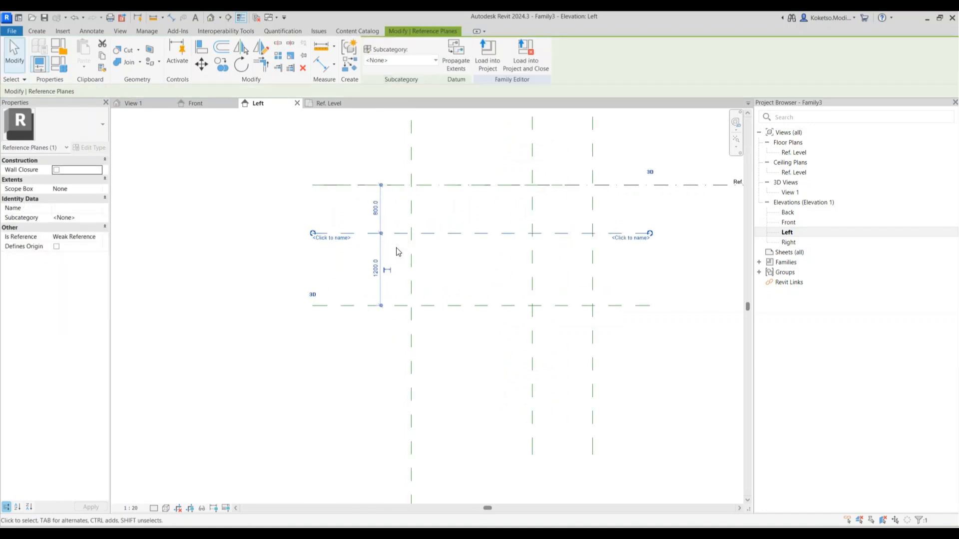
click(376, 209)
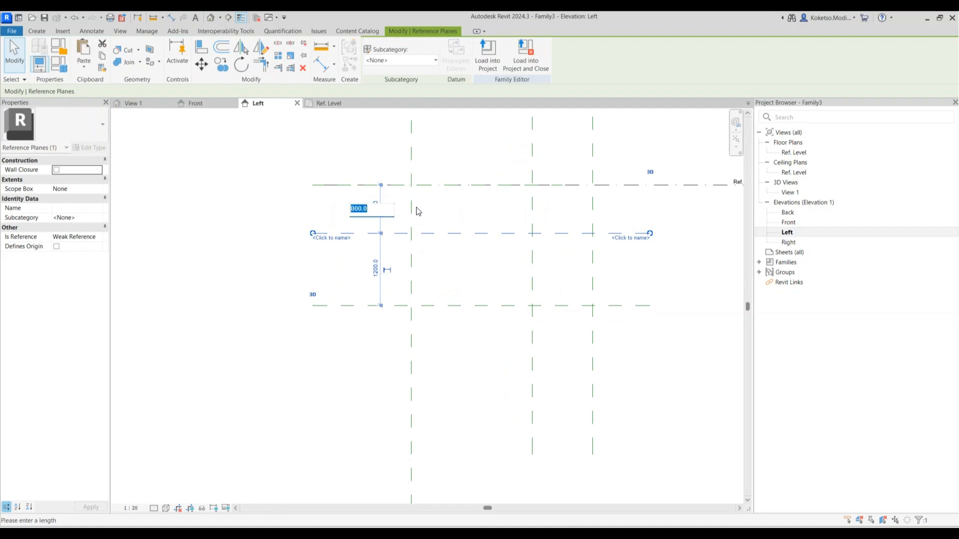
text(1500)
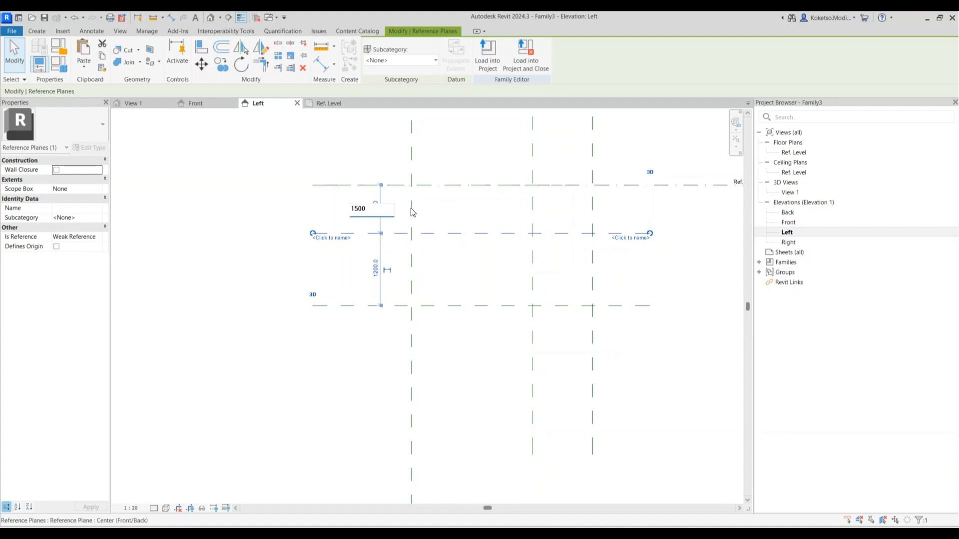
key(Return)
Copy the 1500 horizontal plane 140 lower
scroll(429, 270, up, 2)
scroll(429, 267, down, 1)
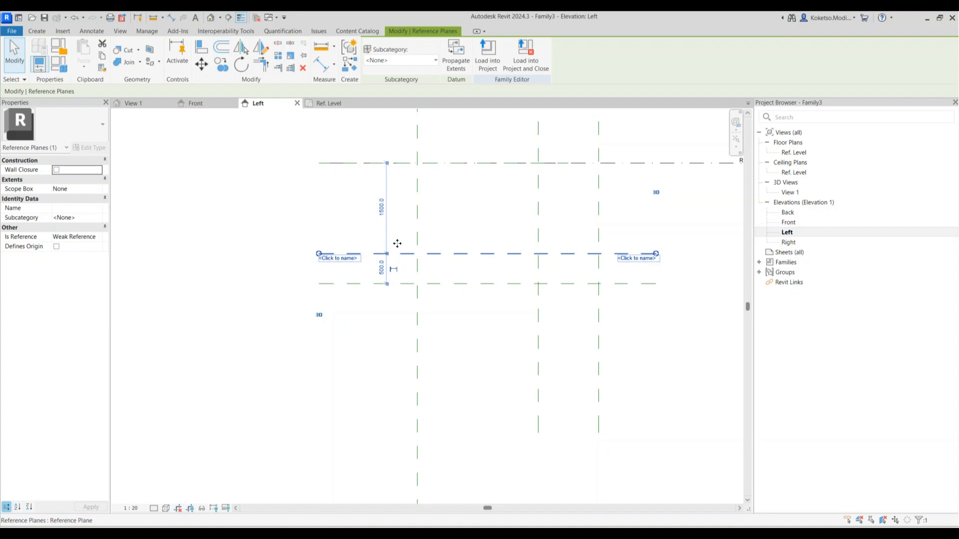
click(221, 65)
scroll(425, 263, up, 2)
click(441, 247)
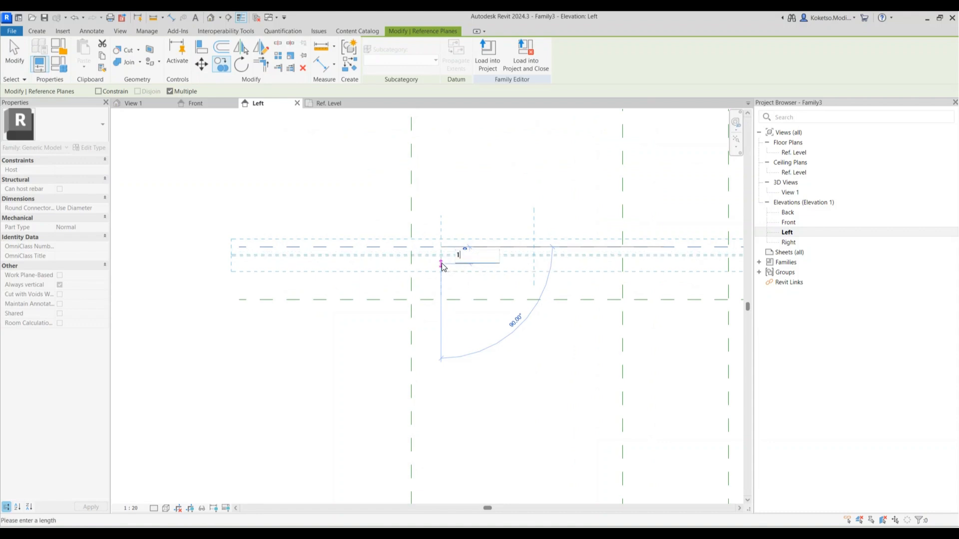
key(Return)
scroll(442, 262, down, 3)
key(Escape)
Delete the original upper horizontal plane
scroll(443, 270, up, 2)
click(442, 242)
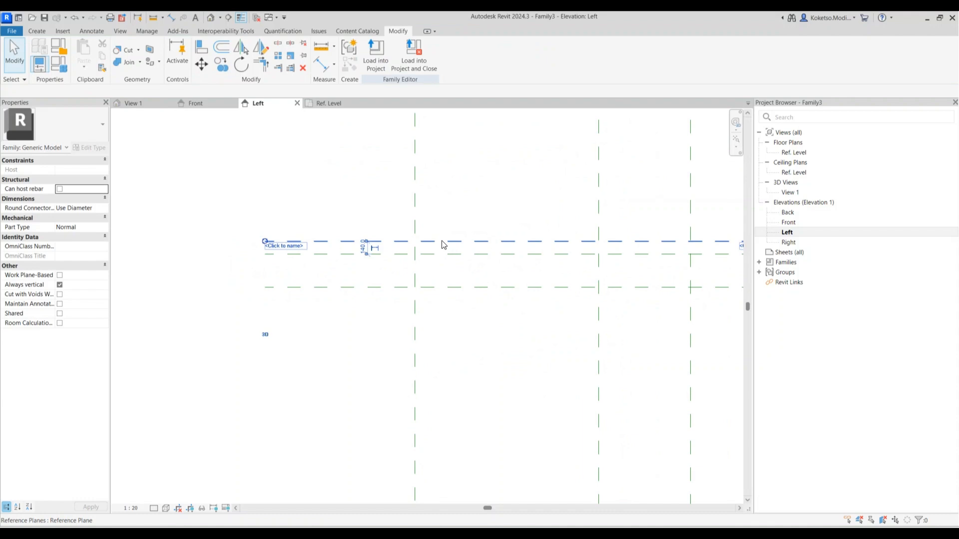
key(Delete)
scroll(442, 288, down, 2)
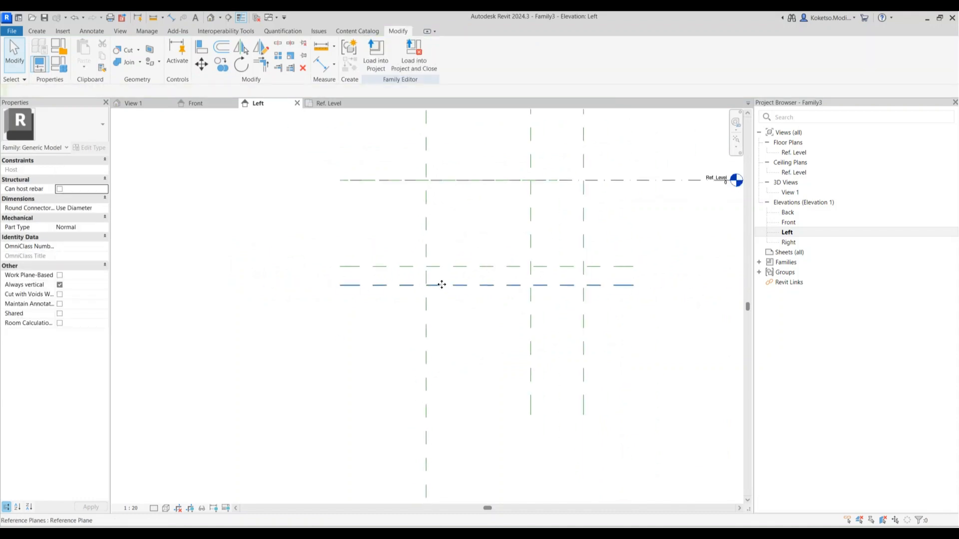
Move the lowest horizontal plane to 2500 below Ref. Level
click(442, 286)
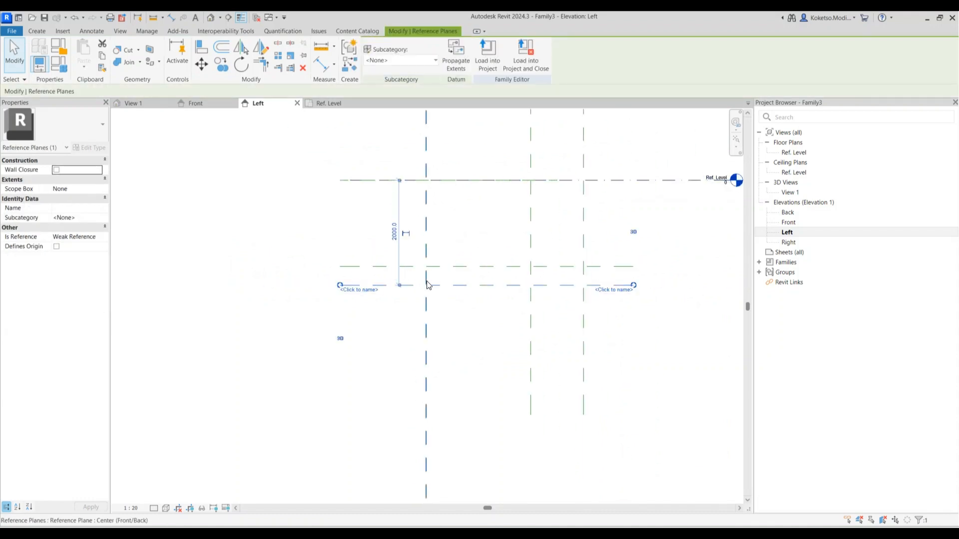
click(394, 232)
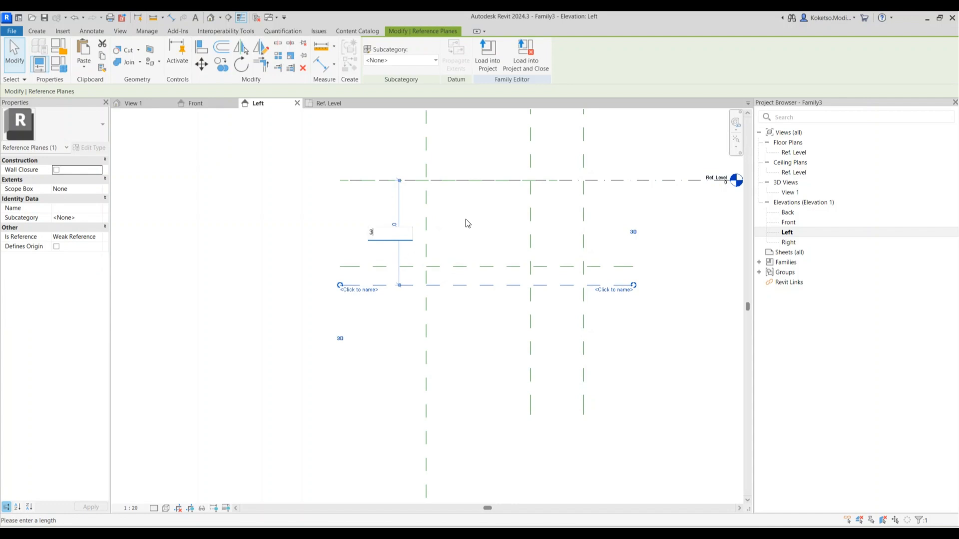
key(Return)
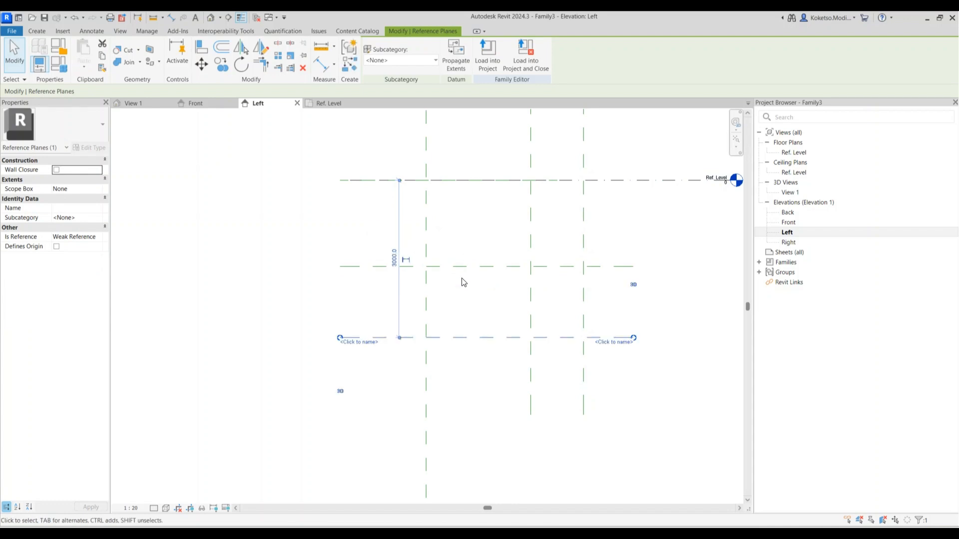
click(395, 258)
text(25)
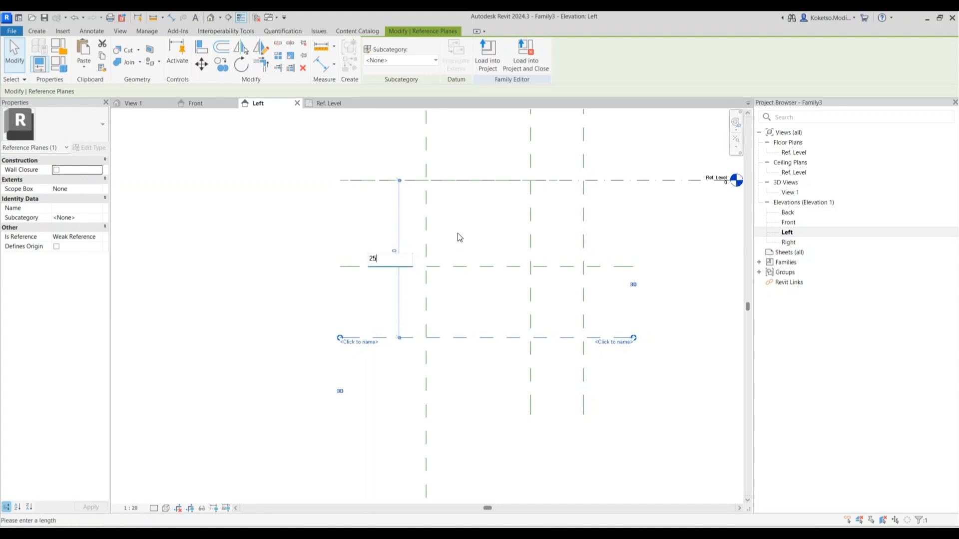
text(00)
key(Return)
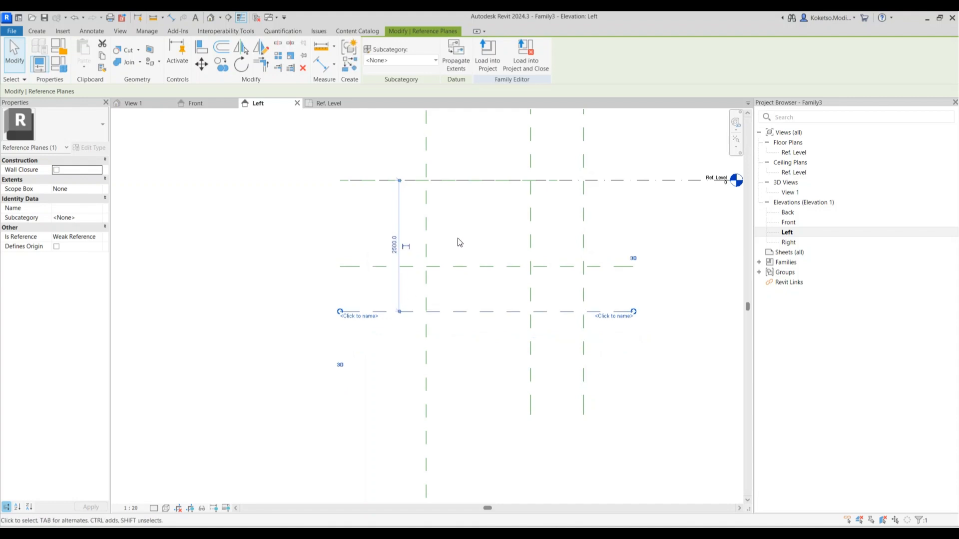
key(Escape)
scroll(547, 234, up, 1)
middle_drag(546, 235, 517, 263)
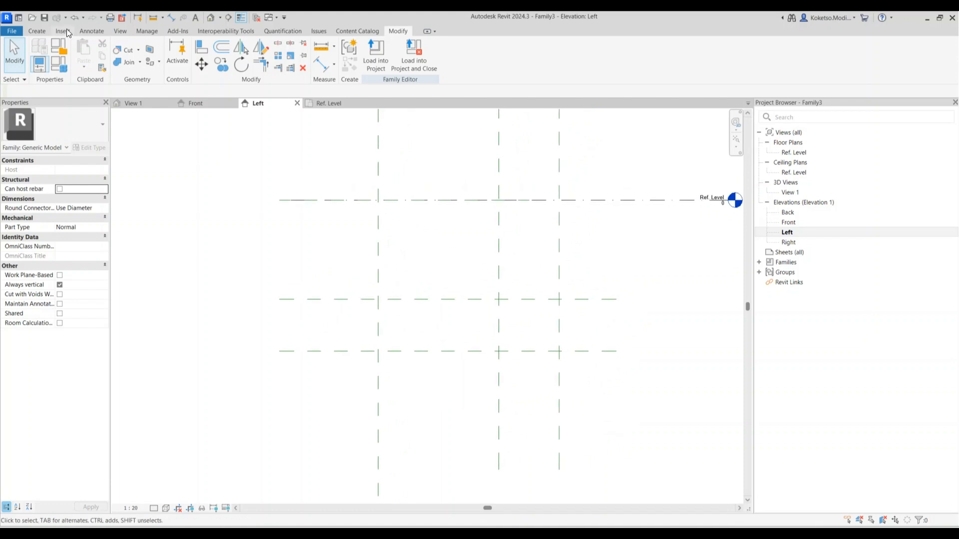
Sketch the L-shaped profile between the reference planes and Ref. Level, then finish the extrusion
click(37, 31)
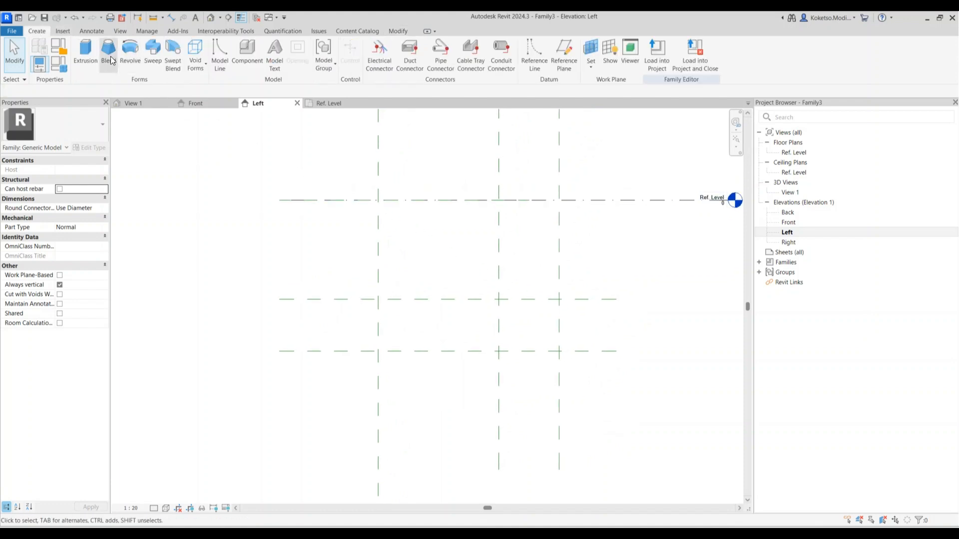
click(85, 50)
click(378, 351)
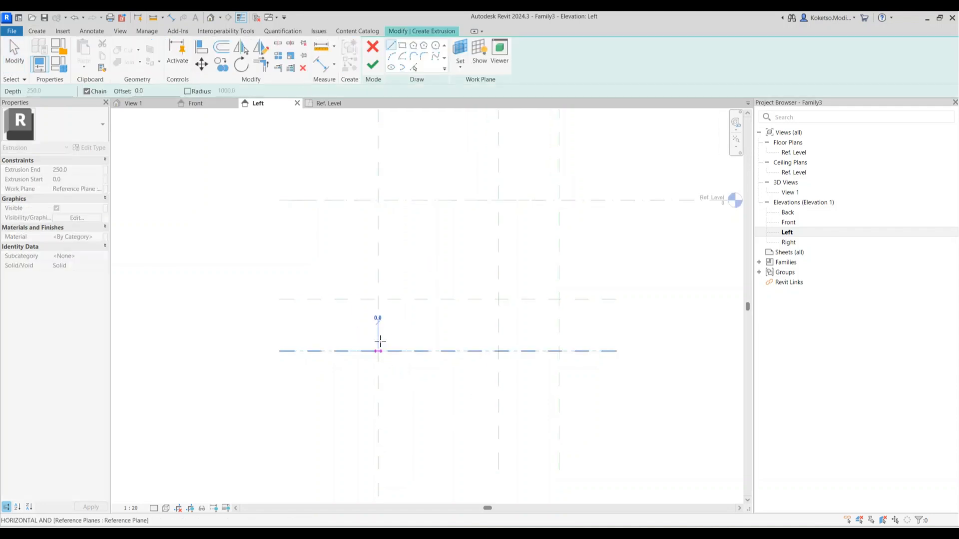
click(378, 298)
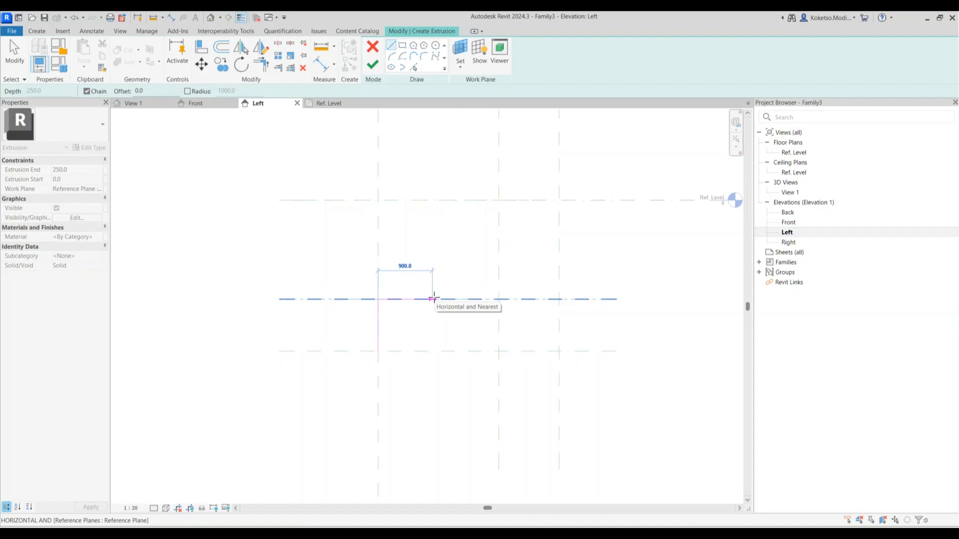
click(468, 298)
click(469, 200)
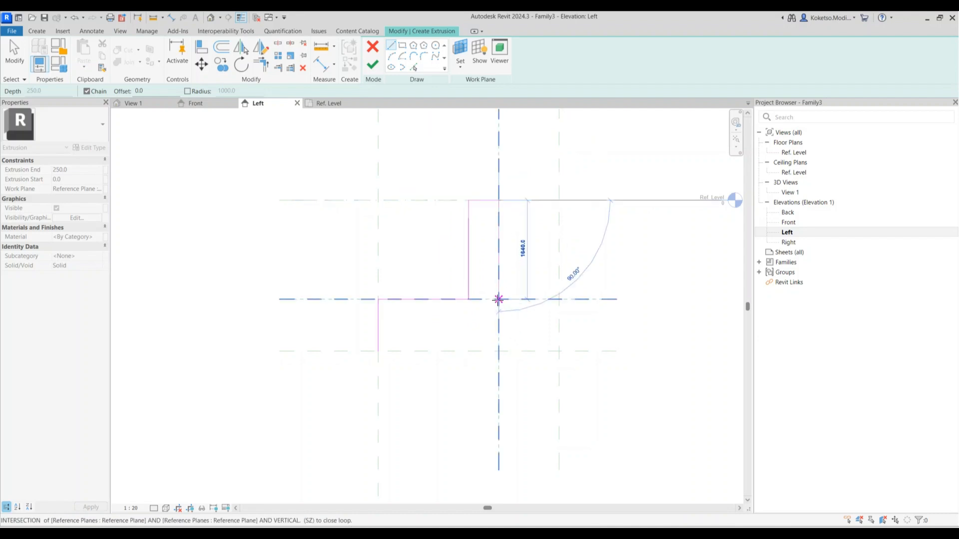
click(499, 199)
click(498, 351)
click(378, 351)
key(Escape)
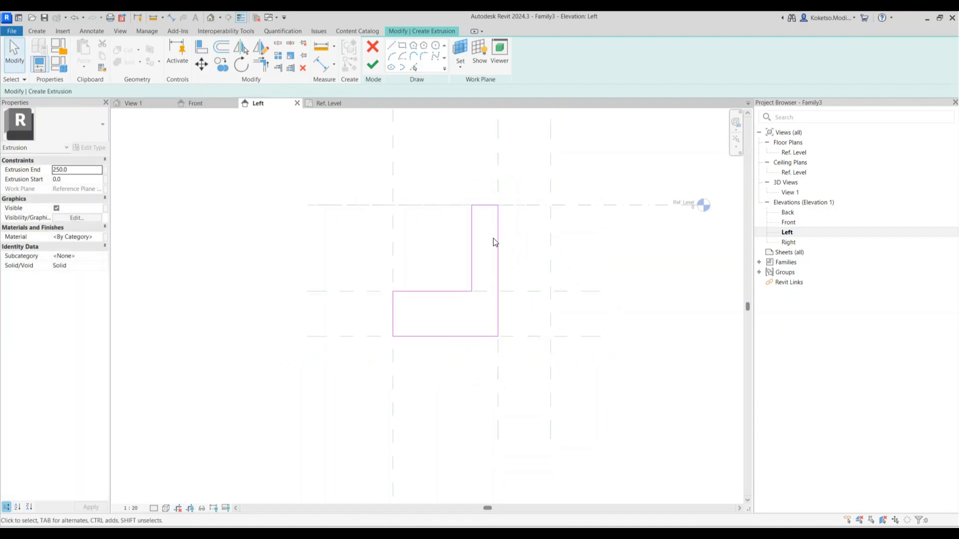
click(372, 64)
In the Ref. Level plan, stretch the beam's ends to the outer planes 12000 apart
click(328, 102)
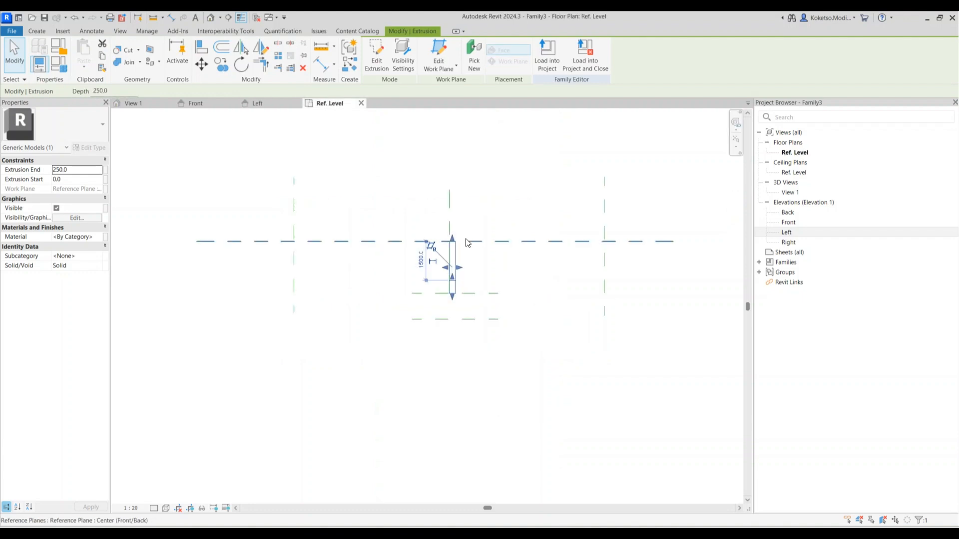
drag(462, 268, 607, 262)
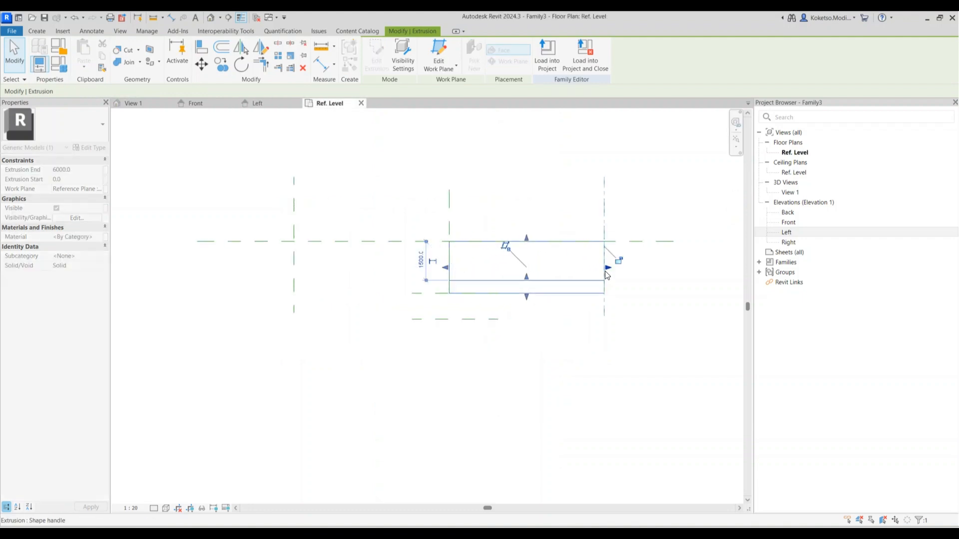
drag(447, 269, 294, 267)
key(Escape)
In the Left elevation, sketch edges up to Ref. Level, 3000 across, and 800 down
click(257, 103)
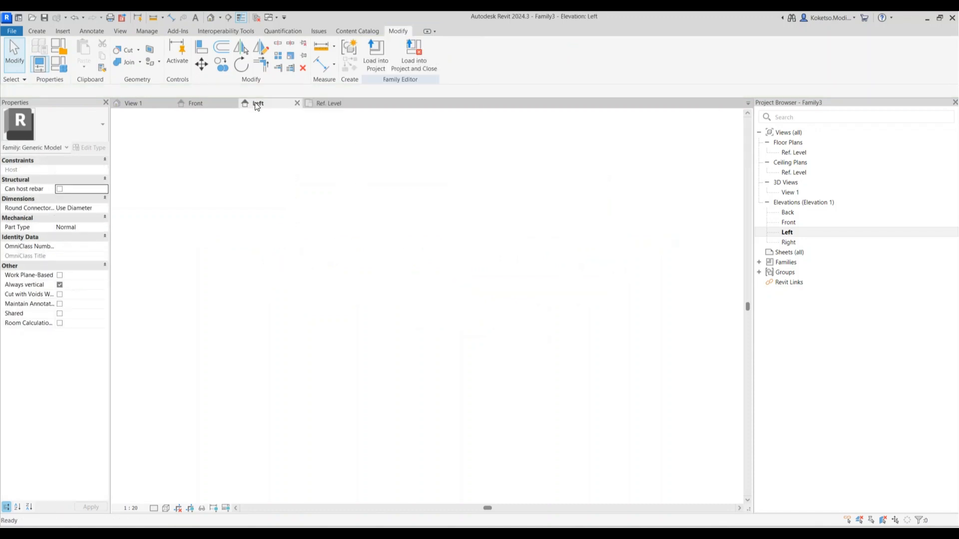
click(41, 30)
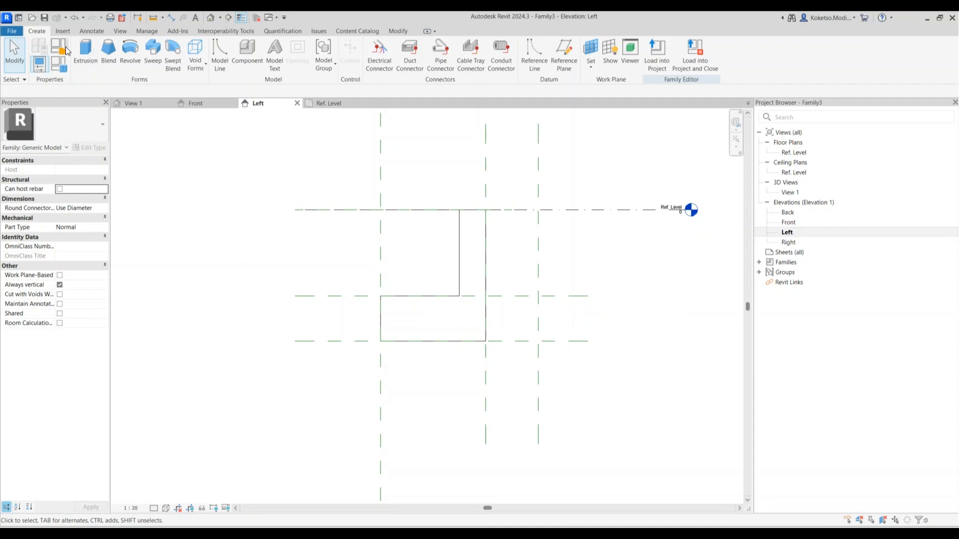
click(83, 53)
scroll(424, 341, up, 1)
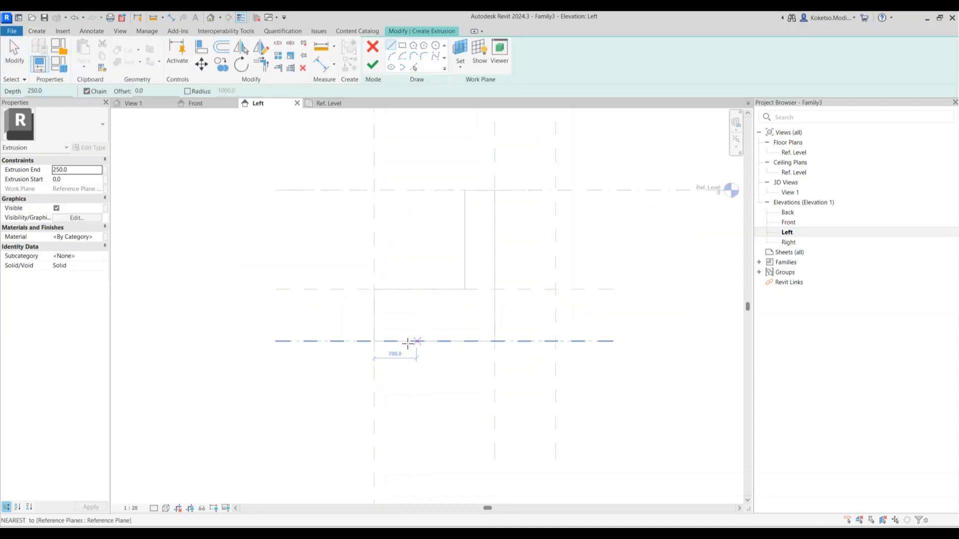
click(374, 341)
click(374, 191)
click(556, 190)
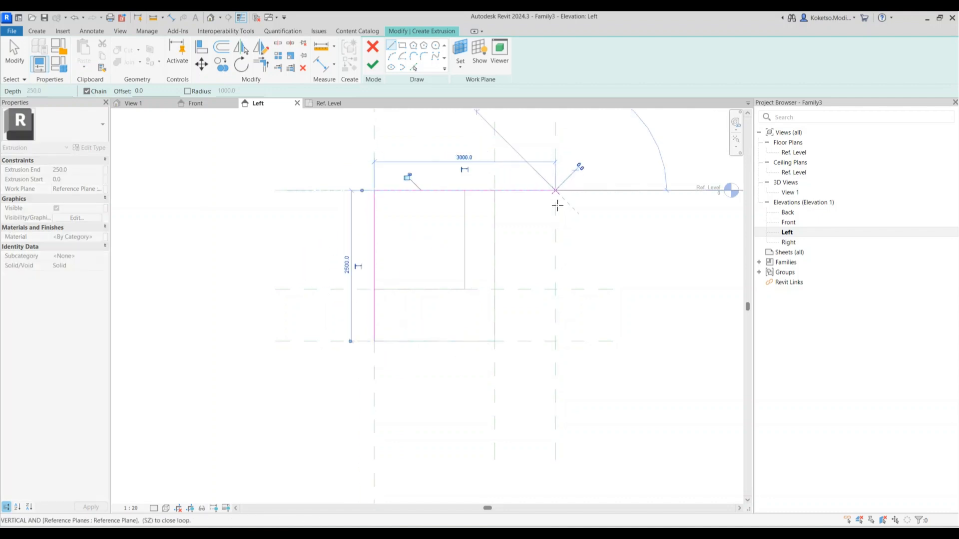
click(555, 238)
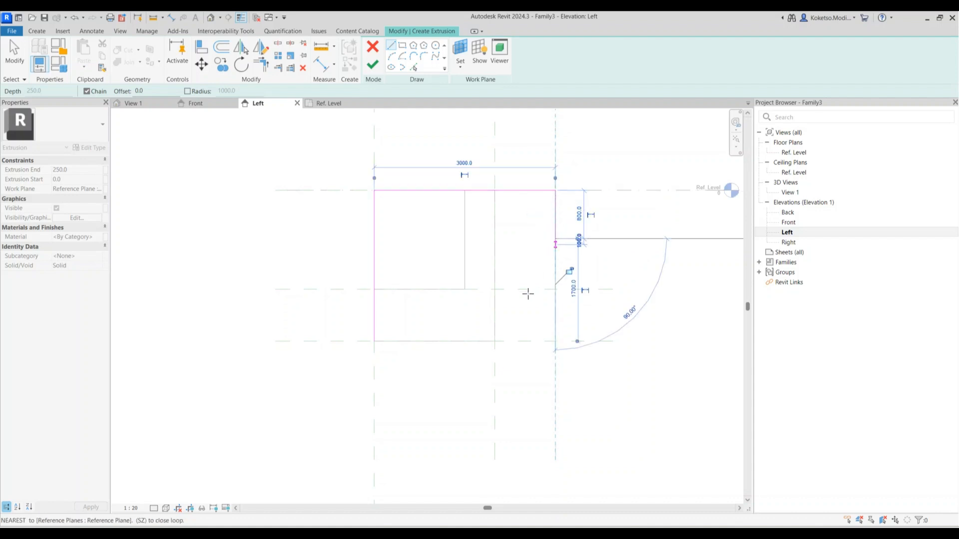
Add the sloped edge and bottom line, finish the extrusion, then edit the right plane's dimension
click(495, 342)
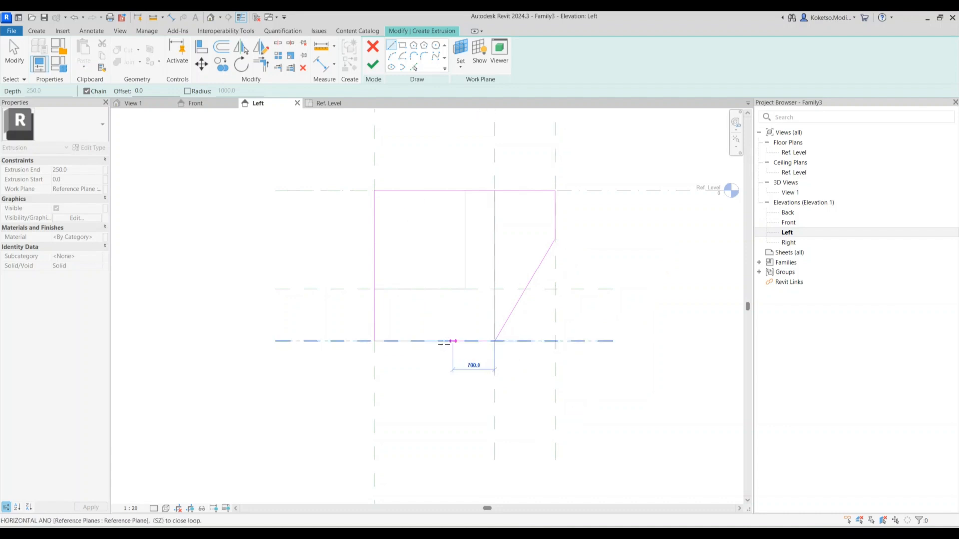
click(376, 340)
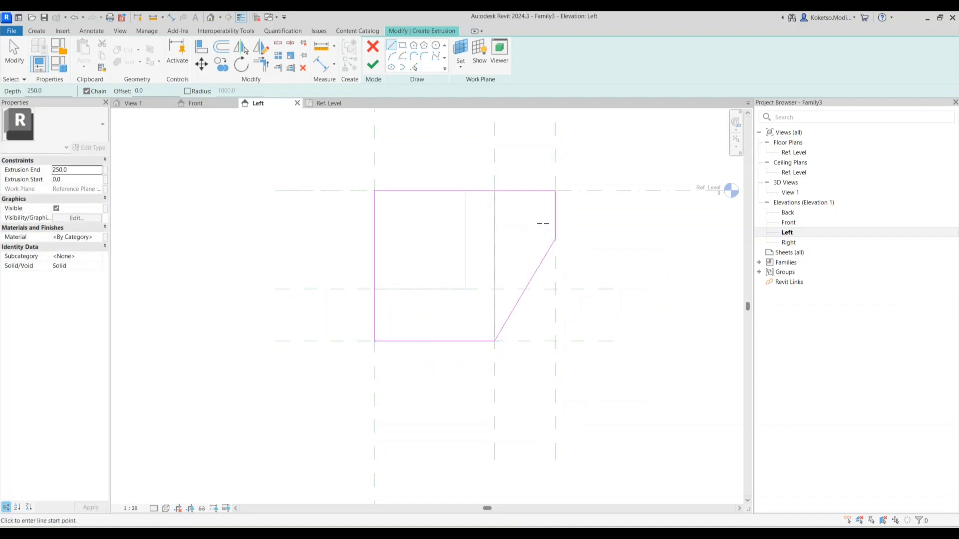
key(Escape)
scroll(546, 219, down, 3)
middle_drag(548, 220, 458, 227)
scroll(457, 225, up, 2)
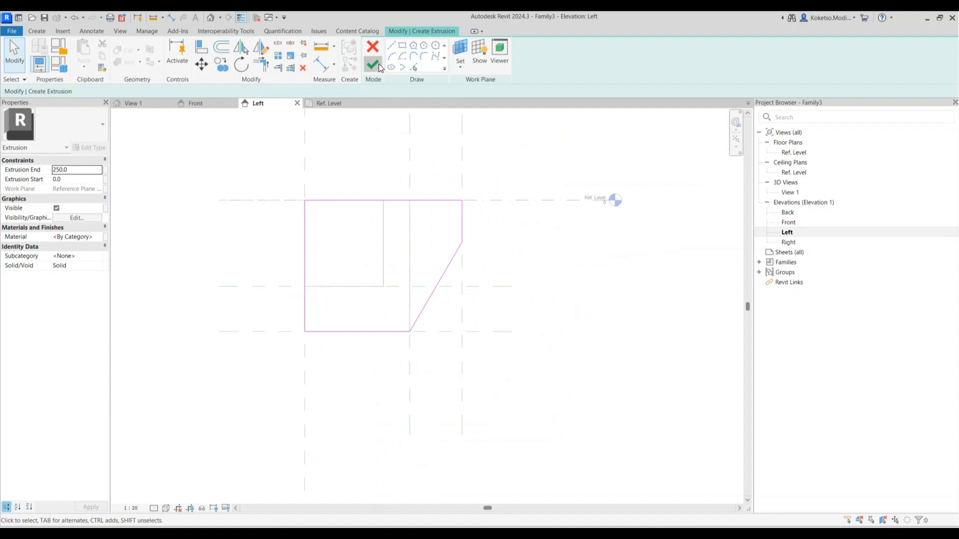
click(378, 64)
click(462, 205)
click(436, 175)
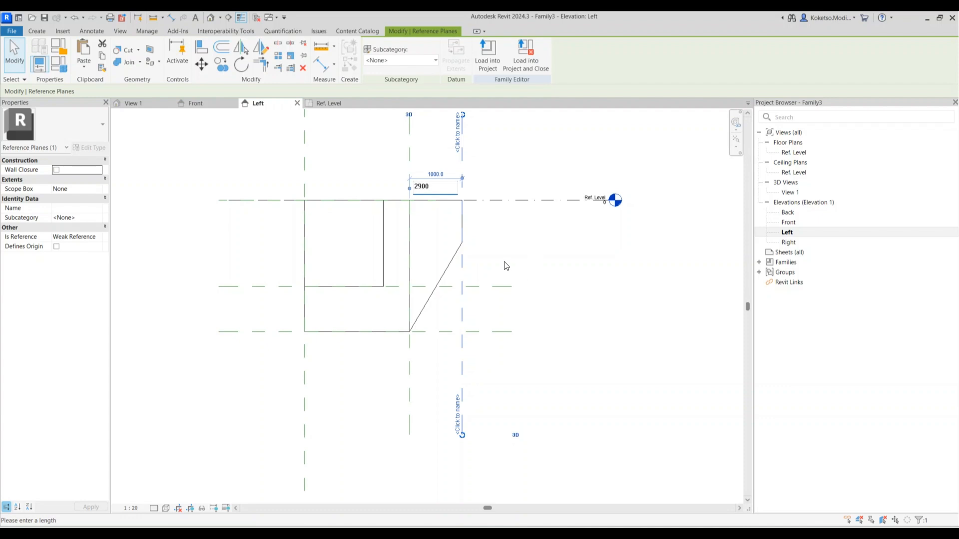
Commit the pending plane distance and recentre the Left elevation
key(Return)
click(501, 233)
middle_drag(501, 233, 556, 295)
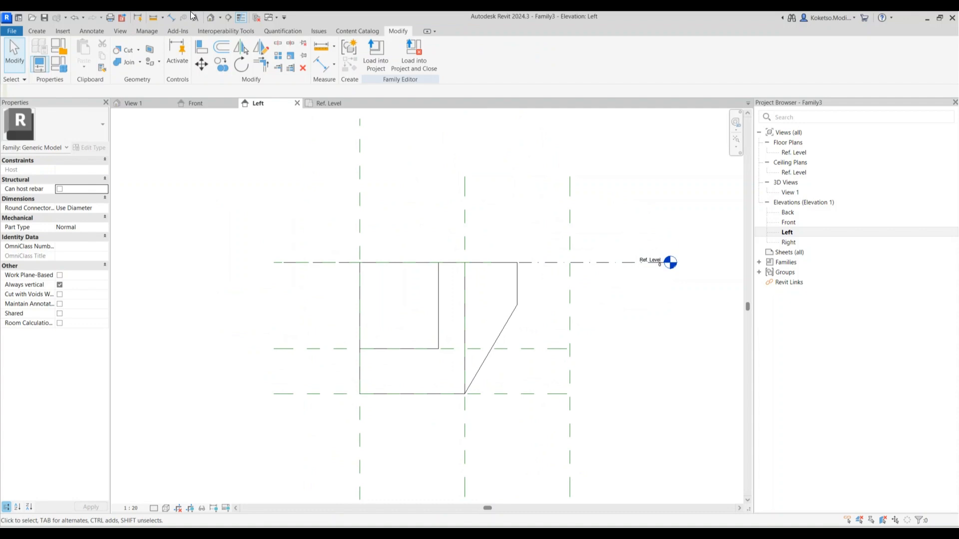
Measure between two vertical reference planes with an aligned dimension, then cancel it
click(173, 18)
click(359, 218)
click(569, 219)
scroll(495, 221, up, 2)
scroll(495, 221, down, 3)
scroll(496, 221, down, 1)
key(Escape)
key(Escape)
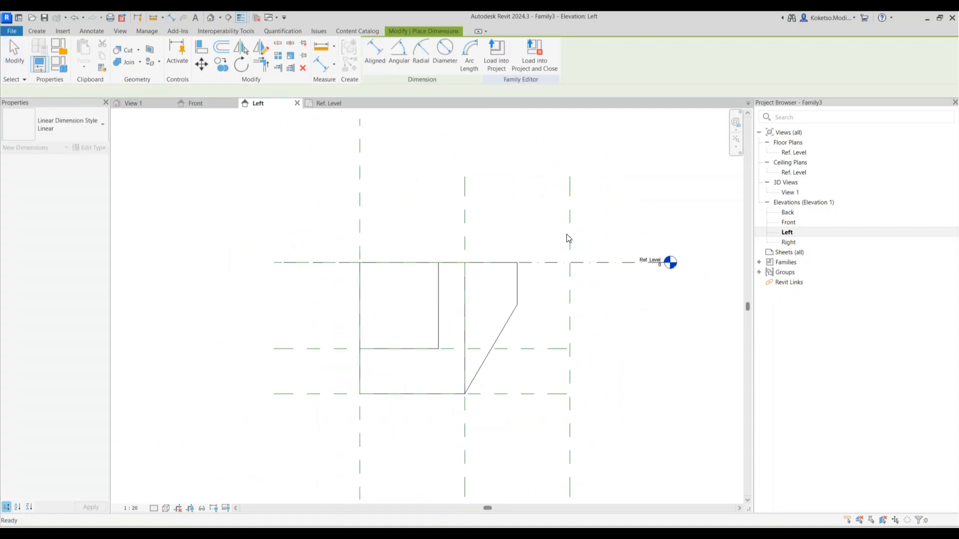
Move the right reference plane to sit 1500 from its neighbouring plane
click(569, 240)
drag(516, 250, 465, 242)
click(519, 238)
text(1500)
key(Return)
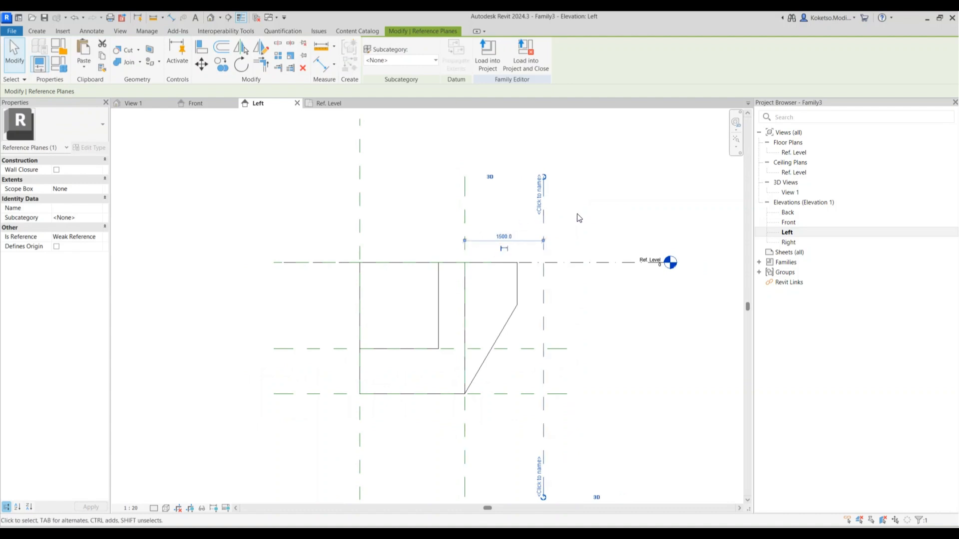
click(529, 282)
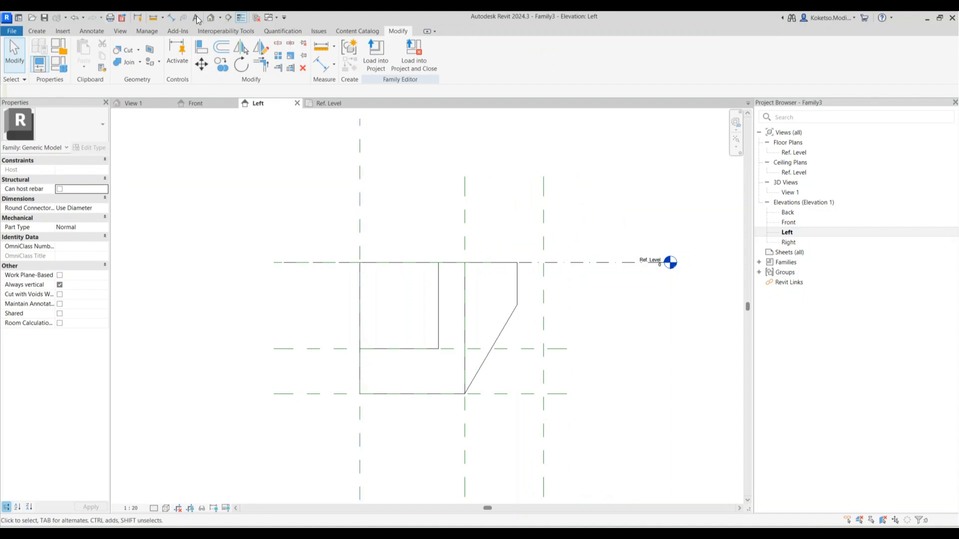
Recheck the plane spacing with an aligned dimension, cancel it, and select the sloped block
click(174, 18)
click(359, 217)
click(545, 224)
scroll(479, 224, up, 4)
scroll(480, 221, down, 4)
key(Escape)
key(Escape)
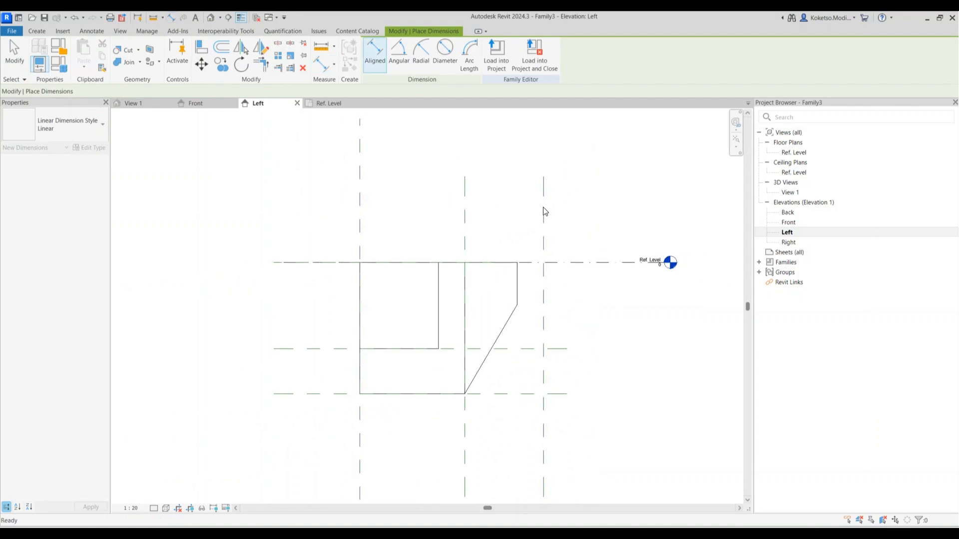
scroll(543, 207, down, 3)
scroll(520, 274, up, 3)
click(520, 274)
Open the sloped block's profile sketch and delete its right vertical and sloped lines
scroll(541, 279, up, 2)
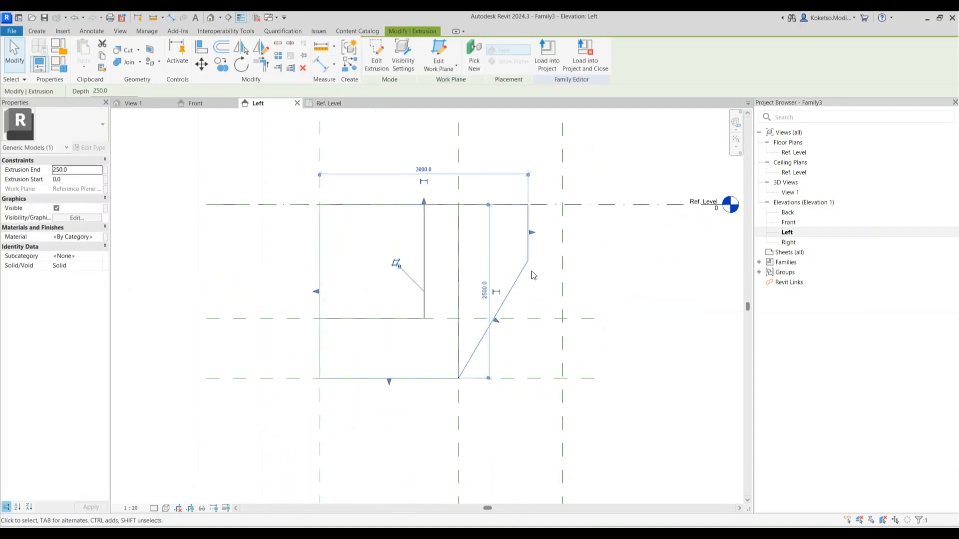
click(376, 55)
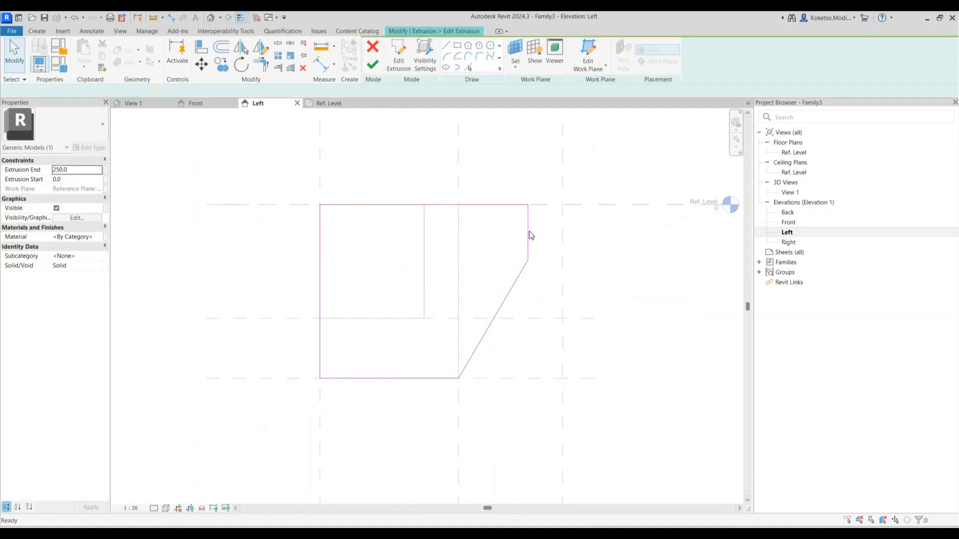
click(529, 234)
key(Escape)
click(520, 275)
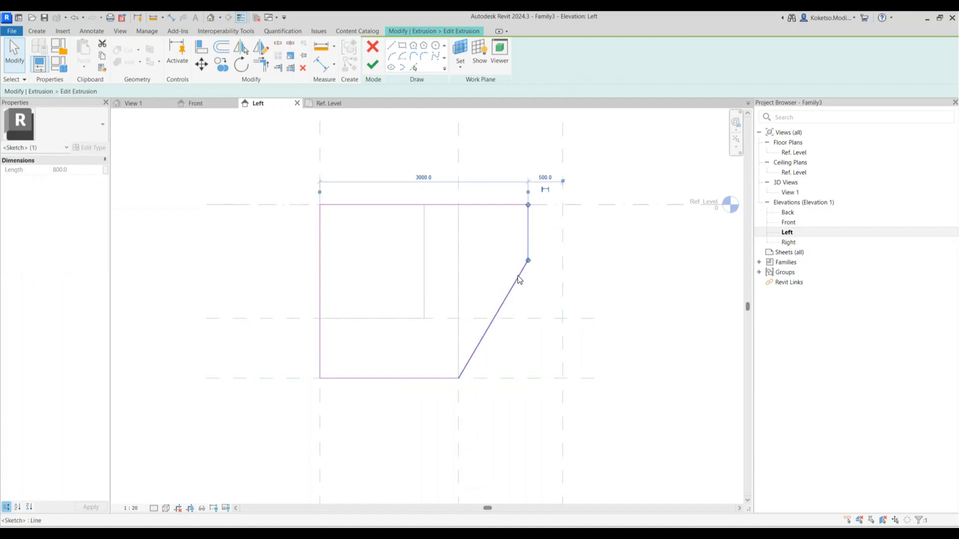
ctrl+click(527, 240)
click(303, 68)
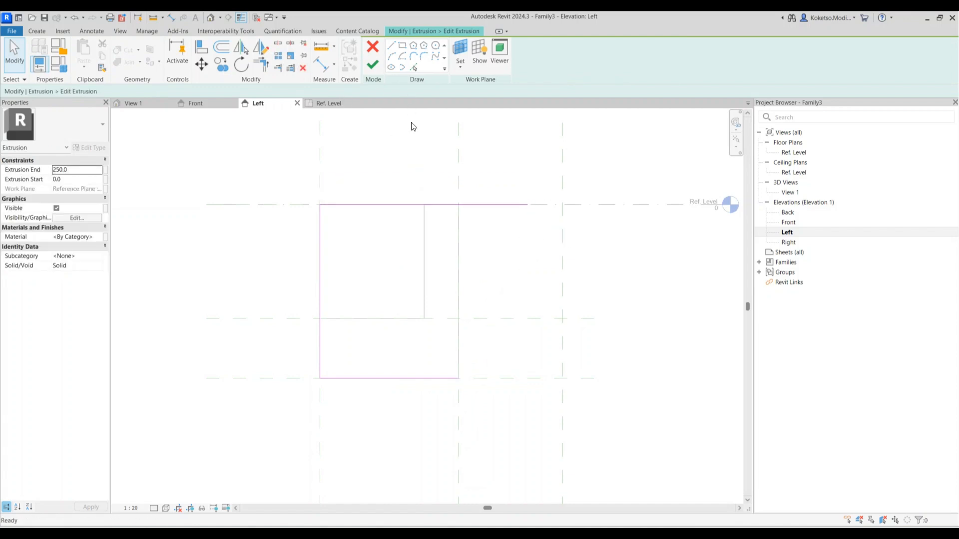
Extend the top line to the moved plane, redraw a 900 vertical edge and slope, and finish
click(527, 206)
drag(528, 205, 562, 205)
click(391, 45)
click(563, 204)
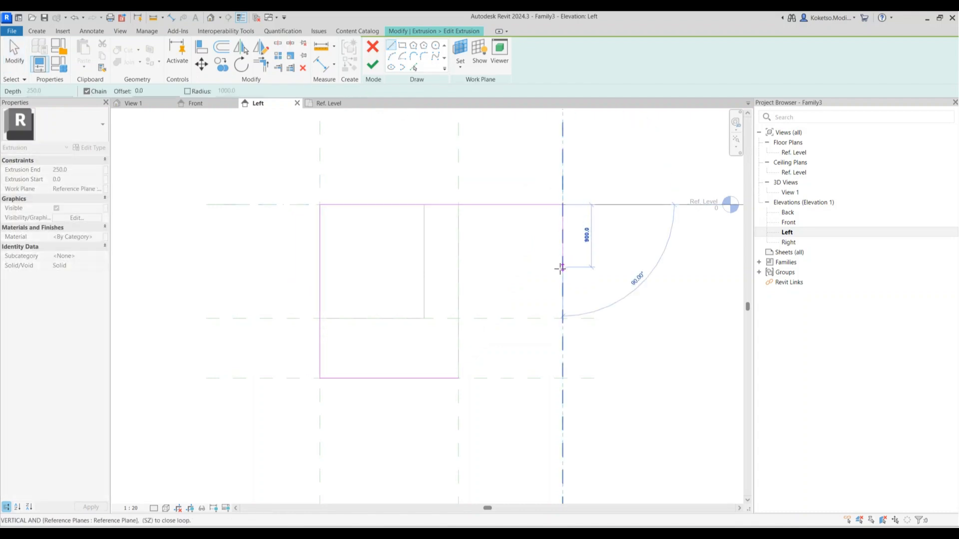
click(561, 260)
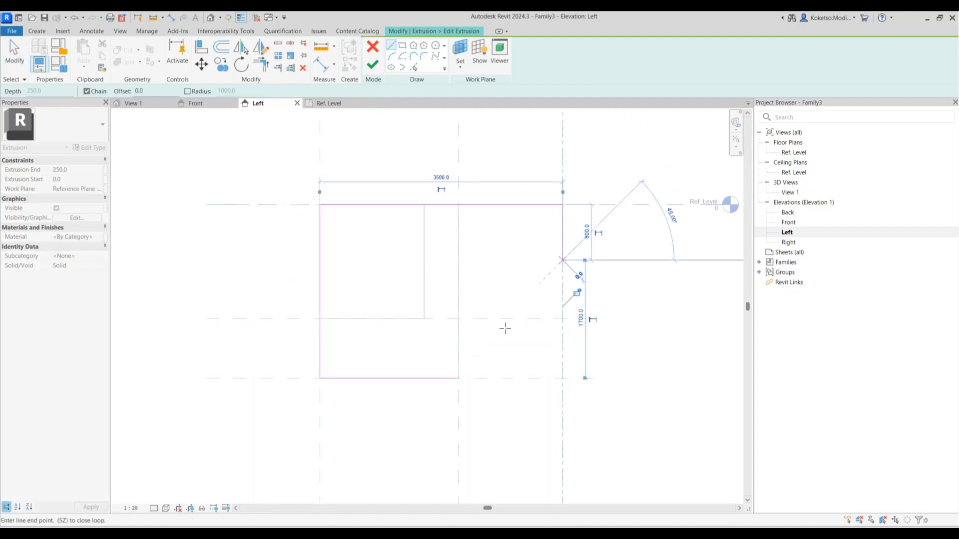
click(458, 378)
click(372, 64)
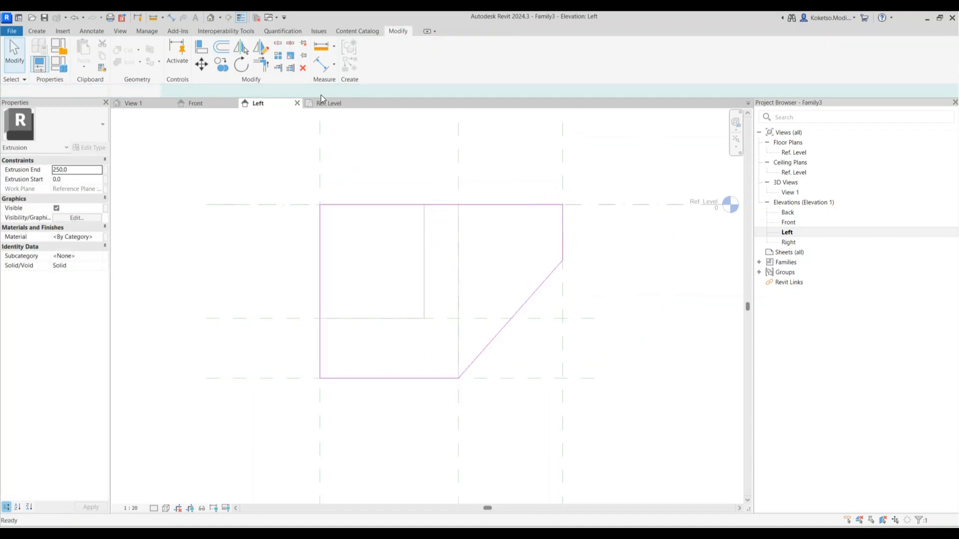
click(330, 104)
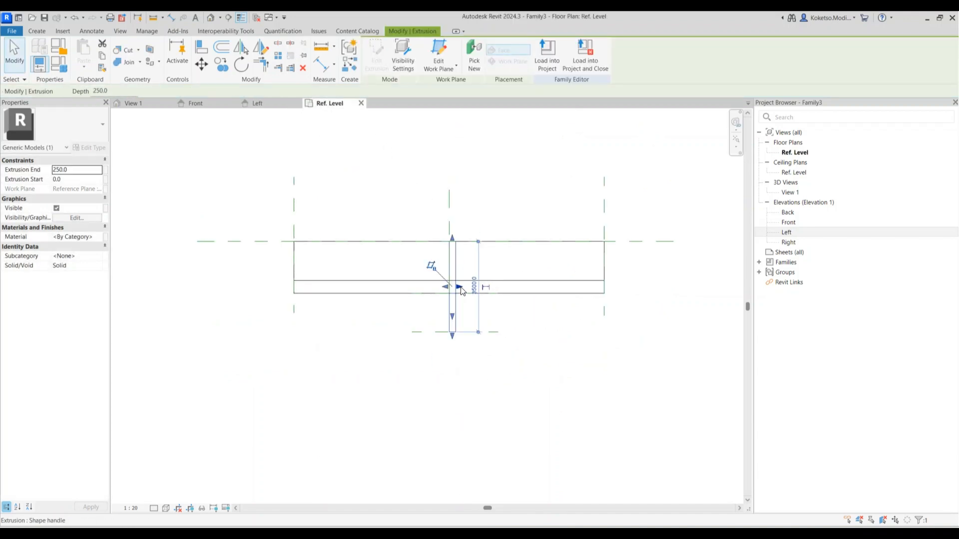
Stretch the sloped block to the reference plane and make it a 300-thick end plate
drag(578, 284, 605, 283)
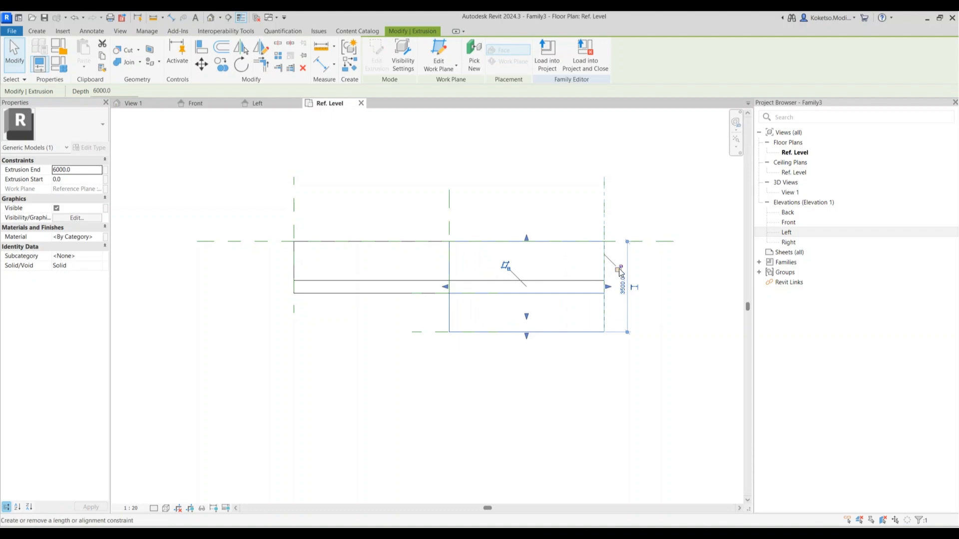
drag(561, 272, 574, 270)
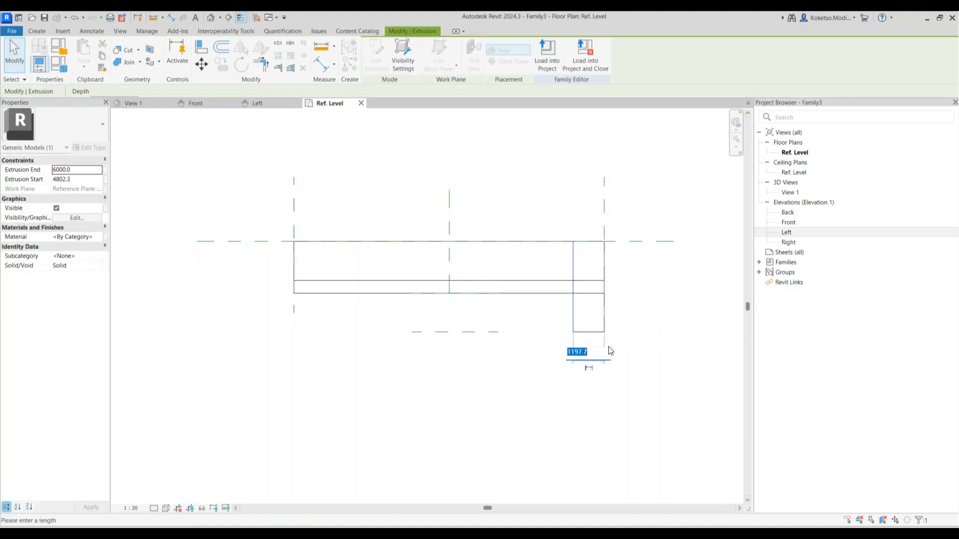
key(Return)
key(Escape)
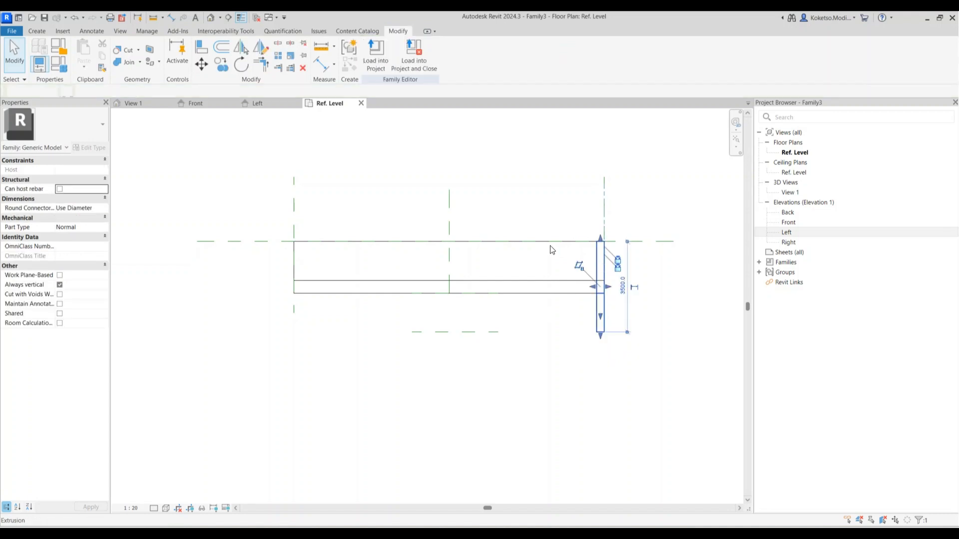
Mirror a copy of the end plate across the centre reference plane
click(587, 266)
click(240, 49)
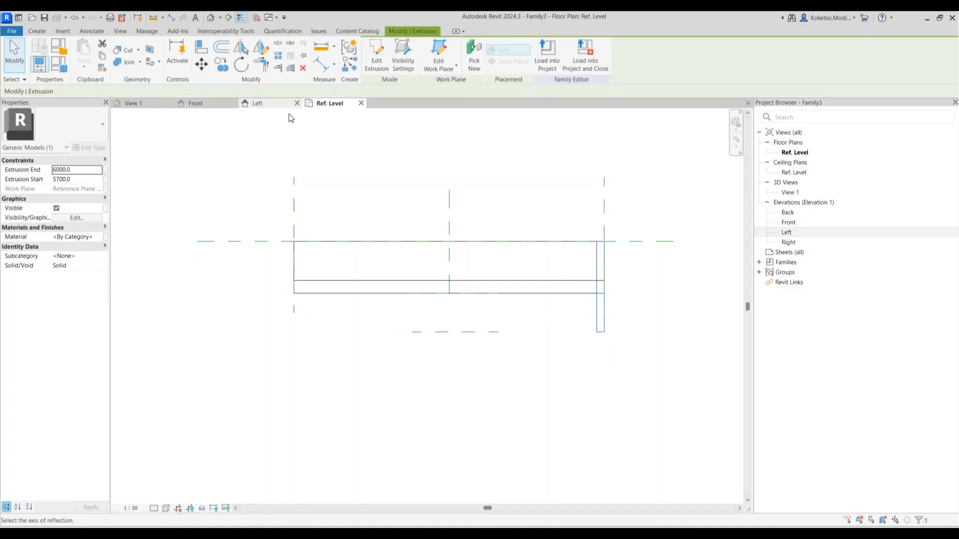
click(450, 209)
key(Escape)
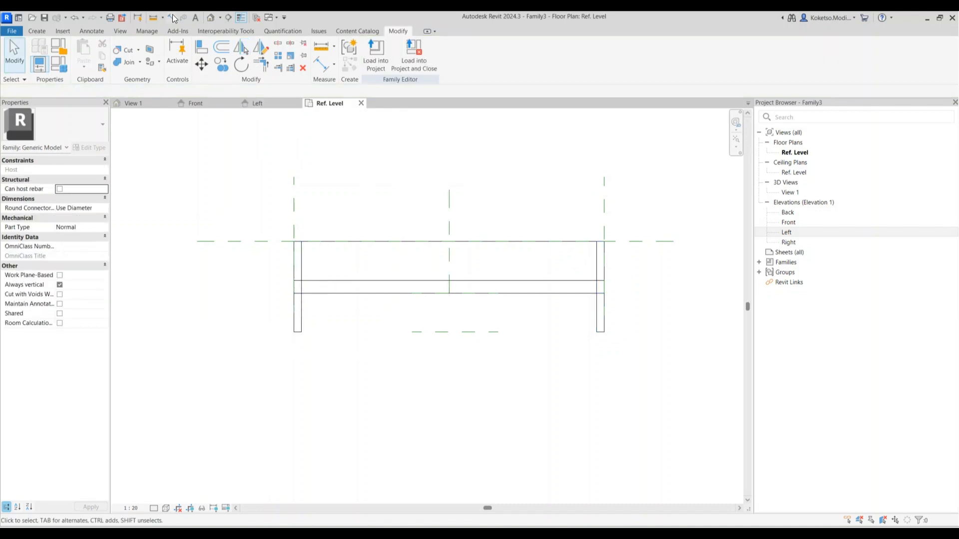
Open the default 3D view with 3D and orbit to inspect both end plates
key(3)
key(d)
scroll(515, 281, down, 2)
shift+middle_drag(613, 349, 305, 322)
shift+middle_drag(726, 405, 319, 200)
Join the end plate with the beam, verify the seamless solid, and return to Ref. Level
click(129, 64)
click(552, 353)
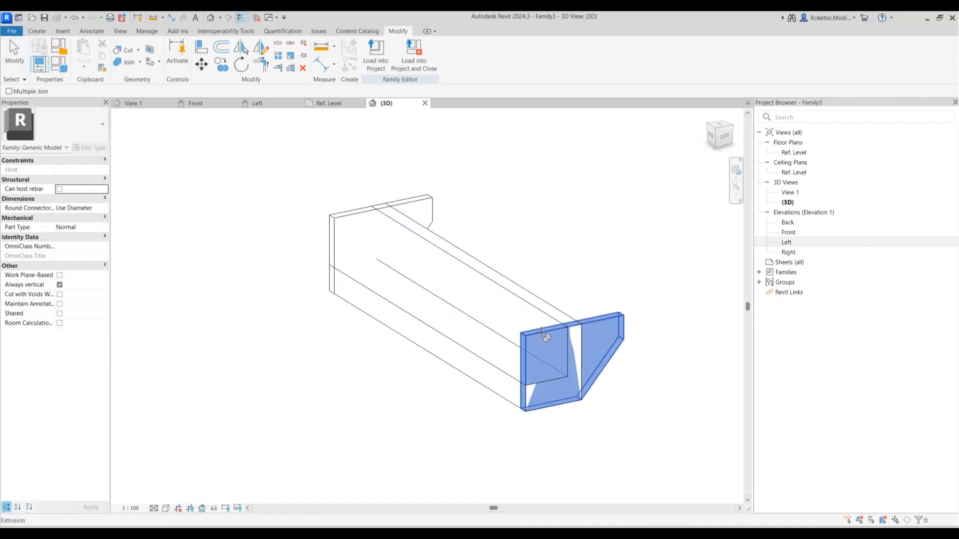
click(448, 255)
shift+middle_drag(437, 325, 460, 418)
key(Escape)
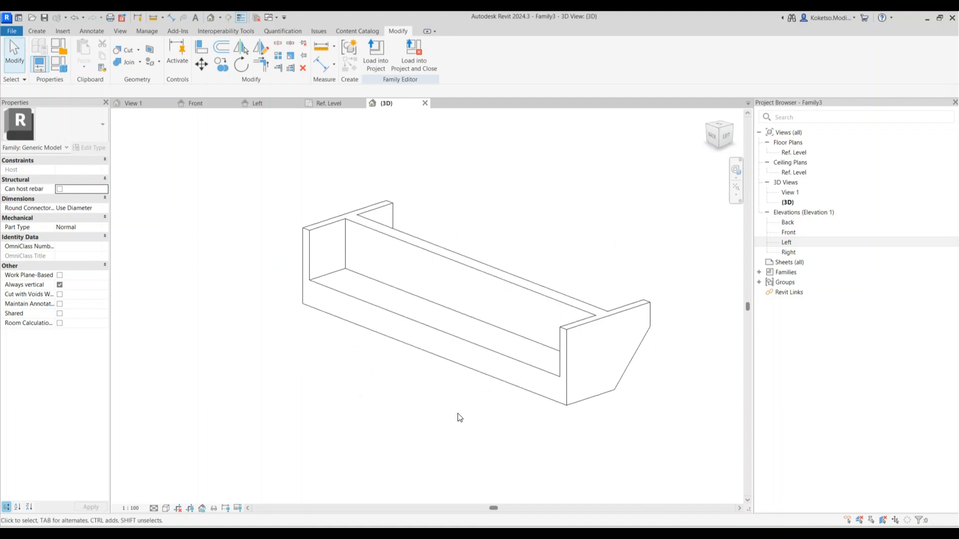
click(324, 103)
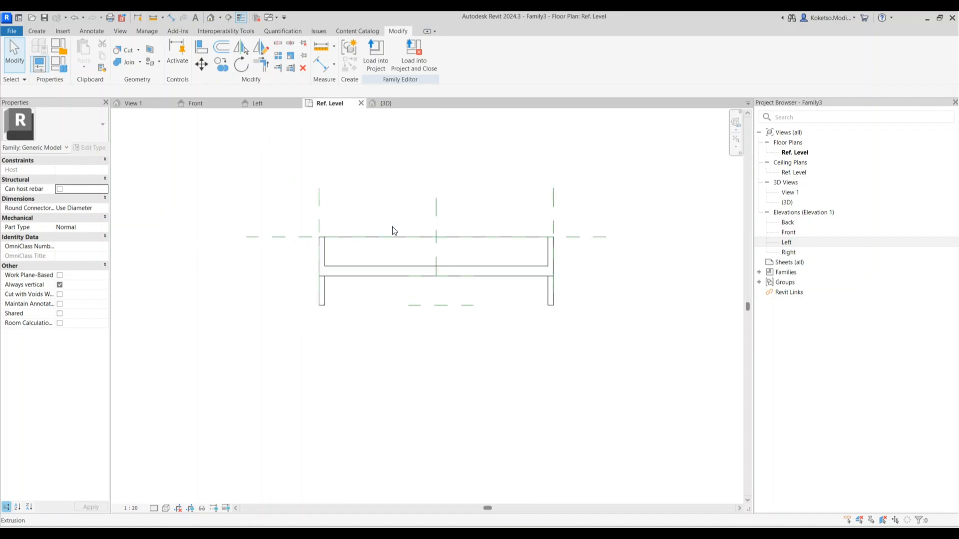
Start a solid extrusion and sketch a rectangle around the abutment in the Ref. Level plan
click(37, 31)
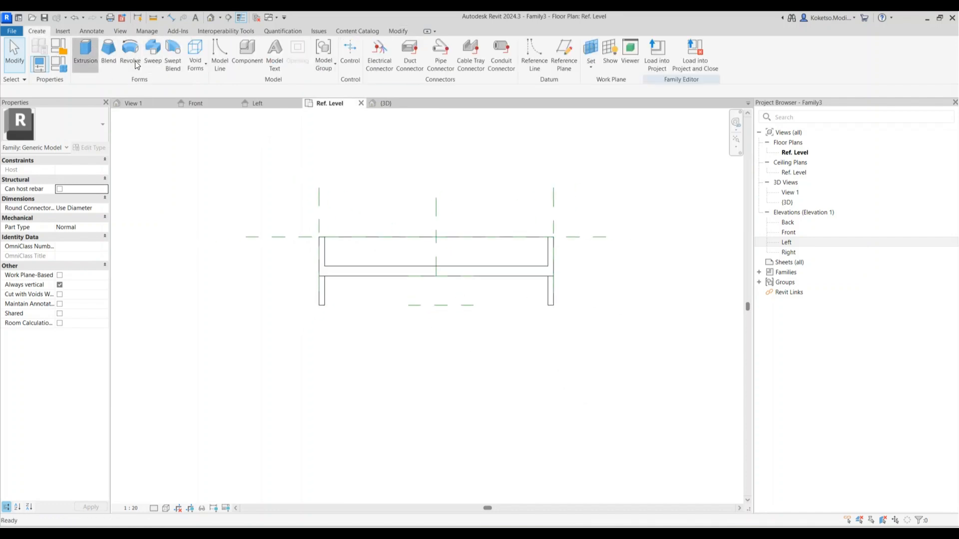
click(85, 55)
click(295, 213)
click(591, 334)
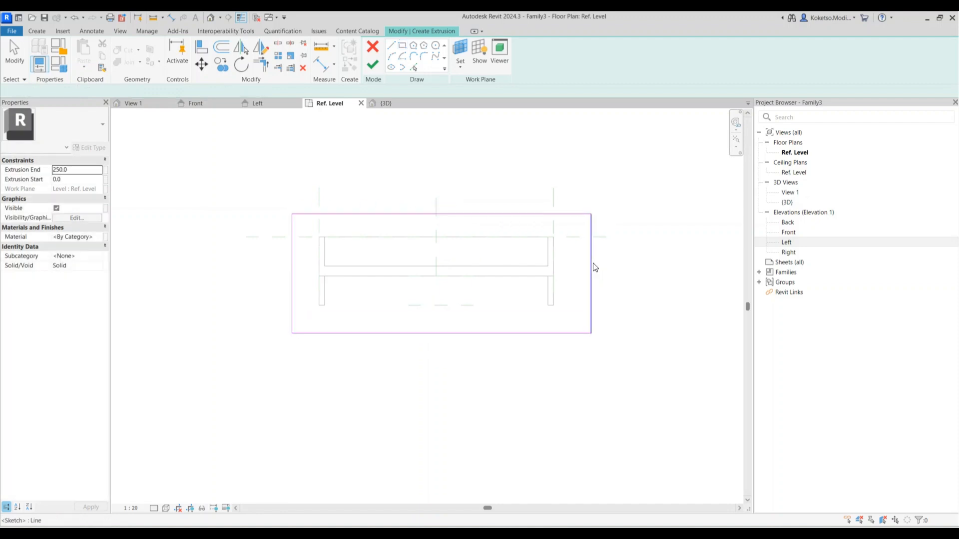
key(Escape)
key(Escape)
Place the rectangle's right edge 7000 from centre and make it 14000 wide
drag(446, 231, 436, 233)
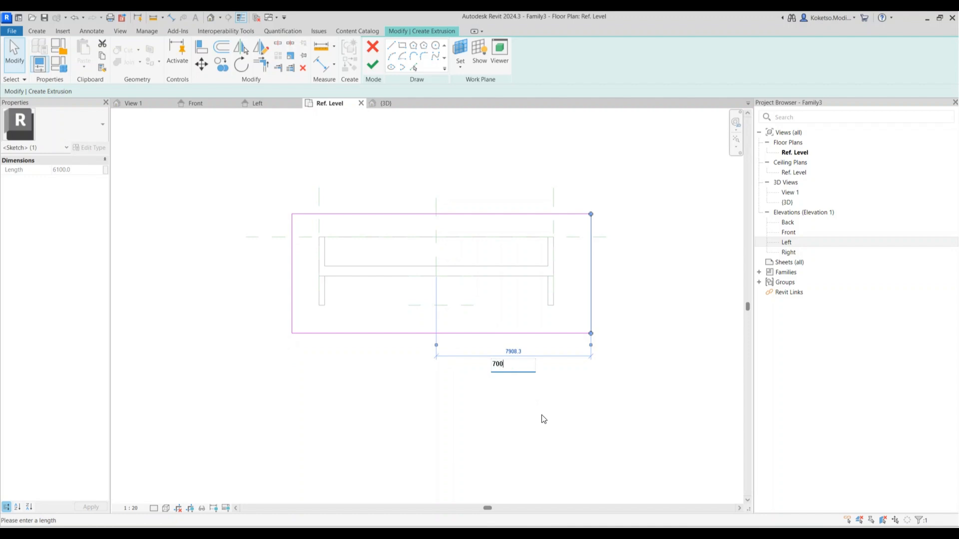
key(Return)
click(291, 256)
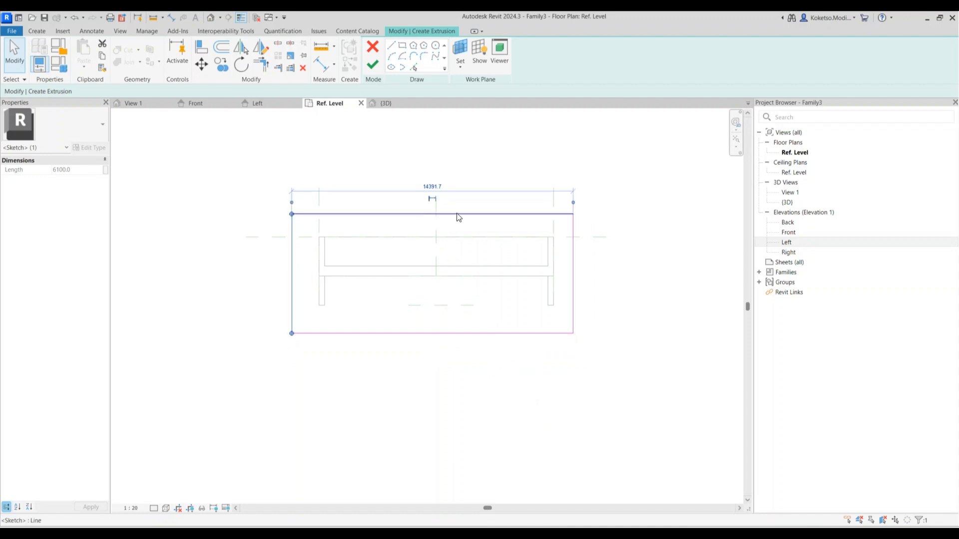
click(432, 186)
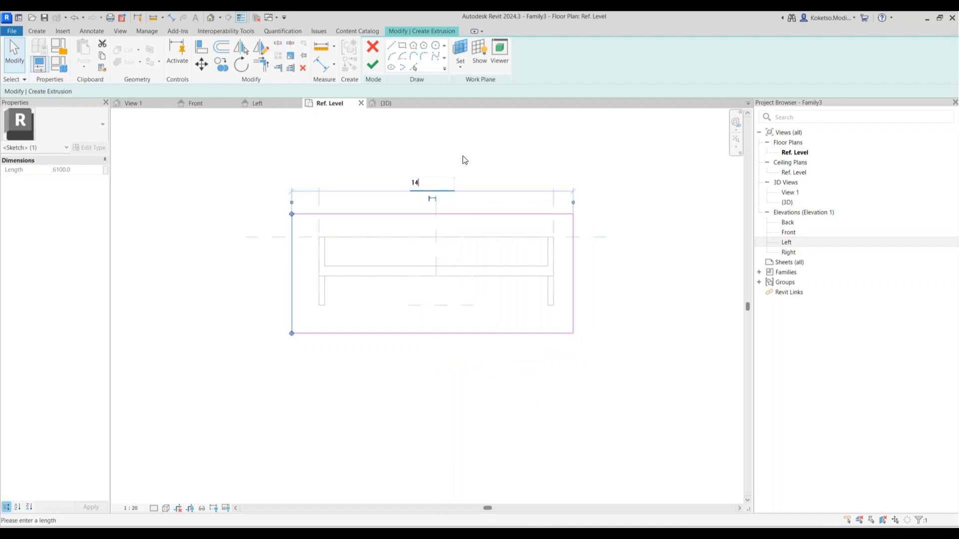
key(Return)
Set the top edge 1000 from the abutment's inner line and the bottom edge at 5000
click(436, 214)
drag(540, 254, 561, 238)
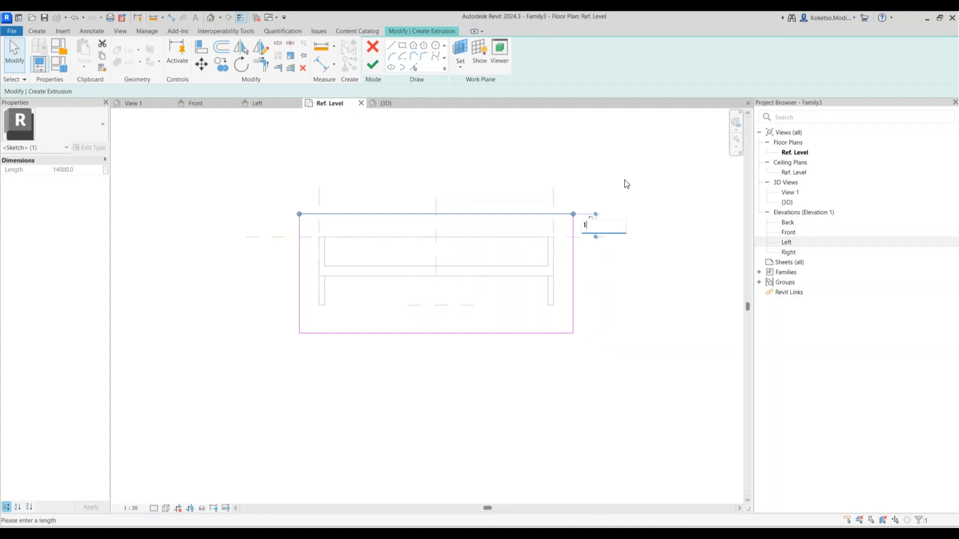
key(Return)
click(551, 335)
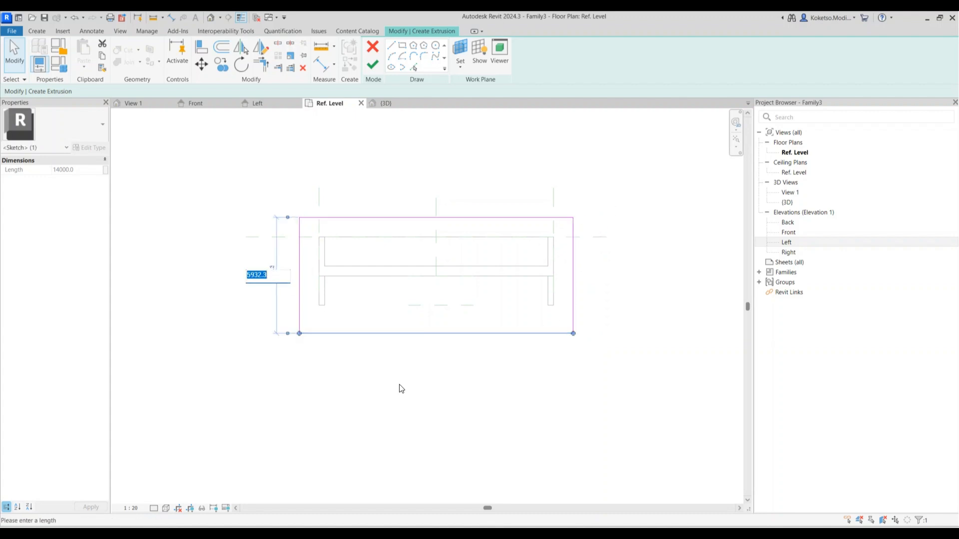
key(Return)
click(366, 157)
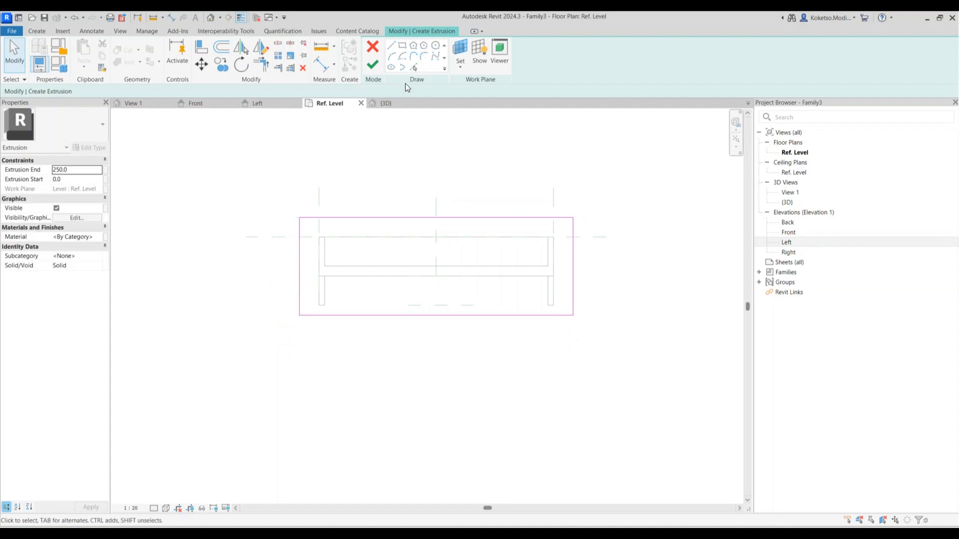
Finish the extrusion and, in the Front elevation, drag it down below the abutment
click(387, 103)
click(372, 63)
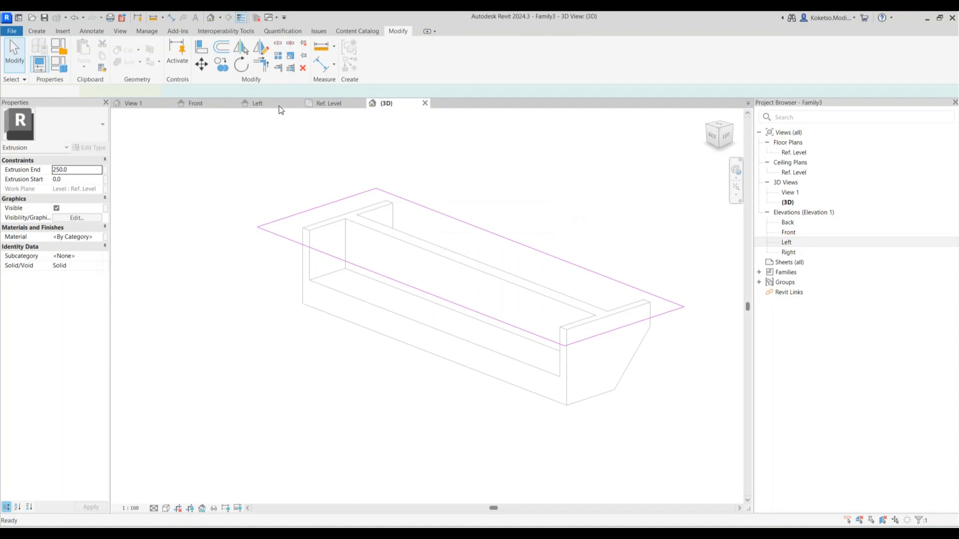
click(208, 103)
scroll(497, 325, down, 1)
click(572, 397)
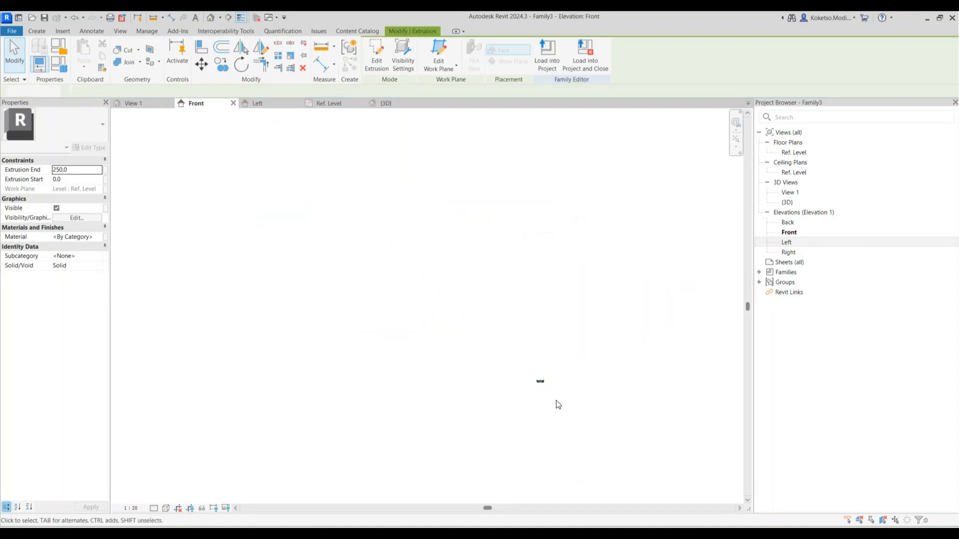
scroll(551, 387, up, 8)
click(469, 310)
scroll(418, 380, up, 3)
middle_drag(424, 357, 439, 346)
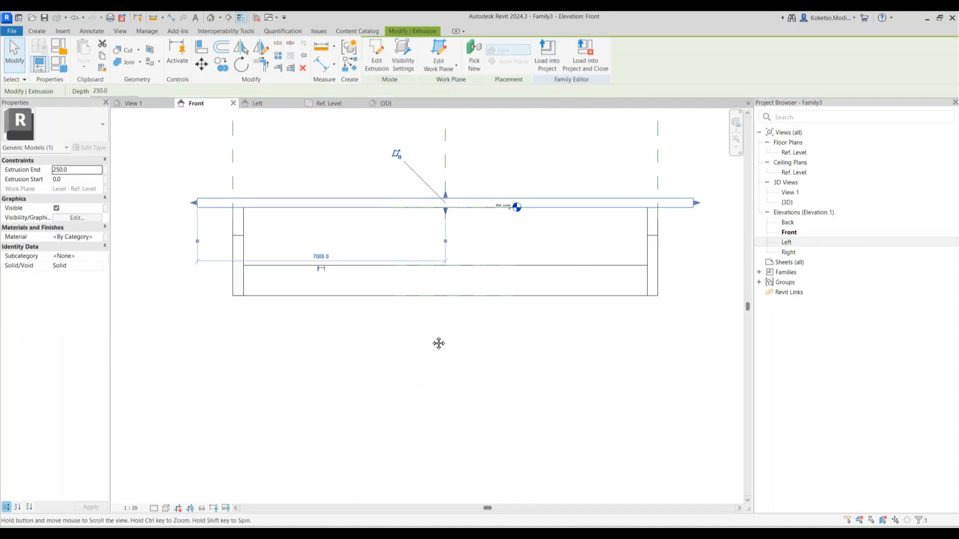
scroll(425, 314, down, 1)
drag(441, 240, 440, 372)
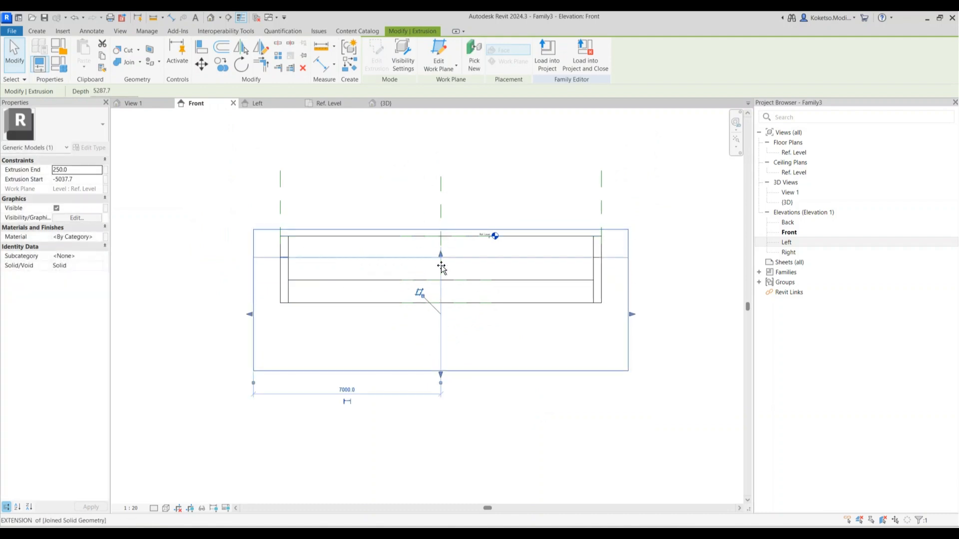
drag(440, 226, 441, 300)
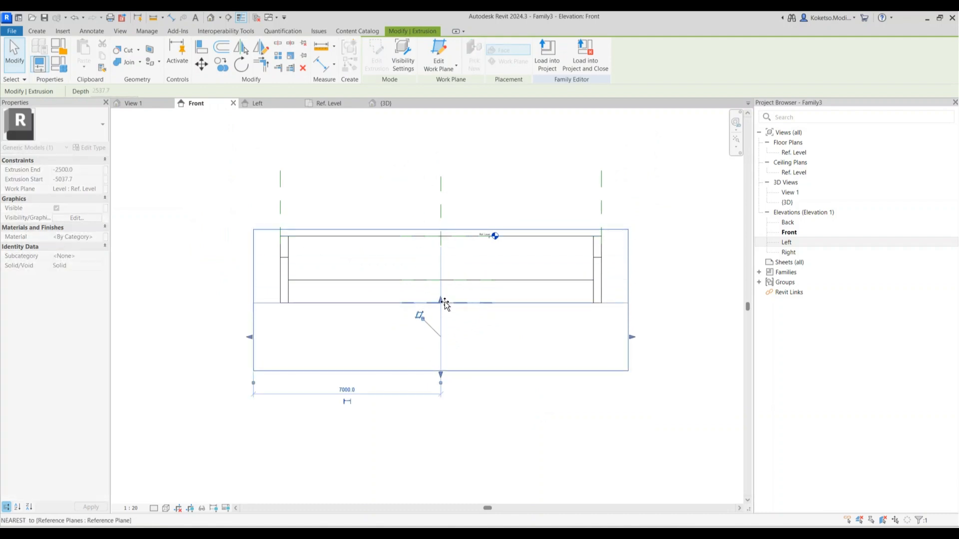
Set the slab's bottom face for a 2500 depth and check it in the 3D view
key(Escape)
key(Tab)
click(428, 371)
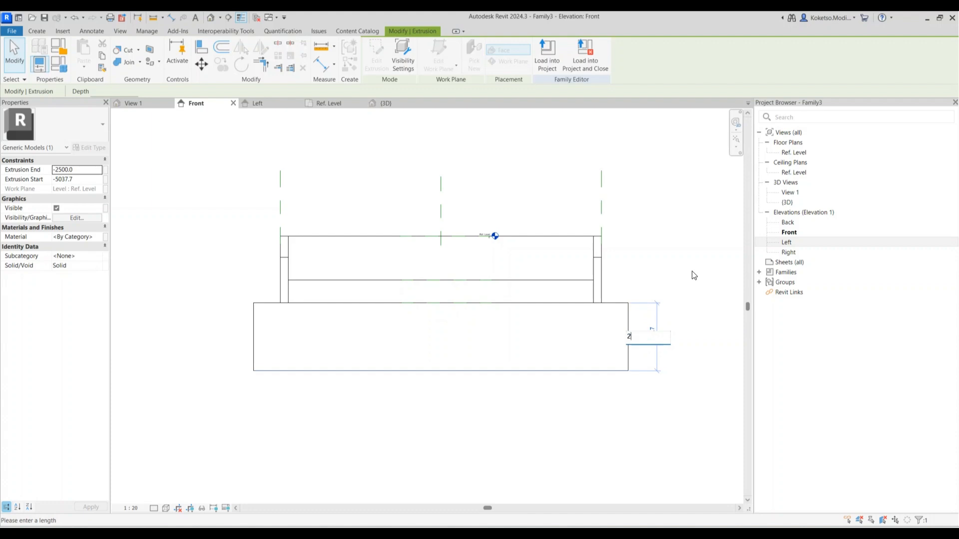
key(Return)
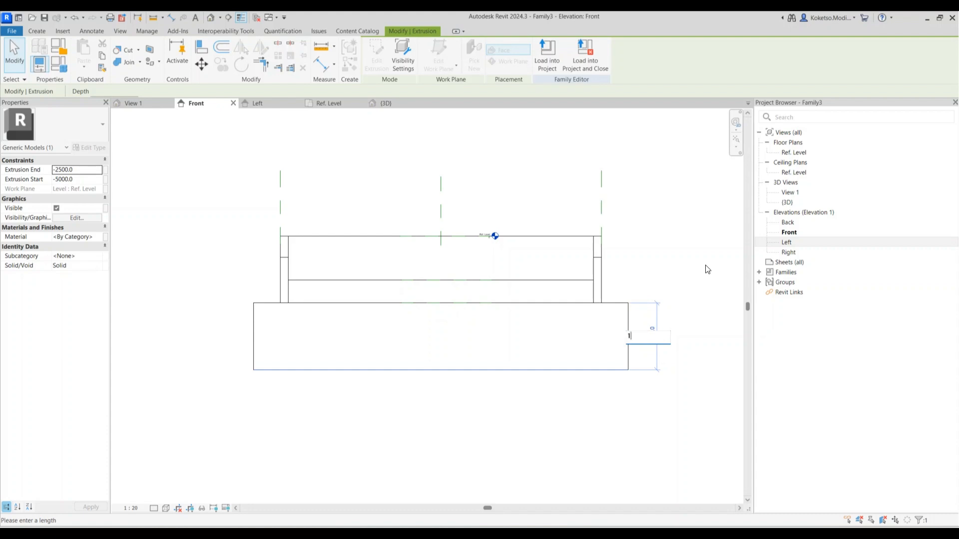
key(Return)
key(Escape)
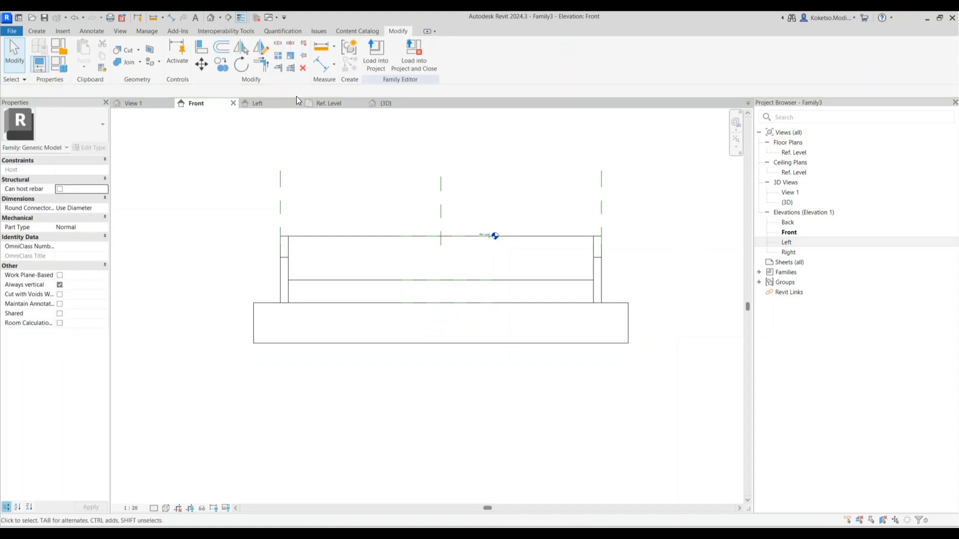
click(386, 103)
shift+middle_drag(581, 339, 400, 360)
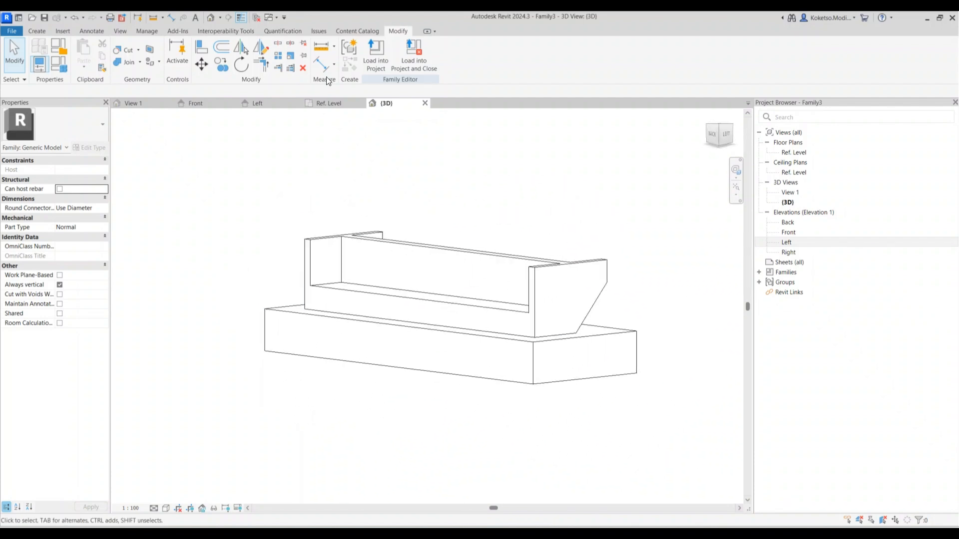
click(195, 104)
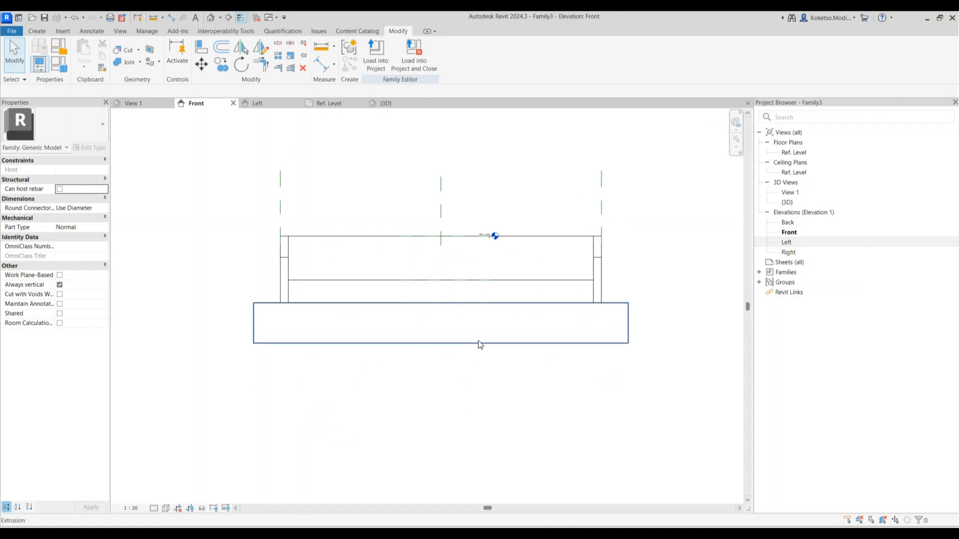
Thin the pile-cap slab to 100 via its thickness dimension, then show Ref. Level
click(479, 344)
key(Escape)
click(474, 348)
click(653, 322)
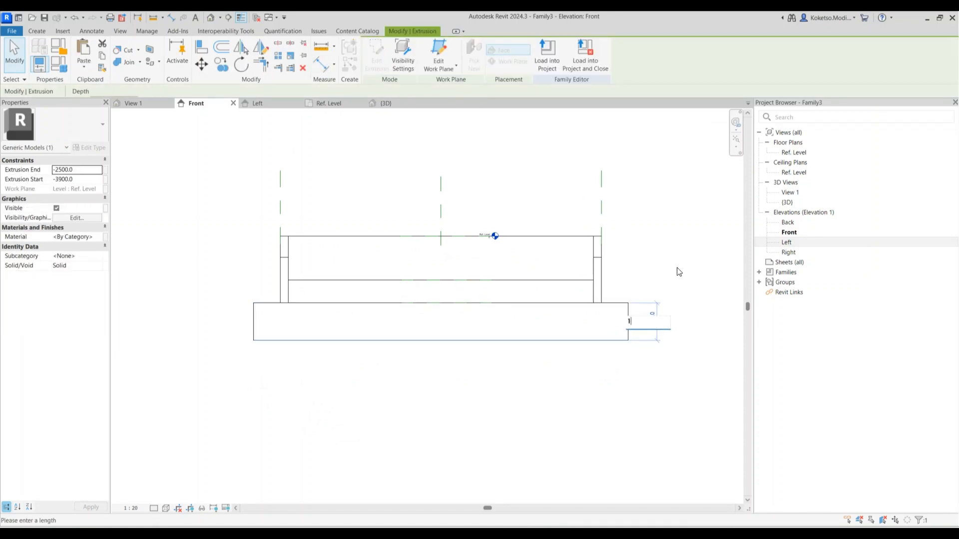
text(100)
key(Return)
click(637, 234)
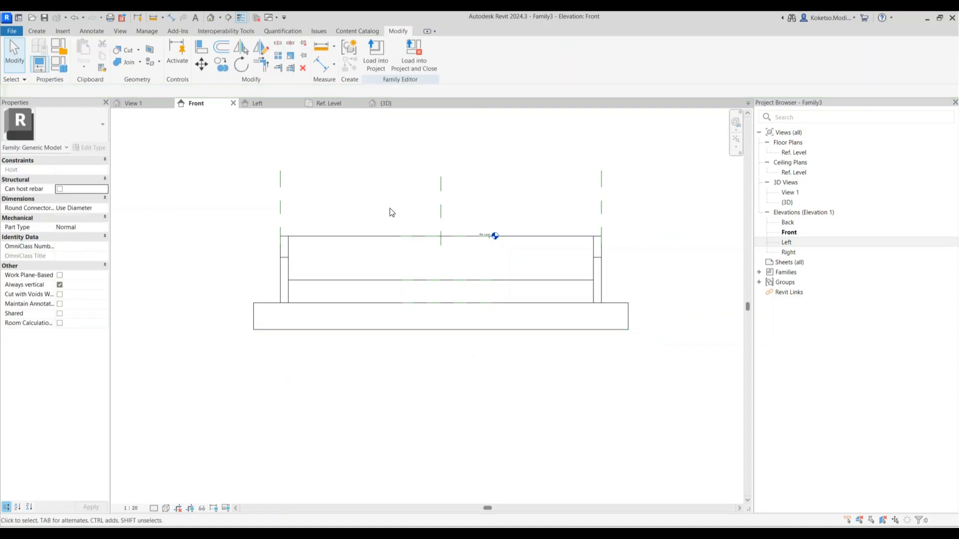
click(331, 102)
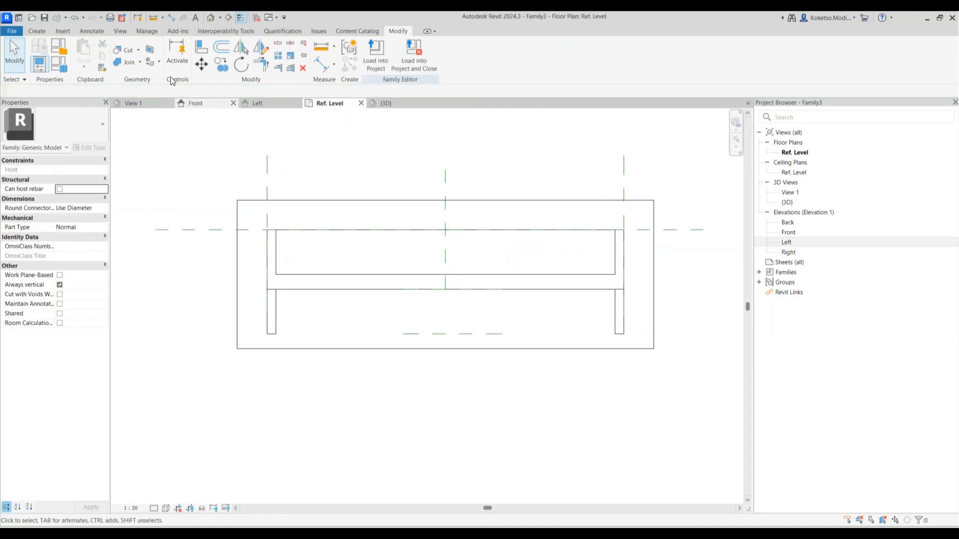
Draw four vertical reference planes across the slab
click(38, 31)
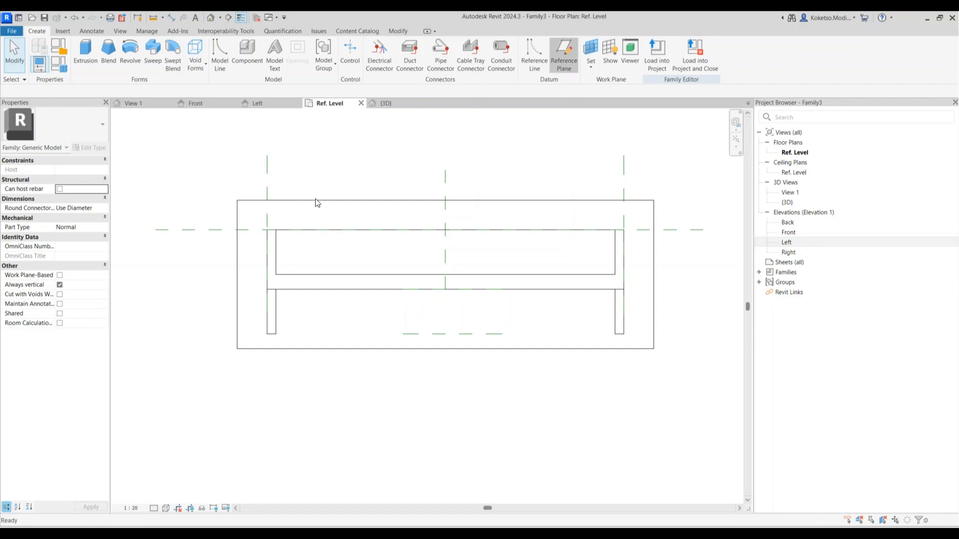
click(331, 160)
click(330, 413)
click(390, 160)
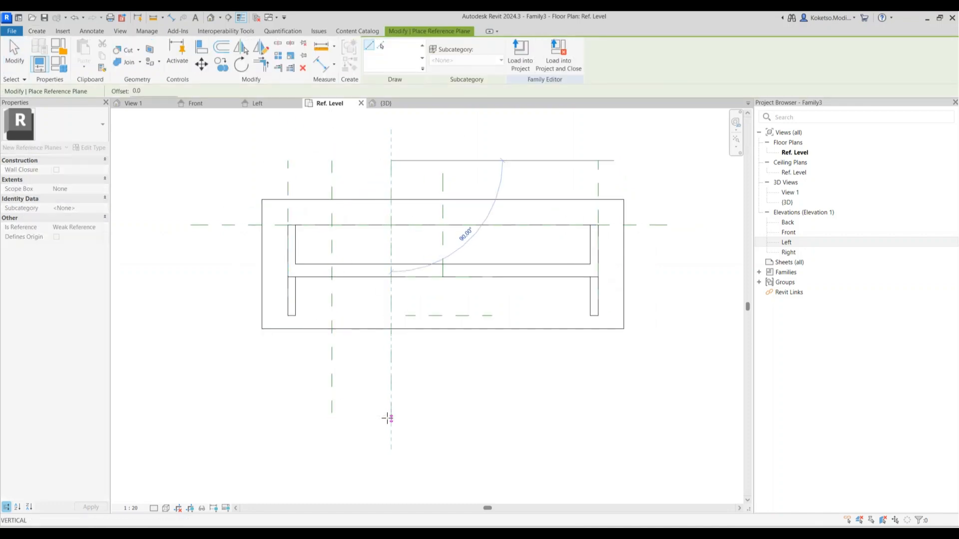
click(388, 413)
click(483, 160)
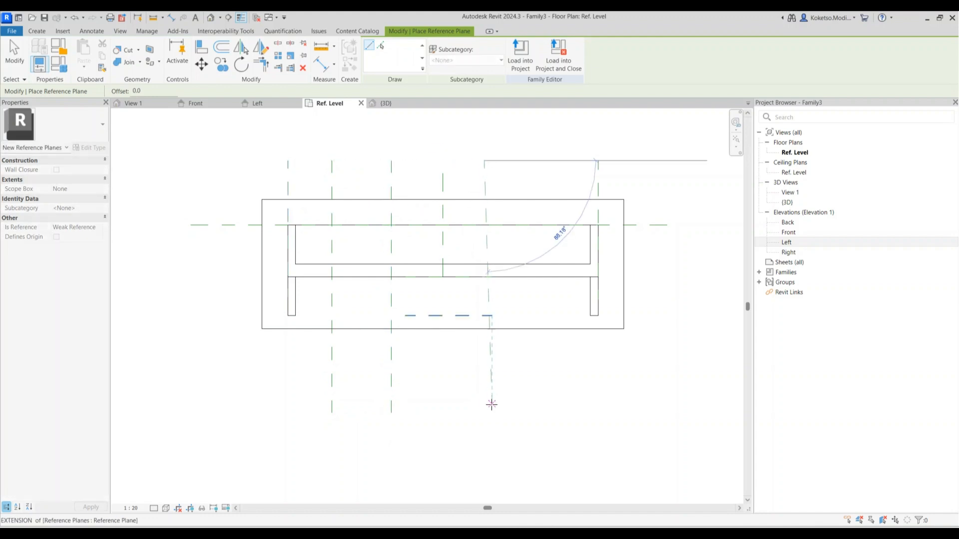
click(484, 413)
click(543, 161)
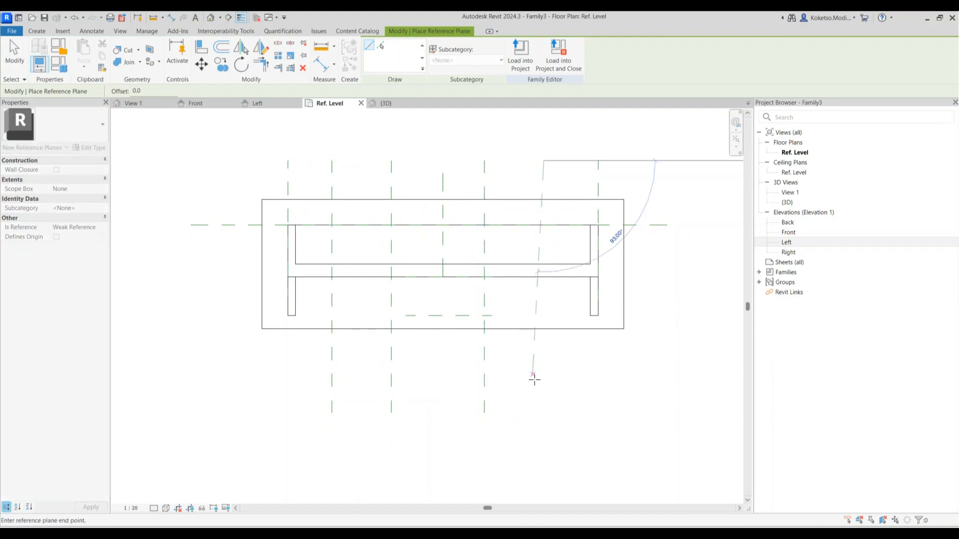
click(544, 412)
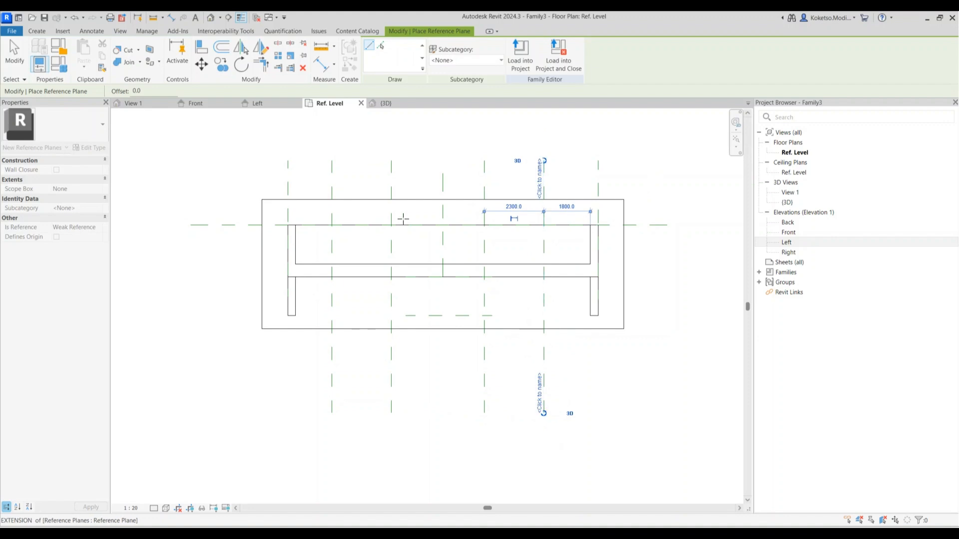
key(Escape)
key(Escape)
Try an EQ aligned dimension from slab edge to slab edge through the planes, then cancel the unsatisfiable constraint
key(d)
key(i)
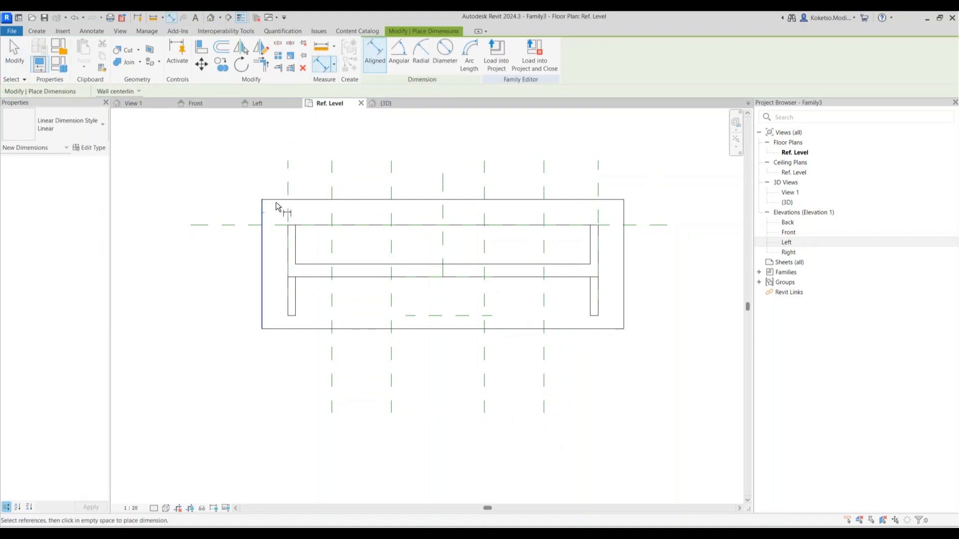
click(262, 199)
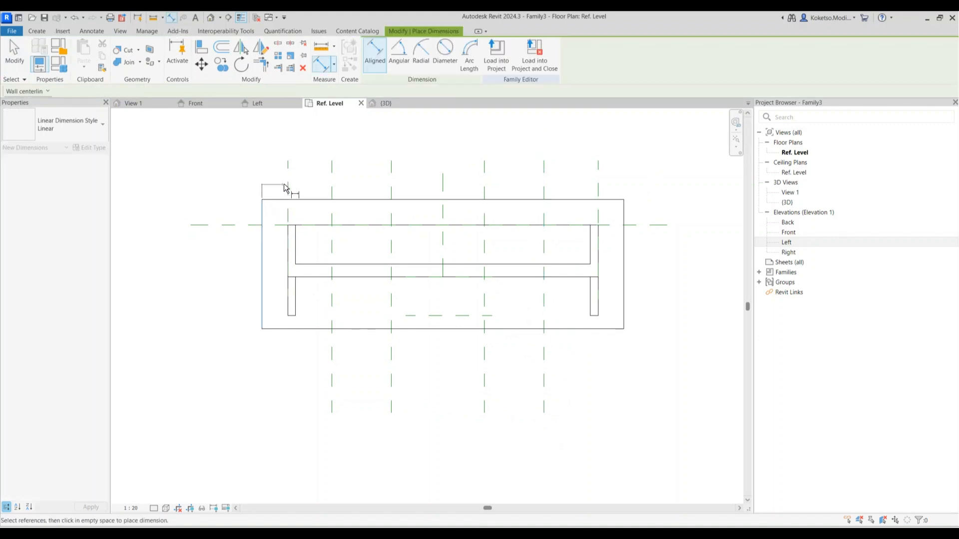
click(391, 188)
click(442, 192)
click(484, 189)
click(543, 185)
click(599, 188)
click(625, 211)
click(628, 164)
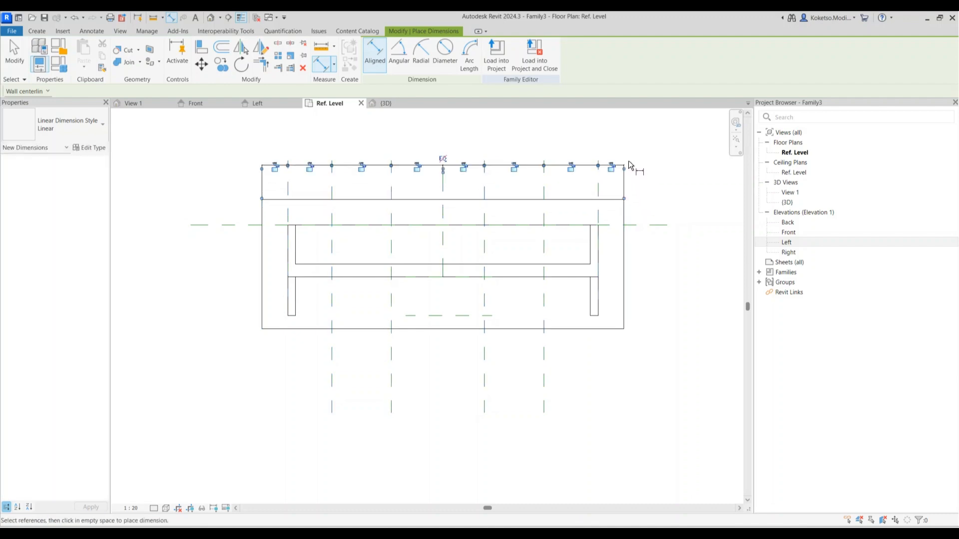
click(443, 159)
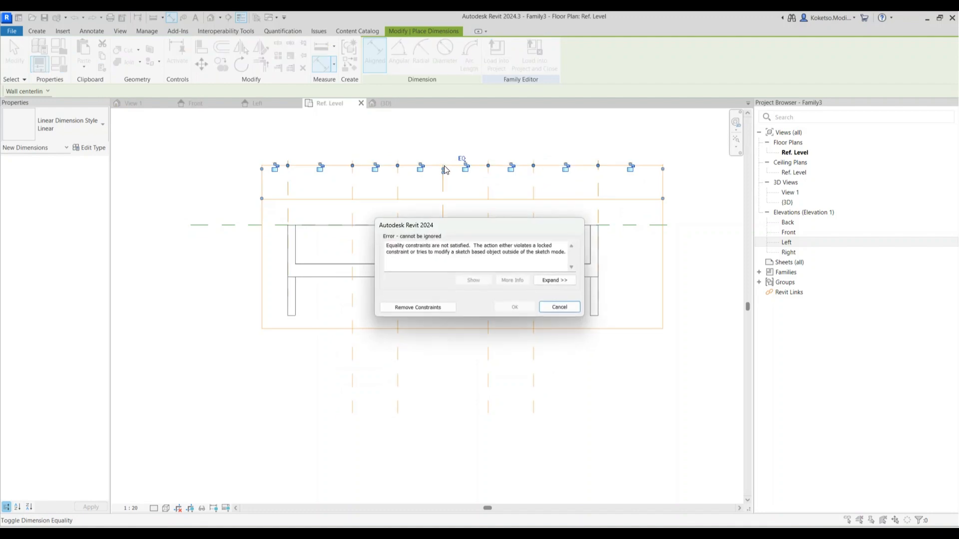
click(547, 309)
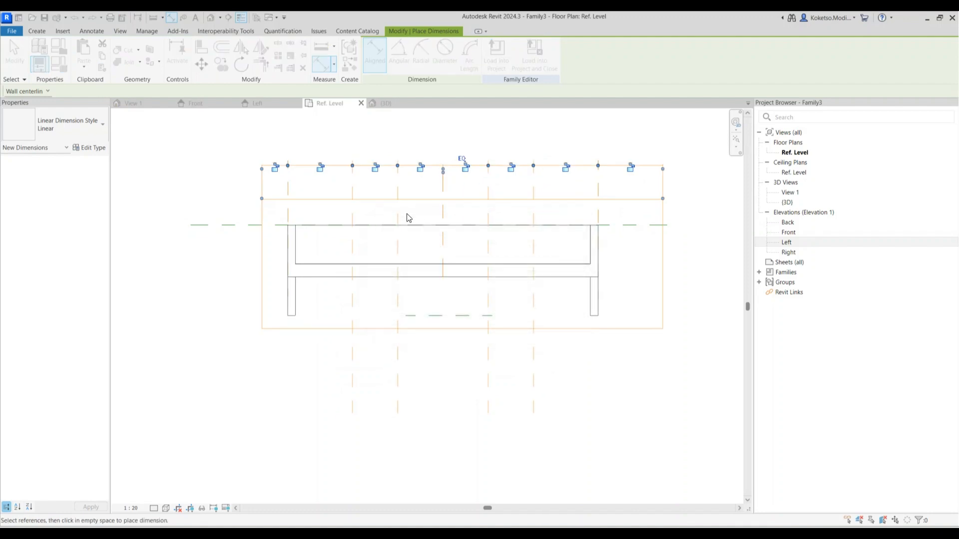
scroll(406, 156, down, 1)
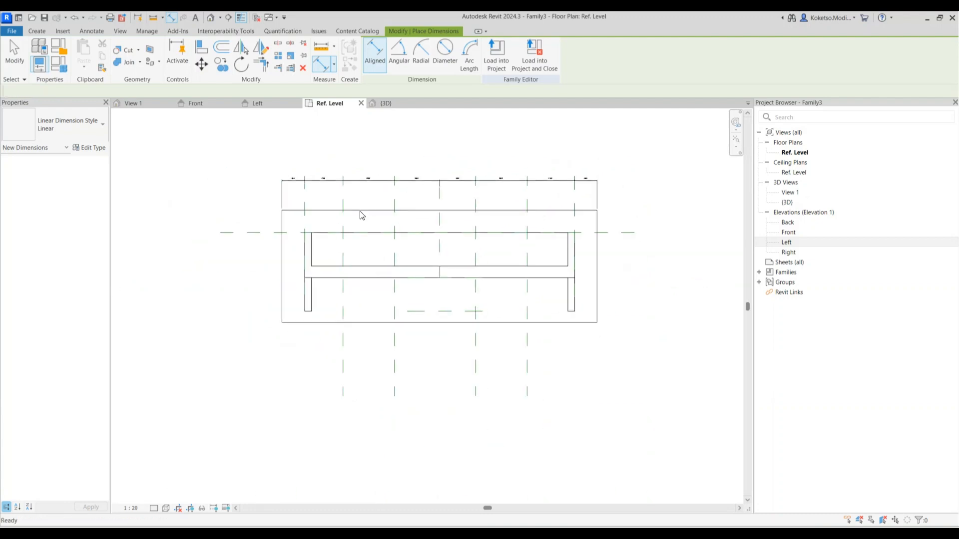
key(Escape)
Replace the old dimension with an EQ dimension across the five vertical planes, then delete the string
click(316, 185)
key(Delete)
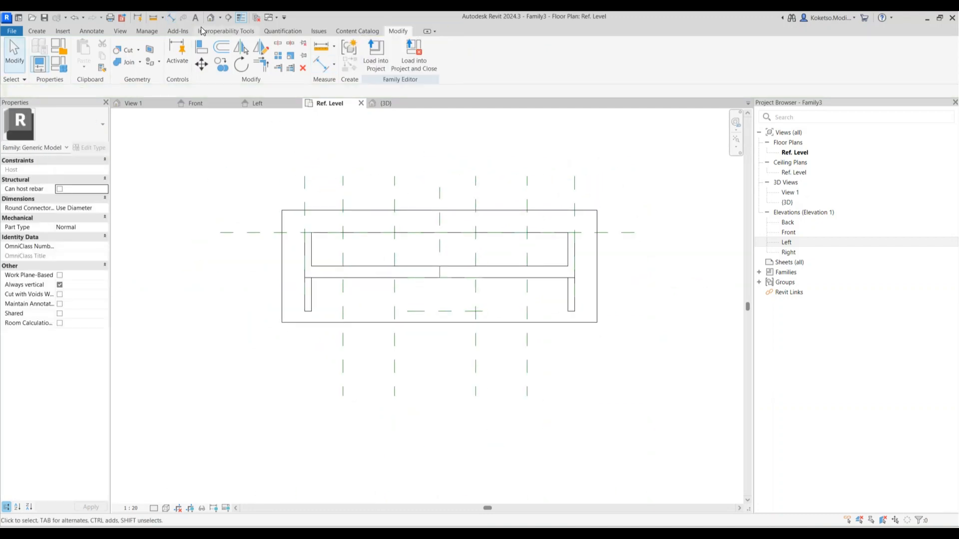
click(171, 17)
click(306, 196)
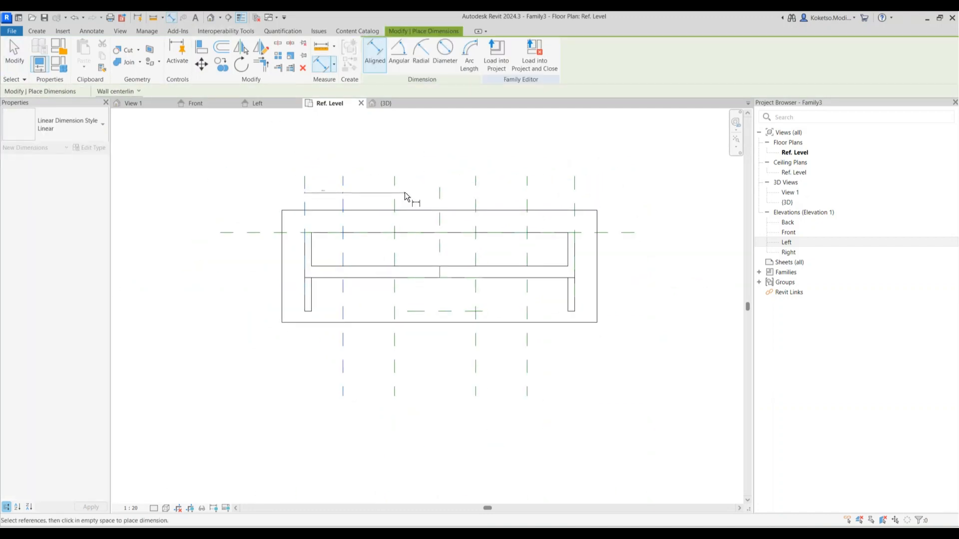
click(443, 194)
click(477, 194)
click(528, 196)
click(574, 193)
click(574, 146)
click(439, 141)
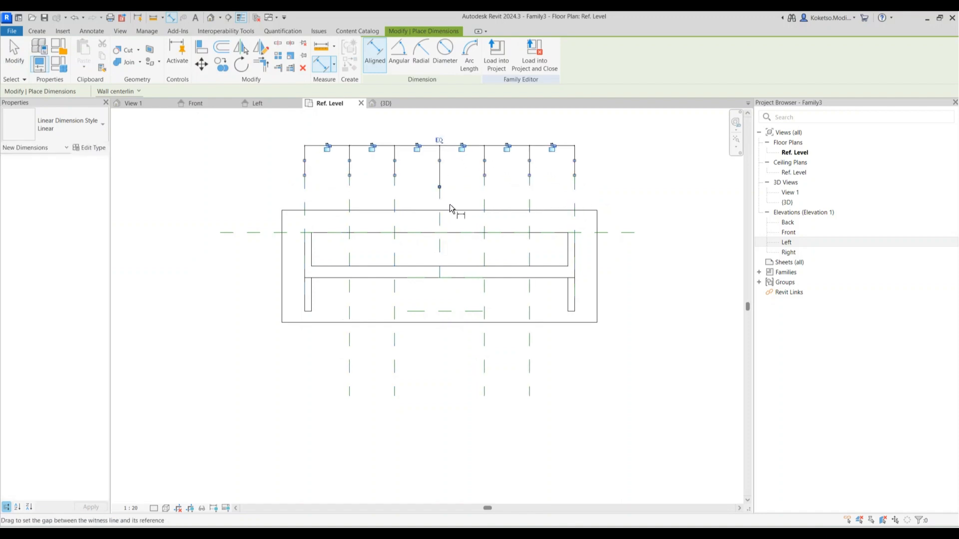
key(Escape)
click(475, 146)
key(Delete)
Draw three horizontal reference planes across the slab
click(36, 31)
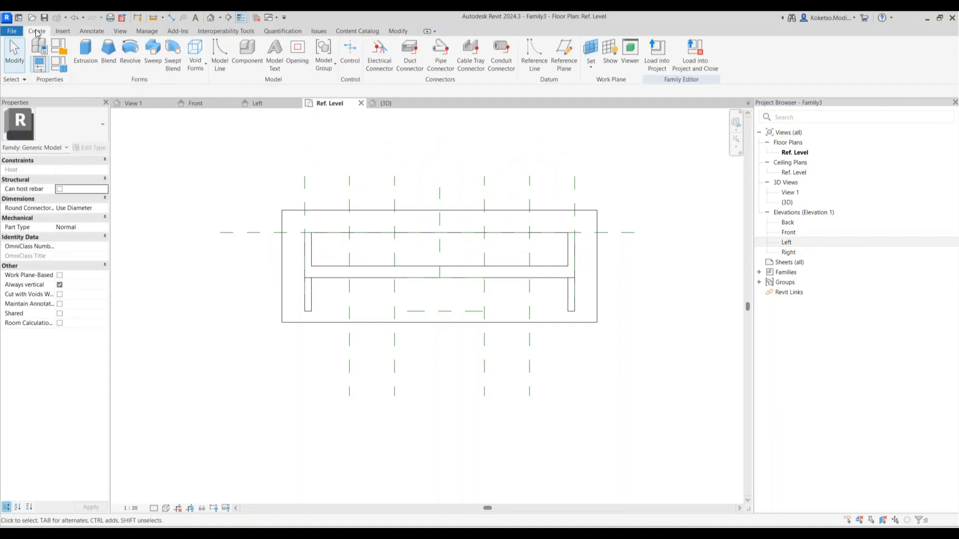
click(562, 48)
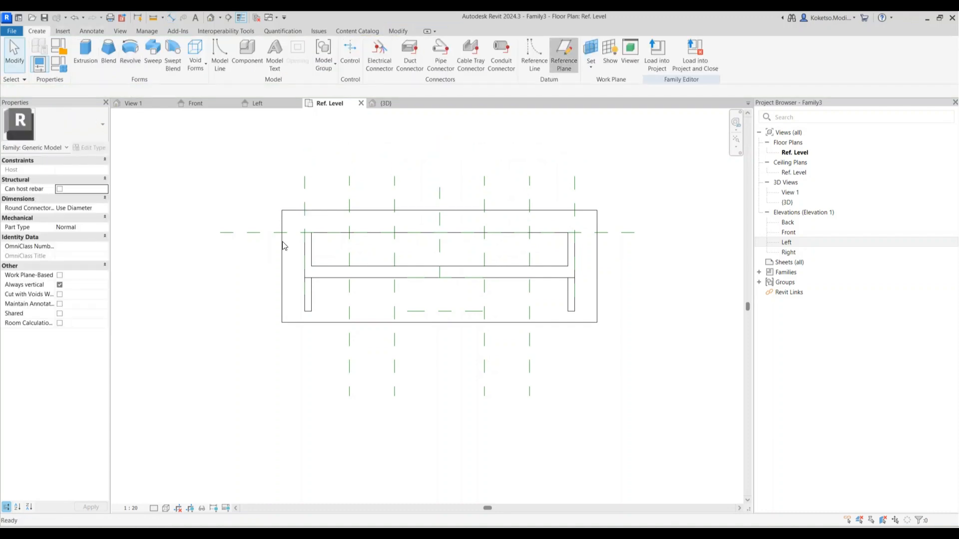
click(224, 248)
click(676, 248)
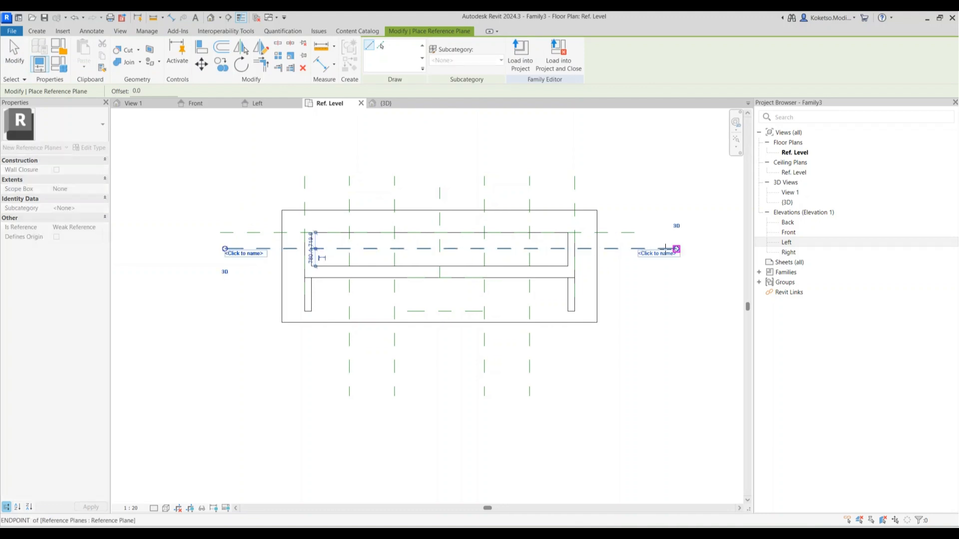
click(225, 277)
click(676, 277)
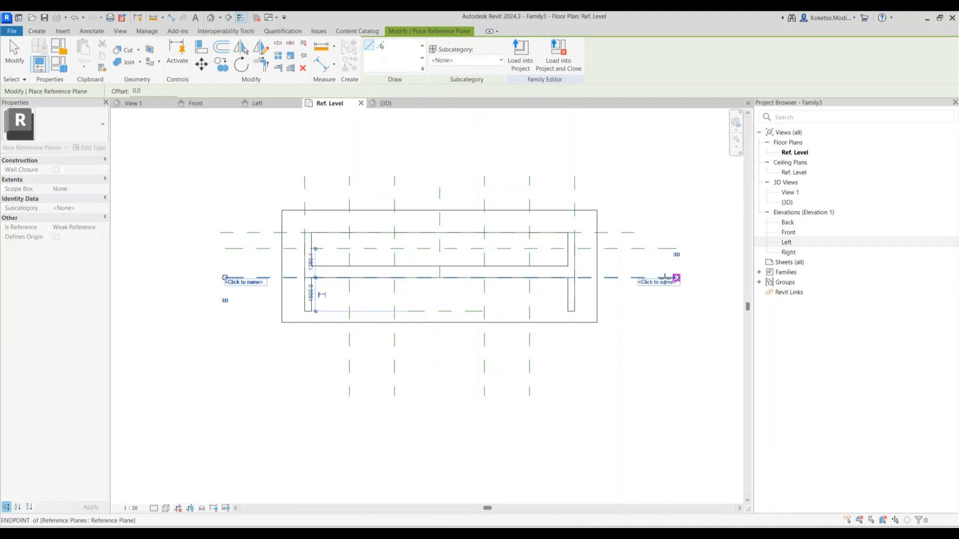
click(224, 311)
click(669, 311)
key(Escape)
key(Escape)
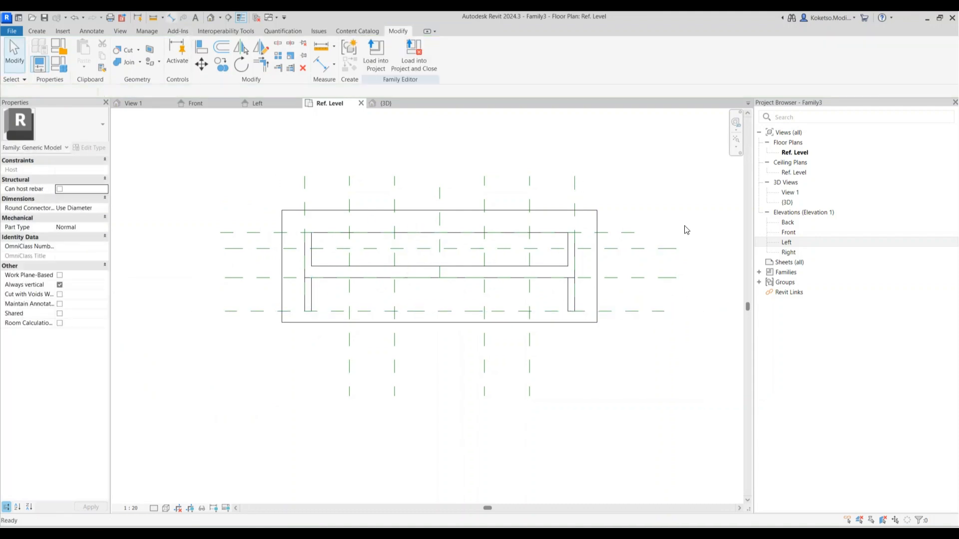
Dimension the horizontal planes right of the slab and make their spacing equal
key(d)
key(i)
click(623, 232)
click(627, 313)
click(718, 282)
click(708, 278)
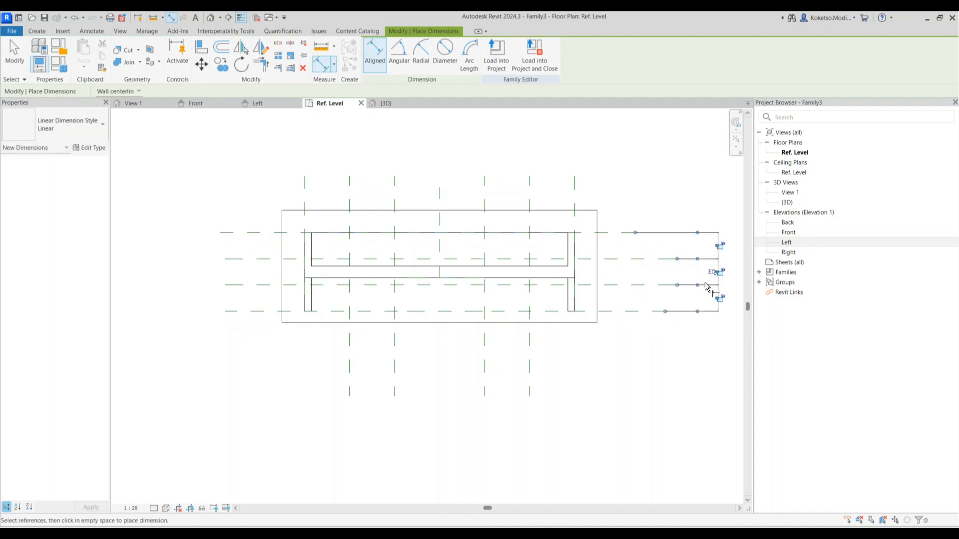
key(Escape)
key(Escape)
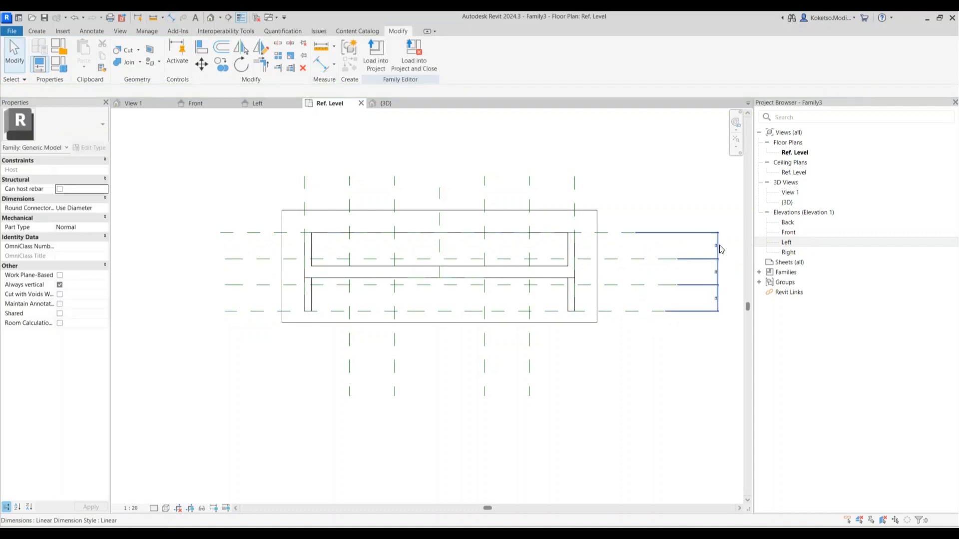
click(718, 246)
click(654, 350)
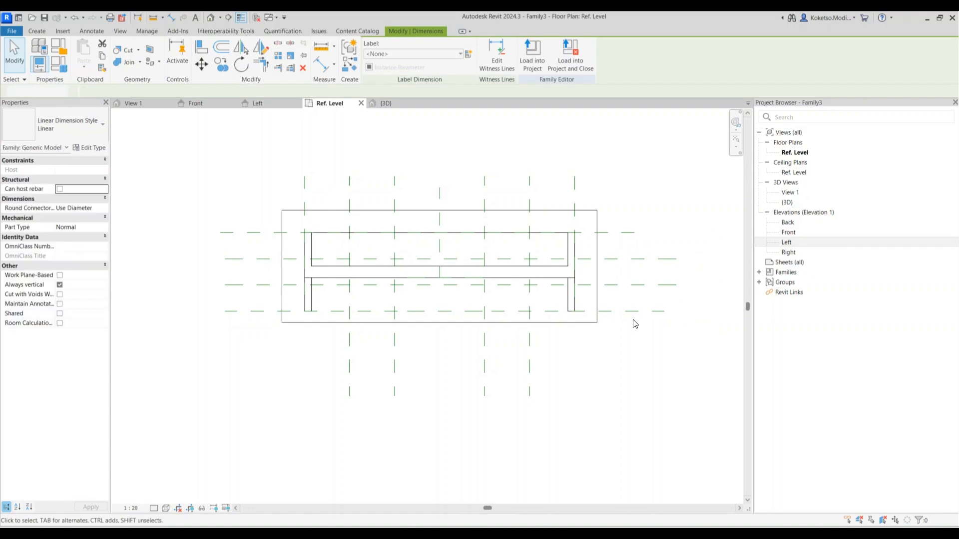
Start a chain dimension through four horizontal planes and the slab's top edge, then cancel it
scroll(609, 250, up, 2)
key(d)
key(i)
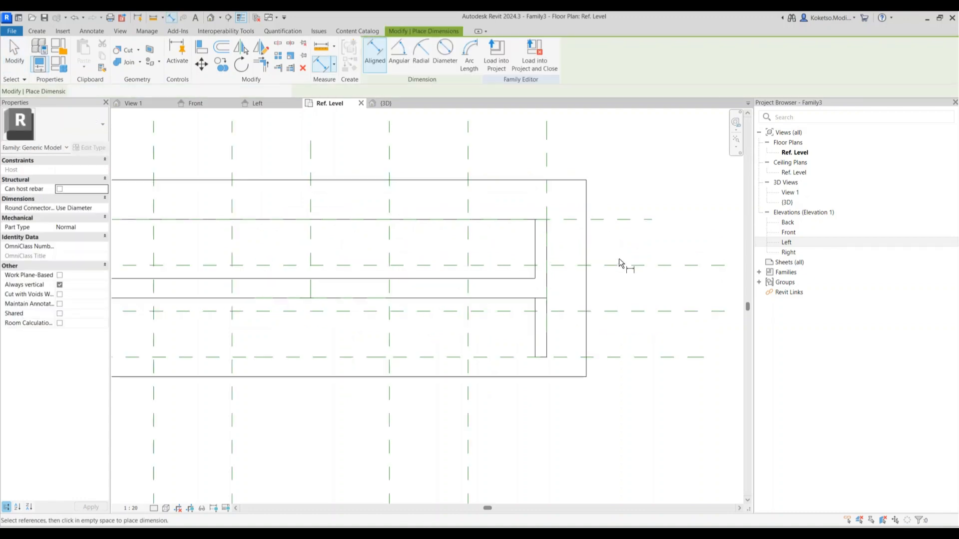
click(610, 264)
click(610, 220)
scroll(611, 258, up, 2)
click(616, 363)
click(618, 456)
scroll(603, 348, down, 1)
scroll(603, 348, down, 1)
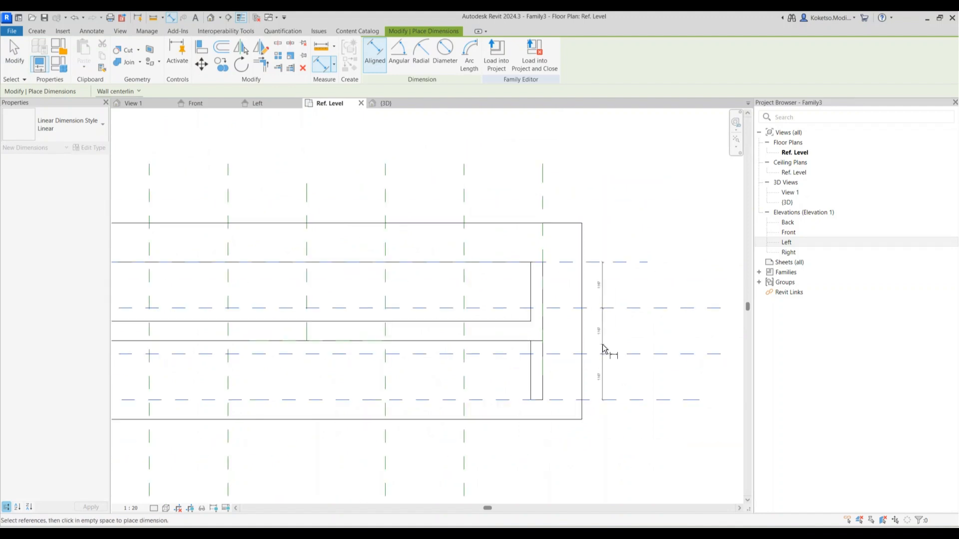
click(573, 223)
scroll(622, 224, up, 2)
scroll(621, 214, down, 5)
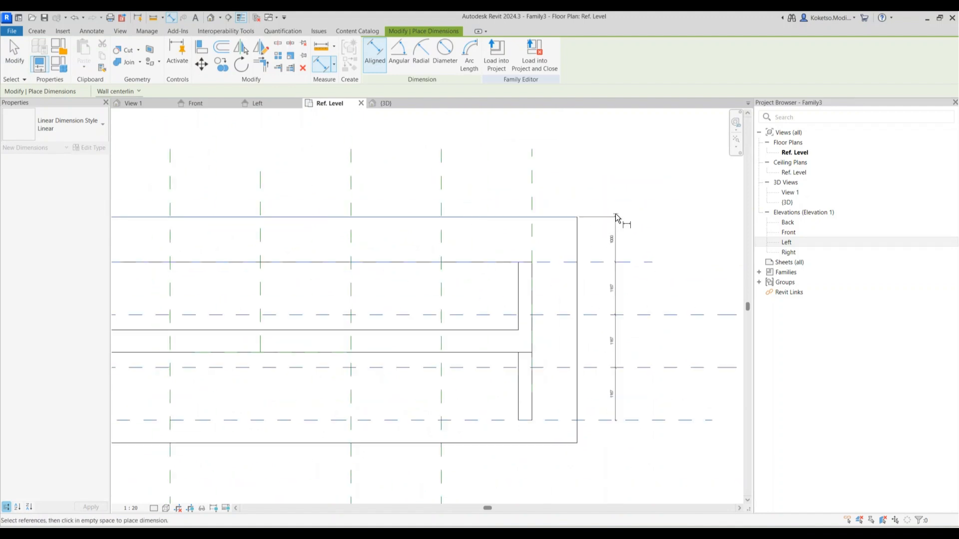
key(Escape)
key(Escape)
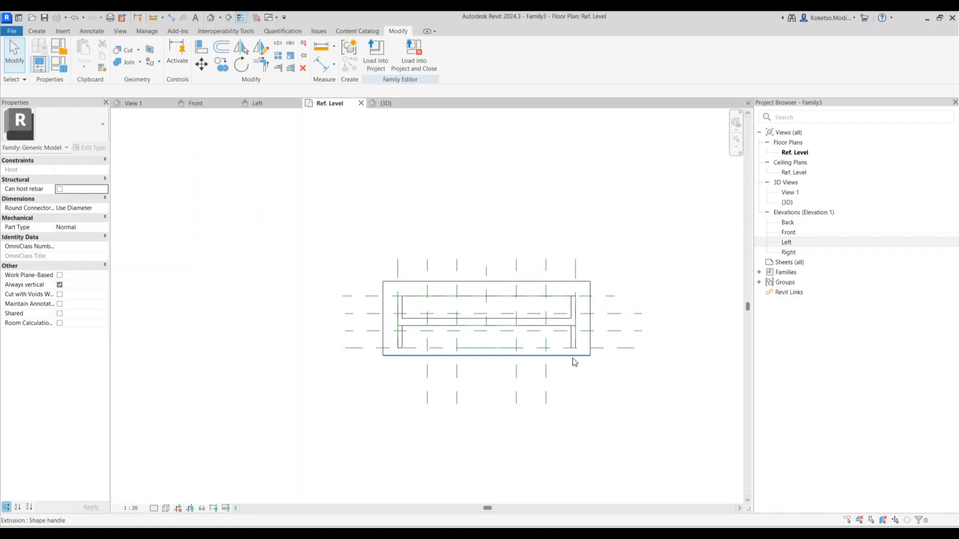
Extend the slab's lower edge by setting its temporary dimension to 1000
click(575, 360)
scroll(614, 321, up, 2)
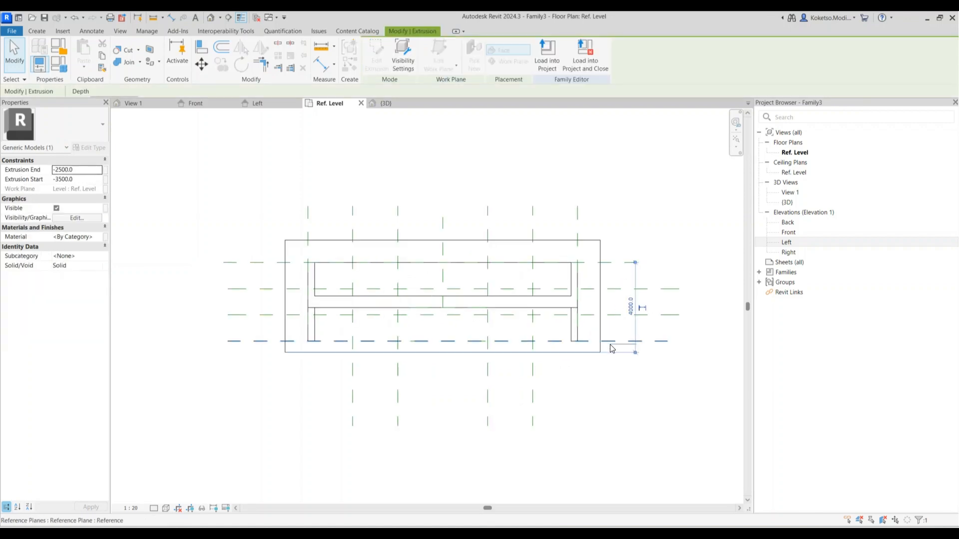
scroll(611, 351, up, 1)
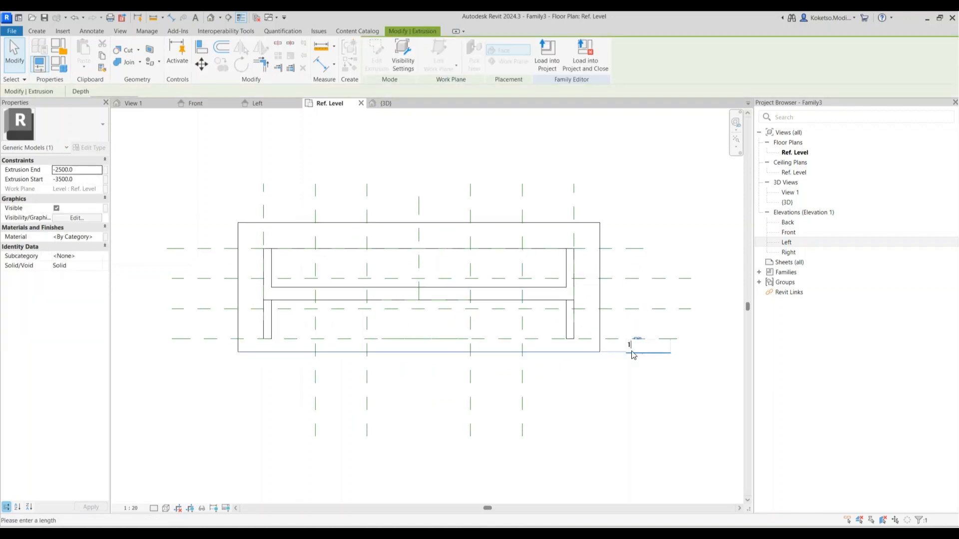
key(Return)
click(616, 321)
scroll(617, 322, down, 2)
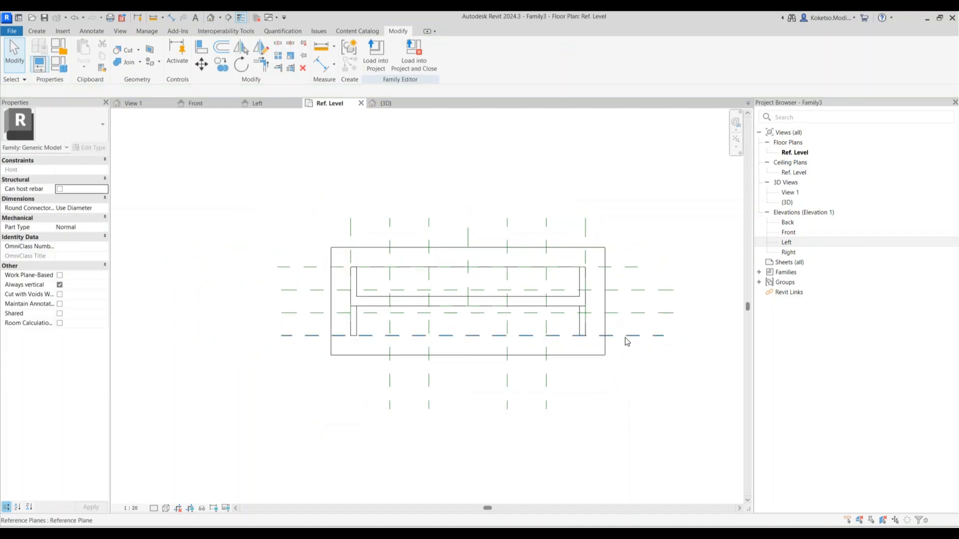
scroll(630, 338, up, 1)
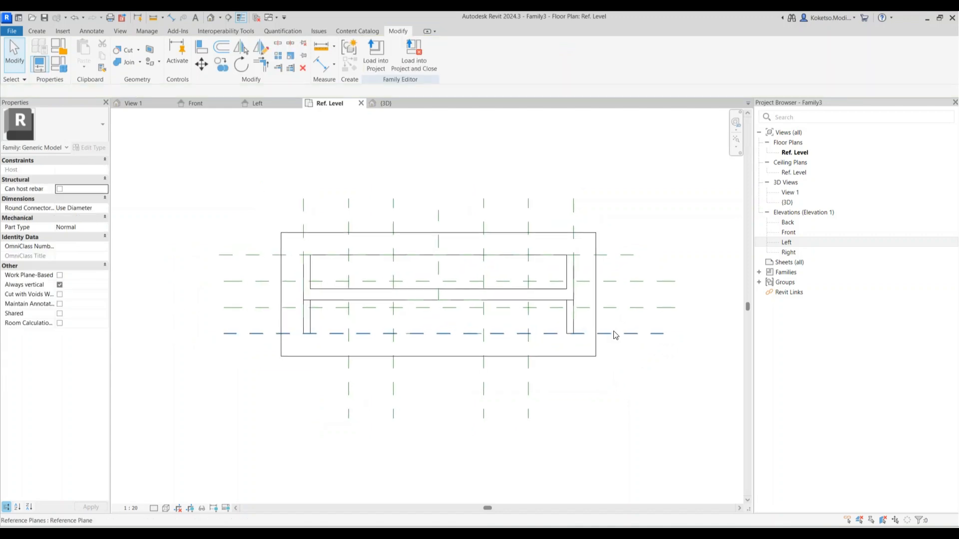
click(40, 31)
Start an extrusion sketch and draw a radius-400 circle at the top-left plane intersection
click(86, 55)
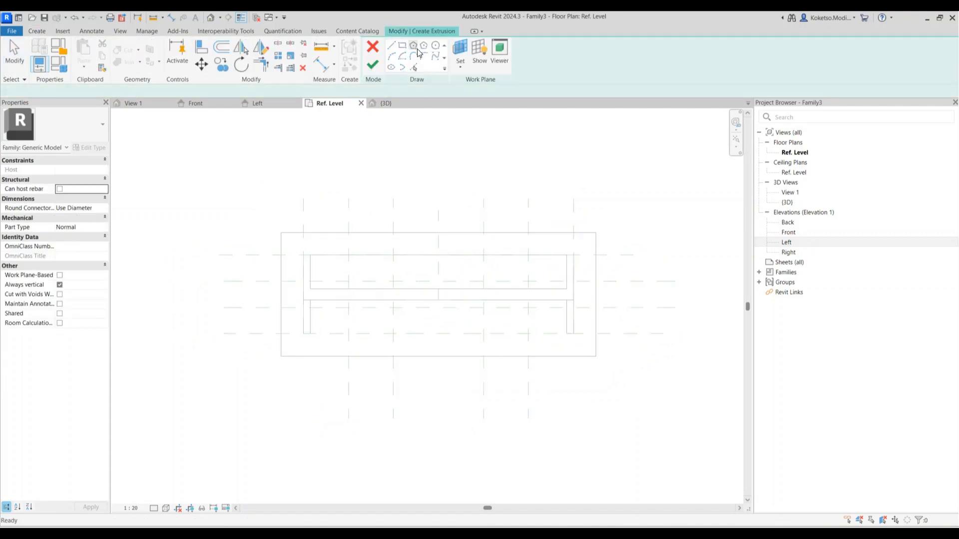
click(435, 45)
scroll(302, 262, up, 4)
click(290, 256)
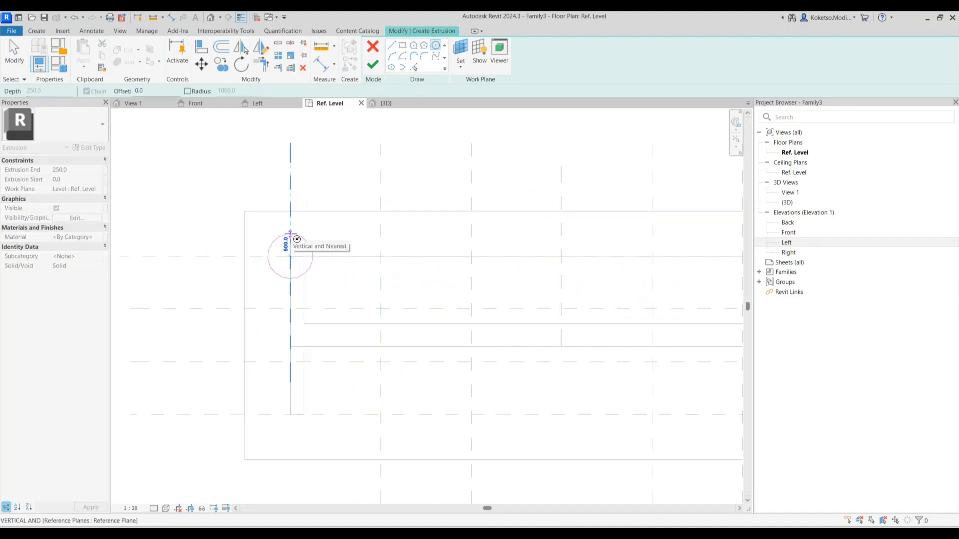
click(290, 239)
scroll(310, 229, down, 3)
scroll(310, 242, up, 2)
key(Escape)
Copy the circle down the horizontal planes to form a column of four
click(307, 244)
middle_drag(309, 248, 319, 210)
click(222, 64)
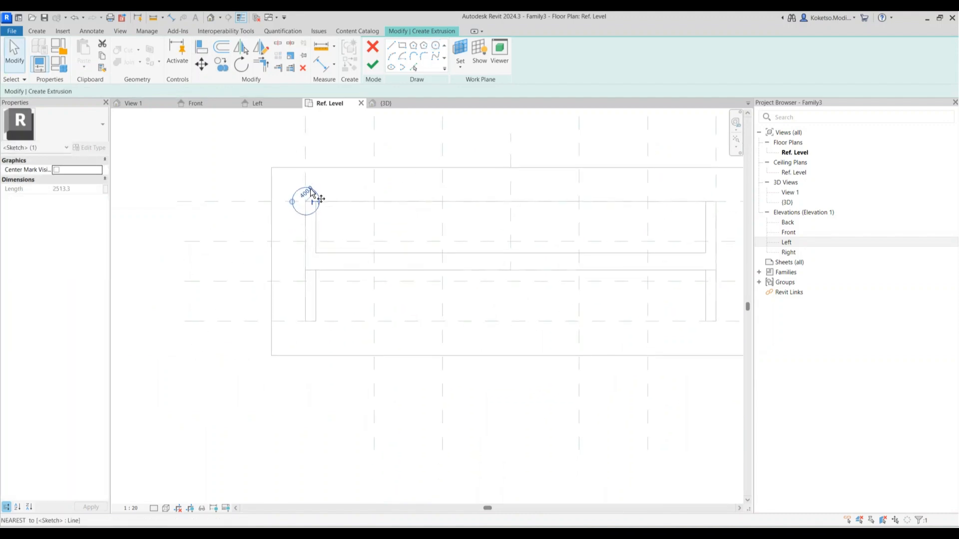
click(305, 202)
click(306, 241)
click(306, 282)
click(306, 321)
key(Escape)
Copy the four-circle column across to the next four vertical planes
drag(325, 172, 277, 370)
middle_drag(310, 181, 316, 192)
click(227, 71)
click(312, 154)
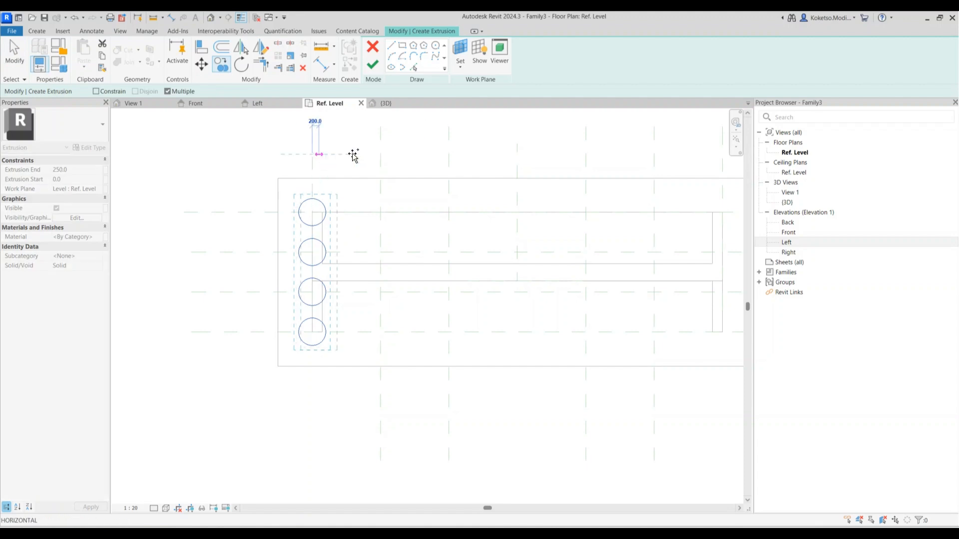
click(380, 155)
click(449, 154)
click(517, 154)
click(586, 154)
middle_drag(605, 150, 481, 154)
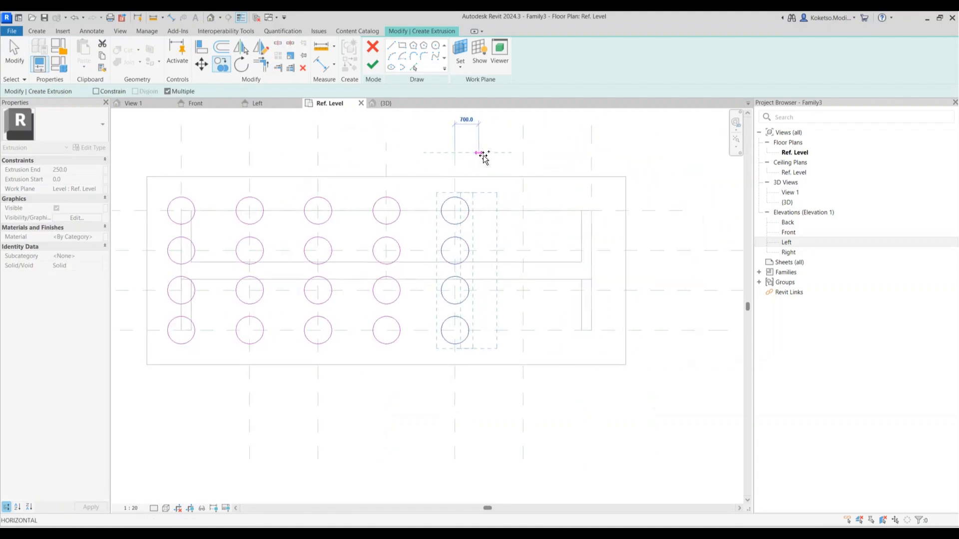
click(530, 151)
key(Escape)
Copy the rightmost column twice more for seven columns, finish the sketch, and open Front elevation
drag(490, 176, 443, 396)
click(223, 72)
click(454, 160)
click(524, 159)
click(590, 159)
key(Escape)
click(372, 65)
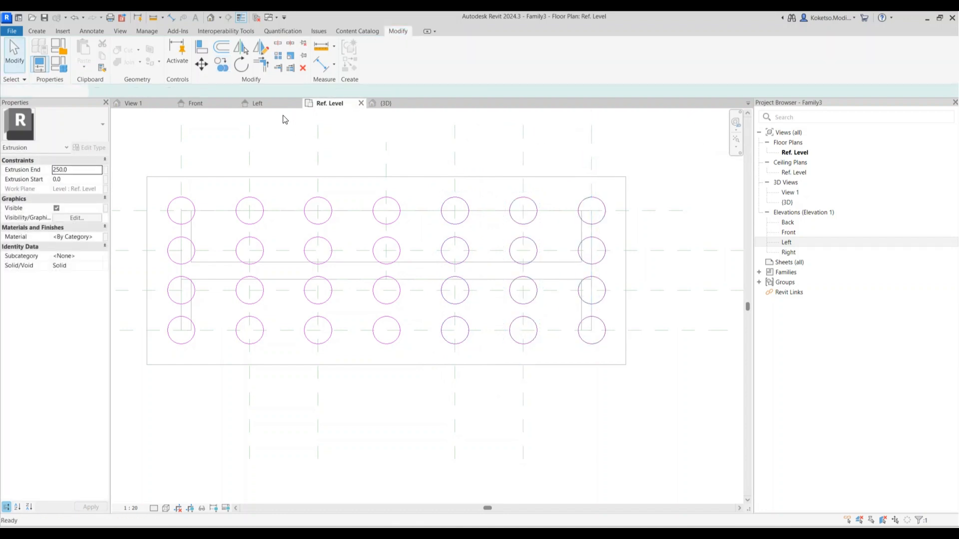
click(198, 103)
Drag the piles' top shape handle down to the slab's underside
drag(456, 235, 470, 469)
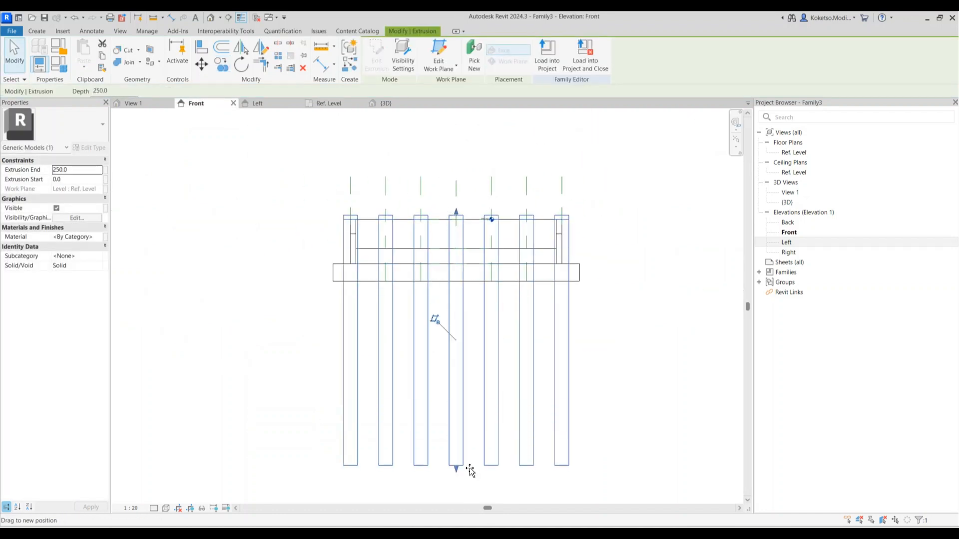
drag(456, 212, 456, 280)
key(Escape)
scroll(465, 231, down, 3)
Set the pile length to 10000 and view the abutment orbited in 3D
click(460, 370)
click(549, 310)
text(10000)
key(Return)
key(Escape)
click(385, 103)
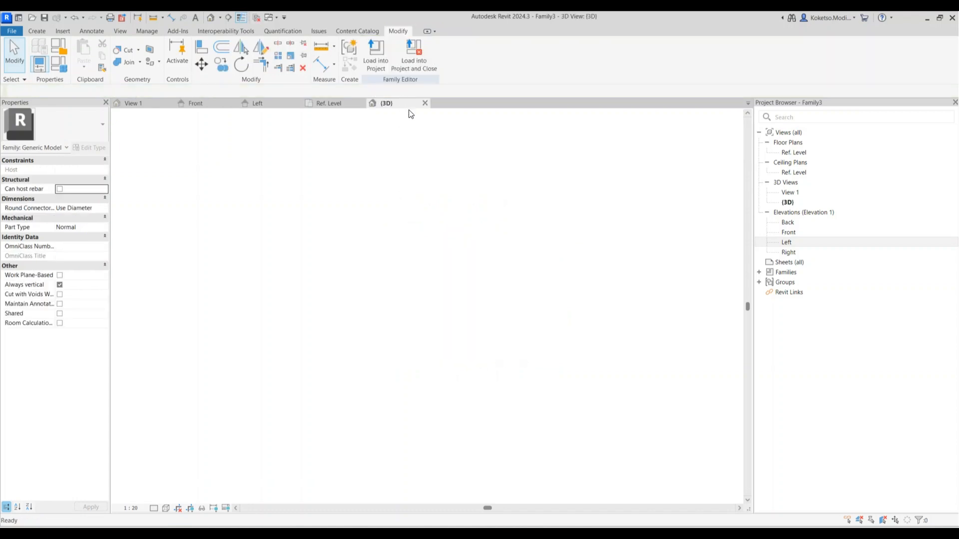
shift+middle_drag(506, 253, 413, 250)
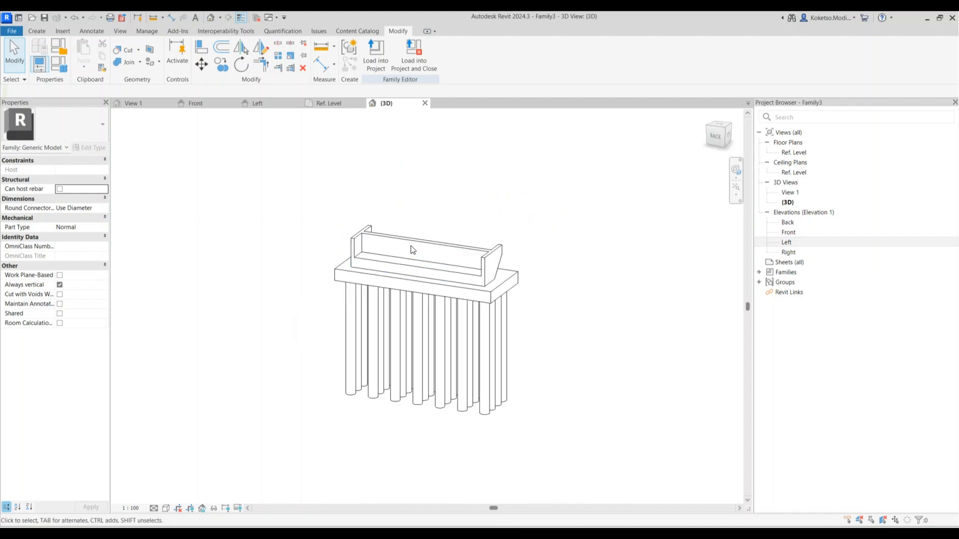
In the Left elevation, sketch the closed chamfered ledge profile and finish it as an extrusion
double_click(788, 242)
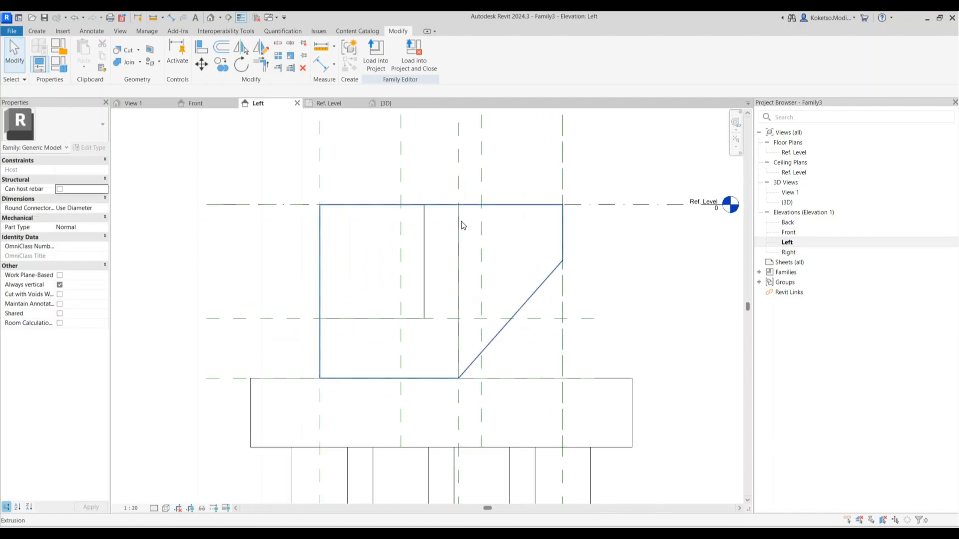
scroll(464, 222, up, 2)
click(43, 30)
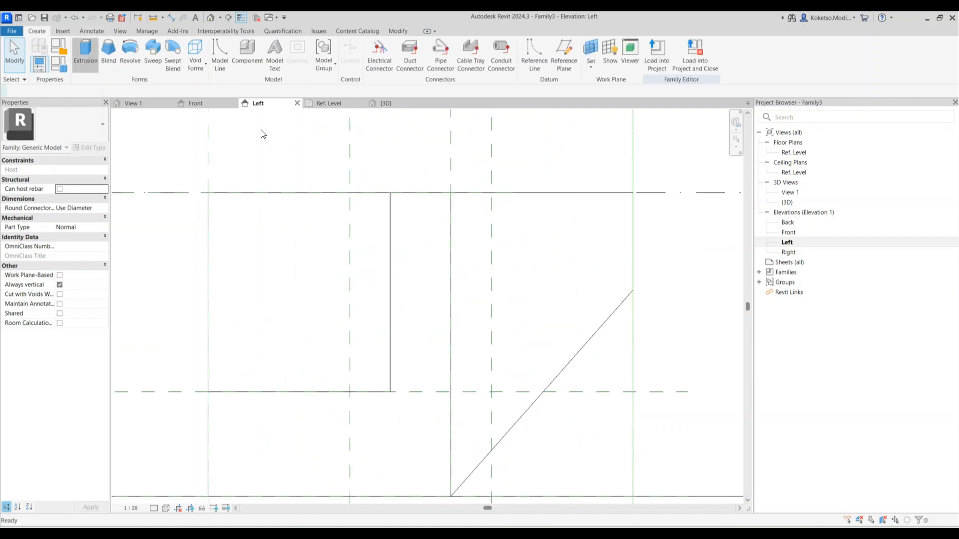
click(86, 56)
scroll(451, 215, up, 2)
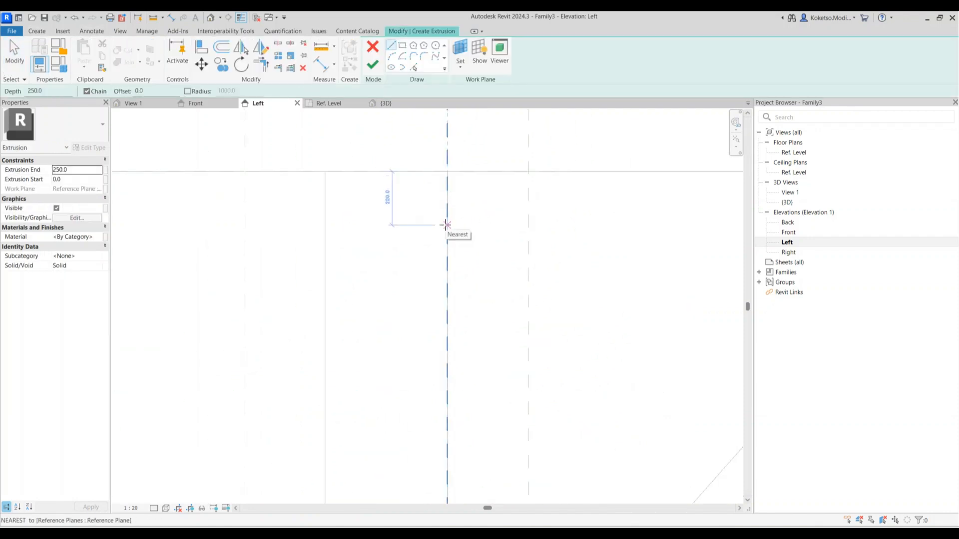
click(447, 245)
click(521, 245)
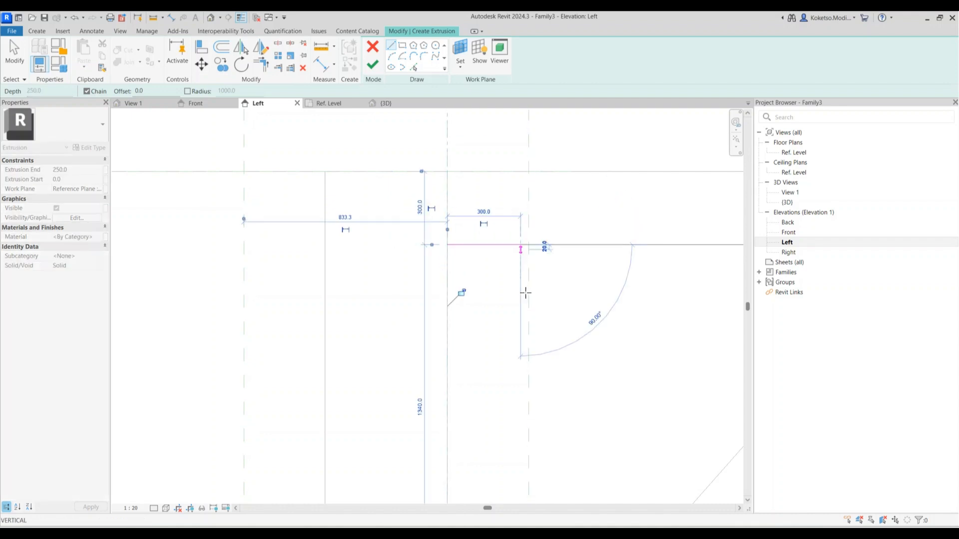
click(520, 294)
click(447, 367)
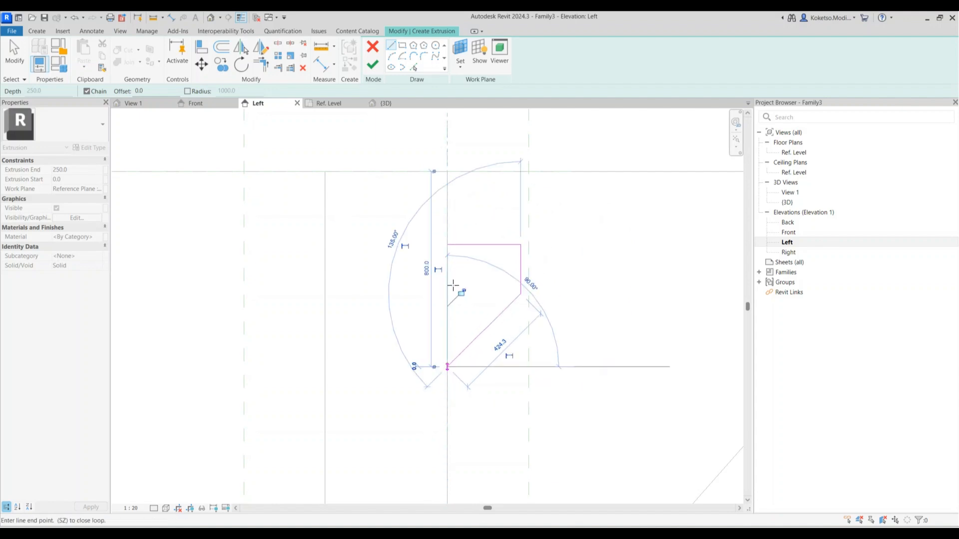
click(447, 245)
key(Escape)
click(372, 65)
In the Ref. Level plan, stretch the ledge extrusion from -5700 to 5700, then return to Left
click(328, 103)
drag(393, 287, 589, 288)
scroll(582, 285, up, 2)
scroll(601, 274, down, 2)
middle_drag(378, 277, 542, 267)
scroll(543, 270, up, 1)
drag(564, 272, 242, 271)
scroll(306, 274, up, 2)
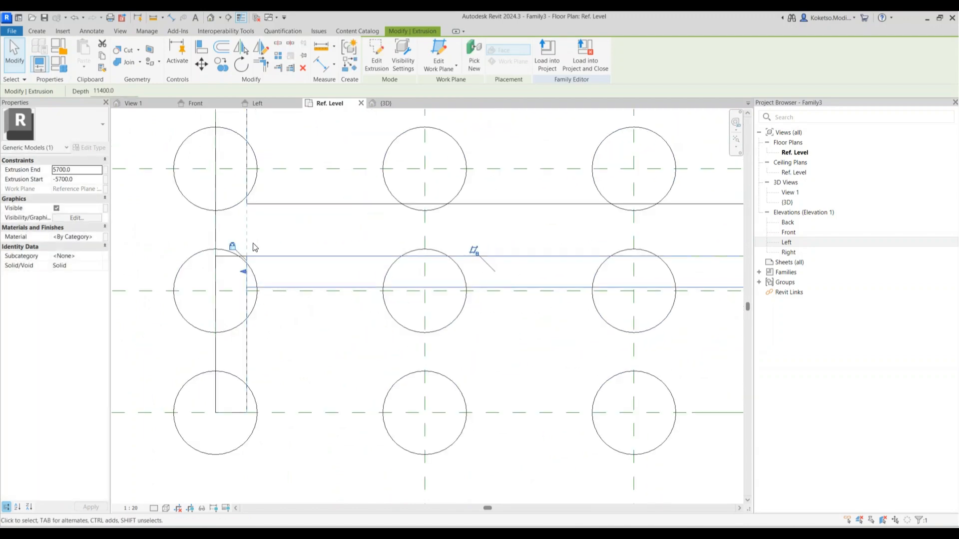
scroll(241, 271, down, 2)
key(Escape)
click(259, 104)
scroll(477, 246, down, 3)
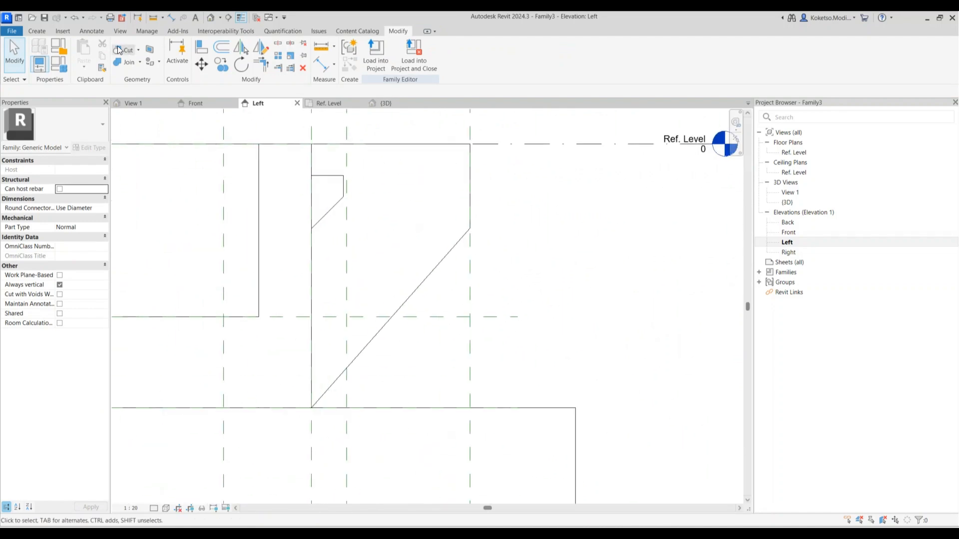
Start a new extrusion and draw a vertical limit line 3000 from the wall face
click(37, 30)
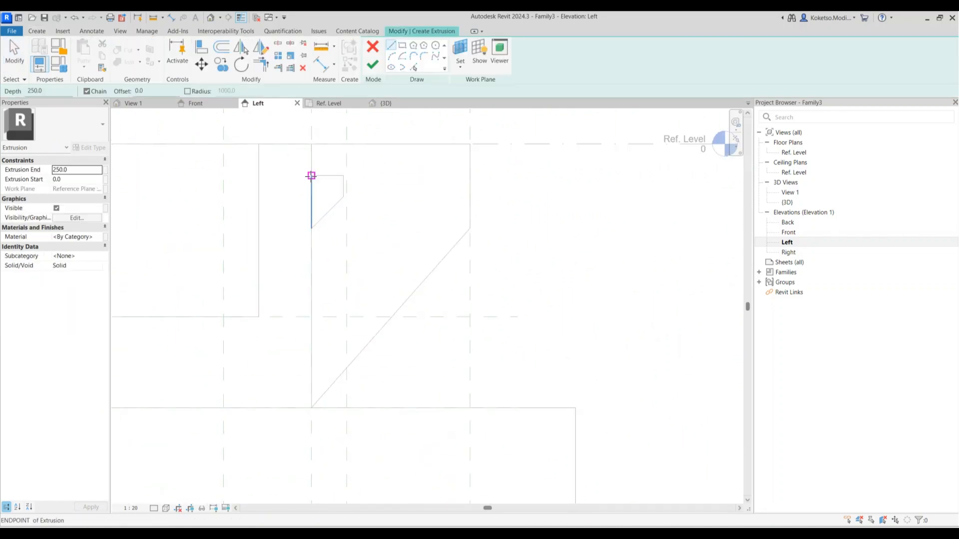
click(343, 176)
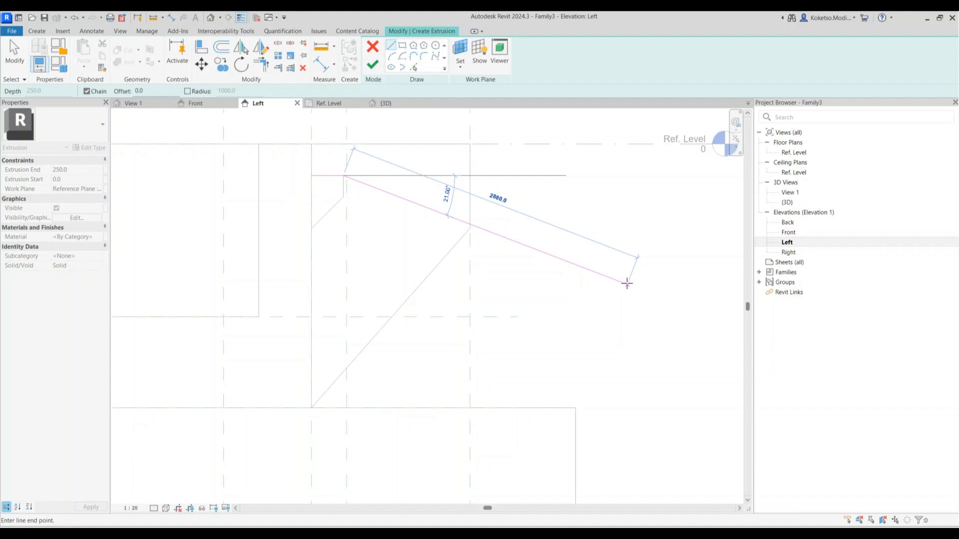
key(Escape)
click(613, 127)
click(613, 350)
key(Escape)
key(Escape)
click(613, 218)
scroll(505, 253, down, 2)
drag(396, 159, 363, 195)
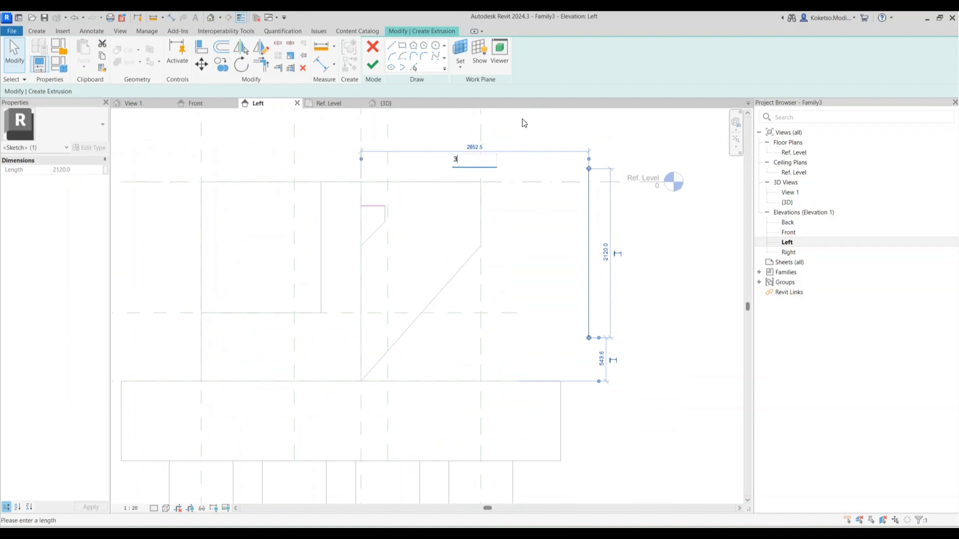
key(Return)
key(Escape)
Draw the sloped line from the ledge top and copy it with a 300 offset
key(l)
key(i)
click(385, 206)
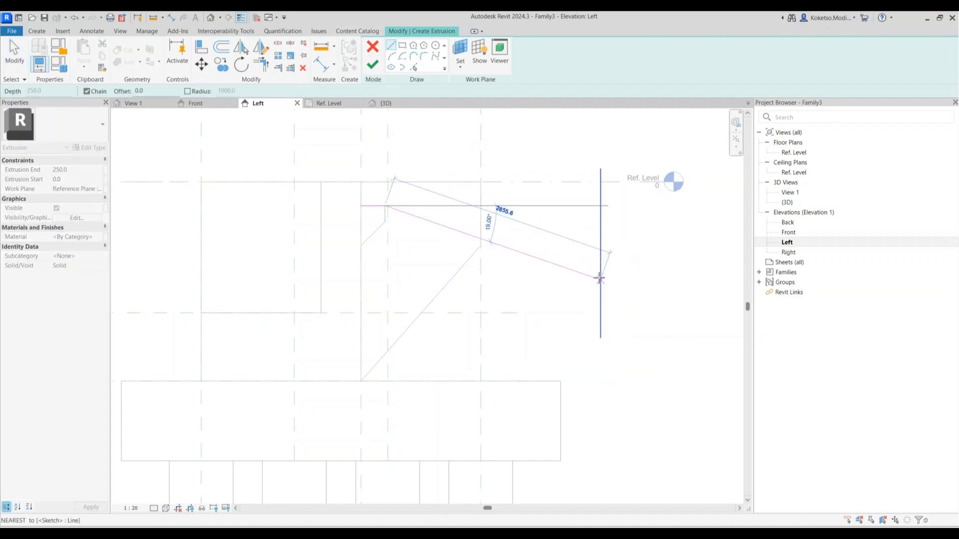
click(600, 243)
scroll(380, 125, up, 2)
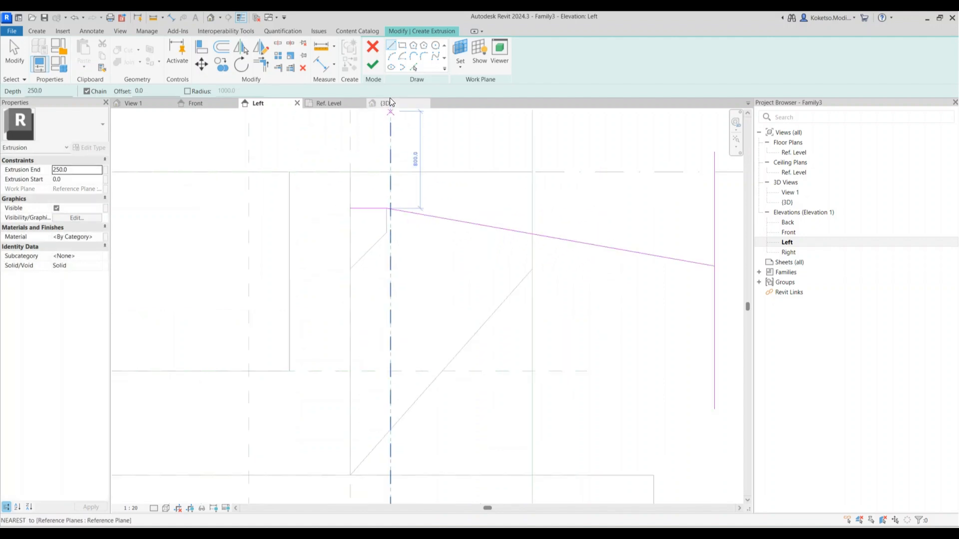
click(413, 66)
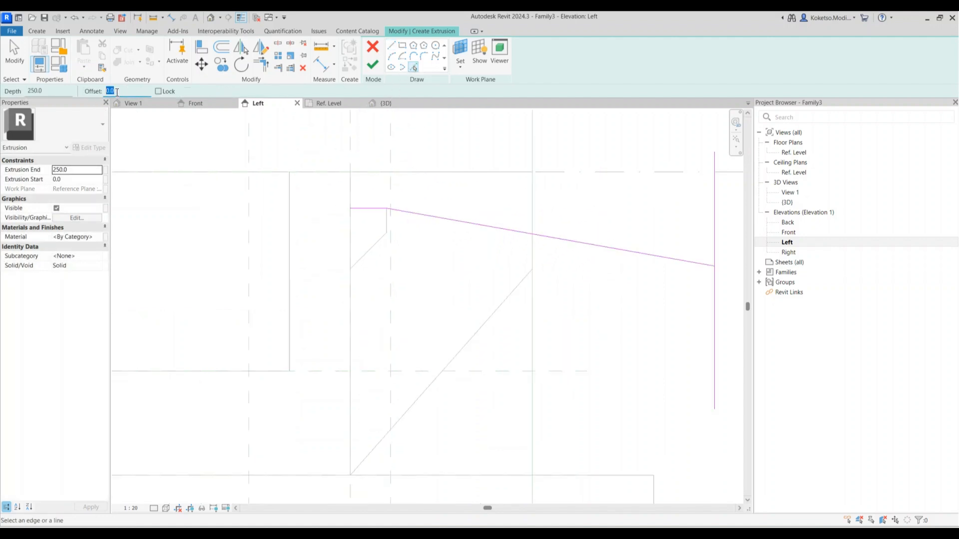
text(300)
scroll(364, 208, down, 2)
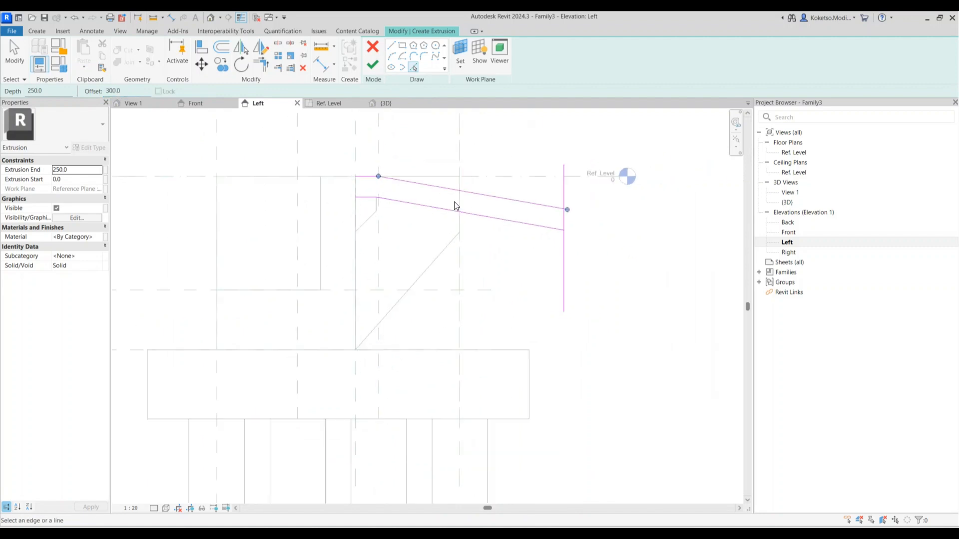
scroll(462, 202, up, 2)
scroll(333, 184, up, 2)
key(Escape)
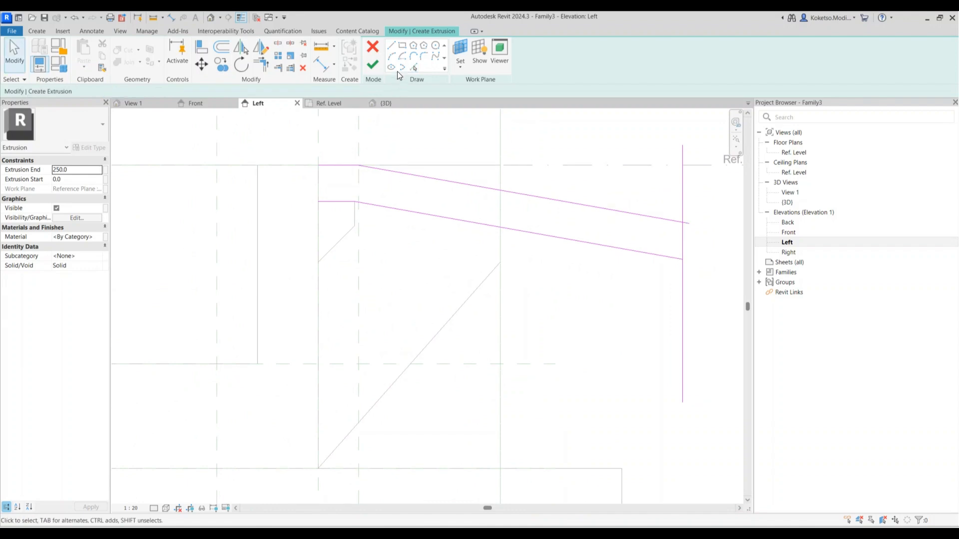
Add a short vertical edge, trim the corners closed, and finish the 300-thick slab sketch
key(l)
key(i)
click(318, 165)
click(318, 202)
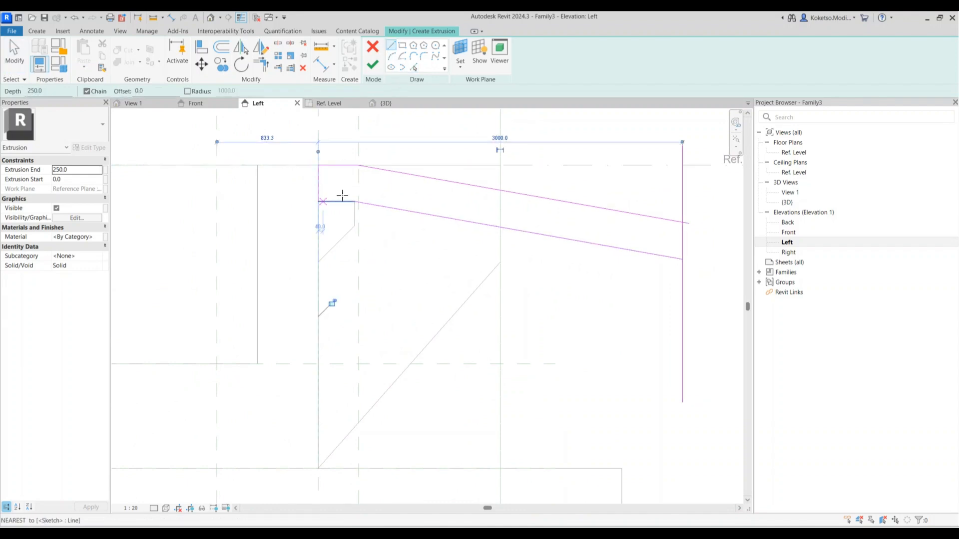
key(Escape)
key(t)
key(r)
click(674, 220)
click(687, 248)
click(677, 258)
scroll(560, 165, down, 3)
key(Escape)
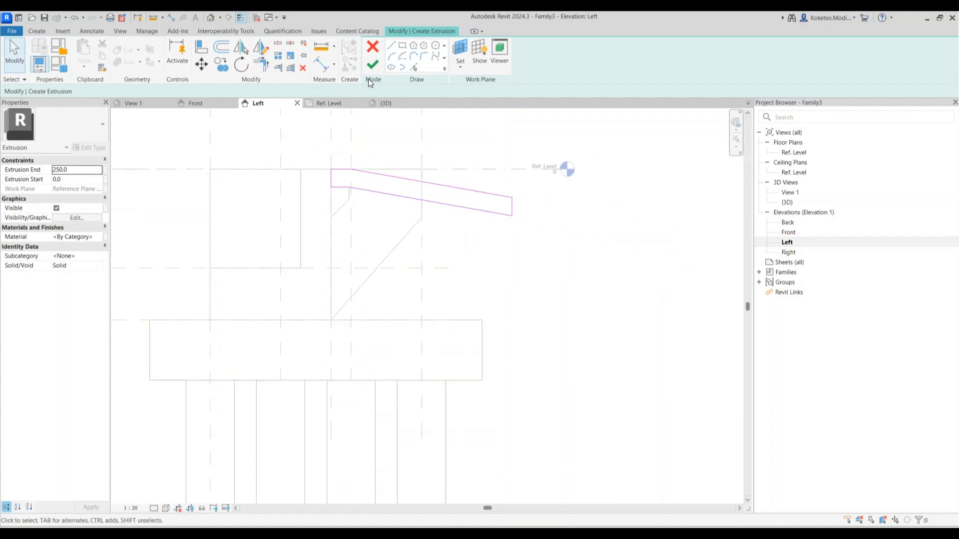
click(372, 64)
In the Ref. Level plan, stretch the approach slab from -5700 to 5700
click(331, 103)
scroll(390, 236, down, 5)
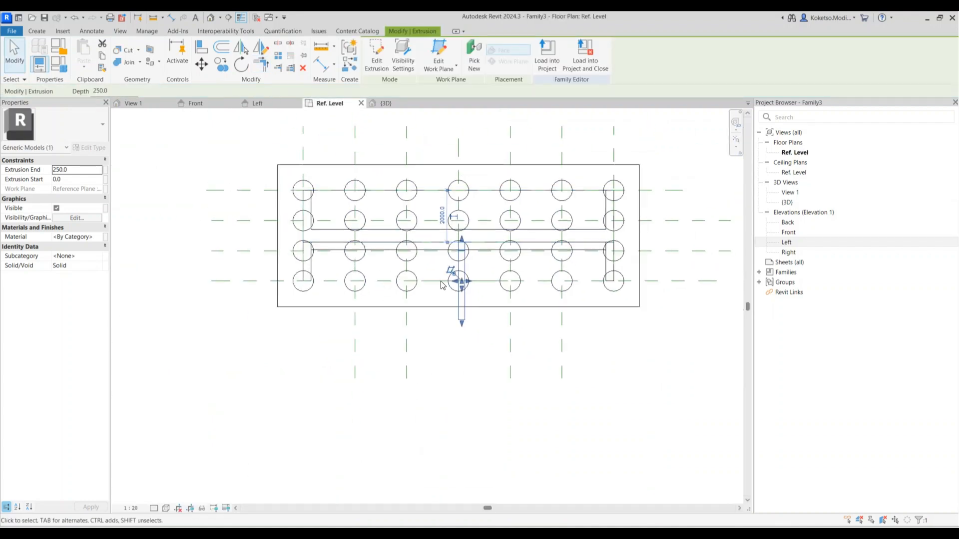
scroll(474, 299, up, 1)
drag(465, 278, 649, 263)
scroll(607, 277, up, 3)
scroll(661, 268, down, 3)
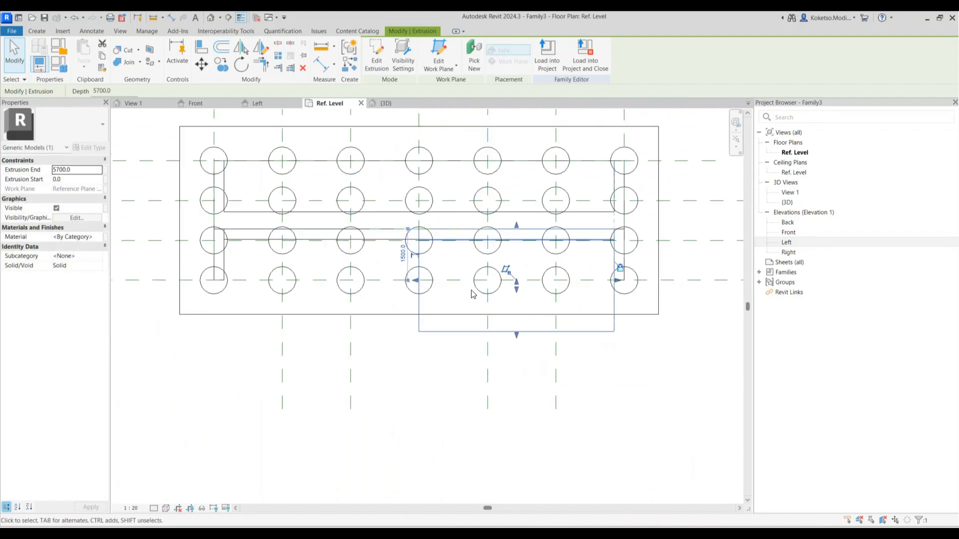
scroll(558, 270, up, 2)
drag(580, 262, 244, 261)
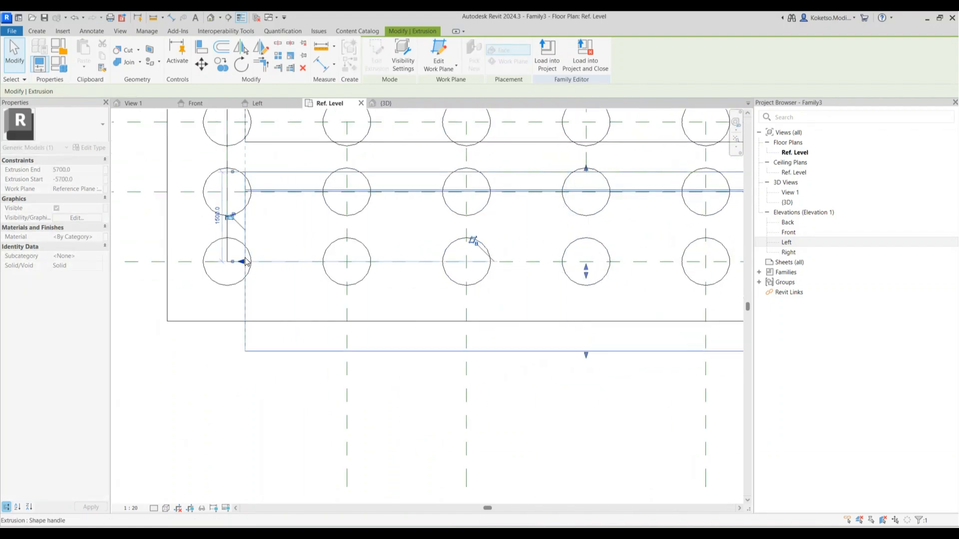
click(232, 219)
key(Escape)
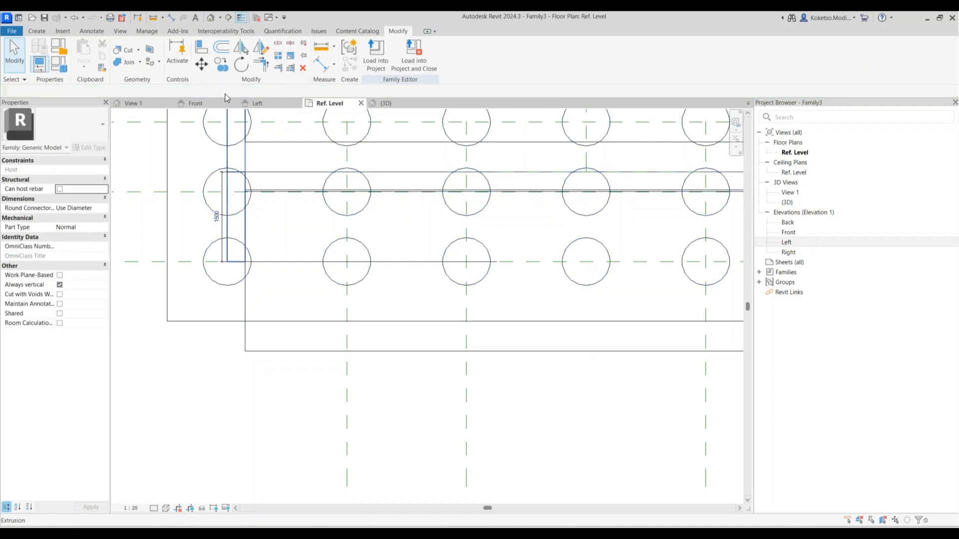
Orbit the 3D view and select all seven abutment pieces
click(399, 104)
shift+middle_drag(397, 301, 563, 379)
scroll(488, 268, down, 5)
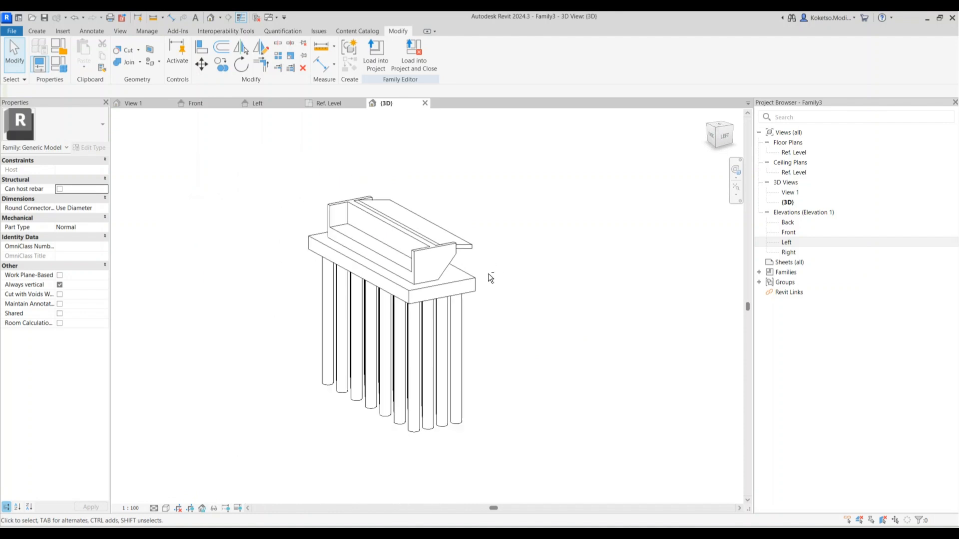
drag(486, 179, 248, 433)
scroll(320, 266, up, 3)
Assign Concrete, Cast In Situ, found by searching CONCRETE, as the material of the selected pieces
click(99, 236)
click(99, 236)
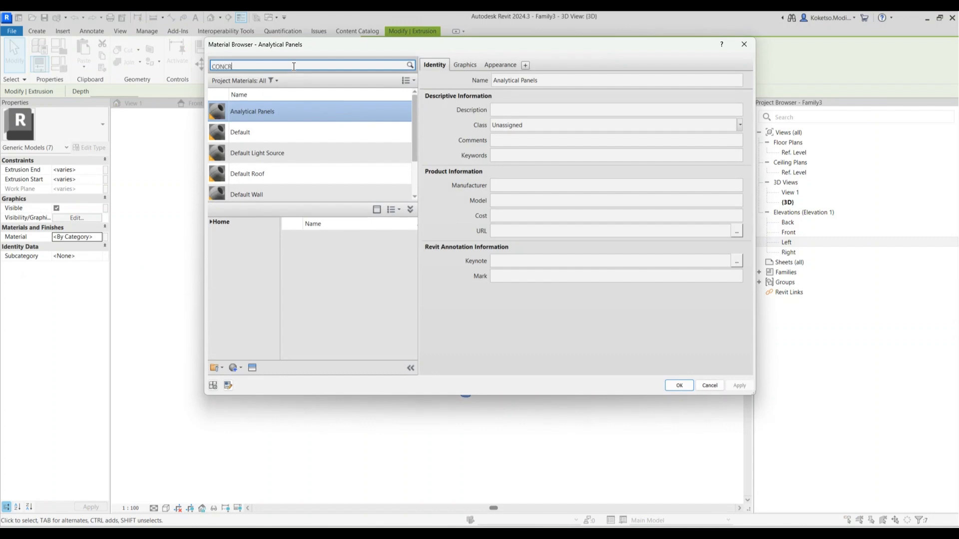
key(Return)
scroll(403, 306, down, 5)
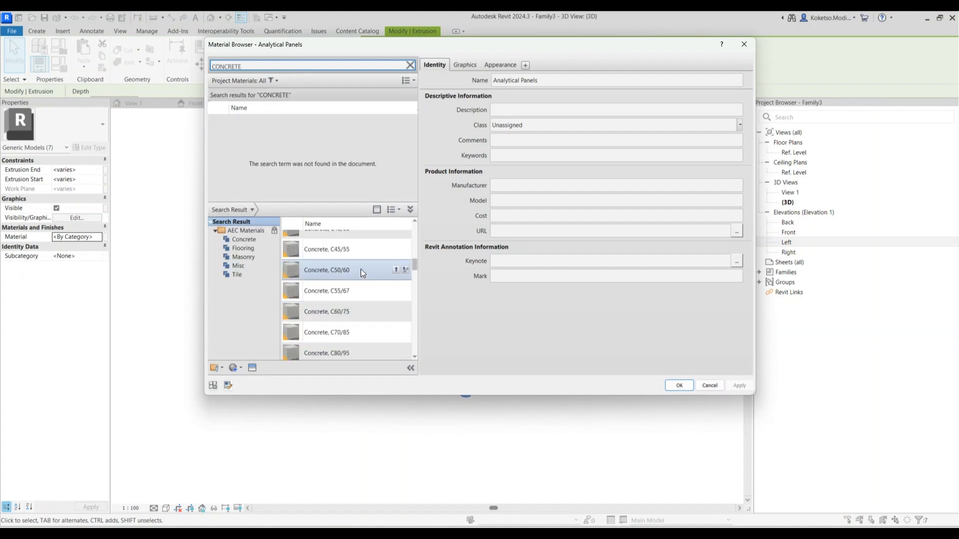
scroll(385, 290, up, 3)
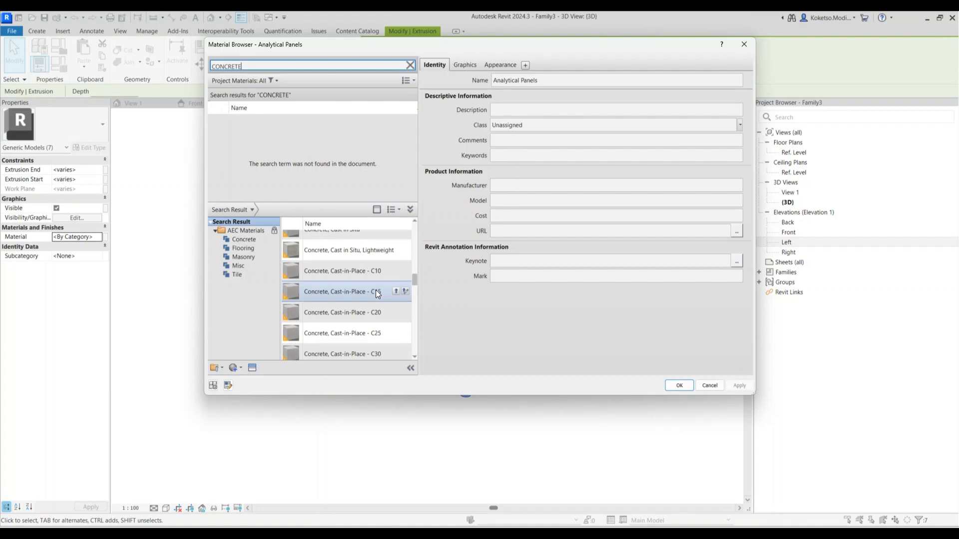
click(395, 339)
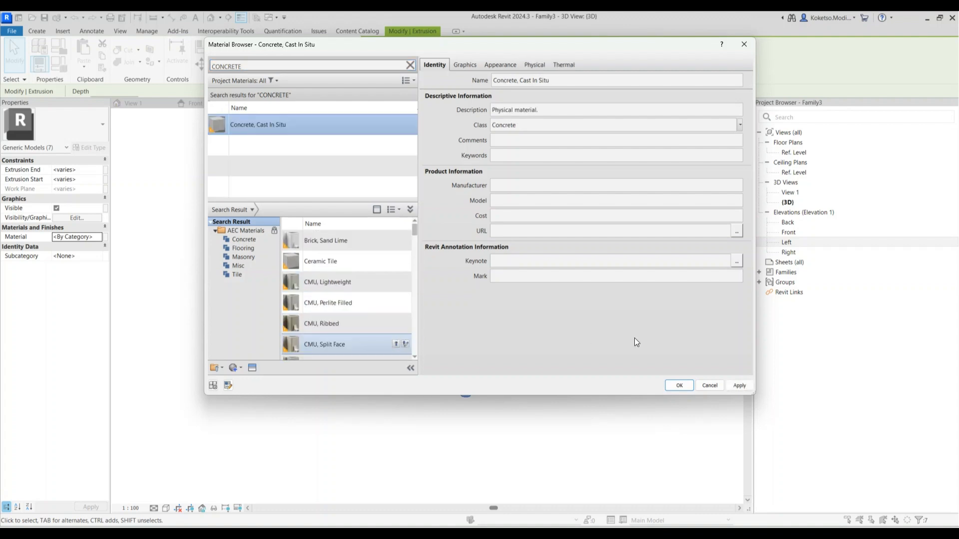
click(681, 388)
Set the 3D view to Fine detail and Realistic style, orbit toward the back, and save
click(343, 436)
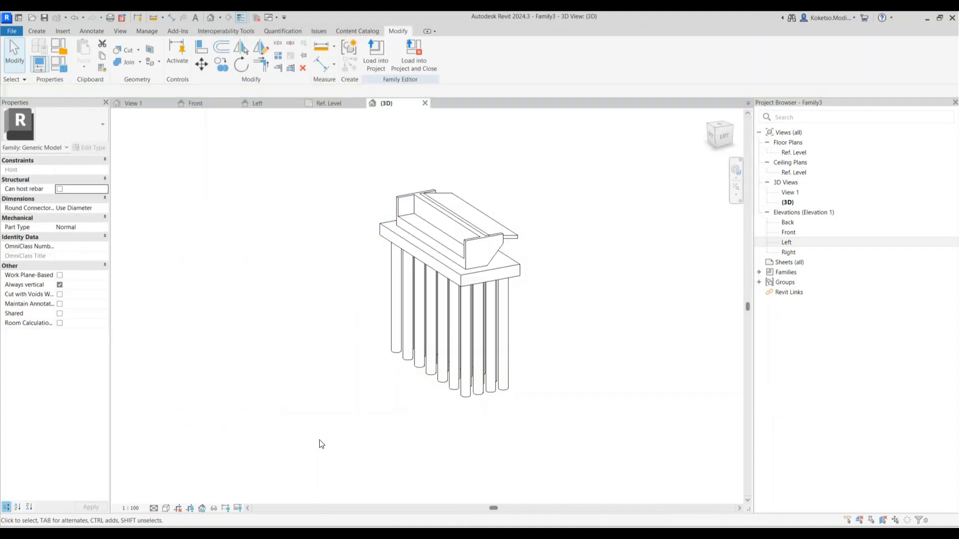
click(162, 499)
click(166, 508)
click(172, 498)
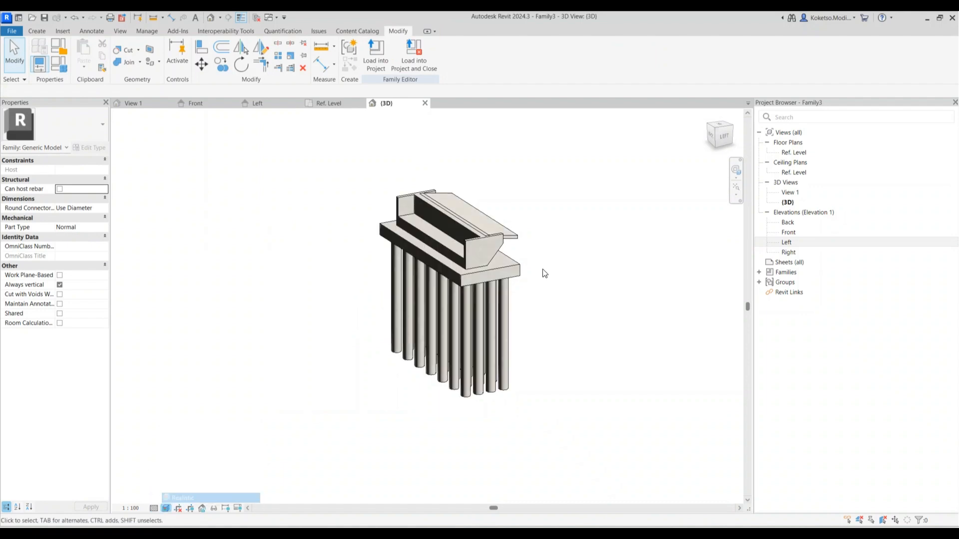
scroll(484, 235, up, 3)
shift+middle_drag(492, 345, 585, 307)
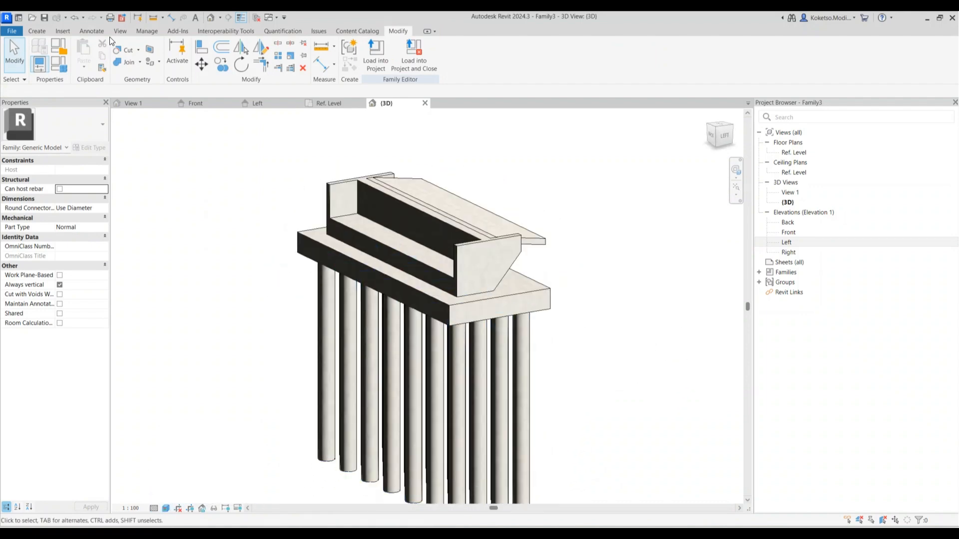
key(ctrl+s)
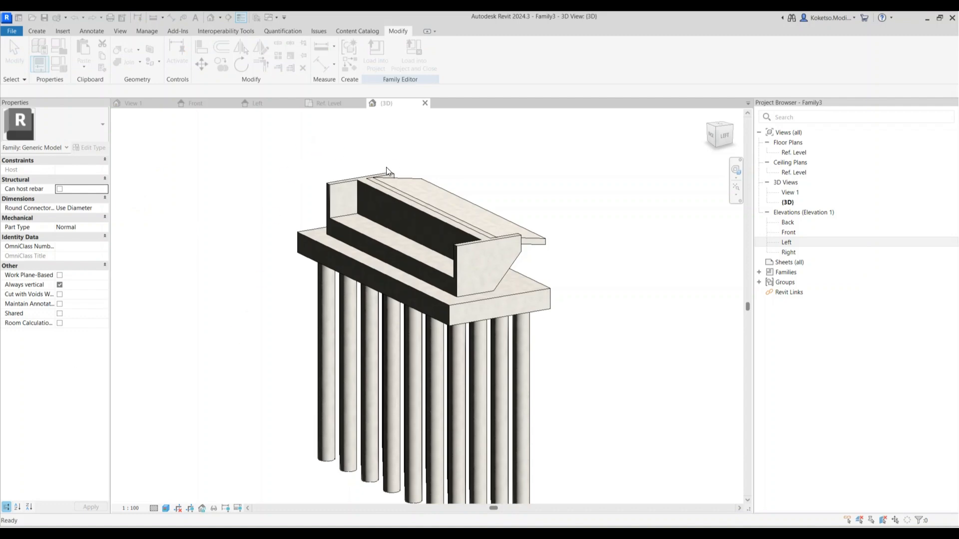
Close the four open view tabs of the abutment family
click(424, 103)
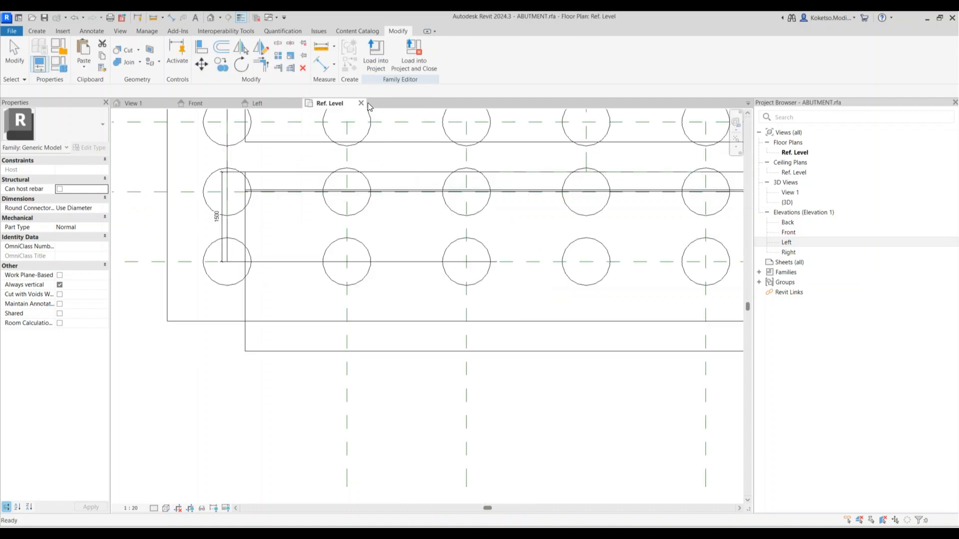
click(363, 103)
click(299, 103)
click(233, 103)
From the Home screen, start a new family from Metric Generic Model.rft
key(ctrl+d)
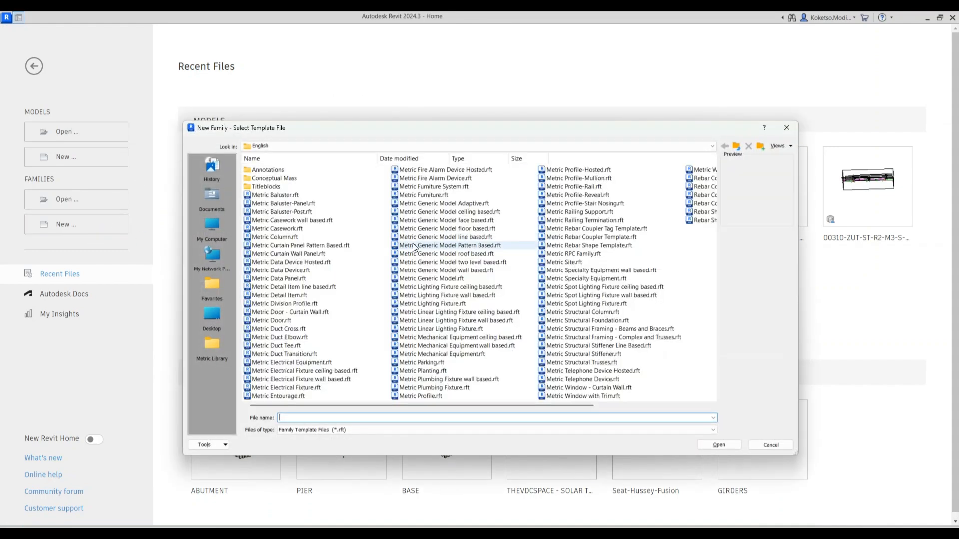
click(436, 280)
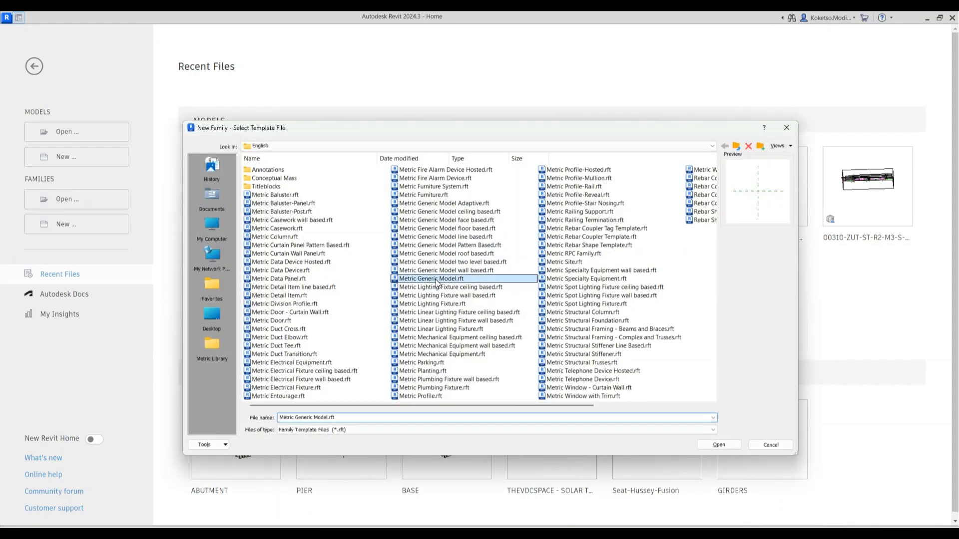
click(719, 445)
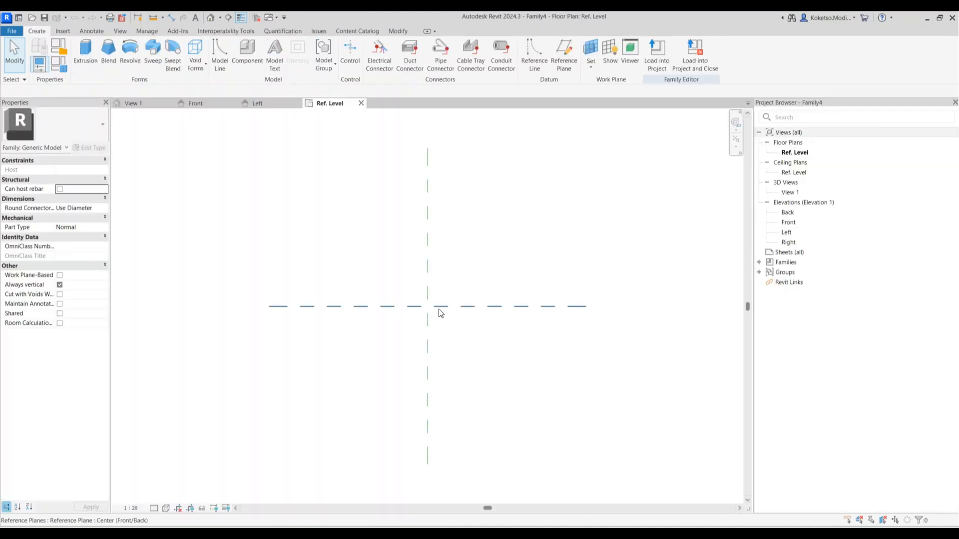
Draw two vertical and two horizontal reference planes around the centre planes
click(566, 67)
click(386, 241)
click(385, 402)
click(462, 242)
click(462, 395)
click(355, 270)
click(540, 270)
click(357, 369)
click(538, 368)
scroll(482, 296, up, 2)
scroll(482, 296, up, 1)
key(Escape)
Set the left and right vertical planes 75 from the centre plane
click(452, 270)
click(424, 261)
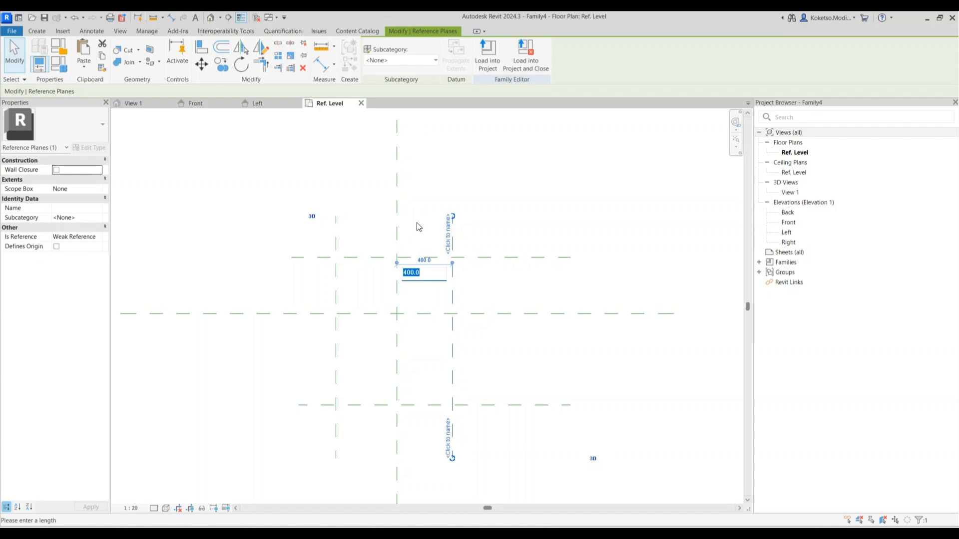
text(75)
key(Return)
click(336, 272)
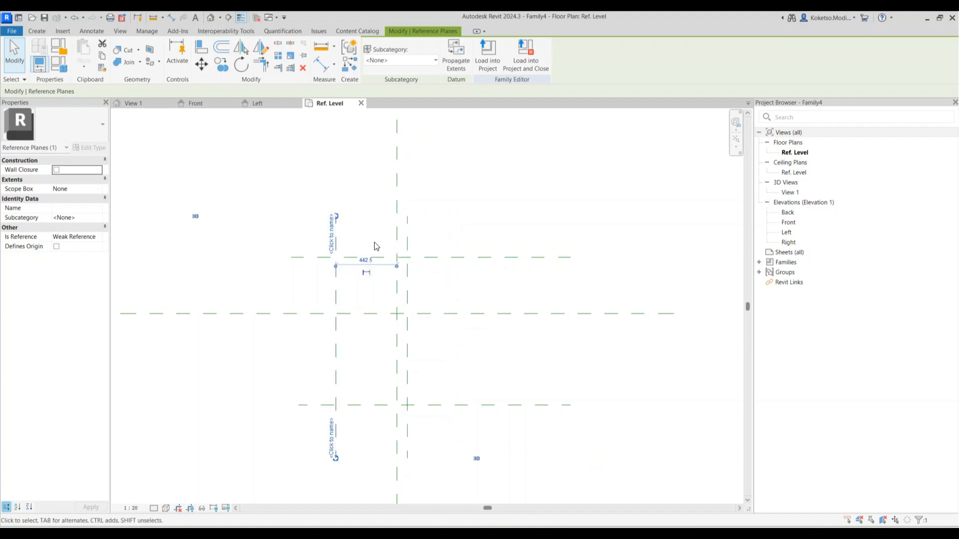
click(368, 258)
key(Return)
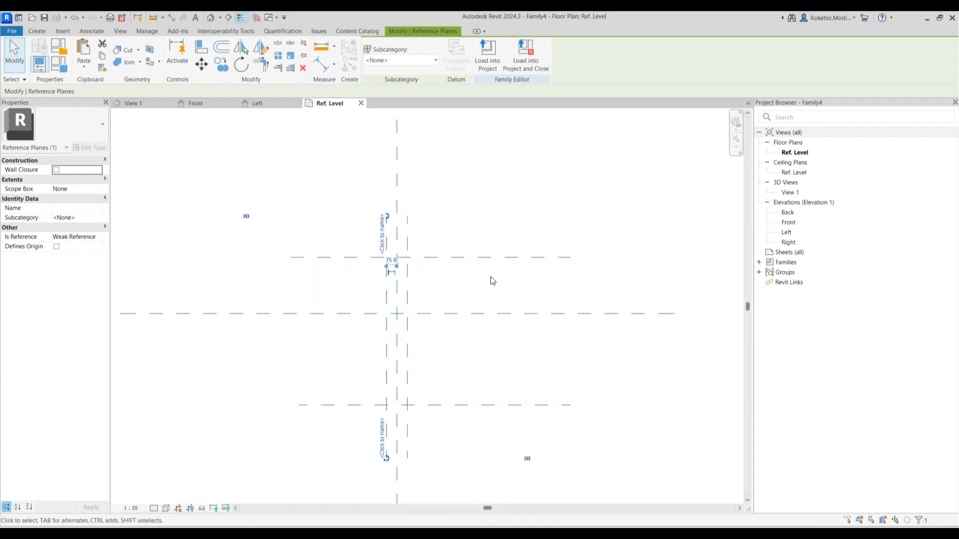
Set the upper and lower horizontal planes 75 from centre, then open the Front elevation
click(457, 258)
click(343, 285)
text(7)
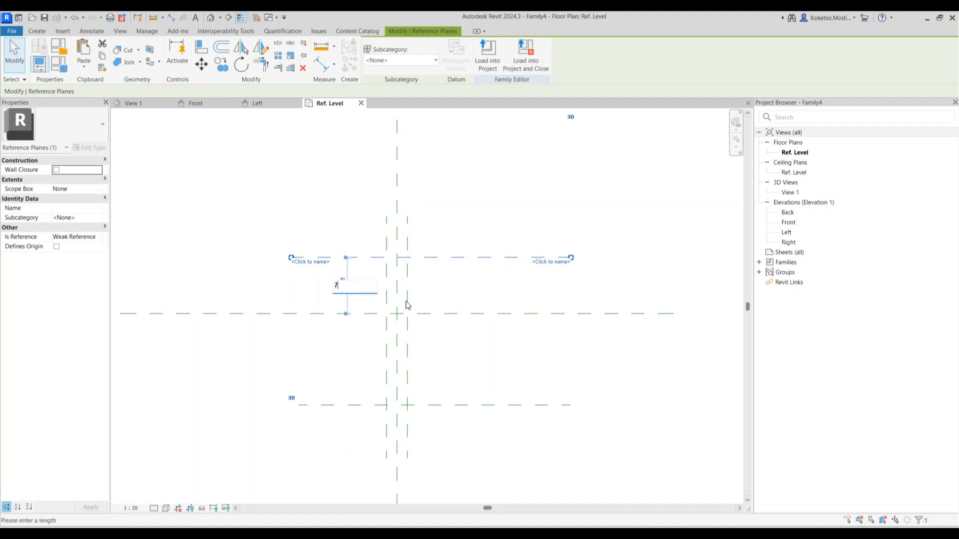
text(5)
key(Return)
click(469, 405)
text(7)
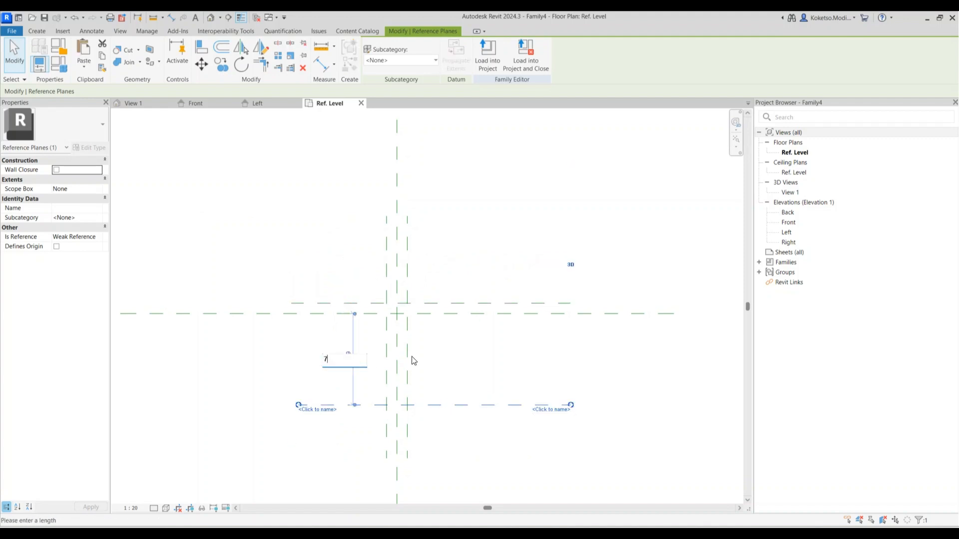
text(5)
key(Return)
key(Escape)
scroll(400, 311, up, 3)
double_click(789, 224)
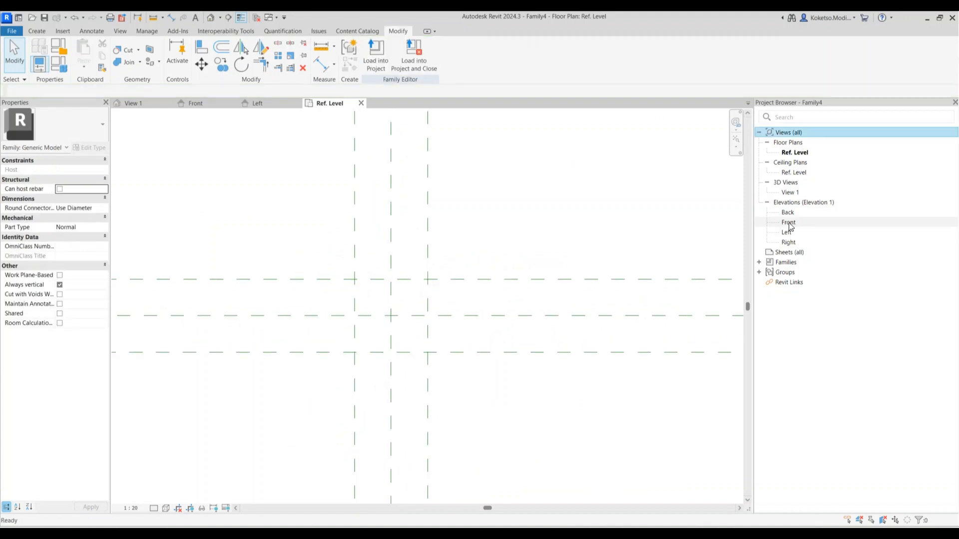
Draw a horizontal reference plane 60 above the reference level
click(38, 32)
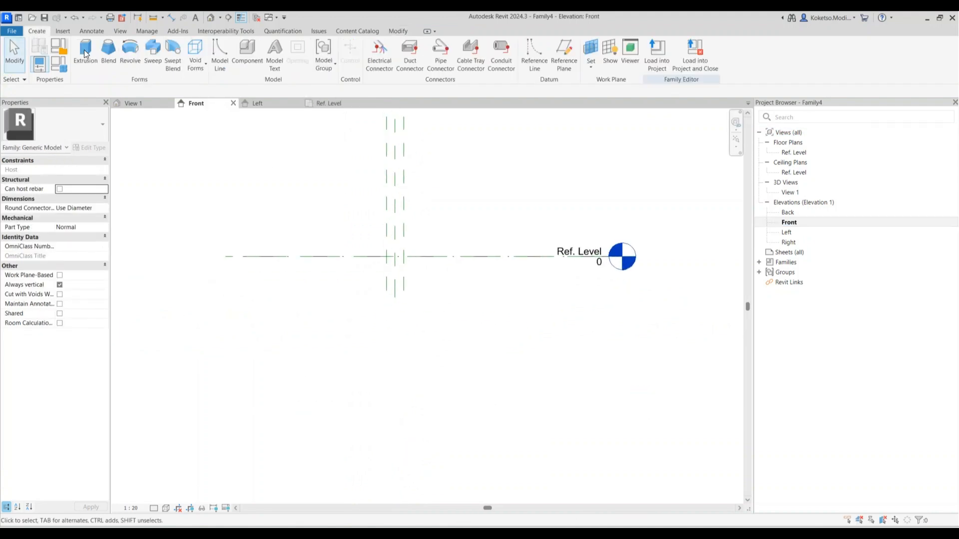
click(564, 52)
scroll(359, 210, up, 2)
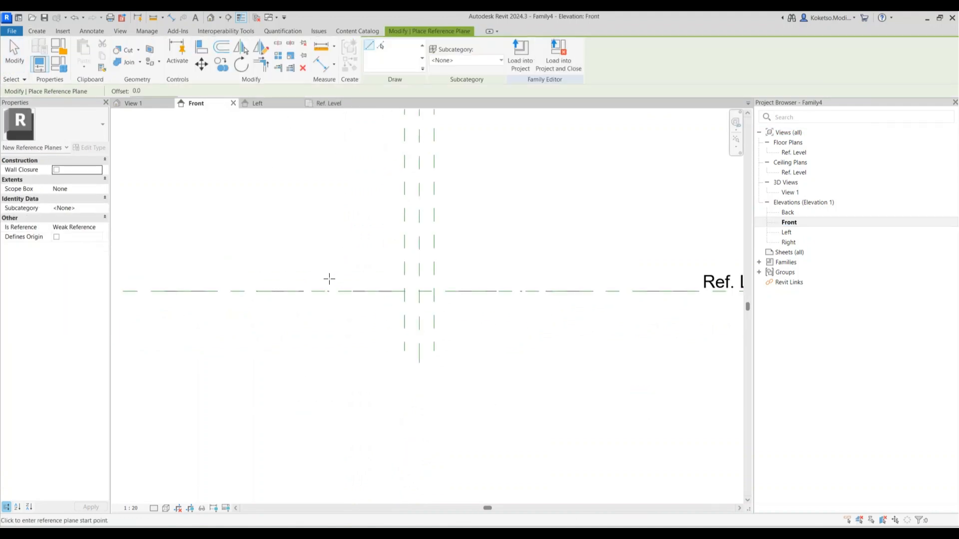
click(524, 279)
scroll(385, 267, up, 2)
key(Escape)
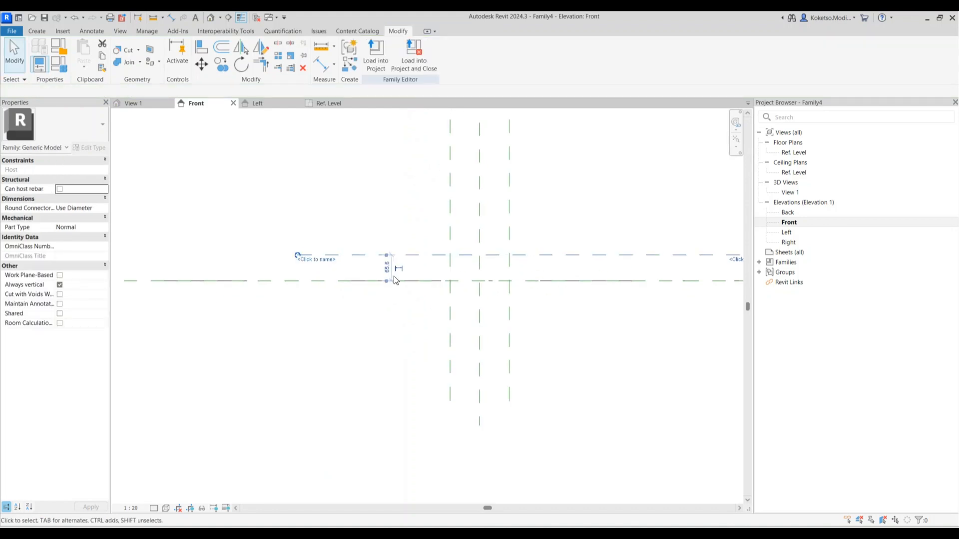
click(385, 268)
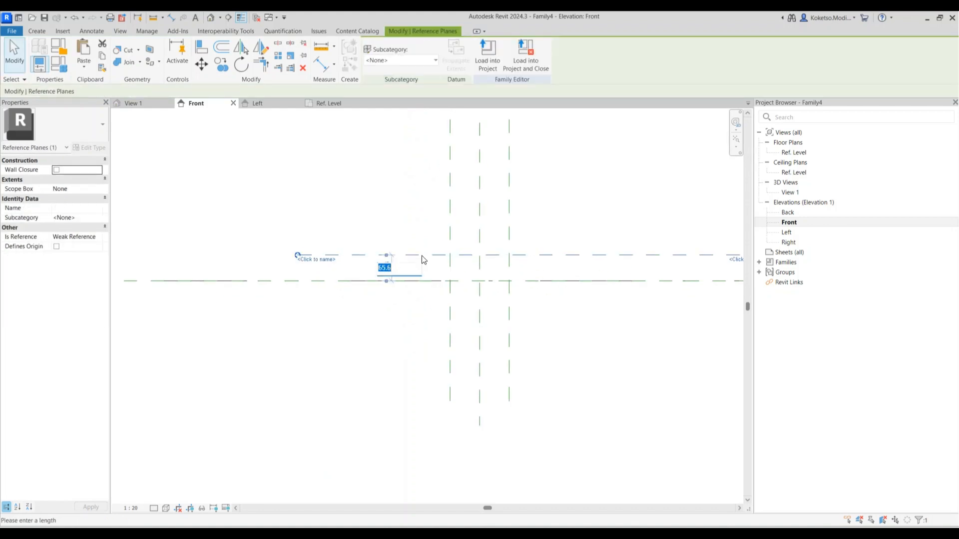
key(Return)
scroll(397, 278, up, 2)
Copy that plane upward three times at 20 spacing and return to the Ref. Level plan
click(222, 65)
click(435, 236)
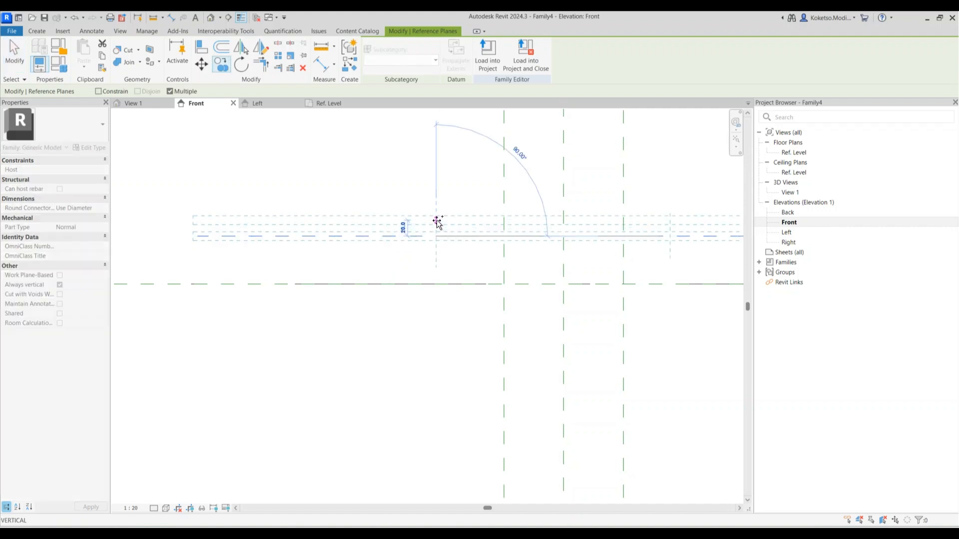
click(437, 220)
click(438, 205)
click(437, 172)
scroll(436, 188, down, 3)
key(Escape)
key(Escape)
scroll(526, 184, up, 3)
click(326, 103)
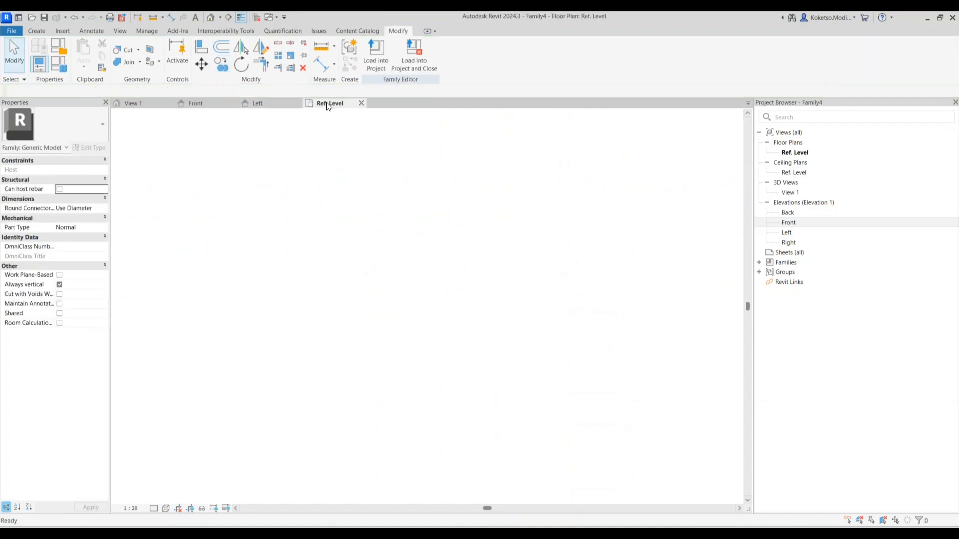
click(30, 31)
Sketch a 150 × 150 rectangle on the plane intersections as a solid extrusion
click(83, 53)
click(402, 45)
click(347, 273)
click(458, 384)
scroll(378, 339, up, 1)
key(Escape)
key(Escape)
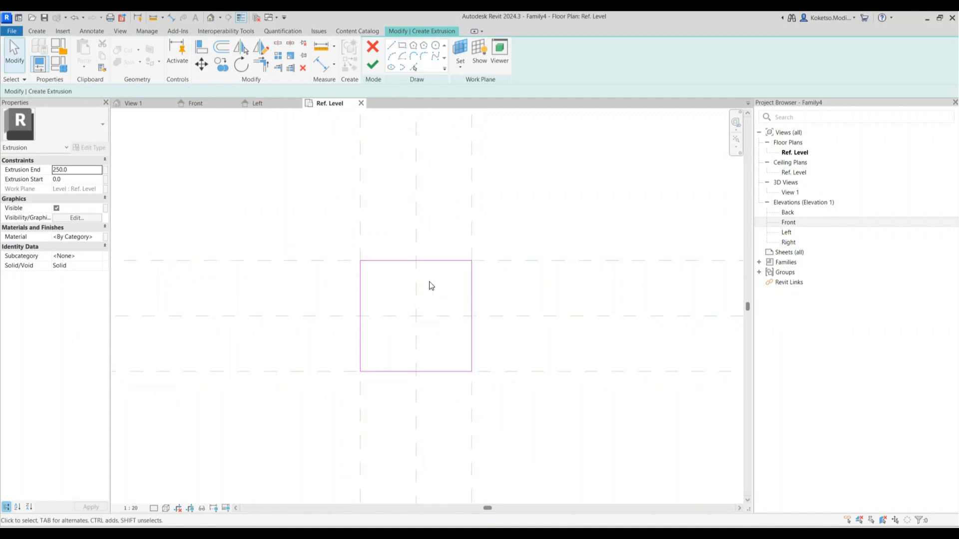
click(373, 65)
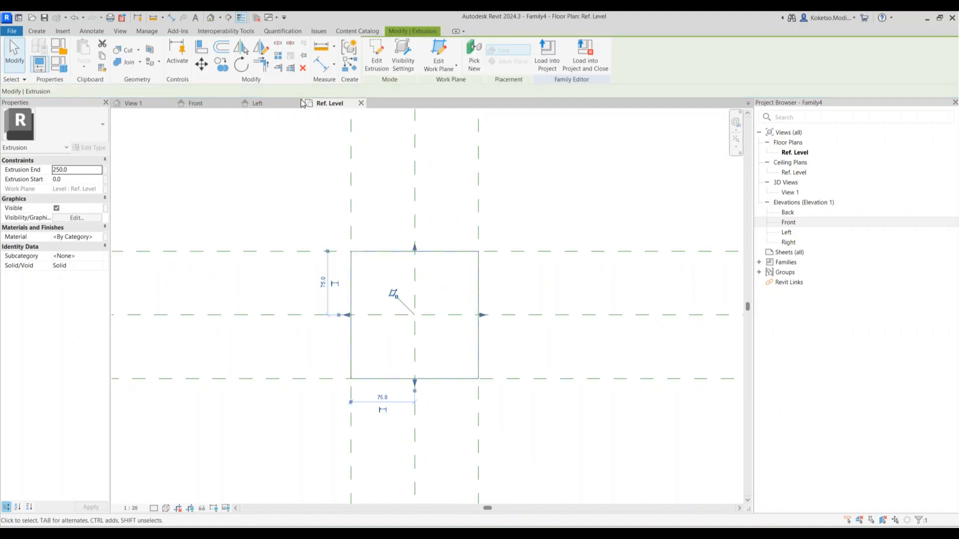
In the Front elevation, pull the extrusion's top down to the 60 plane
click(210, 103)
scroll(456, 210, down, 3)
drag(446, 191, 447, 270)
scroll(456, 274, up, 5)
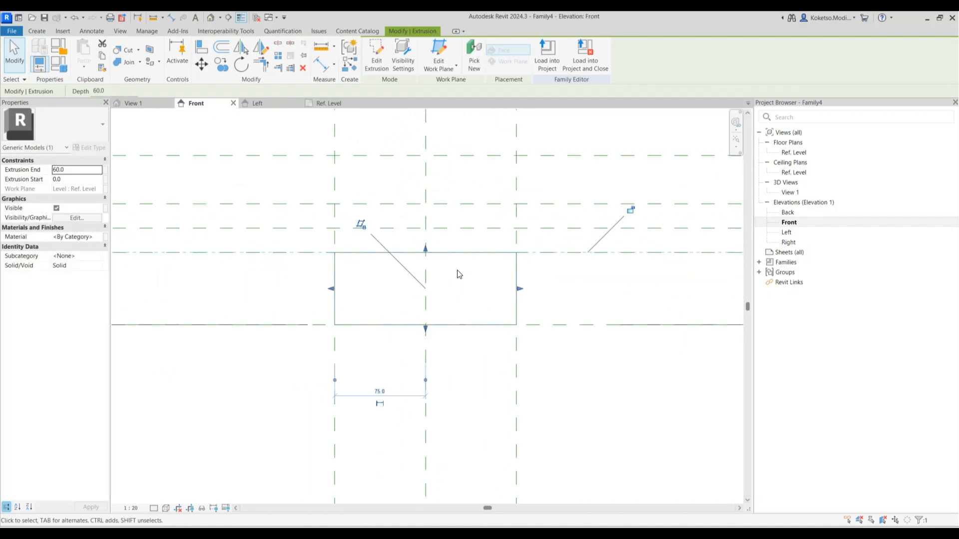
click(499, 285)
scroll(494, 287, down, 2)
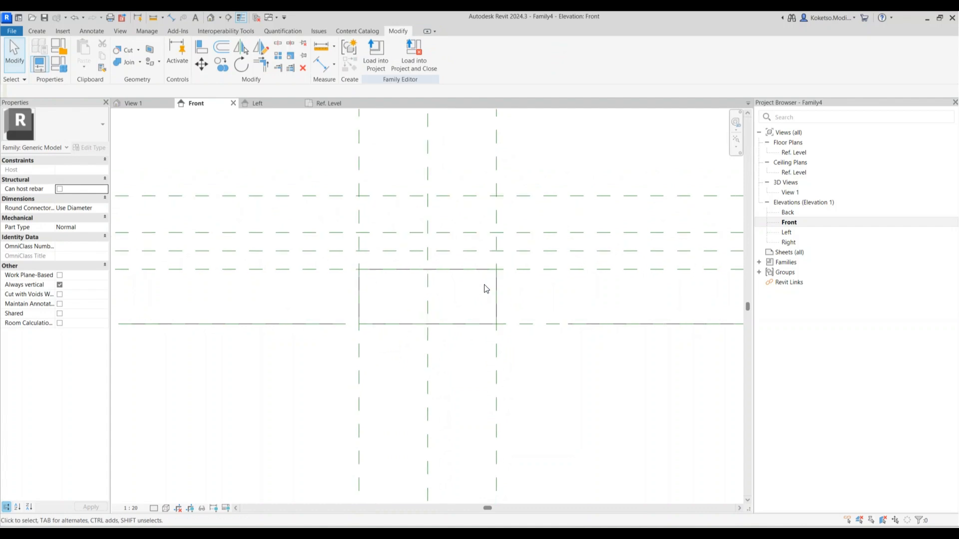
click(329, 104)
Sketch a radius-70 circle at the centre intersection as a solid extrusion
click(36, 32)
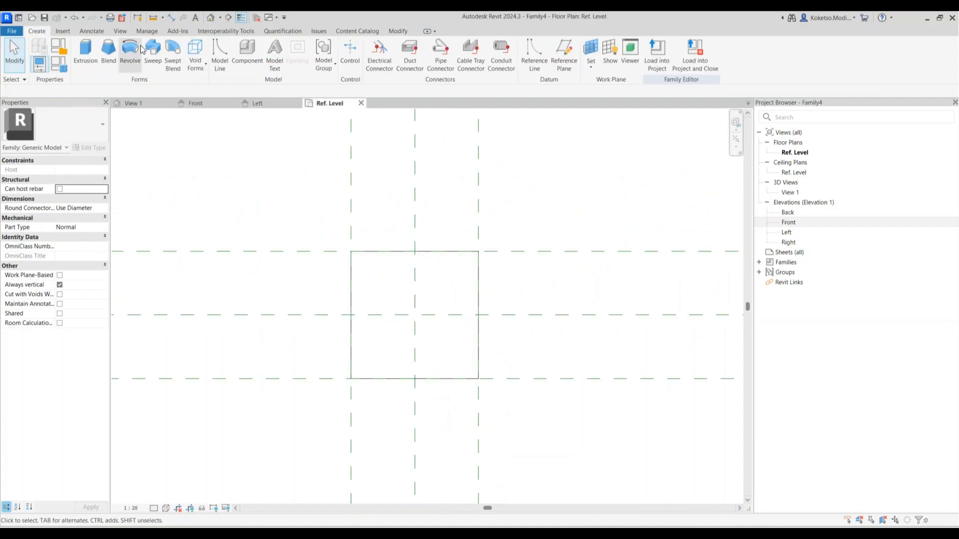
click(85, 50)
click(436, 45)
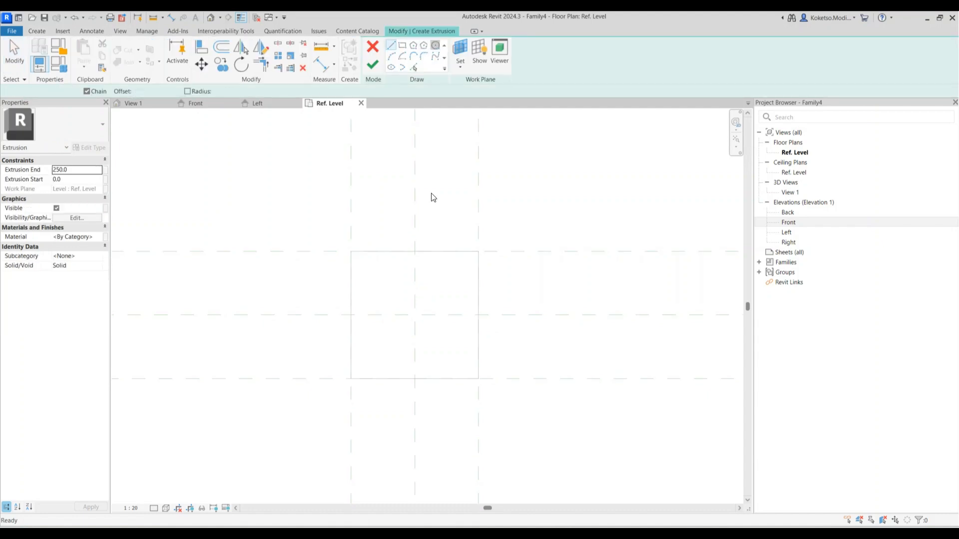
click(414, 315)
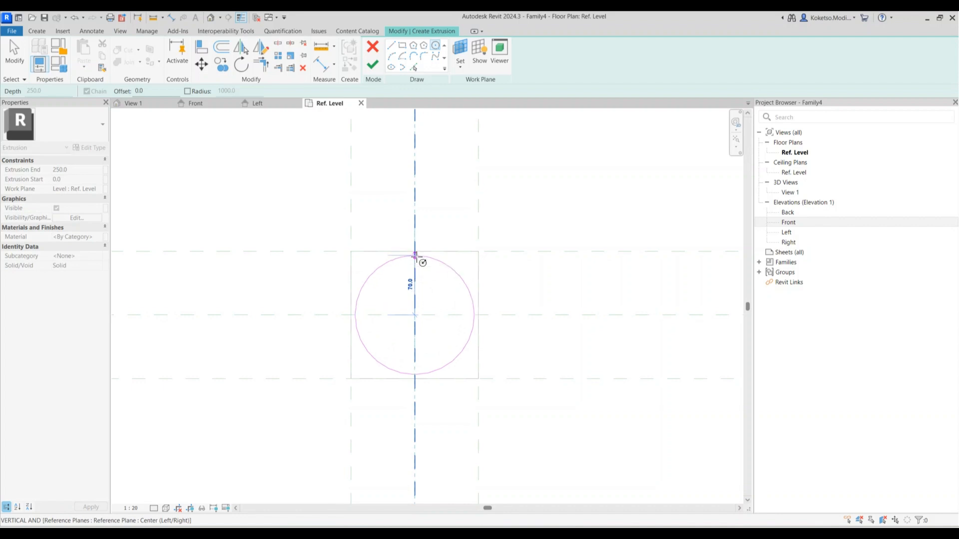
click(415, 256)
key(Escape)
key(Escape)
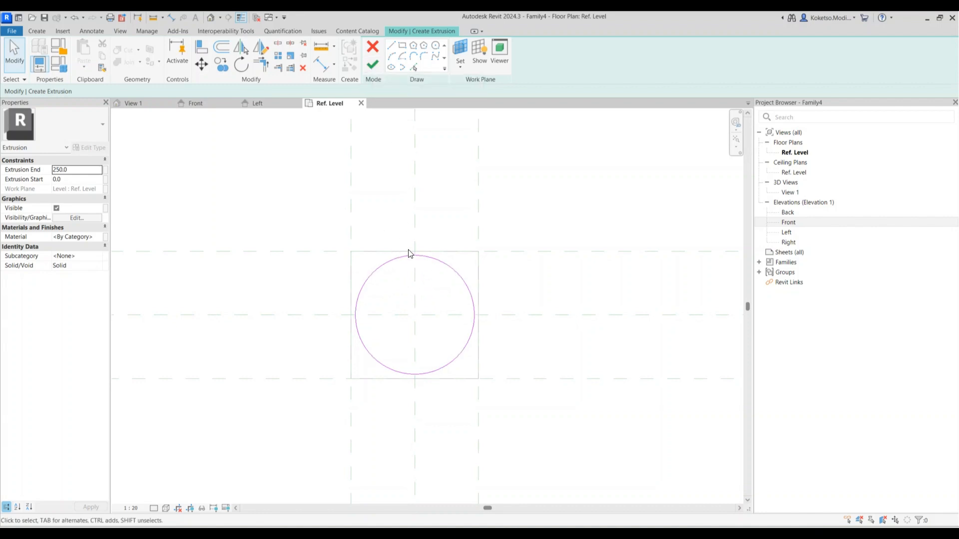
scroll(402, 280, down, 1)
scroll(394, 295, up, 1)
click(373, 68)
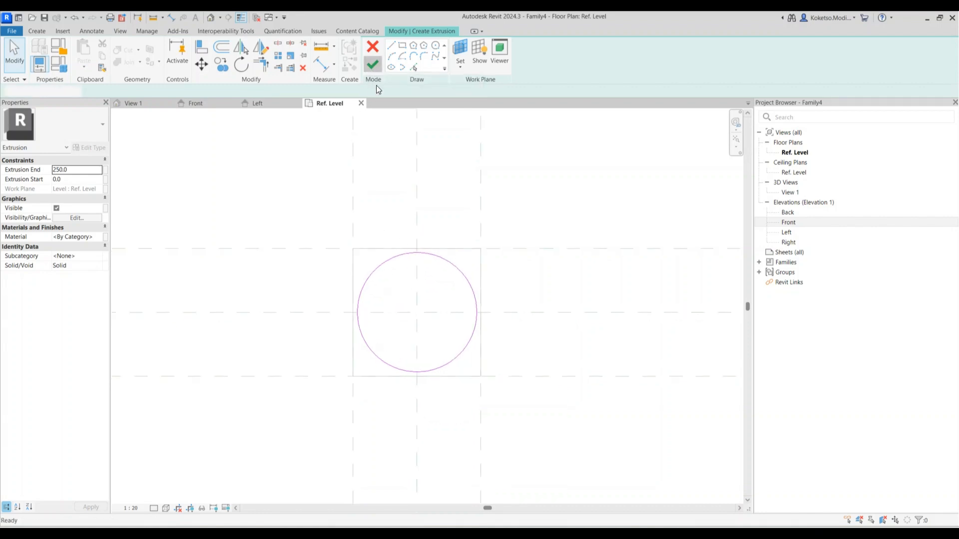
In the Front elevation, set the cylinder to run from 60 to 80
click(234, 103)
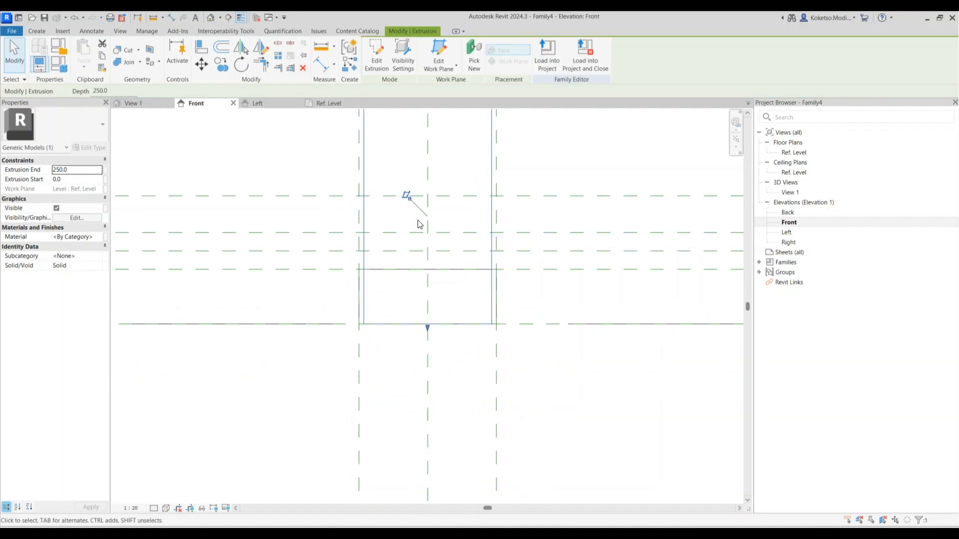
drag(421, 325, 428, 270)
scroll(427, 272, down, 2)
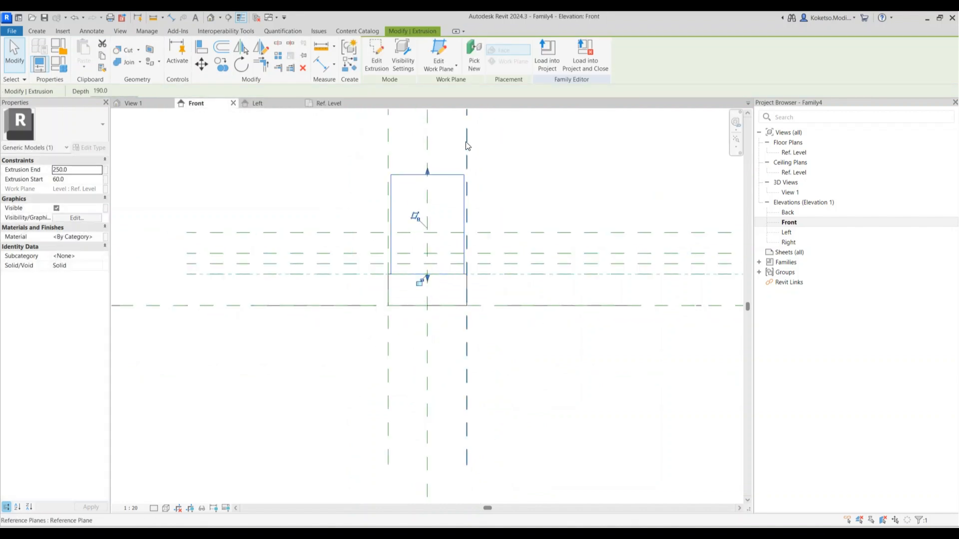
drag(421, 174, 428, 264)
click(442, 295)
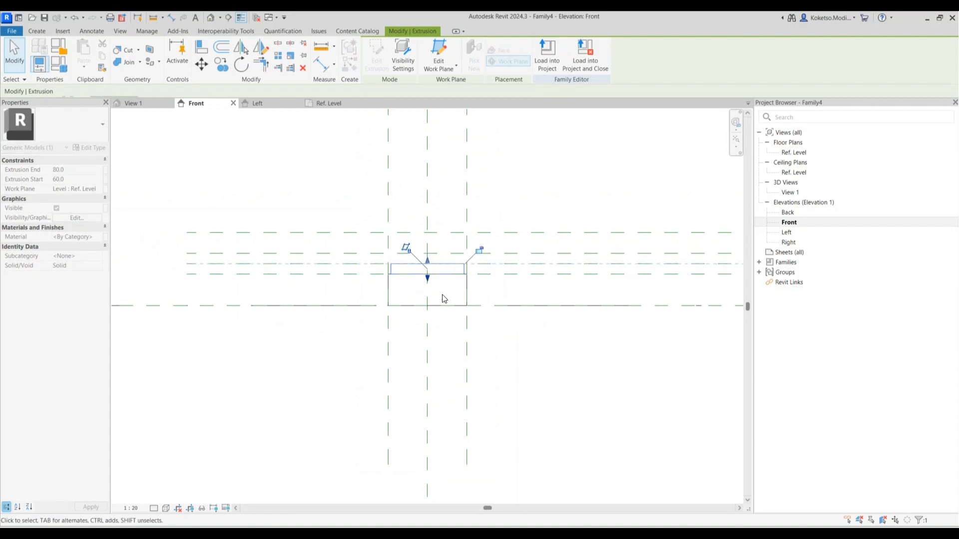
scroll(445, 284, up, 2)
click(287, 121)
click(327, 103)
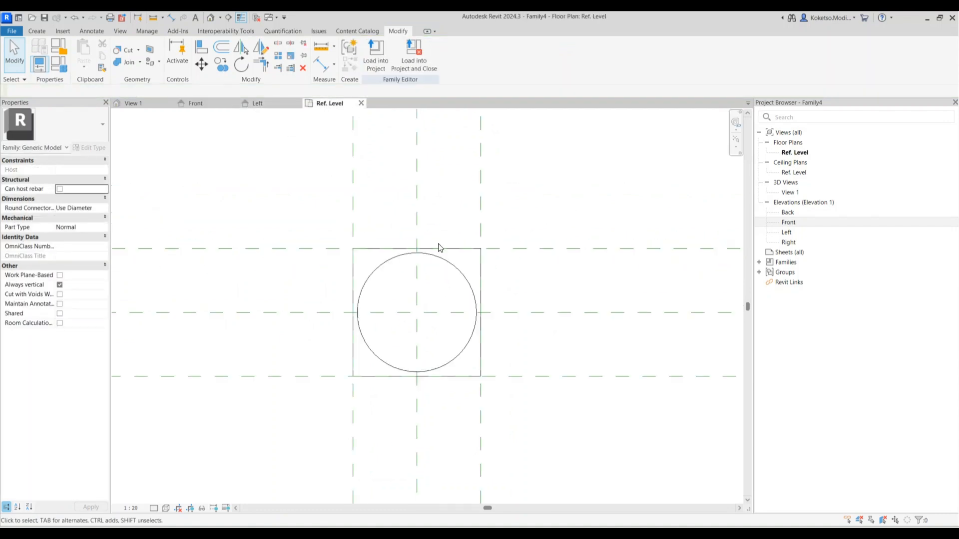
Sketch a radius-60 circle at the centre intersection as a solid extrusion
click(37, 31)
click(85, 52)
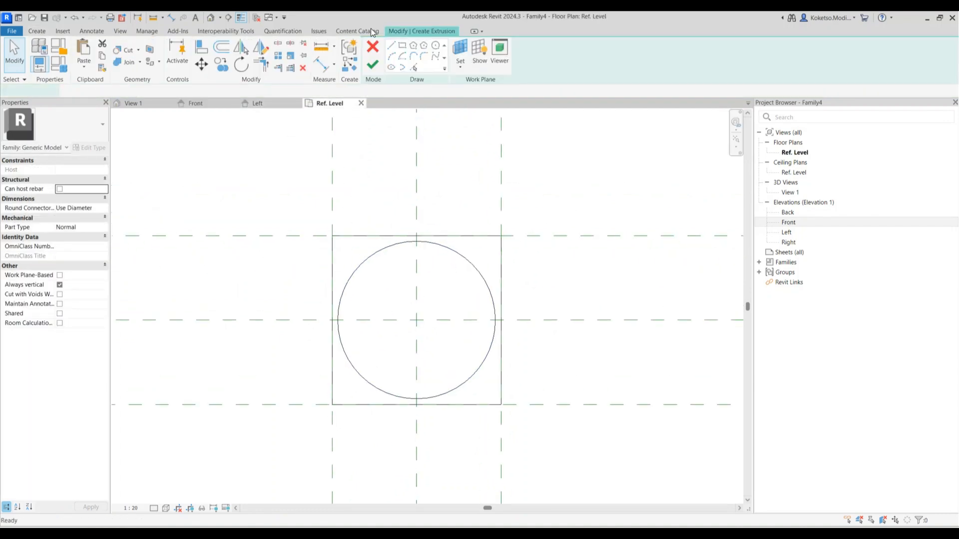
click(416, 319)
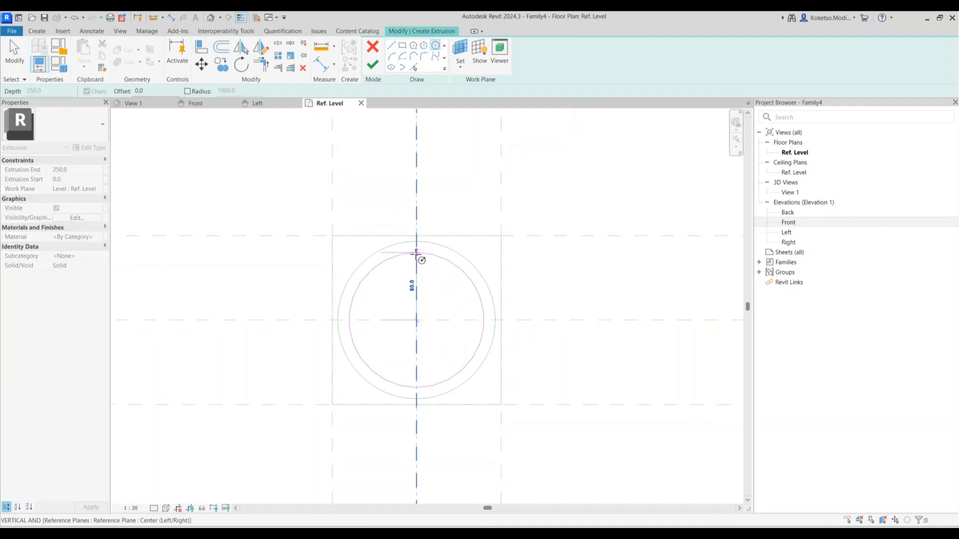
click(417, 253)
key(Escape)
key(Escape)
click(372, 65)
In the Front elevation, set the cylinder to span heights 80 to 100
click(196, 102)
drag(420, 280, 426, 229)
scroll(425, 229, up, 5)
scroll(437, 247, down, 1)
drag(421, 128, 435, 270)
key(Escape)
middle_drag(452, 284, 456, 310)
scroll(427, 303, up, 1)
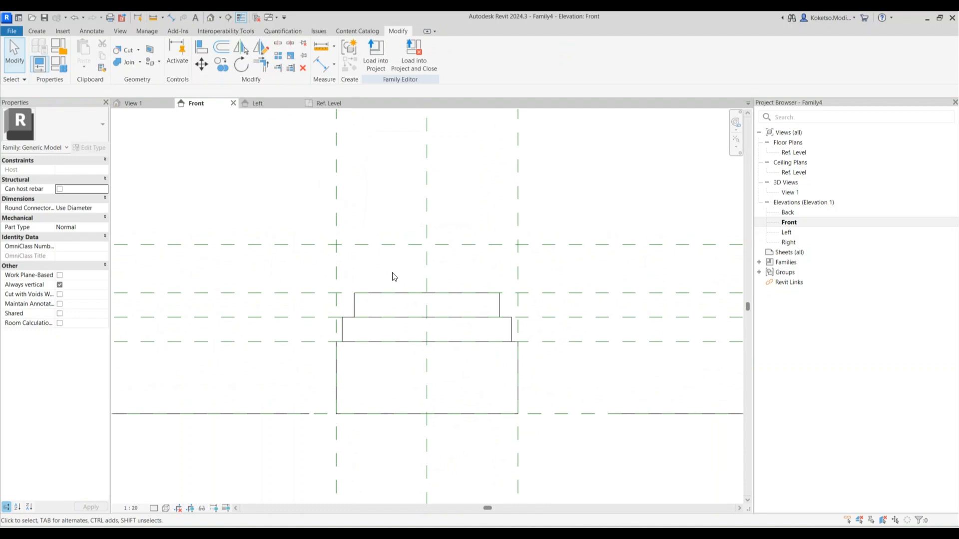
Sketch a 40-high vertical swept blend path up from the top cylinder and open profile 1 in Ref. Level
click(41, 31)
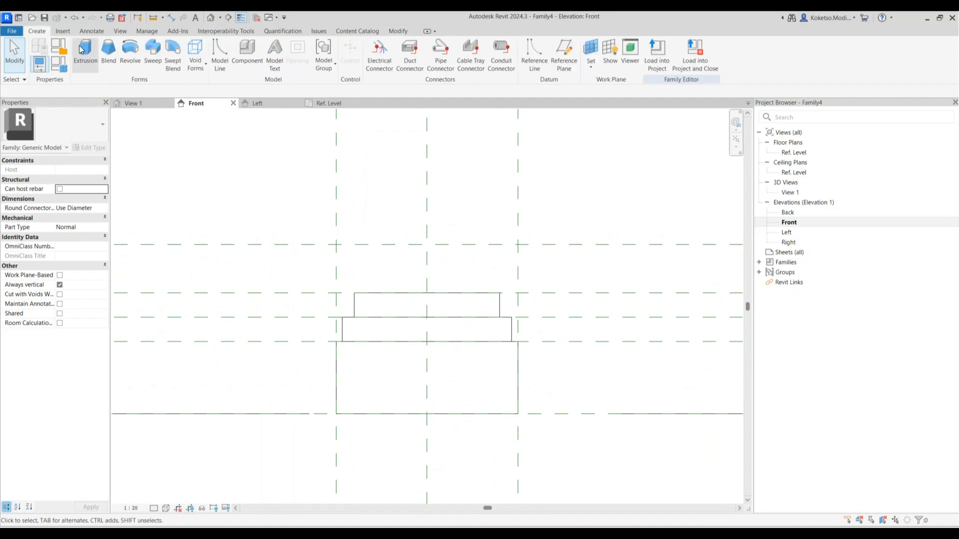
click(165, 65)
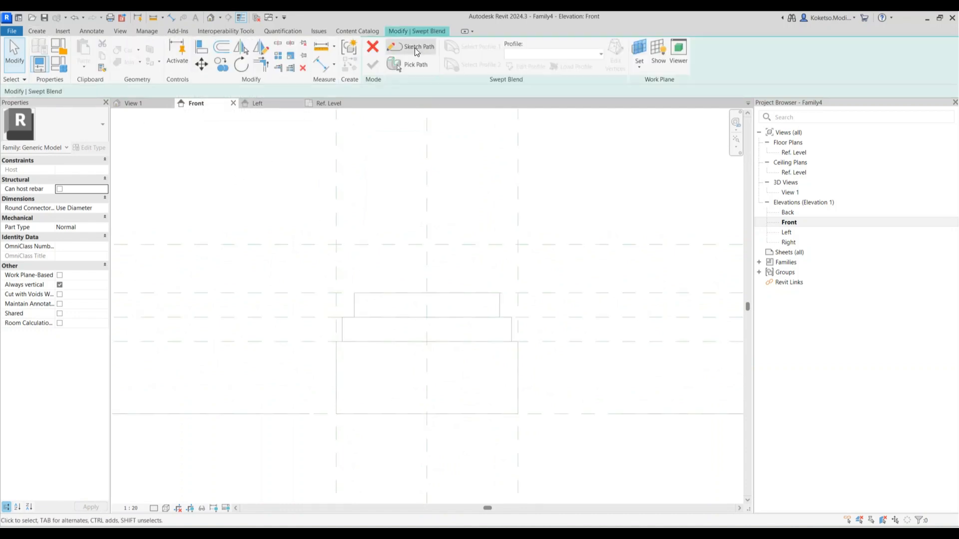
click(416, 48)
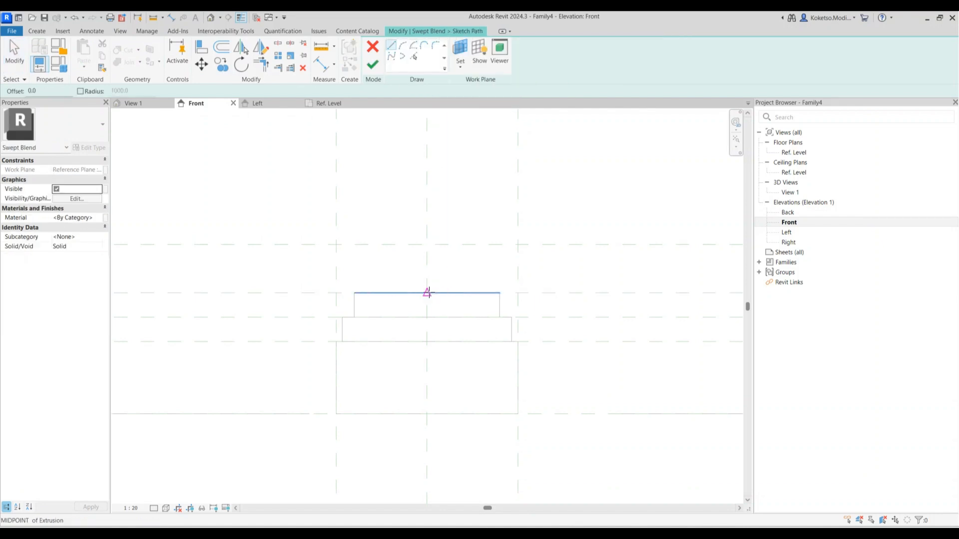
click(426, 244)
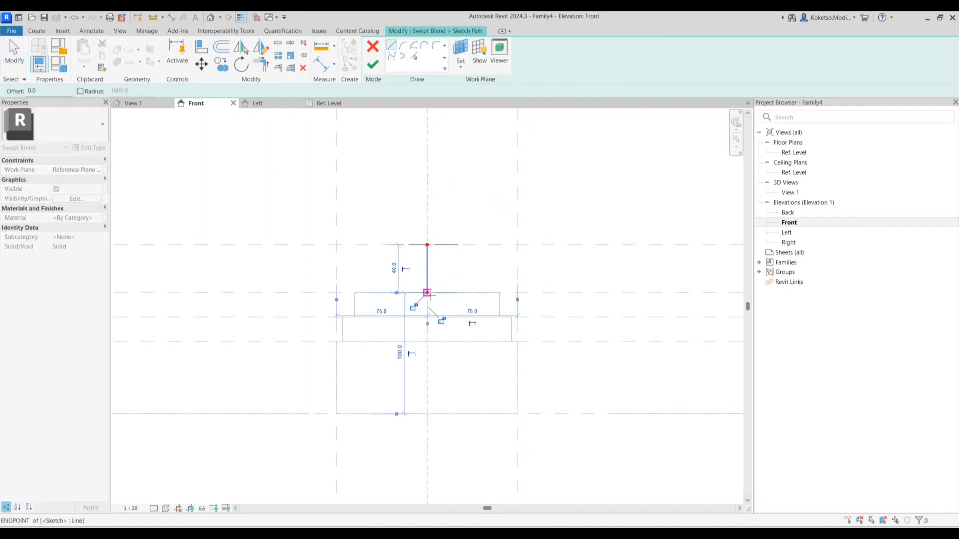
key(Escape)
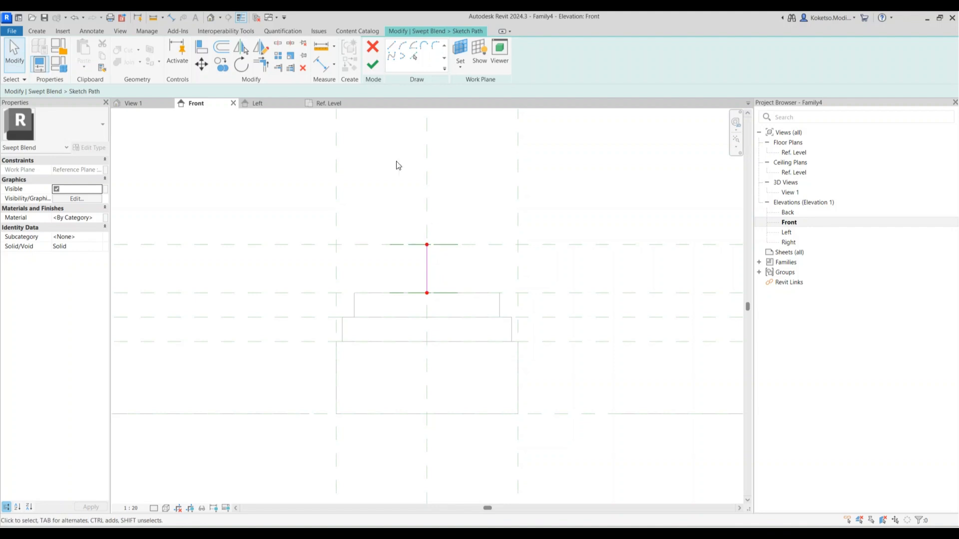
click(374, 66)
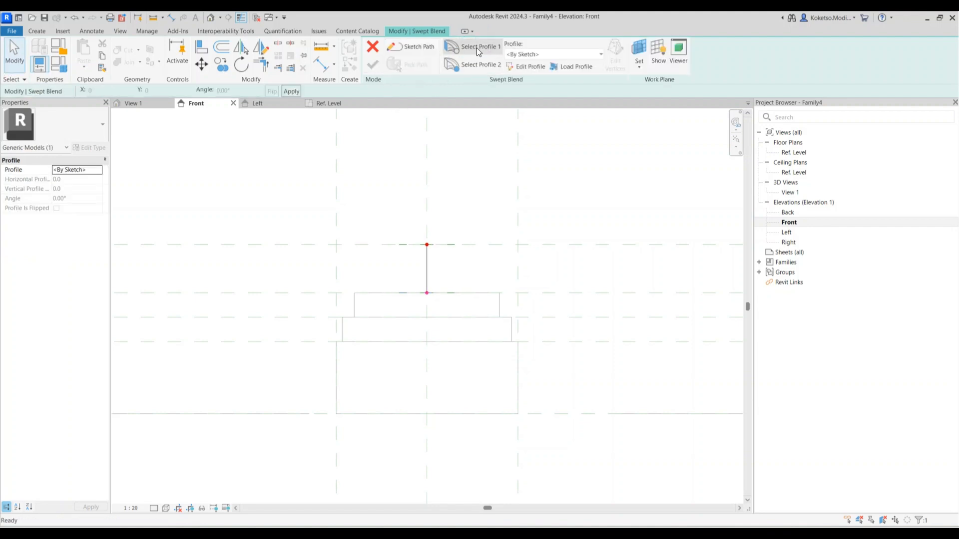
click(510, 69)
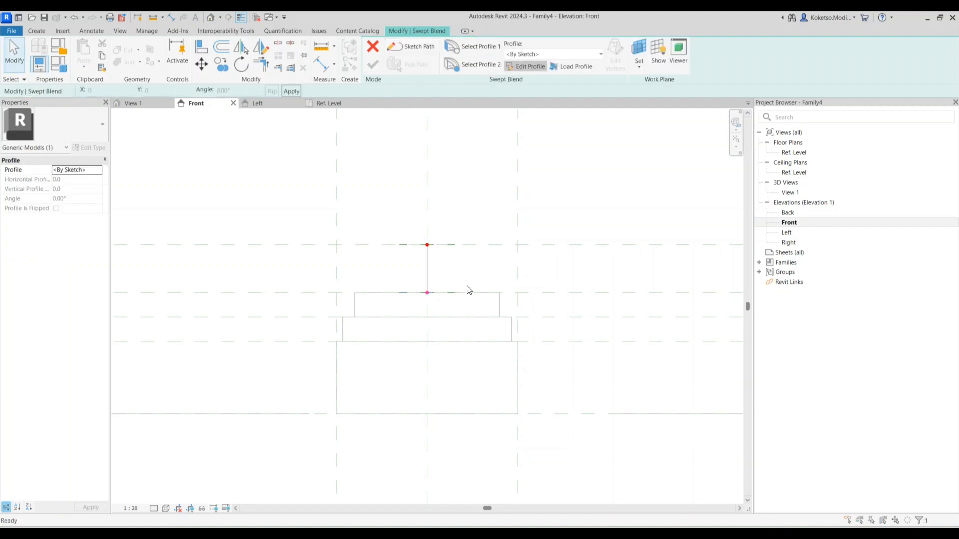
click(480, 370)
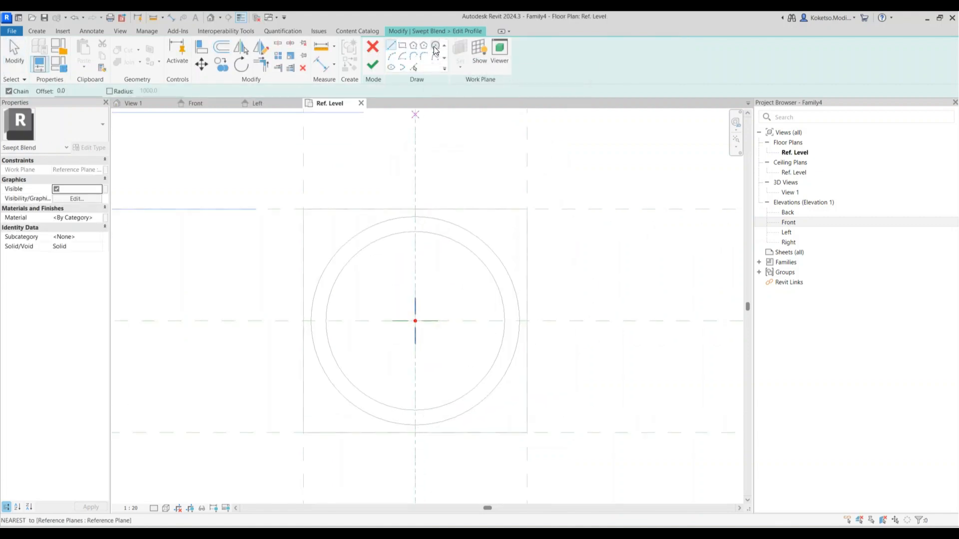
Draw profile 1 as a rectangle on the planes and scale it down to the circle's size
click(402, 45)
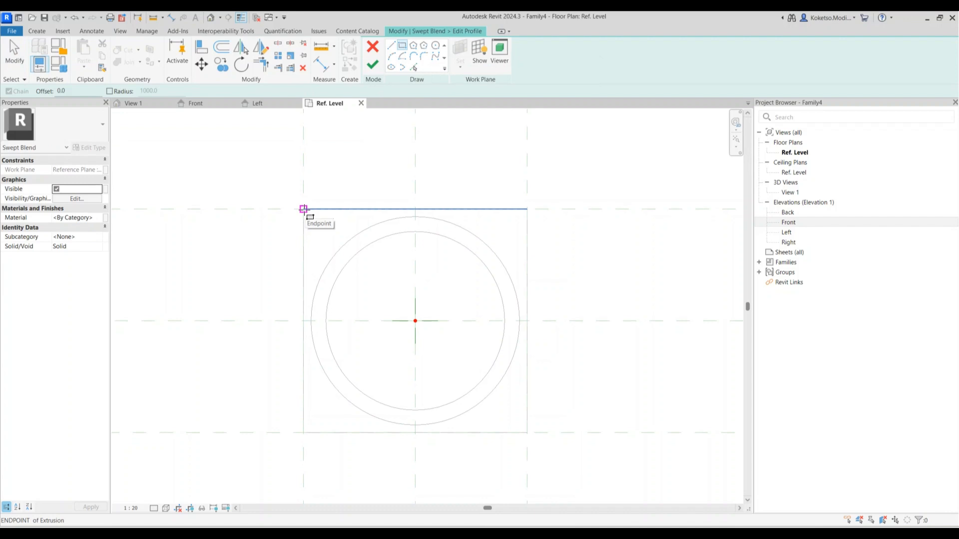
click(303, 208)
click(527, 432)
click(527, 433)
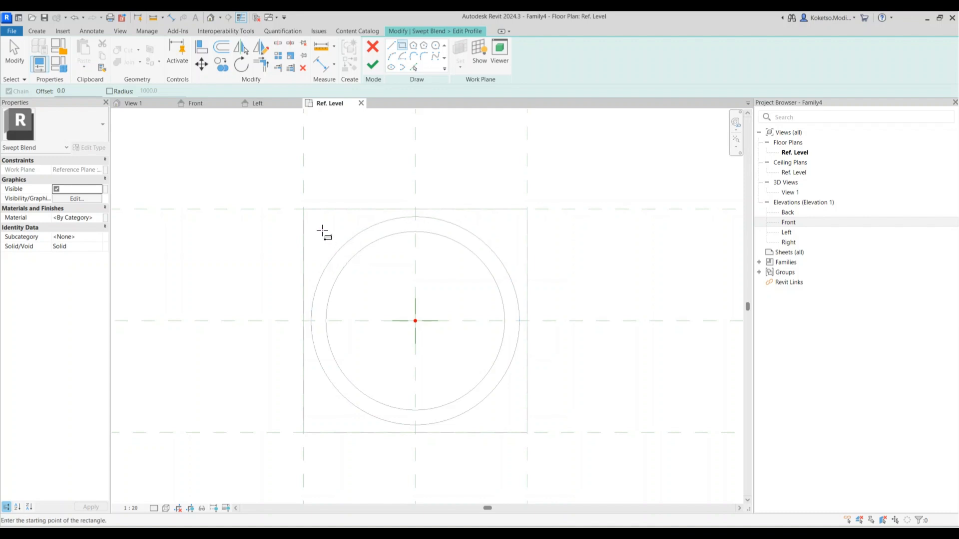
click(303, 209)
click(527, 433)
key(Escape)
click(291, 56)
click(415, 321)
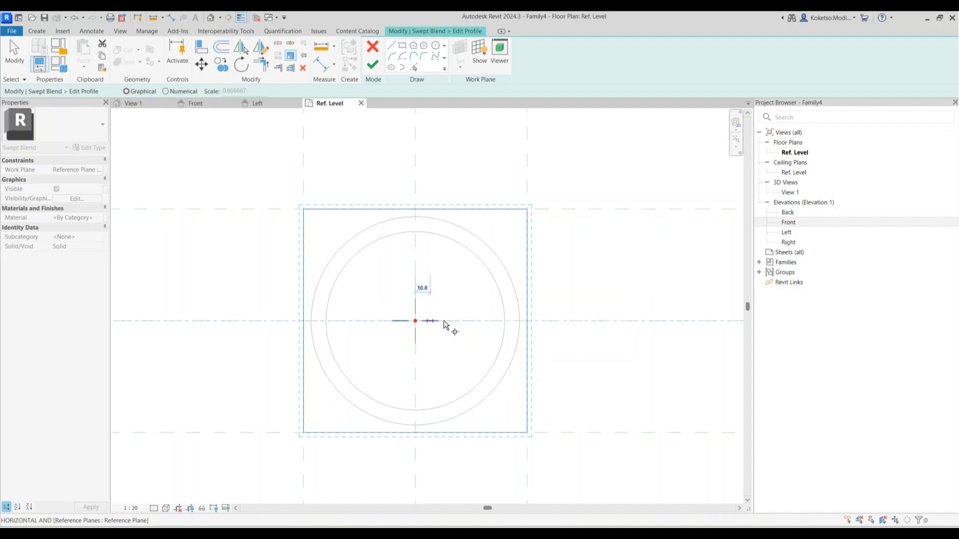
click(527, 321)
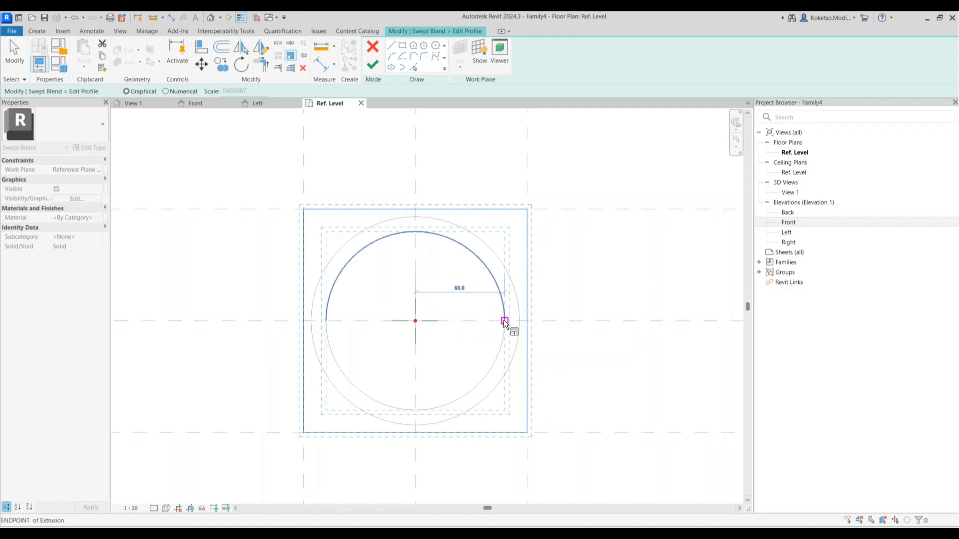
click(505, 321)
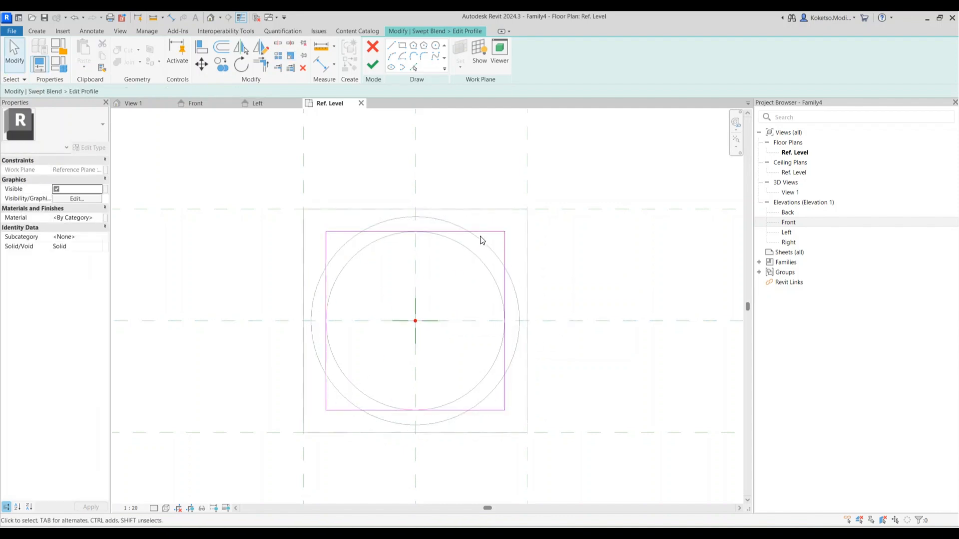
click(372, 68)
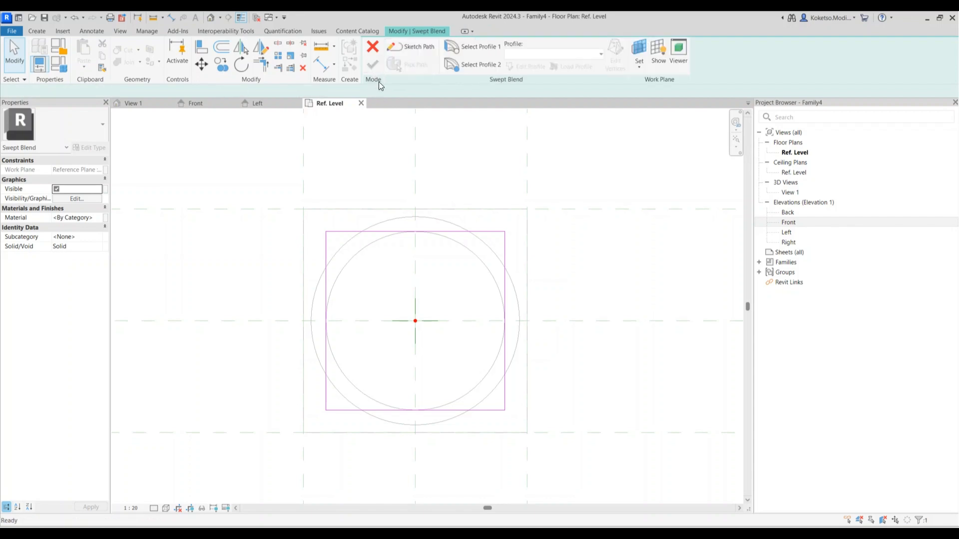
Draw profile 2 as a 150 × 150 square and finish the swept blend
click(526, 67)
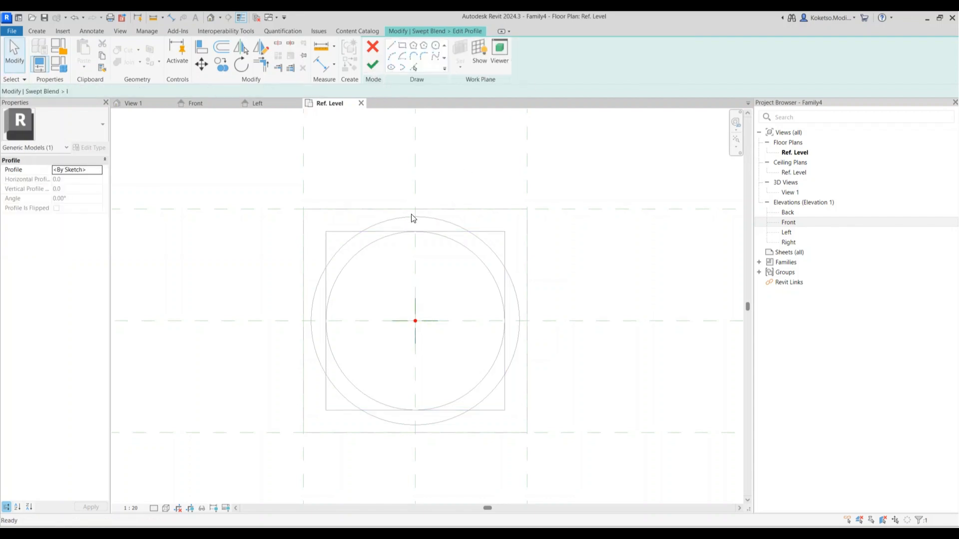
click(402, 45)
click(303, 209)
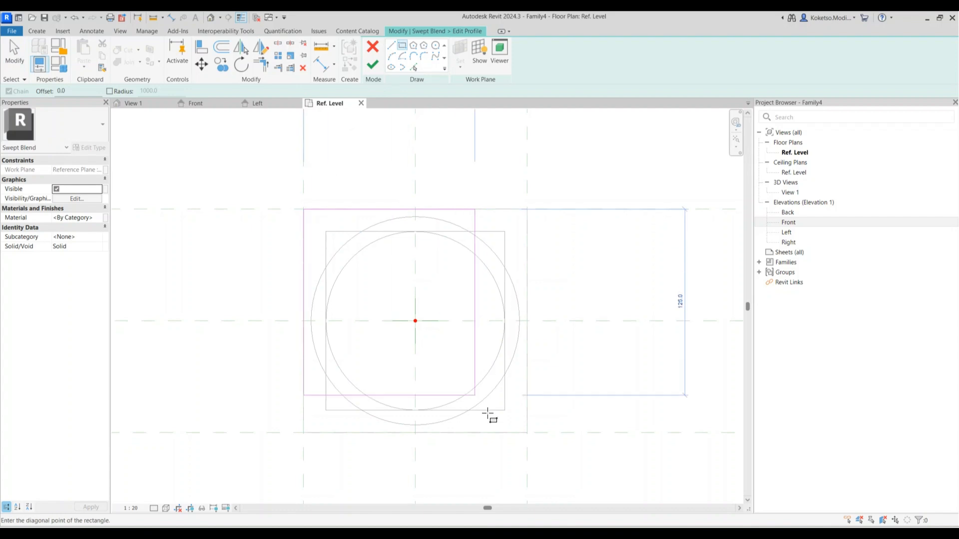
click(527, 433)
key(Escape)
key(Escape)
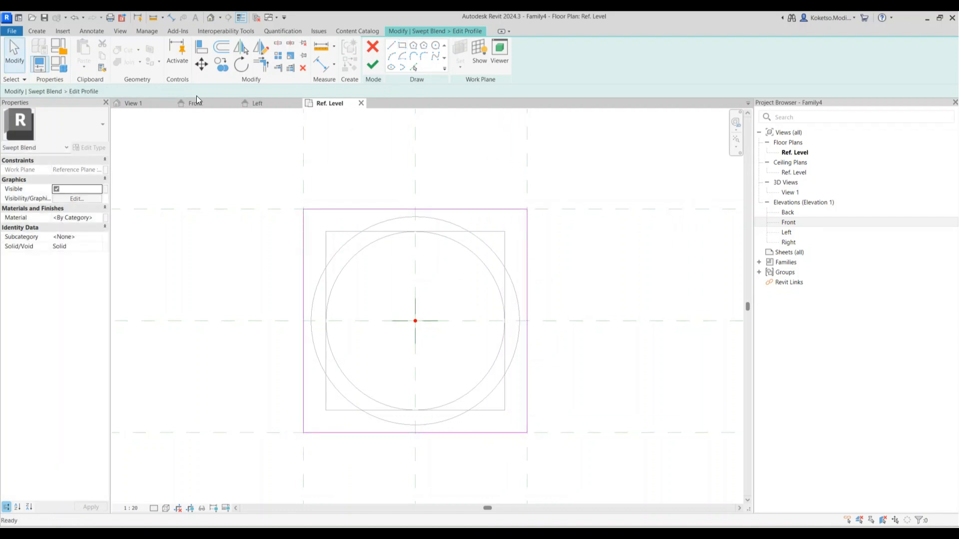
click(145, 103)
shift+middle_drag(410, 170, 545, 272)
scroll(383, 227, down, 3)
click(373, 61)
Finish the swept blend cap and show the model in Realistic visual style
click(372, 67)
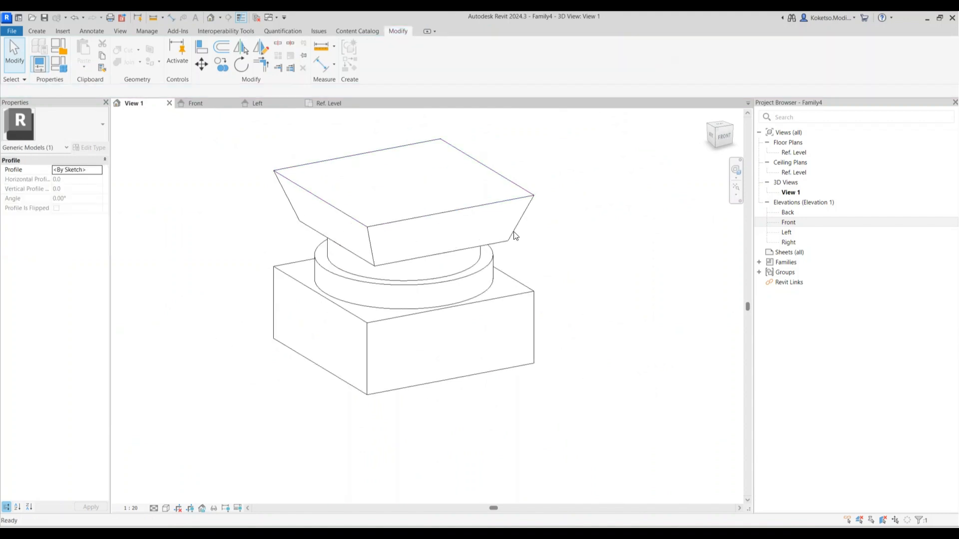
click(589, 353)
mouse_move(589, 353)
shift+middle_down()
mouse_move(568, 271)
mouse_move(499, 321)
mouse_move(584, 316)
mouse_move(580, 350)
shift+middle_up()
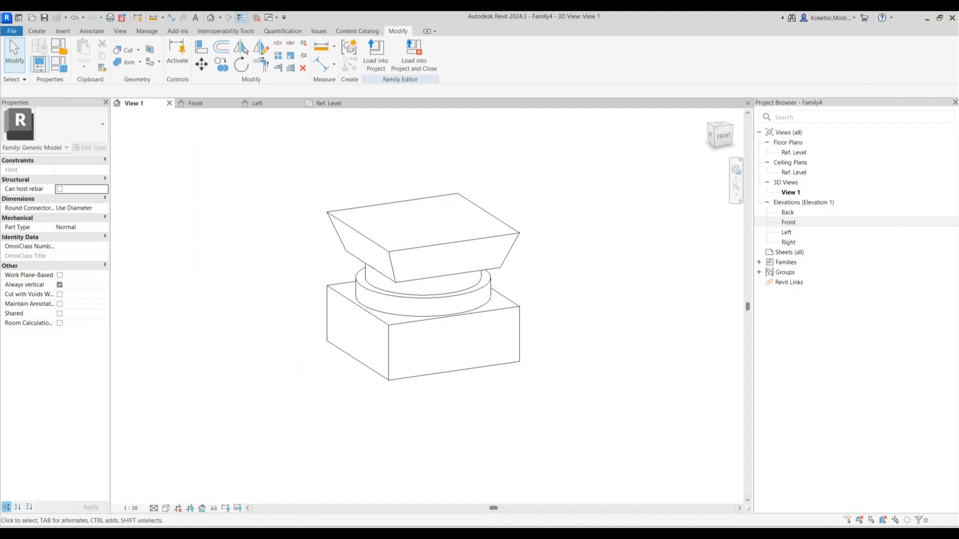
click(161, 499)
click(167, 508)
click(174, 497)
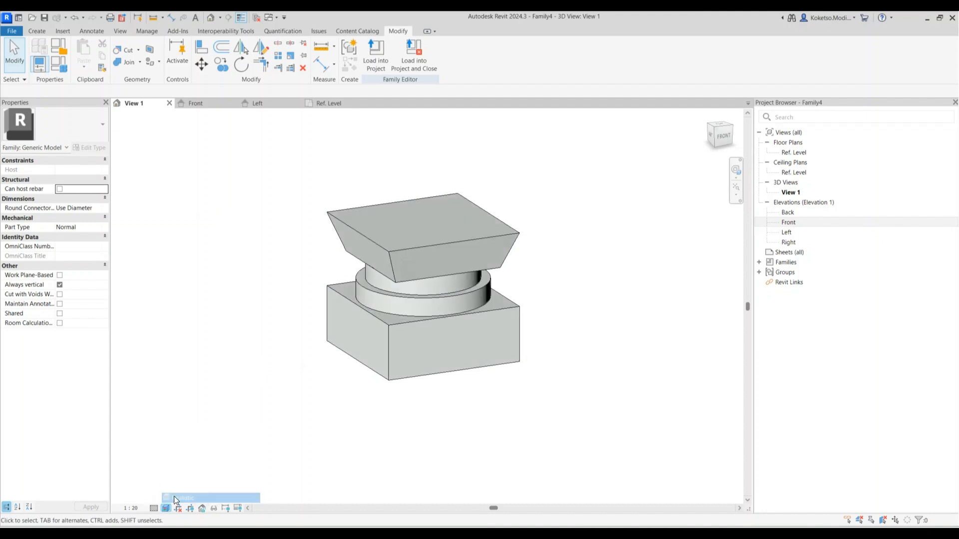
click(167, 507)
Assign the Concrete, Cast In Situ material to the base box extrusion
click(174, 498)
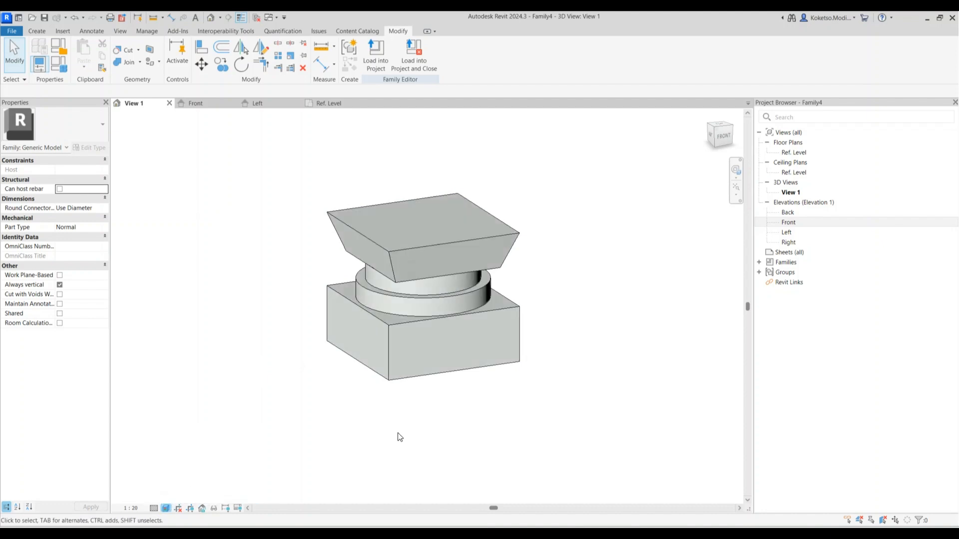
click(393, 361)
click(91, 236)
click(100, 236)
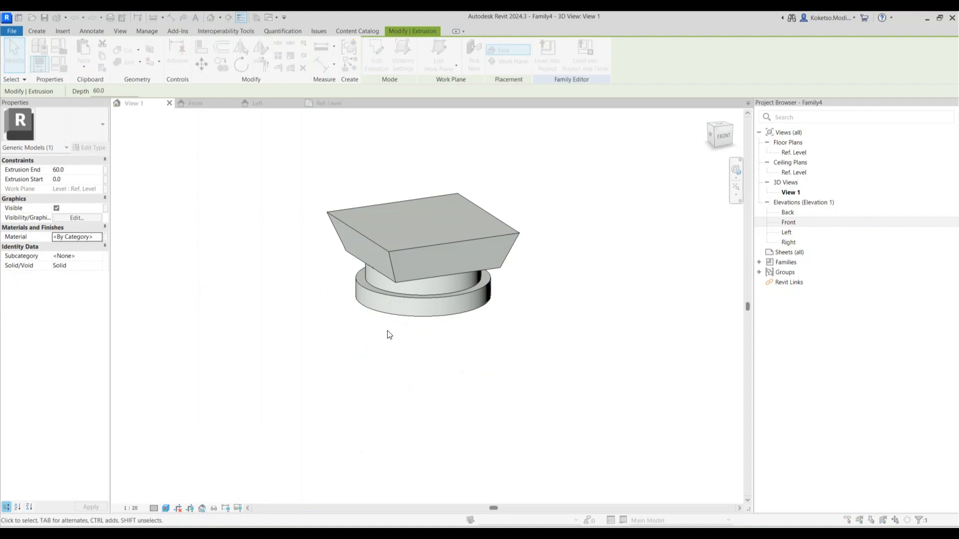
text(CONCRETE)
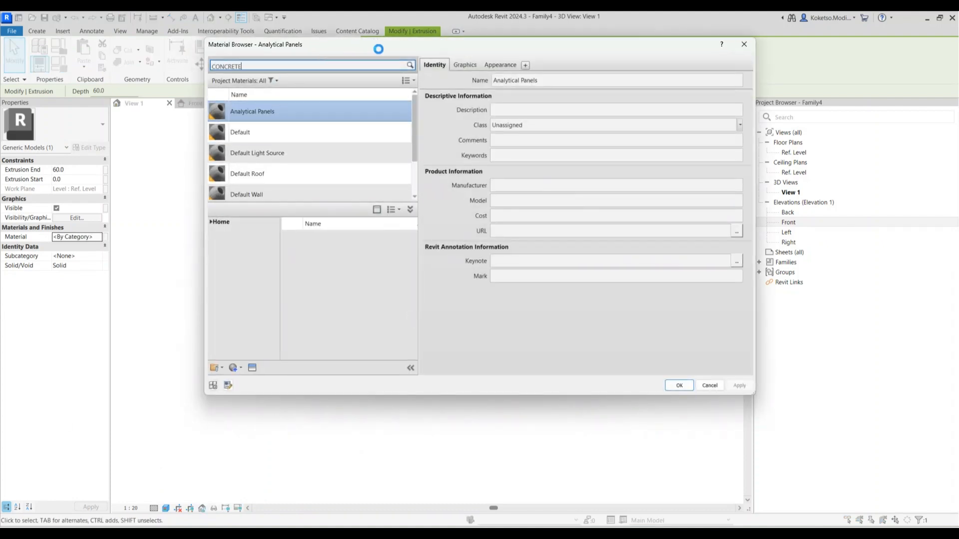
scroll(382, 295, down, 3)
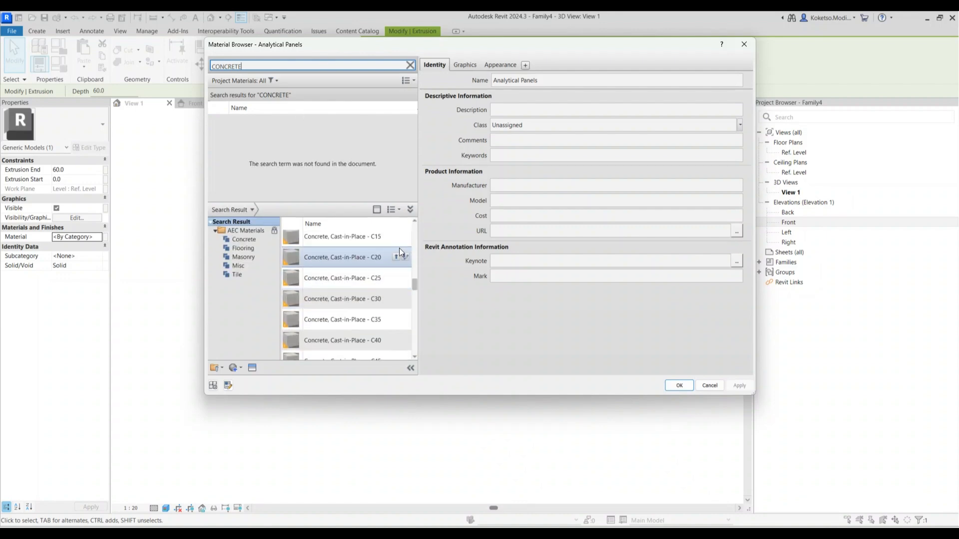
scroll(388, 289, up, 2)
click(405, 287)
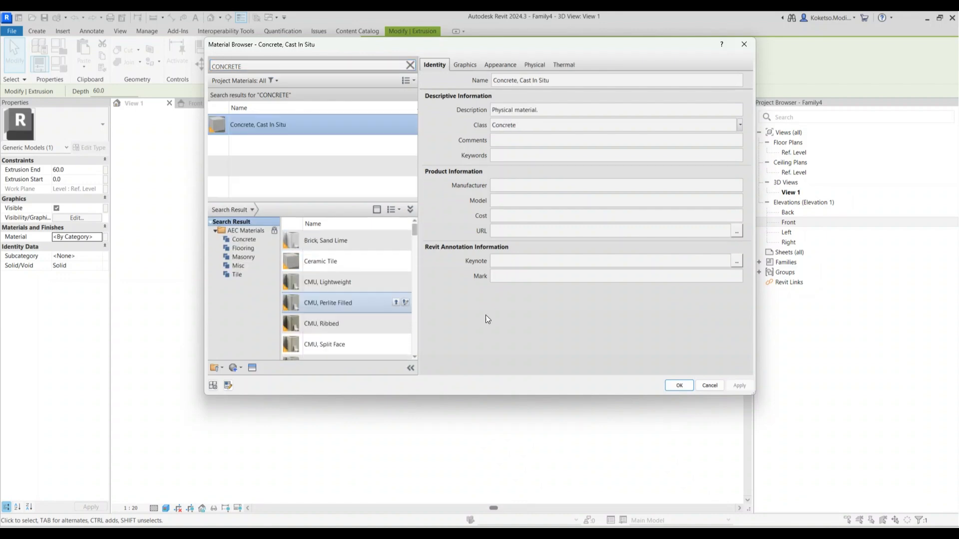
click(687, 385)
click(445, 413)
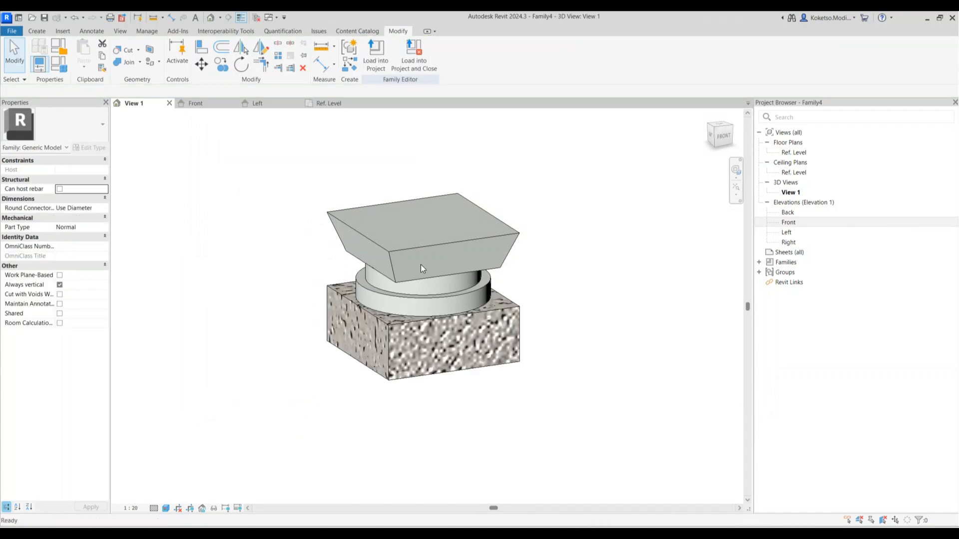
Apply the same concrete material to the swept blend cap
click(391, 253)
click(97, 217)
click(104, 217)
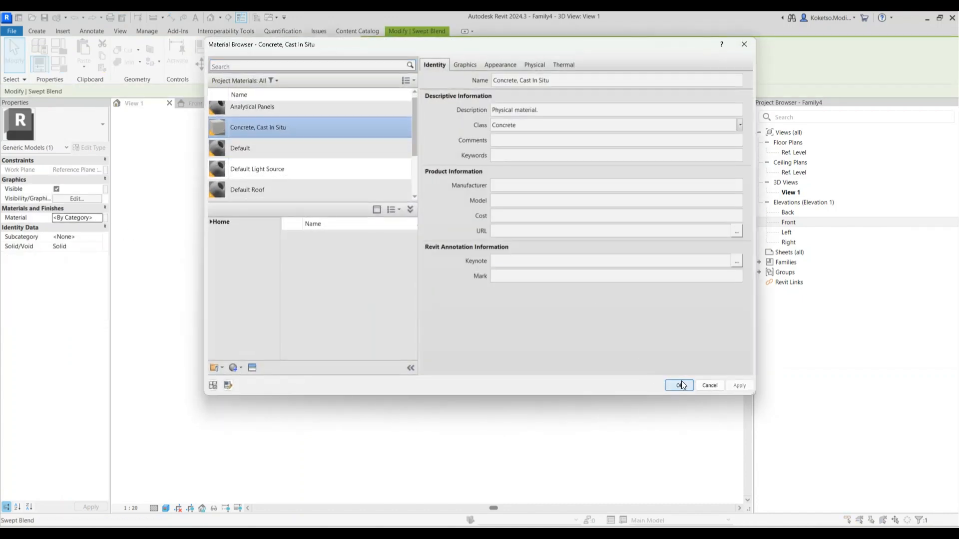
click(682, 385)
key(Escape)
Give both cylinder extrusions the Iron, Cast material and orbit to inspect it
click(416, 299)
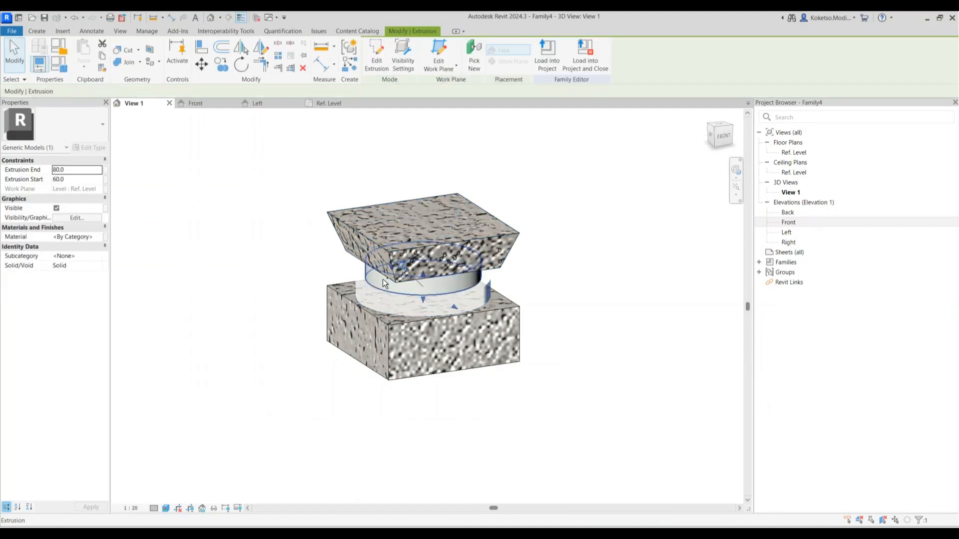
ctrl+click(453, 288)
click(99, 236)
click(99, 236)
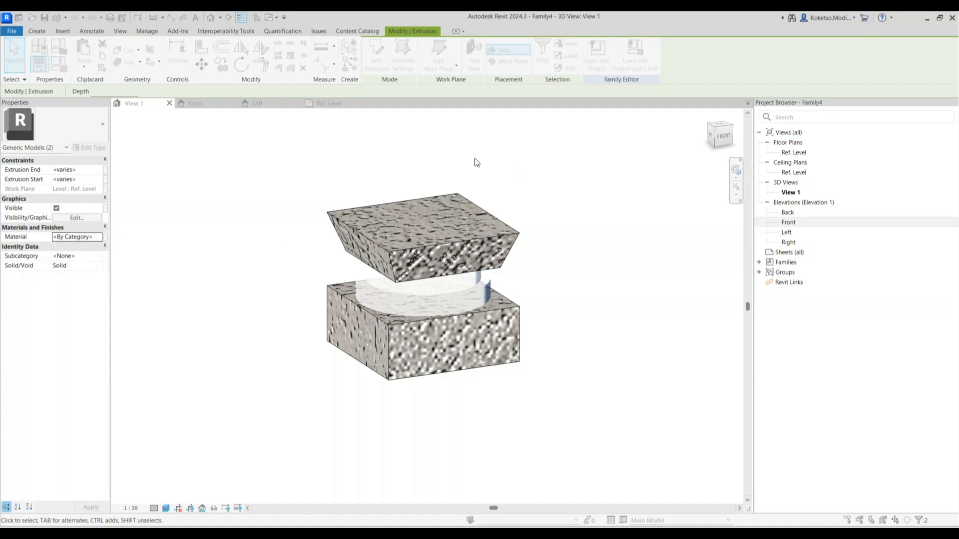
text(IRON)
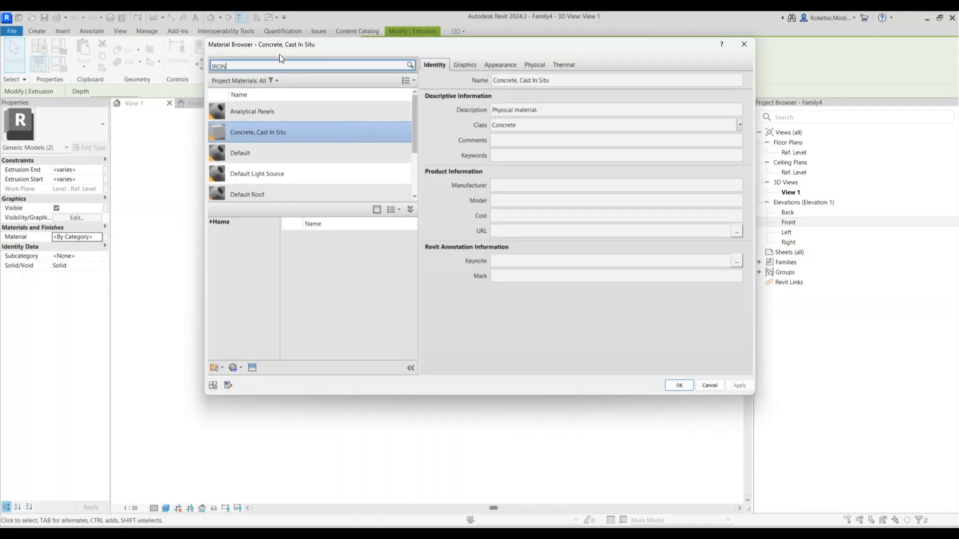
click(396, 283)
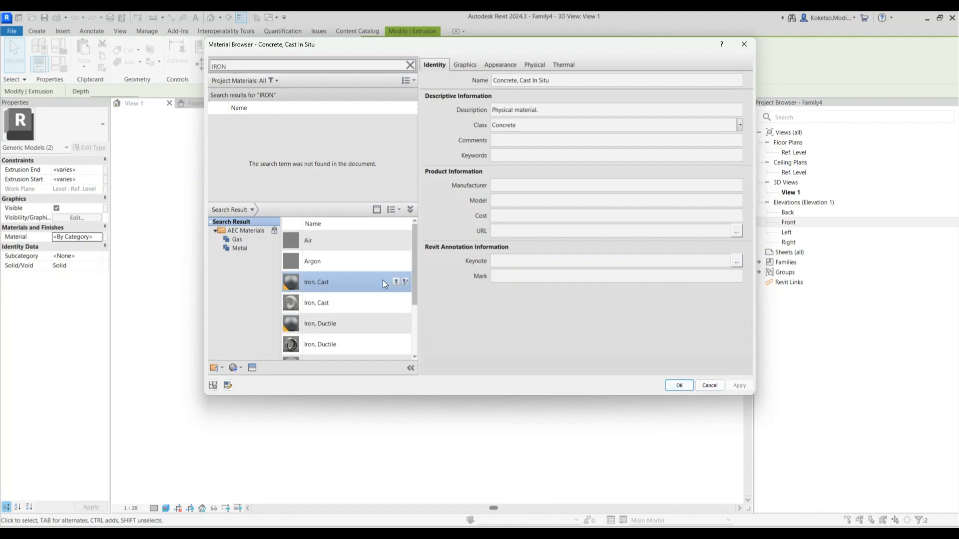
click(396, 282)
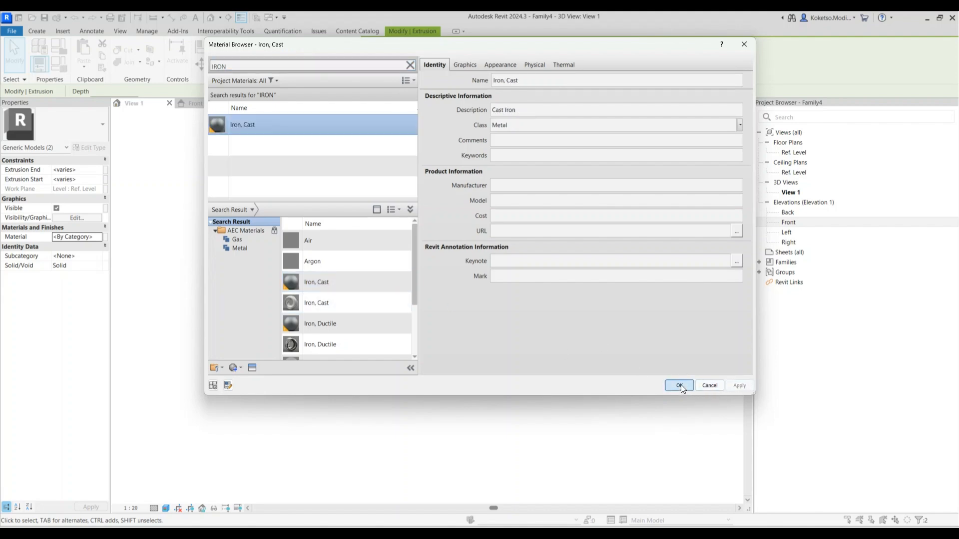
click(679, 385)
click(556, 417)
shift+middle_drag(556, 417, 447, 420)
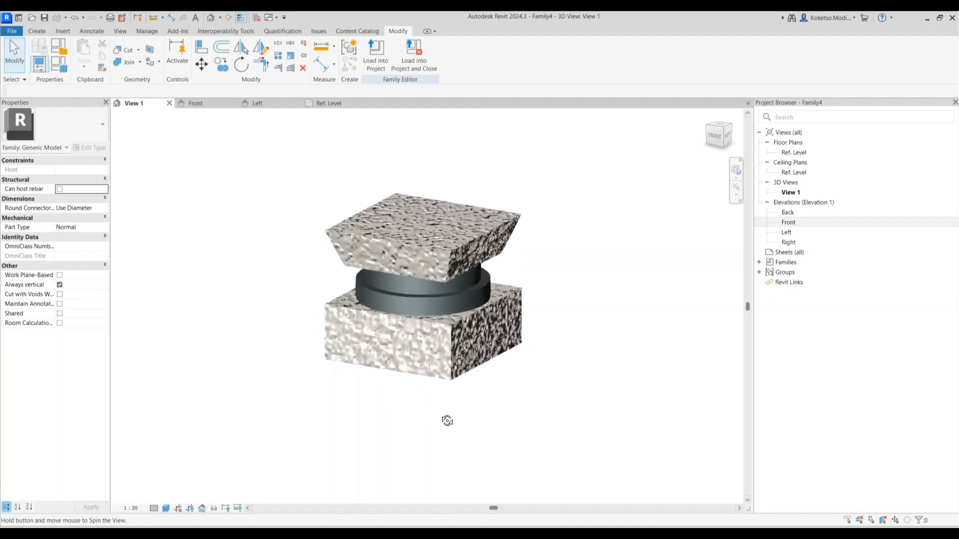
Mark the bearing family Shared, save it as BEARING, close it, and open PIER
click(60, 314)
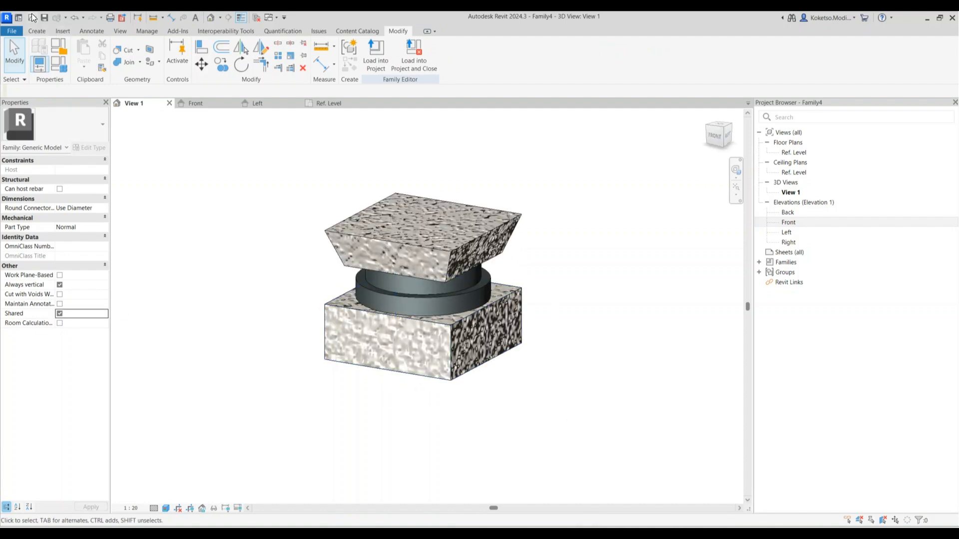
click(45, 16)
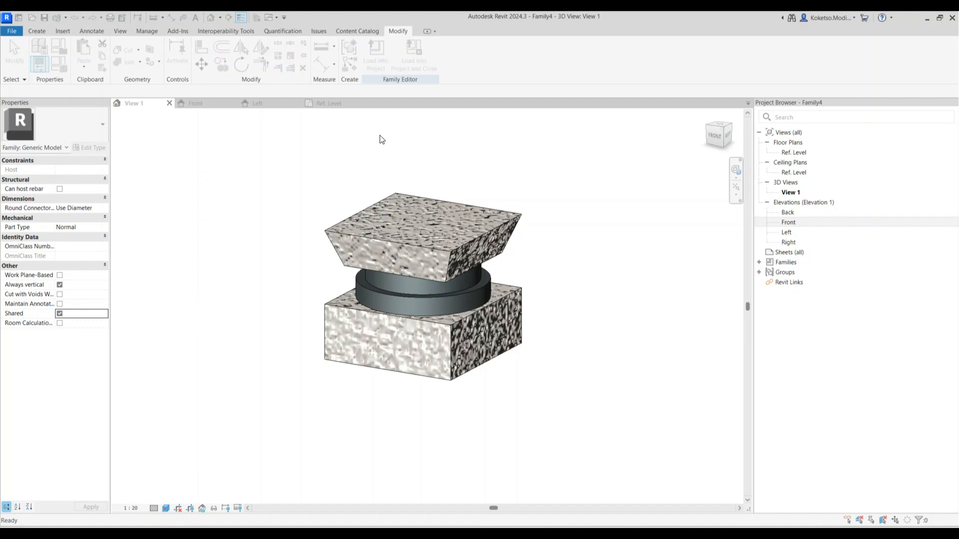
click(361, 103)
click(298, 103)
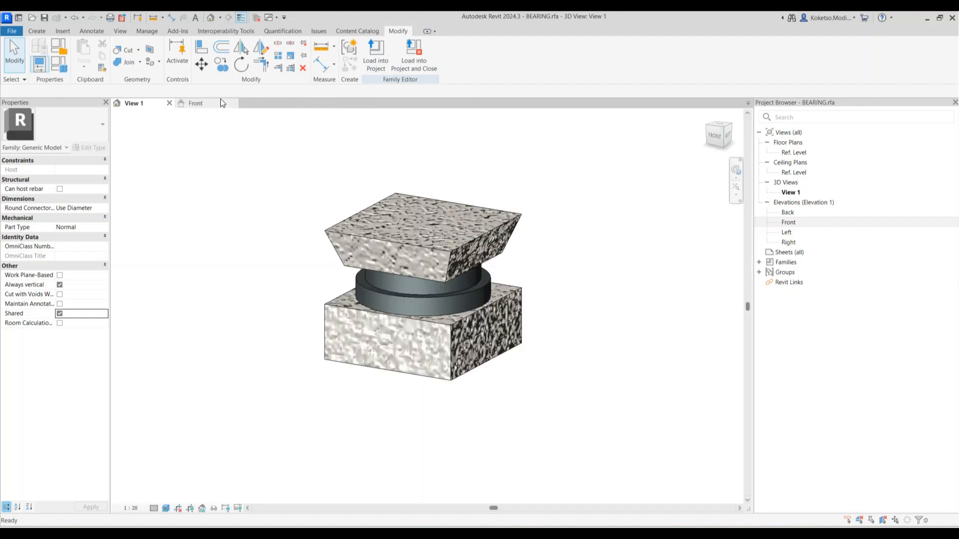
click(170, 103)
click(170, 104)
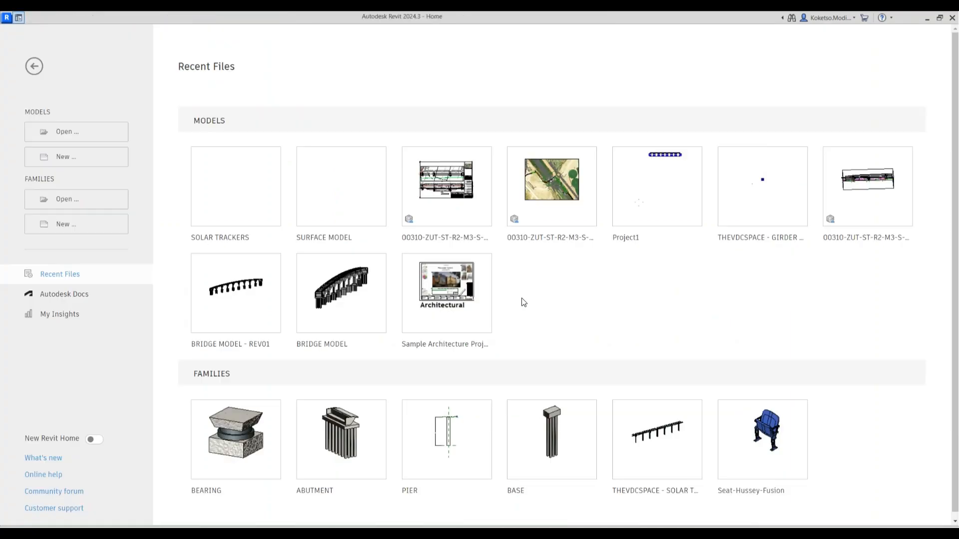
click(447, 431)
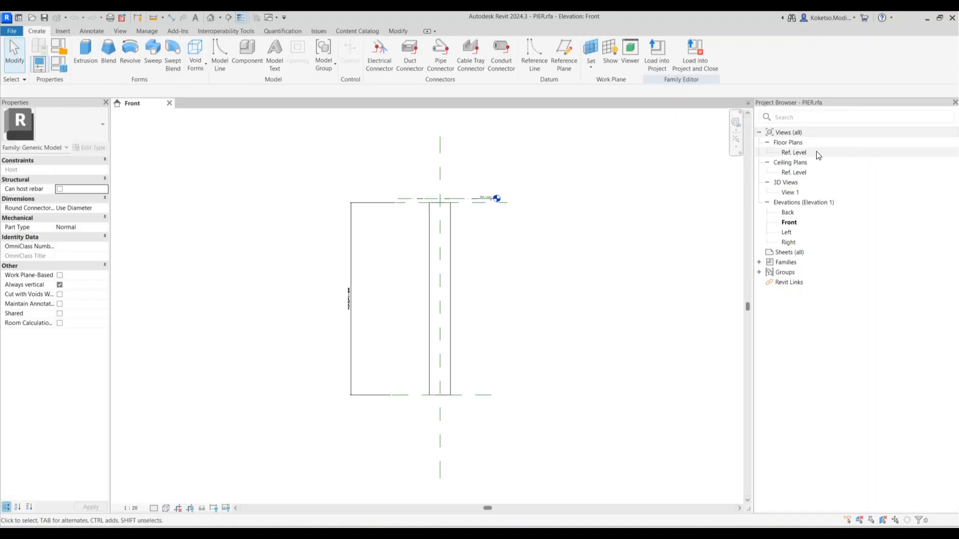
Load BEARING.rfa from Documents > THE VDC SPACE > New folder into the PIER family
double_click(808, 151)
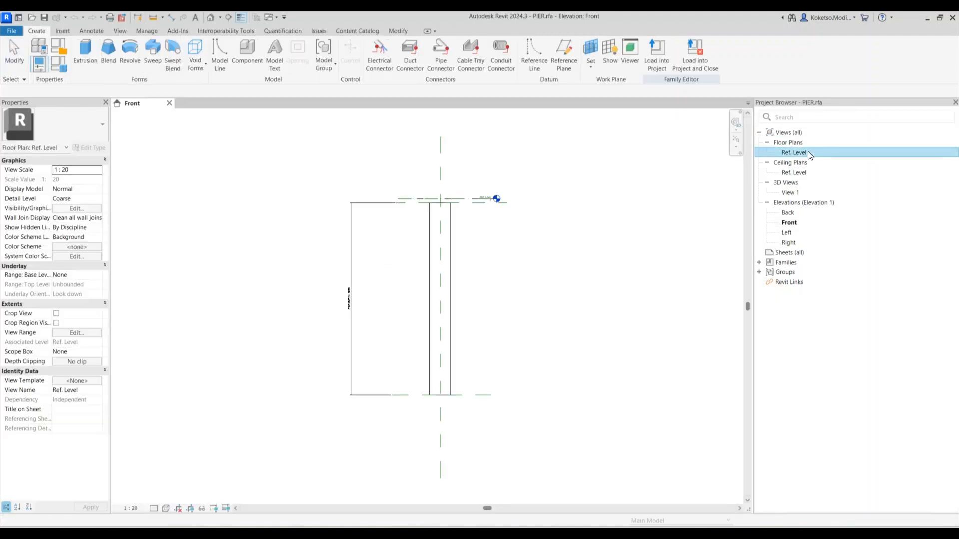
click(64, 31)
click(435, 54)
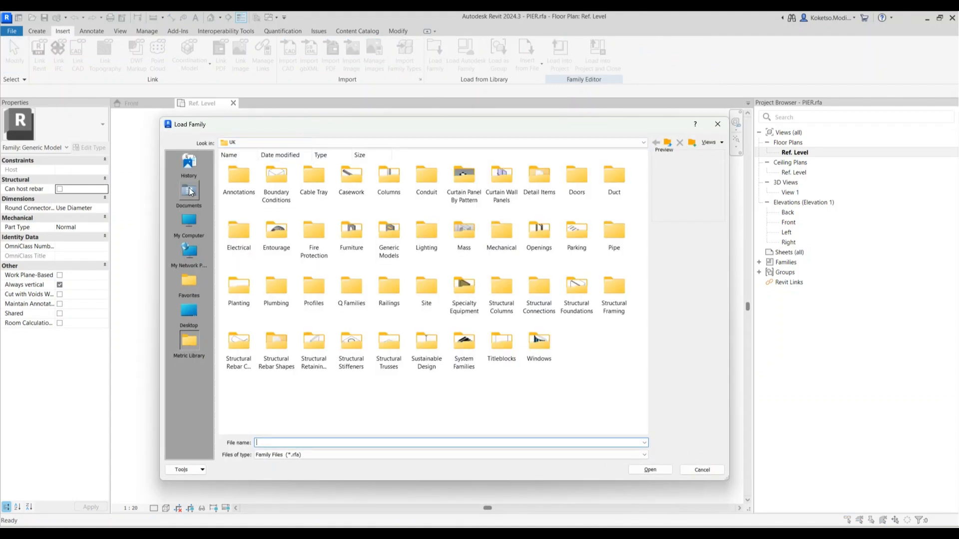
click(190, 193)
double_click(383, 233)
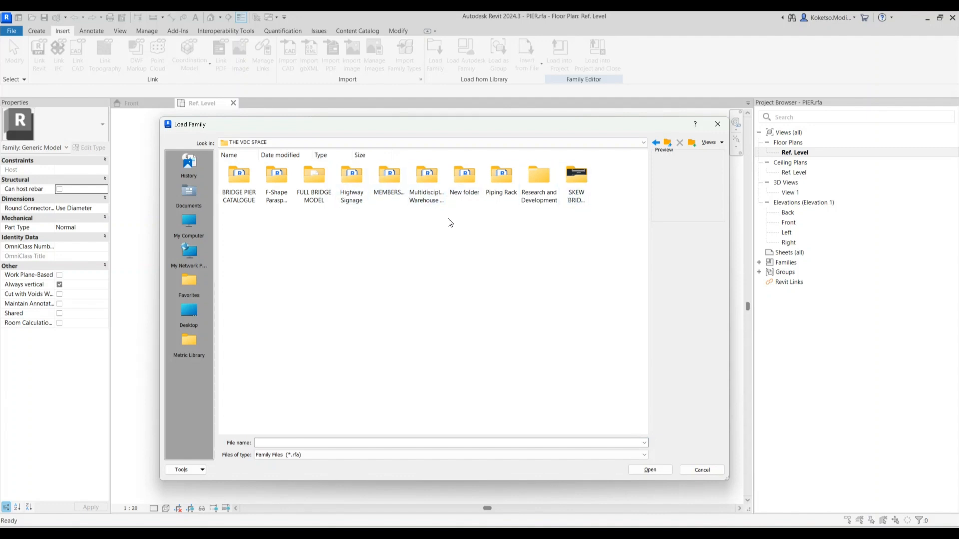
double_click(461, 175)
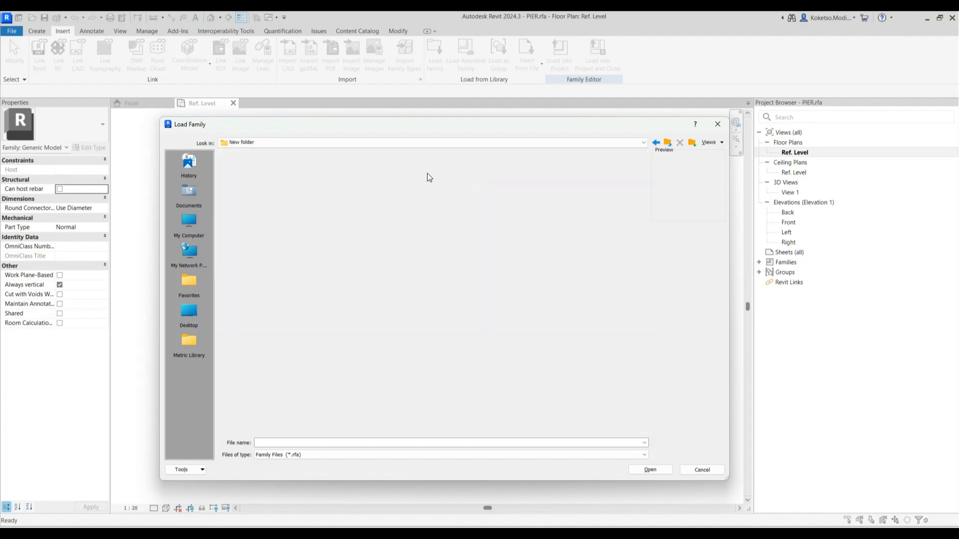
click(300, 188)
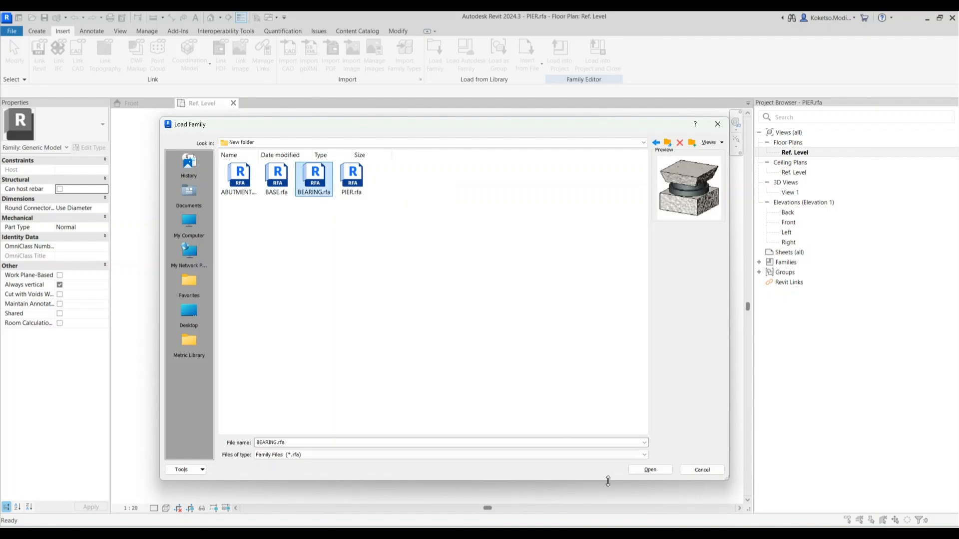
click(644, 470)
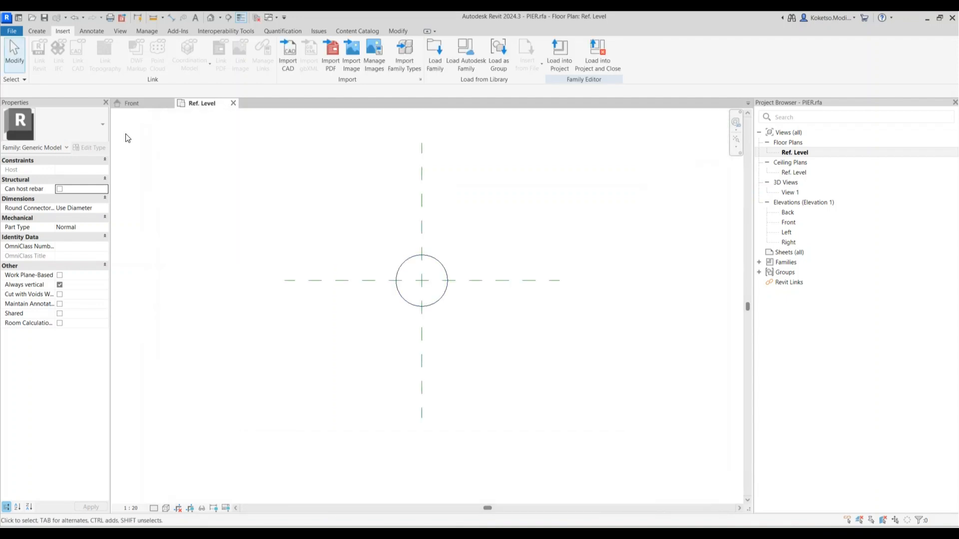
Place one bearing component at the reference-plane intersection in the Ref. Level plan
click(42, 35)
click(250, 65)
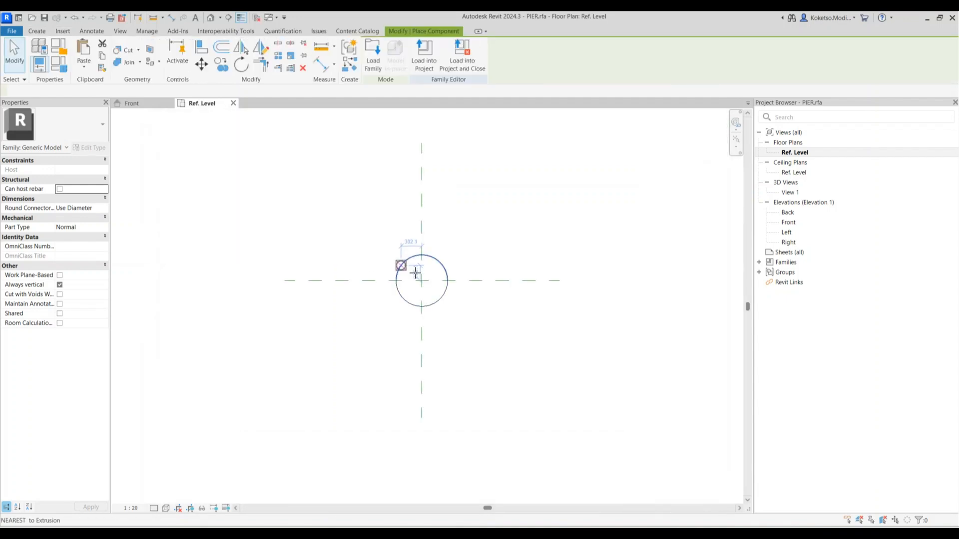
click(423, 281)
In the Front elevation, move the bearing down onto the pier's top face and align it
key(Escape)
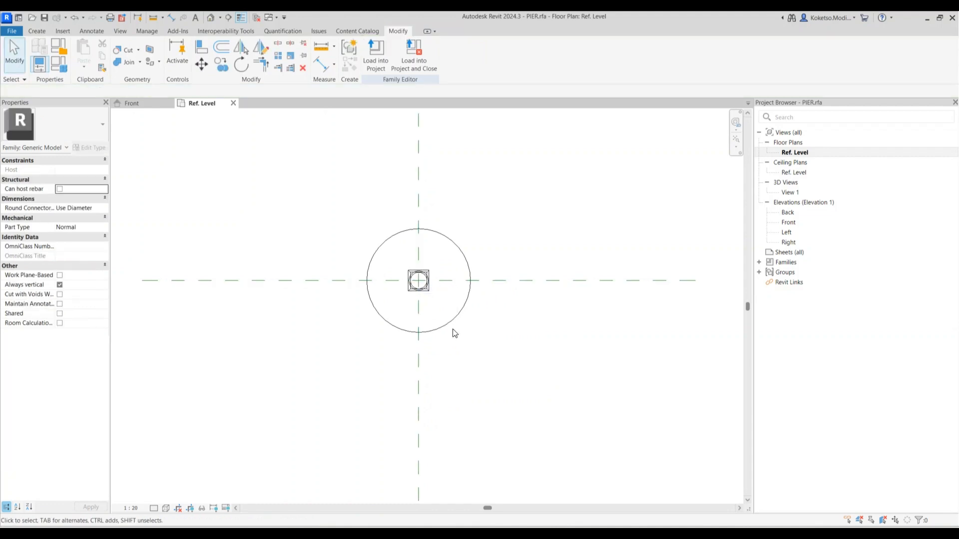
click(132, 103)
scroll(427, 180, up, 3)
scroll(359, 144, up, 3)
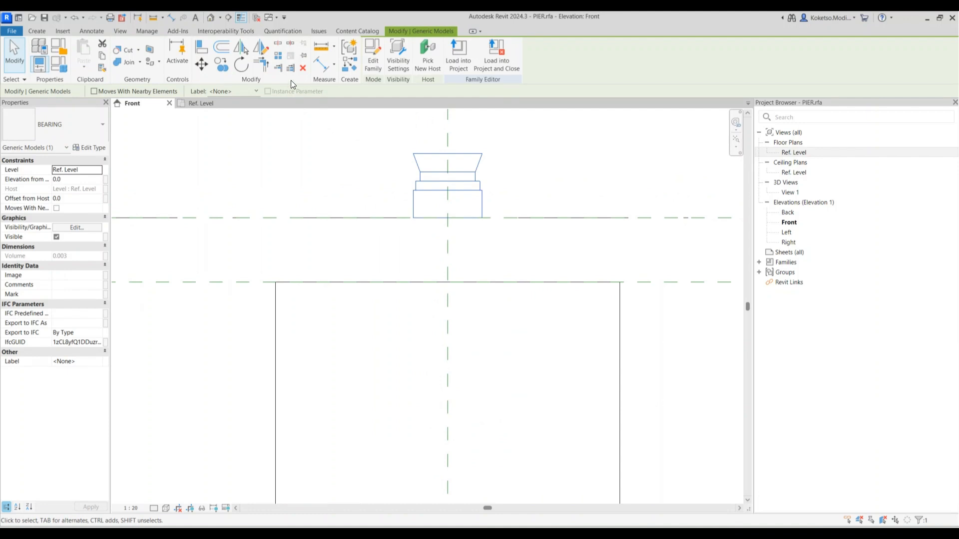
click(201, 64)
click(481, 216)
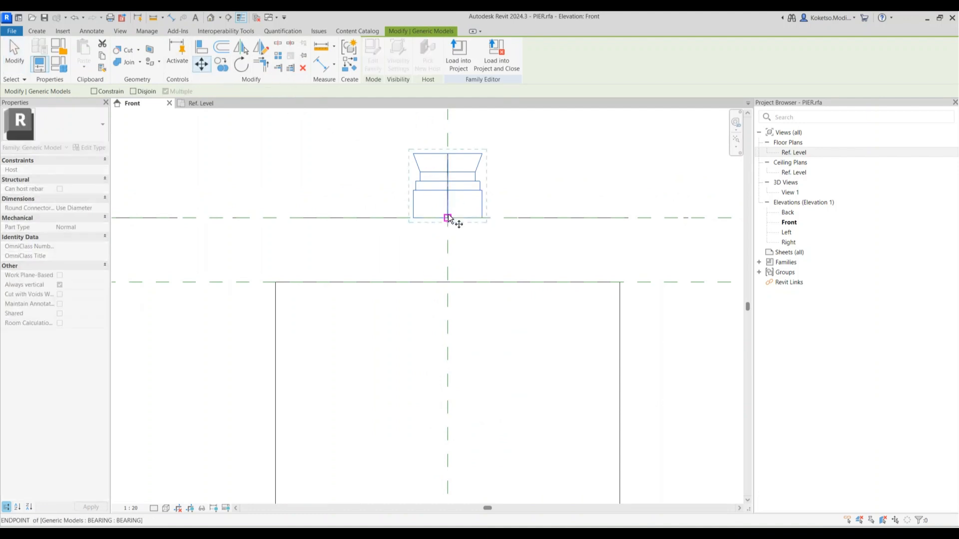
click(449, 283)
scroll(458, 267, down, 3)
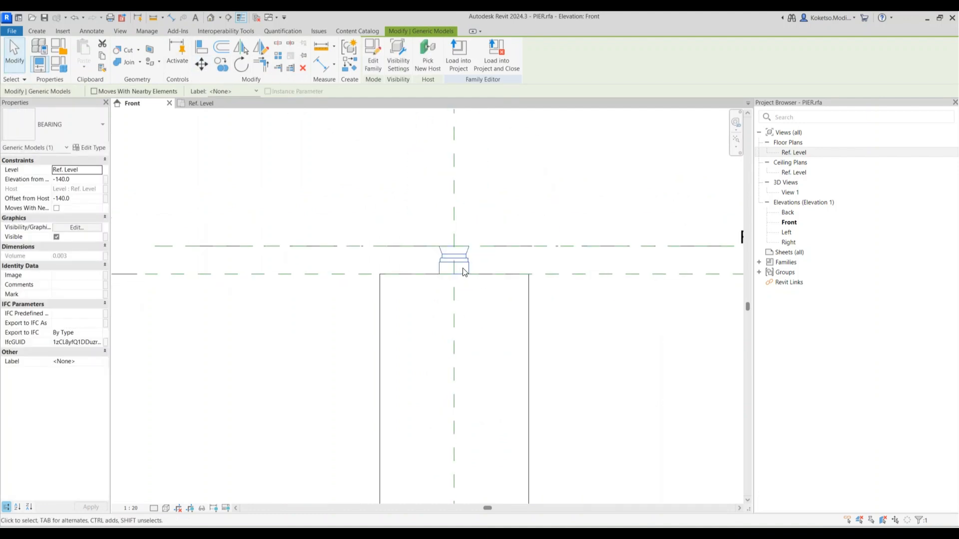
click(489, 258)
key(a)
key(l)
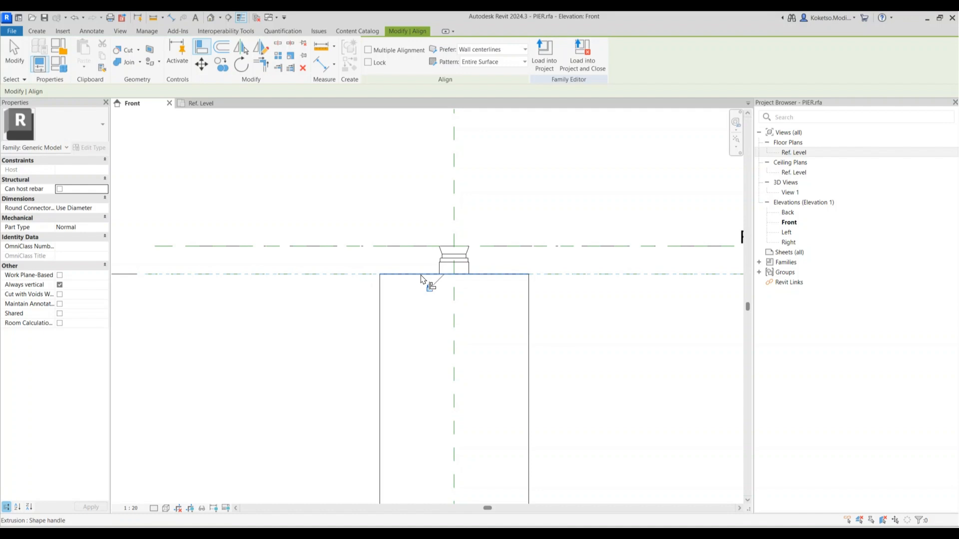
key(Escape)
key(Escape)
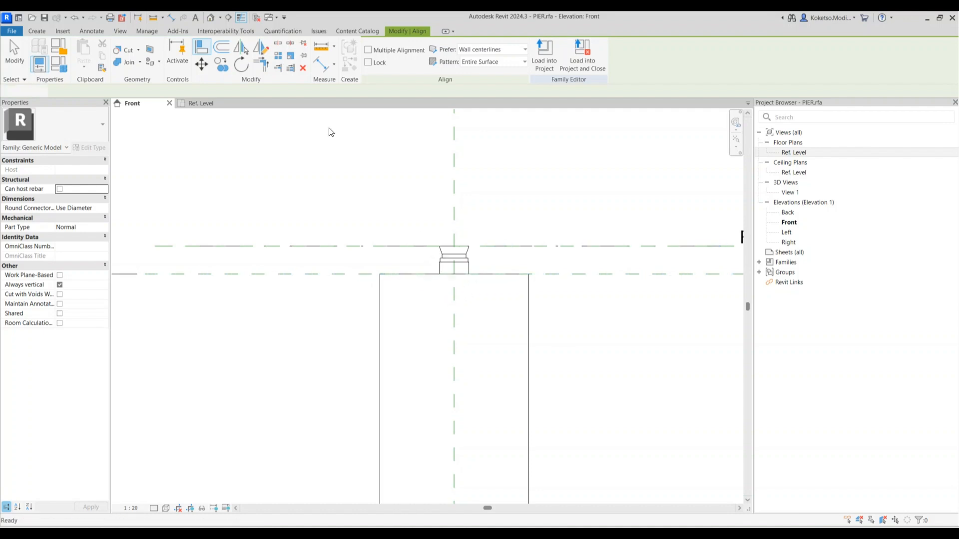
Open the default 3D view and orbit to check the bearing atop the pier
click(210, 17)
scroll(437, 151, up, 8)
middle_drag(453, 139, 495, 226)
shift+middle_drag(554, 299, 489, 268)
scroll(489, 268, down, 4)
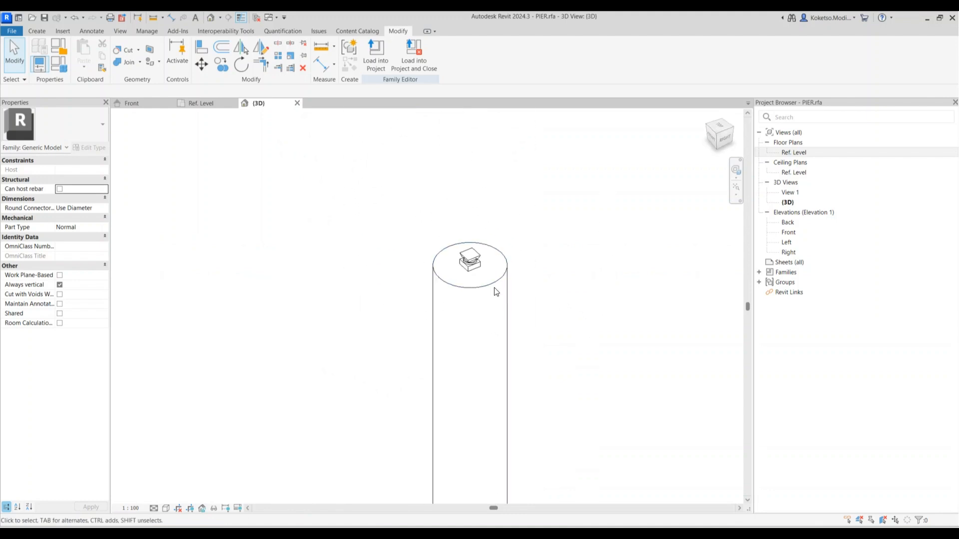
Close the PIER family's 3D view and open ABUTMENT from the recent families
click(297, 103)
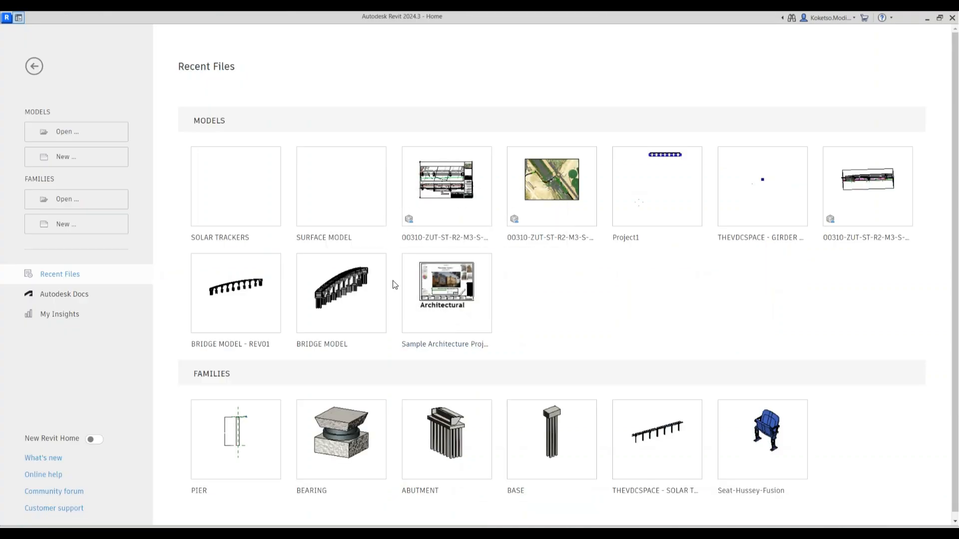
click(447, 418)
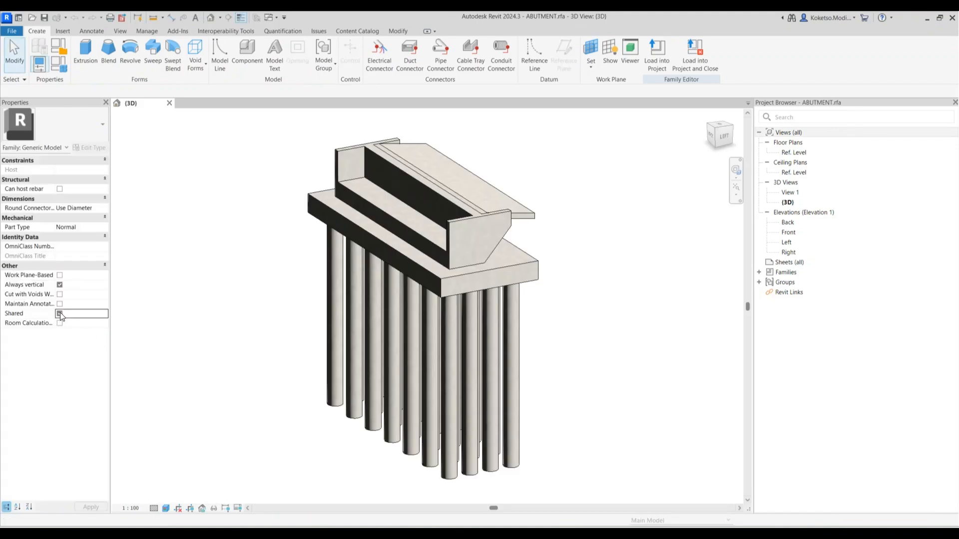
Open the Ref. Level plan, change its visual style, and open the Front elevation
double_click(794, 152)
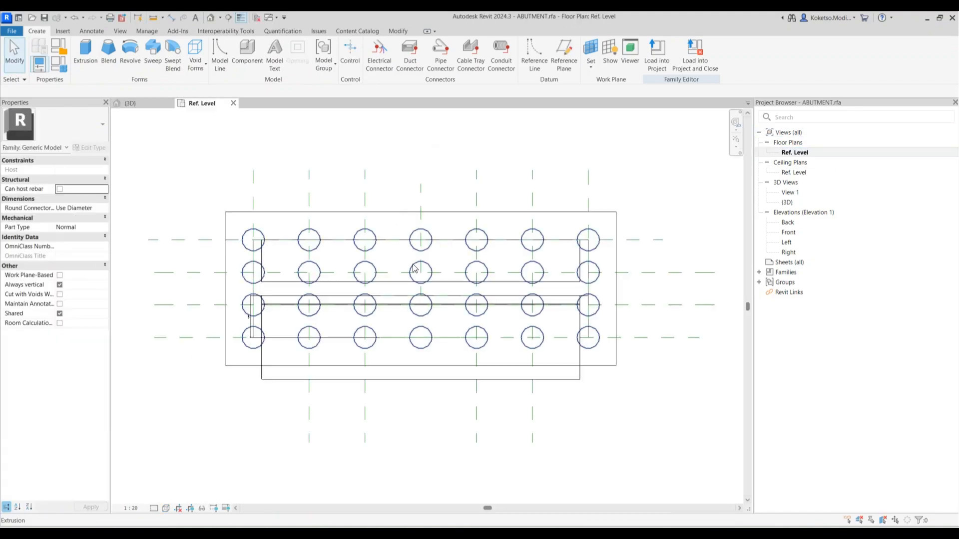
click(166, 508)
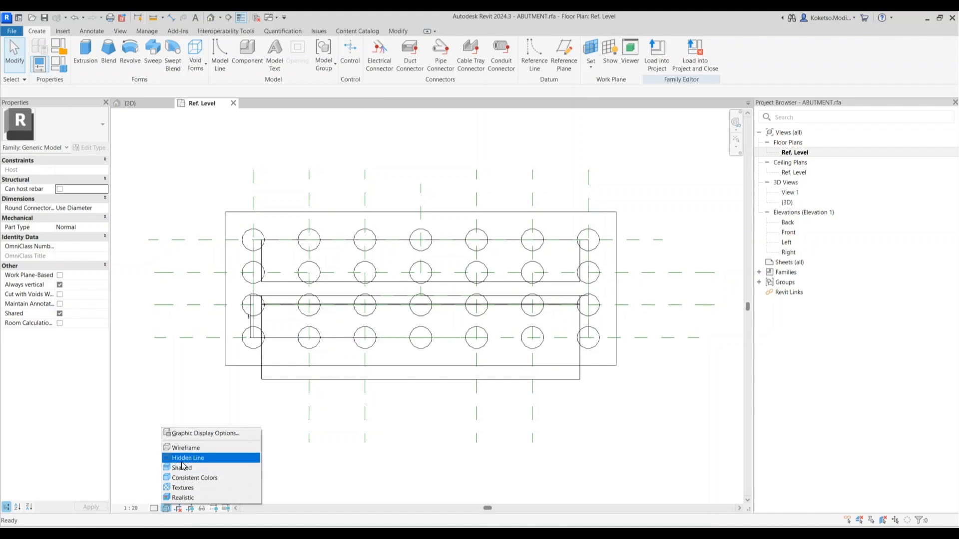
click(181, 464)
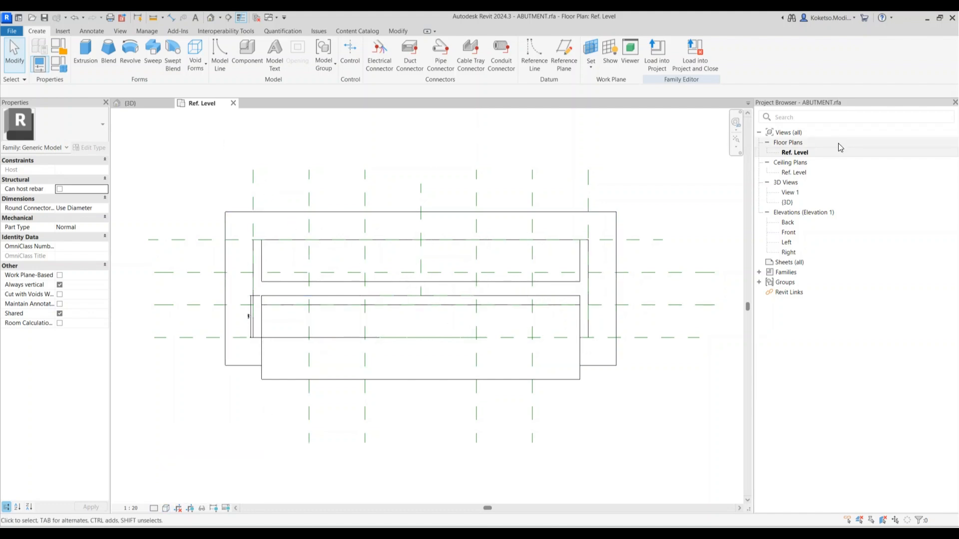
click(796, 232)
double_click(796, 231)
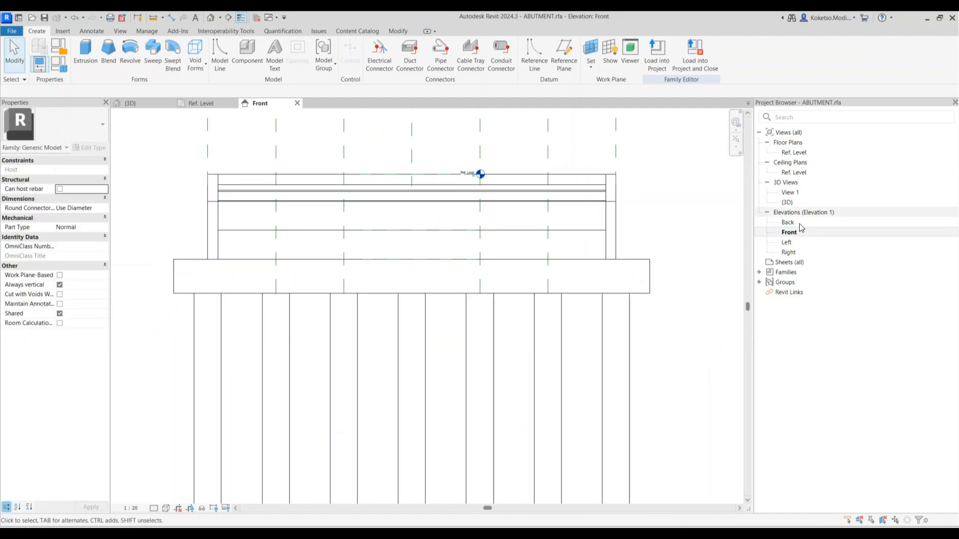
click(201, 103)
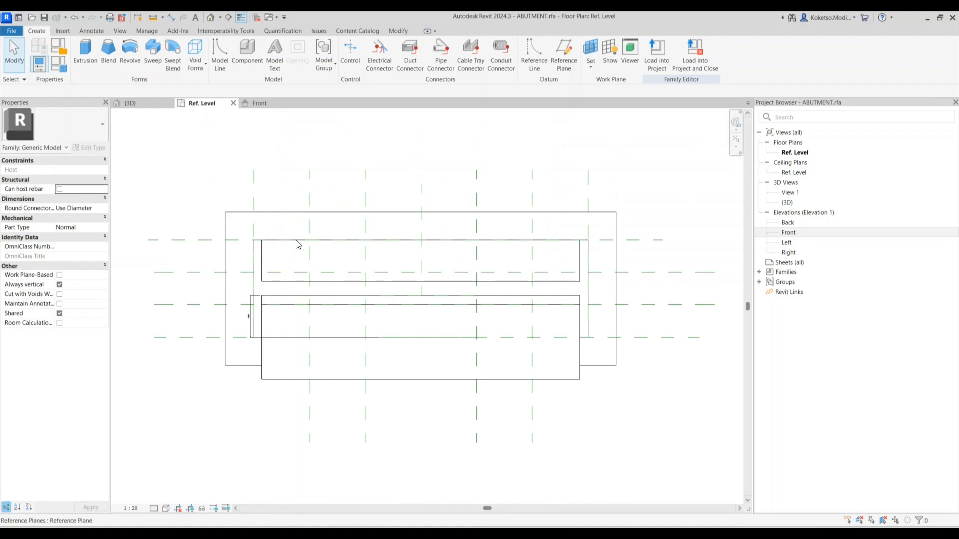
Open the Back and Left elevation views and zoom into the Left elevation
click(792, 231)
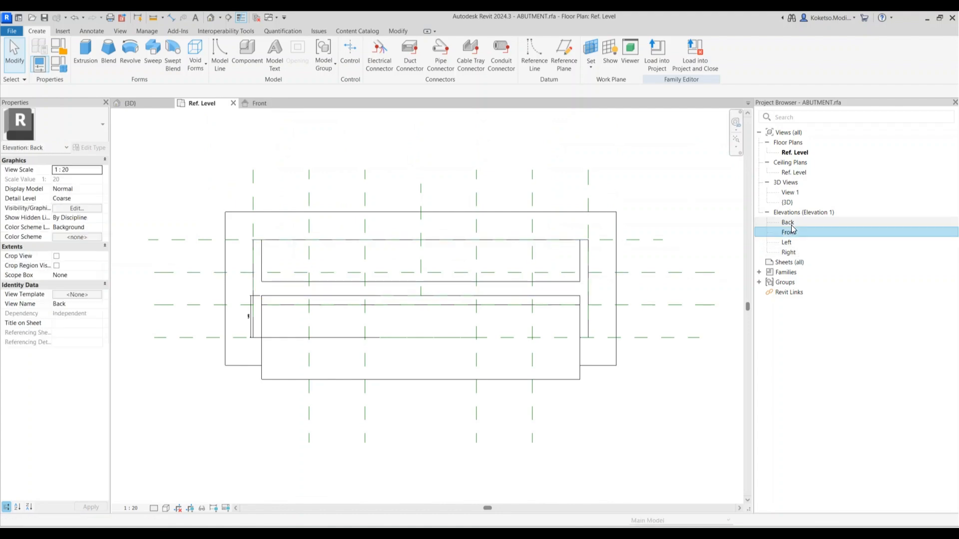
double_click(791, 222)
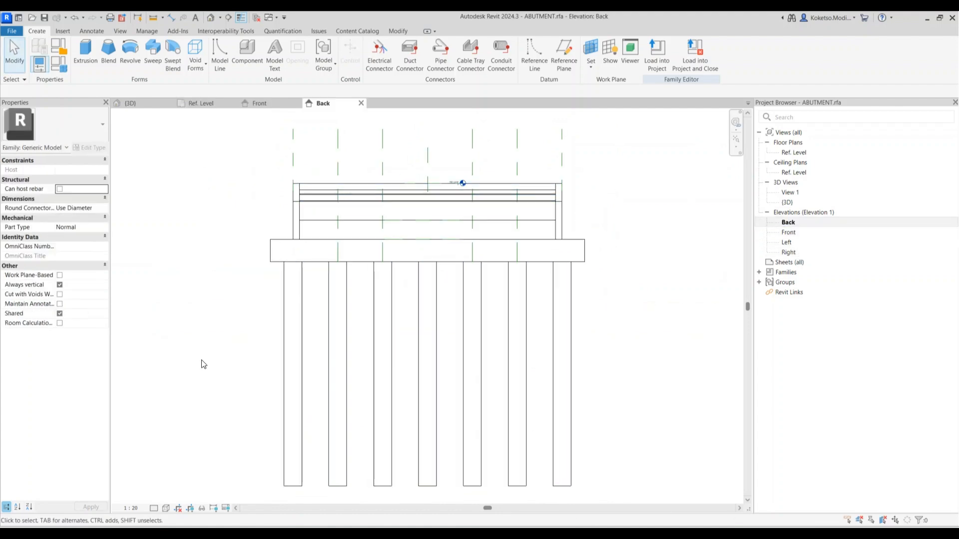
click(165, 509)
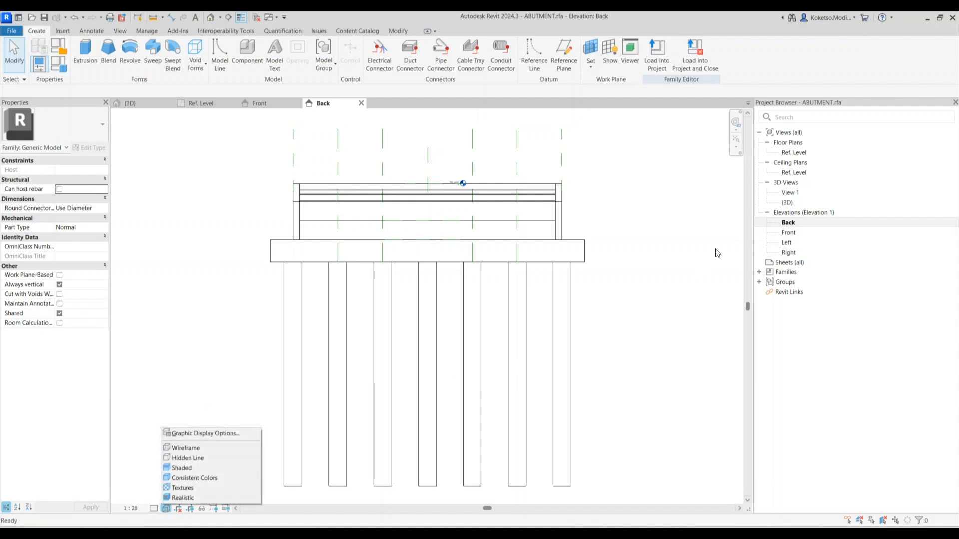
double_click(787, 242)
scroll(390, 206, up, 5)
scroll(390, 205, up, 3)
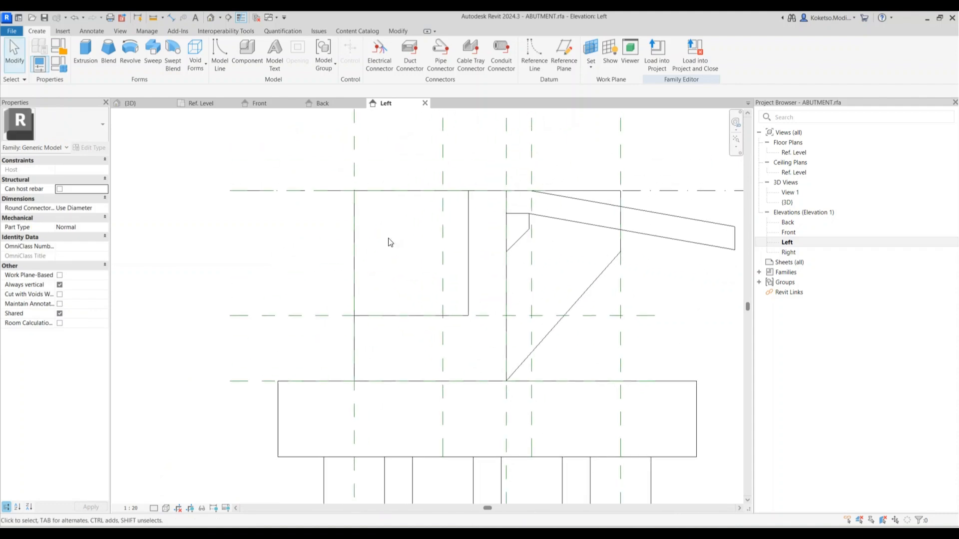
Start a solid extrusion and sketch a rectangular profile starting from the centre plane, 1500 along the bottom
click(86, 50)
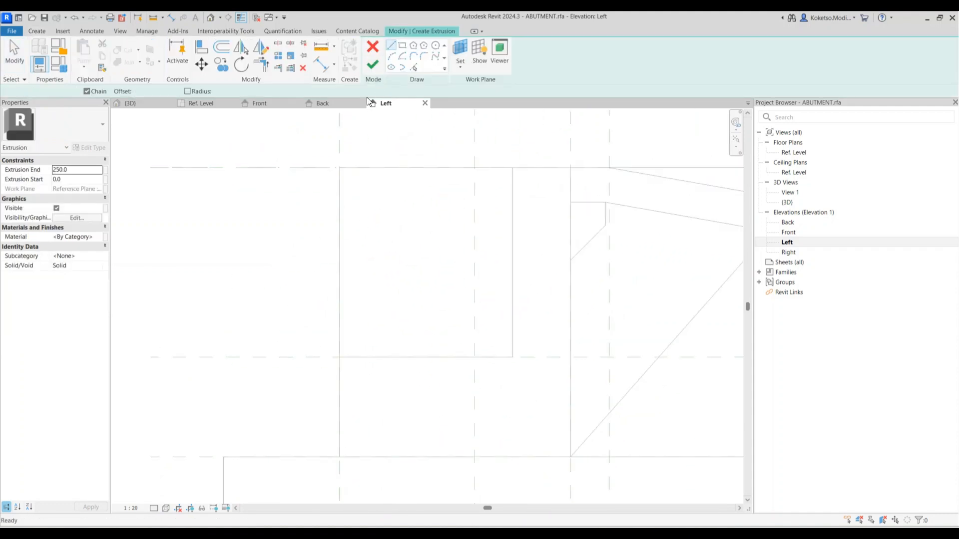
click(339, 167)
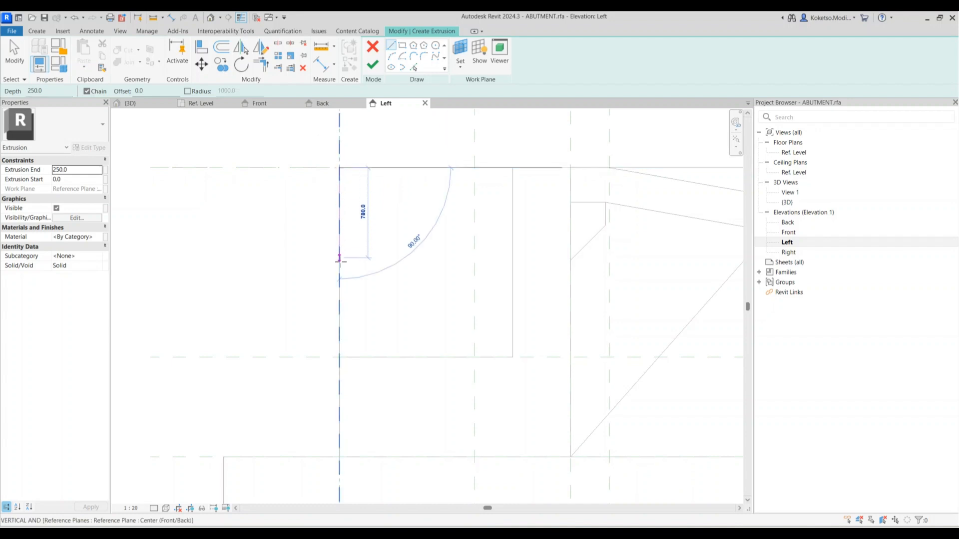
key(Escape)
scroll(341, 356, up, 2)
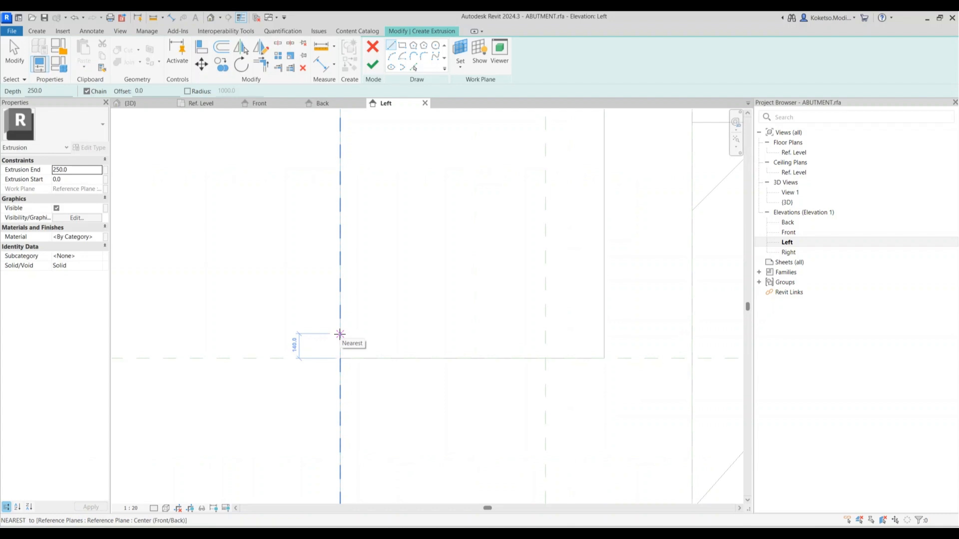
click(339, 334)
click(604, 333)
scroll(589, 345, down, 2)
click(600, 178)
click(449, 178)
click(450, 329)
scroll(579, 226, up, 2)
key(Escape)
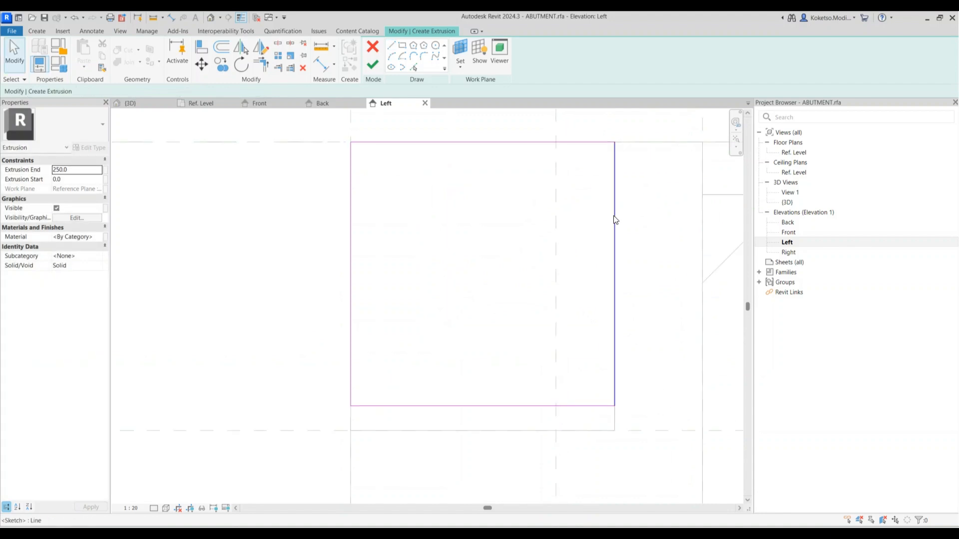
Adjust the profile's right edge to leave a 20 gap to the adjacent line
click(614, 217)
drag(615, 214, 597, 213)
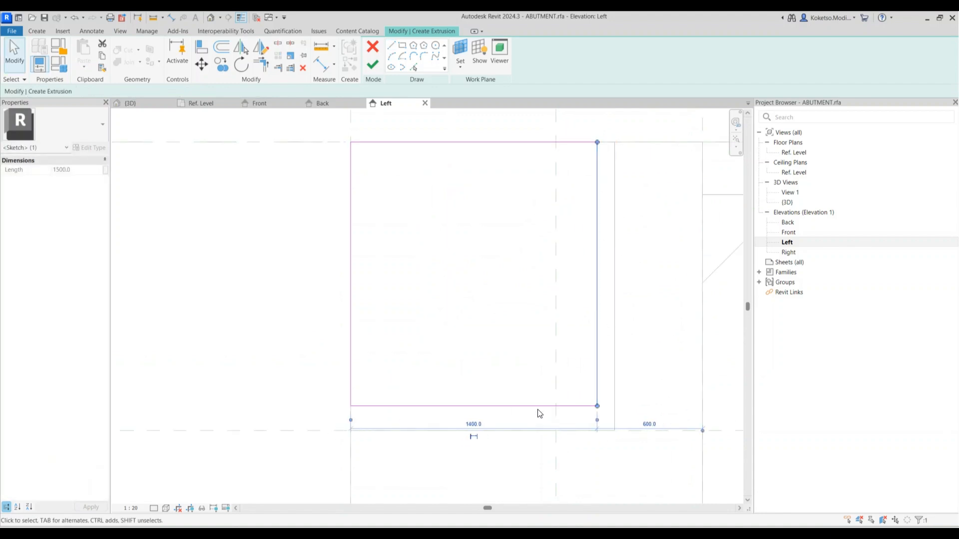
middle_drag(732, 449, 649, 430)
drag(534, 372, 531, 374)
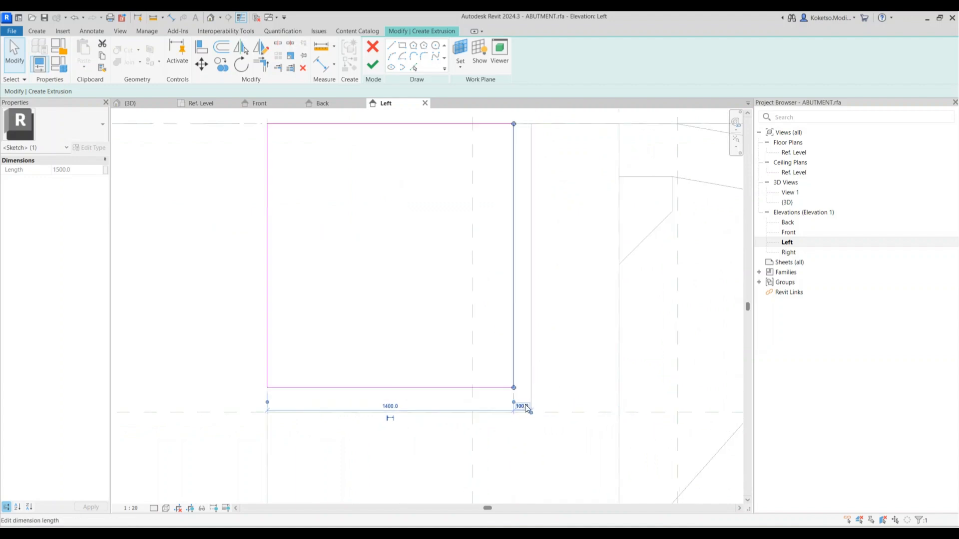
key(Return)
click(426, 402)
middle_drag(463, 166, 515, 219)
scroll(513, 217, down, 2)
scroll(551, 232, up, 1)
Snap the left edge back onto the reference plane, check the bottom length, and finish the extrusion
click(360, 278)
mouse_move(360, 246)
mouse_down()
mouse_move(370, 248)
mouse_move(362, 245)
mouse_up()
click(376, 244)
scroll(386, 399, up, 2)
click(381, 383)
click(450, 345)
scroll(449, 345, down, 4)
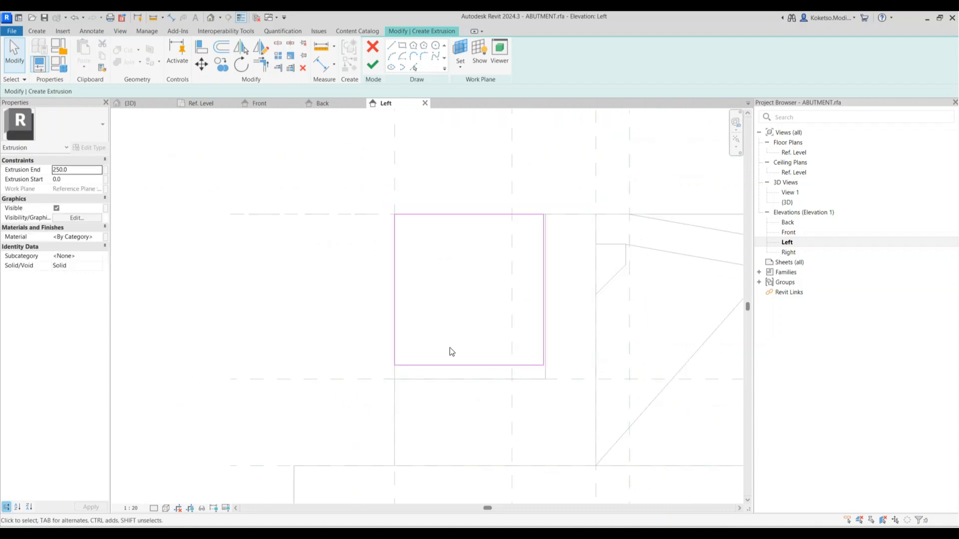
click(372, 65)
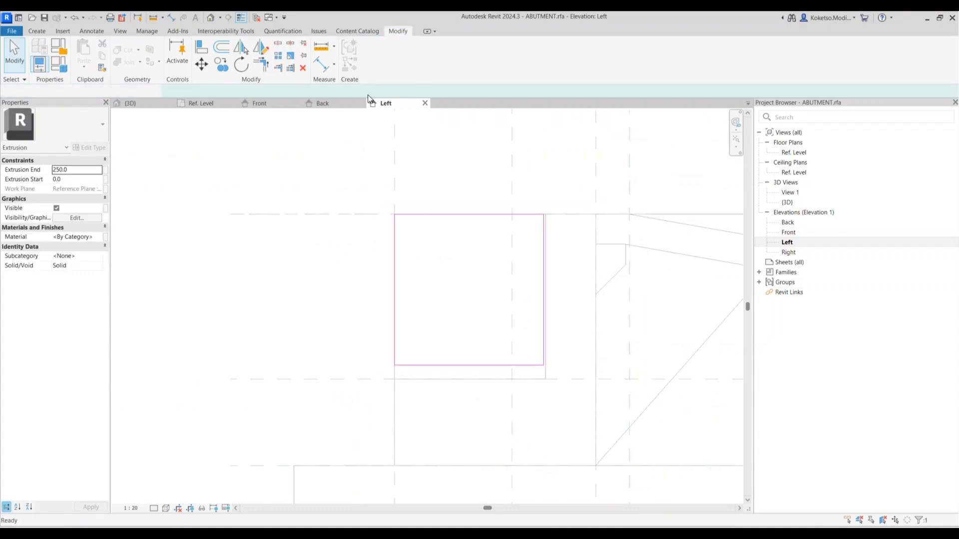
click(205, 103)
Stretch the extrusion's right end toward the right edge line
drag(433, 258, 584, 258)
scroll(590, 230, up, 2)
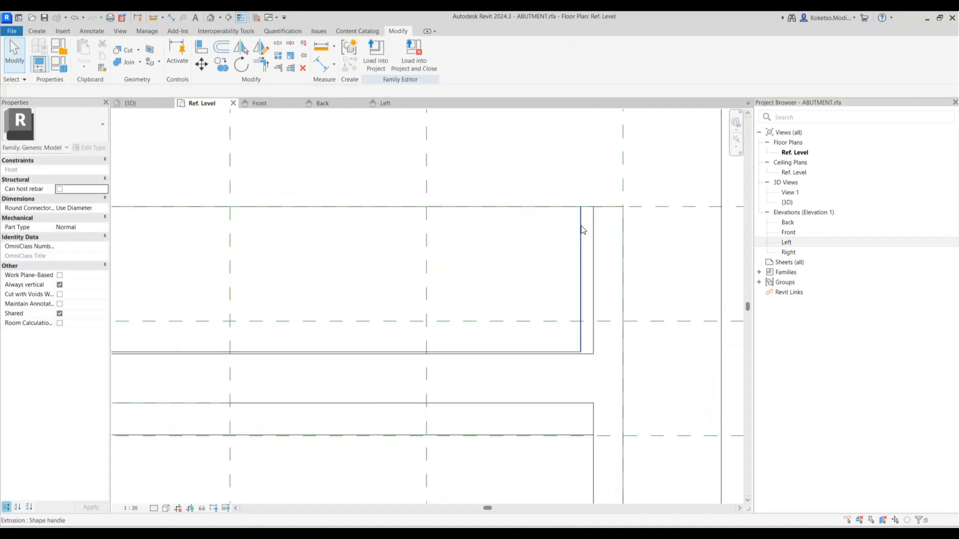
scroll(634, 284, down, 3)
scroll(632, 244, up, 2)
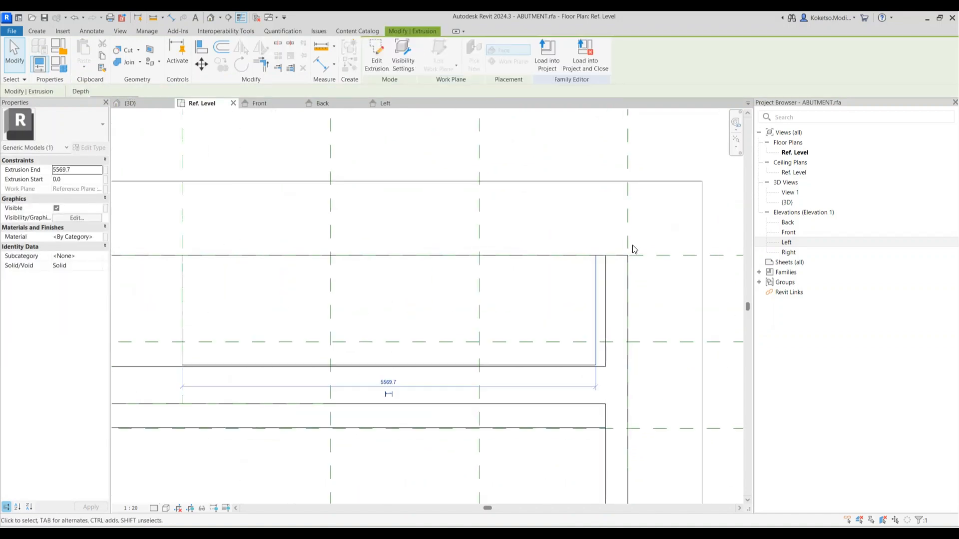
click(633, 245)
Dimension the right-end gap (130) with DI and change it to 20
key(d)
key(i)
click(605, 288)
click(596, 287)
click(601, 199)
key(Escape)
key(Tab)
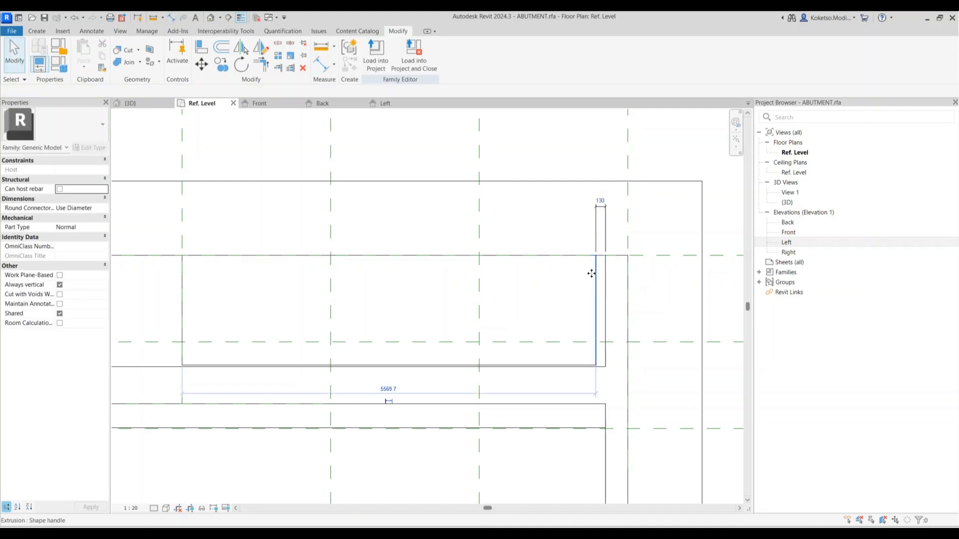
click(595, 283)
click(600, 201)
text(2)
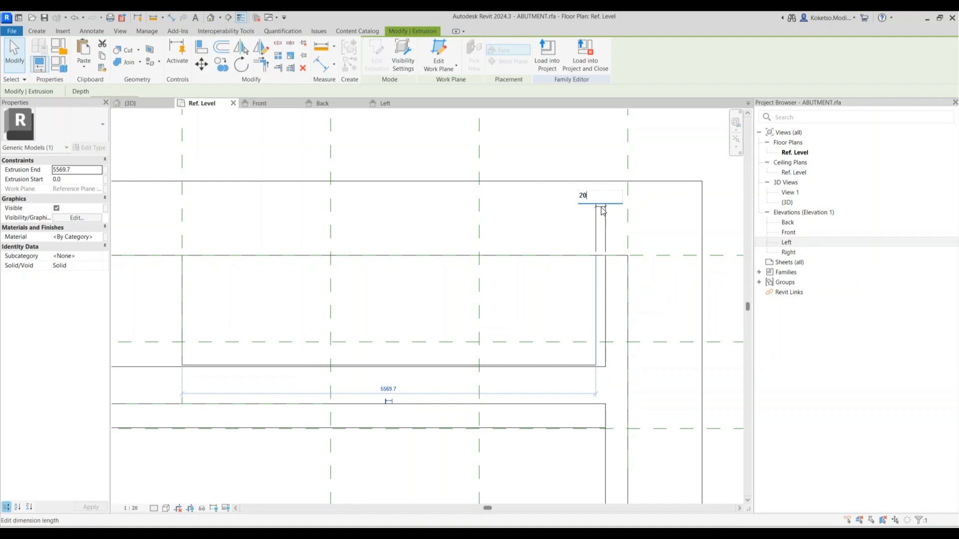
text(0)
key(Return)
Stretch the extrusion's left end toward the left edge line
scroll(601, 207, down, 3)
click(507, 248)
scroll(370, 262, up, 3)
middle_drag(310, 255, 563, 257)
scroll(555, 255, down, 1)
click(551, 255)
drag(550, 275, 198, 265)
scroll(230, 261, up, 1)
middle_drag(231, 262, 347, 263)
scroll(340, 260, up, 2)
click(268, 194)
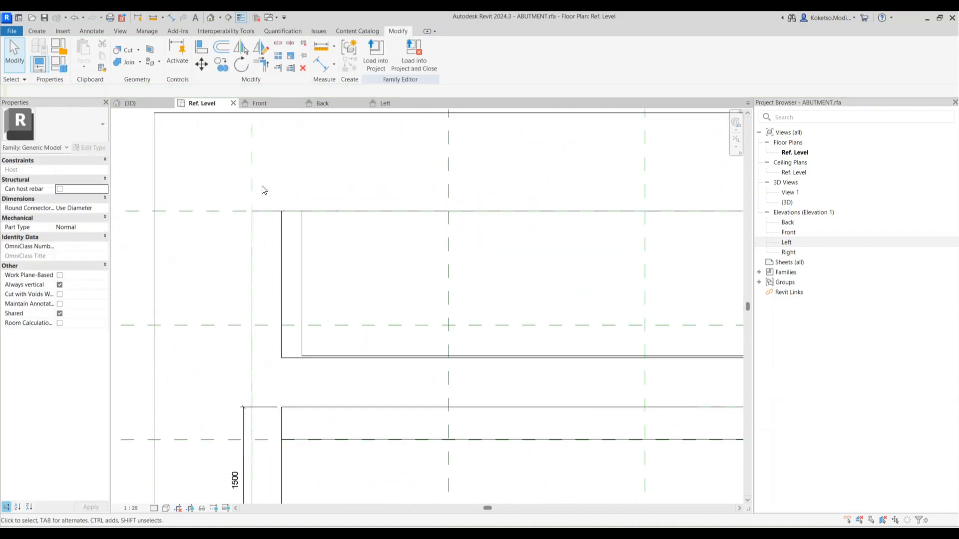
Dimension the left-end gap (207) and change it to 20
click(172, 21)
click(284, 245)
click(300, 247)
click(292, 174)
key(Escape)
key(Escape)
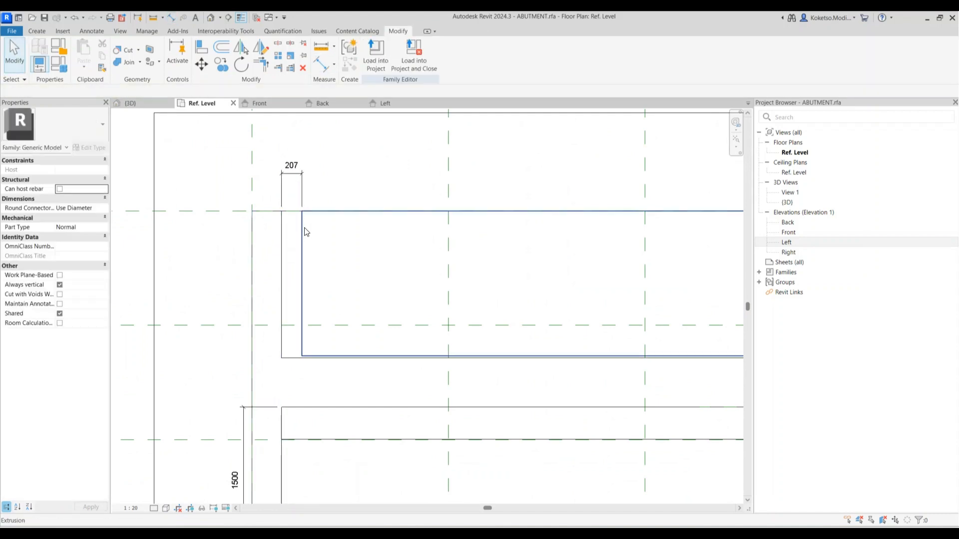
click(303, 232)
click(291, 164)
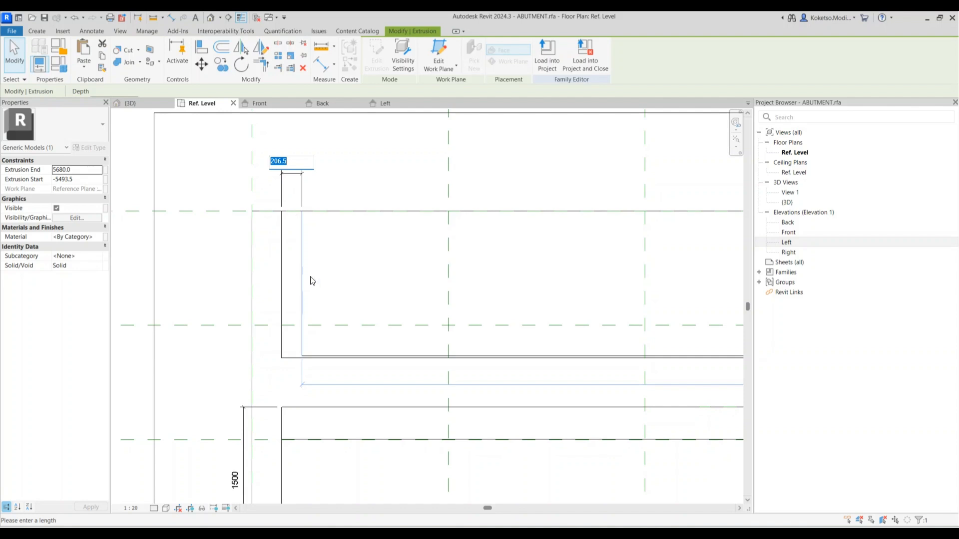
text(20)
key(Return)
click(282, 172)
scroll(285, 180, down, 1)
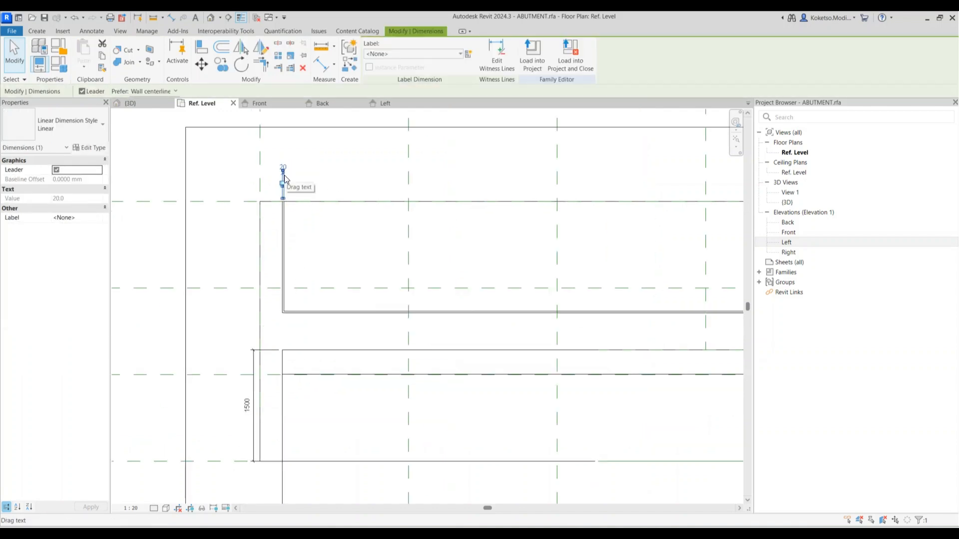
key(Escape)
Switch to the 3D view and orbit to inspect the extrusion
click(211, 19)
middle_drag(493, 270, 559, 281)
scroll(342, 205, up, 3)
Assign the Concrete, Cast In Situ material to the thin wall extrusion
scroll(334, 219, down, 3)
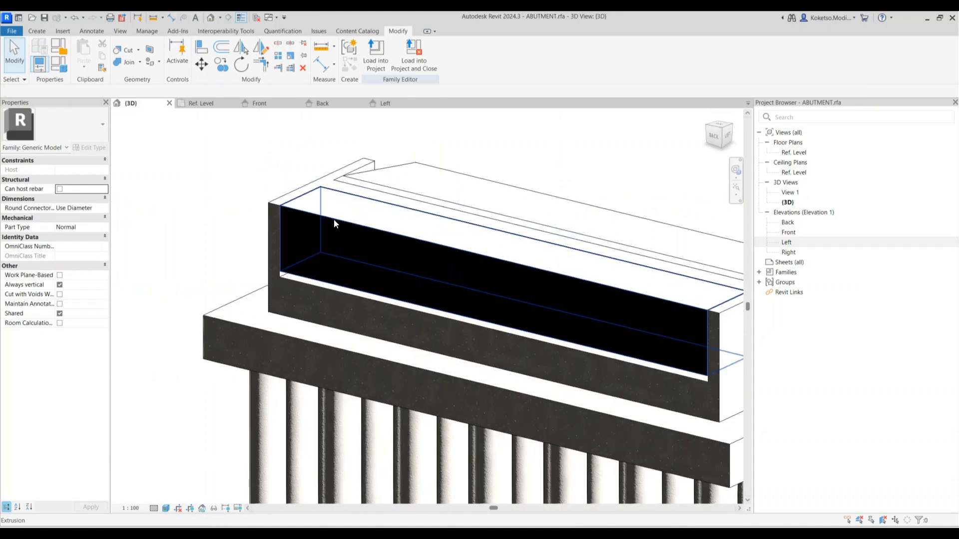
click(334, 219)
shift+middle_drag(333, 219, 422, 270)
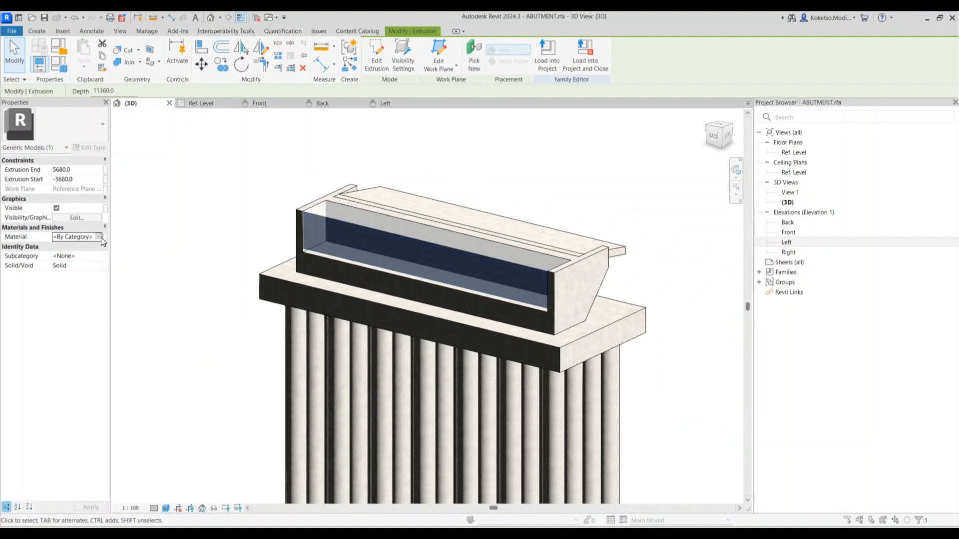
click(101, 238)
click(104, 237)
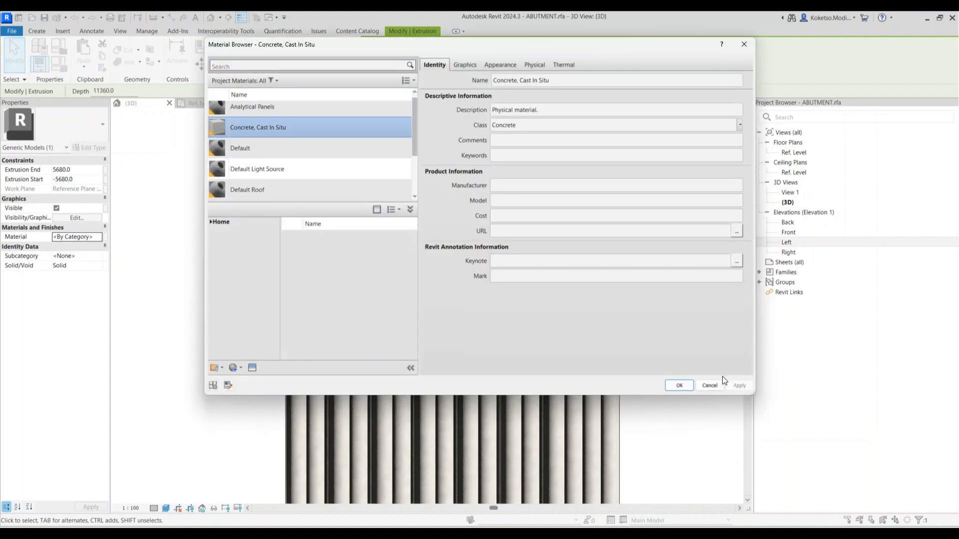
click(679, 386)
click(633, 390)
shift+middle_drag(598, 406, 544, 389)
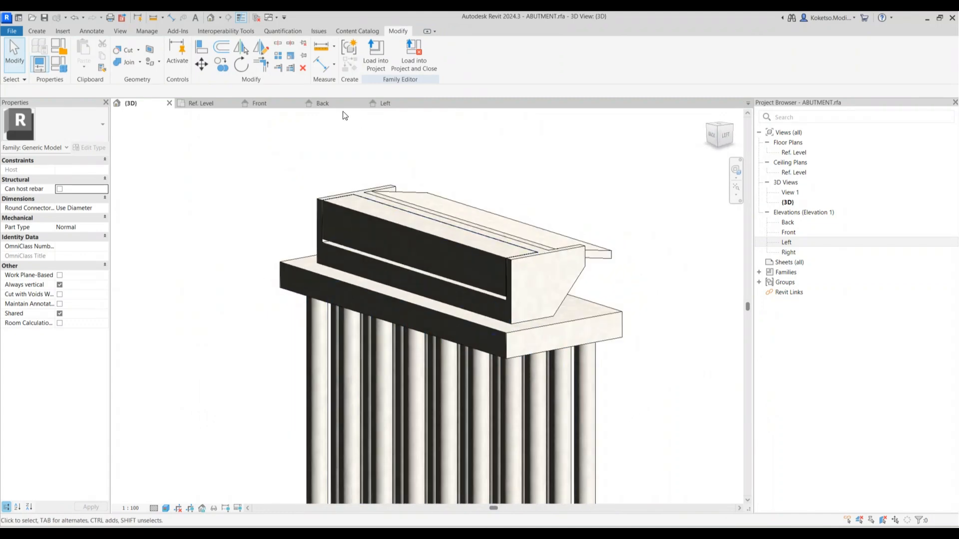
Return to the Ref. Level floor plan and recentre the view
click(214, 104)
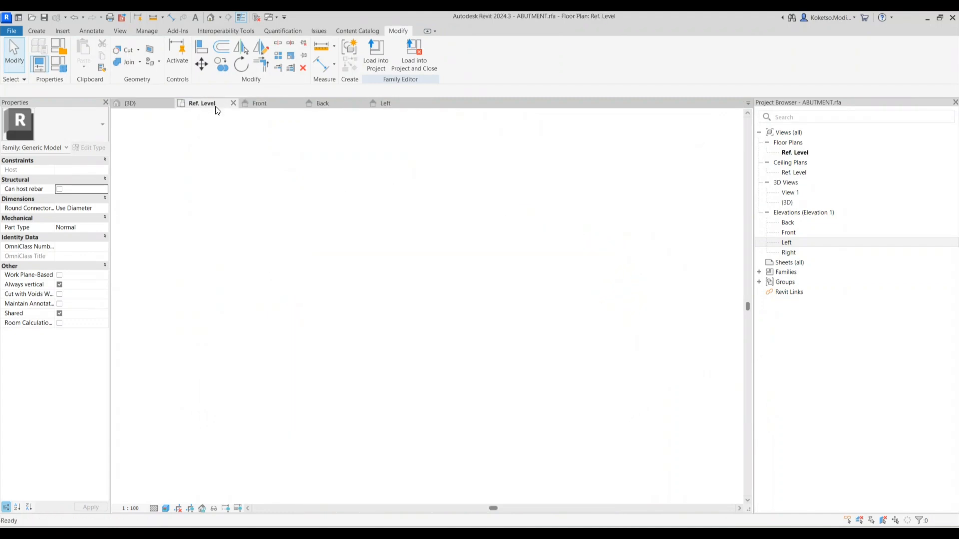
scroll(349, 242, down, 2)
middle_drag(352, 243, 292, 265)
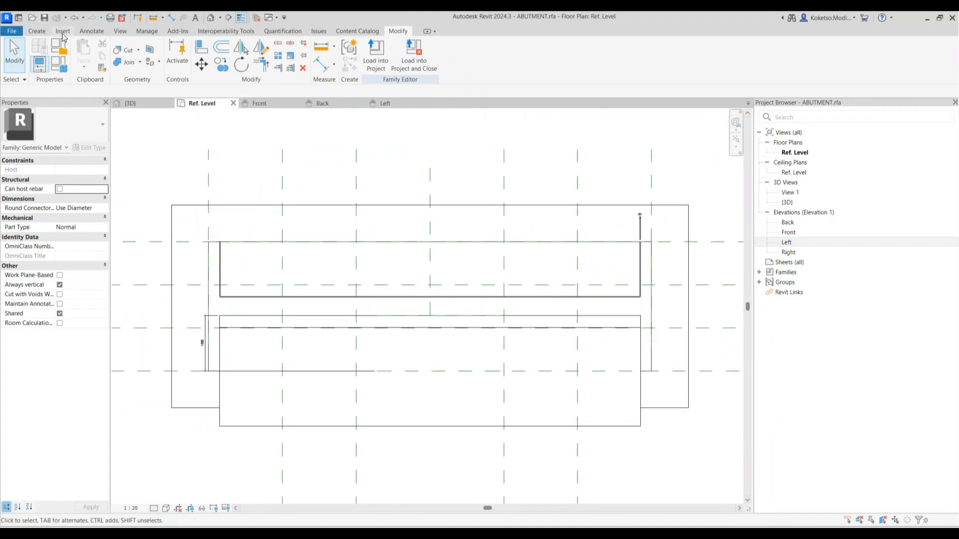
Load the BEARING.rfa family into the abutment
click(63, 31)
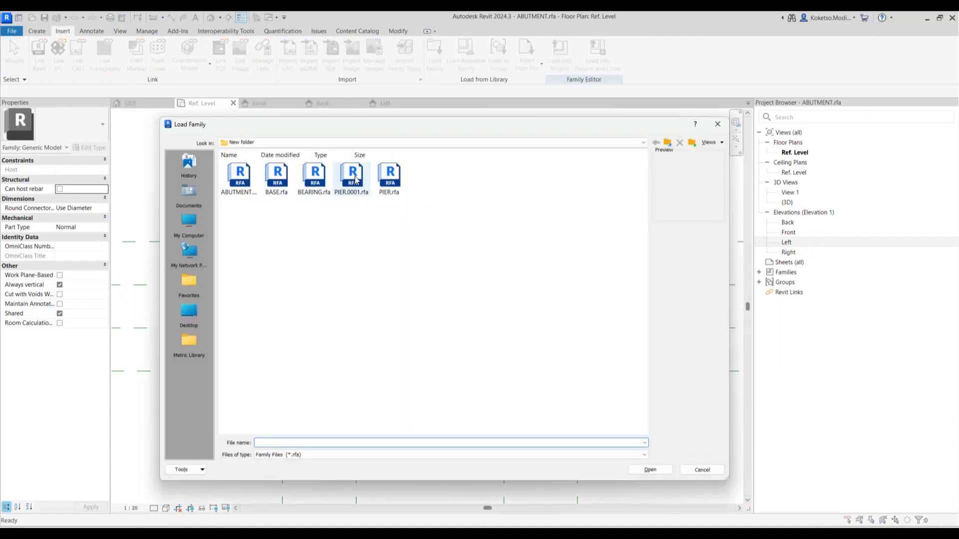
click(304, 181)
click(639, 469)
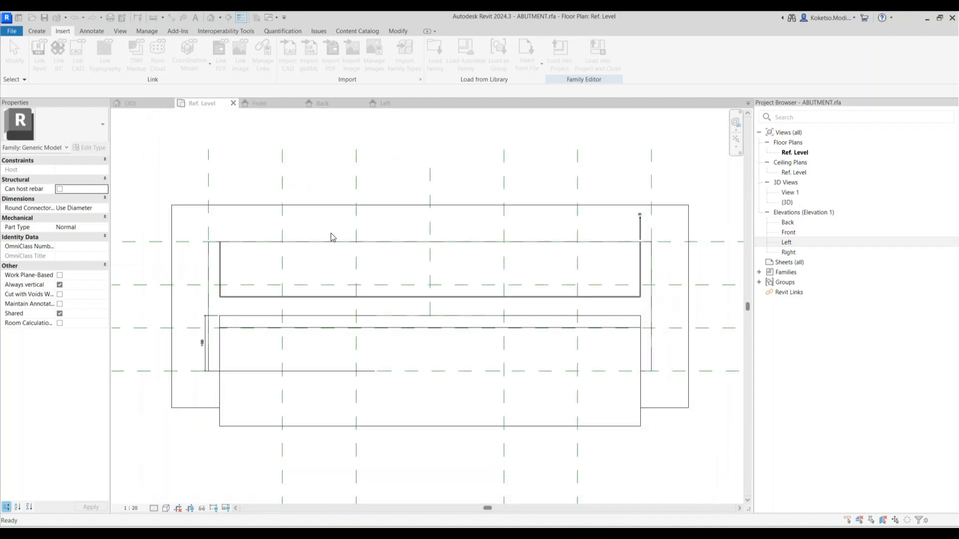
Place the BEARING component at the reference-plane intersection and select it
click(47, 33)
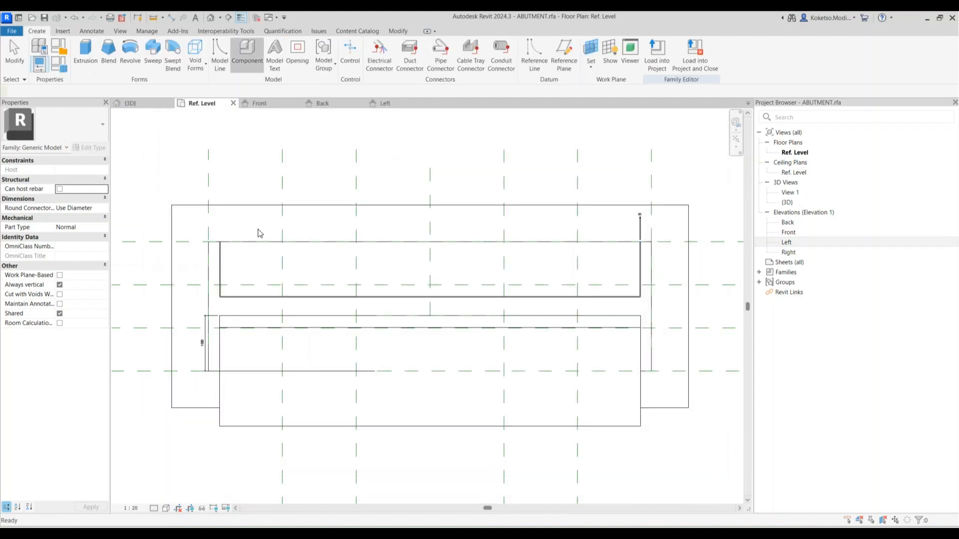
click(244, 50)
scroll(282, 267, up, 2)
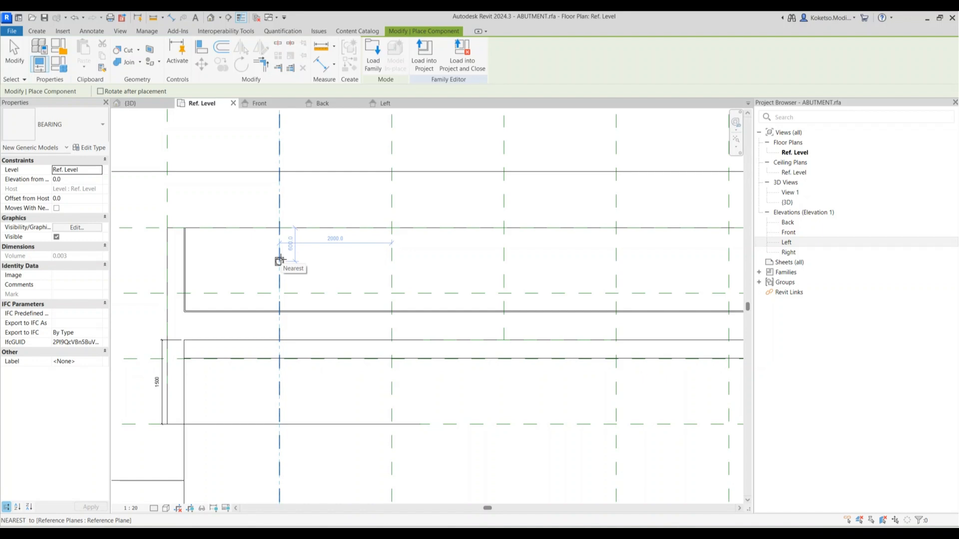
click(279, 261)
key(Escape)
scroll(218, 272, up, 2)
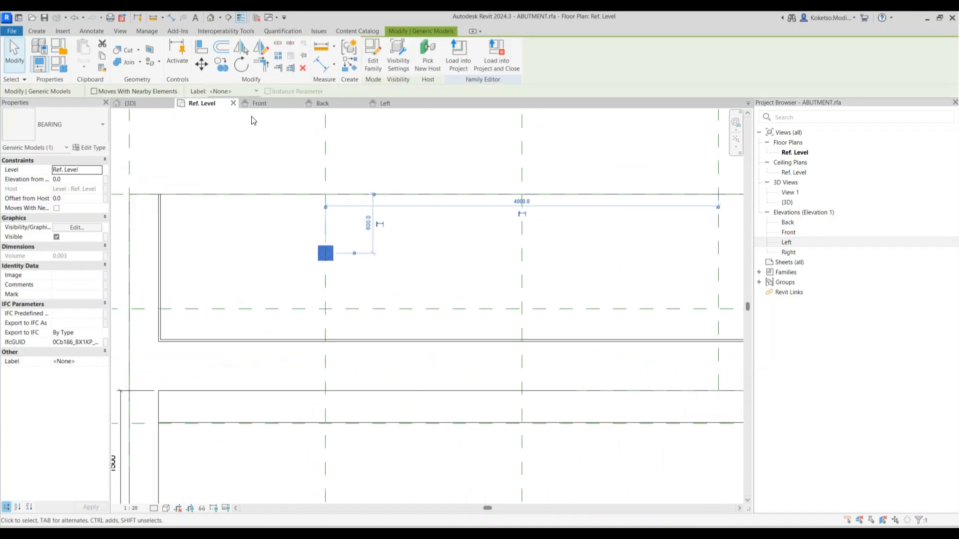
scroll(324, 254, up, 2)
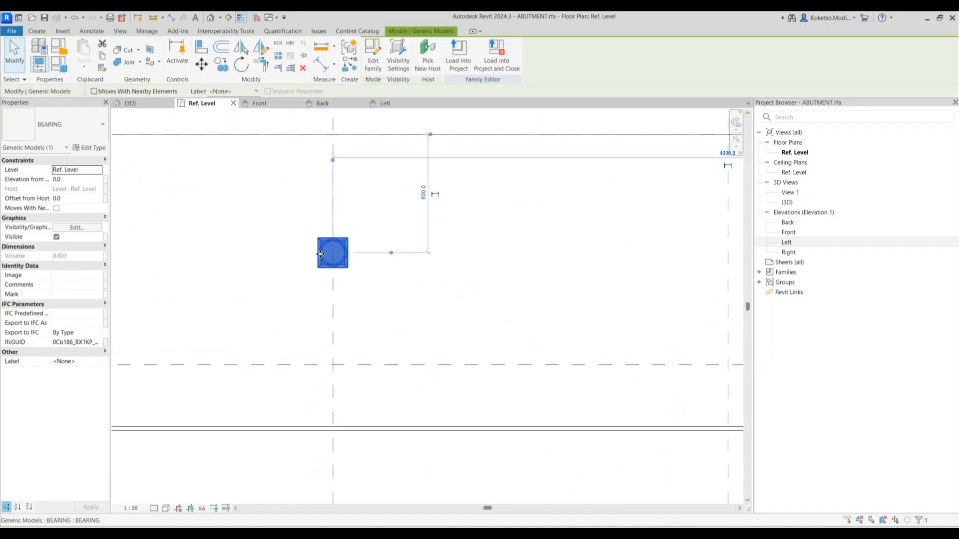
key(Escape)
scroll(329, 237, down, 2)
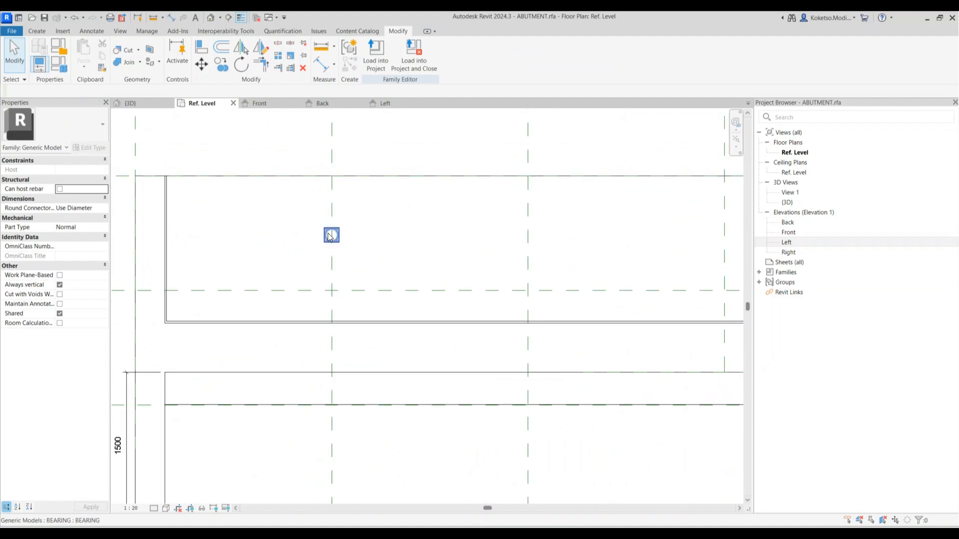
click(330, 235)
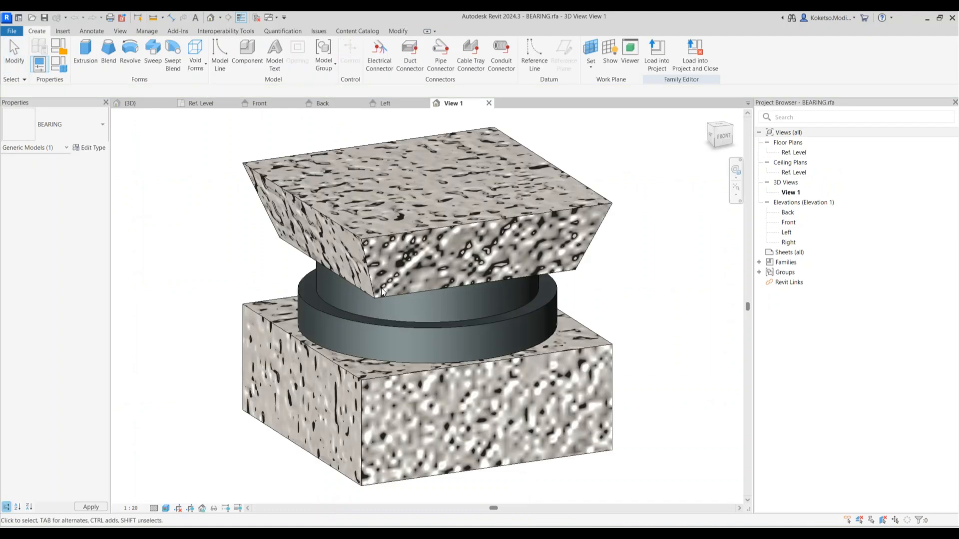
In the bearing's Ref. Level plan, dimension the three vertical planes and set them equal (EQ)
scroll(400, 300, down, 4)
double_click(798, 152)
scroll(433, 321, up, 4)
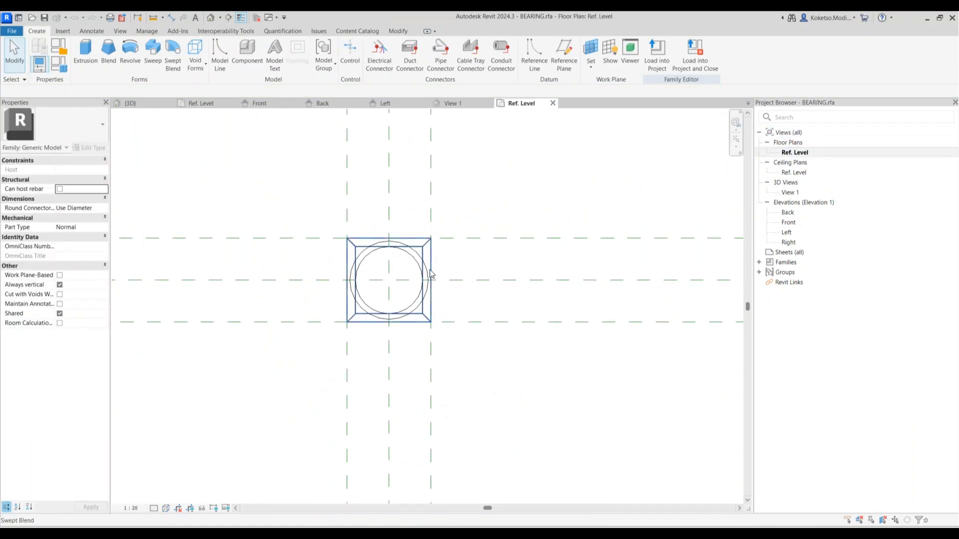
click(449, 254)
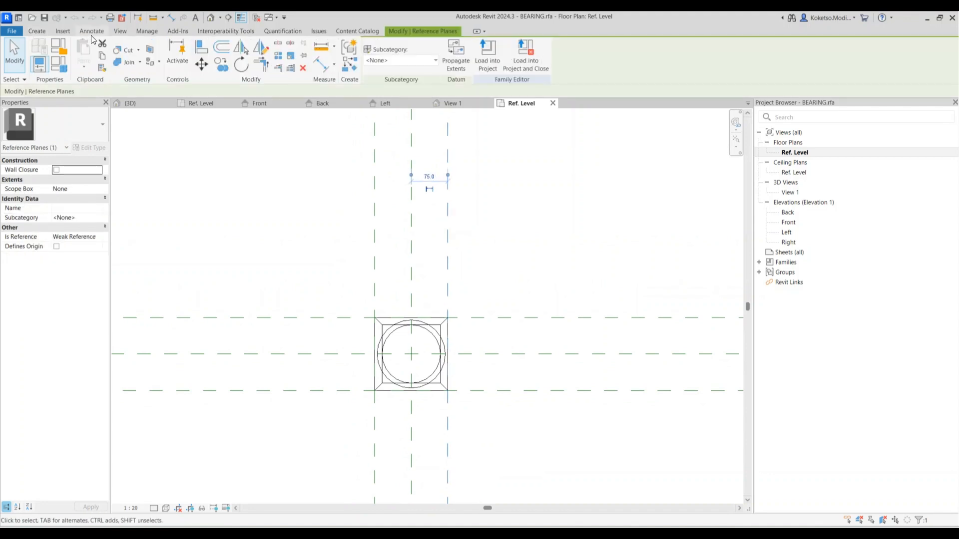
key(d)
key(i)
click(376, 225)
click(411, 238)
click(449, 241)
click(413, 115)
Add a 150 overall dimension between the outer vertical reference planes
middle_drag(415, 122, 413, 223)
scroll(411, 224, down, 1)
click(378, 243)
click(441, 240)
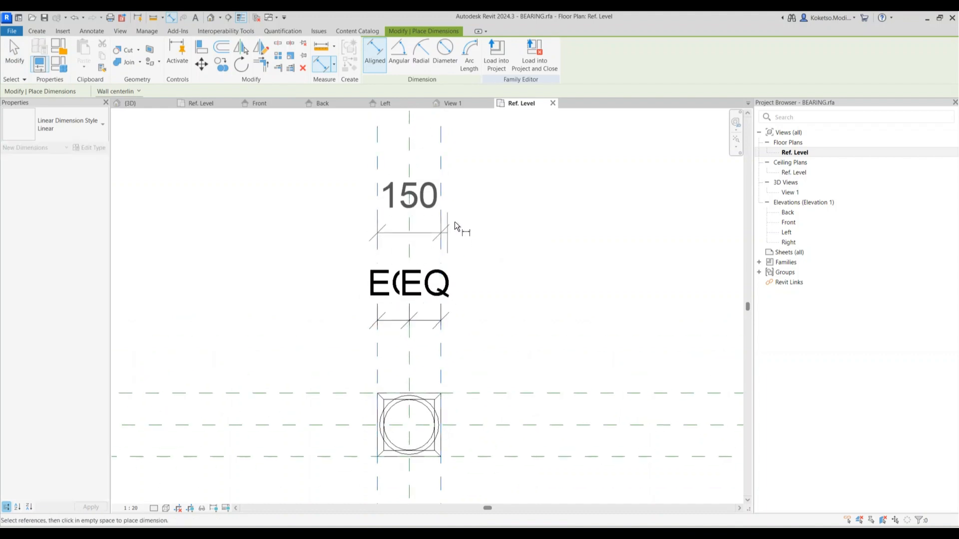
click(482, 176)
key(Escape)
key(Escape)
Move the right and left vertical reference planes to 150 from centre
click(417, 149)
click(447, 220)
click(441, 196)
click(414, 157)
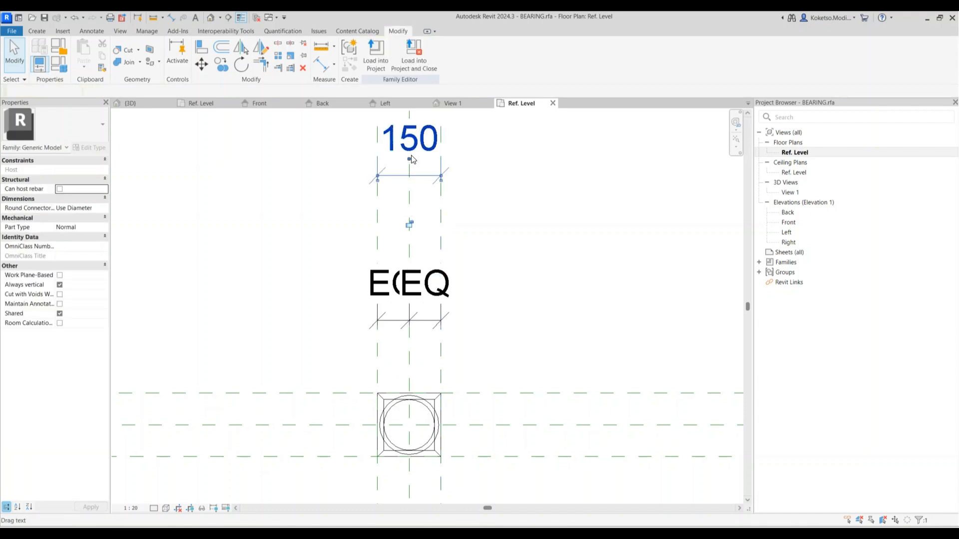
click(443, 298)
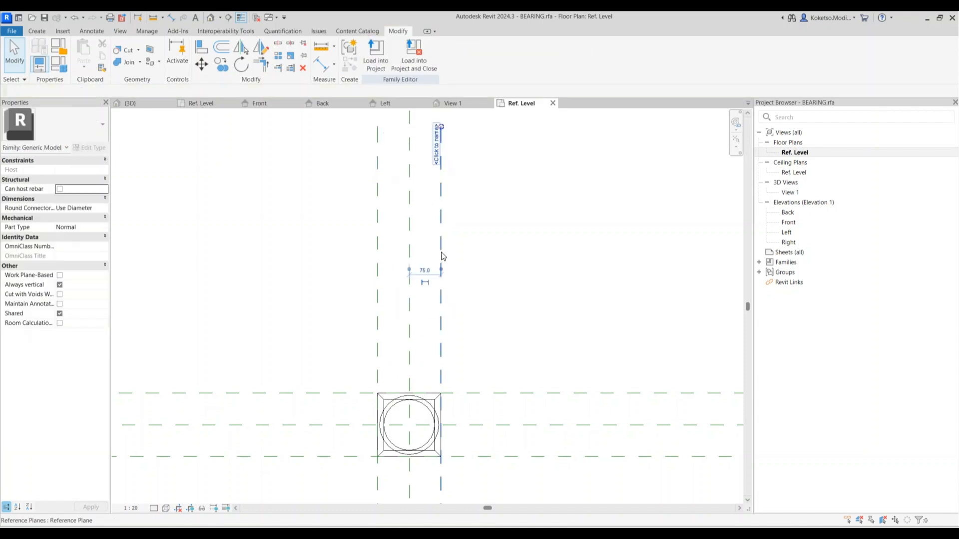
click(434, 258)
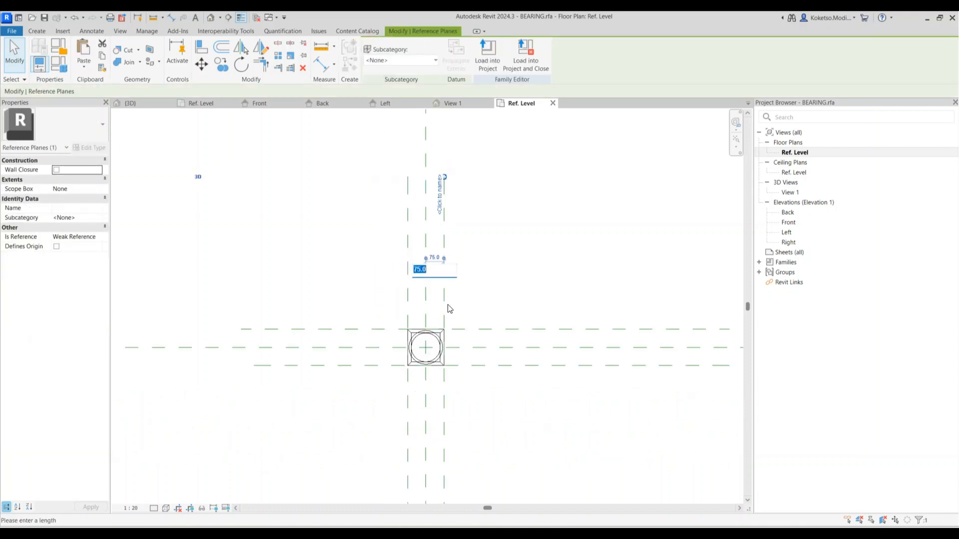
scroll(452, 298, up, 1)
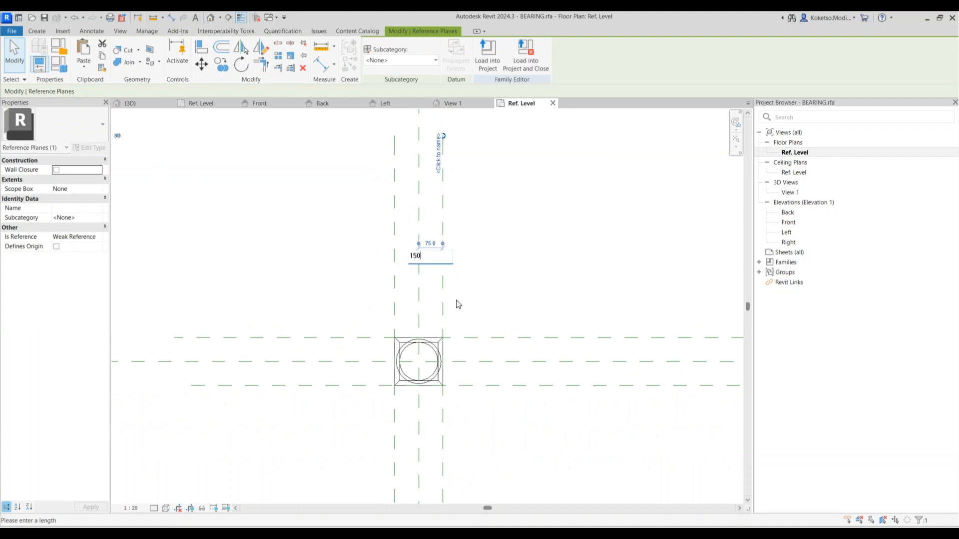
key(Return)
click(396, 274)
click(406, 243)
text(1)
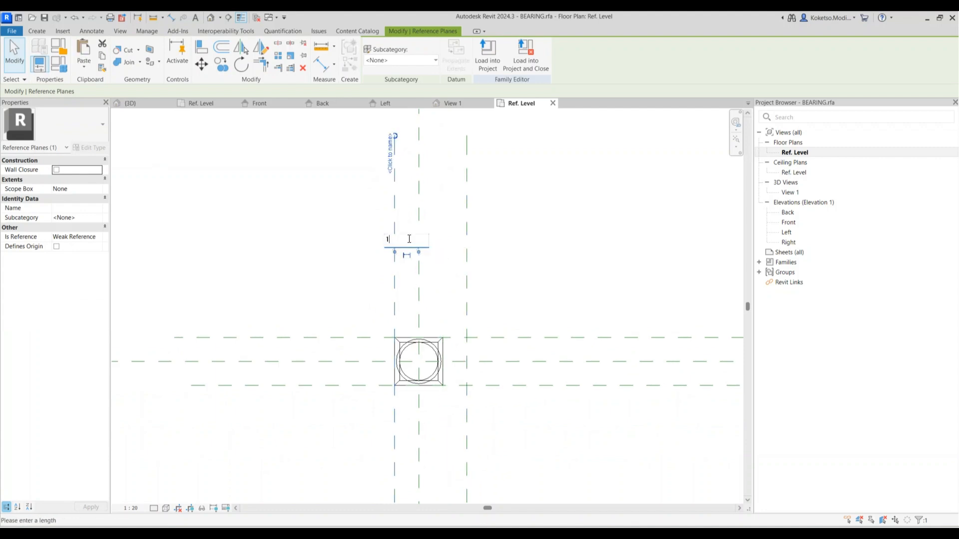
key(Return)
scroll(409, 242, down, 3)
scroll(480, 335, up, 1)
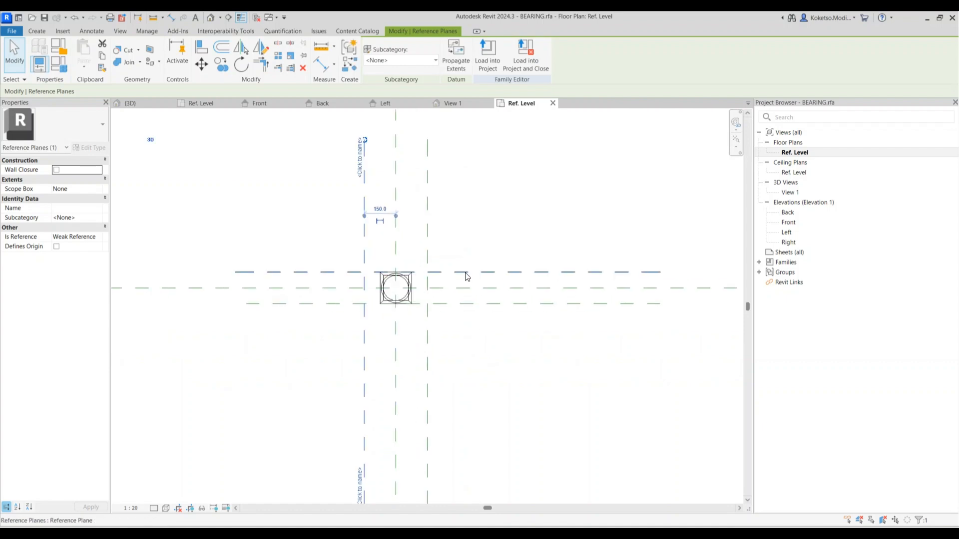
Set the upper and lower horizontal planes to 100 from centre, then view in 3D
click(466, 273)
scroll(449, 275, up, 2)
click(249, 282)
text(100)
key(Return)
click(442, 319)
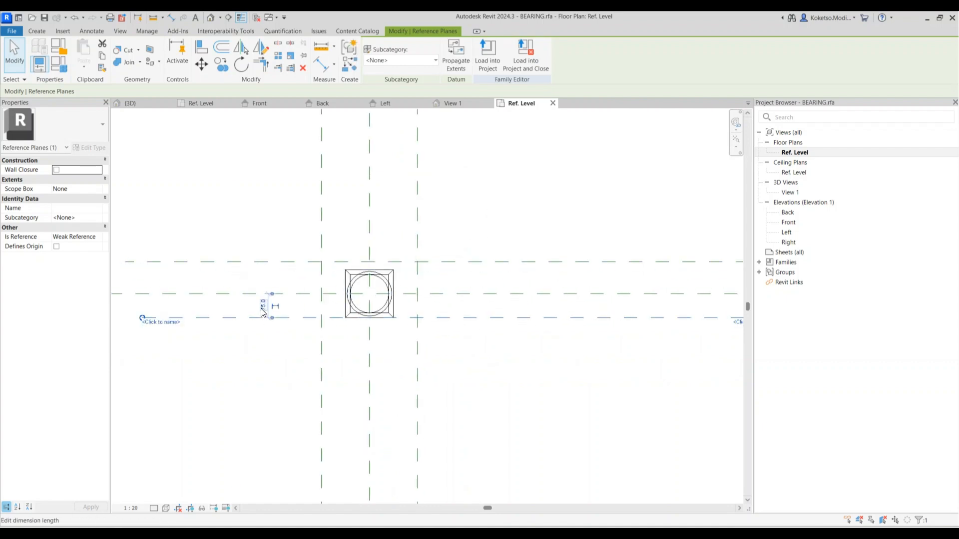
click(264, 305)
text(100)
key(Return)
key(Escape)
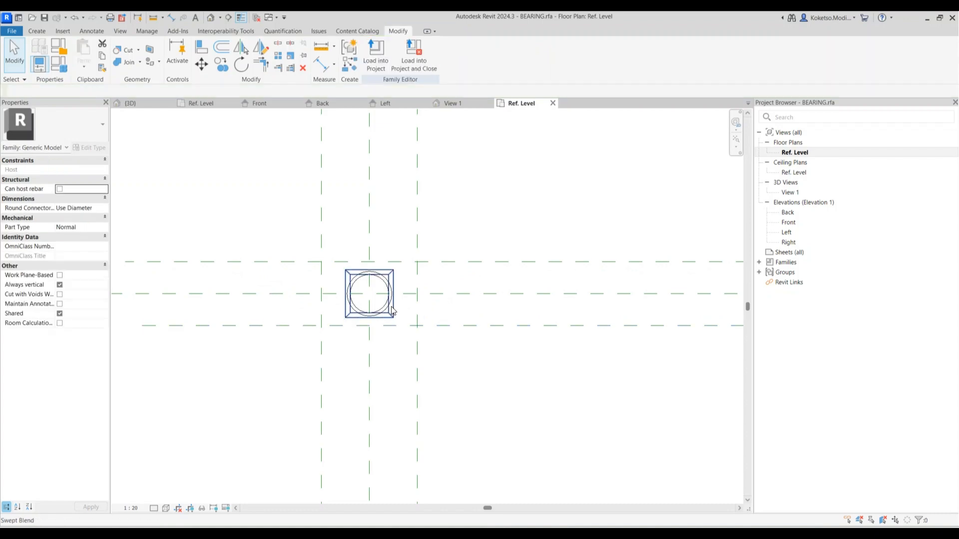
click(454, 103)
Align the base profile's top, right and bottom edges to the reference planes (AL), then finish
click(429, 329)
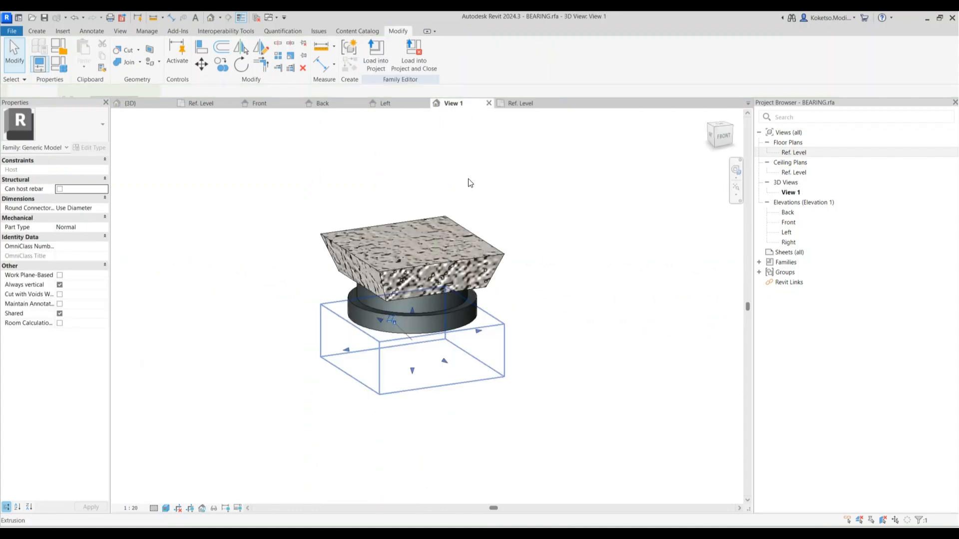
click(519, 103)
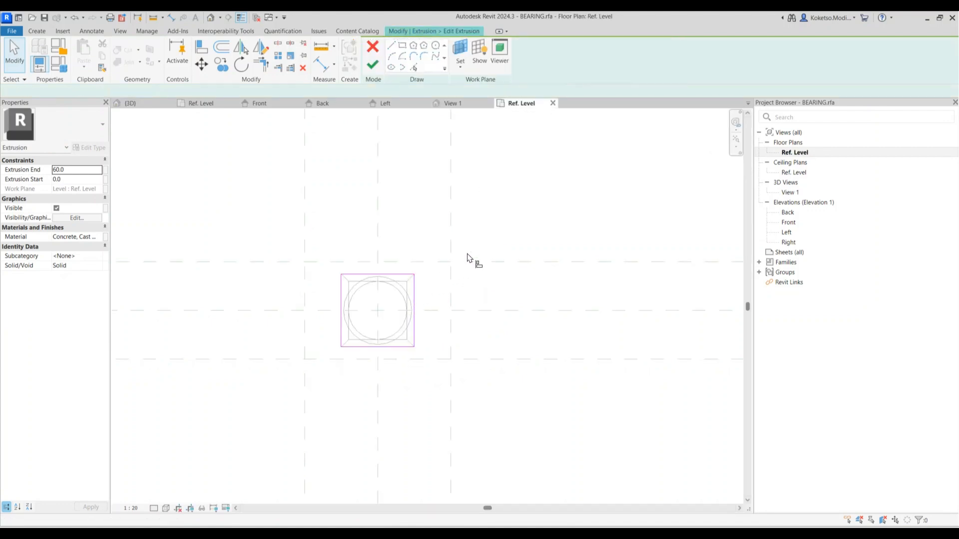
key(a)
key(l)
click(404, 275)
click(480, 262)
click(413, 275)
click(414, 324)
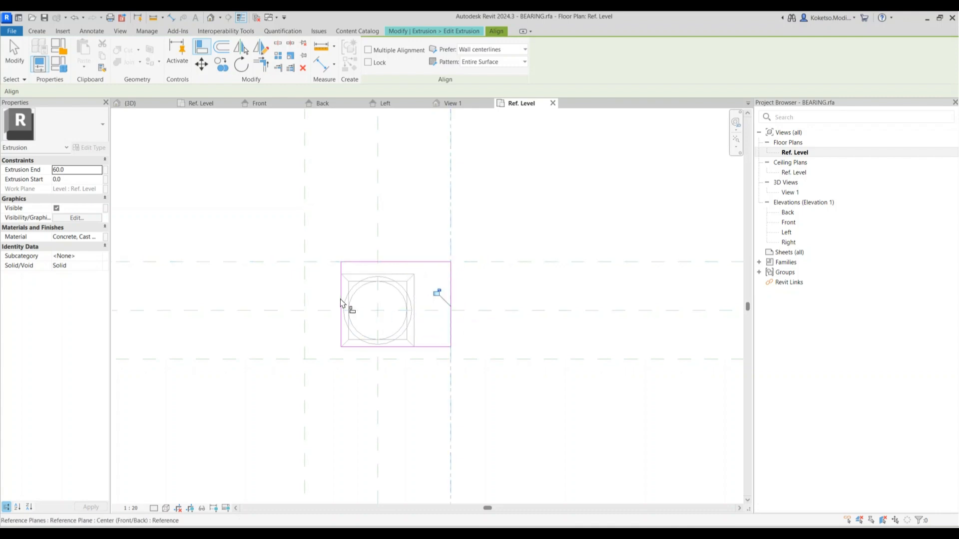
click(344, 359)
click(358, 348)
middle_drag(400, 311, 438, 303)
key(Escape)
key(Escape)
click(373, 66)
Move the top and bottom horizontal reference planes to 120 from centre
scroll(482, 259, down, 2)
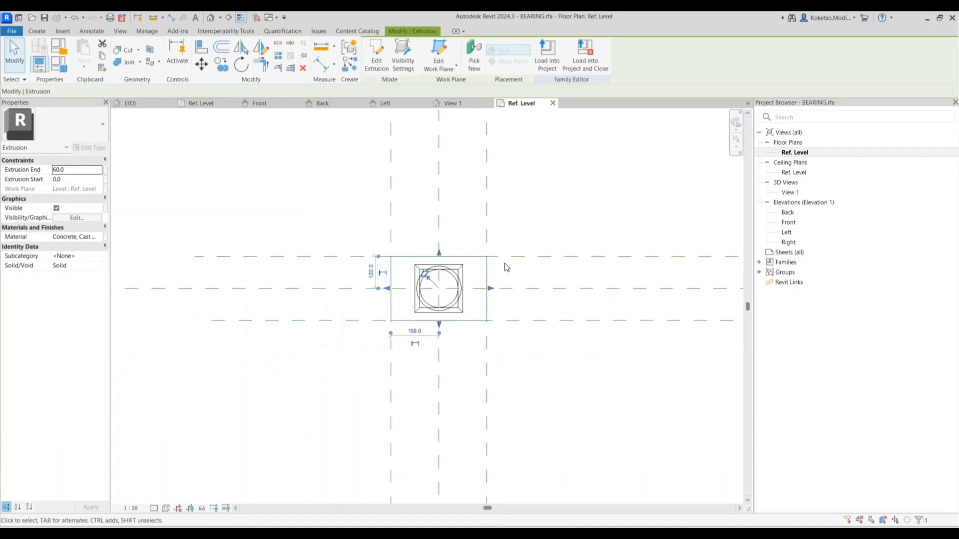
scroll(505, 263, up, 2)
click(506, 253)
click(220, 277)
text(1)
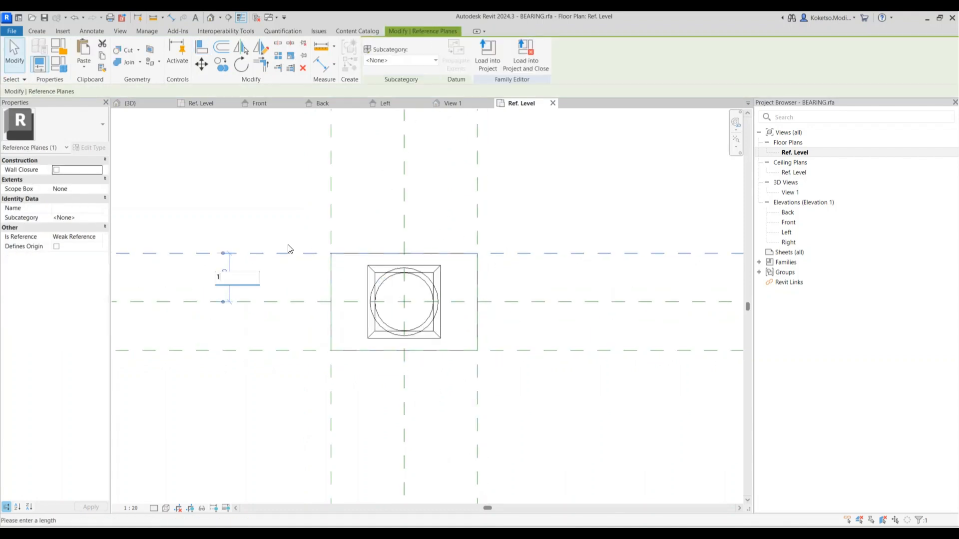
text( : 20)
key(Return)
click(300, 349)
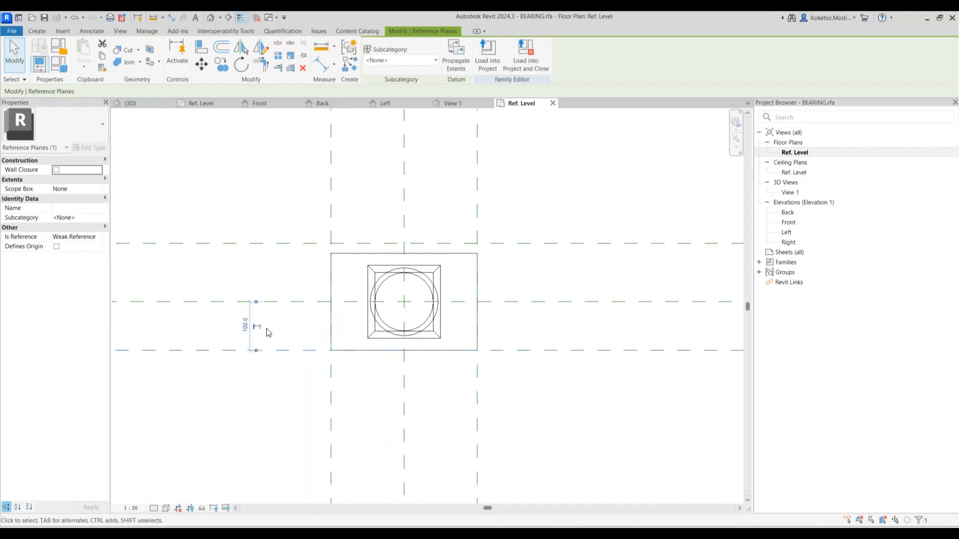
text(120)
key(Return)
click(343, 350)
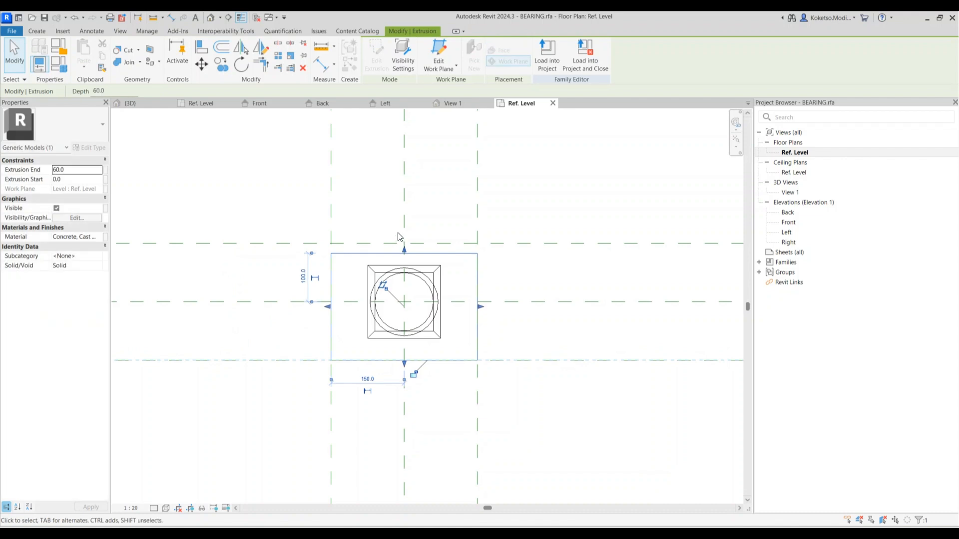
key(Escape)
scroll(414, 281, up, 1)
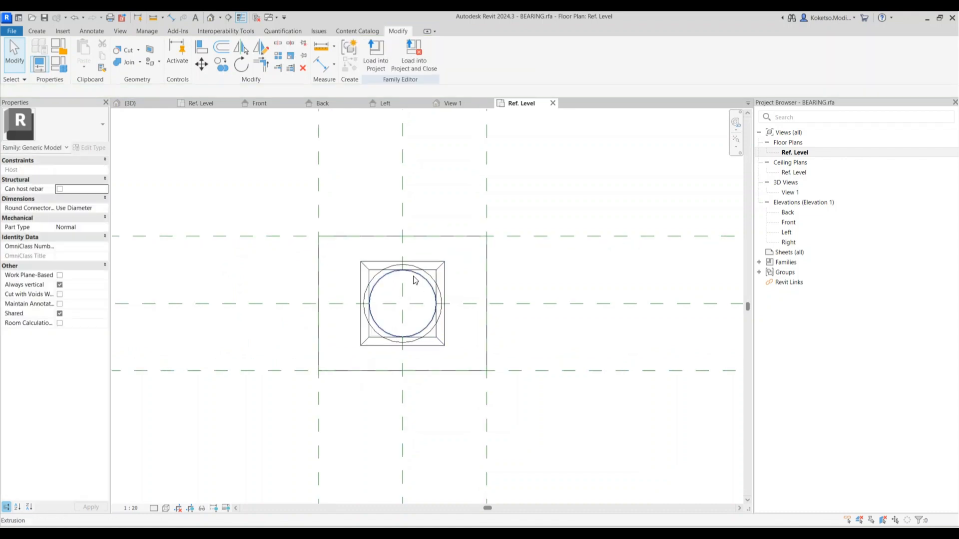
Set the lower cast-iron disc extrusion's circle to radius 120
click(378, 278)
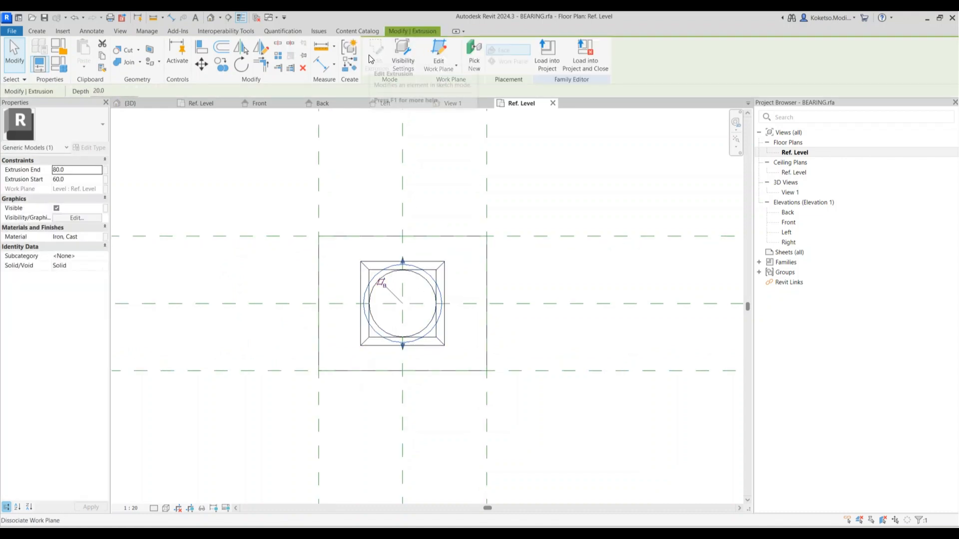
key(Escape)
scroll(384, 281, up, 2)
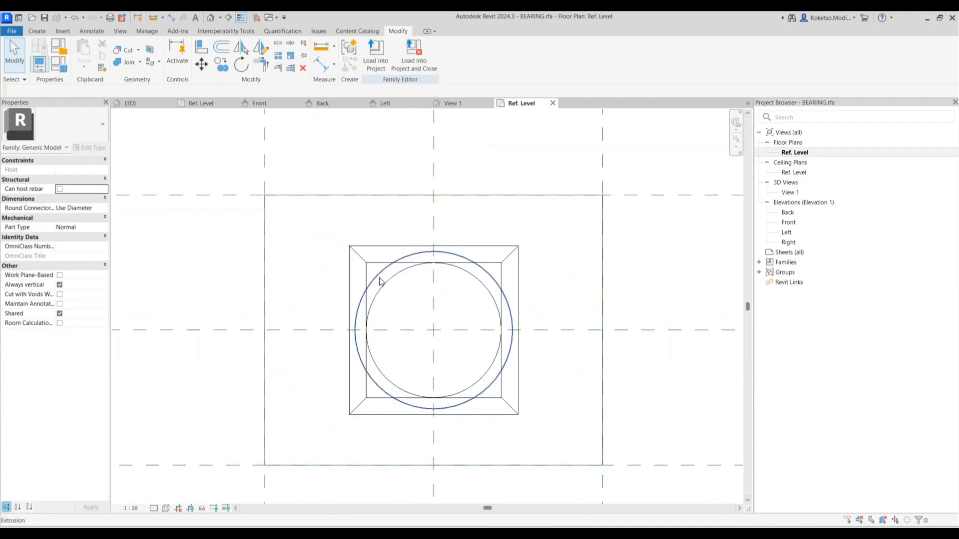
click(382, 278)
click(372, 59)
scroll(402, 301, down, 2)
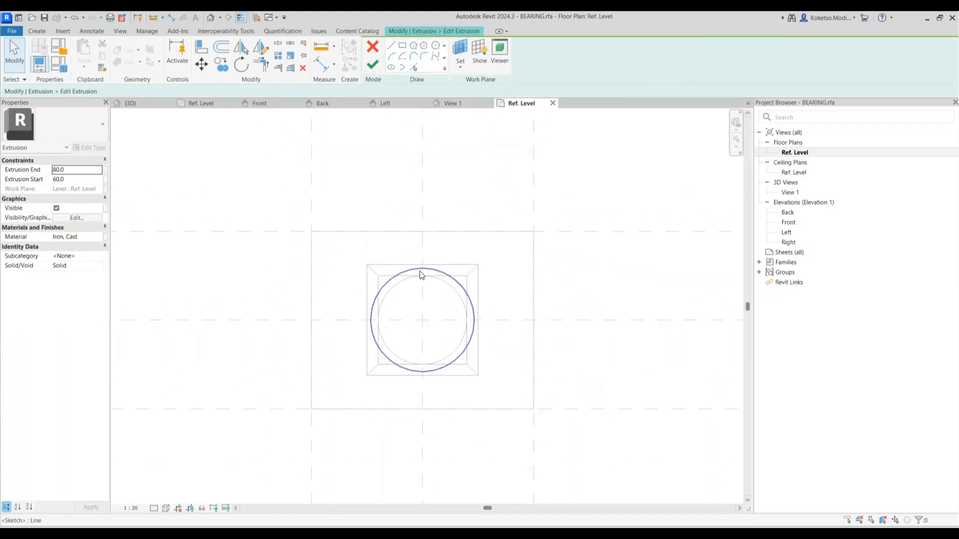
text(0)
key(Return)
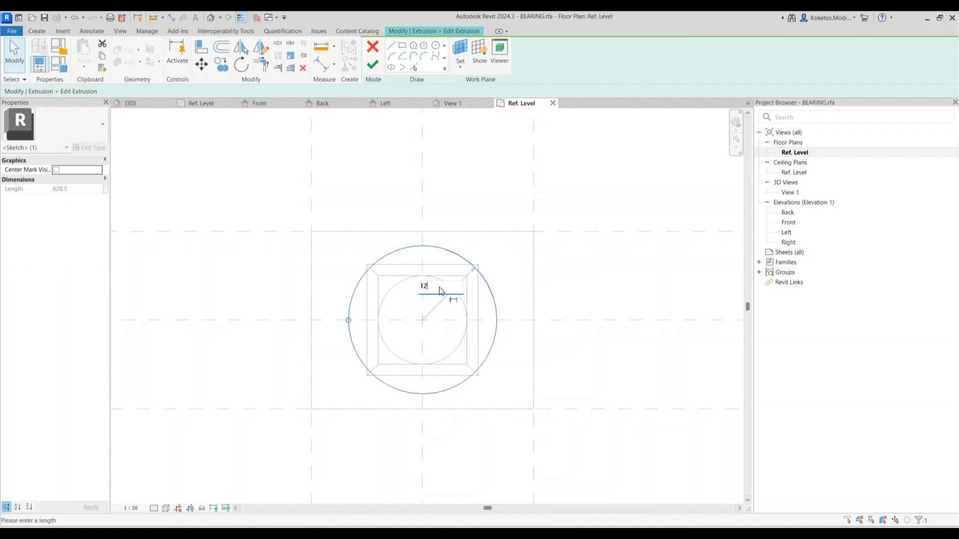
click(440, 291)
text(120)
key(Return)
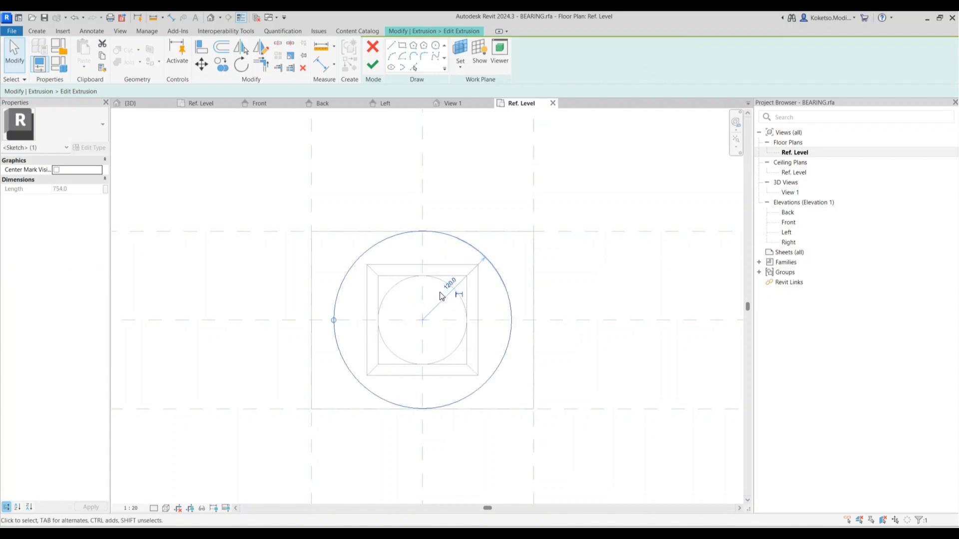
key(Escape)
key(Escape)
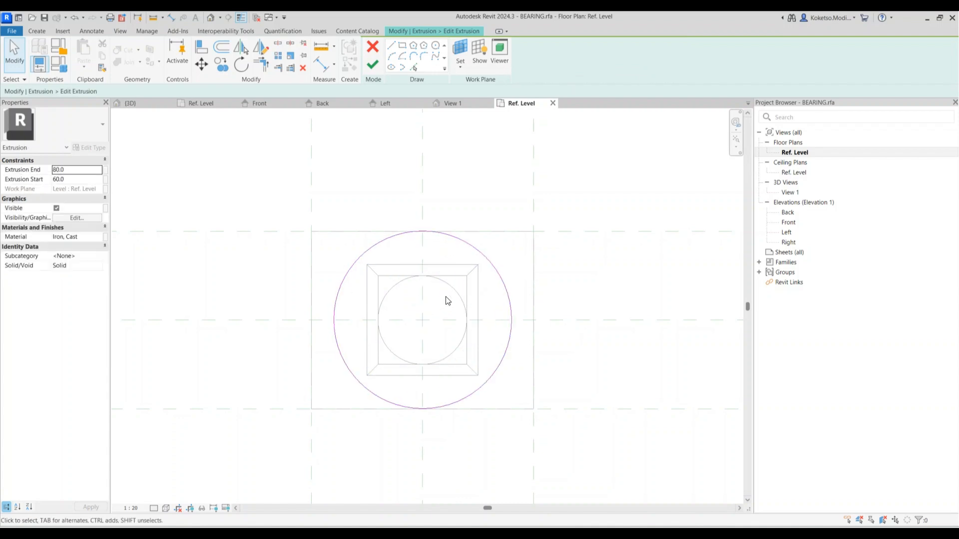
click(373, 63)
Enlarge the upper extrusion's inner circle to radius 100 and finish the sketch
click(424, 276)
click(376, 59)
click(401, 286)
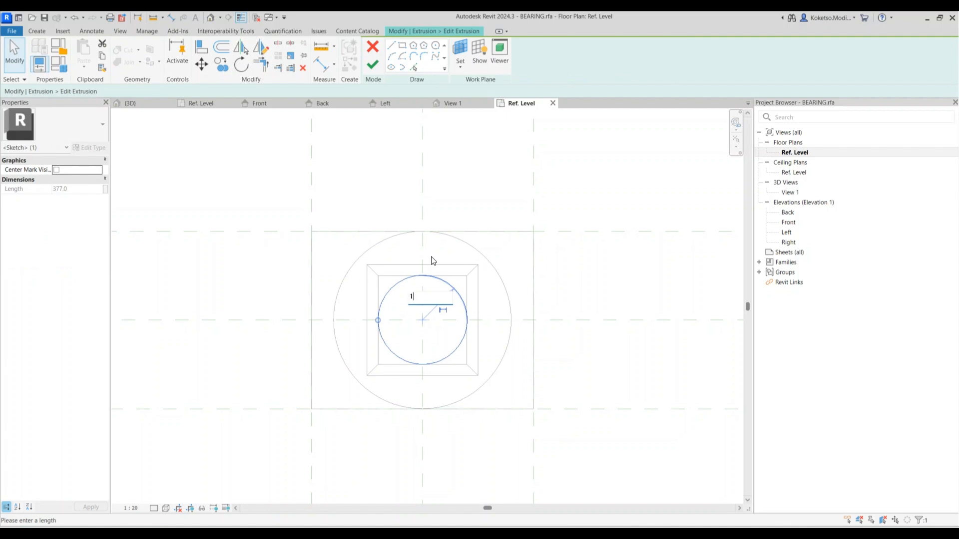
key(Return)
click(451, 321)
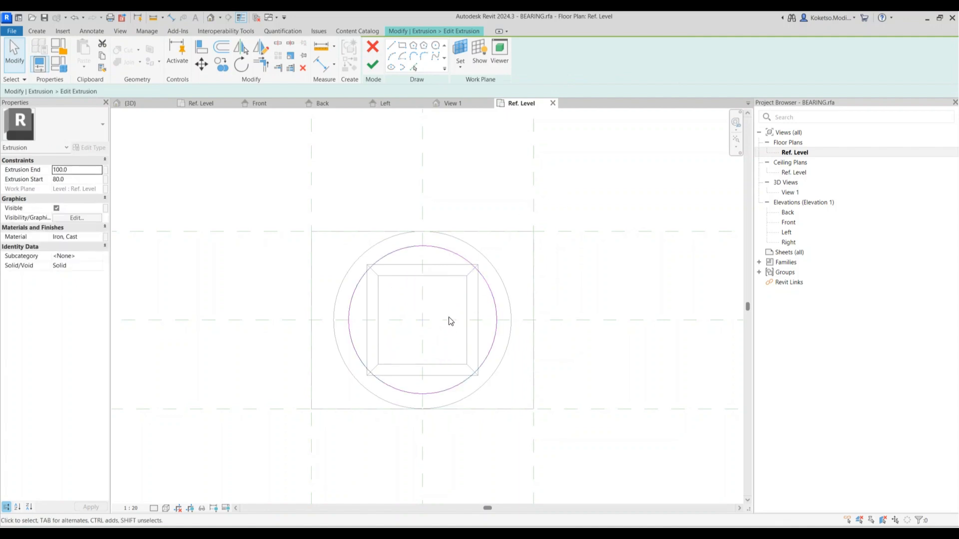
click(368, 70)
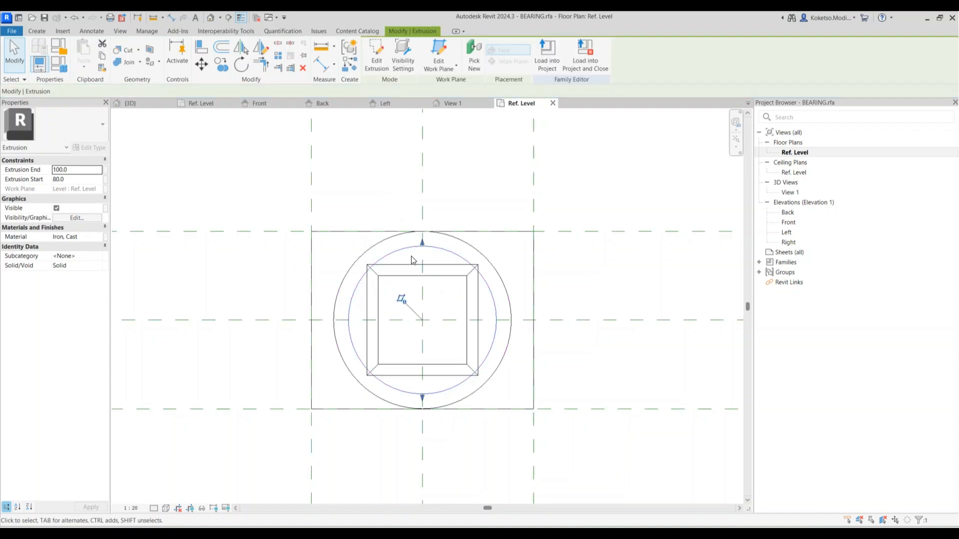
click(411, 270)
Scale the swept blend's first square profile out to the inner circle
click(384, 55)
click(477, 47)
click(527, 66)
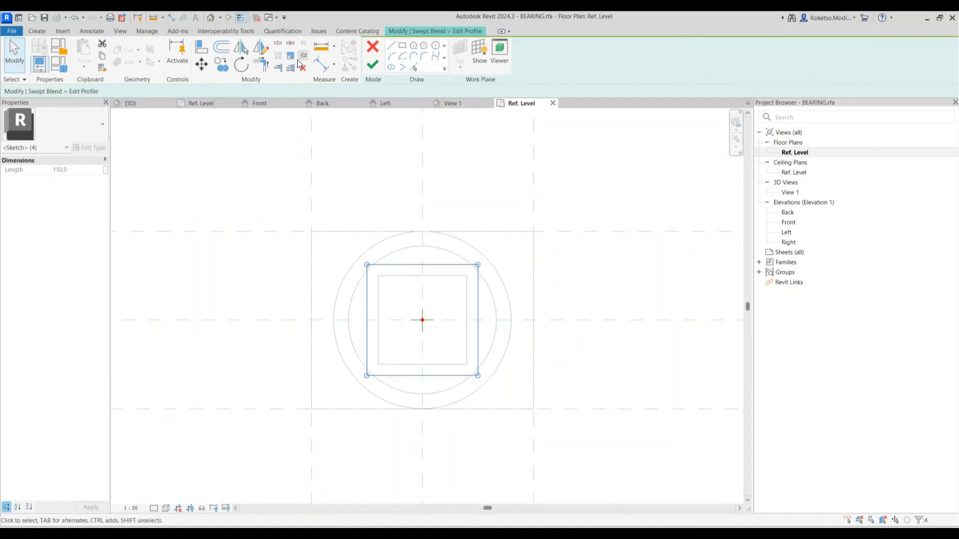
click(291, 55)
click(423, 320)
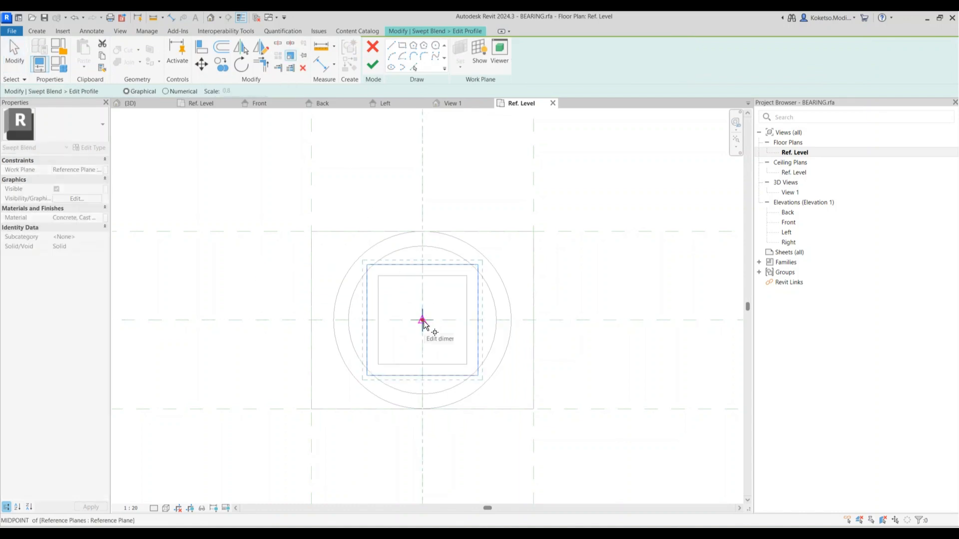
click(480, 320)
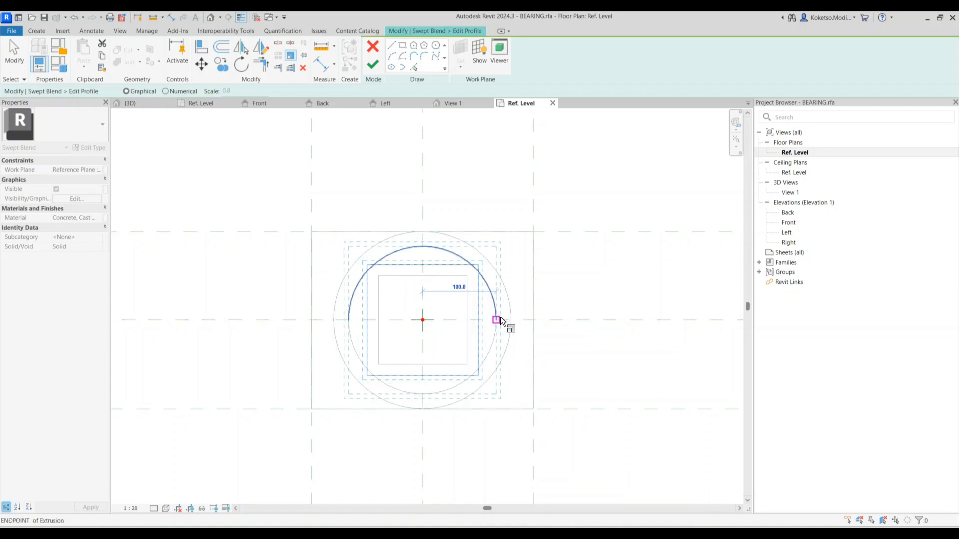
click(496, 319)
click(372, 65)
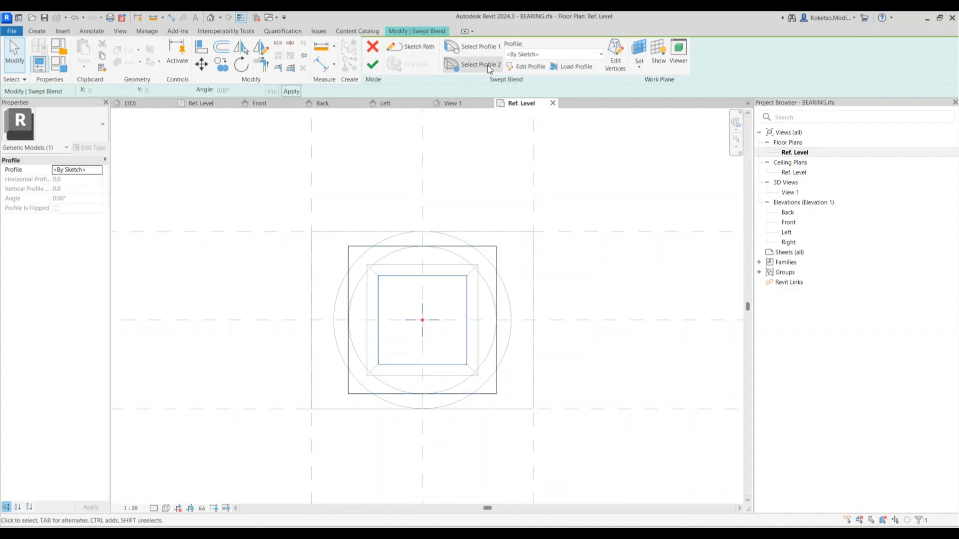
Undo that scaling and rescale the first profile's square from its centre
click(486, 68)
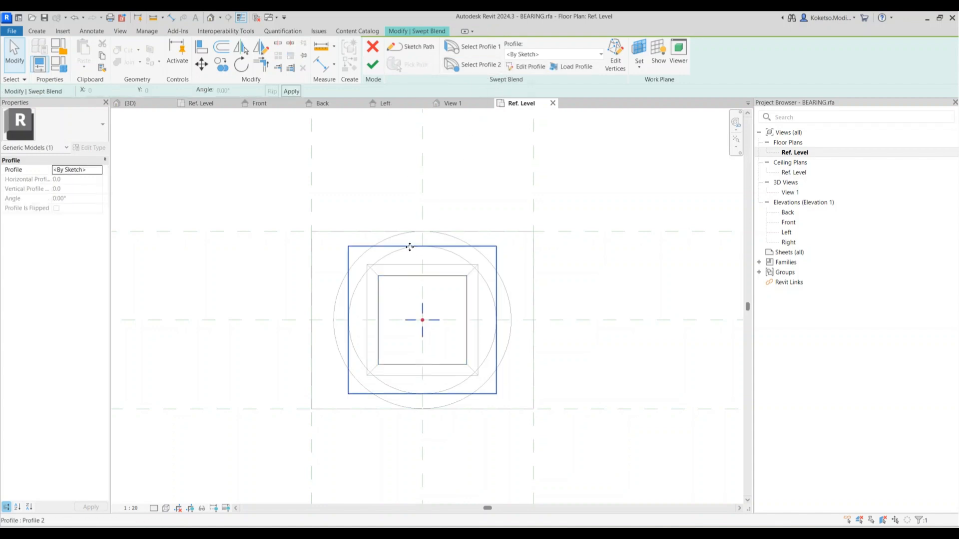
click(402, 277)
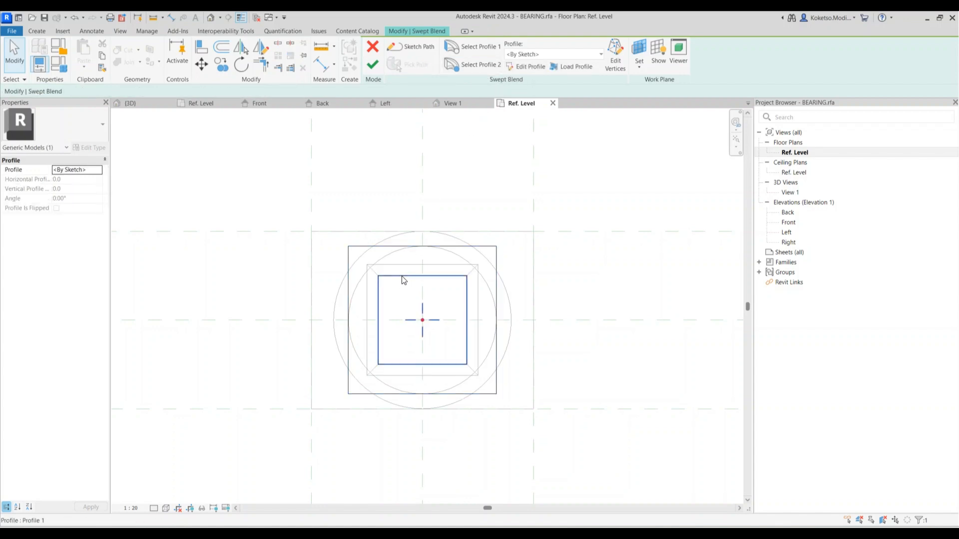
click(499, 66)
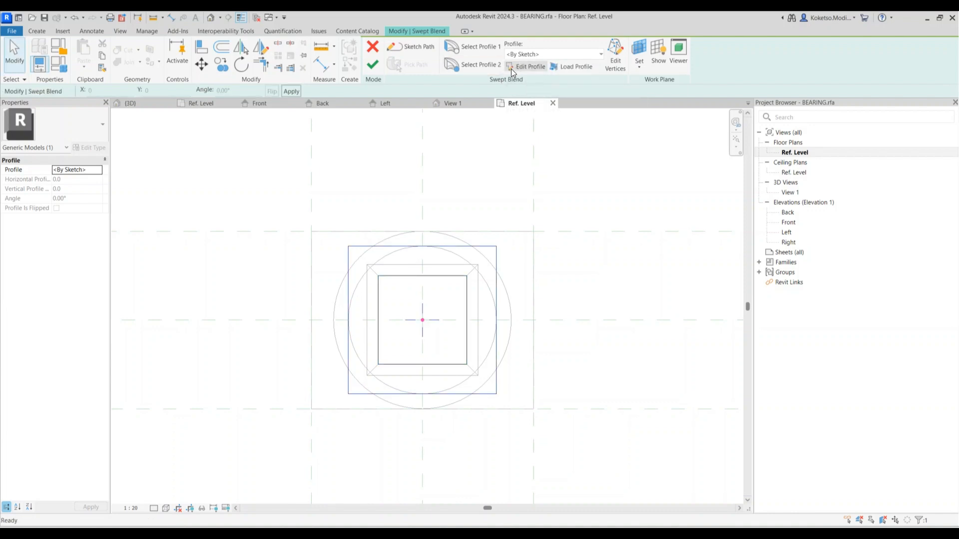
key(ctrl+z)
key(ctrl+z)
key(ctrl+z)
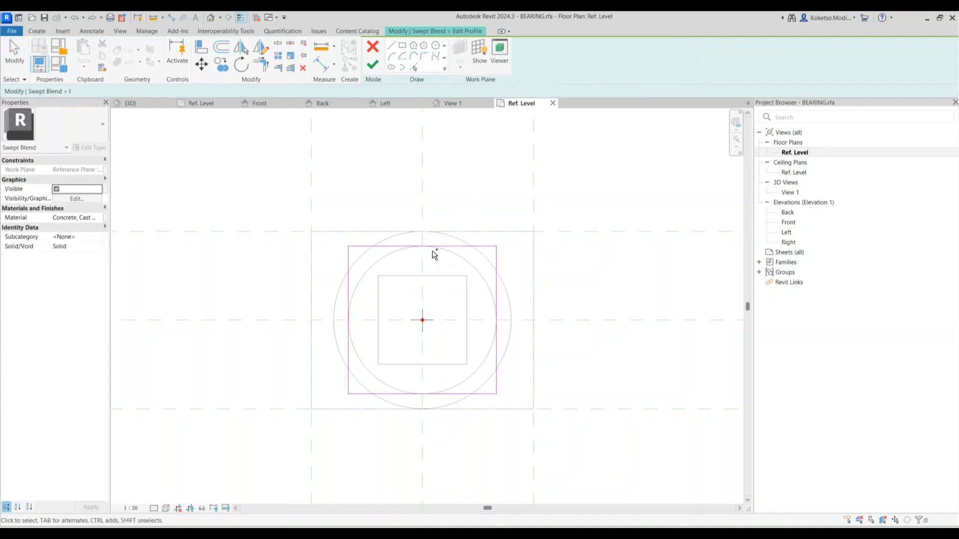
click(417, 276)
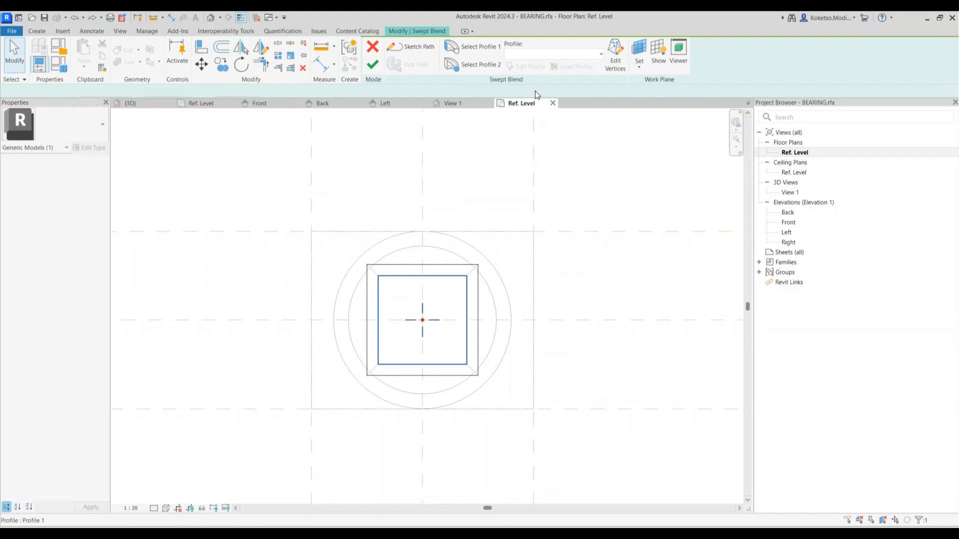
click(513, 67)
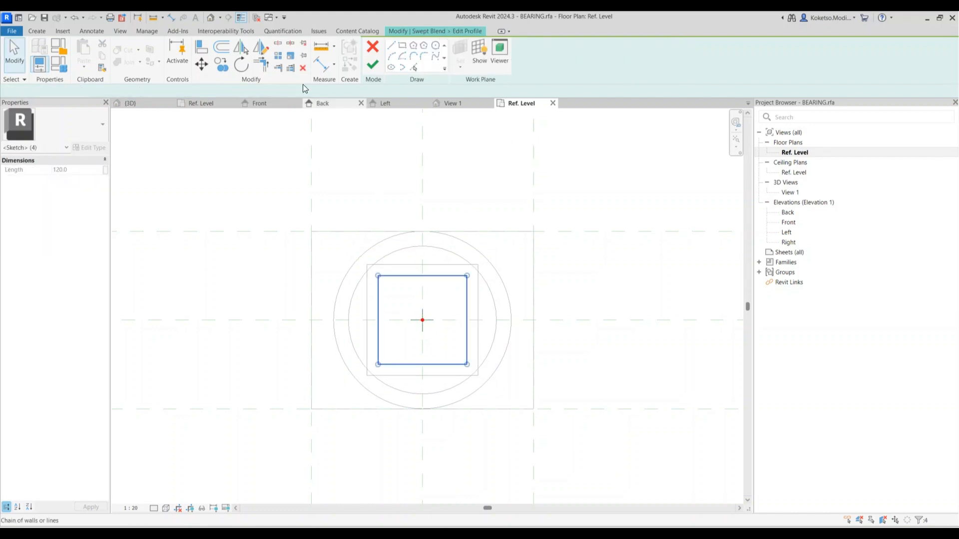
click(290, 55)
click(422, 320)
click(467, 320)
click(492, 320)
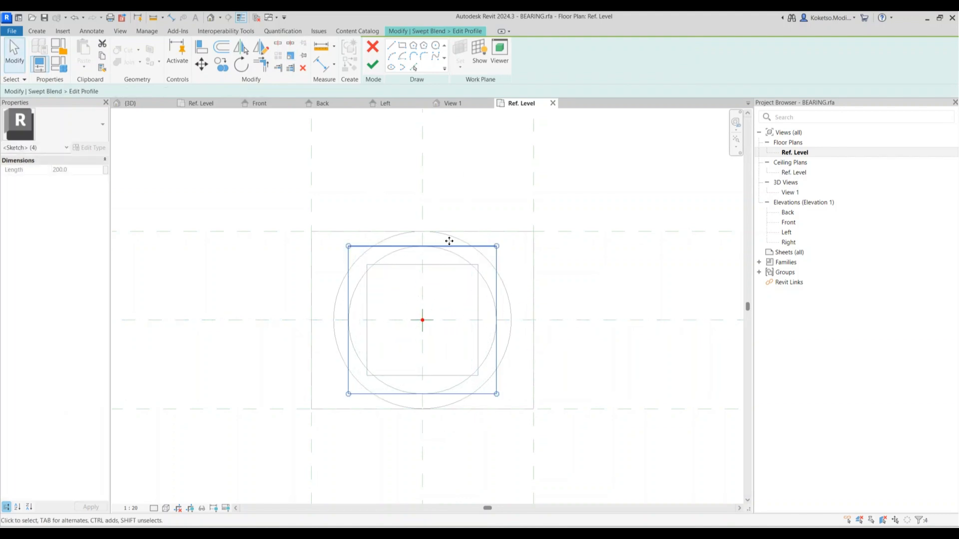
click(372, 64)
Scale the second square profile out to the outer circle and finish the swept blend
click(472, 64)
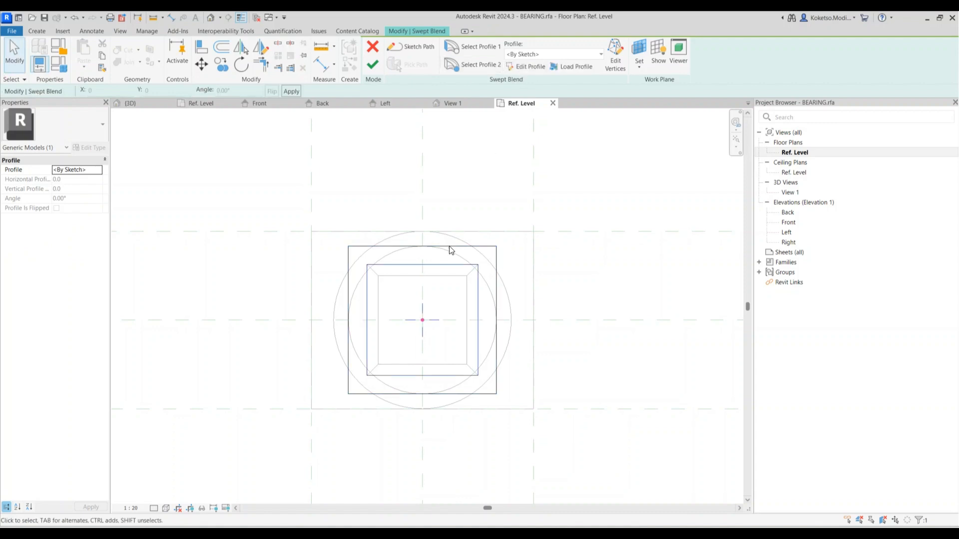
click(529, 66)
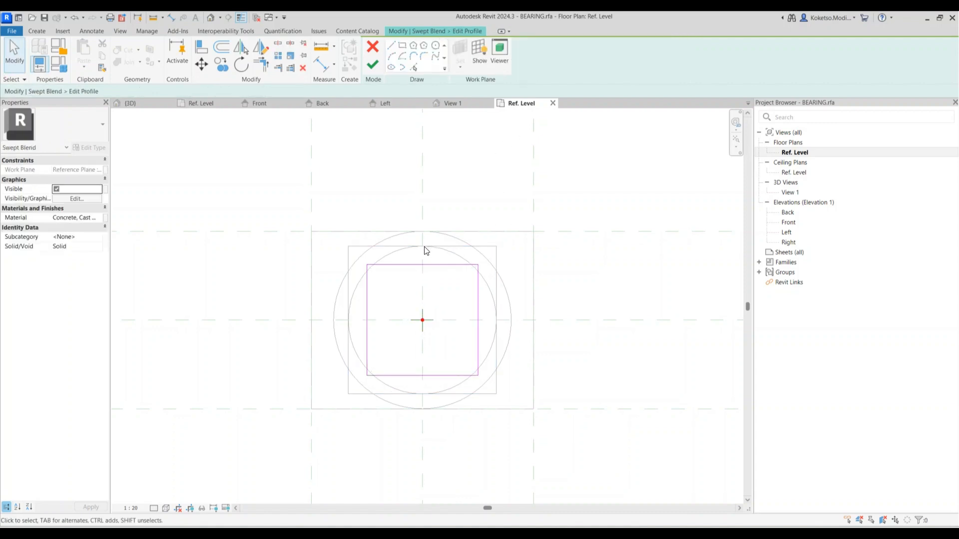
click(290, 56)
click(422, 320)
click(477, 320)
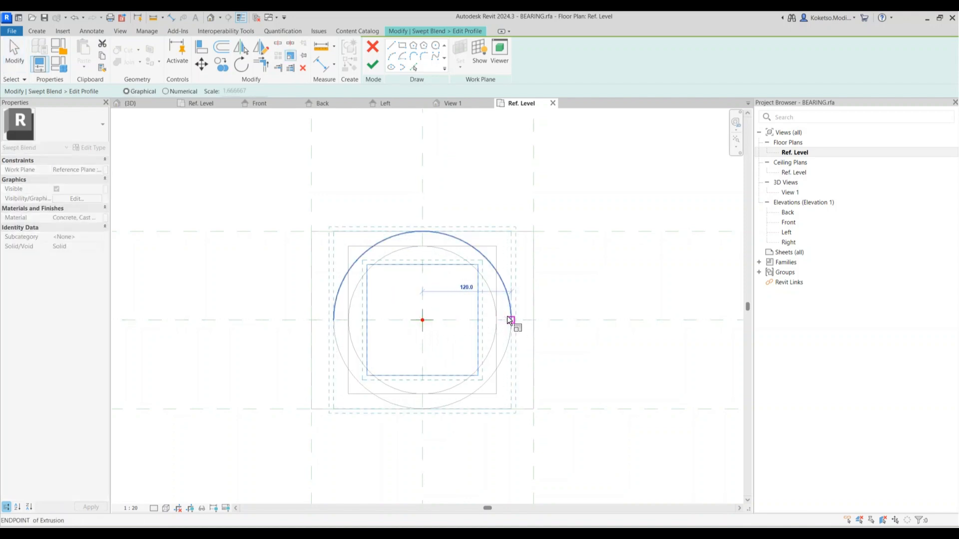
click(511, 320)
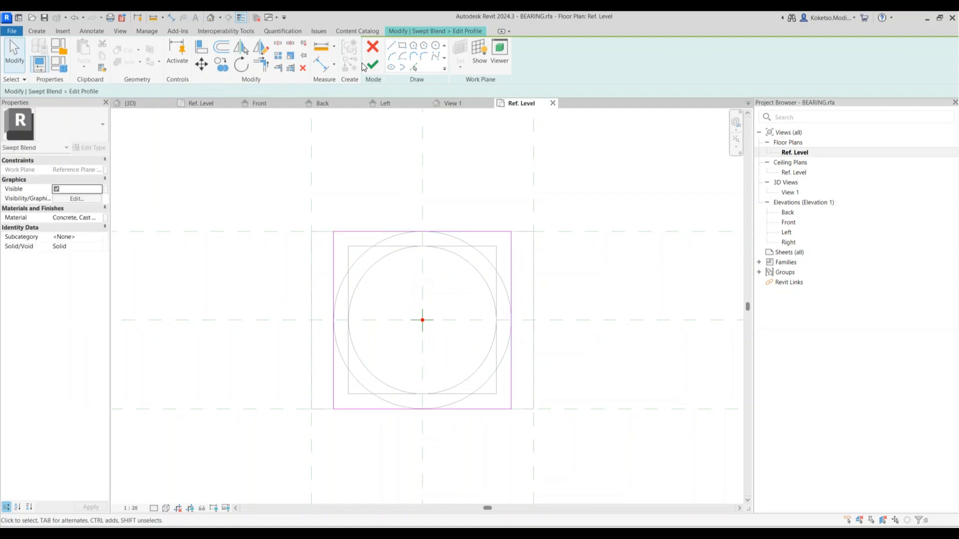
click(450, 103)
click(369, 63)
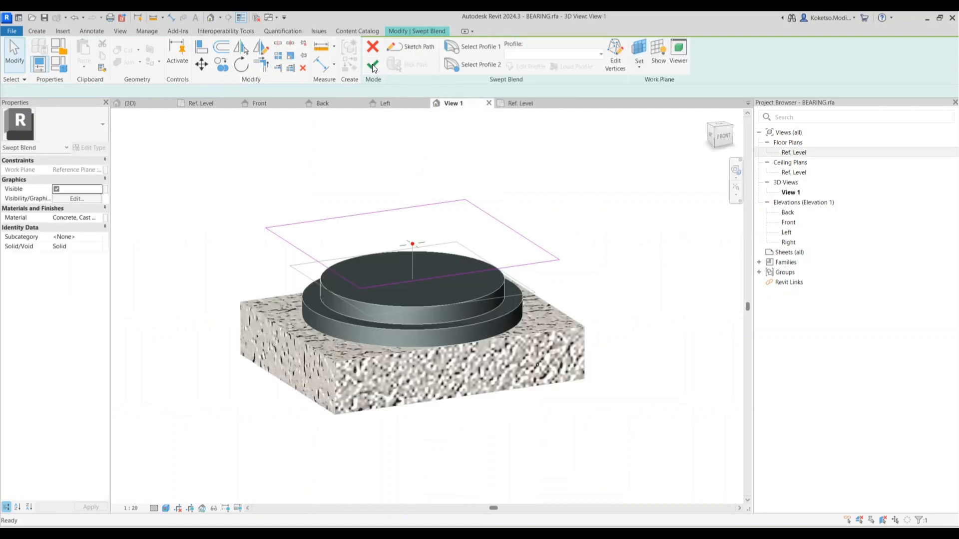
click(372, 64)
Orbit the finished bearing to a side view, then open the Front elevation
key(Escape)
mouse_move(594, 366)
shift+middle_down()
mouse_move(587, 321)
mouse_move(549, 343)
mouse_move(560, 375)
mouse_move(686, 294)
mouse_move(620, 368)
mouse_move(612, 360)
shift+middle_up()
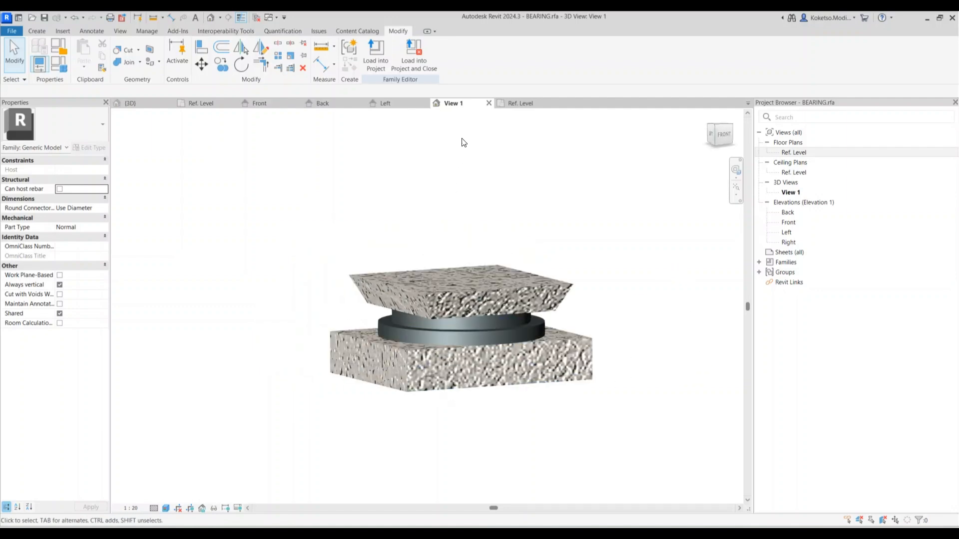
click(788, 222)
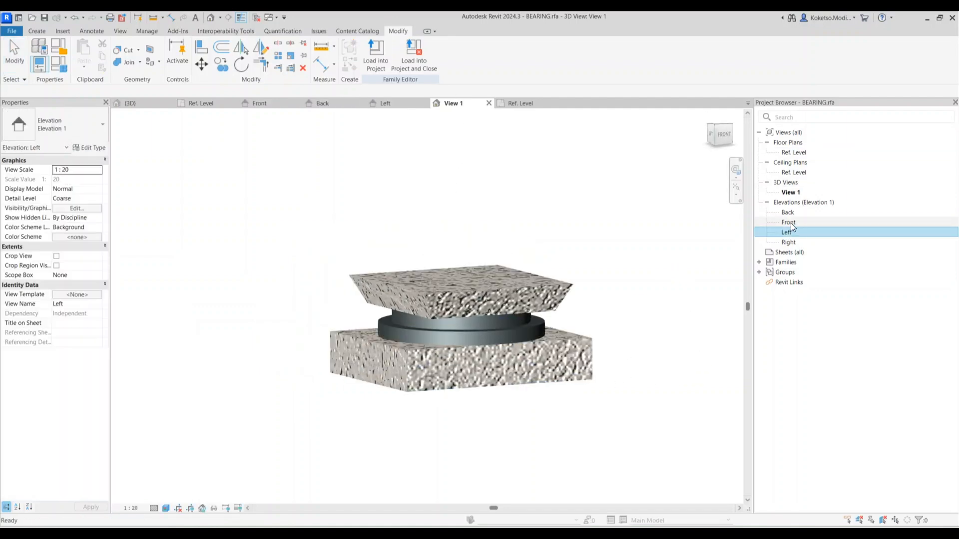
double_click(787, 223)
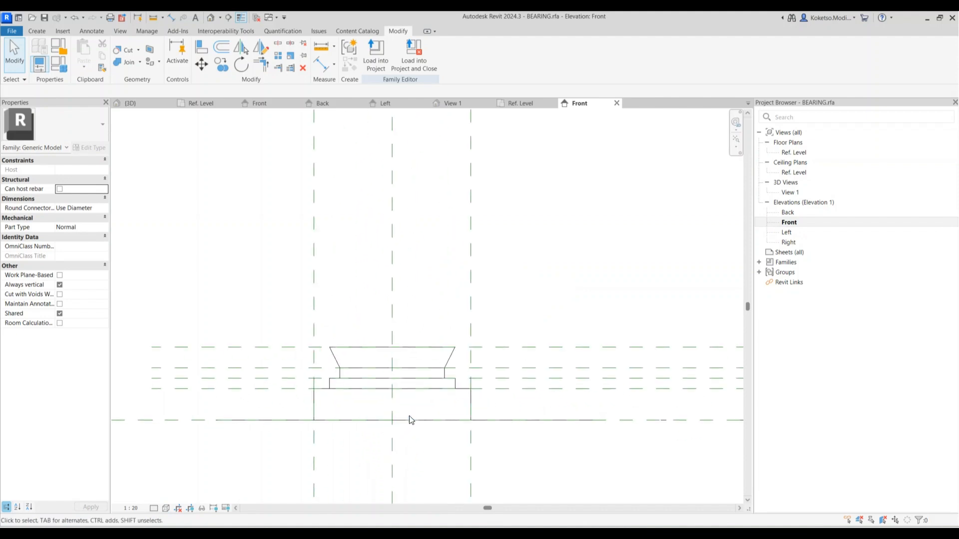
Load BEARING into ABUTMENT, saving BEARING.rfa and replacing the existing file
scroll(459, 372, down, 3)
click(414, 56)
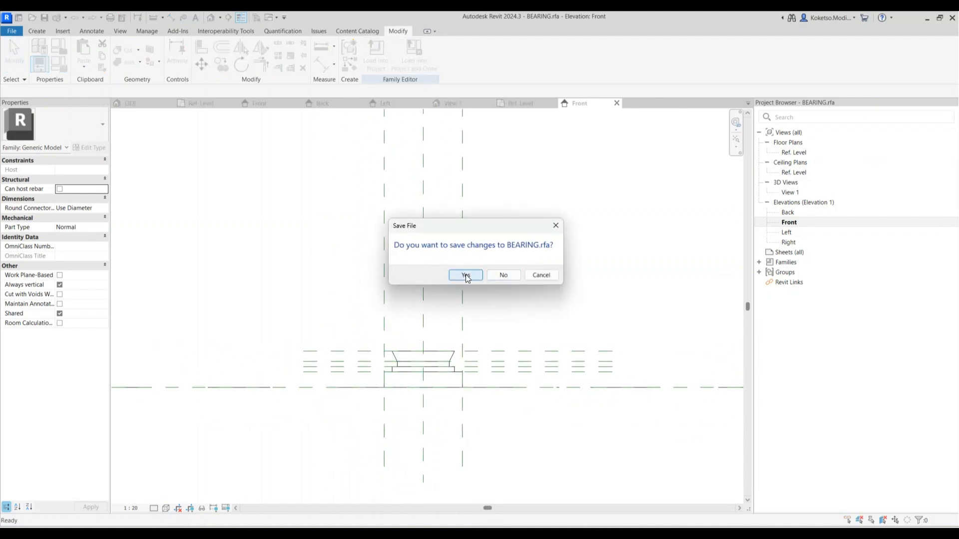
click(466, 277)
click(465, 277)
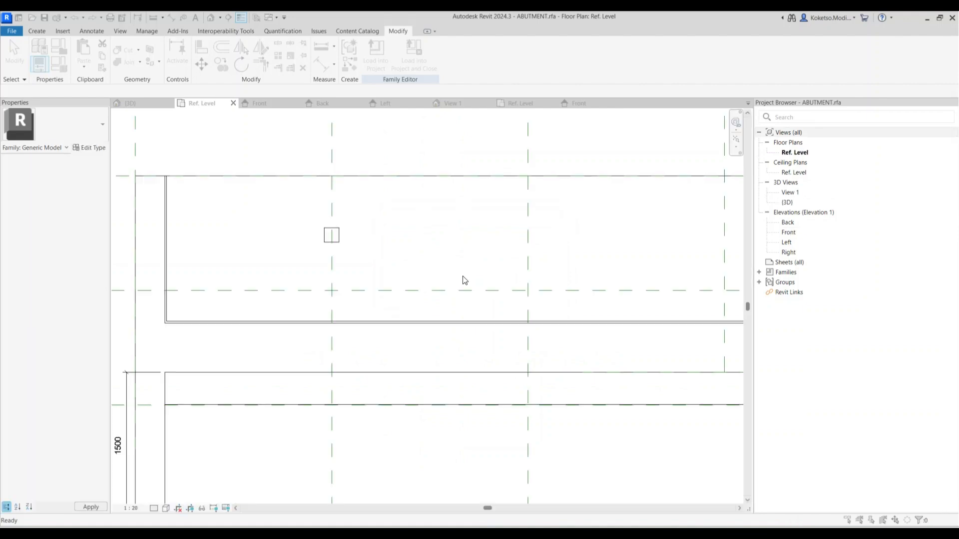
Overwrite the existing BEARING version, then copy the bearing twice to the right
click(461, 262)
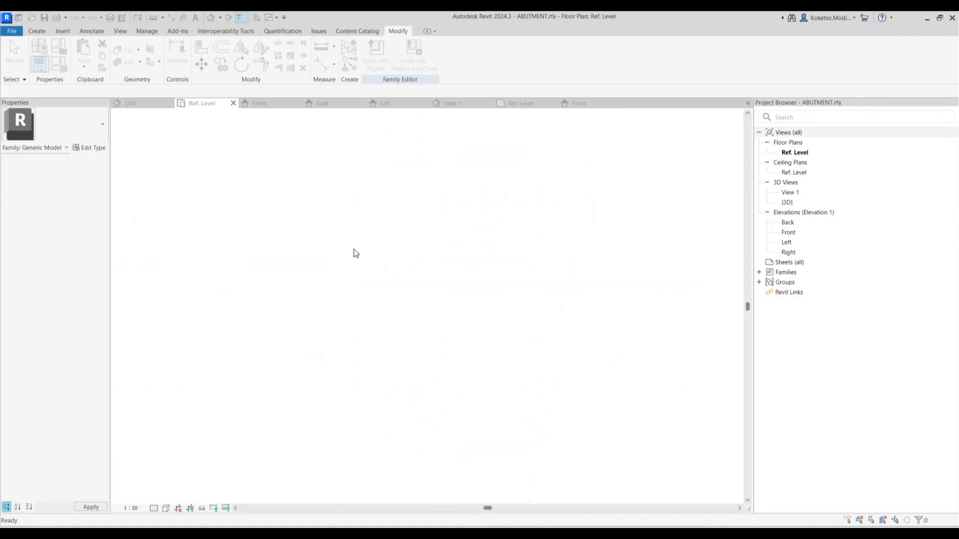
click(332, 237)
scroll(200, 257, down, 3)
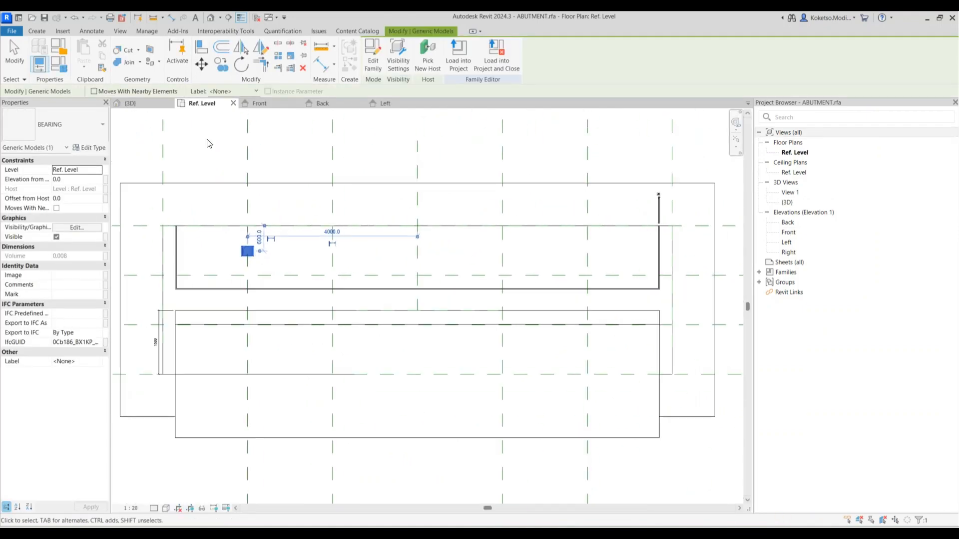
key(c)
key(o)
scroll(251, 261, up, 2)
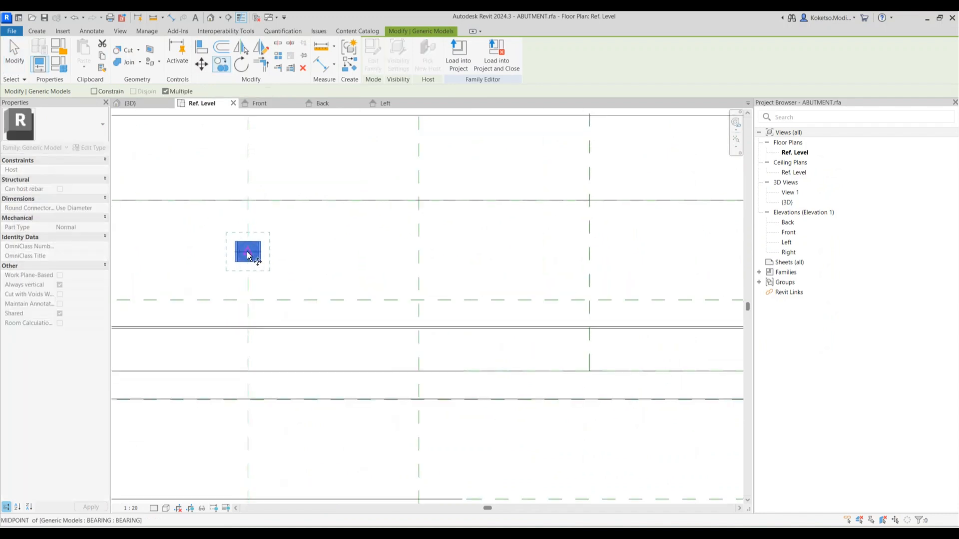
scroll(248, 255, down, 3)
click(332, 251)
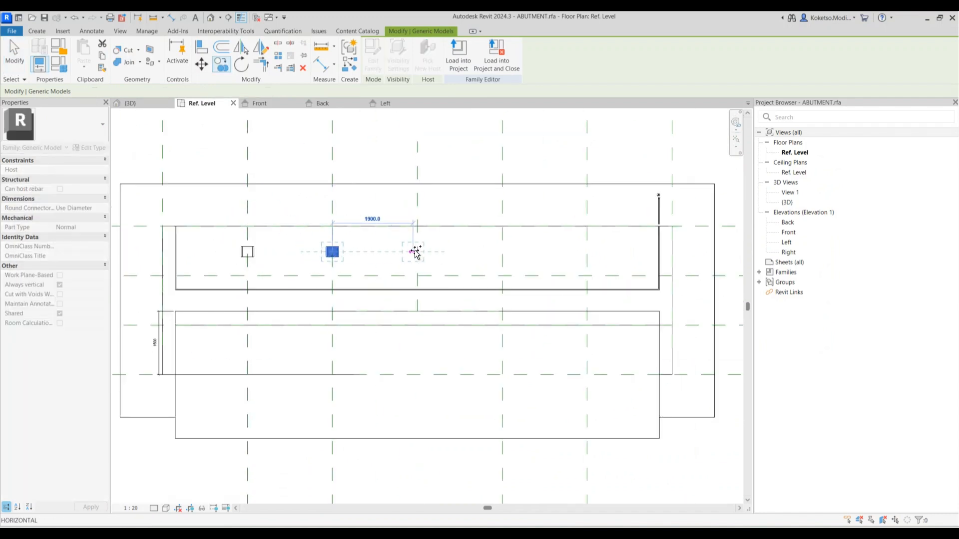
click(419, 251)
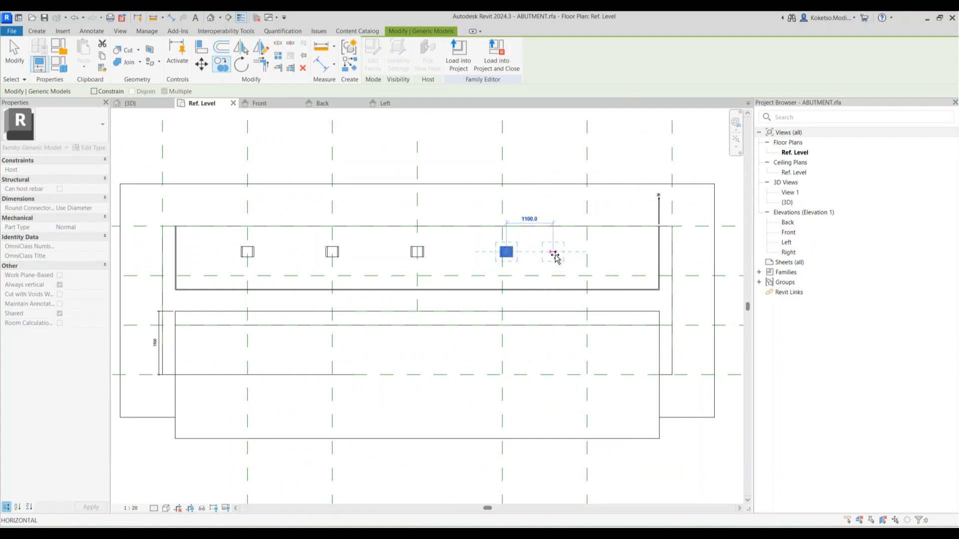
key(Escape)
key(Escape)
Copy the third bearing twice more to the right for five in a row, then show 3D
click(417, 252)
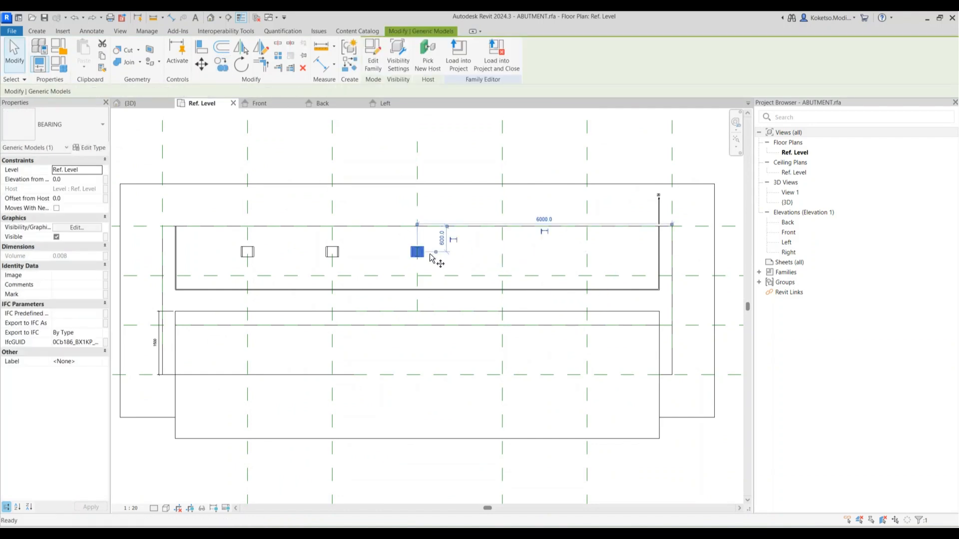
key(c)
key(o)
click(417, 251)
scroll(422, 256, up, 2)
scroll(415, 252, down, 3)
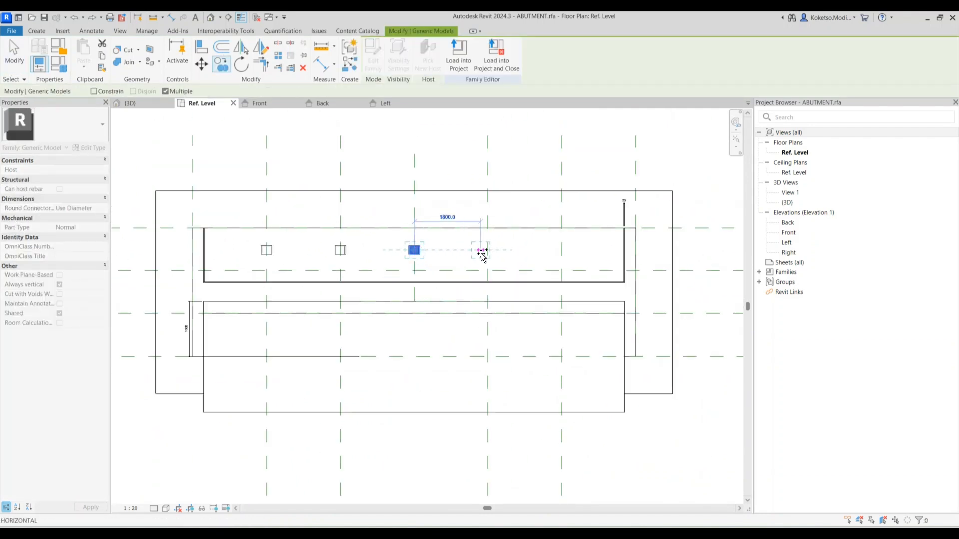
click(488, 253)
click(562, 250)
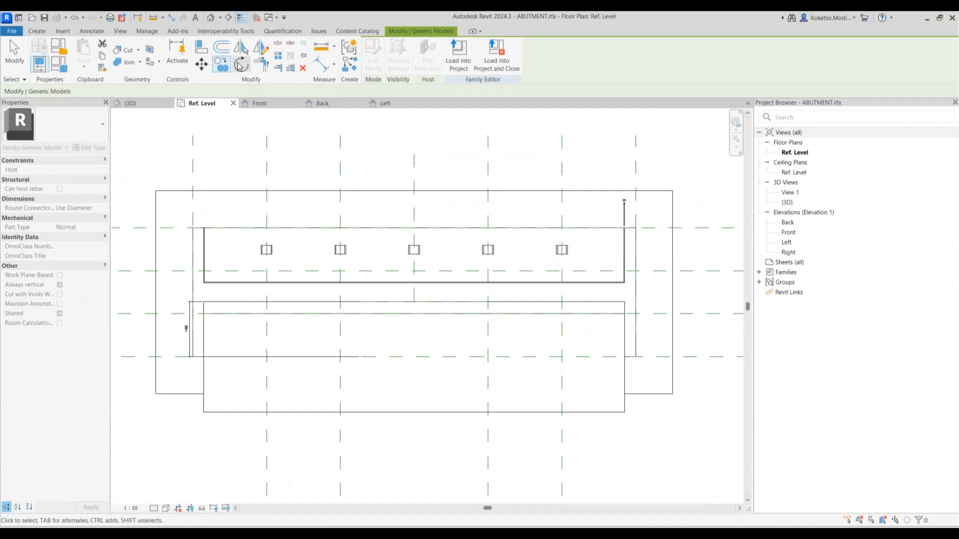
key(Escape)
click(210, 18)
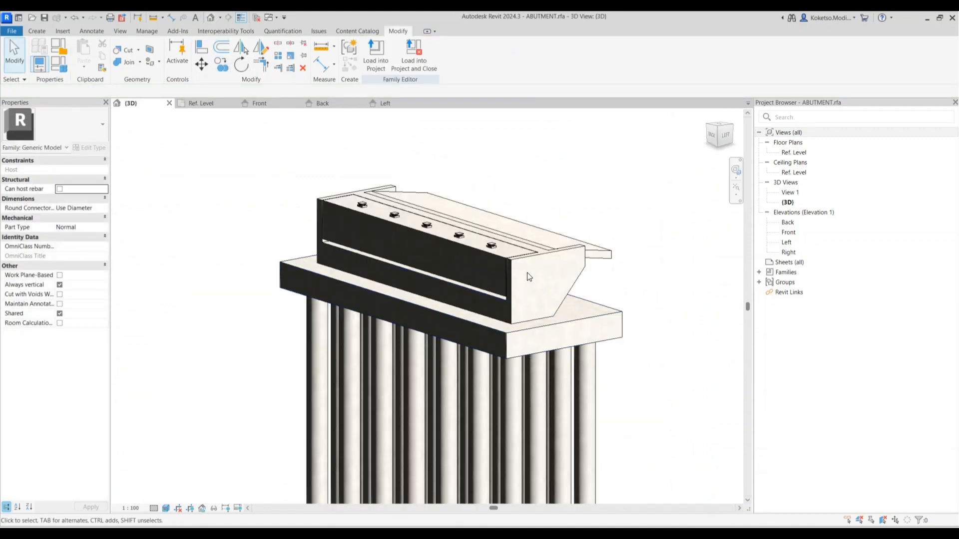
scroll(517, 268, up, 1)
Select all bearing instances visible in the view
click(485, 239)
ctrl+click(438, 229)
click(449, 230)
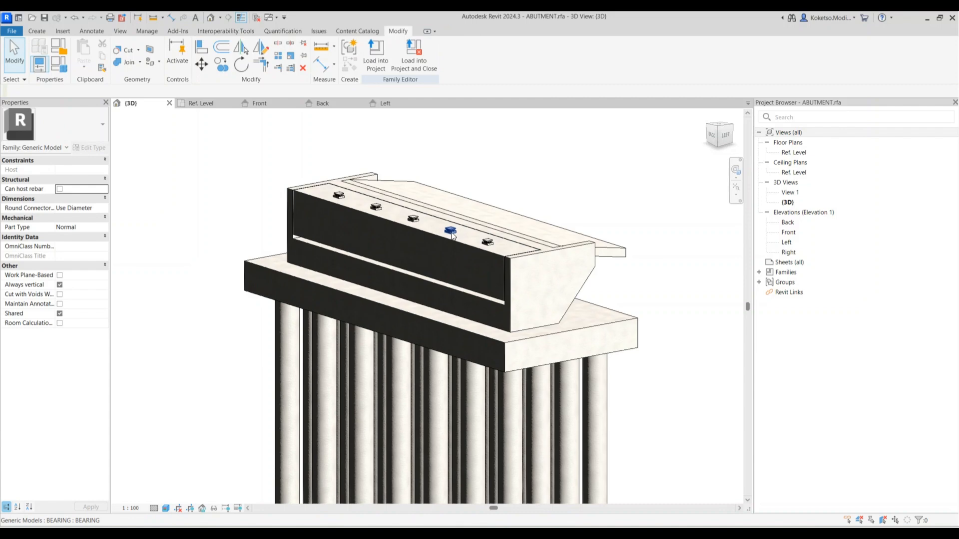
right_click(465, 155)
mouse_move(527, 231)
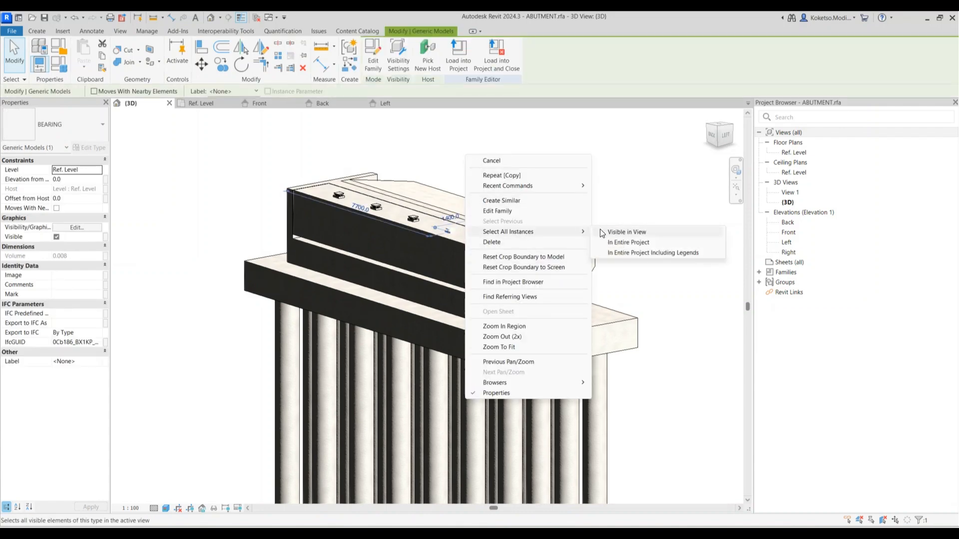
click(617, 232)
In the Back elevation, move the selected bearings down onto the abutment's seat
click(363, 104)
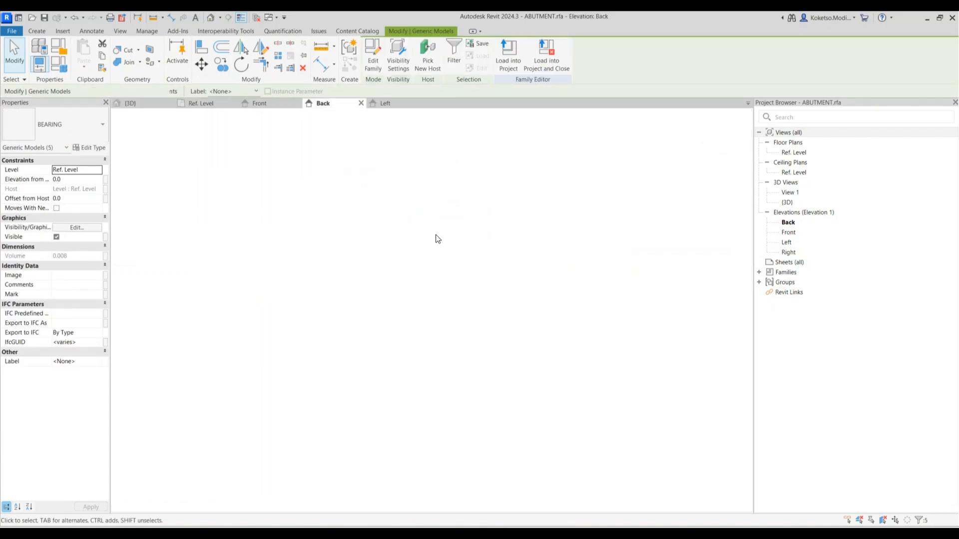
click(202, 66)
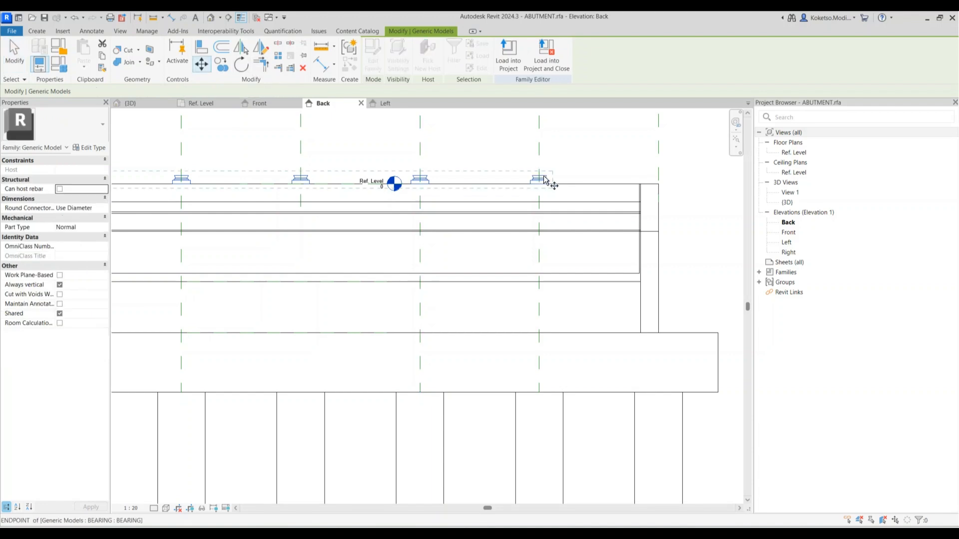
scroll(546, 182, up, 3)
click(543, 180)
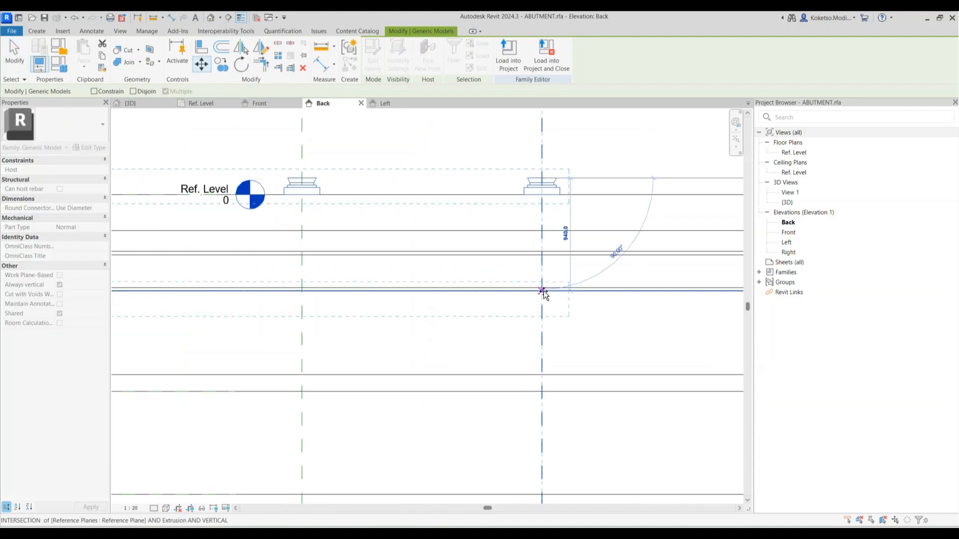
click(542, 375)
scroll(531, 291, down, 5)
key(Escape)
Inspect the seated bearings in the Left elevation and an orbited 3D view
click(385, 103)
scroll(458, 381, up, 3)
scroll(438, 359, down, 3)
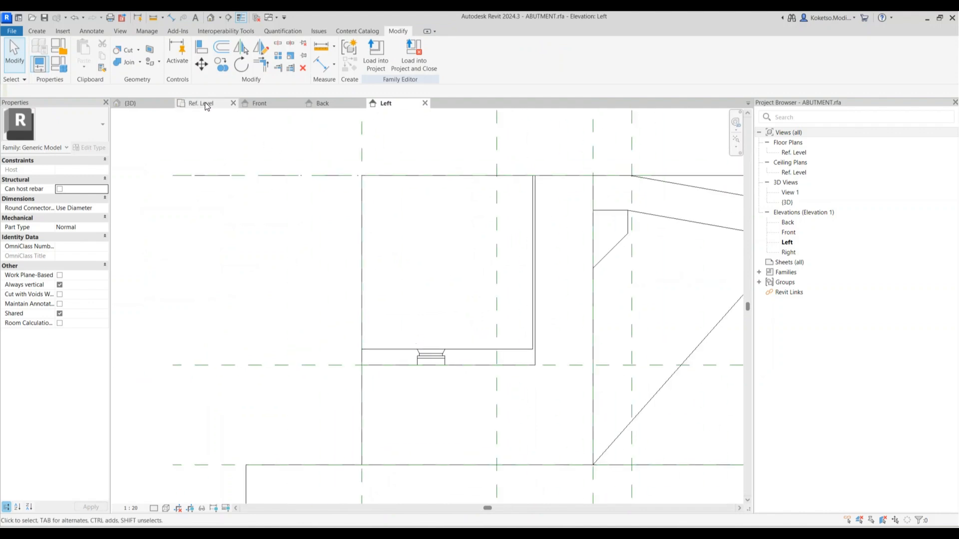
click(144, 103)
shift+middle_drag(590, 322, 719, 282)
scroll(648, 272, up, 5)
shift+middle_drag(584, 312, 660, 352)
scroll(483, 223, down, 5)
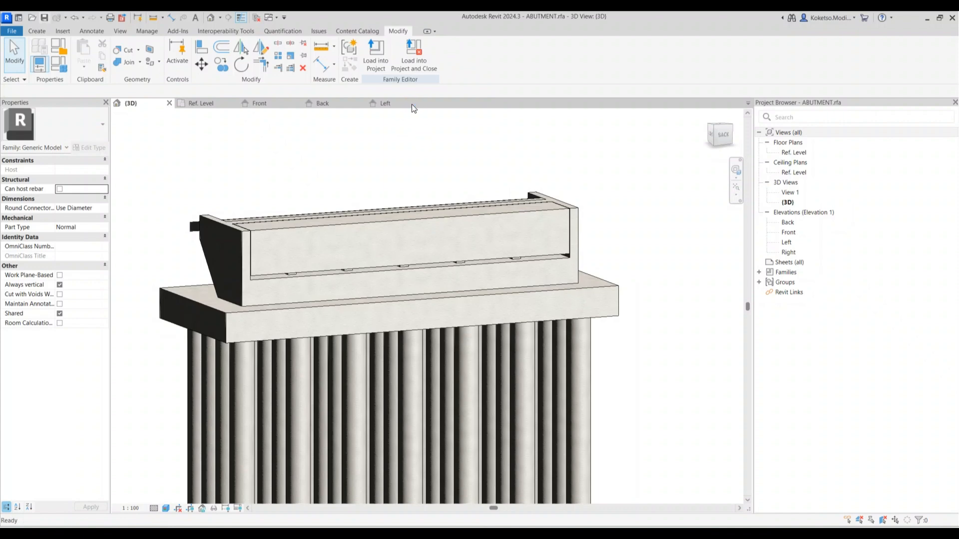
Close ABUTMENT.rfa's elevation and plan views, then open PIER.rfa from Home
click(424, 104)
click(362, 104)
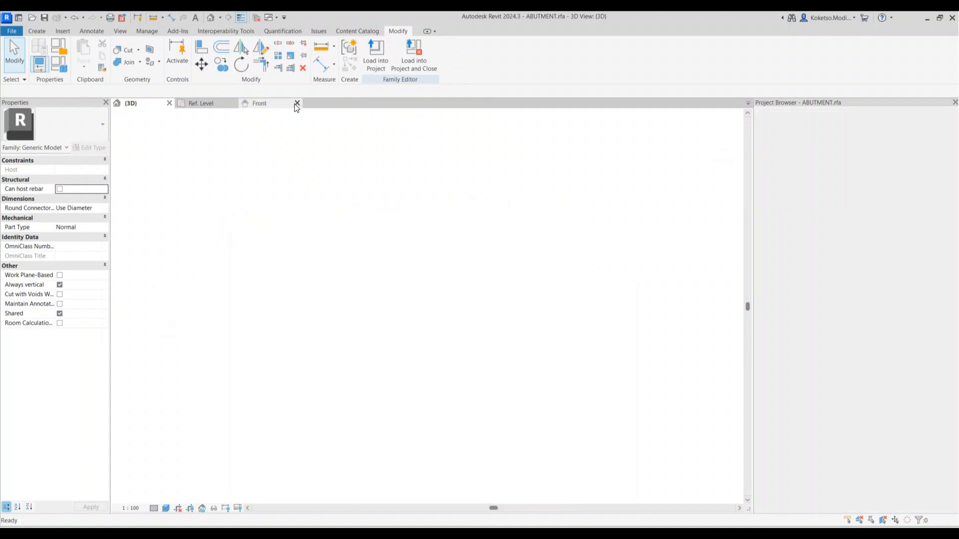
click(298, 104)
click(199, 104)
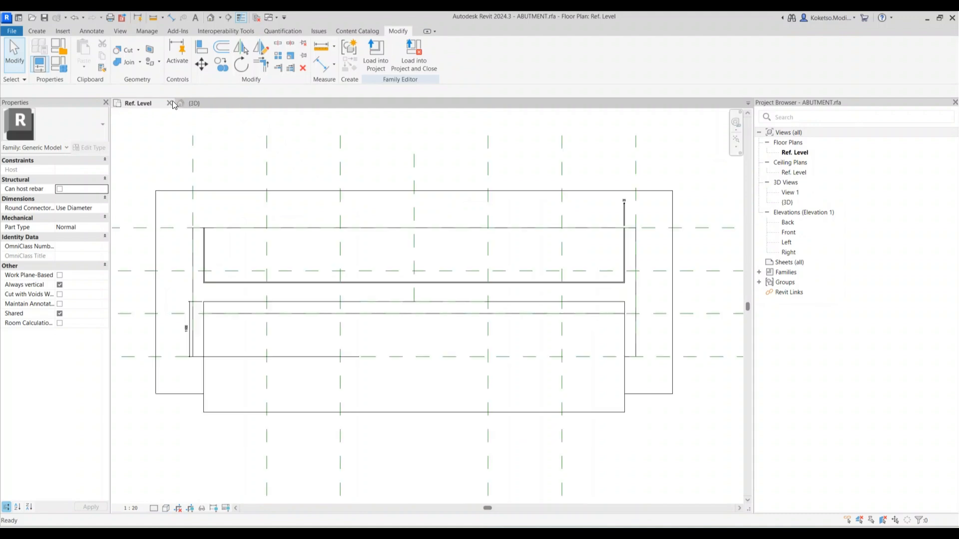
click(169, 104)
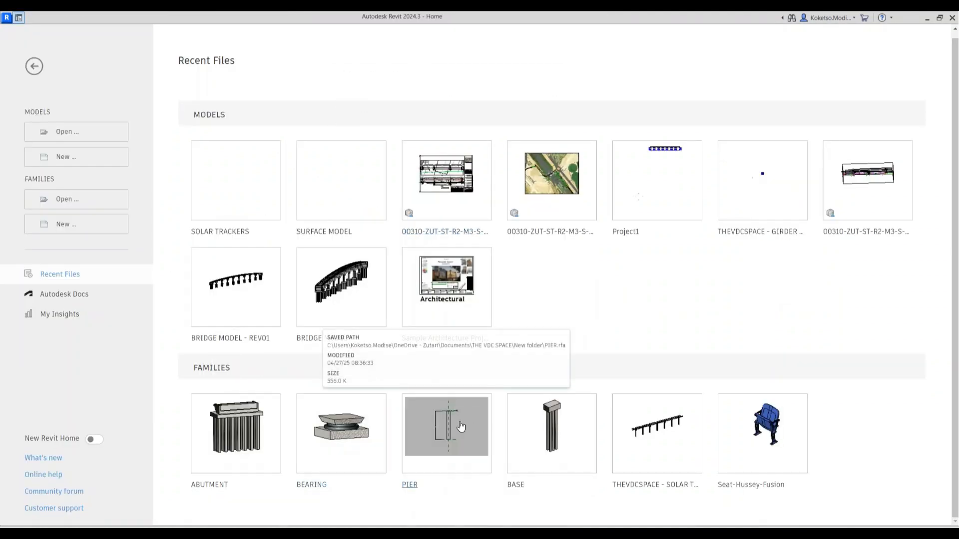
click(461, 428)
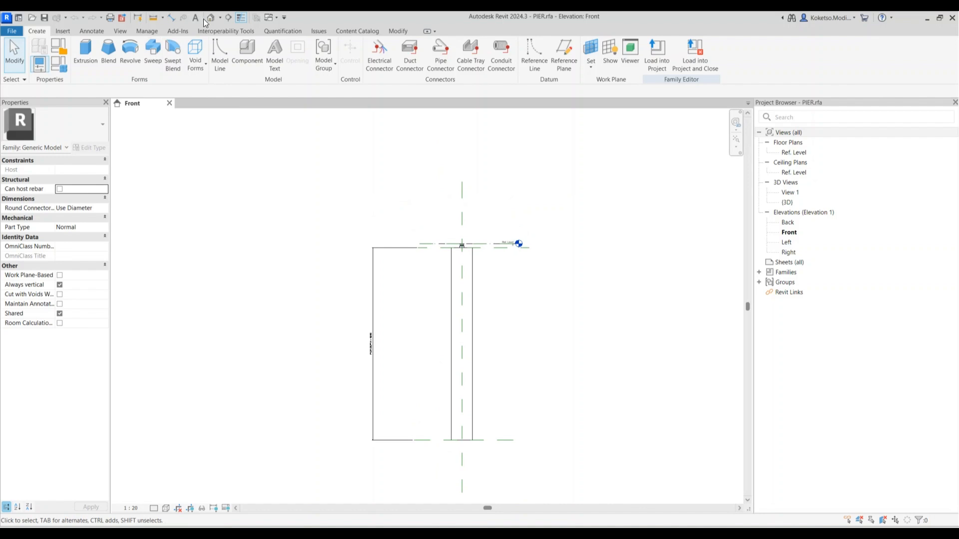
scroll(426, 127, up, 3)
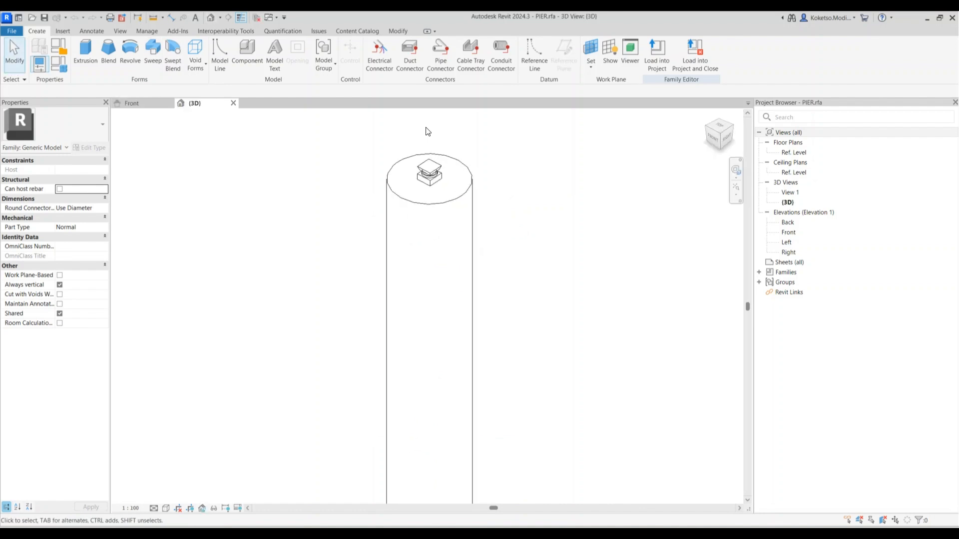
Load BEARING.0001.rfa, place it atop the pier, and set it to the BEARING.0001 type
click(61, 31)
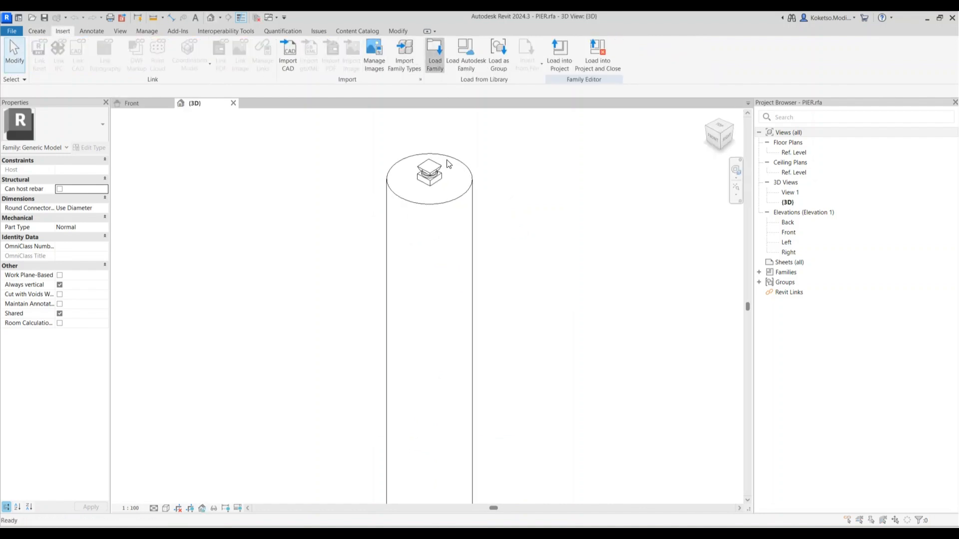
click(325, 175)
click(352, 177)
click(662, 470)
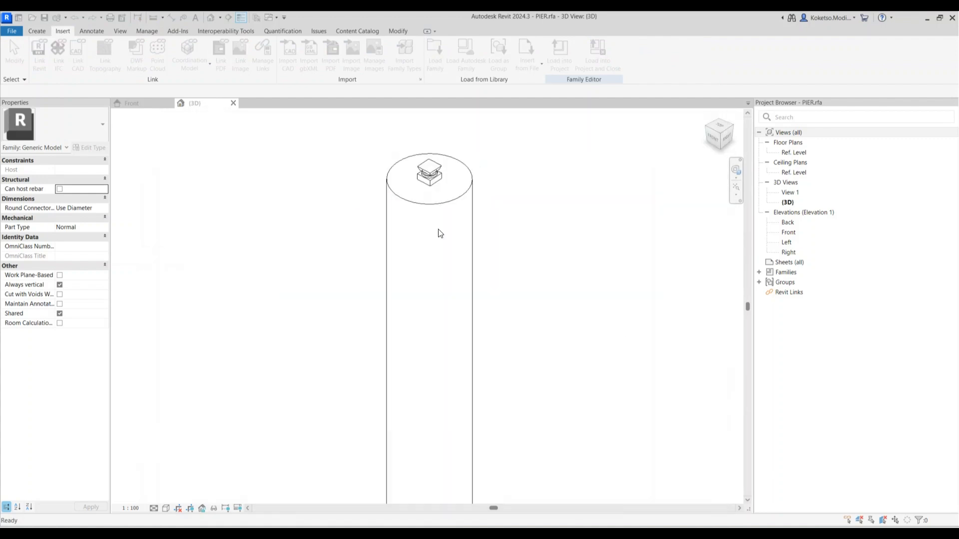
click(432, 174)
key(Escape)
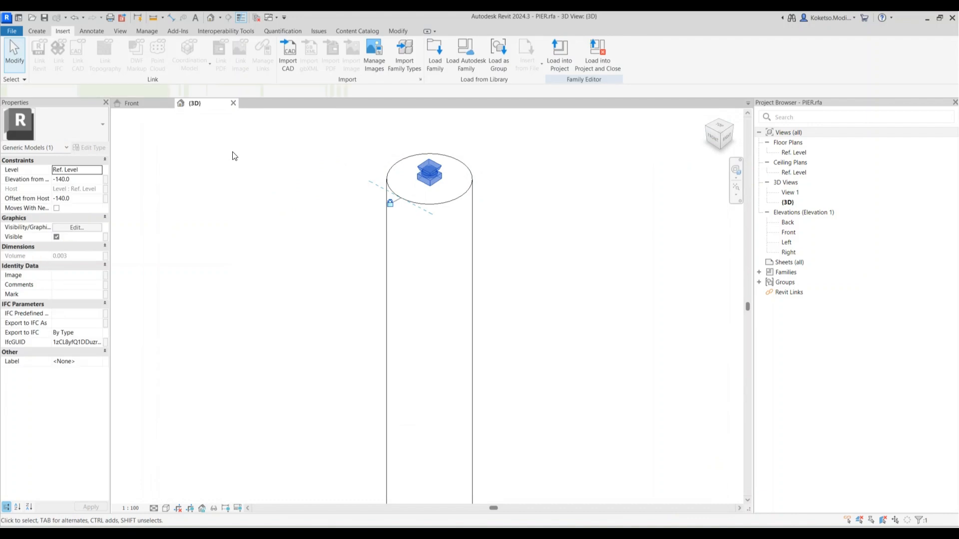
click(59, 128)
click(49, 201)
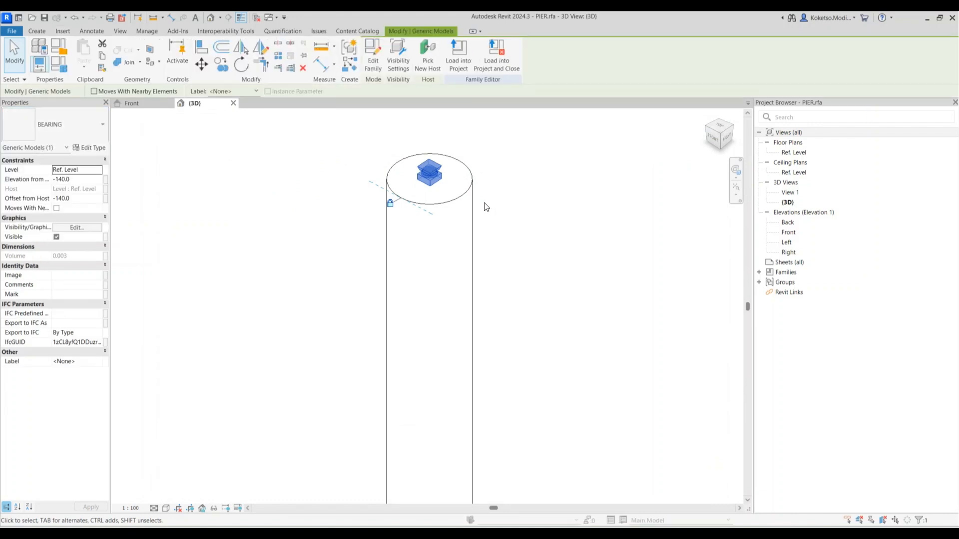
scroll(444, 172, up, 3)
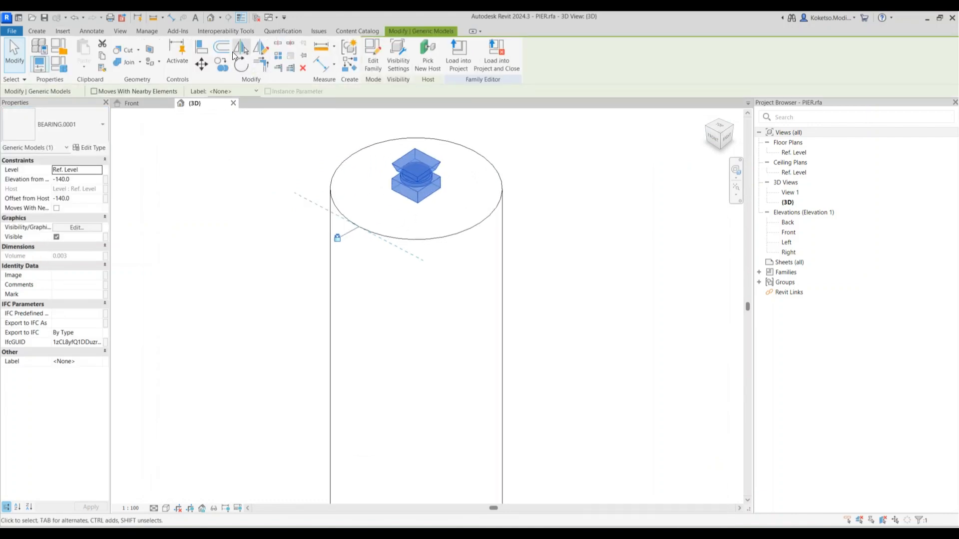
key(Escape)
Reload BEARING.rfa, overwriting its version and parameter values, and set the BEARING type
click(65, 31)
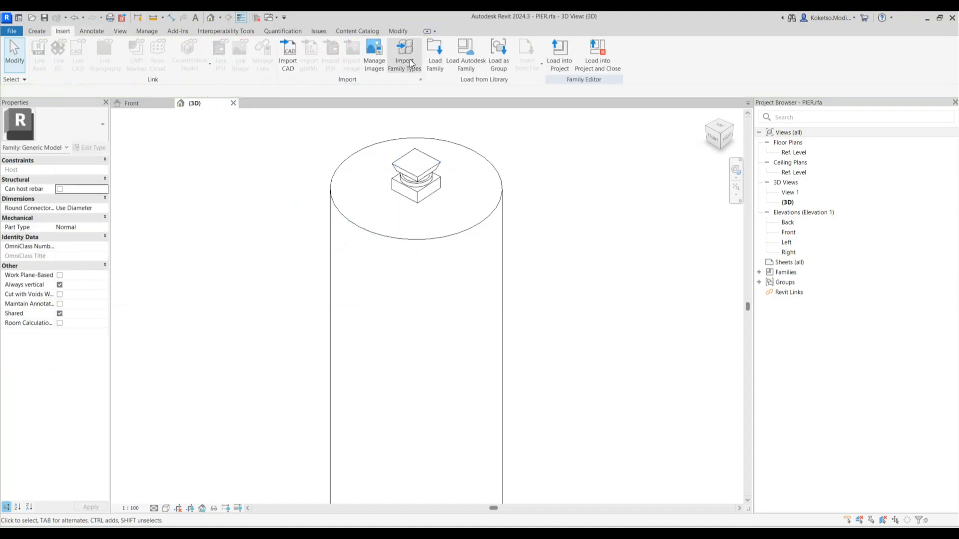
click(435, 54)
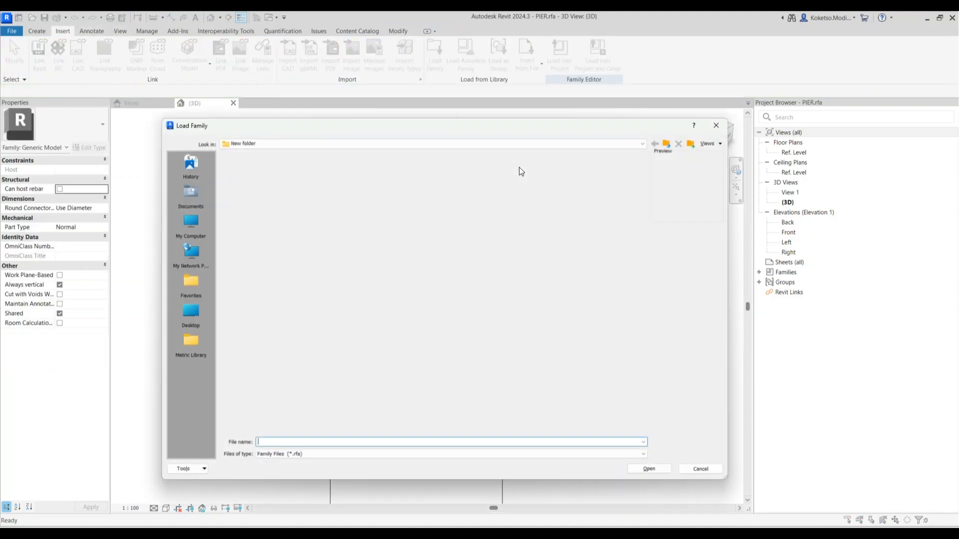
click(389, 177)
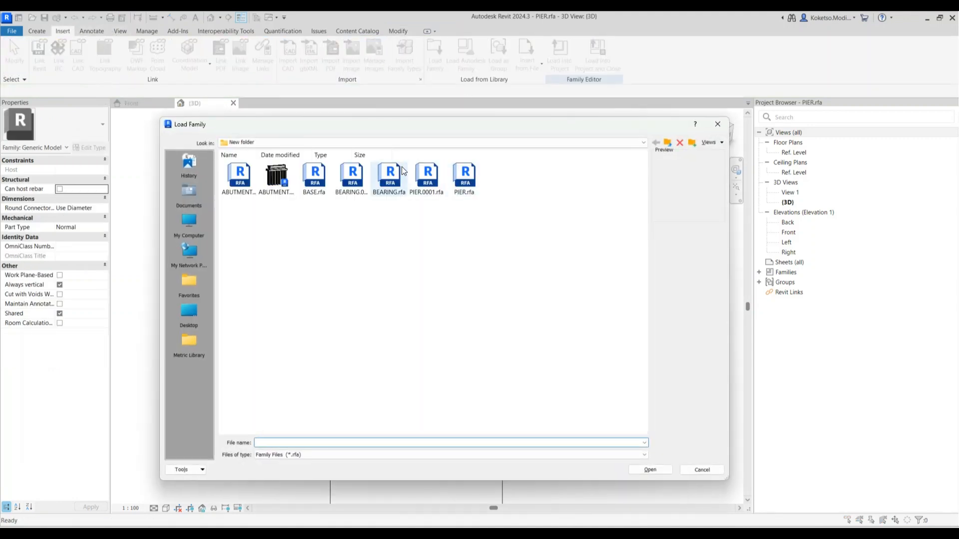
click(650, 470)
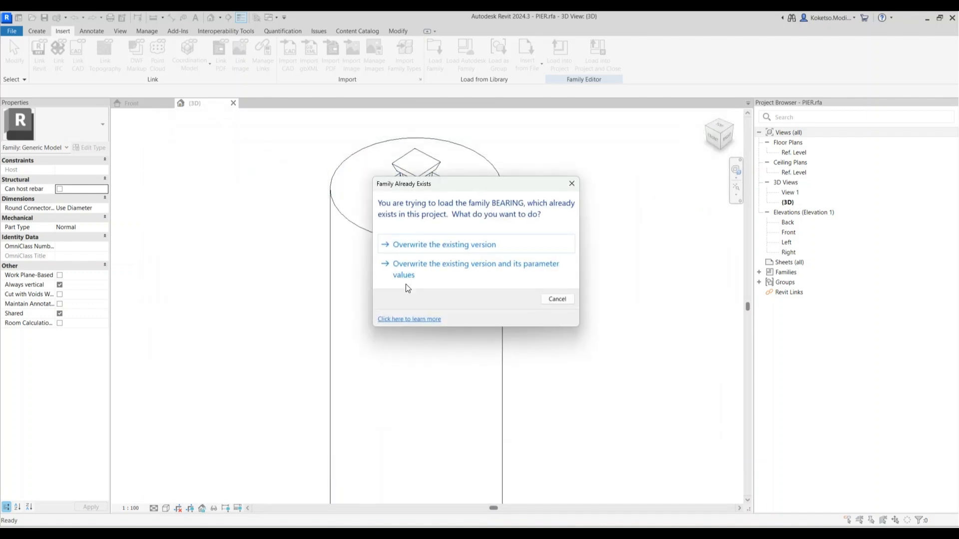
click(405, 272)
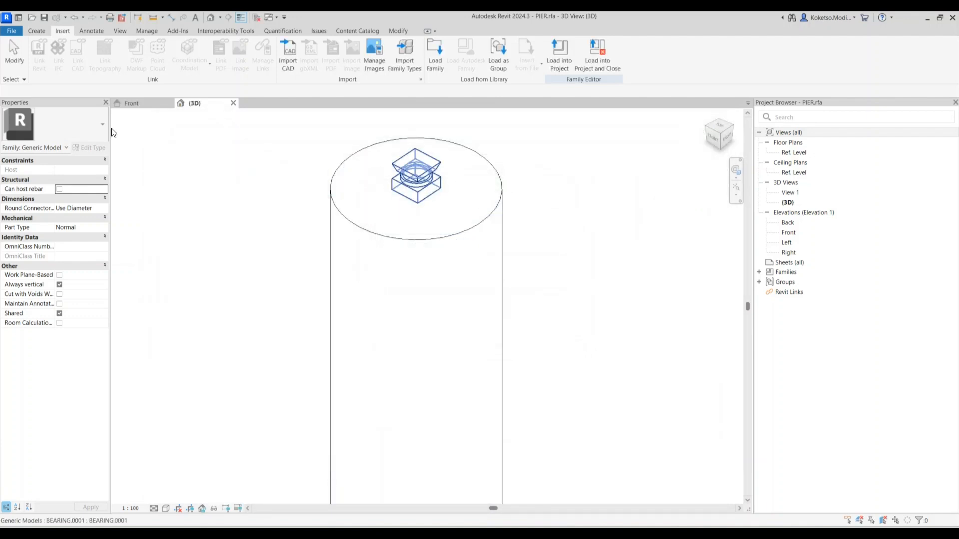
click(30, 125)
click(49, 179)
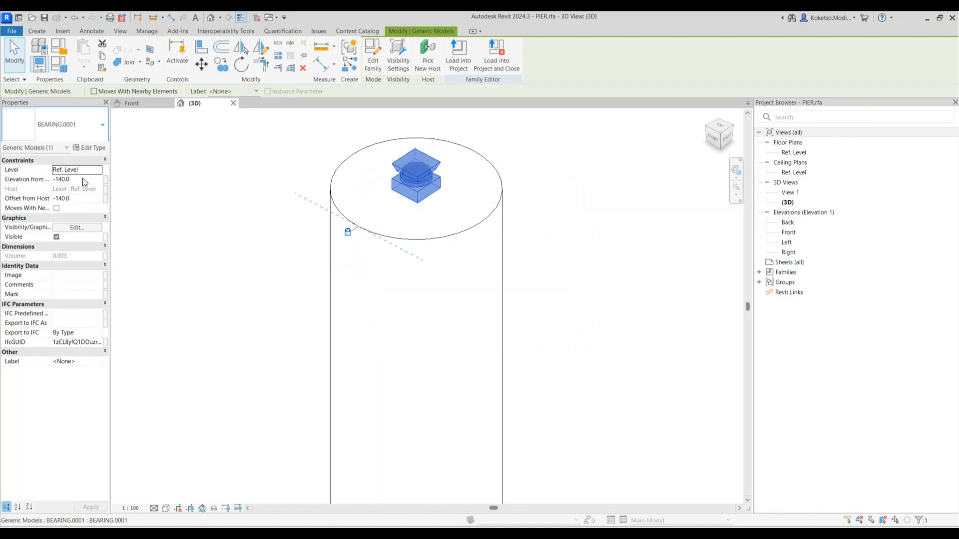
Inspect the pier and its top bearing in the Ref. Level plan and the 3D view
click(553, 244)
shift+middle_drag(554, 243, 484, 215)
scroll(483, 249, down, 2)
scroll(466, 160, up, 2)
click(447, 201)
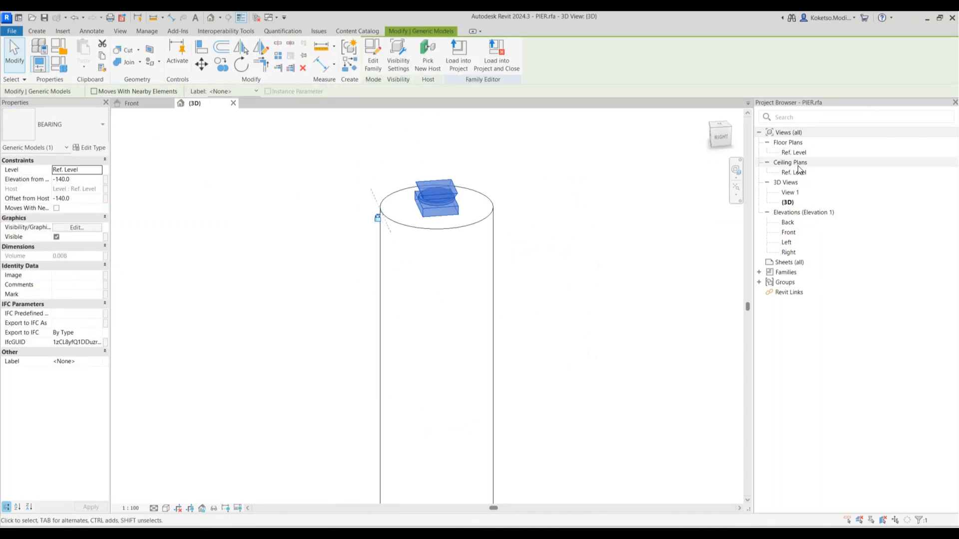
double_click(792, 153)
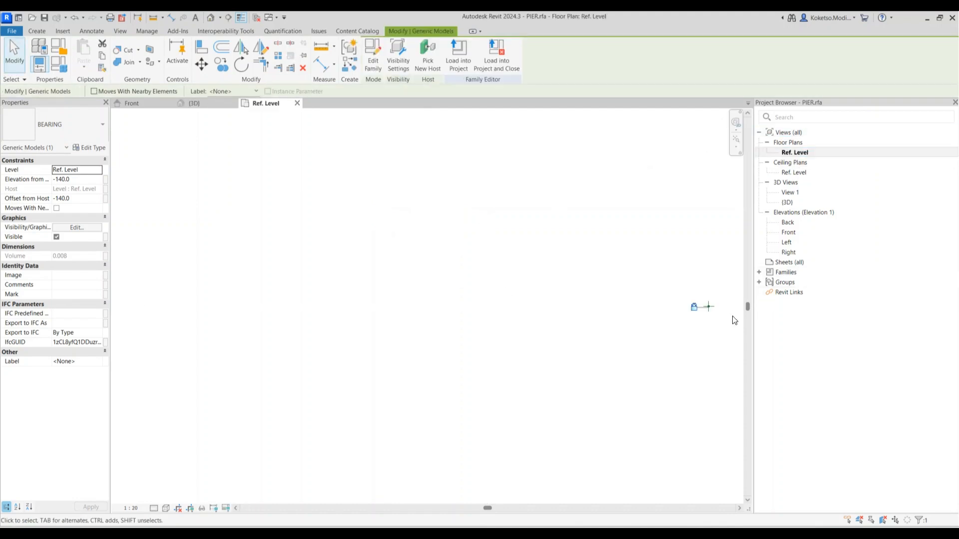
click(660, 274)
scroll(615, 306, up, 5)
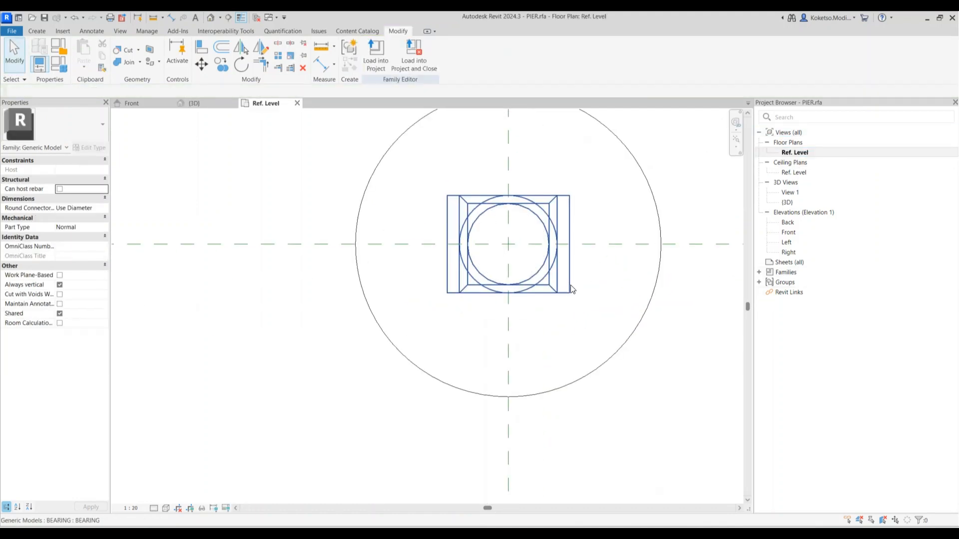
scroll(365, 245, down, 3)
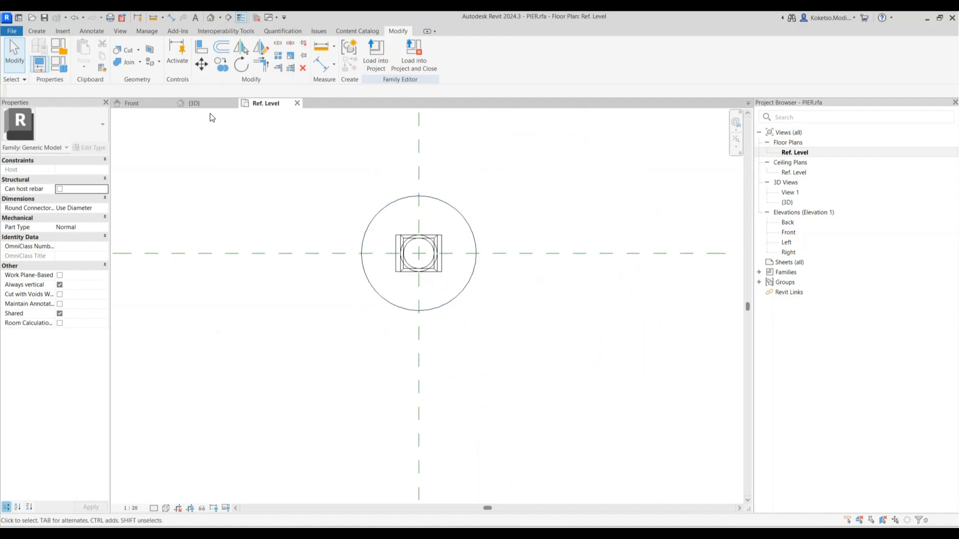
click(195, 103)
shift+middle_drag(462, 217, 457, 229)
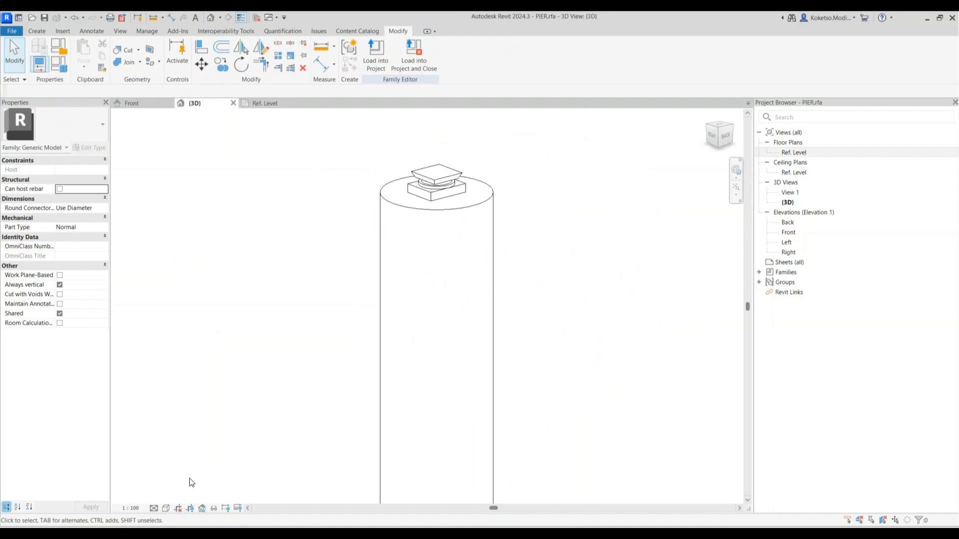
Display the pier's 3D view at Fine detail level with the Realistic visual style
click(158, 507)
click(160, 497)
click(167, 508)
click(180, 498)
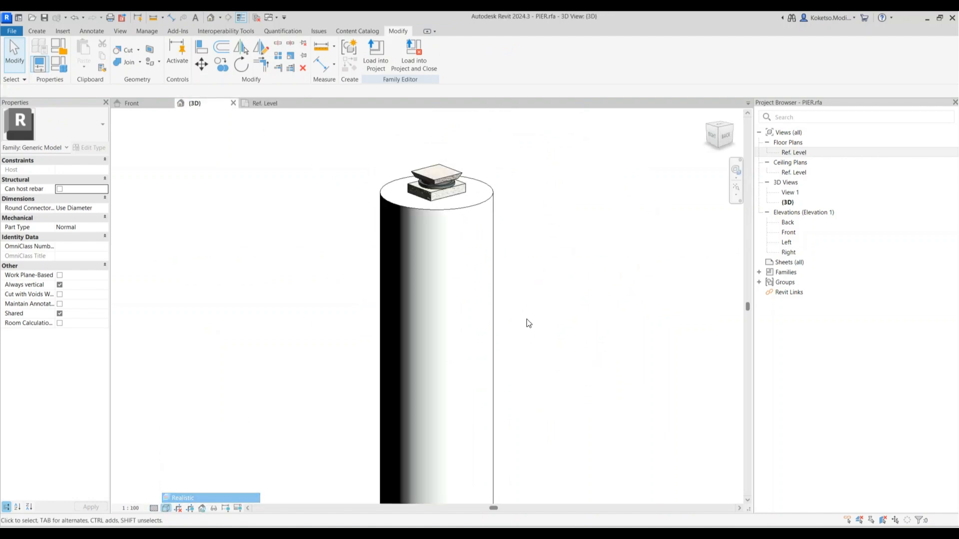
Assign a concrete material to the pier cylinder, then close the plan and 3D views
click(477, 200)
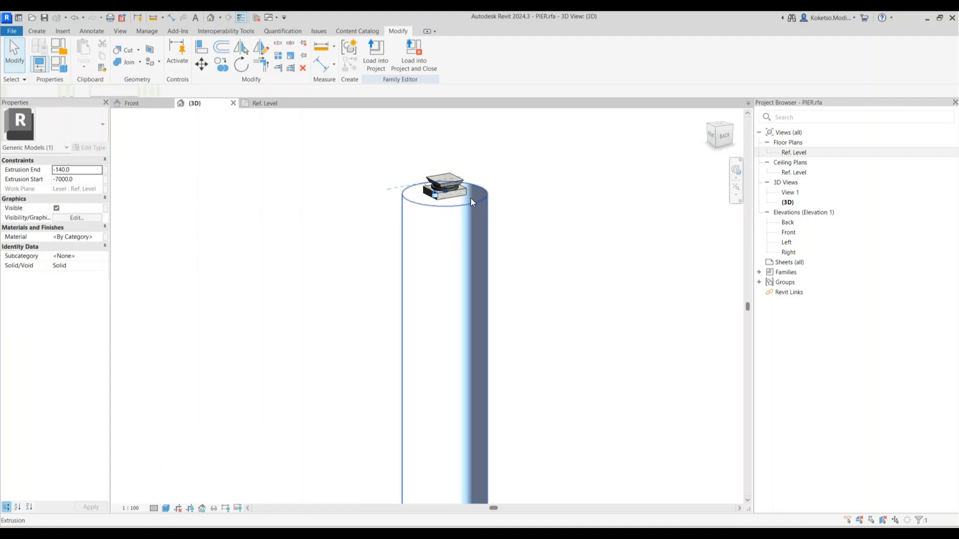
click(100, 236)
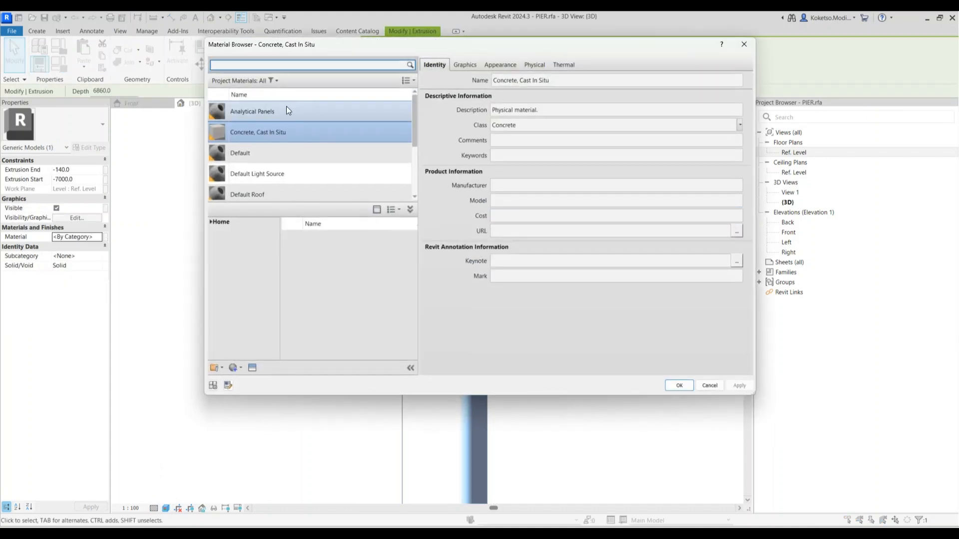
click(678, 385)
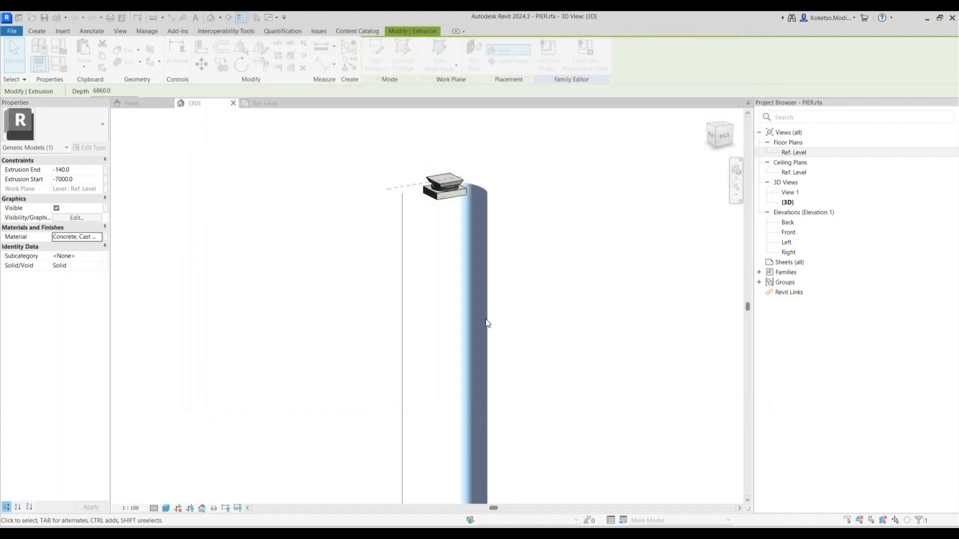
click(495, 265)
mouse_move(496, 264)
shift+middle_down()
mouse_move(520, 226)
mouse_move(395, 285)
mouse_move(461, 224)
mouse_move(542, 243)
mouse_move(519, 225)
shift+middle_up()
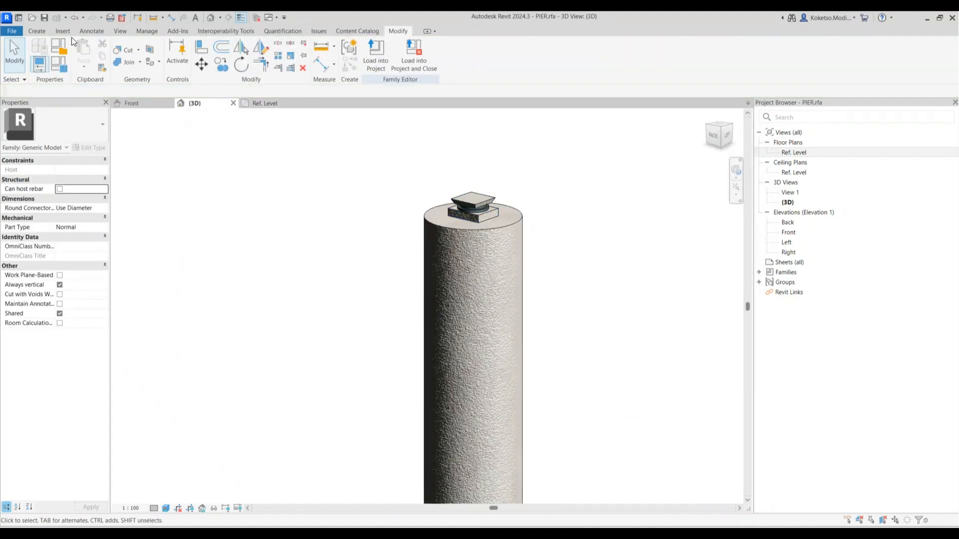
click(298, 103)
click(233, 103)
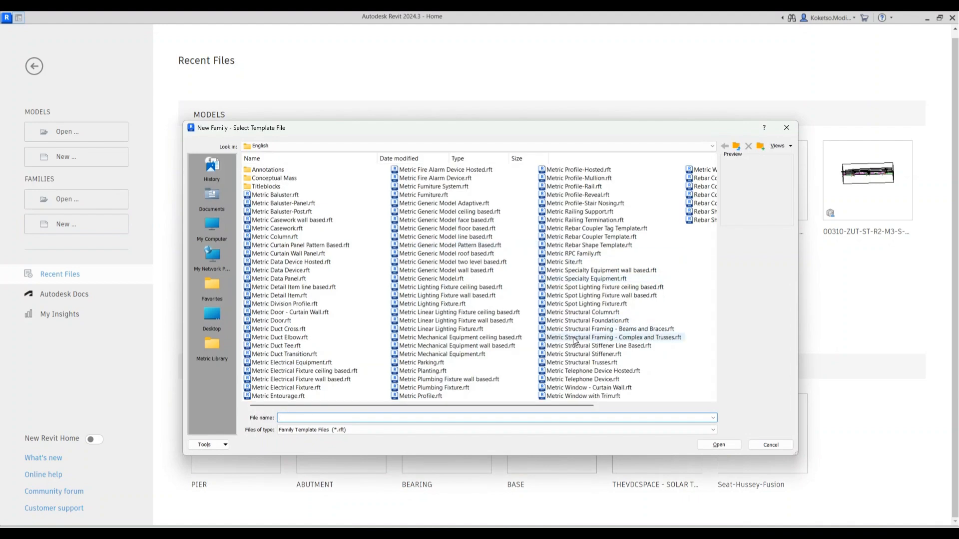
Start a family from Metric Structural Framing - Beams and Braces and delete its default extrusion, line and side reference planes
click(582, 329)
click(723, 446)
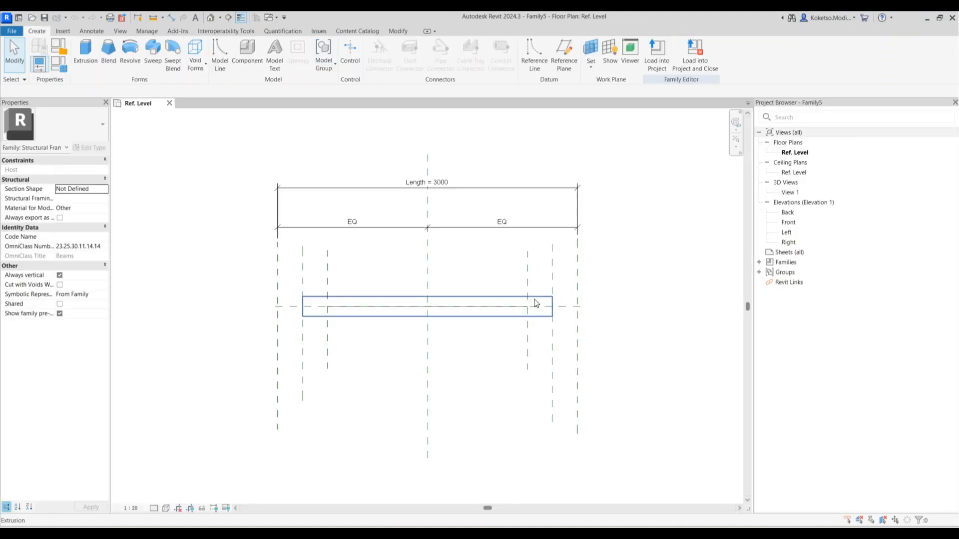
click(507, 300)
key(Delete)
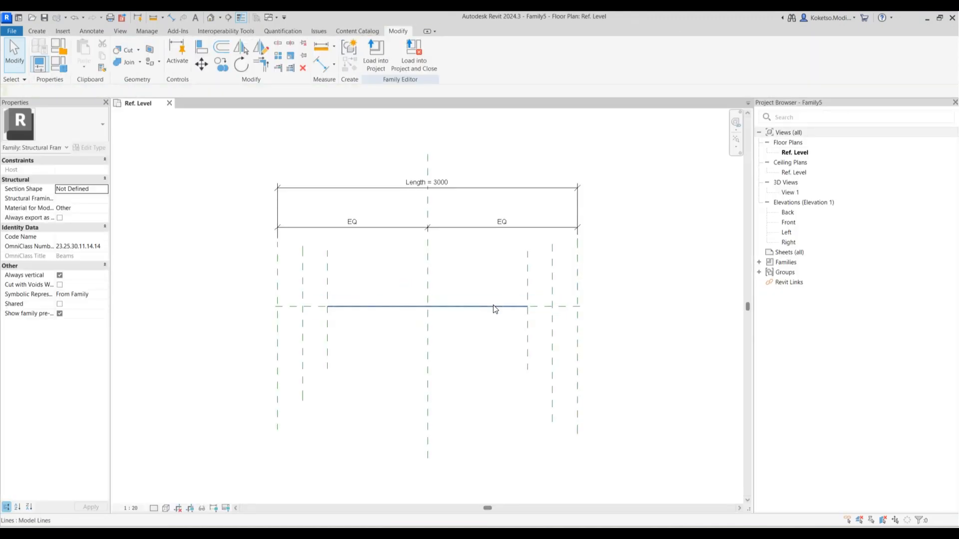
key(Delete)
drag(563, 262, 507, 275)
key(Delete)
drag(345, 265, 294, 279)
key(Delete)
Set the Length dimension to 16225 and move both dimensions further up
scroll(353, 289, down, 2)
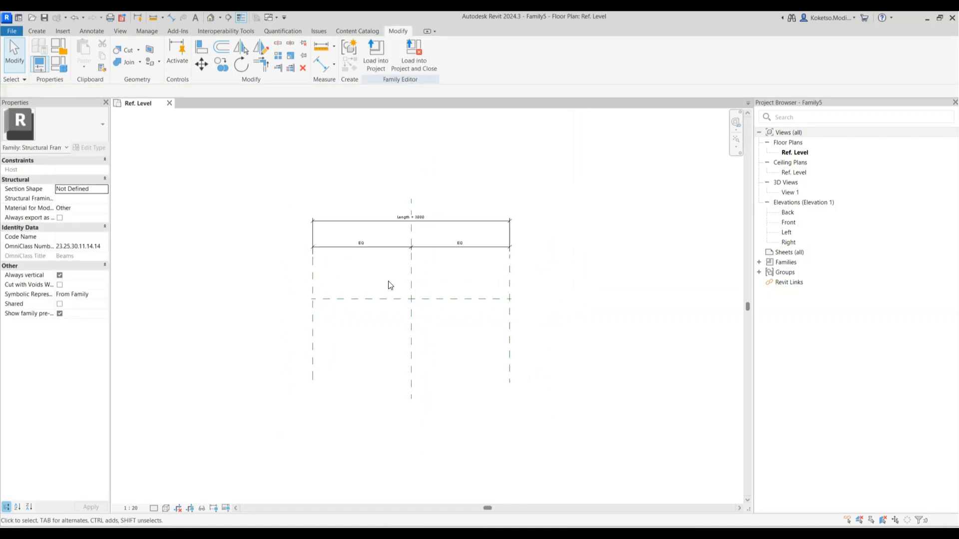
double_click(421, 215)
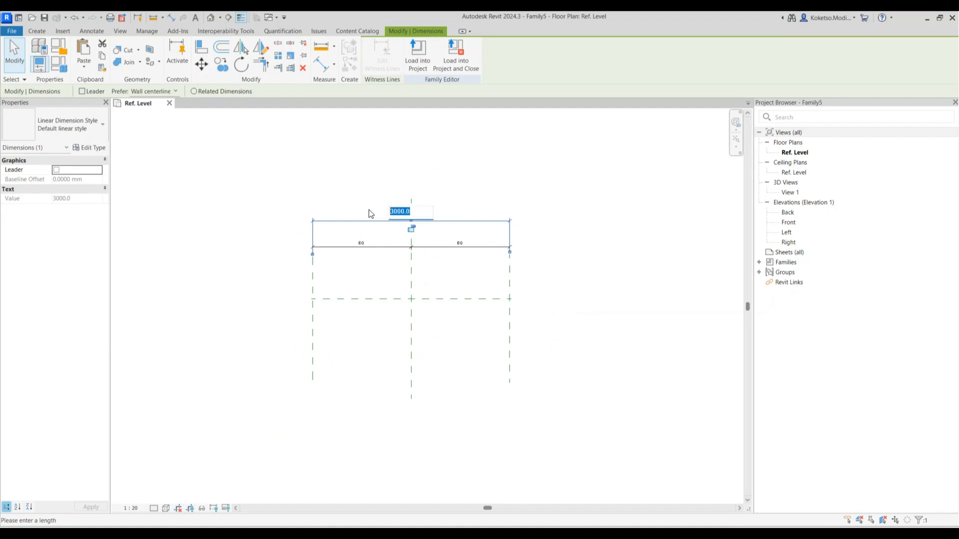
key(Return)
scroll(480, 261, down, 5)
drag(529, 276, 525, 156)
click(500, 264)
scroll(468, 245, up, 2)
Pull up the witness line gaps of the equality and Length dimensions, then open the Left elevation
click(468, 252)
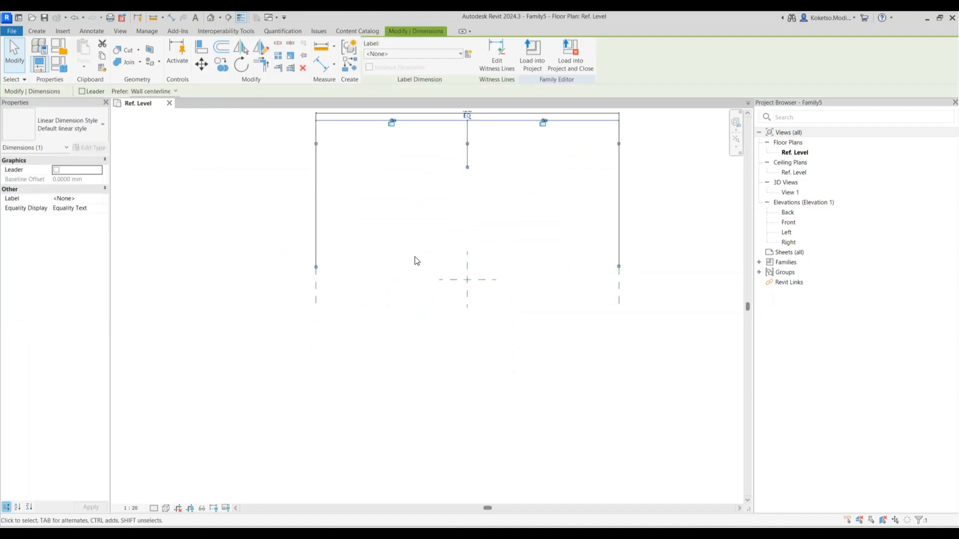
drag(316, 268, 316, 191)
drag(619, 268, 619, 196)
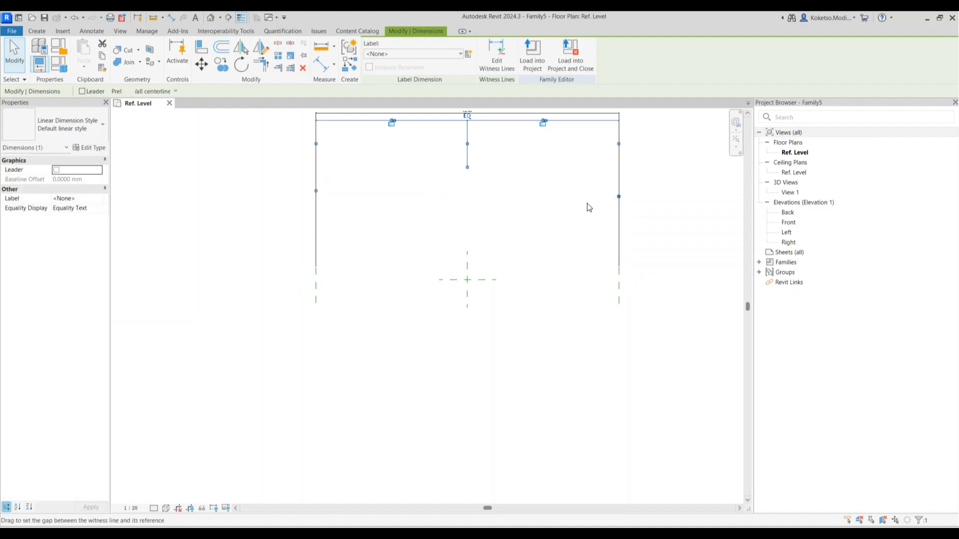
click(316, 255)
drag(316, 267, 316, 184)
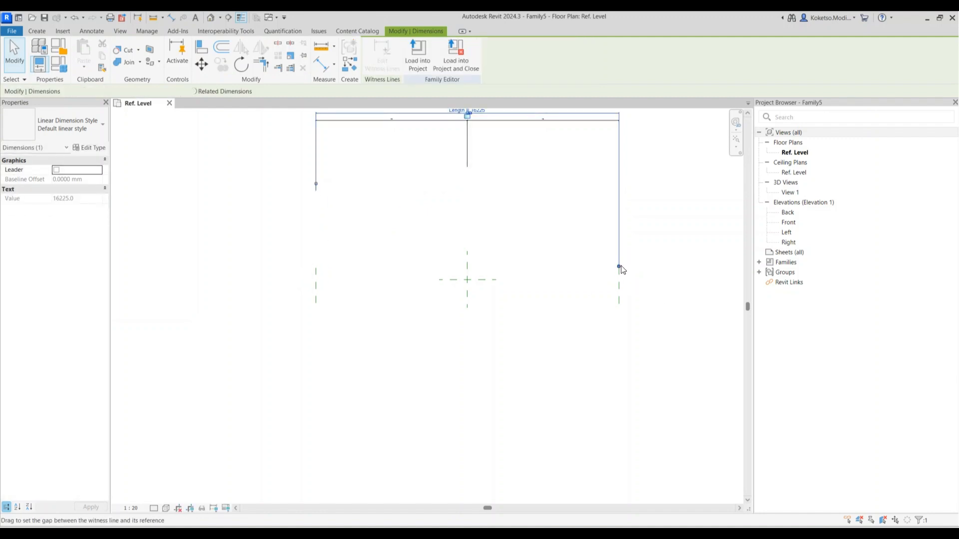
drag(619, 266, 619, 184)
click(584, 253)
double_click(791, 233)
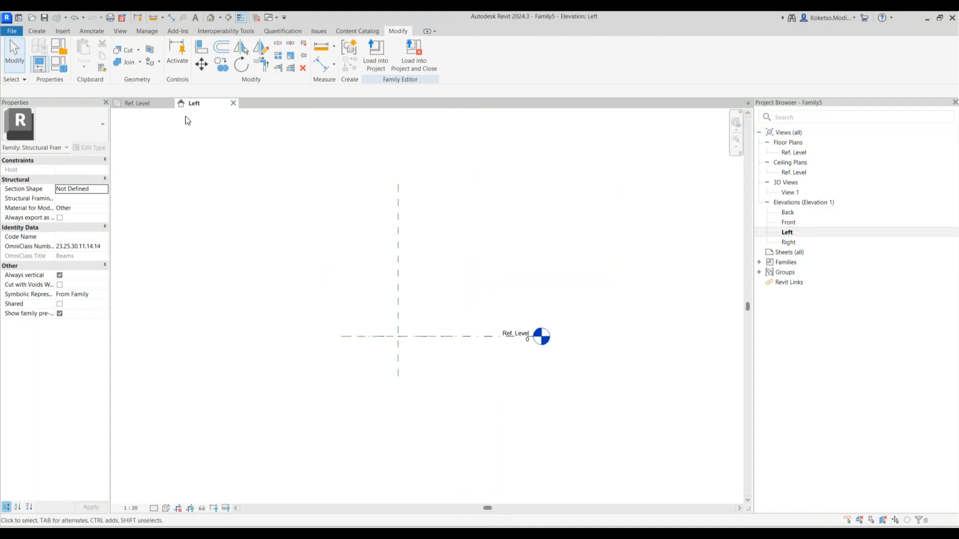
Draw two vertical reference planes either side of centre, placing the right one 6000 away
click(37, 31)
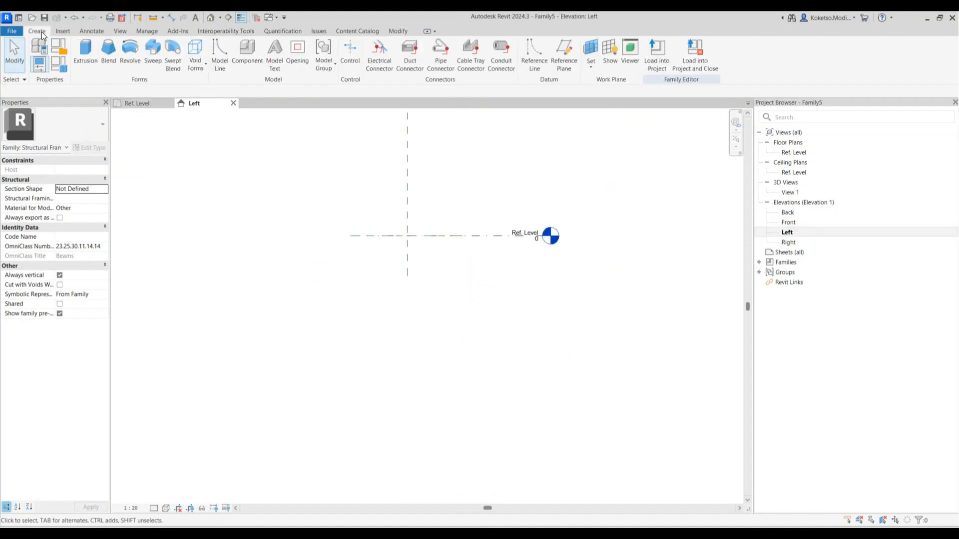
click(308, 152)
click(308, 358)
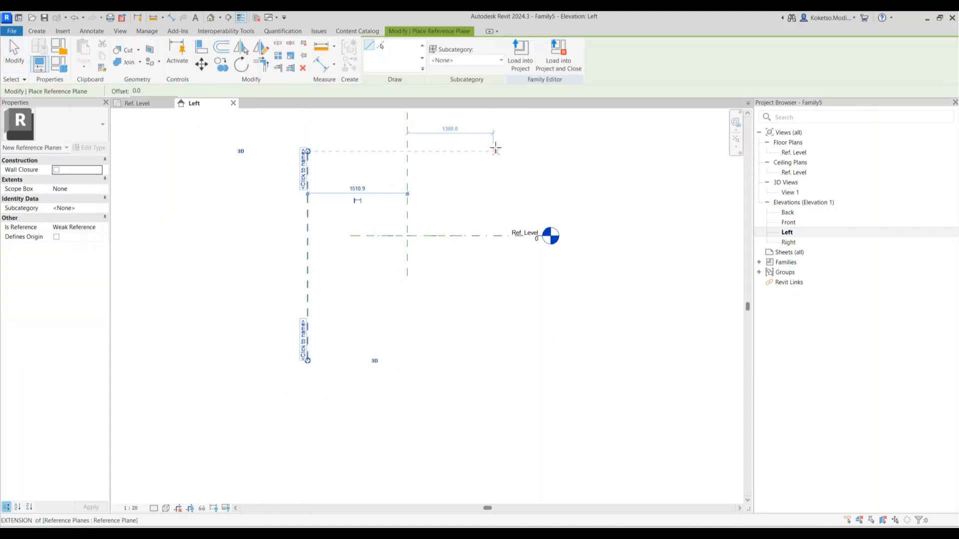
click(499, 145)
click(498, 357)
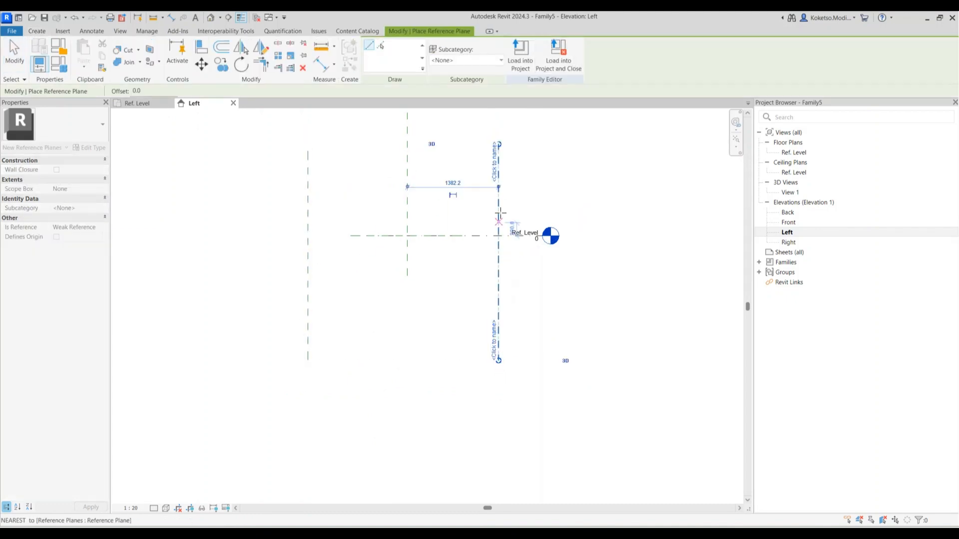
key(Escape)
key(Escape)
click(499, 201)
click(450, 183)
text(6000)
key(Return)
Place the left vertical reference plane 6000 from centre as well
click(310, 195)
click(355, 185)
scroll(362, 174, down, 2)
text(6)
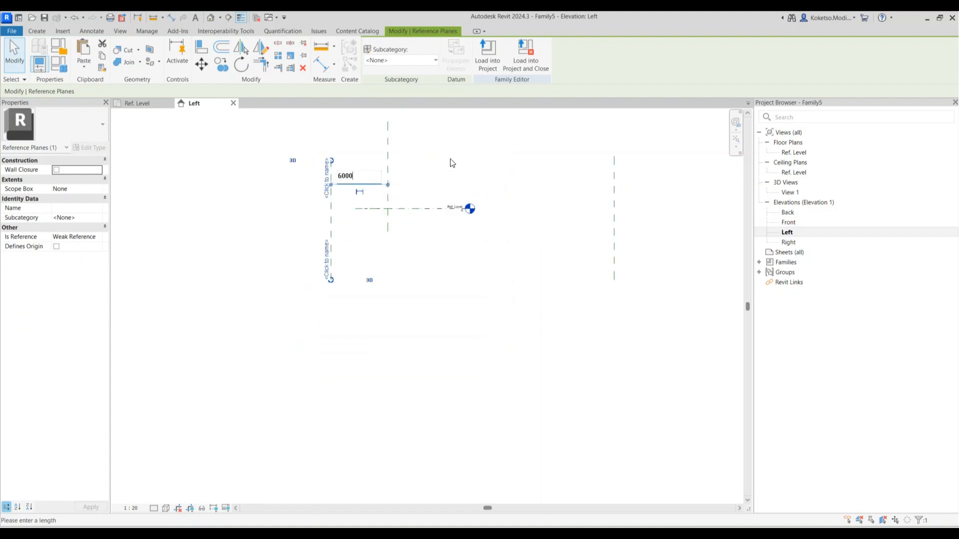
key(Return)
scroll(487, 233, down, 2)
click(454, 233)
scroll(453, 233, up, 1)
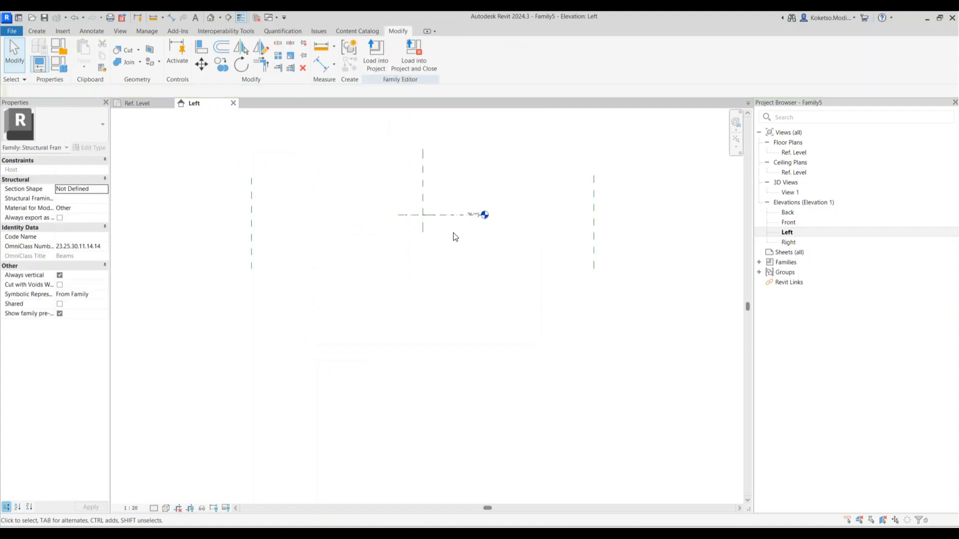
Add a horizontal reference plane 1500 below the reference level
click(35, 32)
click(563, 55)
click(215, 255)
click(683, 255)
key(Escape)
click(332, 256)
click(301, 235)
text(1500)
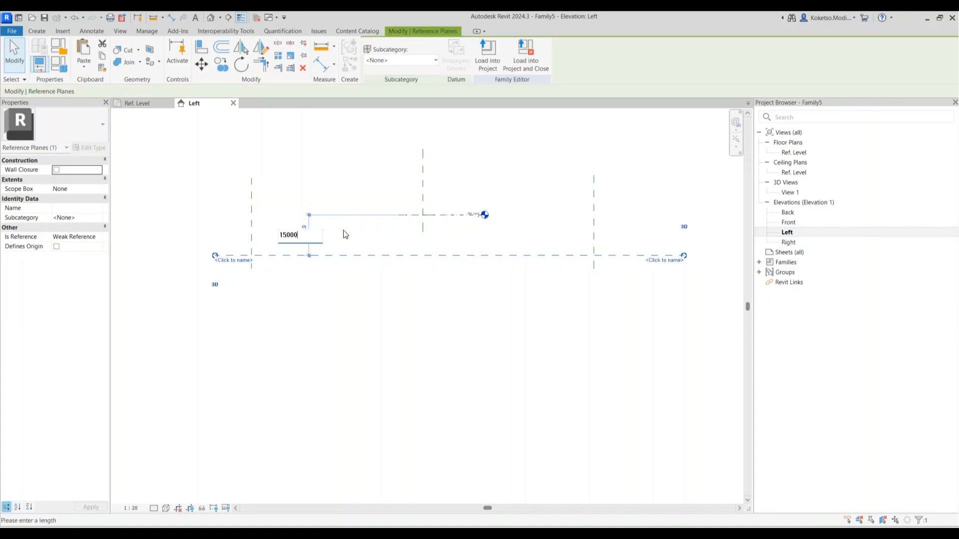
key(Return)
click(307, 217)
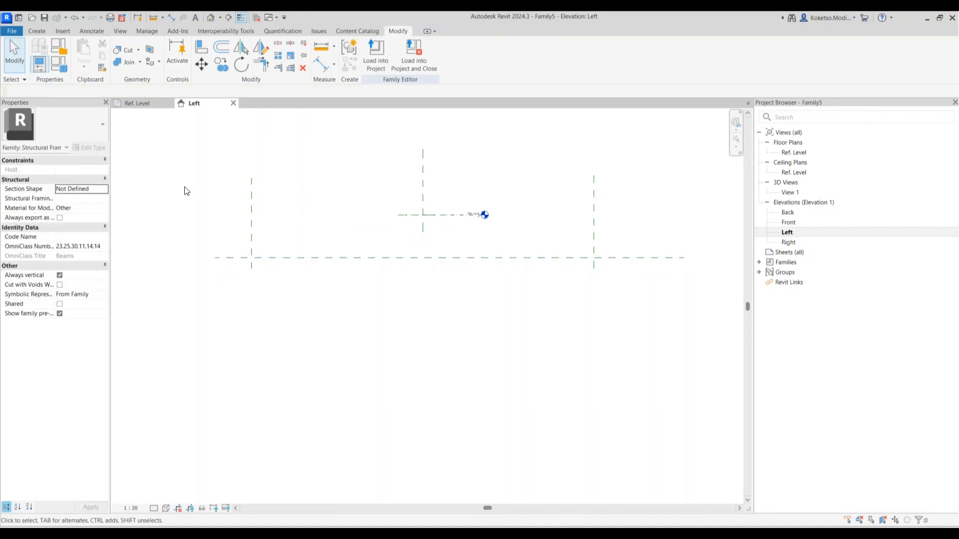
Draw a sloped reference plane from centre to the left plane and extend Center Elevation past it
click(39, 31)
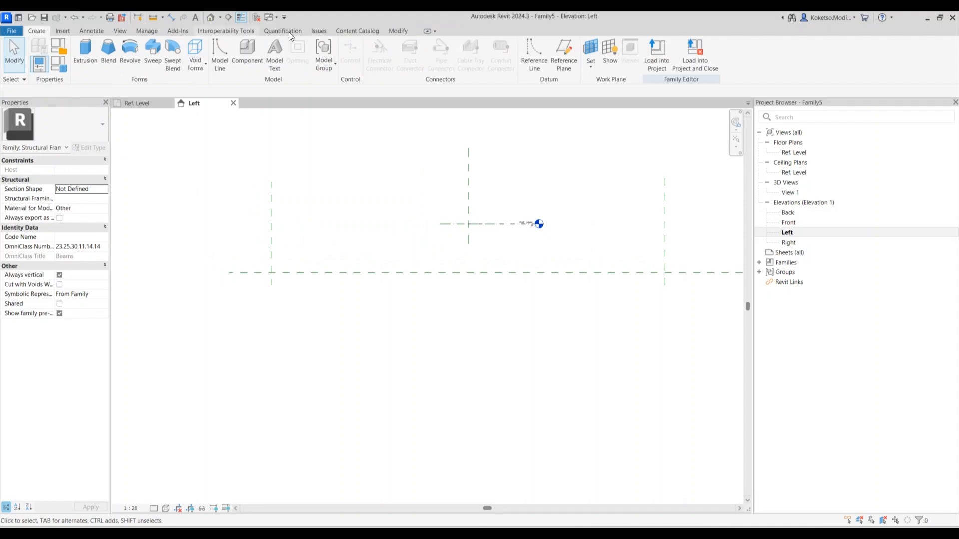
click(468, 224)
click(270, 243)
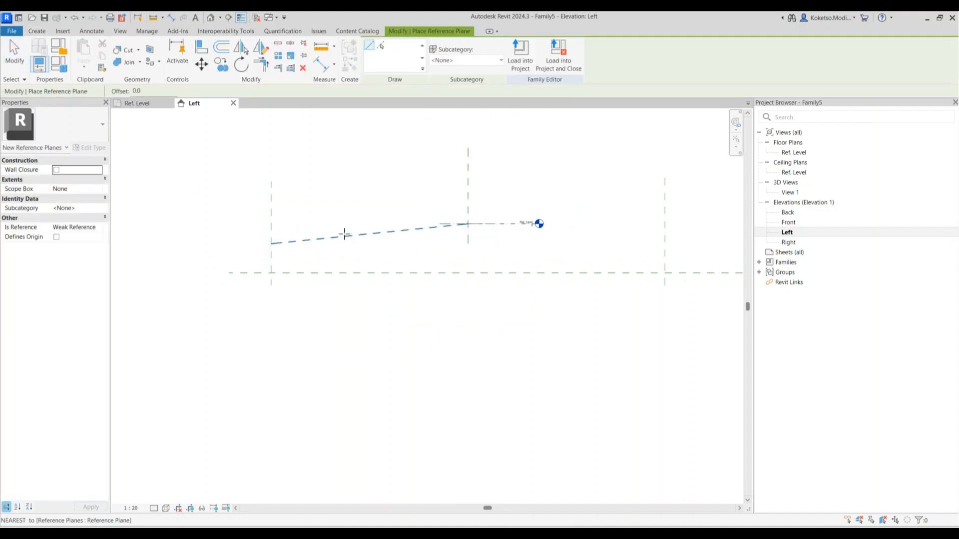
scroll(344, 234, up, 1)
key(Escape)
key(Escape)
click(471, 220)
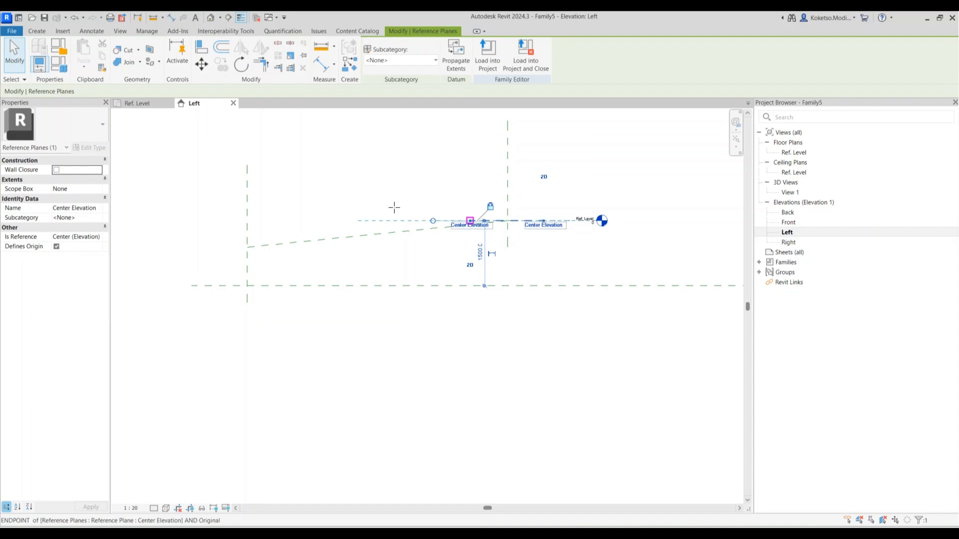
drag(471, 220, 153, 220)
click(179, 194)
Dimension the slope's angle to the level and set it to 0.86°
click(172, 18)
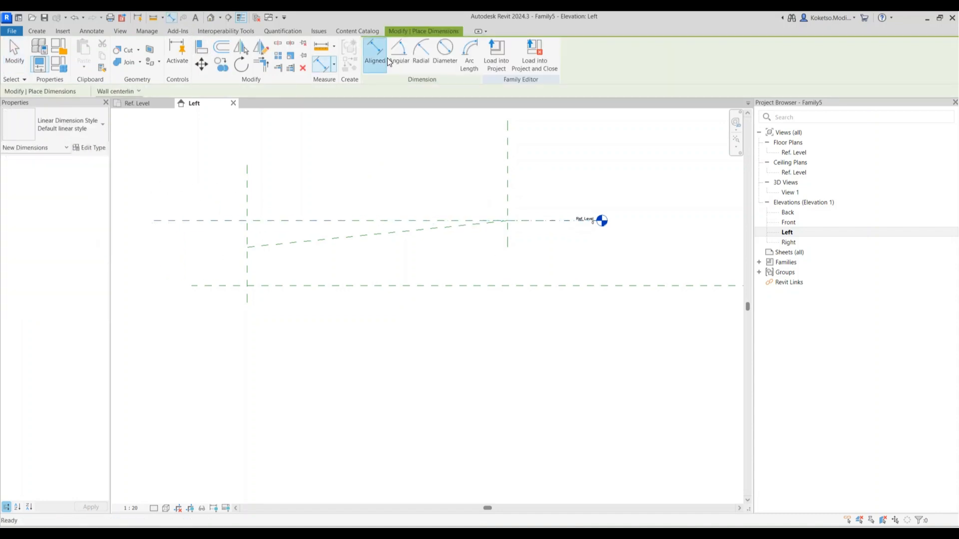
click(314, 222)
click(310, 240)
scroll(283, 225, up, 2)
click(286, 231)
key(Escape)
key(Escape)
click(302, 254)
click(289, 237)
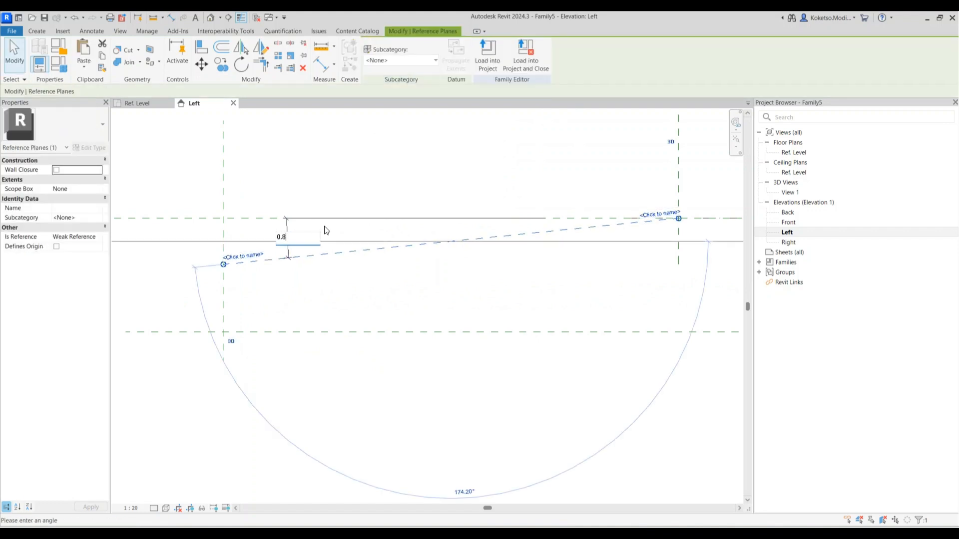
text(0.86)
key(Return)
key(Escape)
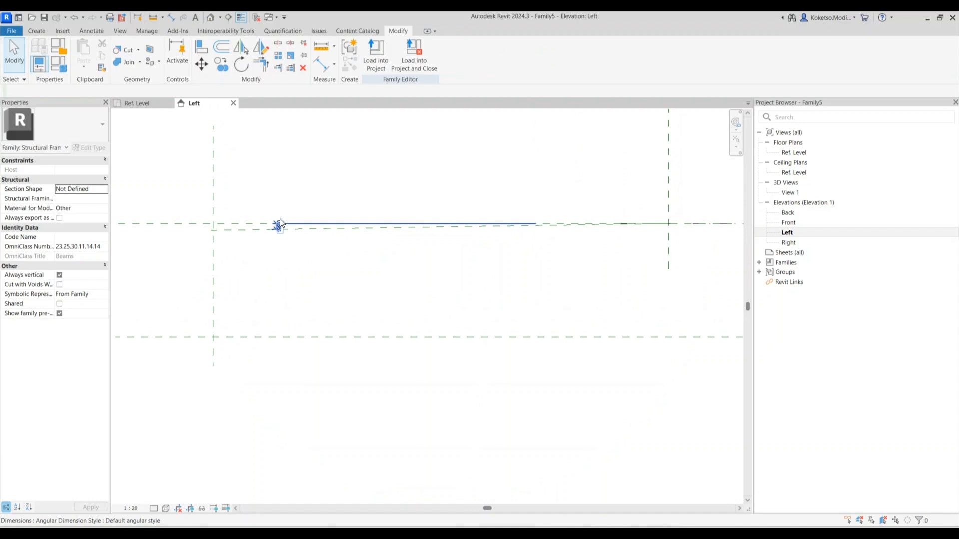
scroll(280, 211, down, 1)
Mirror the sloped reference plane about the centre plane to the right side
click(267, 205)
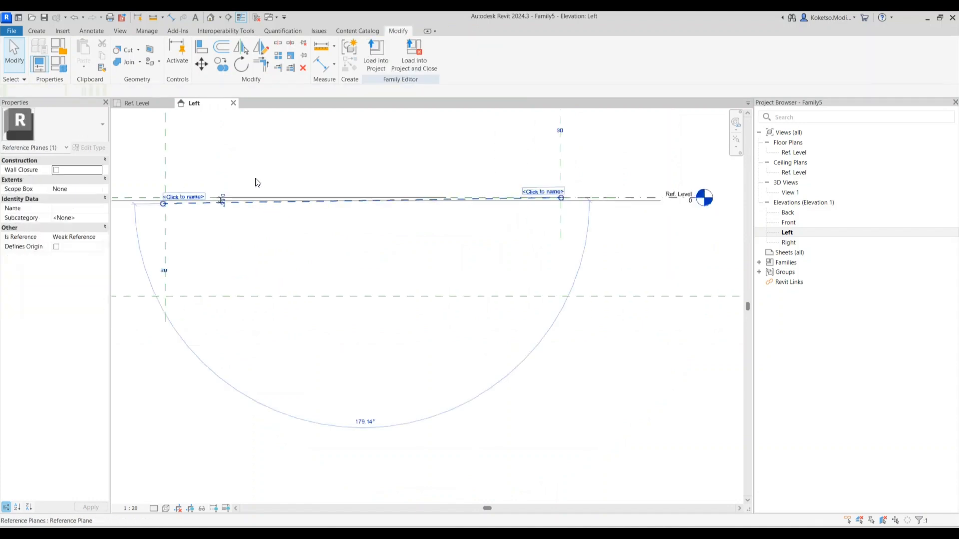
scroll(265, 205, down, 3)
click(240, 49)
click(436, 175)
click(459, 234)
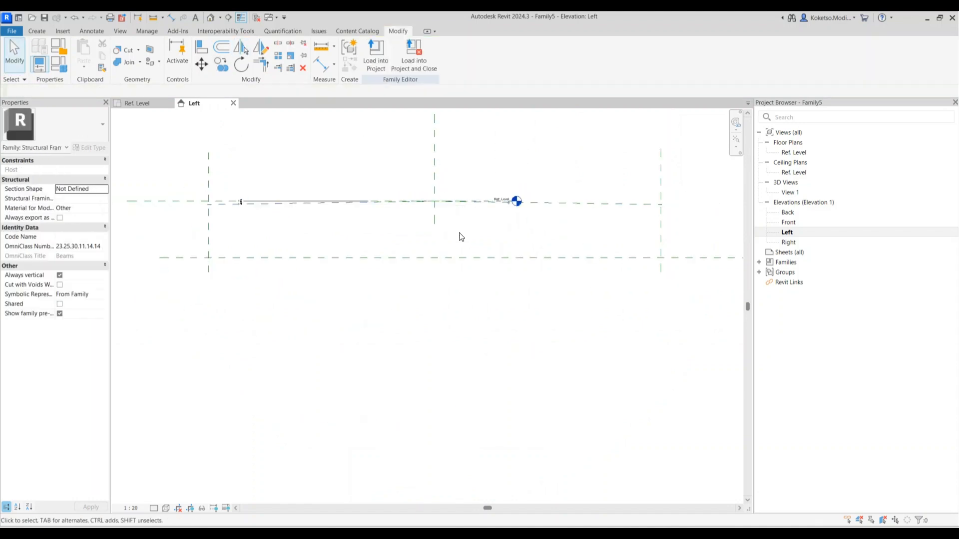
scroll(475, 201, up, 2)
click(521, 206)
scroll(519, 206, down, 2)
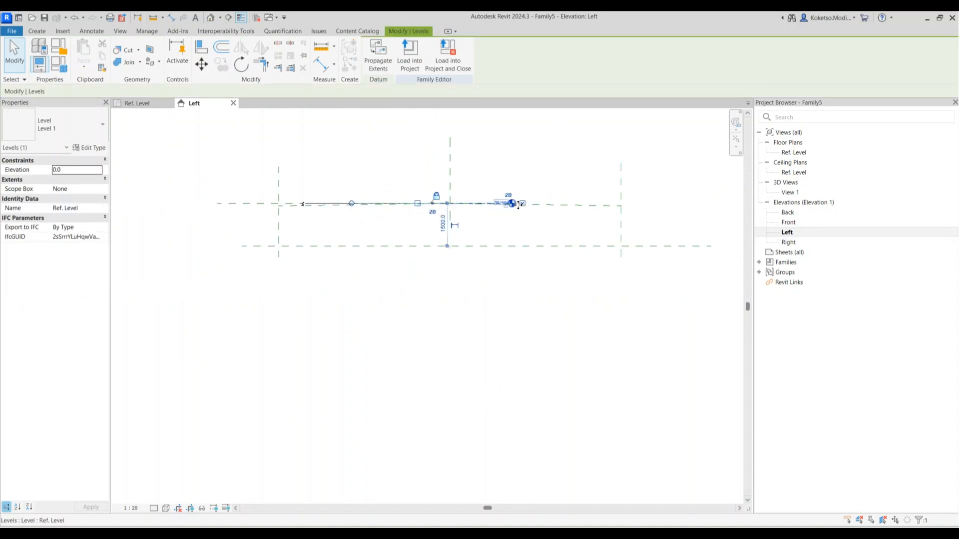
click(593, 216)
scroll(488, 199, up, 3)
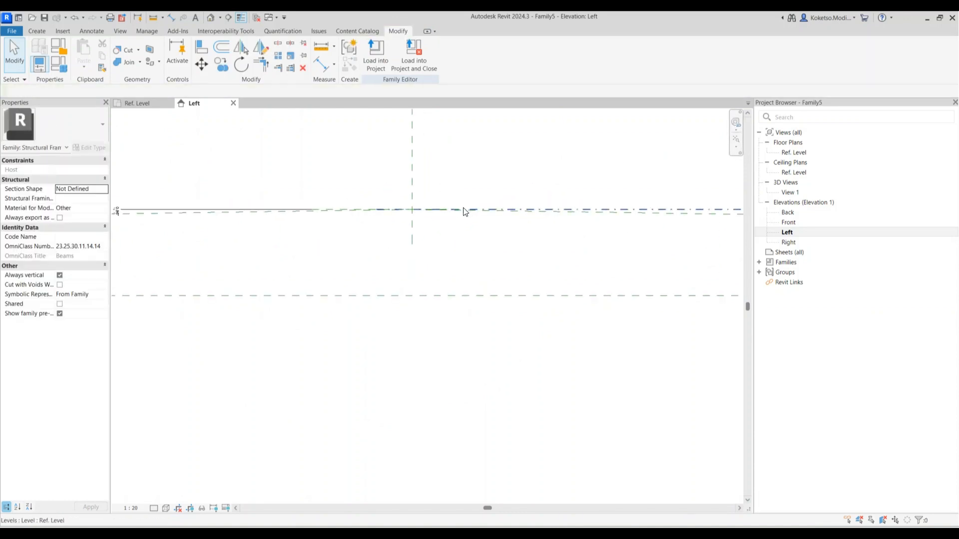
scroll(417, 209, down, 2)
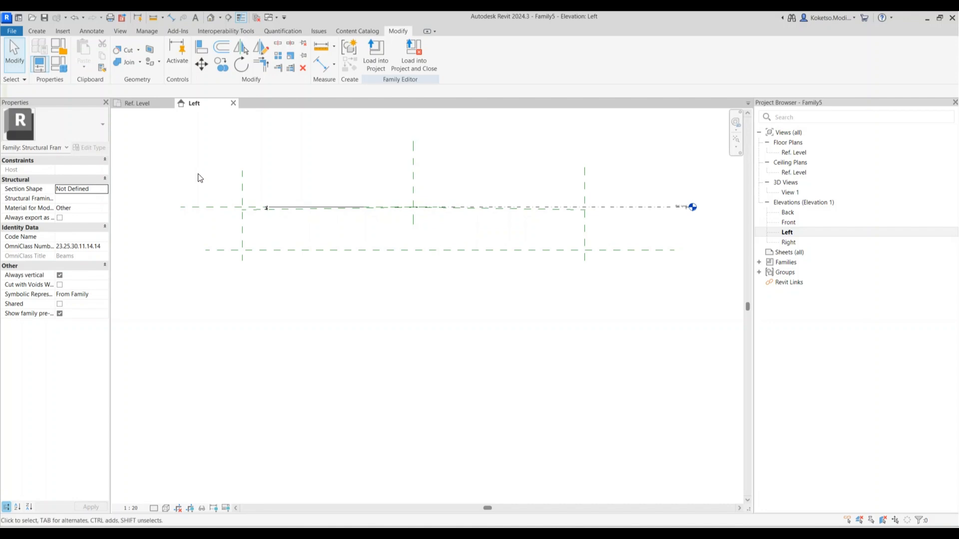
click(38, 31)
Start a solid extrusion with Reference Plane : Left as the work plane
click(84, 55)
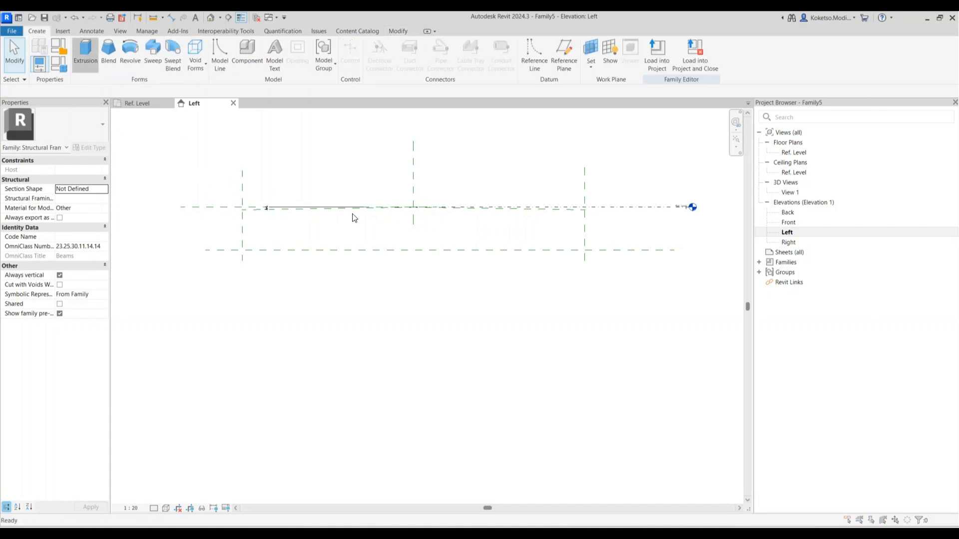
click(504, 273)
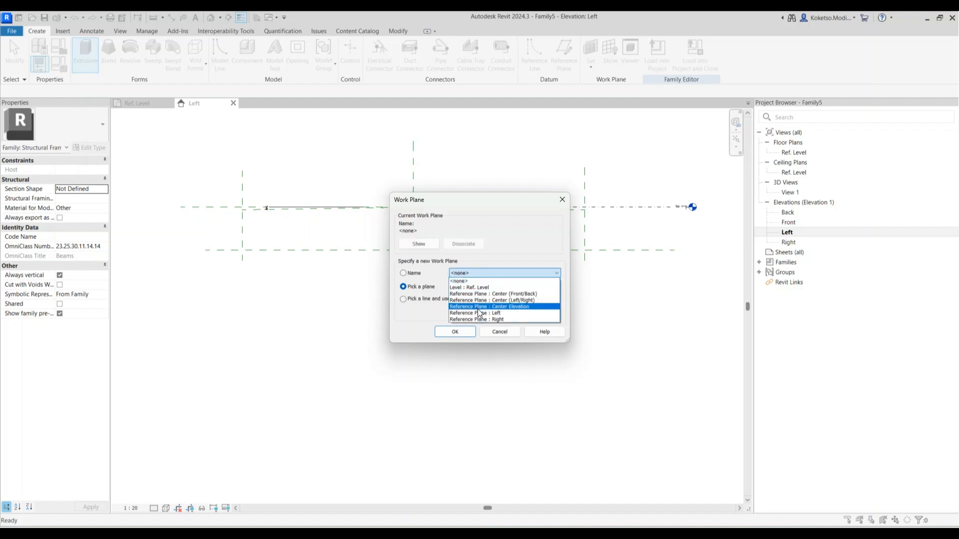
click(480, 316)
click(455, 332)
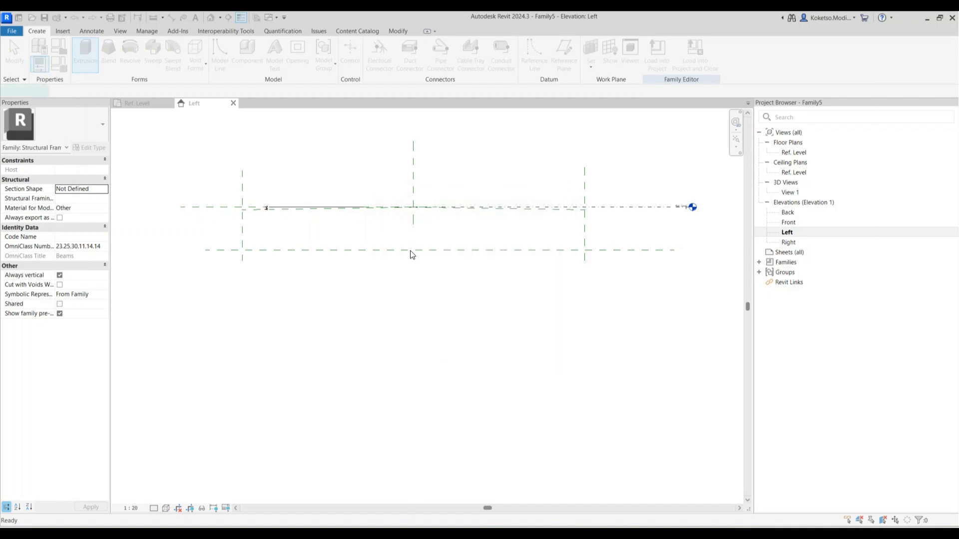
scroll(415, 208, up, 3)
Sketch the profile's top edge and the short vertical step down of the edge strip
click(420, 206)
scroll(419, 213, down, 2)
middle_drag(407, 236, 575, 246)
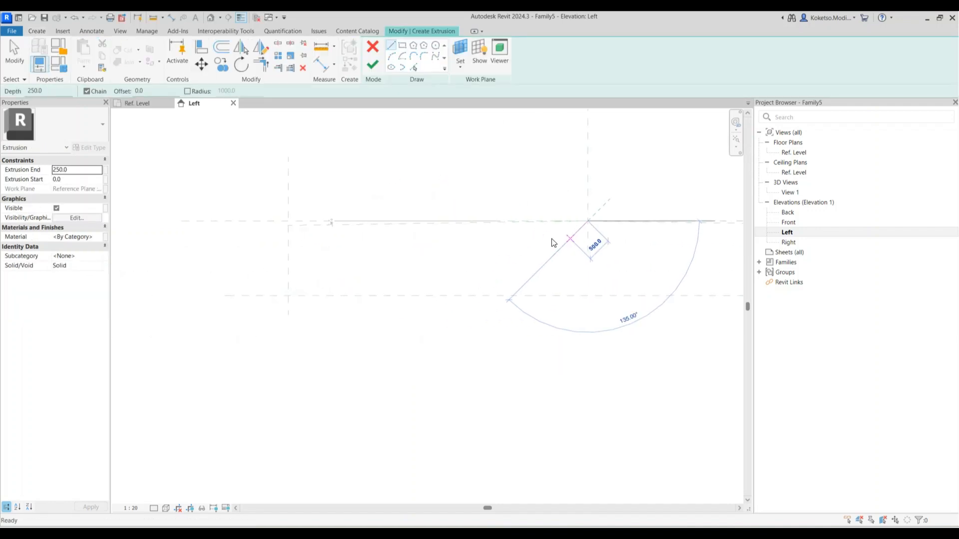
scroll(262, 241, up, 5)
click(394, 161)
scroll(393, 193, down, 1)
scroll(392, 194, down, 1)
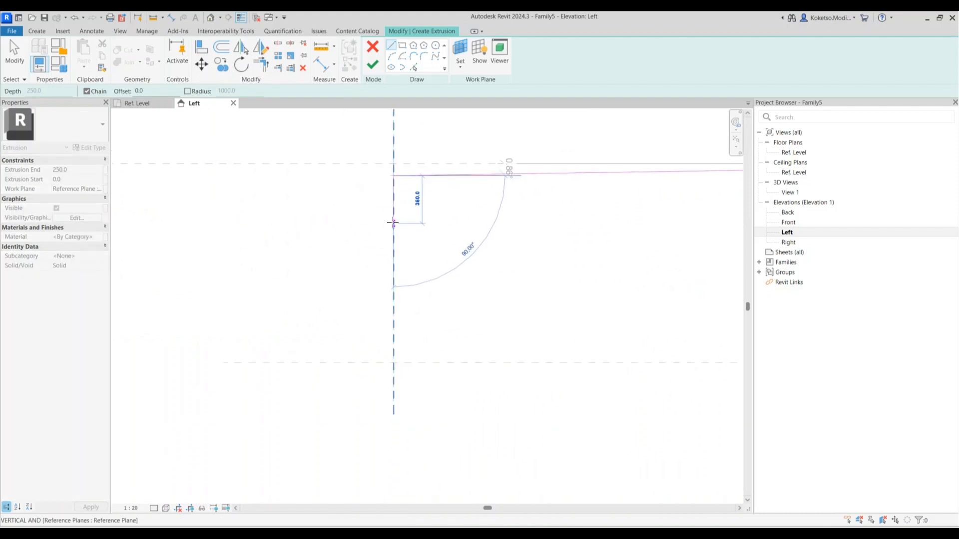
click(393, 214)
scroll(503, 216, down, 2)
Sketch the edge strip underside, the sloping side down to the lower plane, and the bottom line
middle_drag(502, 216, 316, 218)
scroll(327, 218, down, 1)
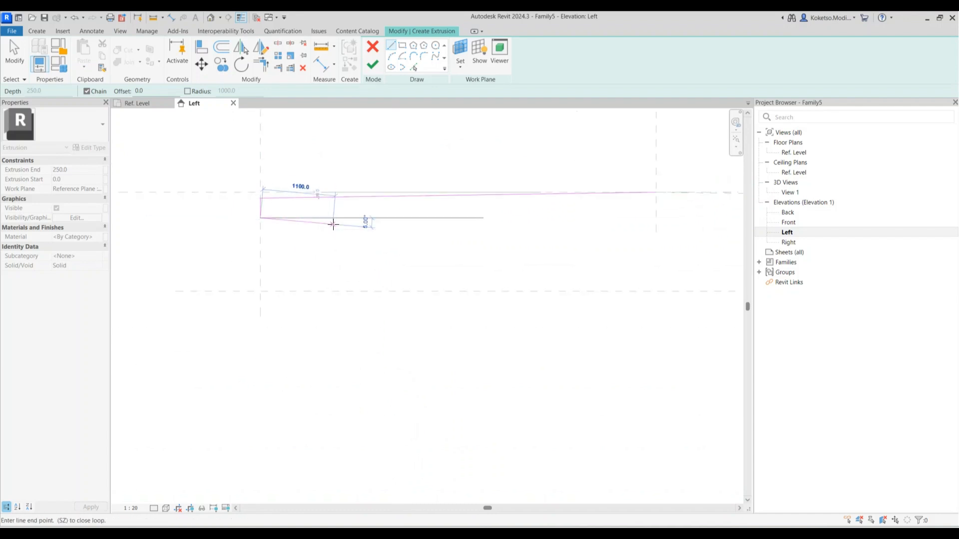
click(335, 224)
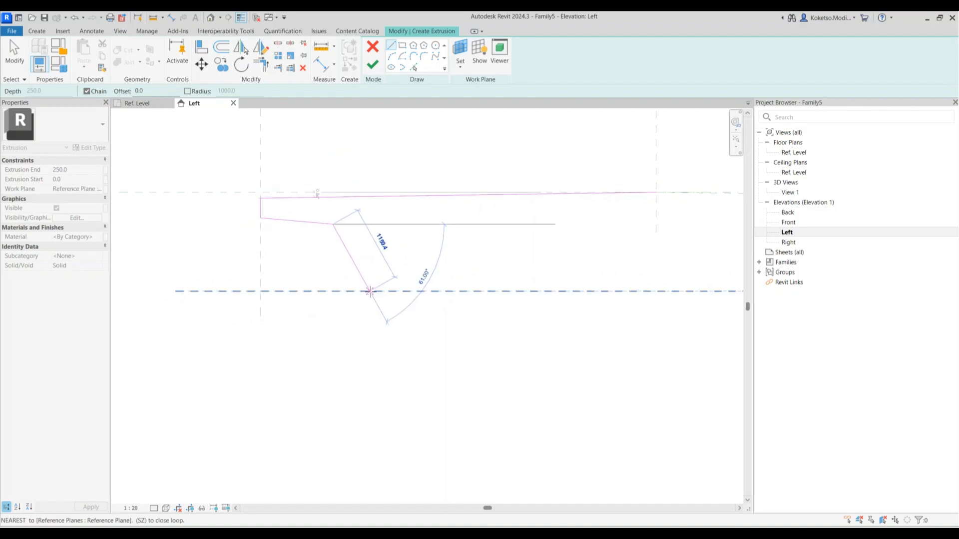
click(375, 292)
scroll(549, 293, down, 3)
click(603, 293)
key(Escape)
key(Escape)
middle_drag(525, 278, 389, 272)
scroll(360, 281, down, 1)
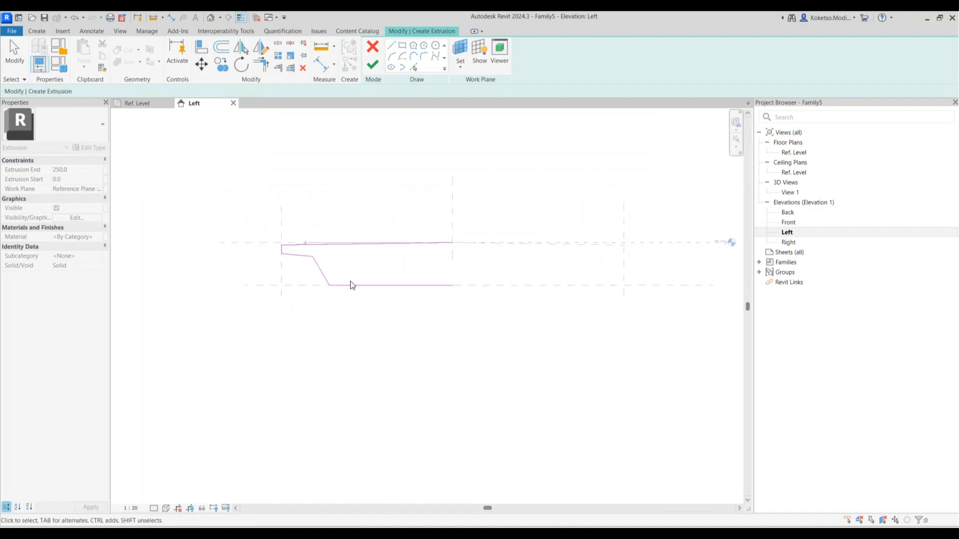
Mirror the half profile about the centre plane and merge the two bottom lines into one
key(Tab)
click(318, 270)
scroll(340, 260, up, 1)
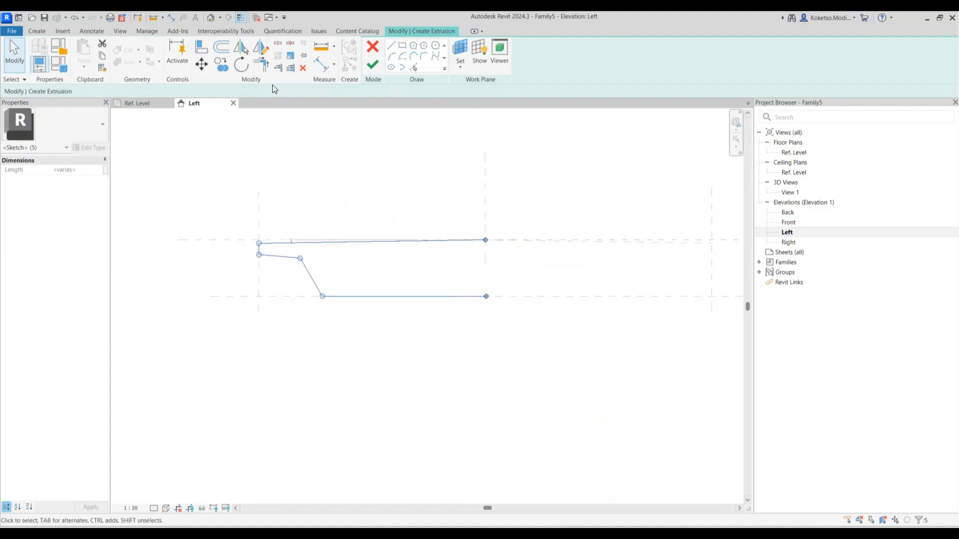
click(242, 49)
click(487, 203)
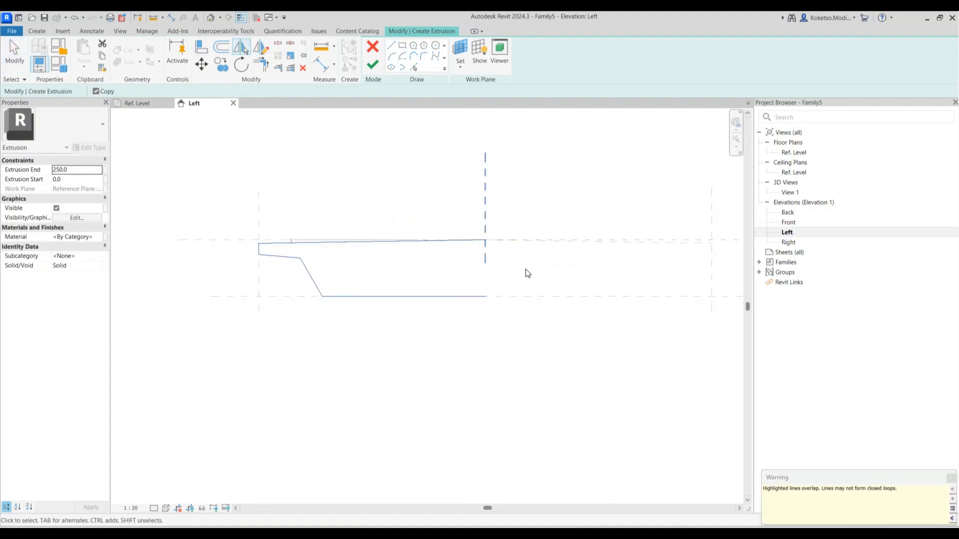
click(456, 298)
key(Delete)
click(510, 297)
drag(325, 297, 322, 296)
click(494, 314)
Draw the first void circle with radius 300 at the deck centre
scroll(495, 314, down, 2)
scroll(583, 294, up, 1)
scroll(623, 283, up, 1)
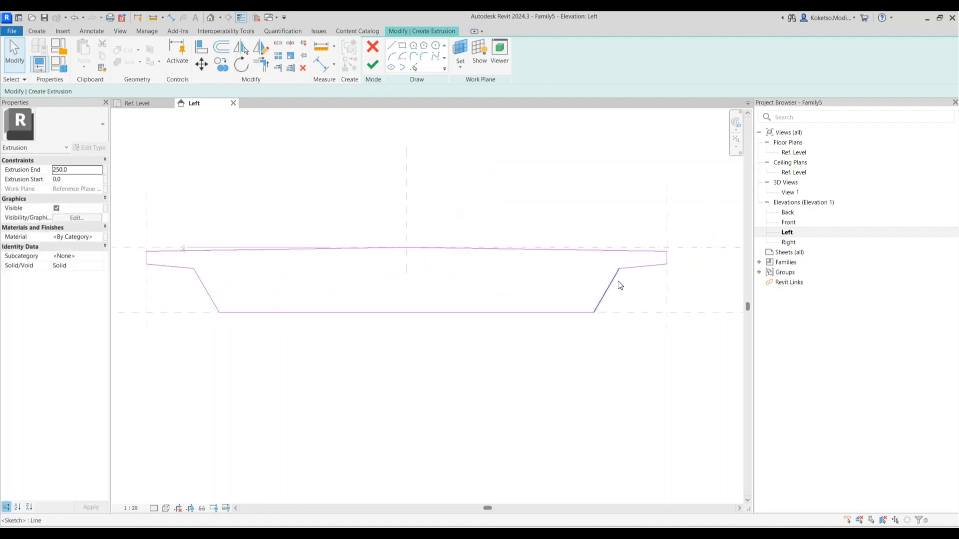
scroll(629, 275, down, 1)
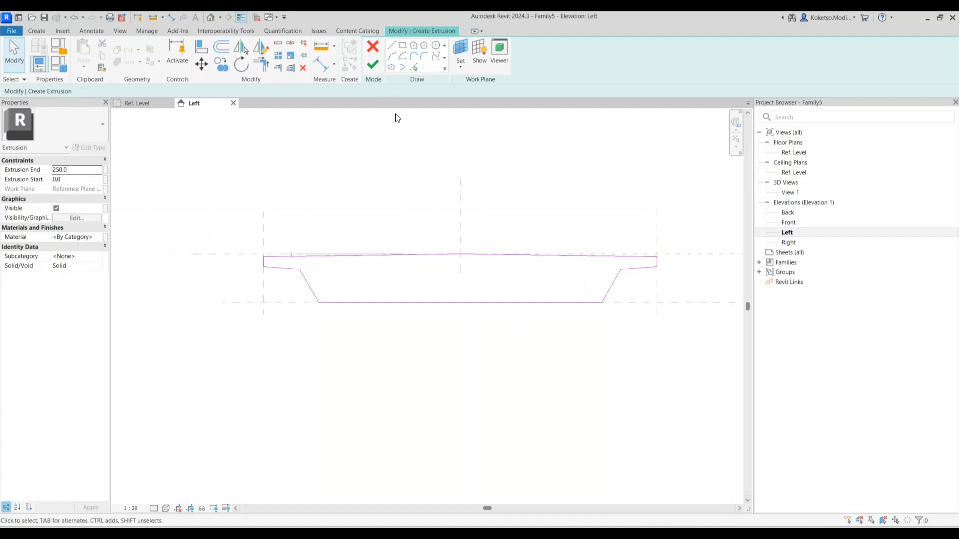
scroll(402, 231, up, 1)
middle_drag(448, 290, 414, 288)
scroll(414, 288, up, 2)
scroll(414, 288, down, 1)
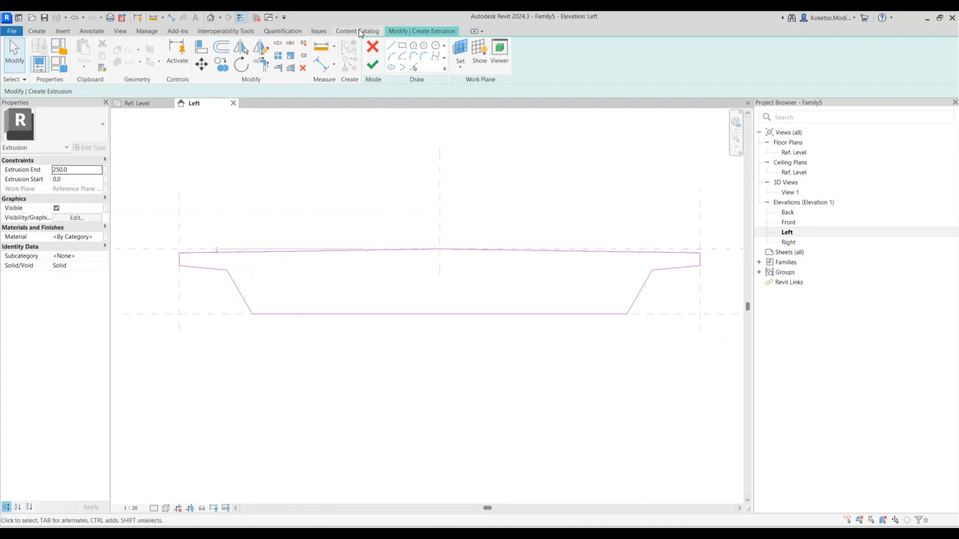
click(440, 275)
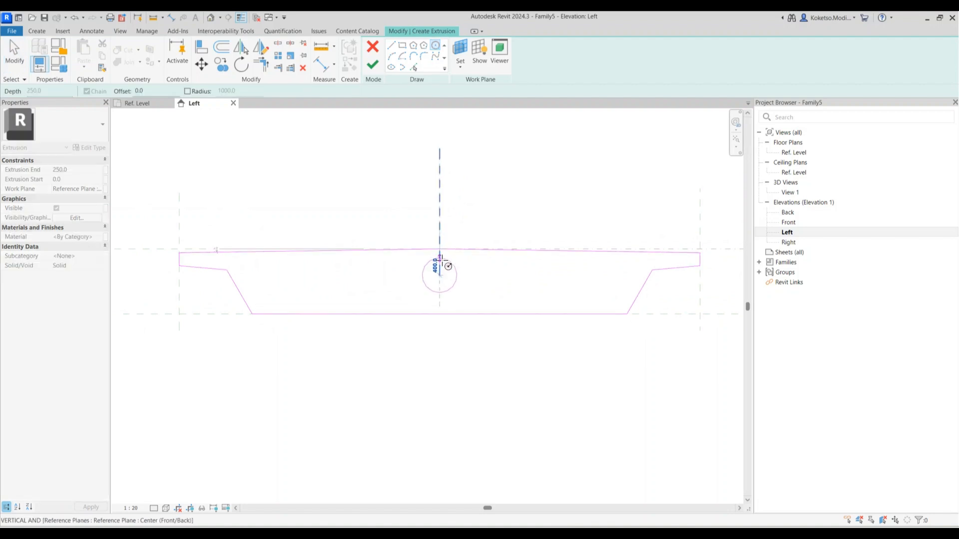
click(440, 262)
key(Escape)
key(Escape)
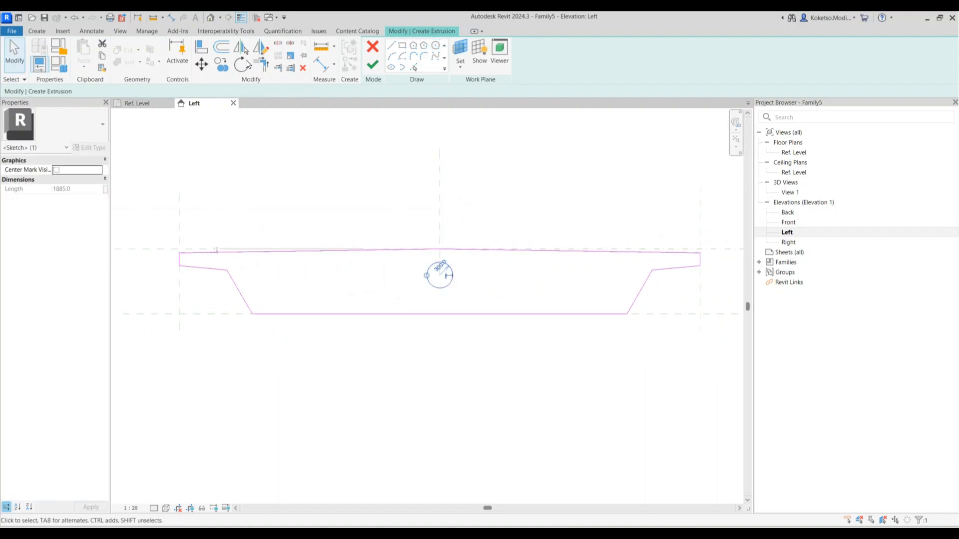
Copy the circle three times to the left at 1200 spacing
key(c)
key(c)
click(439, 275)
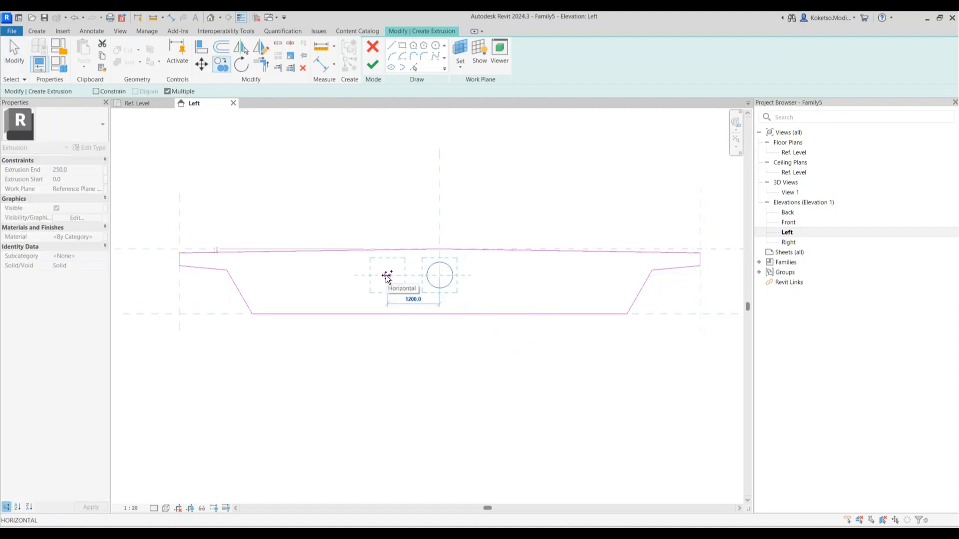
click(387, 275)
click(336, 275)
text(12)
key(Return)
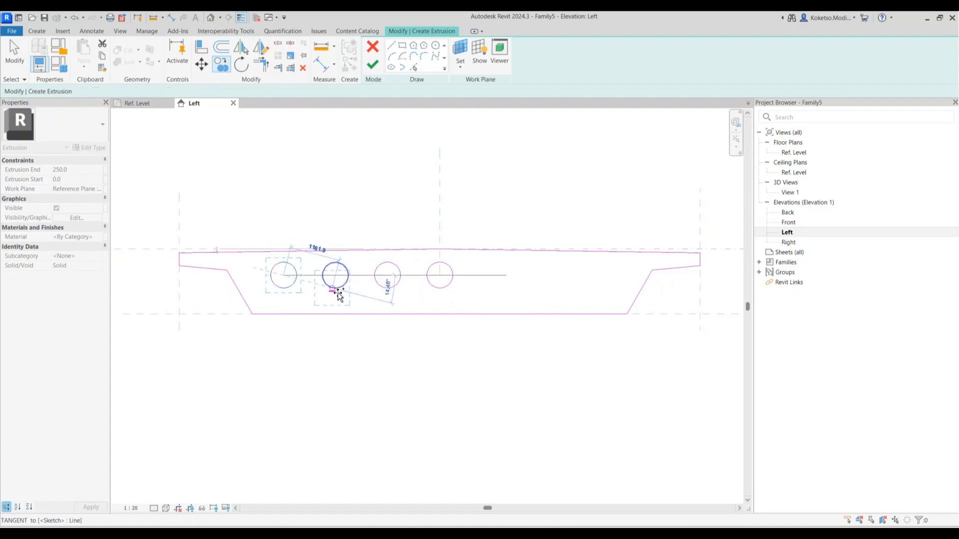
key(Escape)
Mirror the three left circles across the centre to make seven voids, then finish the extrusion
drag(395, 304, 272, 259)
click(234, 31)
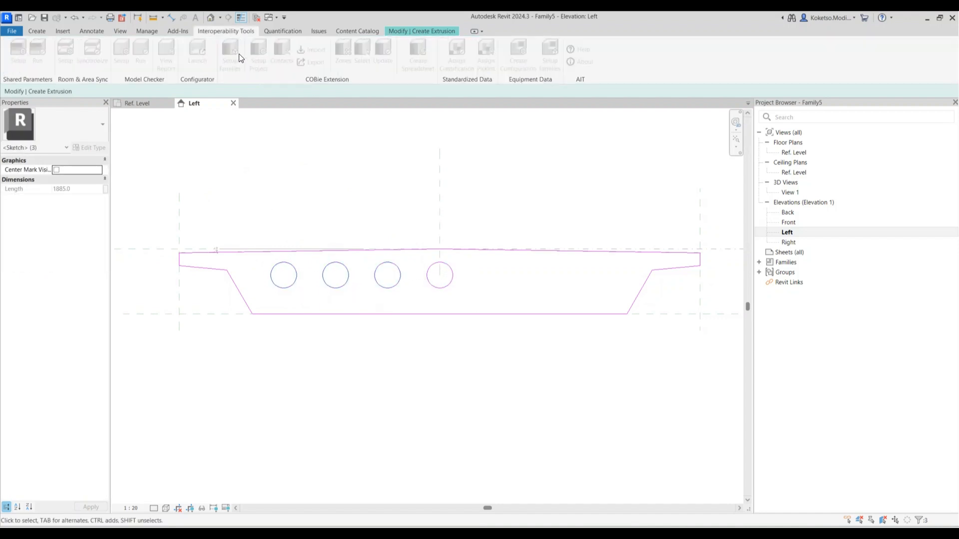
click(423, 30)
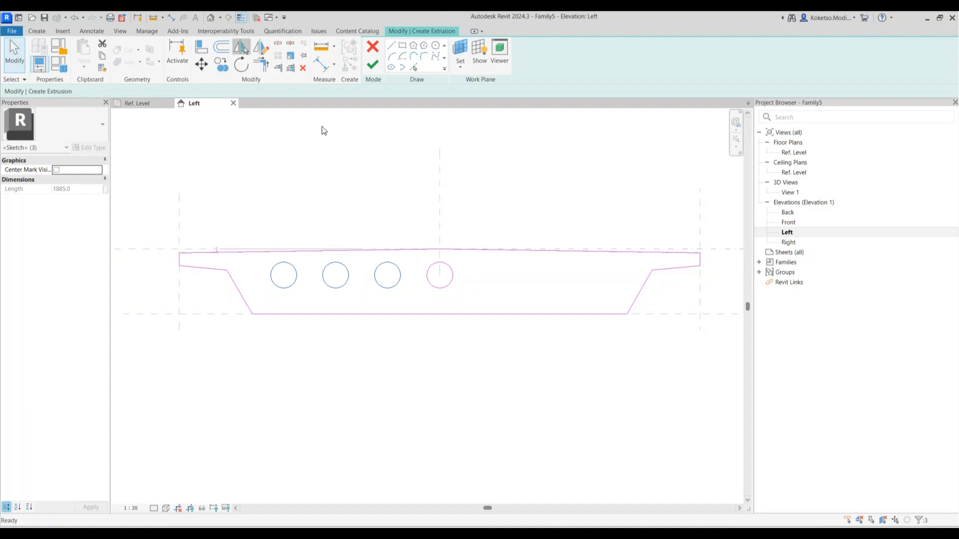
click(439, 200)
click(474, 306)
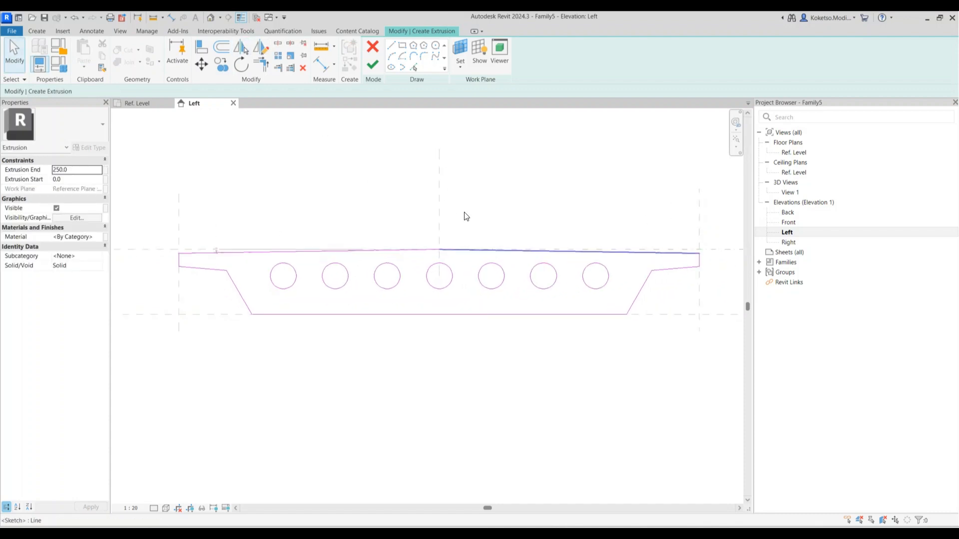
click(372, 64)
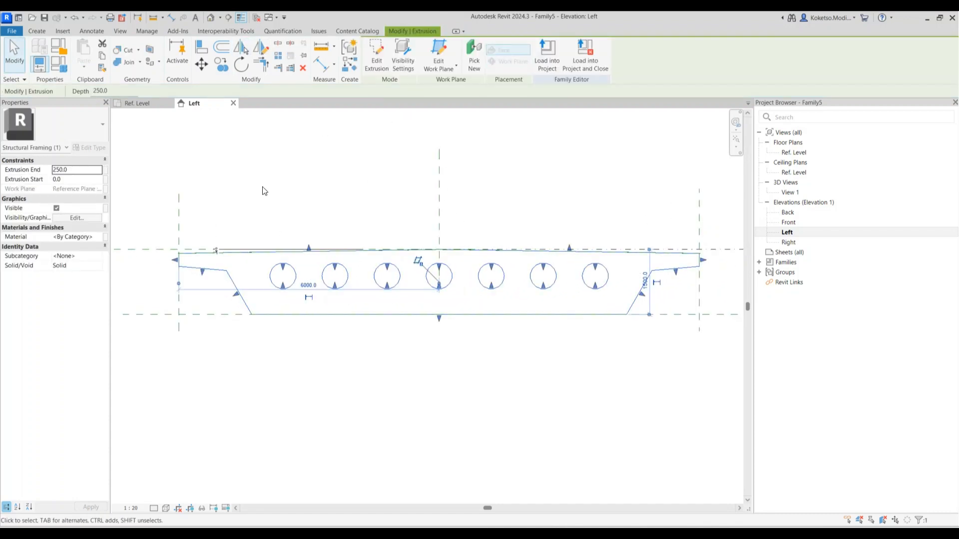
In the Ref. Level plan, stretch both extrusion ends onto the reference planes for the full 16225 length
click(139, 103)
drag(320, 280, 639, 275)
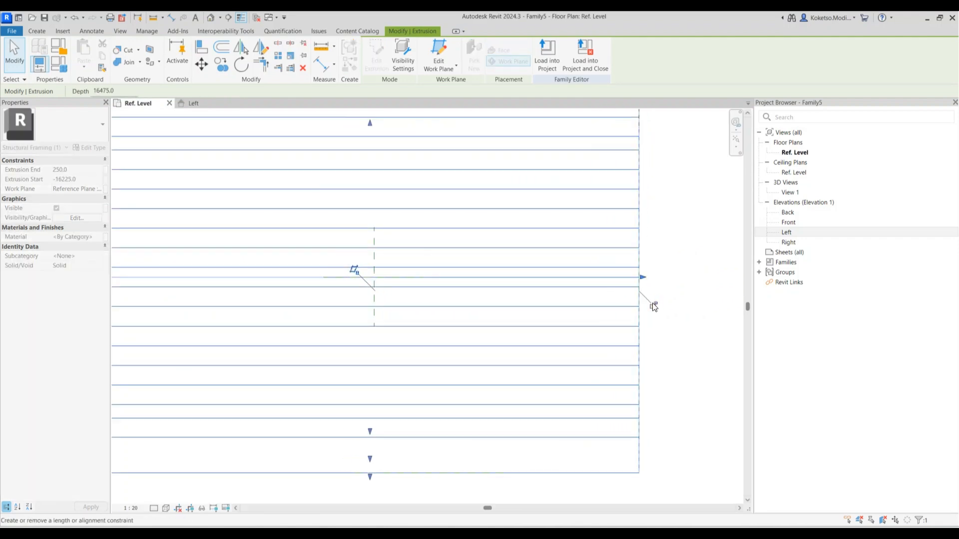
scroll(628, 288, down, 2)
middle_drag(275, 302, 423, 293)
scroll(425, 287, up, 4)
drag(428, 248, 447, 248)
scroll(445, 250, down, 1)
scroll(325, 267, down, 2)
click(325, 267)
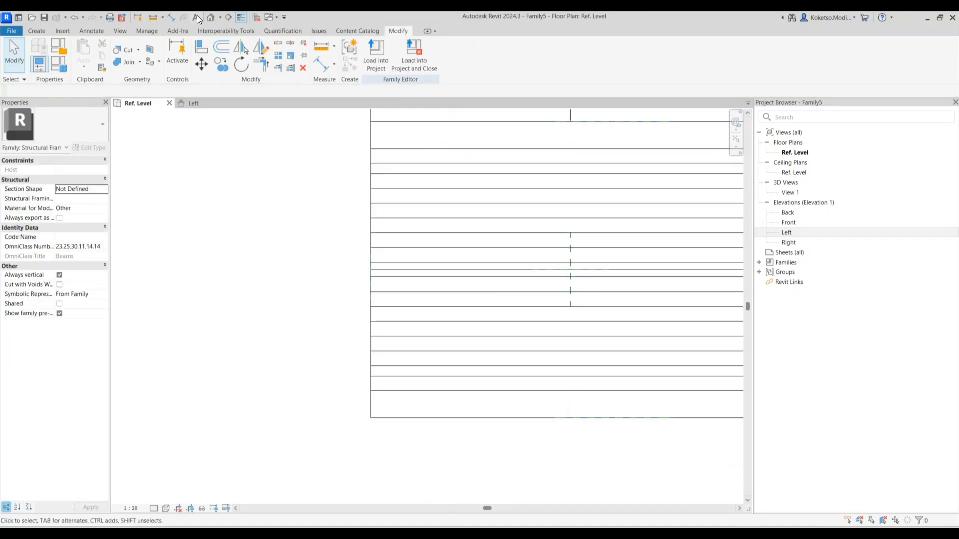
scroll(560, 415, down, 1)
shift+middle_drag(687, 467, 339, 446)
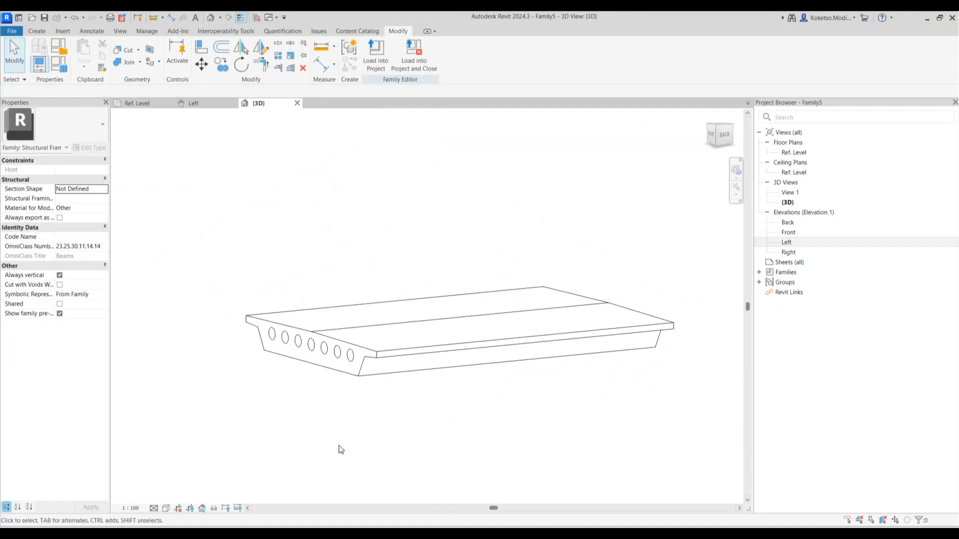
Show the 3D model at Fine detail with Shaded visual style
click(165, 508)
click(182, 467)
scroll(423, 404, down, 2)
shift+middle_drag(423, 405, 520, 424)
scroll(468, 380, up, 2)
Assign Concrete - Cast-in-Place Concrete as the deck extrusion's material
click(468, 379)
click(100, 235)
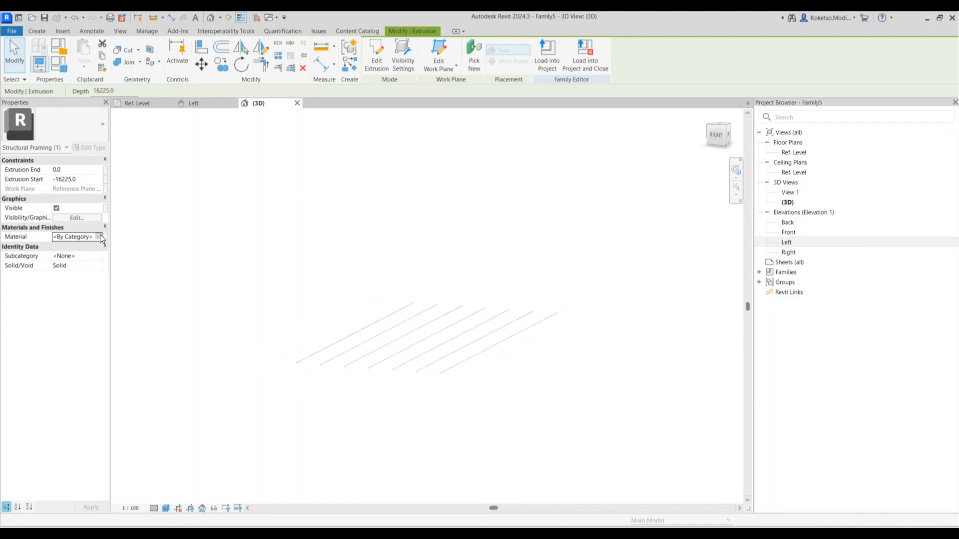
click(100, 236)
click(306, 138)
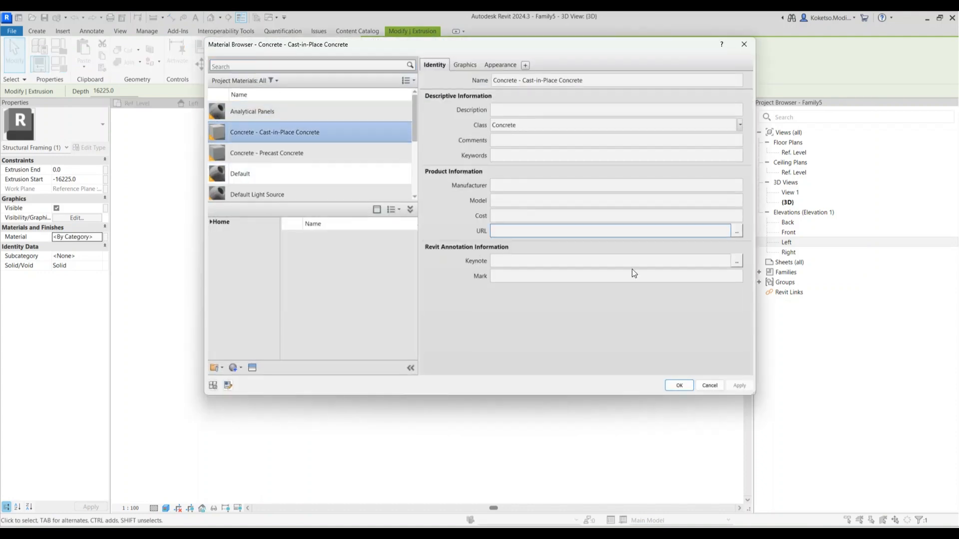
scroll(427, 379, up, 3)
click(582, 472)
mouse_move(584, 476)
shift+middle_down()
mouse_move(631, 415)
mouse_move(639, 462)
mouse_move(569, 475)
shift+middle_up()
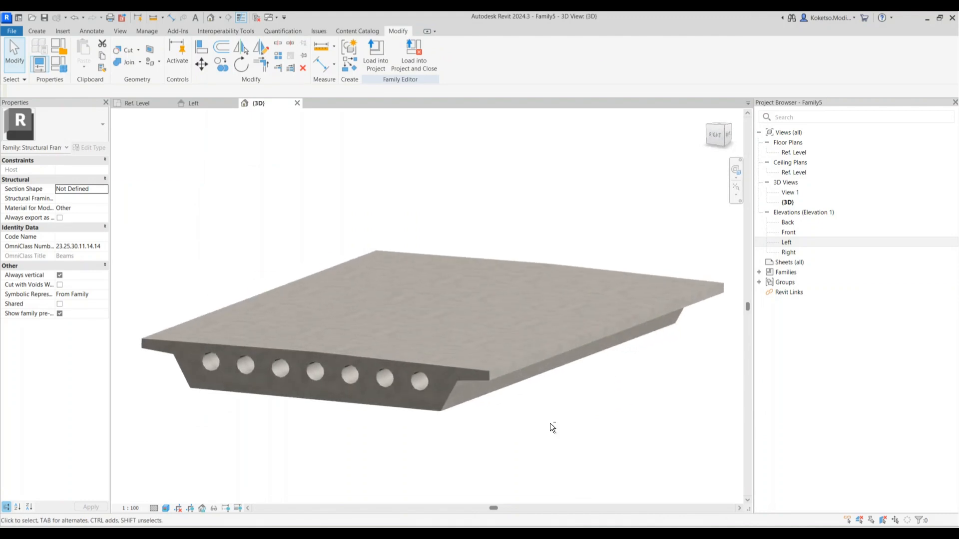
Return to the Left elevation to review the deck cross-section
click(194, 103)
scroll(399, 233, down, 2)
scroll(569, 240, up, 5)
scroll(534, 240, down, 3)
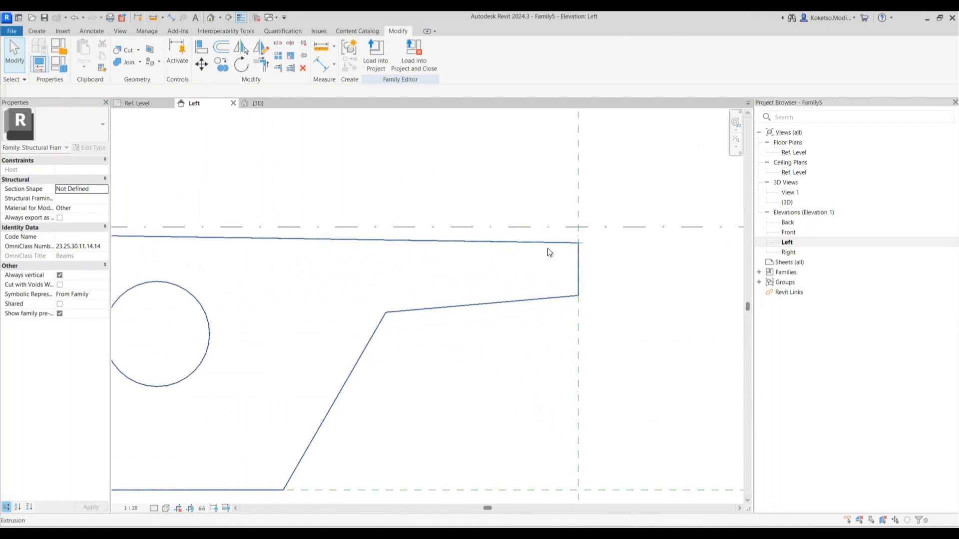
Start a new extrusion on the Left reference plane as its work plane
click(38, 31)
click(85, 53)
click(504, 272)
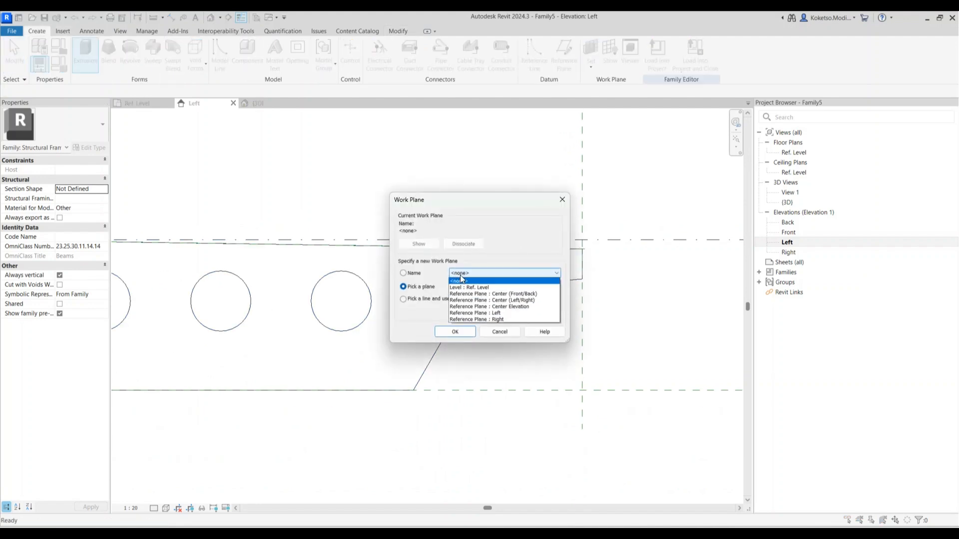
click(477, 307)
click(454, 332)
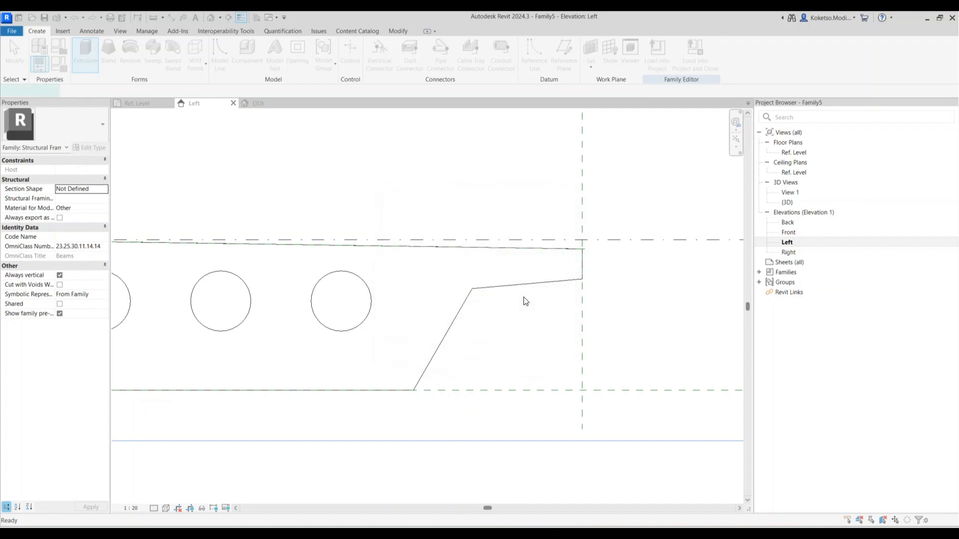
scroll(583, 252, up, 3)
scroll(582, 251, up, 3)
Pick the deck's top edge with a 200 offset to create a sketch line
click(577, 239)
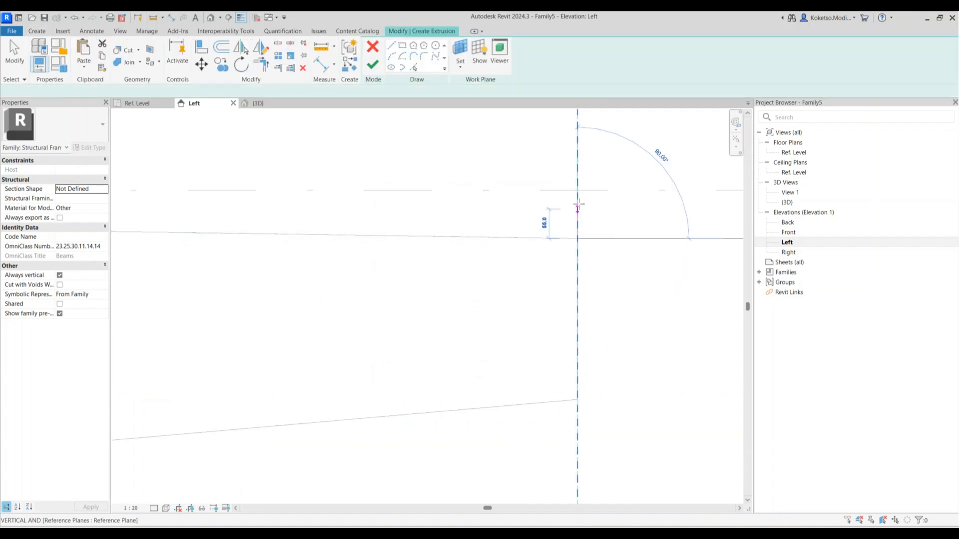
click(413, 66)
click(117, 94)
text(200)
scroll(422, 231, down, 3)
click(422, 232)
scroll(491, 224, down, 4)
scroll(440, 228, up, 3)
key(Escape)
Try resetting the line's offset to 150, then delete the failed line
click(465, 189)
scroll(554, 207, down, 3)
scroll(563, 215, up, 3)
drag(539, 229, 545, 227)
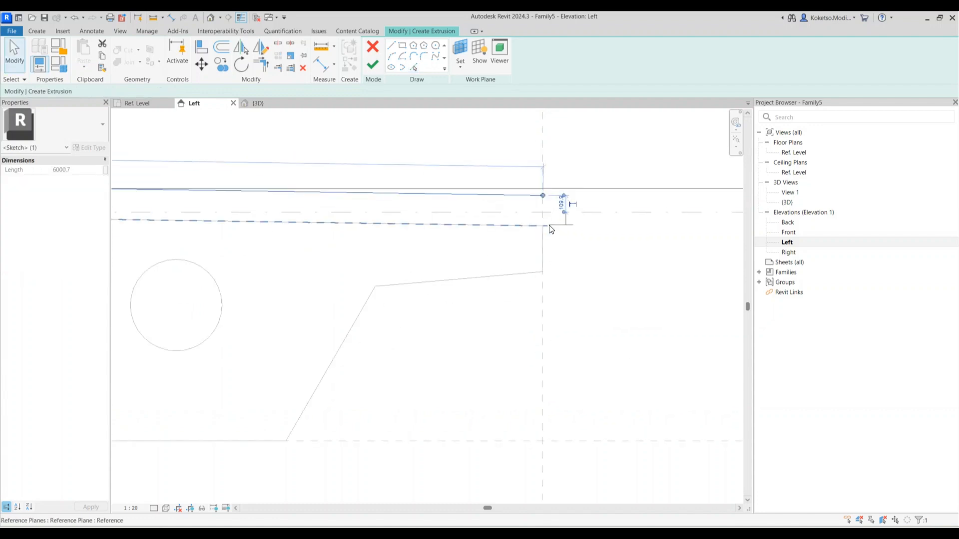
click(553, 210)
text(15)
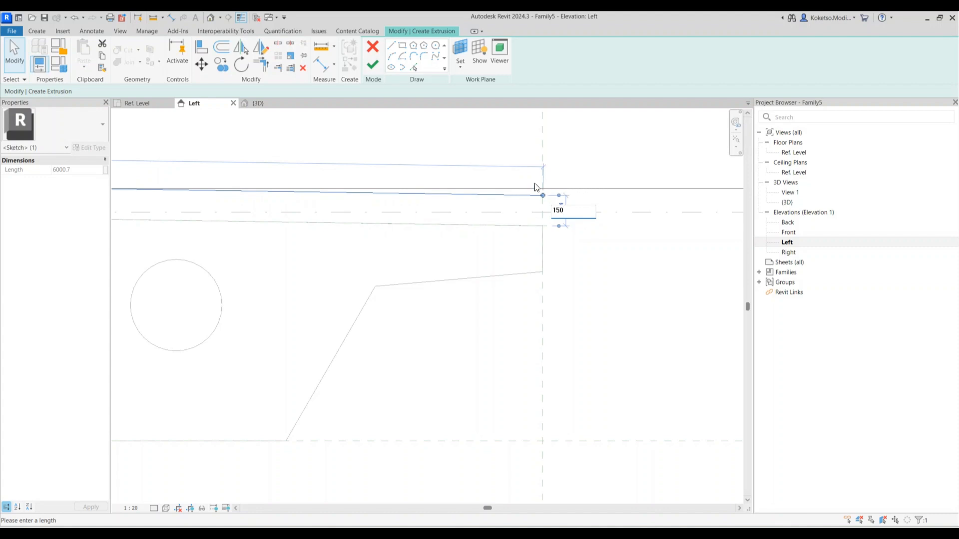
text(0)
key(Return)
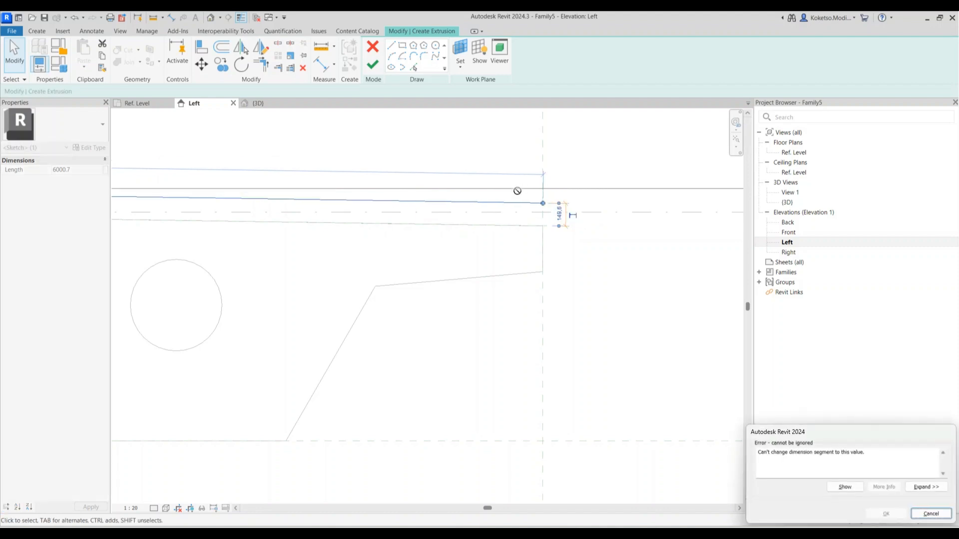
scroll(569, 213, down, 2)
click(526, 203)
key(Delete)
Create a sketch line 150 above the reference plane using Pick Lines
click(413, 66)
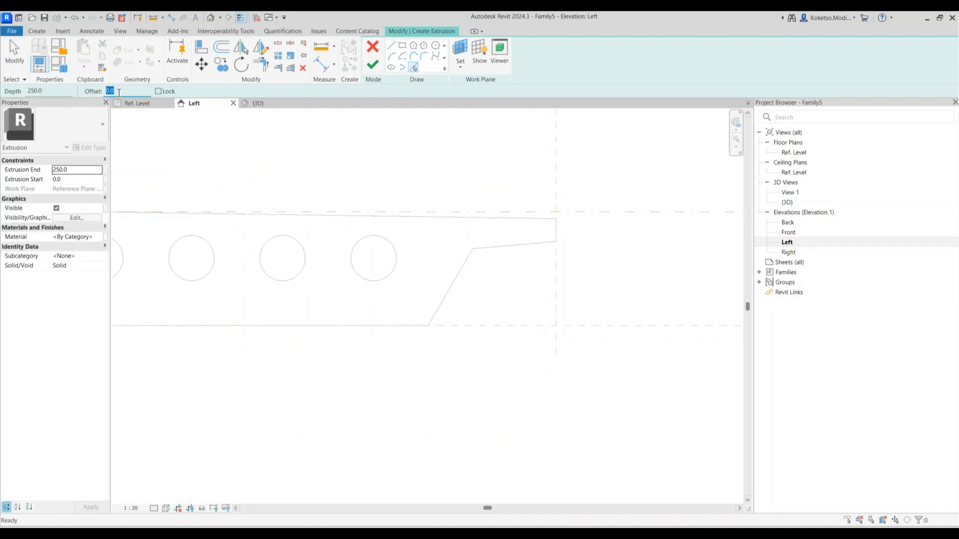
text(150)
scroll(511, 219, up, 2)
click(512, 220)
Draw the strip's outer and inner vertical edges up to the top line
click(391, 45)
scroll(584, 216, up, 3)
click(578, 226)
click(578, 181)
scroll(587, 220, down, 3)
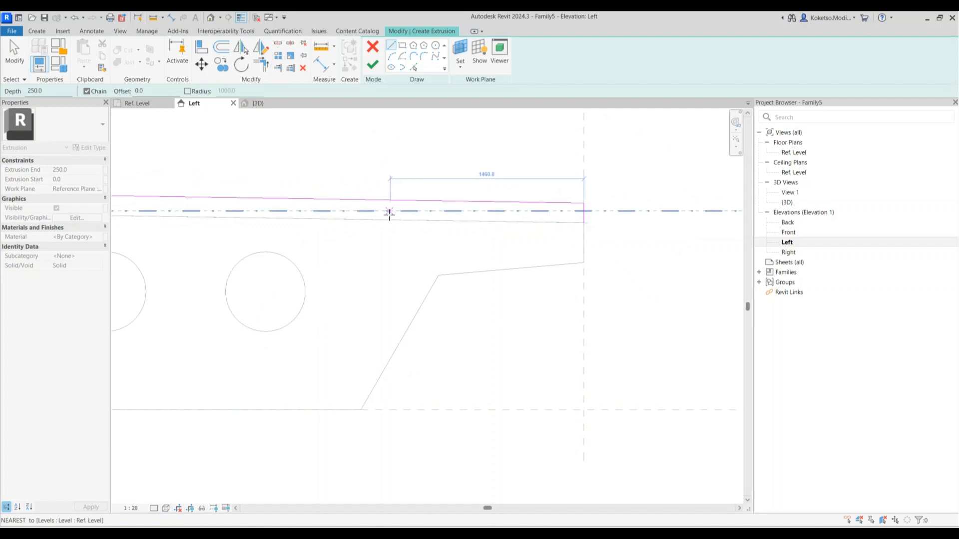
click(383, 221)
click(383, 201)
key(Escape)
scroll(384, 212, up, 3)
key(Escape)
Set the strip width to 1500 and trim the top line at the inner edge
click(383, 208)
scroll(383, 208, down, 4)
scroll(446, 195, up, 1)
click(470, 179)
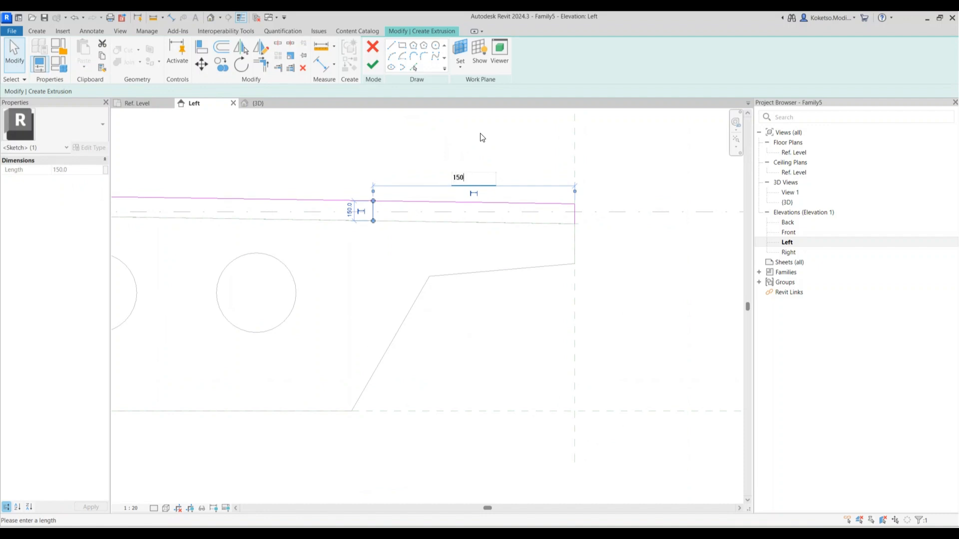
text(1500)
key(Return)
key(Escape)
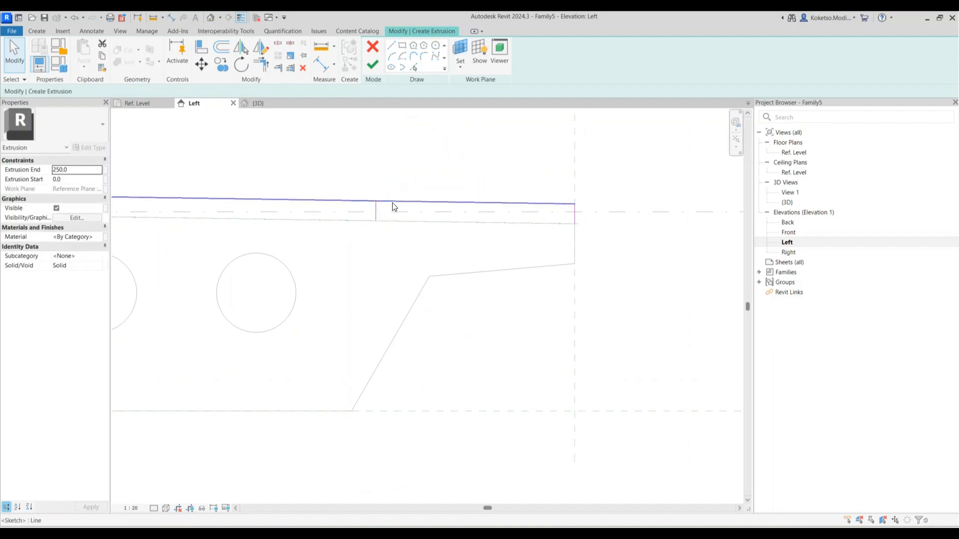
click(261, 64)
click(381, 202)
click(376, 209)
Mirror the 150×1500 strip outline across the deck's centre plane
click(415, 65)
scroll(362, 214, up, 1)
scroll(455, 241, down, 3)
key(Escape)
scroll(492, 237, down, 3)
middle_drag(492, 237, 414, 232)
drag(495, 208, 299, 263)
scroll(300, 264, down, 3)
middle_drag(300, 263, 497, 263)
click(243, 48)
click(420, 215)
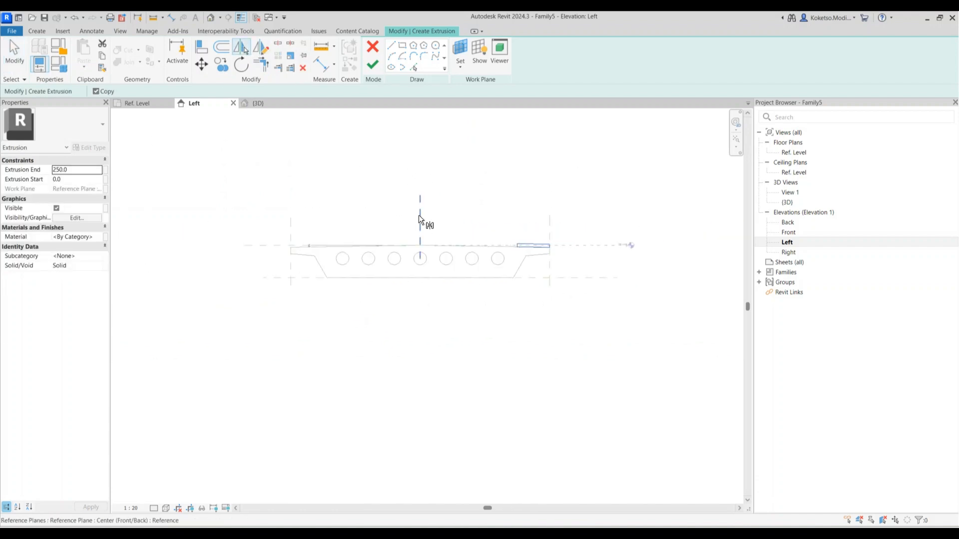
key(Escape)
Give the strips Concrete - Cast-in-Place Concrete material and finish the sketch
scroll(543, 243, up, 2)
click(97, 238)
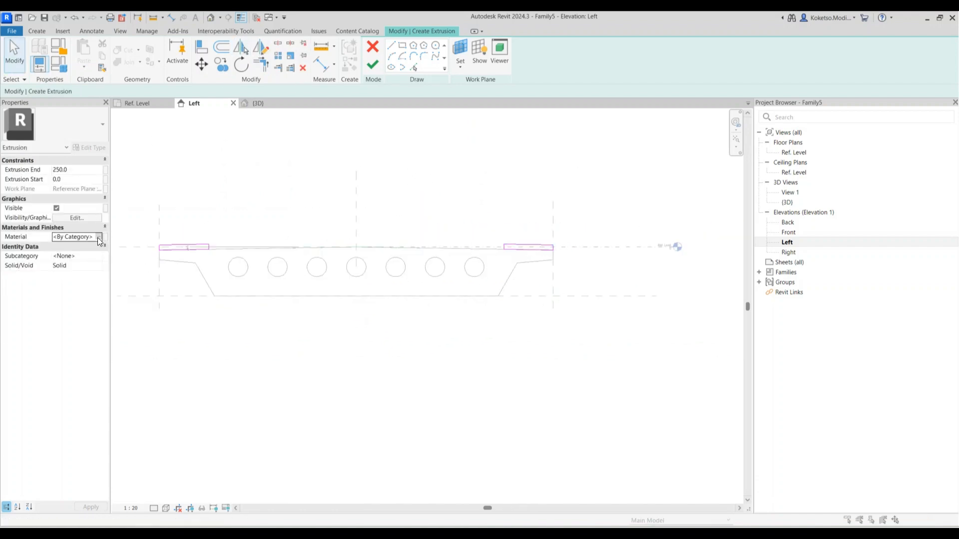
click(103, 237)
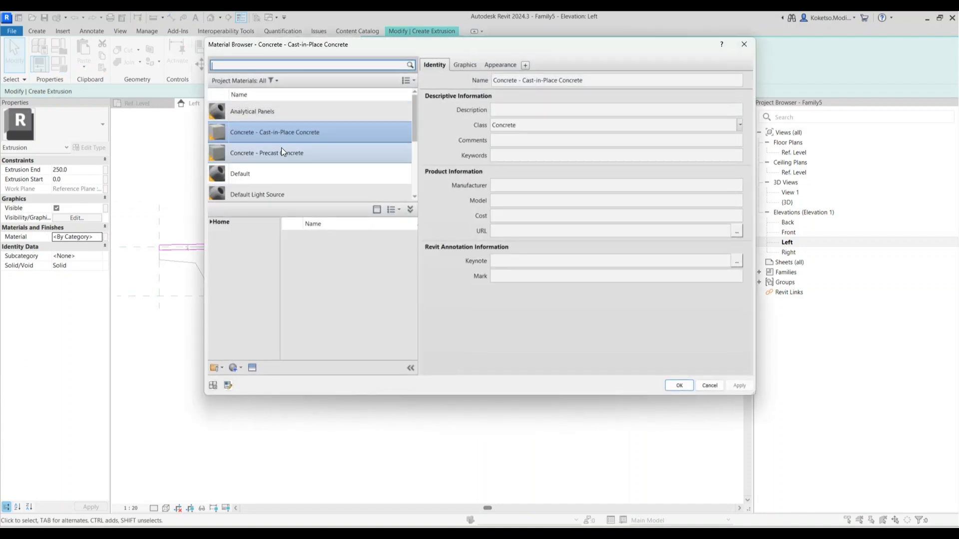
click(679, 386)
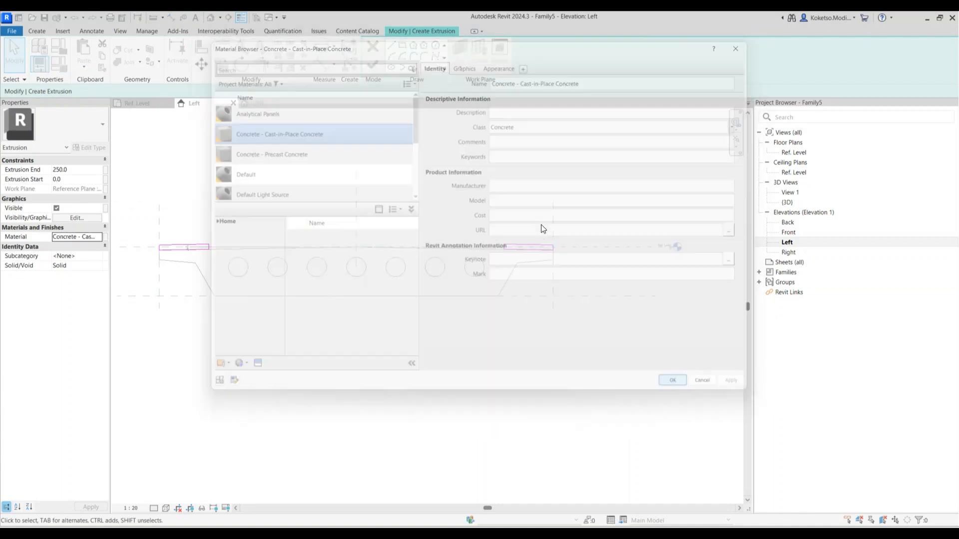
scroll(538, 229, up, 3)
click(371, 63)
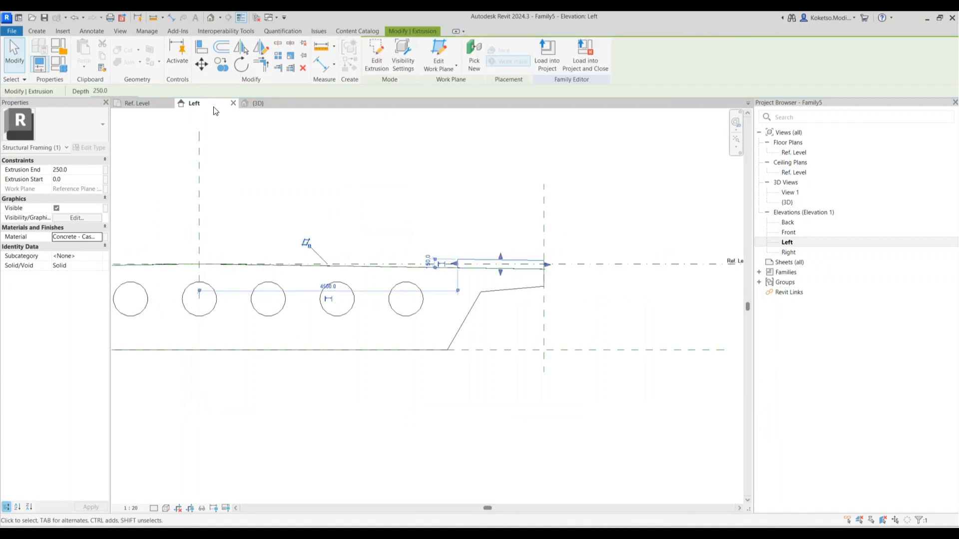
In the Ref. Level plan, stretch both ends of the edge strips to the reference planes and lock them
click(149, 102)
scroll(353, 274, down, 2)
drag(368, 272, 564, 270)
scroll(617, 277, up, 3)
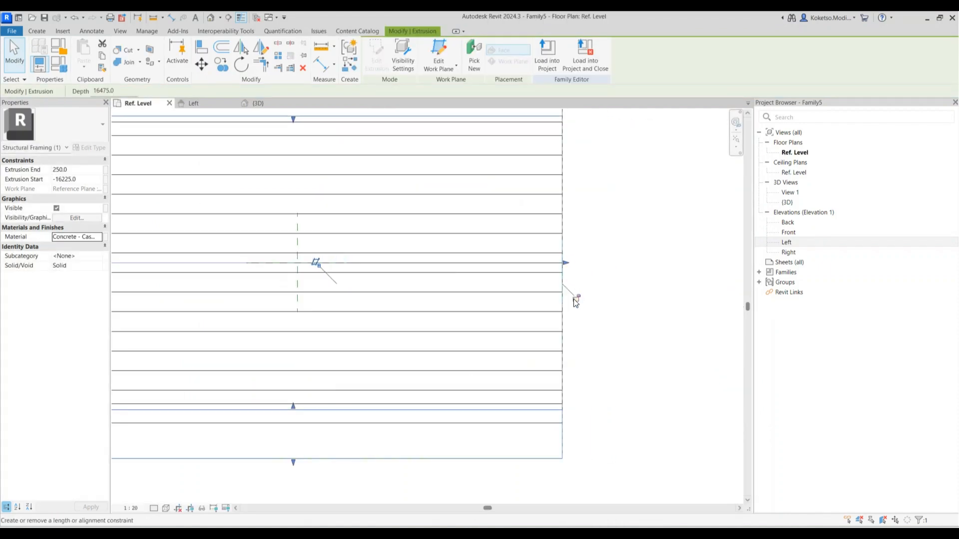
click(574, 300)
scroll(593, 297, down, 3)
scroll(395, 292, up, 2)
scroll(381, 297, up, 2)
drag(381, 298, 400, 298)
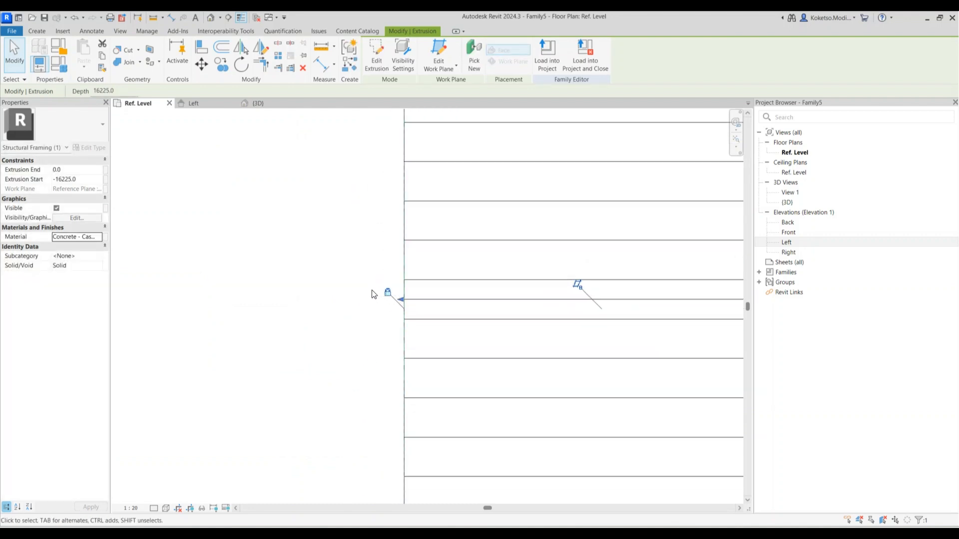
scroll(395, 287, down, 3)
click(282, 178)
Orbit the finished deck in the 3D view to check the full-length strips
click(264, 103)
shift+middle_drag(551, 401, 524, 394)
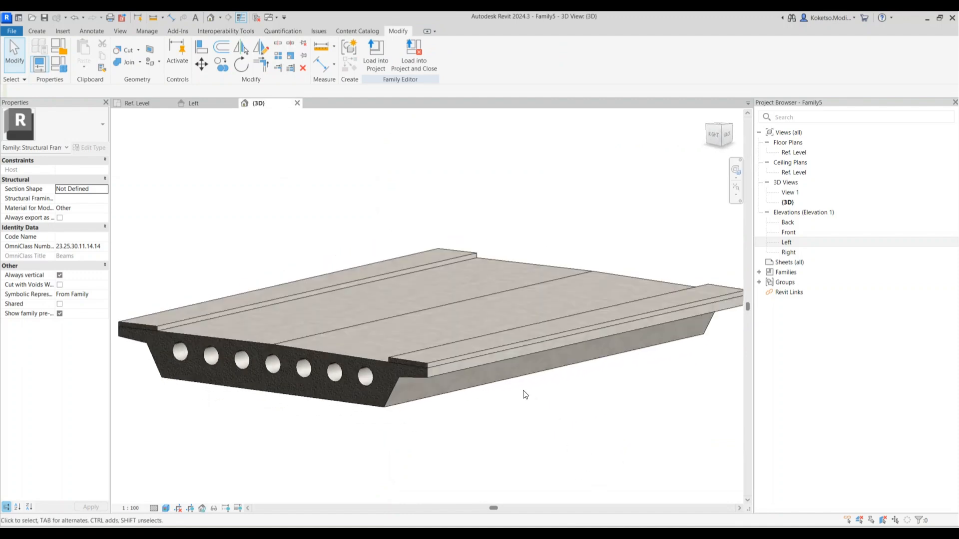
scroll(475, 378, down, 3)
shift+middle_drag(476, 374, 454, 388)
scroll(454, 388, up, 2)
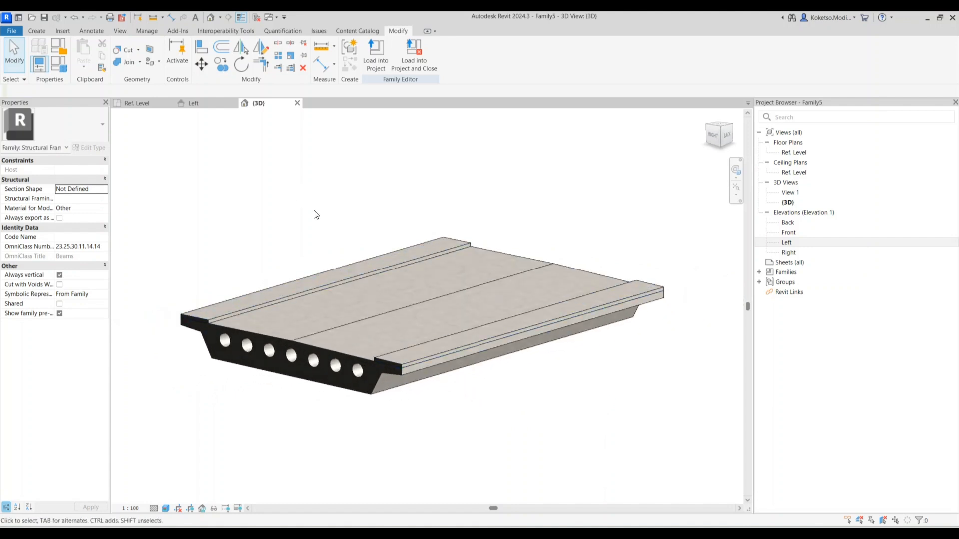
Tick Shared for the family and return to the Ref. Level plan
click(60, 305)
scroll(278, 208, down, 1)
scroll(169, 94, up, 1)
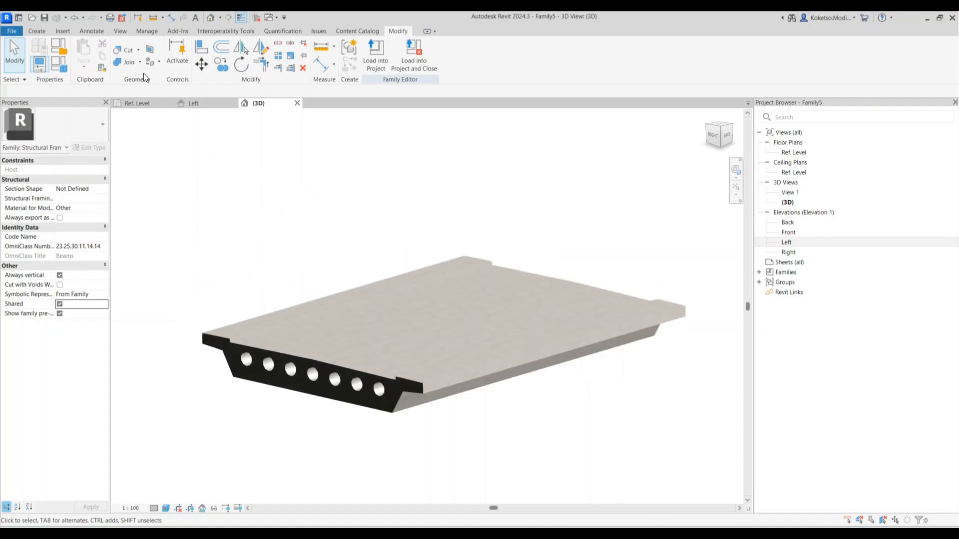
click(143, 103)
scroll(392, 295, down, 2)
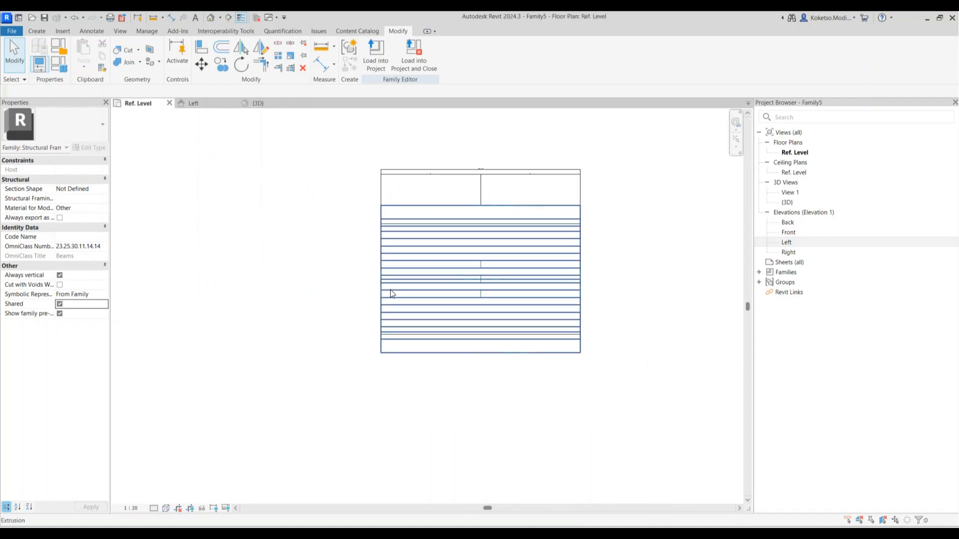
Set the plan's visual style to Hidden Line and detail level to Fine
click(167, 508)
click(183, 457)
click(154, 508)
click(161, 496)
middle_drag(403, 265, 359, 278)
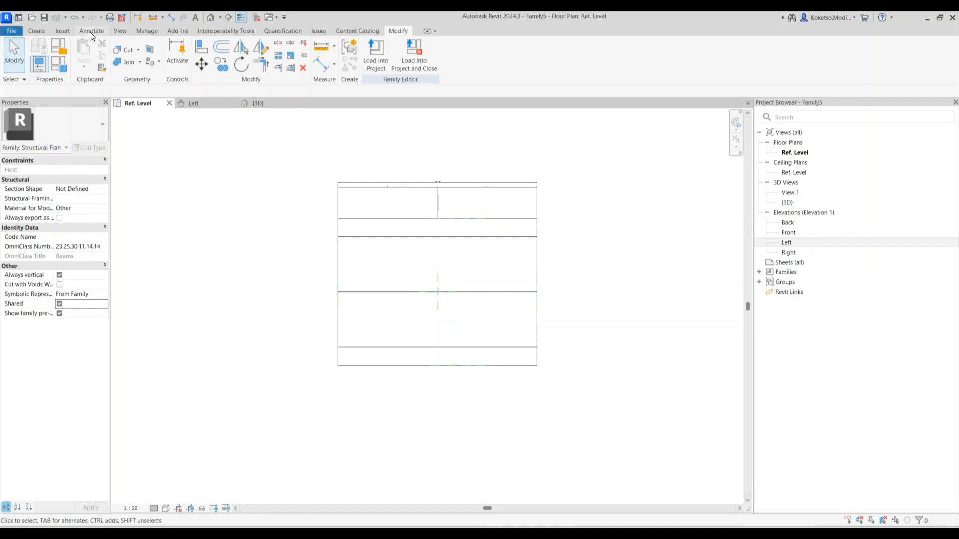
Browse the Metric Library in Load Family to Structural Columns > Steel > British Standard
click(64, 31)
click(433, 60)
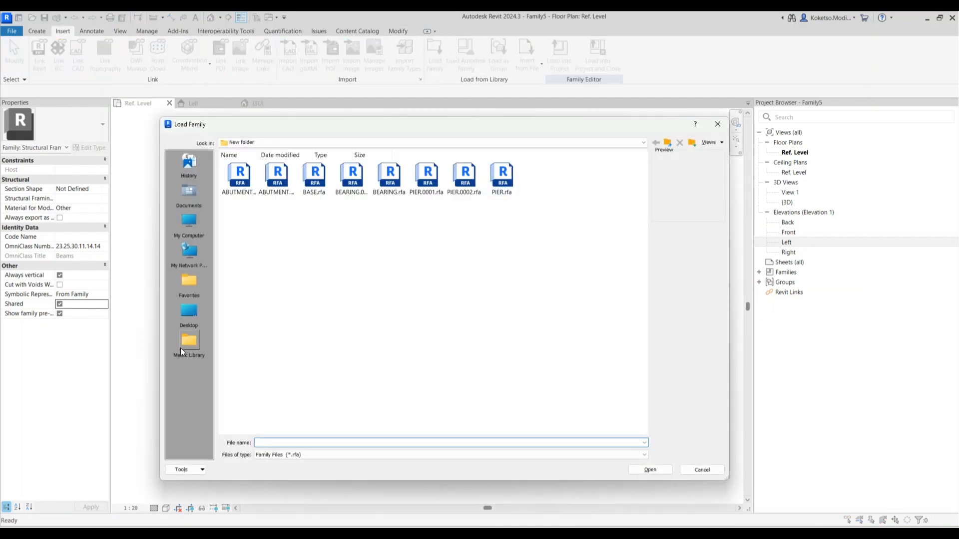
click(180, 348)
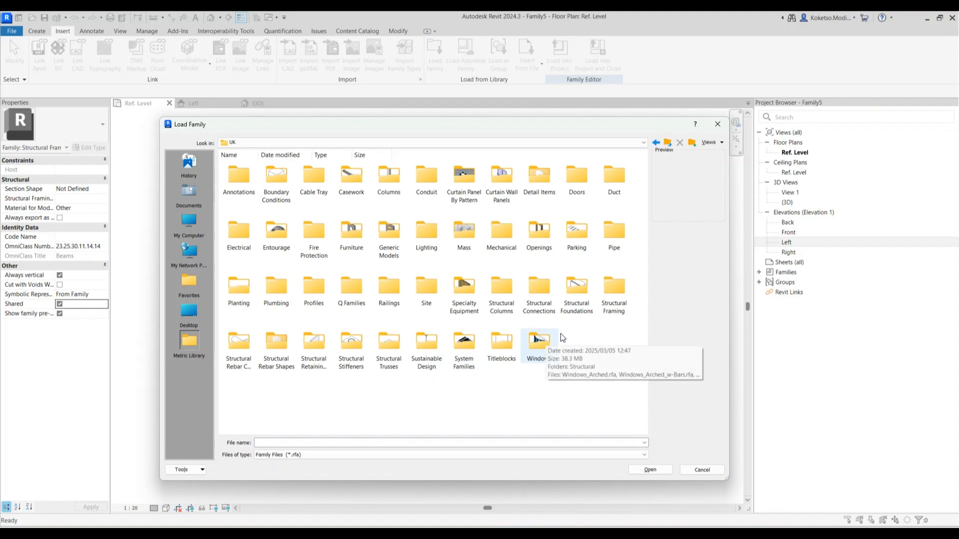
double_click(505, 286)
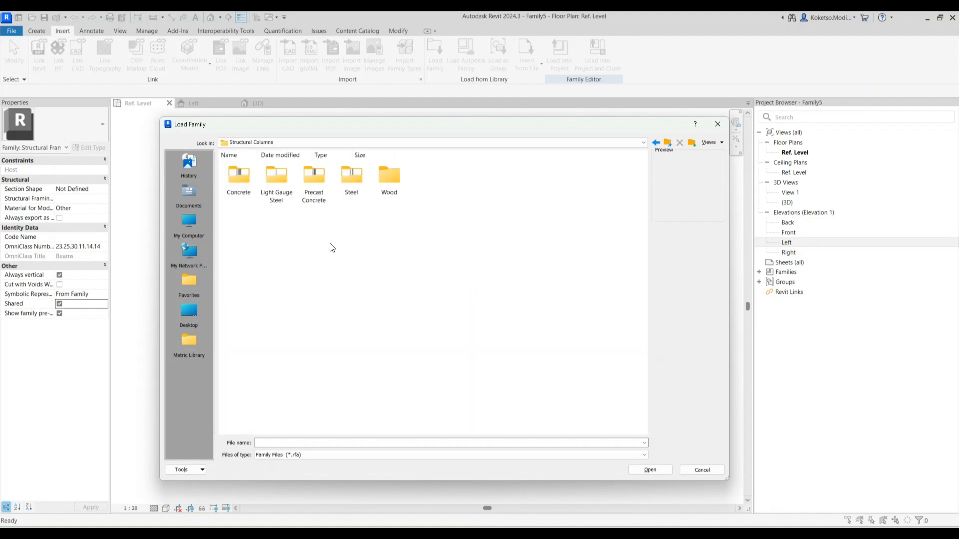
double_click(356, 179)
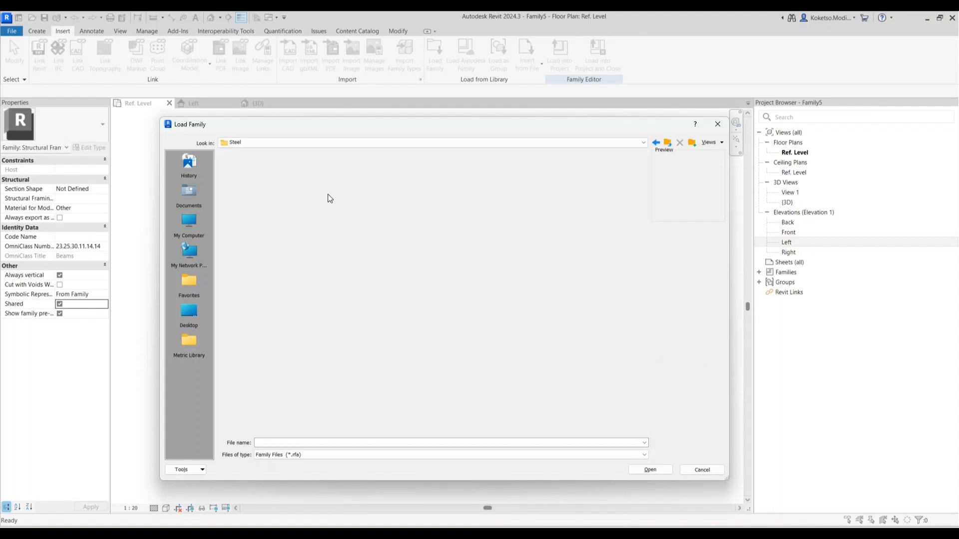
double_click(236, 183)
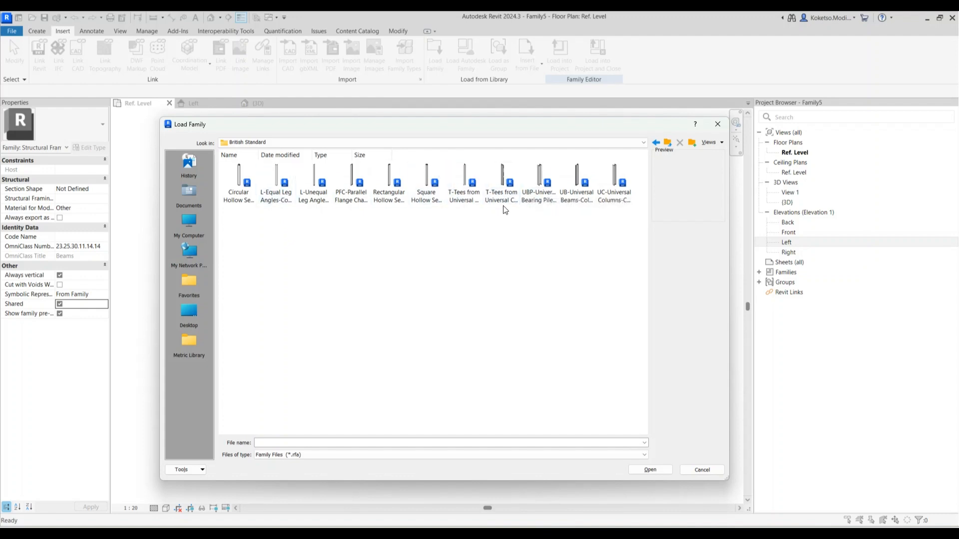
Open Square Hollow Sections-Column.rfa and load only its SHS50x50x5 type
click(440, 190)
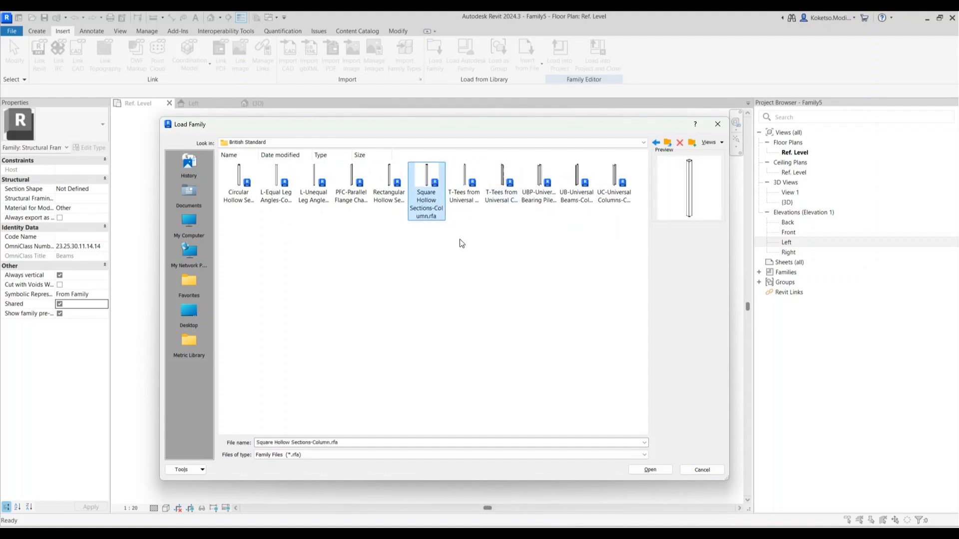
click(639, 470)
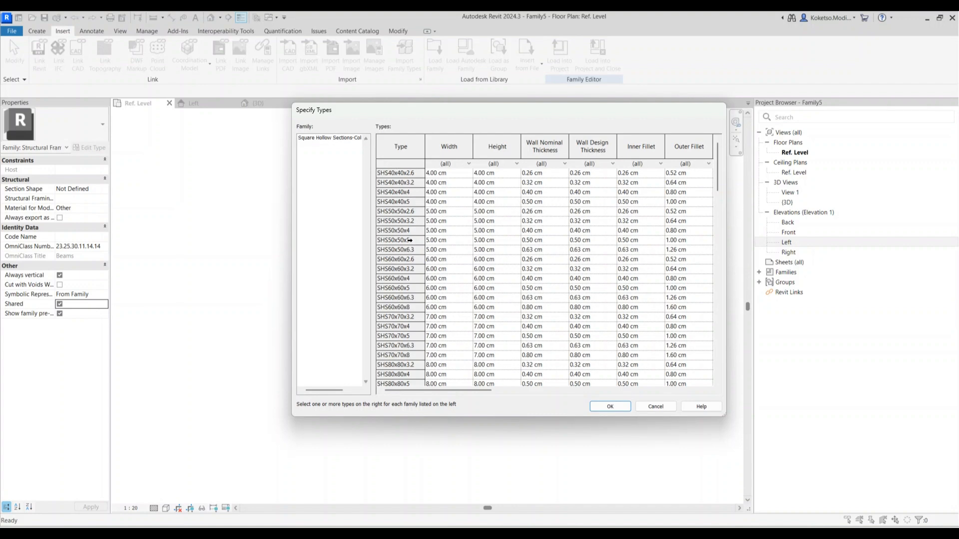
click(410, 241)
click(613, 409)
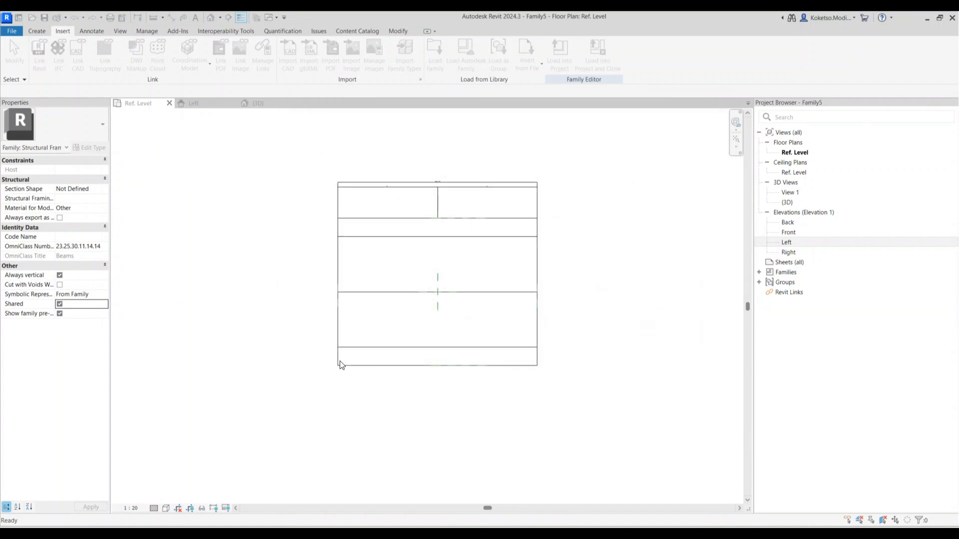
Place an SHS50x50x5 column near the slab's lower-left corner
scroll(339, 378, up, 3)
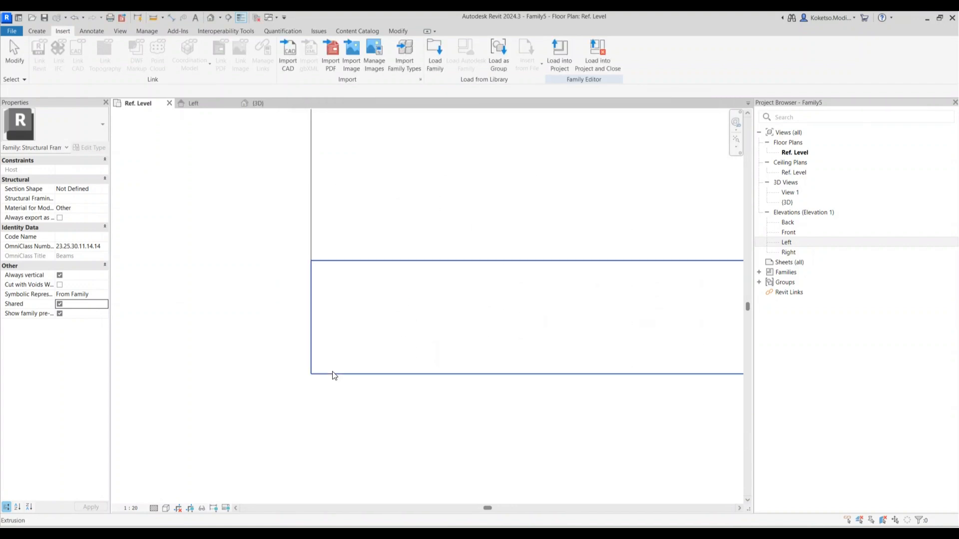
click(39, 31)
click(244, 59)
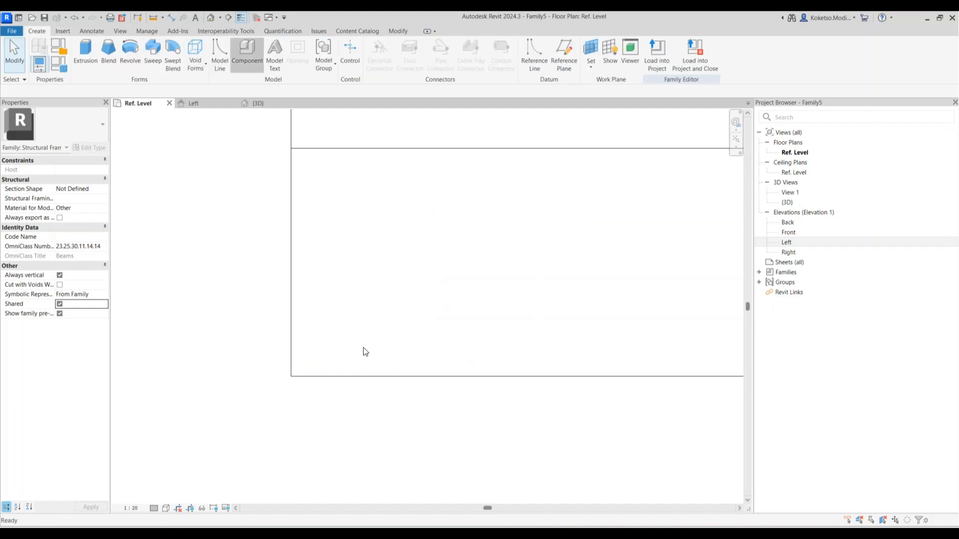
scroll(302, 370, up, 1)
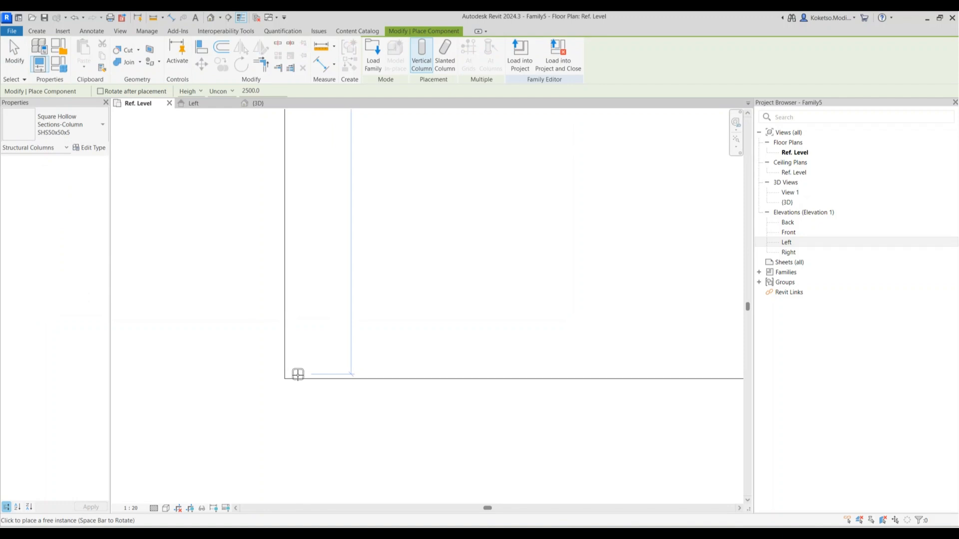
click(304, 365)
key(Escape)
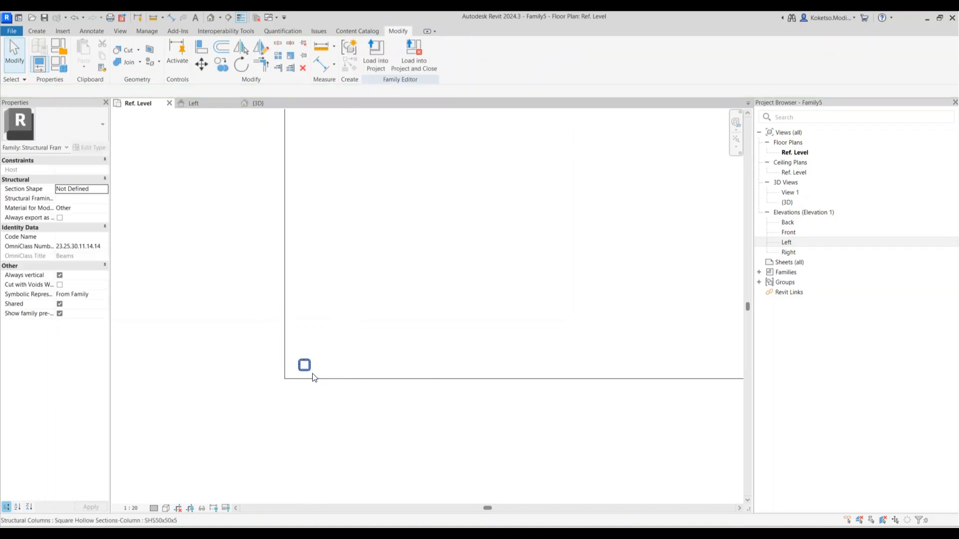
Show the Left elevation at Fine detail with a new visual style
click(195, 103)
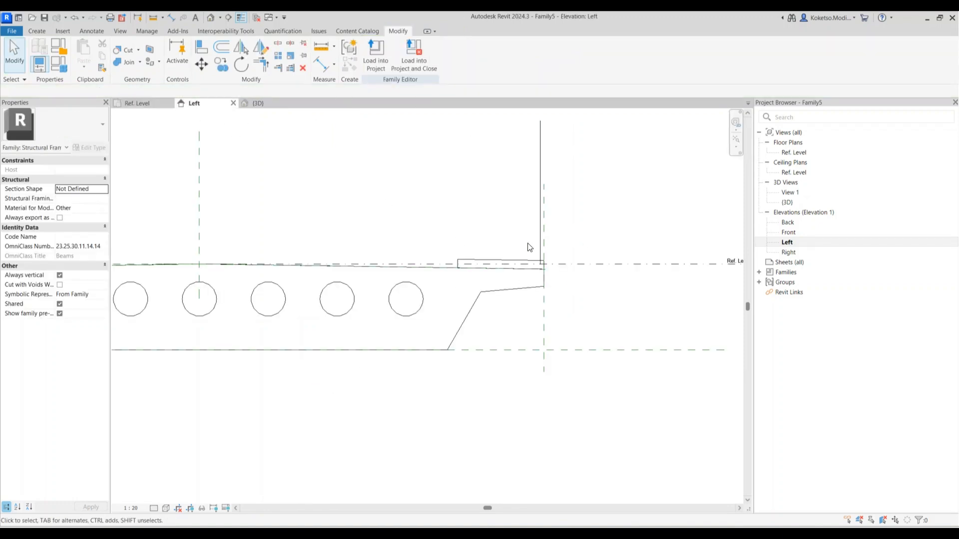
click(163, 500)
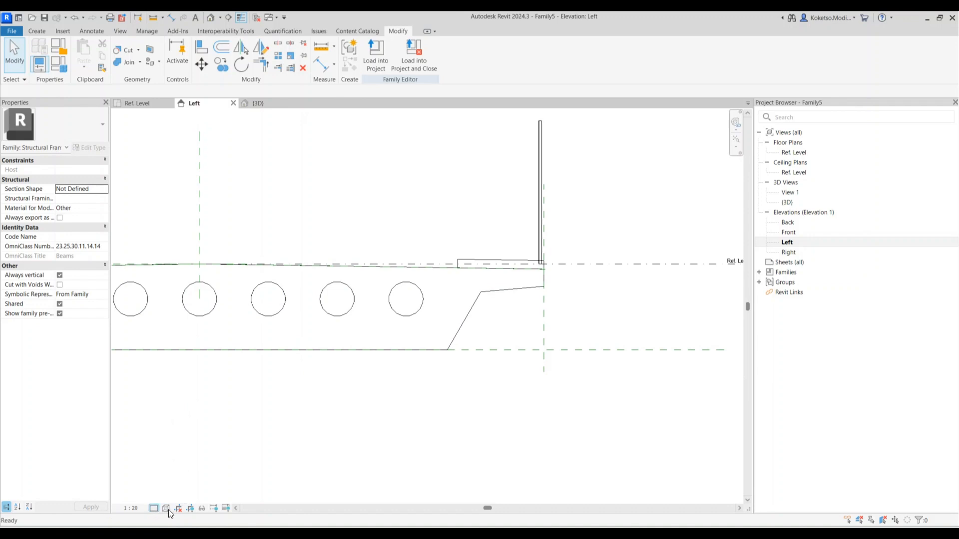
click(170, 507)
click(179, 456)
scroll(543, 190, up, 3)
Dimension the column to the end reference plane and change the distance from 40 to 150
click(539, 322)
scroll(499, 338, up, 5)
scroll(459, 294, down, 3)
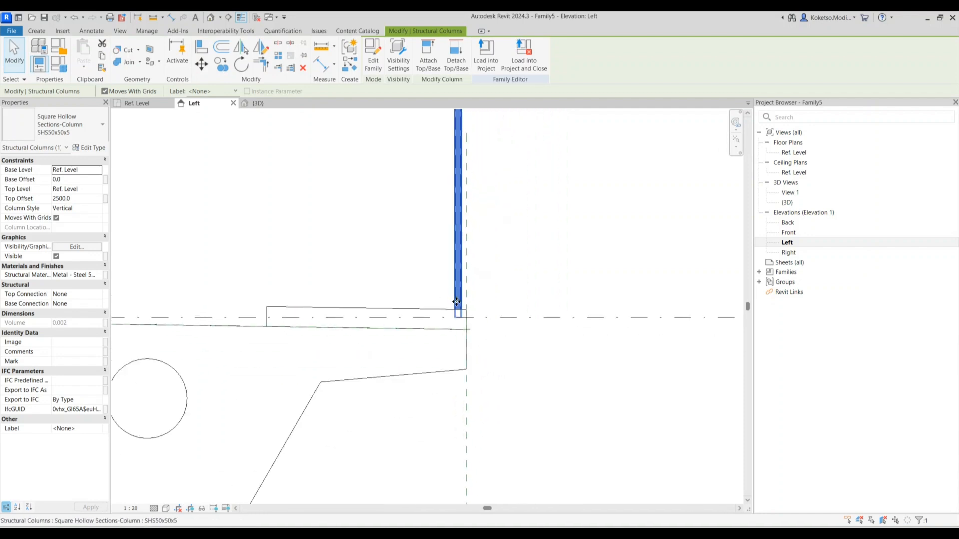
scroll(463, 280, up, 2)
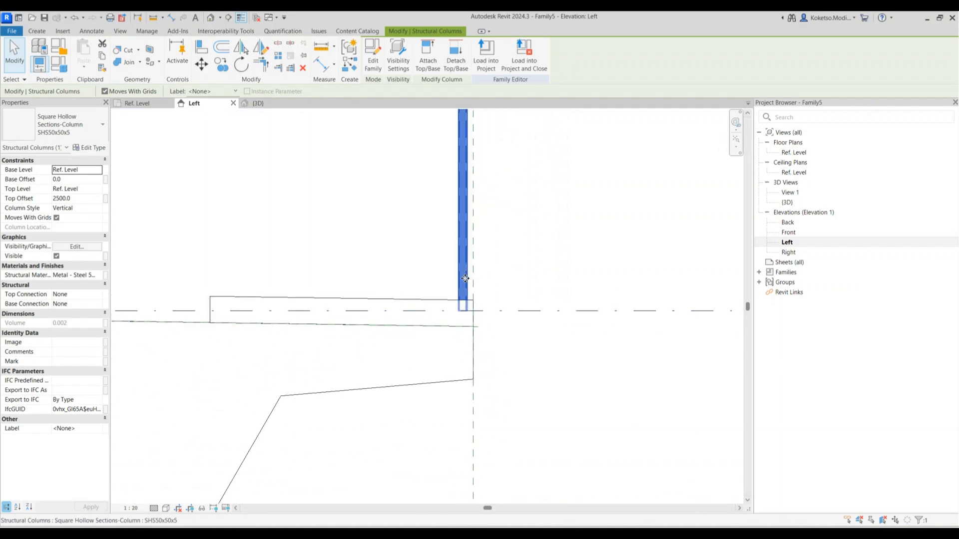
scroll(465, 276, up, 1)
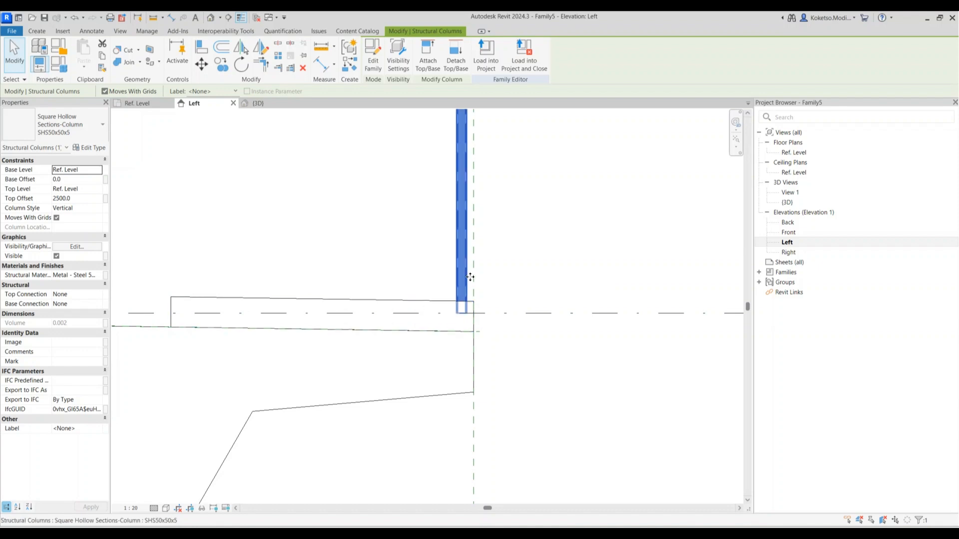
scroll(462, 252, up, 3)
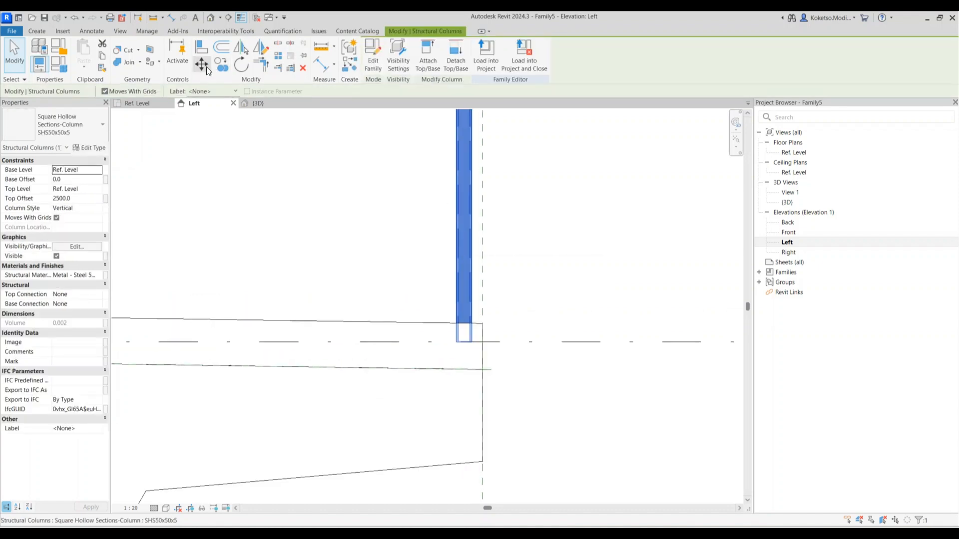
click(171, 18)
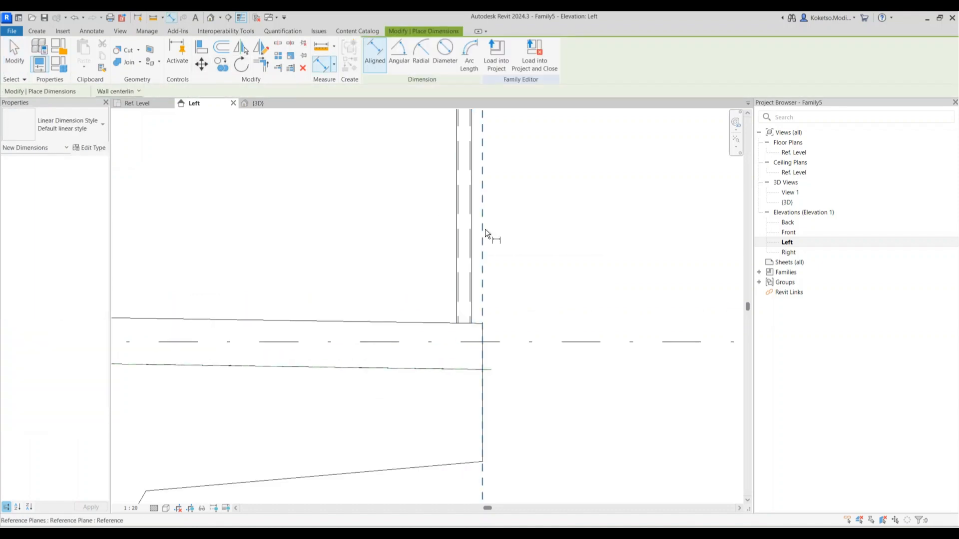
click(474, 235)
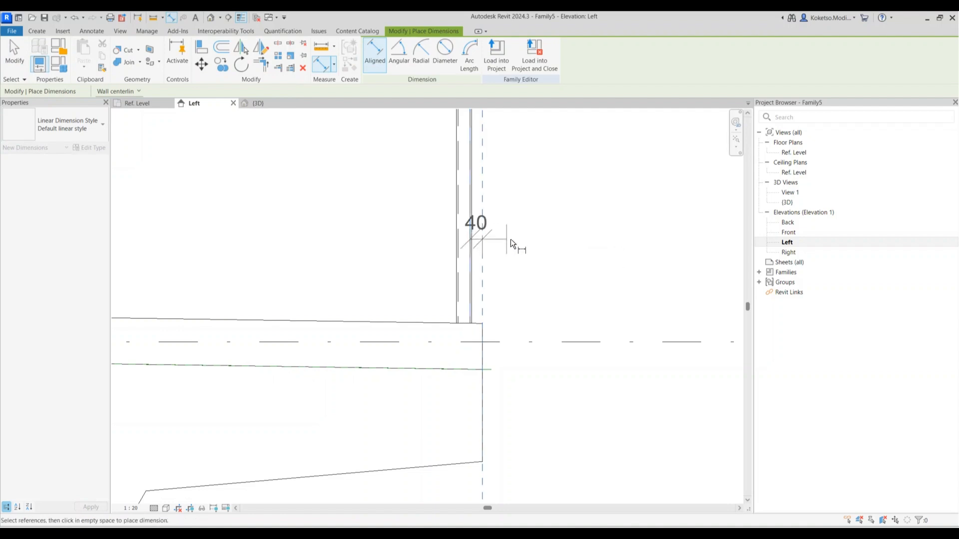
click(542, 229)
key(Escape)
key(Escape)
click(458, 197)
click(475, 212)
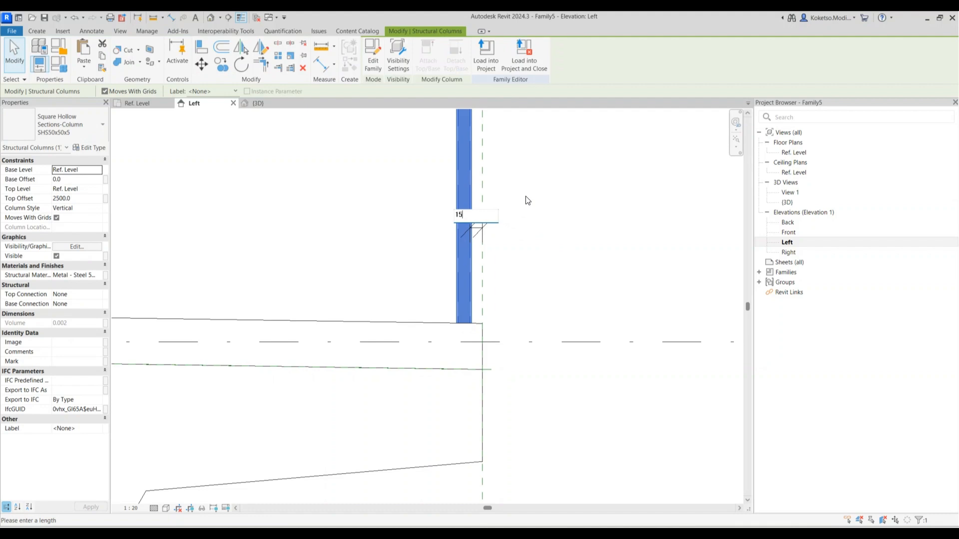
text(150)
key(Return)
Shorten the column by setting its Top Offset to 1100
scroll(507, 272, down, 2)
click(507, 274)
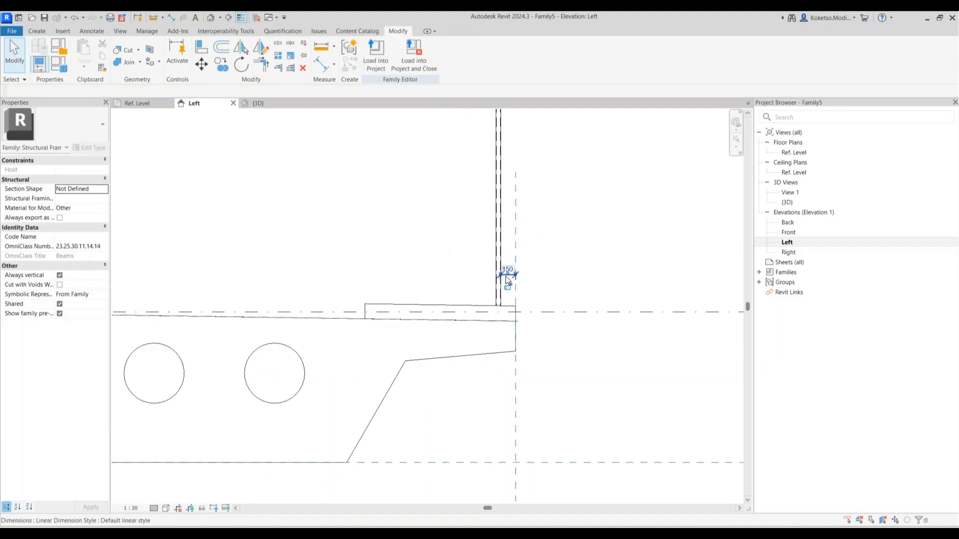
click(496, 282)
scroll(474, 257, down, 3)
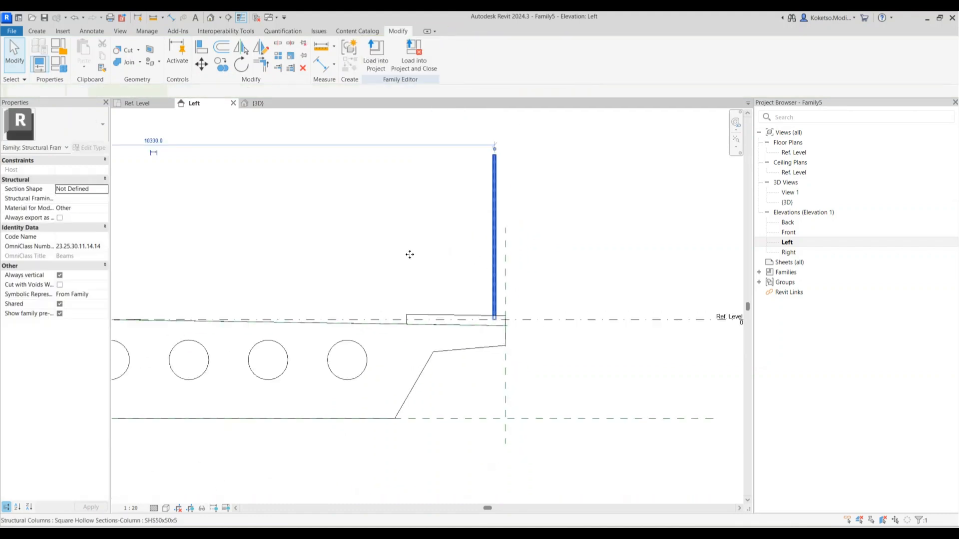
click(88, 199)
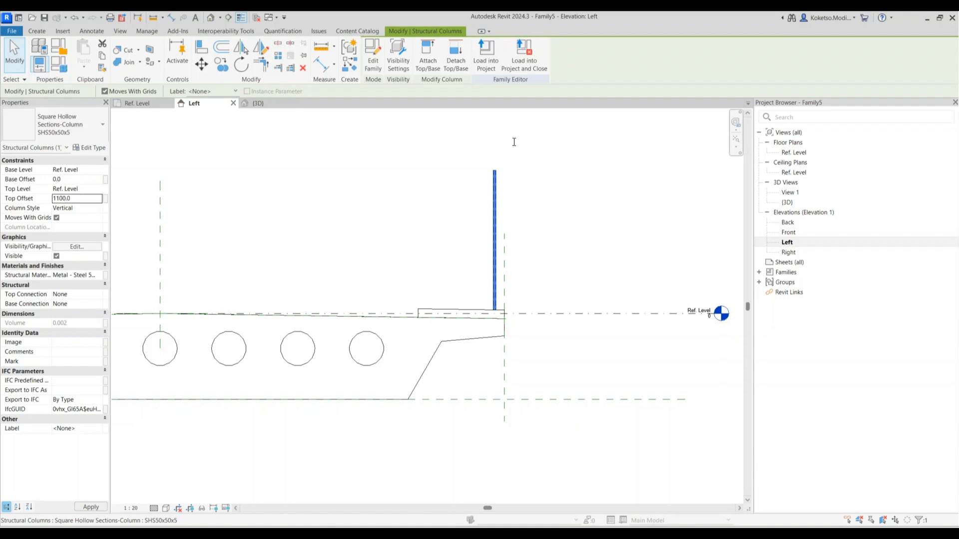
click(515, 282)
scroll(511, 290, up, 1)
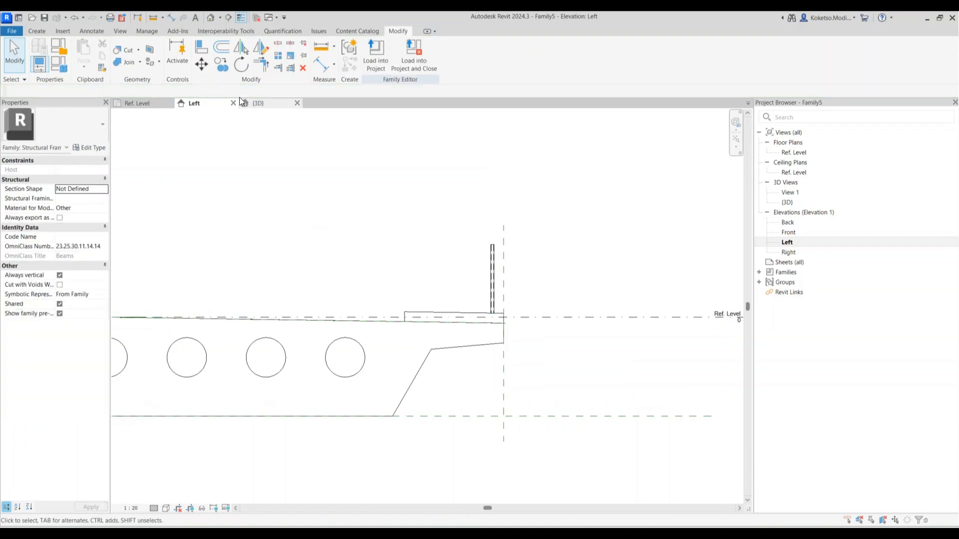
Check the column on the slab in 3D, then return to the Ref. Level plan
click(214, 16)
shift+middle_drag(456, 340, 483, 379)
scroll(482, 380, up, 4)
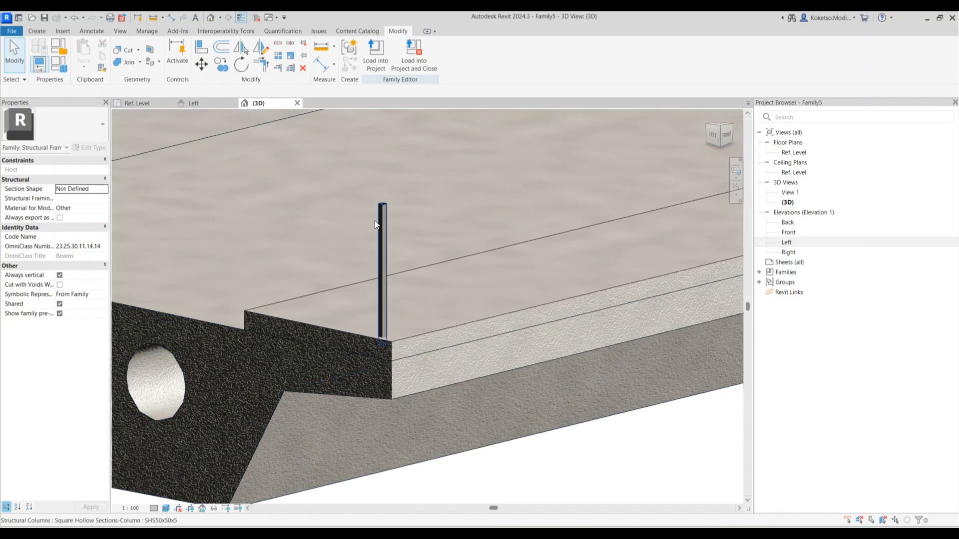
shift+middle_drag(423, 335, 442, 345)
click(360, 189)
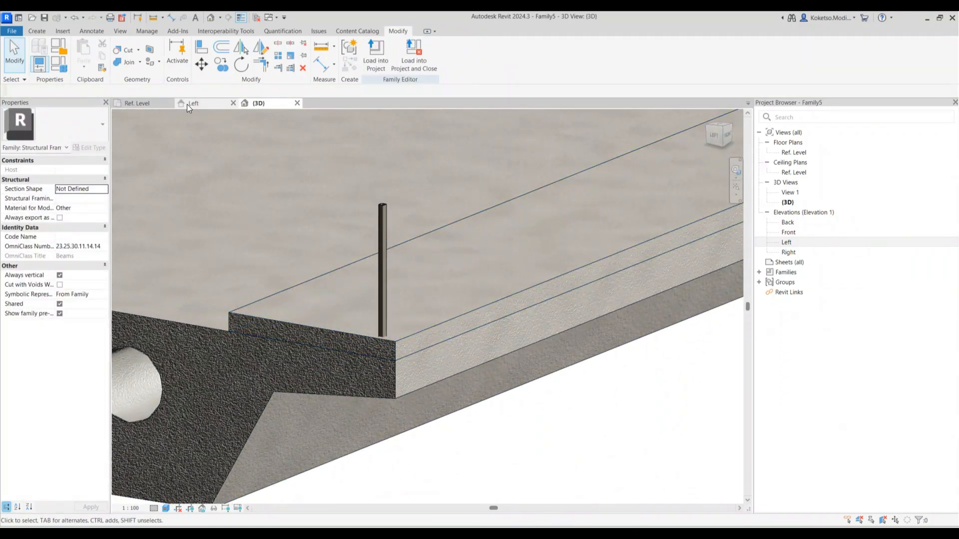
click(143, 104)
click(310, 347)
key(Escape)
key(d)
key(i)
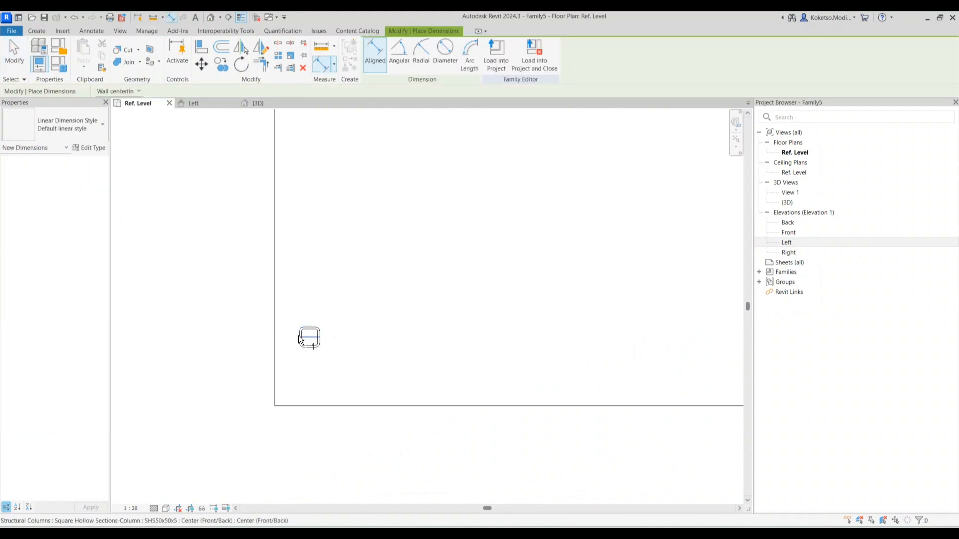
scroll(298, 339, up, 3)
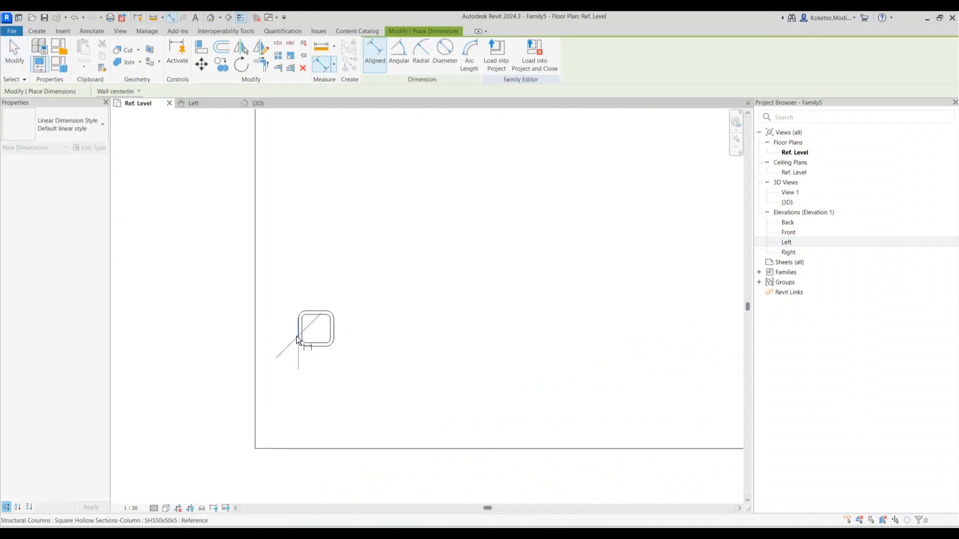
click(256, 335)
scroll(257, 336, down, 4)
click(260, 425)
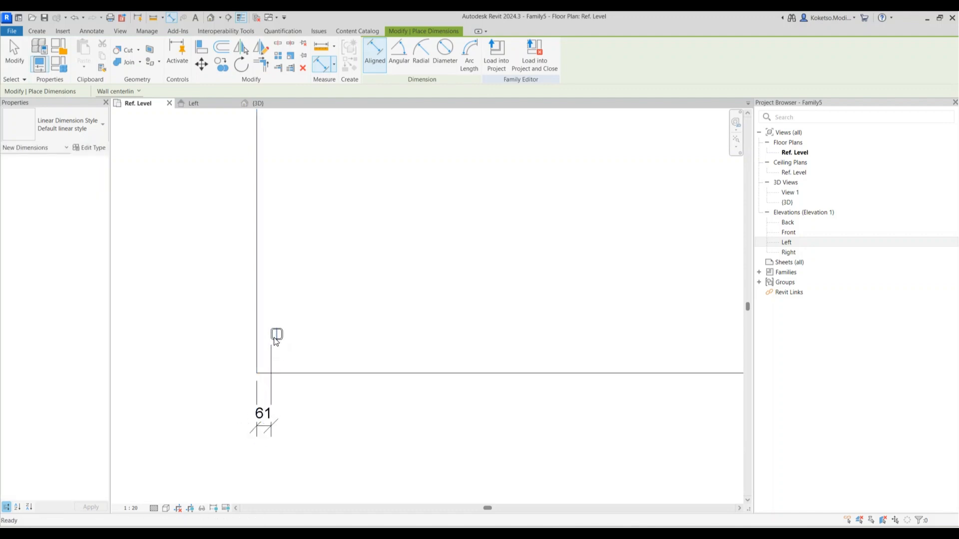
key(Escape)
key(Escape)
click(274, 336)
click(264, 415)
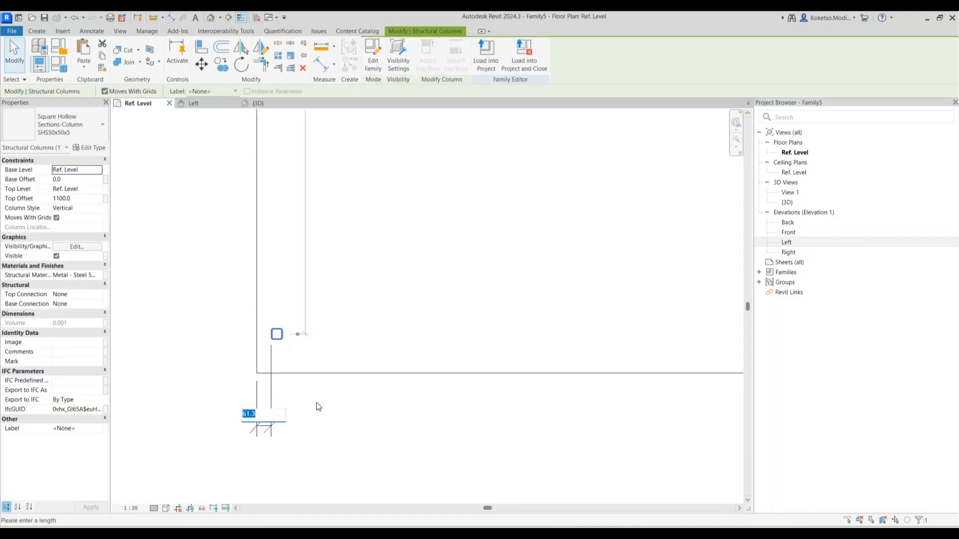
text(20)
key(Return)
key(Escape)
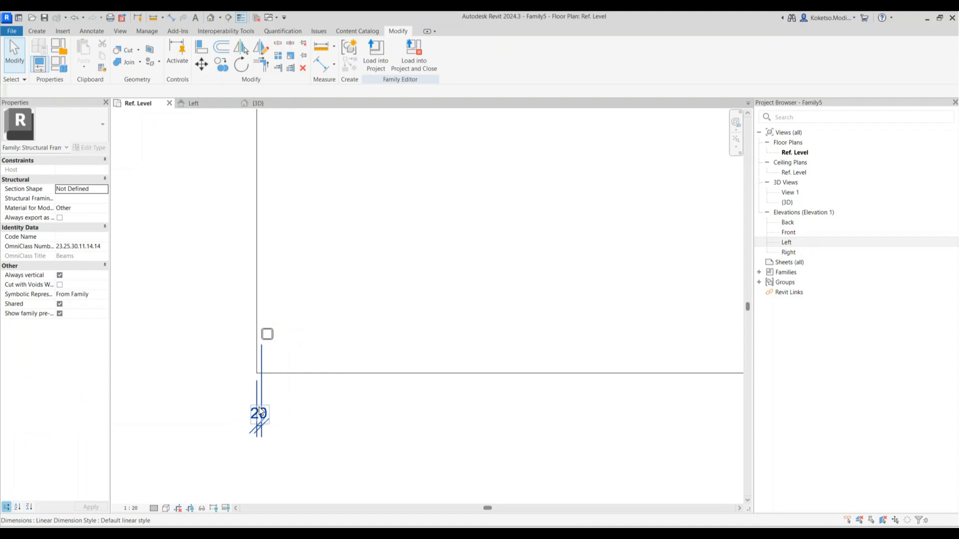
click(260, 413)
key(Delete)
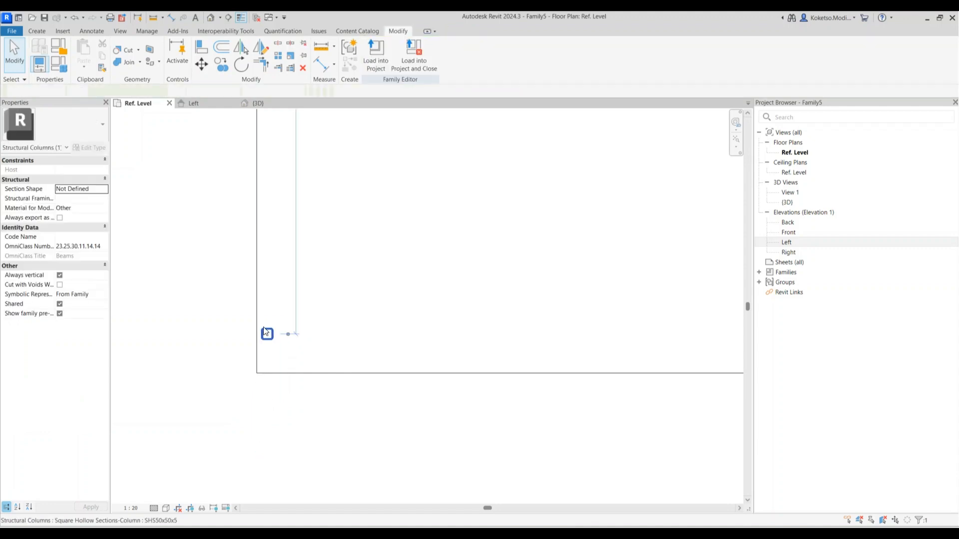
click(266, 332)
scroll(257, 319, up, 6)
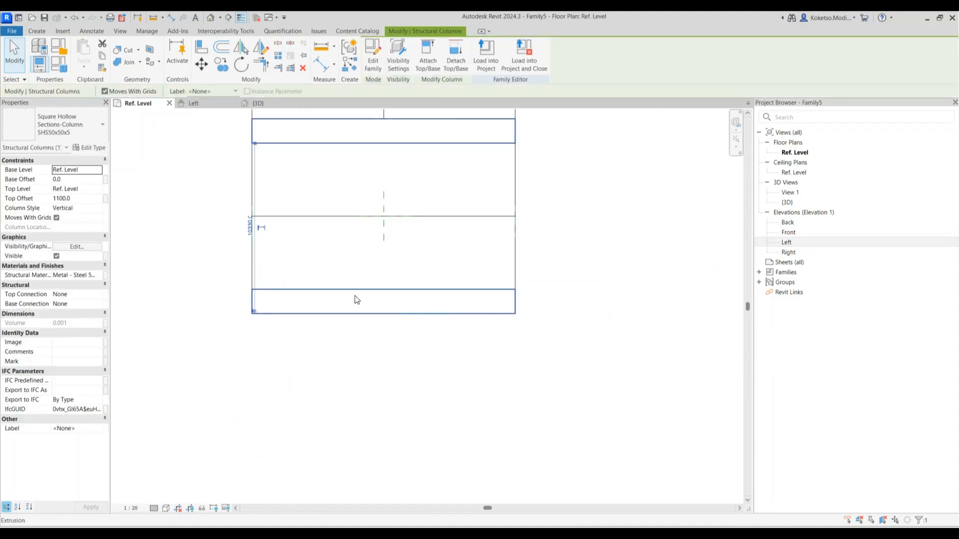
key(Escape)
scroll(471, 295, up, 2)
click(37, 31)
click(551, 65)
click(548, 285)
click(547, 426)
scroll(547, 309, up, 1)
click(555, 324)
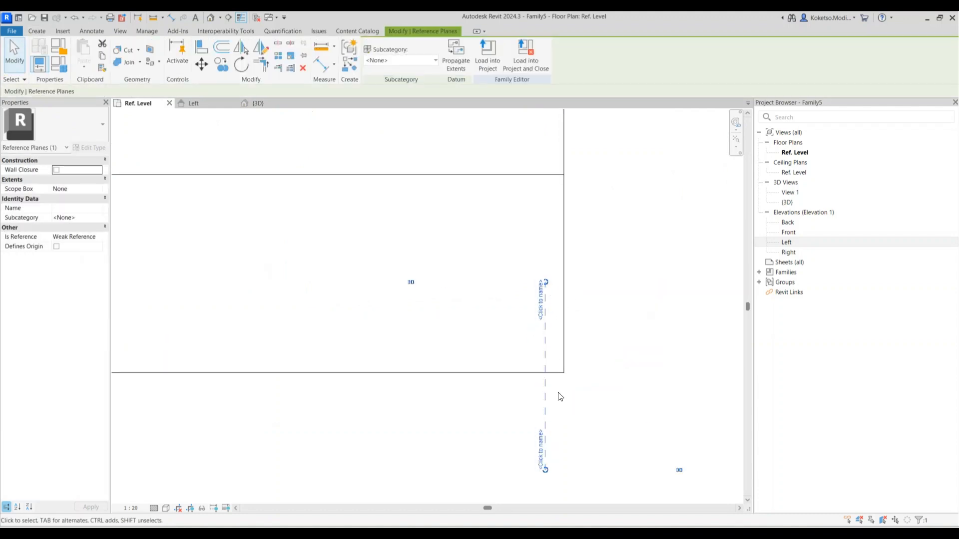
click(171, 18)
click(545, 324)
click(563, 320)
click(557, 363)
key(Escape)
key(Escape)
click(545, 323)
click(558, 357)
text(20)
key(Return)
key(Escape)
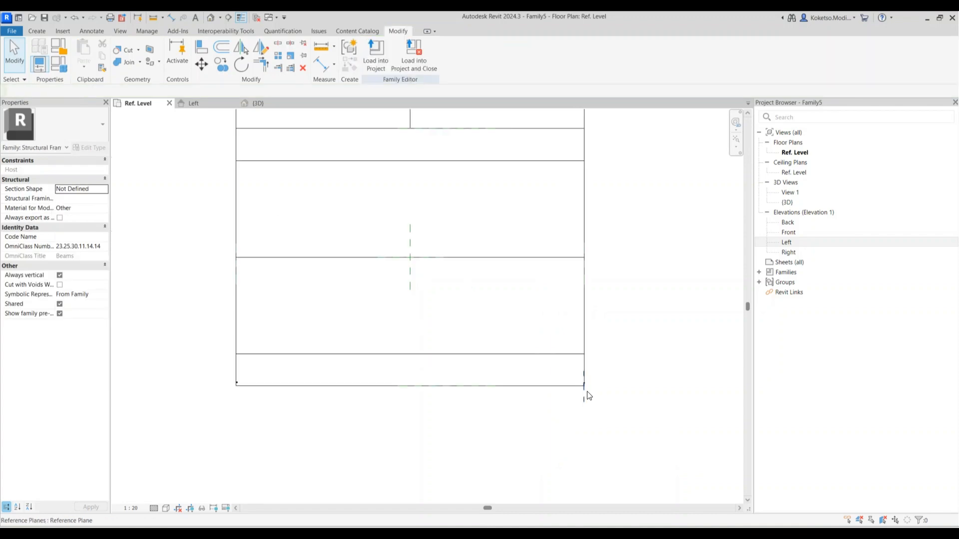
scroll(578, 374, up, 1)
click(578, 371)
scroll(577, 370, down, 10)
key(Escape)
scroll(200, 376, up, 5)
scroll(258, 380, up, 5)
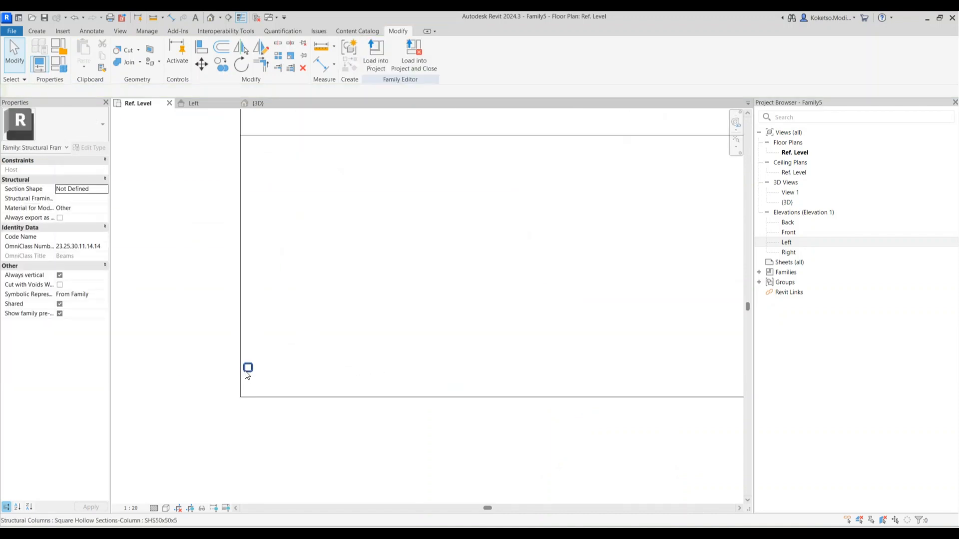
click(248, 367)
scroll(245, 374, up, 1)
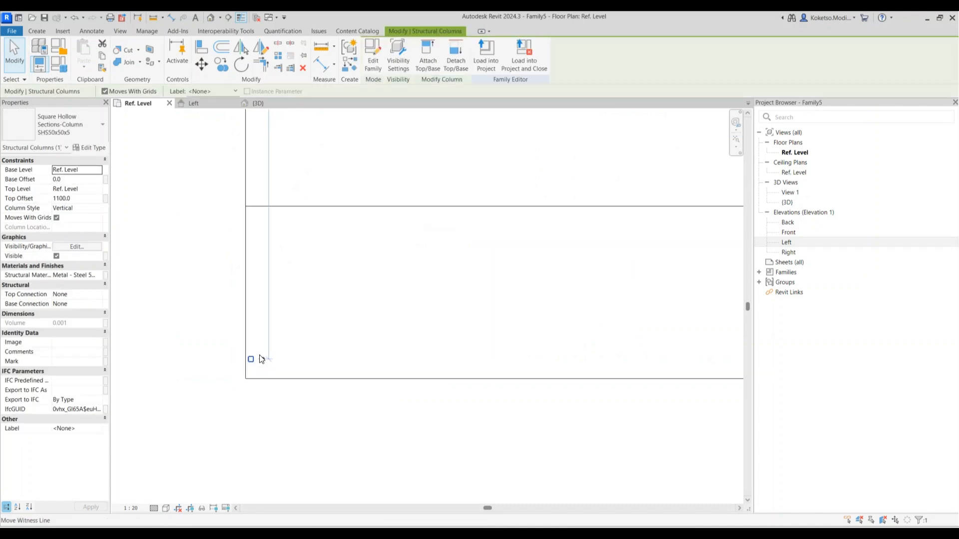
key(a)
key(r)
scroll(268, 352, up, 4)
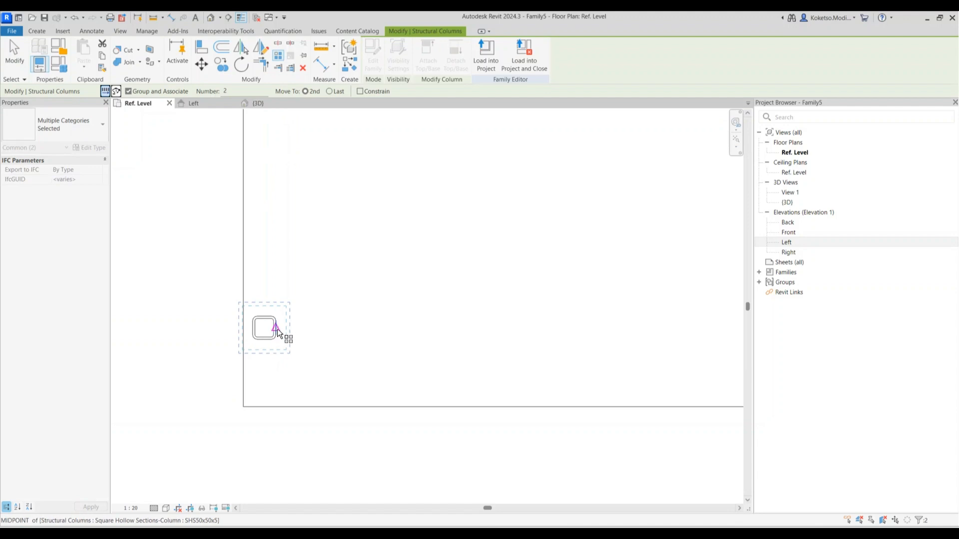
click(276, 331)
scroll(274, 325, down, 5)
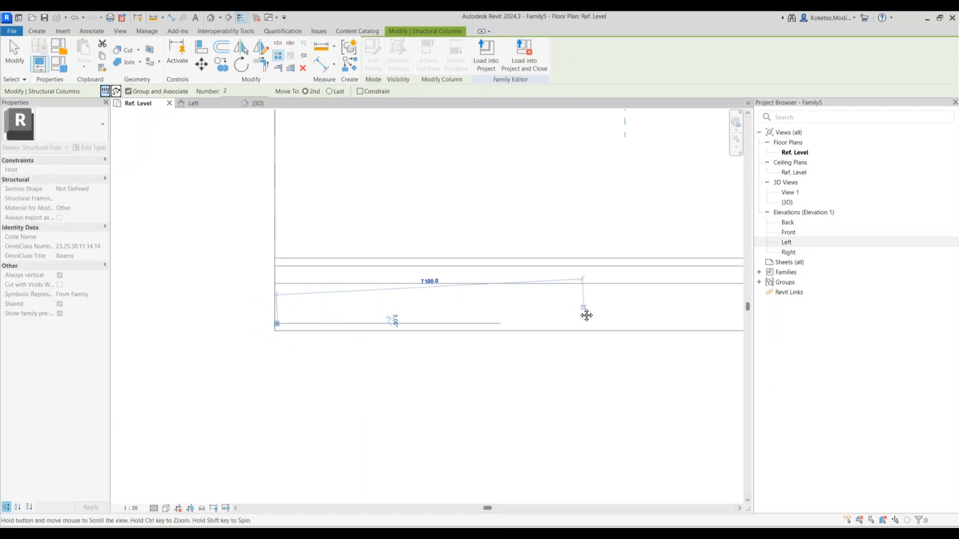
scroll(463, 315, up, 4)
click(503, 279)
scroll(503, 283, down, 3)
scroll(320, 221, down, 3)
middle_drag(340, 275, 592, 261)
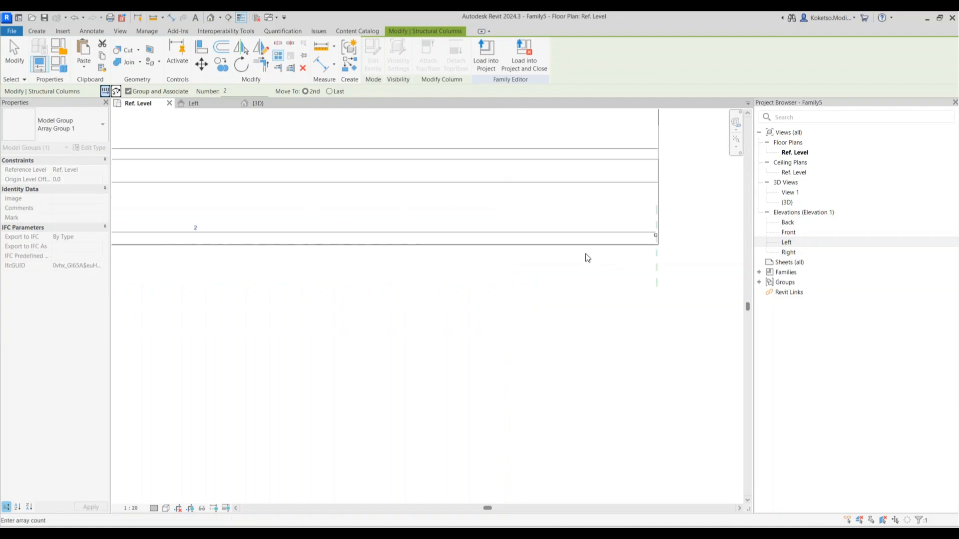
middle_drag(178, 214, 393, 244)
scroll(375, 252, up, 2)
click(427, 270)
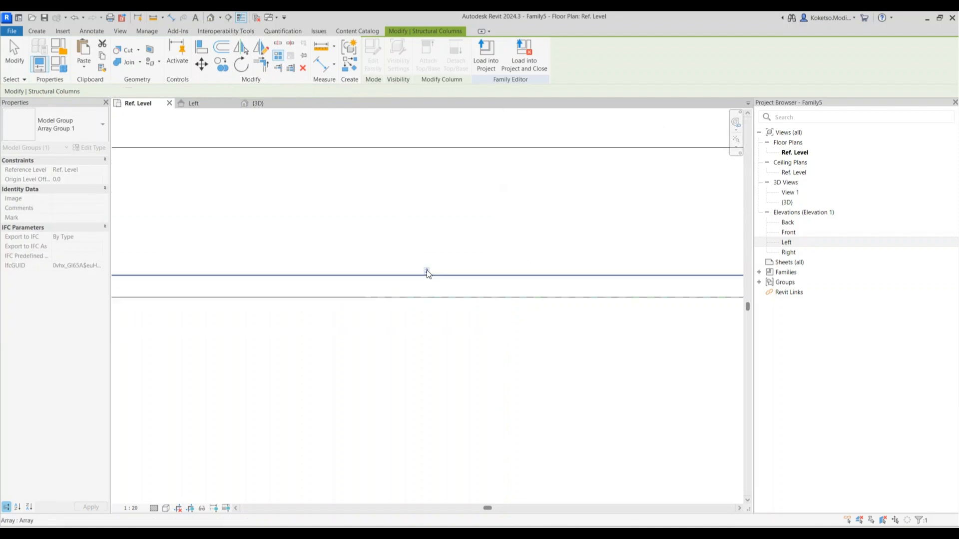
double_click(426, 271)
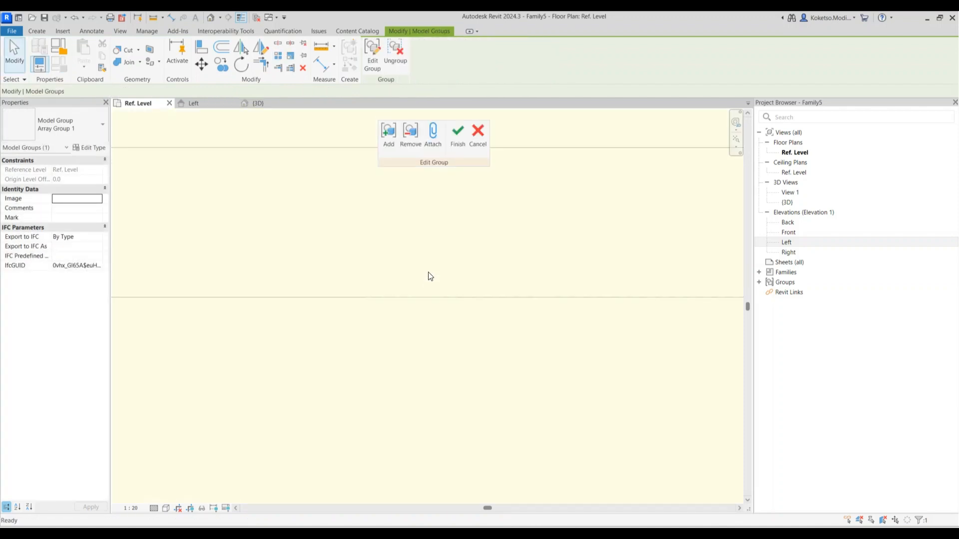
click(474, 144)
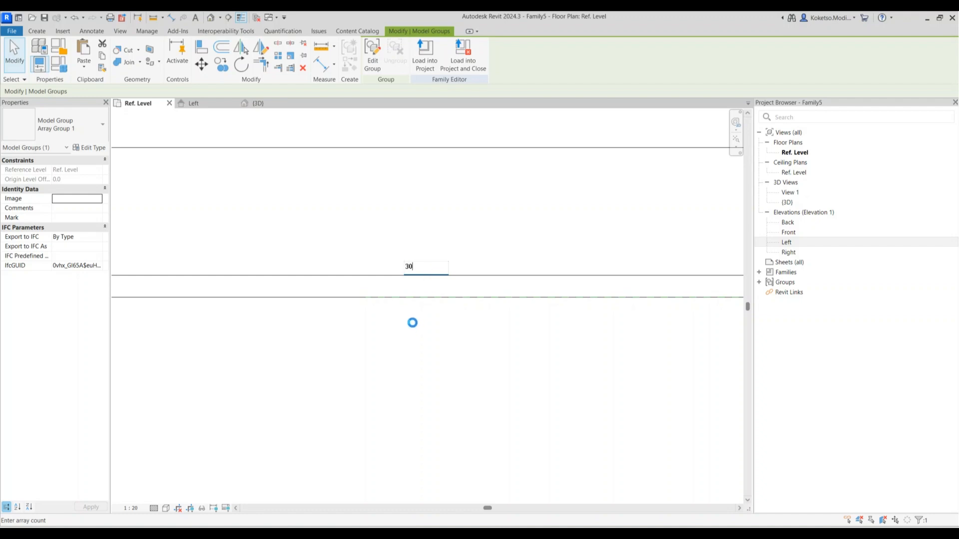
scroll(412, 322, down, 6)
scroll(410, 320, up, 2)
scroll(469, 302, down, 5)
middle_drag(561, 312, 361, 313)
scroll(366, 313, down, 4)
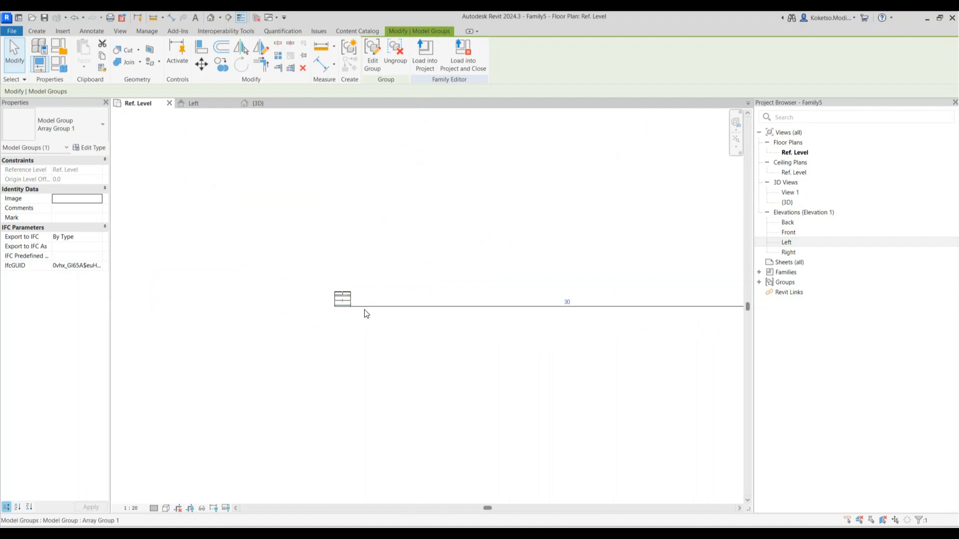
scroll(362, 322, up, 5)
click(414, 300)
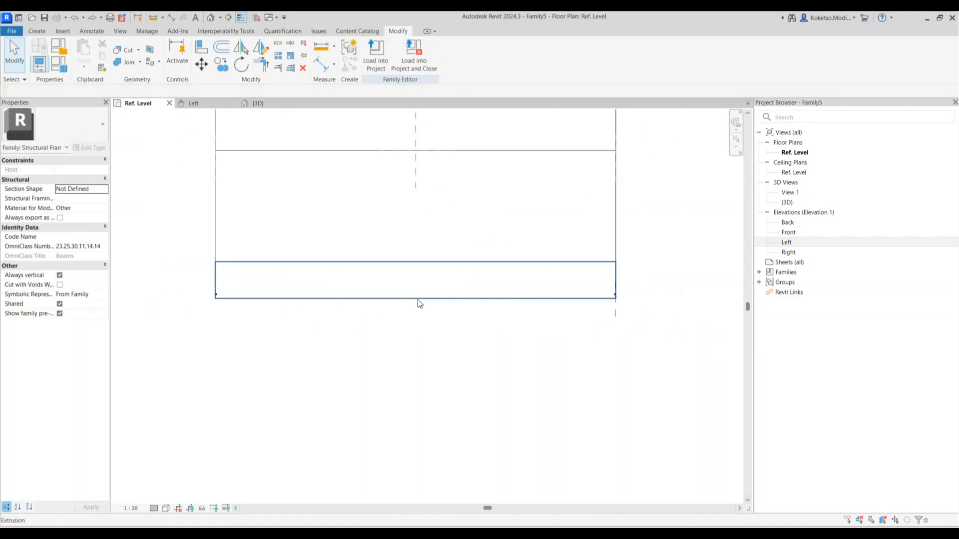
scroll(598, 294, up, 2)
click(628, 295)
click(233, 282)
text(1)
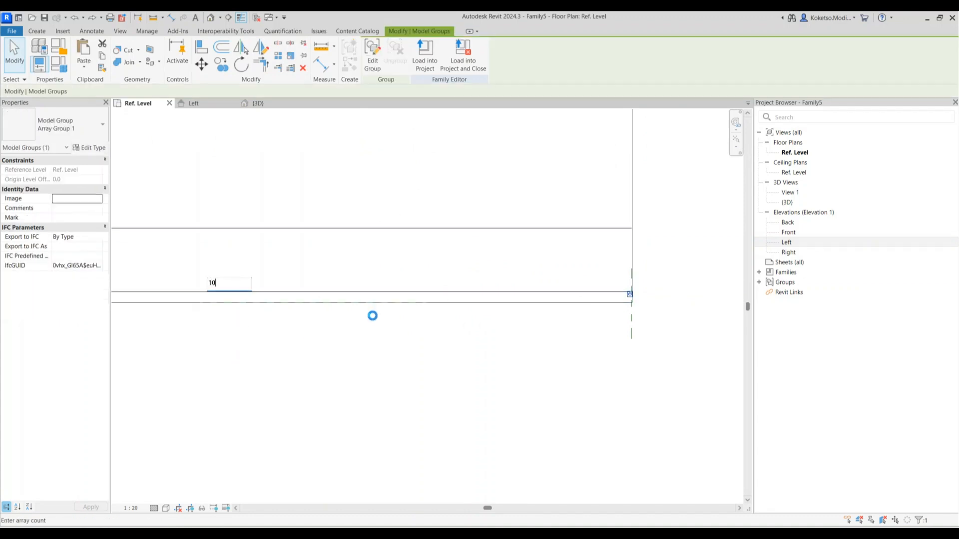
text(0)
key(Return)
key(ctrl+z)
key(ctrl+z)
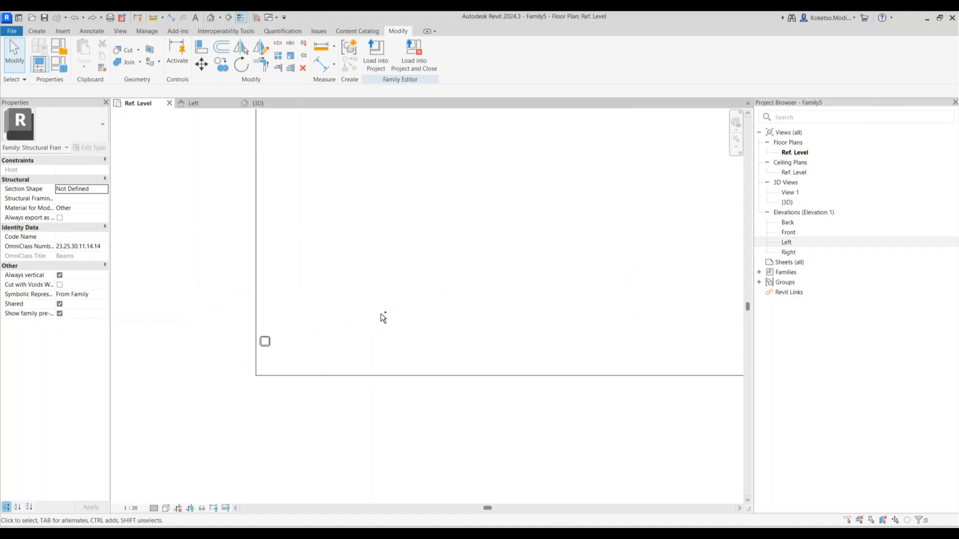
click(260, 346)
ctrl+click(276, 342)
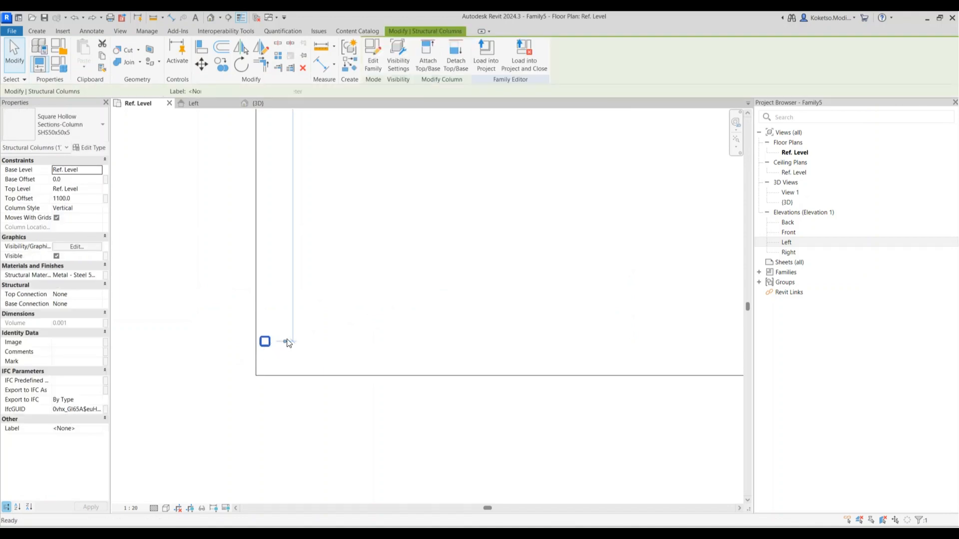
key(a)
key(r)
scroll(268, 346, up, 2)
click(274, 338)
scroll(273, 338, down, 8)
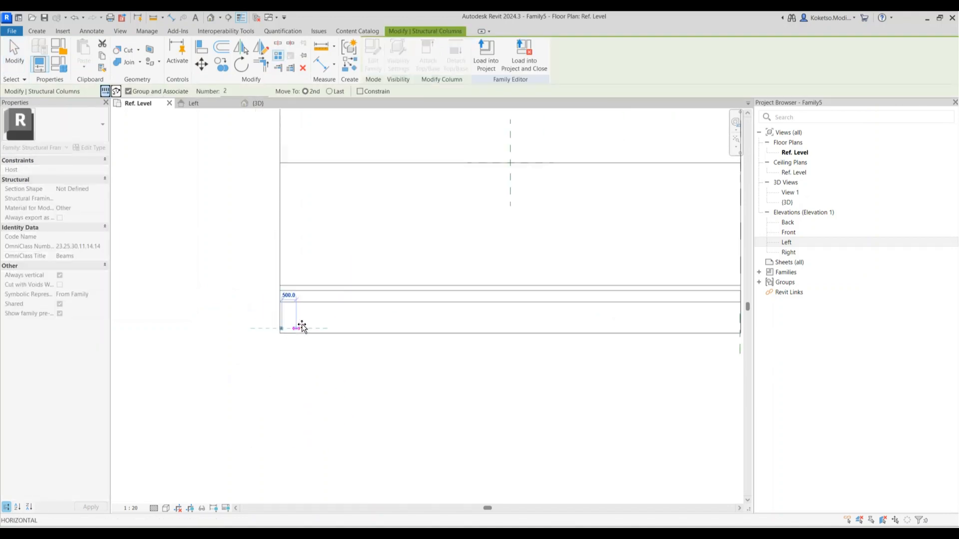
middle_drag(651, 317, 419, 277)
scroll(419, 277, up, 4)
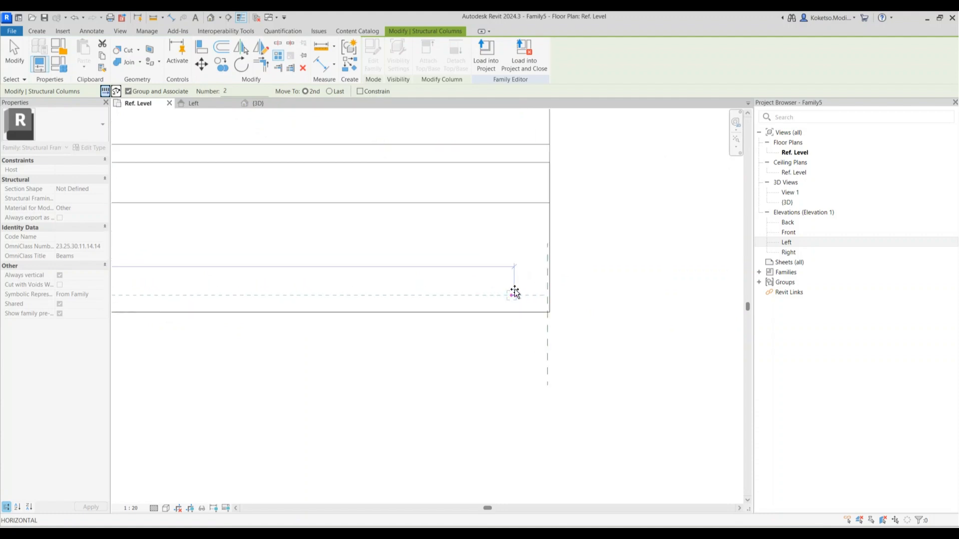
click(558, 288)
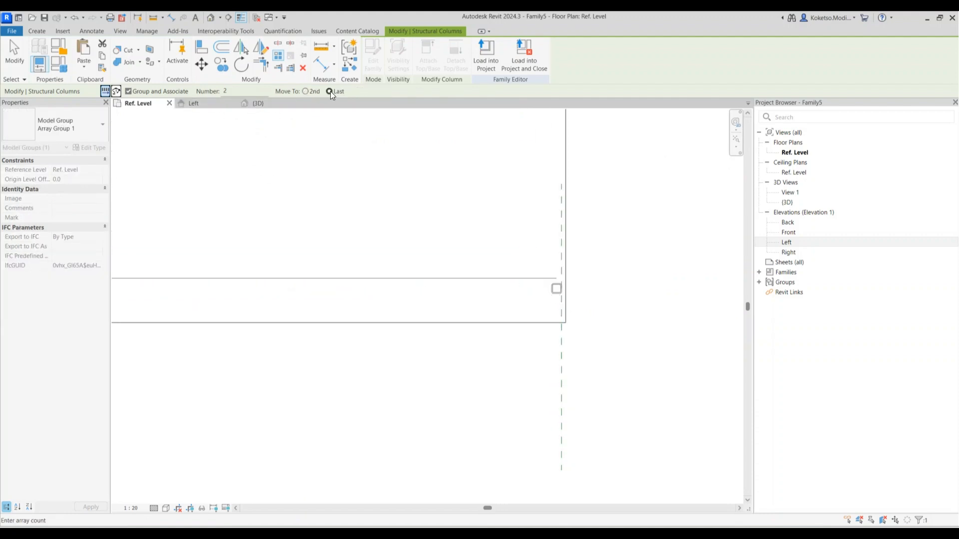
drag(250, 92, 195, 81)
scroll(554, 299, down, 3)
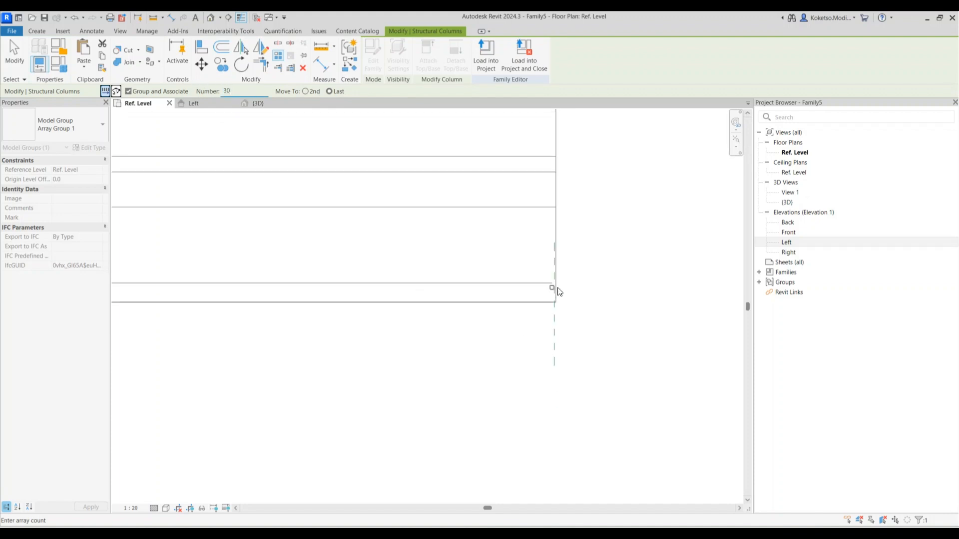
click(208, 281)
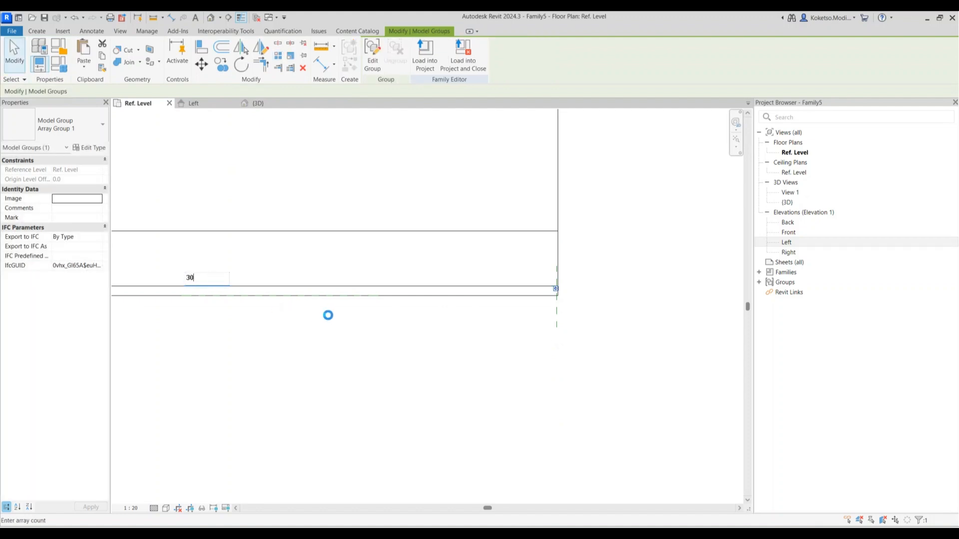
scroll(360, 300, down, 5)
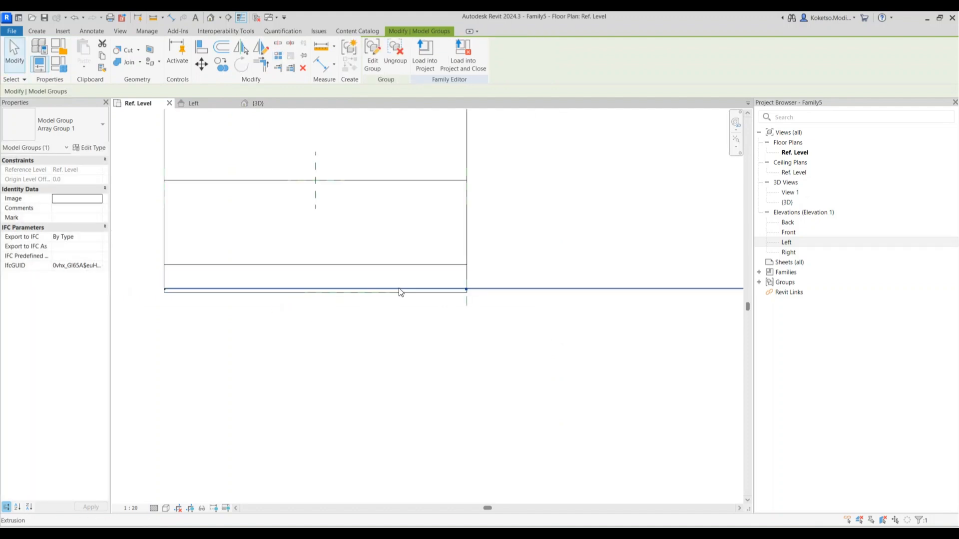
scroll(360, 299, up, 5)
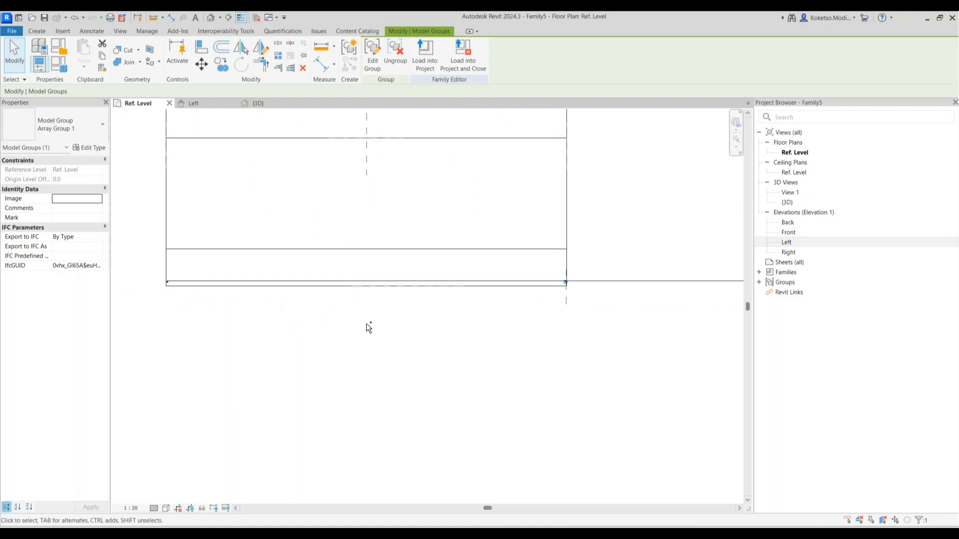
key(Escape)
middle_drag(413, 330, 569, 308)
scroll(569, 308, down, 1)
scroll(181, 261, up, 6)
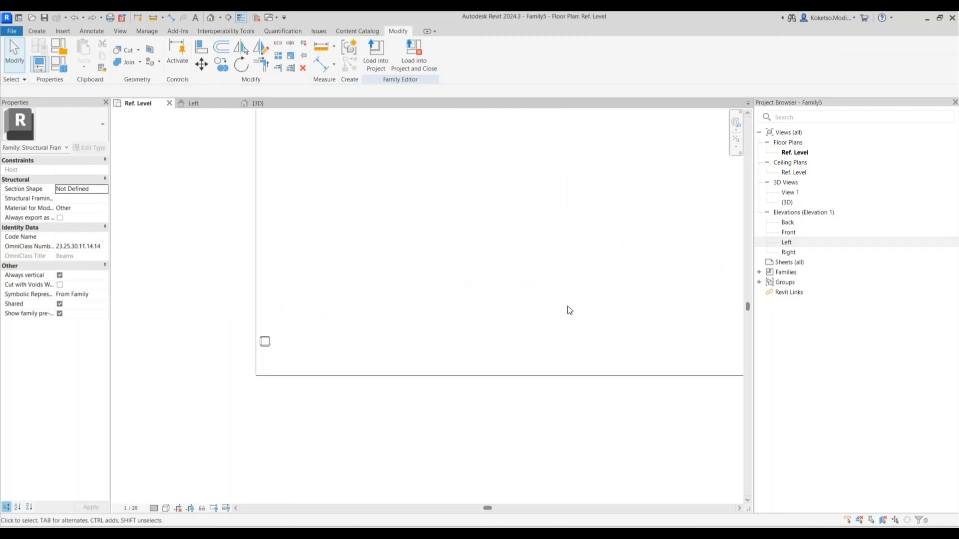
click(263, 345)
Array the column with AR from its midpoint to the end reference plane, 30 copies
key(a)
key(r)
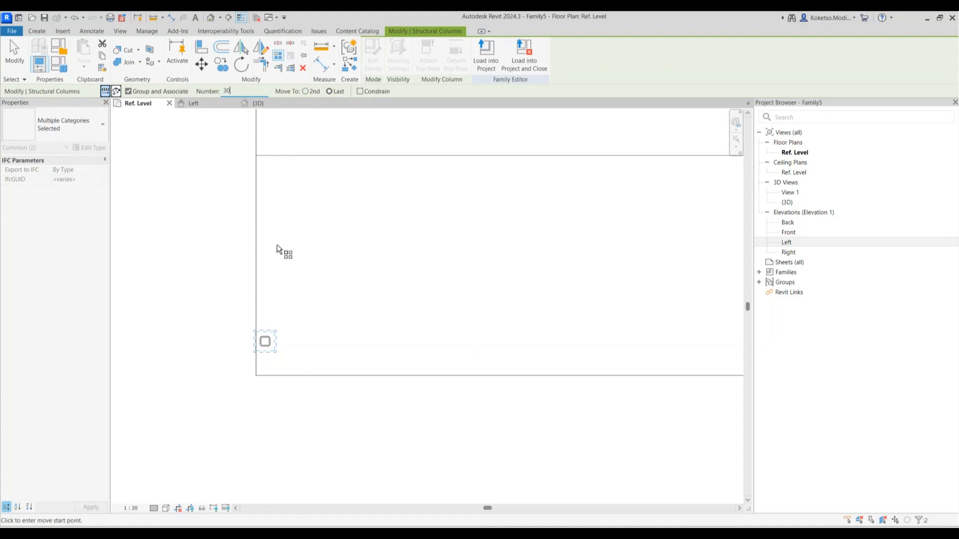
click(266, 344)
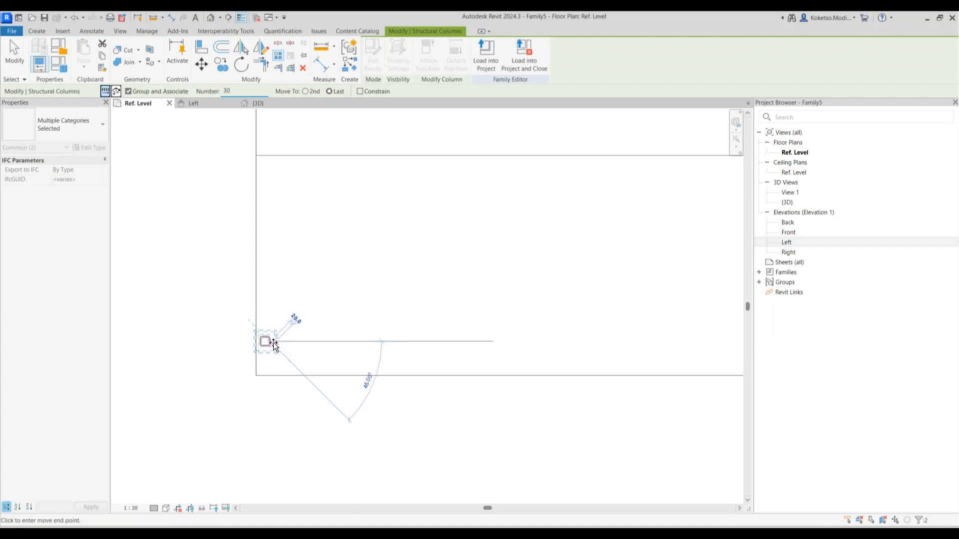
scroll(542, 325, up, 4)
scroll(682, 300, up, 4)
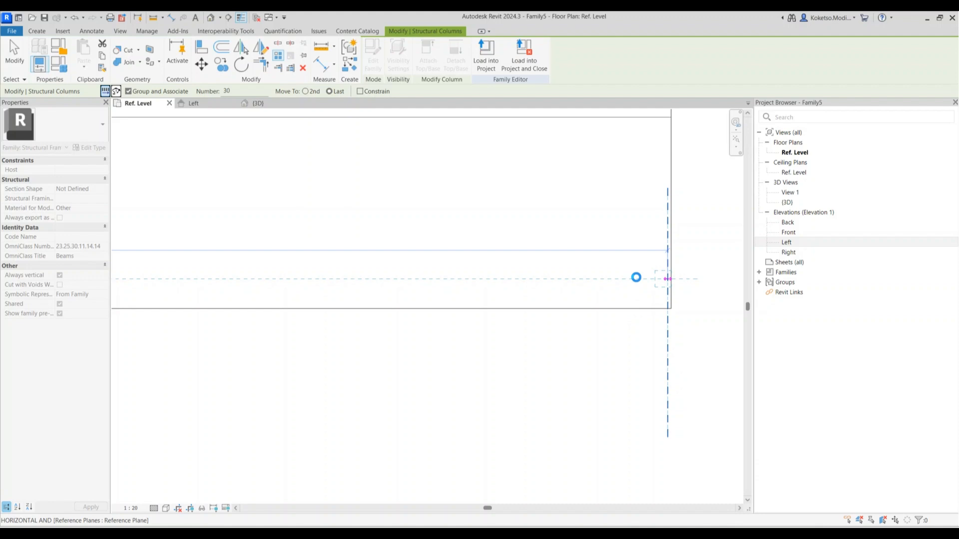
scroll(637, 280, down, 4)
key(Return)
key(Escape)
In 3D, select all instances of the arrayed column group and ungroup them
scroll(493, 296, down, 2)
click(210, 15)
scroll(459, 312, down, 4)
middle_drag(458, 311, 503, 400)
scroll(407, 350, up, 5)
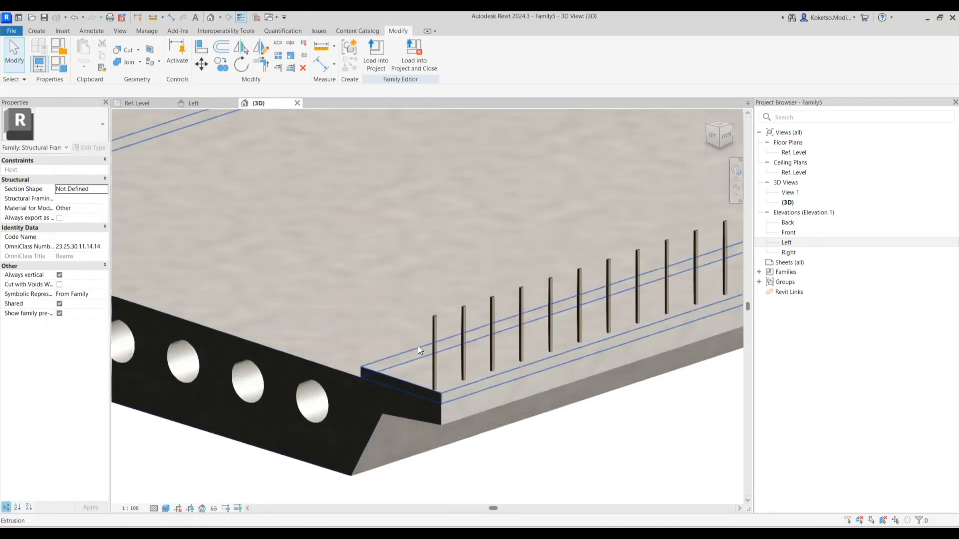
click(439, 334)
scroll(439, 333, down, 3)
right_click(435, 186)
mouse_move(474, 262)
click(598, 262)
click(403, 64)
scroll(497, 303, up, 4)
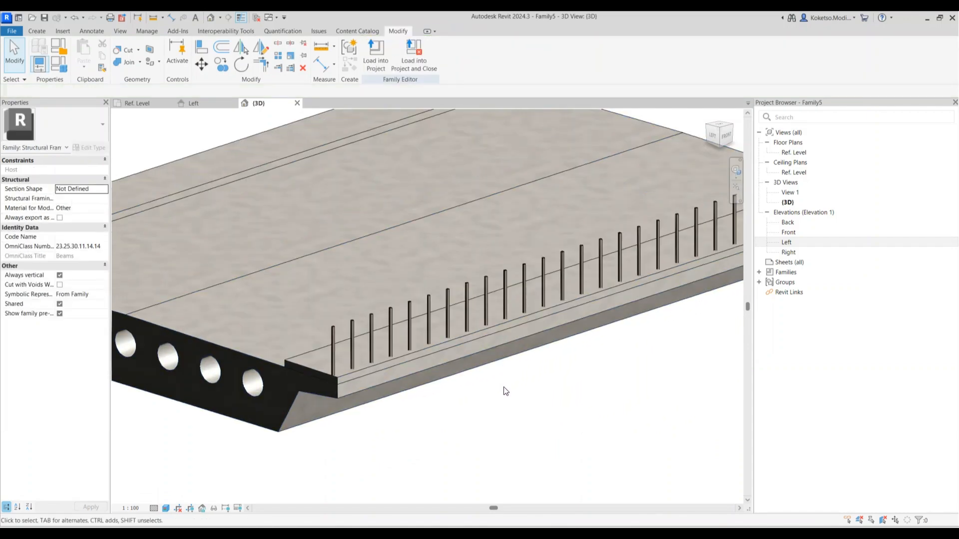
middle_drag(506, 391, 483, 391)
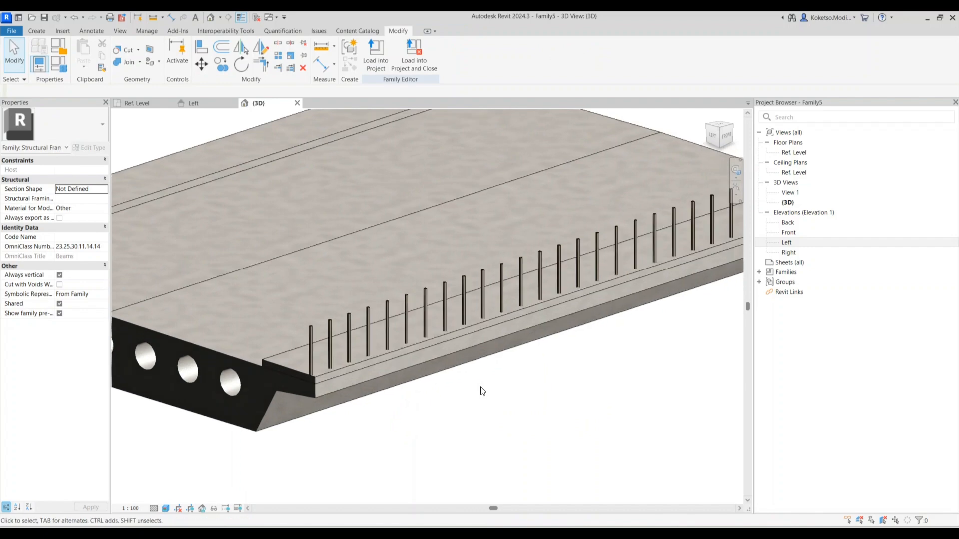
Open PFC-Parallel Flange Channels.rfa from Structural Framing > Steel > British Standard, choosing PFC100x50x10
click(70, 31)
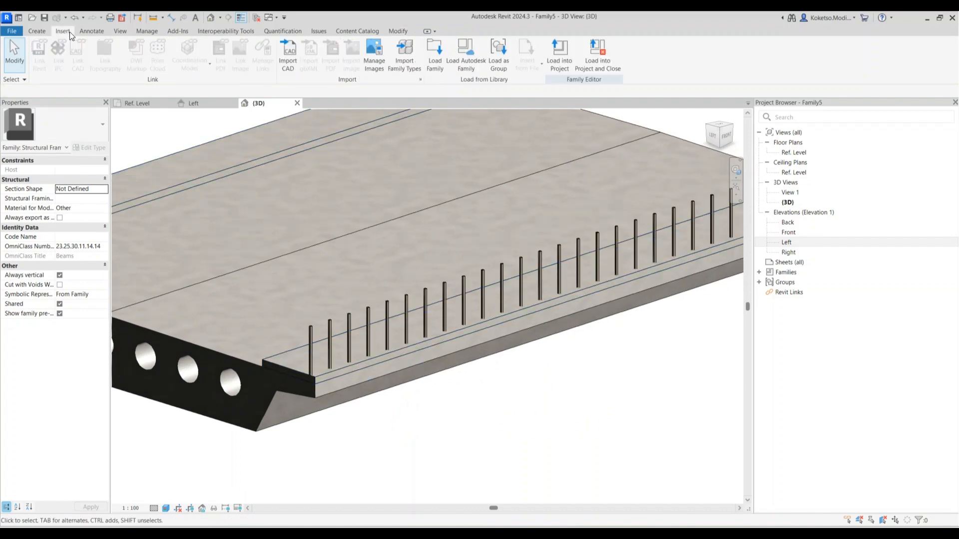
click(432, 59)
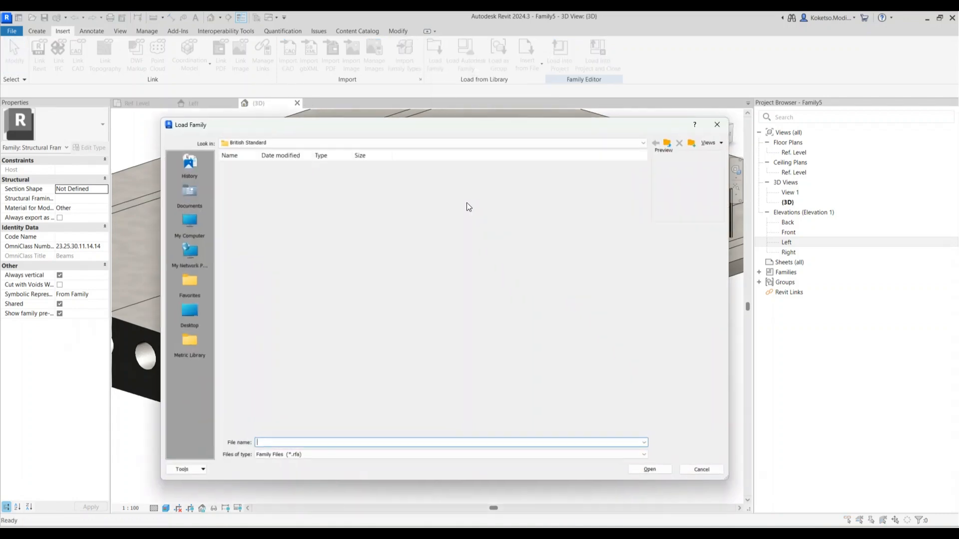
click(183, 341)
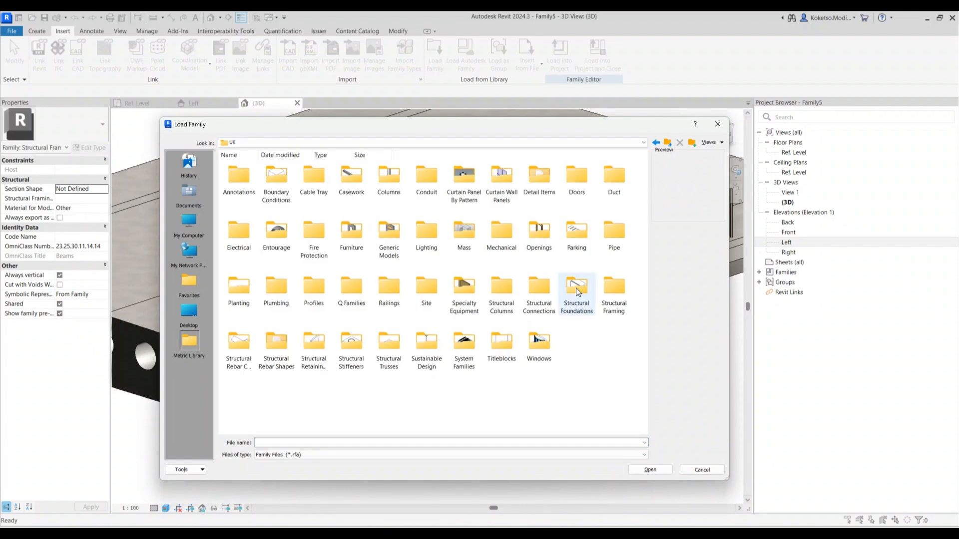
double_click(609, 301)
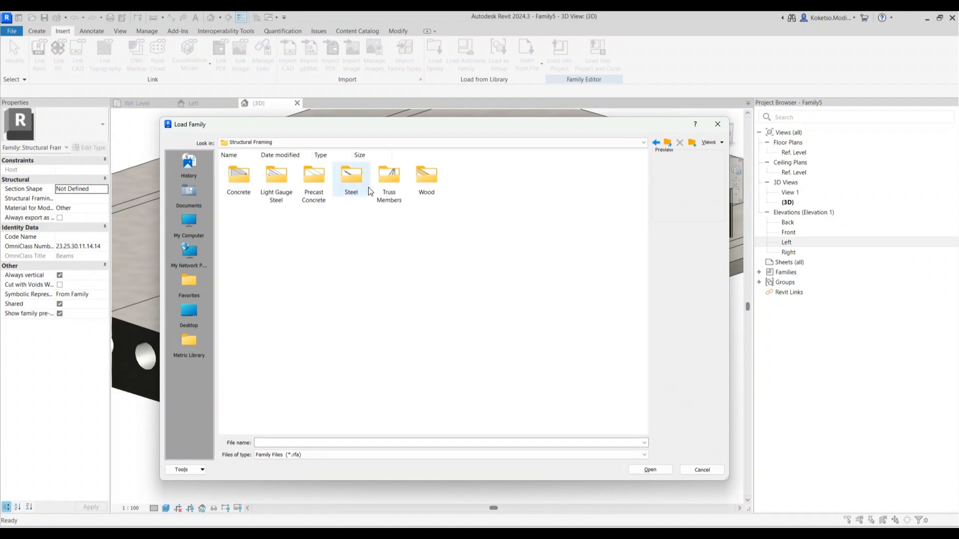
double_click(357, 182)
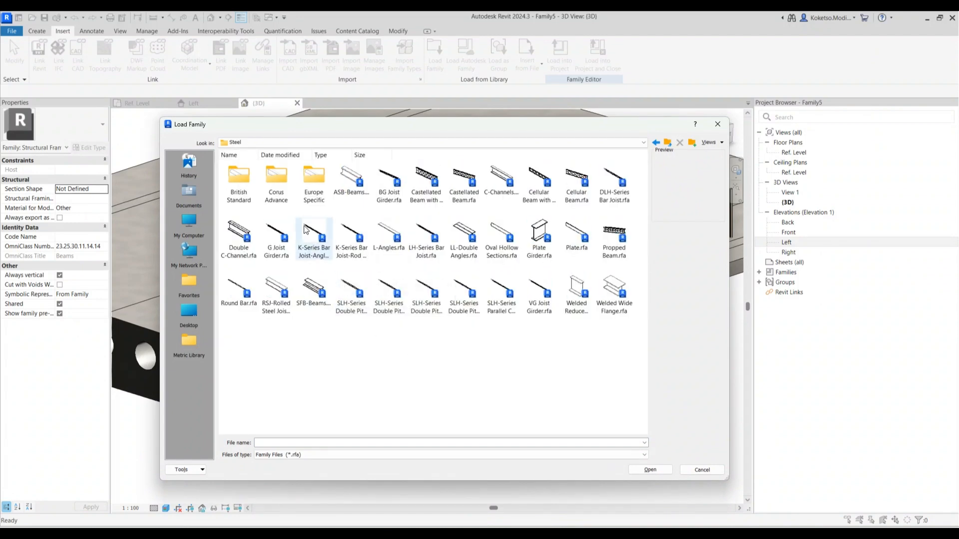
double_click(235, 176)
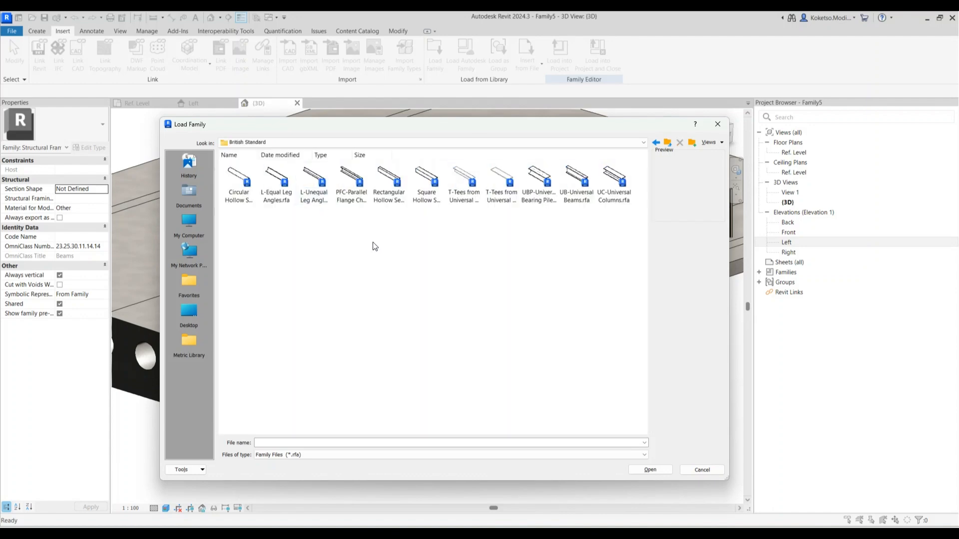
click(359, 183)
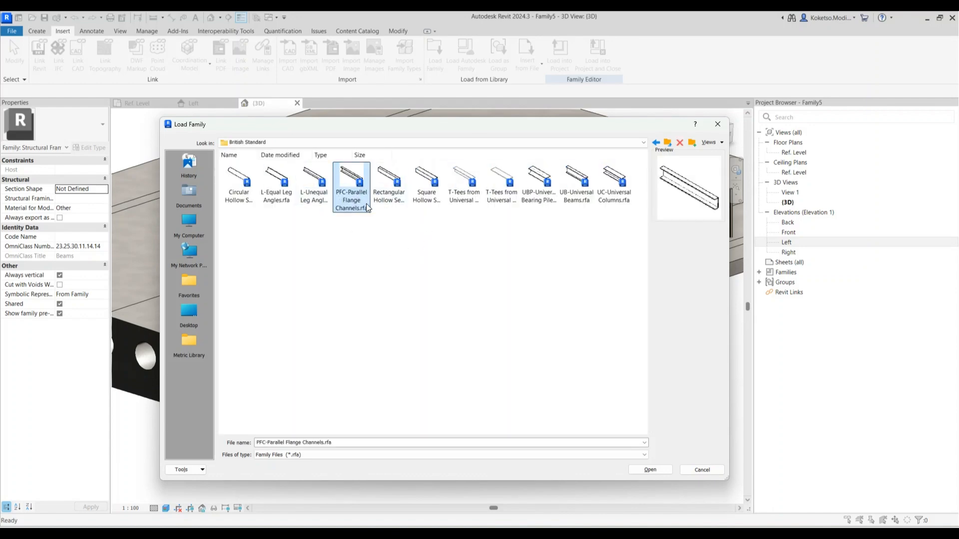
click(655, 473)
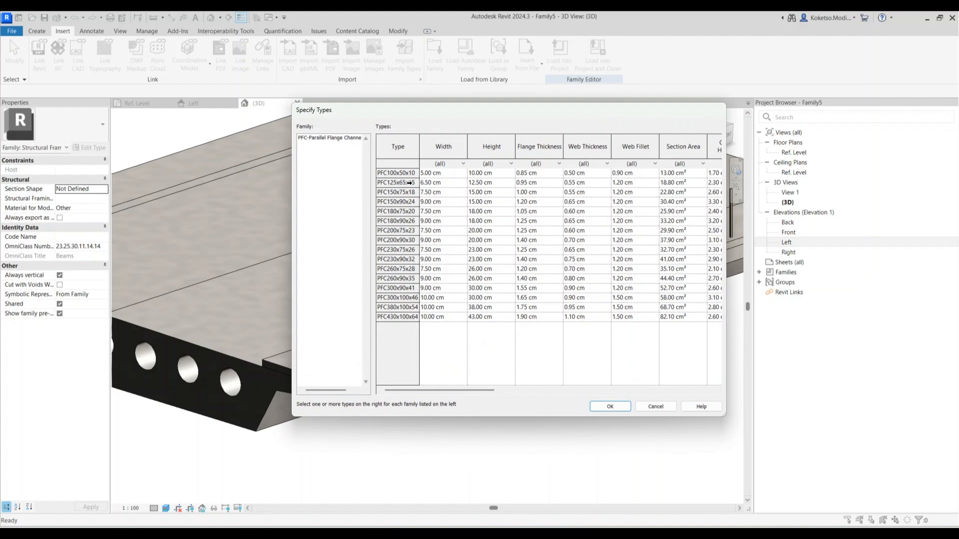
click(400, 173)
Finish loading PFC100x50x10 and draw a channel between the first two posts in Ref. Level
click(611, 405)
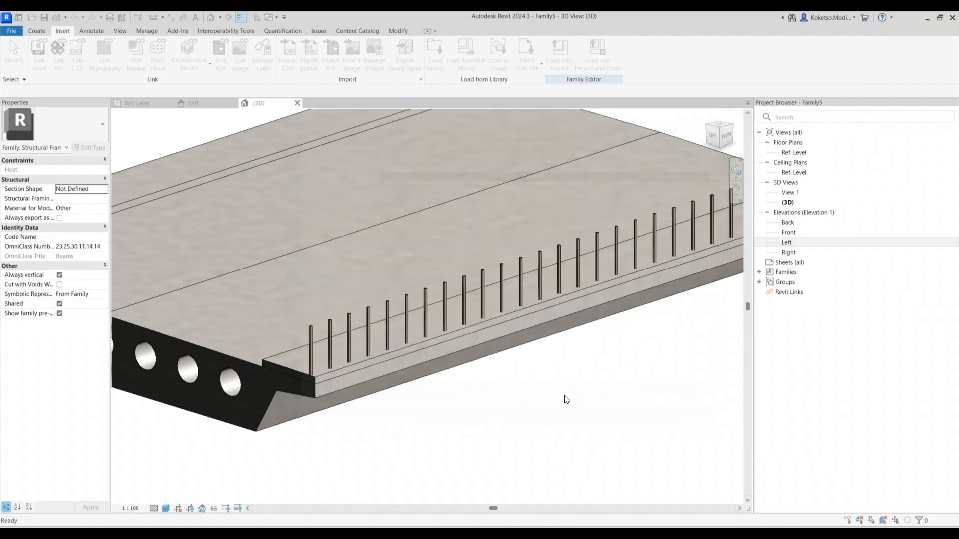
click(152, 102)
scroll(195, 297, up, 6)
scroll(270, 324, up, 3)
click(44, 32)
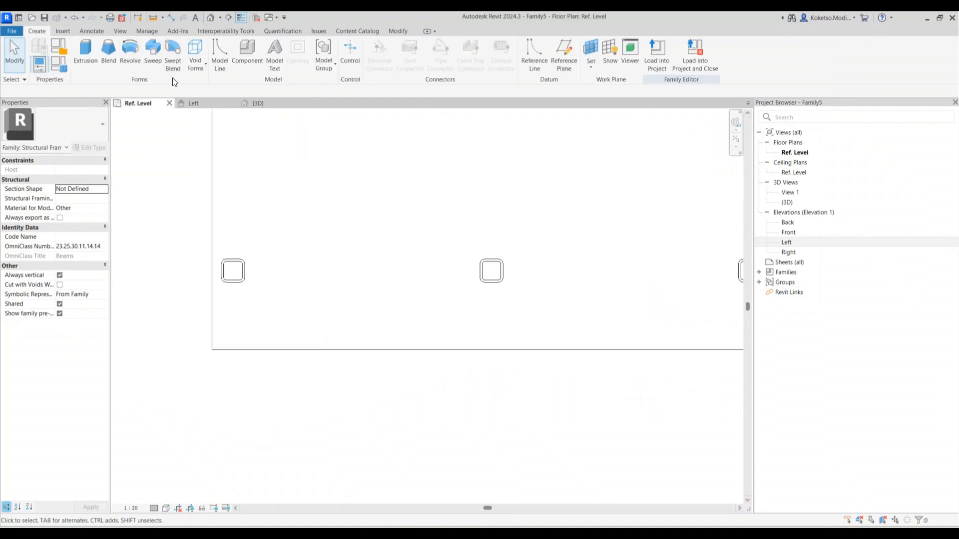
click(246, 55)
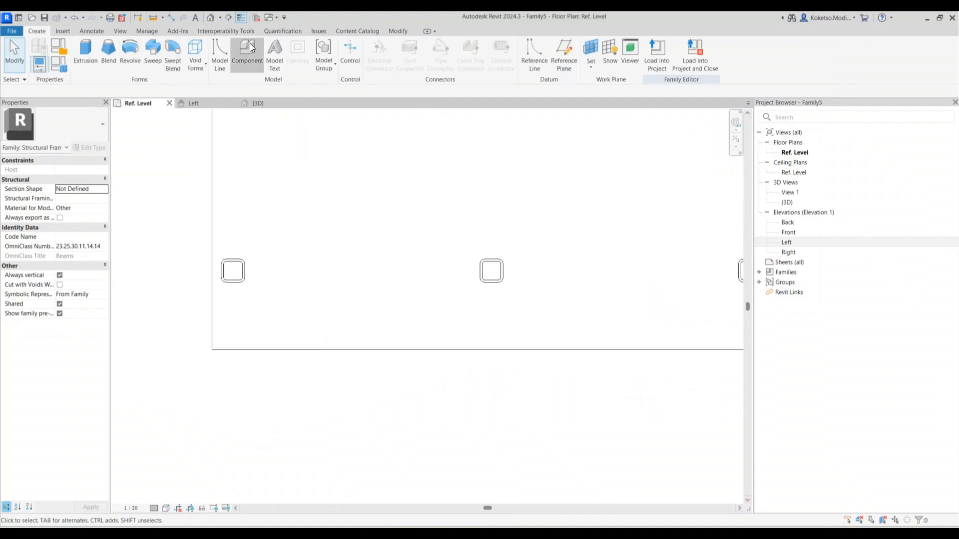
click(232, 270)
click(482, 272)
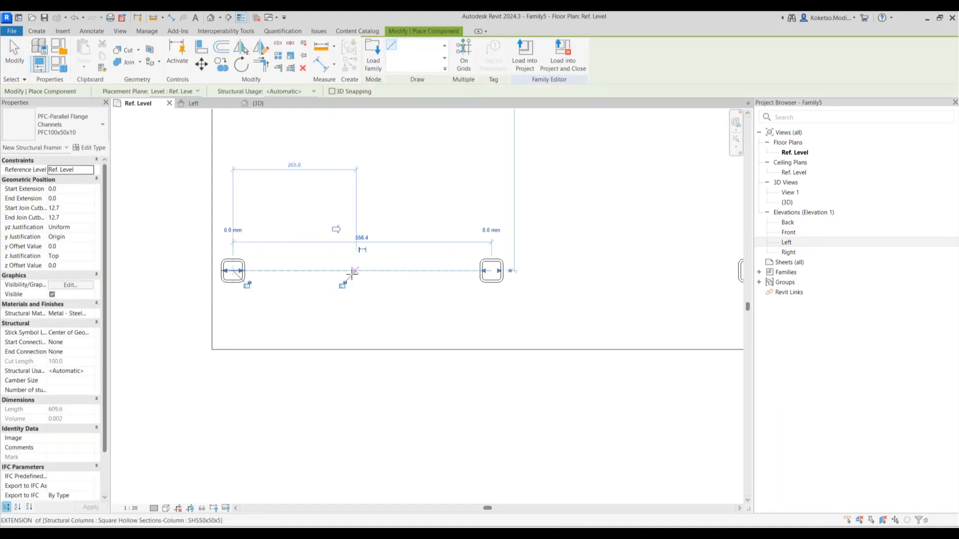
key(Escape)
Switch the plan to Wireframe, select the new channel, and view it in 3D
scroll(286, 278, down, 3)
click(166, 508)
click(192, 448)
scroll(325, 263, up, 3)
scroll(274, 248, up, 1)
click(251, 259)
click(262, 103)
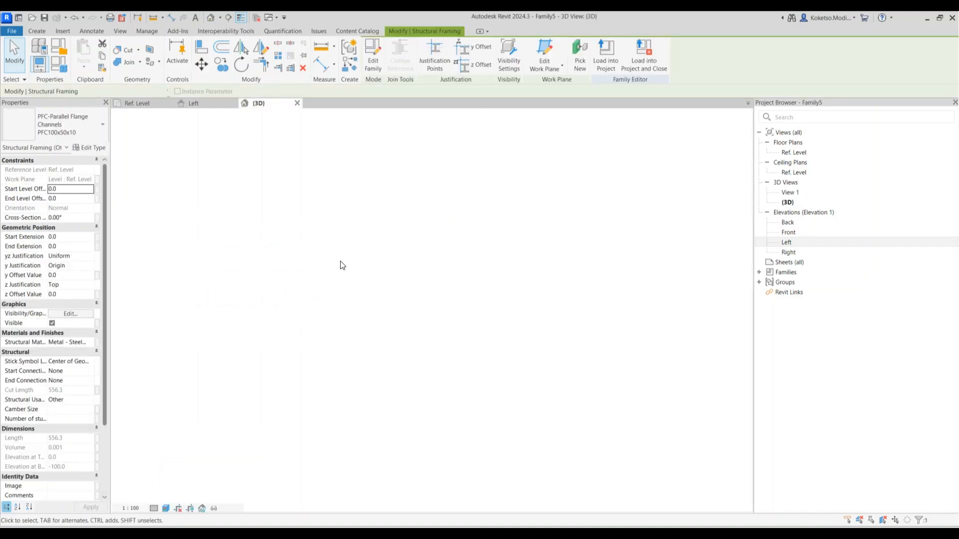
scroll(324, 378, up, 5)
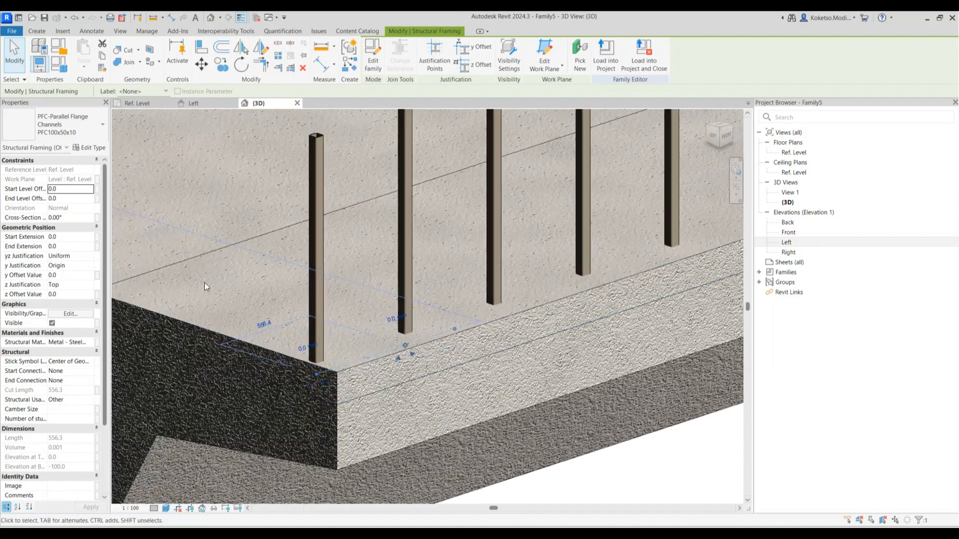
Set the channel's Start and End Level Offsets to 1500
click(71, 188)
text(150)
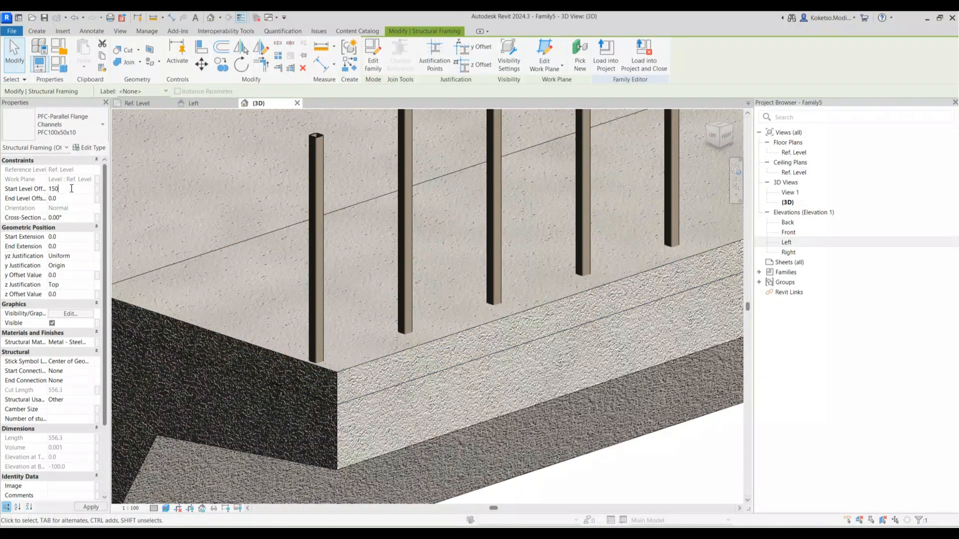
text(0)
key(Return)
click(72, 189)
text(15)
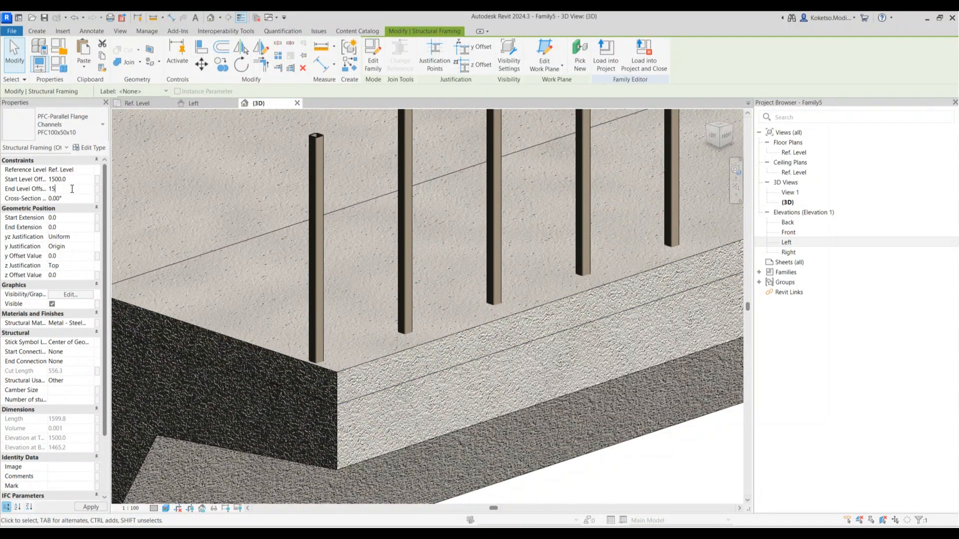
key(Return)
scroll(364, 260, down, 4)
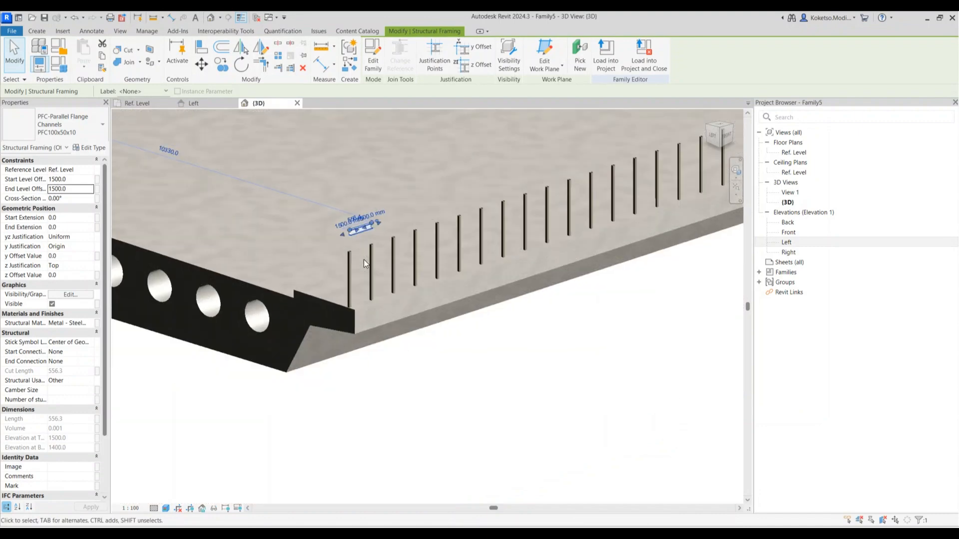
scroll(345, 275, up, 5)
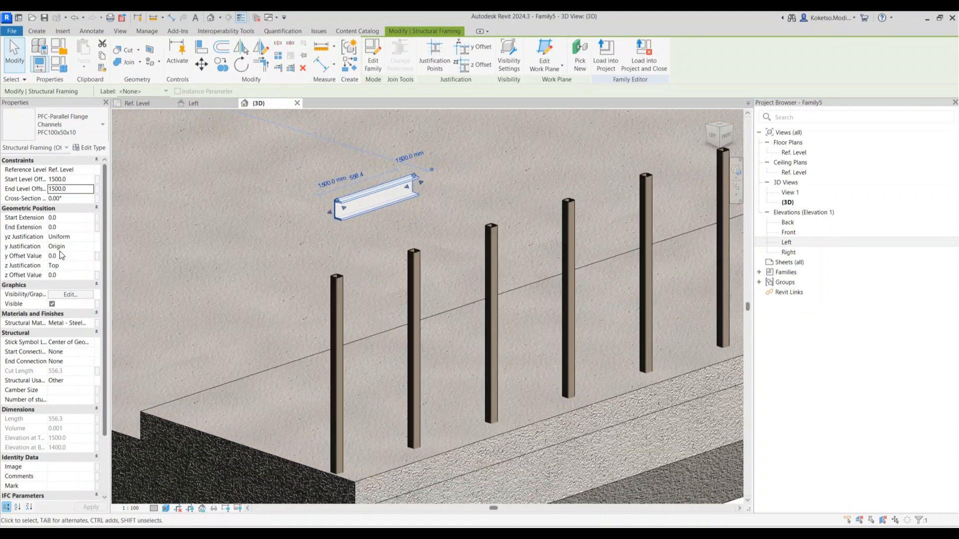
Set the channel's Cross-Section Rotation to 270°, inspect it in 3D, then open Left elevation
click(69, 199)
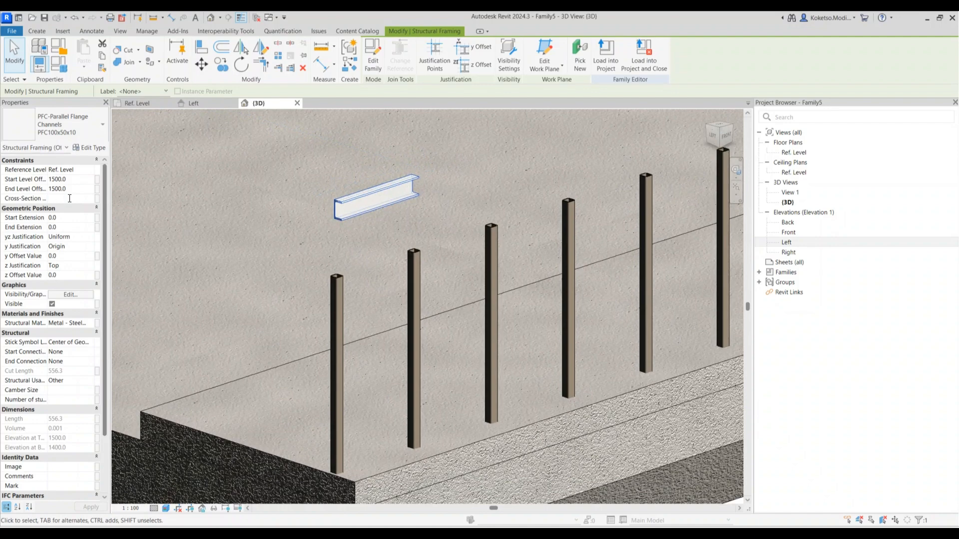
click(82, 198)
text(180)
key(Return)
click(80, 199)
text(270)
key(Return)
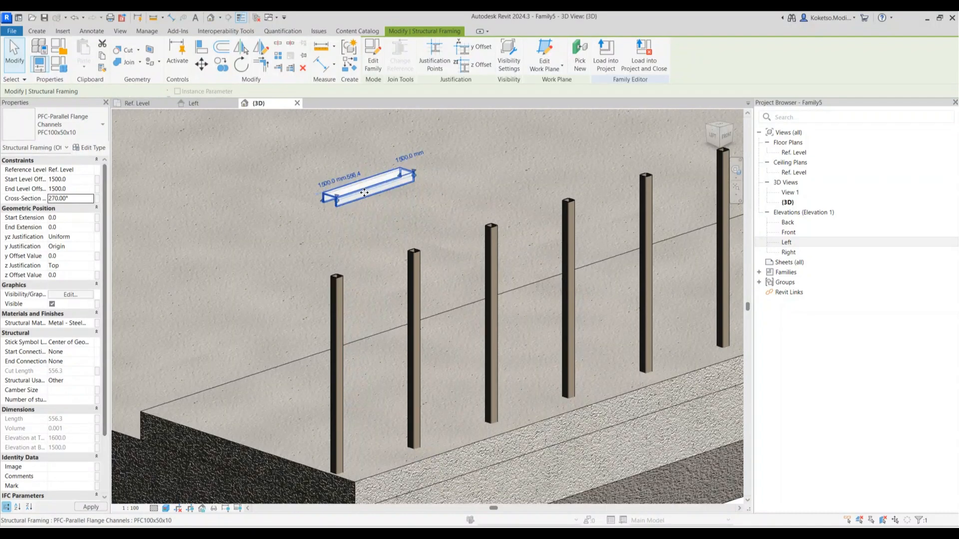
click(395, 240)
click(327, 194)
shift+middle_drag(431, 241, 202, 133)
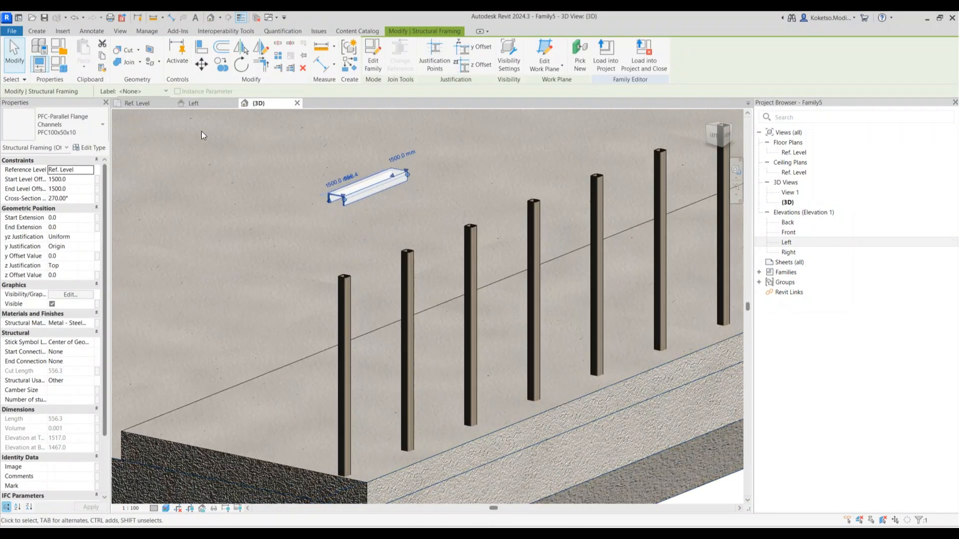
click(201, 104)
Move the PFC channel so its top end sits on the post top
scroll(464, 170, up, 5)
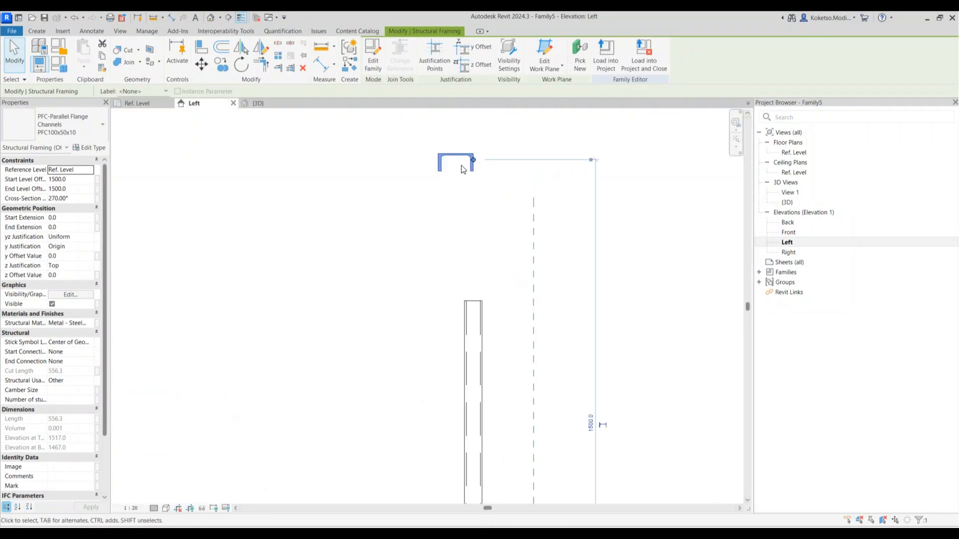
click(201, 66)
scroll(467, 170, up, 5)
scroll(447, 143, down, 3)
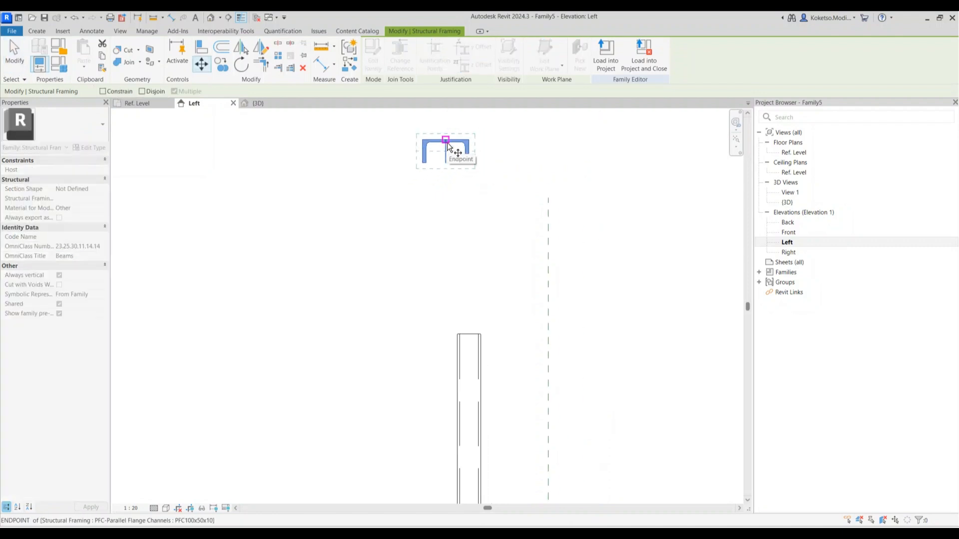
scroll(447, 141, up, 2)
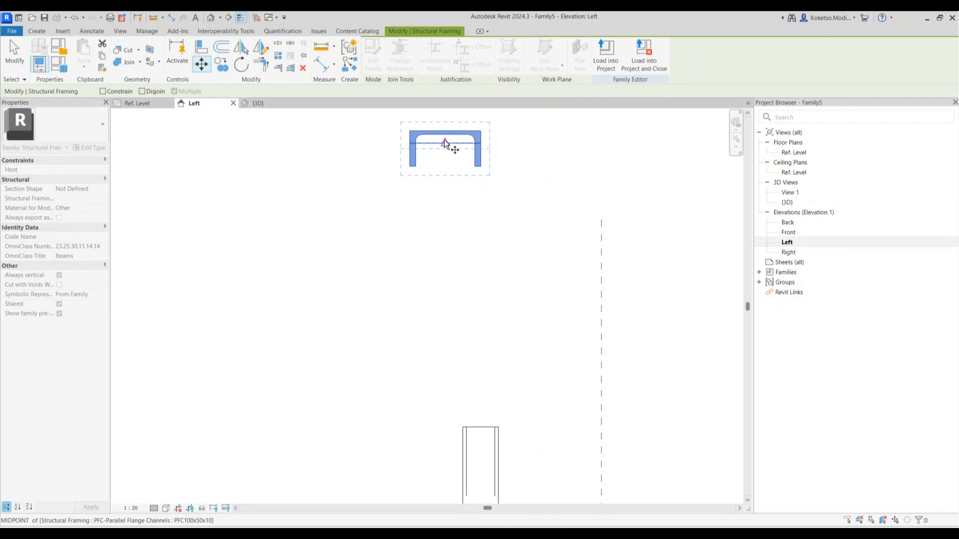
click(446, 132)
click(480, 423)
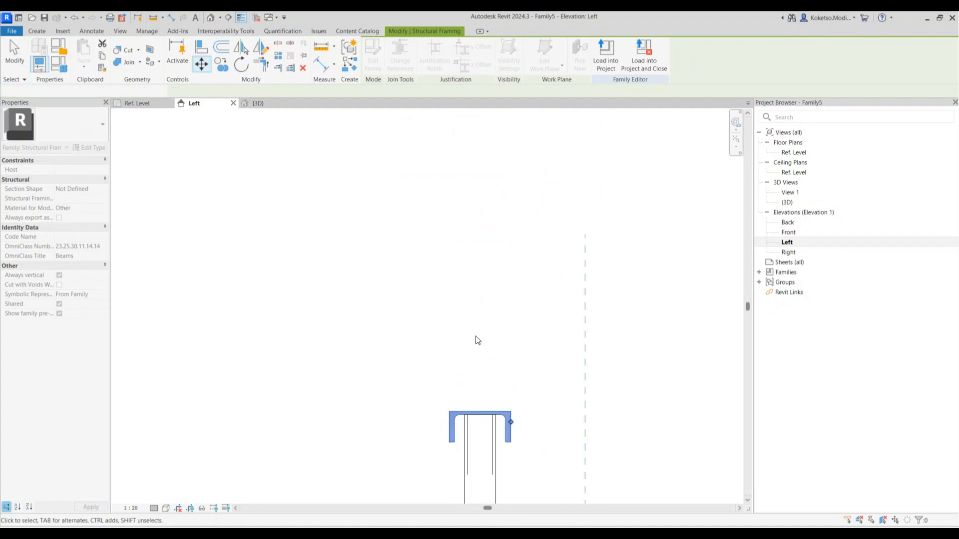
scroll(480, 359, down, 4)
Copy the channel lower down the posts in the Left elevation to form a second rail
click(269, 103)
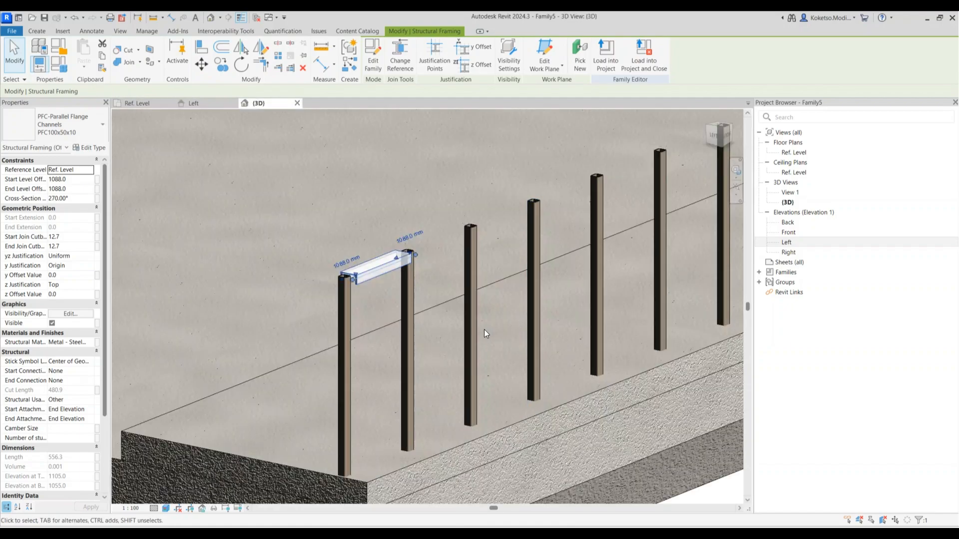
key(Escape)
shift+middle_drag(406, 304, 378, 303)
click(336, 277)
key(Escape)
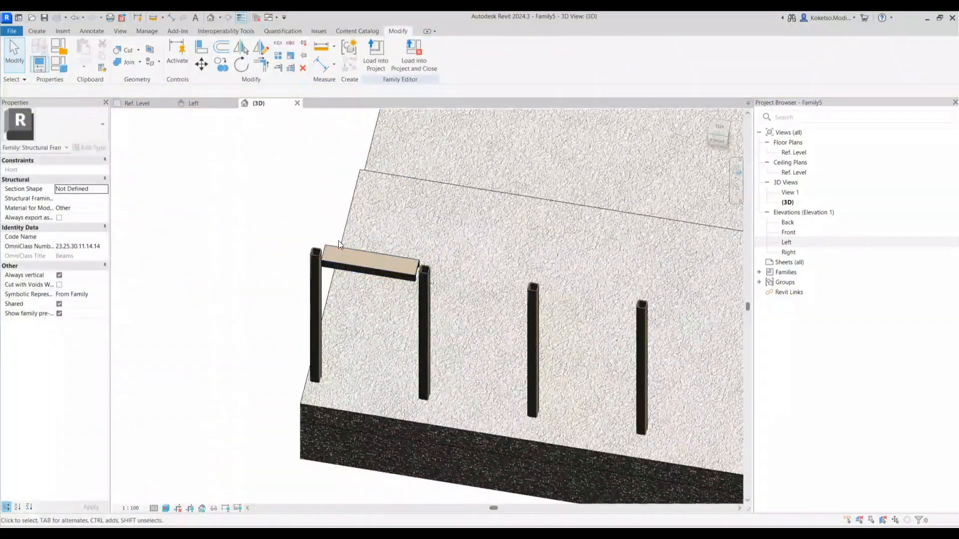
click(369, 262)
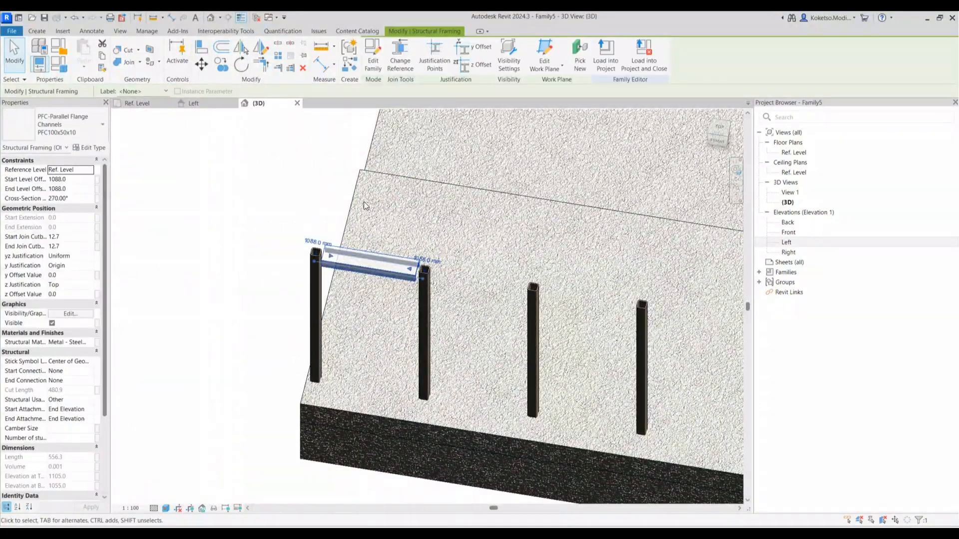
click(202, 104)
scroll(403, 216, up, 3)
click(220, 64)
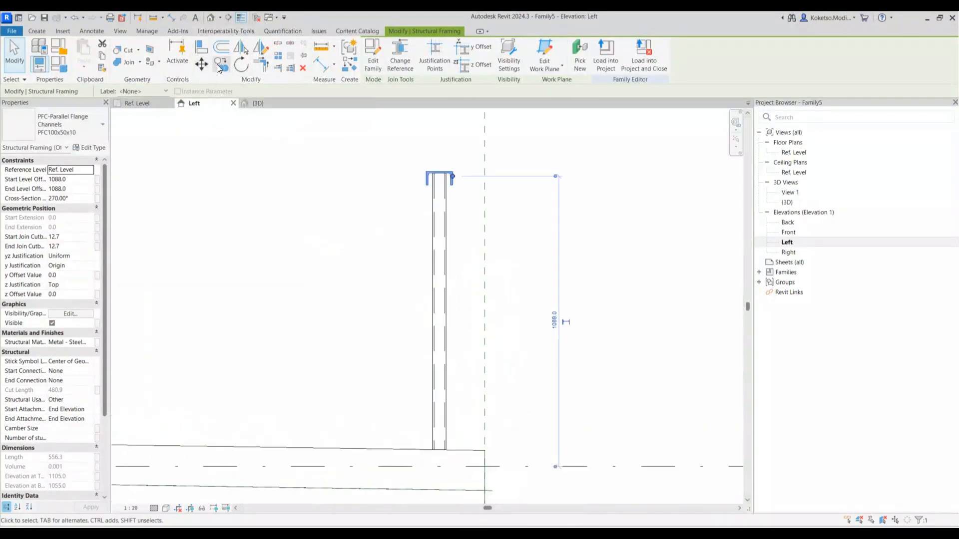
scroll(441, 178, up, 2)
click(439, 172)
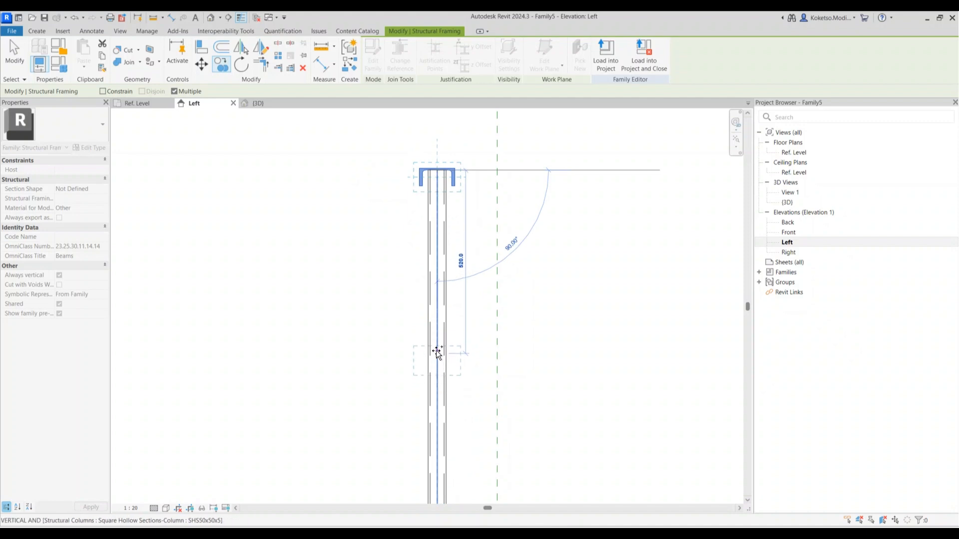
click(436, 349)
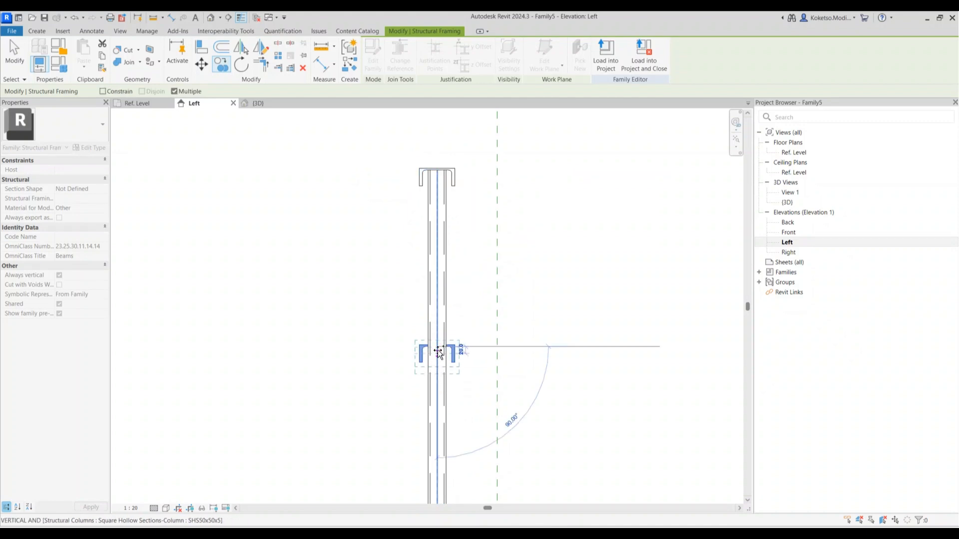
key(Escape)
Set the Front elevation to Fine detail and select both channels in the first bay
click(258, 103)
shift+middle_drag(368, 337, 419, 320)
click(399, 347)
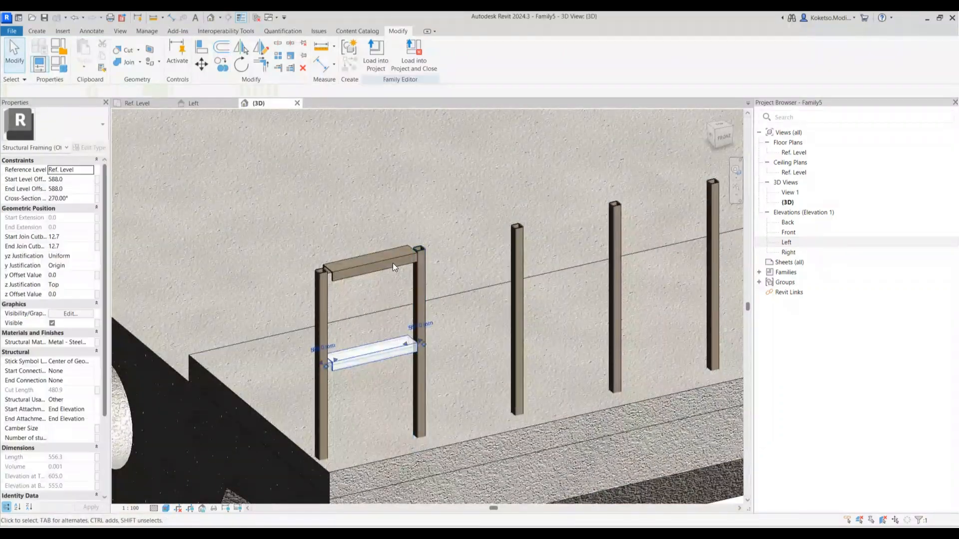
ctrl+click(392, 265)
scroll(392, 263, down, 3)
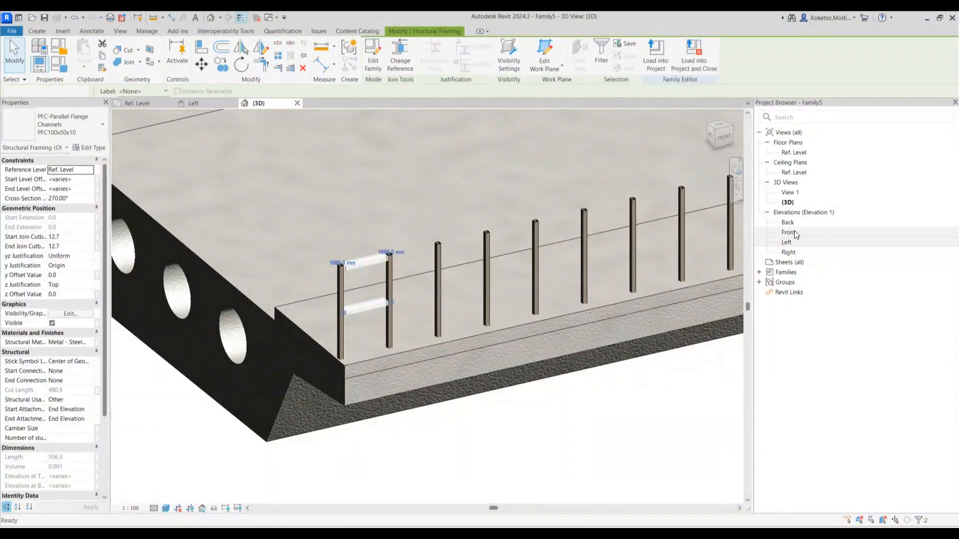
double_click(791, 232)
scroll(228, 307, up, 2)
middle_drag(229, 306, 233, 311)
click(158, 498)
click(235, 195)
click(242, 254)
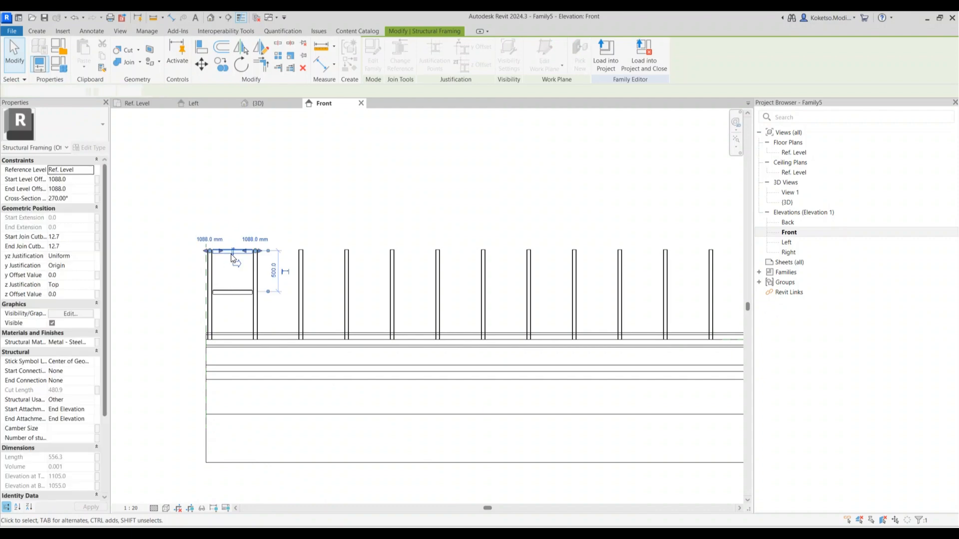
drag(237, 210, 226, 314)
Copy the channel pair into the second through fifth bays, undoing the last copy
click(222, 64)
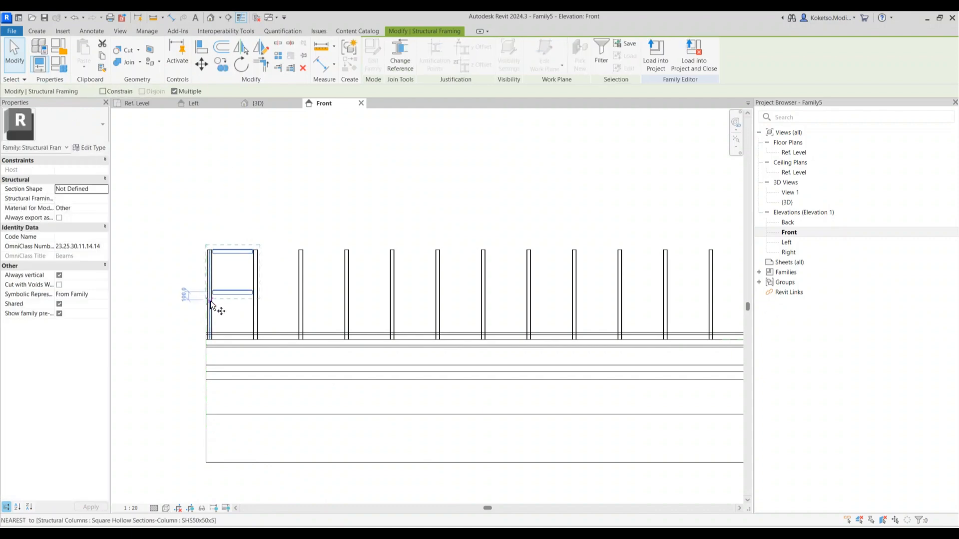
scroll(212, 302, up, 3)
click(196, 301)
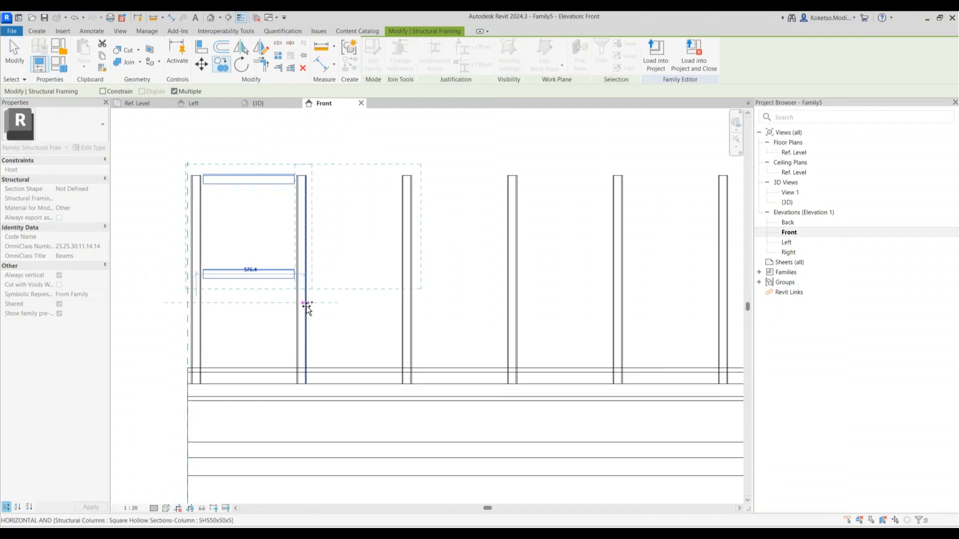
click(300, 301)
click(407, 302)
click(512, 303)
scroll(517, 303, down, 3)
middle_drag(523, 303, 327, 283)
scroll(327, 283, up, 4)
click(381, 276)
scroll(402, 286, up, 1)
scroll(403, 284, down, 1)
key(ctrl+z)
Reselect the channel pair and multi-copy it into the next several bays to the right
drag(355, 167, 336, 279)
click(219, 62)
scroll(341, 274, up, 3)
click(289, 275)
click(422, 278)
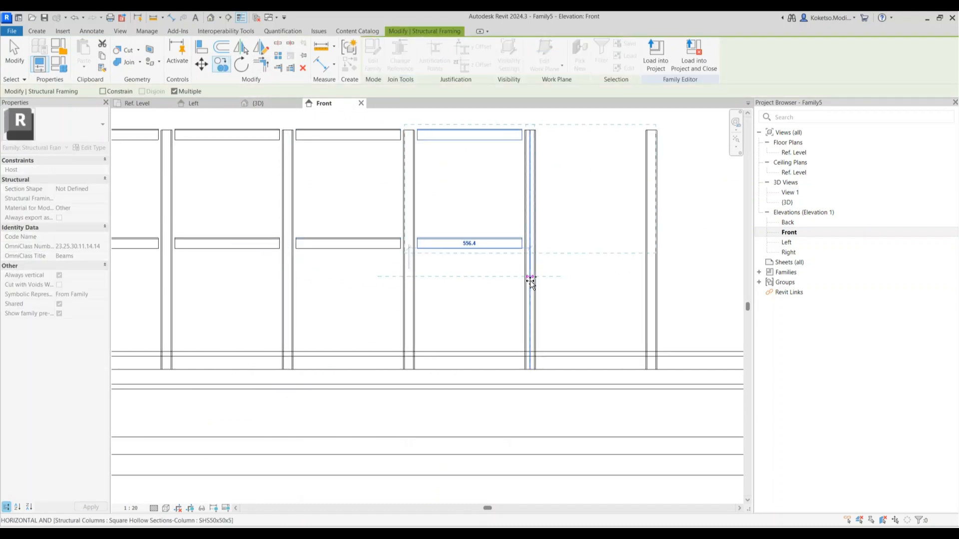
scroll(471, 283, down, 2)
scroll(471, 283, up, 2)
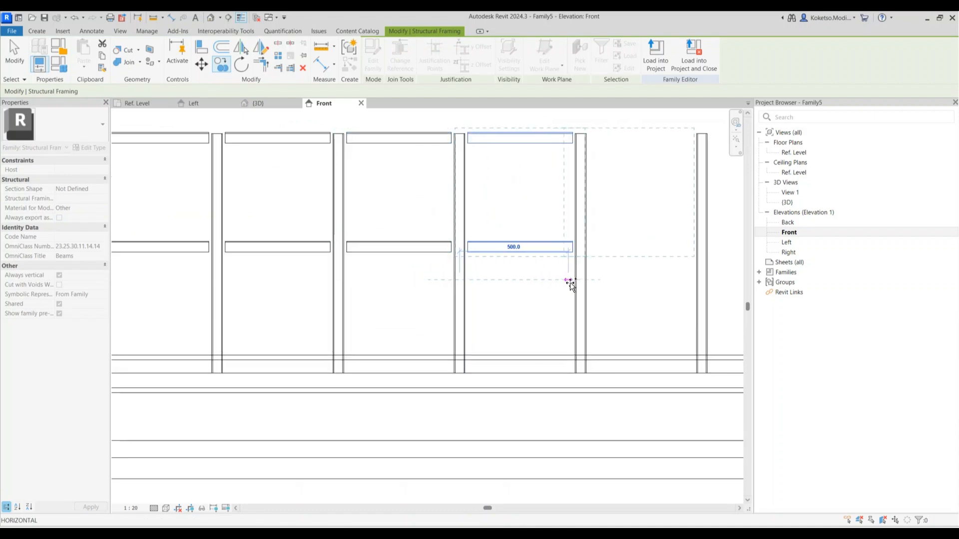
middle_drag(582, 280, 264, 290)
scroll(264, 285, down, 2)
scroll(367, 281, up, 2)
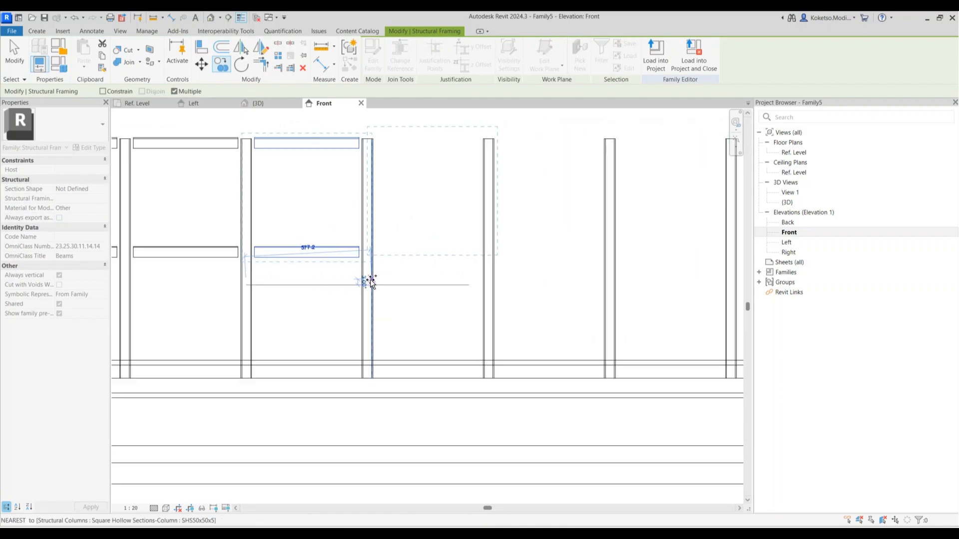
click(367, 284)
click(489, 285)
middle_drag(605, 286, 330, 291)
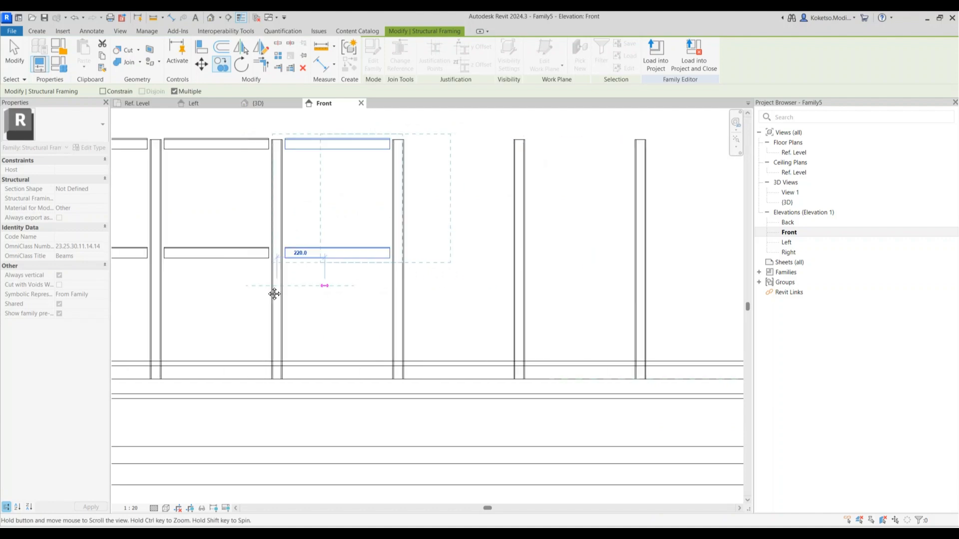
click(333, 289)
Continue placing channel pair copies in the following bays along the railing
middle_drag(467, 289, 229, 271)
scroll(229, 271, down, 2)
scroll(258, 274, up, 2)
click(257, 274)
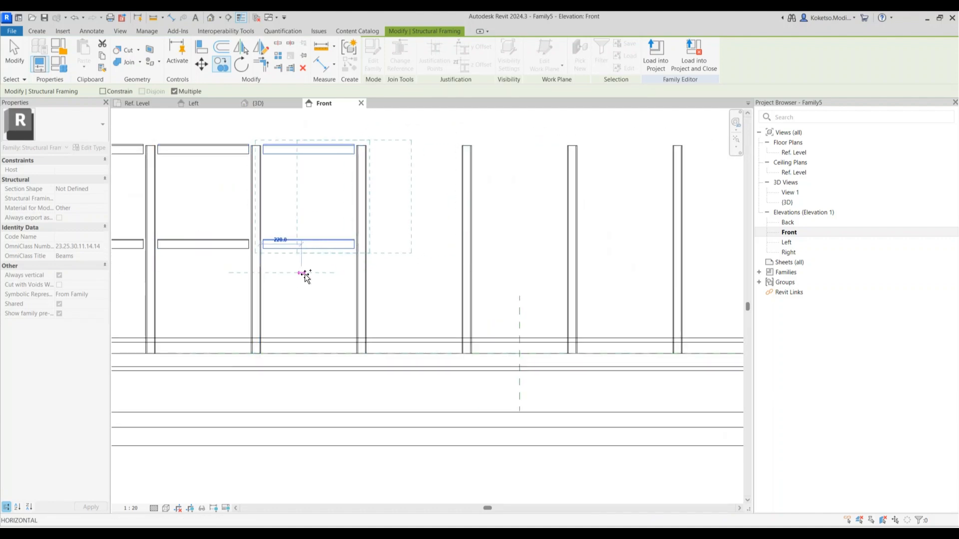
click(361, 274)
click(467, 273)
middle_drag(551, 285, 305, 295)
click(326, 282)
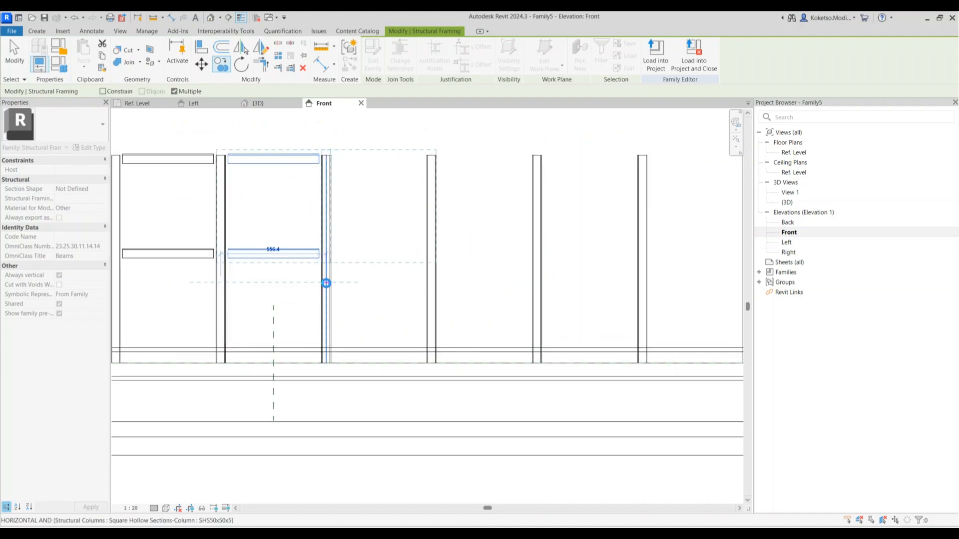
click(432, 283)
middle_drag(501, 283, 305, 270)
scroll(306, 270, down, 3)
scroll(317, 269, up, 2)
scroll(323, 268, up, 2)
click(328, 269)
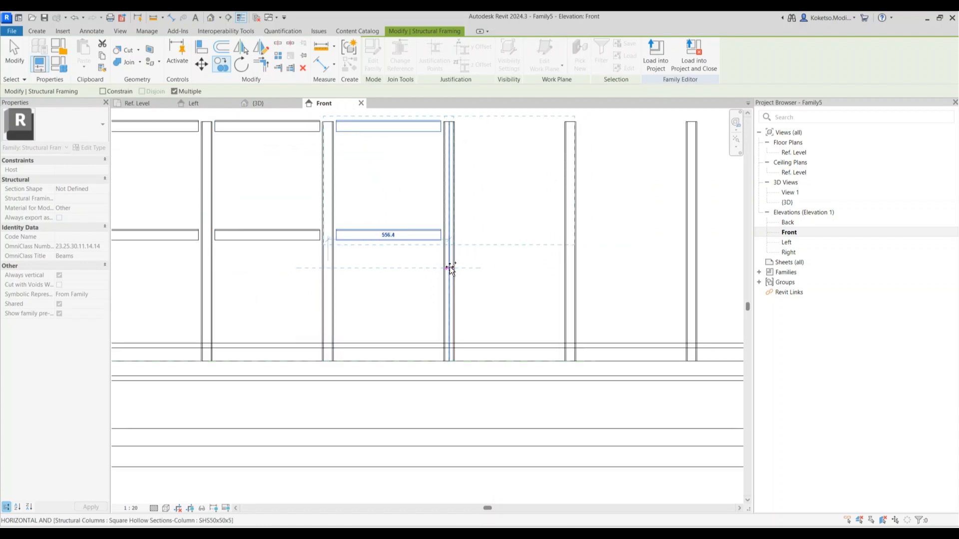
click(450, 268)
scroll(494, 268, down, 3)
middle_drag(500, 268, 271, 268)
scroll(321, 271, up, 2)
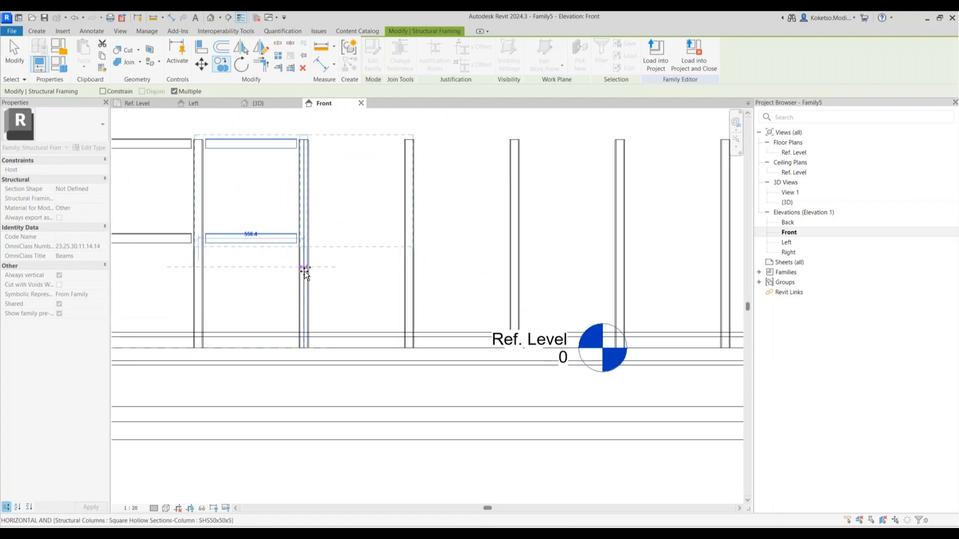
scroll(392, 280, up, 3)
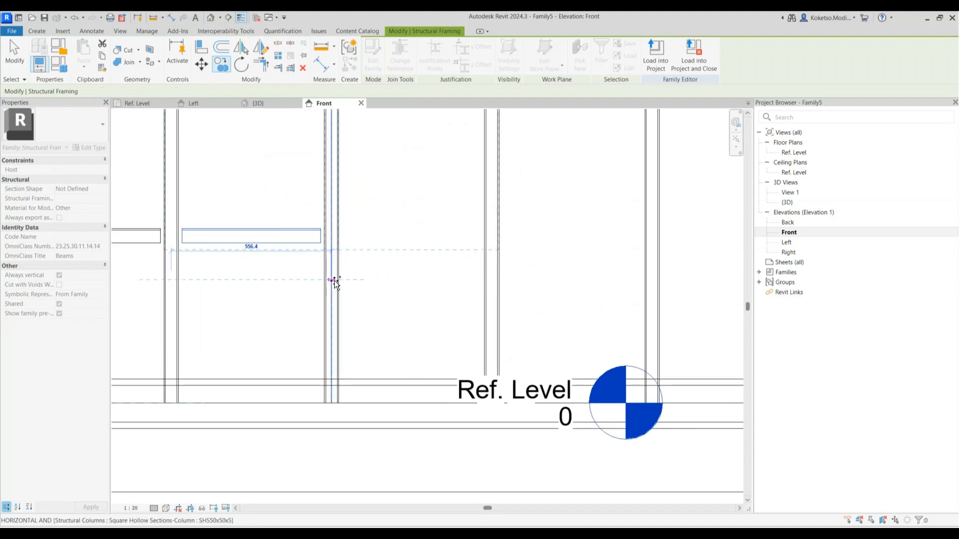
scroll(332, 280, down, 3)
scroll(397, 281, up, 2)
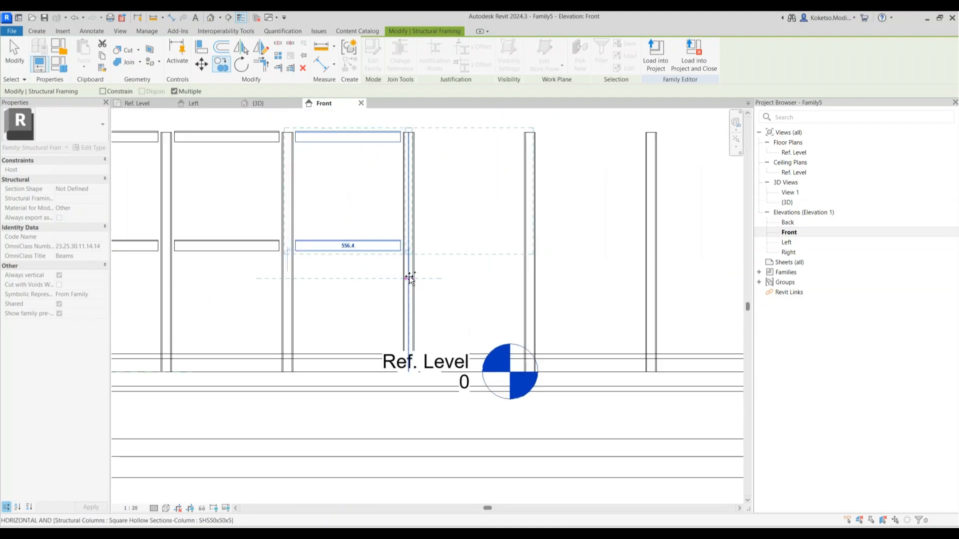
scroll(408, 279, down, 3)
scroll(309, 278, up, 4)
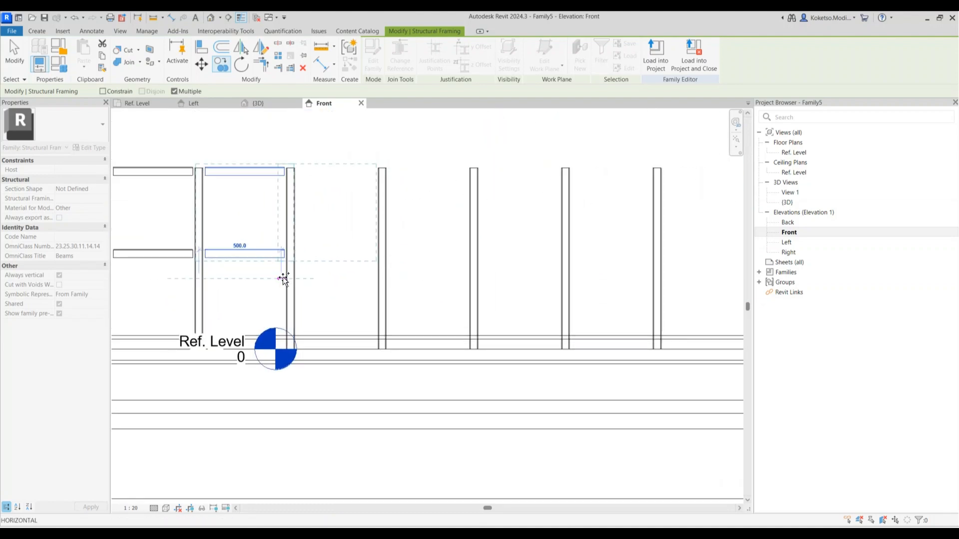
Place the remaining channel pair copies up to the railing end and finish copying
click(292, 278)
scroll(294, 279, down, 5)
scroll(373, 280, up, 3)
click(376, 281)
scroll(376, 281, down, 4)
middle_drag(432, 287, 351, 288)
scroll(351, 287, up, 3)
click(372, 283)
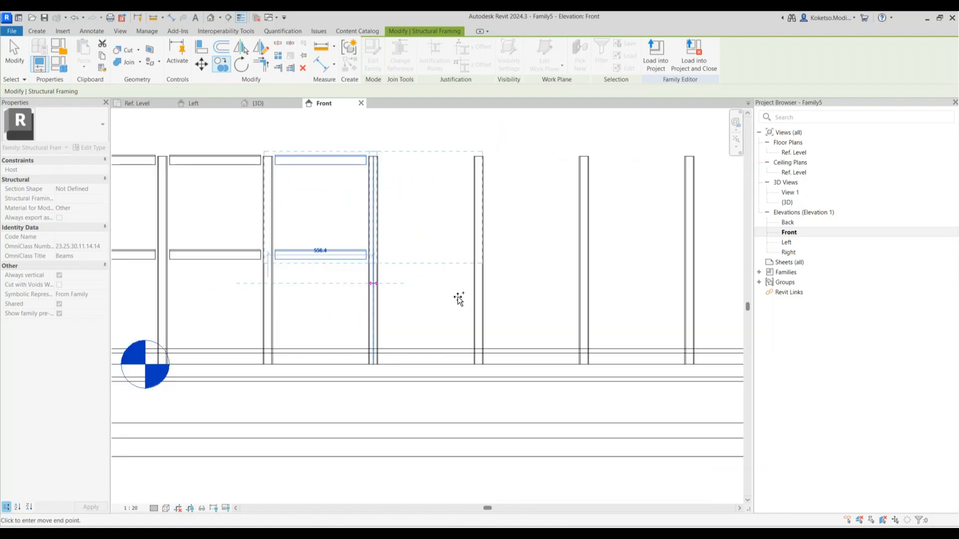
middle_drag(466, 295, 316, 315)
click(328, 302)
scroll(330, 301, down, 3)
scroll(409, 297, up, 3)
scroll(379, 302, up, 3)
click(378, 306)
scroll(381, 306, down, 3)
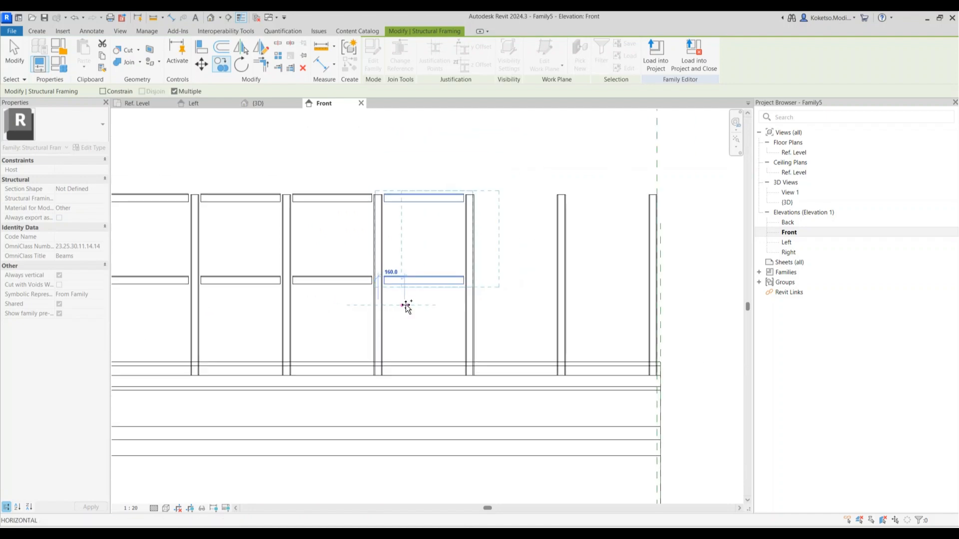
click(470, 310)
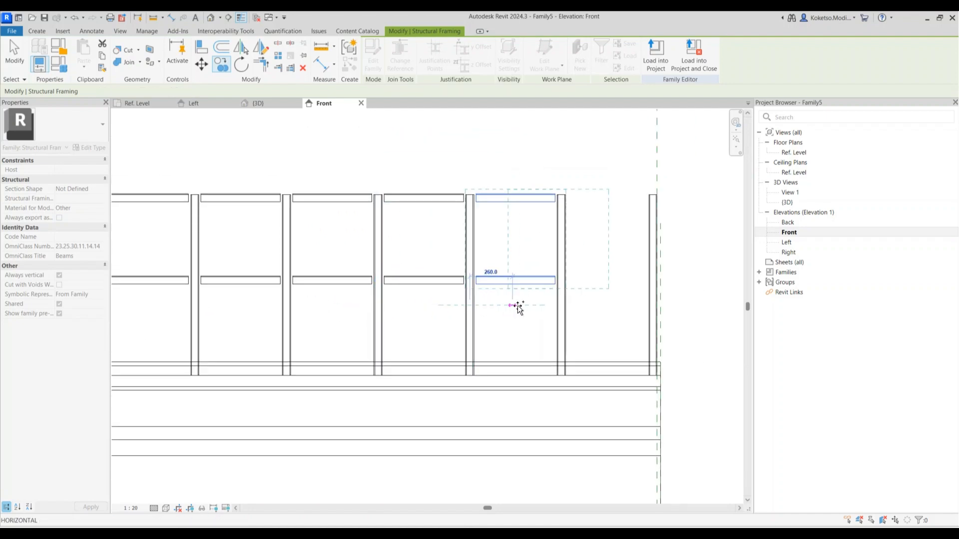
click(562, 305)
scroll(552, 295, down, 4)
key(Escape)
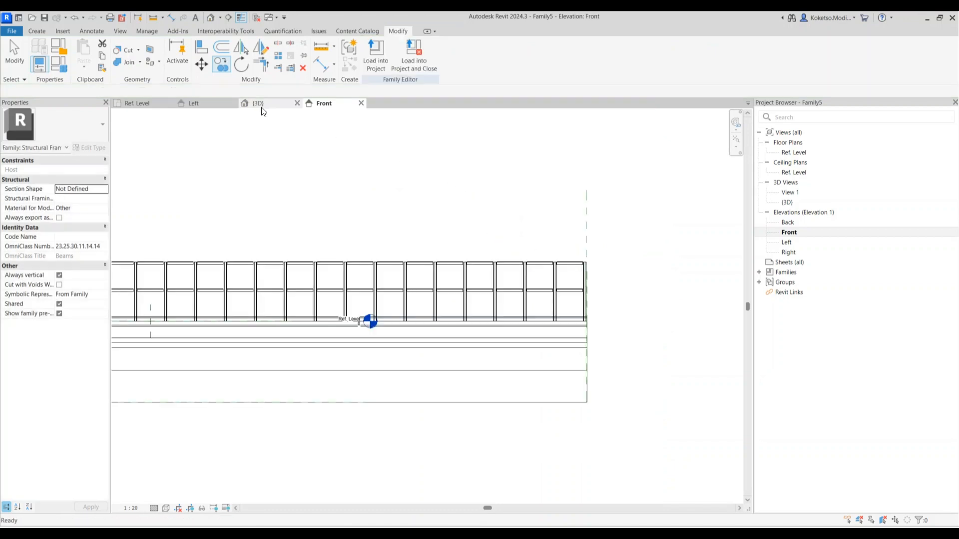
In the 3D view, select all railing posts and channels visible in the view
click(261, 105)
scroll(509, 269, down, 5)
shift+middle_drag(490, 277, 535, 163)
scroll(533, 164, up, 4)
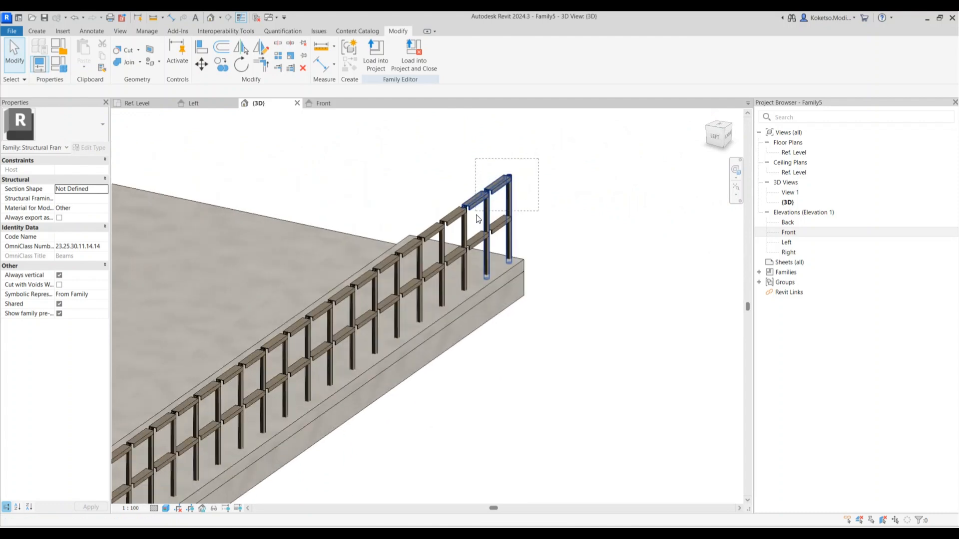
drag(489, 226, 488, 226)
right_click(573, 184)
mouse_move(624, 260)
click(715, 262)
scroll(575, 225, down, 4)
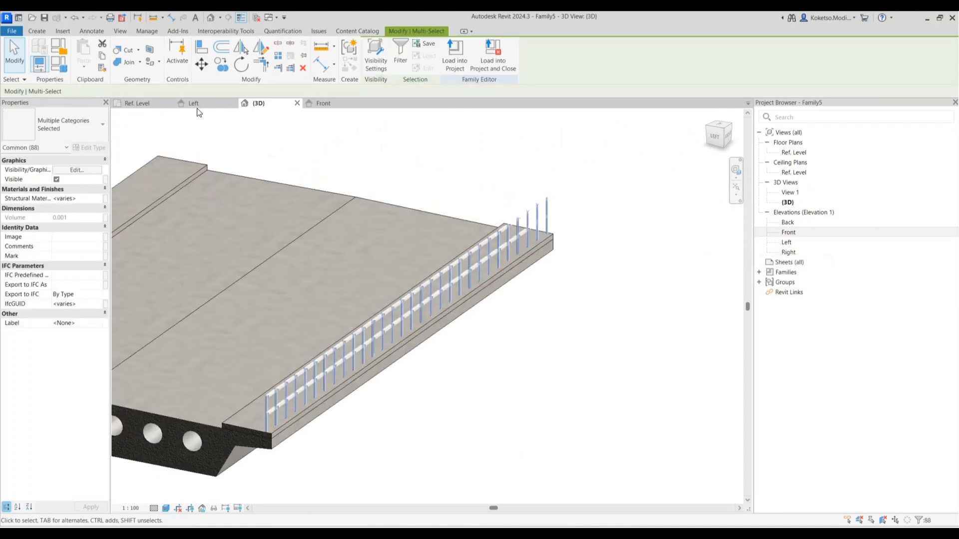
Mirror the railing about the centre reference plane in the Left elevation, then check both railings in 3D
click(193, 103)
scroll(349, 223, down, 6)
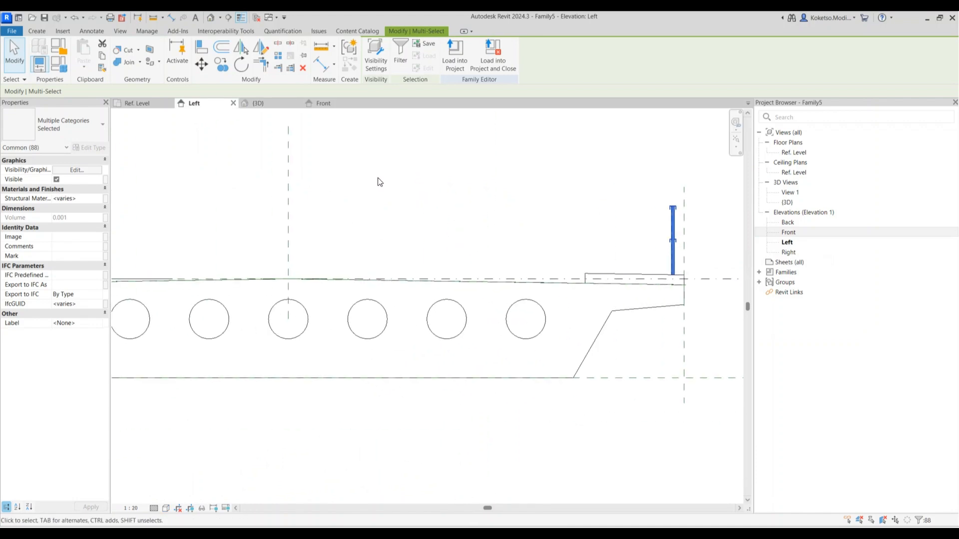
key(m)
key(m)
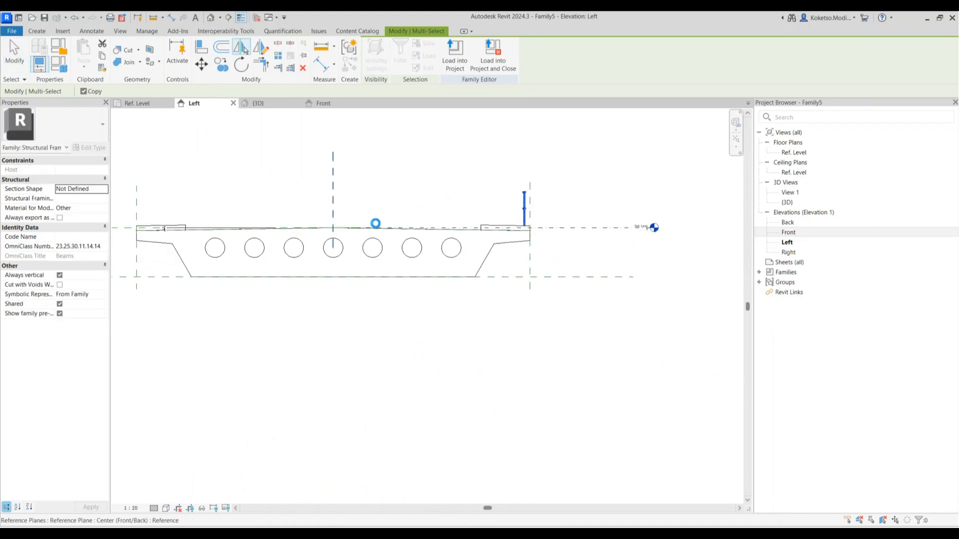
click(362, 210)
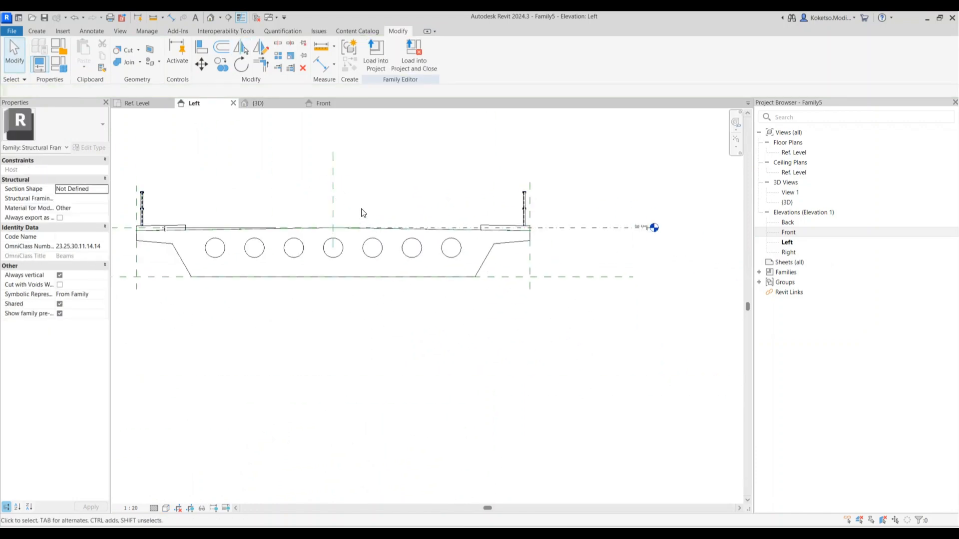
click(265, 101)
scroll(516, 286, down, 2)
scroll(428, 320, up, 1)
shift+middle_drag(434, 321, 372, 332)
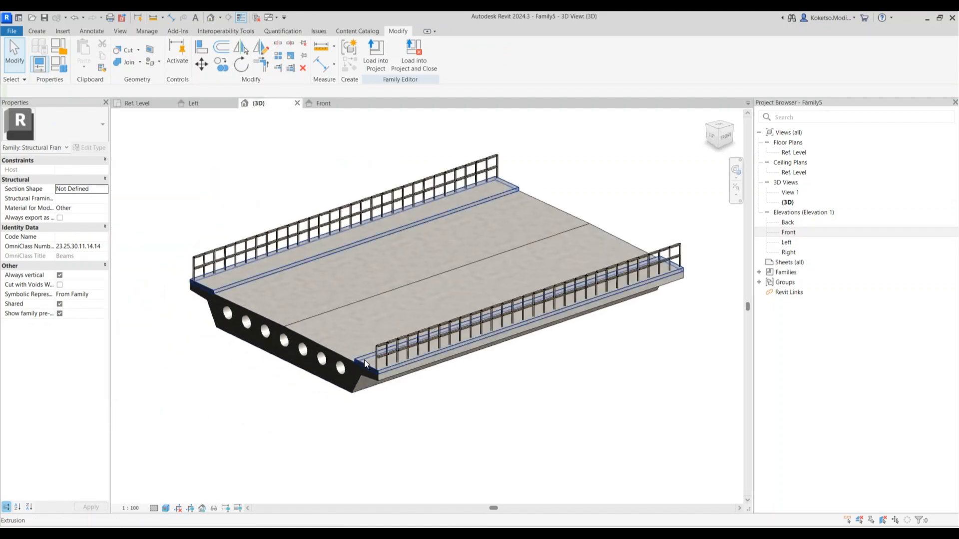
scroll(364, 359, up, 2)
shift+middle_drag(464, 413, 478, 400)
scroll(478, 399, down, 2)
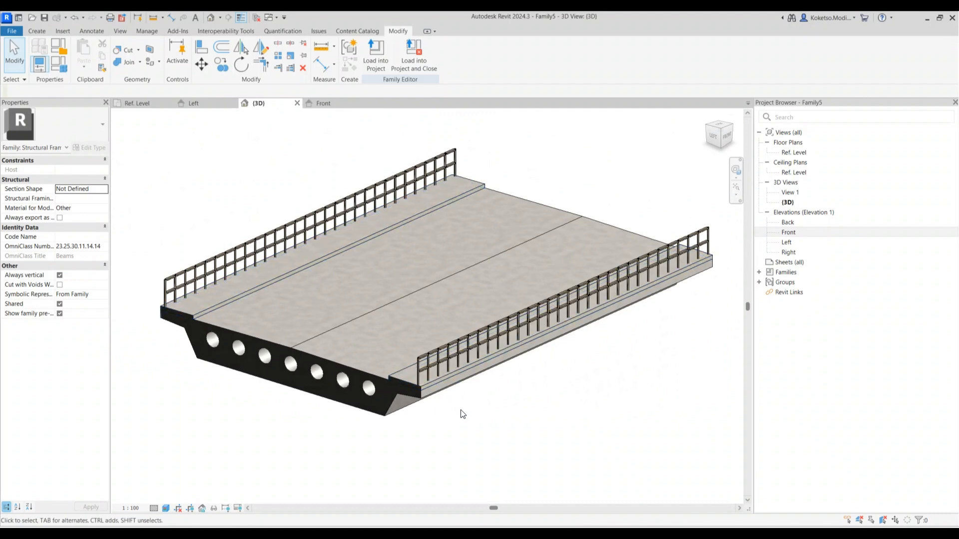
shift+middle_drag(462, 414, 407, 394)
shift+middle_drag(419, 435, 420, 440)
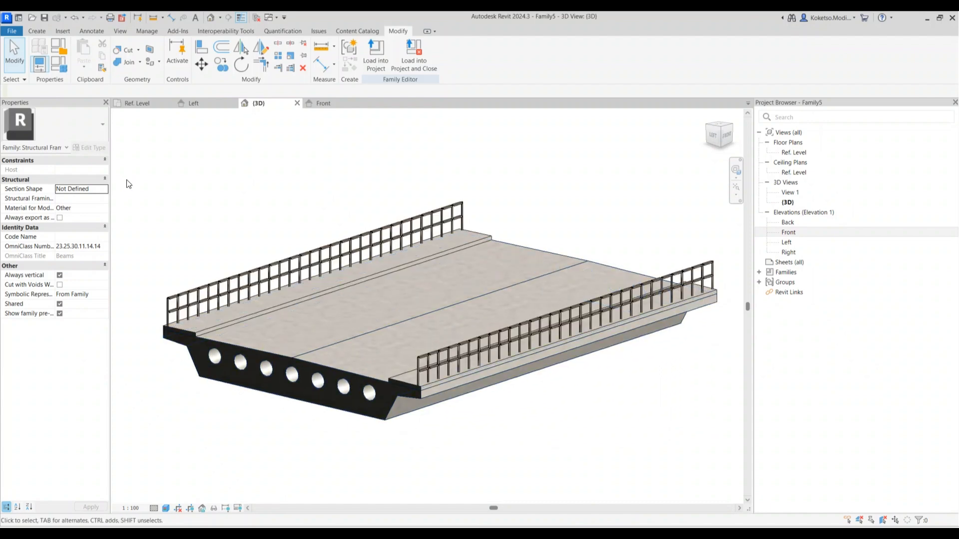
Use Save As > Family twice, writing SUPERSTRUCTURE-16225.rfa and then SUPERSTRUCTURE-16000.rfa
click(12, 31)
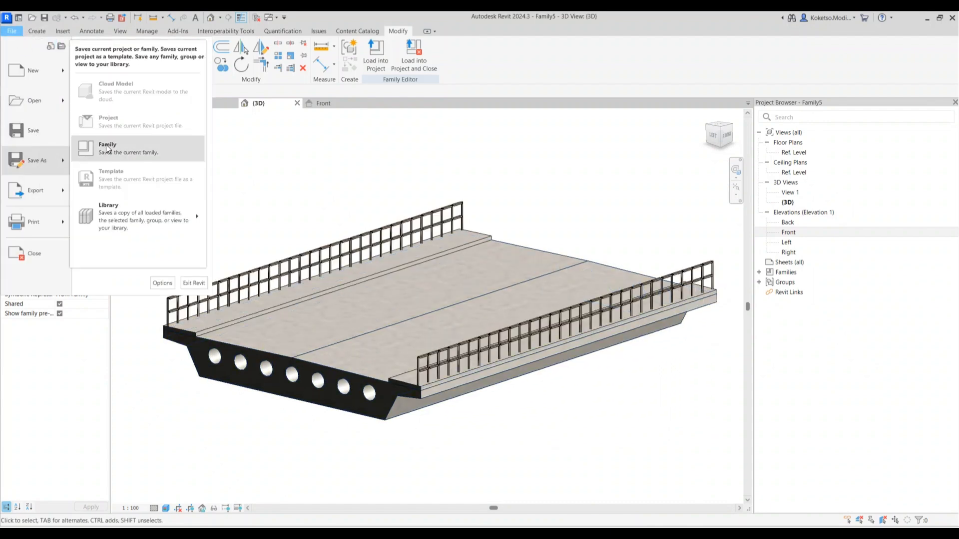
click(513, 350)
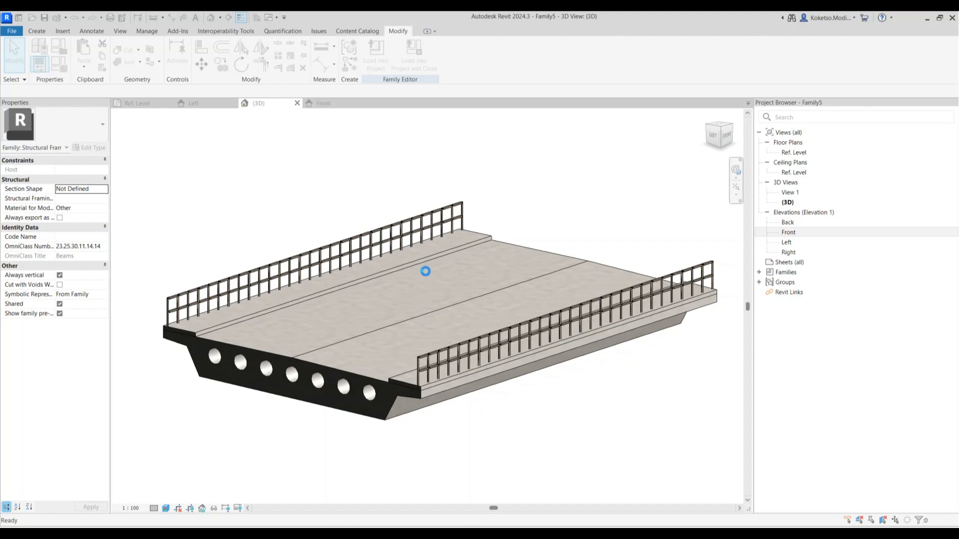
click(15, 33)
mouse_move(47, 164)
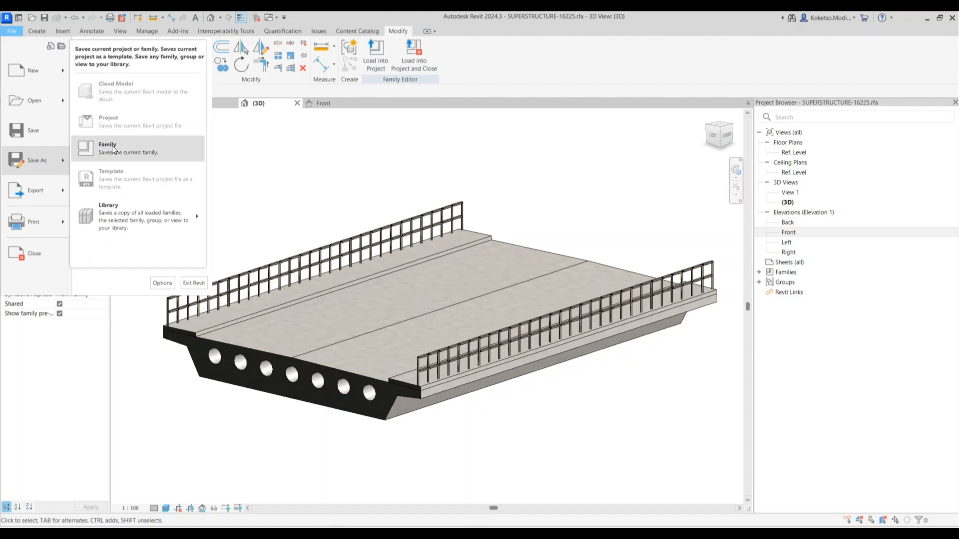
click(480, 282)
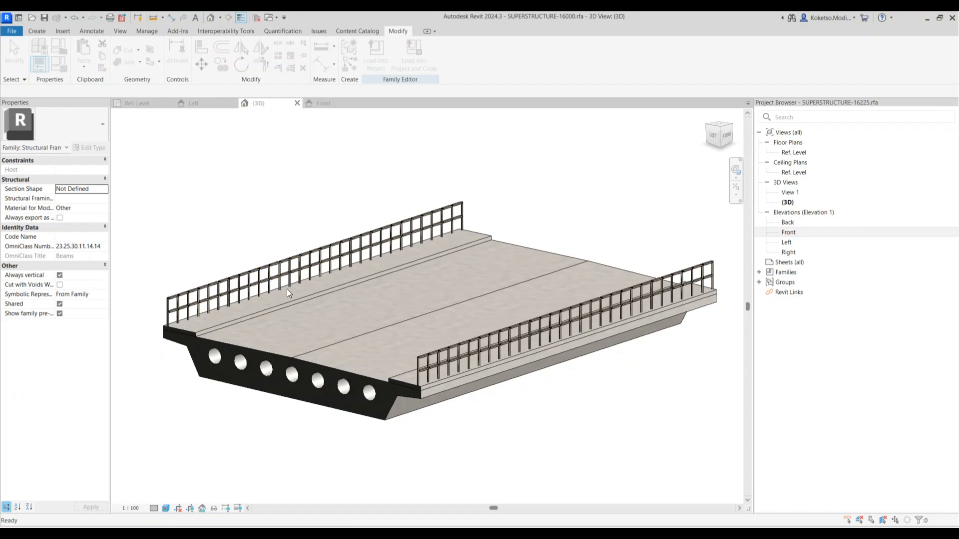
In the Ref. Level plan, change the deck's overall length dimension to 16000
click(158, 104)
scroll(367, 327, down, 12)
scroll(447, 197, up, 2)
scroll(458, 168, up, 5)
click(457, 182)
click(459, 179)
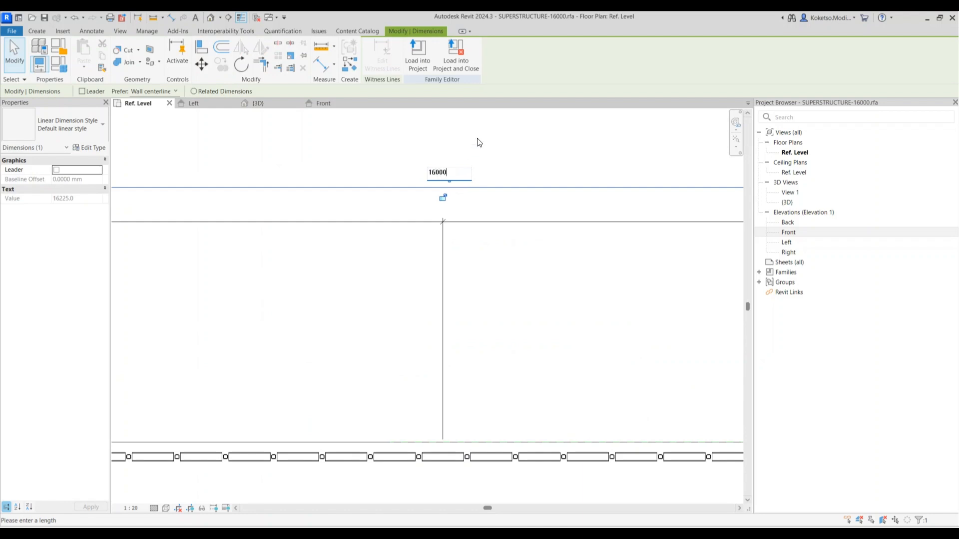
key(Return)
key(Escape)
Delete the square end post and the leftover dashed reference plane
scroll(249, 255, up, 4)
scroll(249, 254, up, 3)
scroll(248, 255, down, 6)
scroll(249, 254, up, 4)
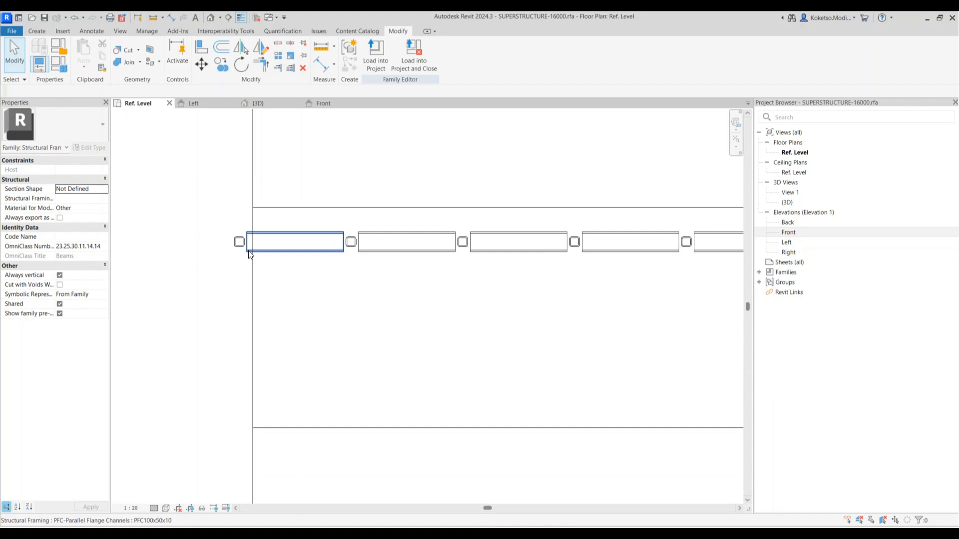
click(240, 249)
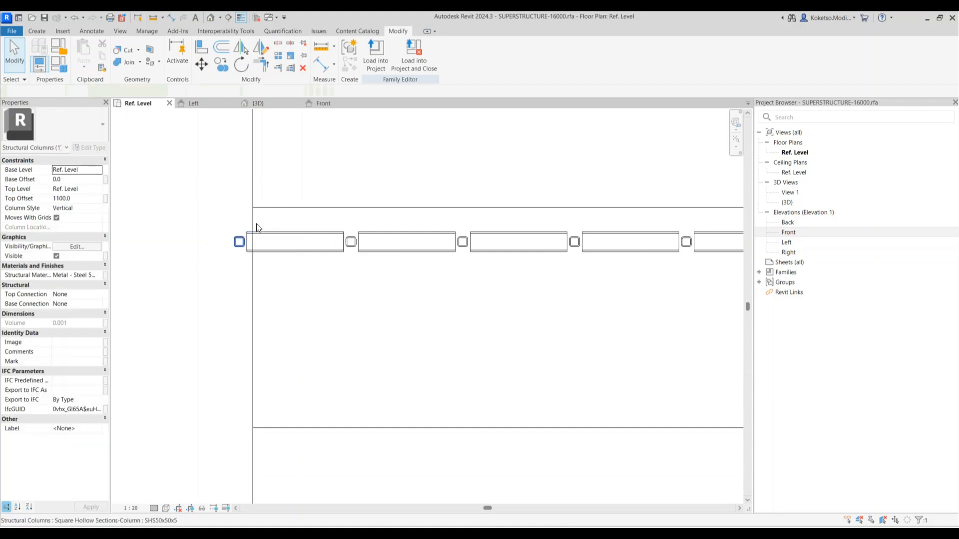
scroll(240, 249, up, 6)
scroll(591, 355, down, 6)
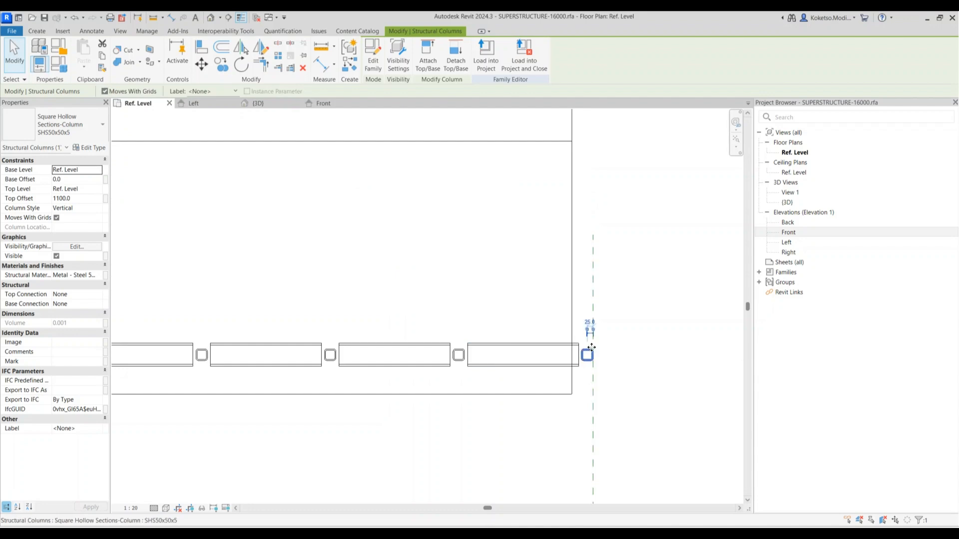
key(Delete)
click(594, 321)
key(Delete)
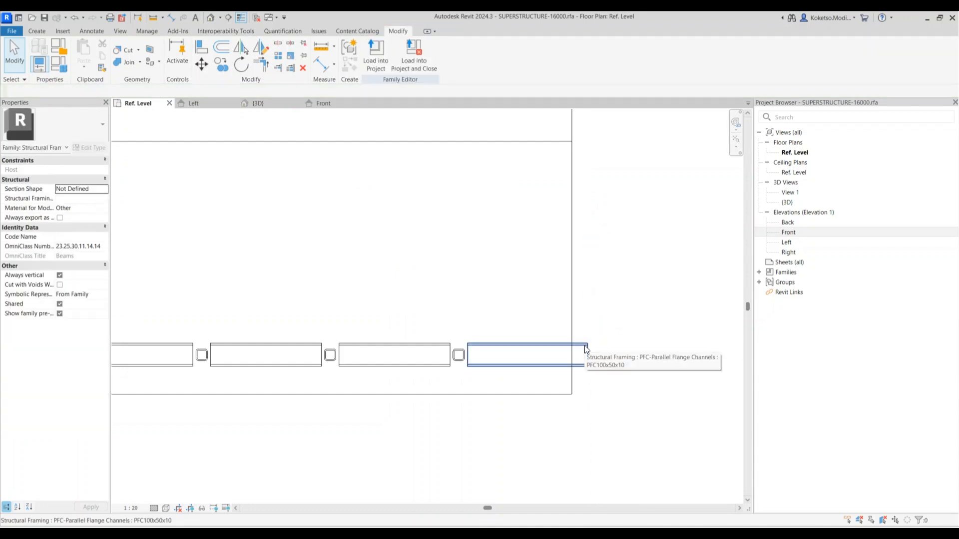
Trim the right-end channel beam back to the deck edge
click(585, 349)
scroll(574, 359, down, 2)
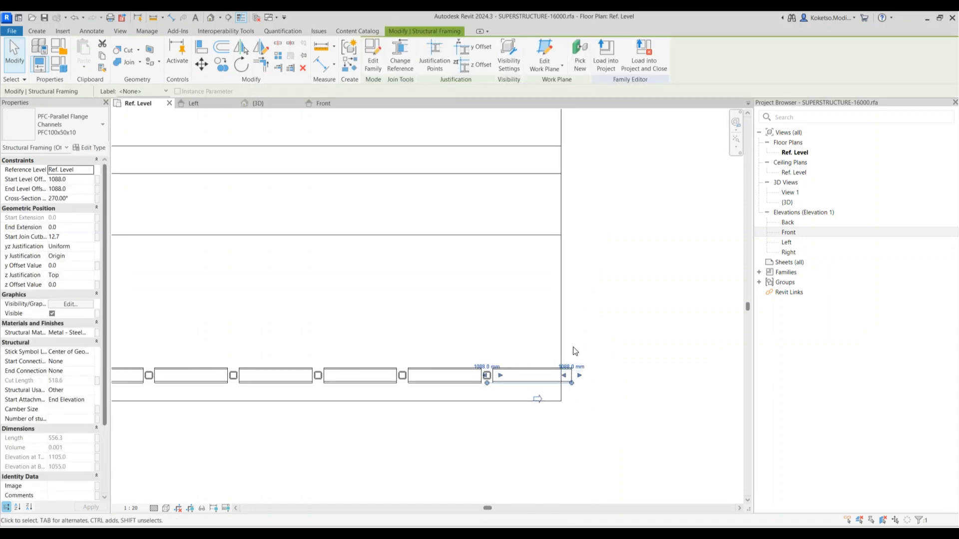
click(592, 298)
scroll(578, 379, up, 3)
click(564, 379)
drag(572, 382, 540, 395)
scroll(545, 388, down, 6)
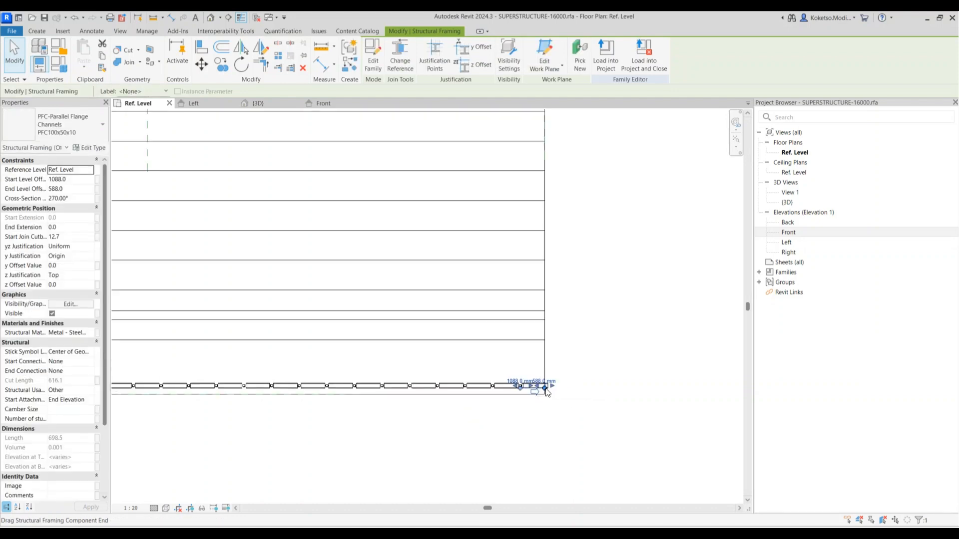
key(Escape)
Select all instances of the channel beam, square column and related types, then delete all 175
click(537, 390)
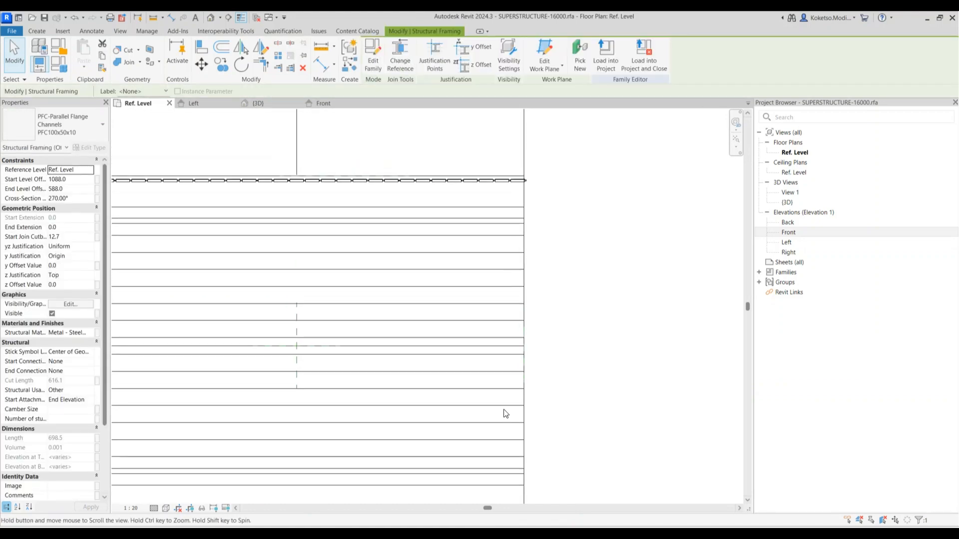
scroll(528, 190, up, 3)
scroll(556, 190, up, 5)
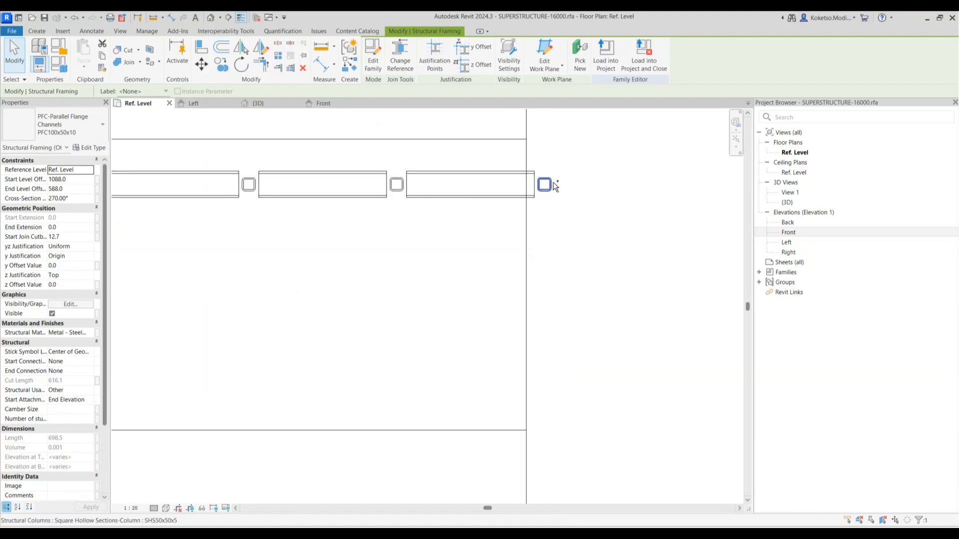
ctrl+click(552, 182)
ctrl+click(490, 174)
scroll(496, 177, down, 5)
right_click(548, 200)
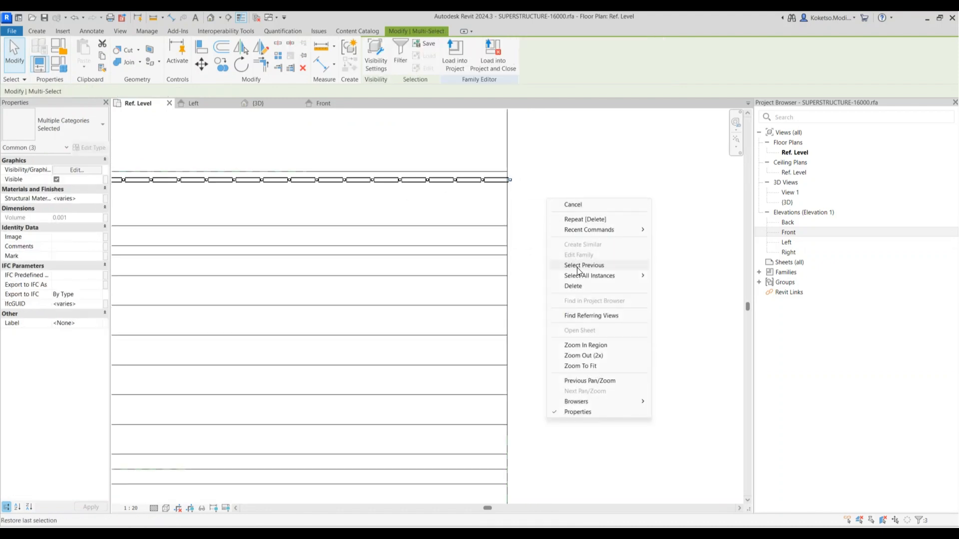
click(667, 276)
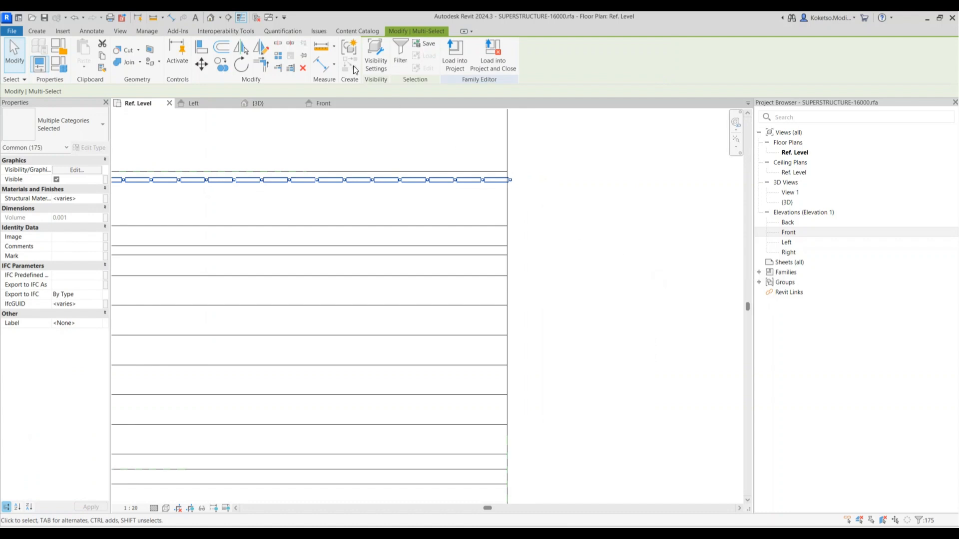
click(305, 68)
scroll(529, 195, down, 4)
Draw a horizontal reference plane near the frame's lower-left corner with RP
scroll(457, 199, up, 3)
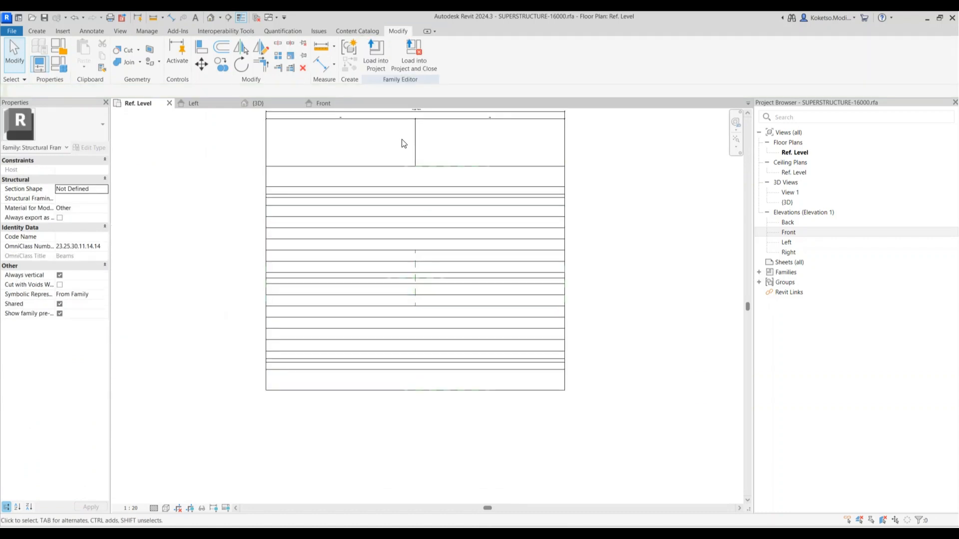
scroll(276, 410, up, 5)
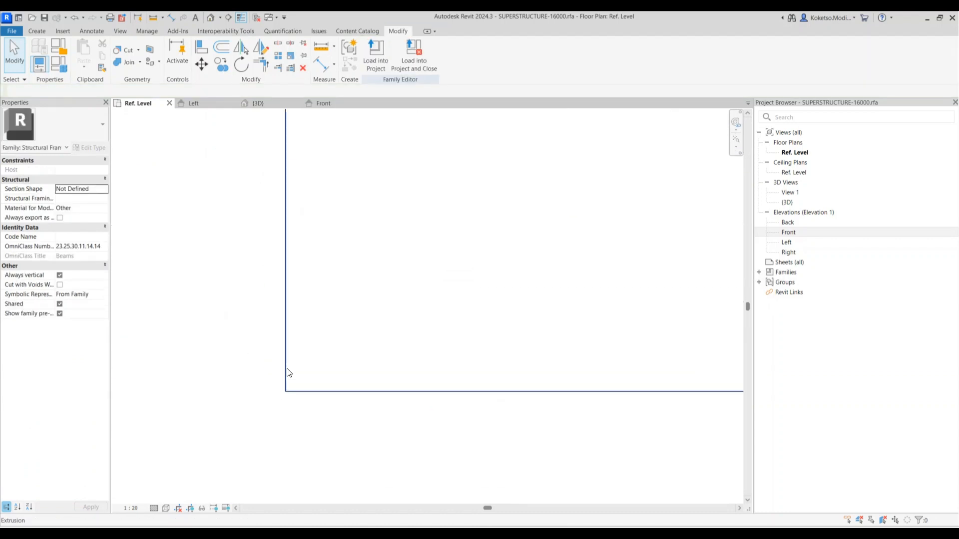
click(47, 32)
key(r)
key(p)
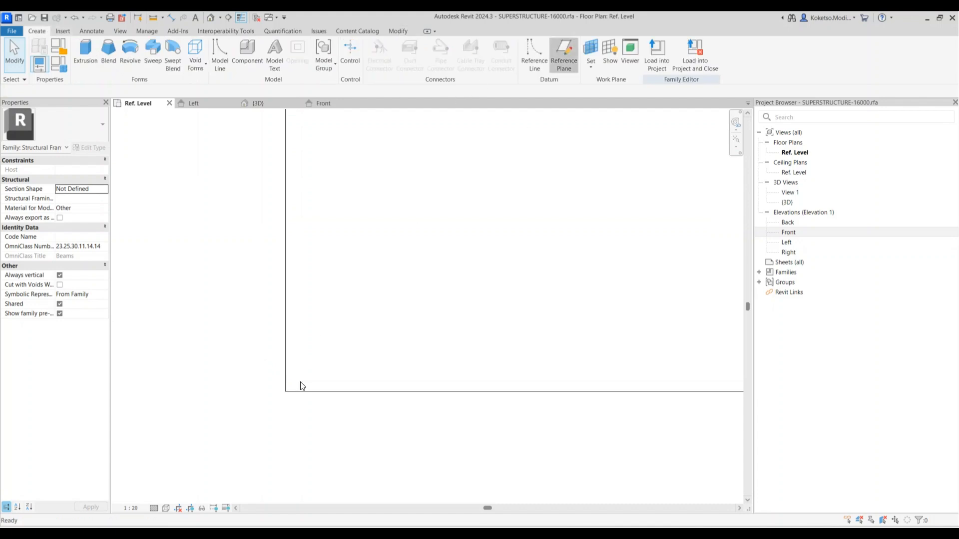
click(278, 338)
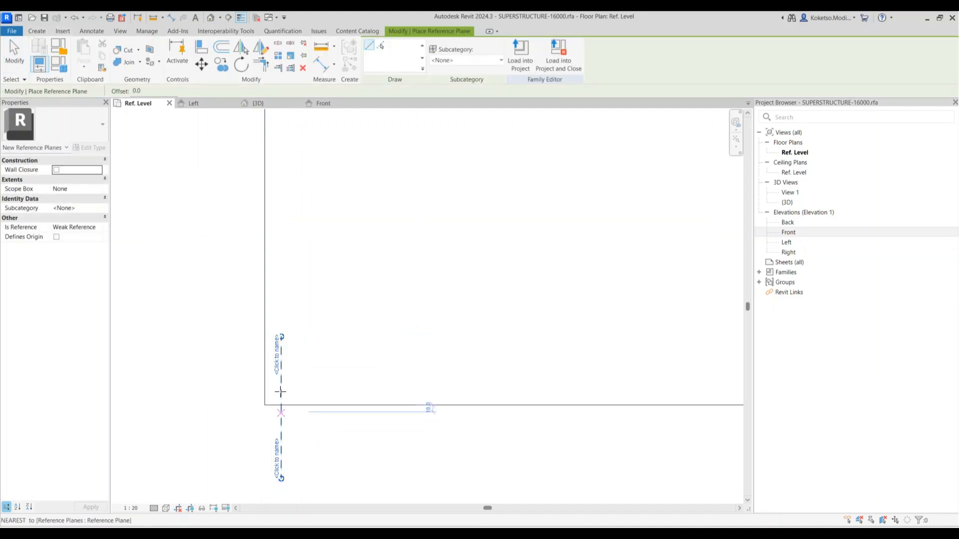
click(446, 387)
scroll(287, 407, up, 2)
key(Escape)
key(Escape)
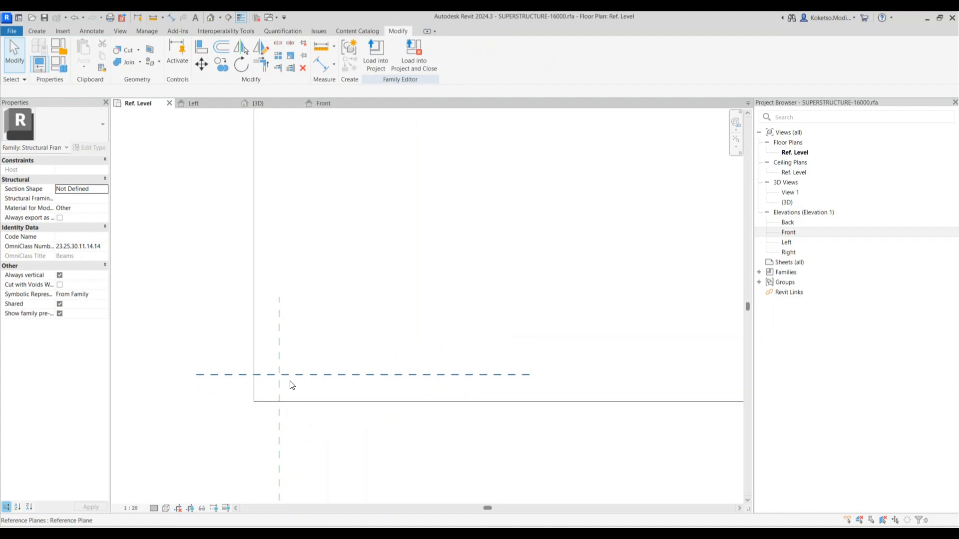
key(Escape)
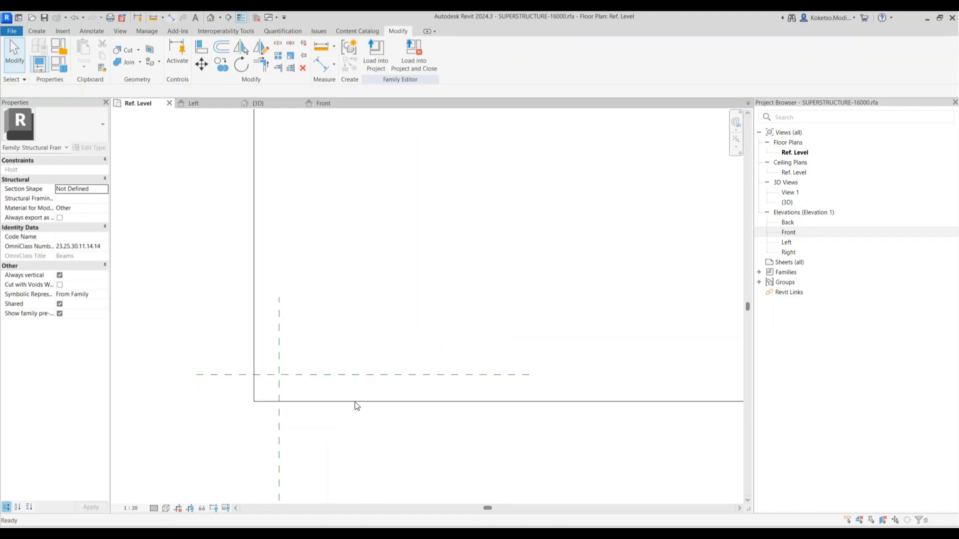
Dimension the horizontal plane to the frame's bottom edge and set it to 150
key(d)
key(i)
click(339, 374)
click(326, 401)
scroll(196, 370, down, 2)
middle_drag(197, 370, 331, 377)
click(269, 348)
key(Escape)
click(332, 380)
click(254, 388)
text(150)
key(Return)
Dimension the vertical plane to the frame's left edge and set it to 60
click(387, 374)
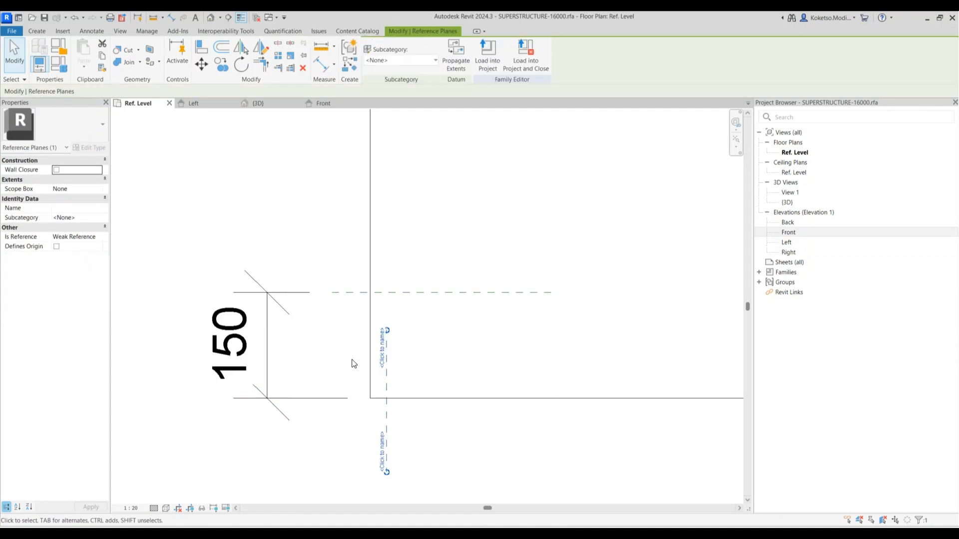
key(d)
key(i)
click(387, 351)
click(375, 354)
middle_drag(375, 354, 363, 339)
click(344, 441)
key(Escape)
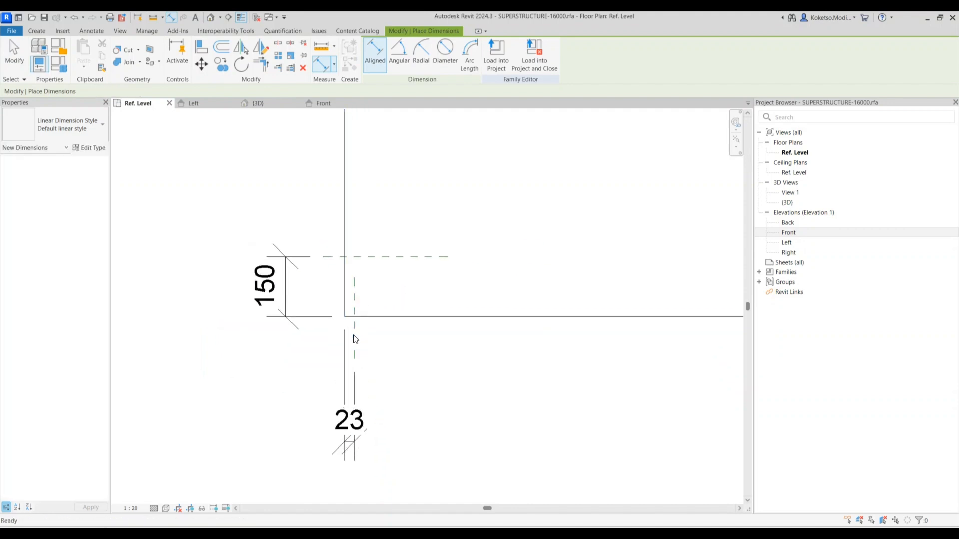
click(354, 338)
click(353, 427)
text(60)
key(Return)
Check the positions of the vertical and horizontal reference planes
key(Escape)
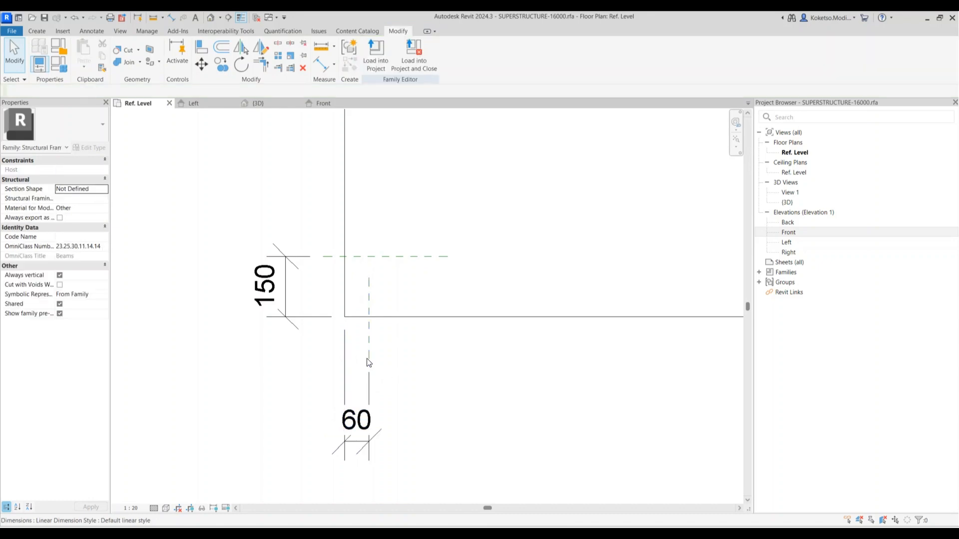
click(369, 336)
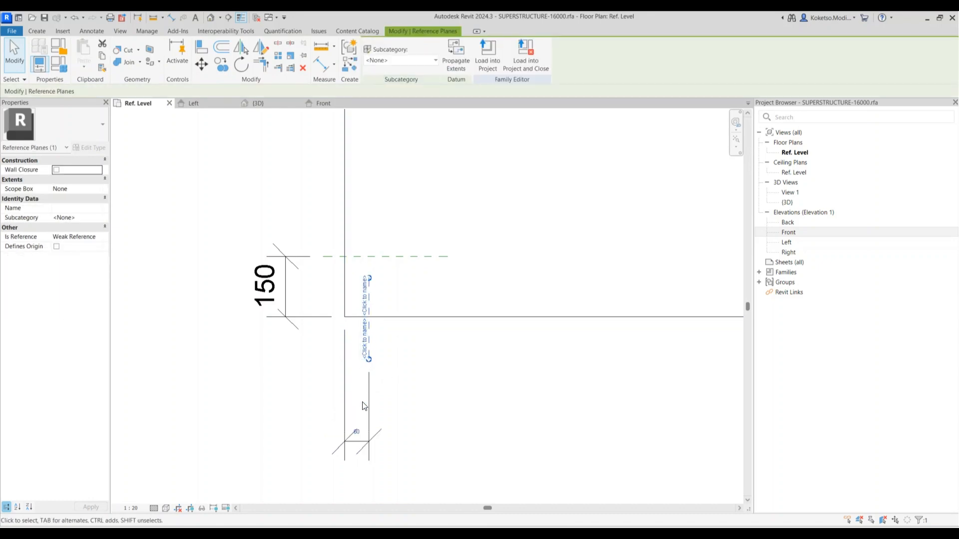
click(314, 256)
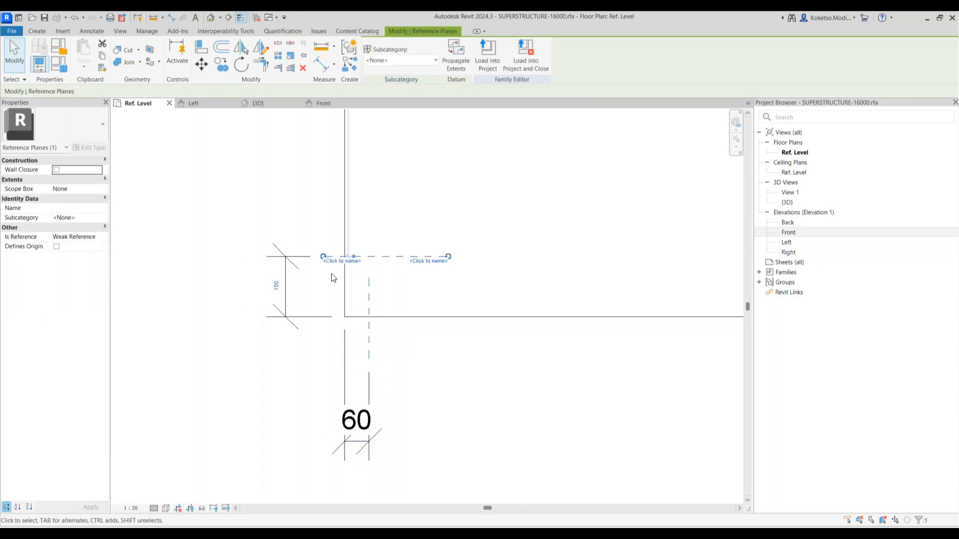
click(408, 331)
Start placing a channel beam component at the reference-plane corner, then cancel it
click(37, 31)
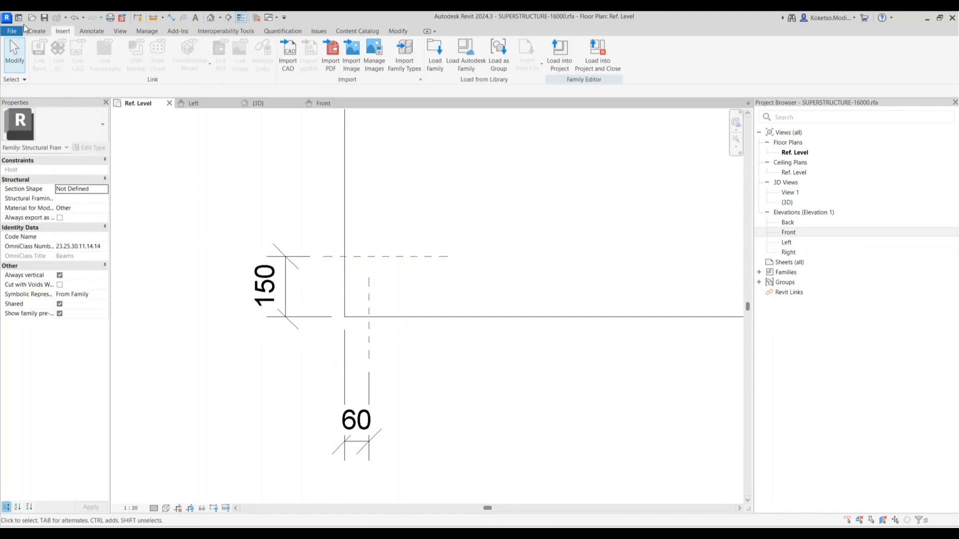
key(c)
key(m)
scroll(370, 305, up, 4)
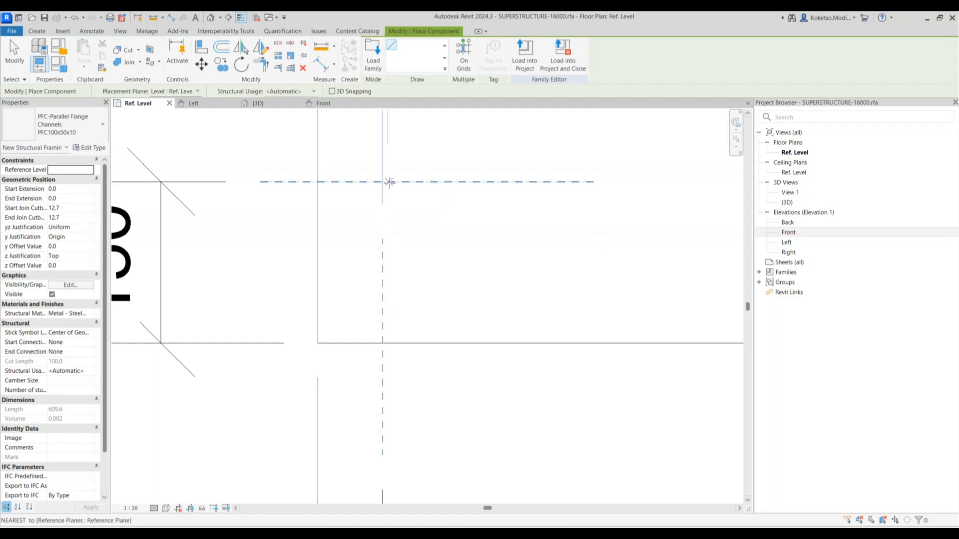
middle_drag(398, 193, 398, 250)
click(398, 239)
key(Escape)
key(Escape)
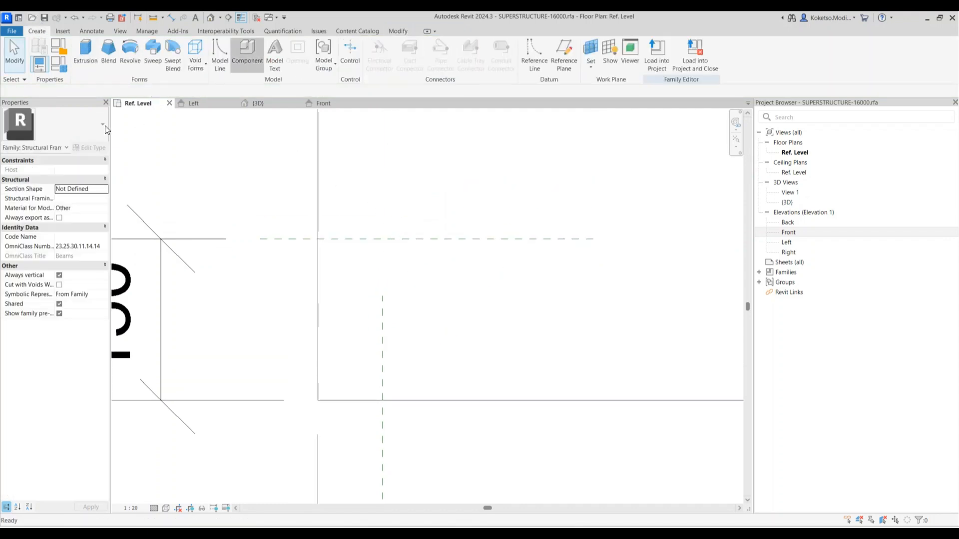
Restart Component with CM and browse the available types list before cancelling
key(c)
key(m)
click(71, 124)
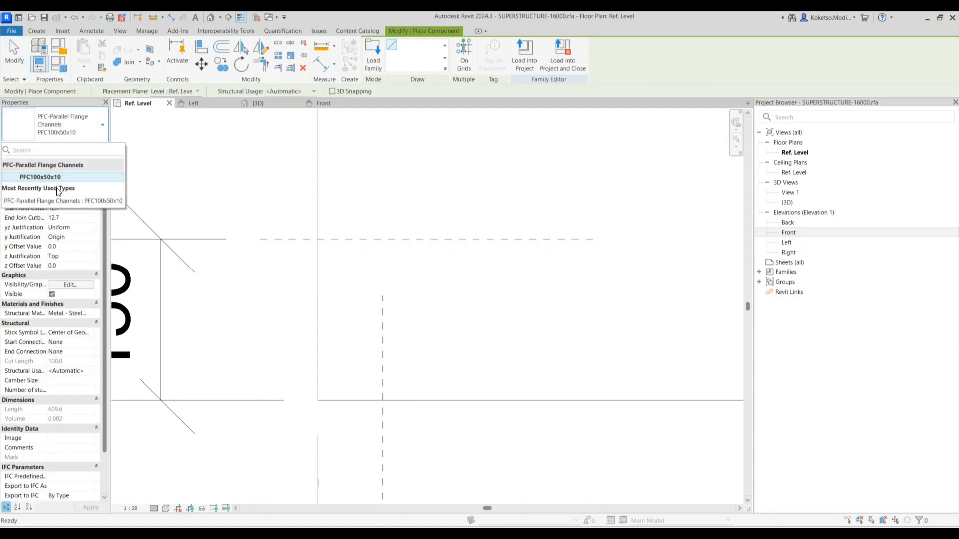
click(61, 125)
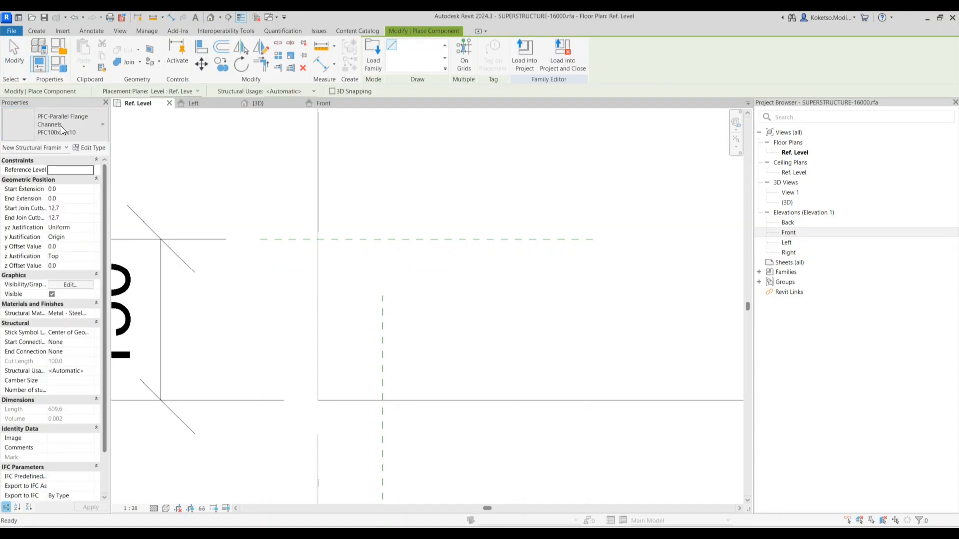
click(61, 125)
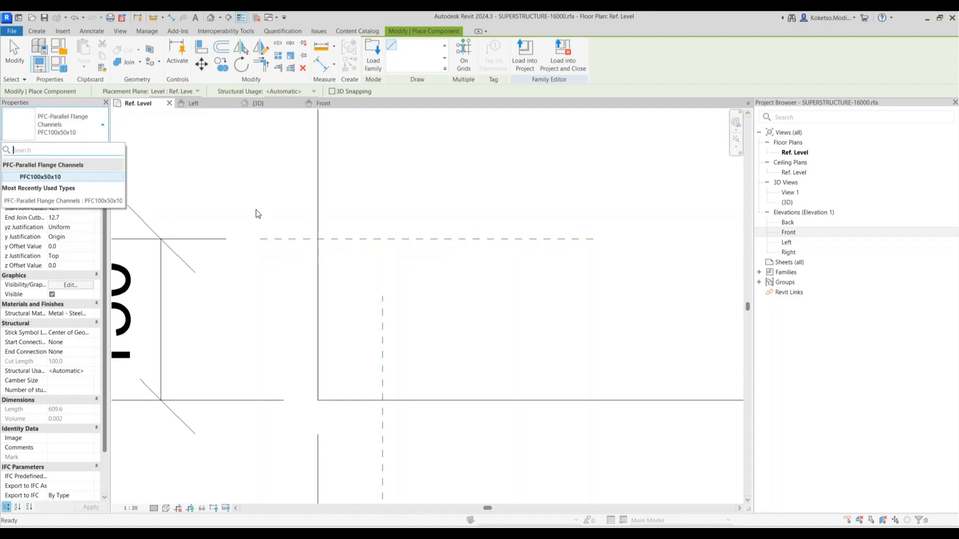
key(Escape)
key(Escape)
scroll(345, 234, up, 4)
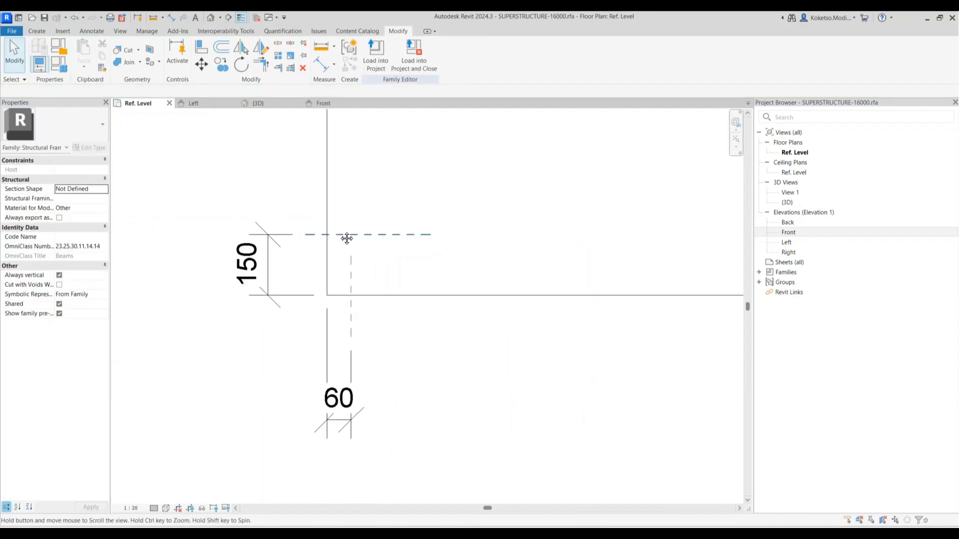
Delete the Structural Framing family from the Project Browser's Families list
click(760, 272)
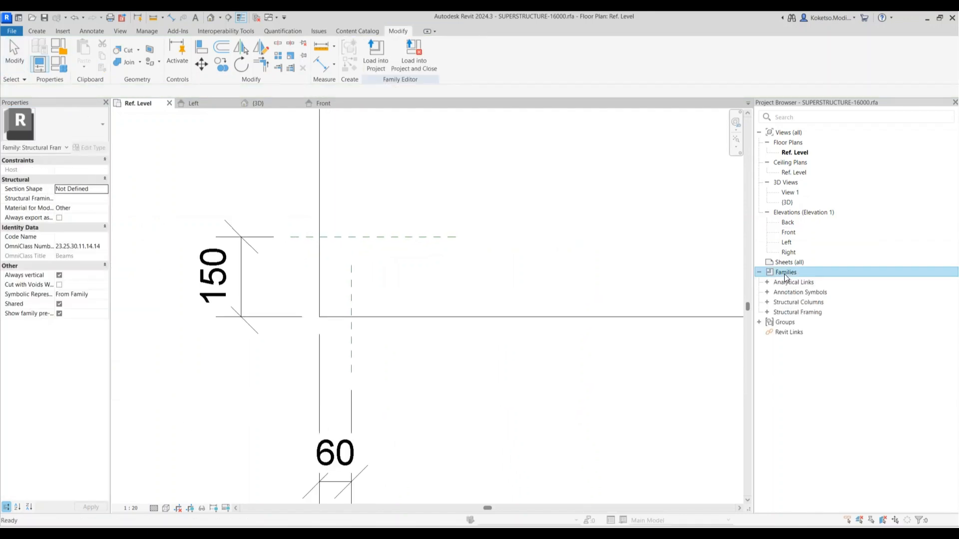
right_click(795, 312)
key(Escape)
click(767, 313)
right_click(799, 321)
click(824, 341)
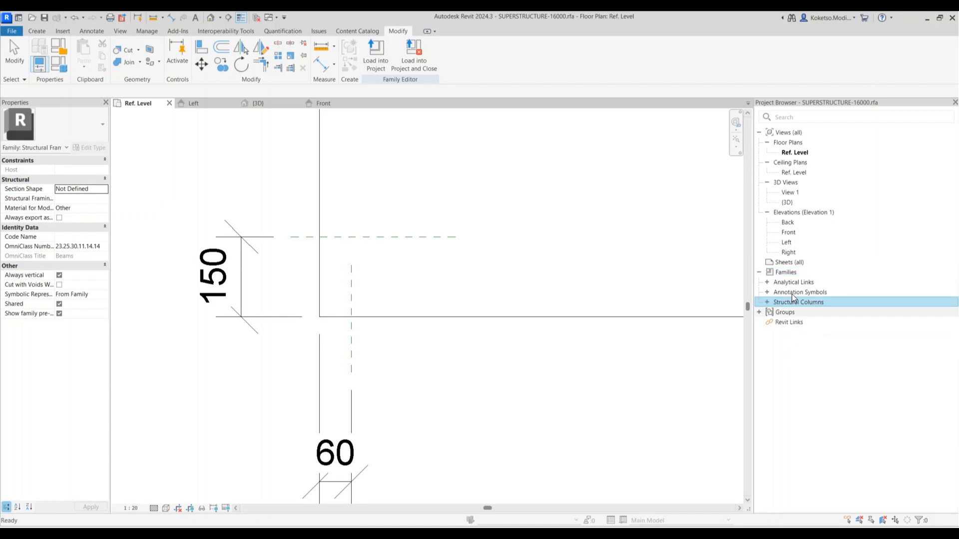
Place an SHS50x50x5 column and align it to the vertical and horizontal reference planes
click(37, 31)
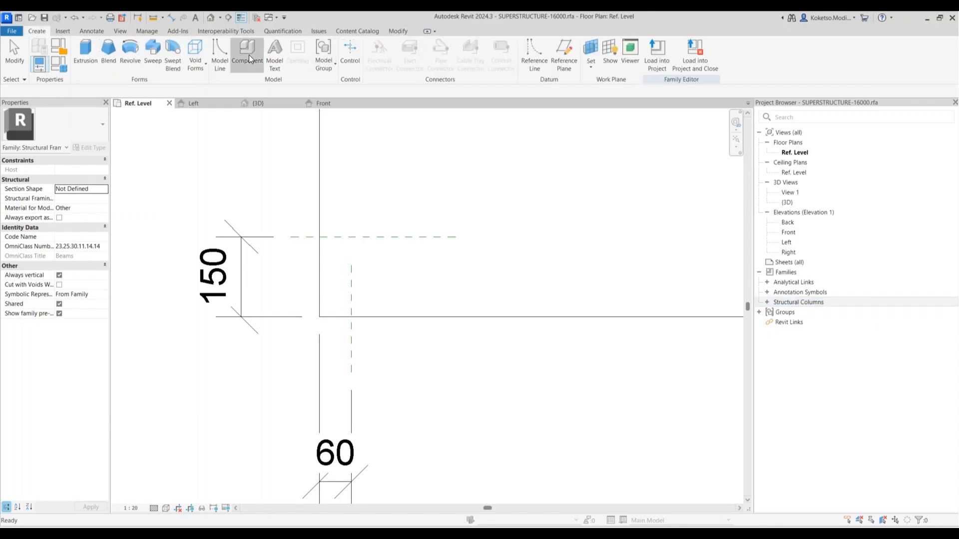
click(248, 54)
click(77, 129)
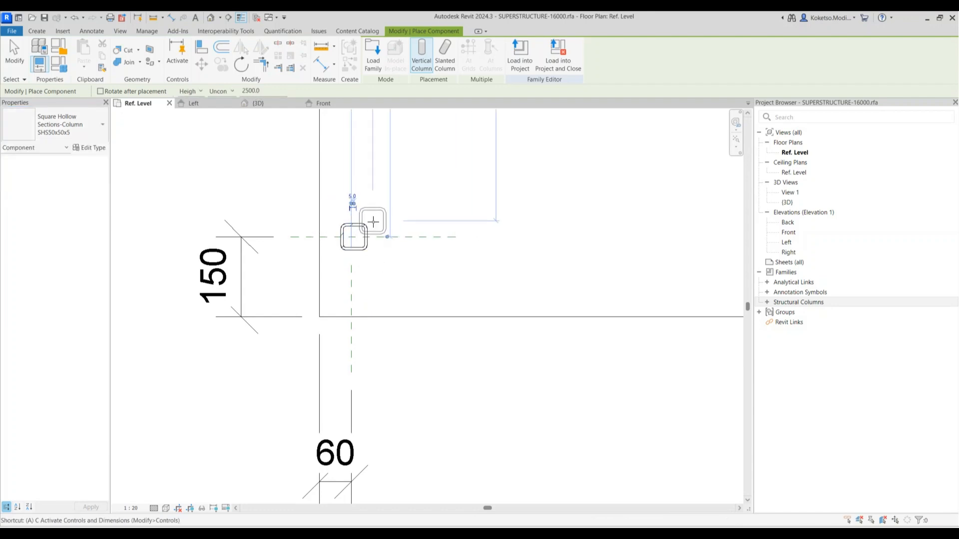
key(a)
key(l)
click(339, 242)
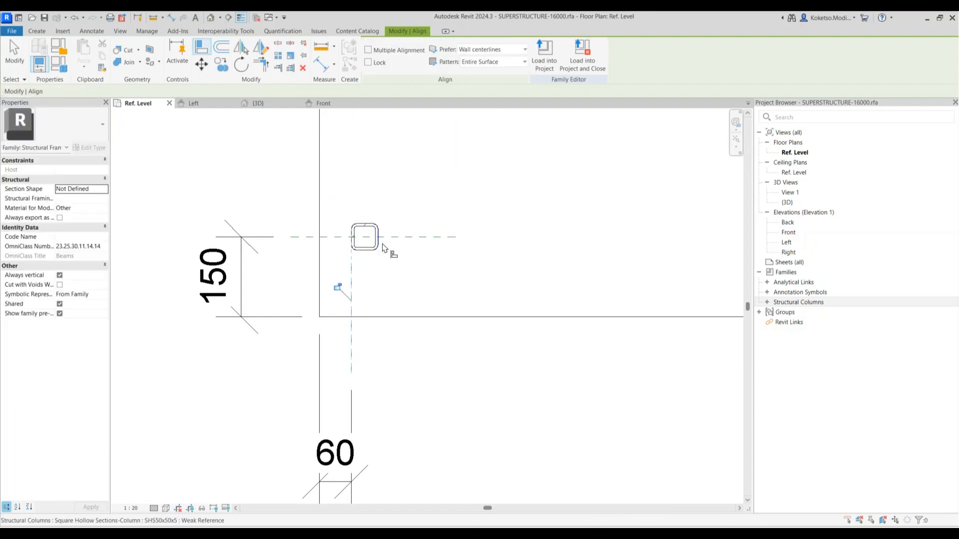
click(390, 236)
click(371, 223)
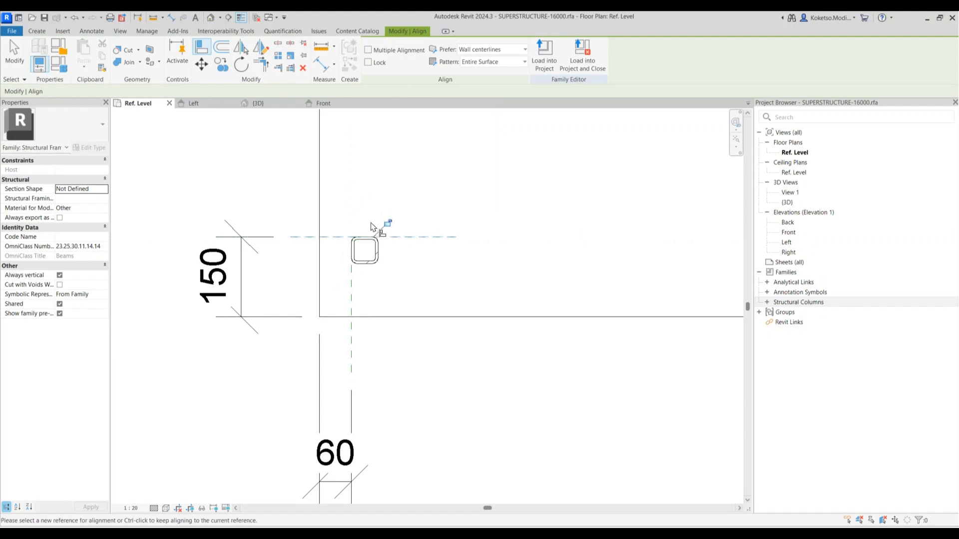
key(Escape)
Mirror the vertical reference plane to the frame's right end
scroll(370, 248, down, 2)
click(370, 250)
middle_drag(380, 270, 350, 273)
key(Escape)
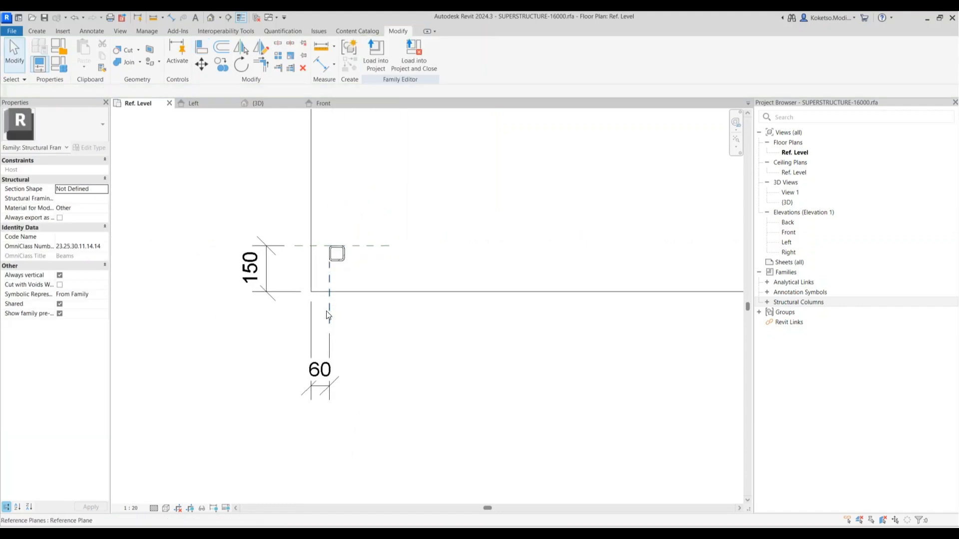
click(328, 314)
scroll(295, 284, down, 6)
click(244, 53)
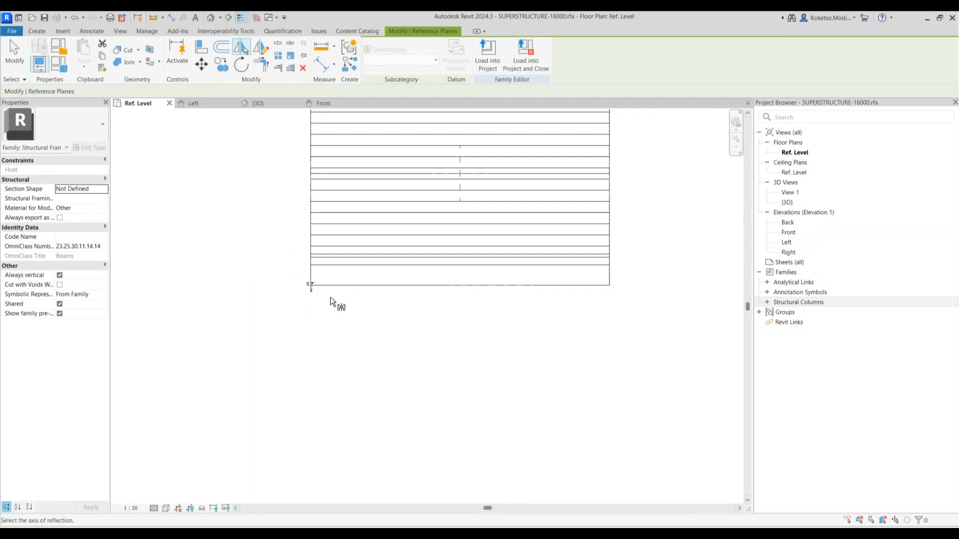
click(461, 199)
key(Escape)
scroll(316, 277, up, 7)
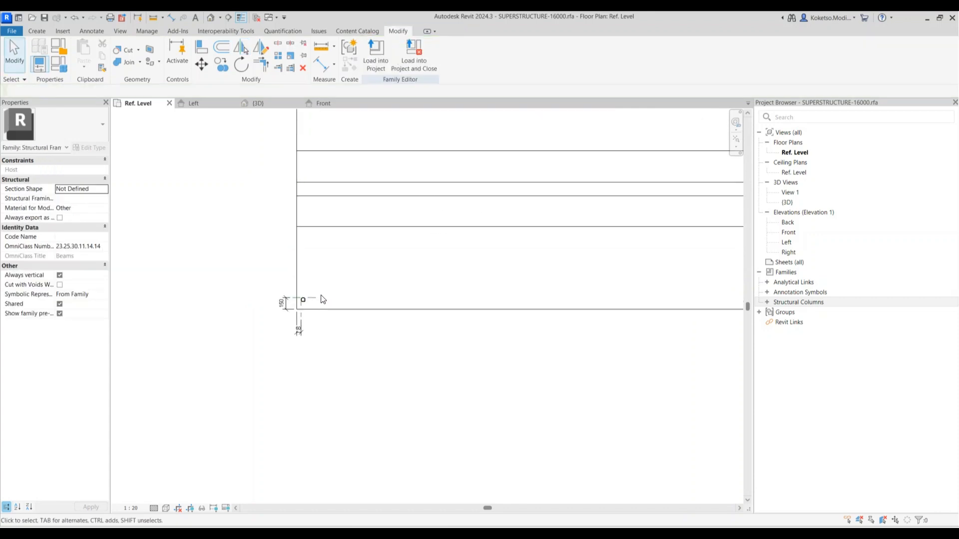
click(300, 278)
scroll(299, 278, up, 3)
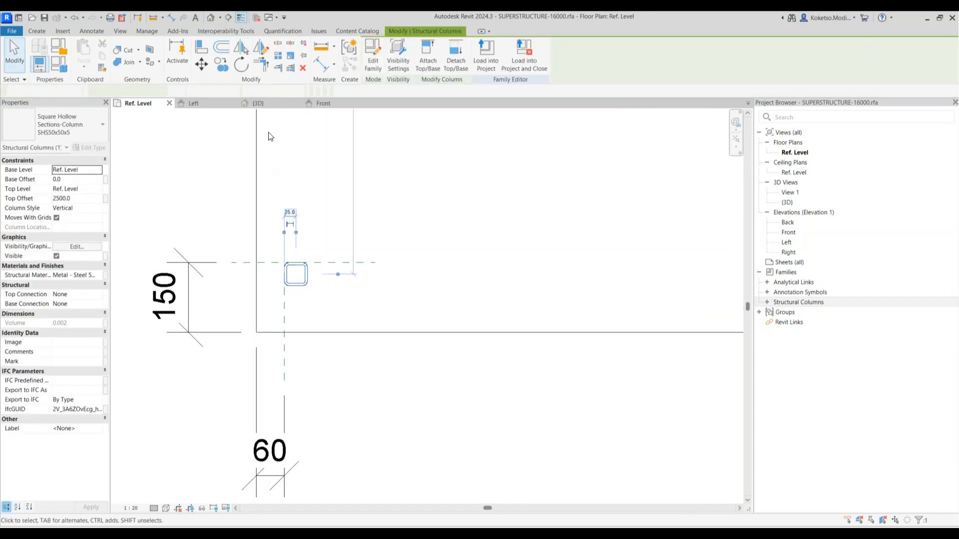
From the Left elevation, set the SHS50x50x5 column's Top Offset to 1100, then return to Ref. Level
click(201, 105)
click(85, 198)
text(11)
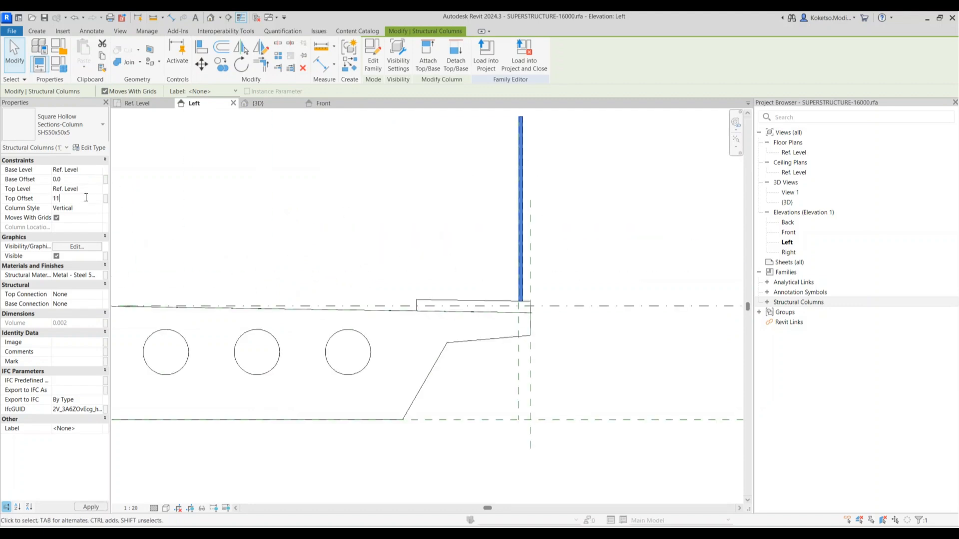
text(0)
key(Return)
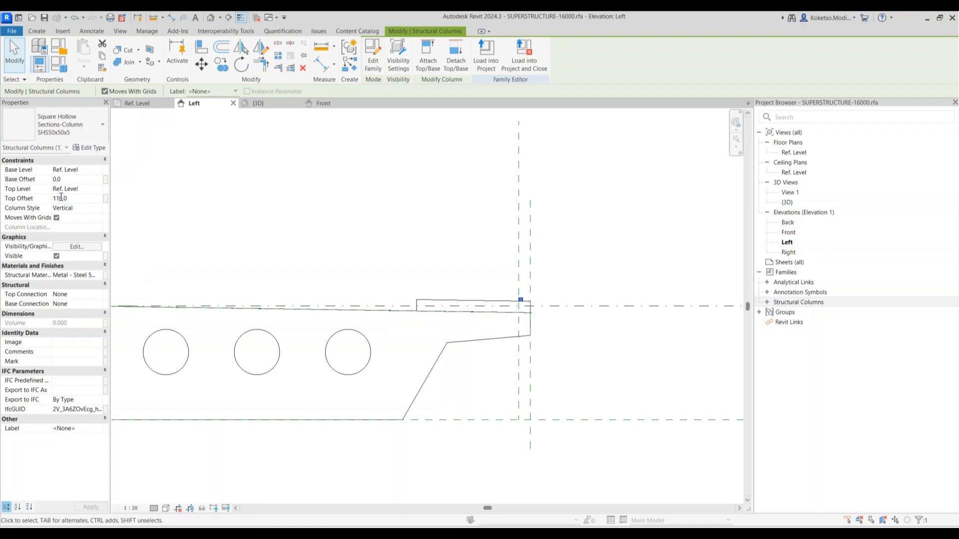
click(722, 316)
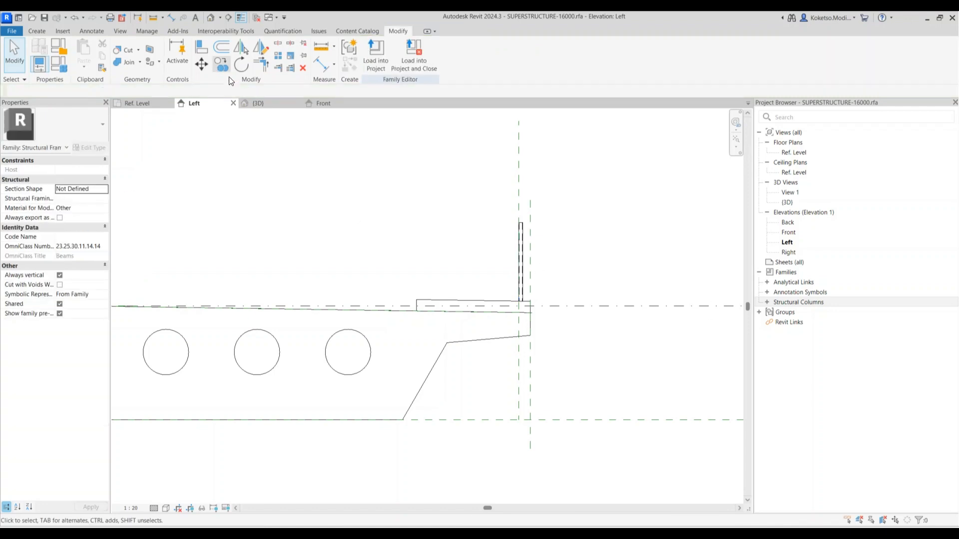
click(142, 103)
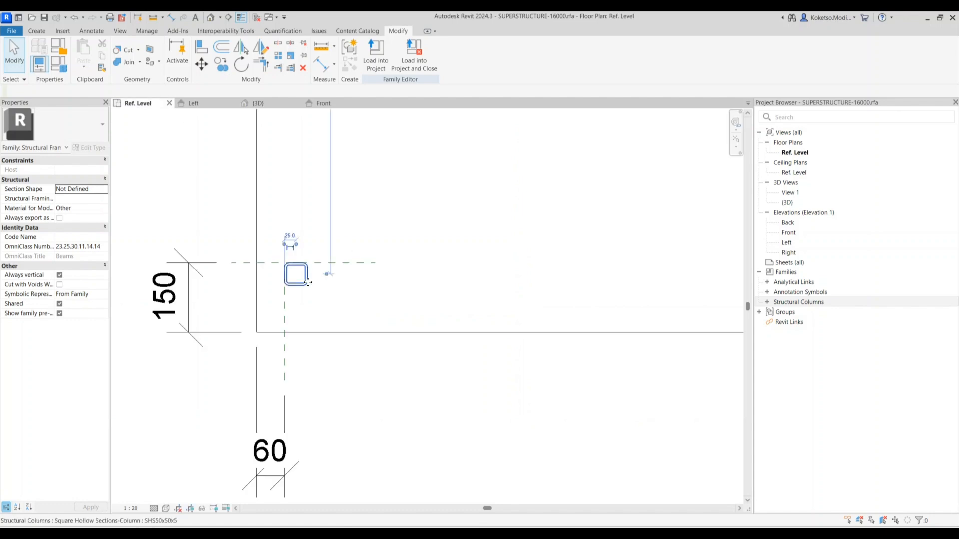
click(280, 262)
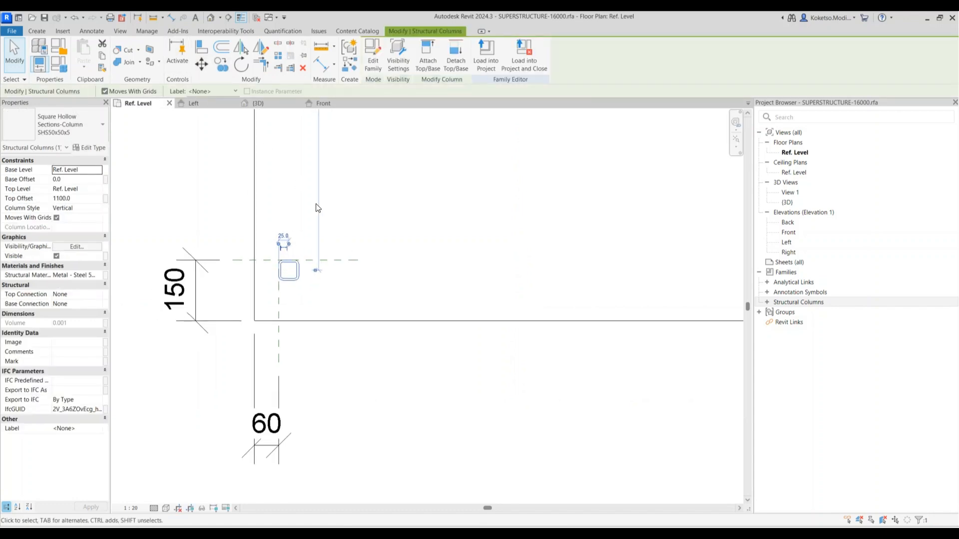
Array the square hollow column into 30 grouped copies along the beam's full length
key(a)
key(r)
scroll(302, 273, up, 2)
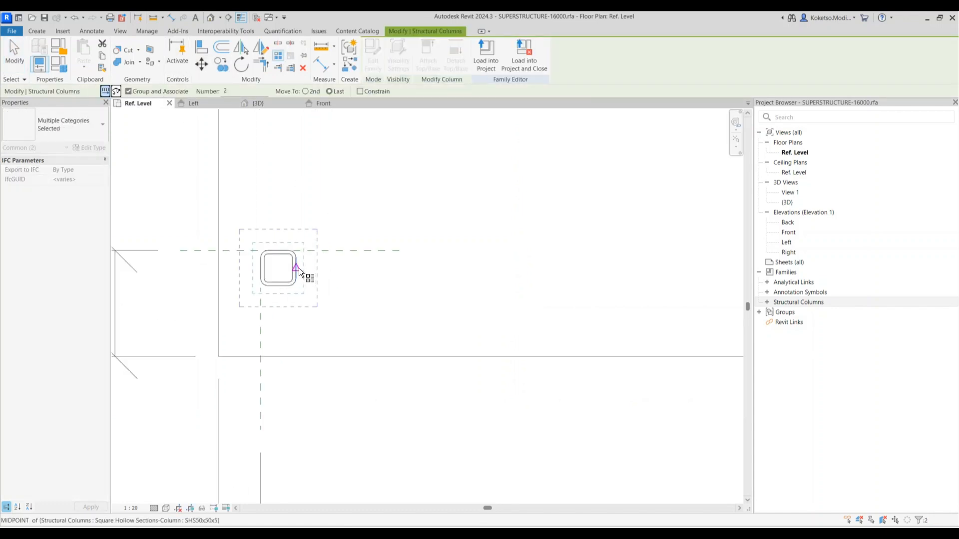
scroll(298, 270, up, 3)
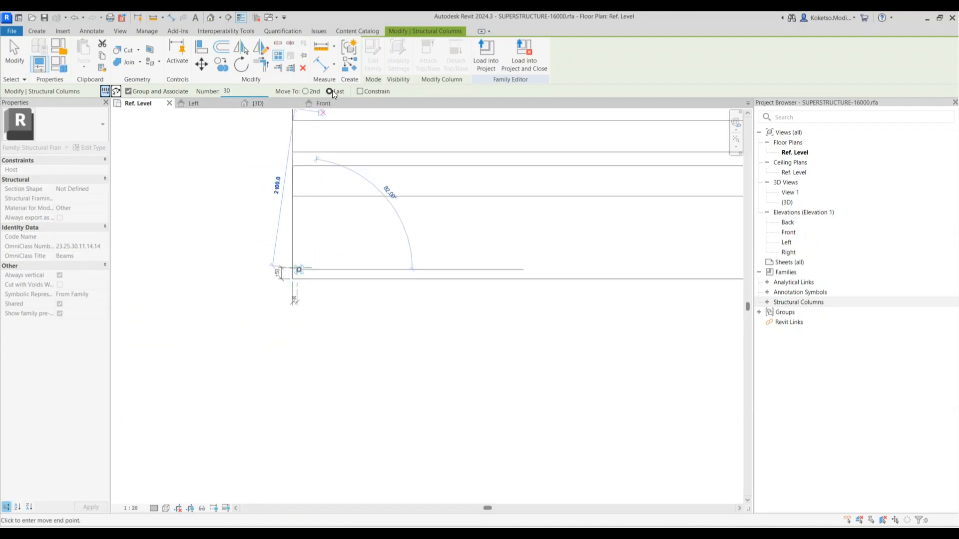
scroll(410, 251, down, 3)
middle_drag(619, 258, 212, 230)
scroll(391, 222, up, 3)
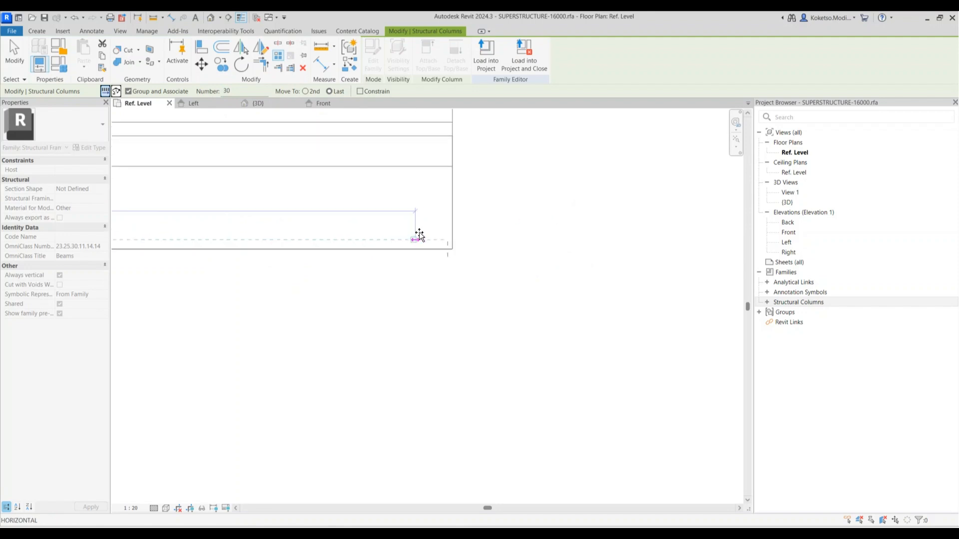
scroll(500, 259, up, 2)
scroll(502, 252, up, 2)
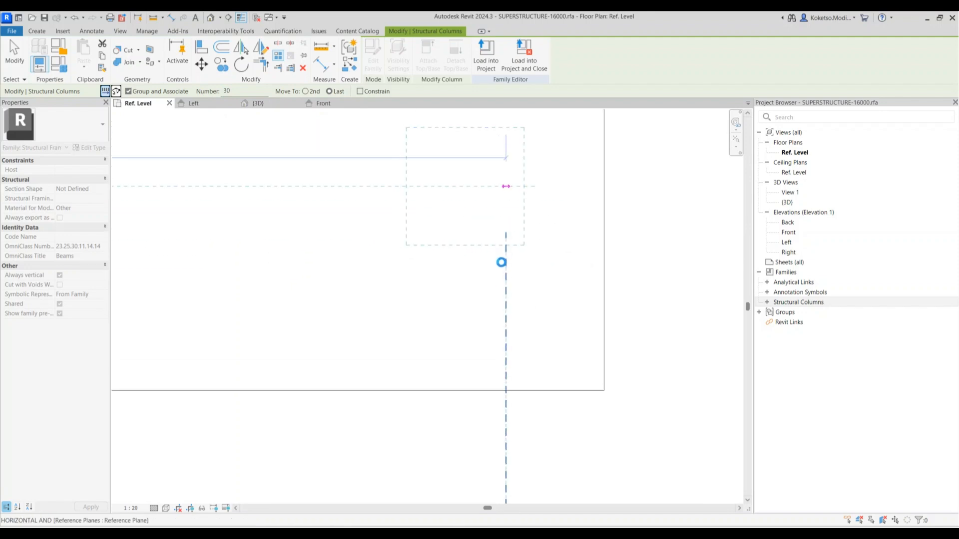
scroll(535, 268, down, 7)
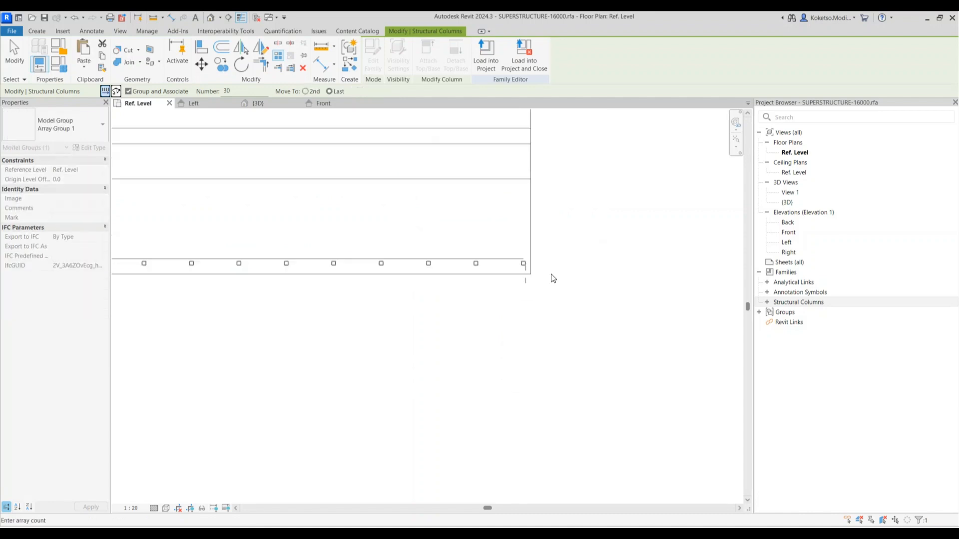
middle_drag(267, 312, 449, 311)
scroll(452, 300, down, 2)
scroll(209, 236, up, 2)
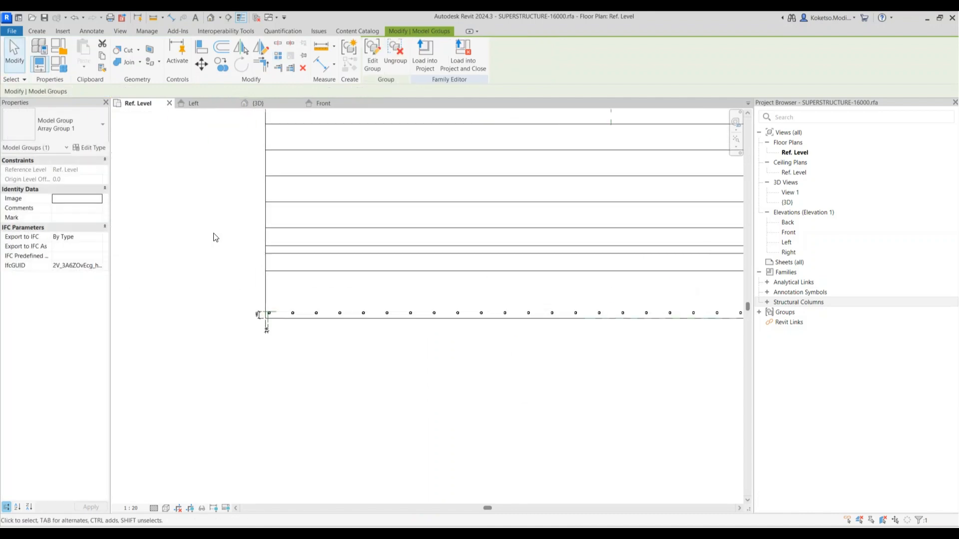
key(Escape)
scroll(276, 326, up, 3)
Load the PFC-Parallel Flange Channels family with the PFC100x50x10 type
click(67, 32)
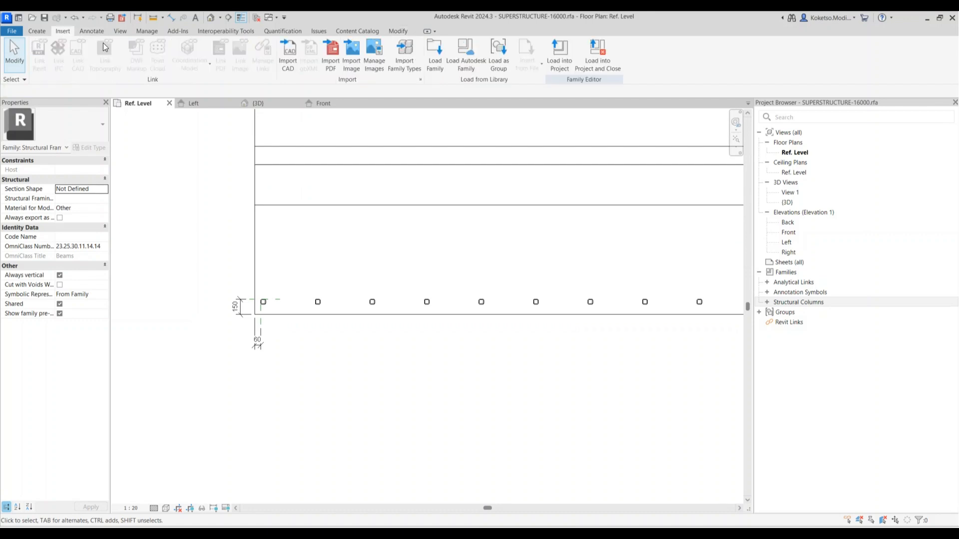
click(429, 66)
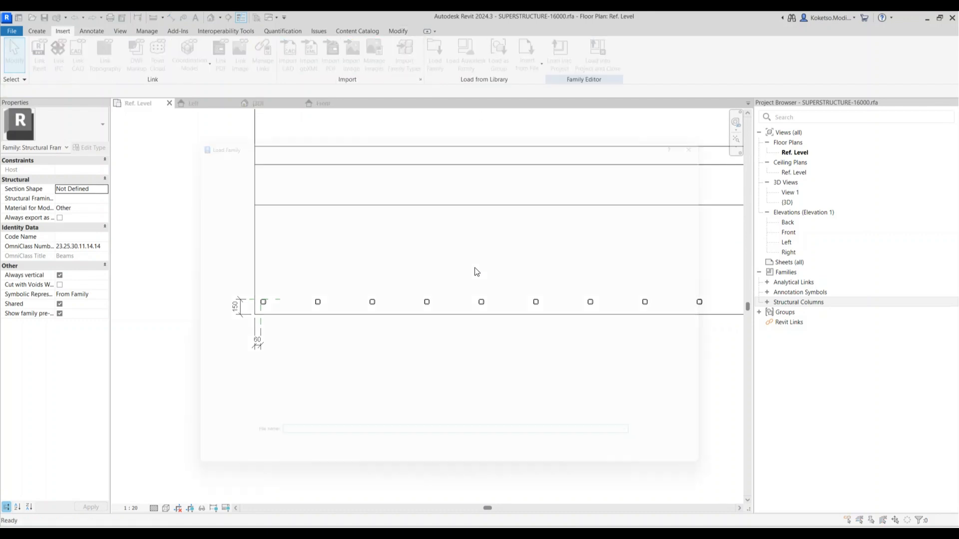
click(350, 181)
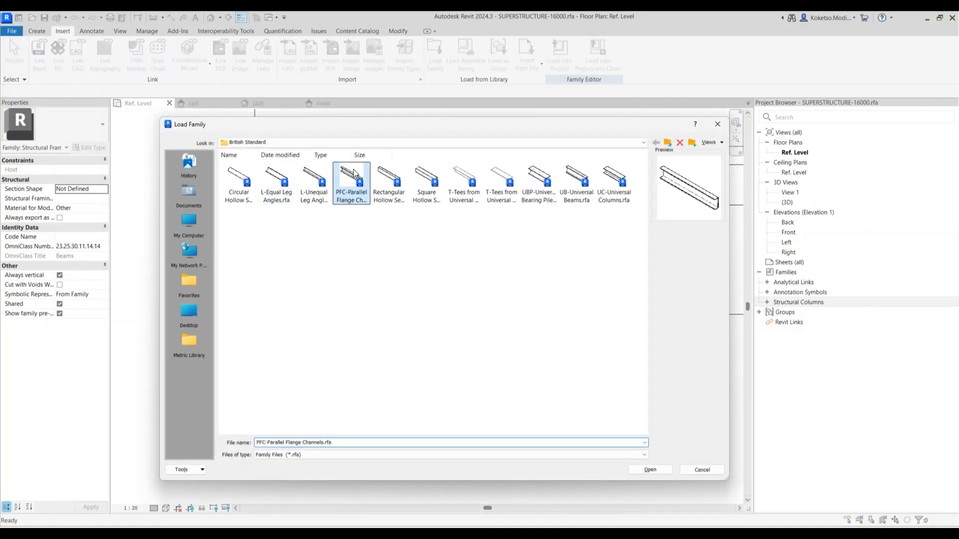
click(647, 470)
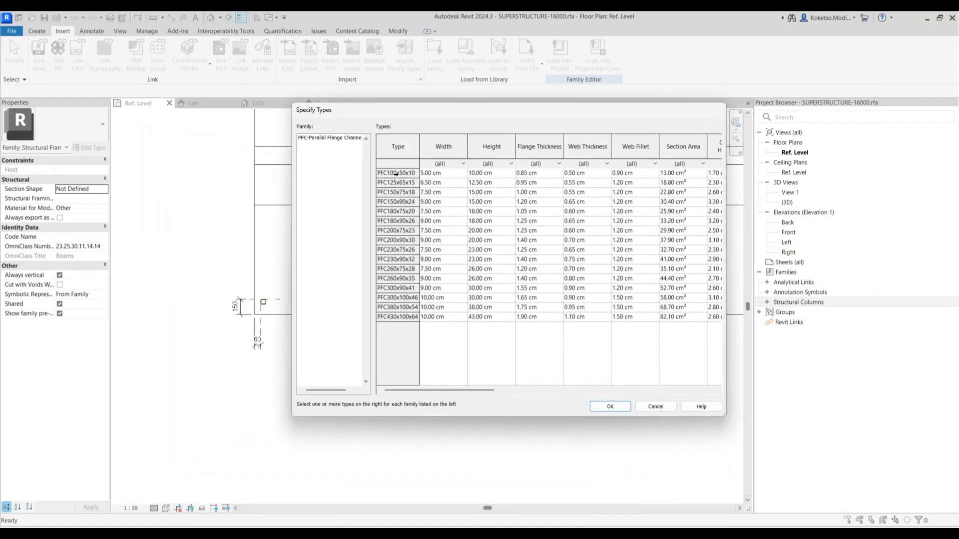
click(397, 173)
click(608, 406)
Place a PFC100x50x10 channel from the left column to the middle column, rotated 270°
scroll(393, 303, up, 3)
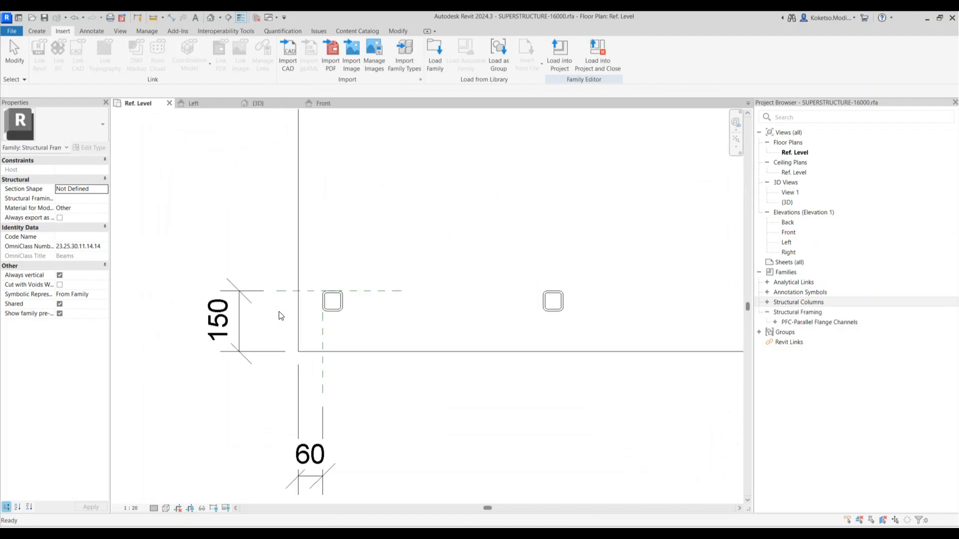
click(40, 31)
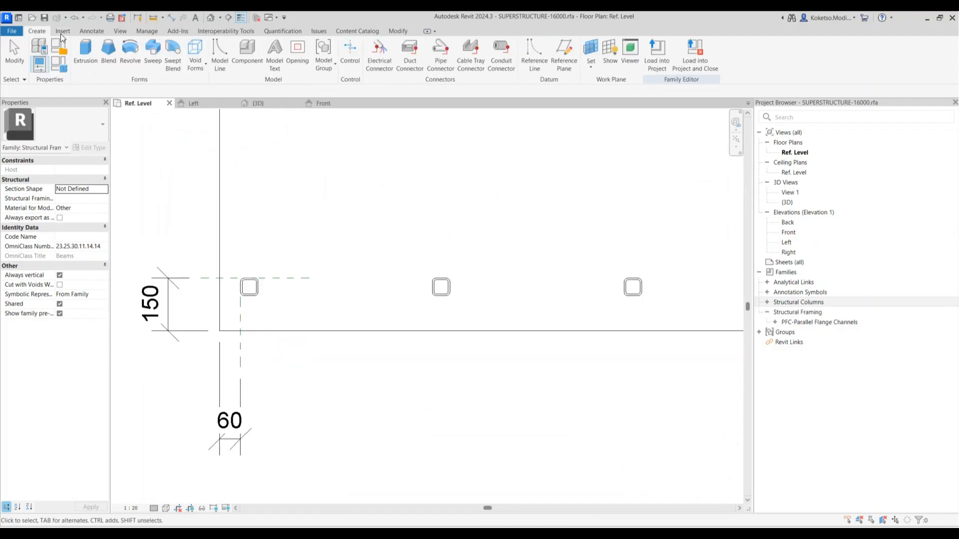
click(242, 49)
click(249, 287)
click(440, 287)
key(Escape)
click(290, 294)
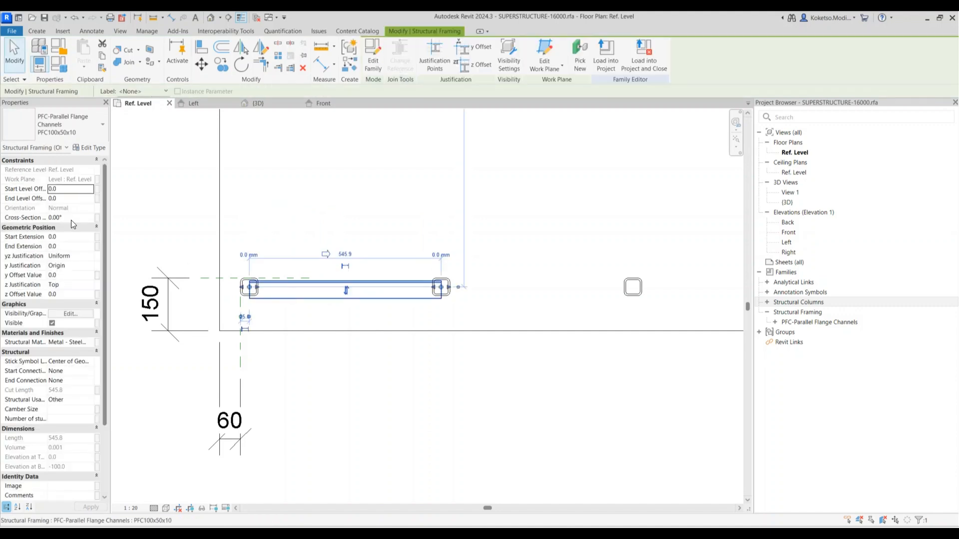
click(71, 218)
text(270)
key(Return)
In the Left elevation, set the channel's start and end level offsets to 1500
click(195, 103)
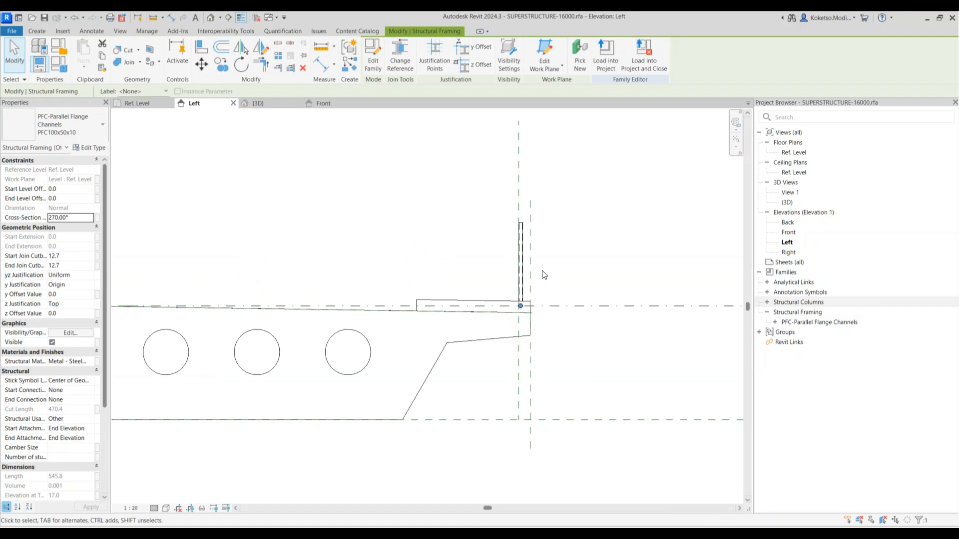
scroll(516, 302, up, 3)
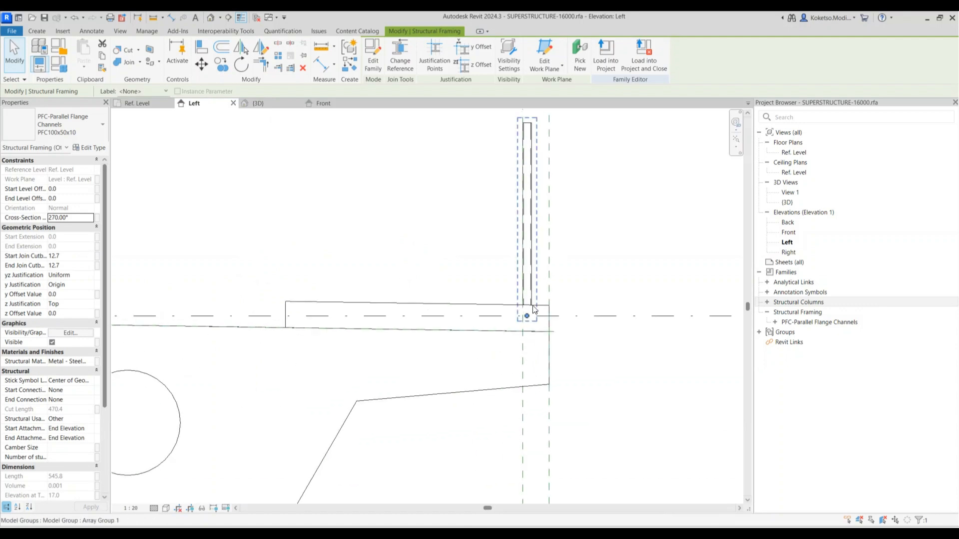
click(76, 195)
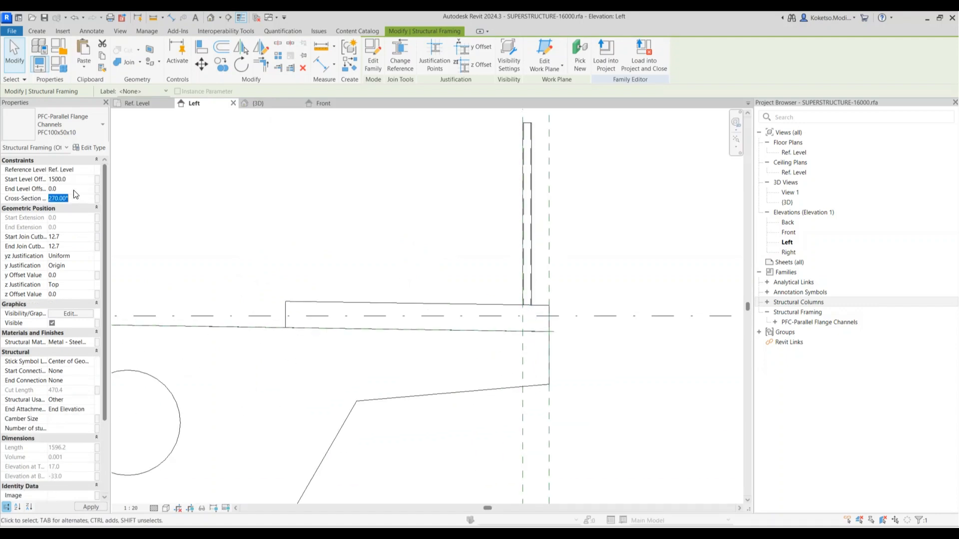
click(74, 190)
text(1500)
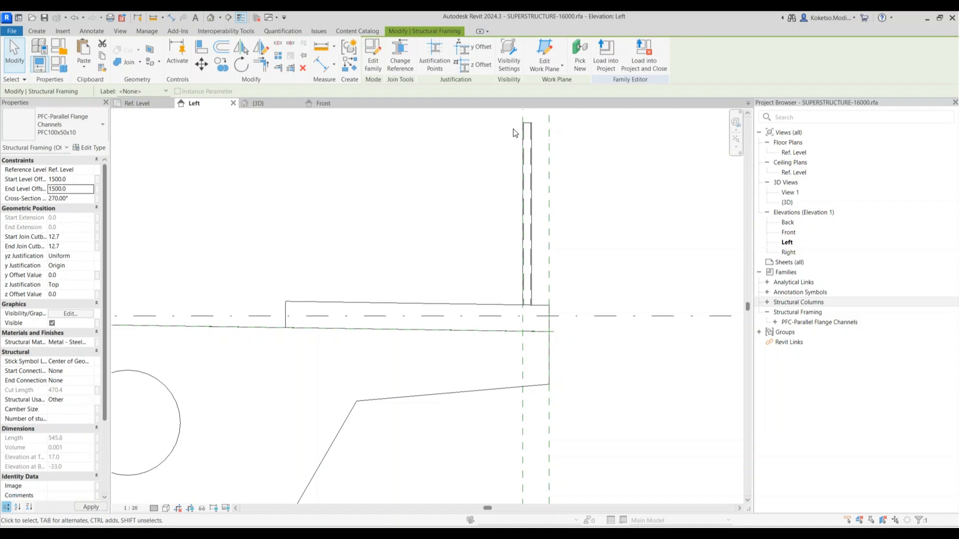
scroll(537, 160, down, 1)
middle_drag(537, 161, 498, 307)
scroll(483, 225, up, 3)
scroll(483, 218, up, 1)
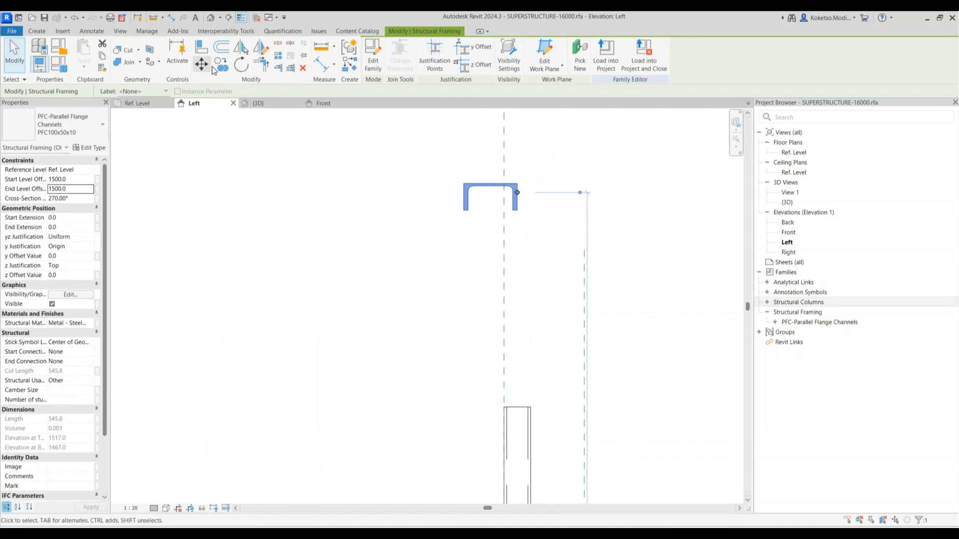
Move the channel down onto the column-top midpoint at 1088.0
click(202, 67)
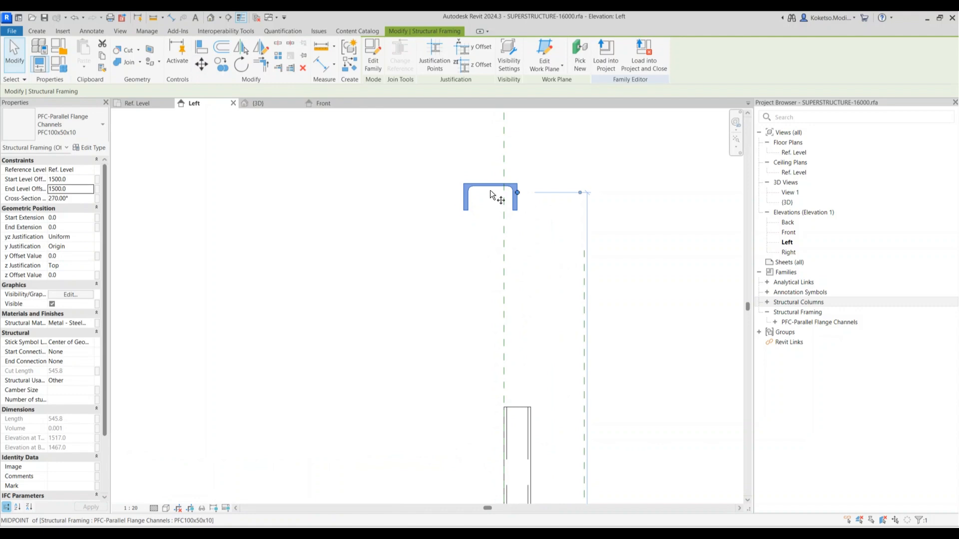
click(490, 186)
scroll(491, 187, up, 2)
scroll(493, 184, down, 7)
scroll(521, 340, up, 5)
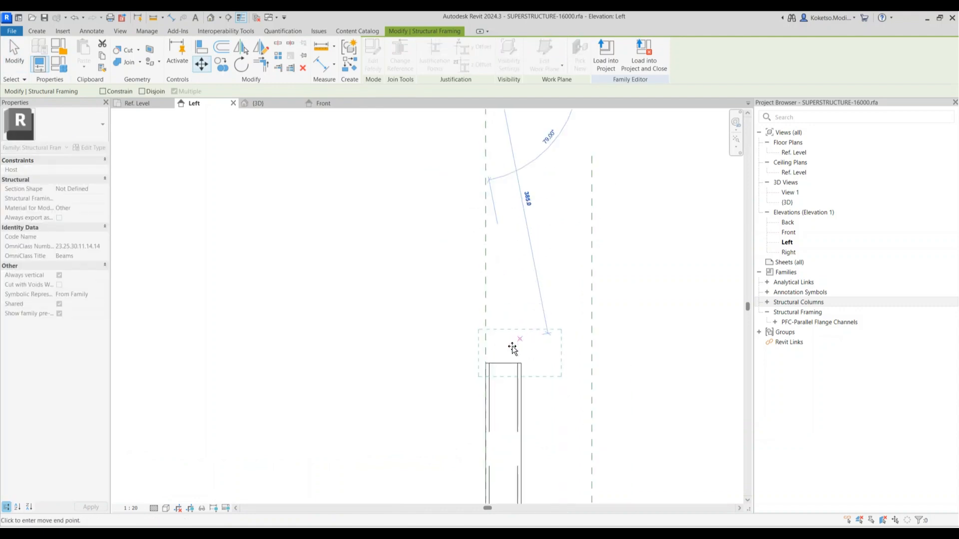
click(503, 298)
scroll(464, 120, down, 3)
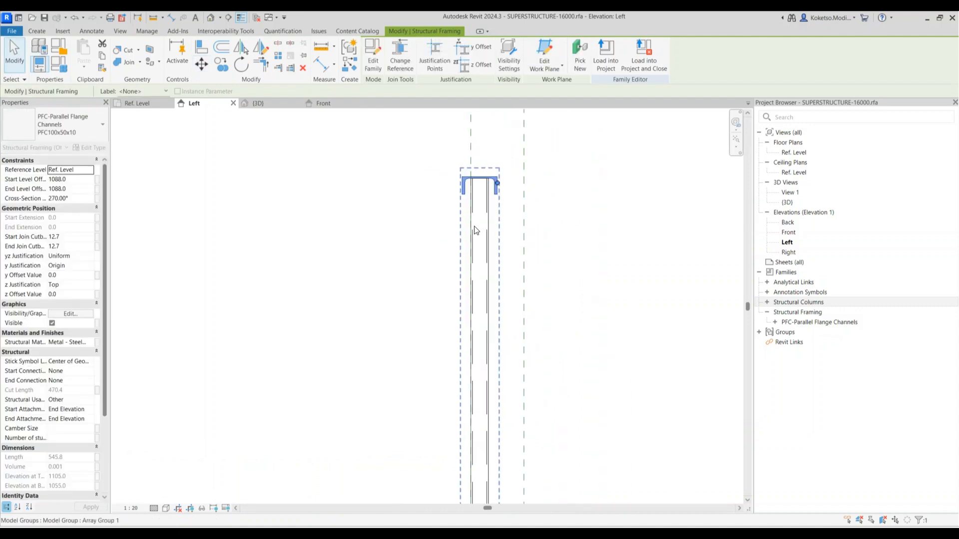
scroll(488, 184, up, 3)
Copy the channel 500 lower to 588.0 and select both channels
click(474, 175)
scroll(486, 300, down, 1)
middle_drag(486, 299, 492, 224)
scroll(492, 224, down, 1)
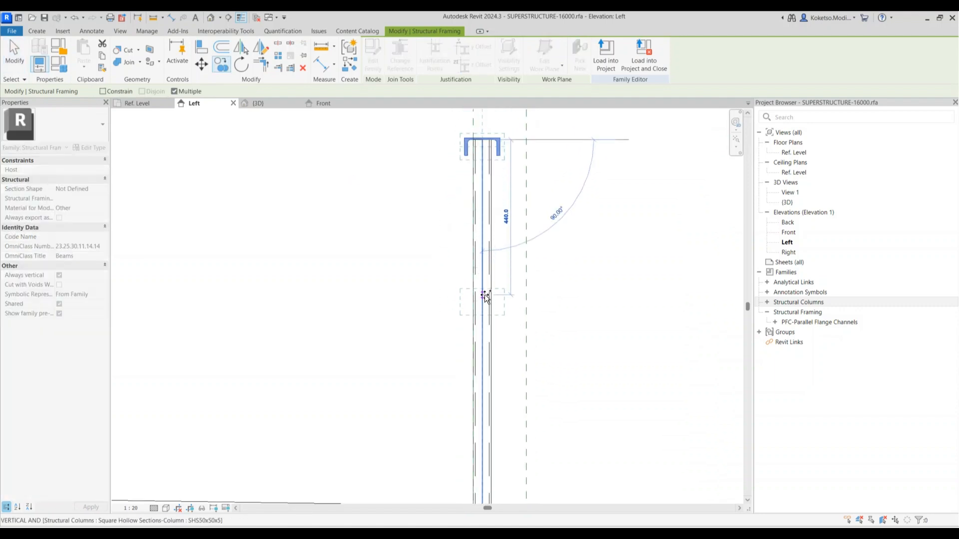
click(485, 316)
key(Escape)
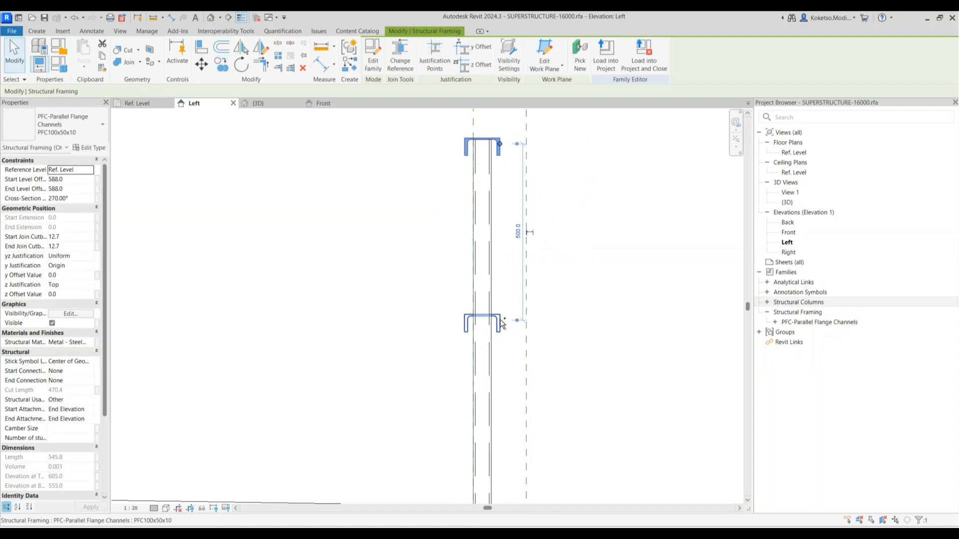
ctrl+click(501, 322)
In the Front elevation, multiple-copy (CO) the channel pair into the first bays between posts
click(325, 102)
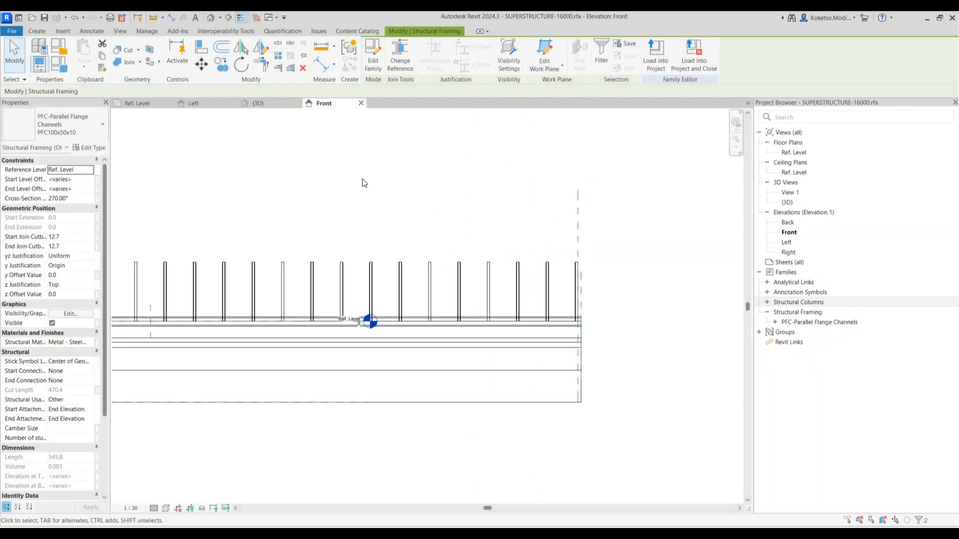
middle_drag(343, 239, 736, 268)
scroll(455, 262, up, 5)
middle_drag(484, 296, 359, 232)
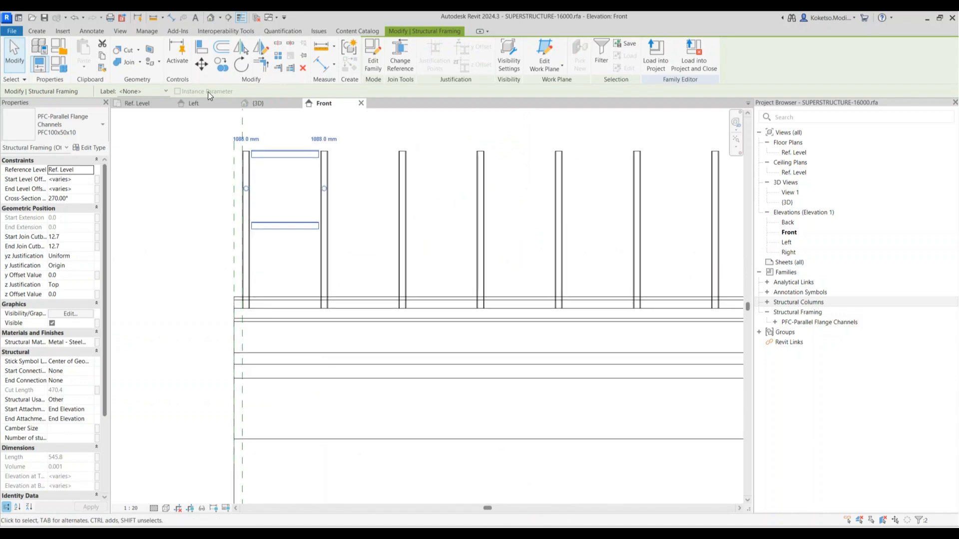
key(c)
key(o)
click(324, 257)
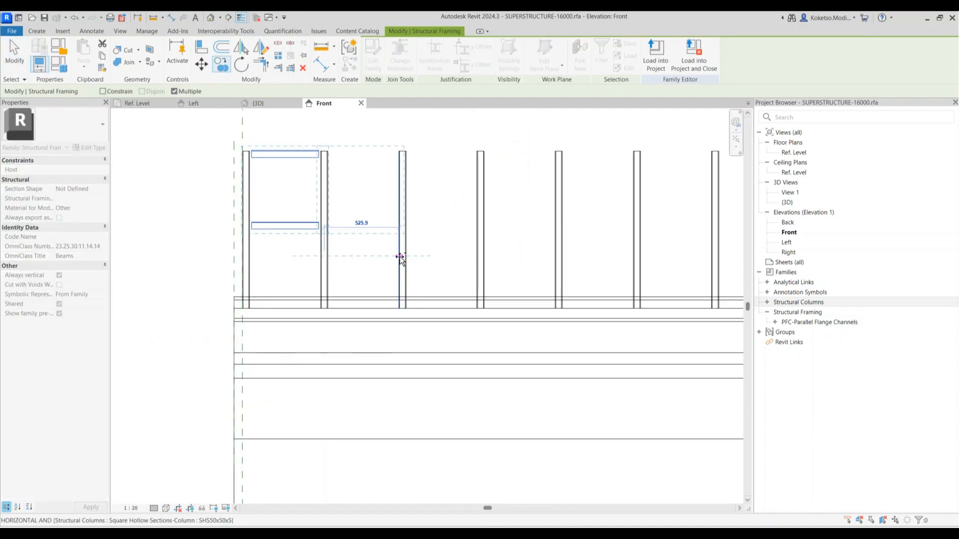
scroll(402, 257, up, 1)
click(403, 256)
click(506, 255)
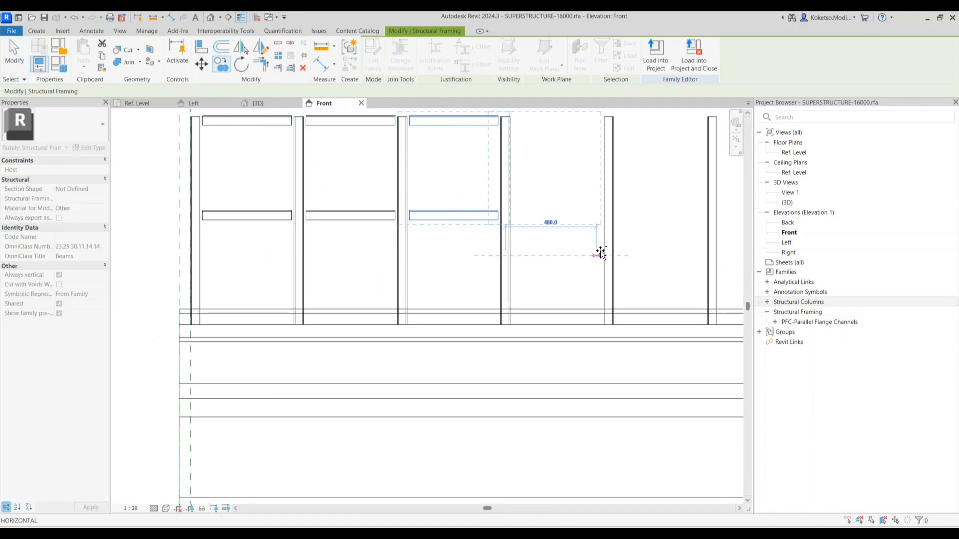
scroll(624, 253, down, 3)
scroll(389, 251, up, 3)
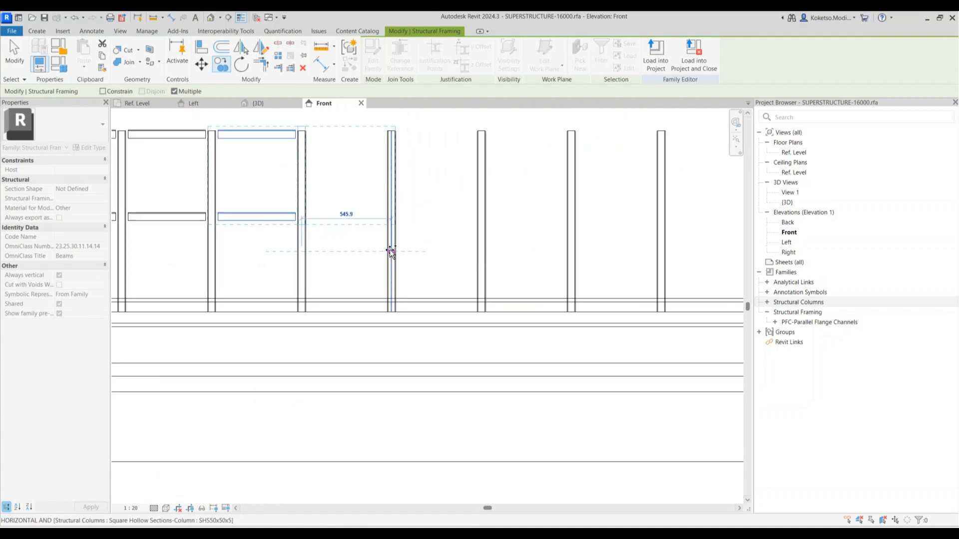
click(392, 252)
click(518, 256)
click(599, 253)
scroll(396, 263, down, 3)
scroll(417, 259, up, 3)
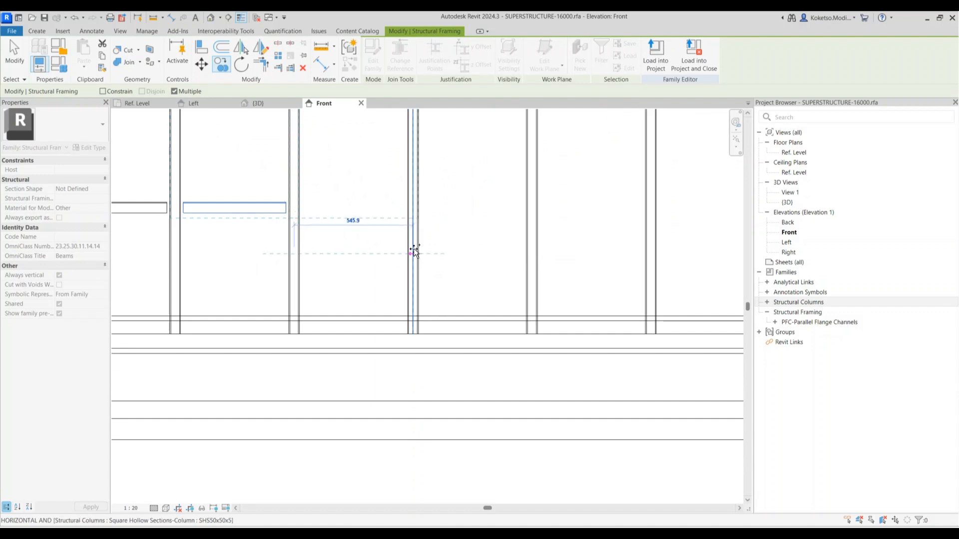
click(417, 254)
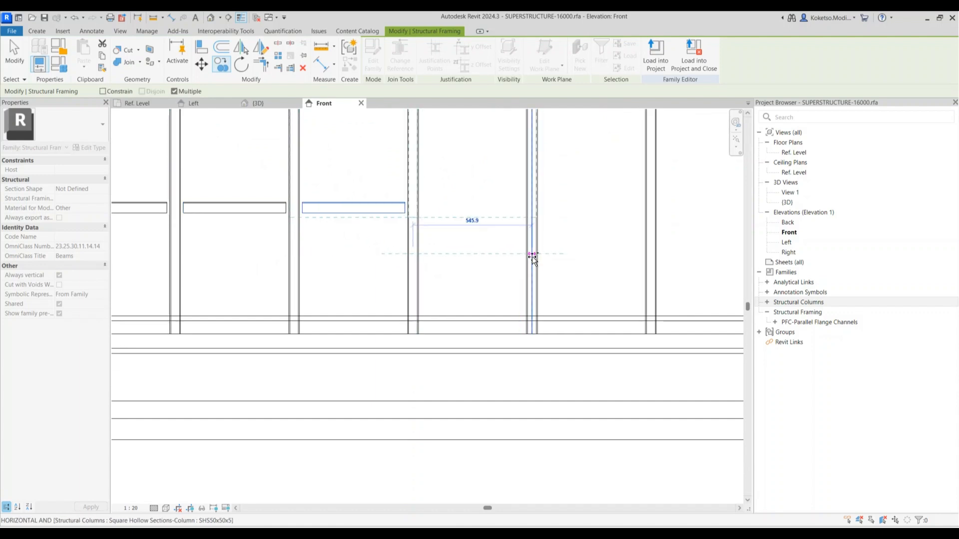
Continue placing channel-pair copies in each following bay along the elevation
middle_drag(532, 257, 465, 257)
click(464, 257)
click(583, 258)
middle_drag(648, 261, 393, 264)
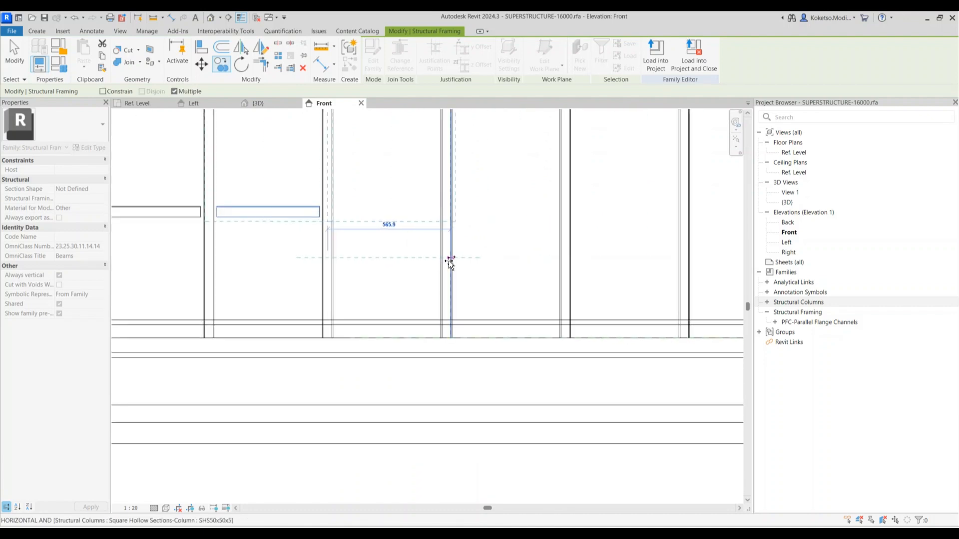
click(450, 259)
click(569, 258)
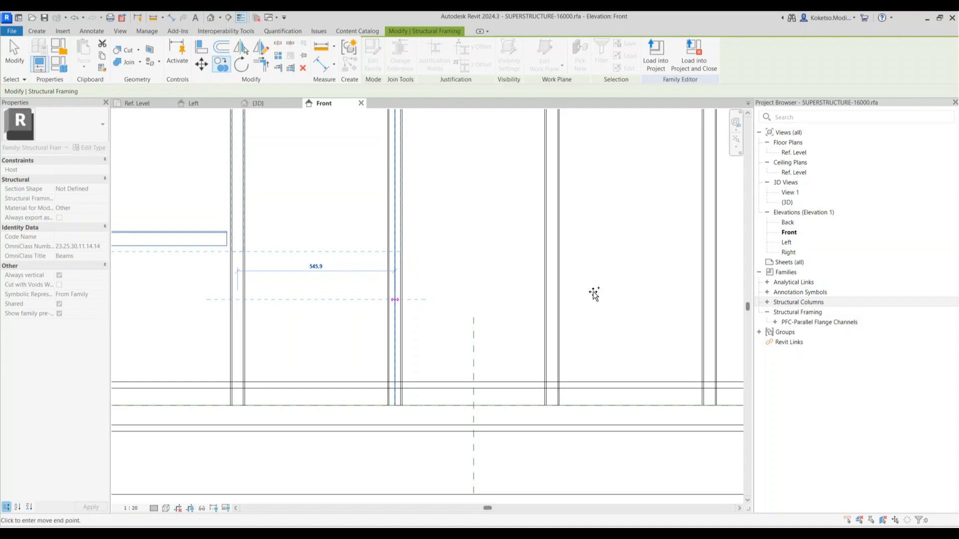
click(394, 300)
scroll(555, 302, down, 4)
scroll(586, 310, up, 3)
click(451, 299)
click(575, 300)
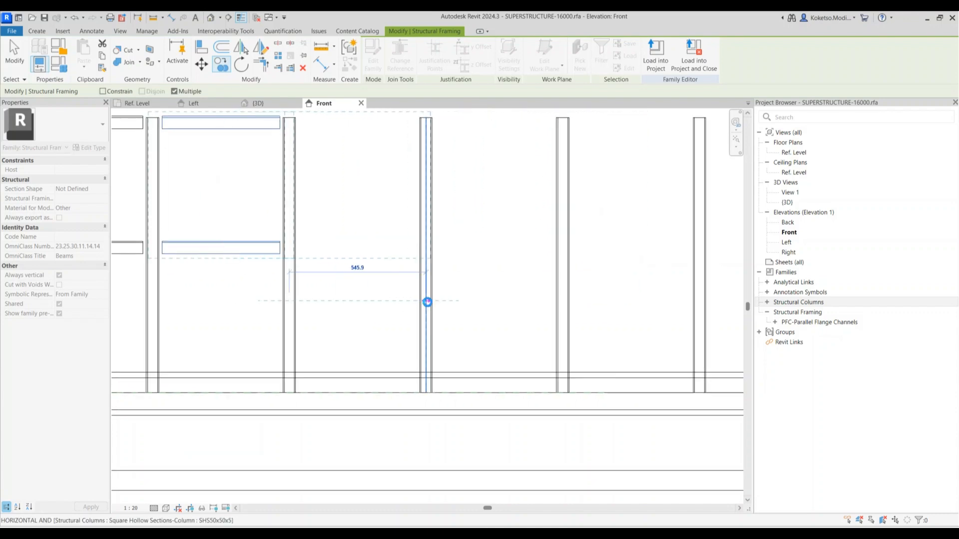
click(429, 302)
click(577, 301)
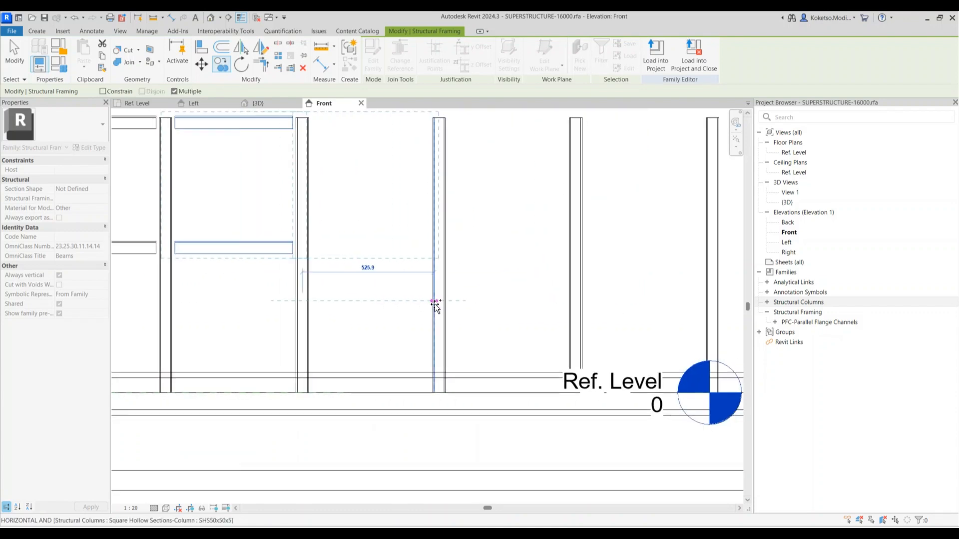
click(436, 303)
click(576, 301)
middle_drag(620, 302, 374, 307)
scroll(375, 307, down, 3)
scroll(402, 300, up, 1)
click(440, 307)
click(541, 306)
middle_drag(657, 315, 394, 306)
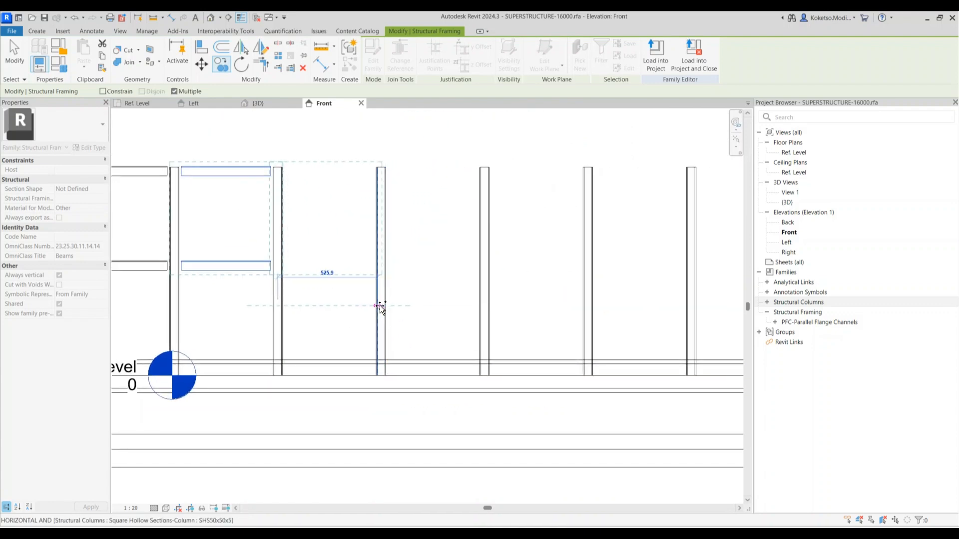
click(383, 306)
key(Escape)
Copy the channel pair again into the remaining bays up to the last one
scroll(385, 317, up, 2)
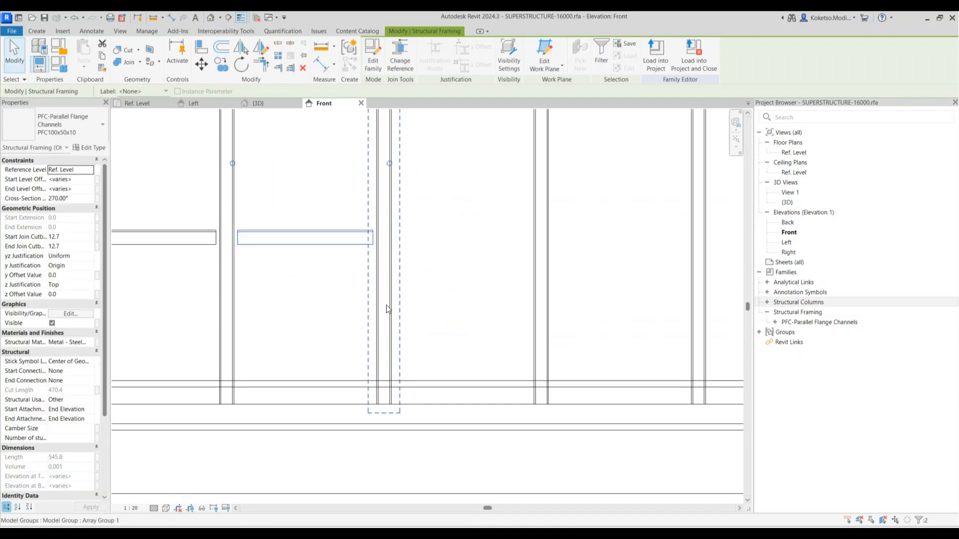
click(225, 69)
click(384, 307)
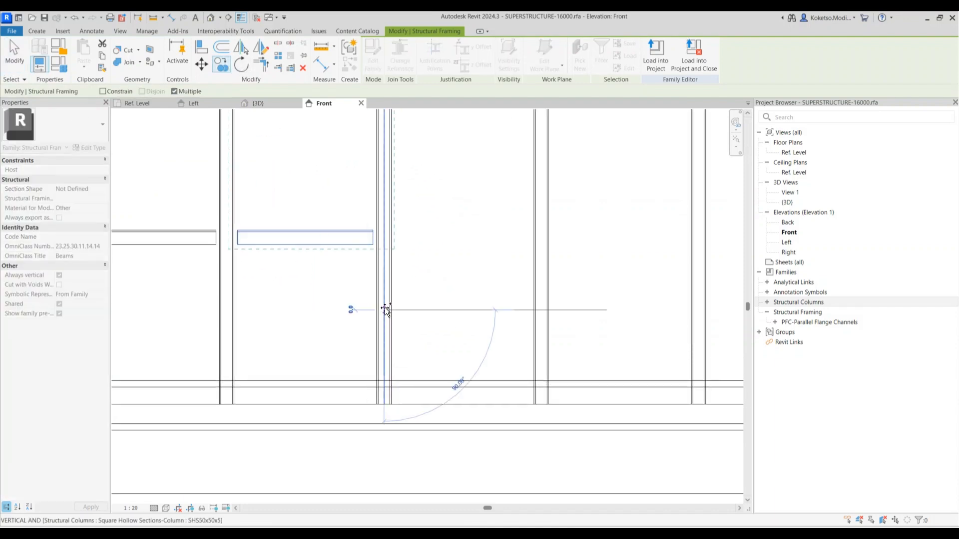
scroll(385, 307, down, 3)
scroll(425, 299, up, 2)
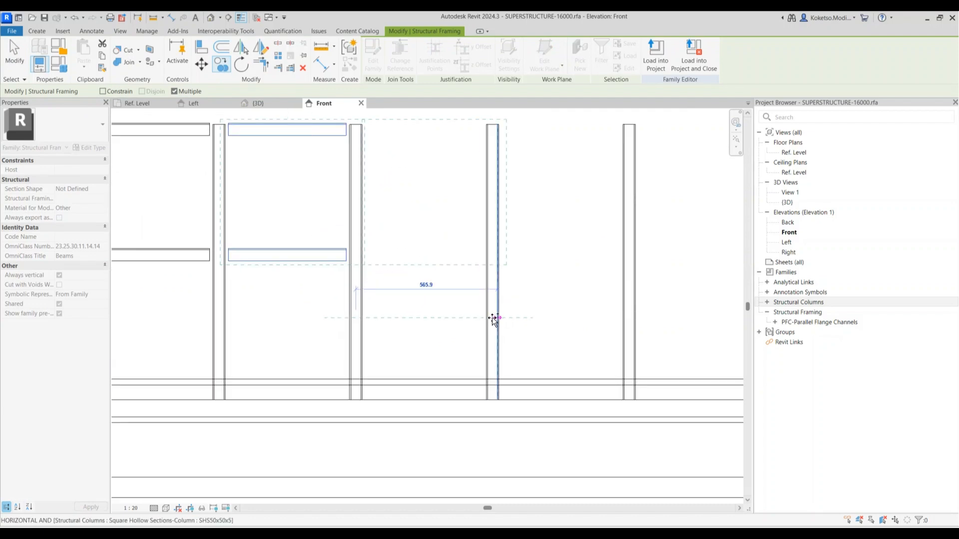
click(493, 318)
scroll(492, 316, down, 2)
scroll(477, 317, up, 2)
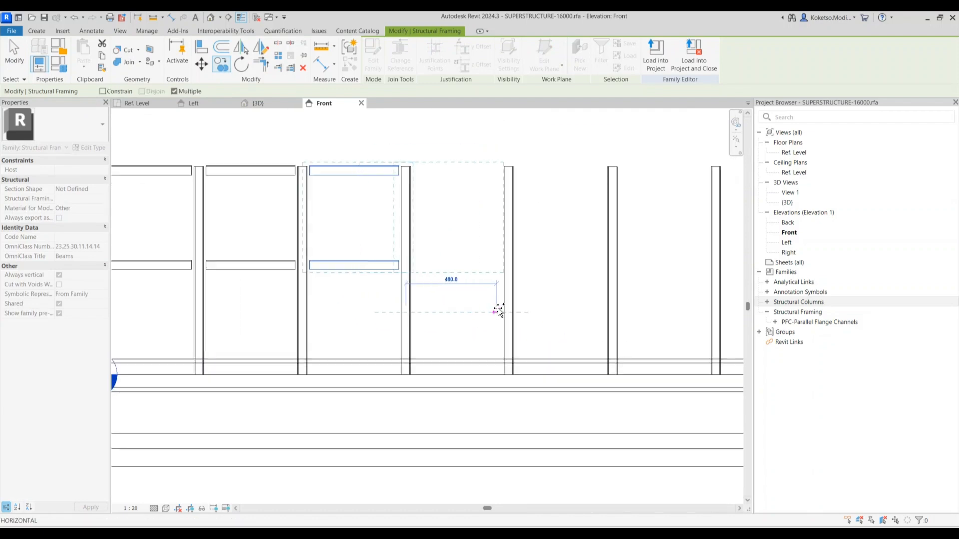
scroll(406, 304, down, 3)
scroll(420, 298, up, 2)
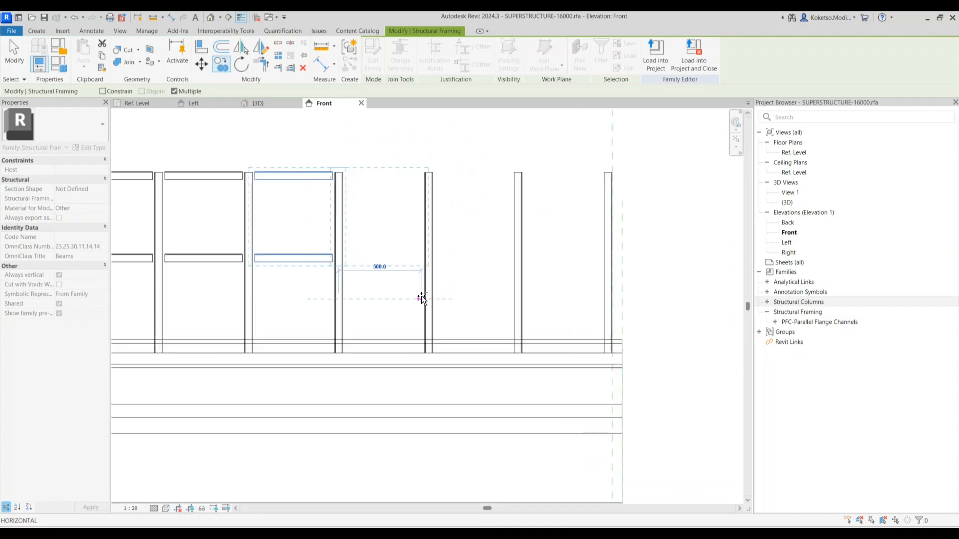
click(423, 299)
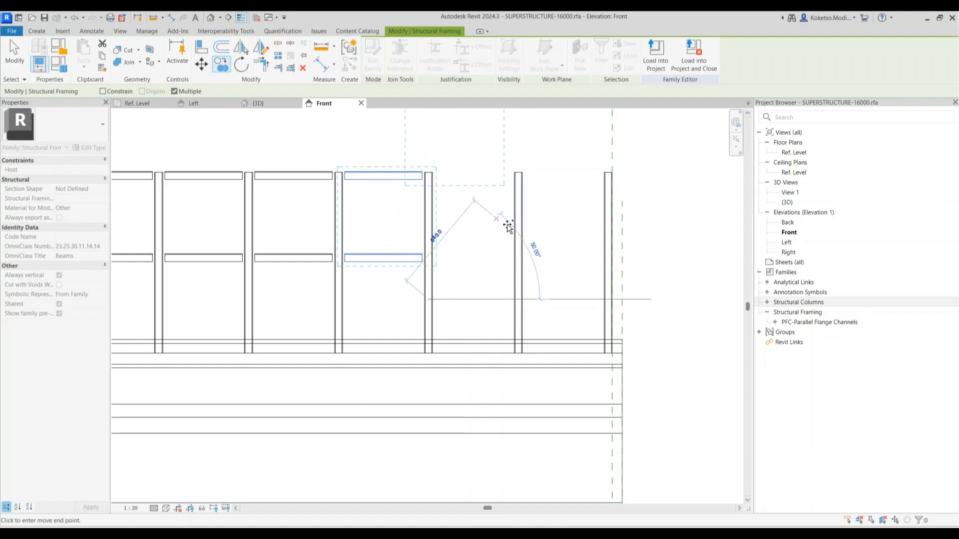
scroll(526, 300, up, 2)
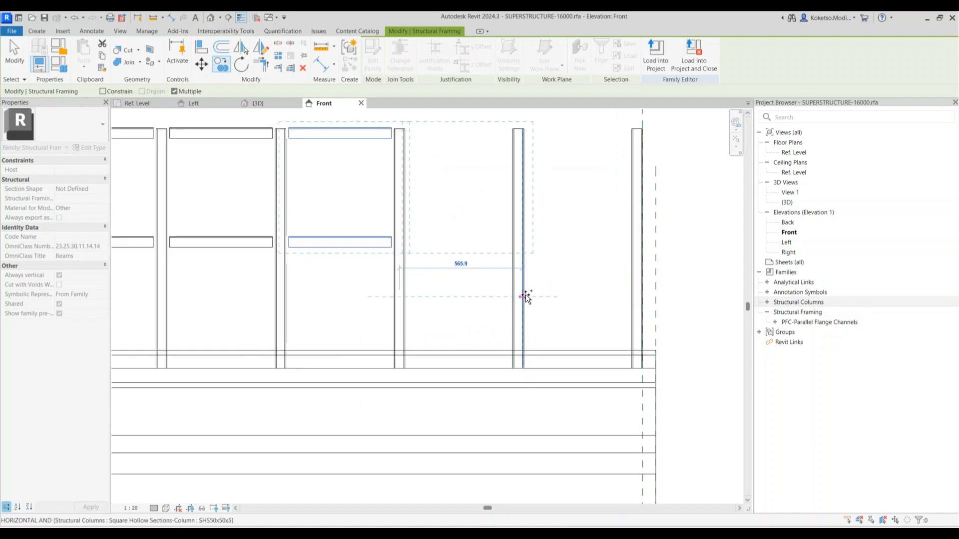
click(518, 299)
scroll(544, 296, down, 2)
scroll(587, 292, up, 2)
click(625, 297)
key(Escape)
key(Escape)
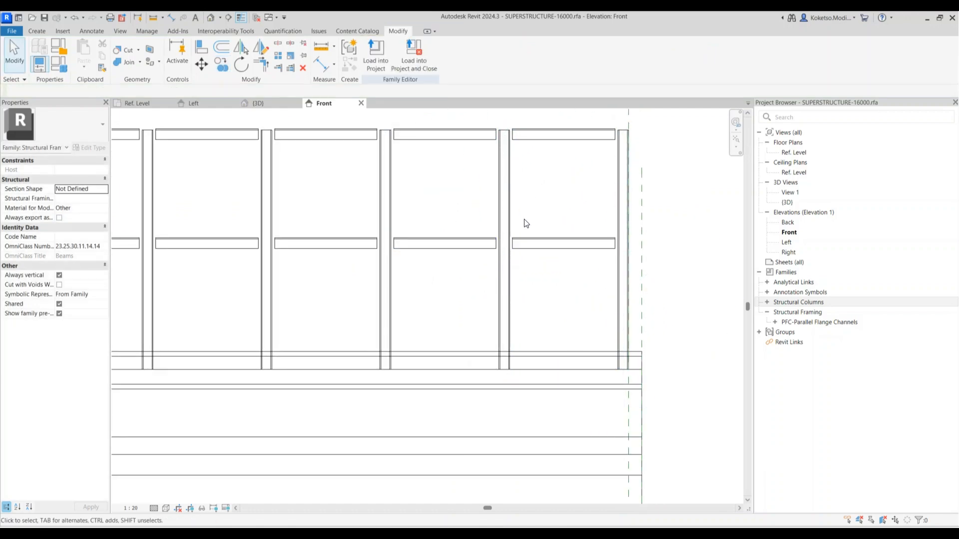
scroll(520, 216, down, 2)
scroll(535, 234, down, 2)
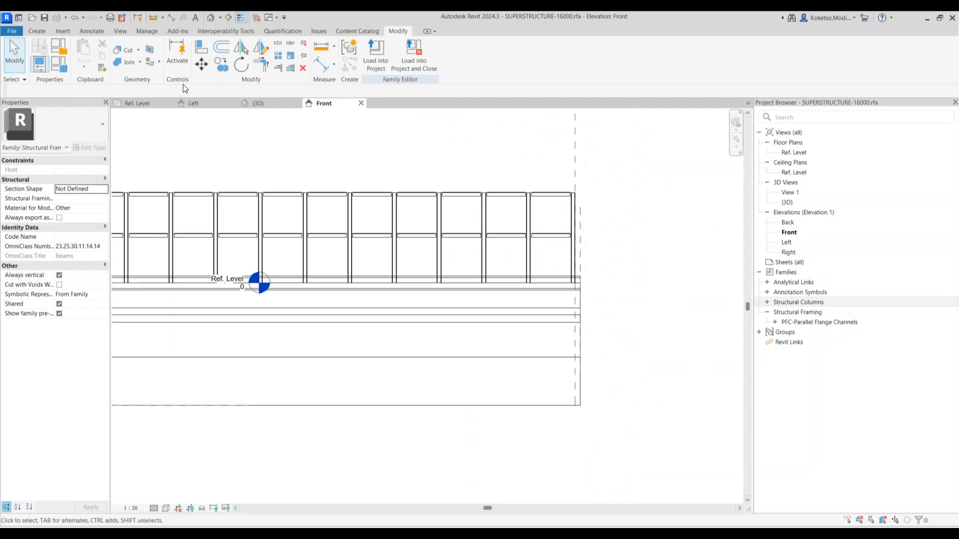
In 3D, select all railing instances visible in the view
click(245, 105)
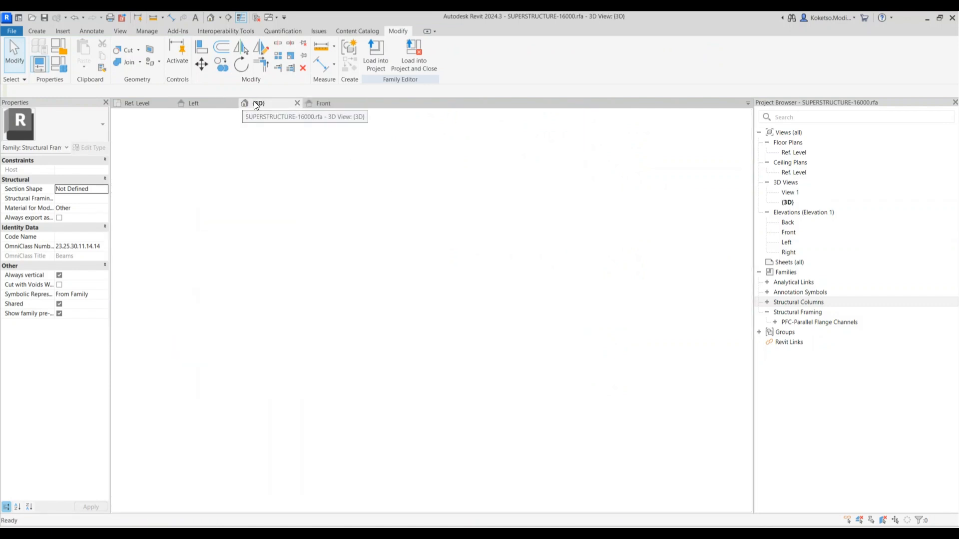
scroll(616, 215, up, 5)
scroll(615, 212, up, 3)
drag(608, 184, 534, 225)
right_click(607, 187)
mouse_move(664, 263)
click(745, 265)
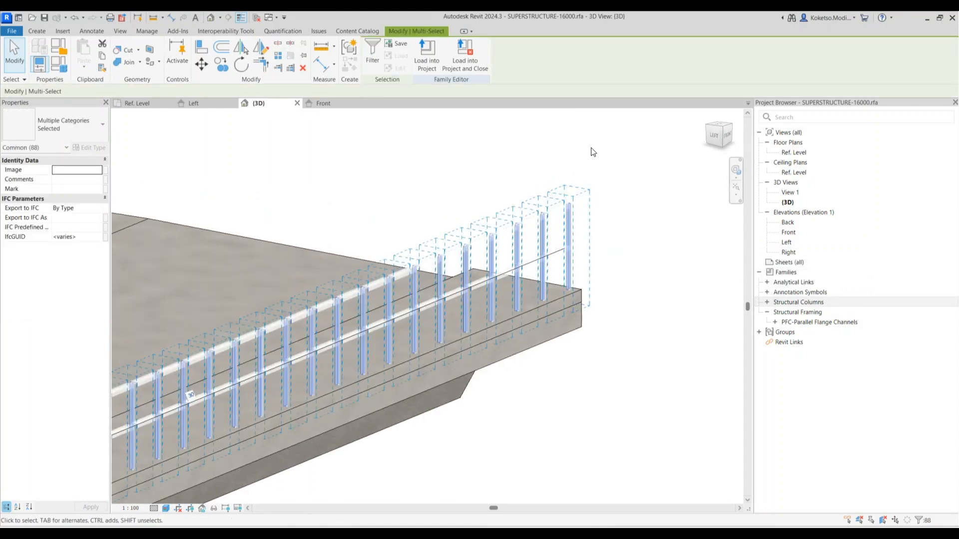
scroll(606, 165, down, 6)
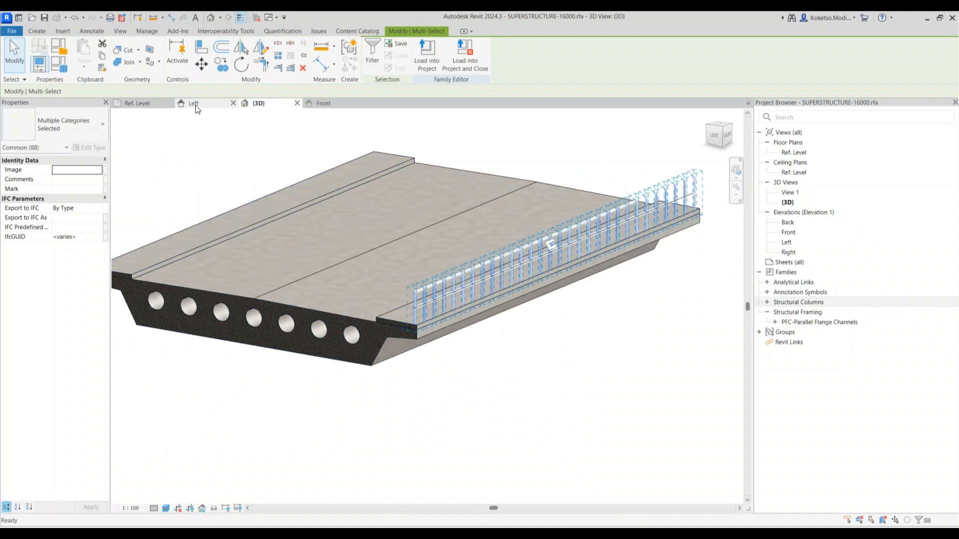
Mirror the railing about the centre plane in the Left elevation, check it in 3D, and close the views
click(195, 104)
scroll(620, 269, down, 5)
click(241, 48)
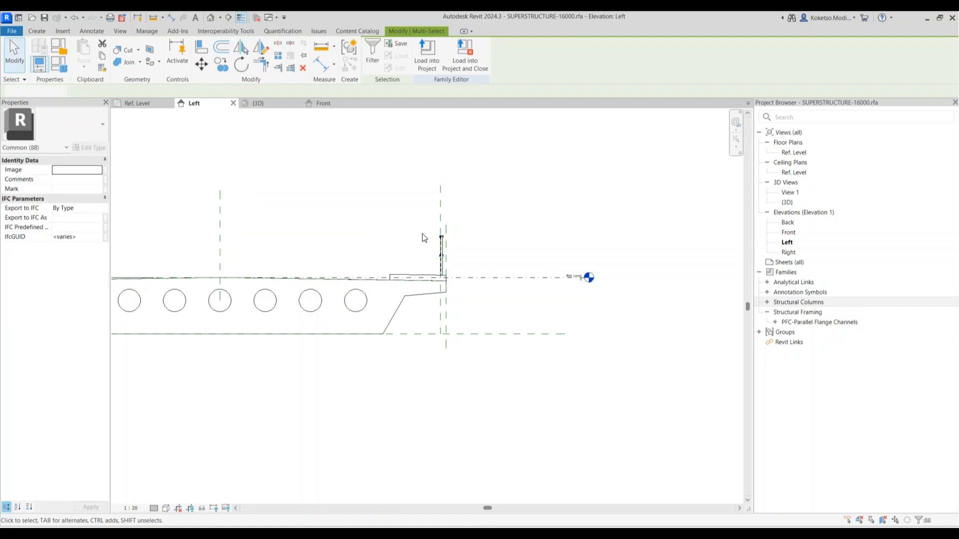
scroll(150, 280, down, 1)
click(279, 103)
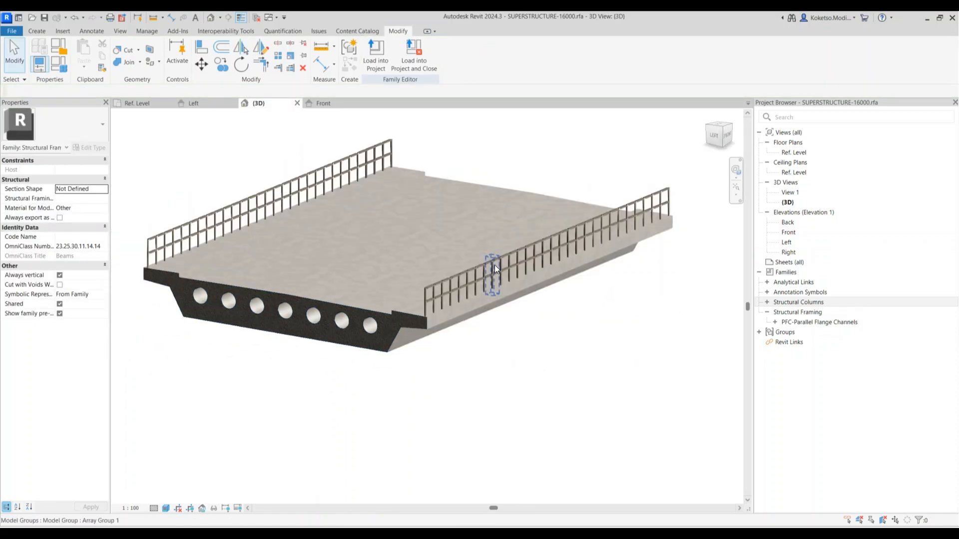
scroll(543, 353, up, 2)
shift+middle_drag(484, 385, 422, 343)
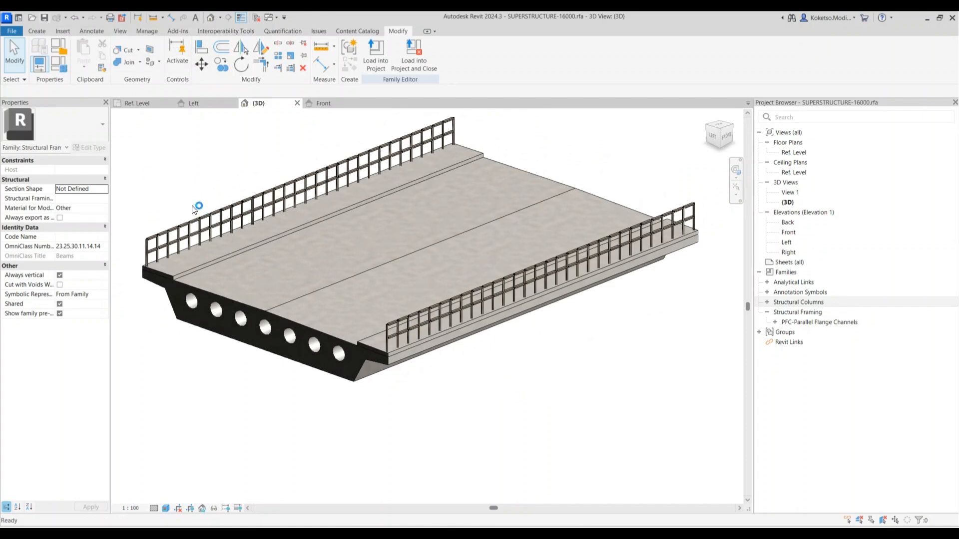
click(357, 104)
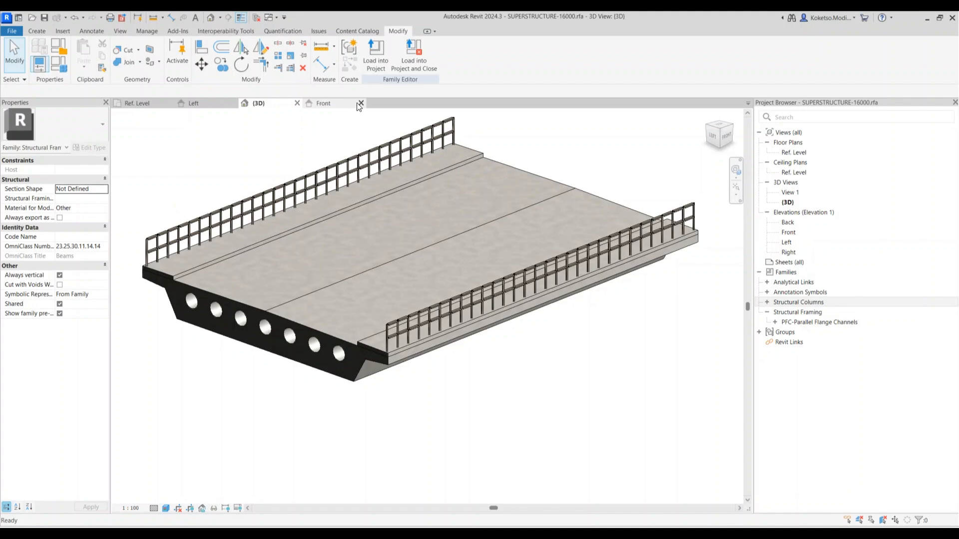
click(297, 103)
Open the ABUTMENT family from recent families and display its Left elevation
click(233, 104)
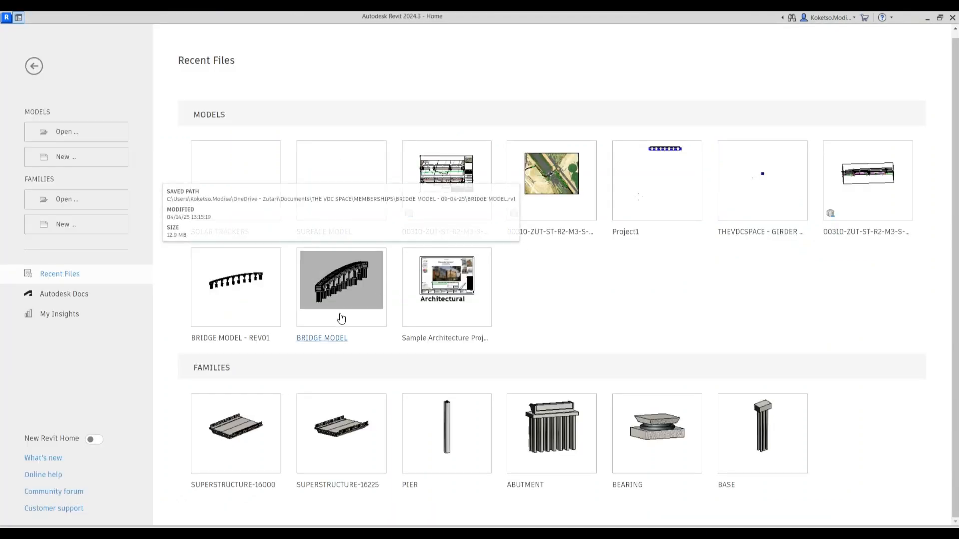
click(551, 425)
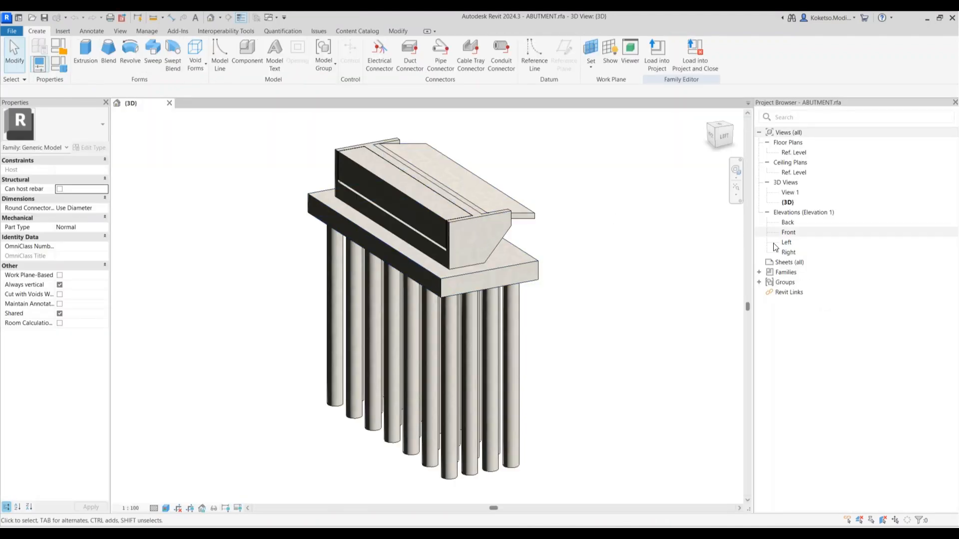
double_click(783, 242)
scroll(429, 209, up, 4)
Inspect the vertical and Center (Front/Back) reference planes and their dimensions
click(422, 197)
key(Escape)
middle_drag(431, 183, 416, 293)
click(369, 225)
key(Escape)
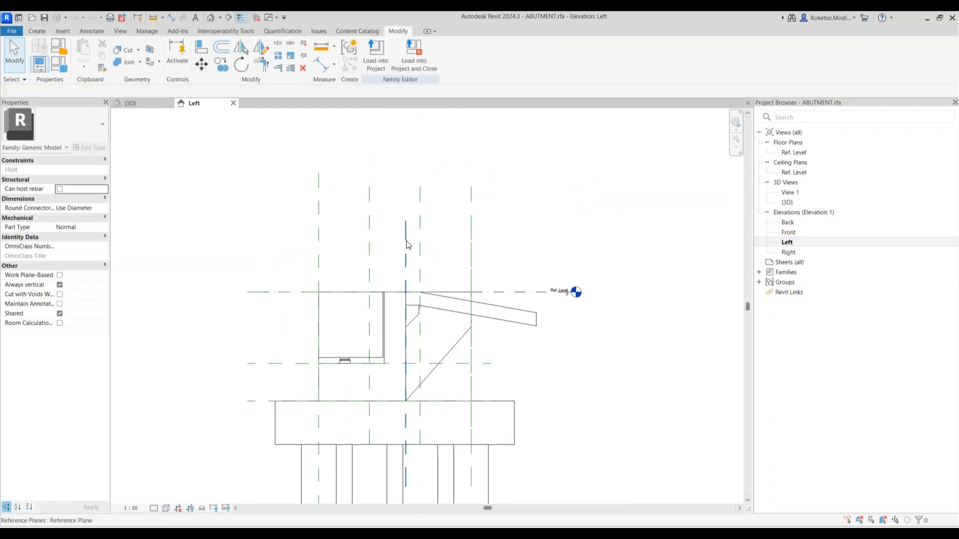
click(406, 244)
key(Escape)
click(407, 247)
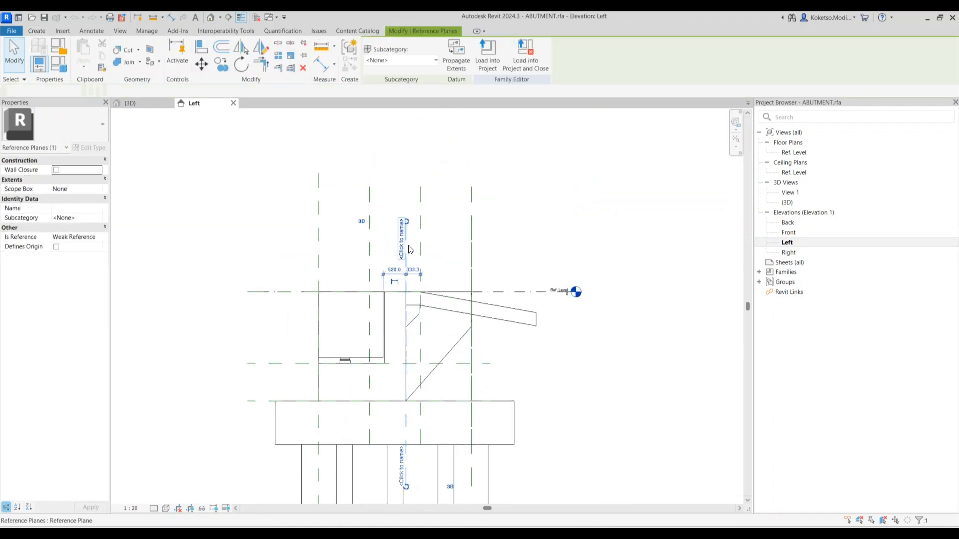
click(319, 265)
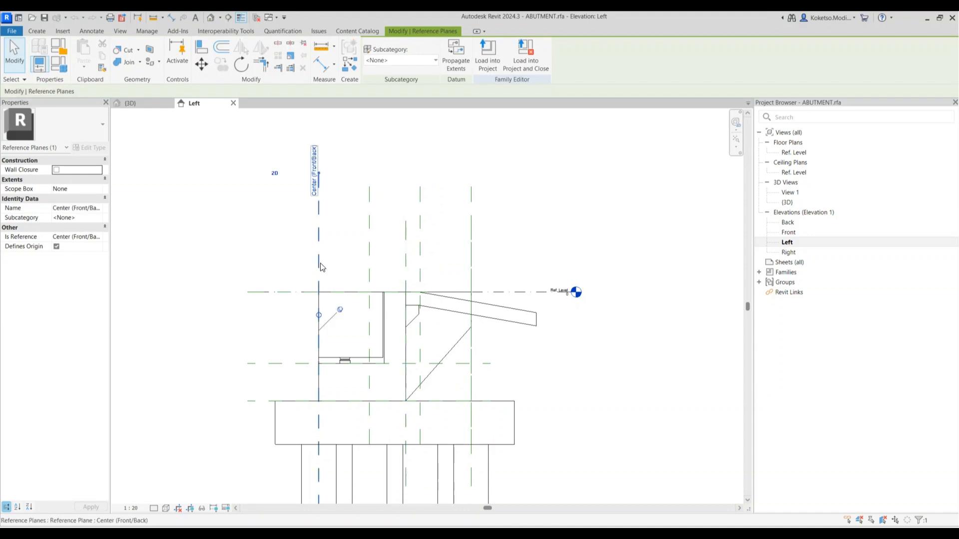
middle_drag(334, 259, 367, 256)
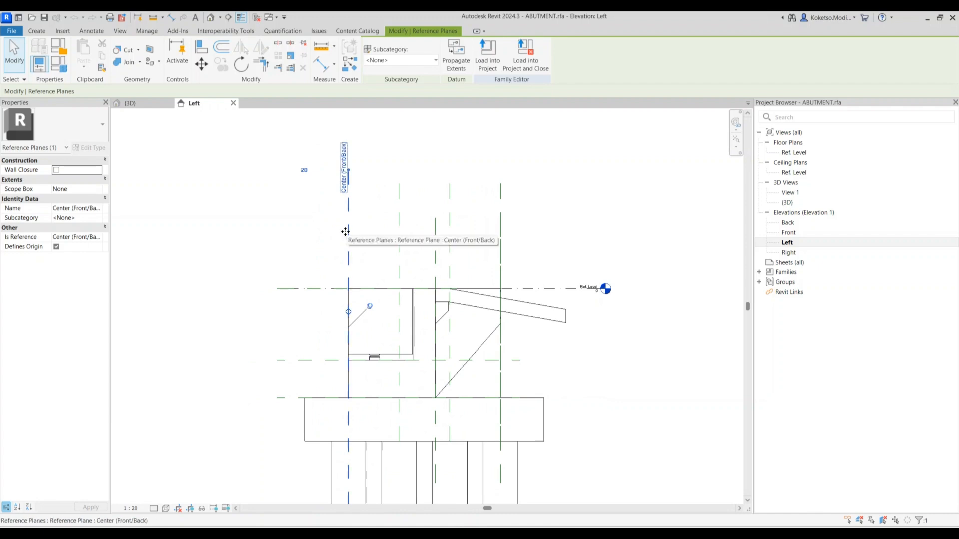
key(Escape)
scroll(393, 323, up, 3)
middle_drag(393, 324, 383, 325)
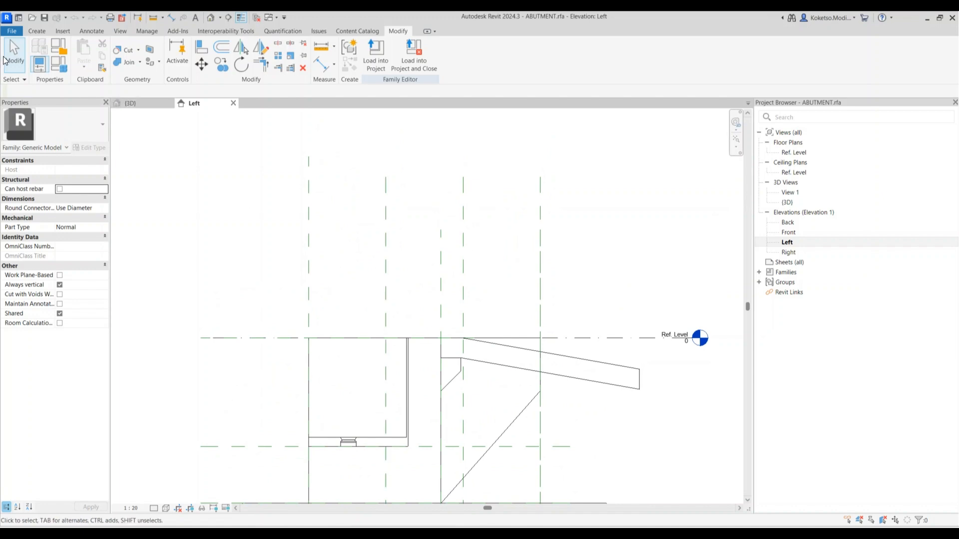
Start a new family from the Metric Generic Model template
click(12, 31)
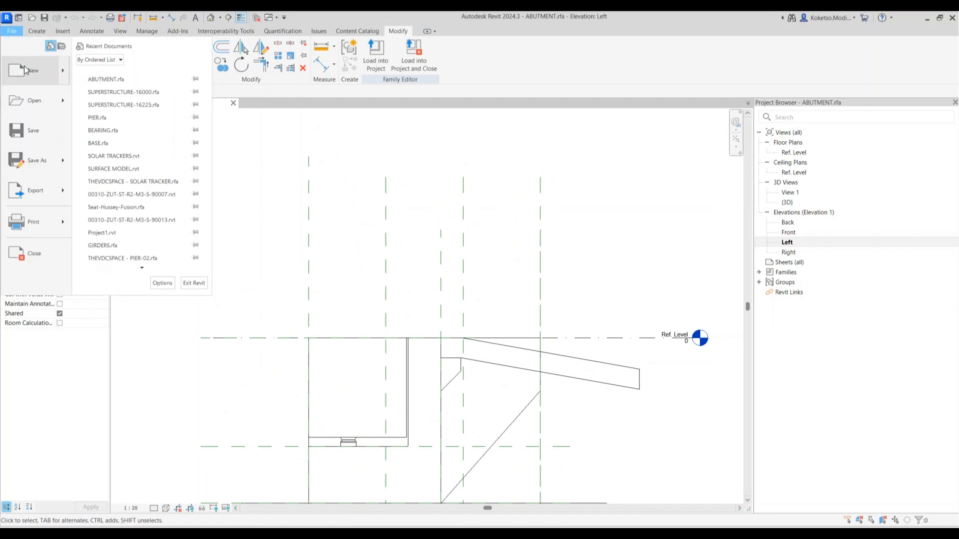
click(542, 309)
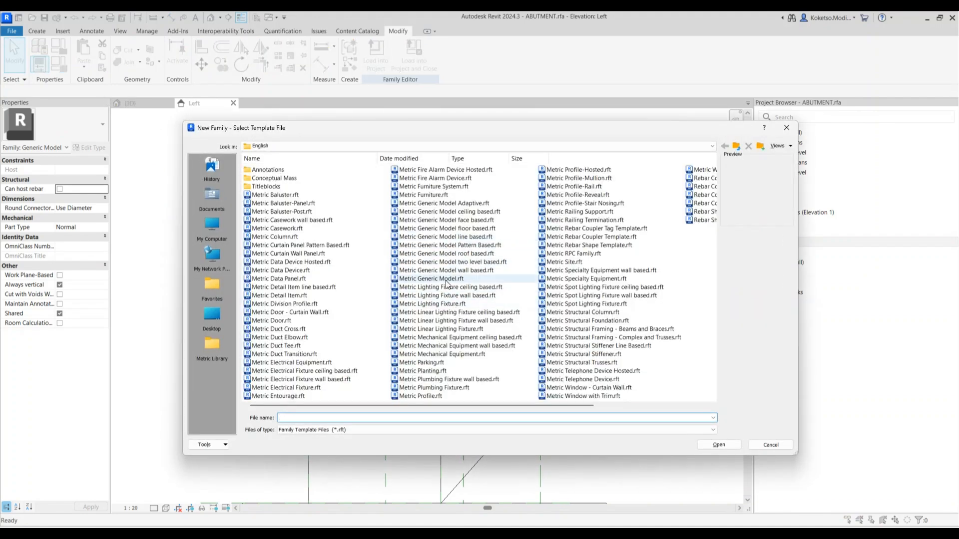
click(439, 279)
click(718, 444)
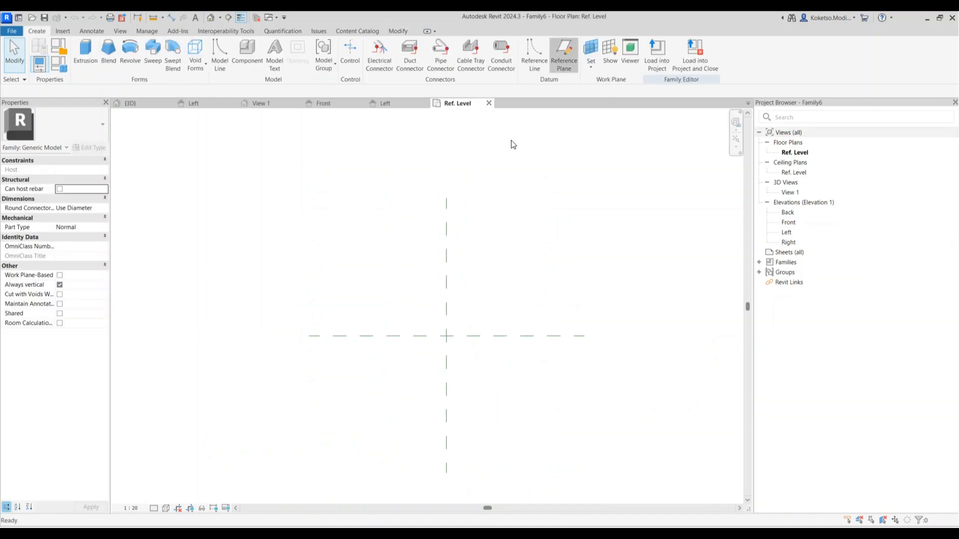
Draw two horizontal and two vertical reference planes around the centre
click(562, 55)
click(309, 308)
click(599, 309)
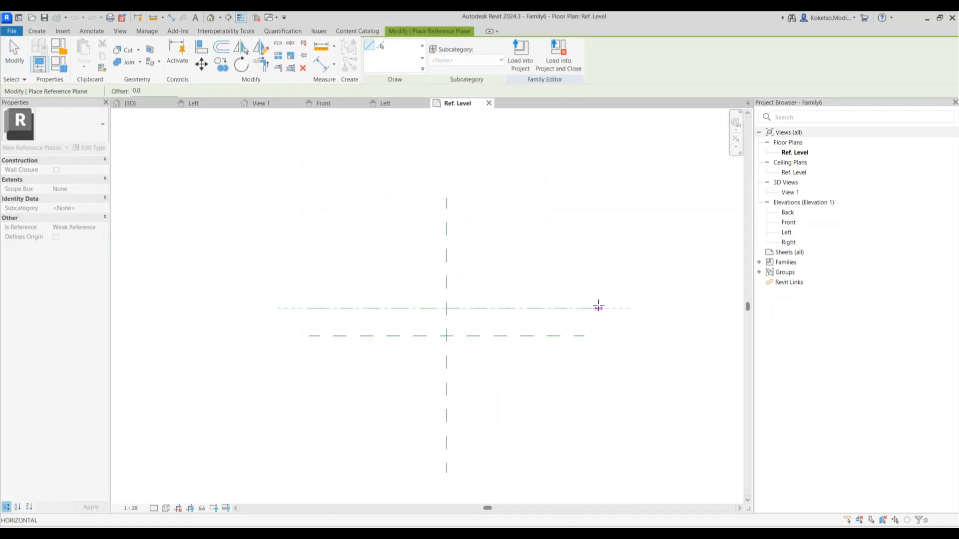
click(309, 363)
click(599, 364)
click(528, 278)
click(528, 450)
click(337, 268)
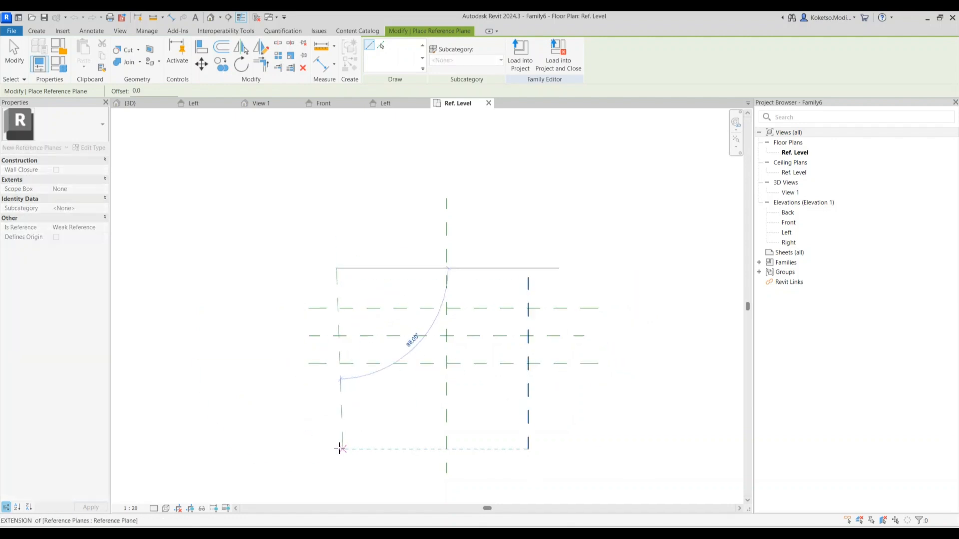
click(336, 436)
key(Escape)
Set both vertical reference planes 1750 from centre (=3500/2)
click(389, 294)
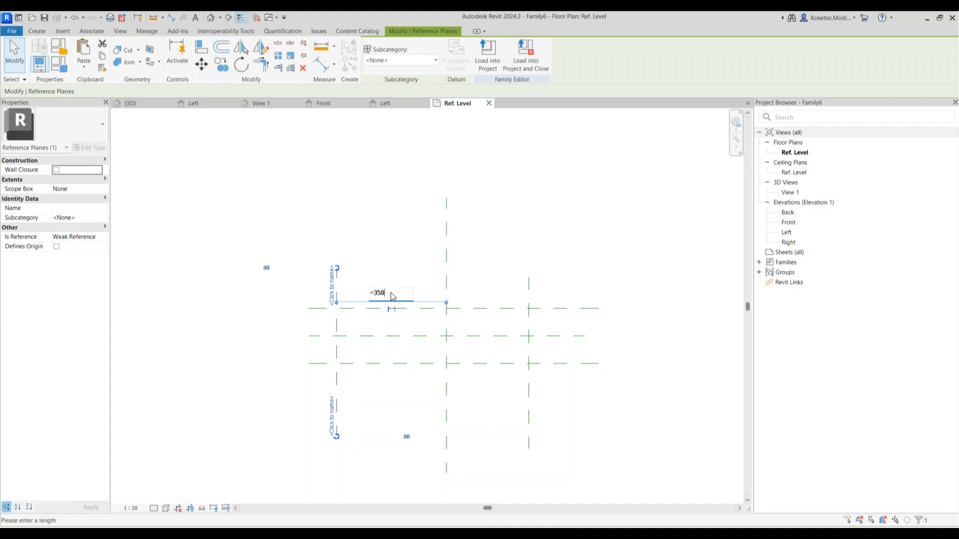
text(=3500/2)
key(Return)
click(529, 292)
click(486, 308)
text(1750)
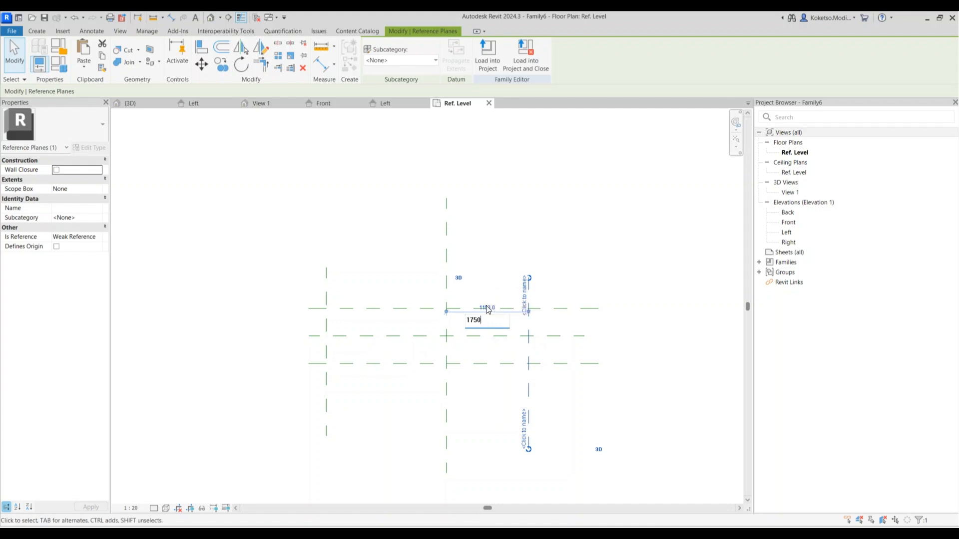
key(Return)
key(Escape)
Set both horizontal reference planes 150 from centre
click(495, 309)
click(362, 321)
text(150)
key(Return)
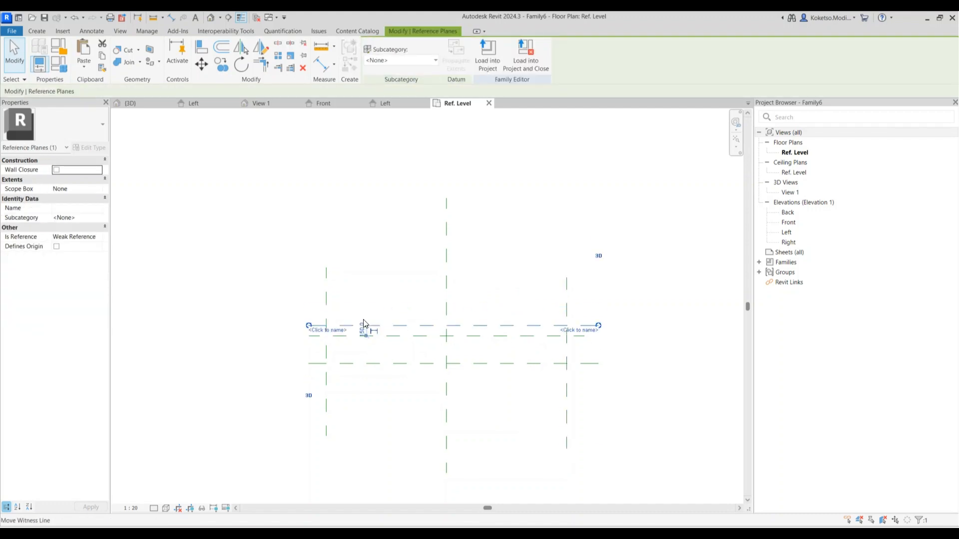
key(Escape)
click(384, 363)
click(363, 349)
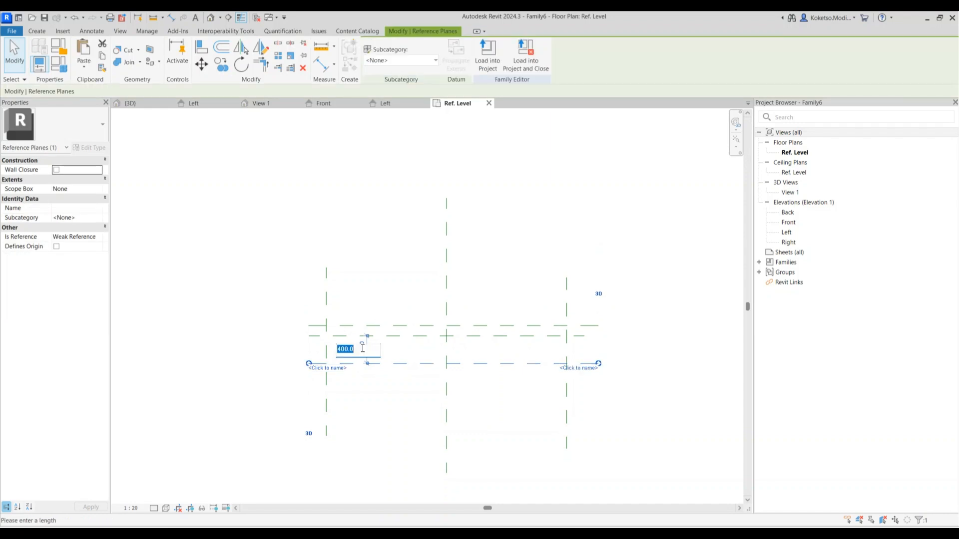
text(150)
key(Return)
key(Escape)
Sketch a 3500 × 300 rectangular solid extrusion between the reference planes
scroll(396, 358, up, 2)
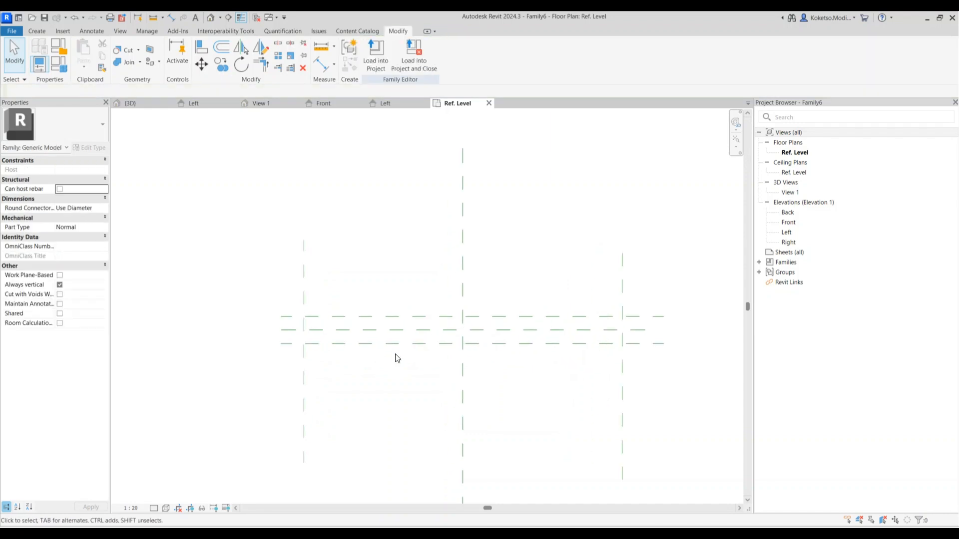
click(37, 31)
click(82, 50)
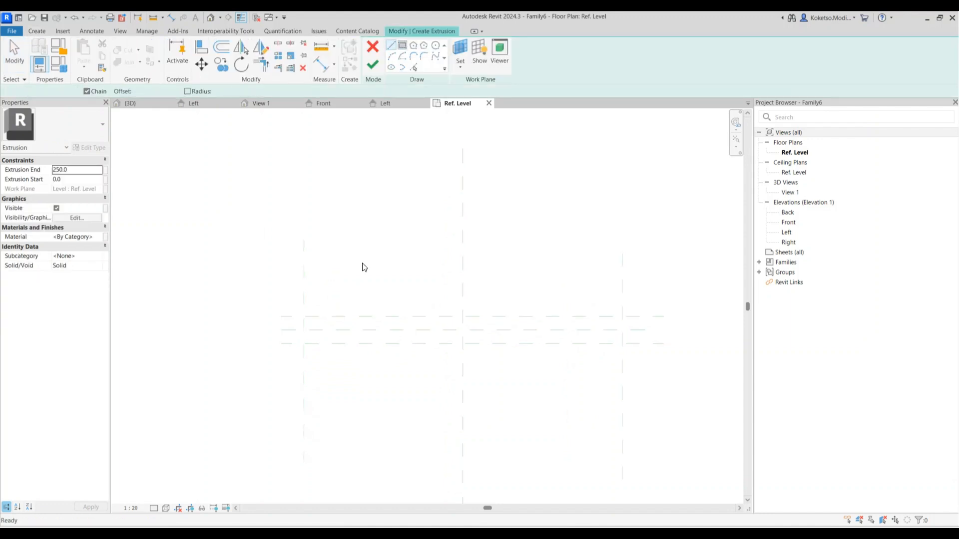
click(304, 316)
click(622, 343)
key(Escape)
key(Escape)
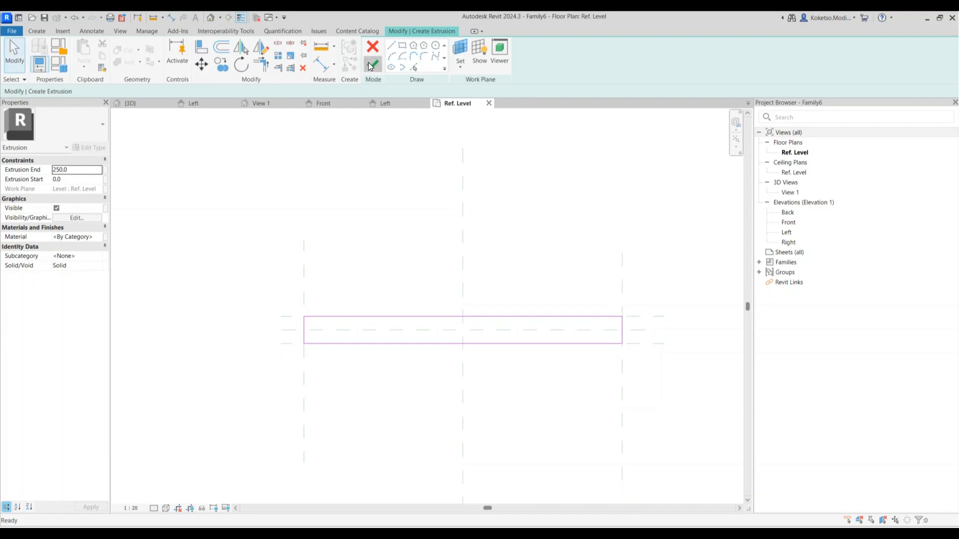
click(371, 67)
In the Front elevation, set the extrusion height to 1100
double_click(788, 222)
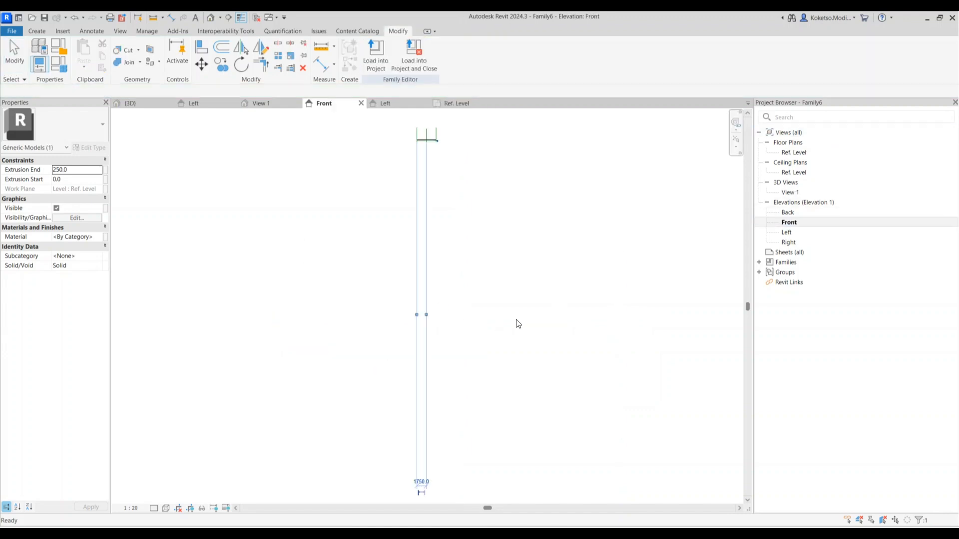
click(449, 288)
middle_drag(432, 121, 443, 205)
scroll(447, 240, up, 10)
middle_drag(419, 253, 455, 267)
click(529, 264)
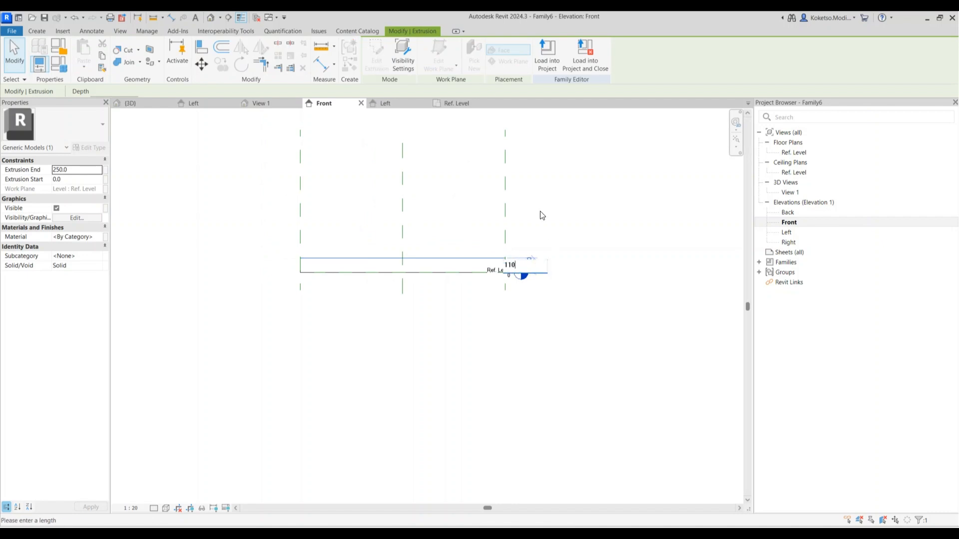
key(Return)
key(Escape)
scroll(368, 241, up, 3)
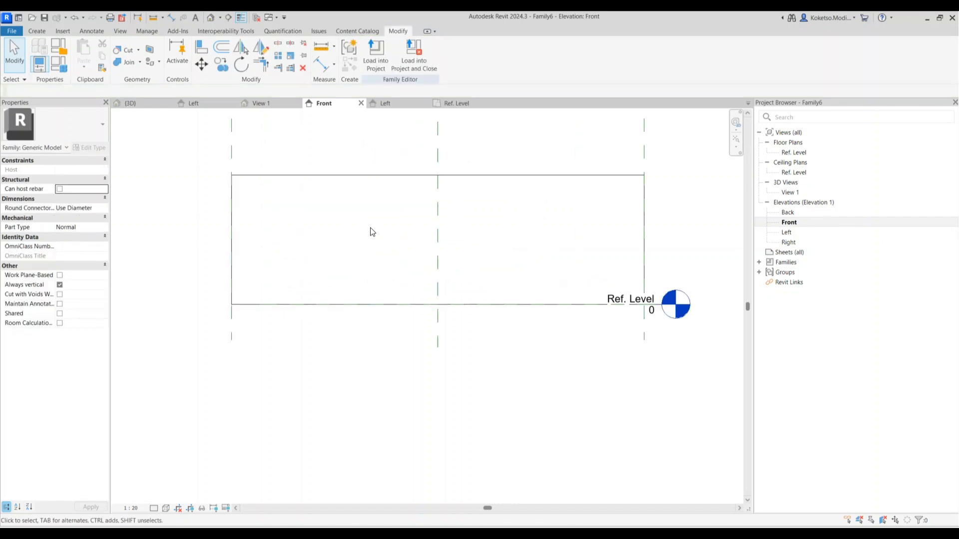
click(354, 177)
click(190, 141)
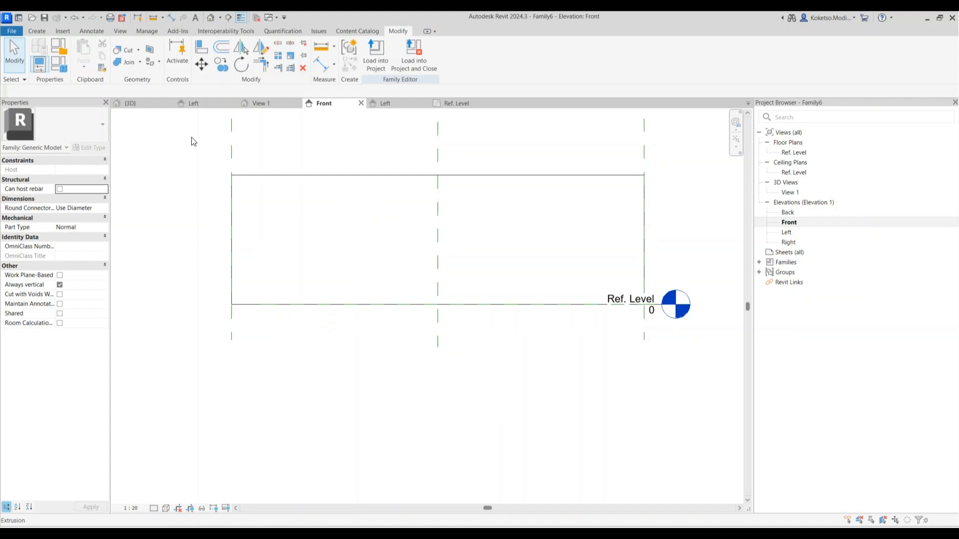
Start a Void Extrusion from Void Forms
click(37, 31)
click(195, 55)
click(212, 100)
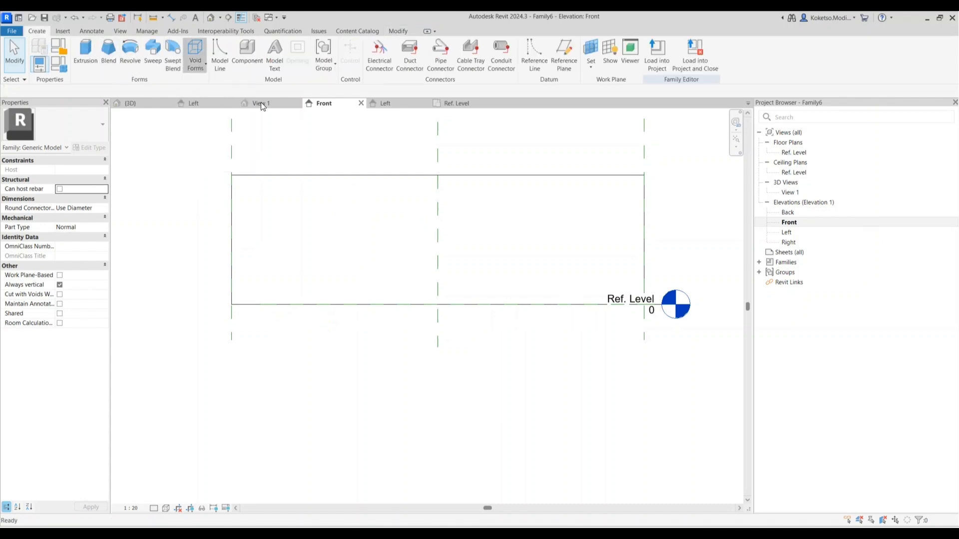
Draw a void rectangle inside the block
click(402, 45)
click(288, 198)
click(585, 271)
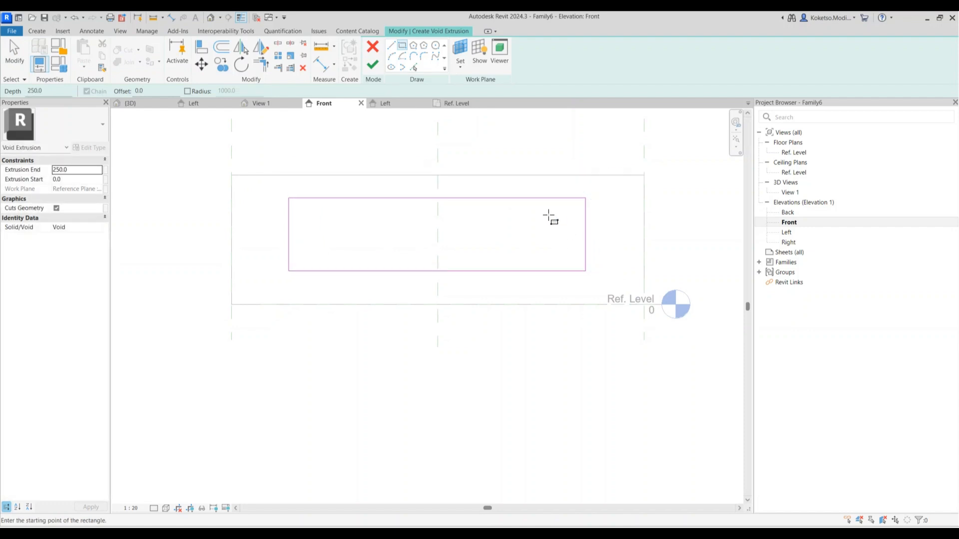
key(Escape)
Set the void's top inset to 200 and right inset to 500
click(527, 199)
click(604, 186)
key(Return)
click(586, 230)
click(611, 170)
text(500)
key(Return)
Set the left inset to 500 and bottom inset to 200, then finish the void
click(288, 224)
click(257, 289)
text(50)
key(Return)
click(356, 272)
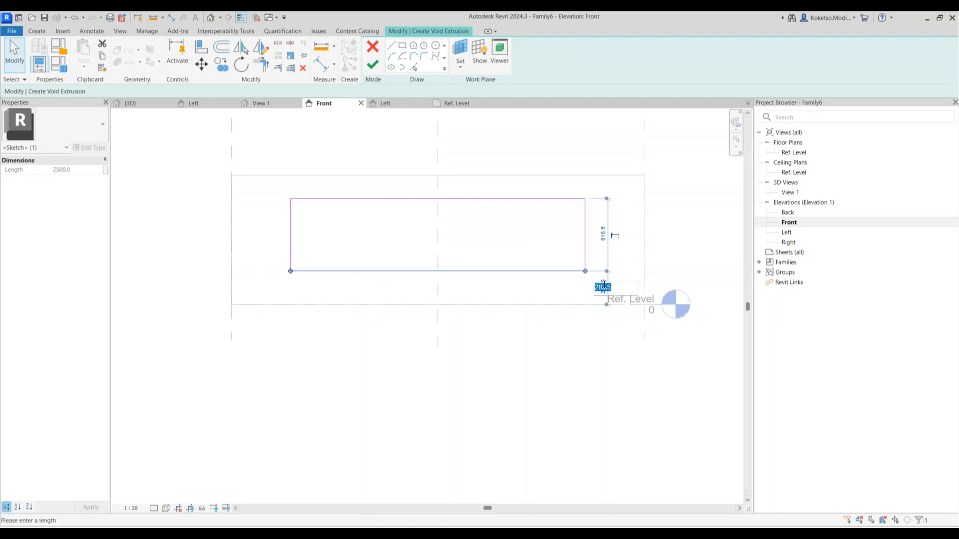
text(200)
key(Return)
click(533, 256)
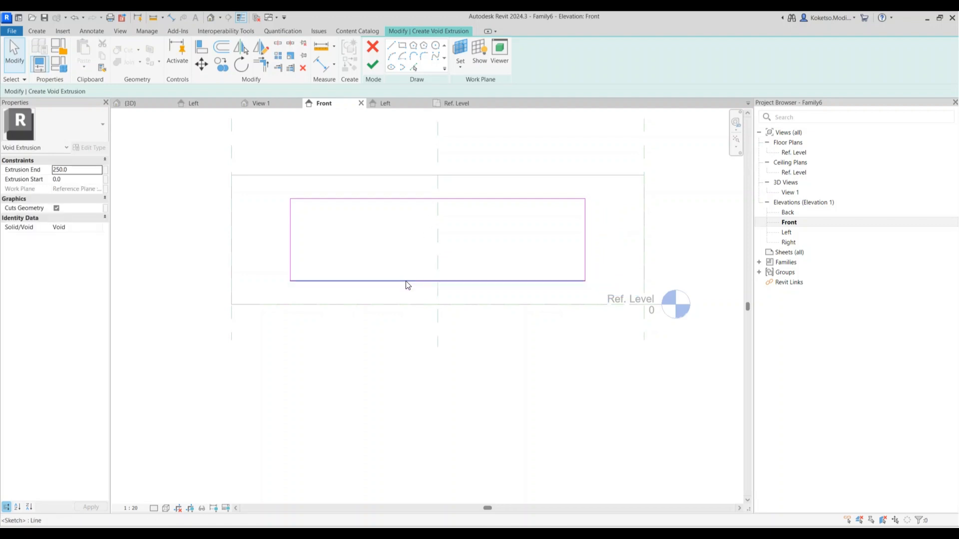
click(372, 65)
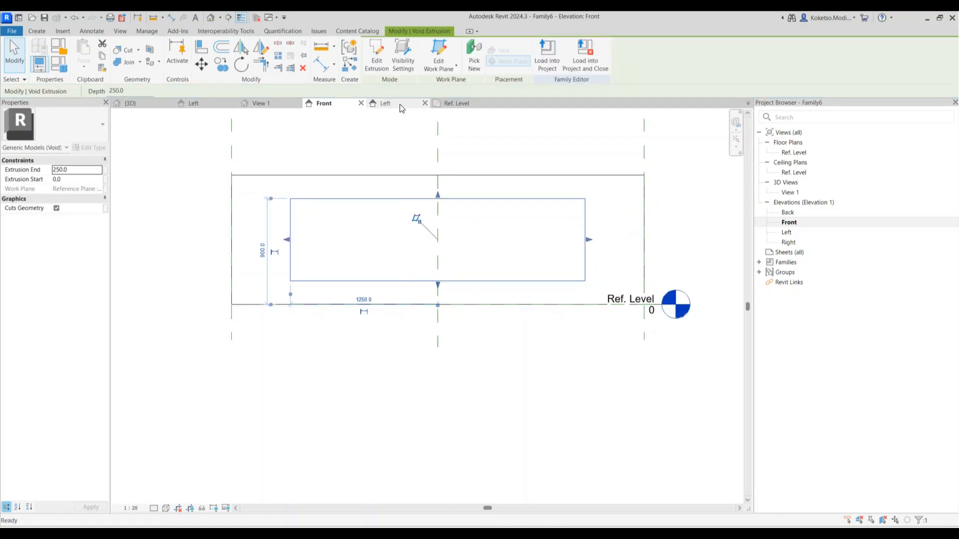
In the Left elevation, pull the void's back face toward the block's front
click(787, 233)
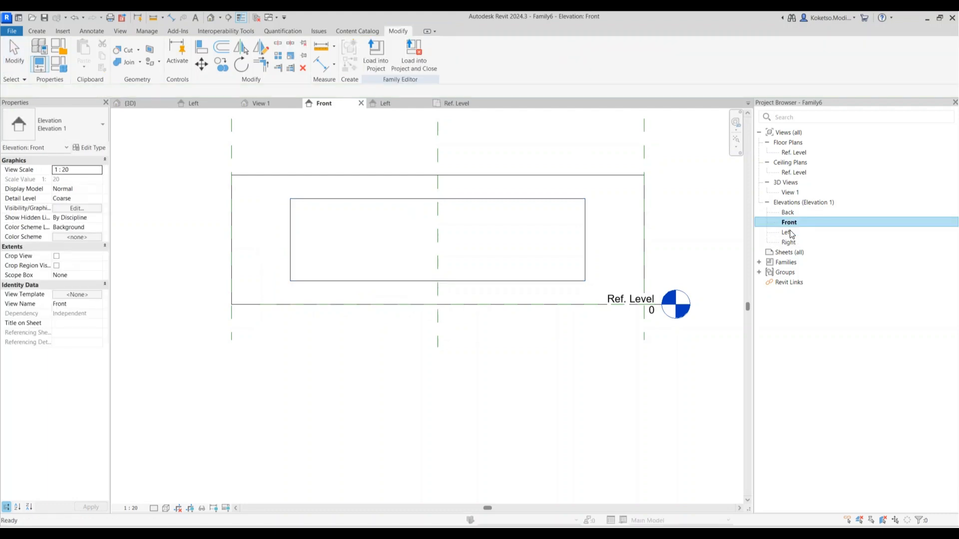
double_click(791, 233)
scroll(685, 310, up, 10)
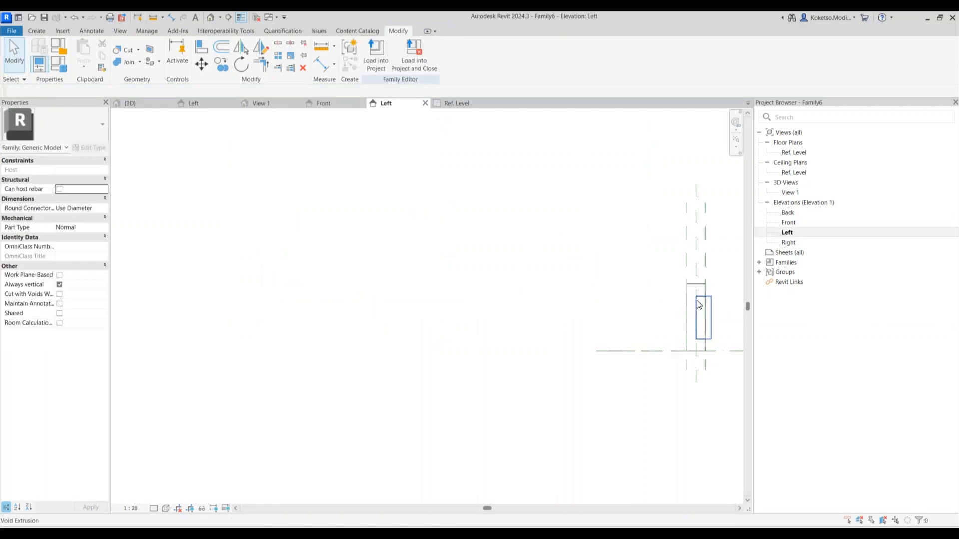
click(687, 311)
middle_drag(689, 315, 491, 276)
scroll(492, 277, up, 2)
drag(484, 281, 517, 261)
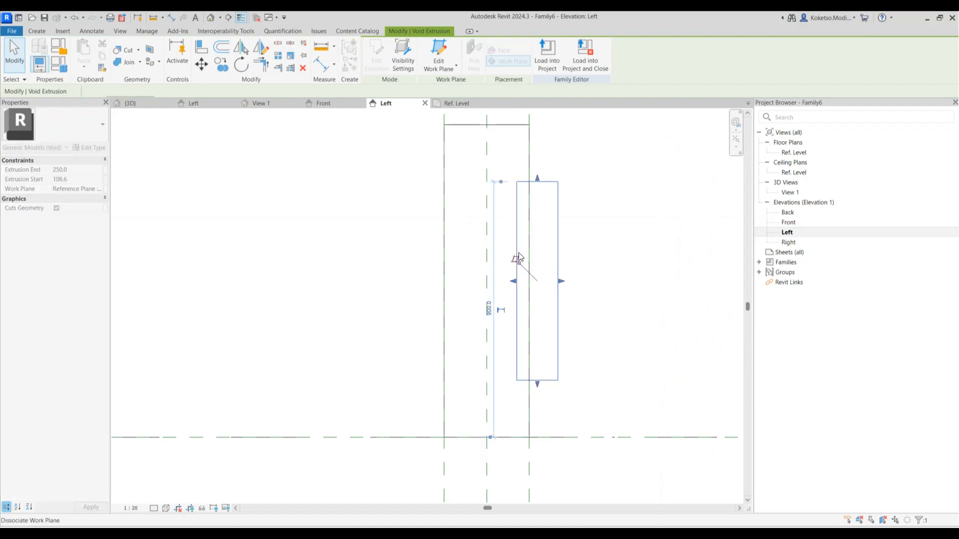
Offset the void 25 and trim it to the block's face
click(517, 222)
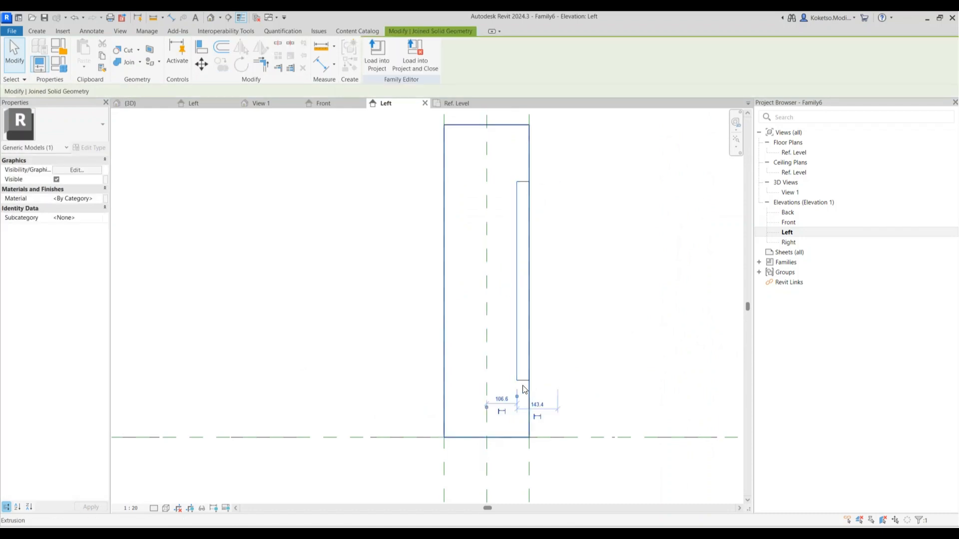
drag(487, 410, 517, 398)
scroll(521, 402, up, 2)
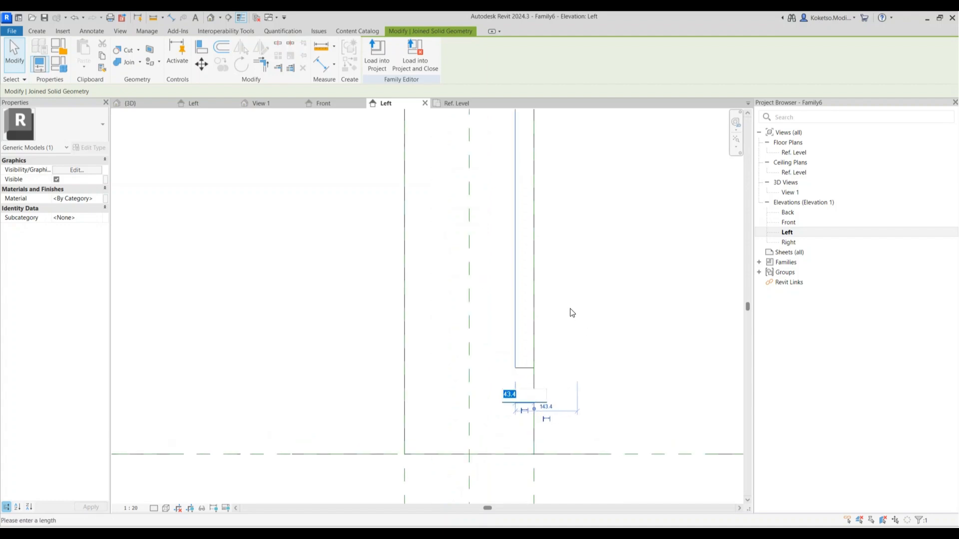
key(Return)
scroll(563, 313, down, 3)
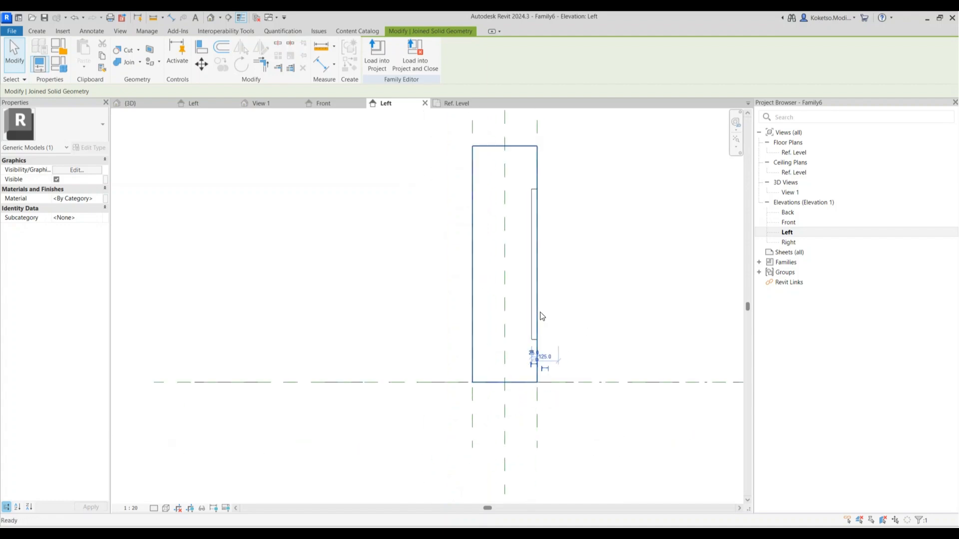
key(Escape)
click(530, 216)
drag(563, 265, 541, 266)
key(Escape)
Mirror the void across the centre plane and switch to the default 3D view
click(533, 220)
click(239, 50)
click(505, 145)
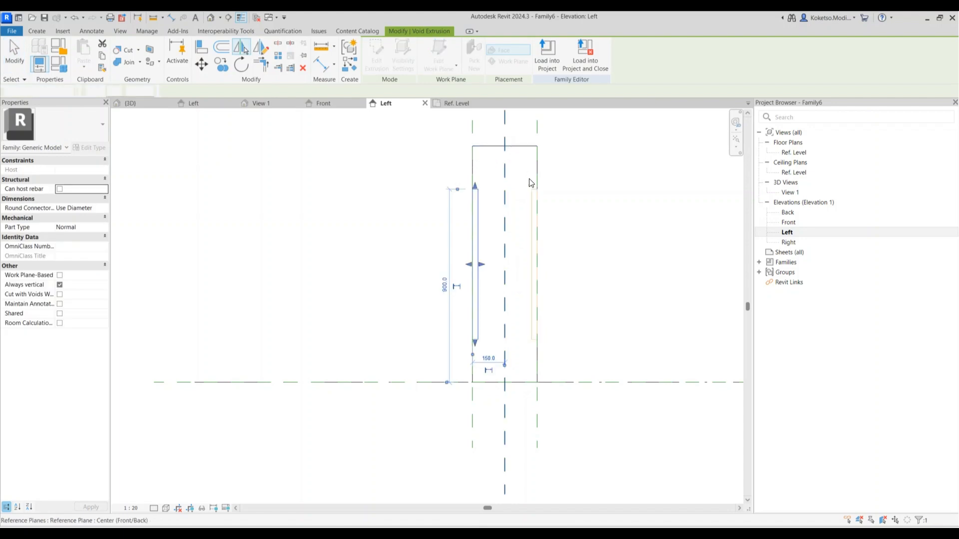
key(Escape)
key(3)
key(d)
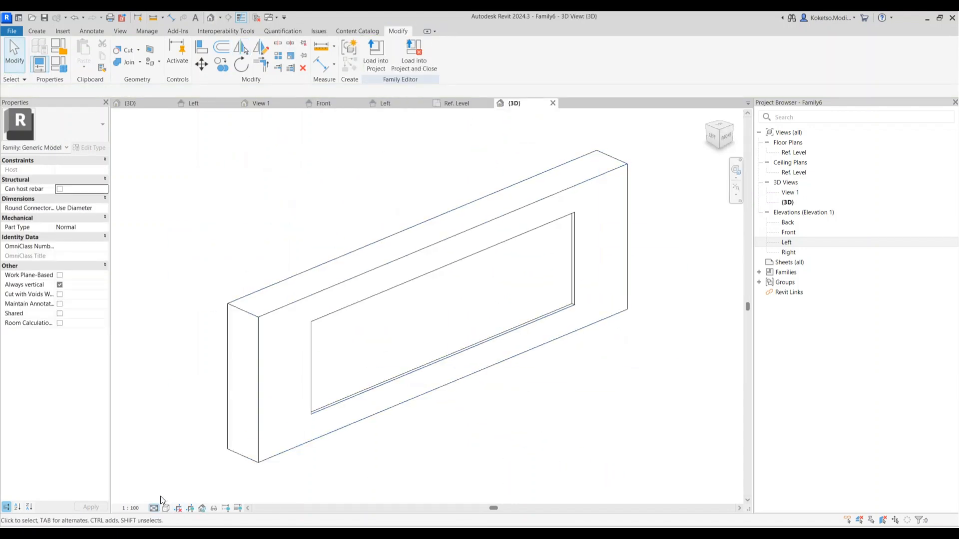
Set the view's visual style to Realistic
click(153, 507)
click(166, 508)
click(182, 498)
Assign the Concrete, Cast In Situ material to the block
click(628, 281)
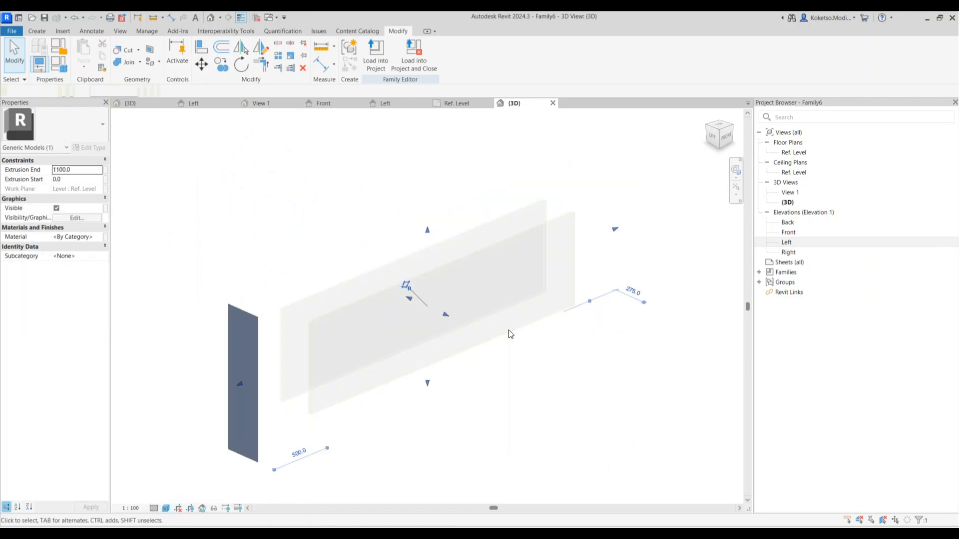
click(100, 236)
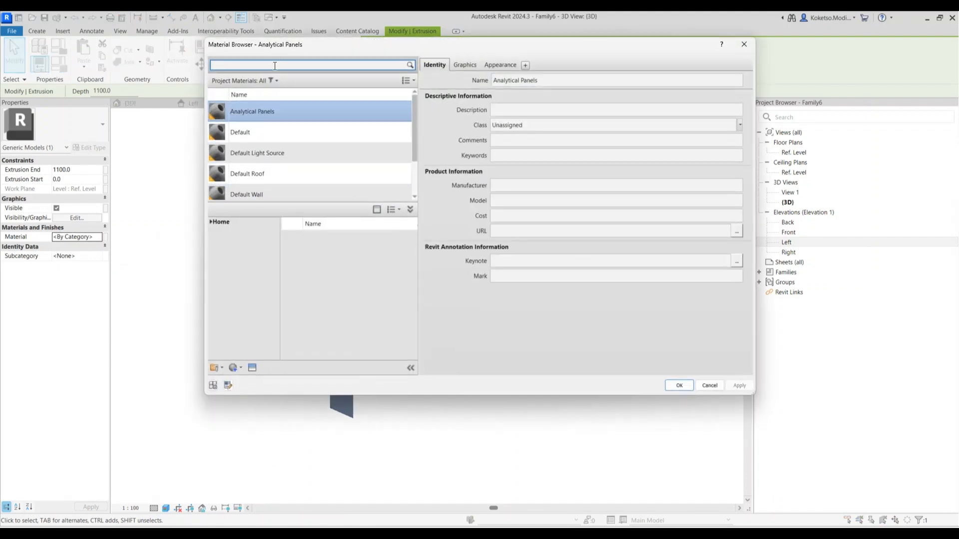
key(Return)
scroll(380, 284, down, 5)
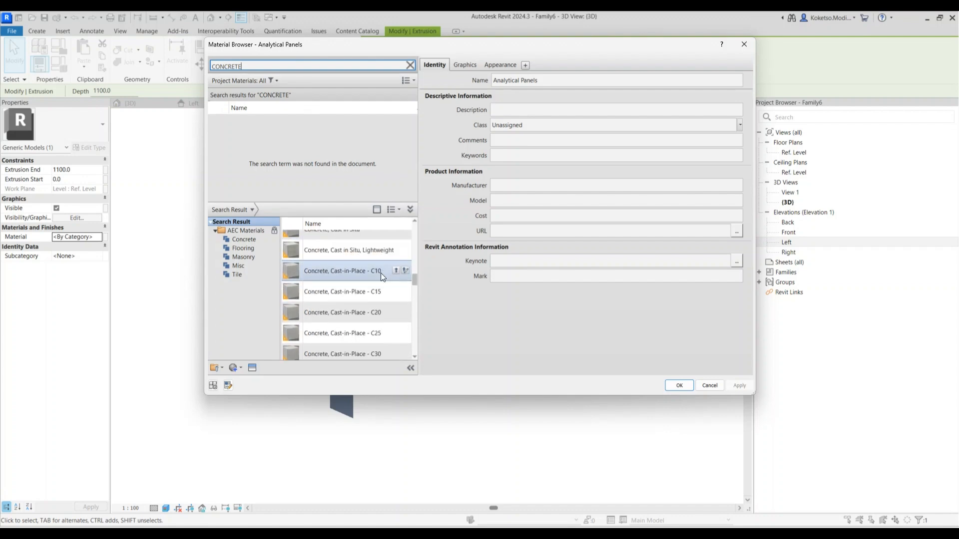
scroll(383, 259, up, 2)
double_click(384, 282)
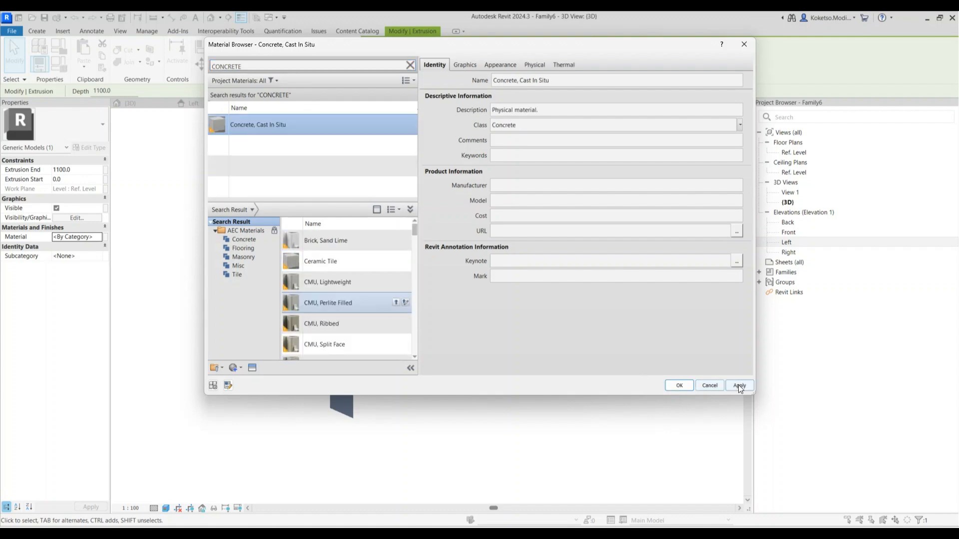
click(679, 389)
click(562, 433)
shift+middle_drag(561, 434, 530, 421)
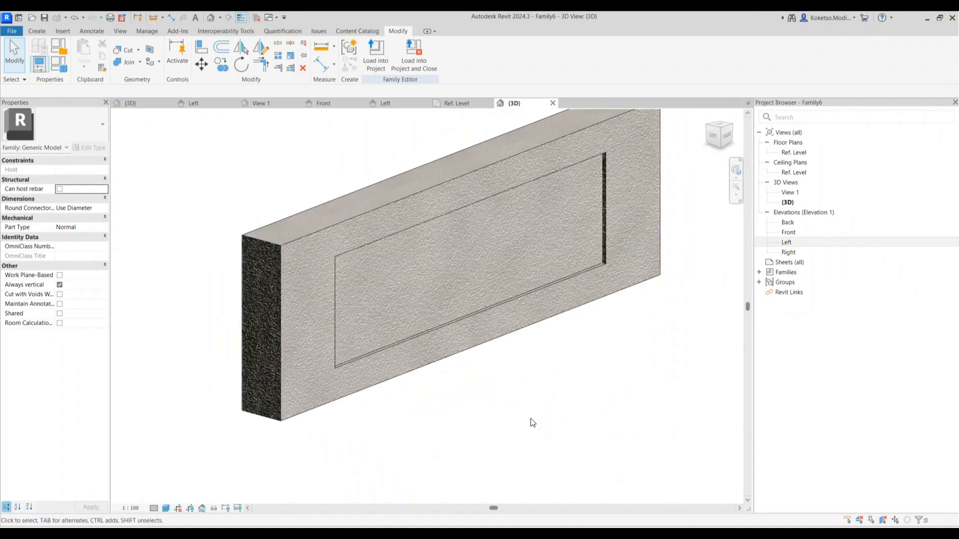
Save the family as ENDBLOCK.rfa and load it into the ABUTMENT family
click(45, 18)
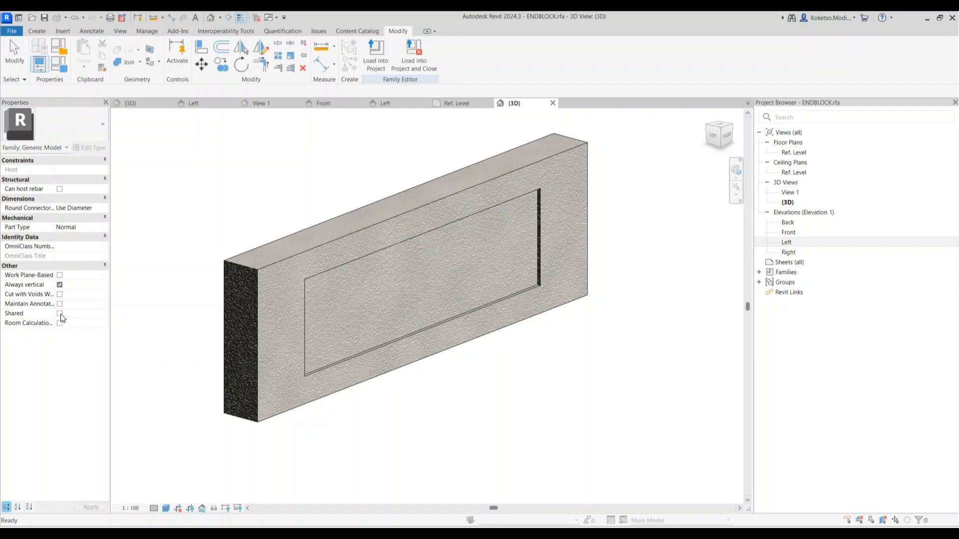
click(405, 59)
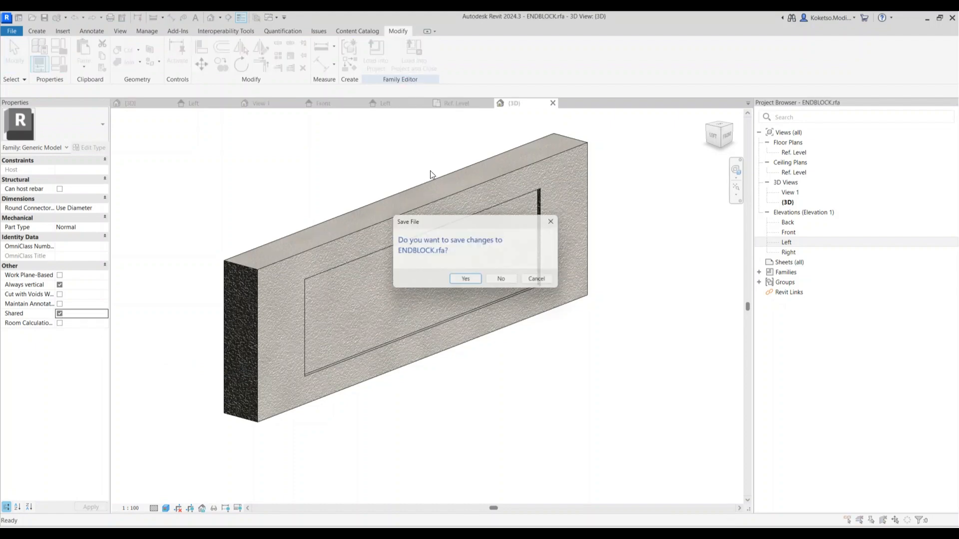
click(466, 281)
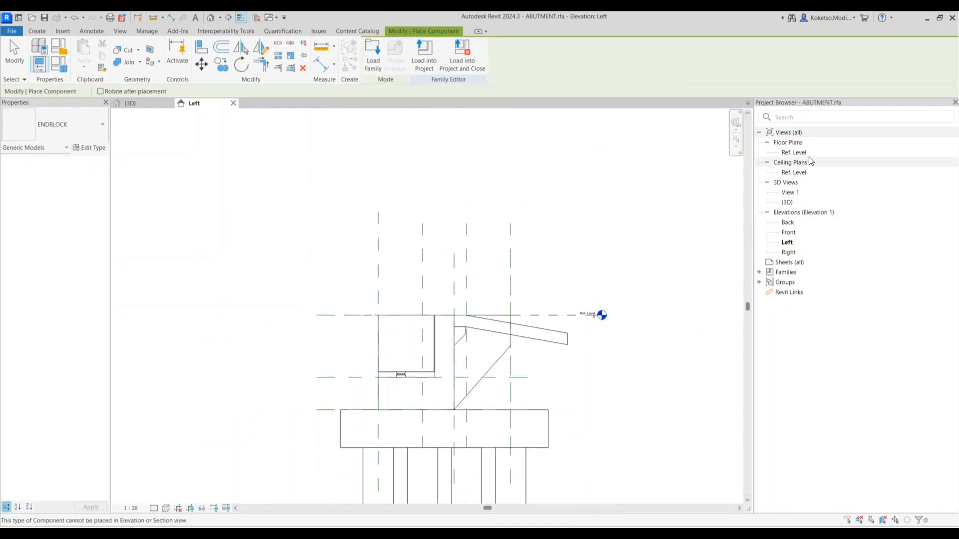
In the Ref. Level plan, place an ENDBLOCK component at the abutment's right end
double_click(796, 153)
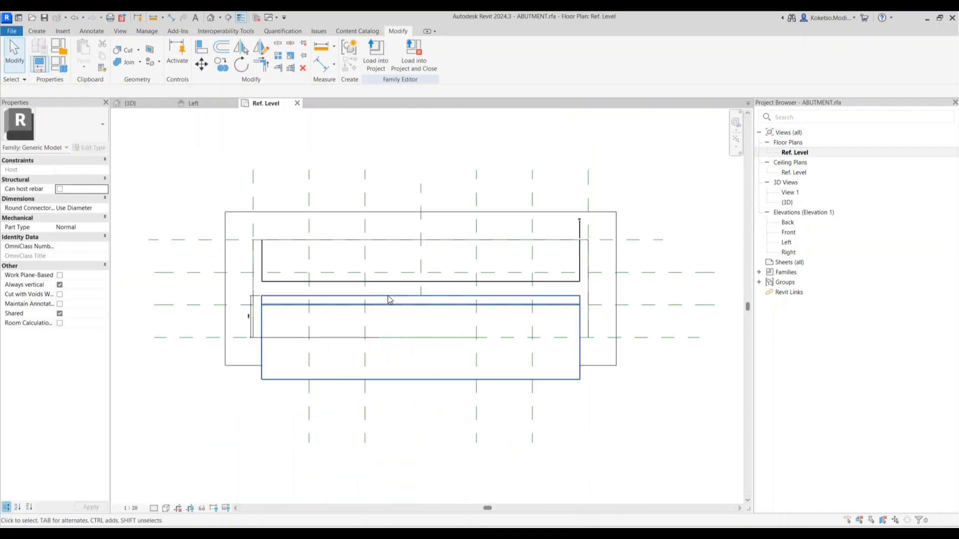
click(37, 31)
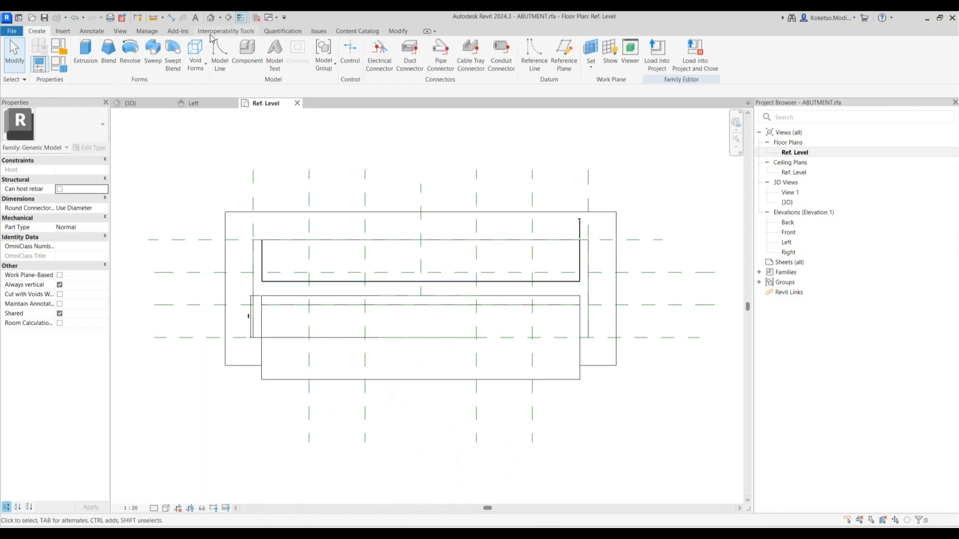
click(244, 51)
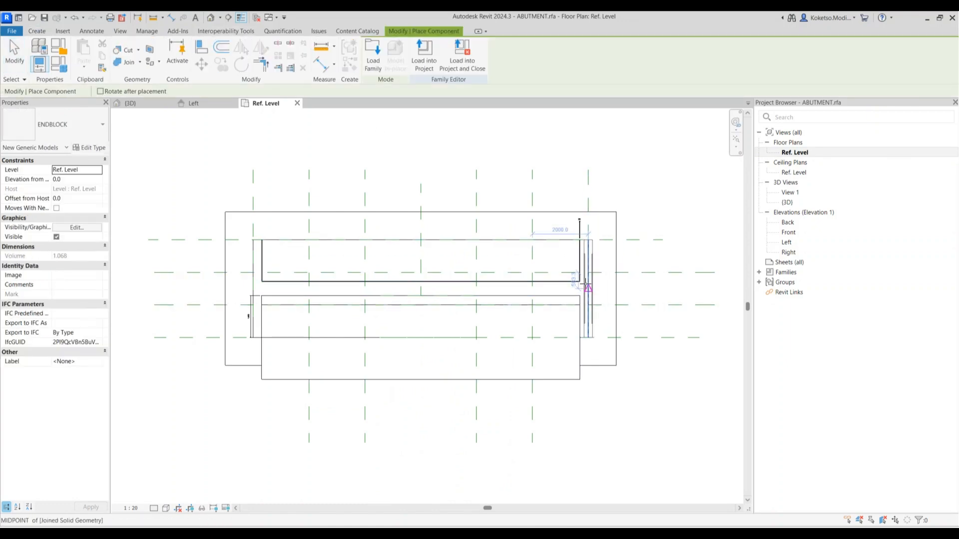
click(586, 286)
key(Escape)
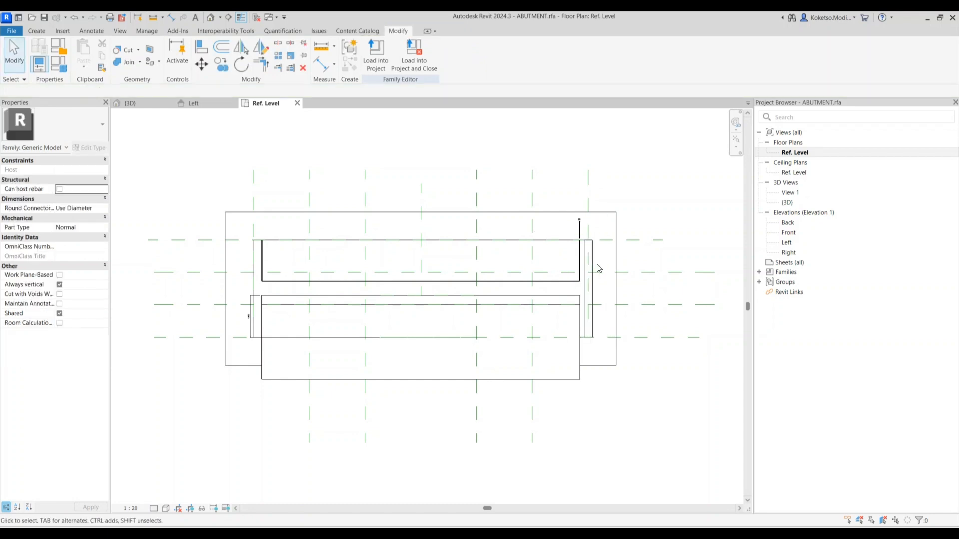
Align the ENDBLOCK's right edge to the reference plane with AL
scroll(599, 269, up, 2)
key(a)
key(l)
scroll(597, 264, up, 2)
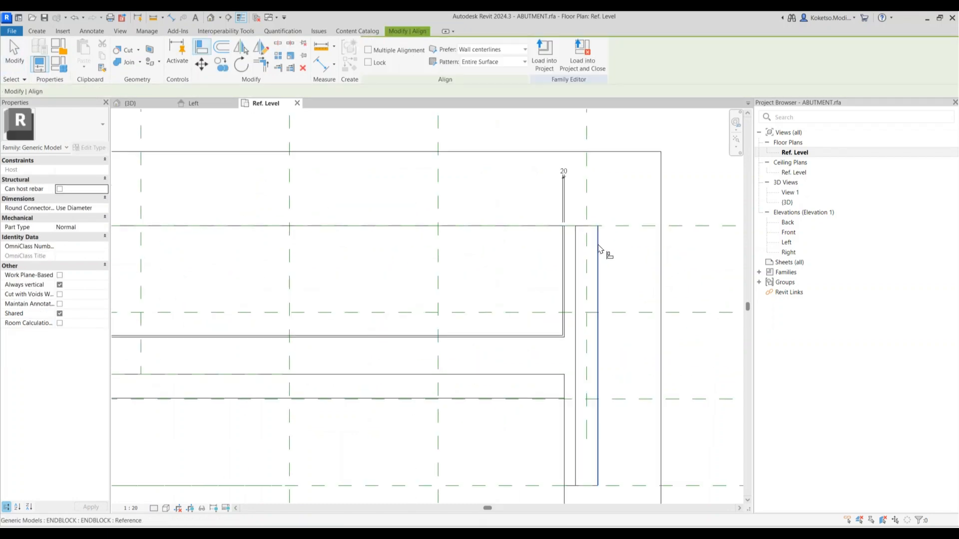
click(588, 207)
click(598, 252)
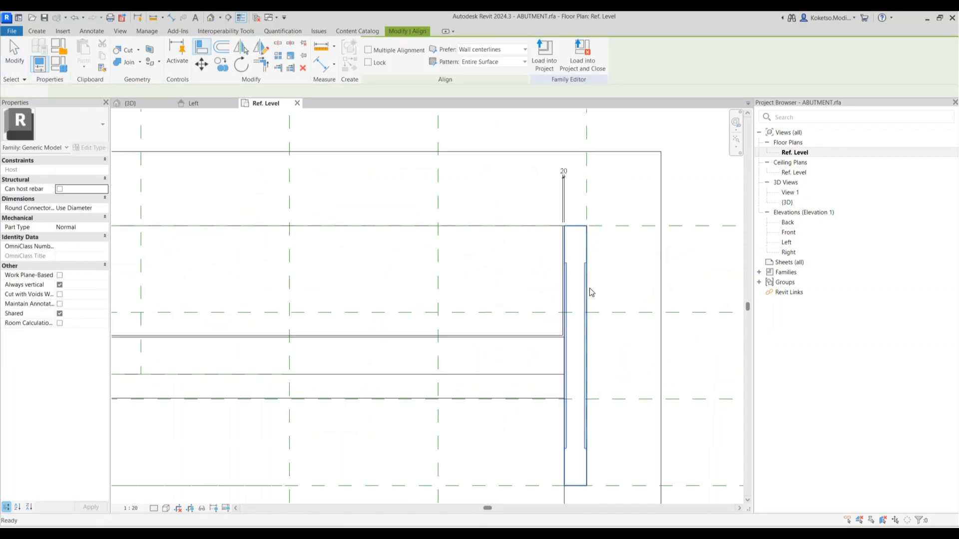
key(Escape)
Check the placed ENDBLOCK in the 3D view and select it
click(131, 103)
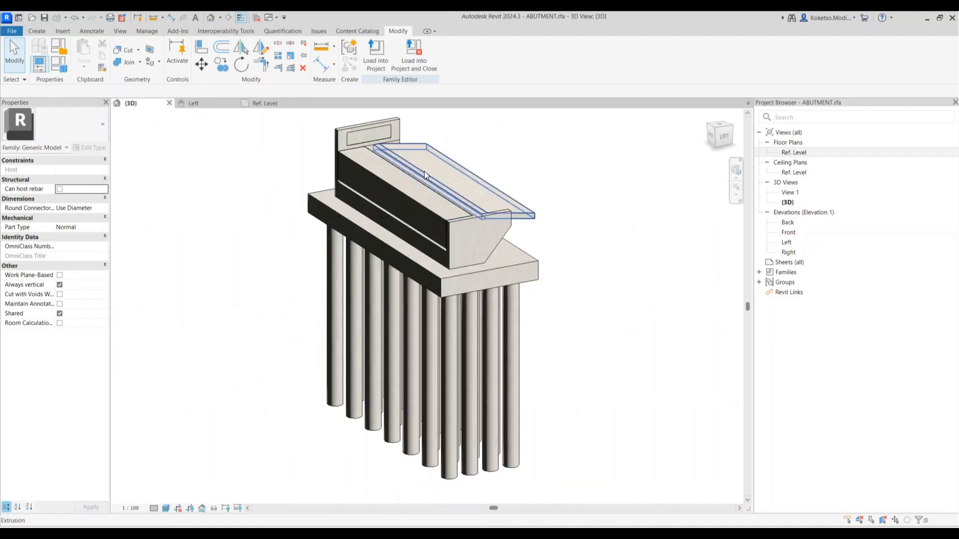
click(352, 124)
shift+middle_drag(352, 124, 541, 132)
key(Escape)
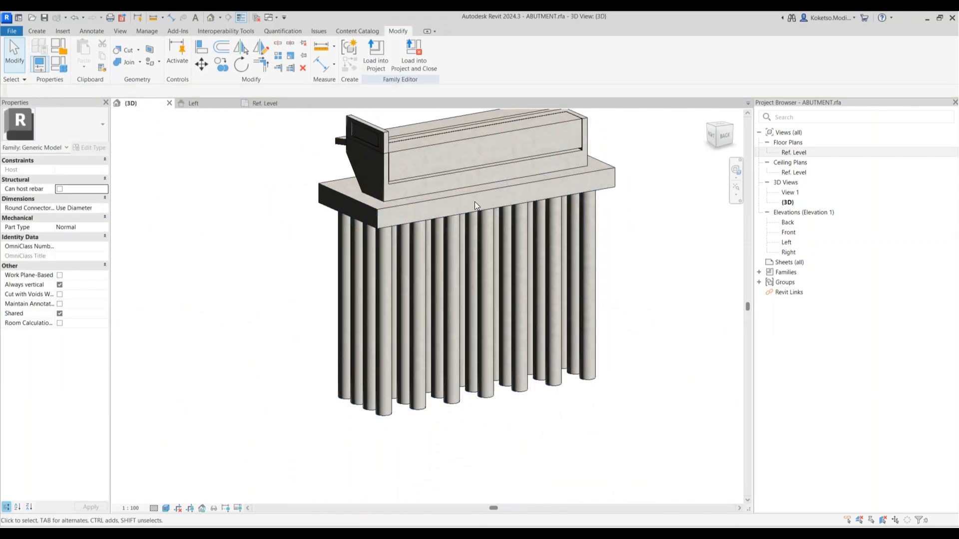
middle_drag(475, 202, 442, 268)
click(335, 199)
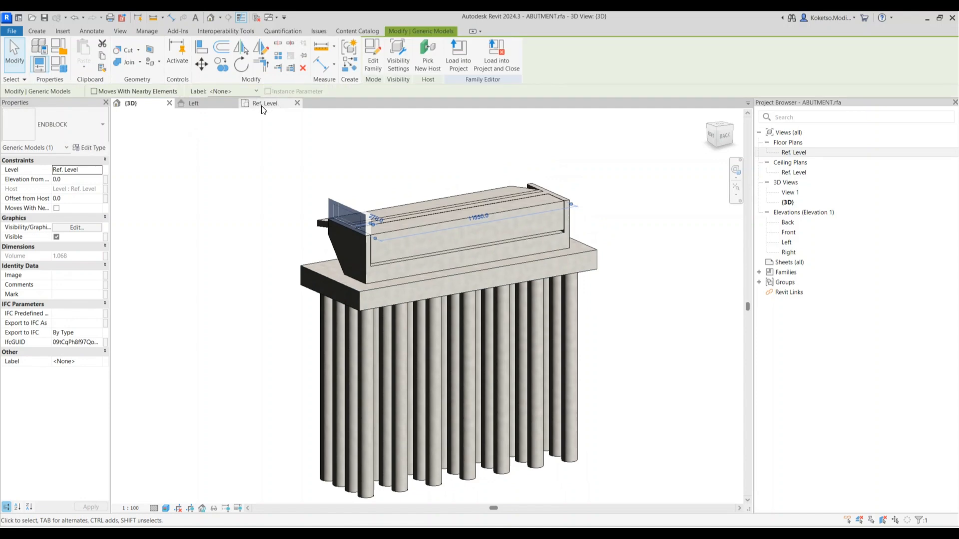
Mirror the ENDBLOCK about the centre plane onto the abutment's left end
click(244, 103)
click(241, 48)
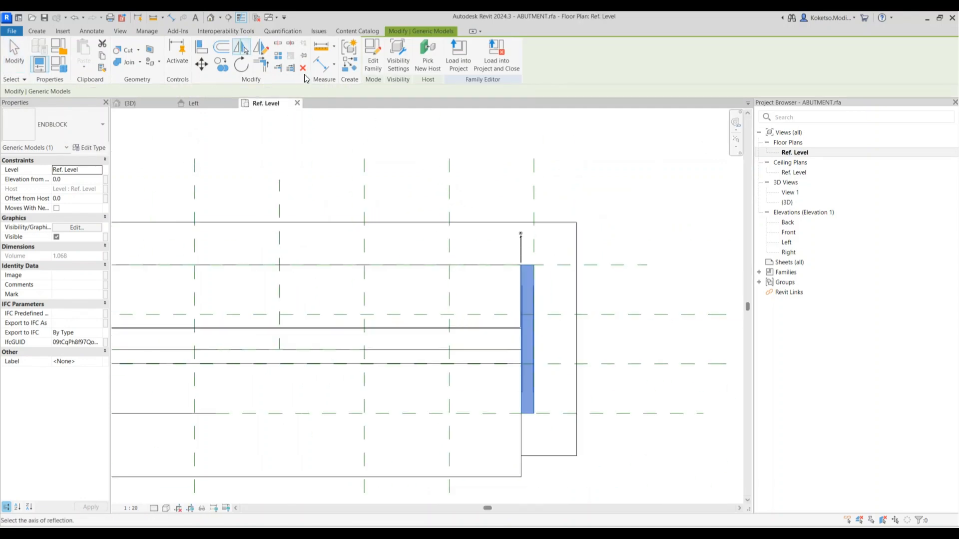
scroll(445, 189, down, 3)
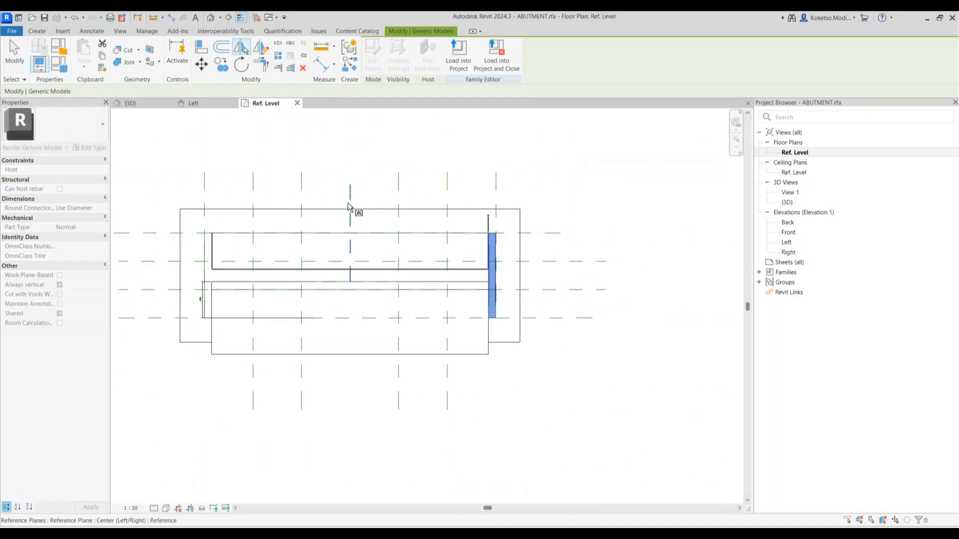
click(350, 200)
key(Escape)
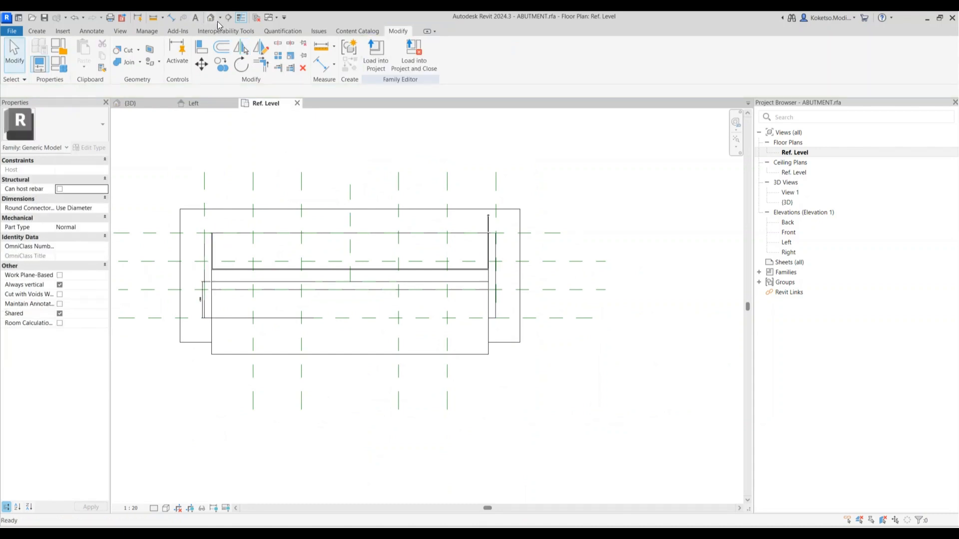
Orbit the 3D view to verify the mirrored ENDBLOCK on the left end
click(212, 23)
shift+middle_drag(608, 359, 424, 361)
scroll(475, 225, up, 3)
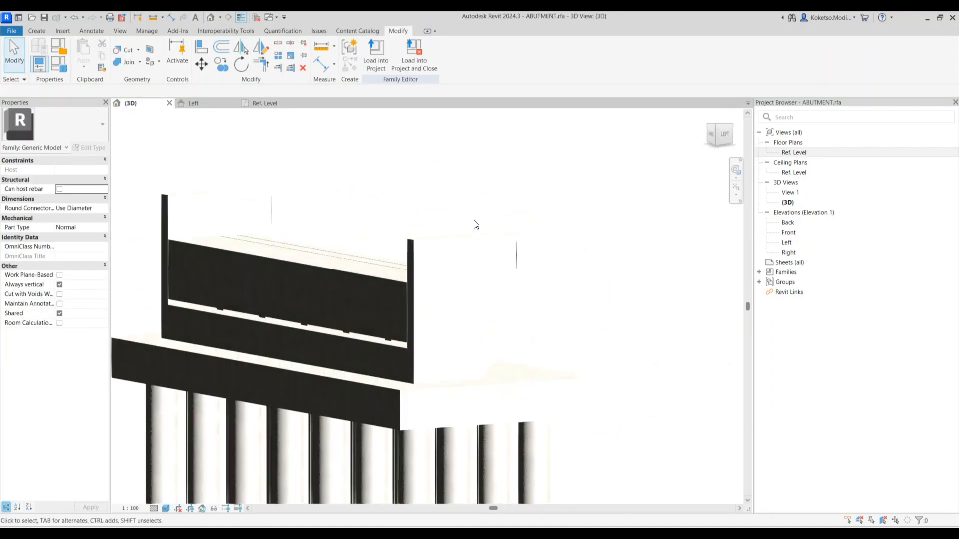
click(550, 282)
shift+middle_drag(607, 397, 726, 474)
key(Escape)
scroll(676, 419, down, 8)
Save the ABUTMENT family and close the Ref. Level, Left and 3D views
click(45, 18)
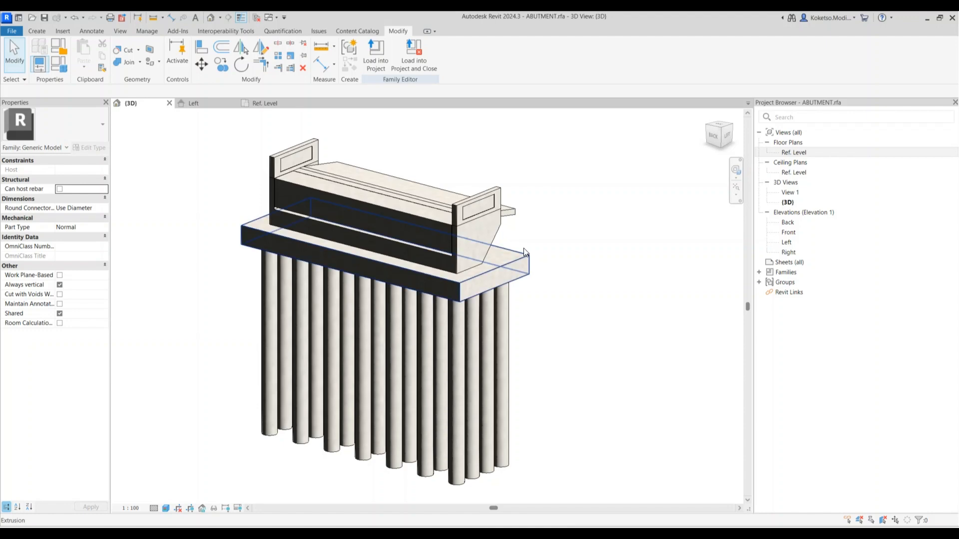
click(296, 103)
click(232, 102)
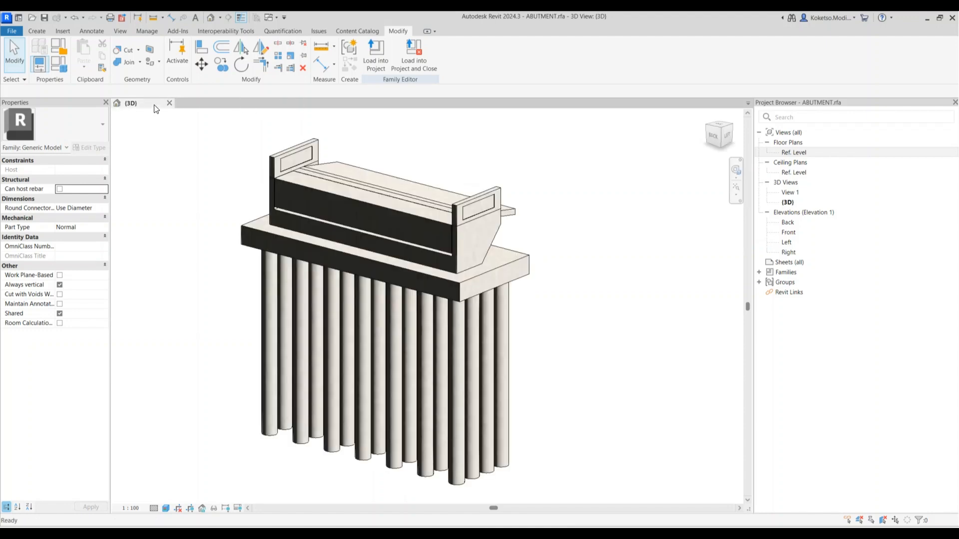
click(169, 102)
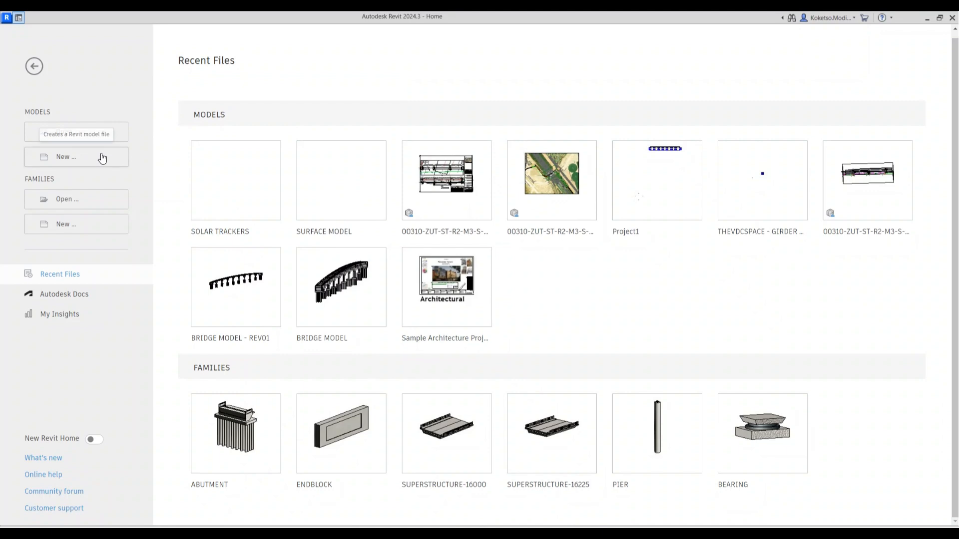
Create a new project from the Construction Template and turn off view cropping and the crop region
click(98, 161)
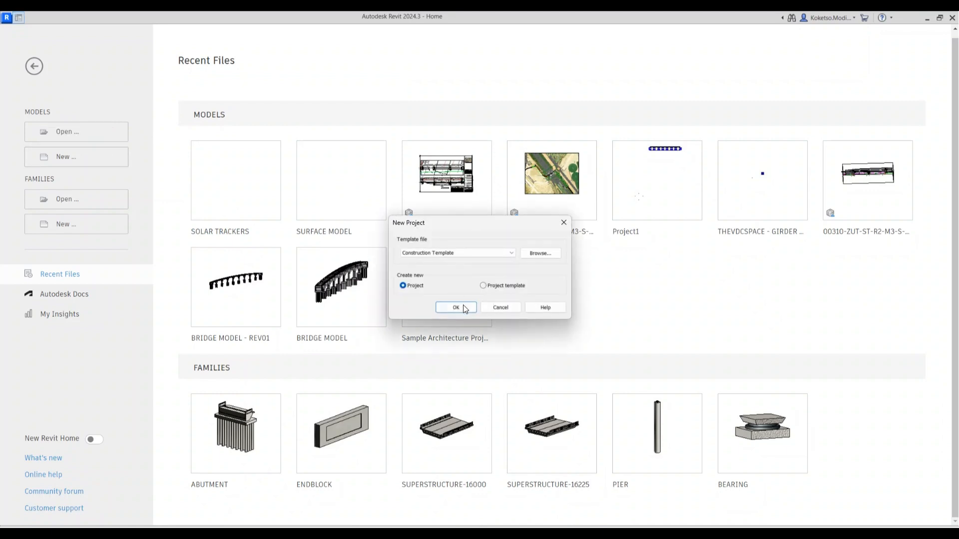
click(465, 307)
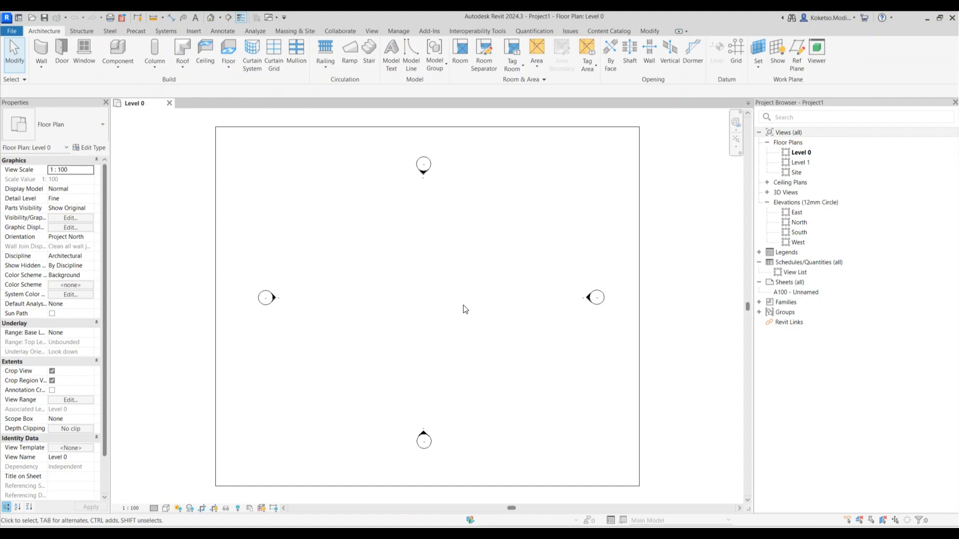
click(52, 371)
click(52, 381)
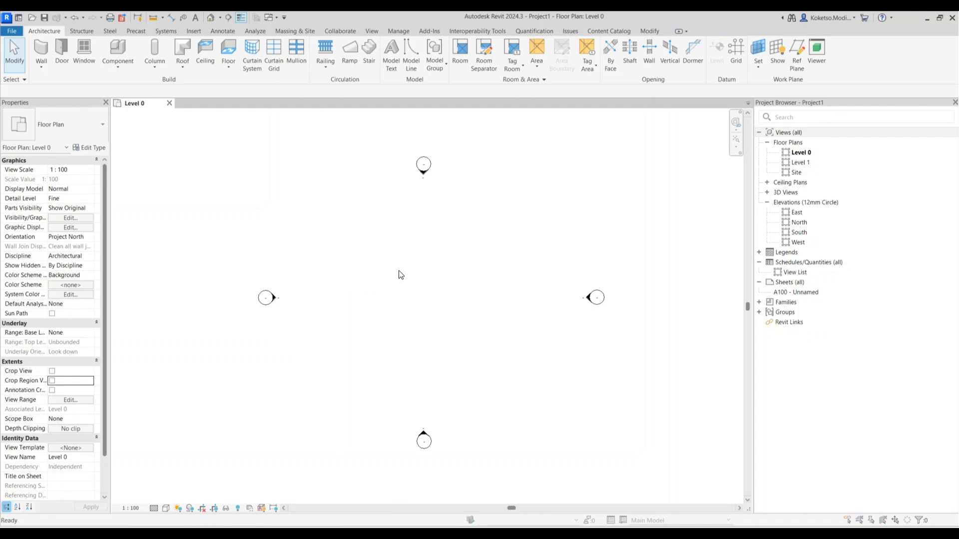
Set project length units to Meters rounded to 2 decimal places, then launch Dynamo
key(u)
key(n)
click(509, 244)
click(491, 219)
click(486, 231)
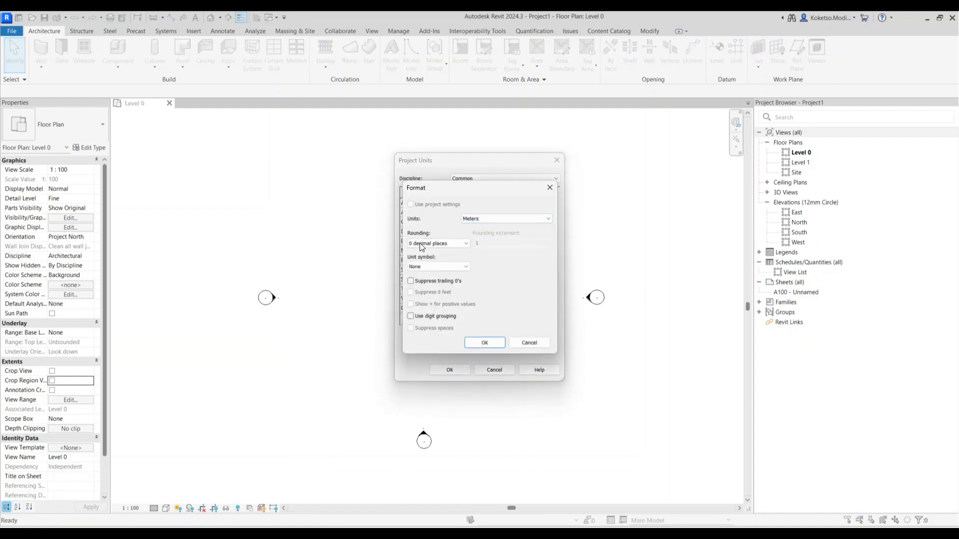
click(421, 244)
click(418, 284)
click(485, 343)
click(448, 370)
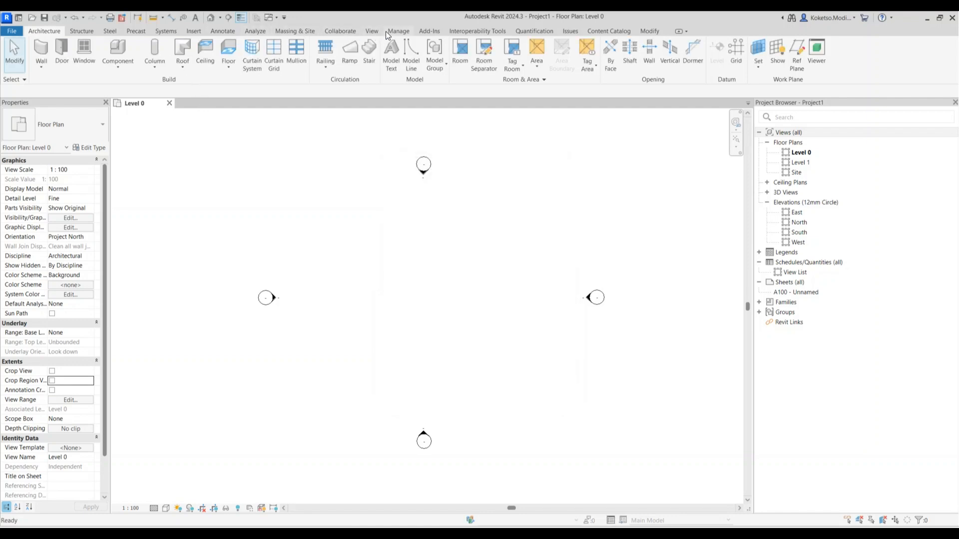
click(402, 31)
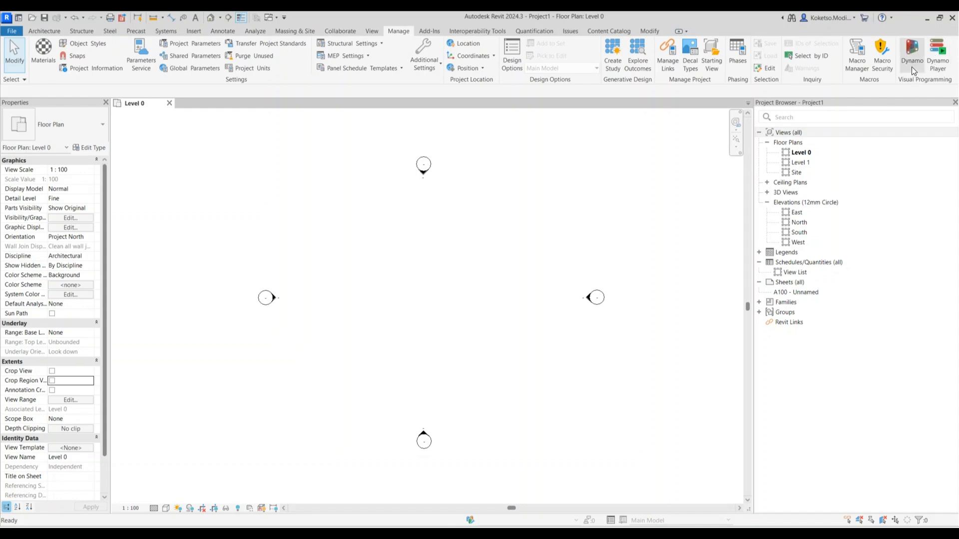
click(912, 63)
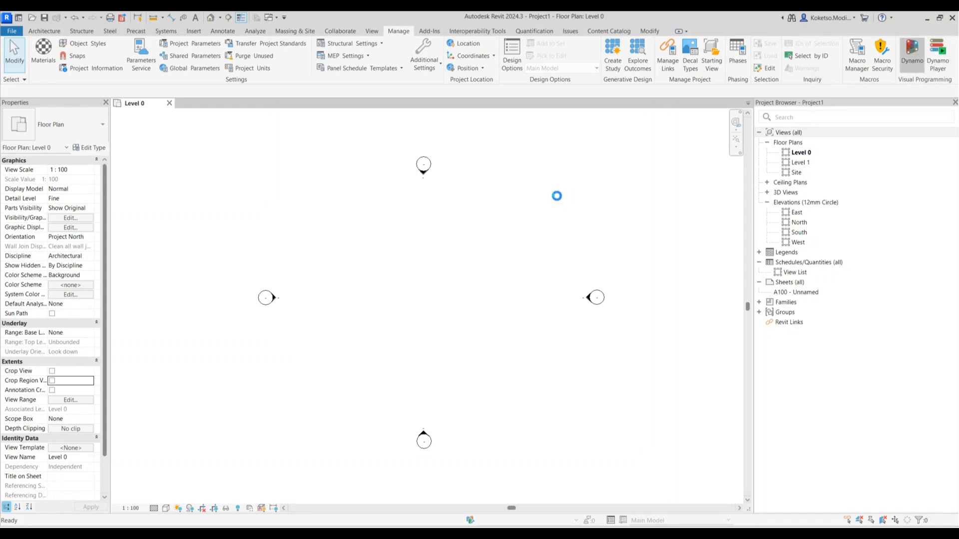
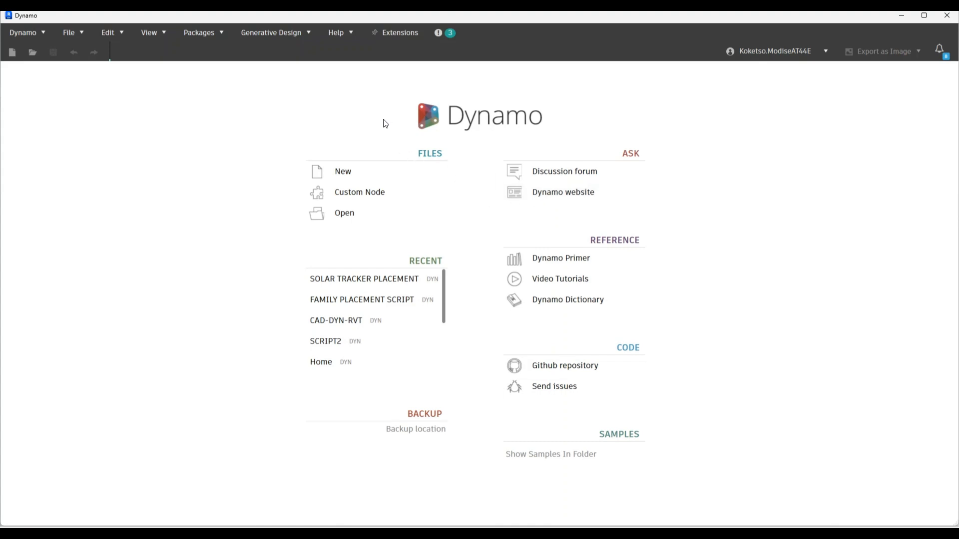
Start a new blank Dynamo graph with the run mode set to Manual
click(327, 172)
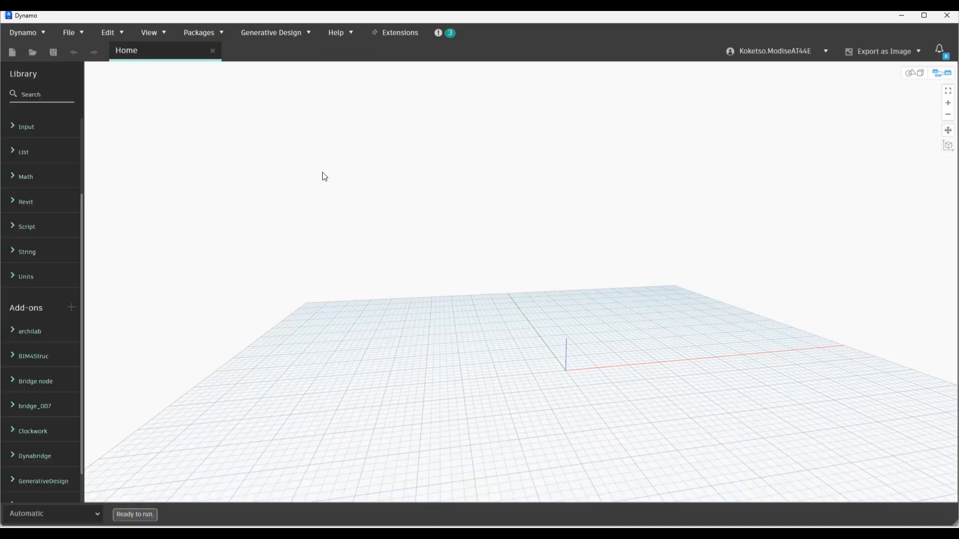
click(58, 514)
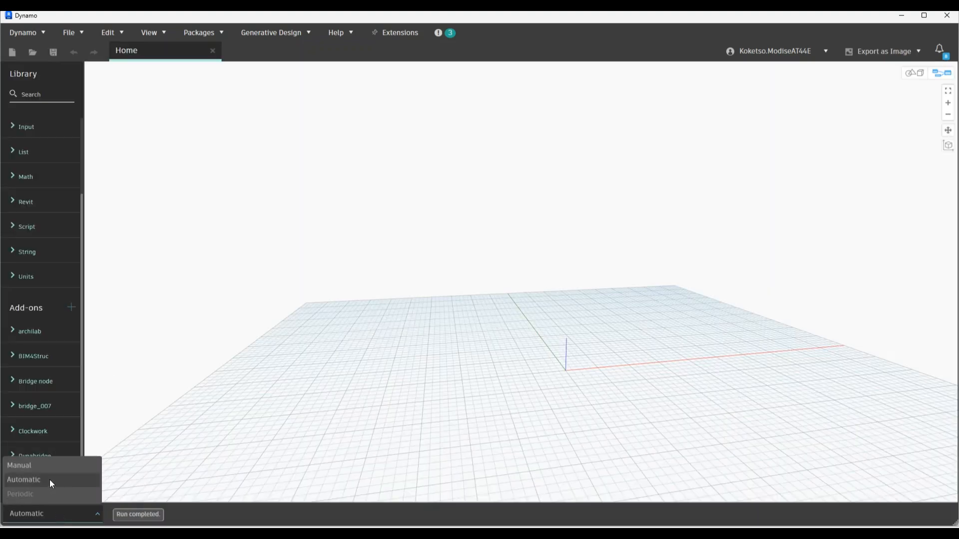
click(22, 466)
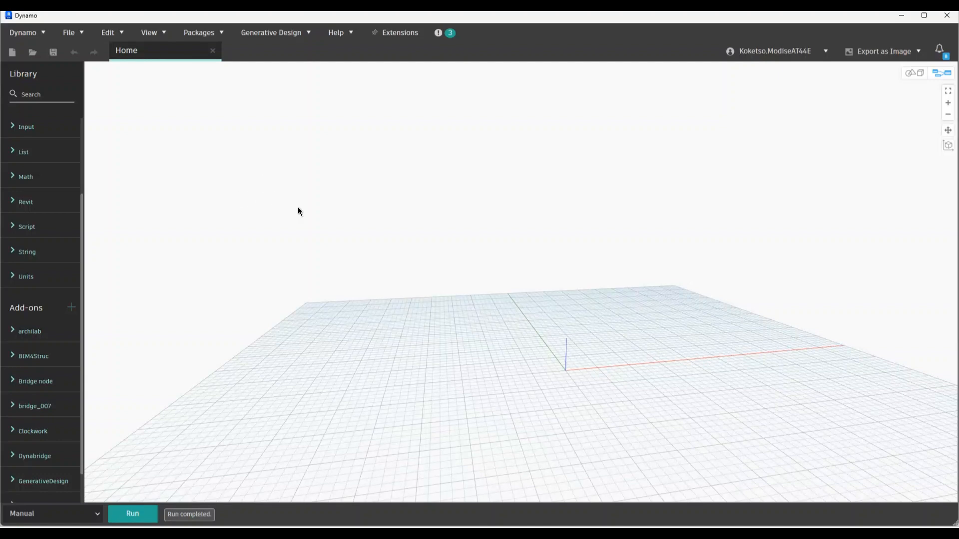
Add a code block near the top of the canvas and name it SUPERSTRUCTURE
double_click(340, 225)
drag(250, 186, 340, 137)
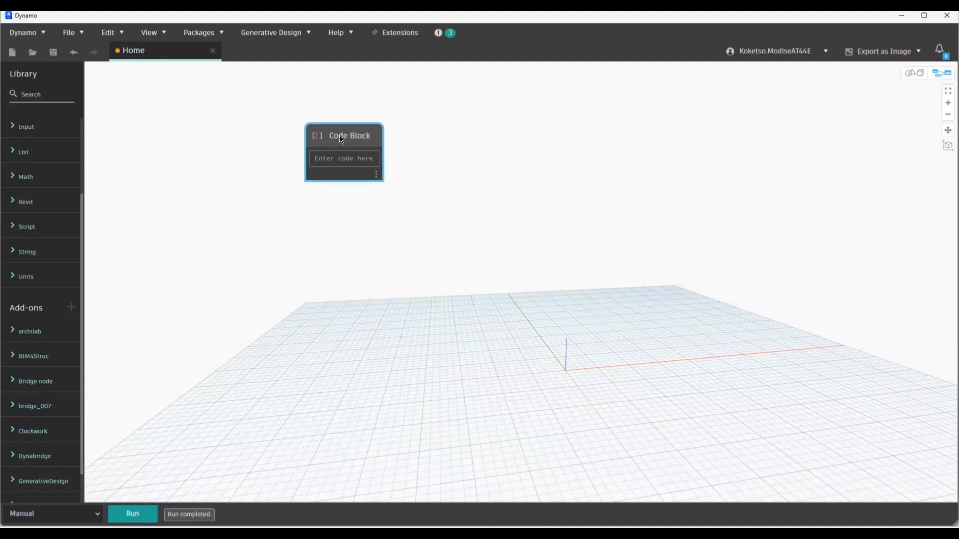
text(SUPERSTRUCTURE)
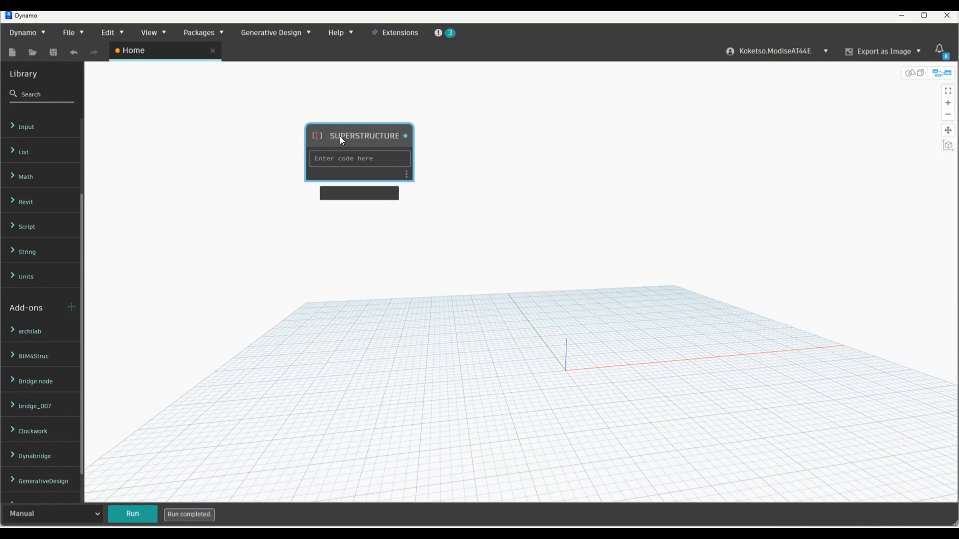
click(410, 186)
Enter Point.ByCoordinates(0,0,32.651); as the block's first line and start a second line
click(339, 157)
scroll(337, 129, up, 3)
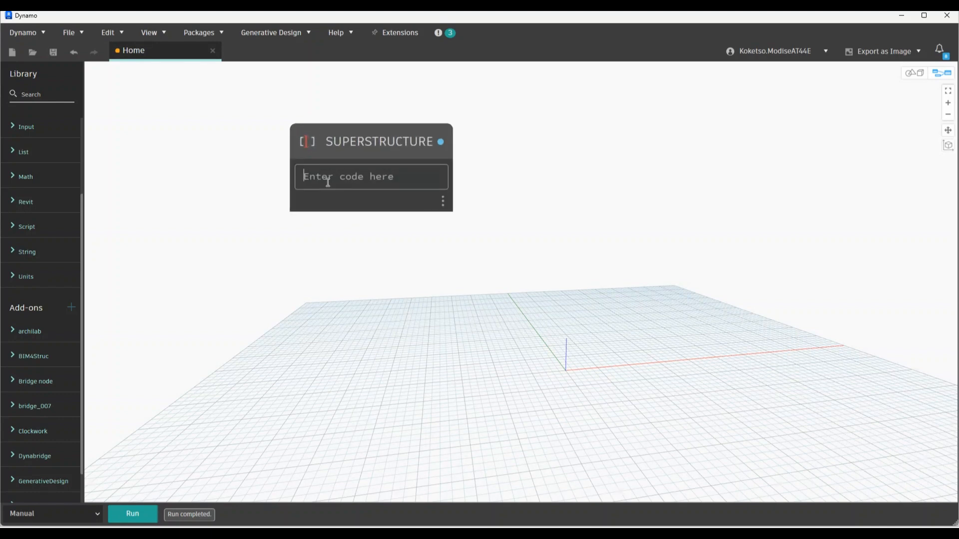
text(POI)
key(BackSpace)
key(BackSpace)
key(BackSpace)
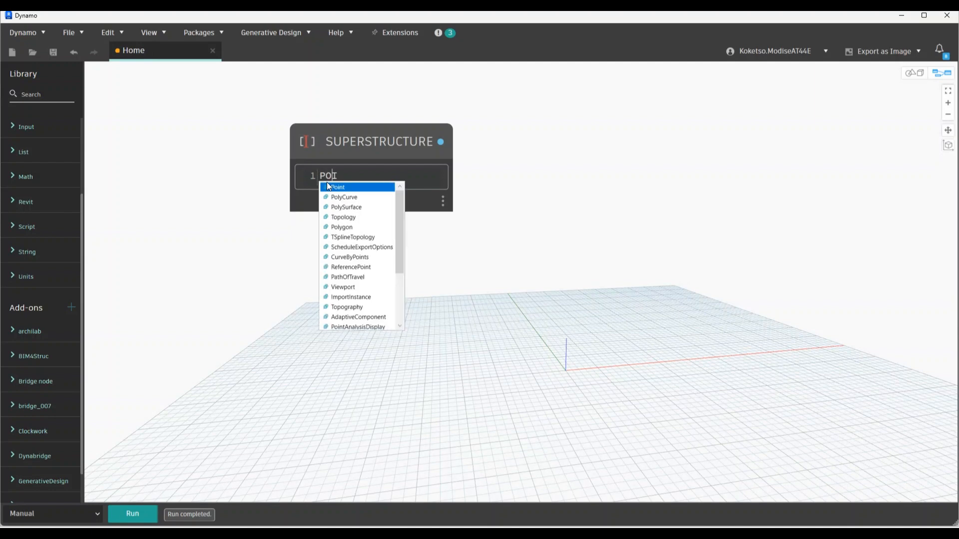
text(Point.)
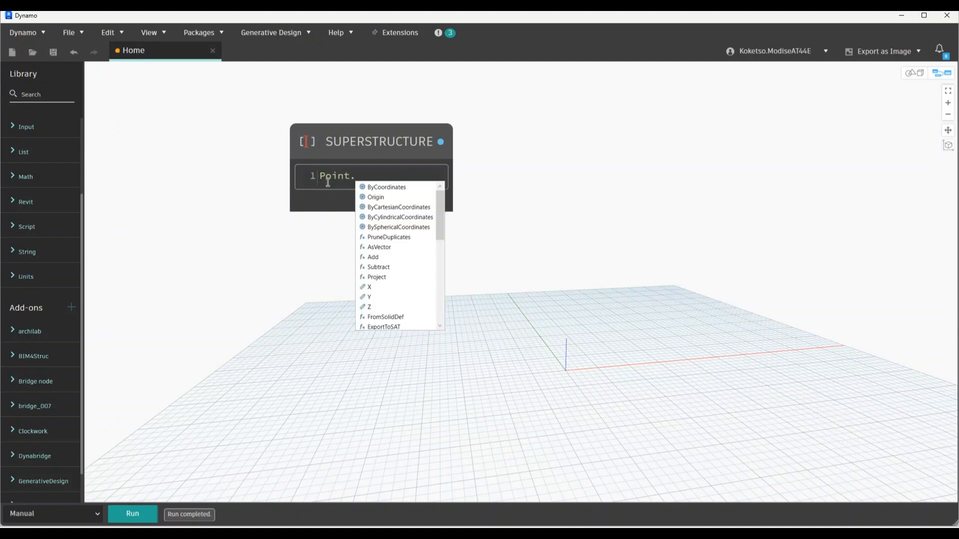
text(ByCoordinates(0)
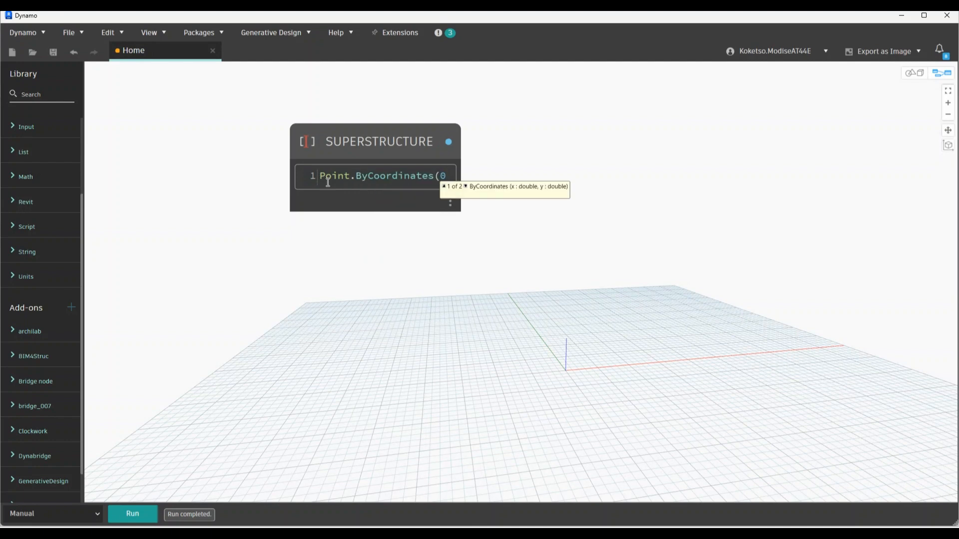
text(,0,)
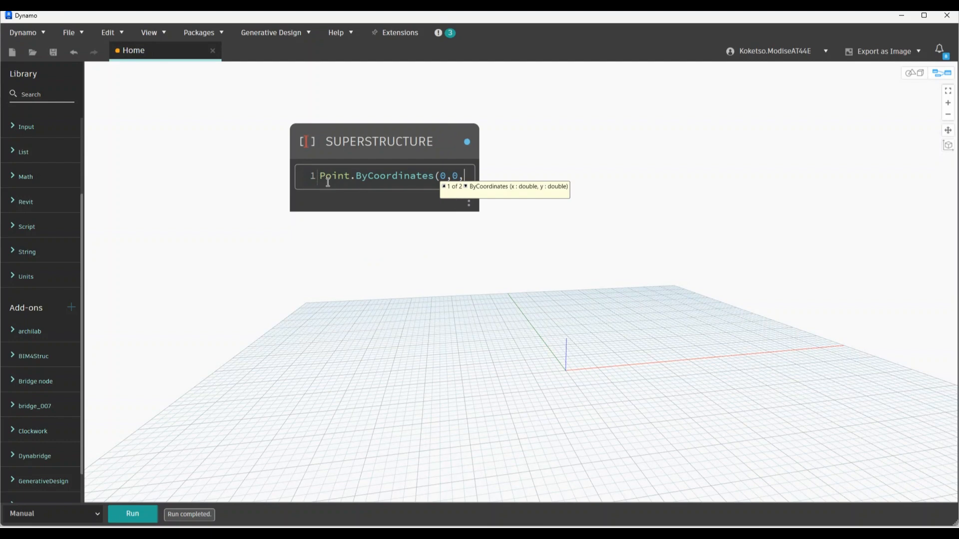
text(16)
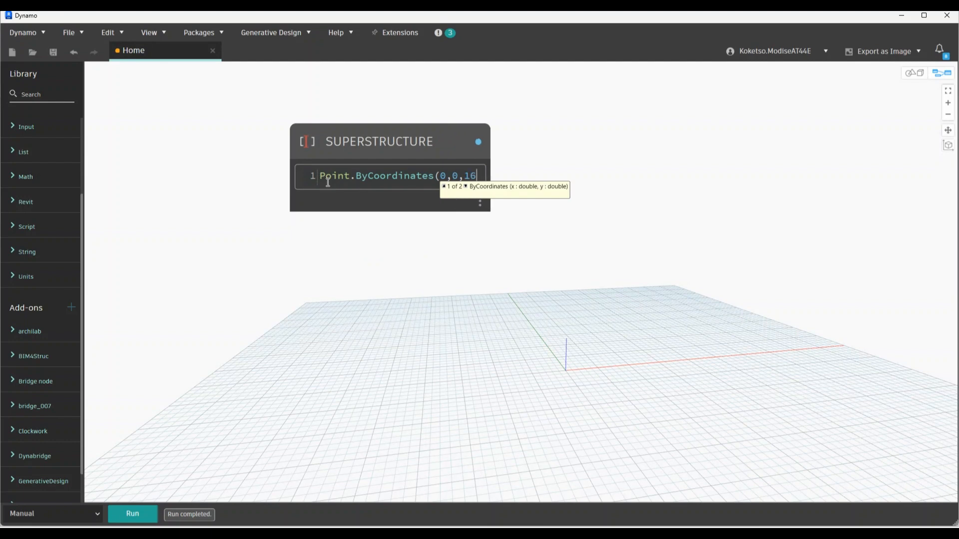
key(BackSpace)
key(BackSpace)
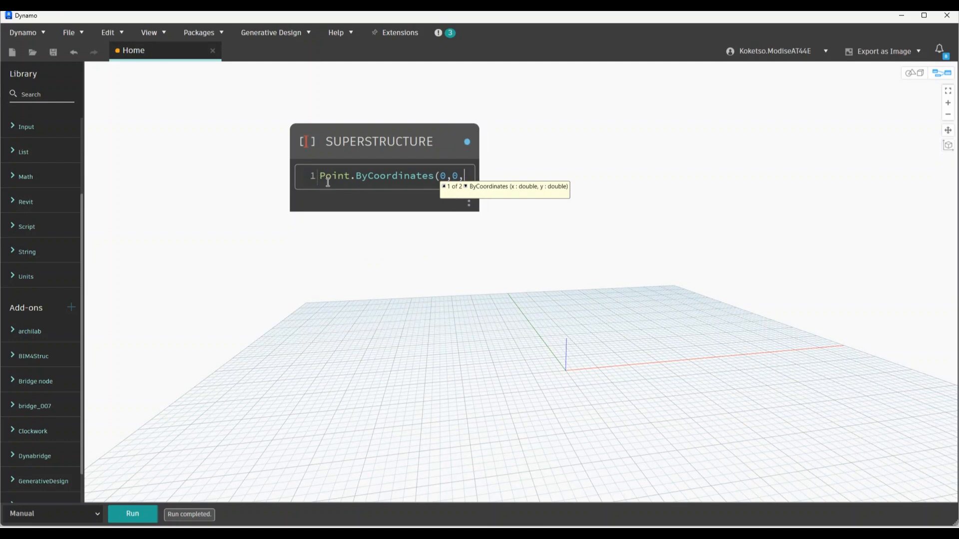
text(32.)
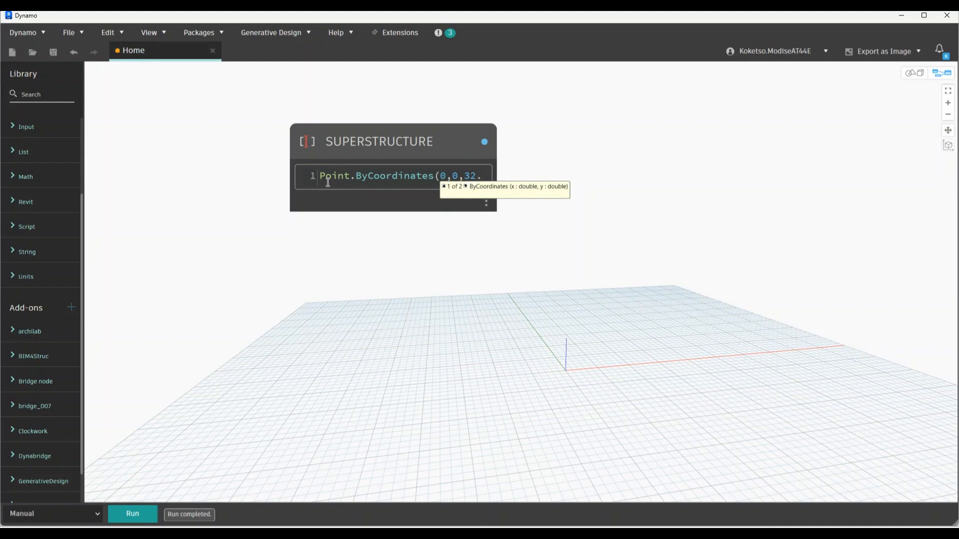
text(651);)
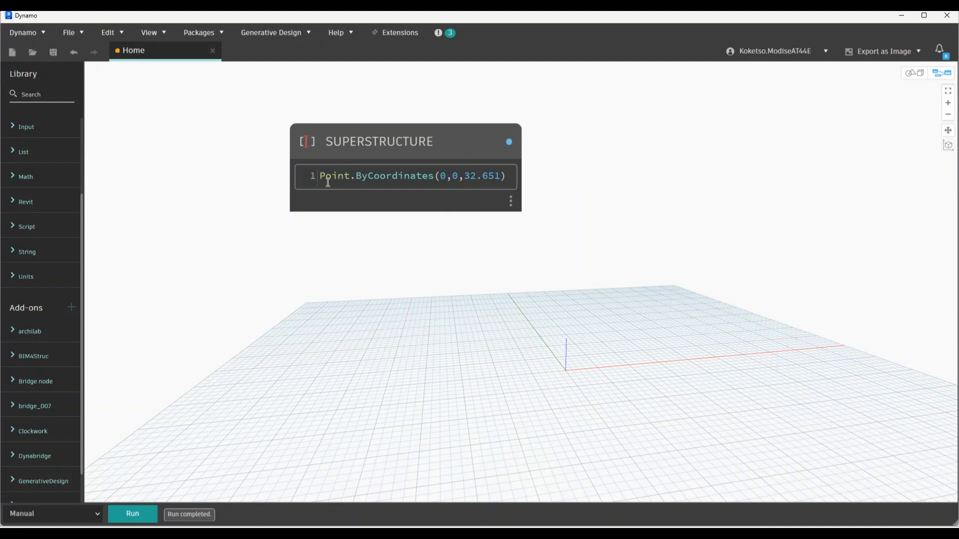
key(Return)
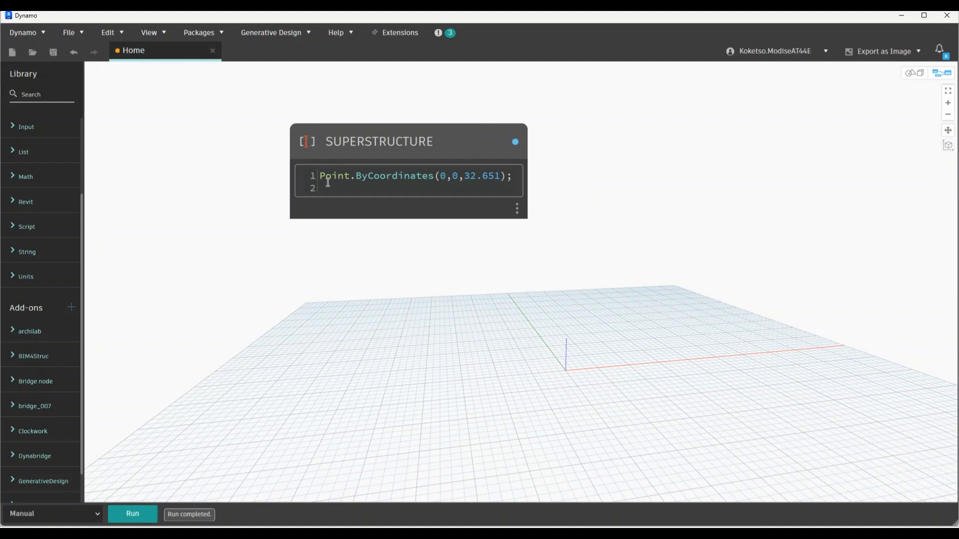
Remove the stray text, move the node left, and paste the point line into lines 2–5
text(PO)
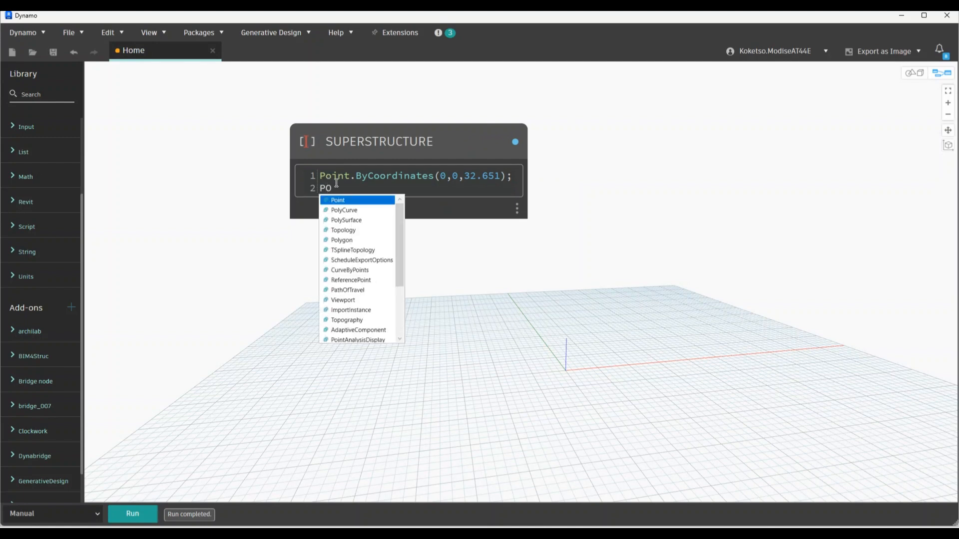
key(BackSpace)
key(BackSpace)
drag(515, 179, 279, 179)
key(ctrl+c)
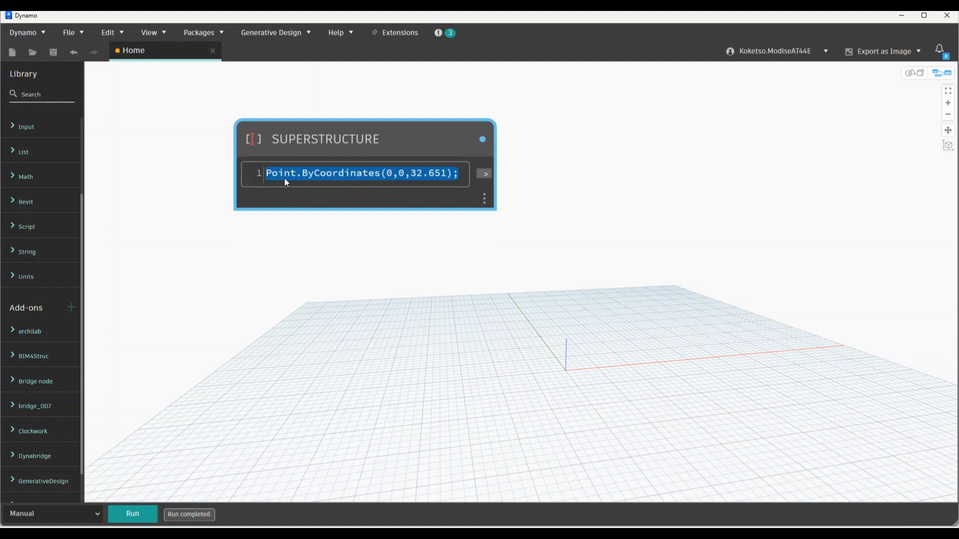
click(459, 172)
key(Return)
key(ctrl+v)
key(Return)
key(ctrl+v)
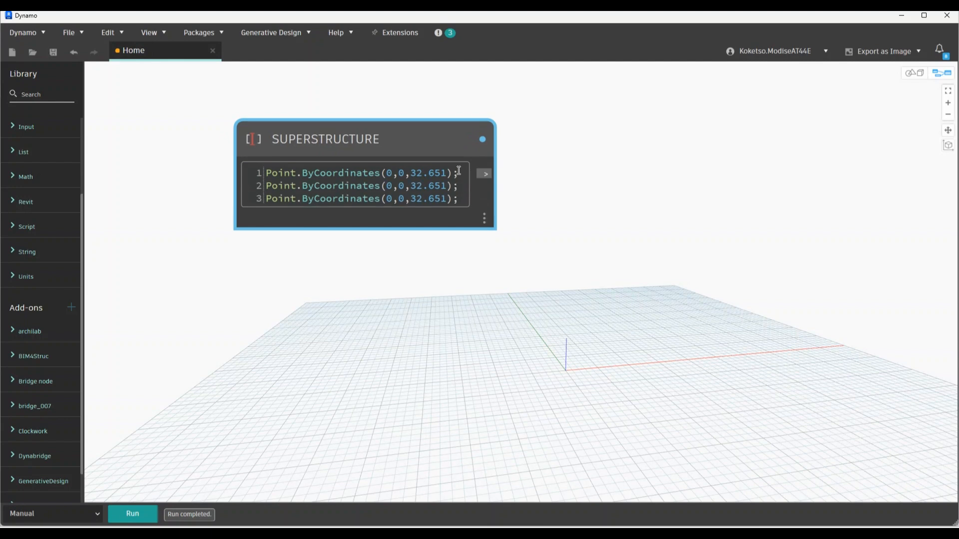
key(Return)
key(ctrl+v)
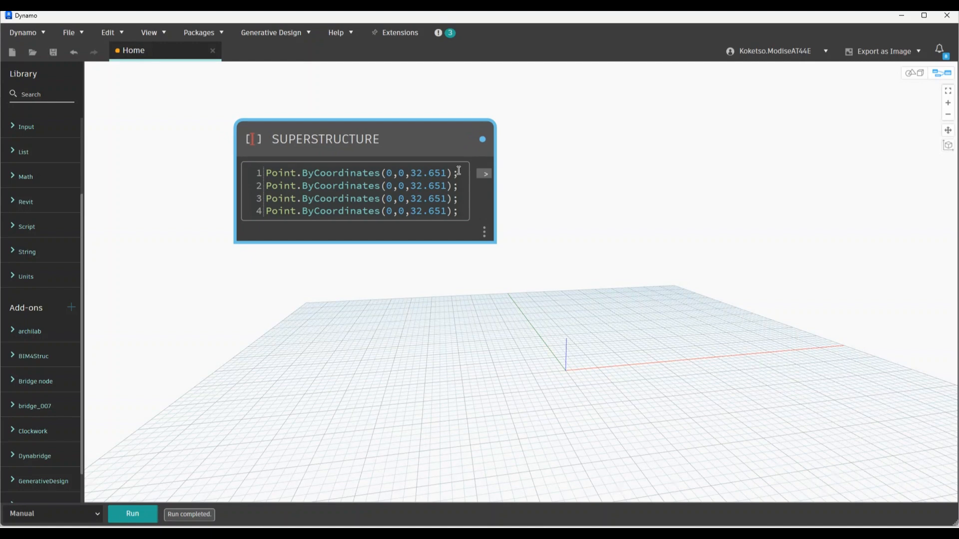
key(Return)
key(ctrl+v)
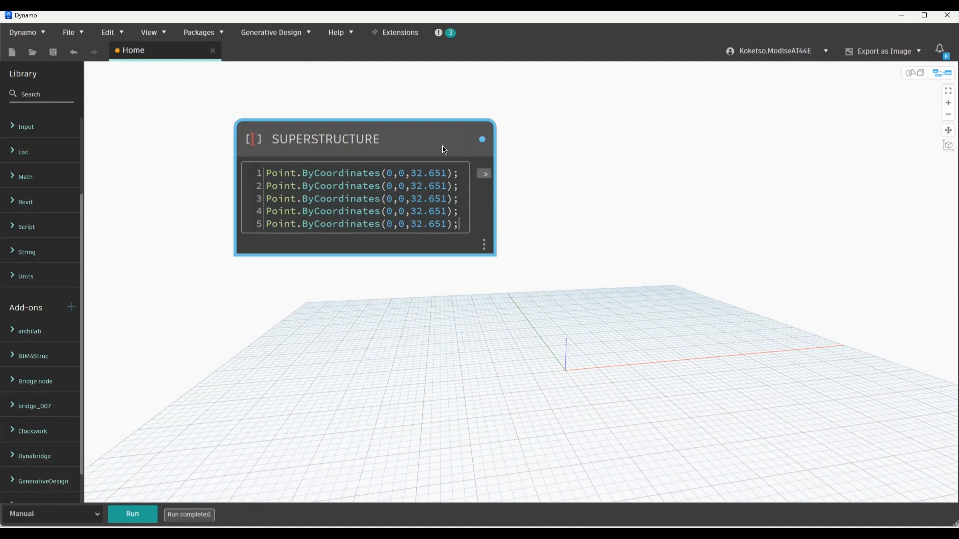
Change the x values of lines 2 and 3 to 16.225 and 32.225
double_click(388, 188)
text(16.225)
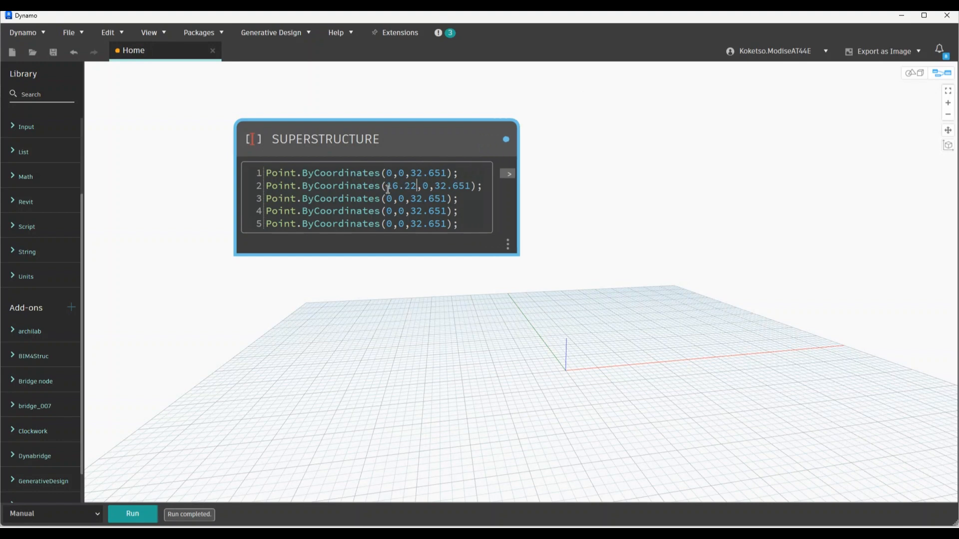
double_click(389, 198)
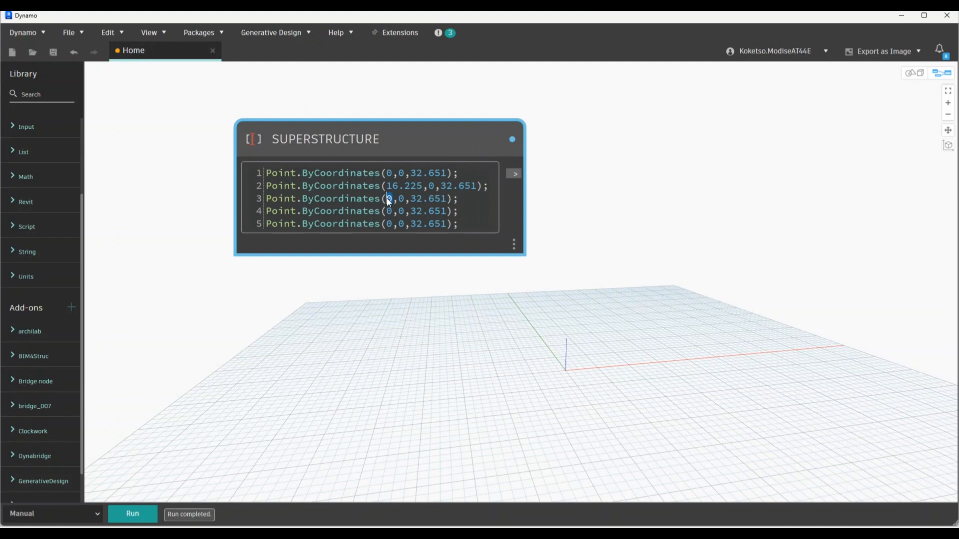
text(32.225)
double_click(389, 211)
key(XF86Calculator)
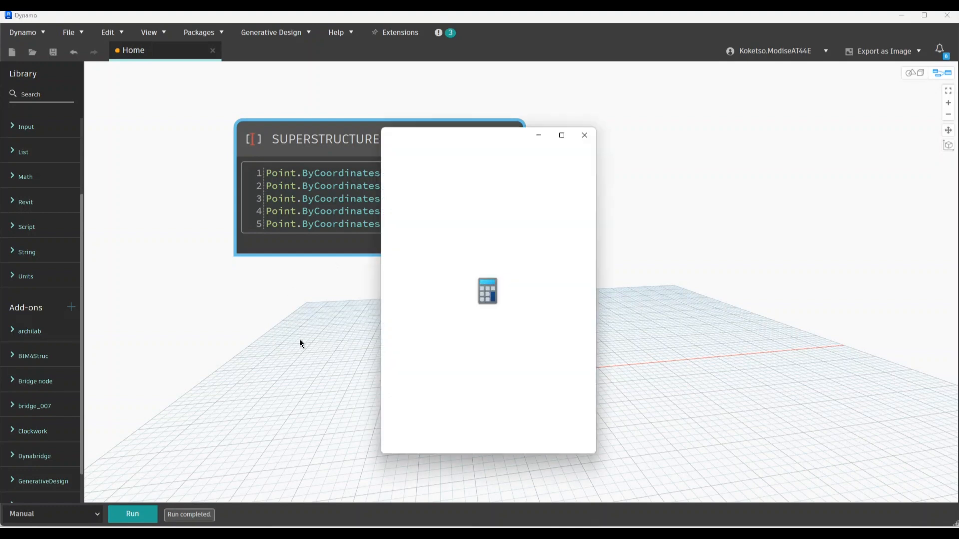
Compute 32.225 + 16 = 48.225 in Calculator and enter it as line 4's x value
drag(505, 138, 528, 140)
click(714, 414)
click(664, 403)
click(717, 434)
click(671, 405)
click(670, 405)
click(664, 367)
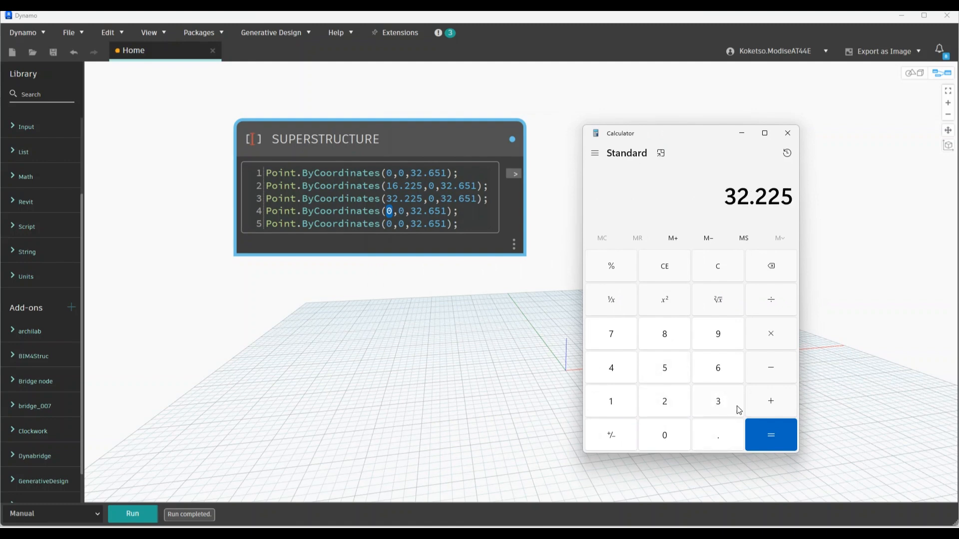
click(771, 401)
click(610, 401)
click(718, 367)
click(757, 426)
click(390, 211)
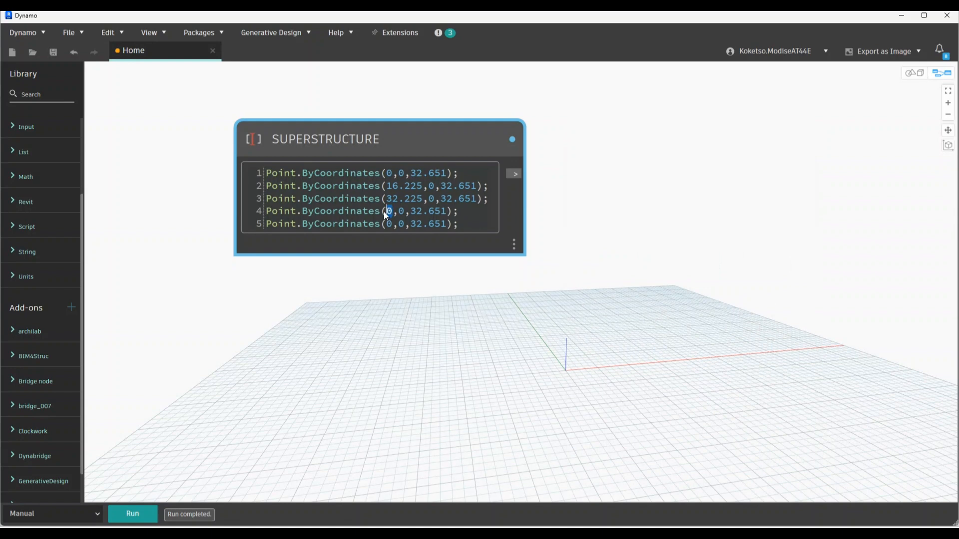
text(48.225)
Compute 48.225 + 16.225 = 64.45 and enter 64.450 as line 5's x value
key(alt+Tab)
click(764, 397)
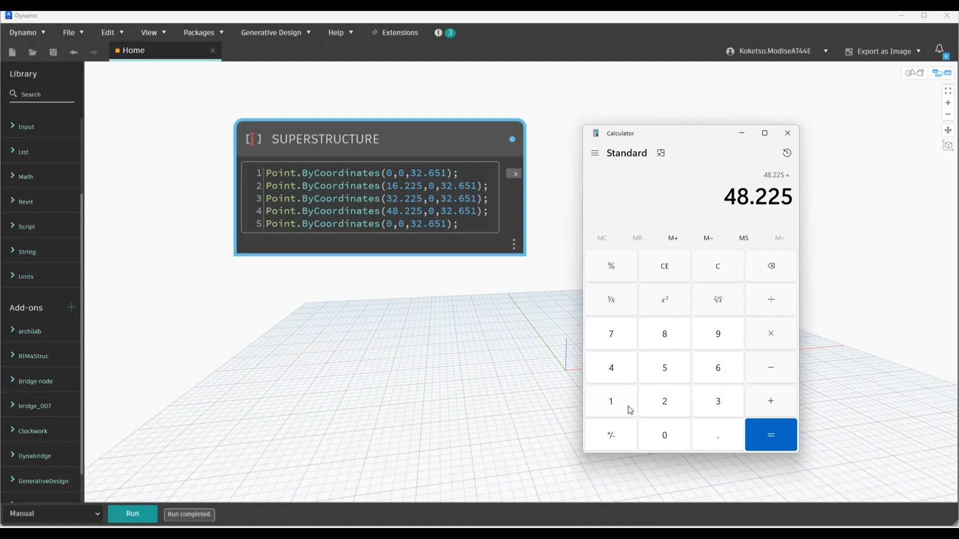
click(611, 402)
click(719, 372)
click(697, 427)
click(680, 405)
click(680, 406)
click(664, 368)
click(771, 435)
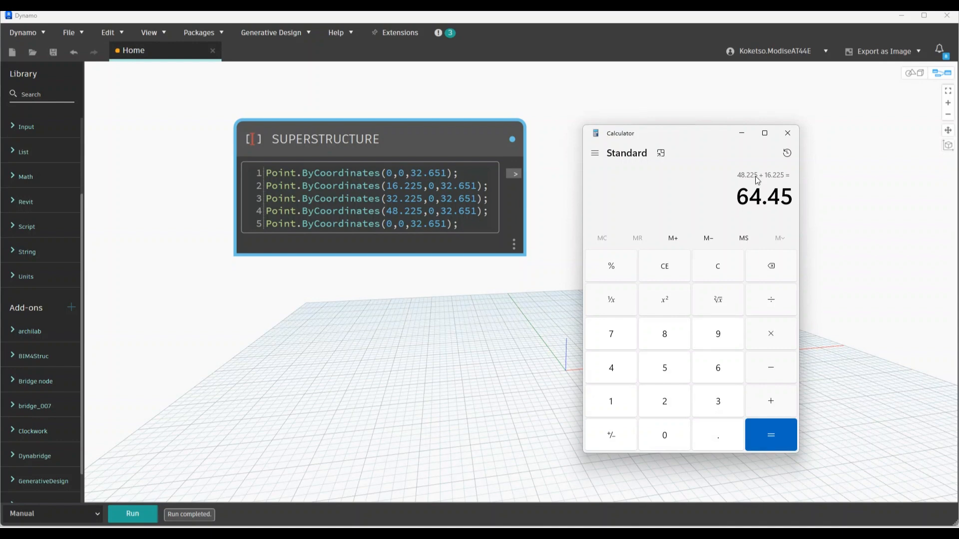
click(740, 133)
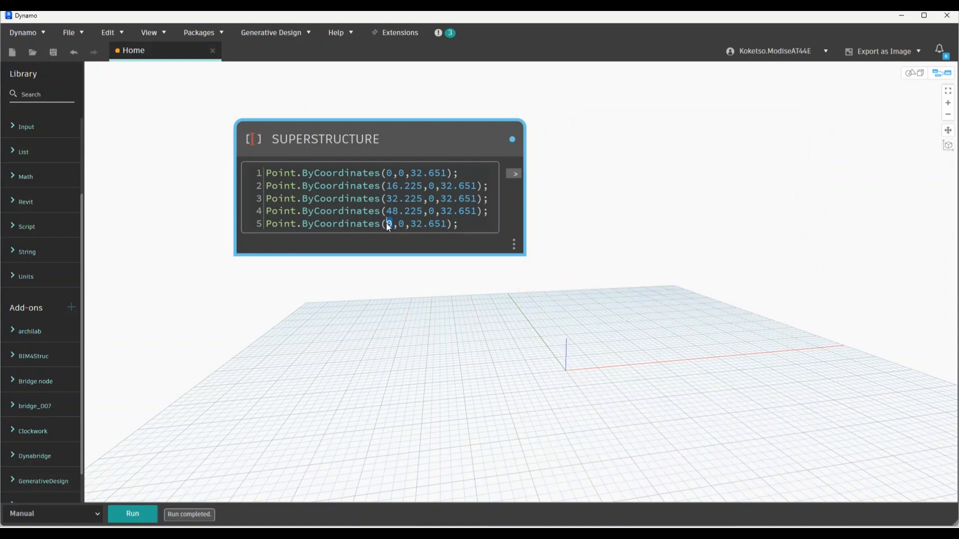
text(64.450)
Replace the heights on lines 2–4 with 32.639, 32.627 and 32.615
drag(478, 186, 440, 186)
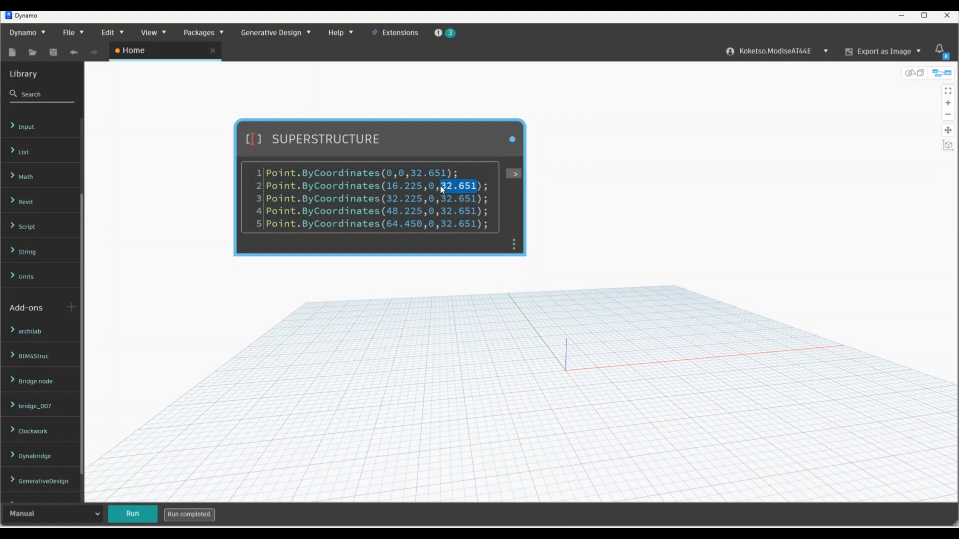
text(32.639)
drag(475, 200, 444, 204)
text(32.627)
key(Down)
key(shift+Left)
text(32.615)
Set line 5's height to 32.602 and commit the SUPERSTRUCTURE code
drag(478, 223, 442, 223)
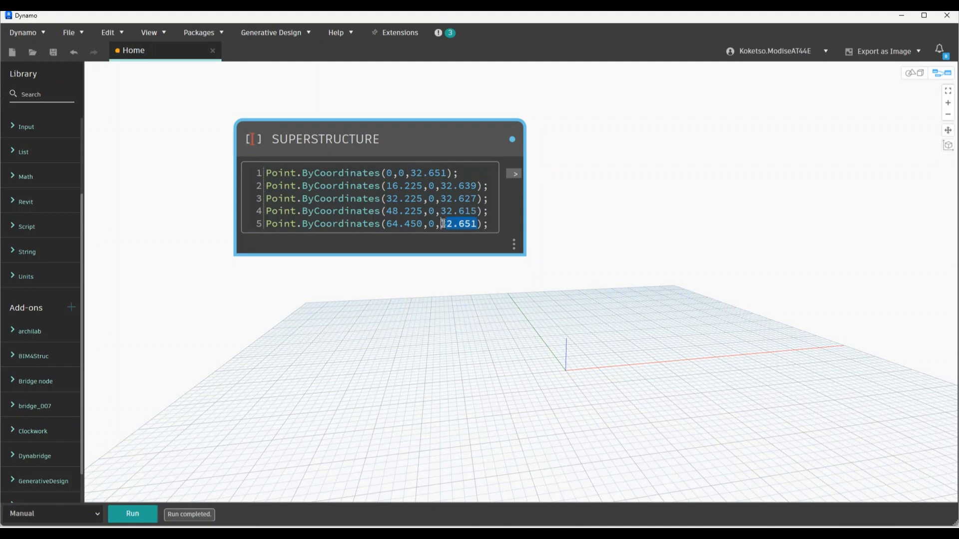
text(32.602)
click(578, 207)
scroll(511, 158, down, 3)
scroll(511, 158, up, 3)
click(409, 143)
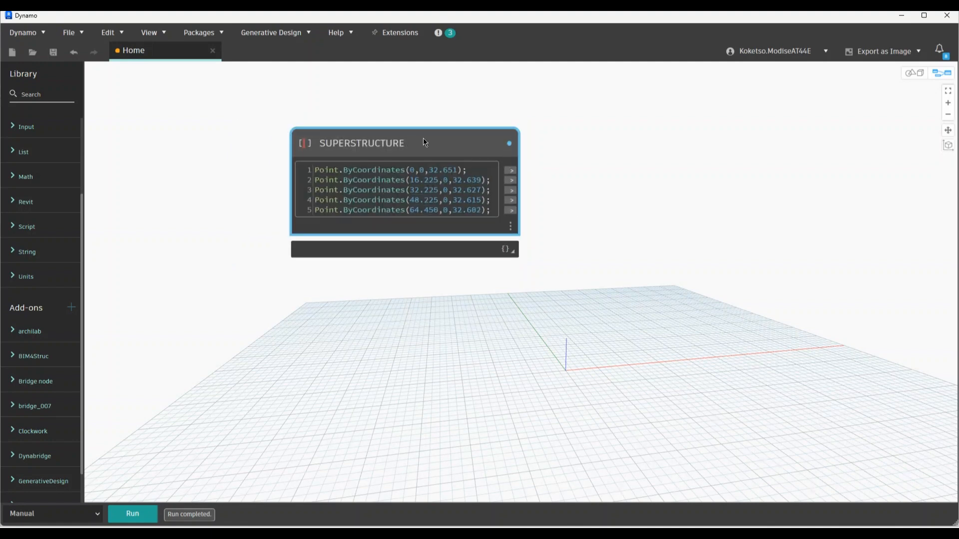
Copy the SUPERSTRUCTURE node below the original and rename the copy PIERS
ctrl+drag(412, 149, 417, 285)
double_click(366, 275)
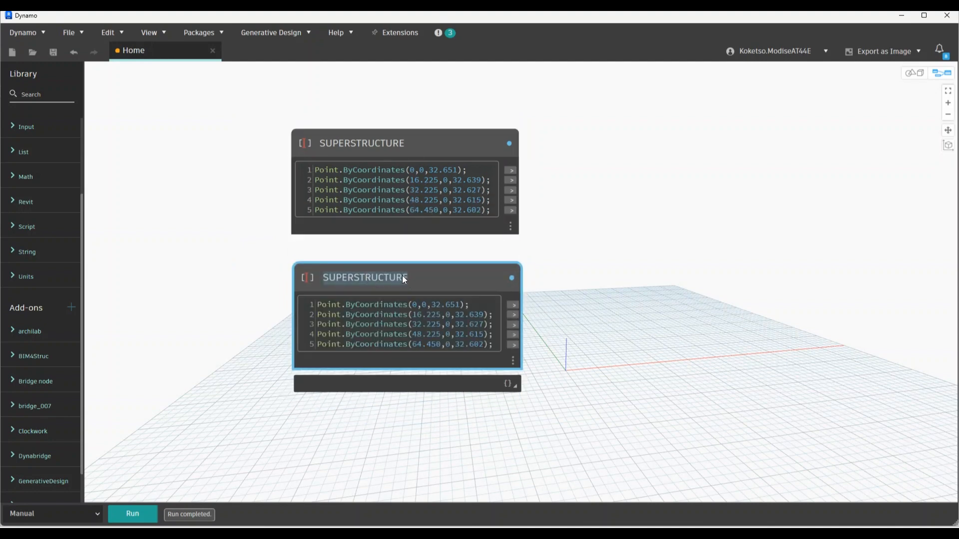
text(PIERS)
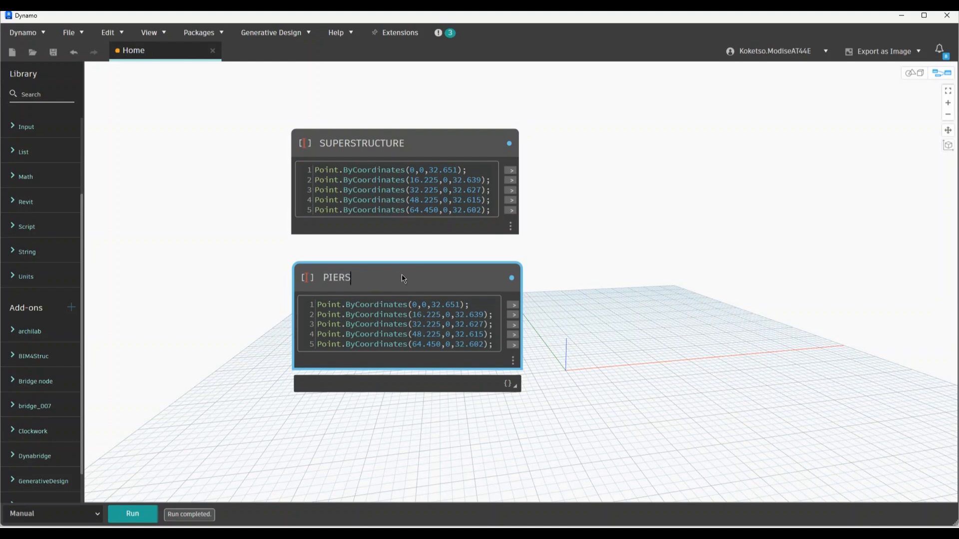
key(Return)
Set the PIERS heights on lines 1 and 2 to 31.151 and 31.139
scroll(443, 378, up, 4)
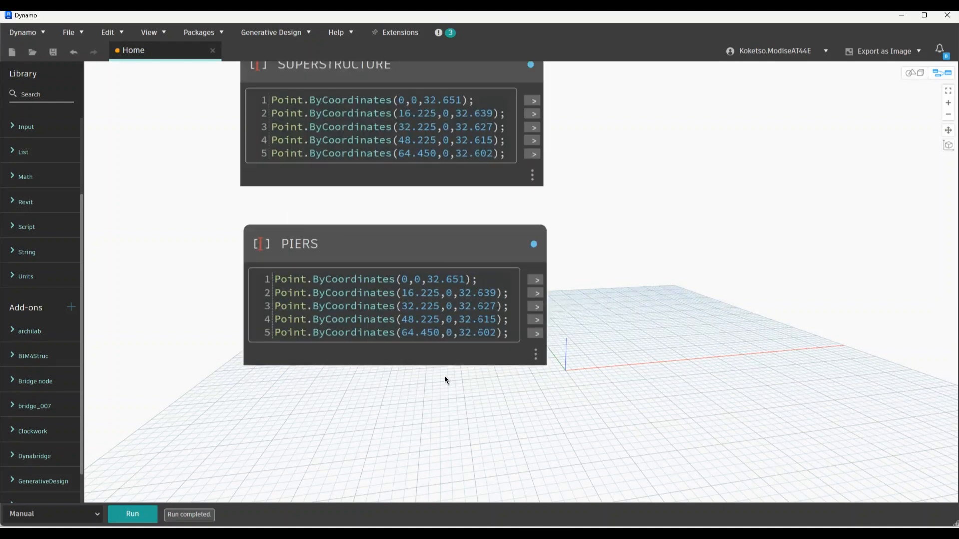
drag(469, 264, 424, 264)
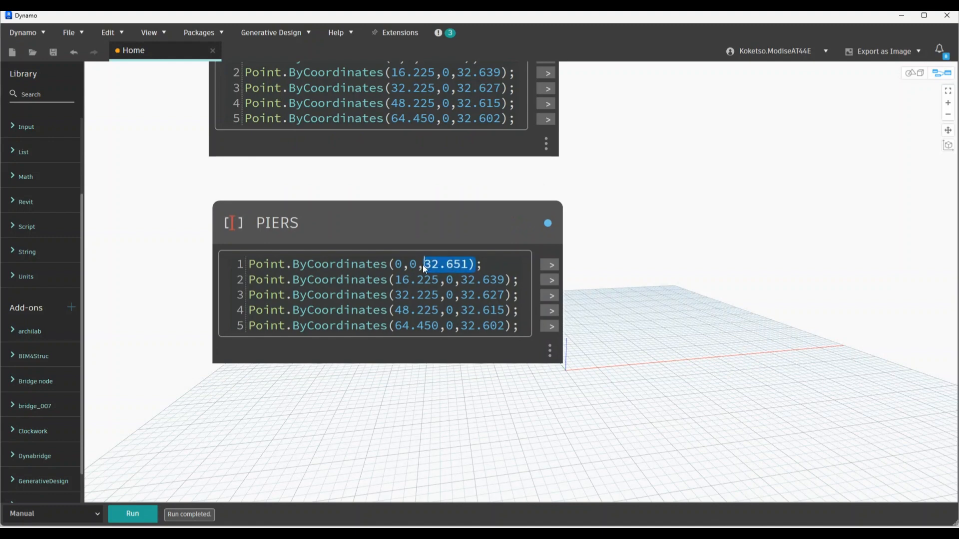
text(32.)
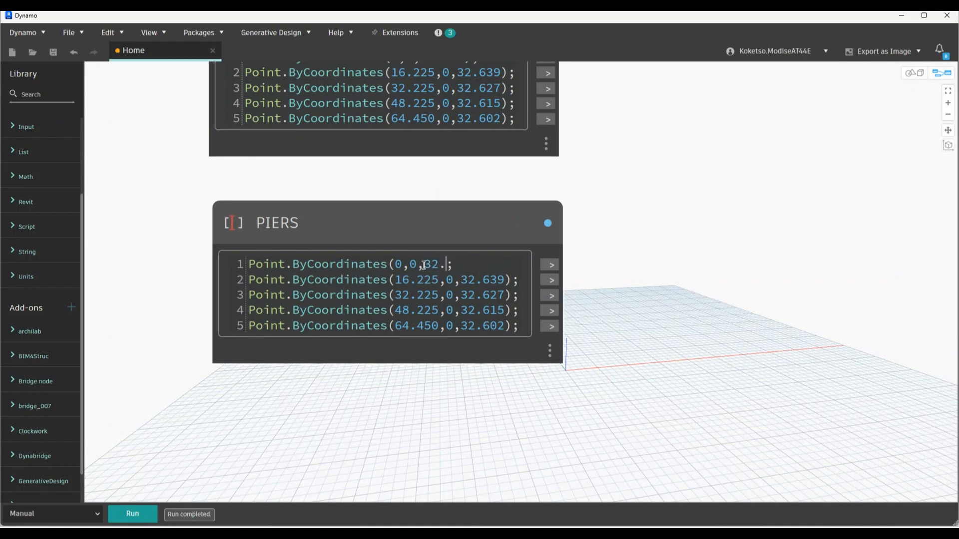
text(651)
drag(505, 280, 465, 280)
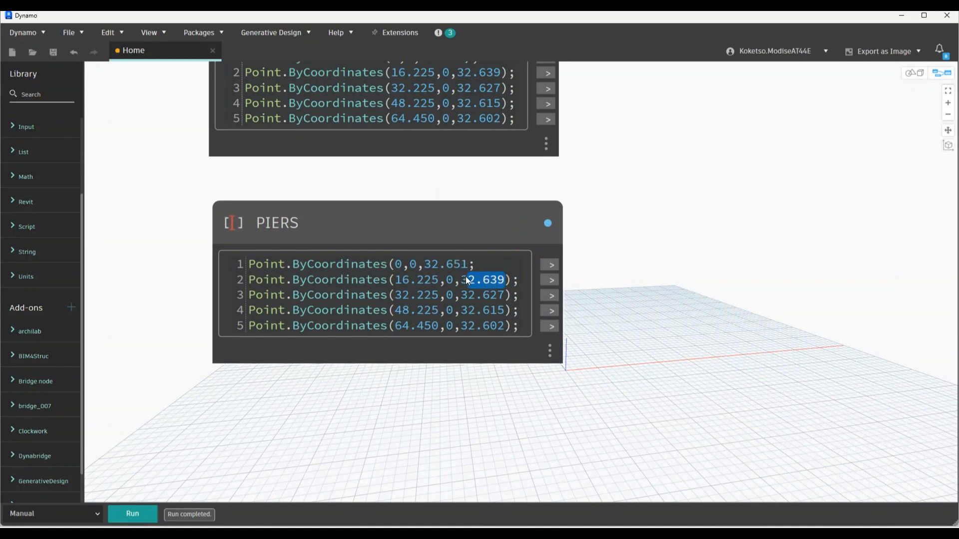
key(BackSpace)
key(BackSpace)
drag(468, 264, 428, 265)
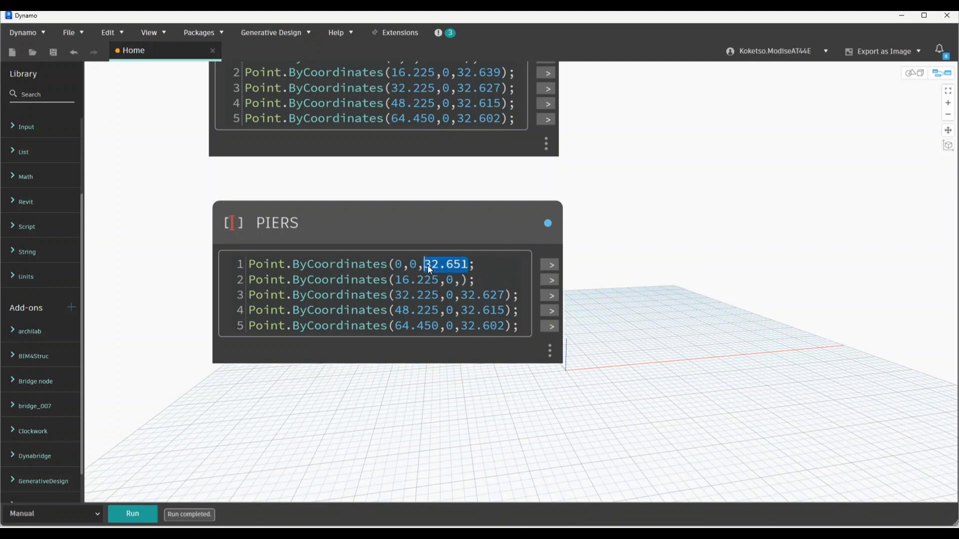
text(31.151)
click(462, 280)
text(31.139)
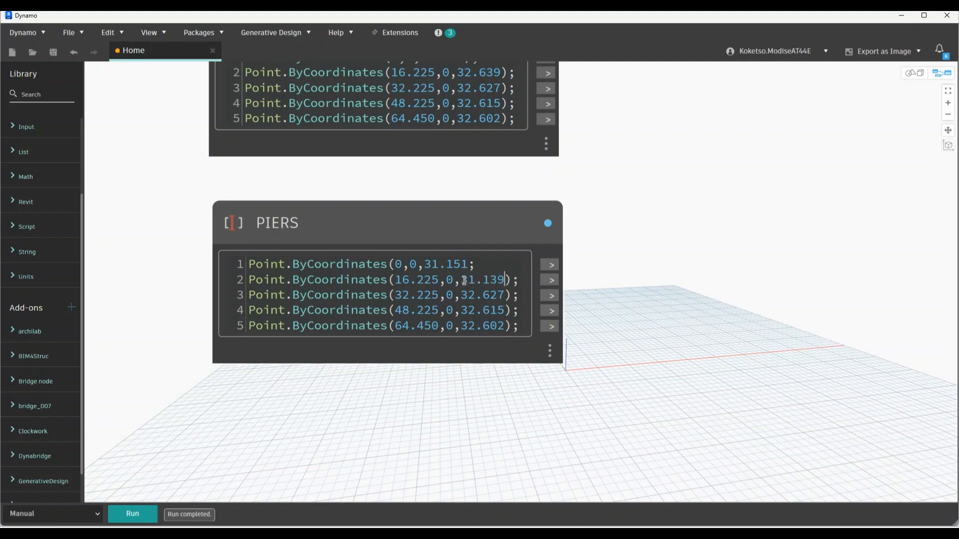
Set lines 3–5 heights to 31.127, 31.115 and 31.102 and commit the PIERS code
drag(505, 295, 463, 295)
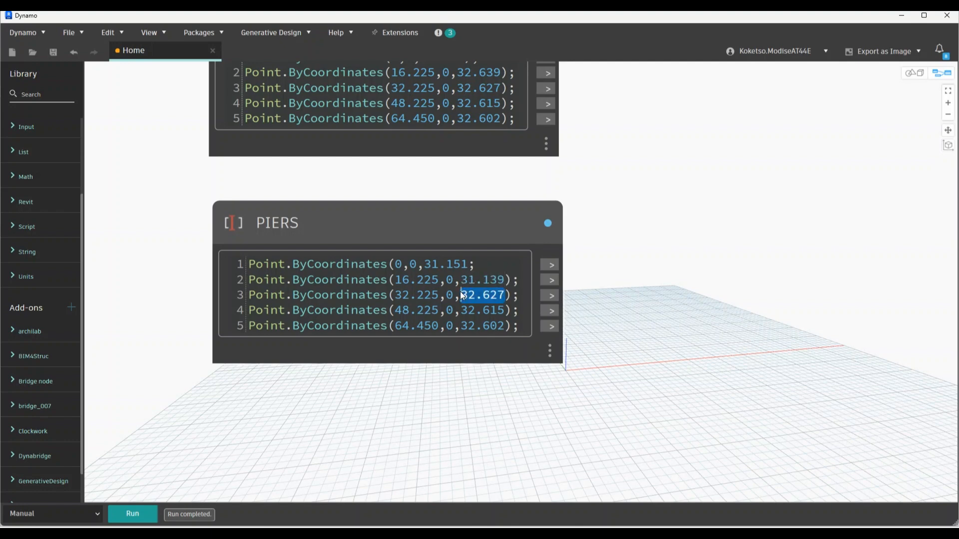
text(31.127)
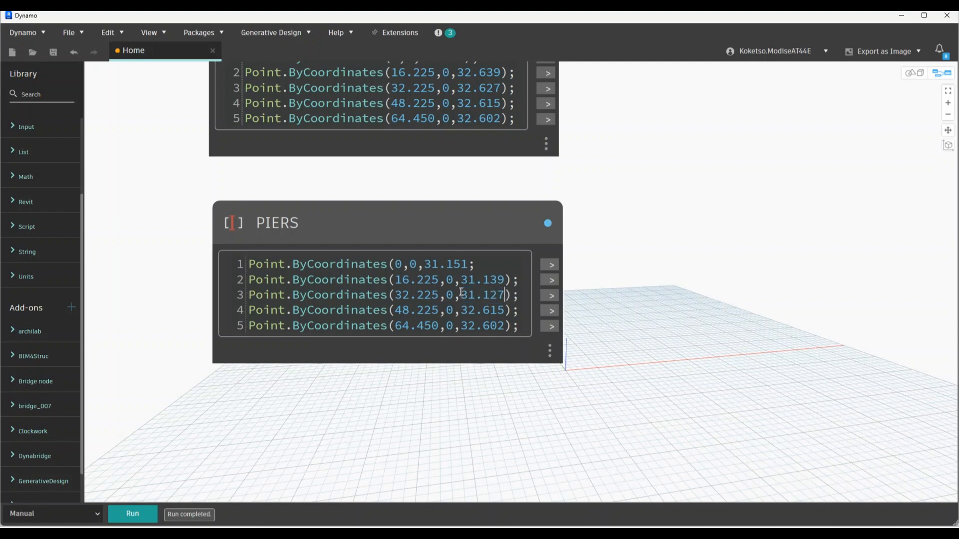
double_click(466, 310)
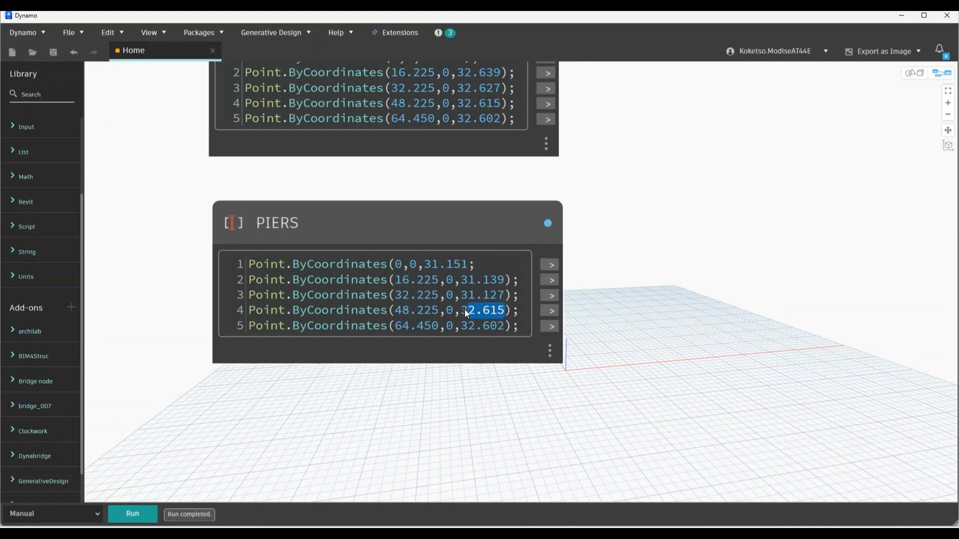
key(BackSpace)
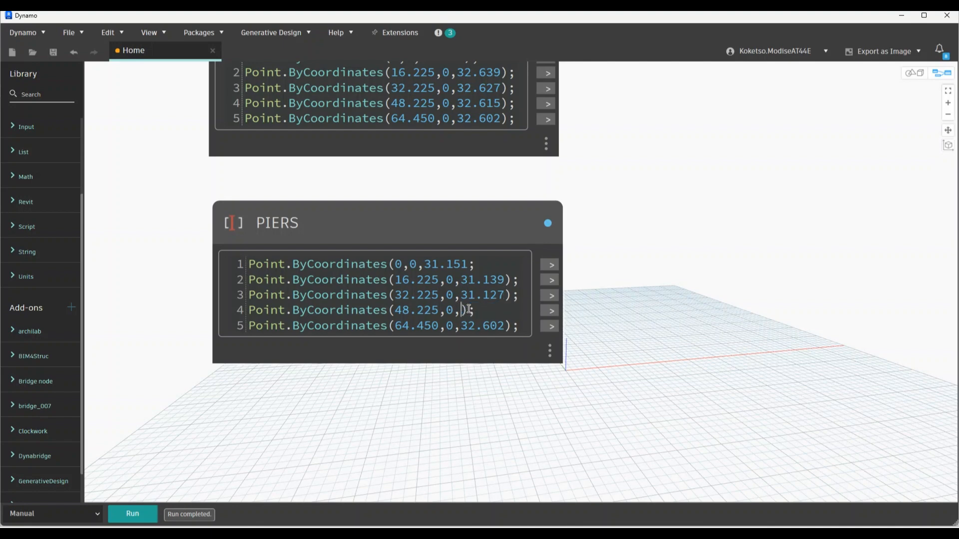
text(31.115)
double_click(466, 327)
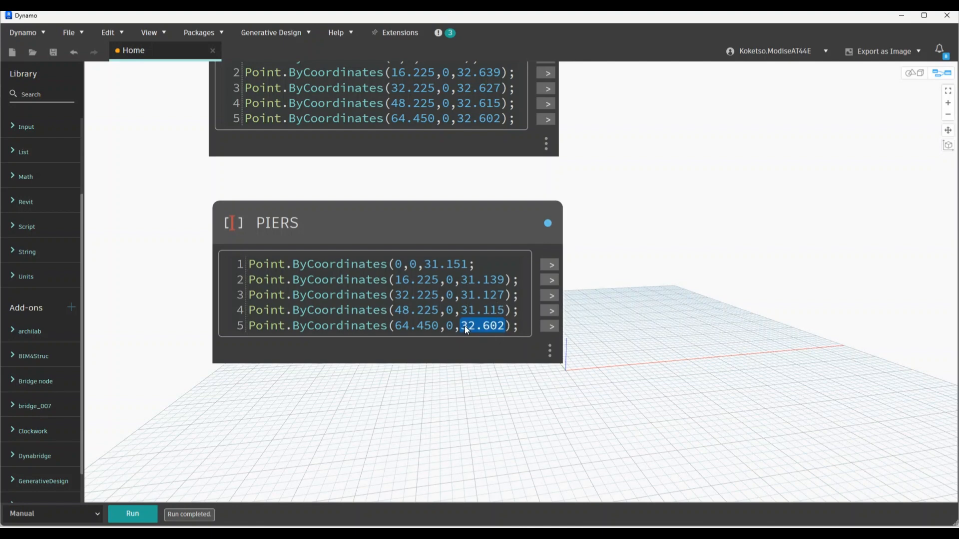
text(31.102)
click(681, 272)
scroll(586, 181, down, 2)
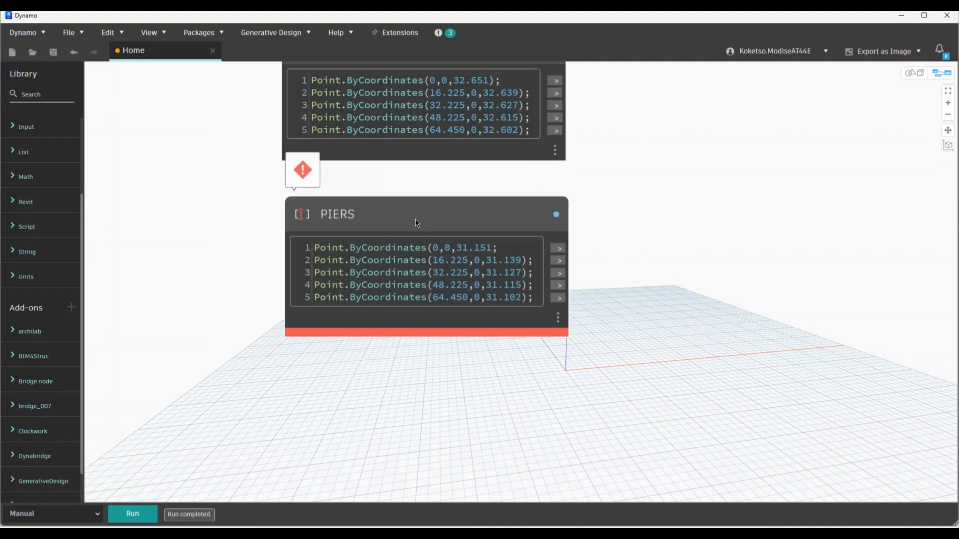
click(491, 246)
Close PIERS line 1 with ');' to clear its error and reframe both nodes
text();)
click(650, 172)
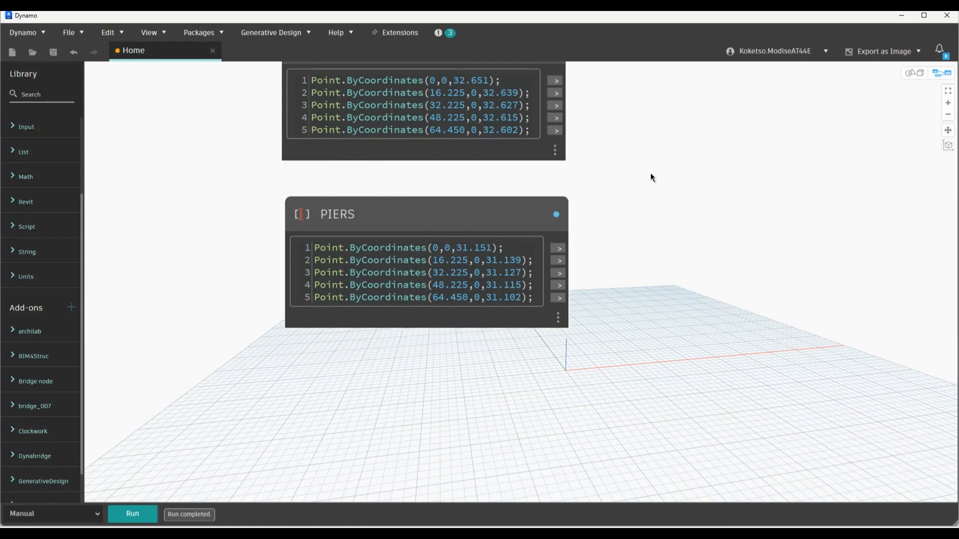
scroll(647, 186, down, 2)
middle_drag(647, 191, 512, 202)
scroll(579, 229, down, 2)
scroll(571, 212, up, 1)
Save the graph as Home.dyn in Documents > THE VDC SPACE
click(68, 33)
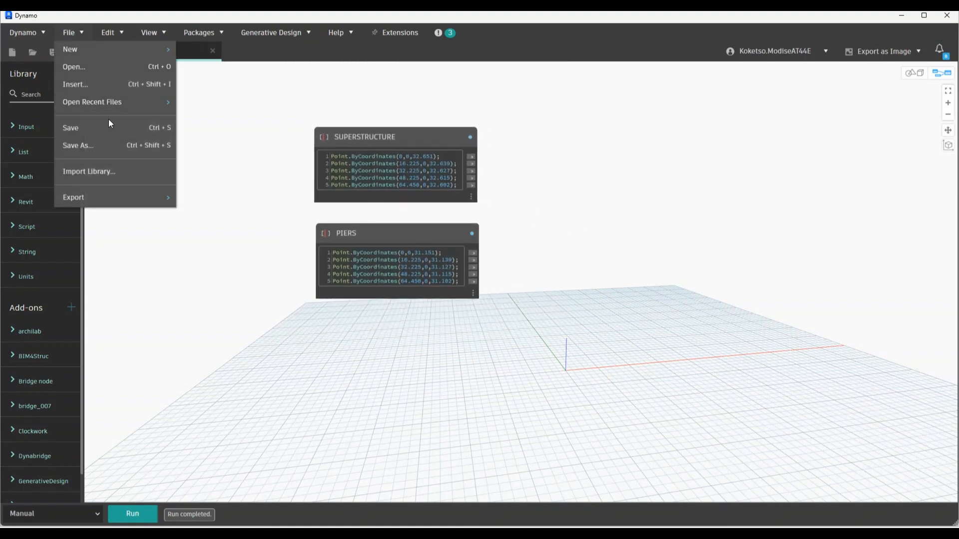
click(88, 142)
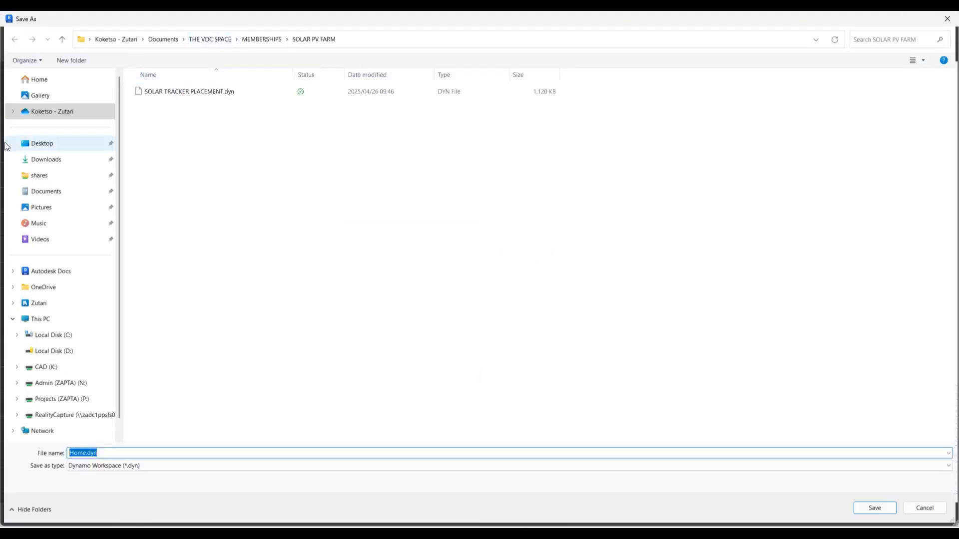
click(53, 192)
double_click(166, 337)
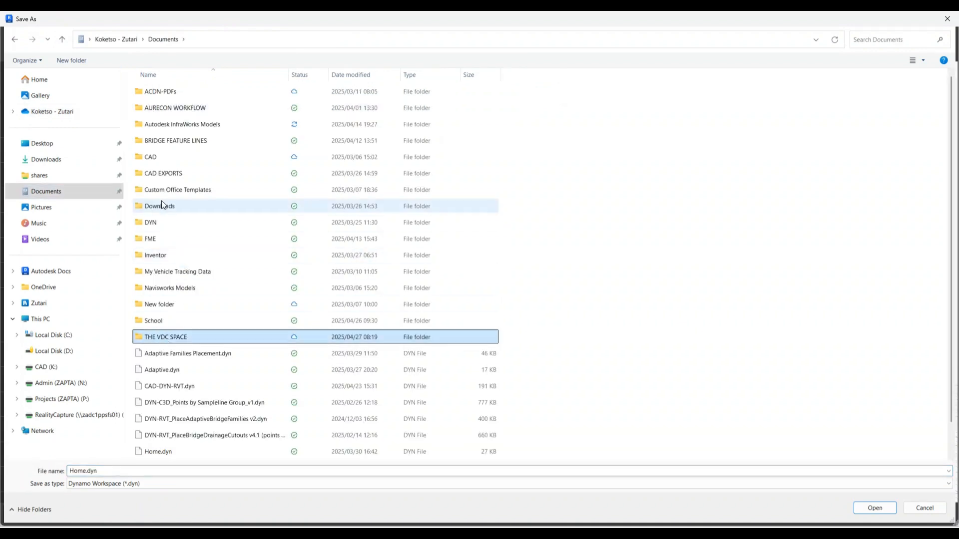
double_click(207, 334)
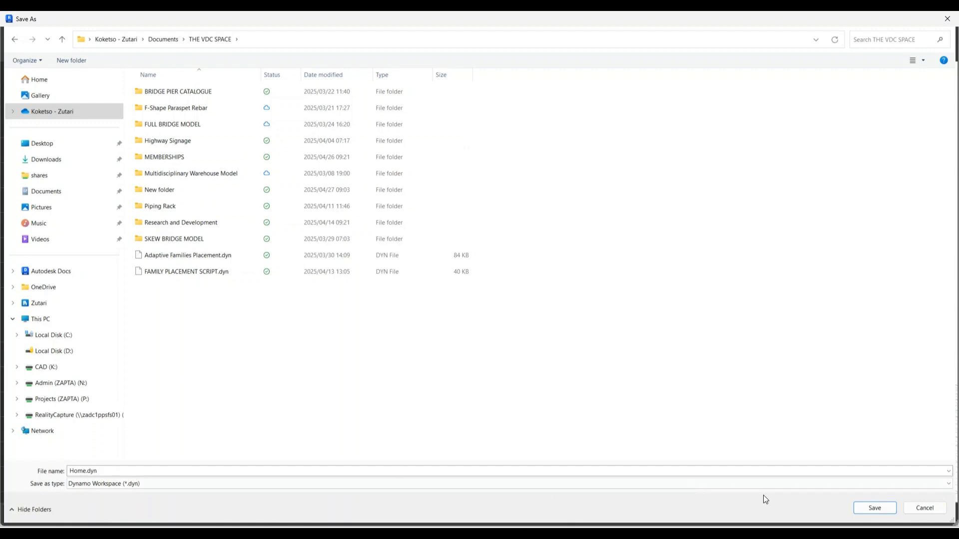
click(871, 510)
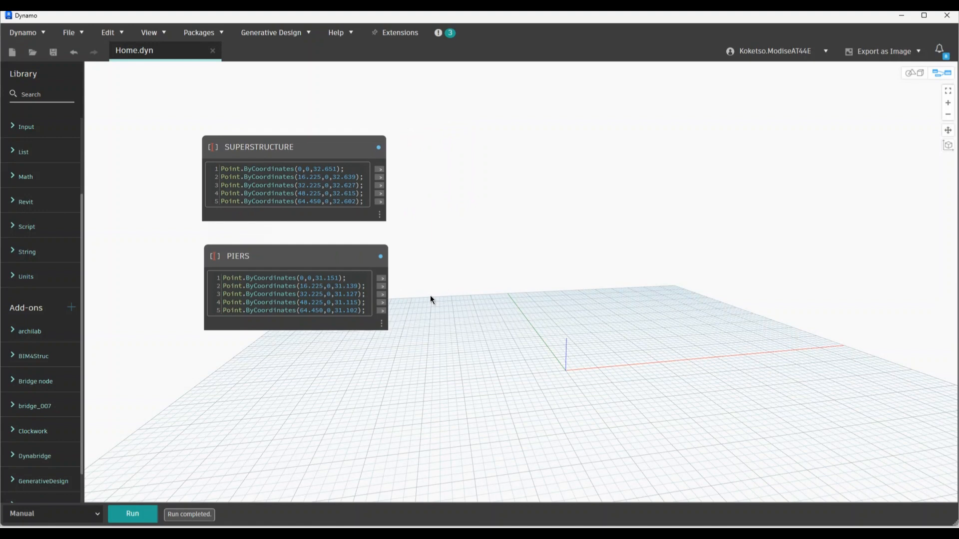
middle_drag(428, 296, 441, 243)
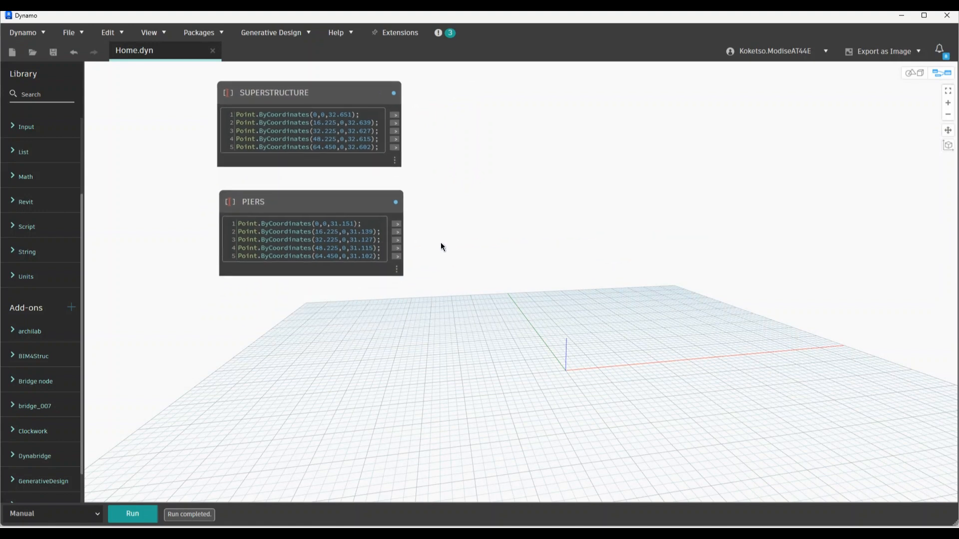
Rename the PIERS code block to ABUTMENTS+PIERS
scroll(246, 201, up, 1)
click(251, 199)
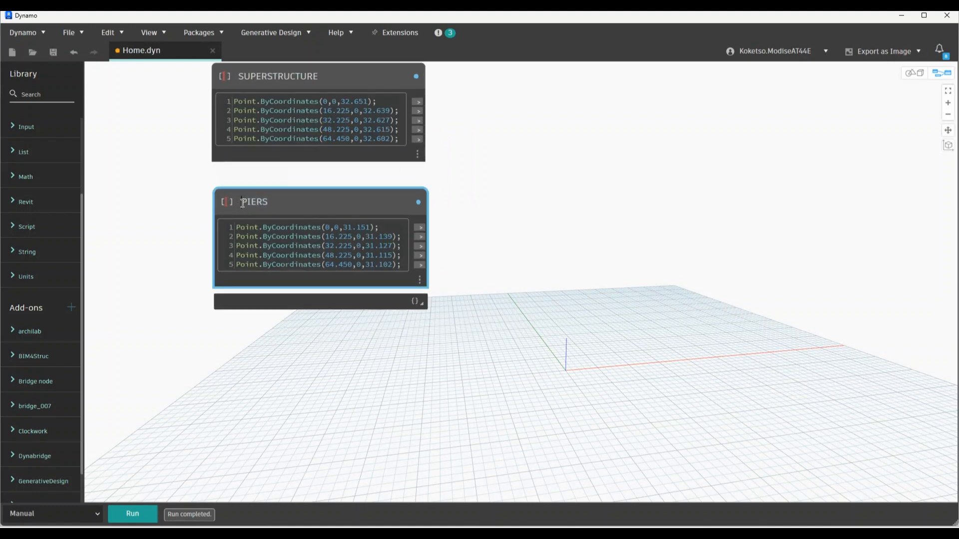
text(ABUTEM)
key(BackSpace)
key(BackSpace)
text(MENTS+)
click(465, 198)
scroll(475, 206, down, 4)
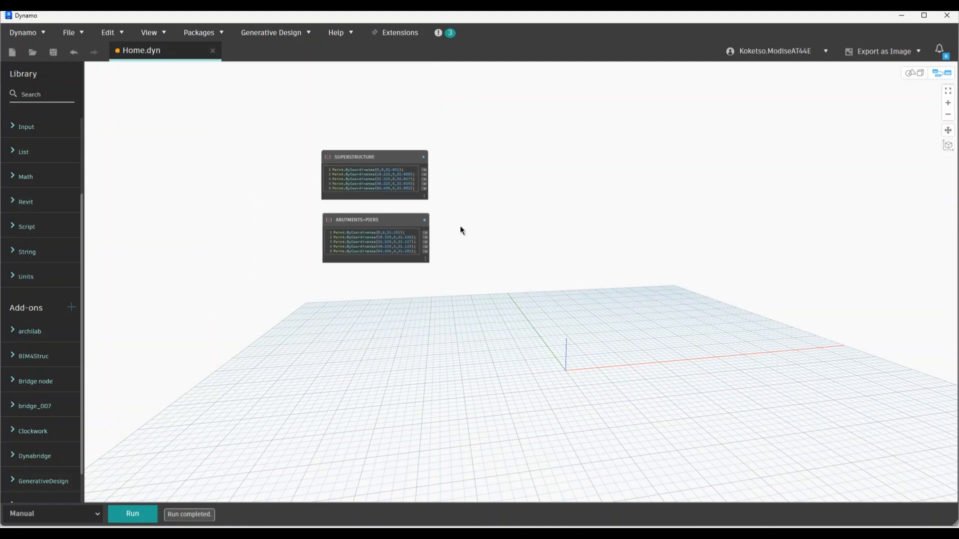
scroll(436, 197, up, 4)
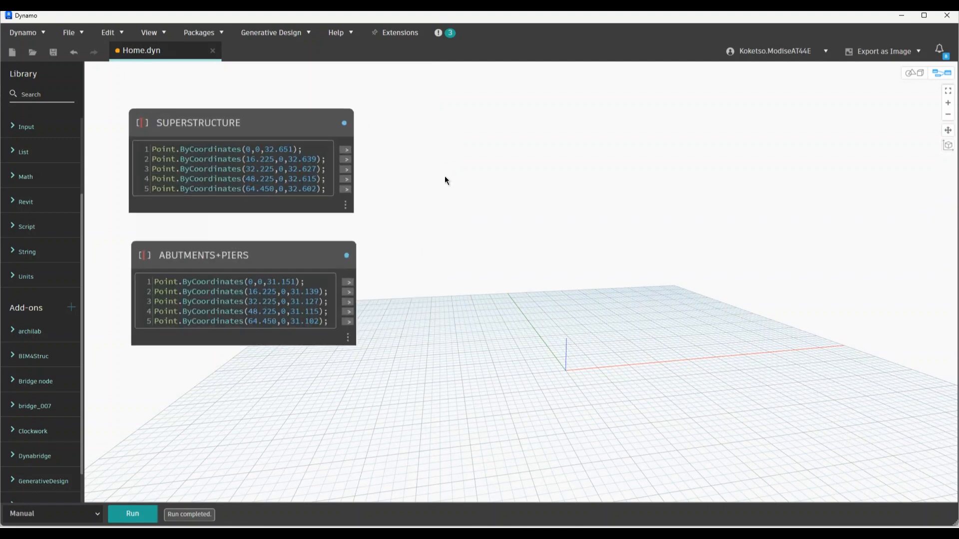
Add a List Create node from the canvas search, then delete it again
right_click(452, 188)
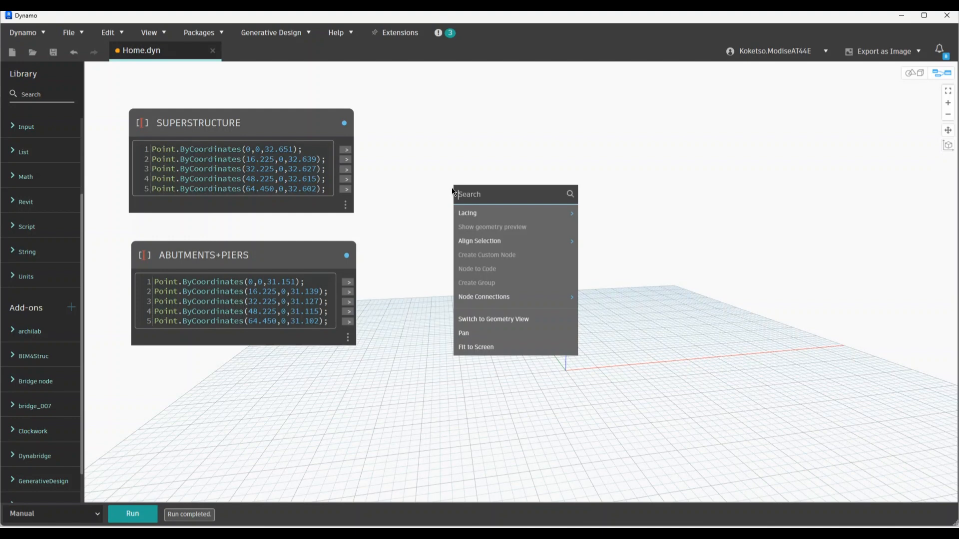
text(list)
click(484, 215)
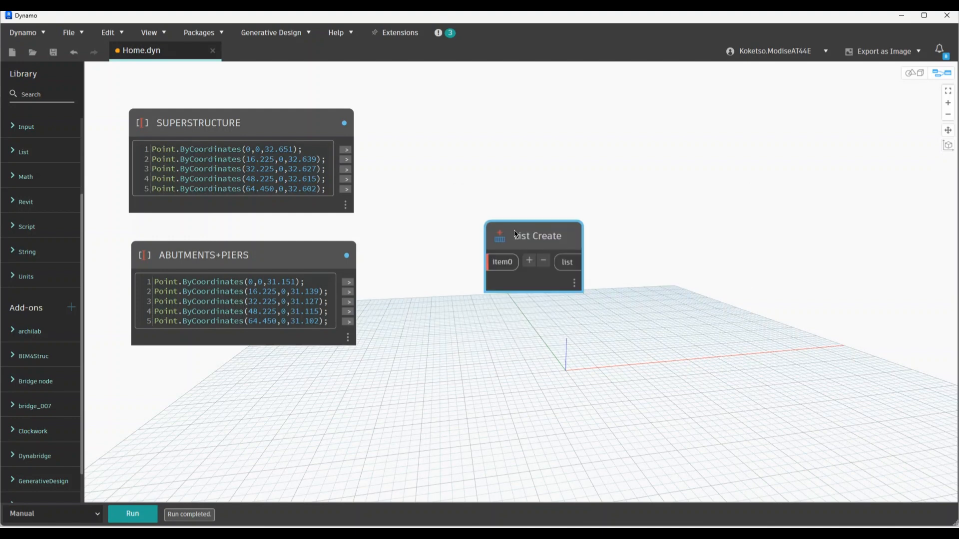
drag(465, 154, 445, 134)
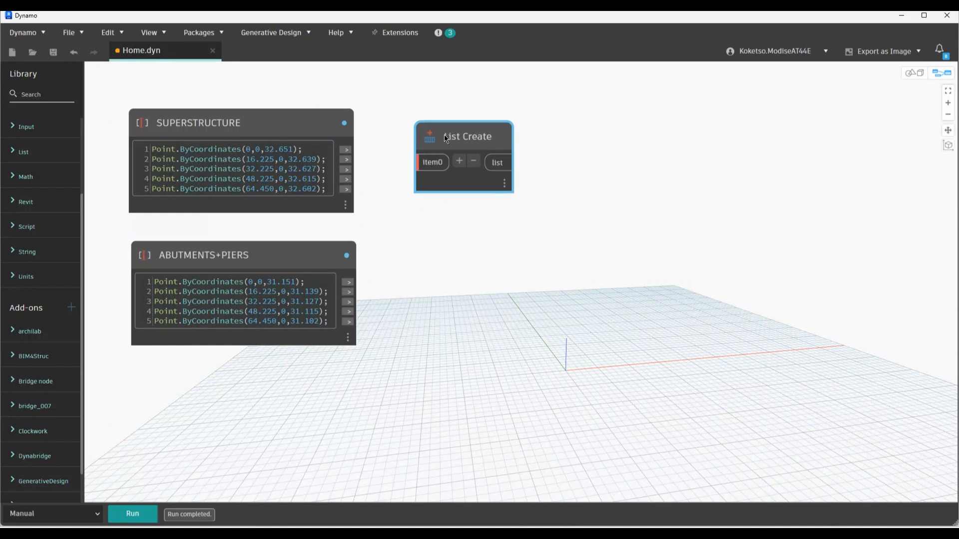
right_click(446, 136)
click(476, 144)
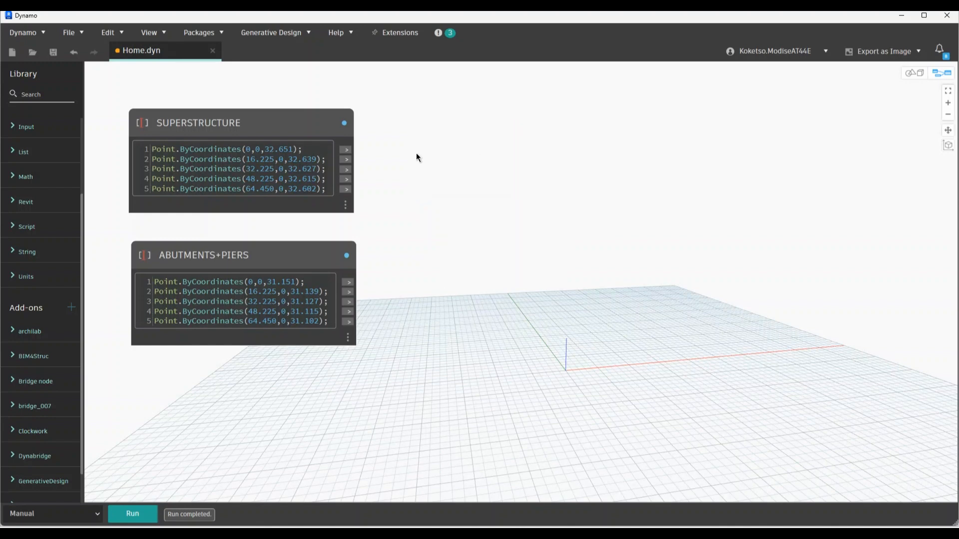
Add a new code block starting with Line.ByStartPointEndPoint(
double_click(477, 140)
drag(480, 139, 508, 147)
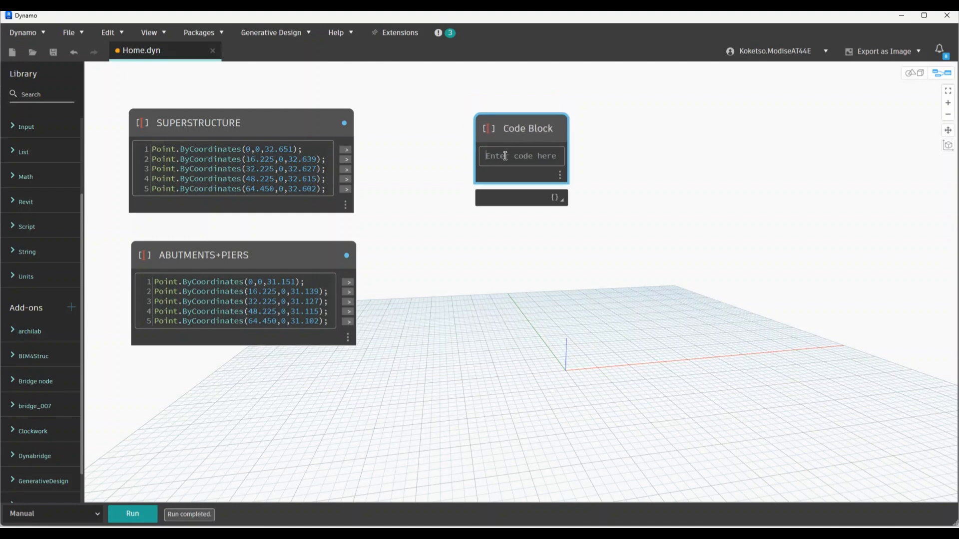
text(line.By)
key(Return)
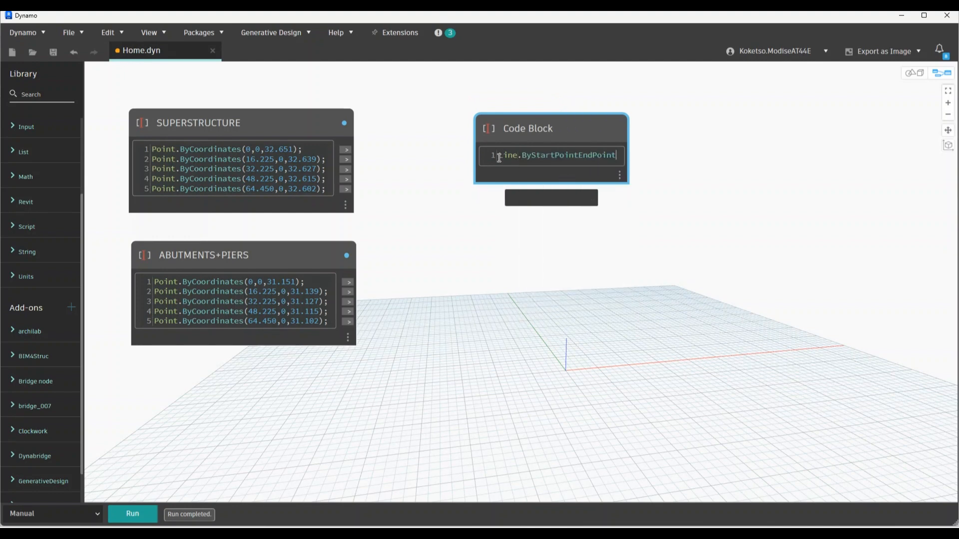
text(()
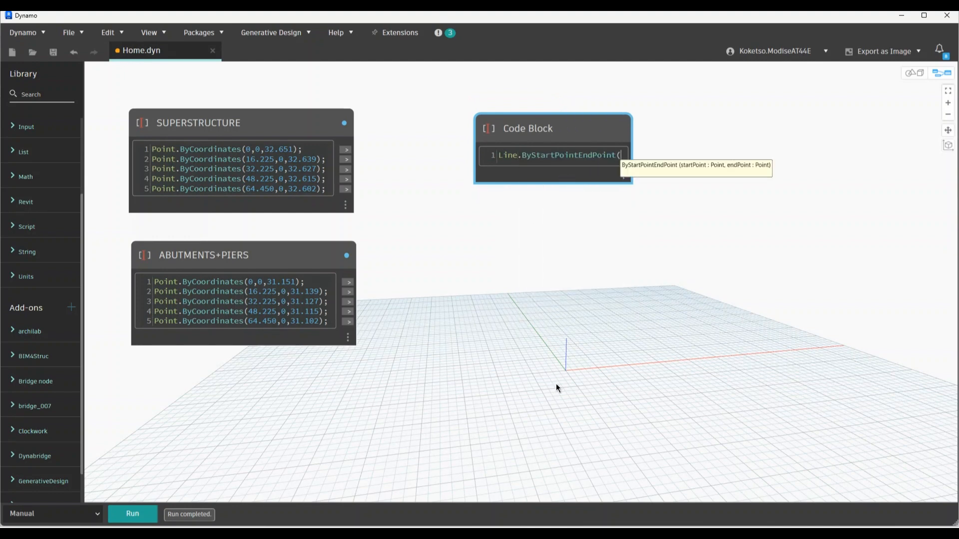
click(488, 331)
scroll(130, 187, up, 4)
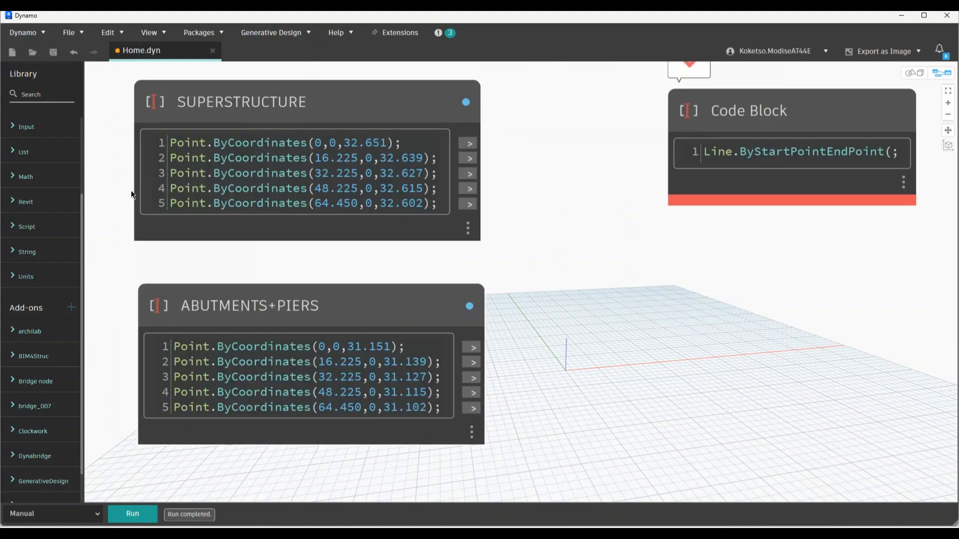
scroll(155, 199, down, 2)
middle_drag(159, 199, 183, 199)
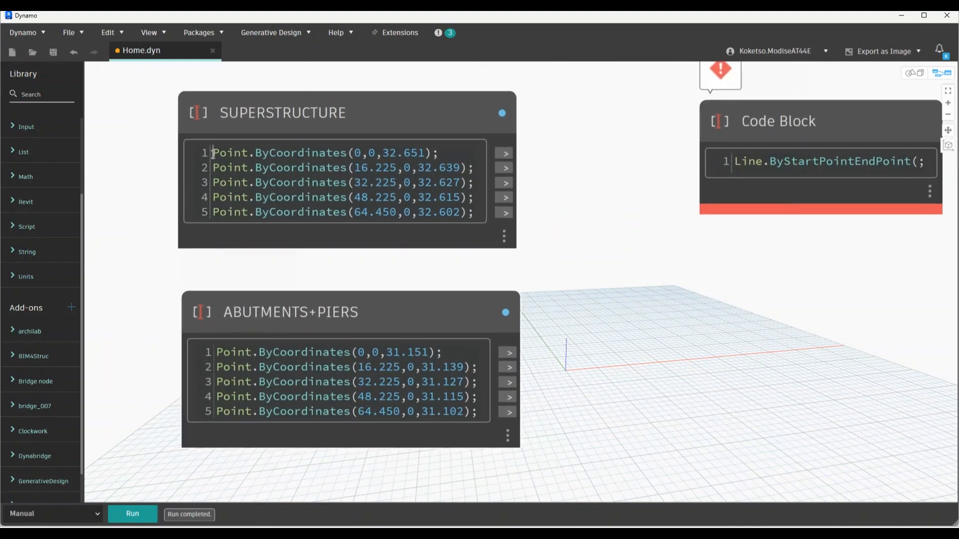
Prefix the five SUPERSTRUCTURE point lines with variables A1 = through A5 =
click(206, 159)
text(A1)
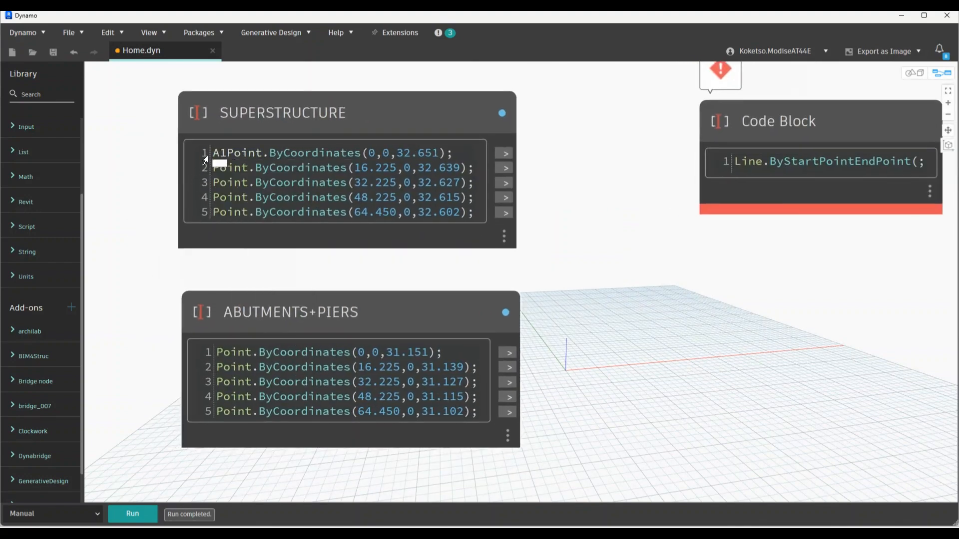
text( = )
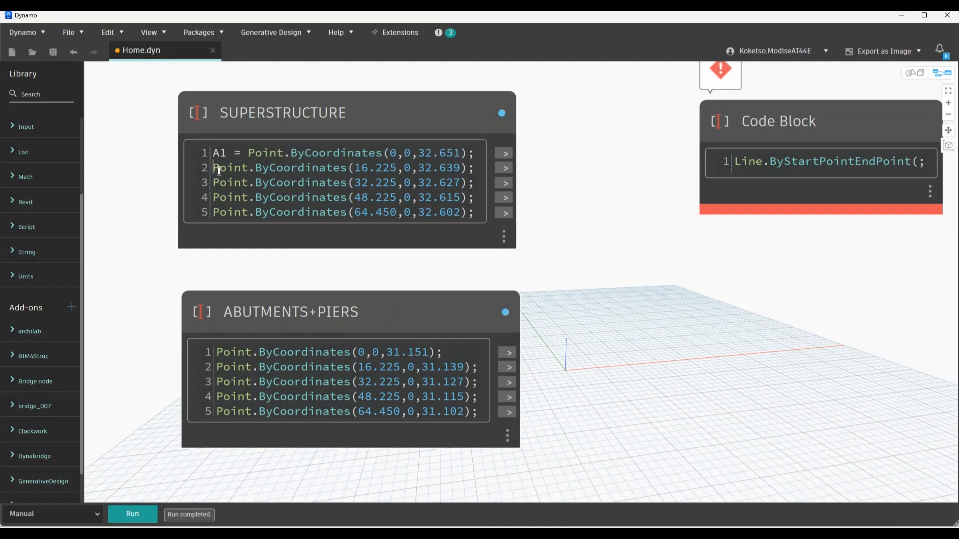
text(A2 =)
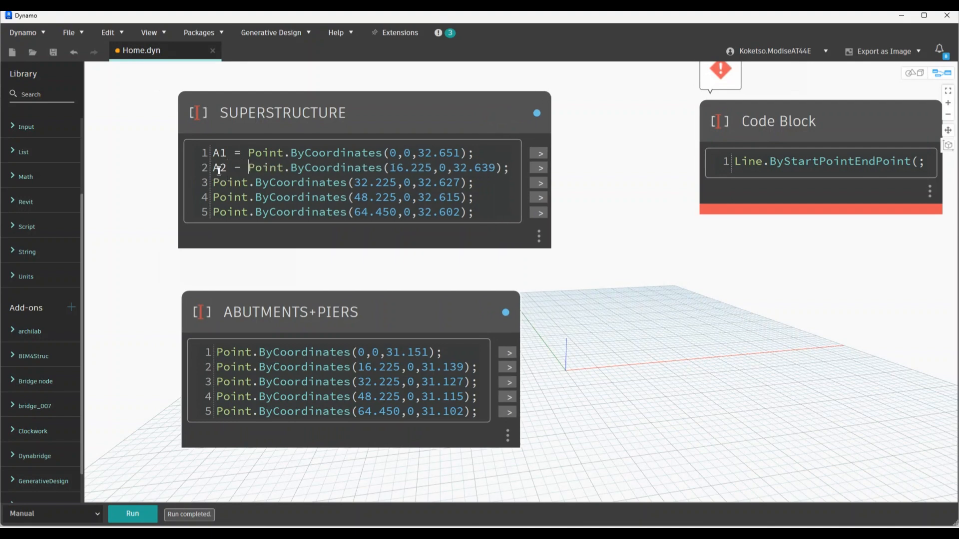
key(BackSpace)
key(BackSpace)
text(=)
click(215, 183)
text(A3 =)
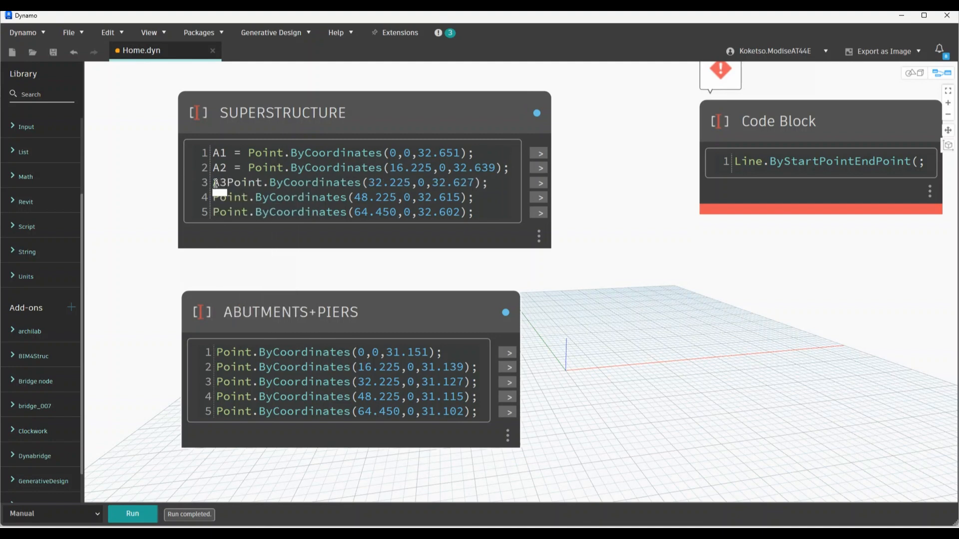
click(214, 198)
text(A4 = )
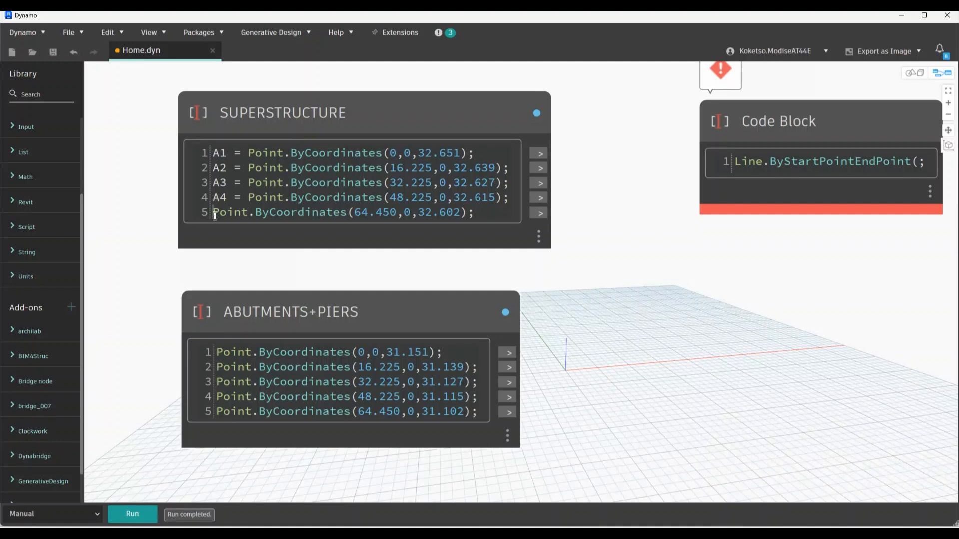
text(A5 =)
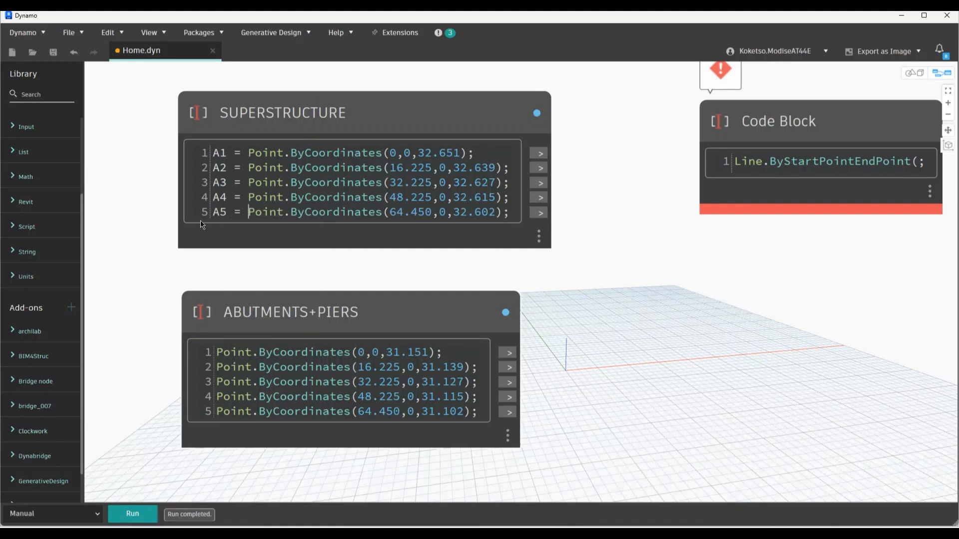
scroll(150, 225, down, 3)
Complete the code block's first expression as Line.ByStartPointEndPoint(A1,A2), creating inputs A1 and A2
click(226, 287)
drag(225, 286, 219, 286)
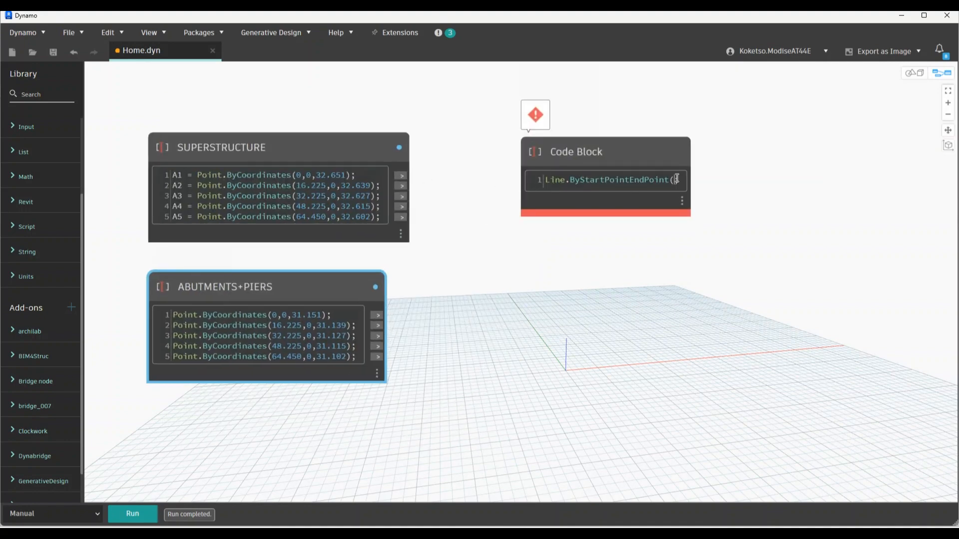
scroll(696, 186, up, 3)
scroll(647, 299, down, 2)
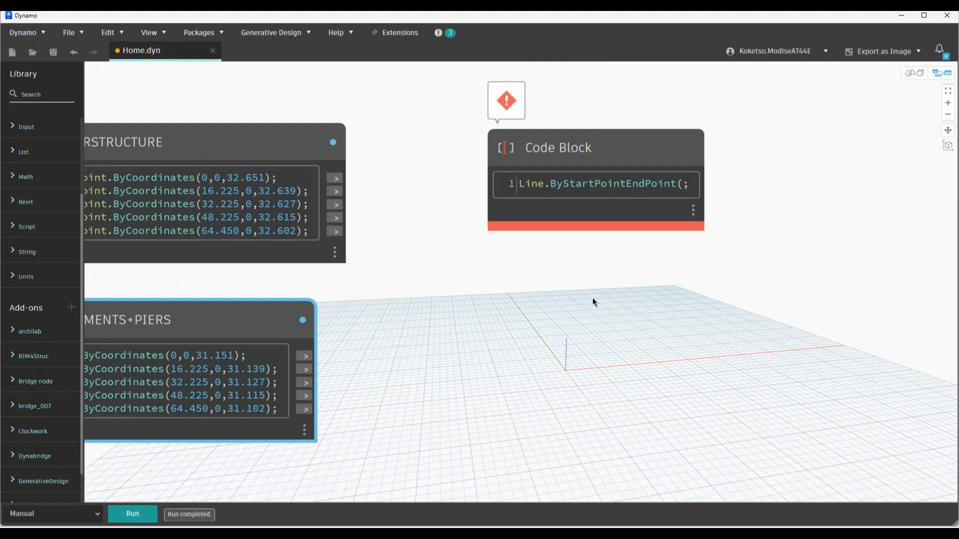
text(A1,)
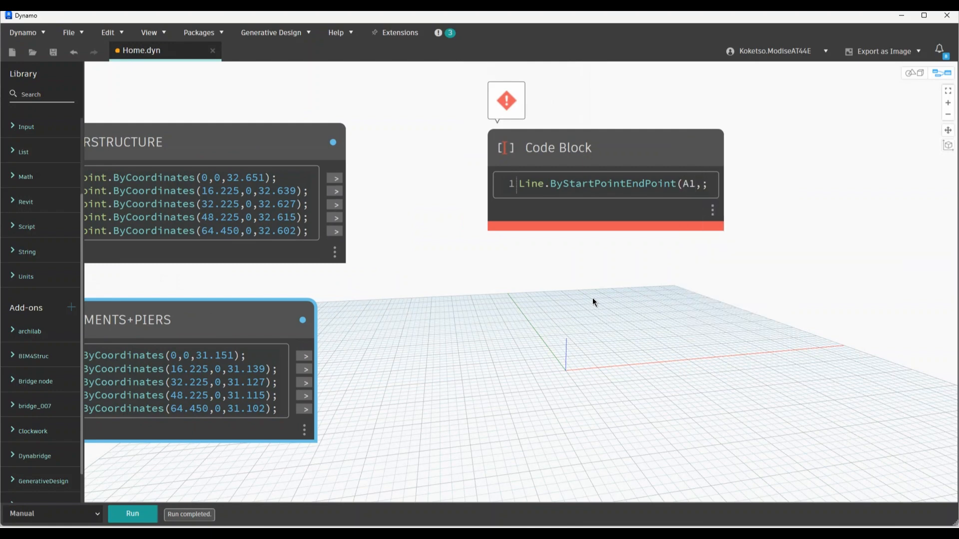
text(A2))
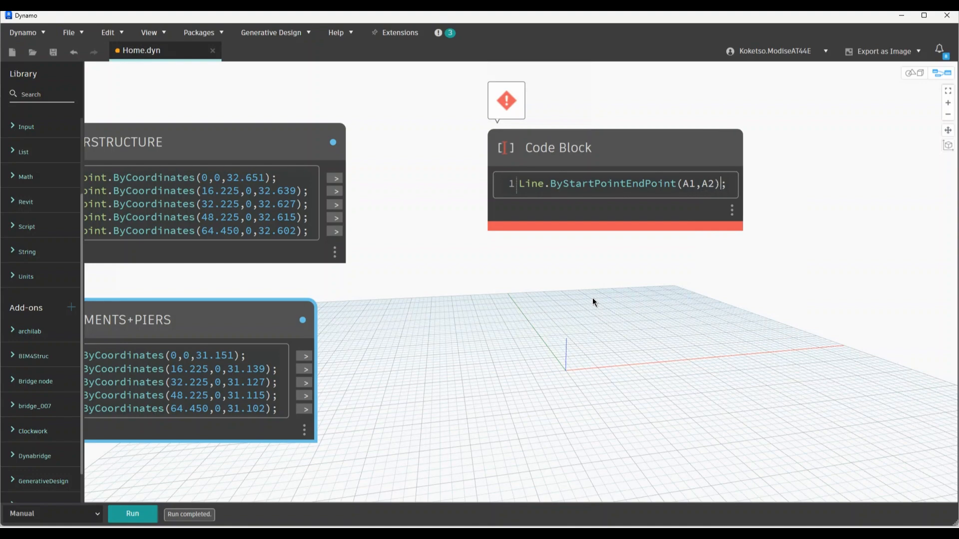
click(592, 297)
Copy the line expression so the code block holds five identical lines
scroll(523, 279, down, 2)
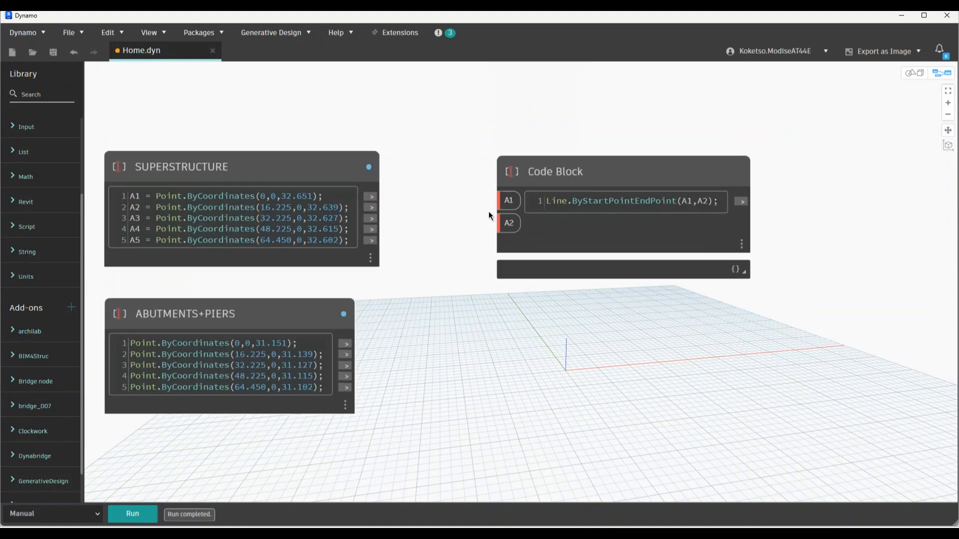
scroll(464, 355, down, 3)
scroll(499, 324, up, 1)
drag(524, 228, 528, 177)
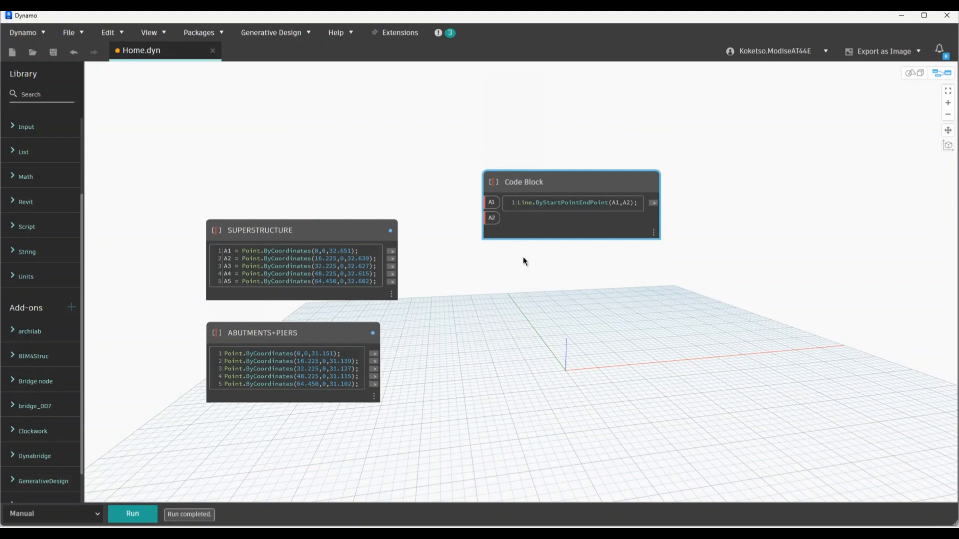
scroll(560, 255, up, 5)
drag(679, 177, 485, 170)
key(ctrl+c)
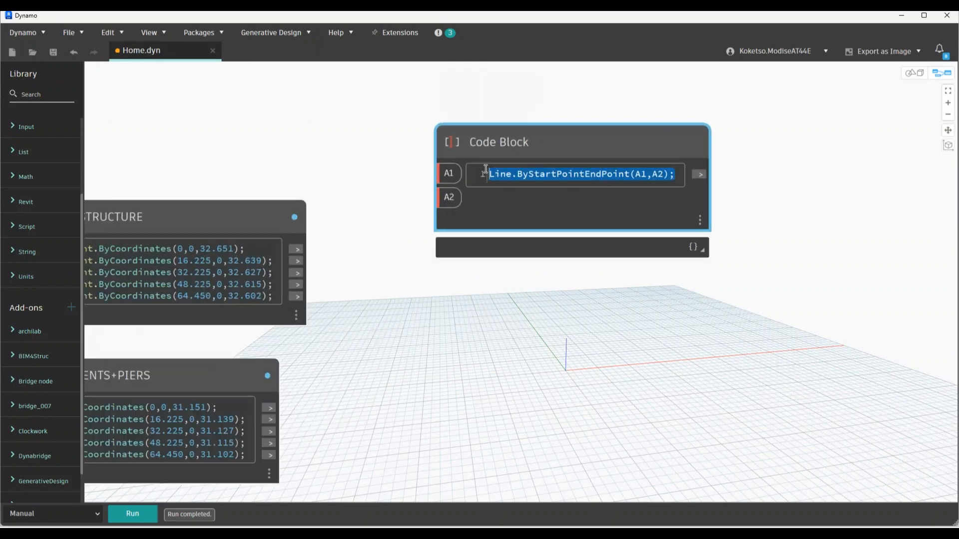
click(675, 176)
key(Return)
key(ctrl+v)
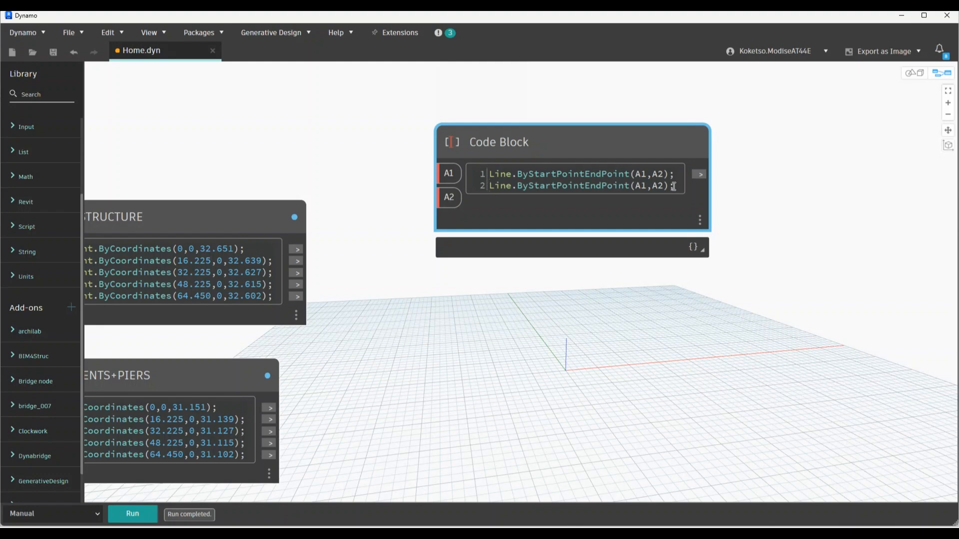
key(Return)
key(ctrl+v)
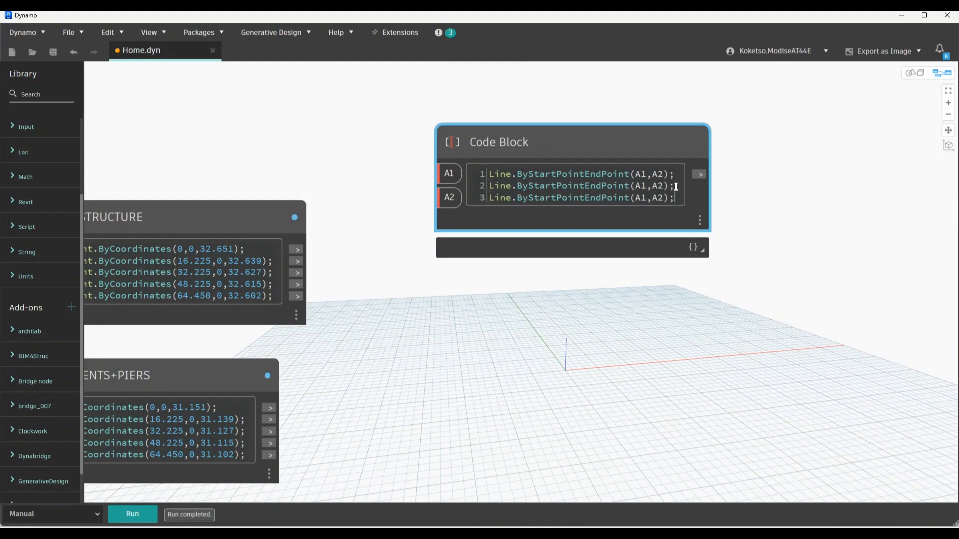
key(Return)
key(ctrl+v)
key(Return)
key(ctrl+v)
click(556, 285)
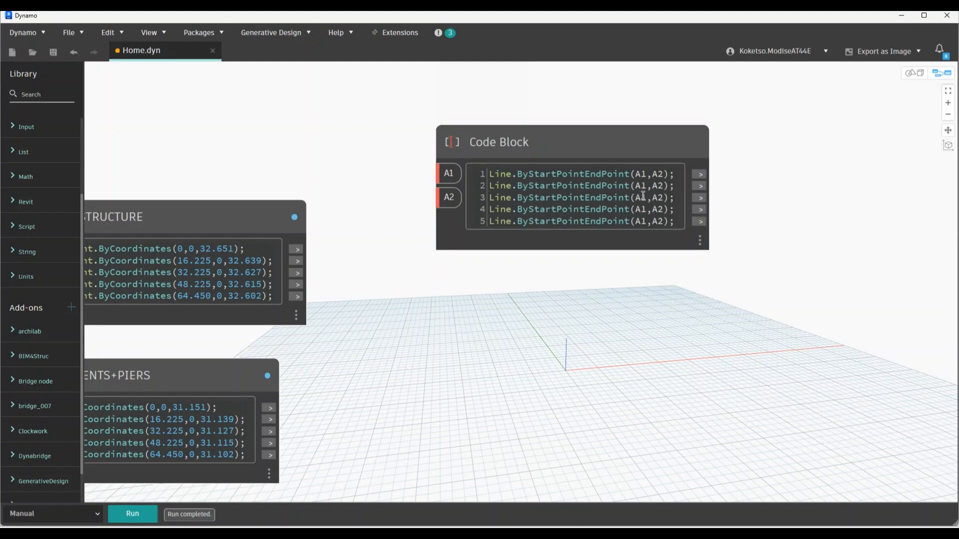
Change the copied lines' arguments to (A2,A3), (A3,A4) and (A4,A5)
key(BackSpace)
text(2)
key(BackSpace)
text(3)
click(664, 199)
key(BackSpace)
text(4)
click(646, 210)
key(BackSpace)
text(4)
click(651, 233)
Delete the redundant fifth line, leaving four Line.ByStartPointEndPoint expressions
drag(677, 221, 473, 211)
click(509, 223)
triple_click(489, 226)
key(BackSpace)
key(BackSpace)
click(496, 355)
Wire SUPERSTRUCTURE's points into inputs A1–A5 and run the graph
scroll(527, 346, up, 1)
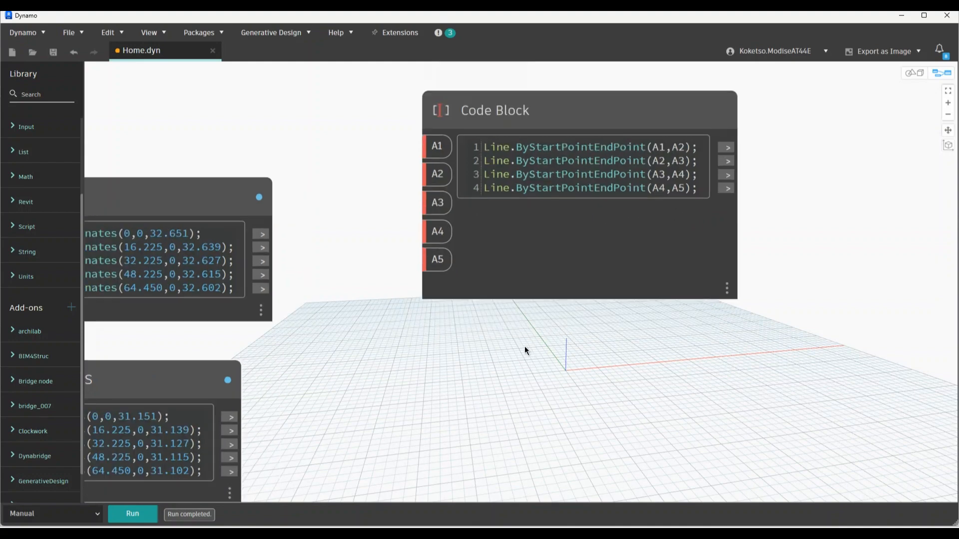
scroll(527, 347, down, 3)
middle_drag(529, 347, 585, 317)
drag(548, 169, 494, 212)
scroll(422, 253, up, 3)
mouse_move(421, 251)
mouse_down()
mouse_move(497, 227)
mouse_move(496, 249)
mouse_up()
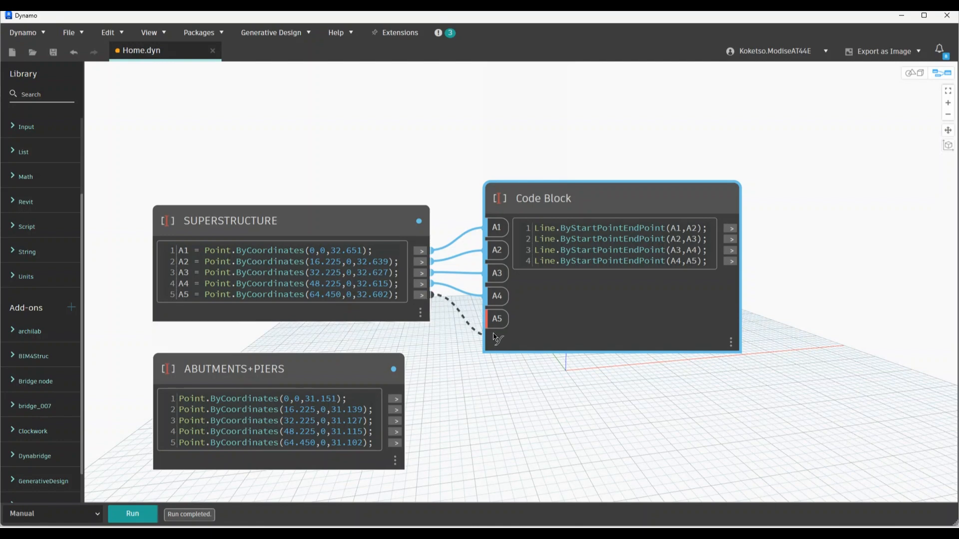
scroll(375, 210, down, 3)
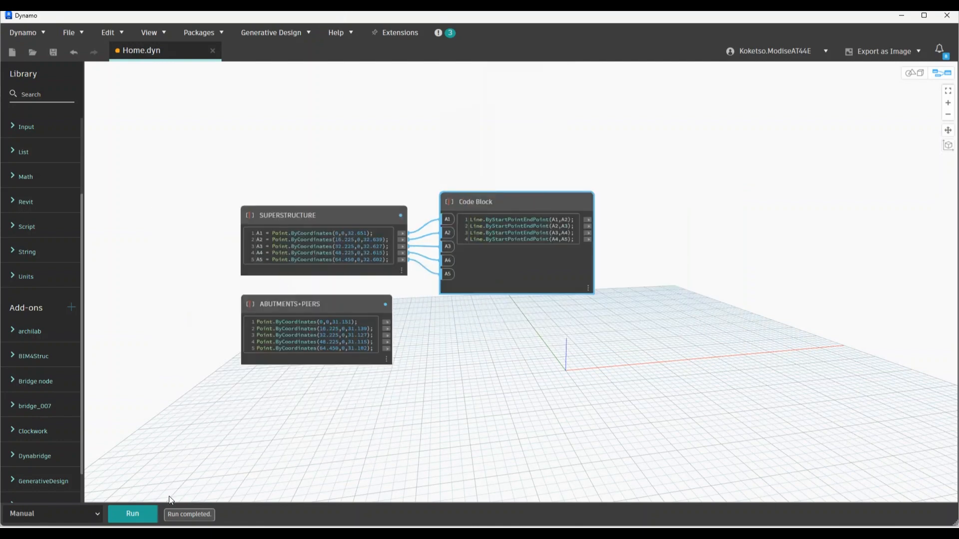
click(139, 515)
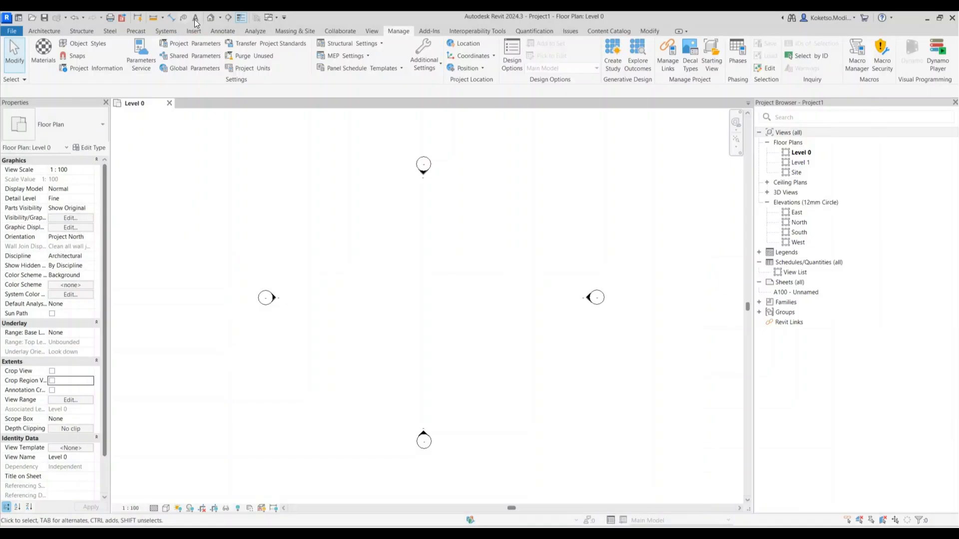
Check Revit's Default 3D view, then pan Dynamo's preview to see the superstructure line
click(211, 18)
scroll(498, 274, up, 1)
middle_drag(530, 329, 571, 501)
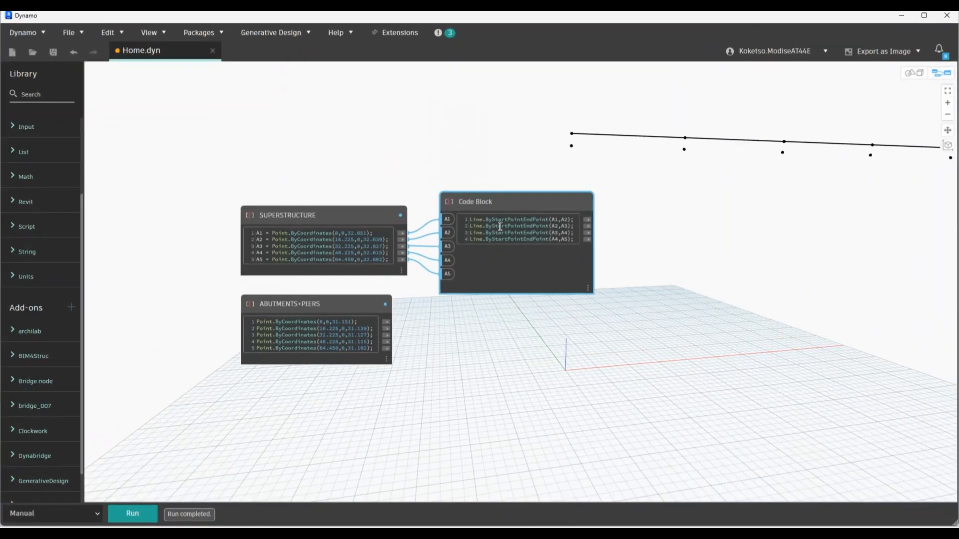
scroll(481, 323, up, 3)
middle_drag(431, 294, 428, 274)
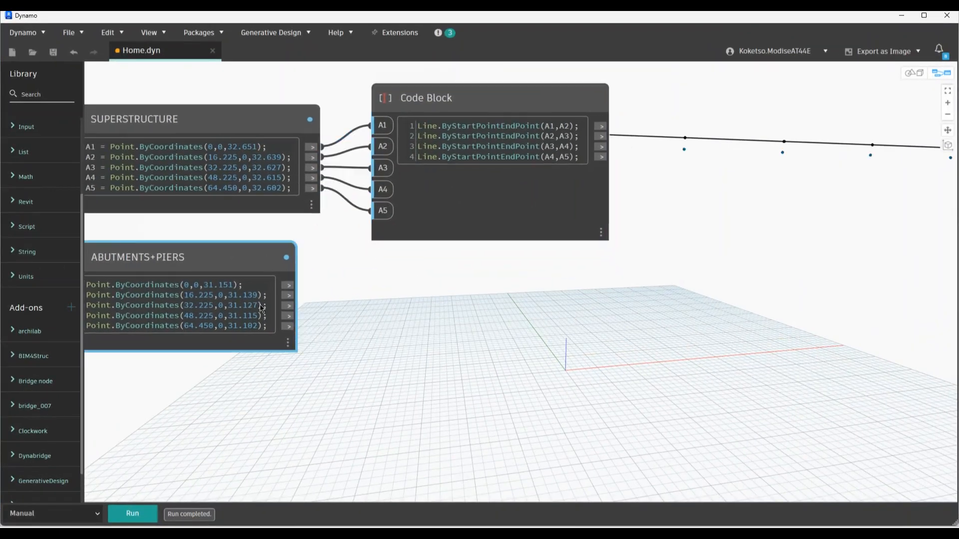
drag(262, 298, 264, 355)
scroll(457, 309, down, 3)
Add a Structural Framing Types node and place it near the top line
right_click(670, 195)
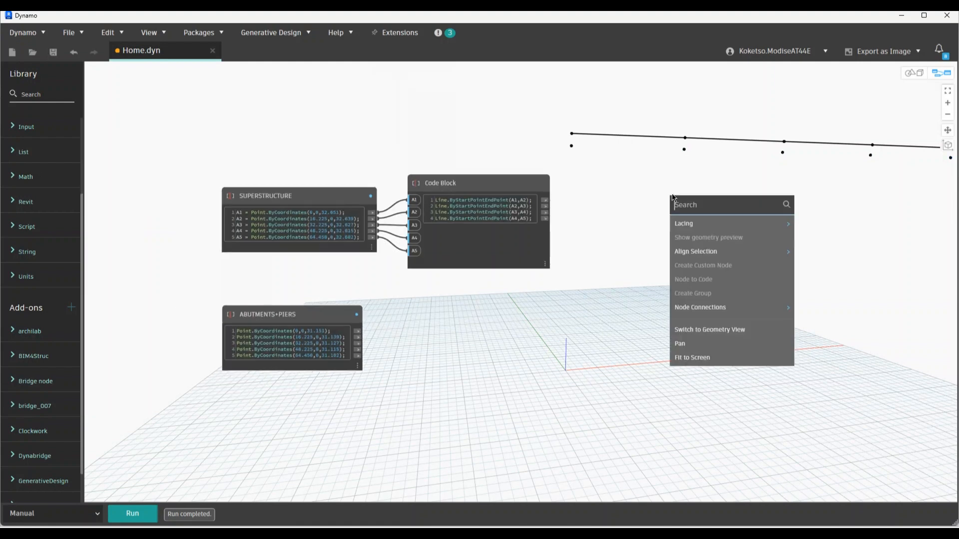
text(STRUCTURE)
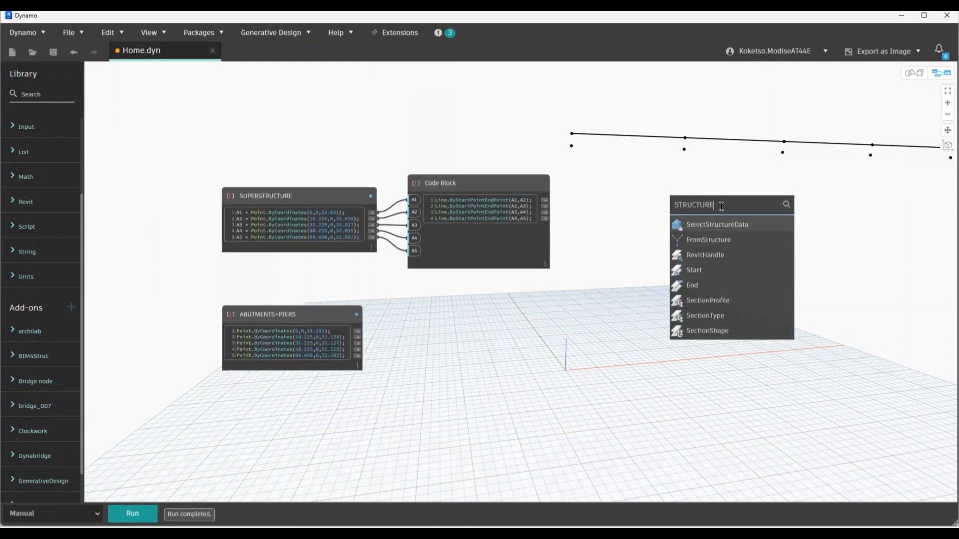
key(BackSpace)
click(739, 239)
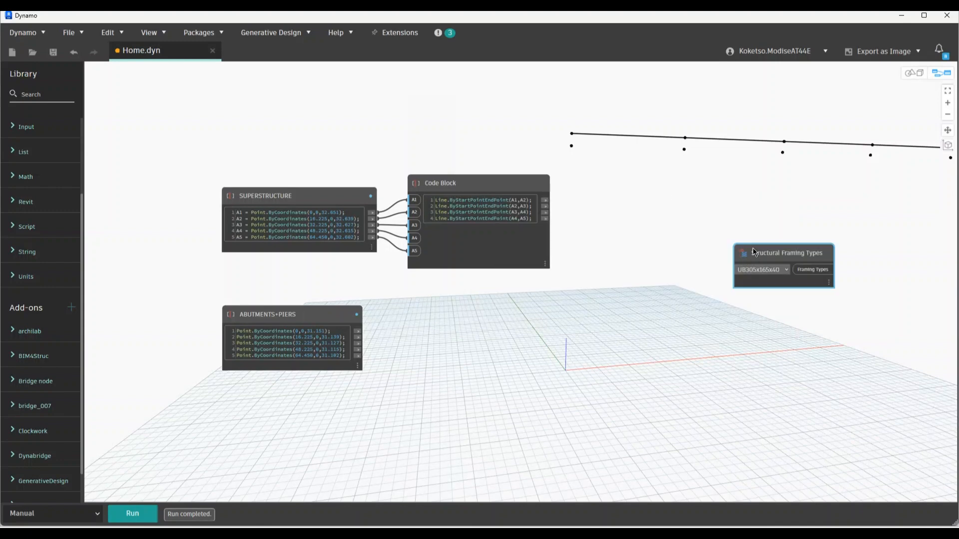
drag(753, 252, 684, 118)
right_click(685, 198)
click(601, 212)
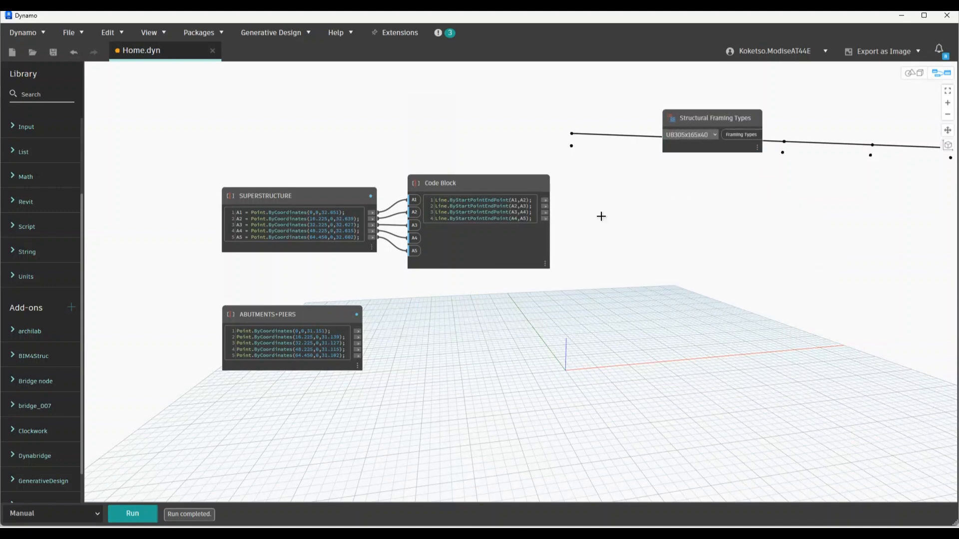
Add a Levels node beside Framing Types and set it to Level 1
scroll(580, 245, up, 2)
middle_drag(571, 263, 476, 318)
right_click(669, 273)
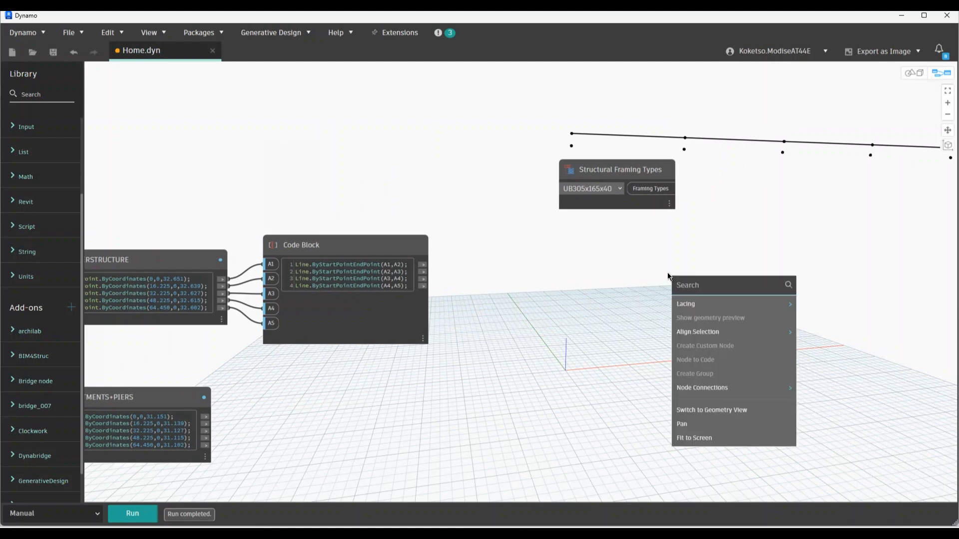
text(LEVEL)
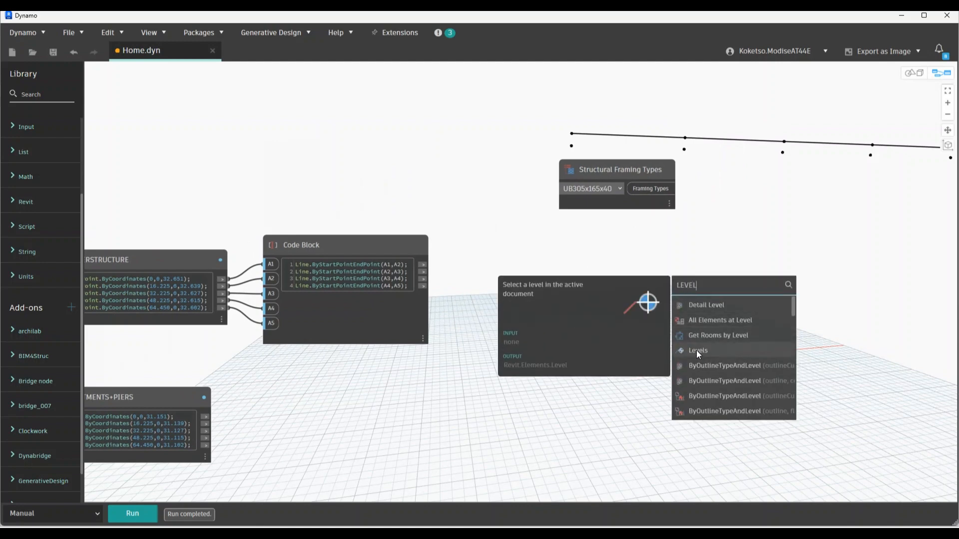
click(696, 349)
drag(714, 353, 579, 234)
click(598, 257)
click(586, 277)
Add a StructuralFraming.BeamByCurve node below the Levels node
right_click(620, 327)
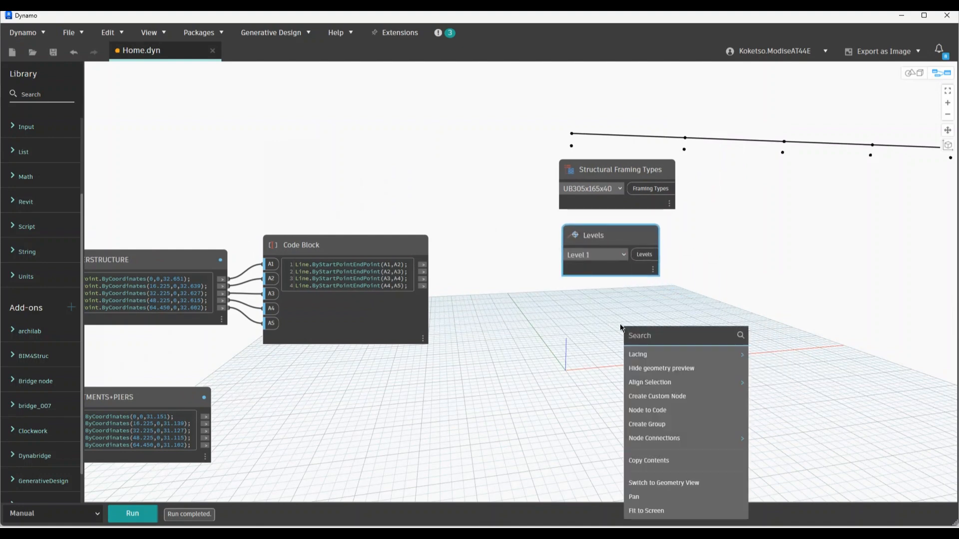
text(BEAM)
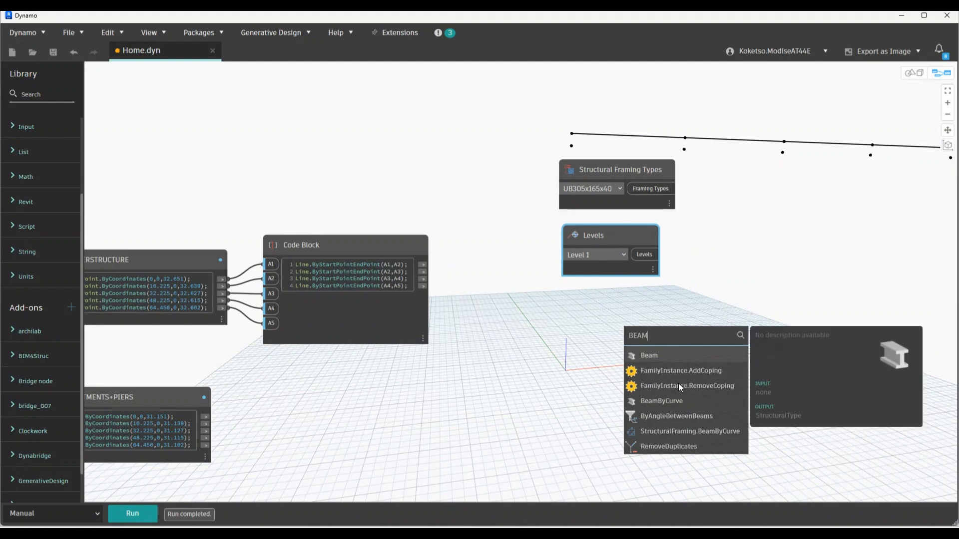
click(689, 431)
drag(715, 417, 610, 303)
Copy and paste the three new nodes, then hide Dynamo to show Revit's 3D view
drag(634, 475, 569, 150)
scroll(566, 167, down, 4)
scroll(570, 172, up, 1)
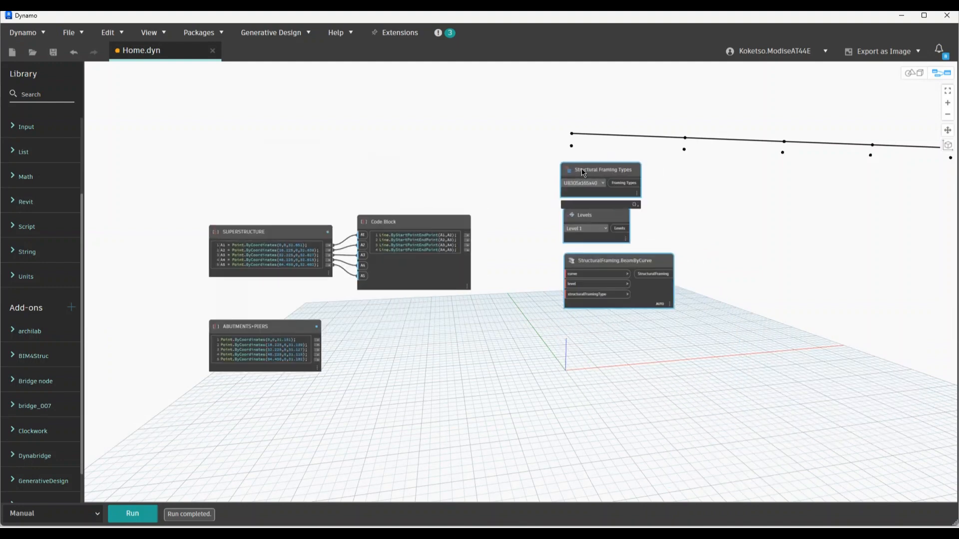
key(ctrl+c)
key(ctrl+v)
click(734, 147)
scroll(599, 170, up, 3)
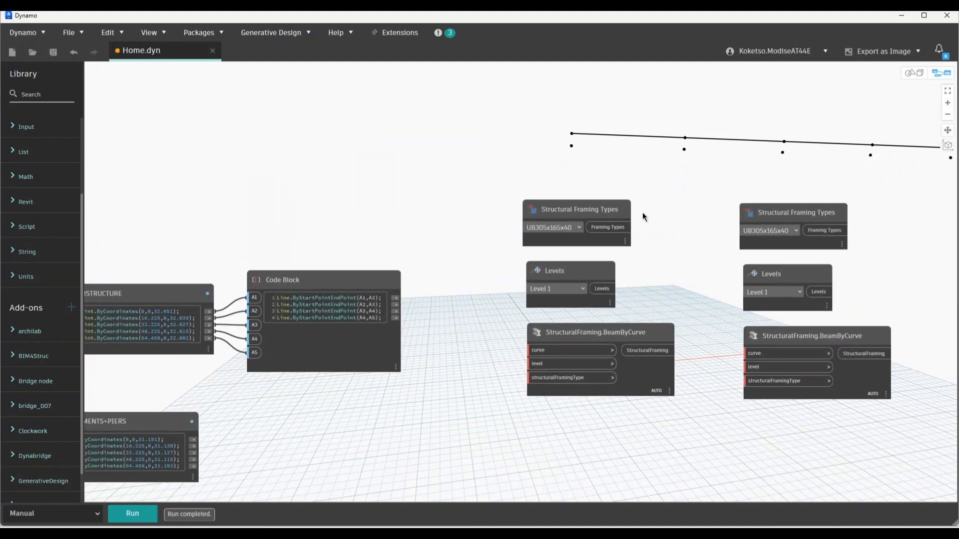
middle_drag(657, 285, 663, 265)
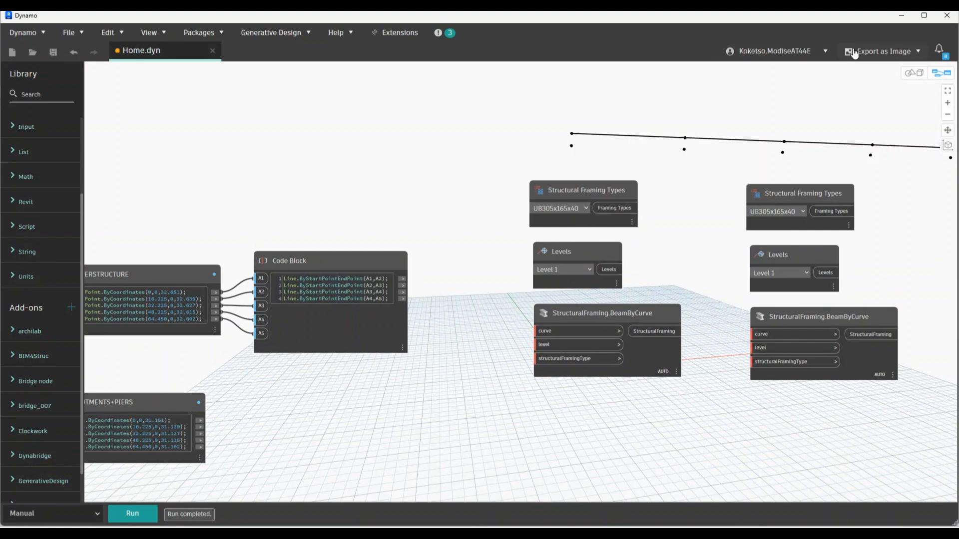
click(902, 16)
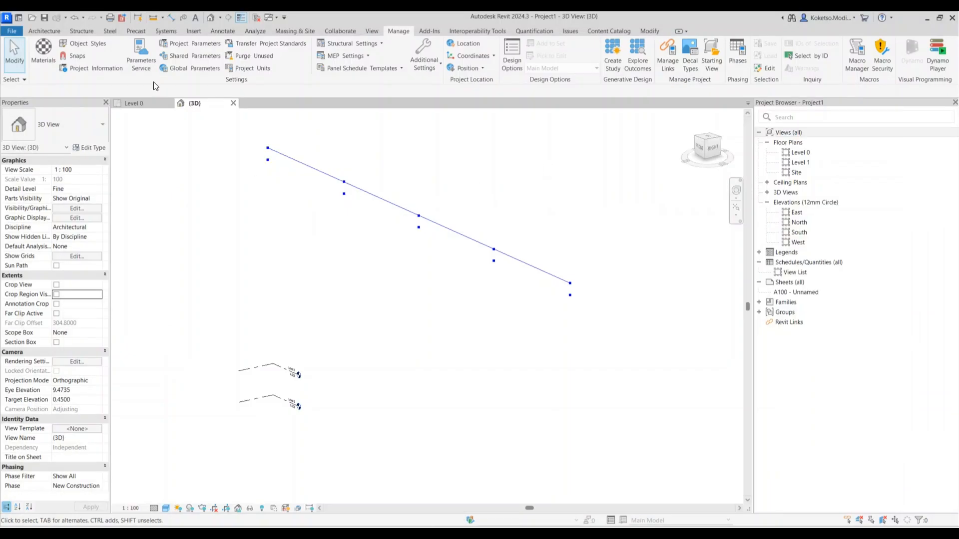
Load the ABUTMENT.rfa family from the bridge family folder in Documents
click(193, 32)
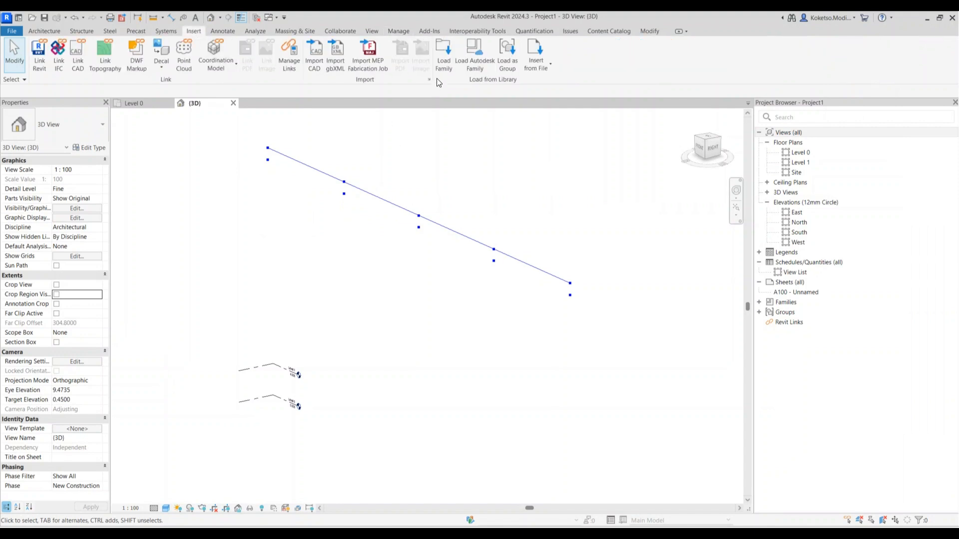
click(443, 56)
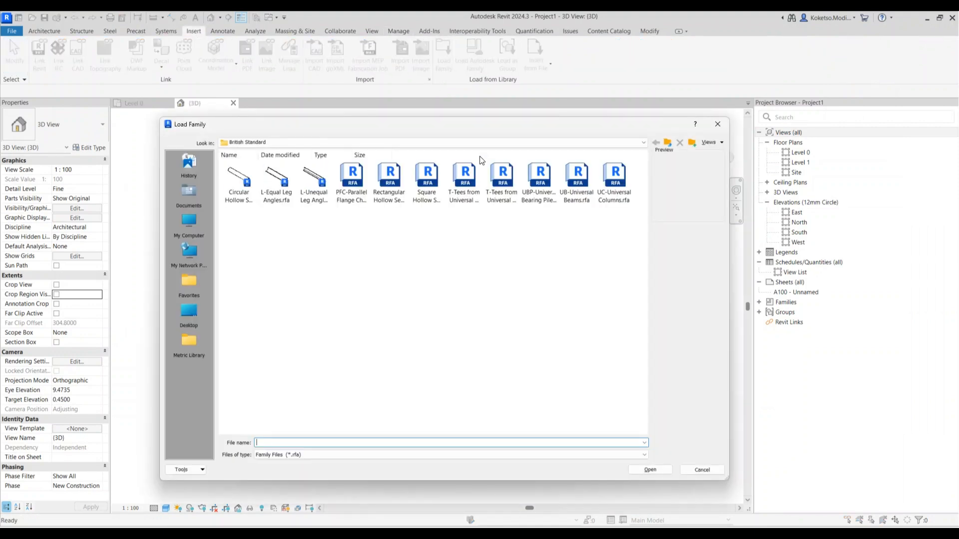
click(189, 191)
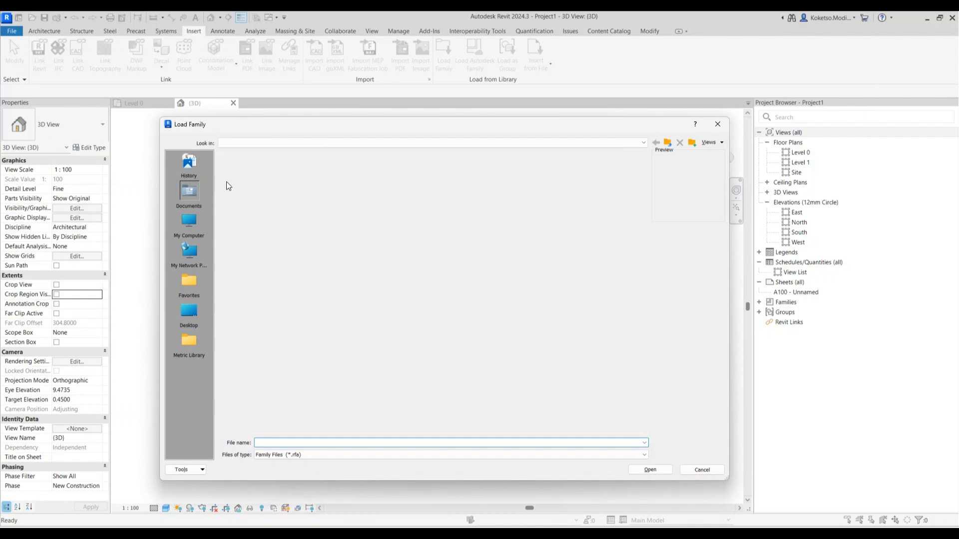
double_click(391, 227)
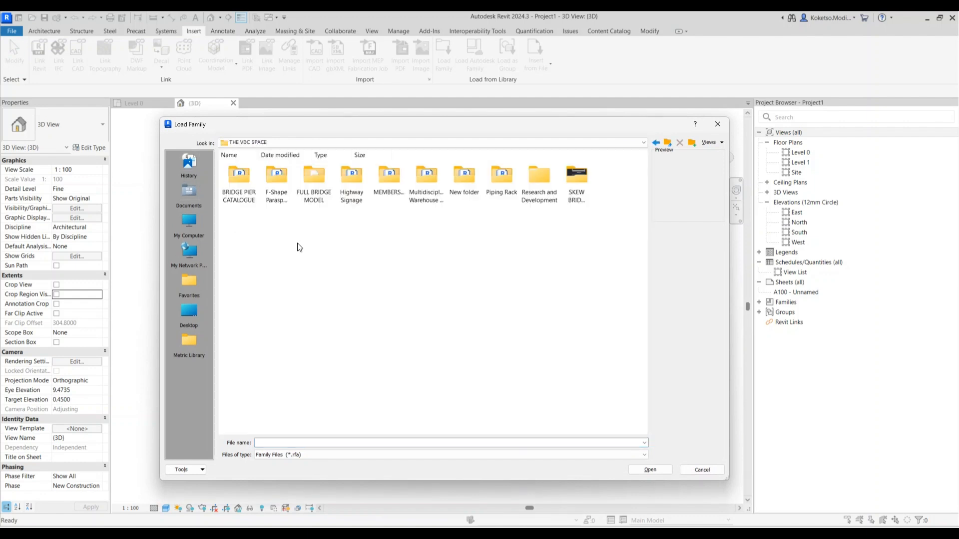
double_click(470, 182)
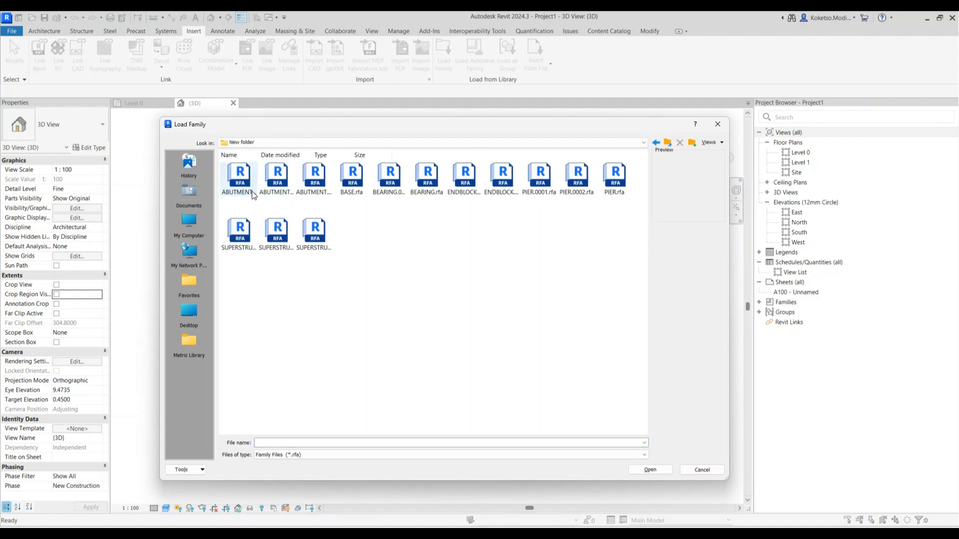
click(242, 180)
click(281, 178)
click(324, 181)
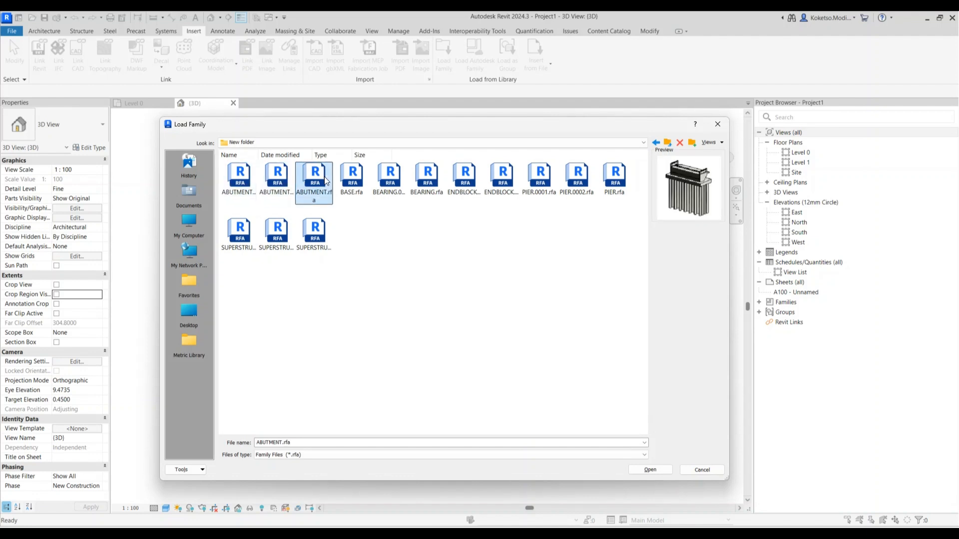
click(649, 469)
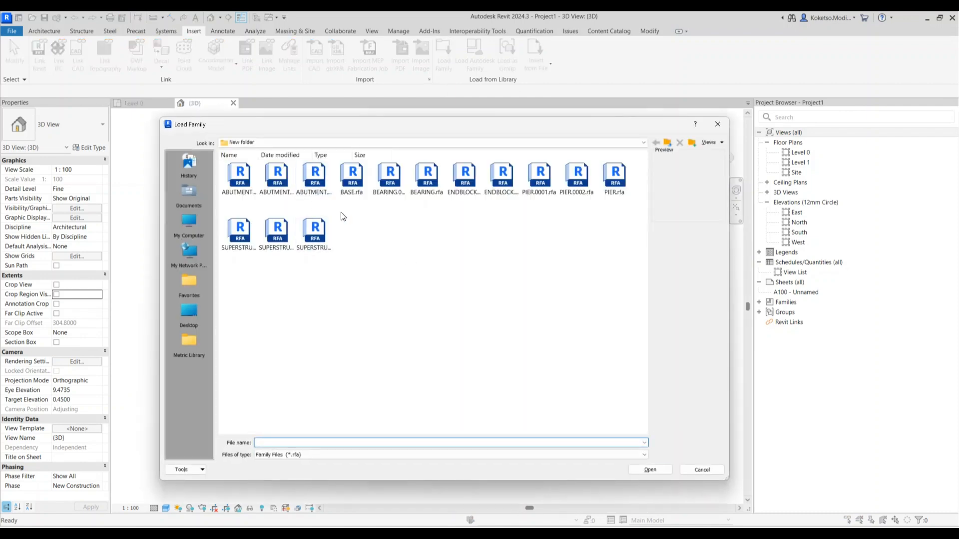
Load the BASE.rfa and PIER.rfa families
click(351, 180)
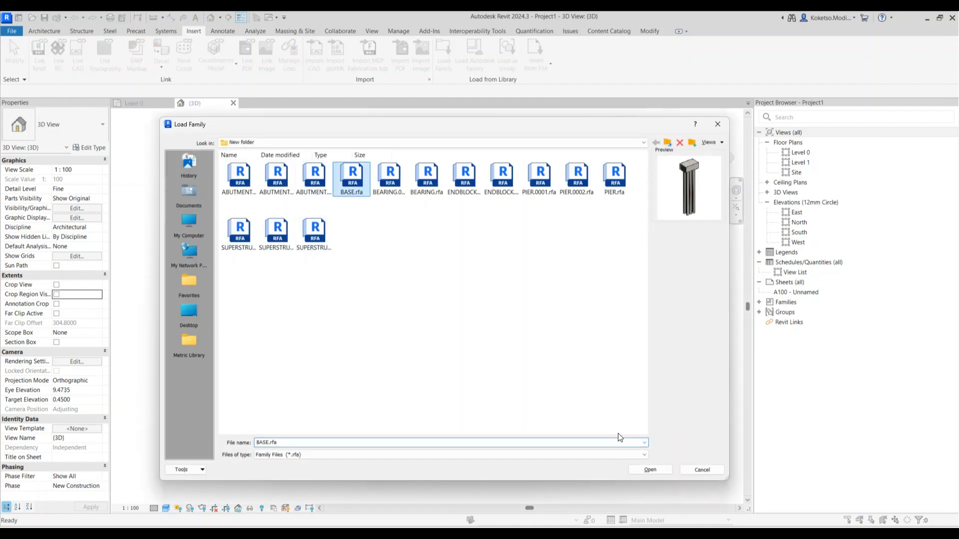
click(649, 469)
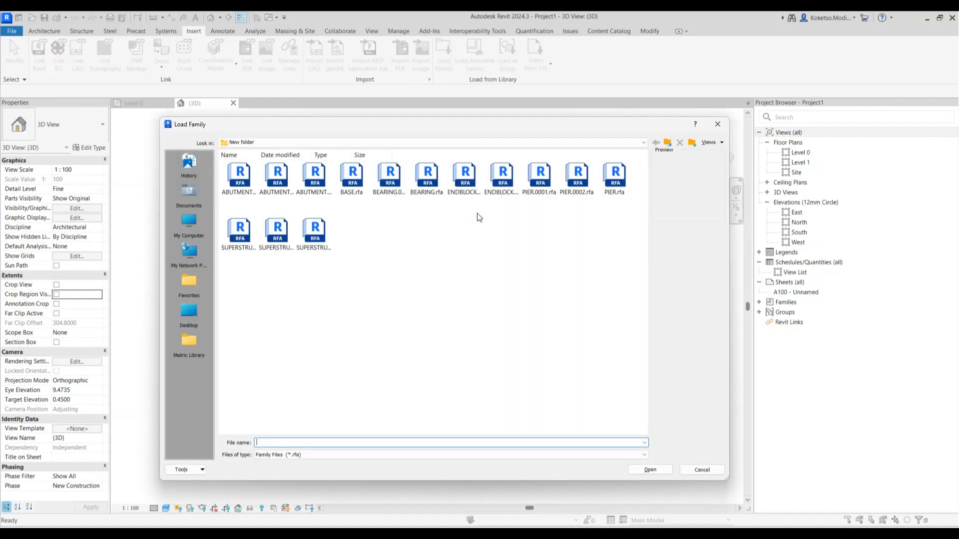
click(610, 186)
click(658, 471)
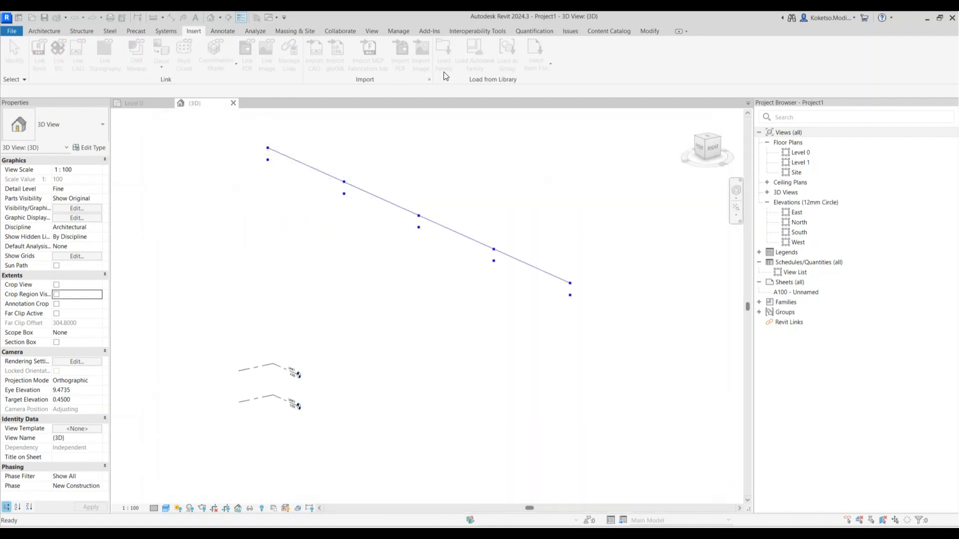
Load the SUPERSTRUCTURE-16000.rfa family, then switch back to Dynamo
click(442, 64)
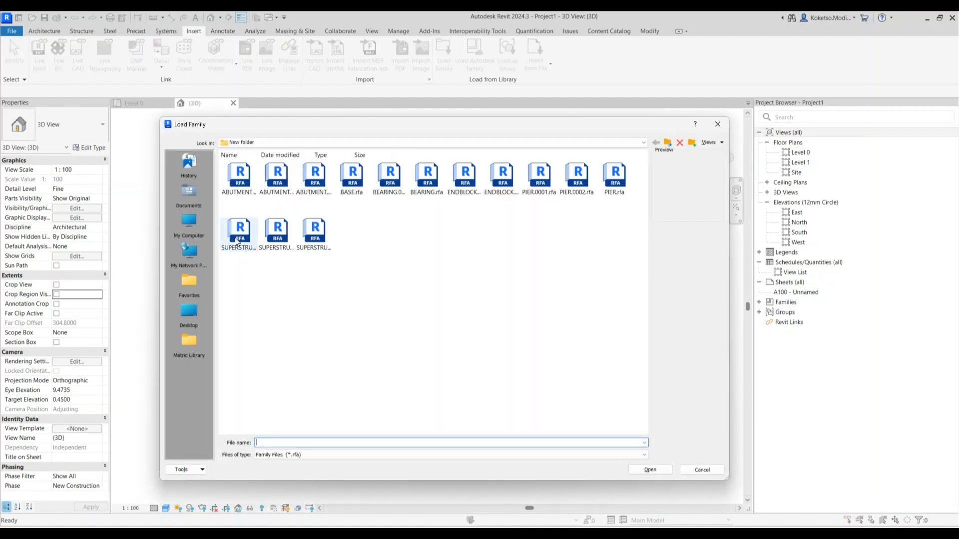
click(236, 237)
click(301, 230)
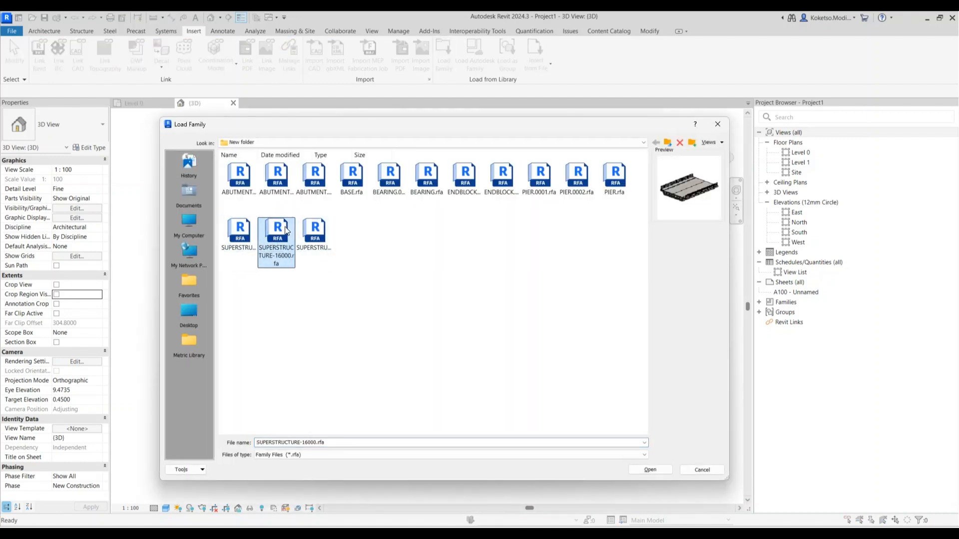
click(671, 468)
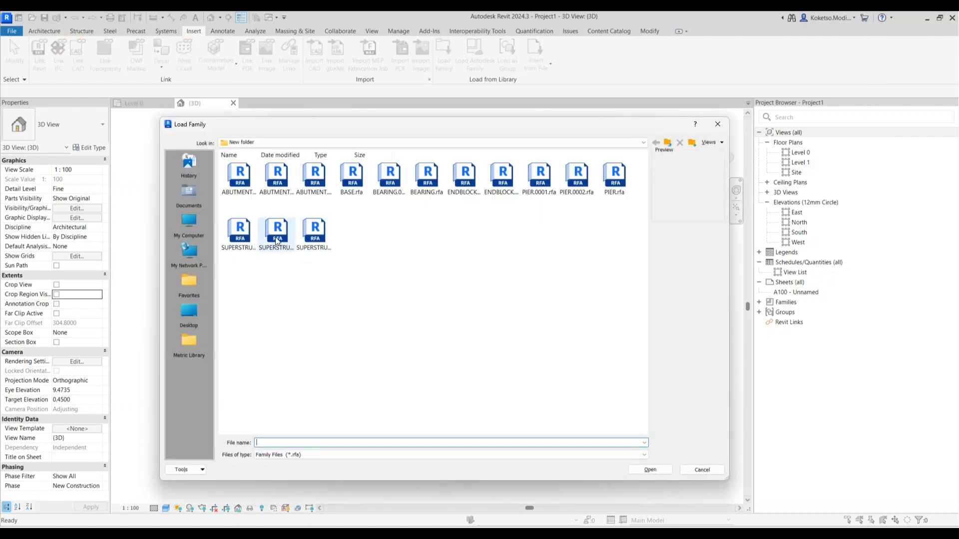
click(274, 237)
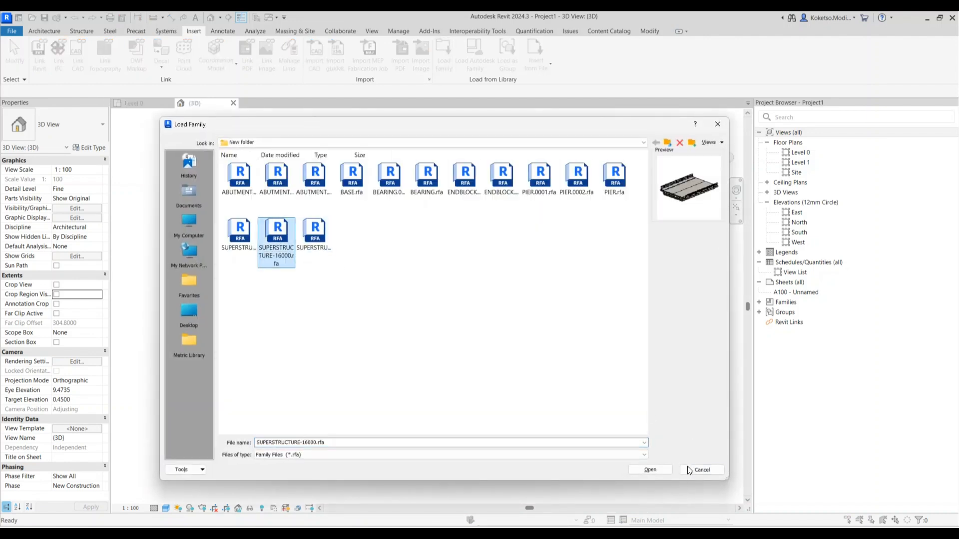
click(651, 469)
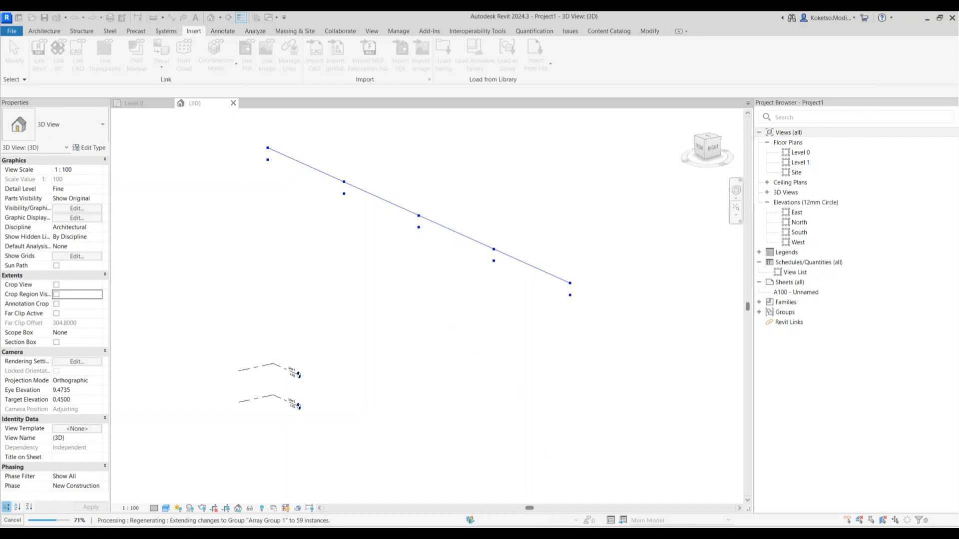
key(alt+Tab)
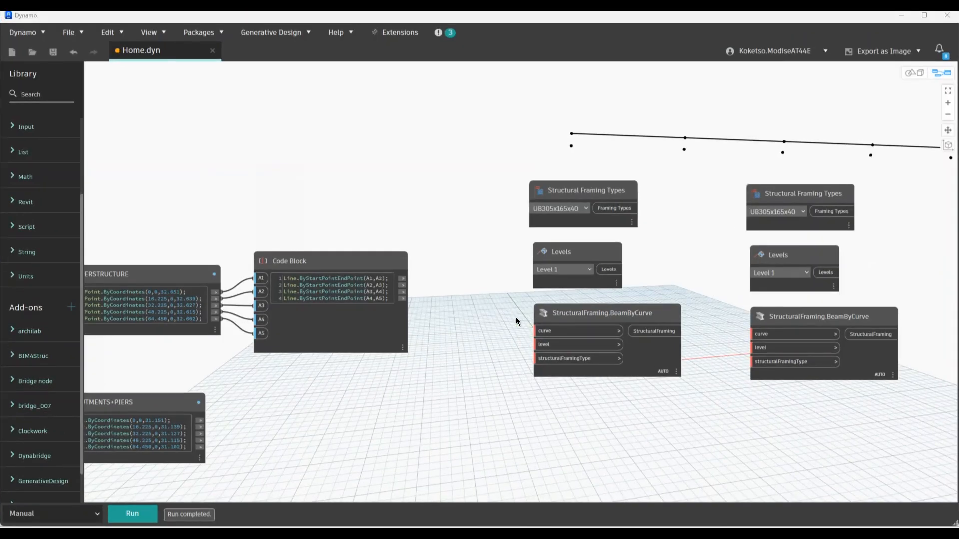
Duplicate the ABUTMENTS+PIERS code block and bring it into view
scroll(529, 316, down, 3)
scroll(453, 326, up, 3)
scroll(300, 403, up, 5)
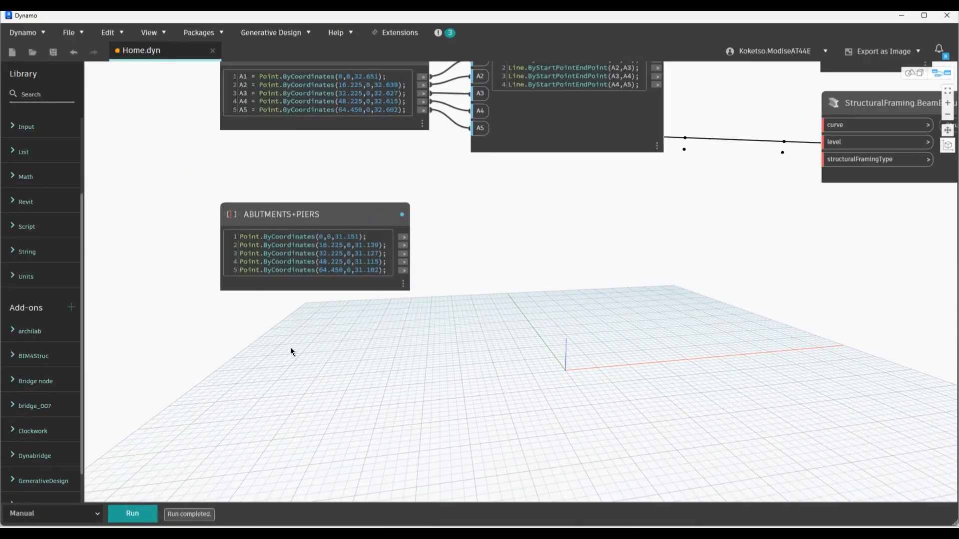
ctrl+drag(295, 216, 298, 343)
scroll(252, 445, up, 6)
middle_drag(567, 412, 612, 411)
Delete the first and last point lines, keeping the three pier points at x 16.225, 32.225 and 48.225
drag(547, 258, 495, 259)
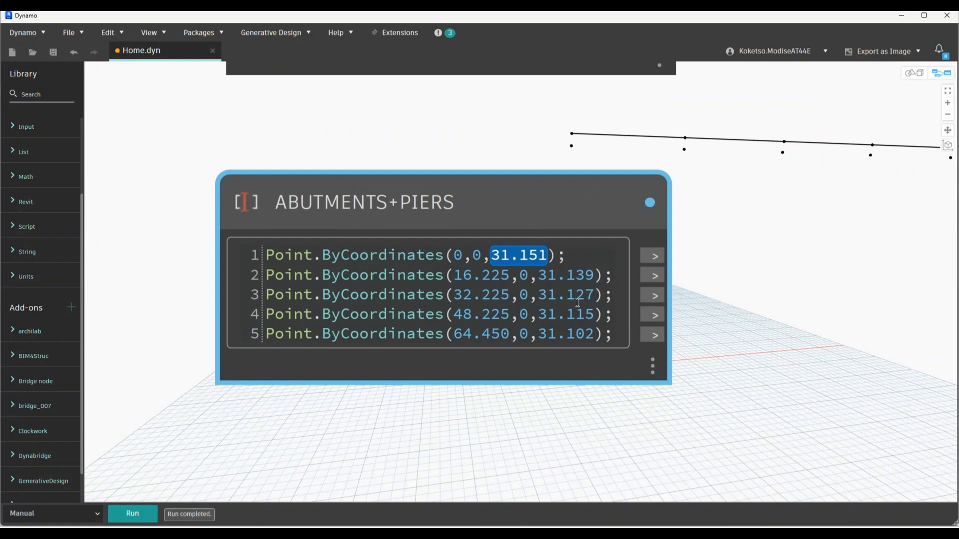
double_click(607, 334)
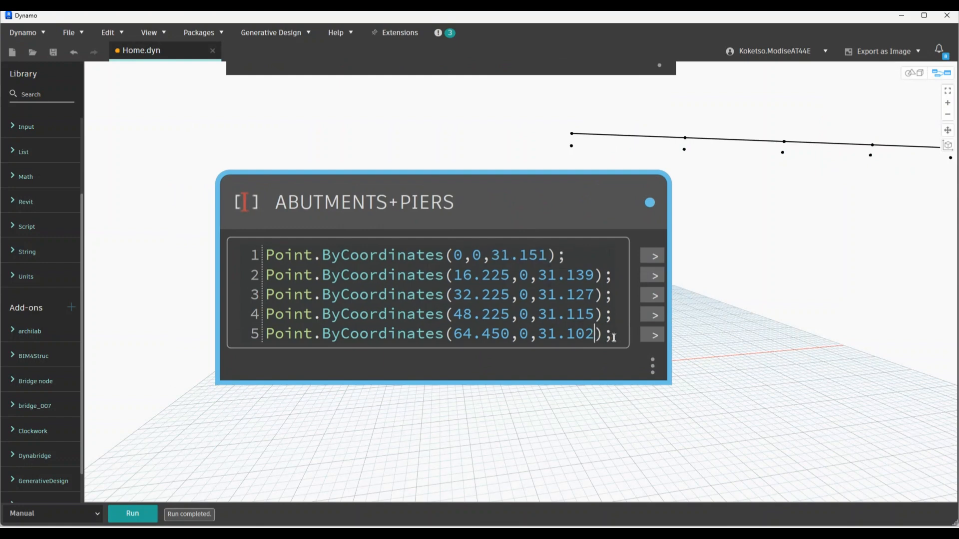
click(252, 338)
key(Delete)
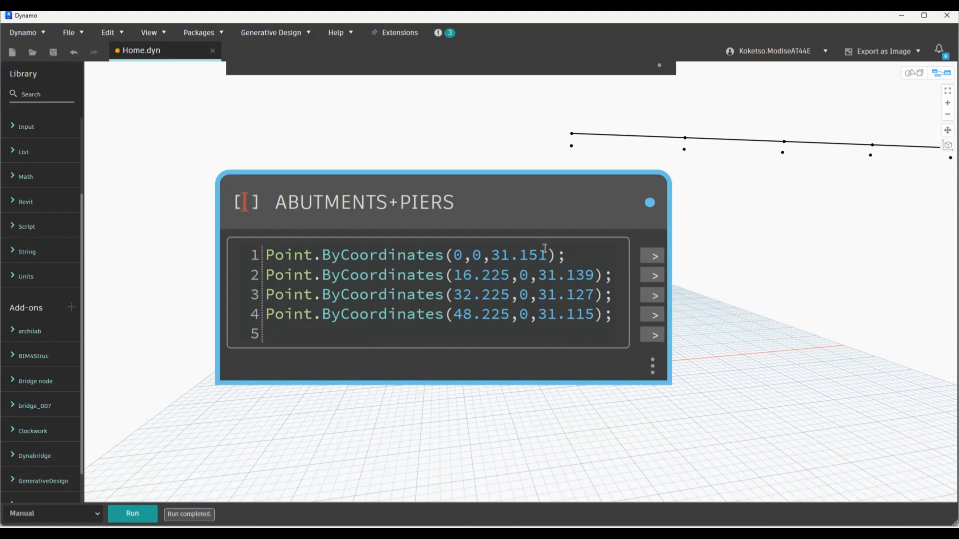
click(248, 256)
key(Delete)
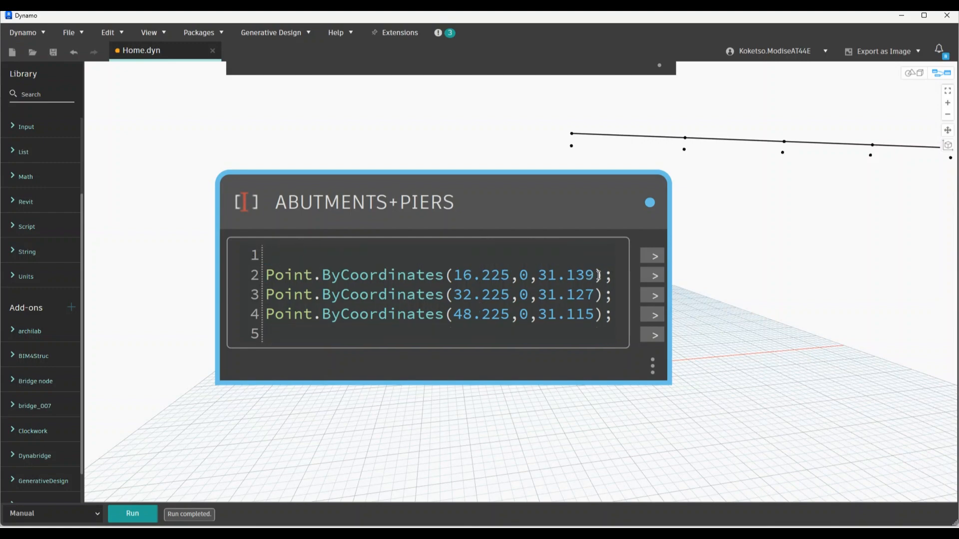
click(587, 276)
click(514, 294)
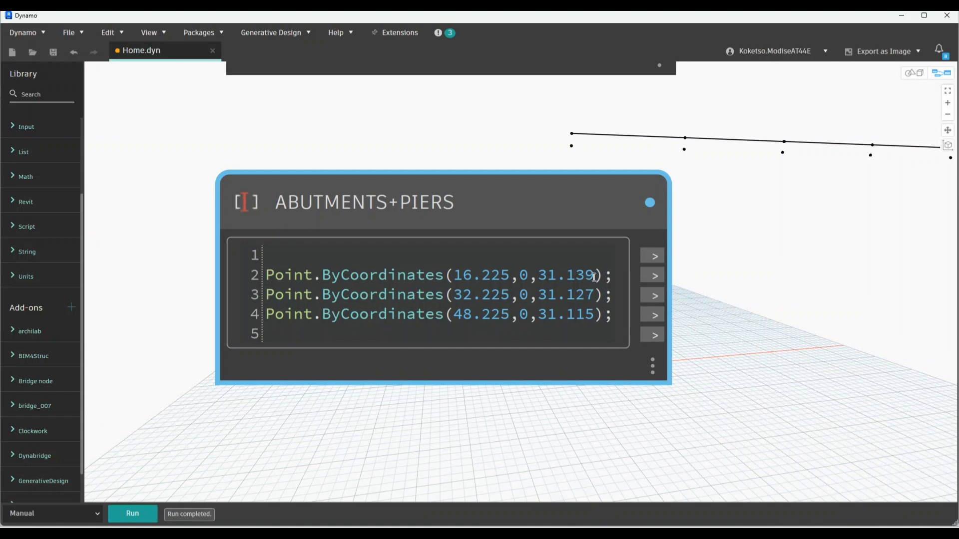
Change the three points' Z values to 24.139, 24.127 and 24.115
drag(597, 276, 567, 276)
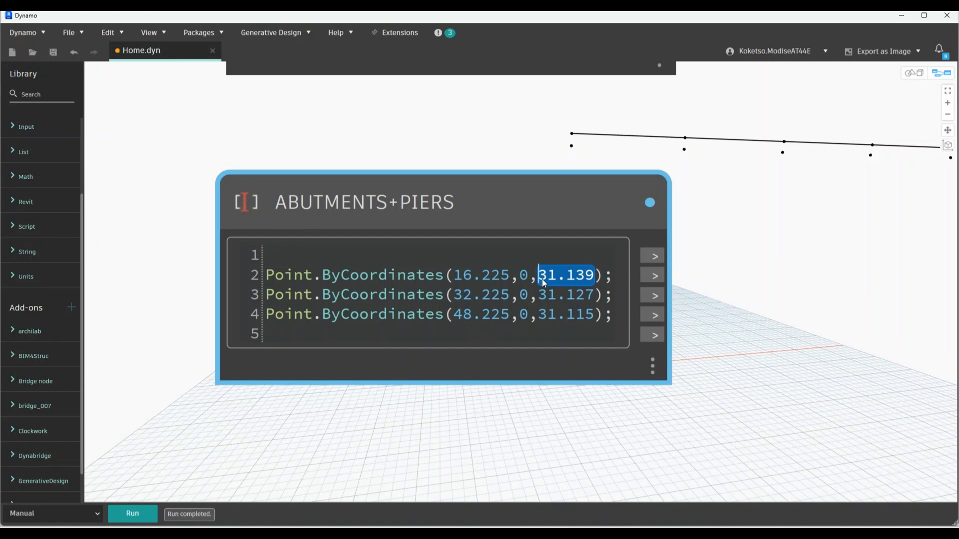
text(24.139)
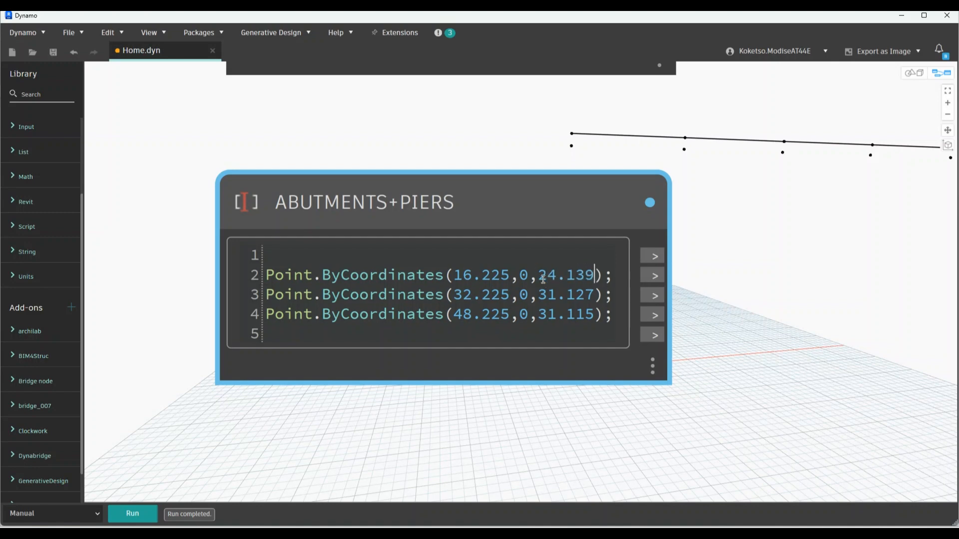
drag(595, 295, 545, 299)
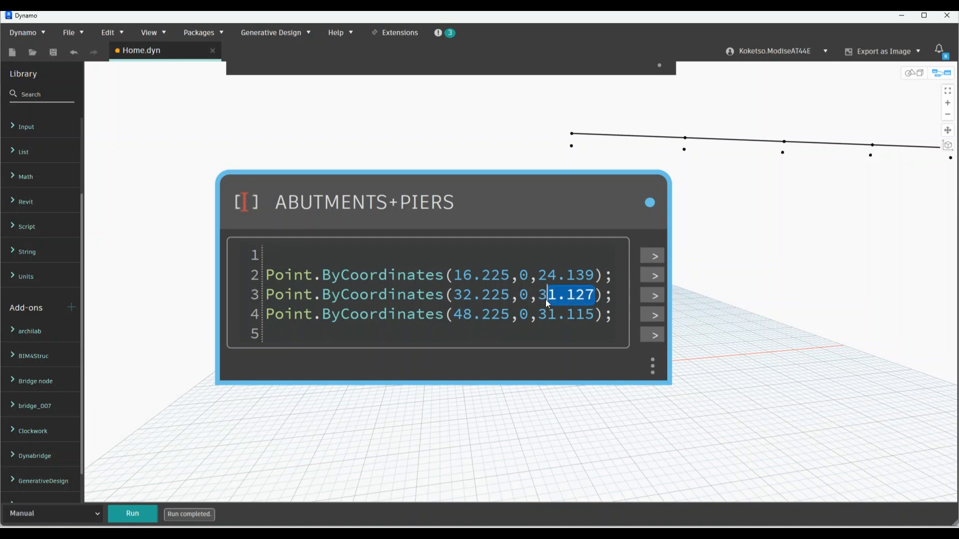
key(BackSpace)
key(BackSpace)
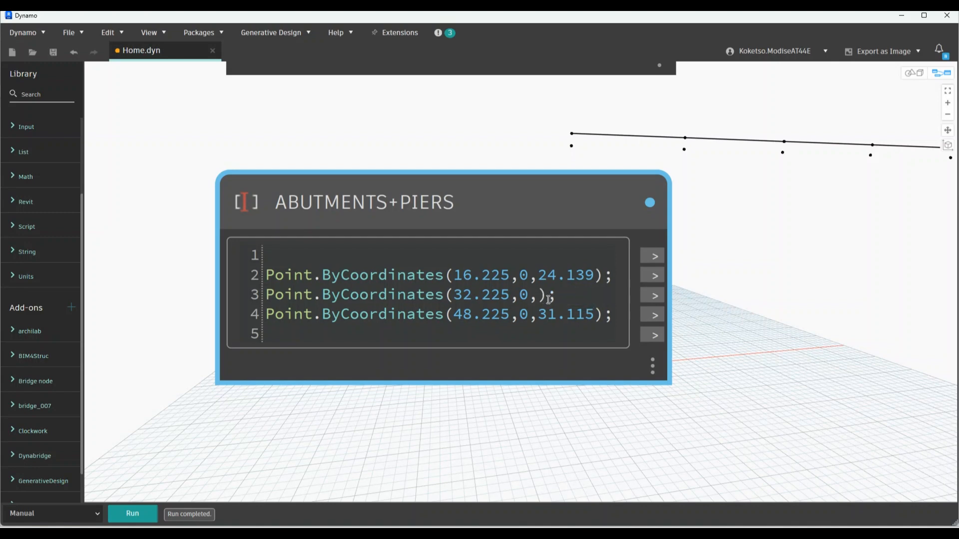
text(24.127)
drag(597, 317, 569, 317)
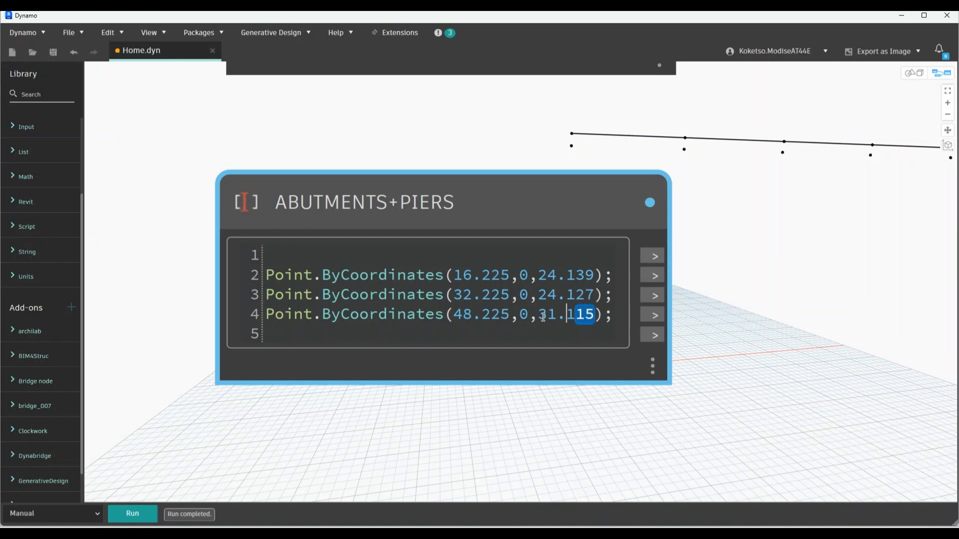
text(24.115)
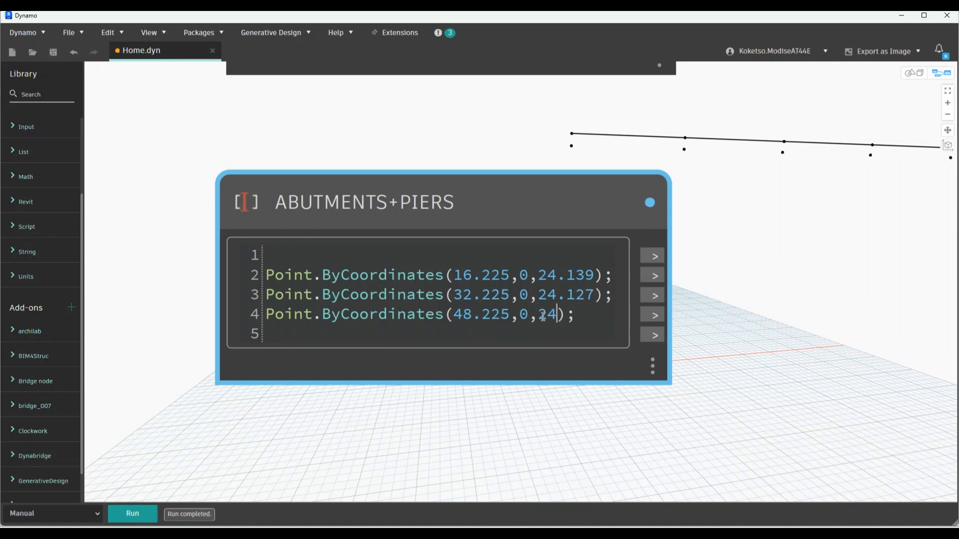
click(761, 239)
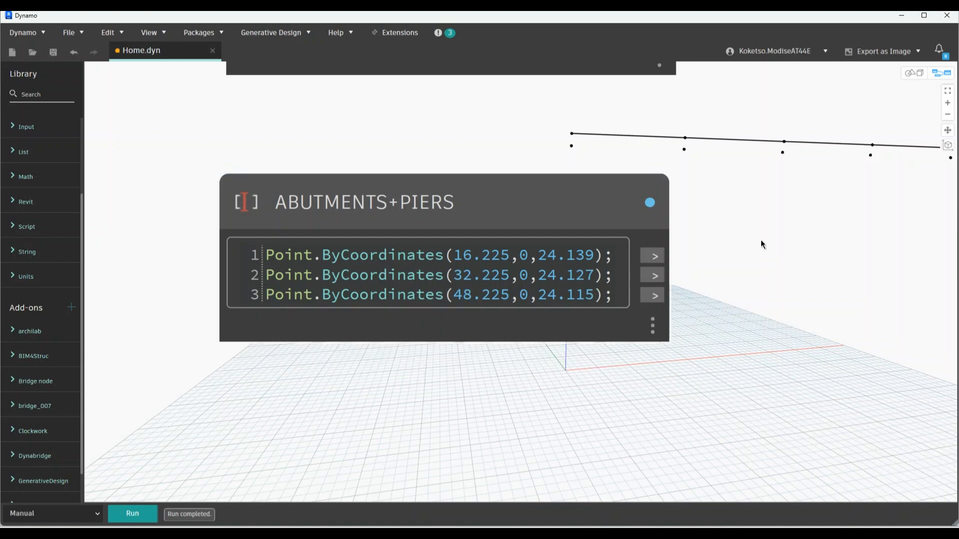
Rename the duplicated code block to BASES
scroll(756, 232, down, 3)
scroll(756, 232, up, 3)
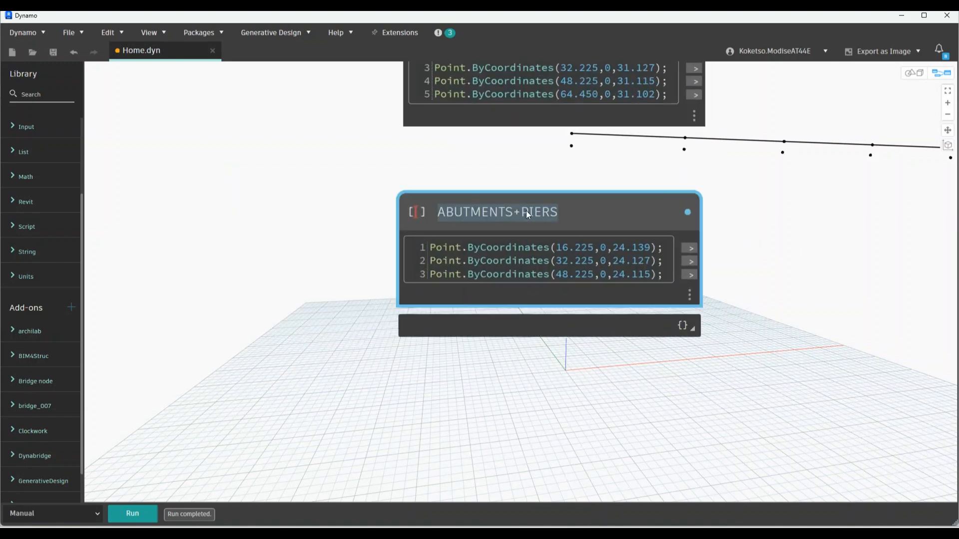
key(BackSpace)
text(BASES)
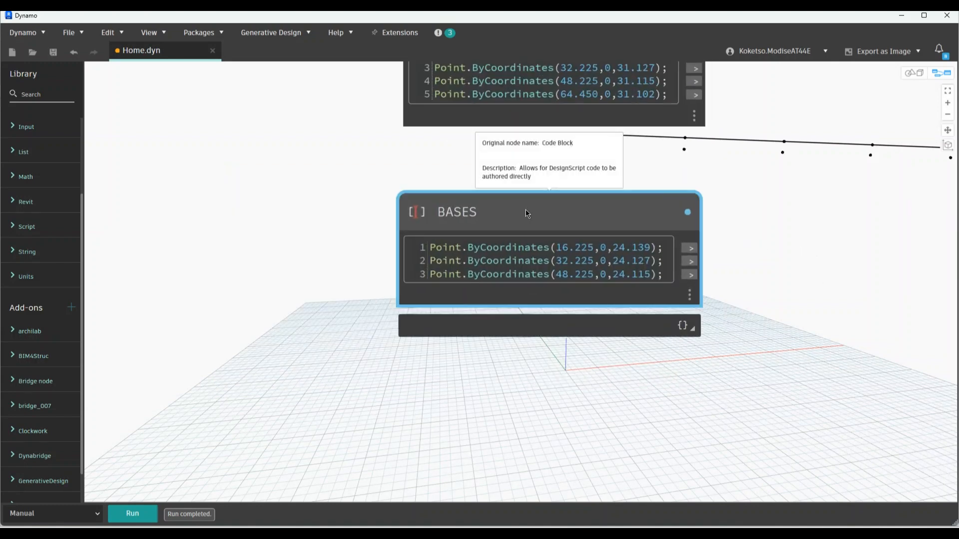
click(816, 282)
Set the two Structural Framing Types nodes to SUPERSTRUCTURE-16225 and SUPERSTRUCTURE-16000
scroll(497, 377, down, 5)
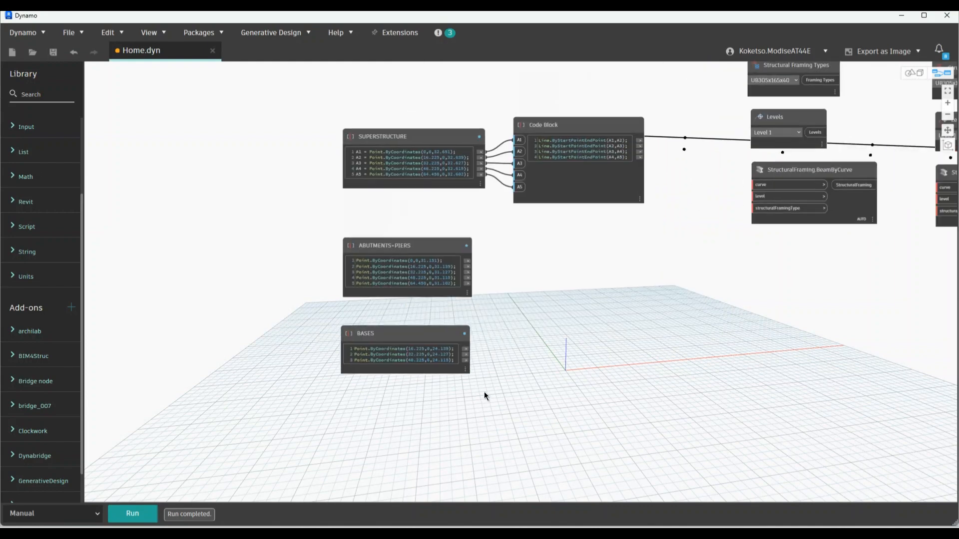
scroll(513, 300, up, 3)
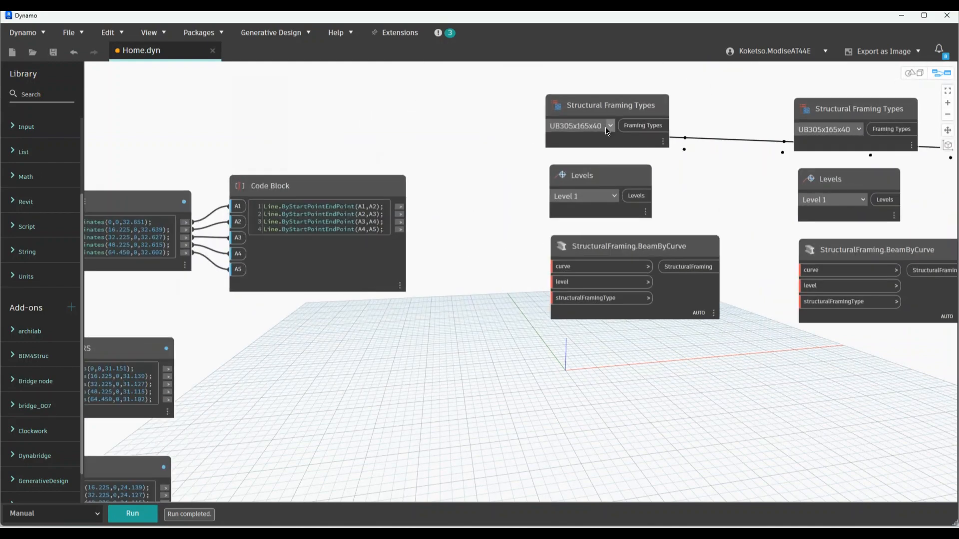
click(606, 127)
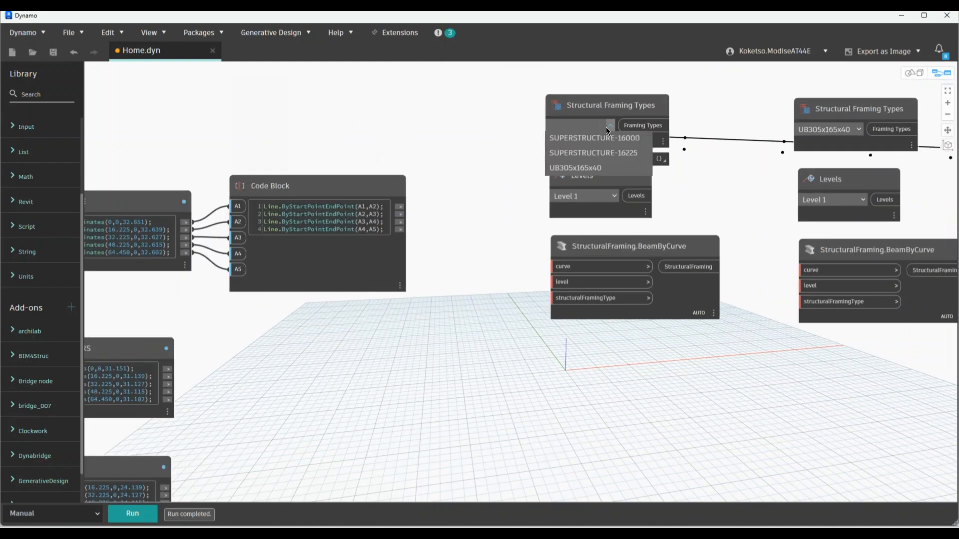
click(571, 151)
click(857, 131)
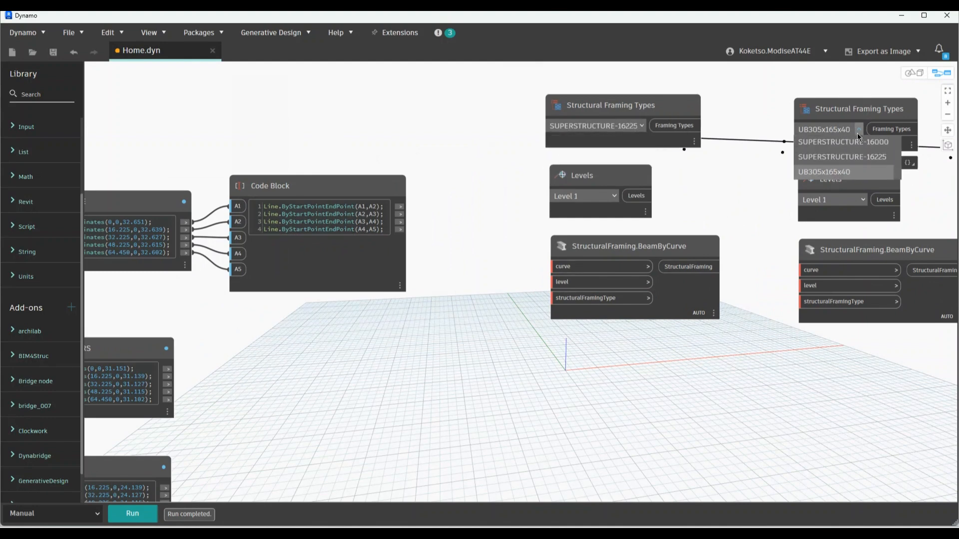
click(857, 146)
Wire the level and the SUPERSTRUCTURE-16225 framing type into the first BeamByCurve node
scroll(523, 160, down, 2)
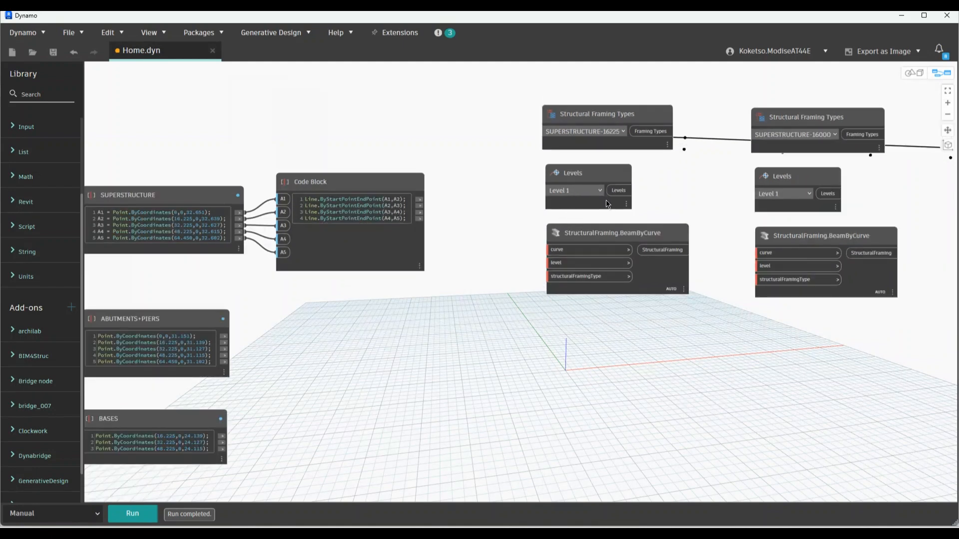
click(549, 262)
click(645, 130)
click(549, 277)
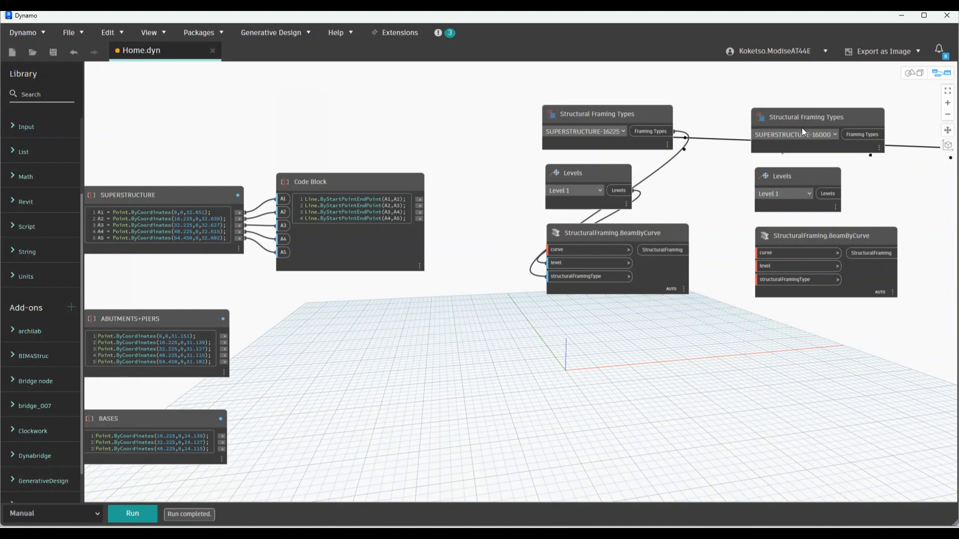
middle_drag(741, 171, 702, 174)
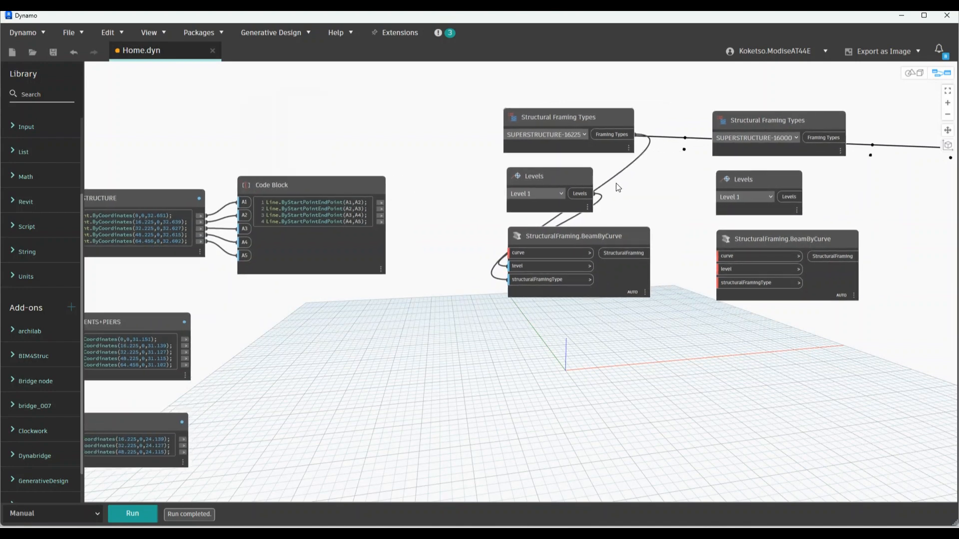
Wire the SUPERSTRUCTURE-16000 framing type and second level into the right BeamByCurve node
click(845, 138)
click(719, 282)
click(774, 208)
click(789, 197)
click(720, 269)
scroll(689, 205, down, 5)
scroll(661, 189, up, 4)
Stack the first framing, level and beam node group above the second group
click(659, 195)
middle_drag(659, 195, 650, 218)
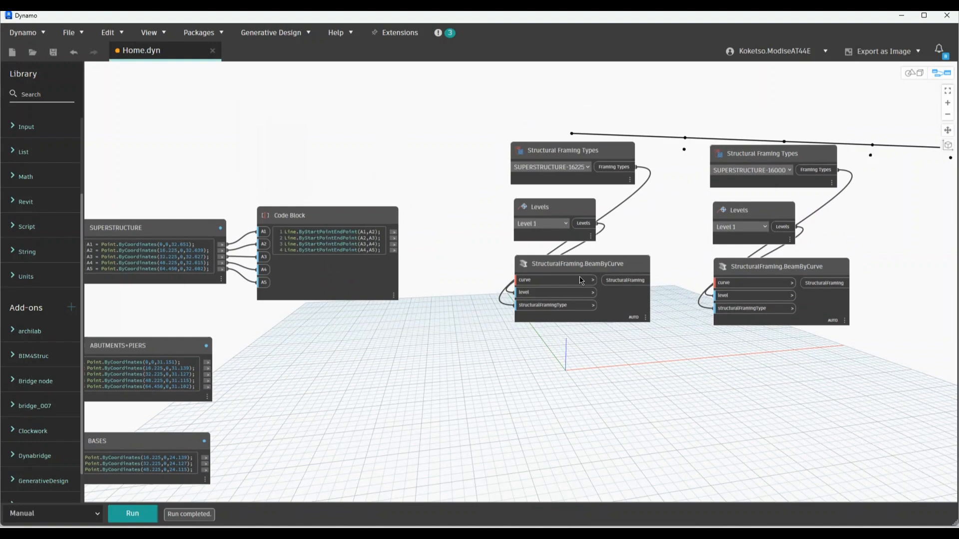
middle_drag(576, 344, 558, 387)
scroll(559, 388, down, 2)
drag(572, 408, 517, 207)
drag(525, 221, 684, 56)
Shift the beam node column left and down to make room near the Code Block
scroll(619, 217, down, 4)
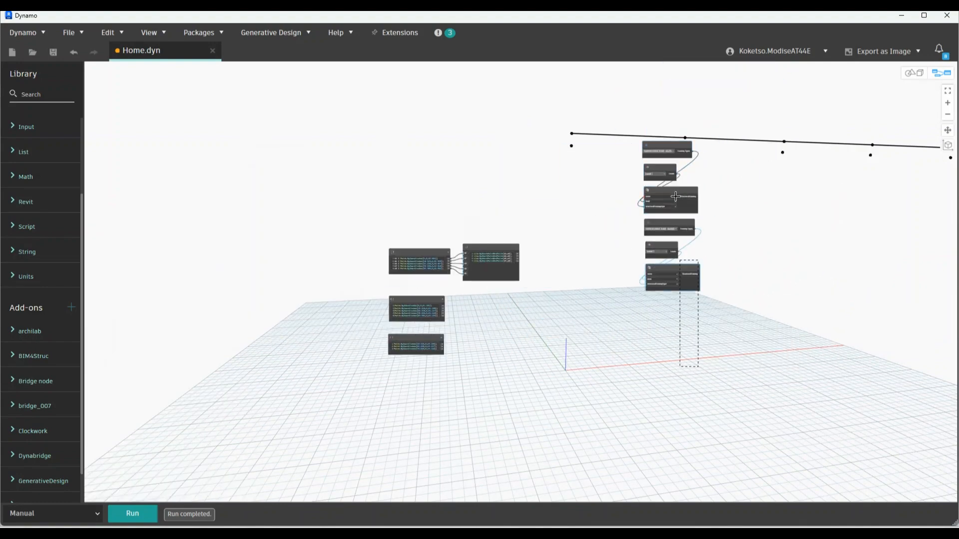
drag(660, 152, 616, 174)
scroll(530, 277, up, 4)
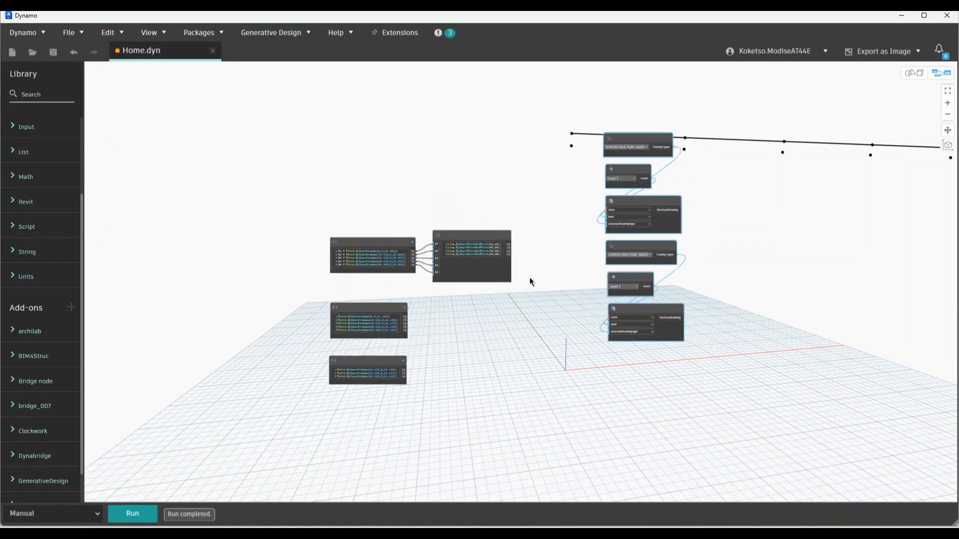
scroll(538, 260, up, 3)
scroll(528, 218, up, 3)
scroll(529, 219, down, 3)
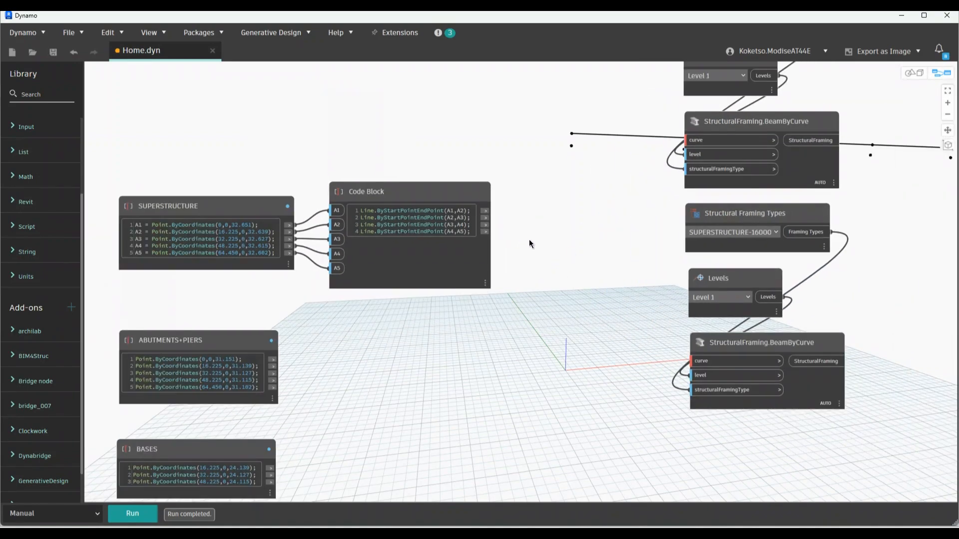
middle_drag(532, 215, 511, 302)
scroll(519, 306, up, 2)
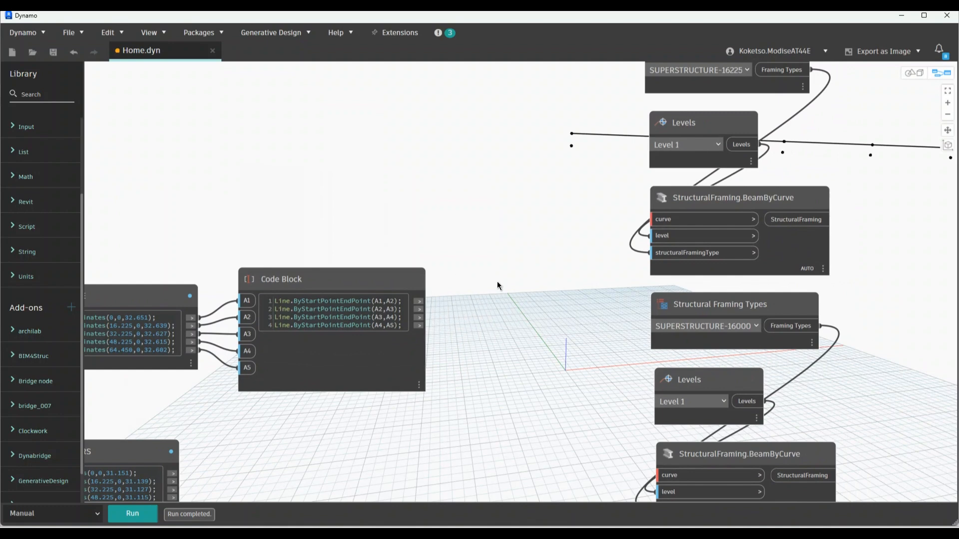
Add a List Create node beside the beam nodes and paste a second copy below it
right_click(497, 285)
text(LIST)
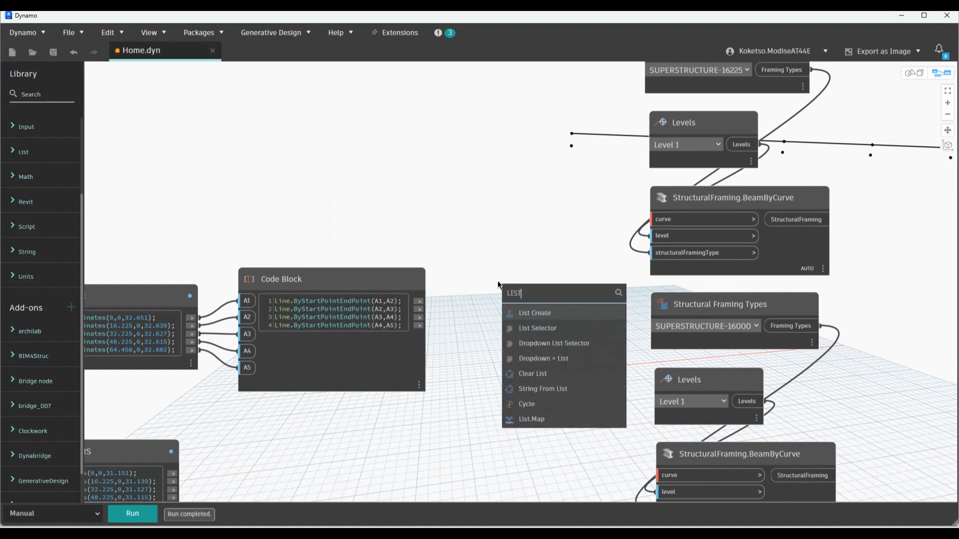
click(538, 318)
drag(550, 318, 511, 202)
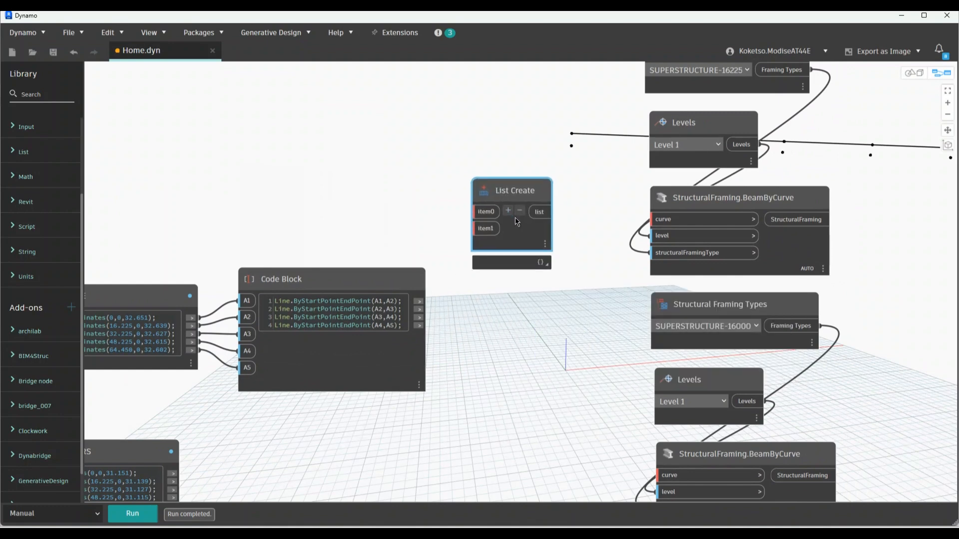
key(ctrl+c)
key(ctrl+v)
drag(534, 268, 514, 371)
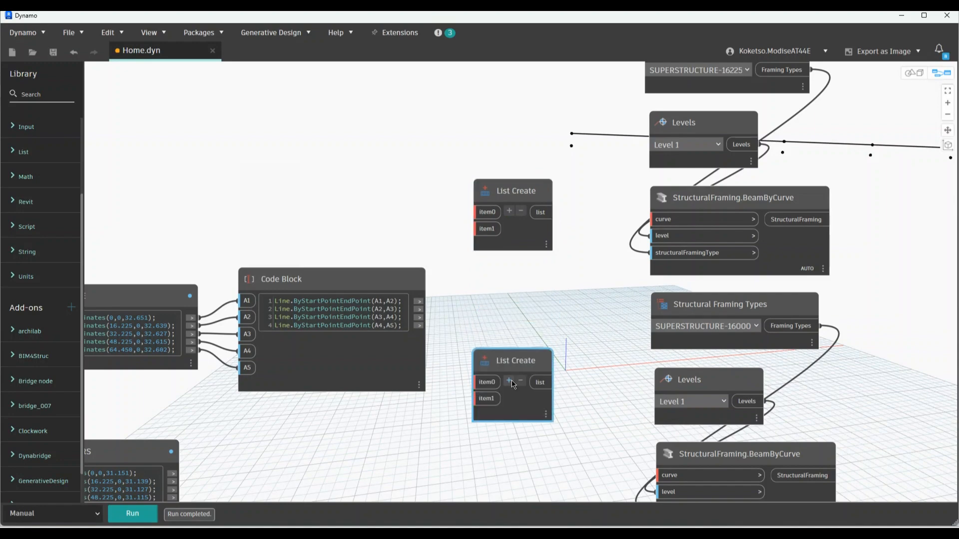
Connect each List Create output to the curve input of its BeamByCurve node
middle_drag(511, 330, 509, 317)
click(537, 199)
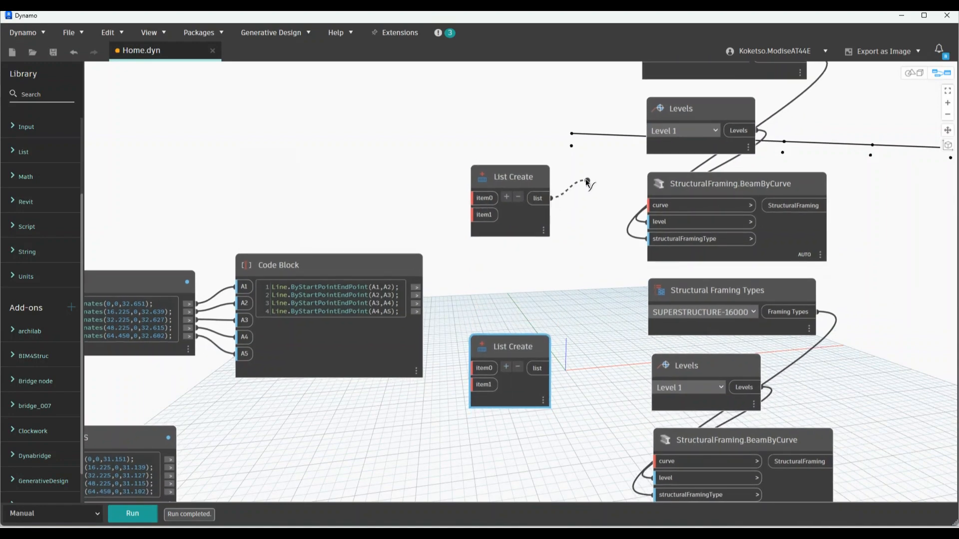
scroll(599, 178, down, 2)
middle_drag(600, 177, 560, 251)
click(603, 277)
middle_drag(603, 277, 616, 200)
click(521, 336)
click(620, 413)
scroll(466, 368, up, 2)
Feed Code Block lines 1 and 4 into the upper List Create's item0 and item1
middle_drag(493, 221, 493, 310)
scroll(492, 306, down, 1)
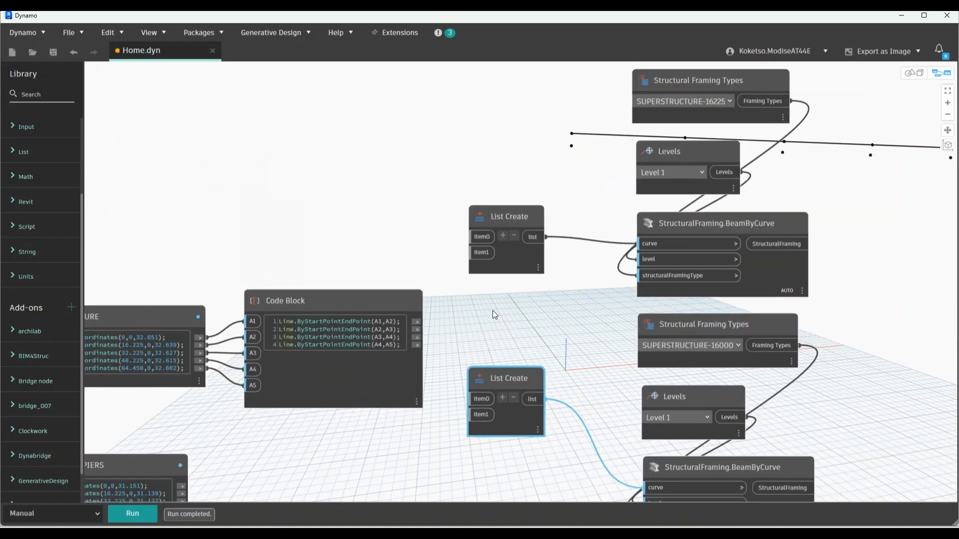
scroll(491, 307, up, 1)
click(391, 327)
click(463, 213)
click(393, 358)
click(479, 235)
scroll(466, 238, down, 2)
scroll(446, 303, up, 2)
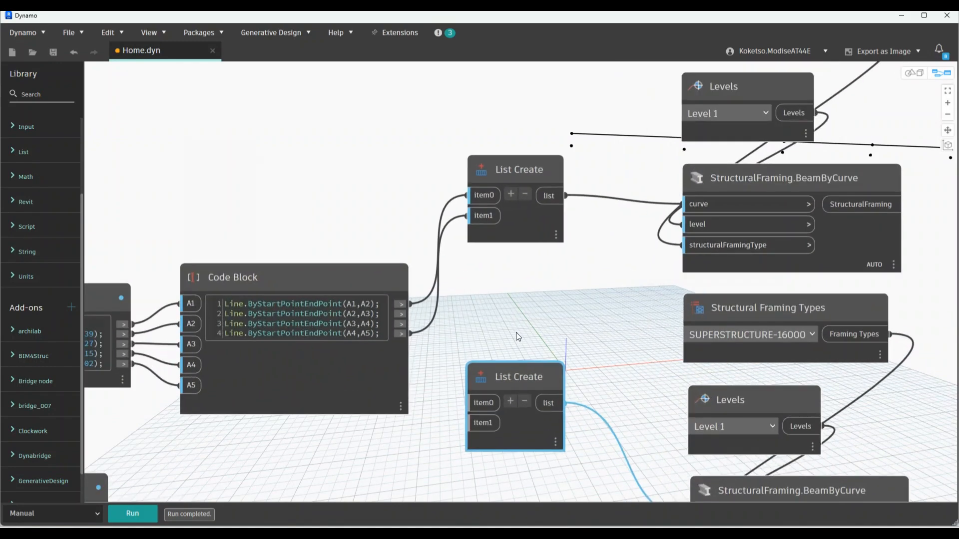
Feed Code Block lines 2 and 3 into the lower List Create's item0 and item1
click(420, 312)
click(487, 395)
click(420, 321)
click(482, 416)
scroll(481, 299, down, 5)
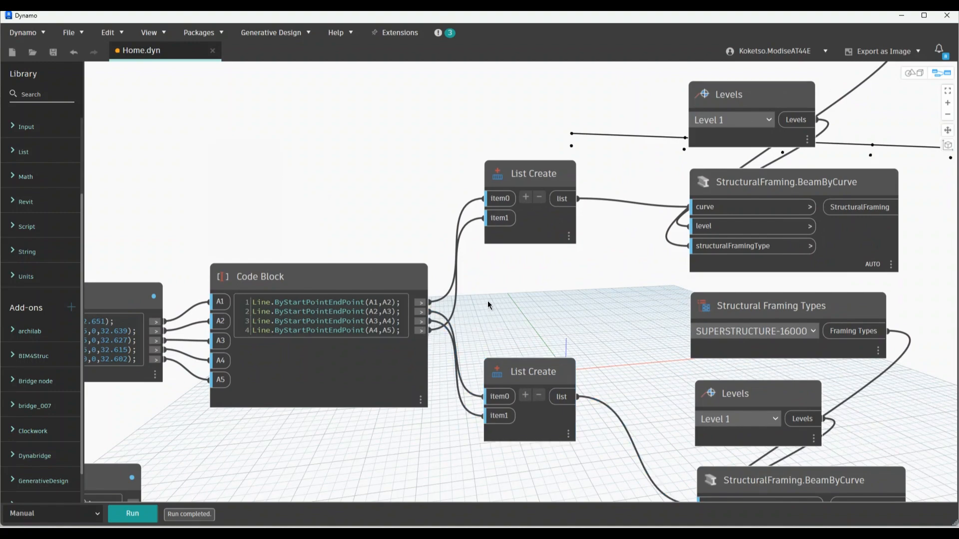
scroll(606, 234, down, 5)
scroll(506, 355, up, 3)
Move the ABUTMENTS+PIERS and BASES nodes lower to clear space for new nodes
drag(447, 405, 394, 350)
click(493, 390)
middle_drag(493, 390, 459, 317)
scroll(502, 295, up, 2)
Add a Family Types node and set it to ABUTMENT:ABUTMENT
right_click(499, 295)
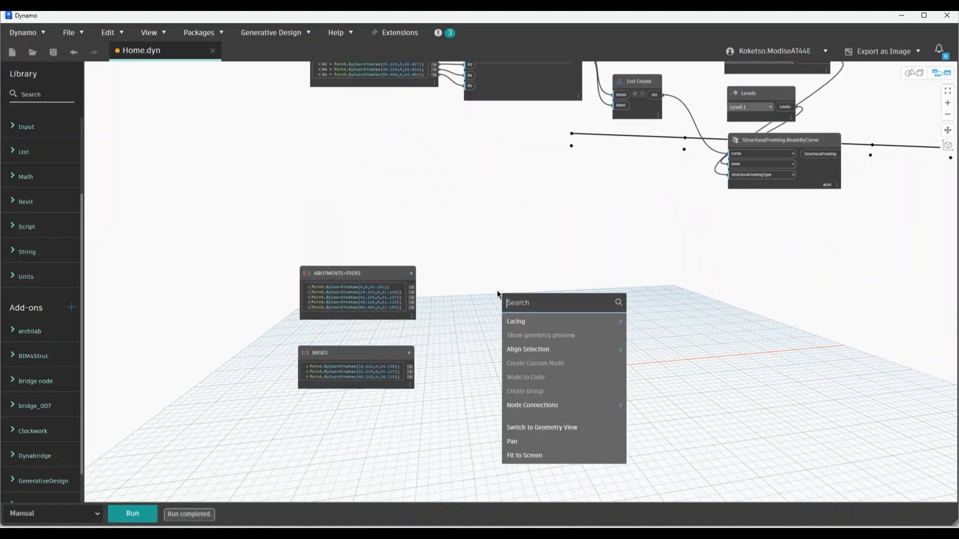
text(FAMILY)
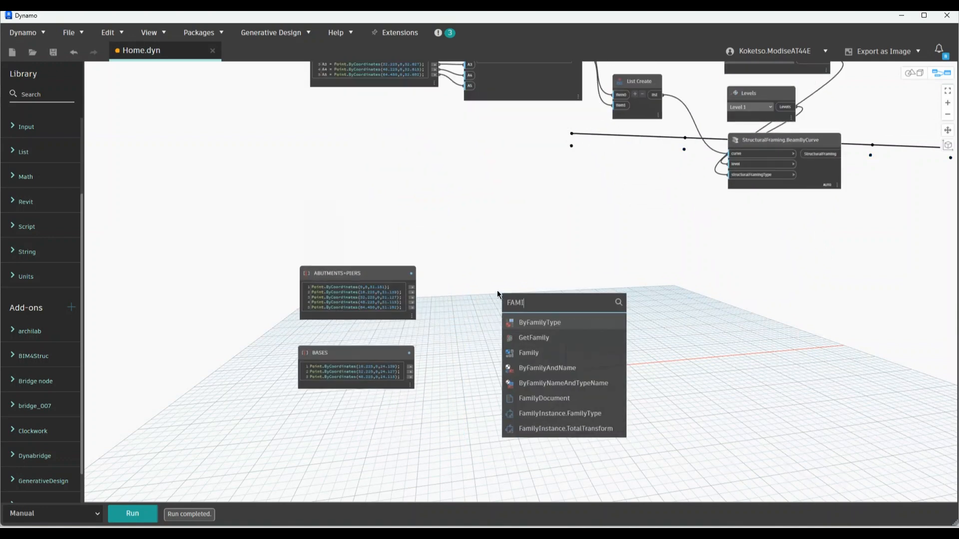
click(554, 321)
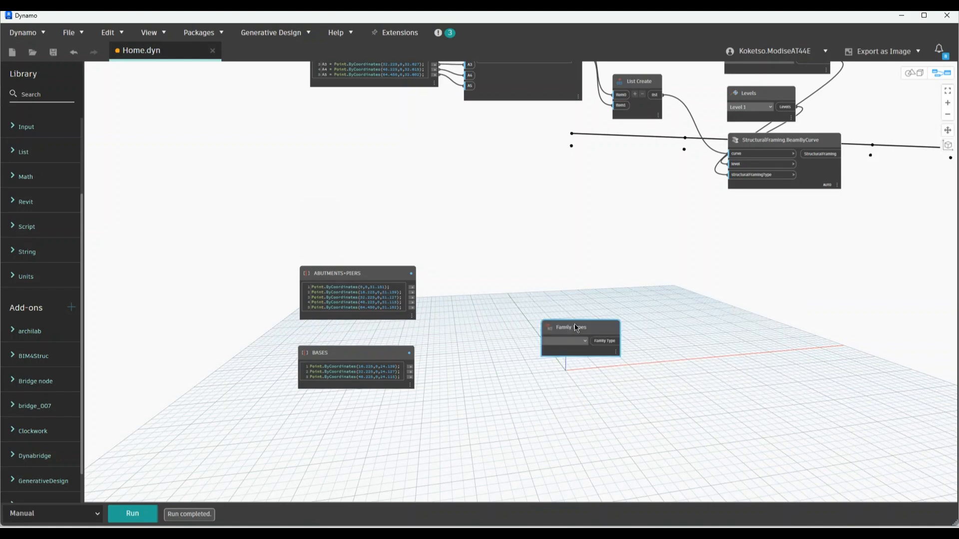
drag(575, 324, 590, 248)
click(596, 258)
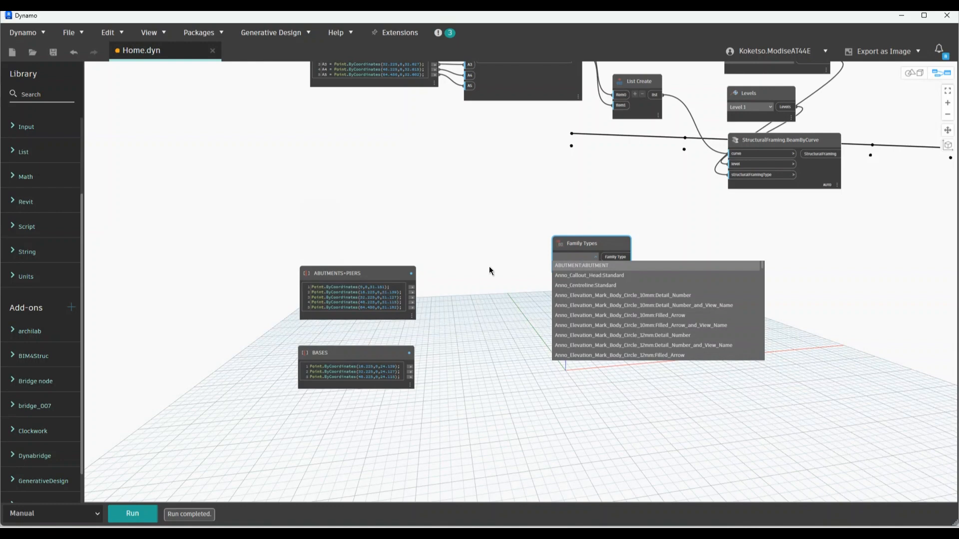
click(489, 267)
click(594, 256)
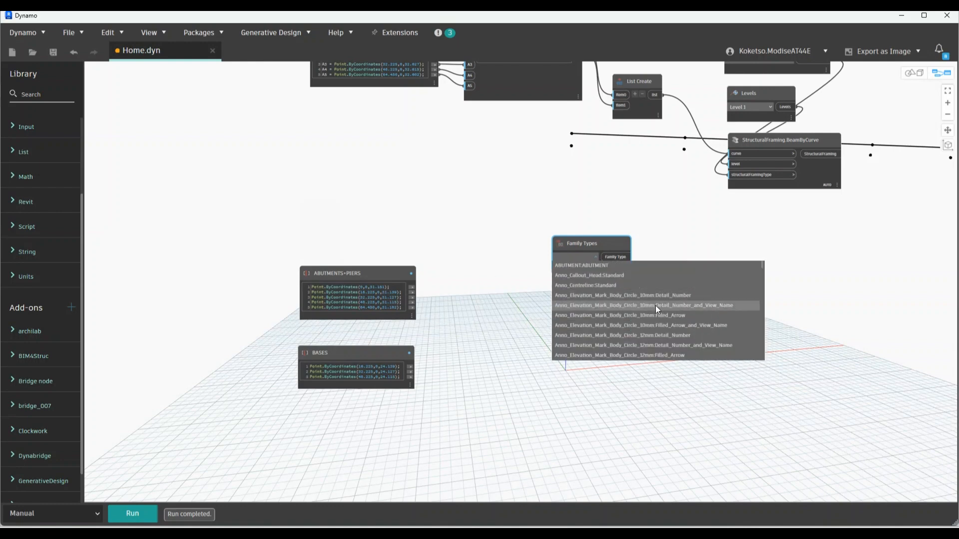
click(601, 266)
Add a FamilyInstance.ByPoint node below it and wire the abutment type into familyType
scroll(570, 300, up, 3)
right_click(567, 295)
text(FAMILYSINATC)
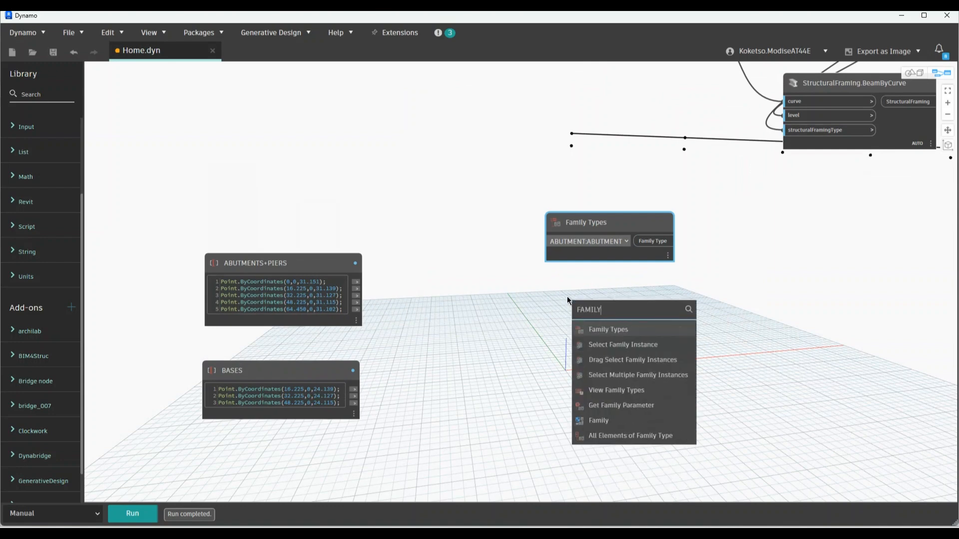
key(BackSpace)
key(BackSpace)
key(BackSpace)
key(BackSpace)
key(BackSpace)
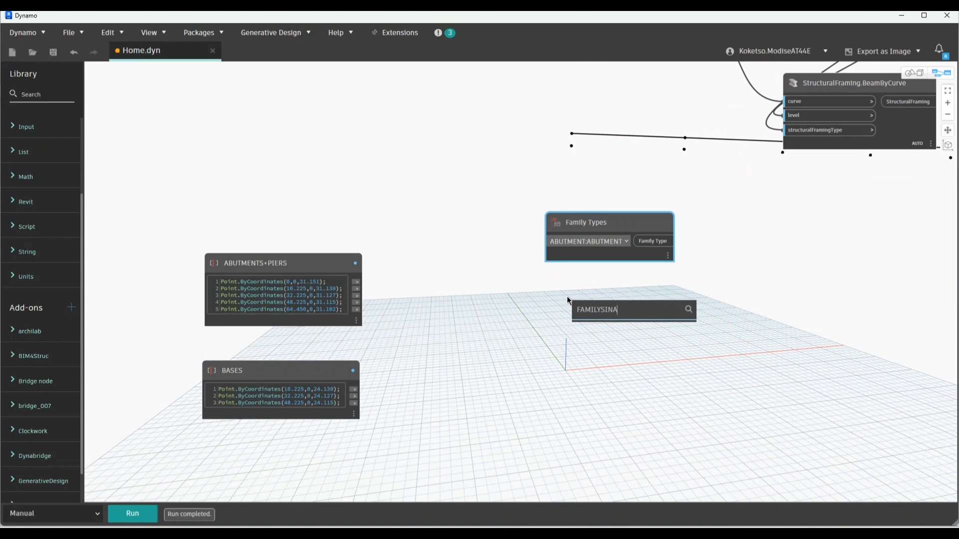
key(BackSpace)
text(INSTANCE)
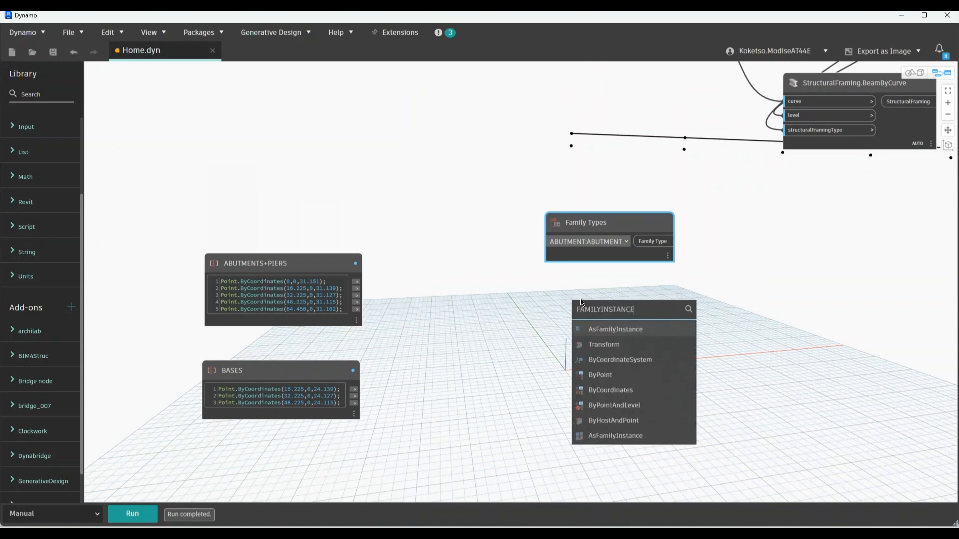
click(599, 376)
drag(613, 393, 559, 287)
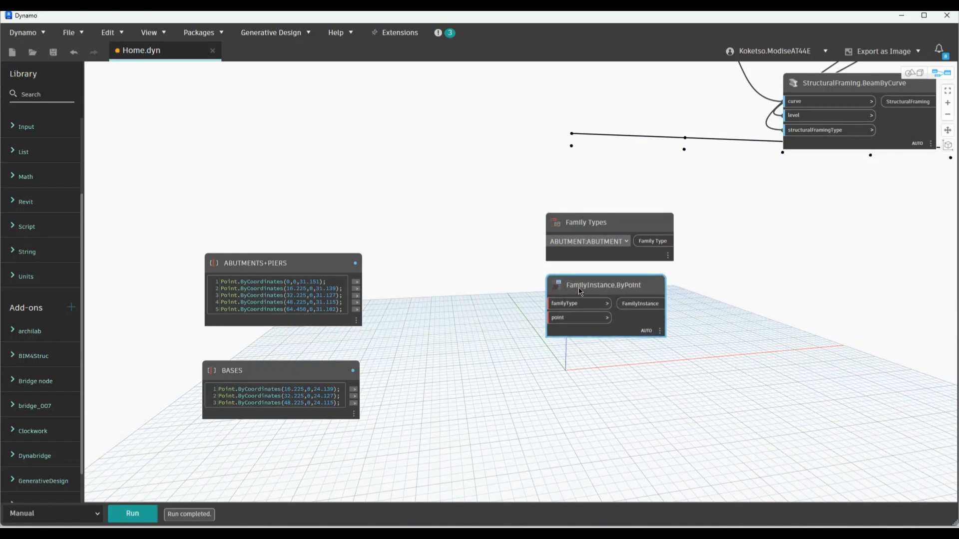
click(653, 242)
click(557, 304)
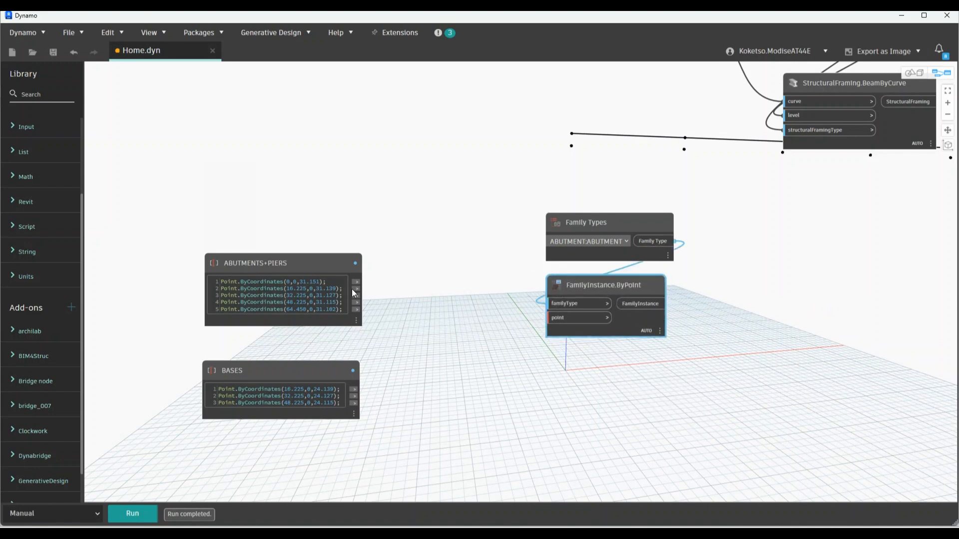
Collect the first and fifth ABUTMENTS+PIERS points in a List Create feeding the ByPoint point input
right_click(449, 283)
text(LISYT)
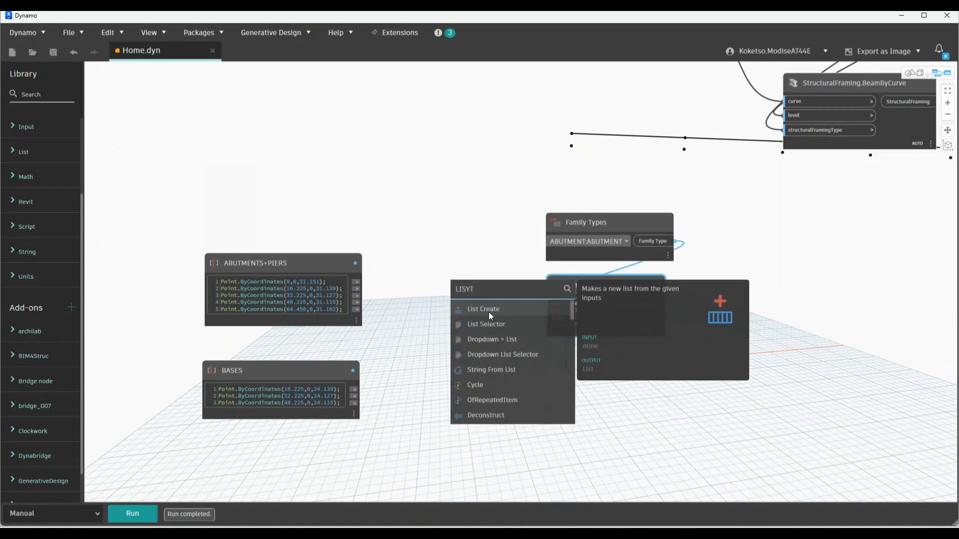
click(488, 309)
drag(518, 322, 455, 210)
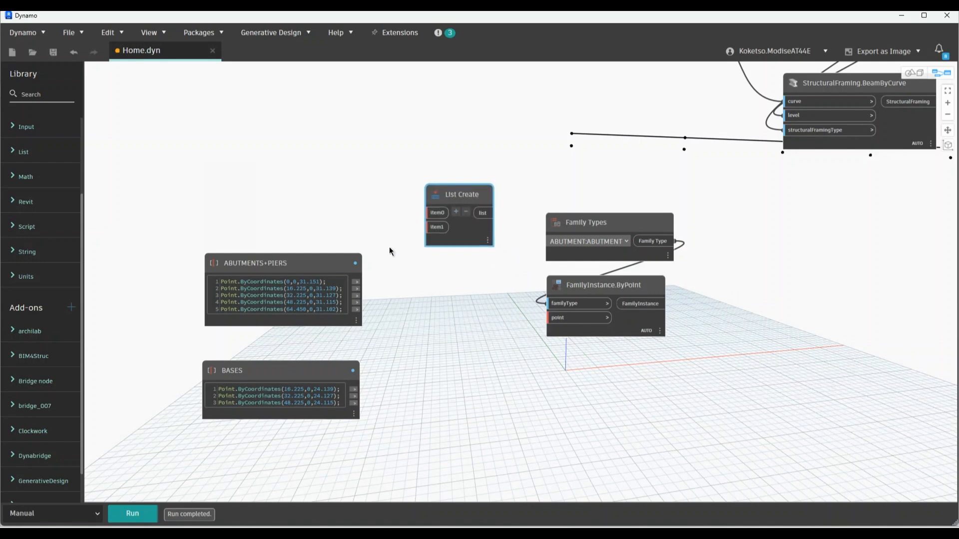
click(356, 282)
click(356, 309)
click(435, 227)
click(482, 213)
click(550, 317)
Duplicate the abutment placement group below and give the copied List Create a third item
drag(631, 348, 559, 189)
click(607, 356)
drag(607, 356, 470, 340)
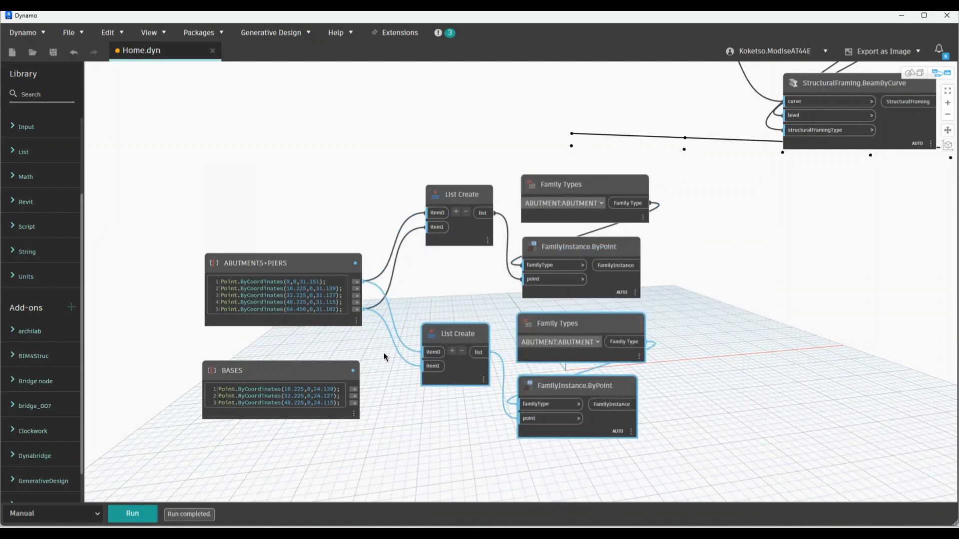
scroll(337, 310, down, 3)
drag(337, 308, 335, 397)
scroll(365, 332, up, 5)
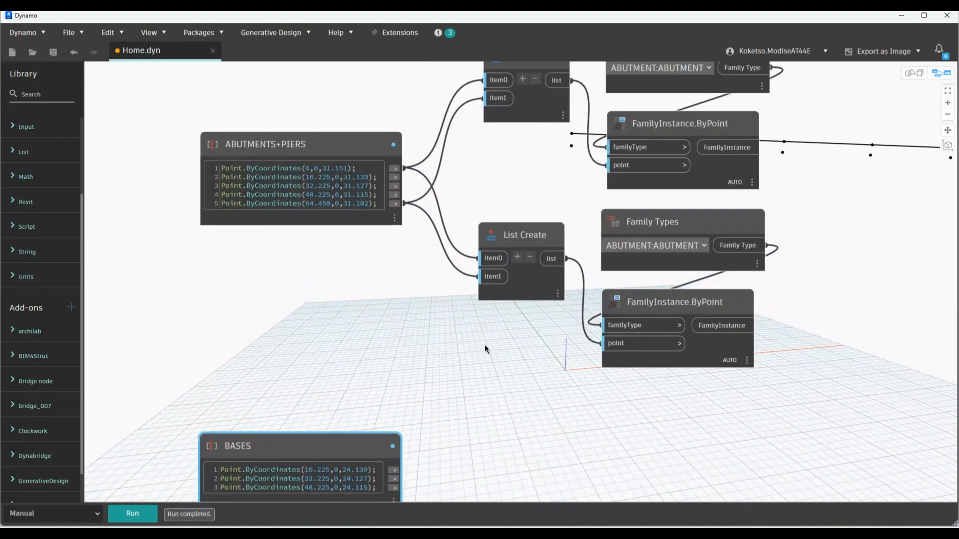
scroll(487, 348, down, 2)
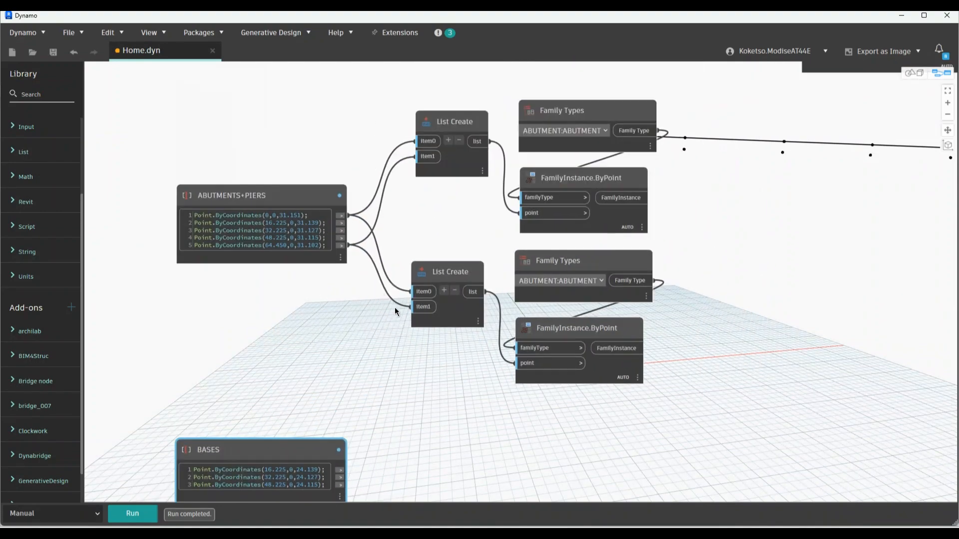
click(443, 290)
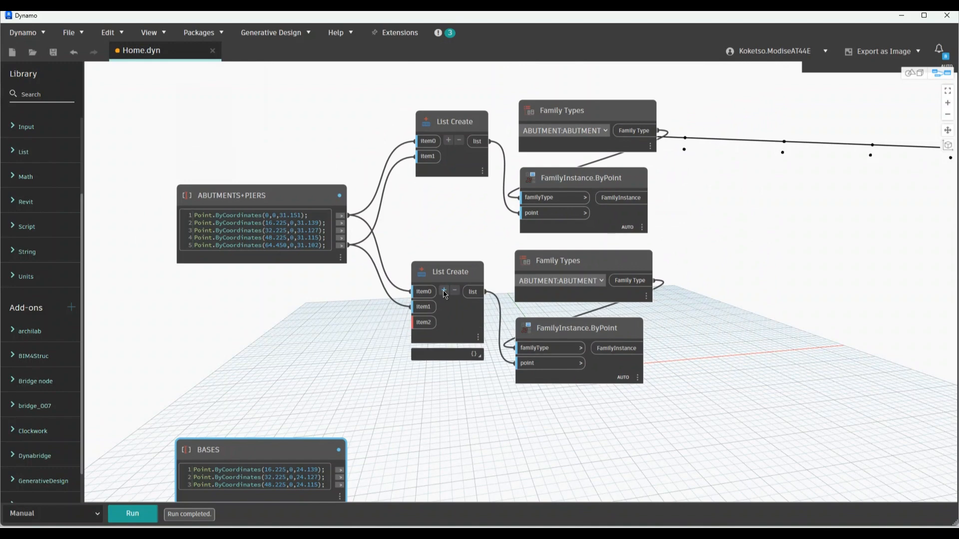
Set the copied Family Types node to PIER:PIER
click(602, 281)
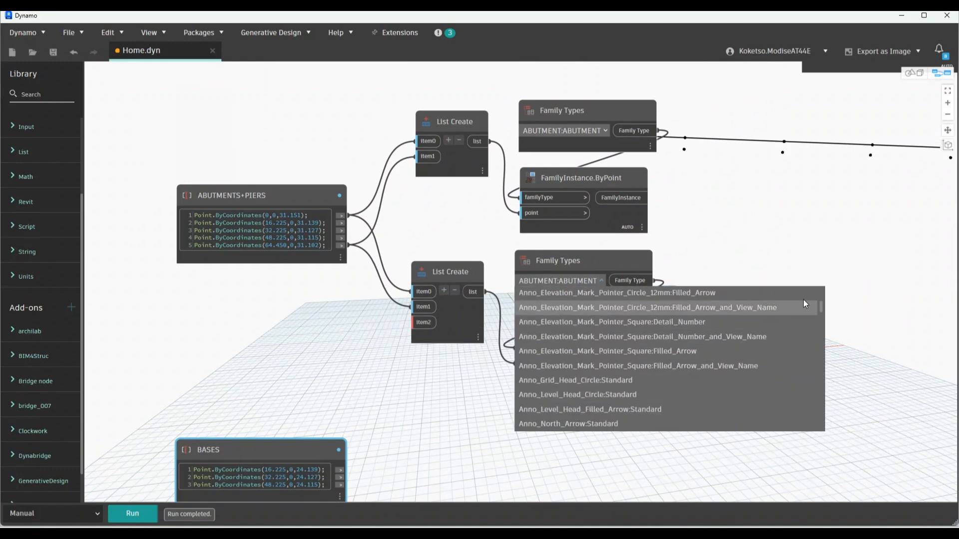
click(814, 362)
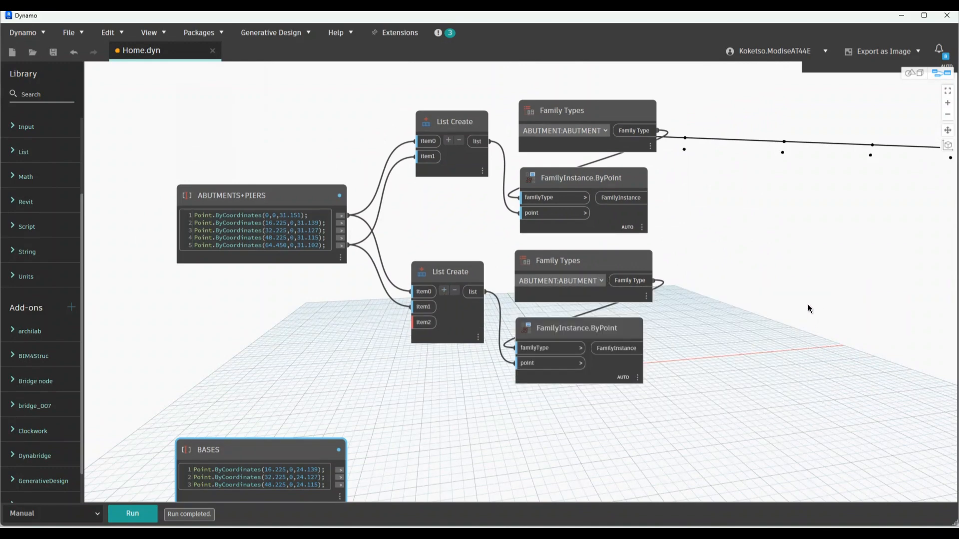
click(595, 284)
drag(821, 294, 817, 380)
scroll(814, 376, down, 3)
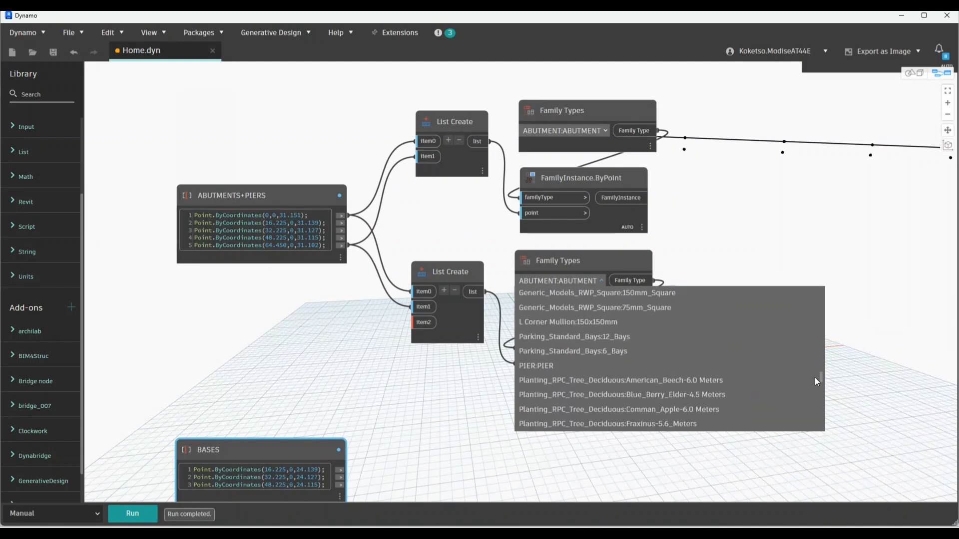
click(636, 350)
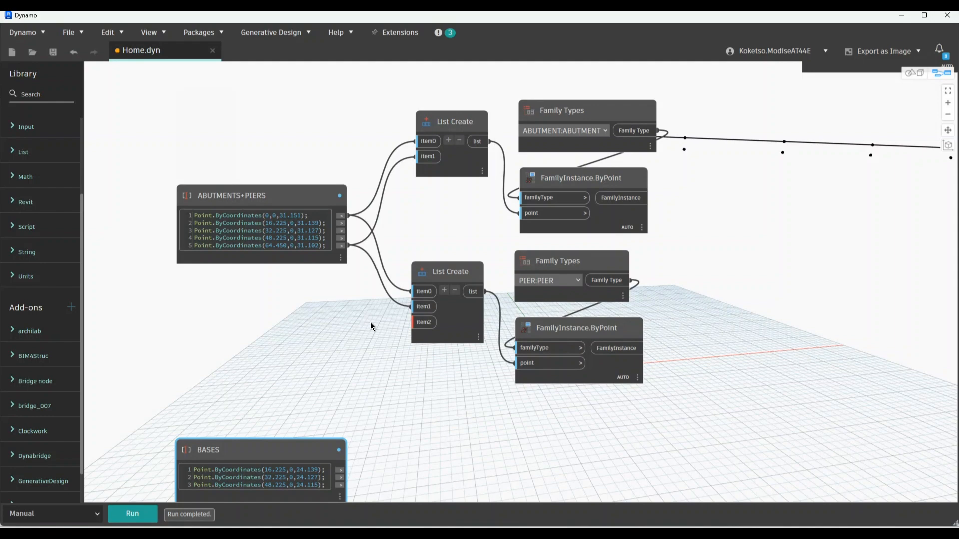
scroll(340, 223, up, 3)
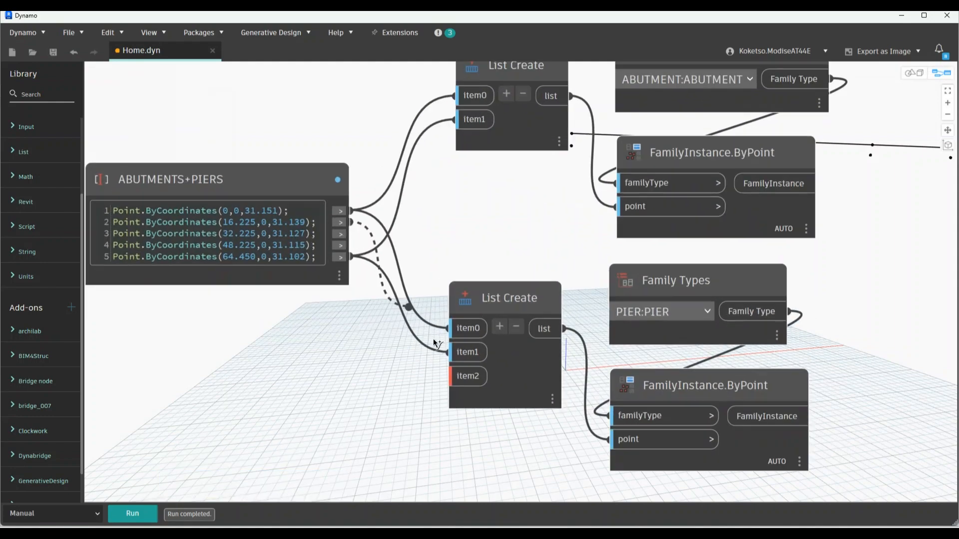
Wire the third and fourth points into the pier List Create's item1 and item2
drag(342, 234, 449, 352)
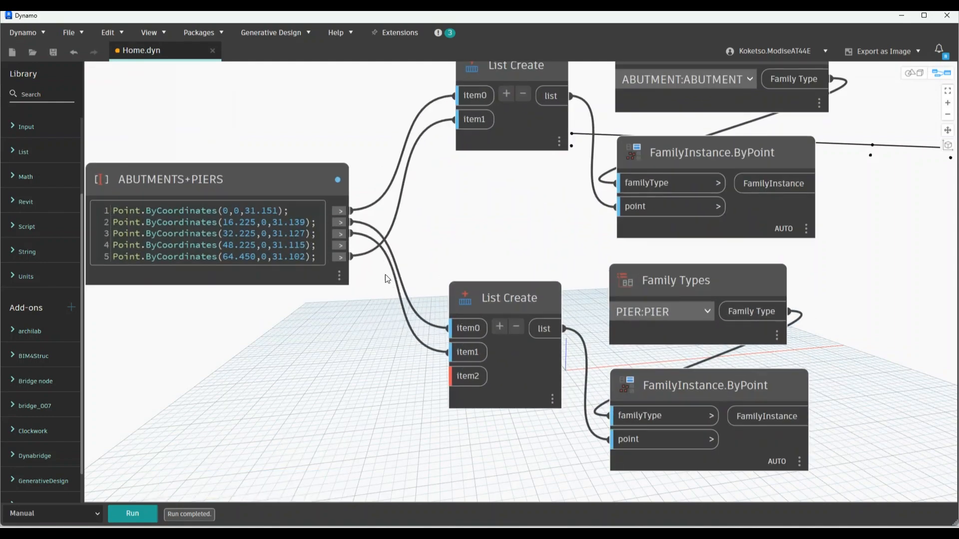
drag(341, 245, 449, 376)
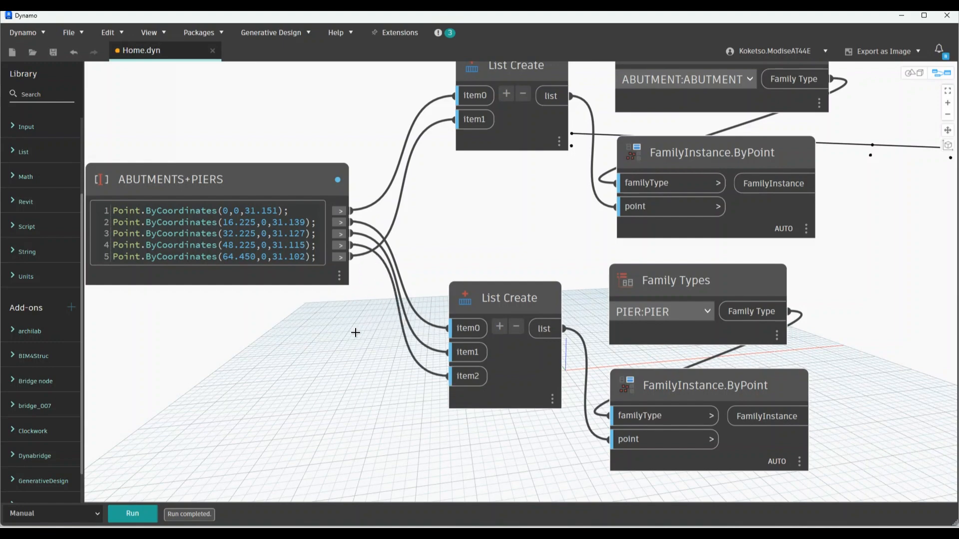
scroll(405, 314, down, 5)
middle_drag(394, 365, 437, 276)
scroll(436, 278, up, 3)
scroll(421, 322, up, 3)
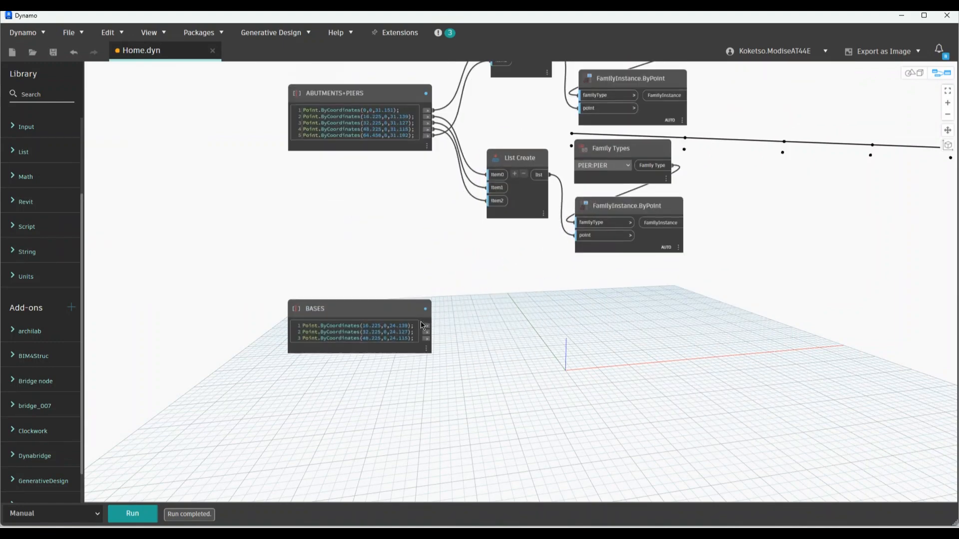
Copy the pier placement nodes and wire the three BASES points into item0–item2
drag(638, 268, 499, 143)
key(ctrl+c)
key(ctrl+v)
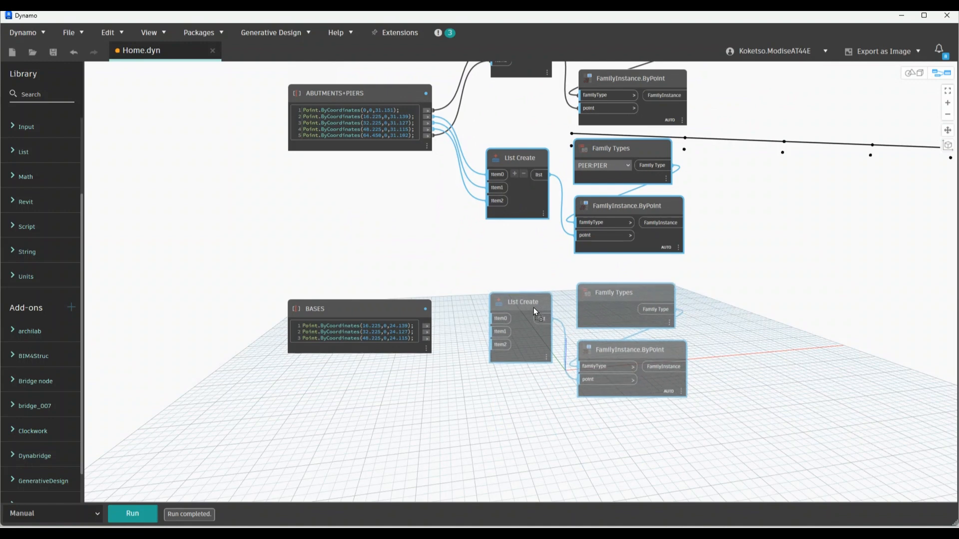
scroll(436, 352, up, 3)
click(536, 296)
click(422, 320)
click(534, 316)
click(421, 330)
click(537, 338)
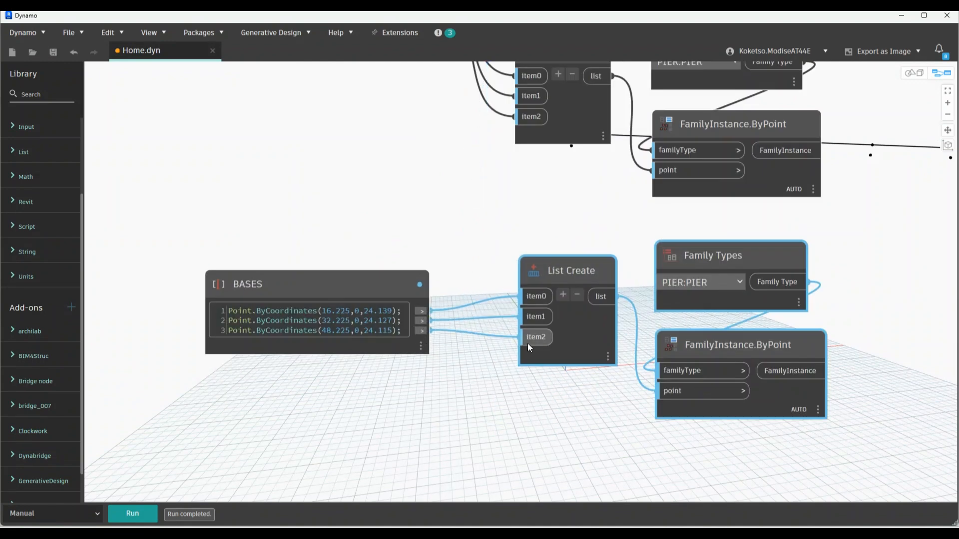
Set the copied Family Types node to BASE:BASE
click(738, 283)
scroll(667, 325, up, 10)
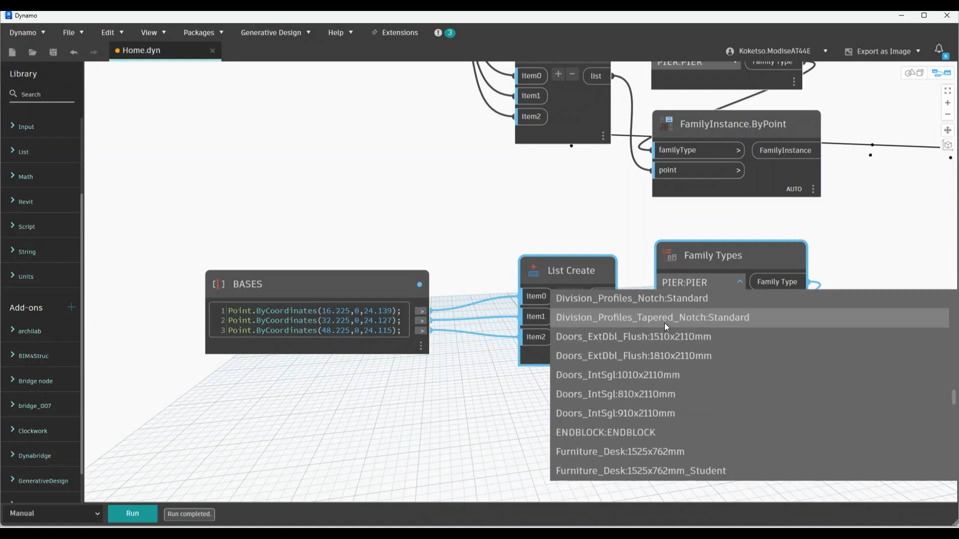
scroll(669, 329, up, 10)
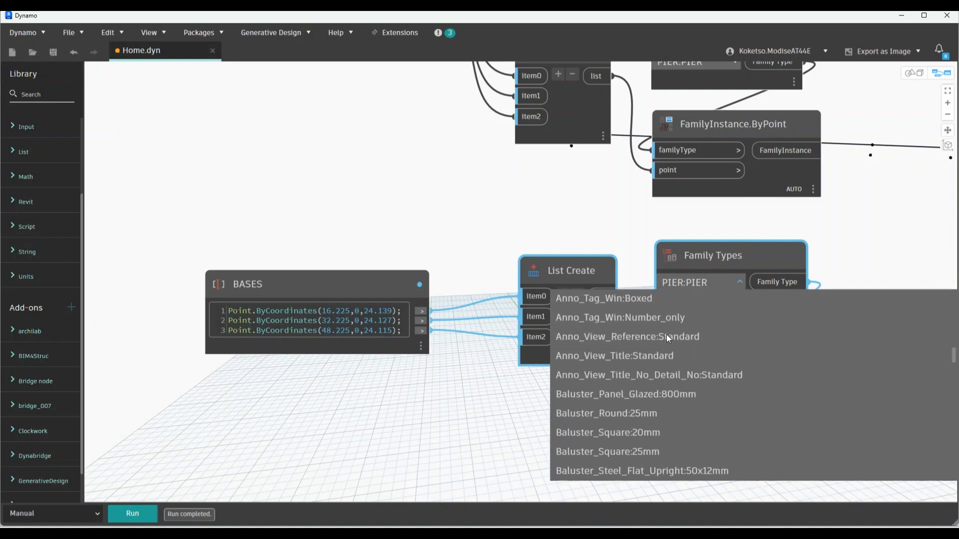
scroll(650, 358, down, 3)
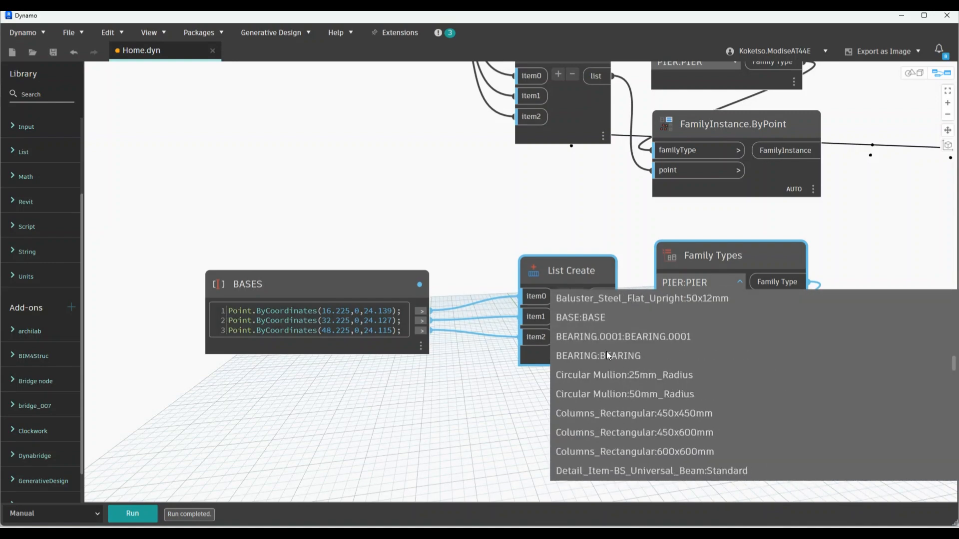
click(591, 317)
Review the finished graph, then move Dynamo aside to show the bridge in Revit's 3D view
scroll(433, 413, down, 8)
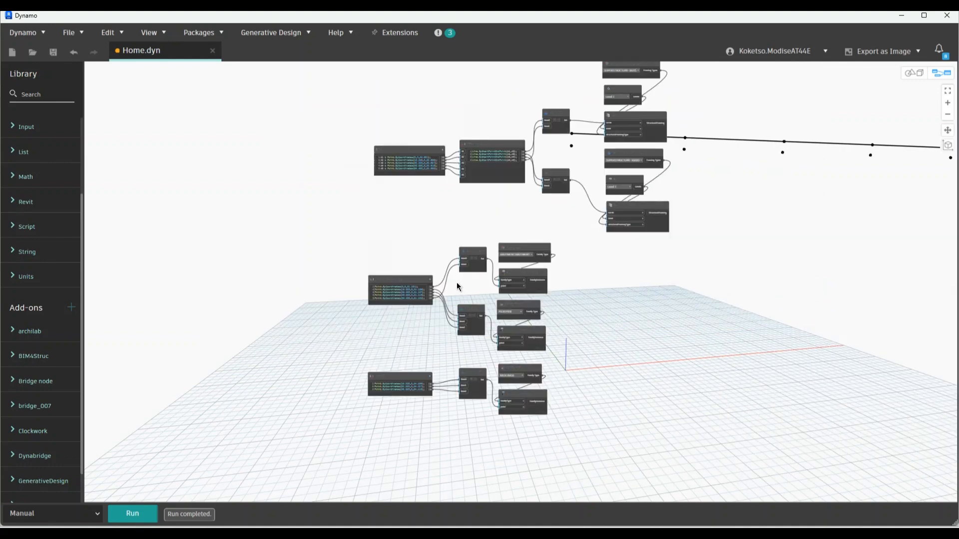
scroll(451, 327, up, 2)
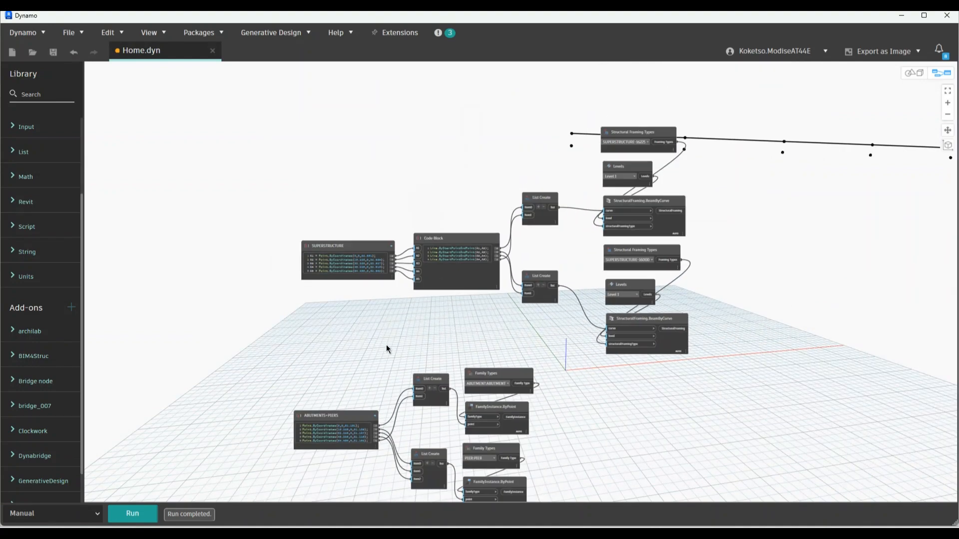
middle_drag(463, 345, 401, 212)
scroll(415, 383, up, 2)
scroll(415, 383, down, 3)
scroll(387, 280, up, 2)
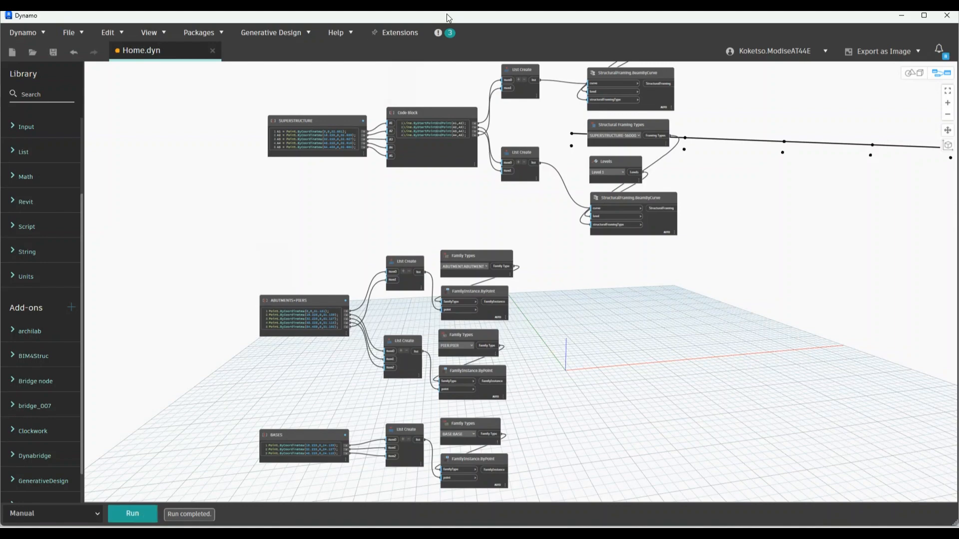
drag(459, 13, 0, 79)
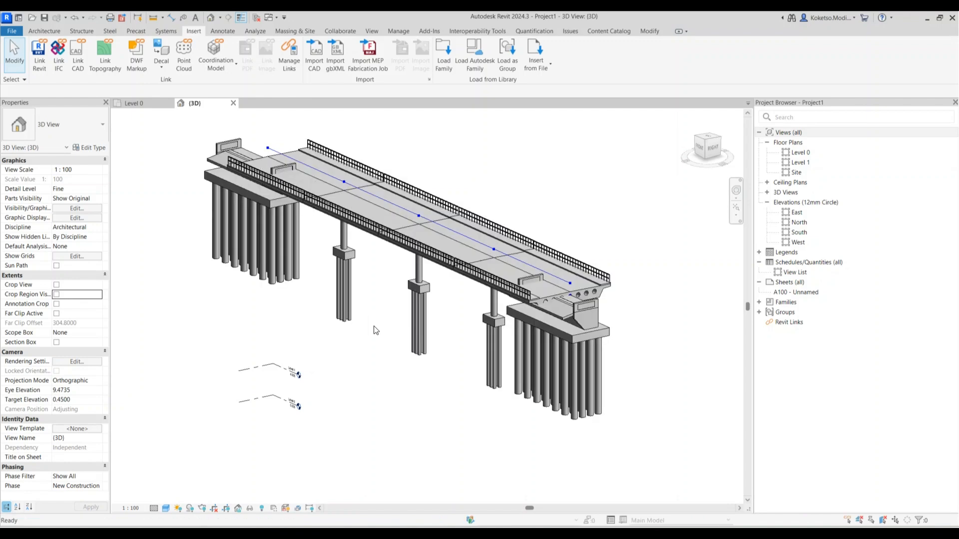
Rotate the right and left abutments 90° each
click(586, 337)
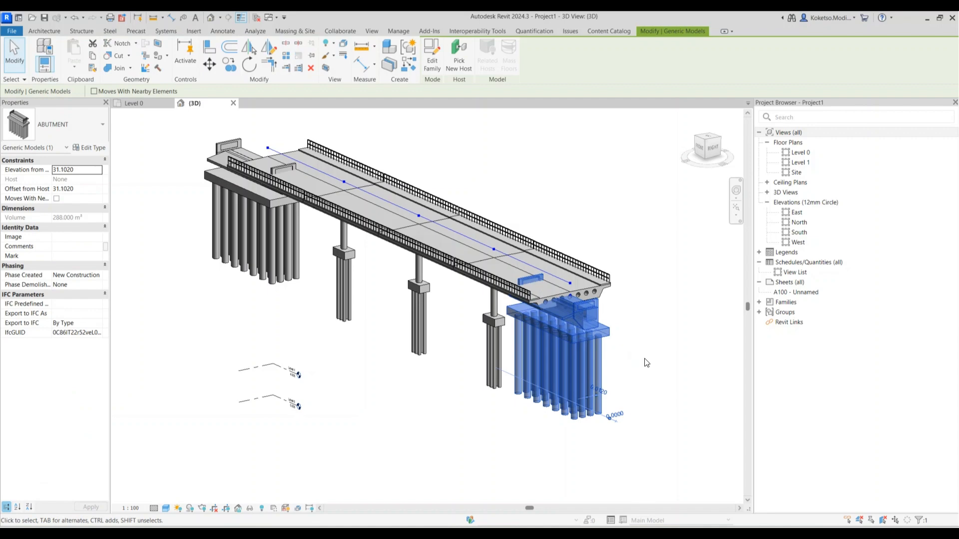
key(space)
click(450, 382)
scroll(520, 376, down, 2)
middle_drag(452, 382, 444, 323)
click(309, 319)
key(space)
click(437, 372)
click(363, 343)
click(436, 345)
Rotate the third, second and first pier bases 90° each
shift+middle_drag(520, 343, 389, 358)
scroll(605, 385, up, 1)
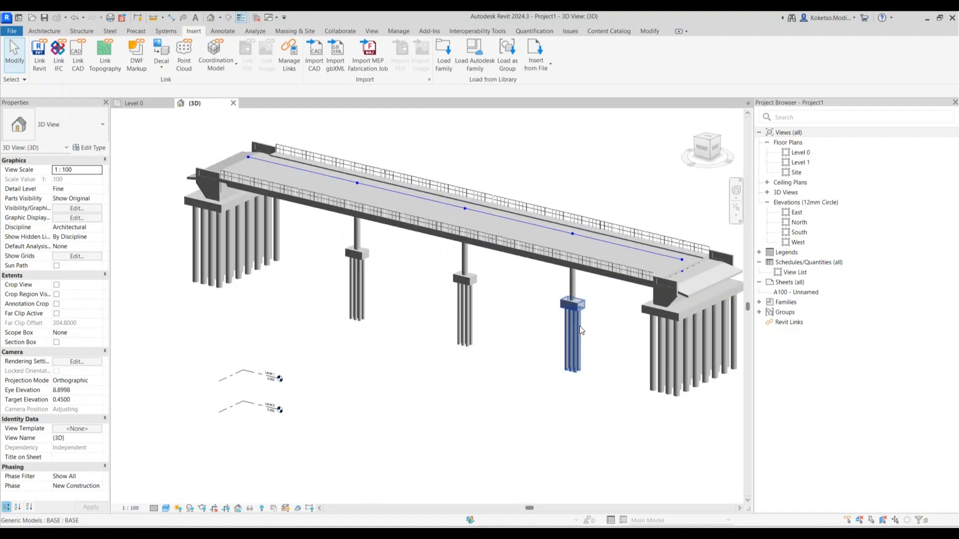
click(578, 343)
scroll(580, 334, up, 2)
key(space)
click(409, 301)
key(space)
click(251, 256)
key(space)
Inspect the pier column above the first pier base
scroll(328, 296, down, 1)
middle_drag(329, 295, 411, 260)
scroll(379, 323, down, 1)
click(311, 241)
scroll(307, 207, up, 8)
click(405, 260)
click(333, 250)
scroll(329, 254, down, 3)
shift+middle_drag(334, 259, 250, 299)
scroll(285, 262, down, 3)
click(349, 324)
shift+middle_drag(446, 300, 350, 280)
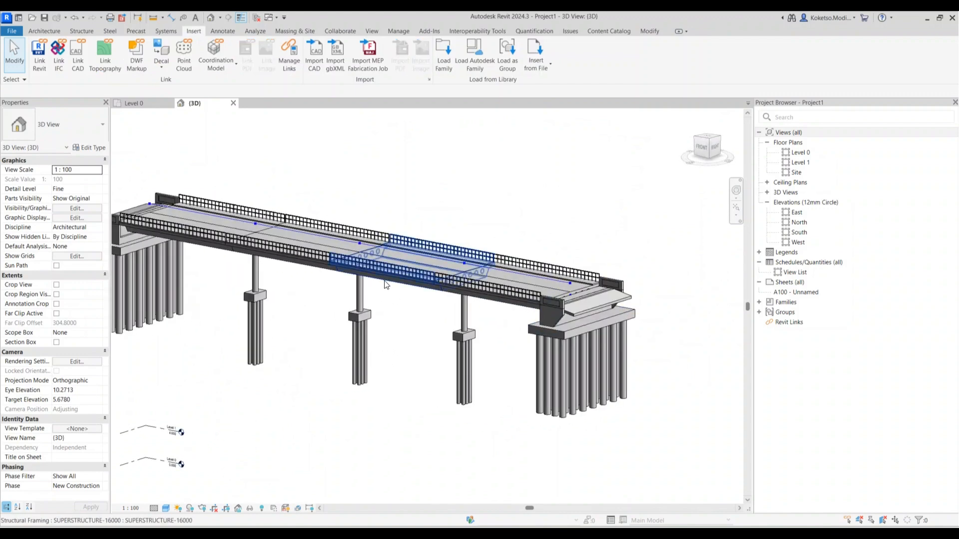
Select the four deck segments and change their z Justification from Top to Origin
click(277, 247)
ctrl+click(187, 236)
ctrl+click(504, 298)
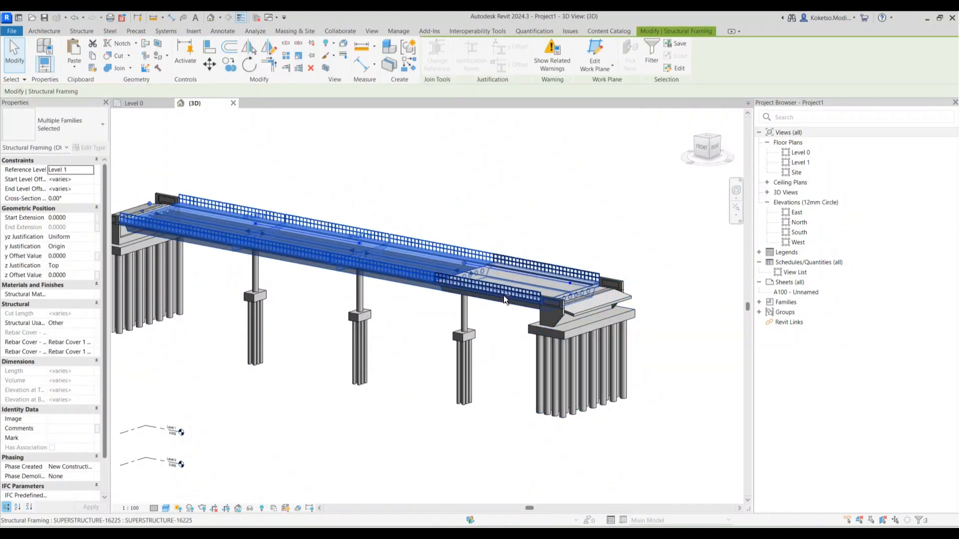
ctrl+click(464, 320)
shift+middle_drag(465, 320, 539, 351)
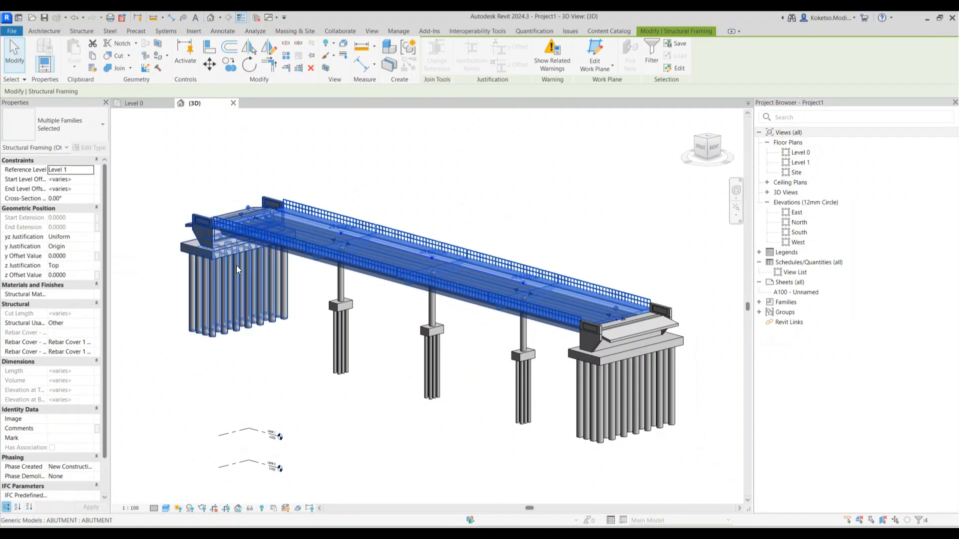
click(92, 269)
click(295, 344)
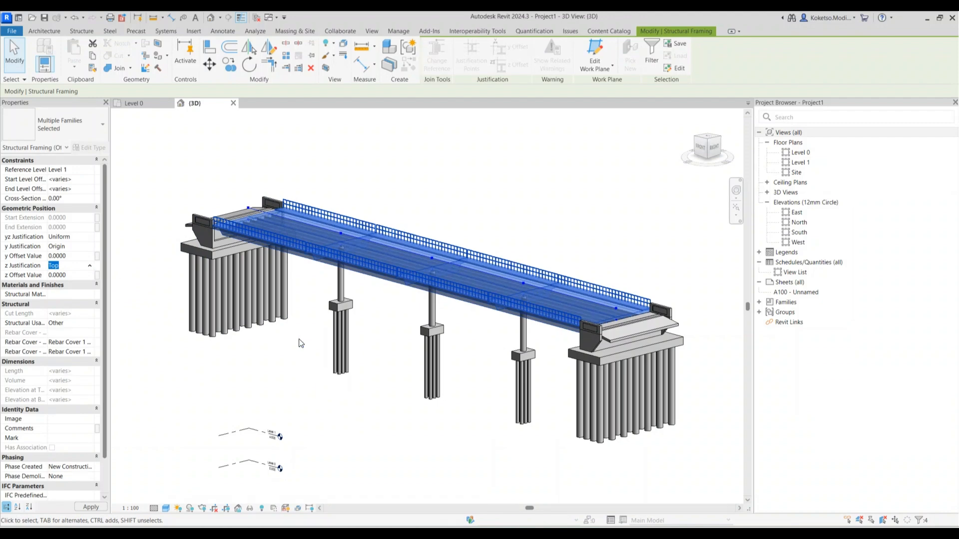
click(91, 270)
click(313, 342)
scroll(316, 251, up, 1)
click(378, 361)
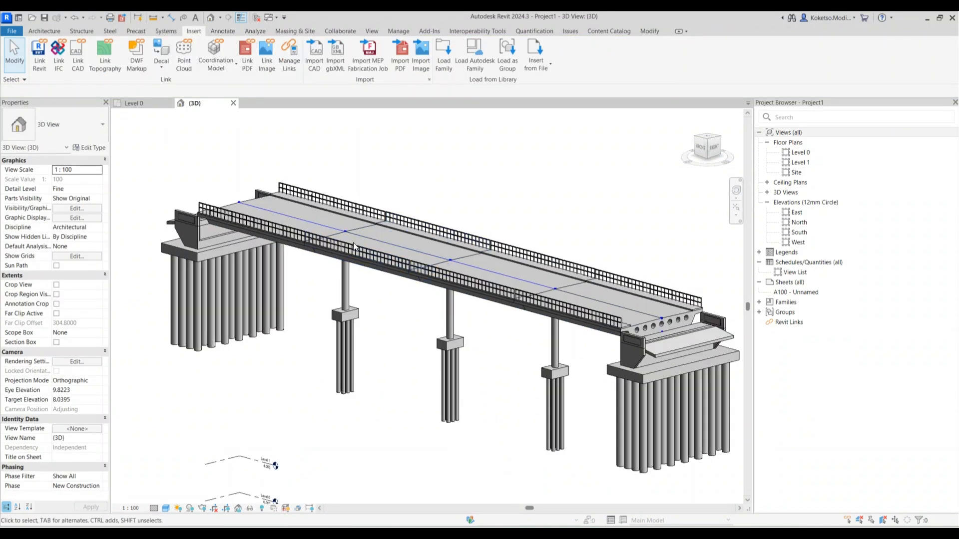
Orbit the view to face the left abutment from the front
shift+middle_drag(276, 322, 509, 345)
scroll(230, 305, up, 3)
shift+middle_drag(379, 469, 435, 429)
scroll(470, 295, up, 2)
scroll(365, 296, down, 3)
shift+middle_drag(320, 344, 491, 325)
scroll(136, 276, up, 2)
scroll(137, 276, down, 2)
shift+middle_drag(176, 310, 295, 293)
Select the abutment in the bridge model for editing
click(289, 283)
click(349, 310)
click(284, 287)
shift+middle_drag(353, 314, 394, 352)
scroll(418, 265, down, 3)
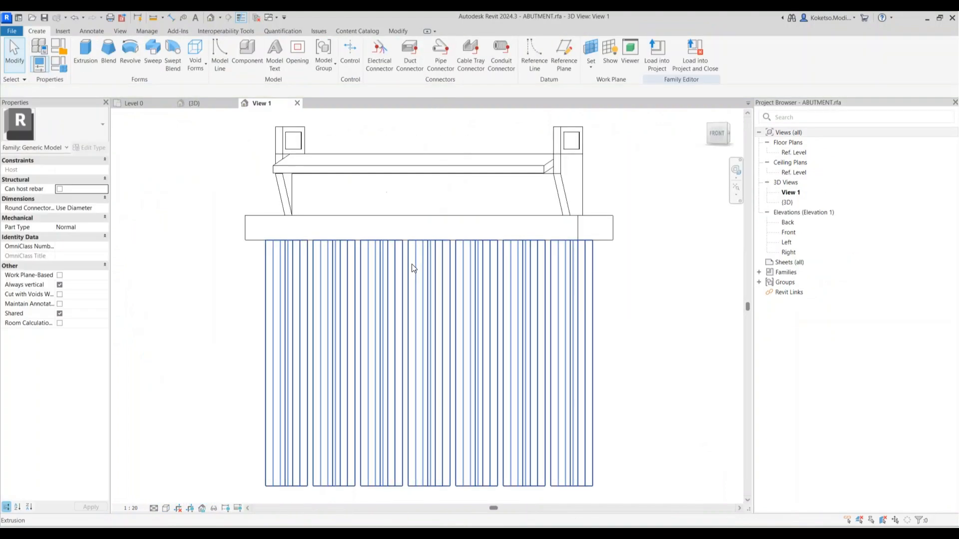
Show the family's Left elevation and window-select all its elements
double_click(787, 242)
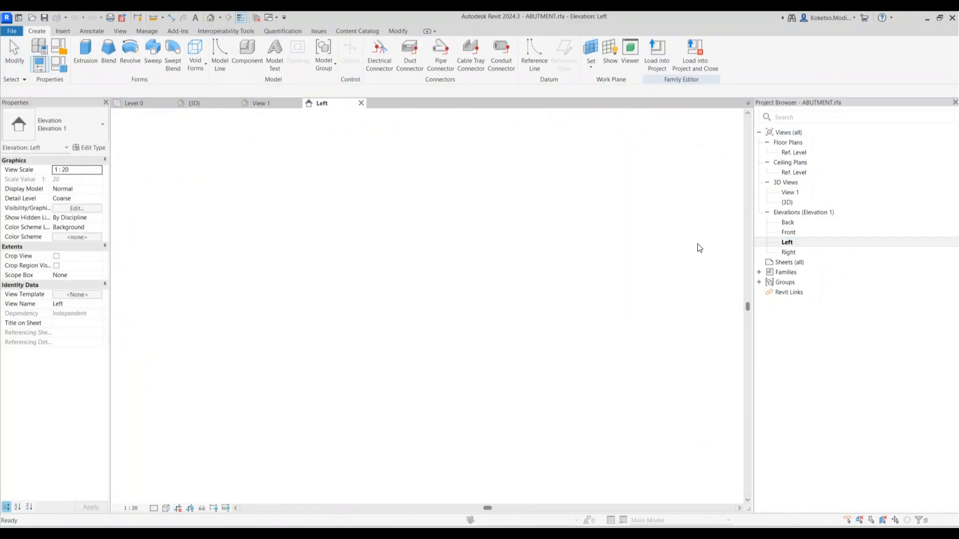
scroll(370, 196, up, 3)
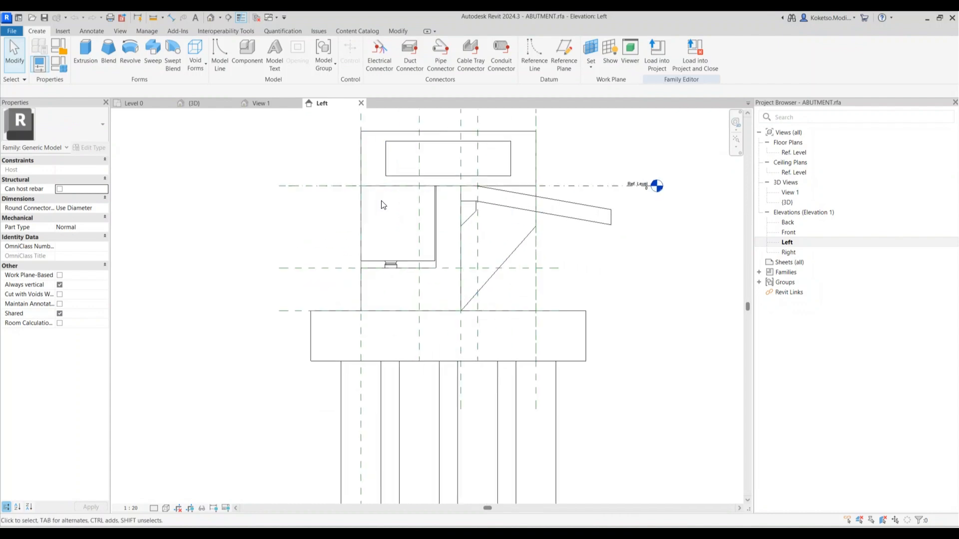
scroll(410, 245, down, 5)
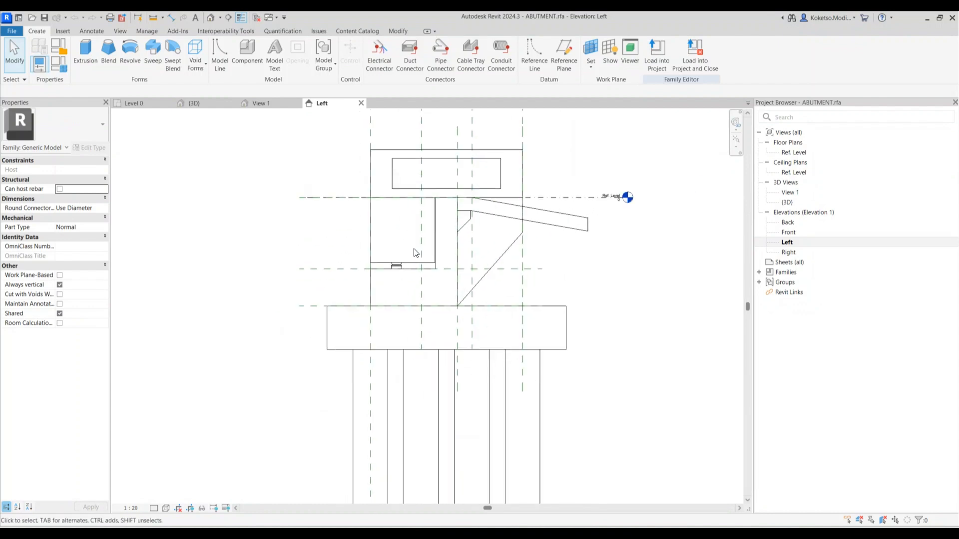
drag(550, 358, 367, 167)
scroll(451, 224, up, 1)
scroll(450, 224, up, 1)
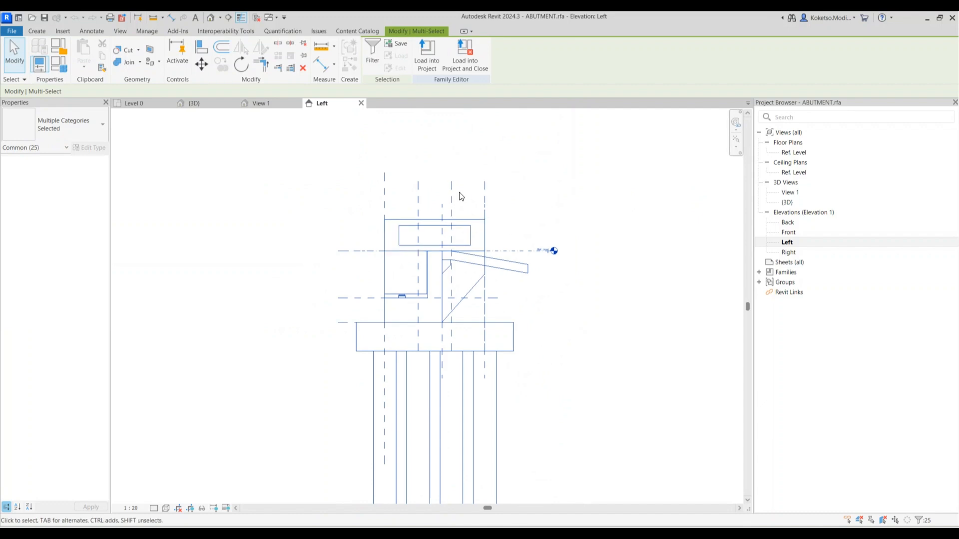
click(371, 52)
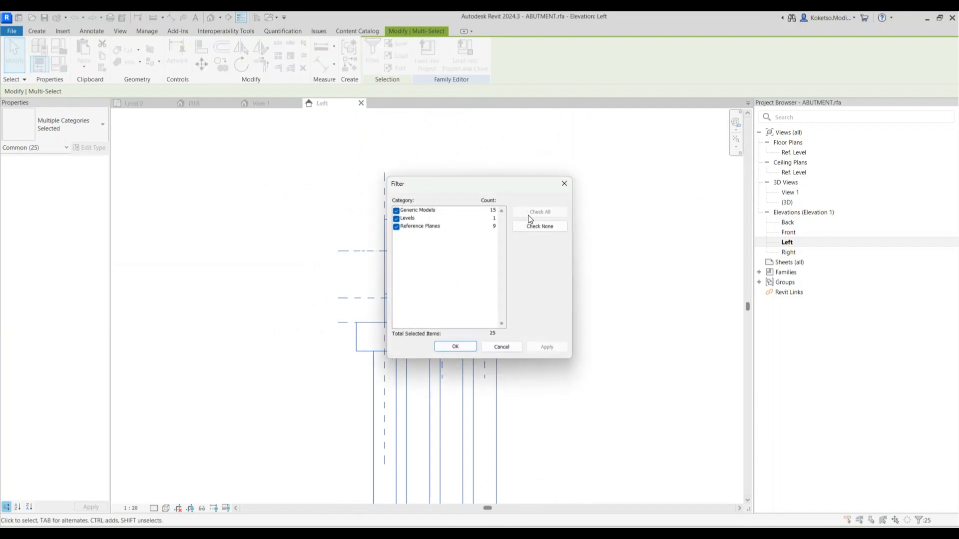
click(399, 227)
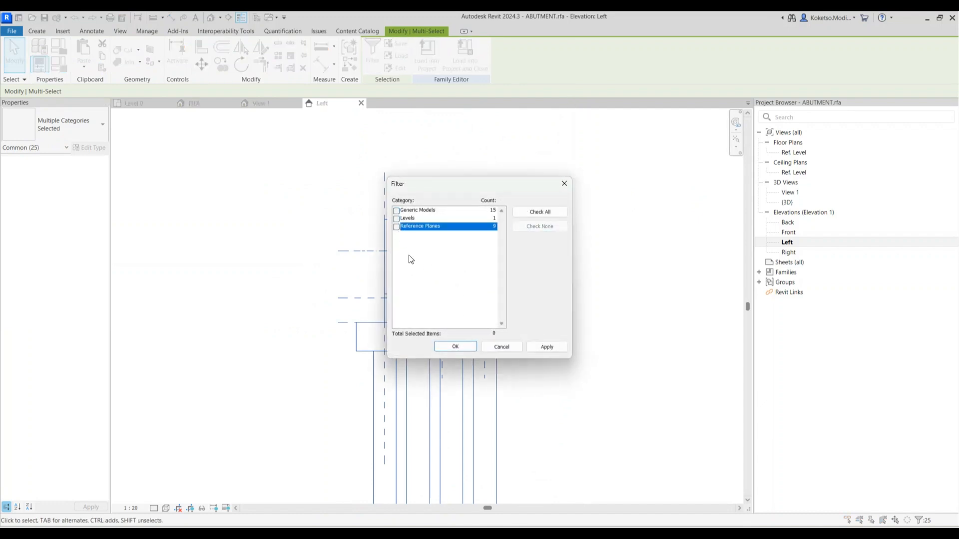
click(397, 211)
click(398, 220)
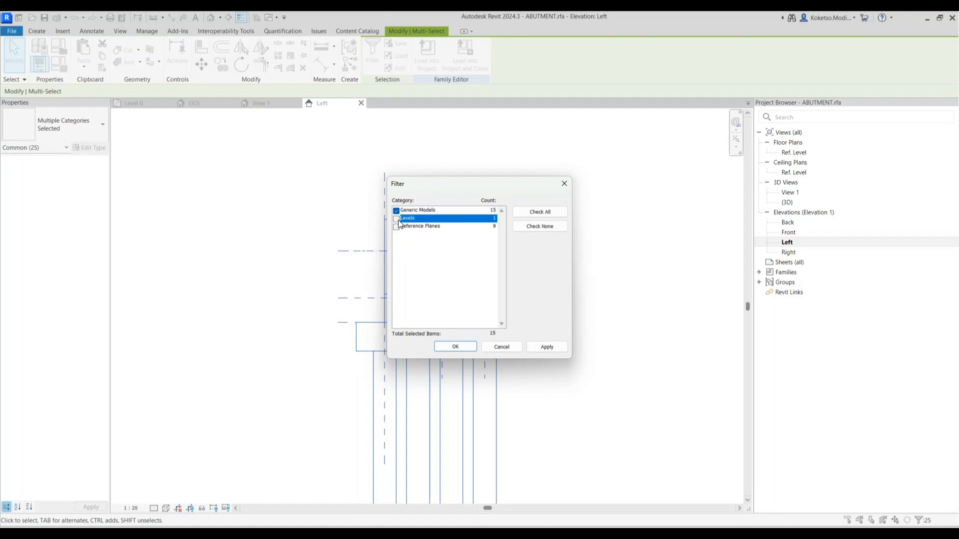
click(455, 347)
scroll(349, 225, up, 3)
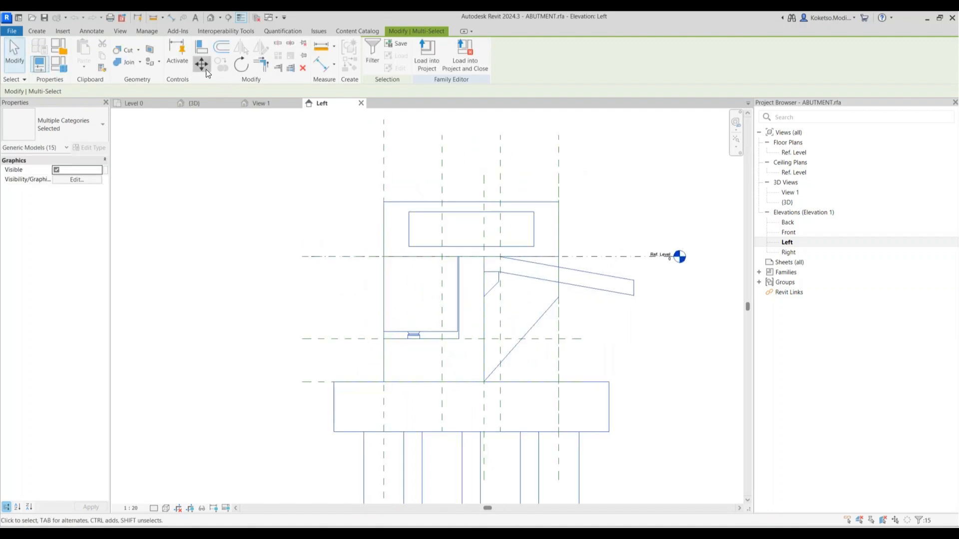
scroll(387, 342, up, 5)
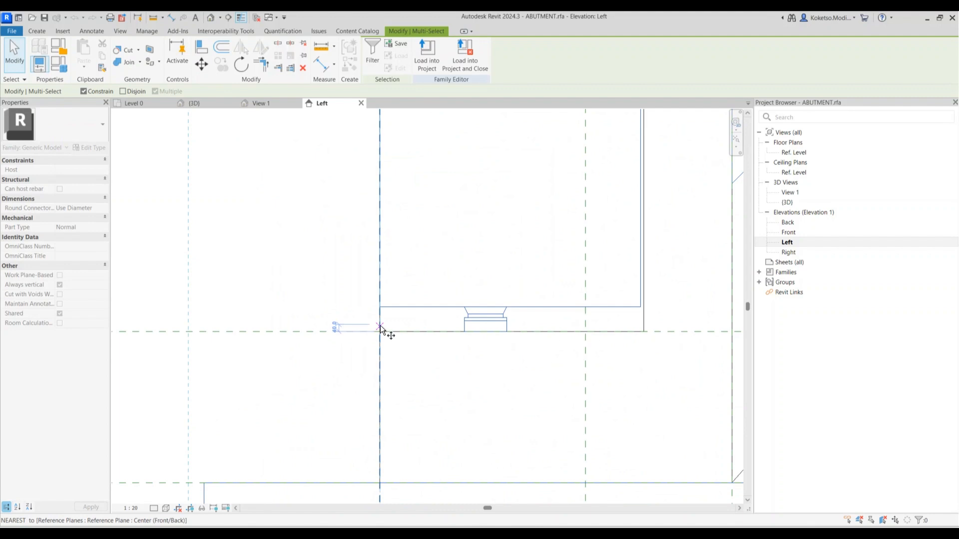
click(380, 332)
scroll(380, 255, down, 2)
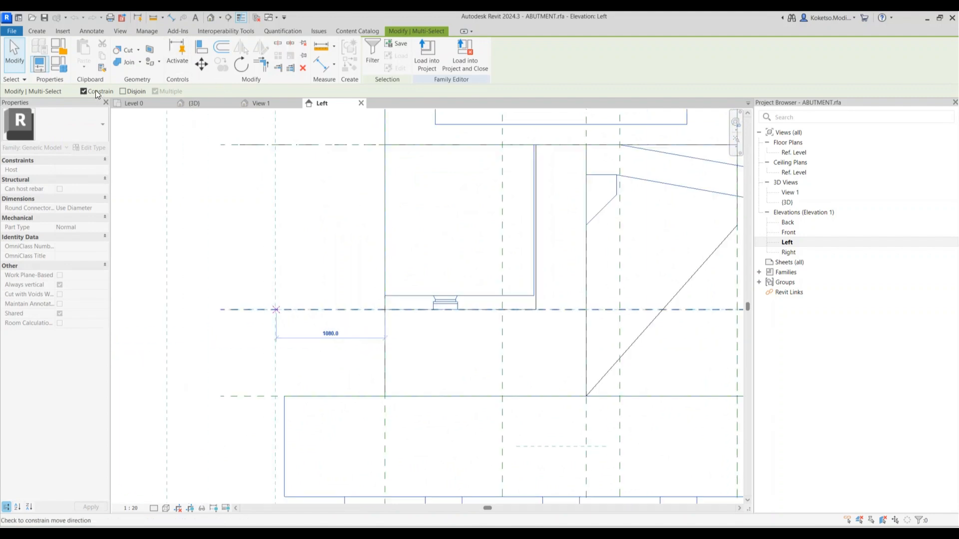
scroll(397, 192, down, 2)
key(Escape)
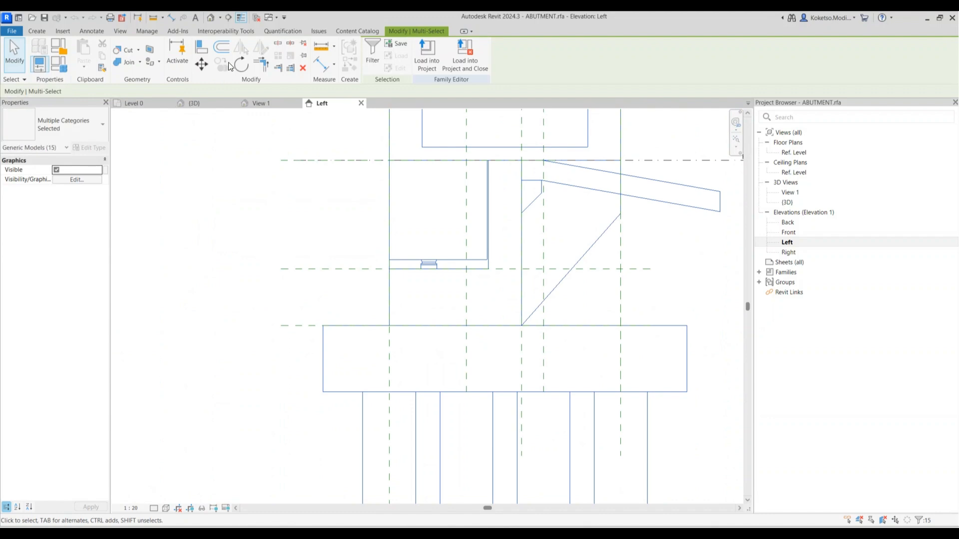
scroll(384, 249, down, 2)
key(Escape)
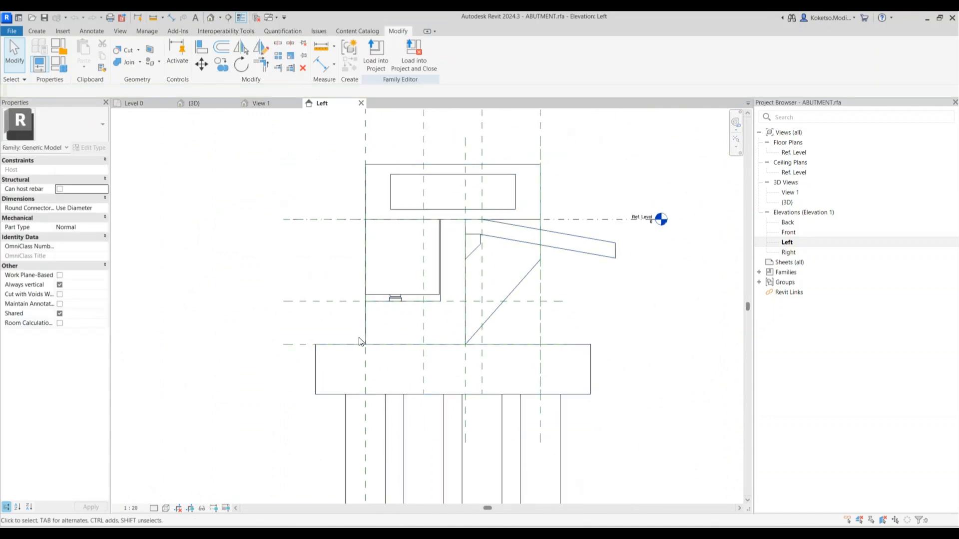
click(403, 219)
key(Escape)
click(453, 165)
key(Escape)
middle_drag(517, 154, 514, 190)
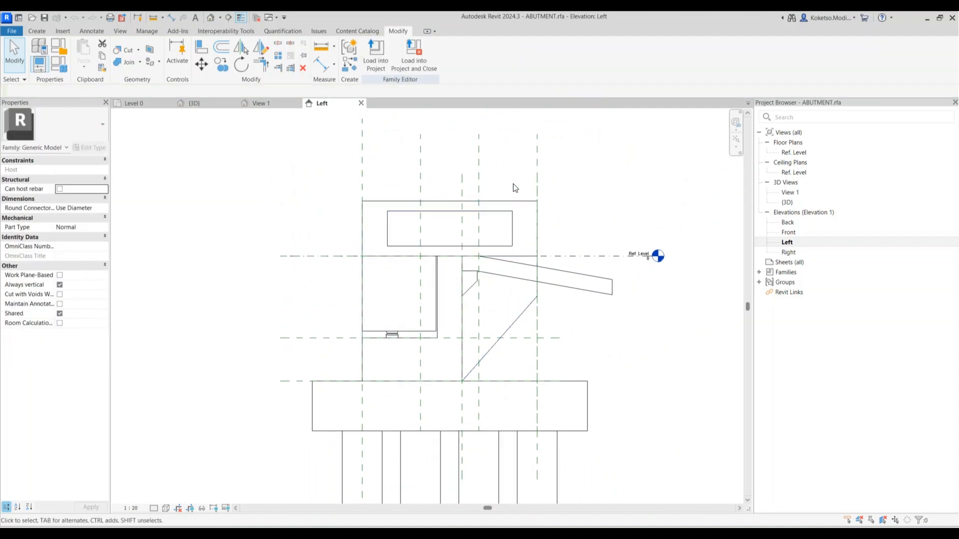
drag(496, 221, 496, 223)
middle_drag(499, 197, 497, 245)
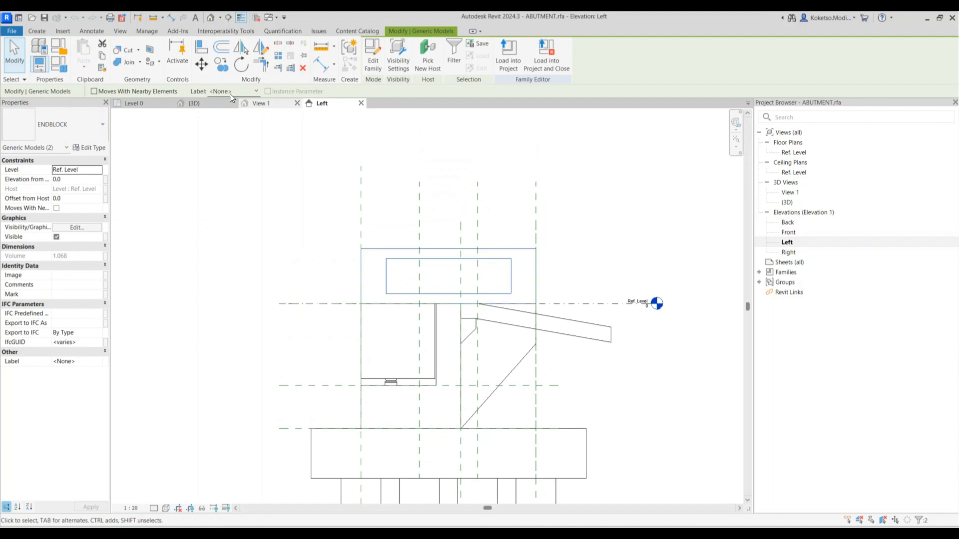
click(202, 64)
click(521, 303)
scroll(520, 289, down, 2)
click(518, 186)
scroll(517, 188, down, 4)
key(Escape)
scroll(499, 299, up, 3)
drag(616, 417, 378, 236)
key(Escape)
scroll(450, 309, up, 4)
scroll(437, 313, up, 3)
scroll(535, 396, down, 4)
drag(564, 406, 336, 223)
scroll(404, 310, up, 3)
scroll(442, 290, up, 2)
shift+click(344, 277)
scroll(394, 279, down, 2)
click(373, 58)
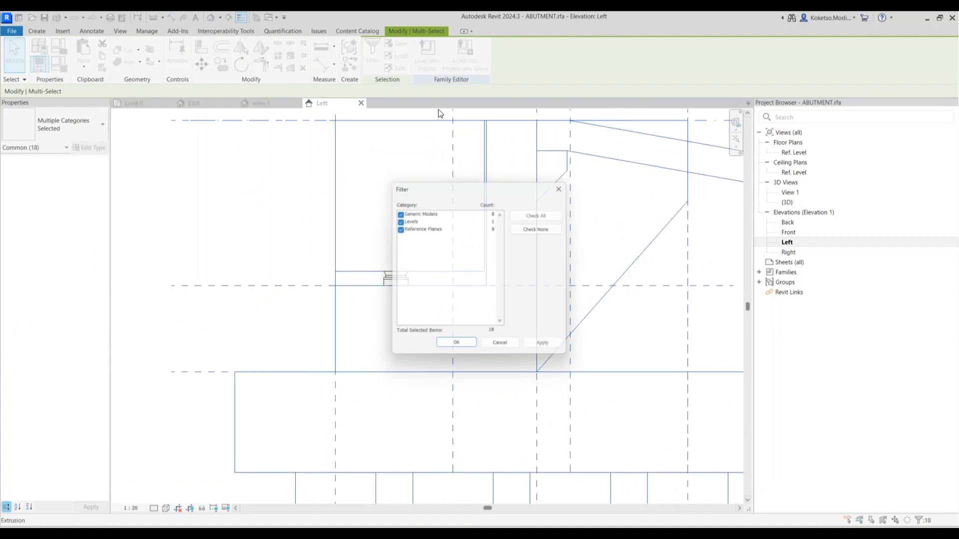
click(534, 226)
click(396, 210)
click(455, 347)
scroll(422, 328, down, 2)
scroll(368, 230, up, 2)
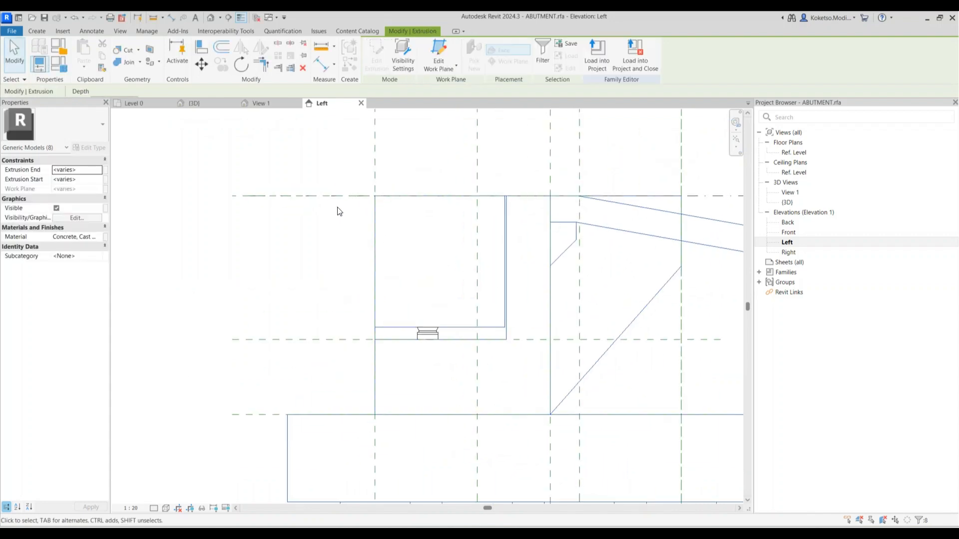
click(201, 64)
click(375, 340)
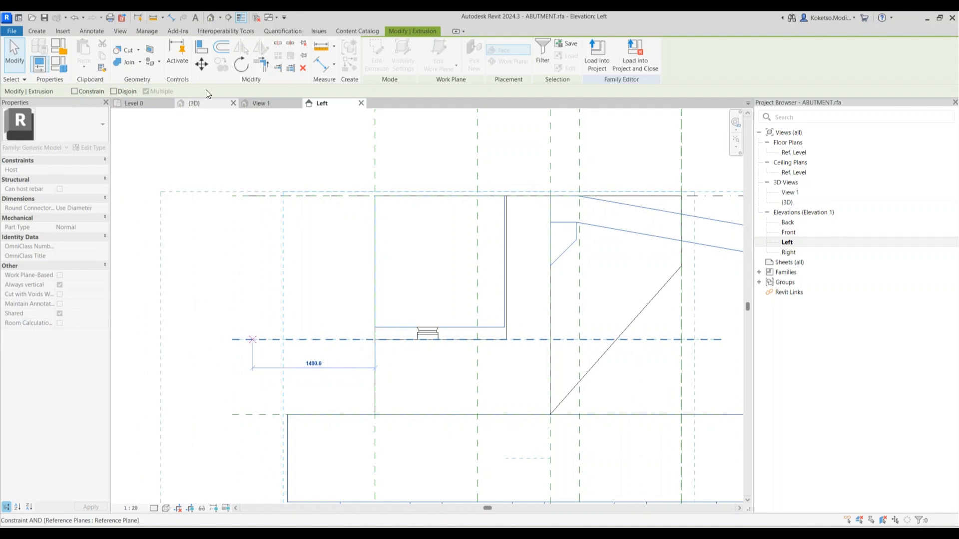
key(Escape)
scroll(425, 279, down, 2)
key(Escape)
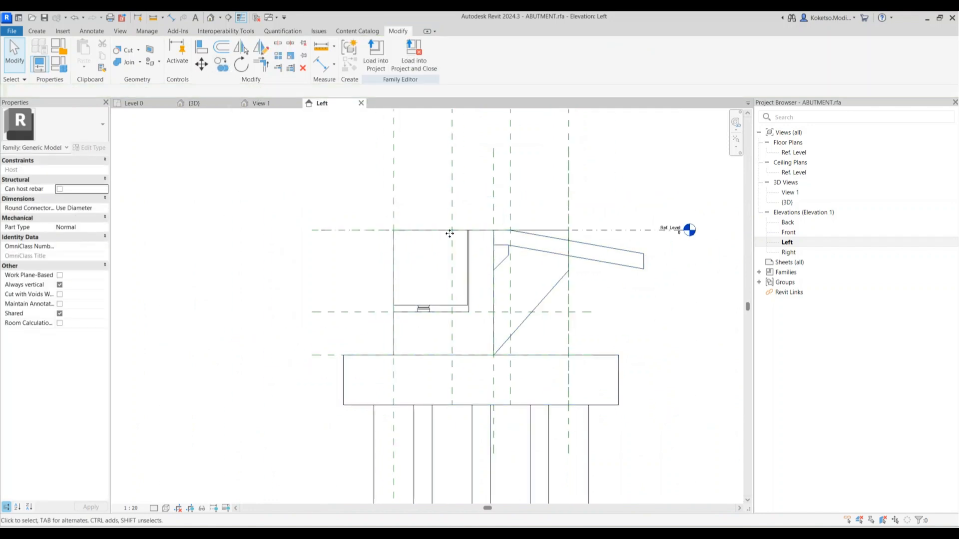
Window-select all 15 abutment elements in the 3D view
click(260, 103)
shift+middle_drag(511, 292, 443, 210)
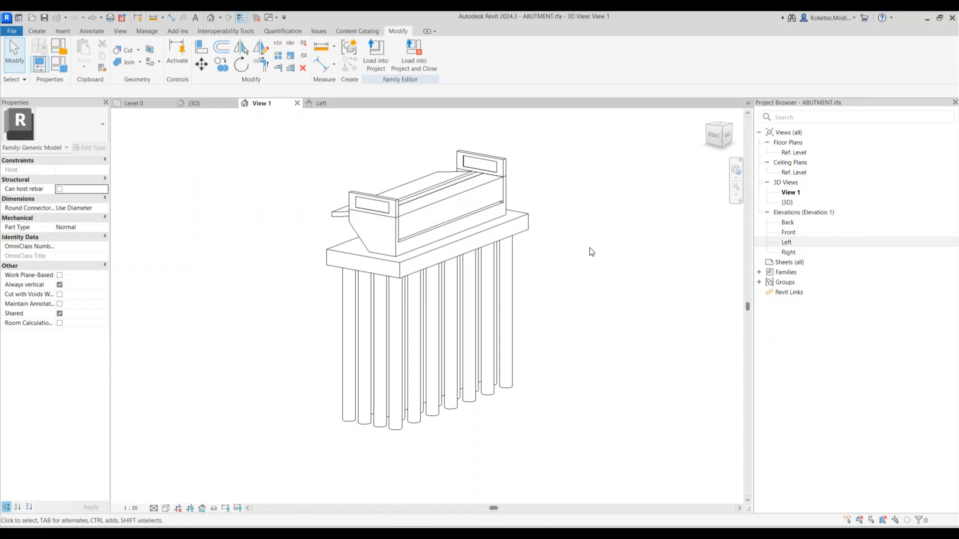
middle_drag(590, 248, 578, 273)
drag(583, 159, 283, 367)
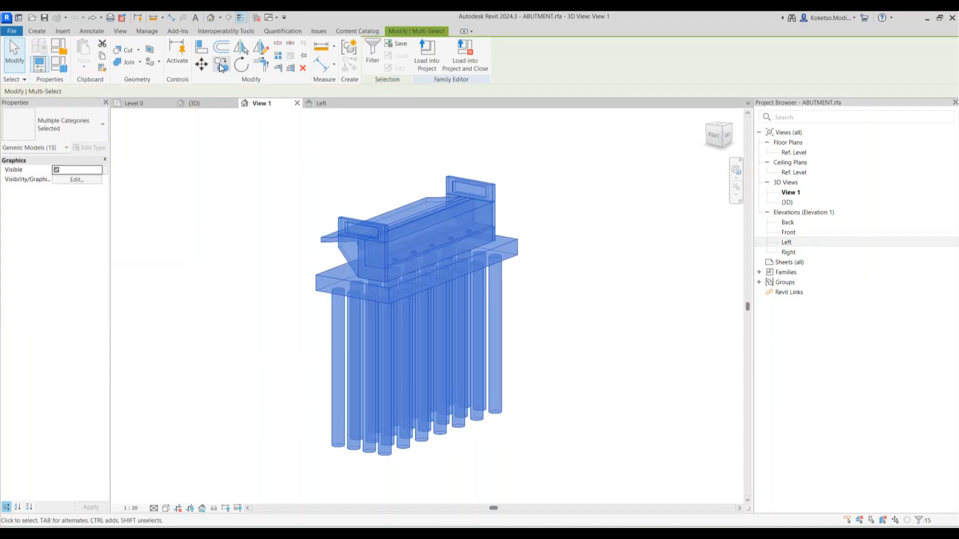
click(220, 64)
click(320, 103)
scroll(425, 404, up, 3)
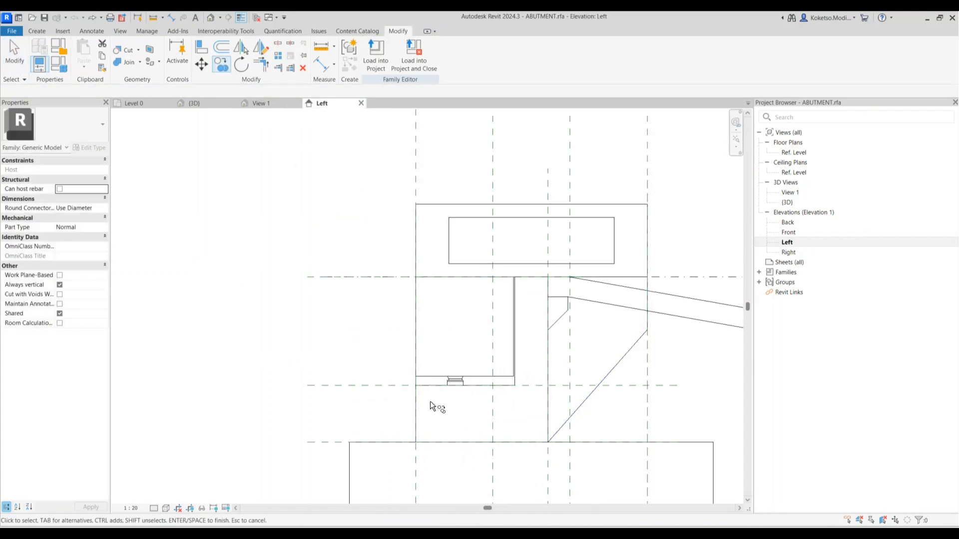
scroll(422, 344, down, 3)
click(255, 103)
drag(561, 169, 251, 388)
click(322, 103)
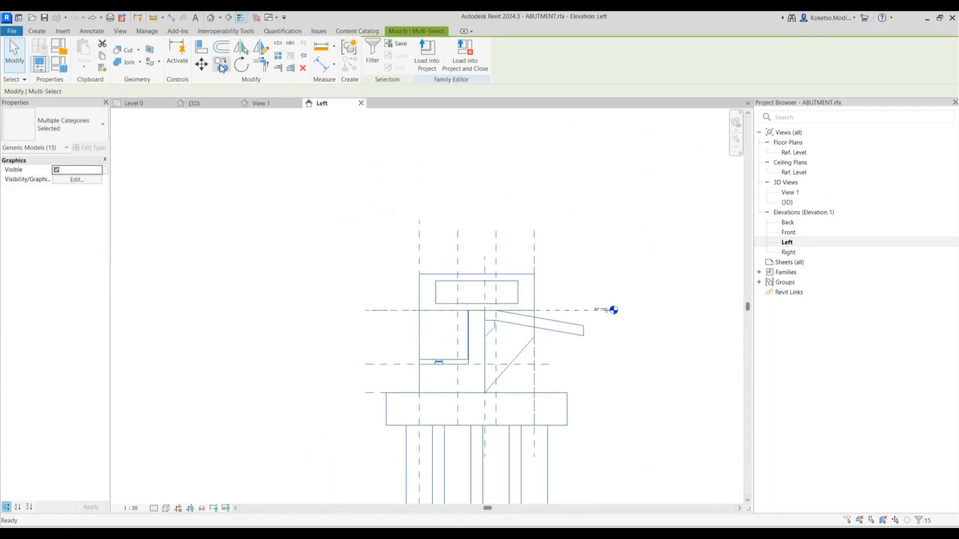
Copy the elements up from the lower to the upper reference-plane intersection in the Left elevation
key(c)
key(o)
scroll(472, 388, up, 4)
click(455, 365)
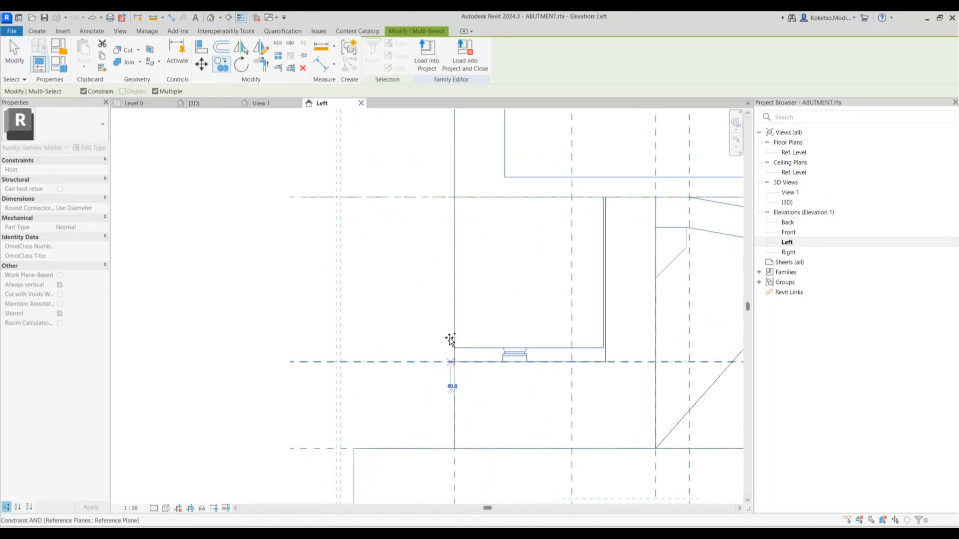
click(99, 95)
click(454, 198)
scroll(449, 236, down, 3)
key(Escape)
Delete the duplicate lower pile cap slab in the 3D view
key(Escape)
key(Escape)
scroll(391, 222, down, 1)
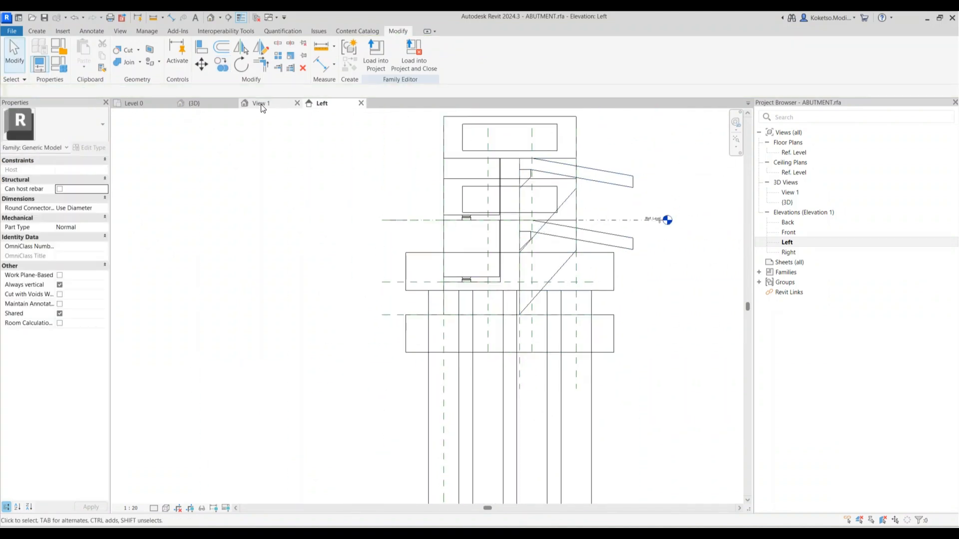
click(261, 105)
drag(606, 299, 235, 408)
key(Escape)
scroll(517, 243, up, 3)
scroll(522, 396, down, 4)
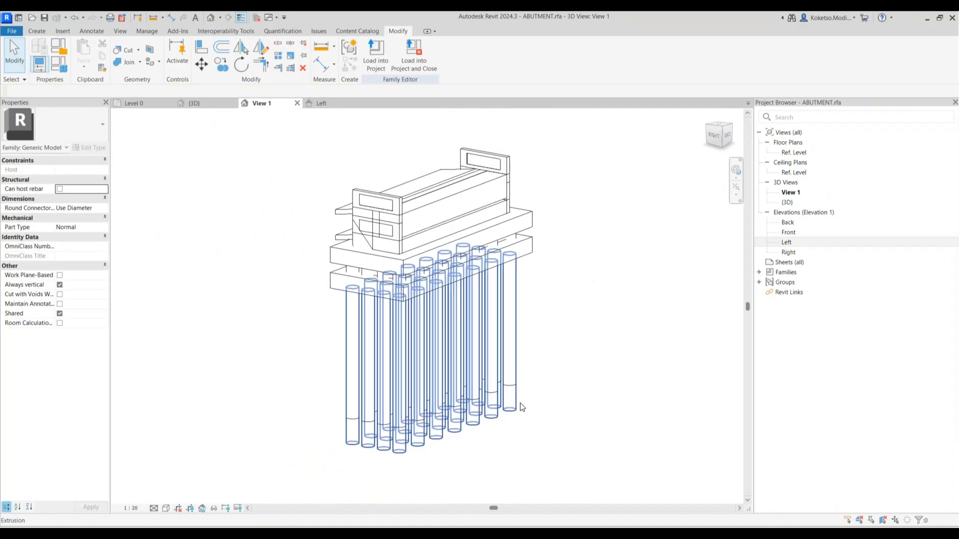
click(522, 407)
key(Escape)
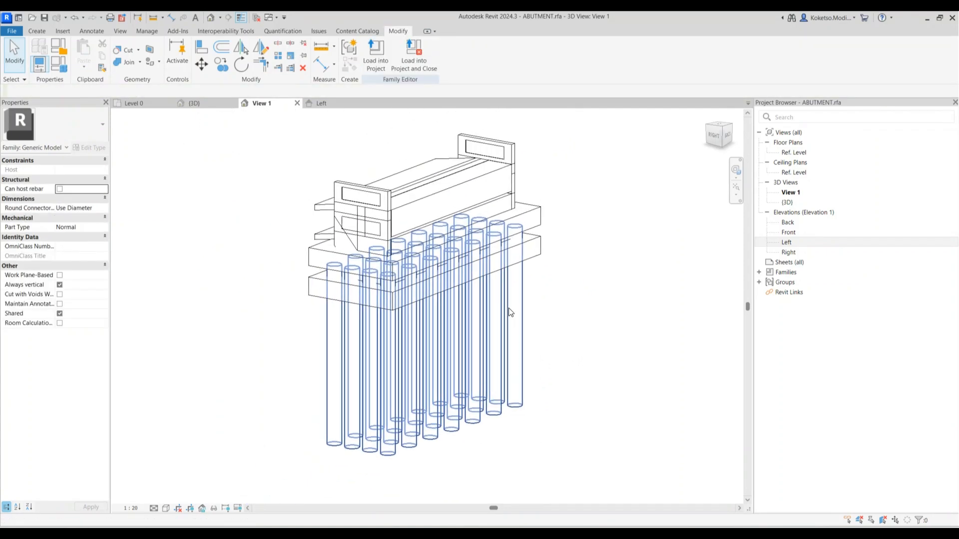
click(537, 240)
key(Delete)
Delete the duplicate wing wall
scroll(388, 246, up, 1)
click(389, 246)
key(Escape)
shift+middle_drag(627, 302, 504, 274)
key(Delete)
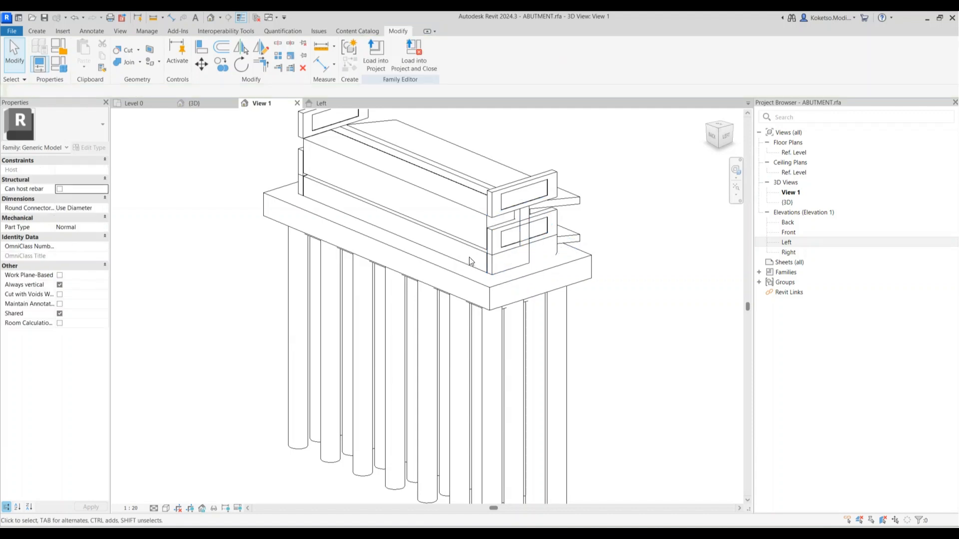
Delete the right lower and left ENDBLOCKs, removing the broken constraints and dimensions
click(470, 264)
key(Escape)
click(505, 235)
key(Delete)
click(302, 199)
key(Delete)
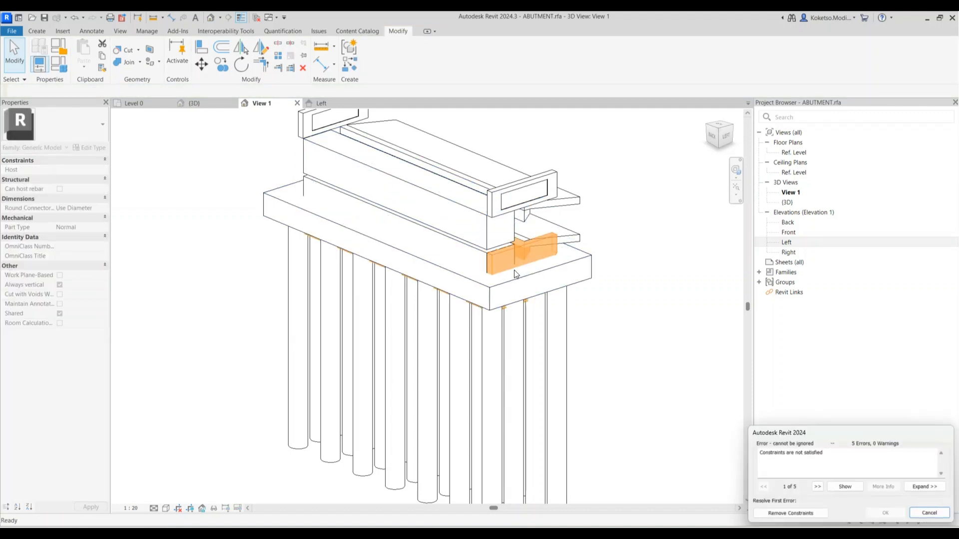
click(789, 514)
click(776, 510)
Delete the front shaped extrusion, the front box extrusion and the extrusion behind it
click(498, 270)
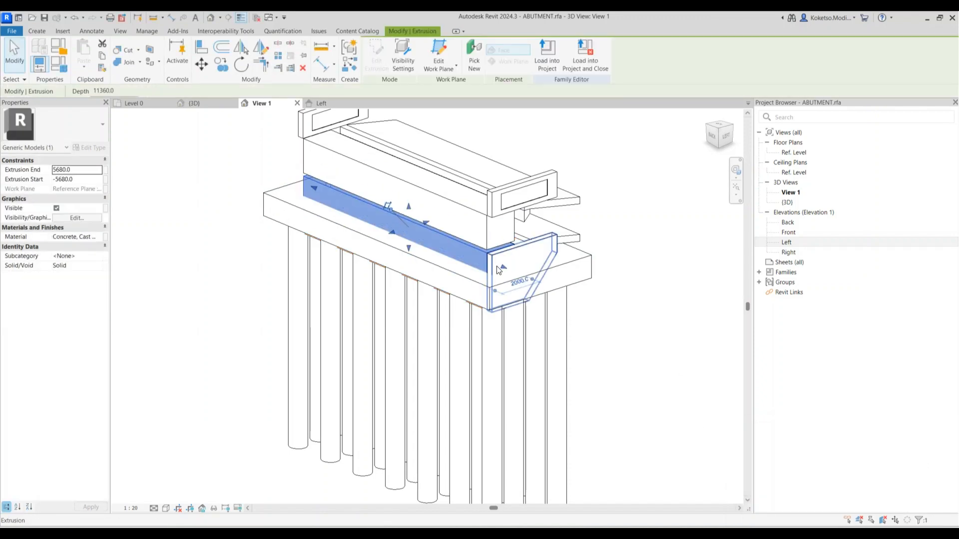
key(Delete)
click(489, 260)
key(Delete)
click(528, 255)
key(Delete)
Delete the front lower extrusion and the one behind it, then view the abutment from below
shift+middle_drag(616, 360, 612, 314)
click(508, 218)
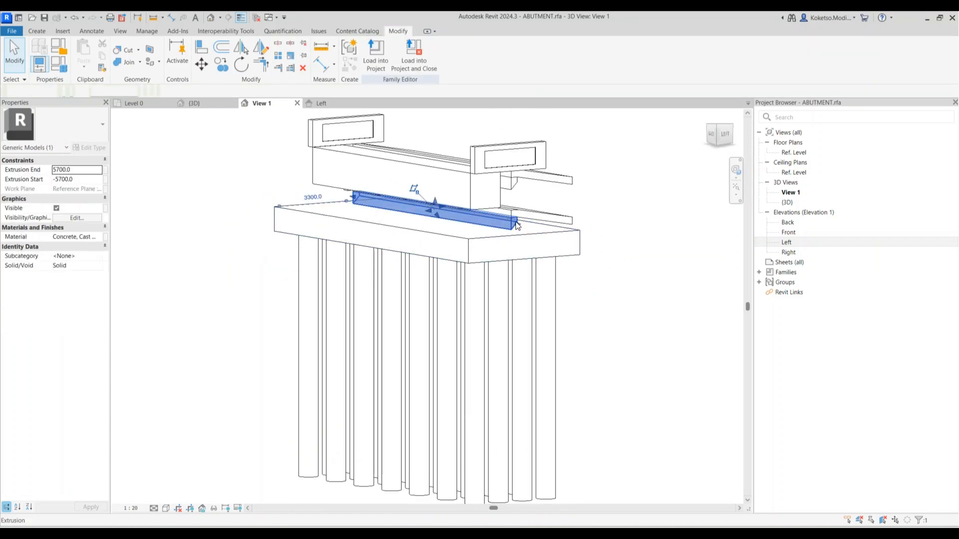
key(Delete)
click(542, 216)
key(Delete)
shift+middle_drag(575, 259, 432, 206)
scroll(414, 201, up, 5)
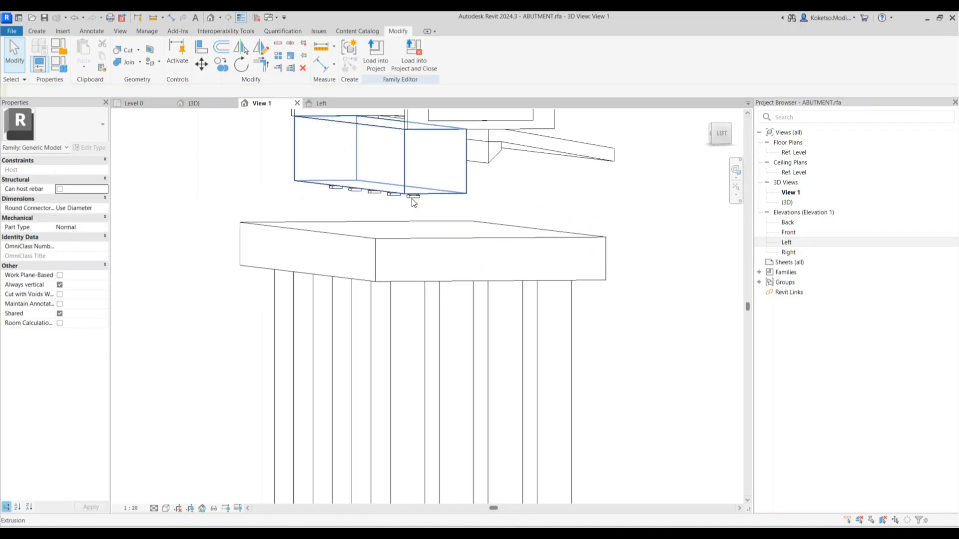
shift+middle_drag(525, 237, 253, 102)
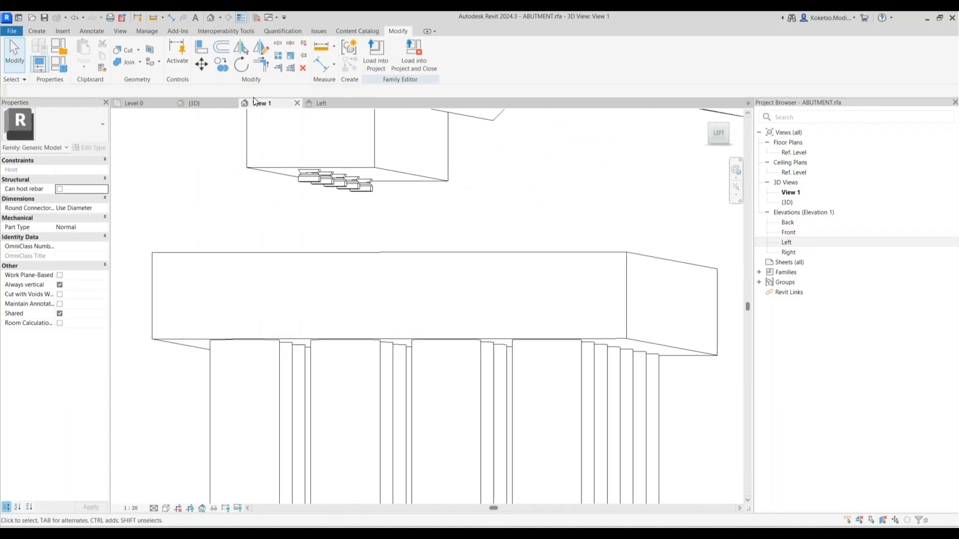
In the Left elevation, window-select the five lower BEARING families and delete them
click(332, 110)
scroll(475, 240, up, 2)
scroll(478, 357, down, 1)
scroll(482, 352, up, 2)
drag(444, 361, 443, 362)
scroll(451, 327, down, 2)
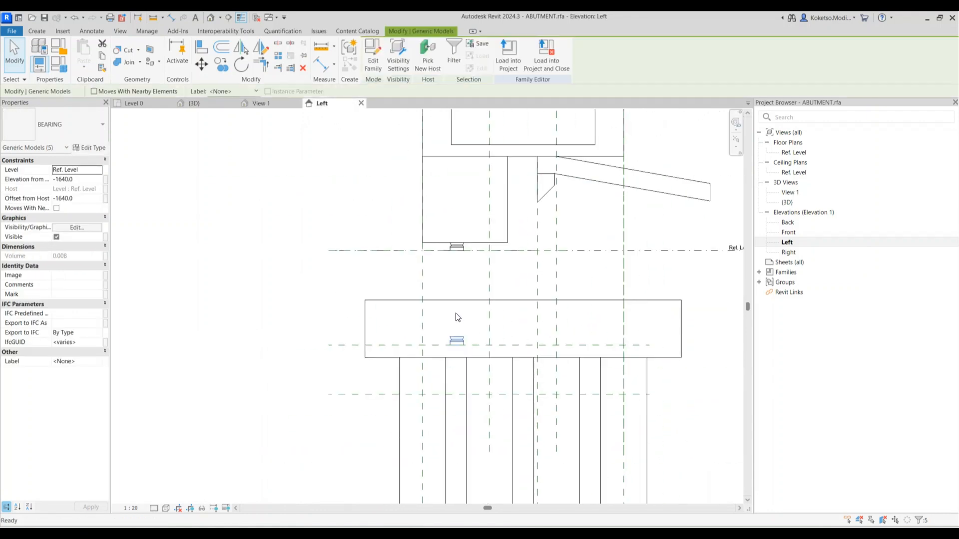
key(Delete)
scroll(457, 317, down, 2)
scroll(484, 330, up, 2)
scroll(444, 296, down, 1)
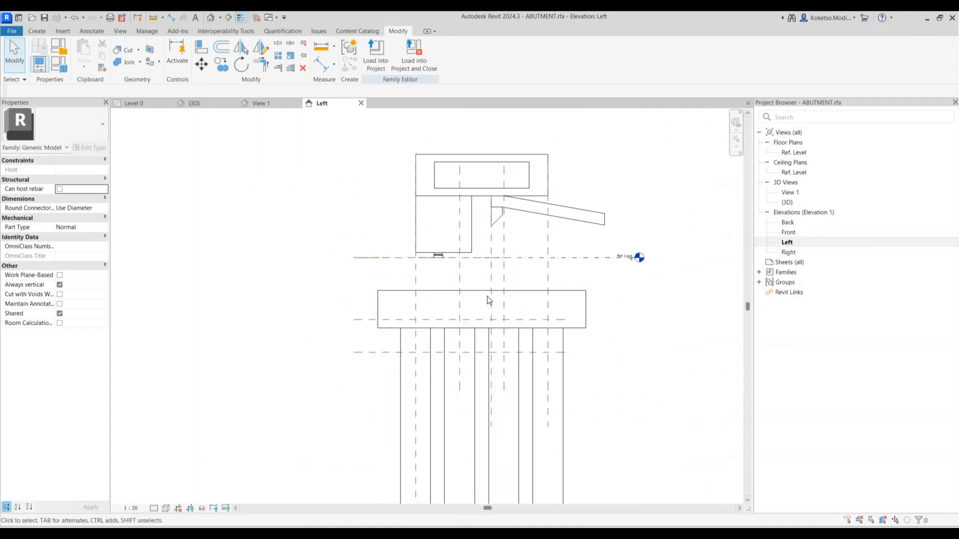
Orbit the 3D view around the abutment and select the pile cap and piles
click(273, 104)
scroll(435, 237, down, 3)
shift+middle_drag(435, 238, 554, 359)
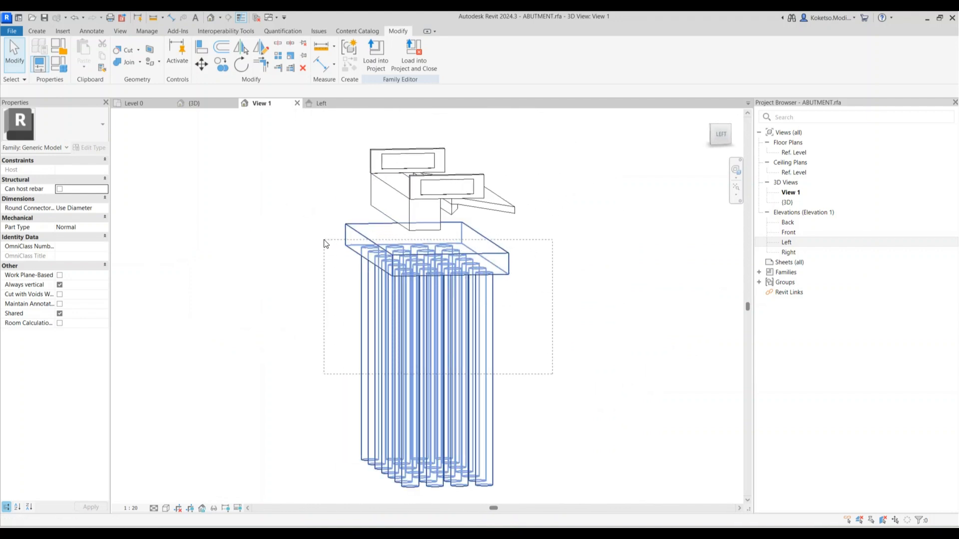
drag(325, 241, 324, 240)
Back in the Left elevation, start moving the pile cap and piles, then cancel without moving
click(319, 103)
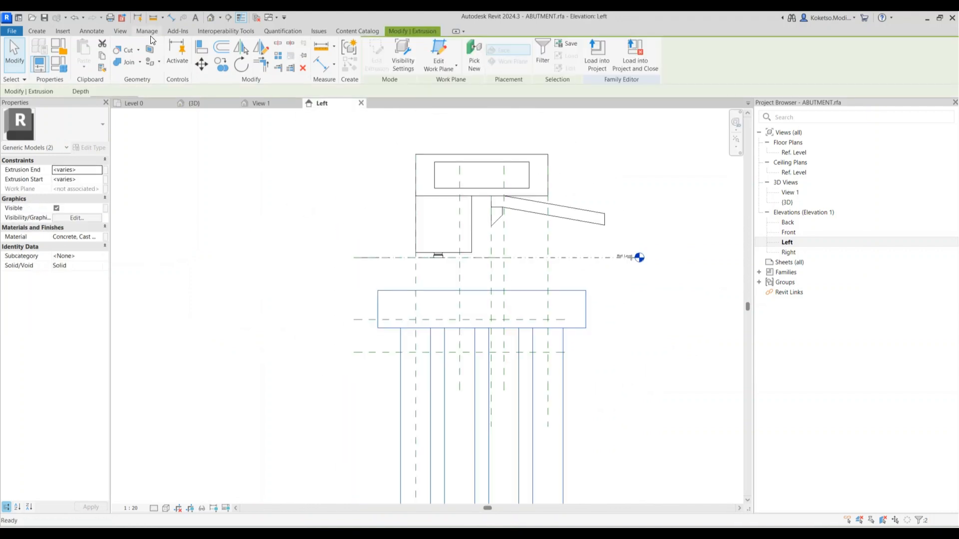
click(202, 67)
scroll(434, 298, up, 3)
click(438, 292)
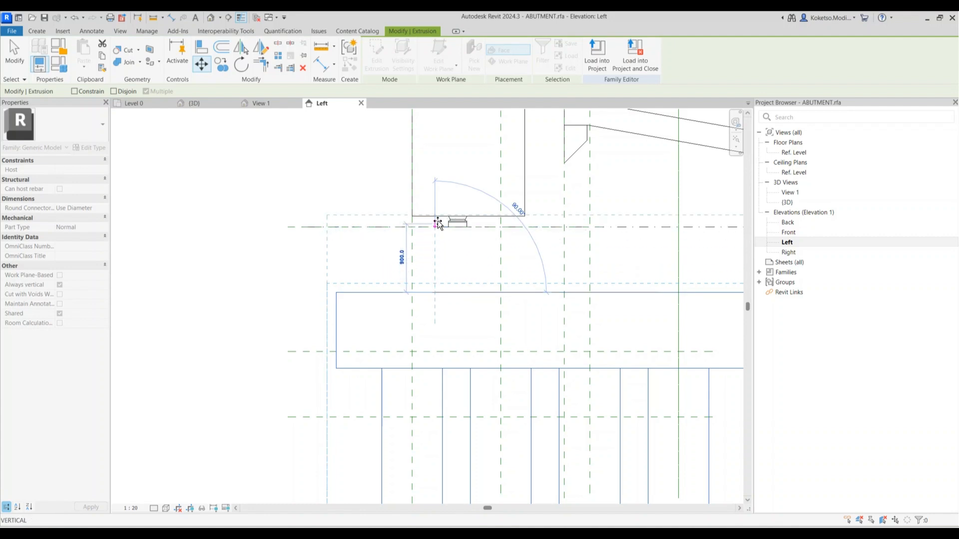
scroll(437, 227, down, 2)
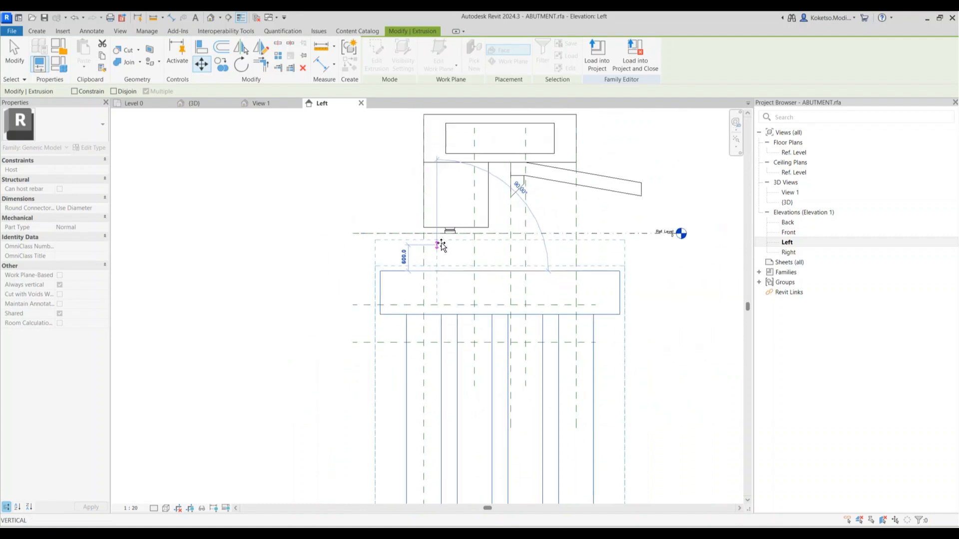
scroll(441, 245, up, 1)
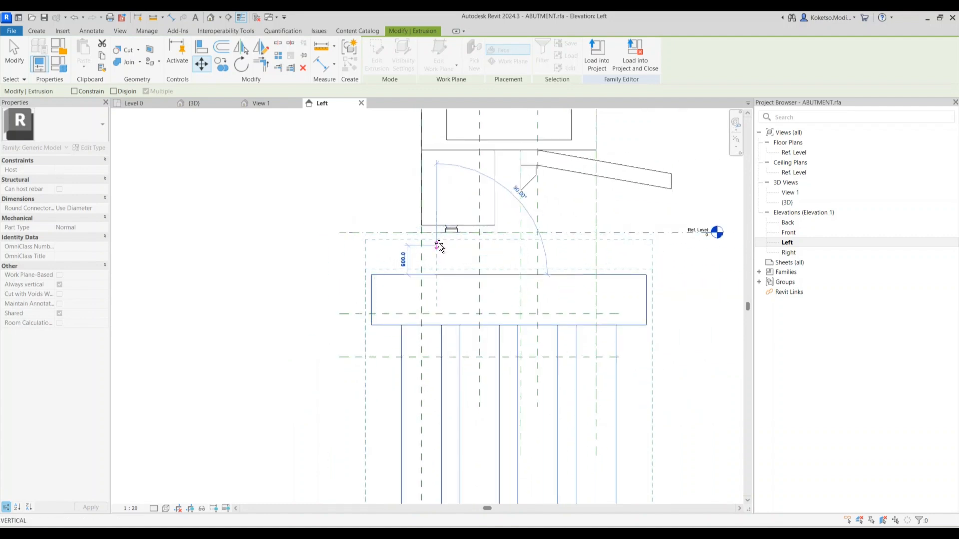
key(Escape)
key(Escape)
scroll(522, 199, down, 2)
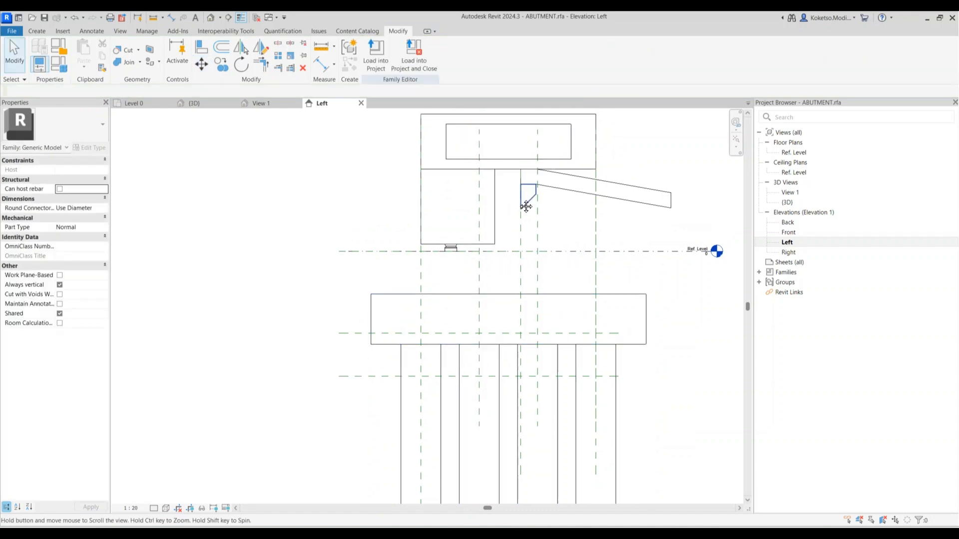
scroll(364, 168, up, 3)
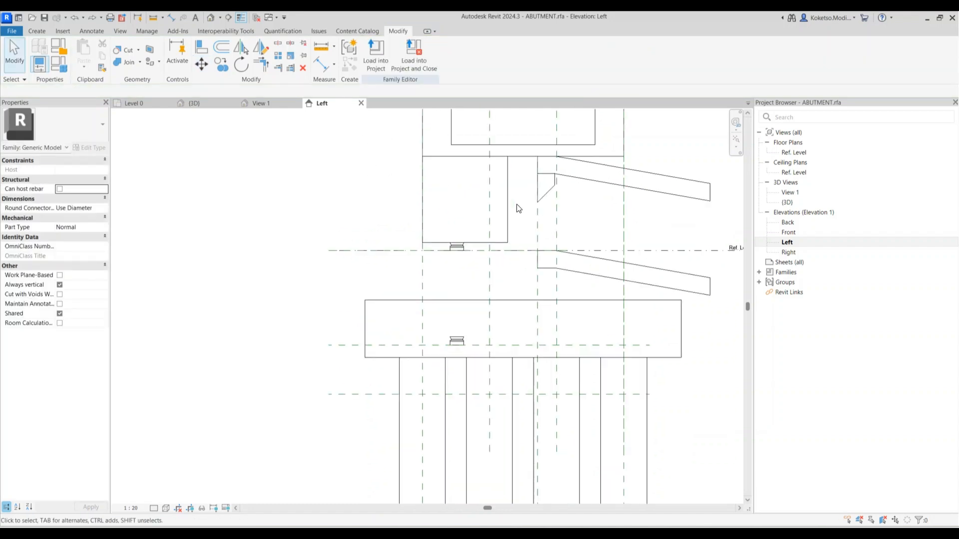
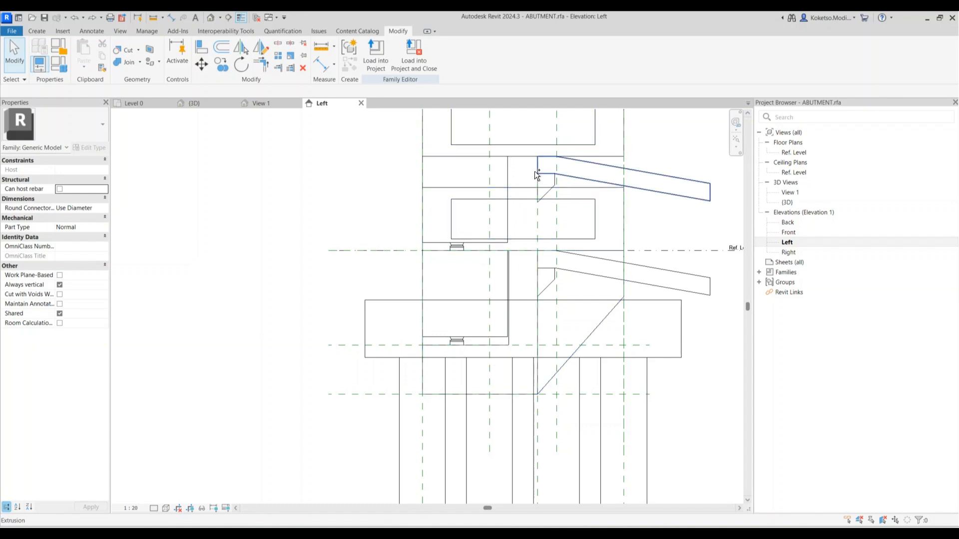
Redo the undone change and snap the extrusion to its endpoint
click(92, 18)
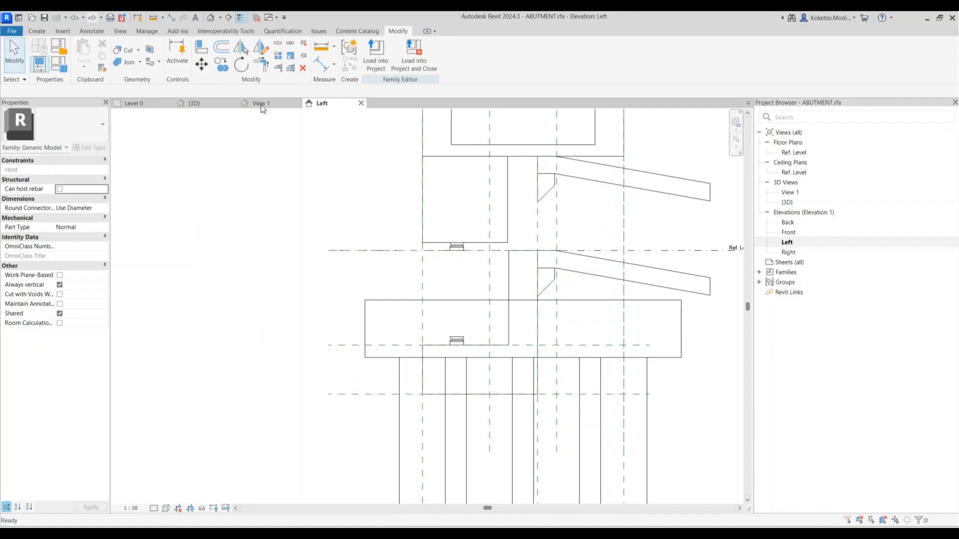
click(510, 265)
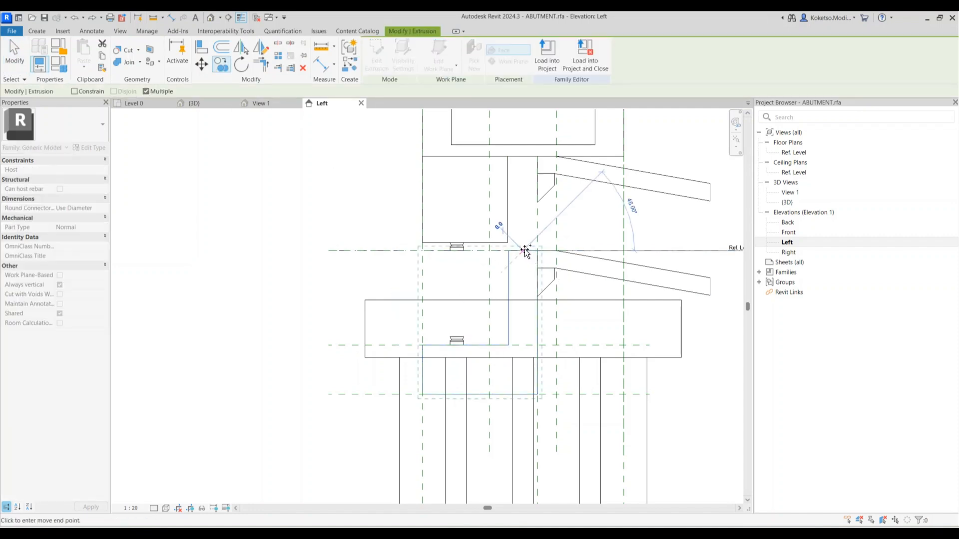
click(525, 159)
click(472, 260)
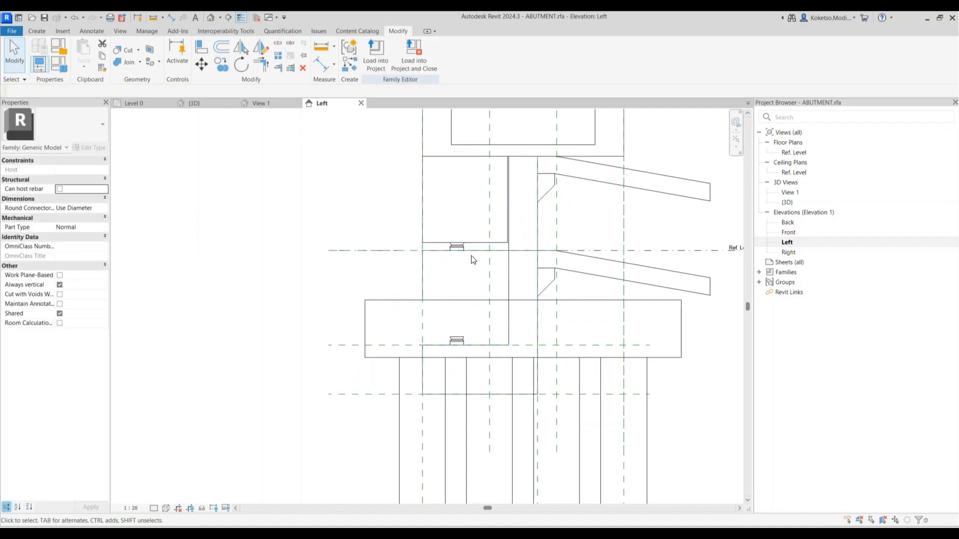
Window-select the duplicate lower bearing in the Left elevation and delete it
scroll(476, 325, up, 3)
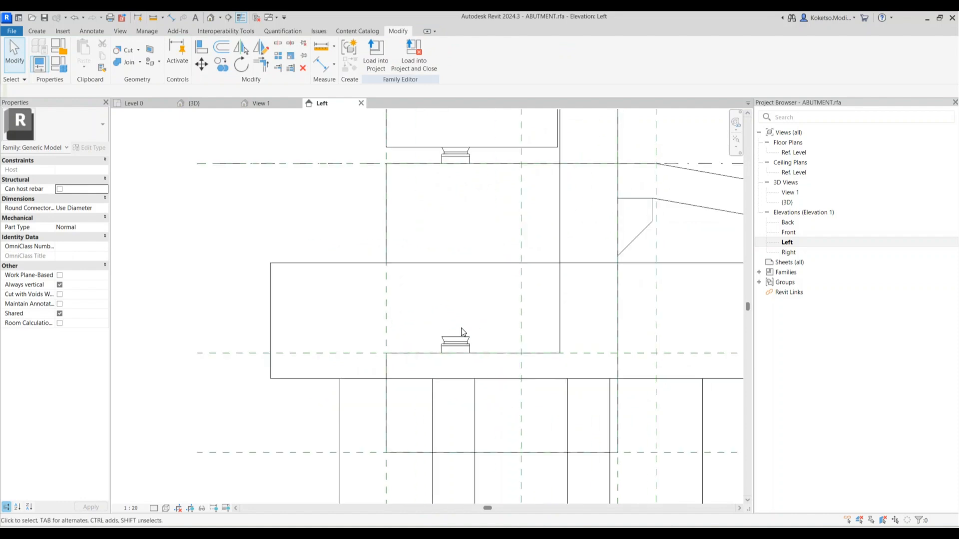
drag(428, 347, 429, 347)
key(Delete)
scroll(431, 320, down, 5)
scroll(597, 263, up, 1)
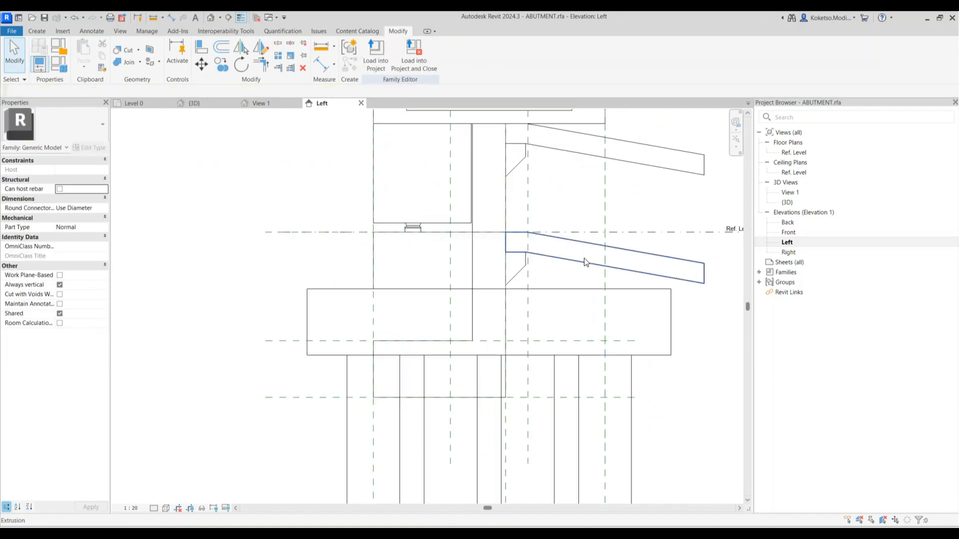
click(583, 260)
click(536, 284)
scroll(564, 284, down, 2)
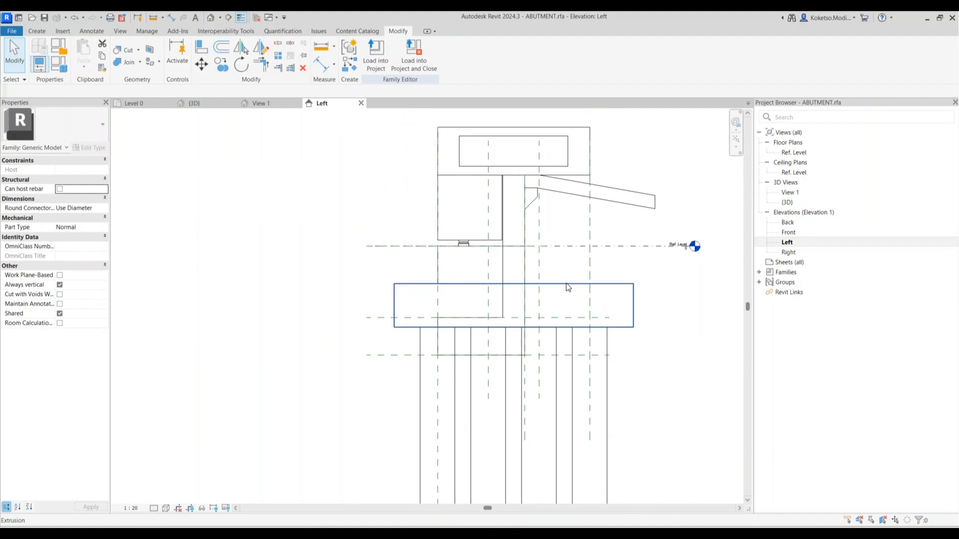
In the 3D view, window-select the pile cap (footing) and piles together
click(265, 105)
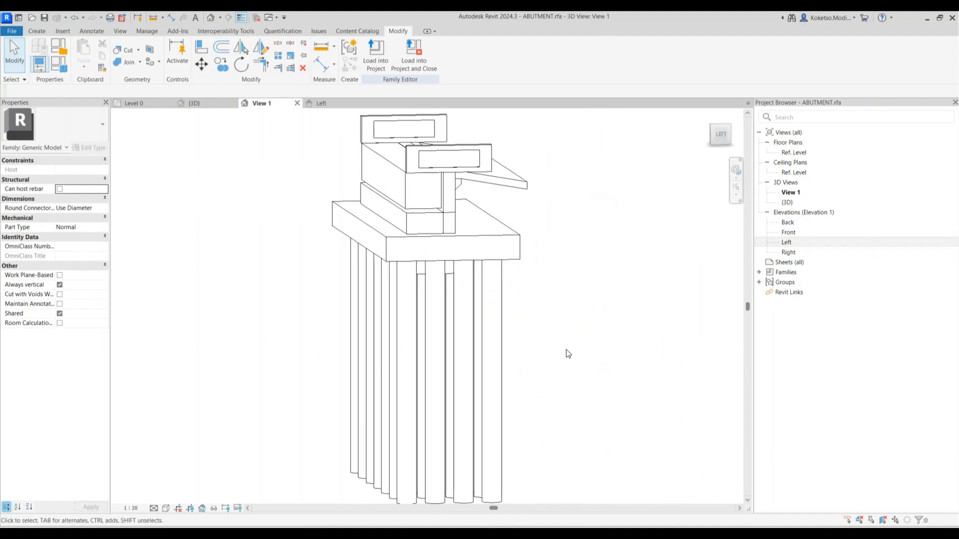
shift+middle_drag(545, 349, 541, 294)
click(431, 226)
click(516, 253)
shift+middle_drag(490, 252, 515, 322)
drag(561, 349, 337, 240)
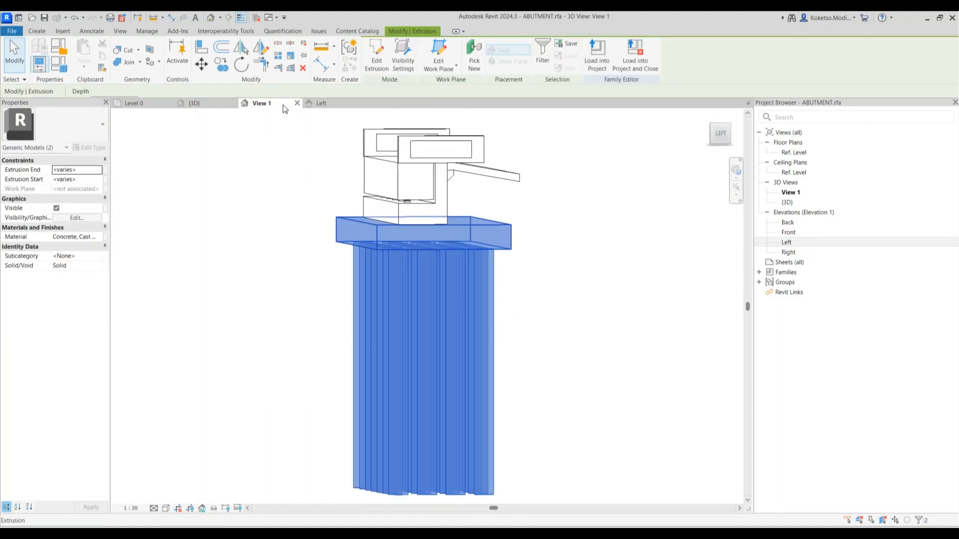
In the Left elevation, move the footing and piles up 300 mm with MV
click(318, 103)
key(m)
key(v)
scroll(449, 295, up, 3)
click(447, 294)
click(448, 279)
key(Escape)
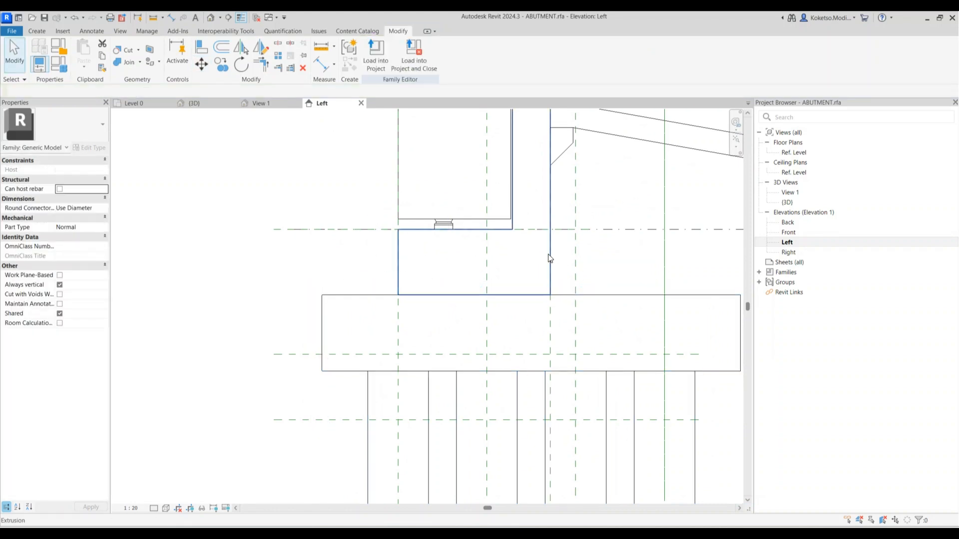
scroll(546, 324, down, 2)
scroll(546, 324, down, 1)
scroll(558, 317, up, 2)
middle_drag(579, 234, 548, 283)
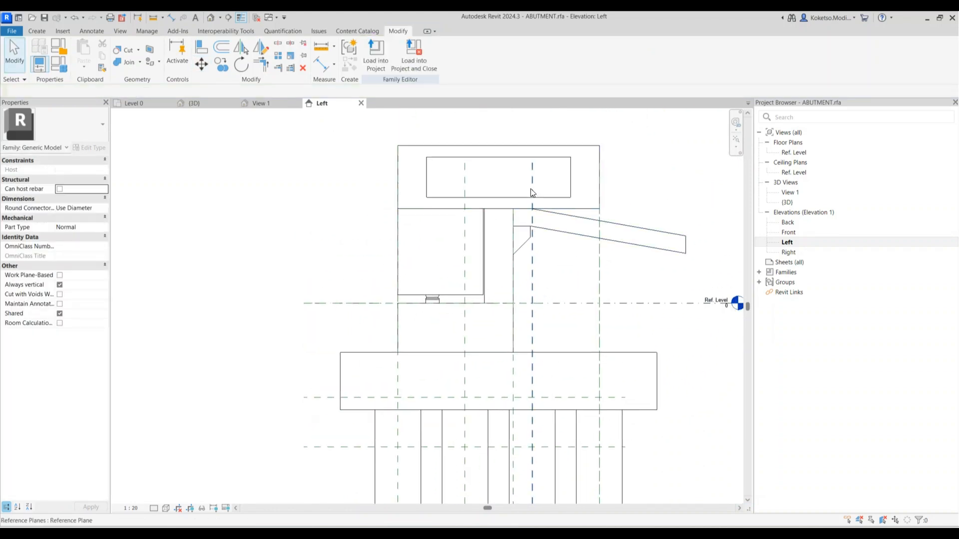
Orbit the 3D view to check the raised pile cap and piles
click(260, 102)
shift+middle_drag(493, 316, 349, 362)
scroll(486, 205, up, 4)
shift+middle_drag(479, 208, 429, 270)
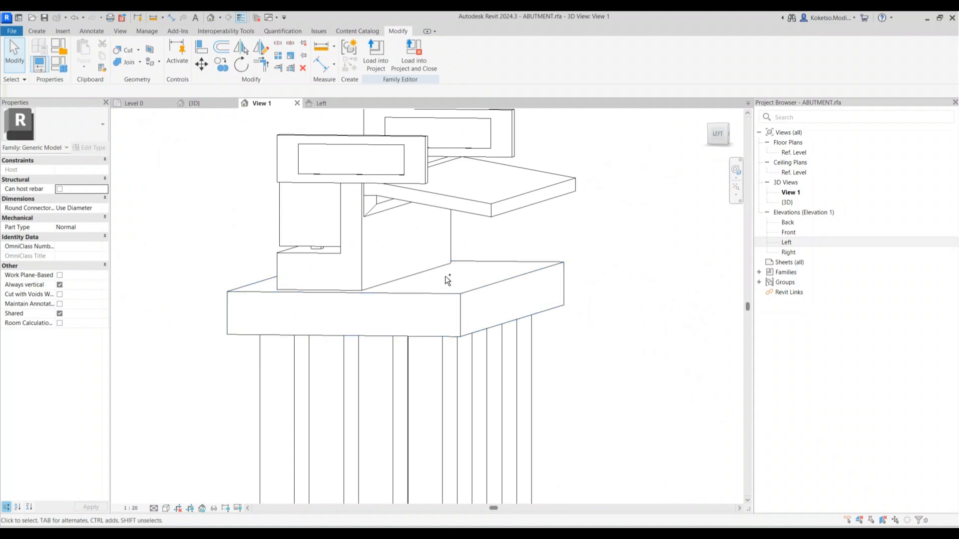
click(321, 102)
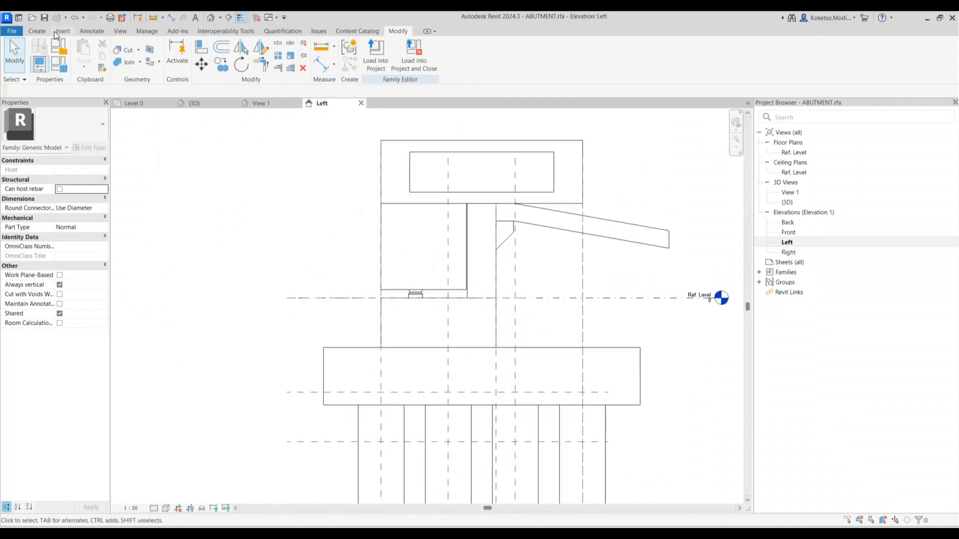
Sketch a wedge-shaped wing wall extrusion and stretch it to the 6000 end plane
click(37, 31)
click(82, 50)
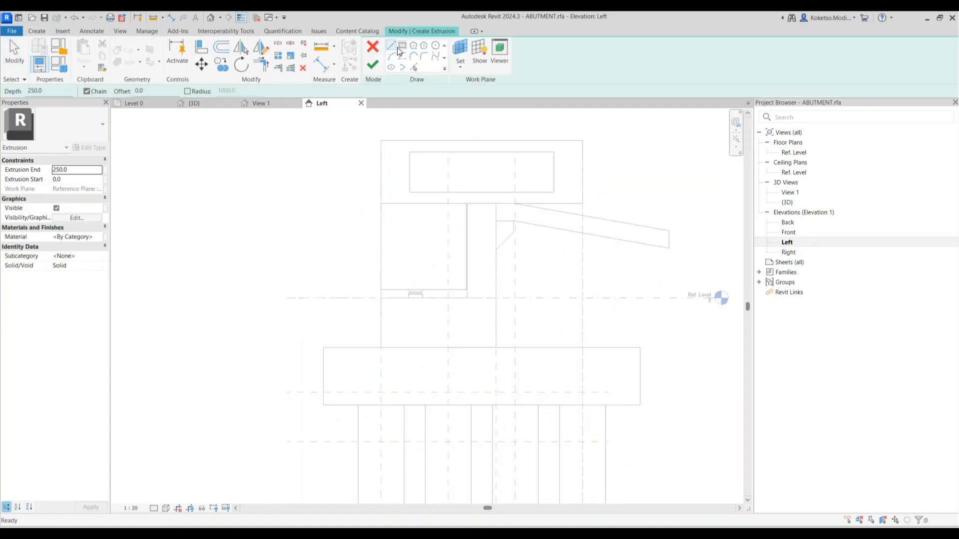
click(381, 204)
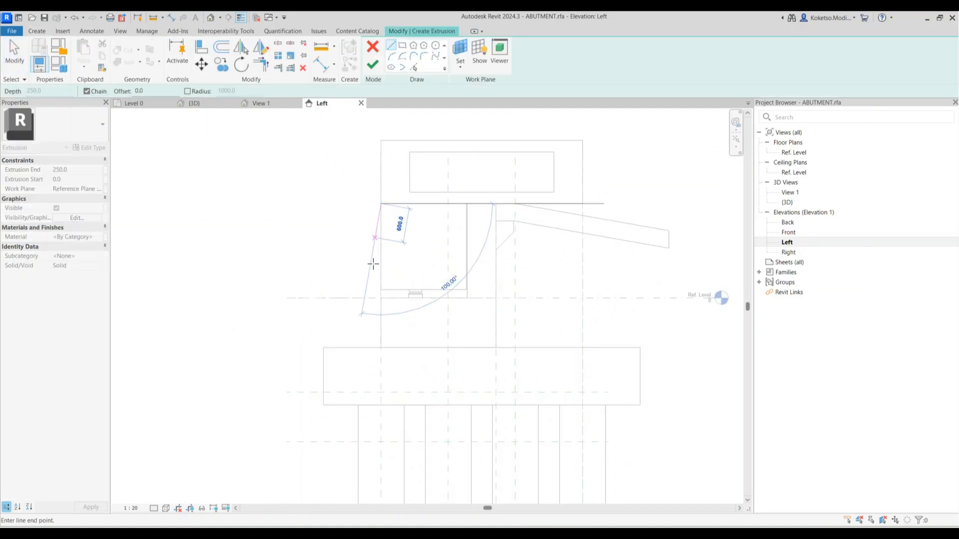
click(381, 348)
click(496, 348)
click(582, 208)
click(579, 250)
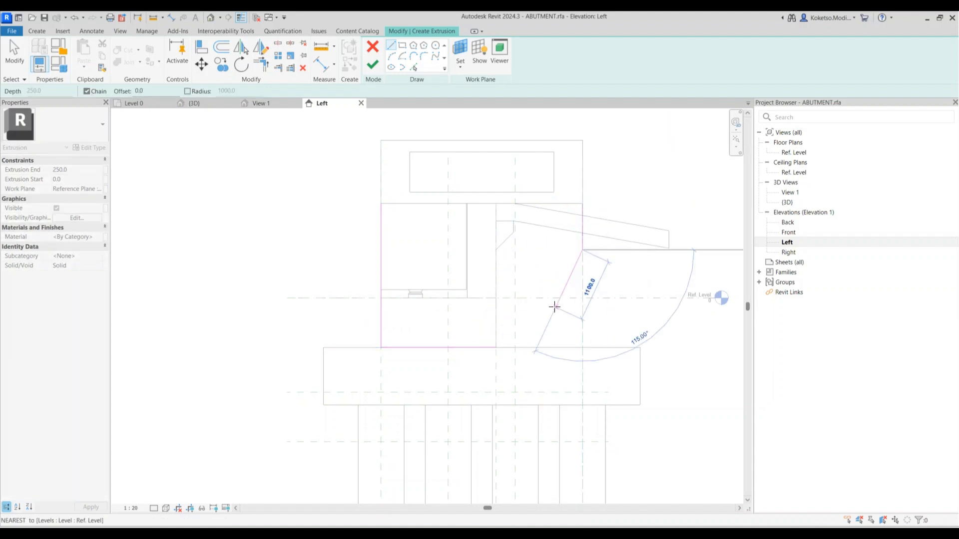
click(496, 347)
click(580, 204)
click(385, 203)
click(372, 64)
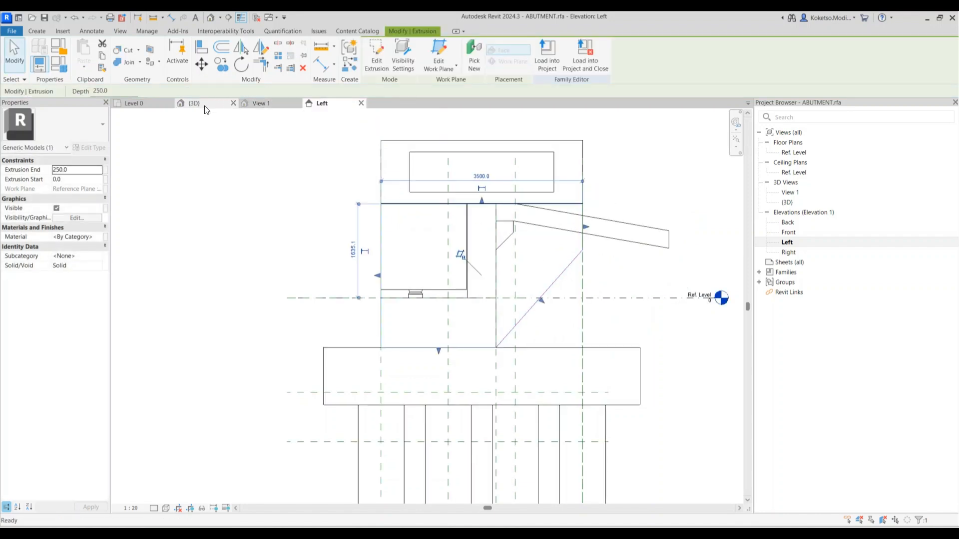
double_click(794, 152)
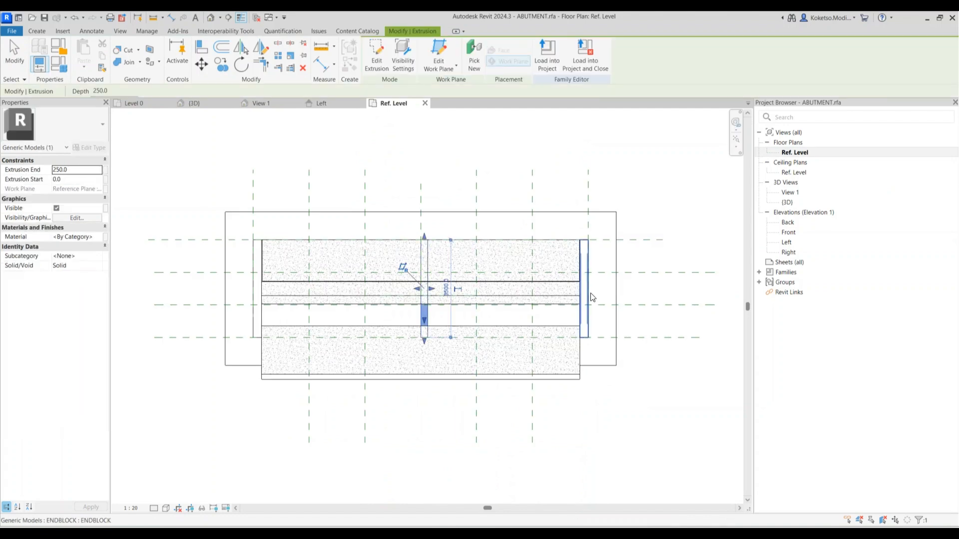
drag(423, 288, 603, 296)
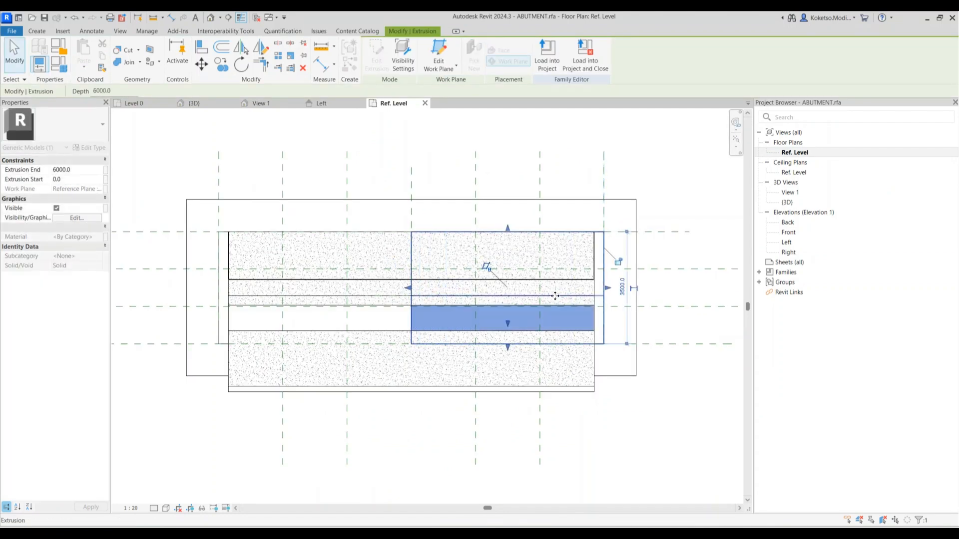
Mirror the end block about the centre reference plane
click(597, 290)
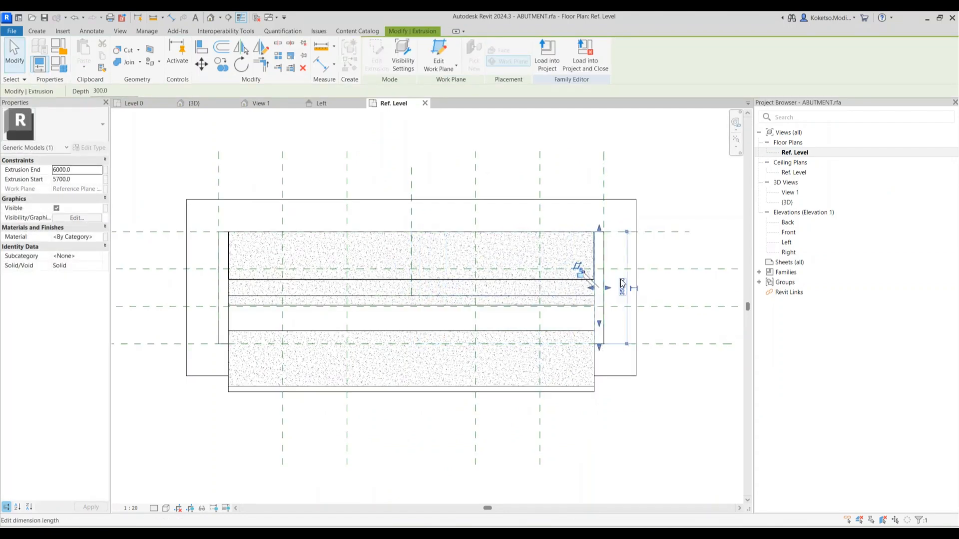
click(245, 49)
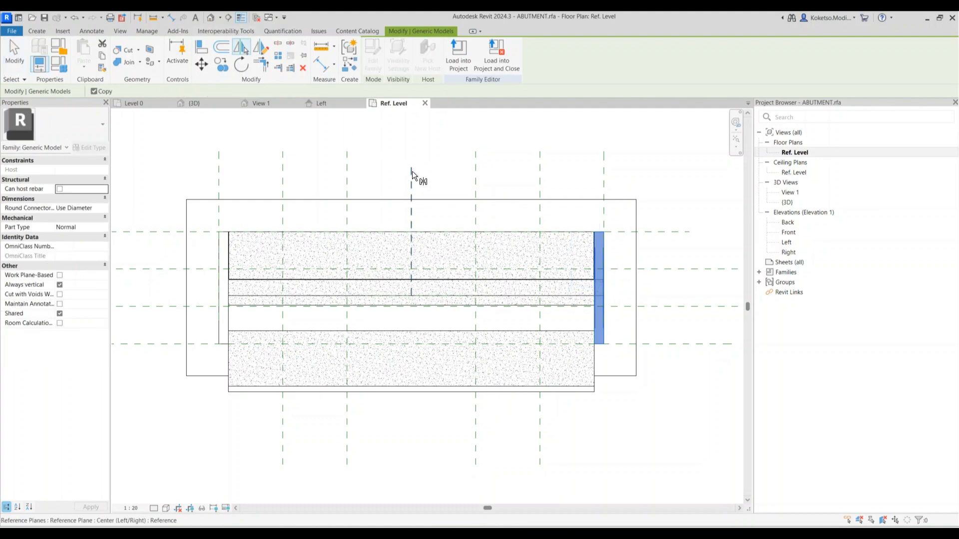
click(412, 175)
click(319, 135)
Inspect the new wing wall in 3D and try Join Geometry, then cancel
click(262, 103)
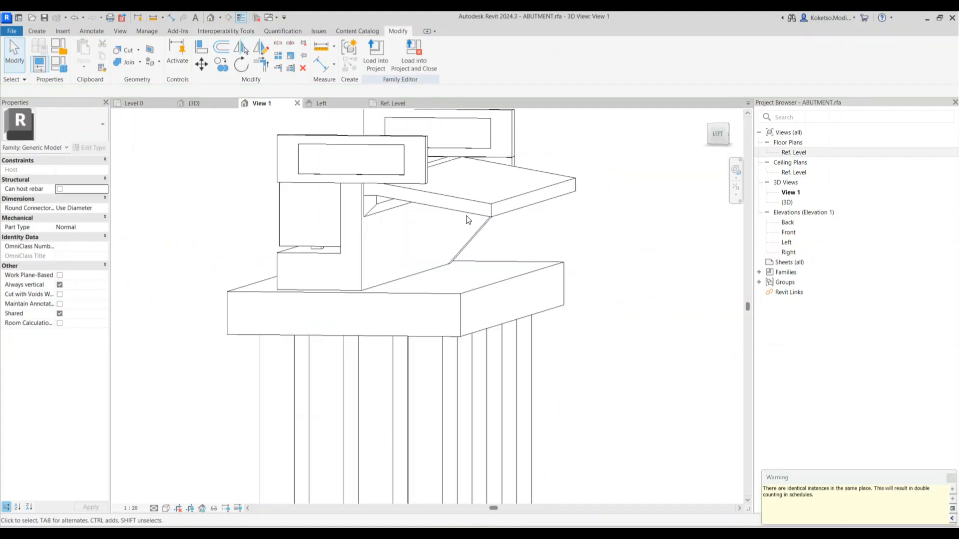
shift+middle_drag(502, 320, 312, 235)
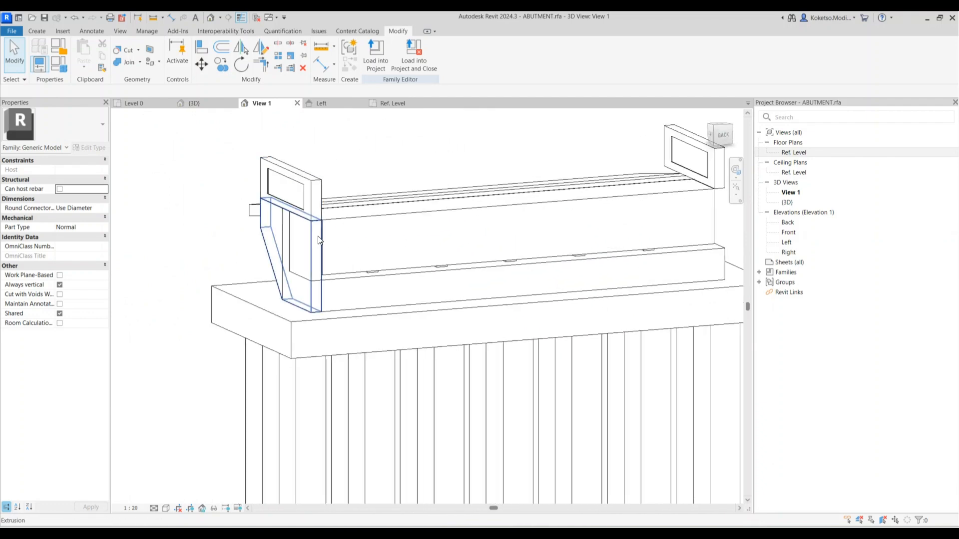
click(315, 237)
key(Escape)
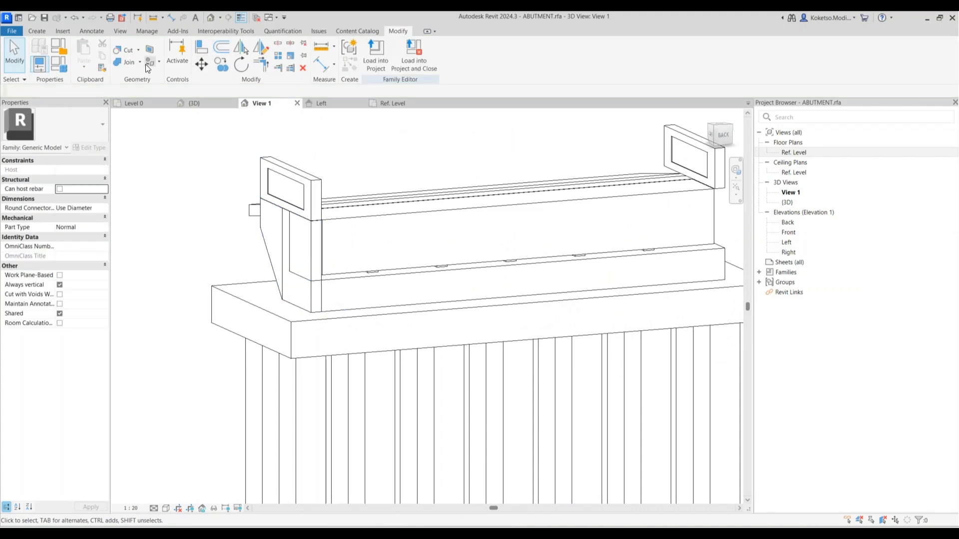
click(130, 65)
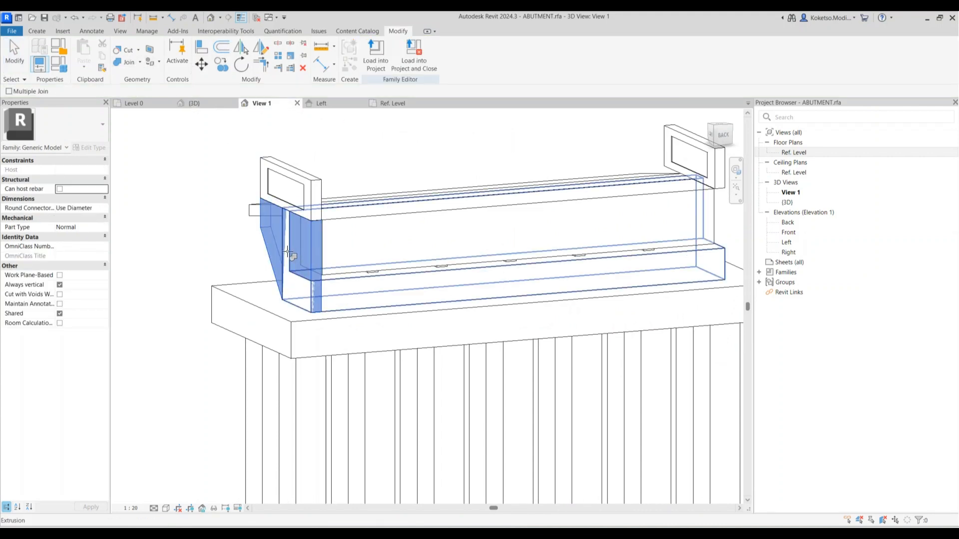
key(Escape)
Mirror the wing wall about the centre reference plane in the Ref. Level plan
click(307, 253)
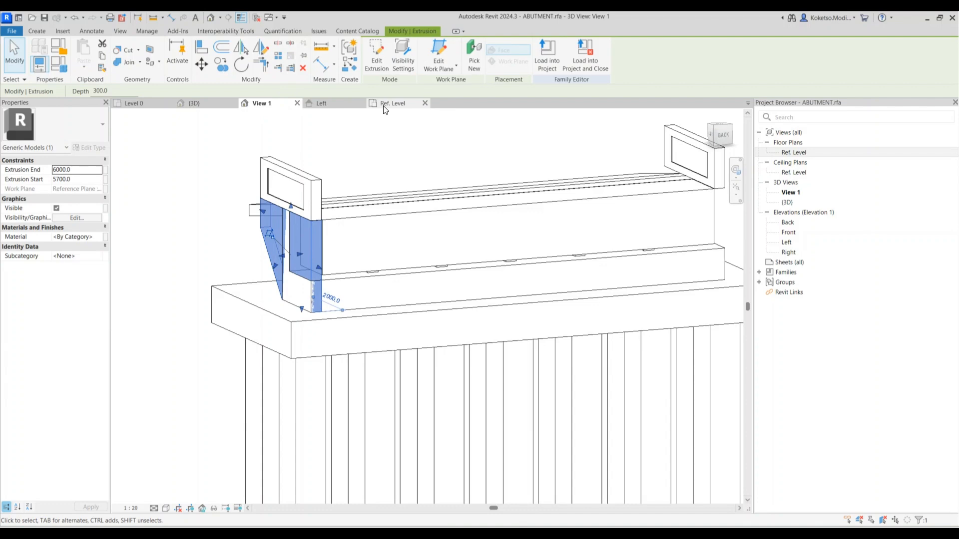
click(392, 103)
scroll(393, 226, down, 2)
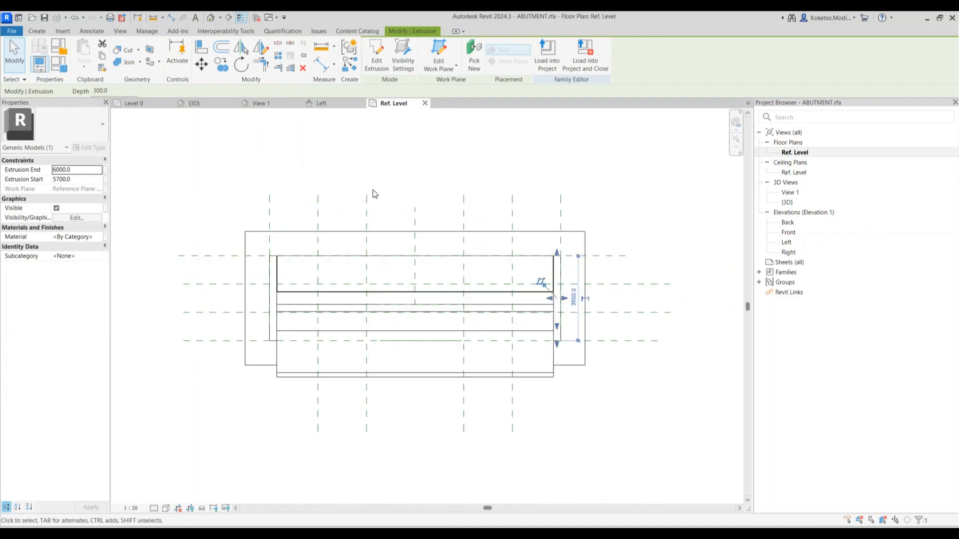
click(242, 47)
click(414, 211)
click(263, 152)
Orbit the 3D view, abandon another join, and switch to the Realistic visual style
click(261, 103)
shift+middle_drag(381, 243, 567, 336)
click(132, 61)
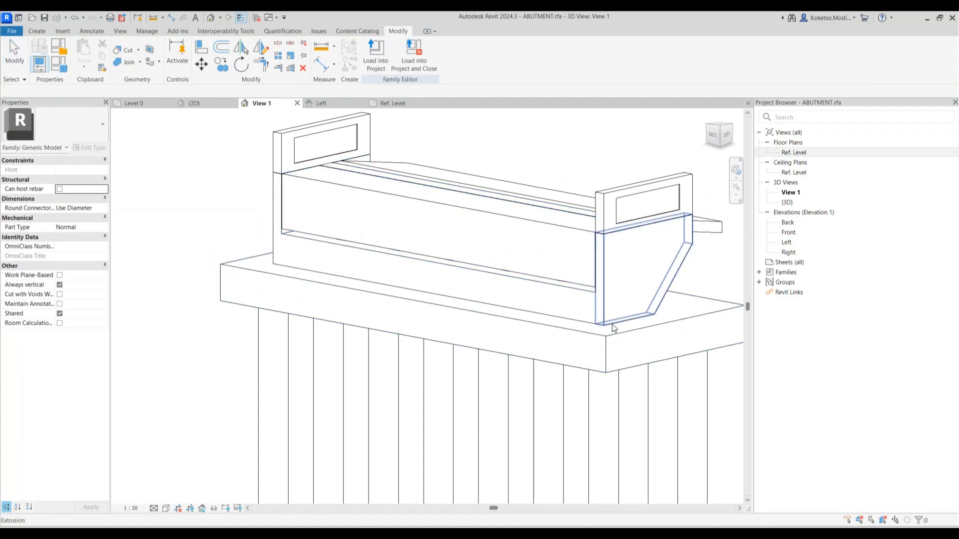
scroll(631, 327, down, 5)
key(Escape)
click(166, 507)
click(176, 496)
scroll(650, 339, up, 1)
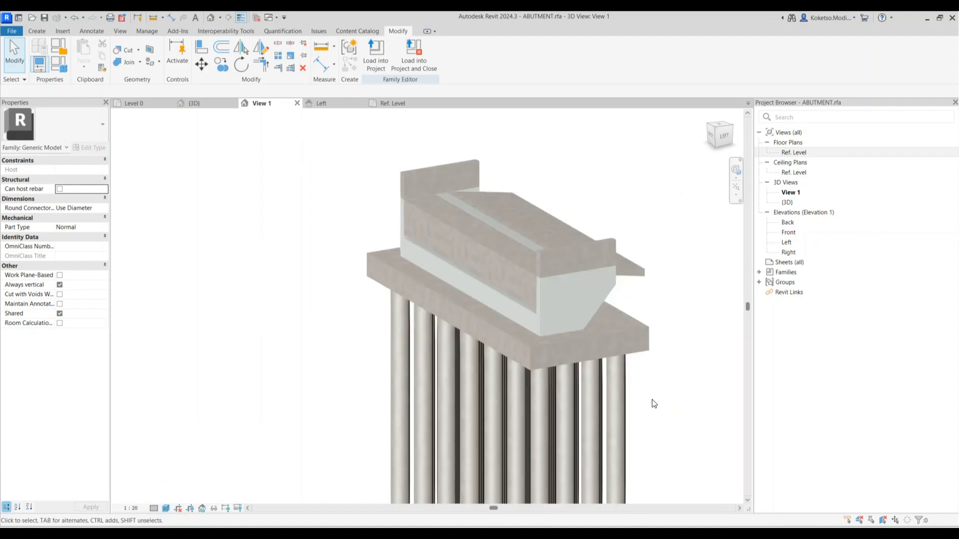
Assign Concrete, Cast In Situ material to the wing walls and wedge extrusion
click(542, 310)
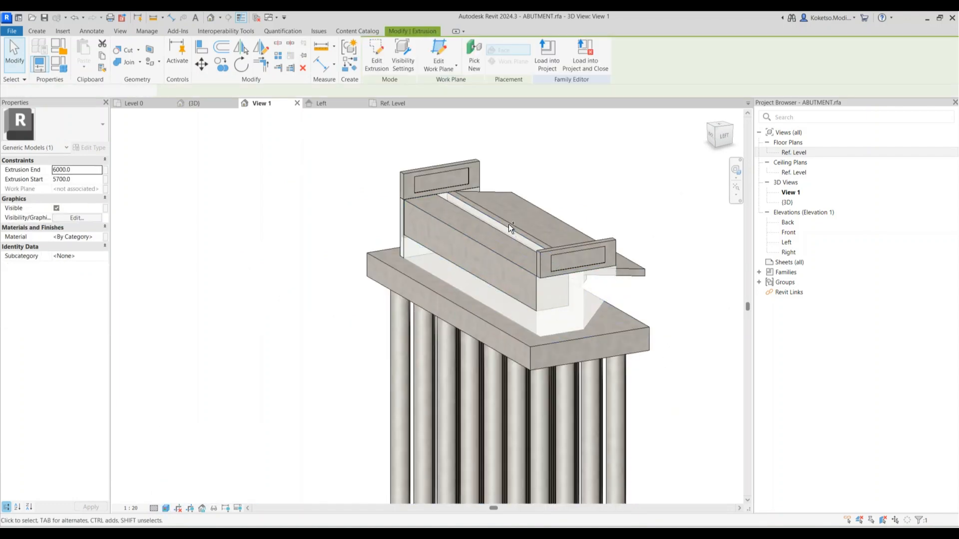
ctrl+click(509, 231)
shift+middle_drag(508, 238, 697, 260)
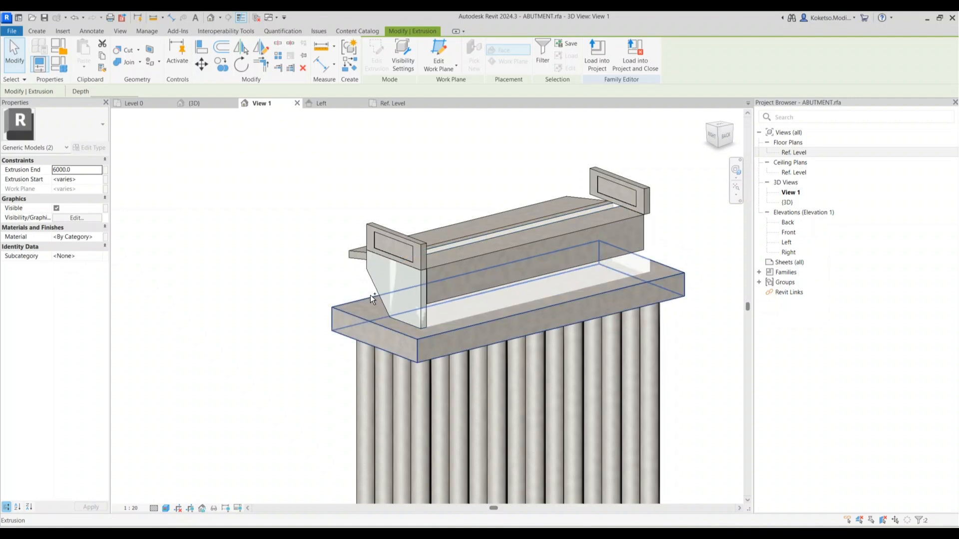
ctrl+click(374, 292)
click(98, 236)
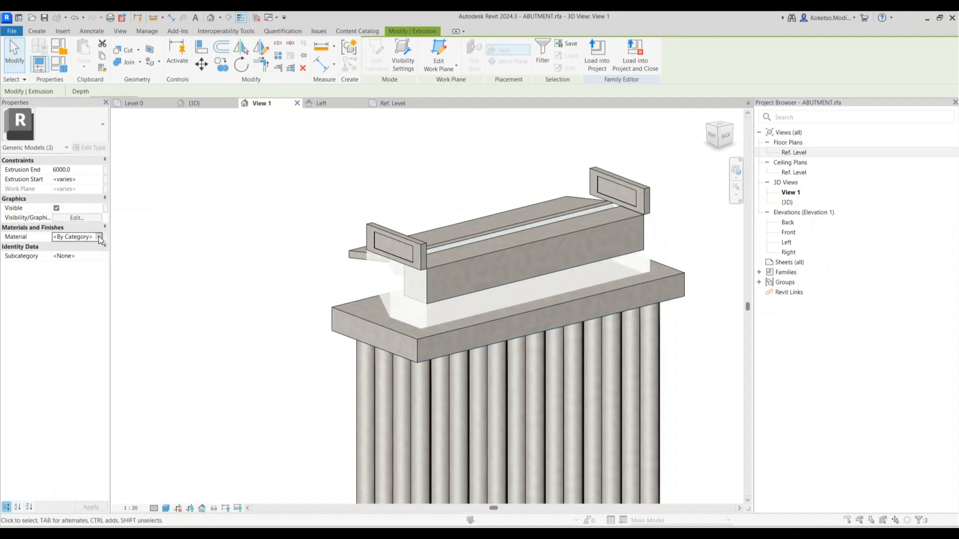
click(99, 236)
click(677, 388)
click(678, 422)
shift+middle_drag(678, 423, 574, 419)
Confirm saving and replacing the ABUTMENT family file
click(478, 282)
click(478, 282)
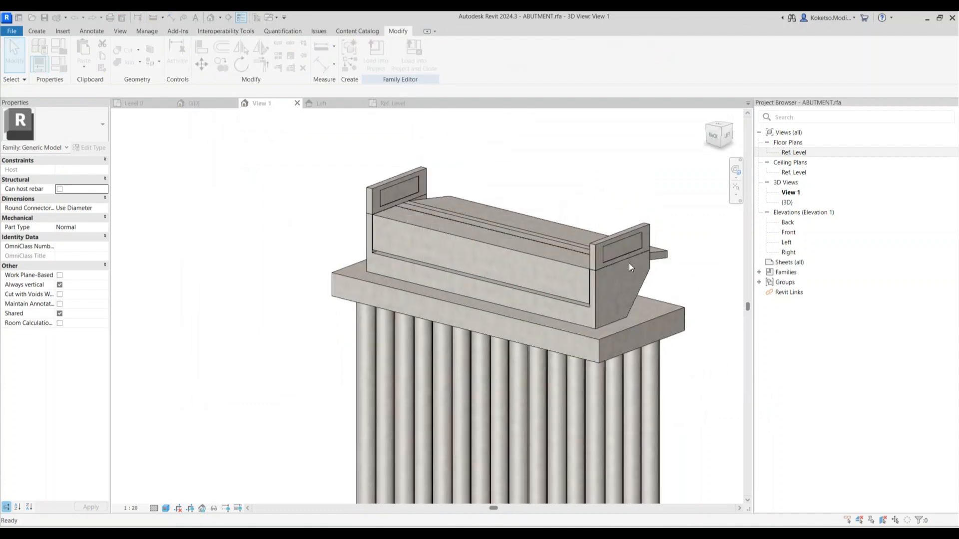
mouse_move(573, 341)
shift+middle_down()
mouse_move(631, 285)
mouse_move(570, 327)
shift+middle_up()
Load ABUTMENT into the project, overwriting the existing version and its parameter values
click(409, 61)
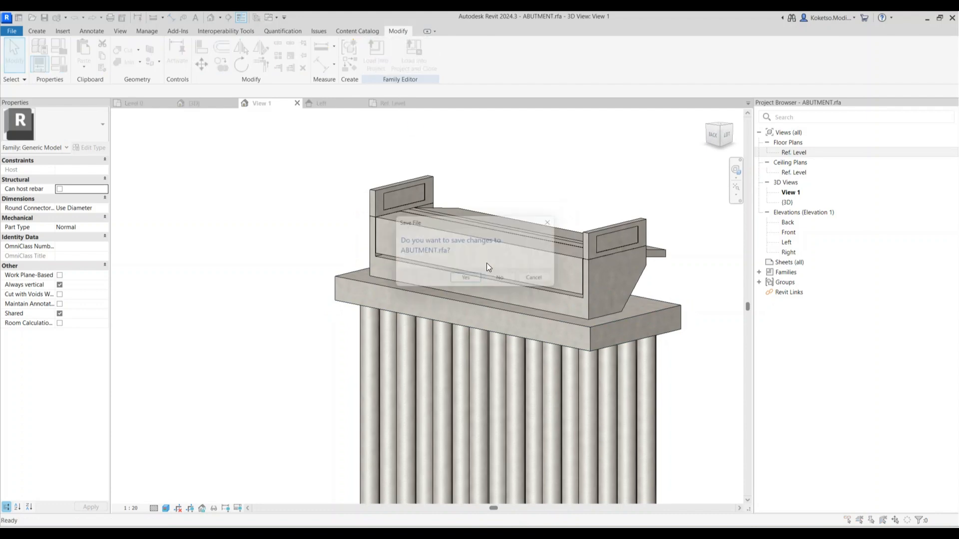
click(468, 281)
click(468, 282)
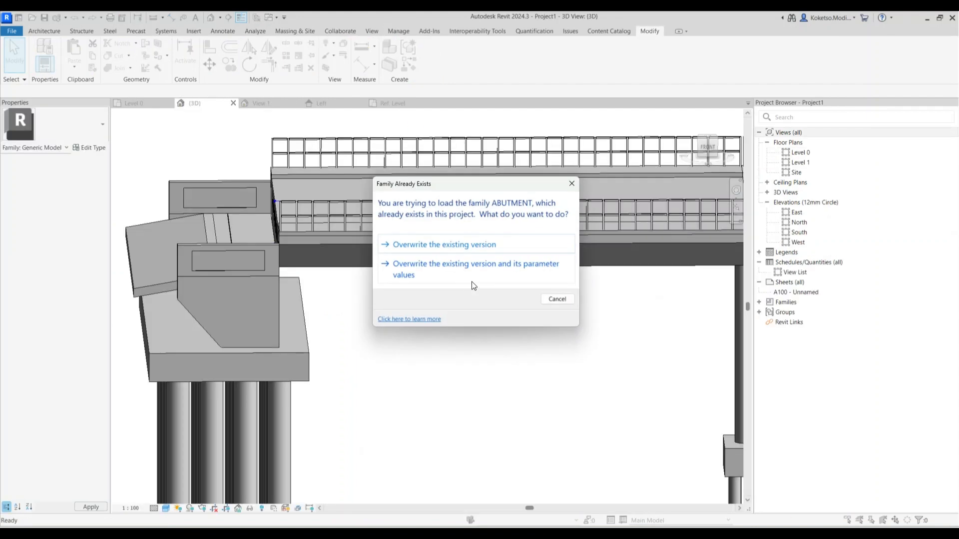
click(462, 278)
click(512, 306)
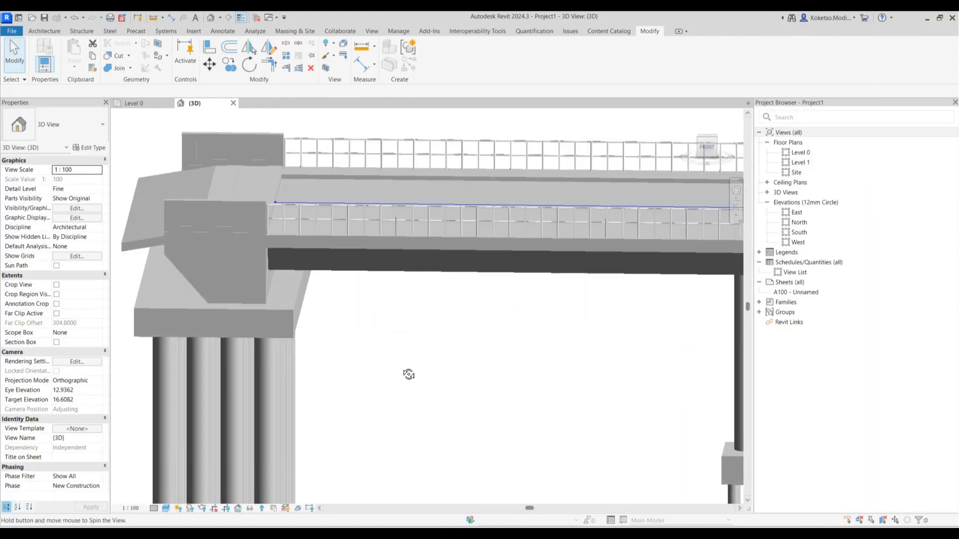
Orbit the bridge and select the reloaded abutment to check it
shift+middle_drag(409, 374, 380, 380)
scroll(240, 278, up, 5)
scroll(241, 278, down, 5)
mouse_move(398, 413)
shift+middle_down()
mouse_move(426, 397)
mouse_move(403, 382)
mouse_move(500, 250)
shift+middle_up()
click(450, 233)
key(Escape)
scroll(399, 261, up, 4)
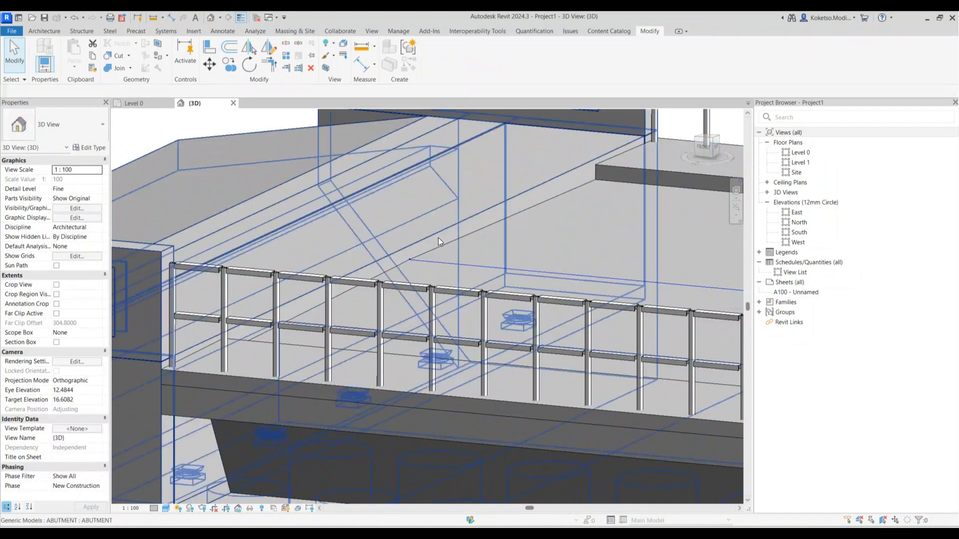
scroll(366, 266, down, 6)
middle_drag(523, 319, 643, 233)
click(528, 274)
key(Escape)
Orbit further around the abutment, then bring up the Level 0 floor plan
shift+middle_drag(641, 367, 671, 350)
middle_drag(646, 188, 691, 297)
scroll(691, 297, up, 3)
click(617, 286)
shift+middle_drag(608, 296, 573, 269)
scroll(430, 218, up, 3)
shift+middle_drag(430, 219, 632, 277)
scroll(620, 278, up, 4)
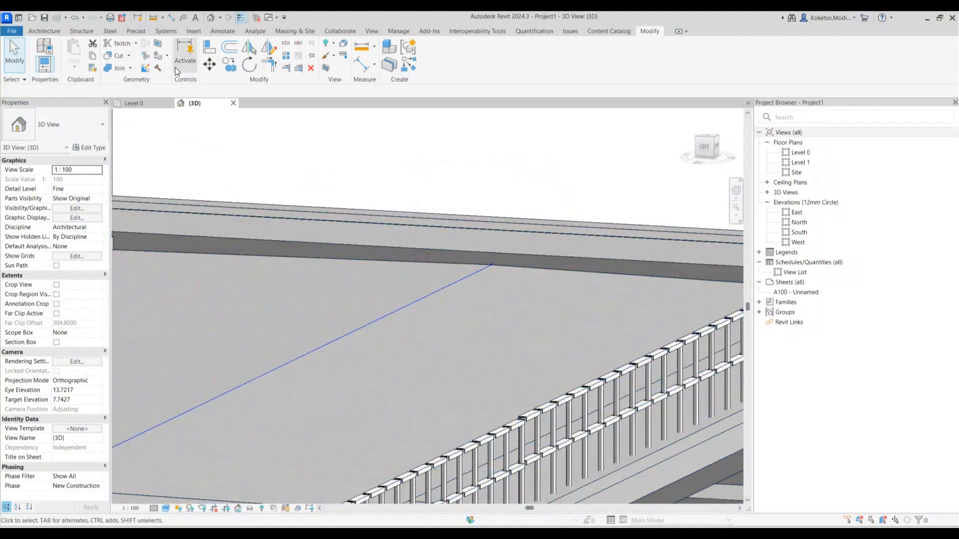
click(140, 103)
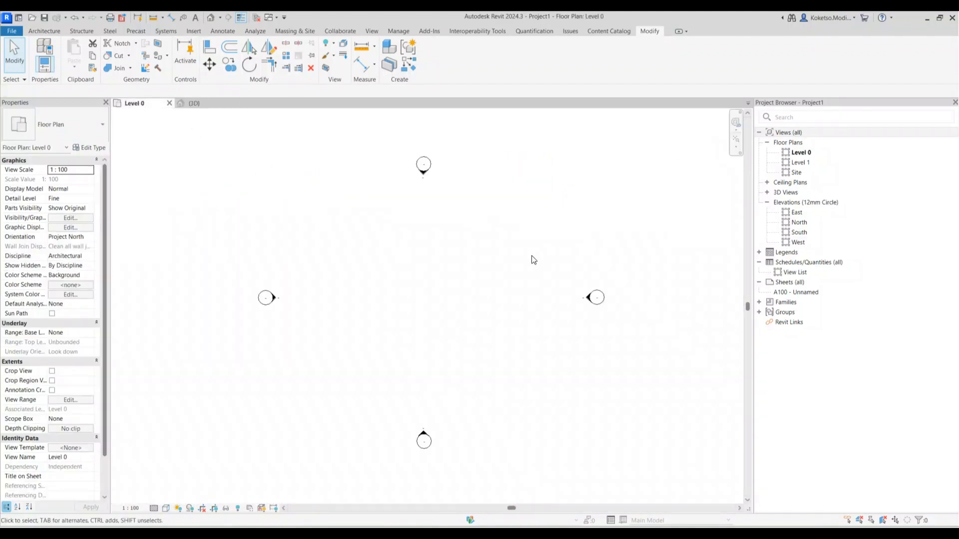
Open the Site floor plan and frame the whole bridge
double_click(796, 172)
scroll(381, 265, down, 3)
scroll(577, 278, up, 6)
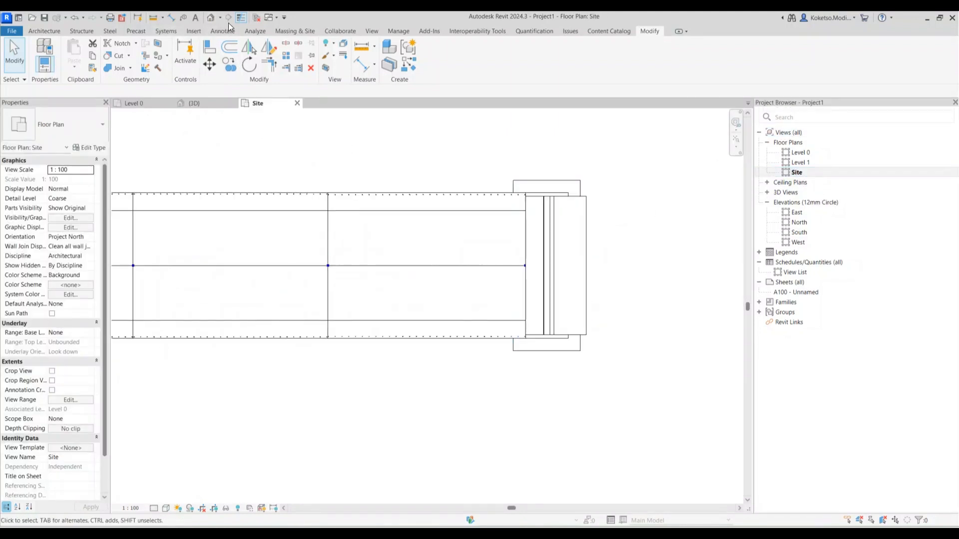
scroll(514, 205, down, 2)
middle_drag(494, 200, 536, 214)
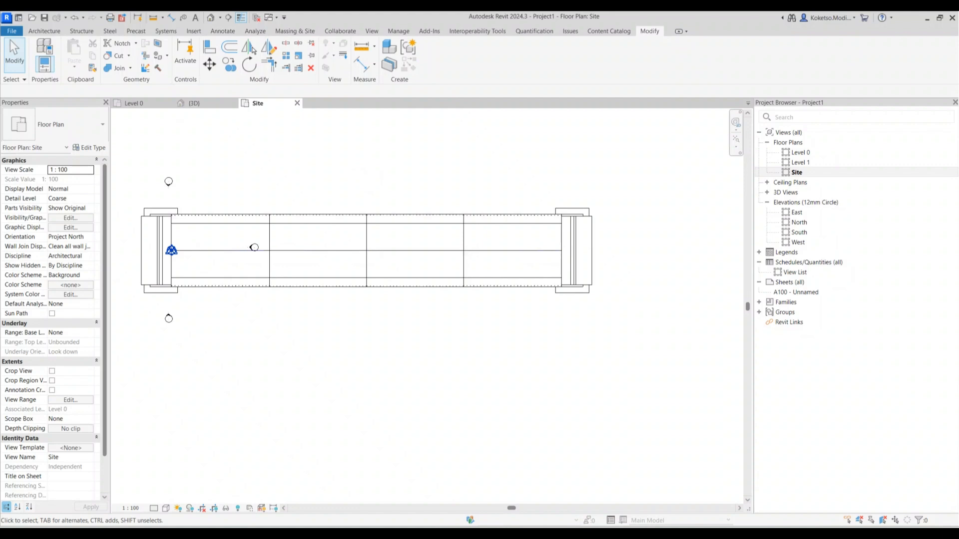
scroll(457, 240, up, 3)
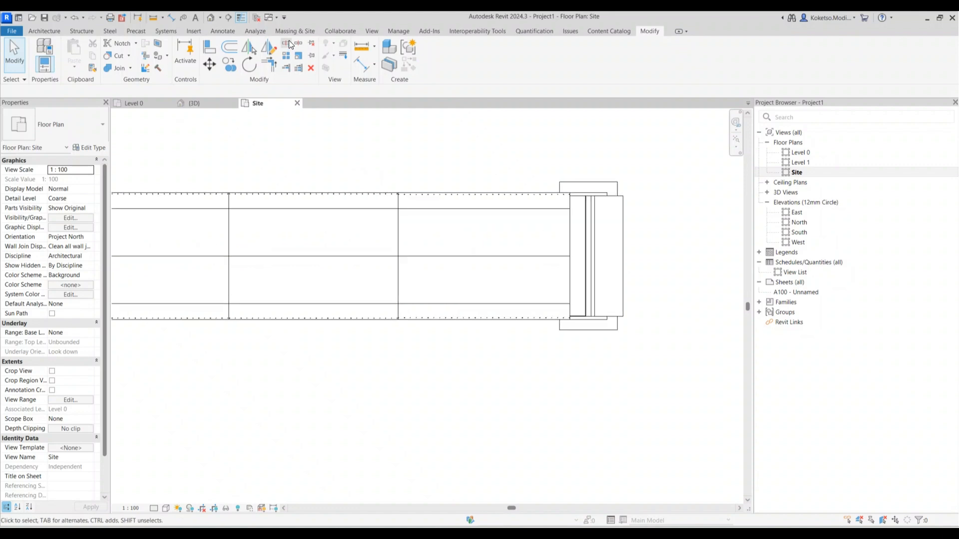
Draw a vertical section line across the deck beside the right abutment
click(228, 18)
scroll(583, 228, up, 2)
click(535, 129)
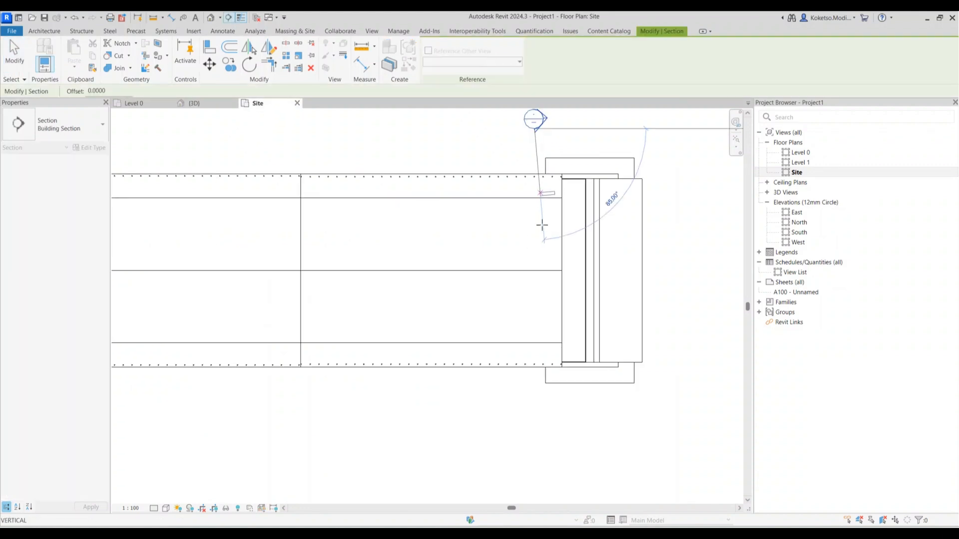
click(534, 435)
key(Escape)
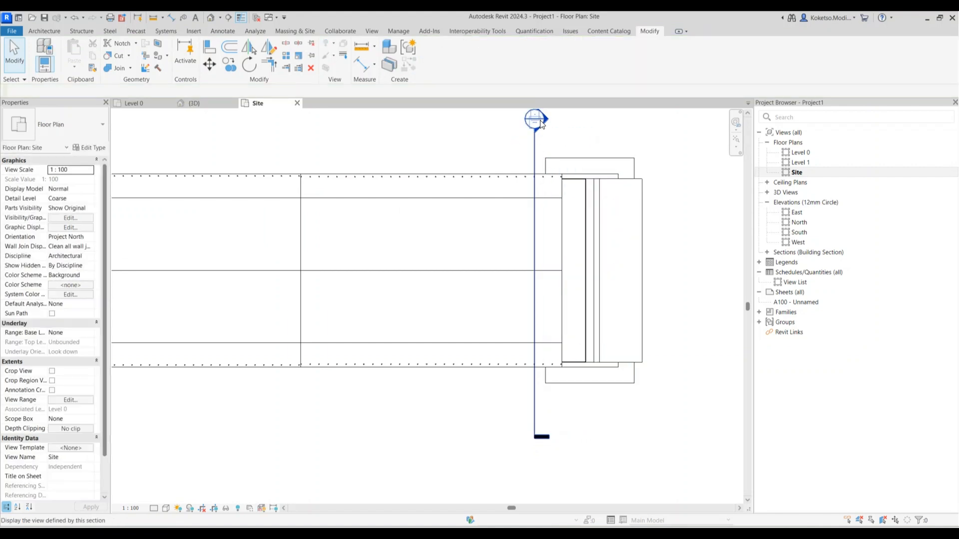
Open the Section 1 view and start the Measure tool
double_click(541, 124)
scroll(526, 188, up, 4)
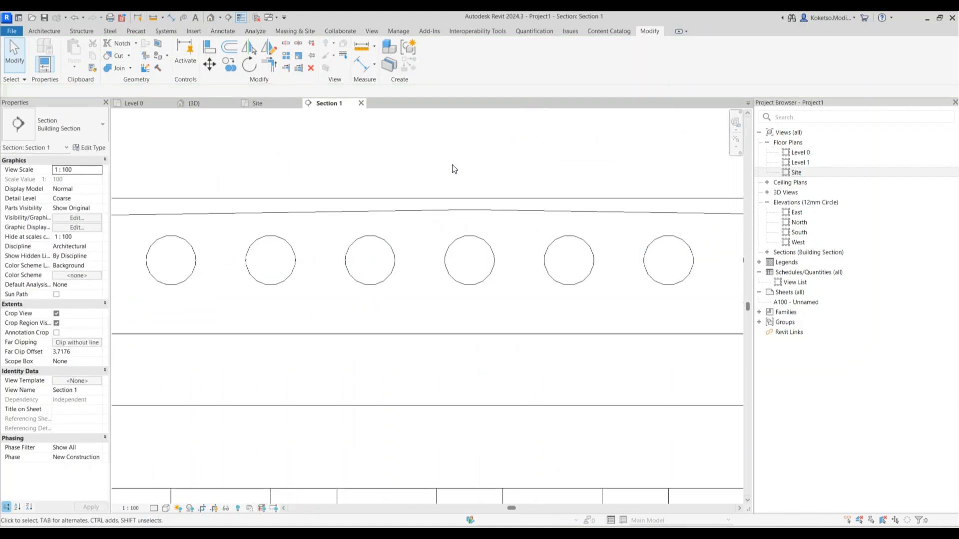
click(154, 17)
scroll(475, 207, up, 3)
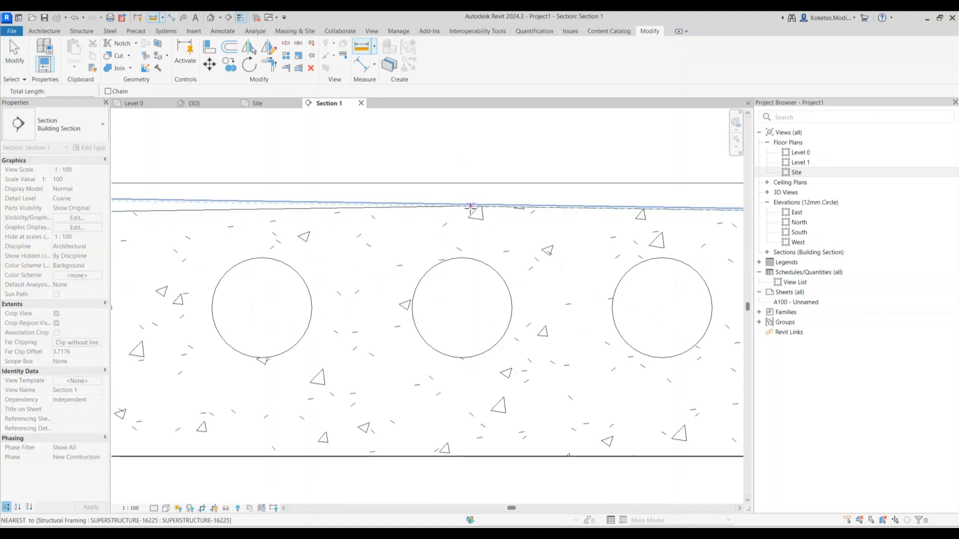
Select both abutments, the right one in Section 1 and the left one in 3D
click(461, 206)
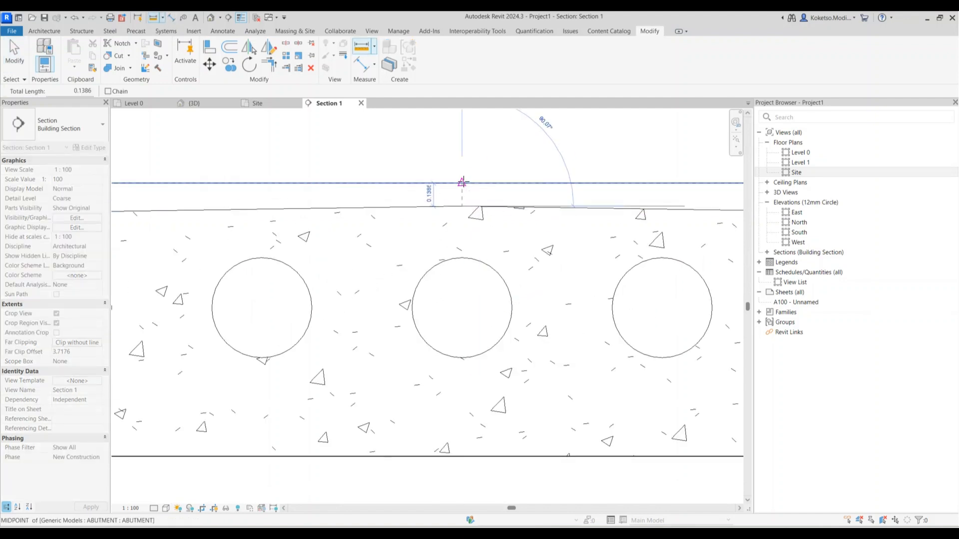
key(Escape)
key(Escape)
scroll(476, 191, down, 7)
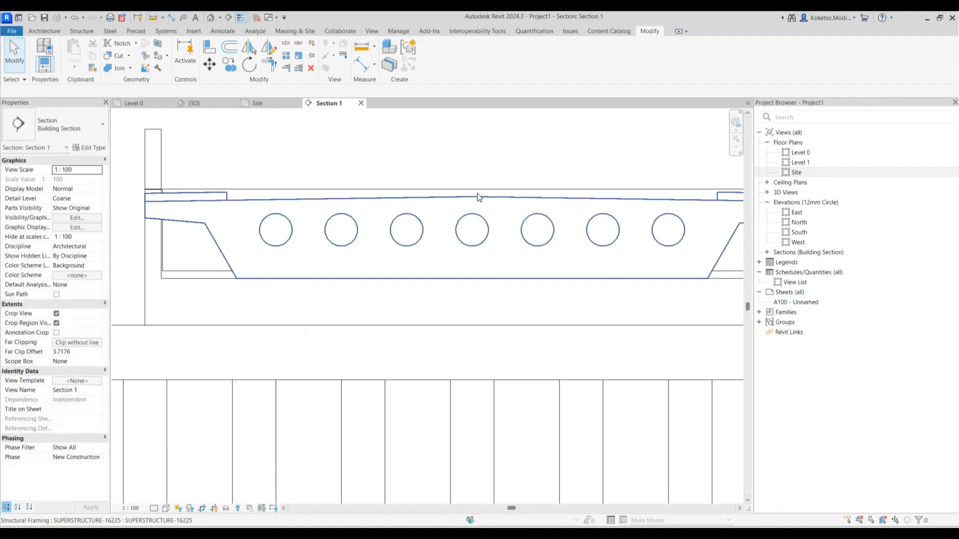
scroll(434, 202, up, 2)
click(274, 254)
key(Escape)
click(257, 268)
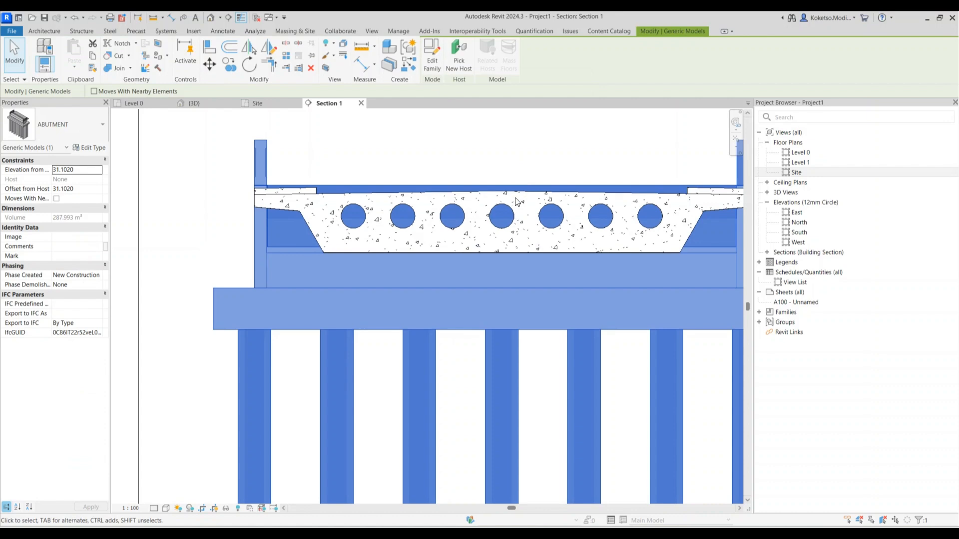
scroll(517, 201, down, 5)
click(203, 103)
scroll(420, 221, down, 8)
ctrl+click(280, 355)
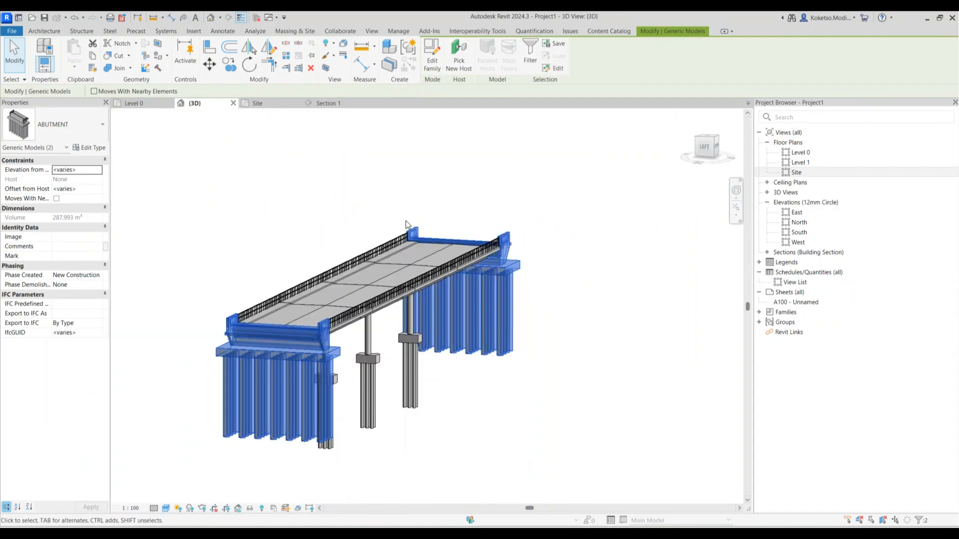
scroll(385, 221, up, 5)
In Section 1, move the abutments down from their top edge to the deck top
click(328, 103)
scroll(488, 187, up, 5)
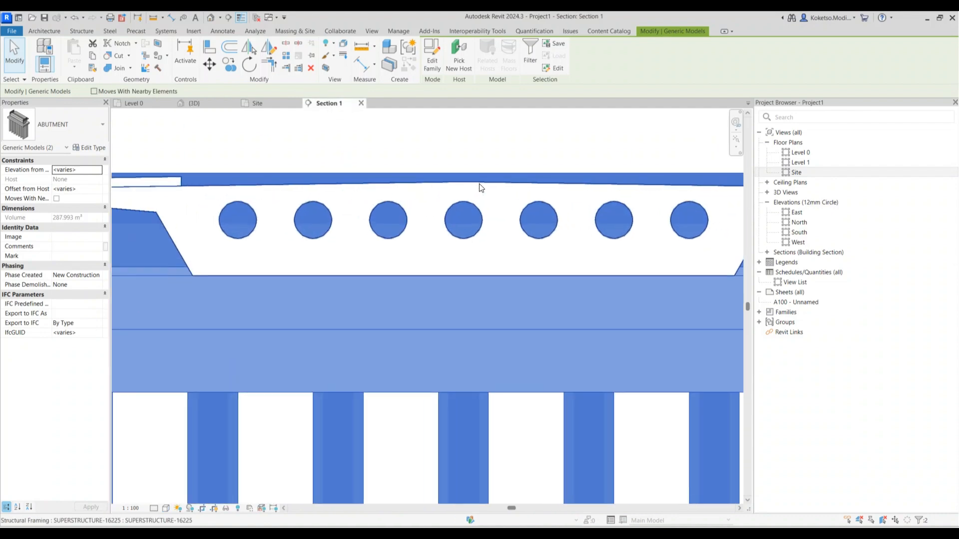
scroll(479, 182, up, 5)
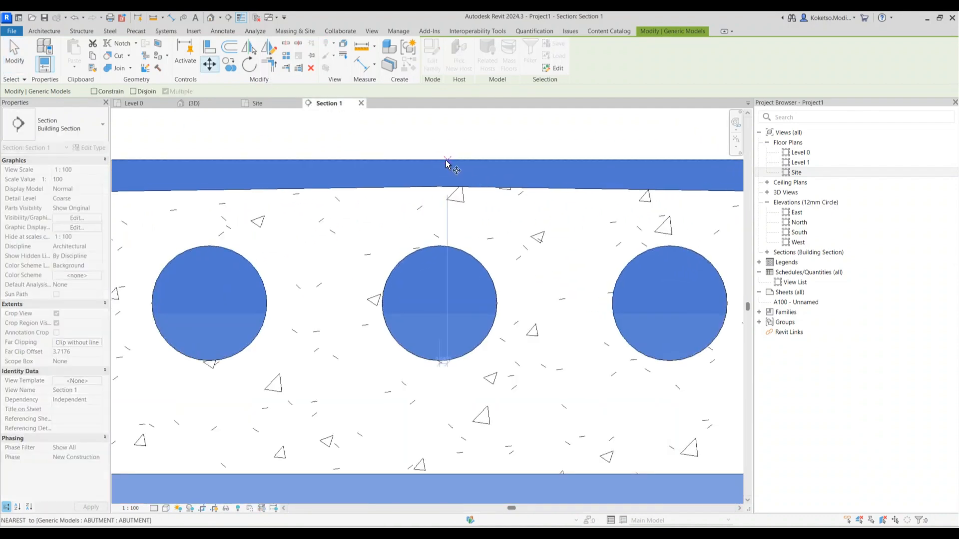
click(440, 159)
click(440, 187)
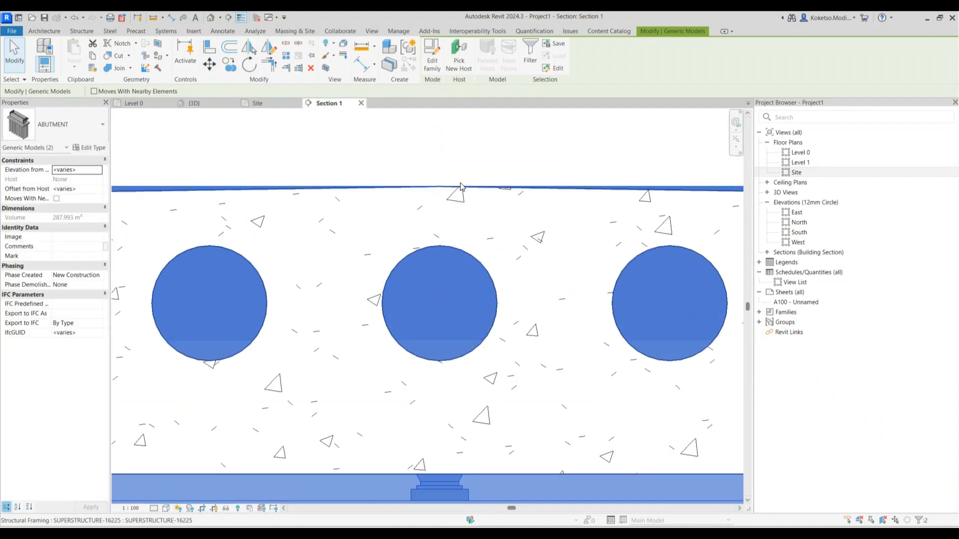
scroll(503, 202, down, 5)
key(Escape)
Show the bridge in the 3D view with the Realistic visual style
click(184, 102)
shift+middle_drag(483, 246, 574, 410)
scroll(574, 407, down, 3)
click(164, 510)
click(183, 497)
shift+middle_drag(573, 412, 530, 336)
Orbit the 3D bridge and select all three piers
scroll(542, 356, up, 2)
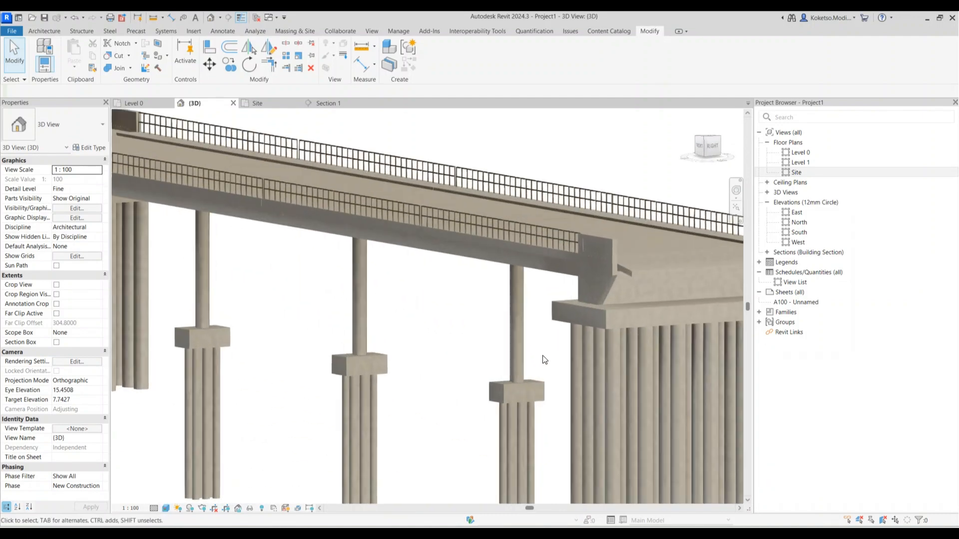
click(523, 358)
shift+middle_drag(549, 373, 539, 280)
scroll(517, 256, down, 3)
scroll(537, 304, up, 2)
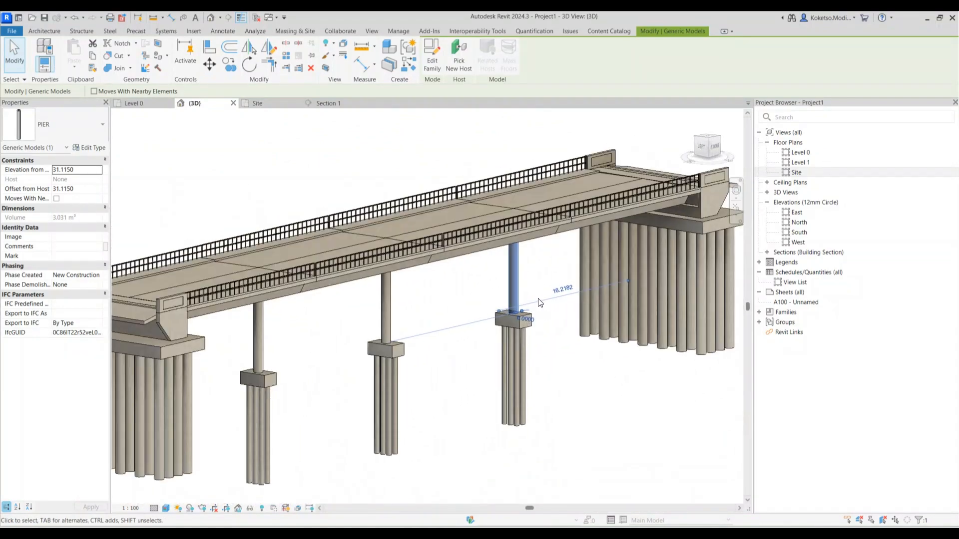
click(536, 302)
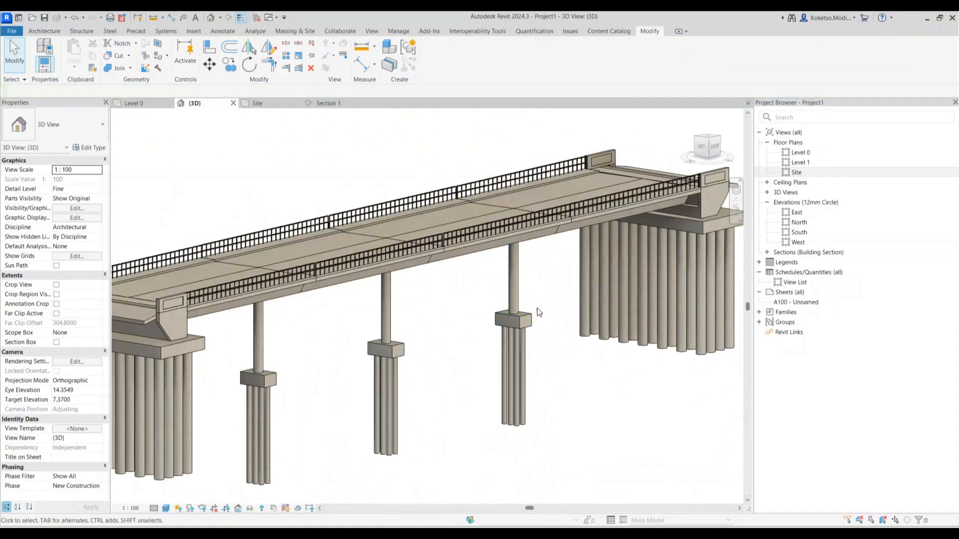
scroll(535, 300, up, 3)
scroll(532, 291, down, 2)
shift+middle_drag(525, 296, 539, 281)
drag(541, 280, 203, 377)
Show the Site floor plan in Wireframe style to reveal the piles
click(257, 103)
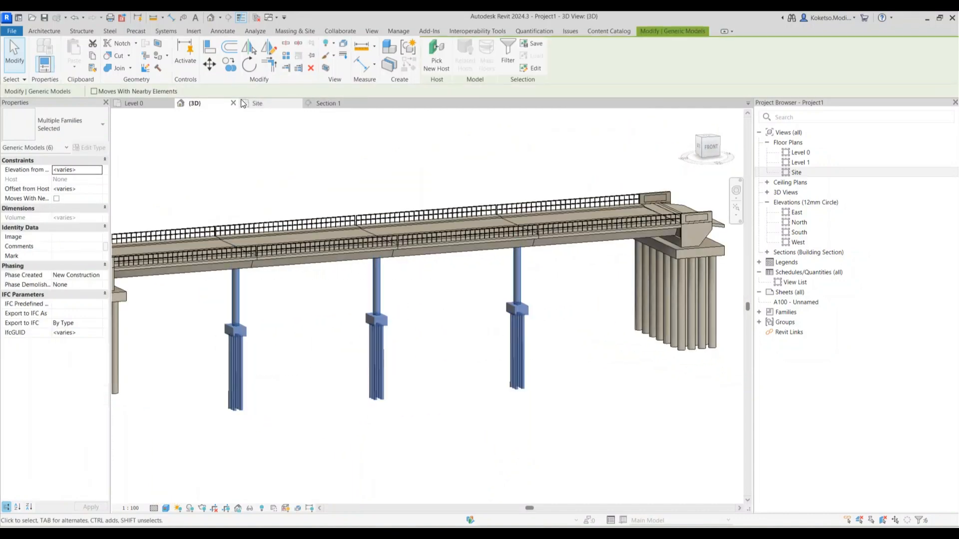
click(165, 508)
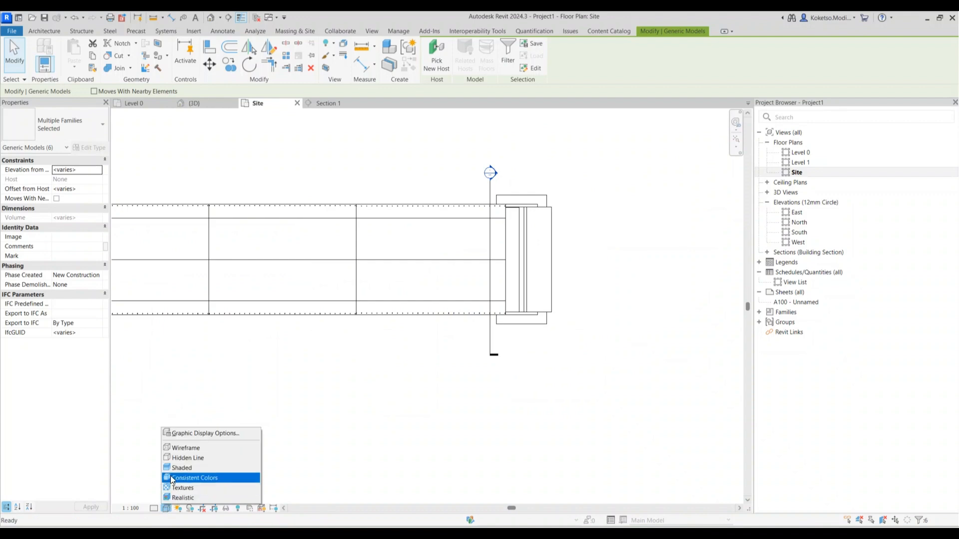
click(180, 449)
scroll(375, 261, up, 2)
scroll(376, 260, up, 1)
Copy the selected piers 2500 with CO, then undo the copy
key(c)
key(o)
scroll(353, 269, up, 4)
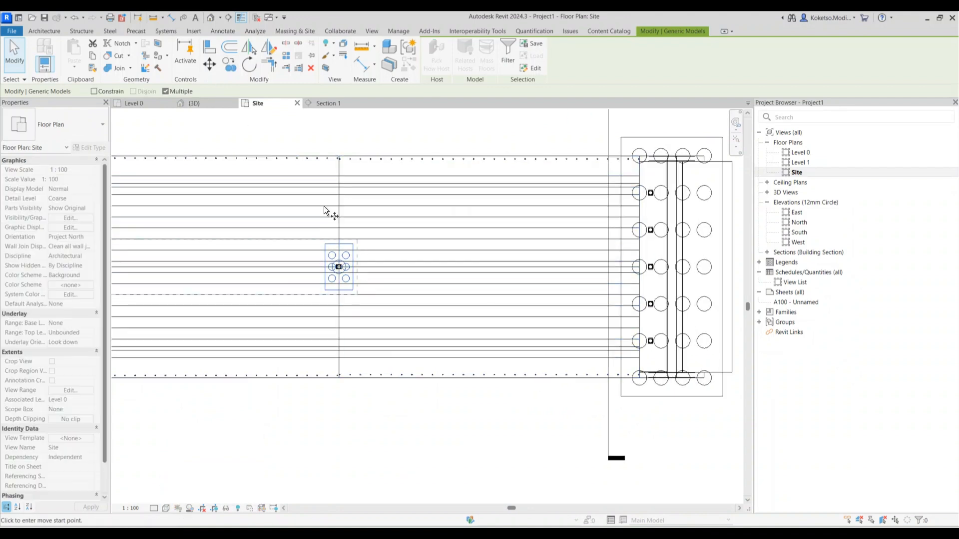
click(379, 268)
scroll(388, 240, down, 3)
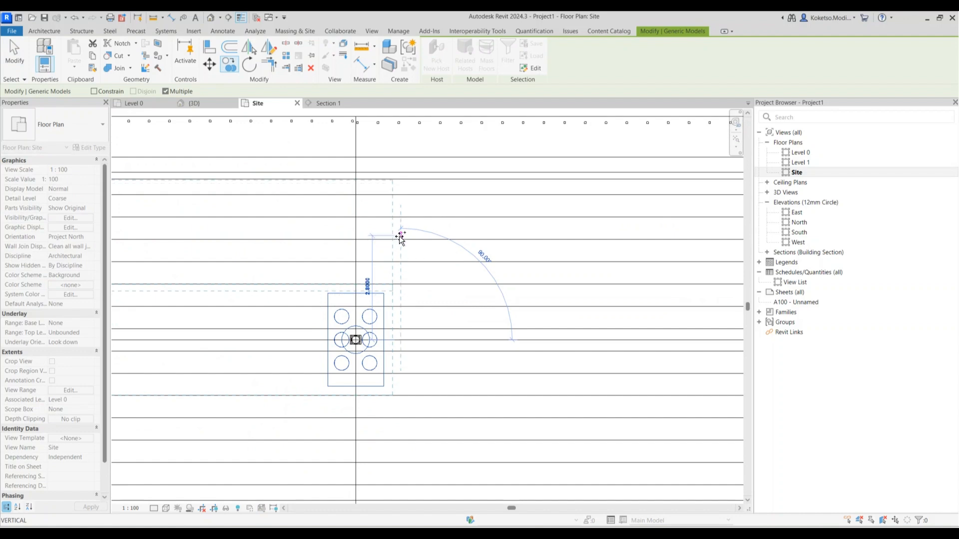
text(250)
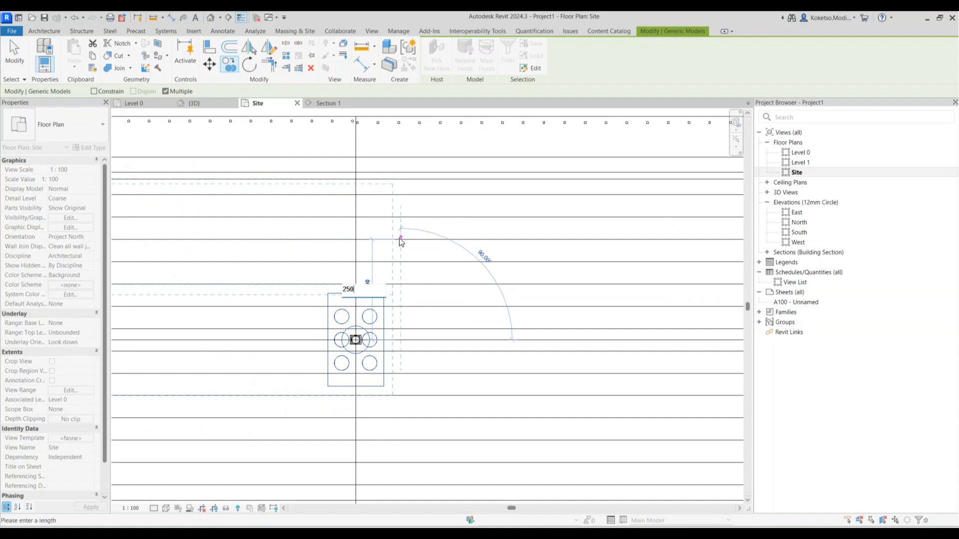
text(0)
key(Return)
scroll(399, 238, down, 2)
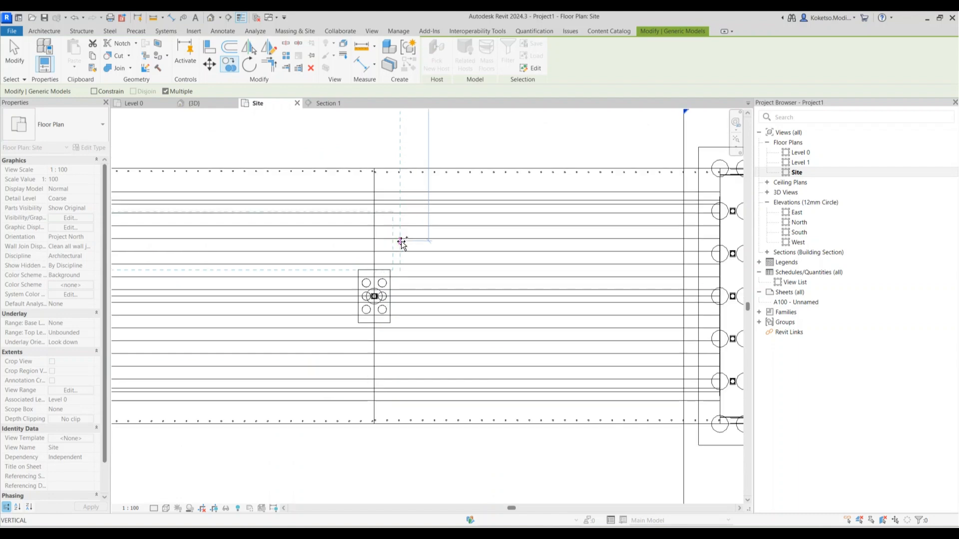
scroll(402, 254, down, 3)
scroll(392, 300, up, 2)
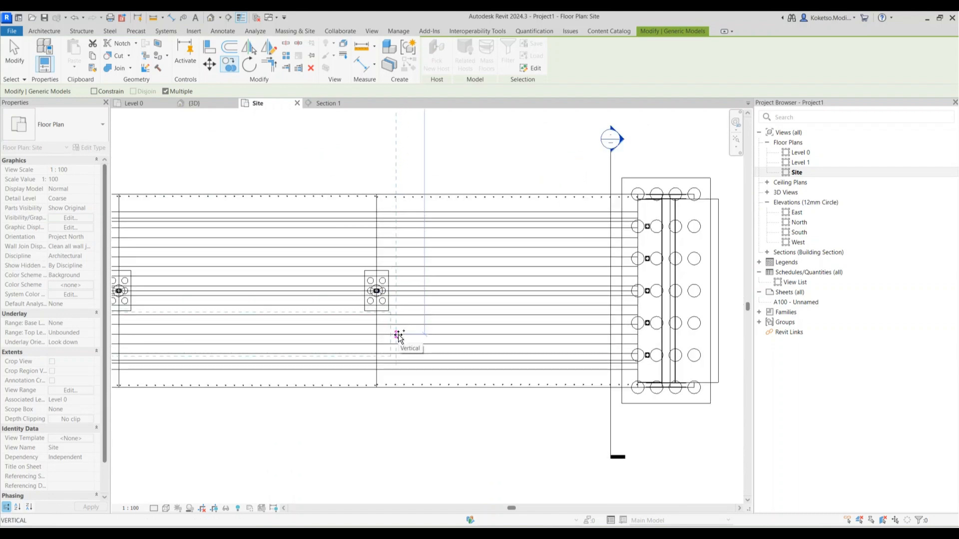
scroll(399, 338, down, 4)
key(Escape)
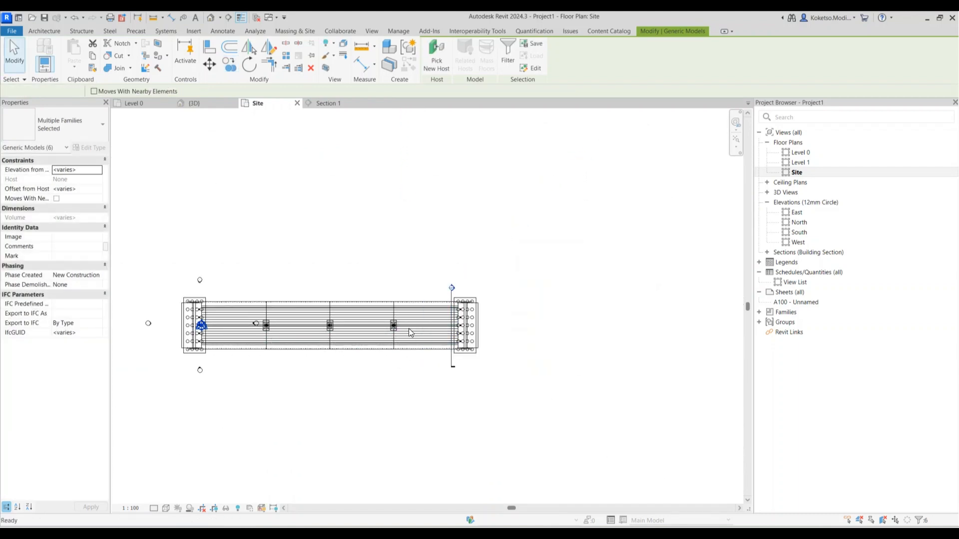
scroll(398, 328, up, 8)
key(ctrl+z)
scroll(400, 329, down, 1)
Copy the three middle piers with pile groups 2.5 and 5 in the Site plan
click(202, 104)
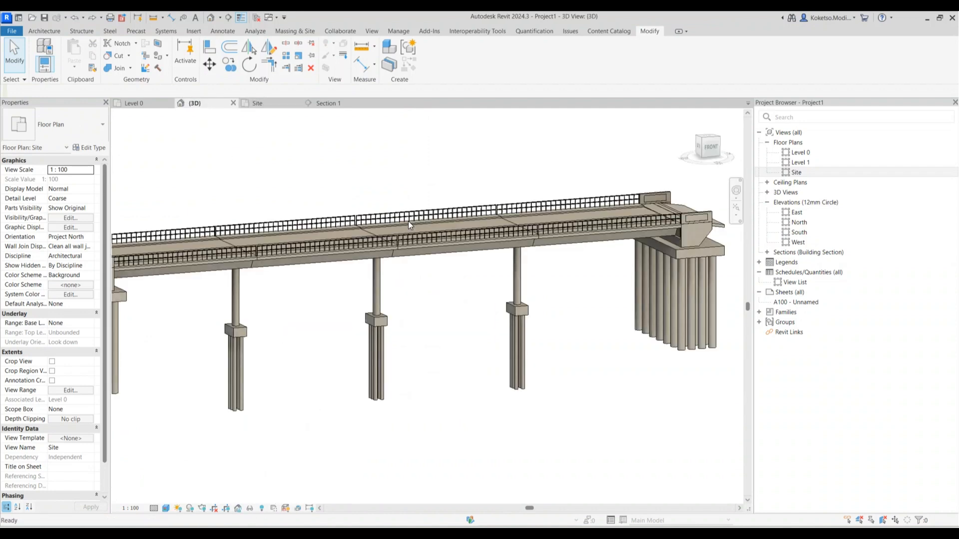
scroll(409, 221, down, 3)
drag(449, 336, 271, 281)
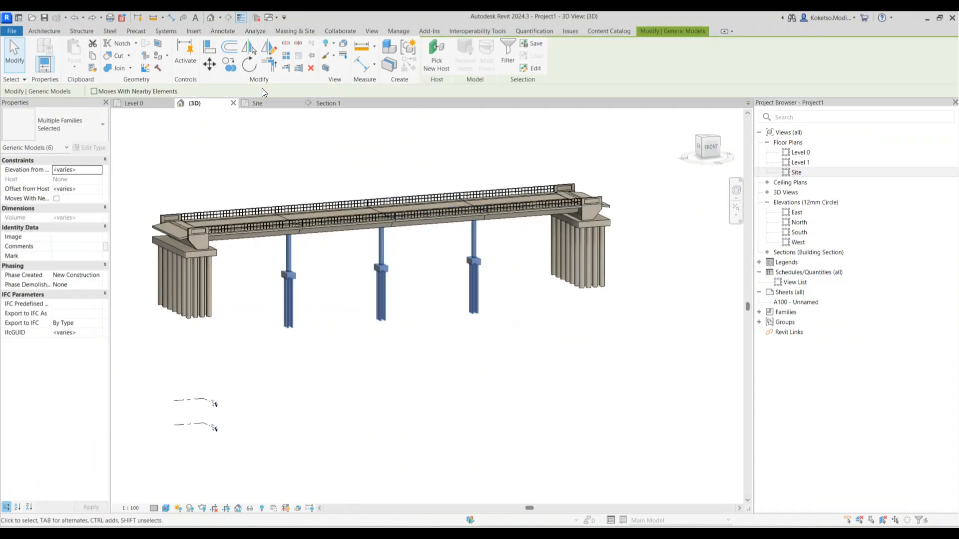
click(258, 103)
click(229, 64)
scroll(395, 337, down, 2)
click(418, 349)
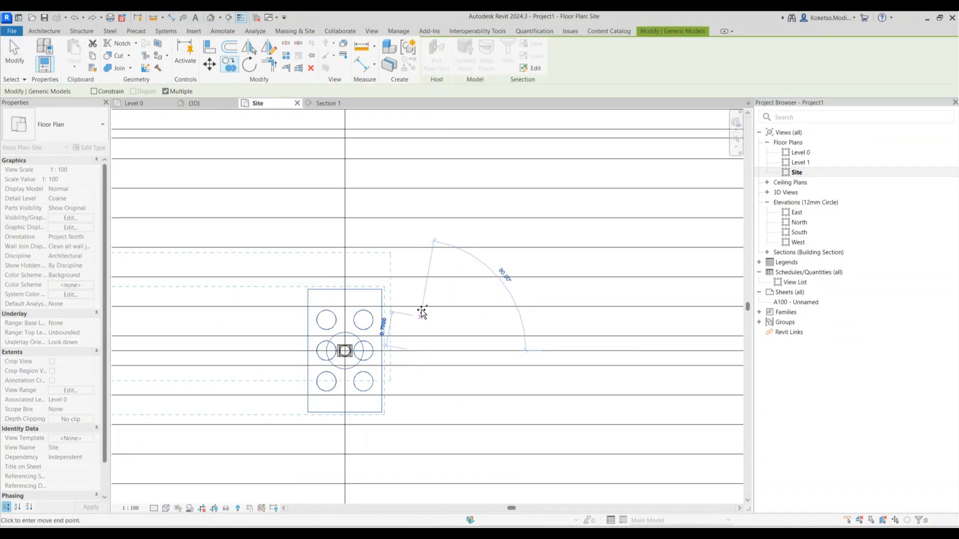
text(2.5)
key(Return)
scroll(412, 300, down, 2)
text(5)
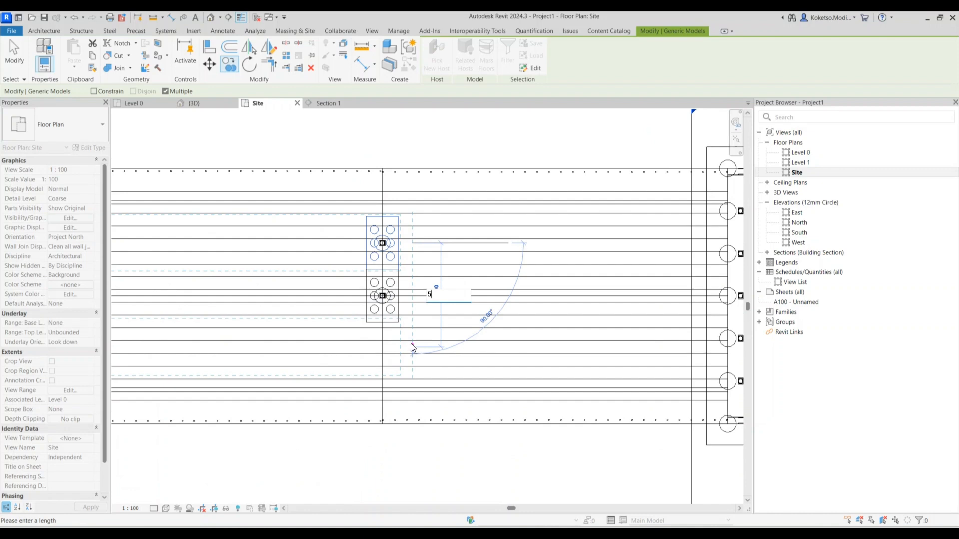
key(Return)
key(Escape)
key(Escape)
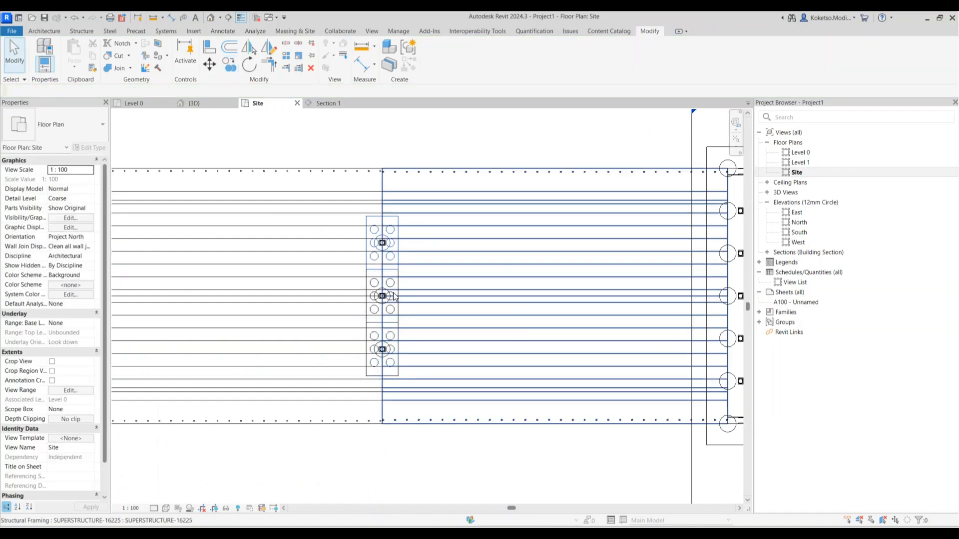
In 3D, delete the middle columns and their pile groups from the piers
click(220, 104)
shift+middle_drag(472, 276, 526, 254)
scroll(492, 253, up, 3)
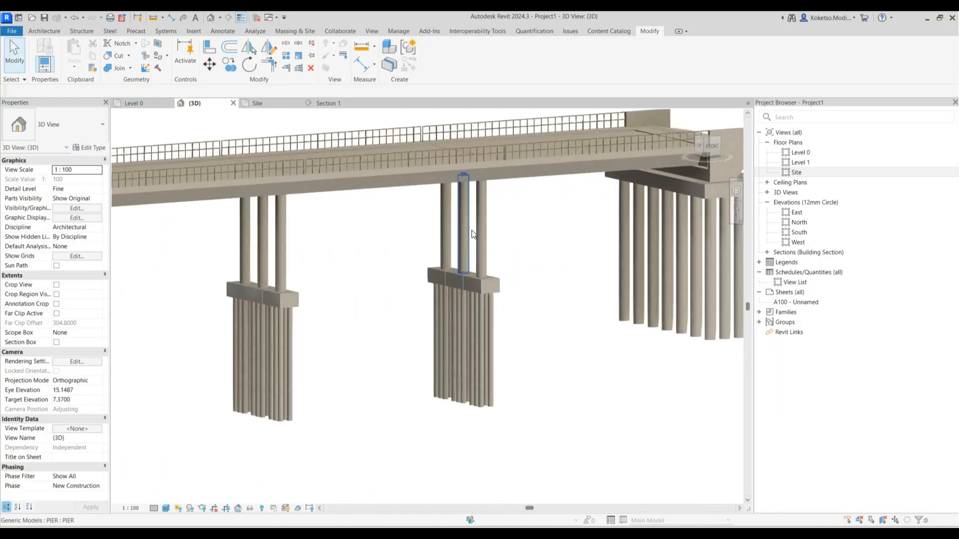
click(467, 257)
ctrl+click(457, 283)
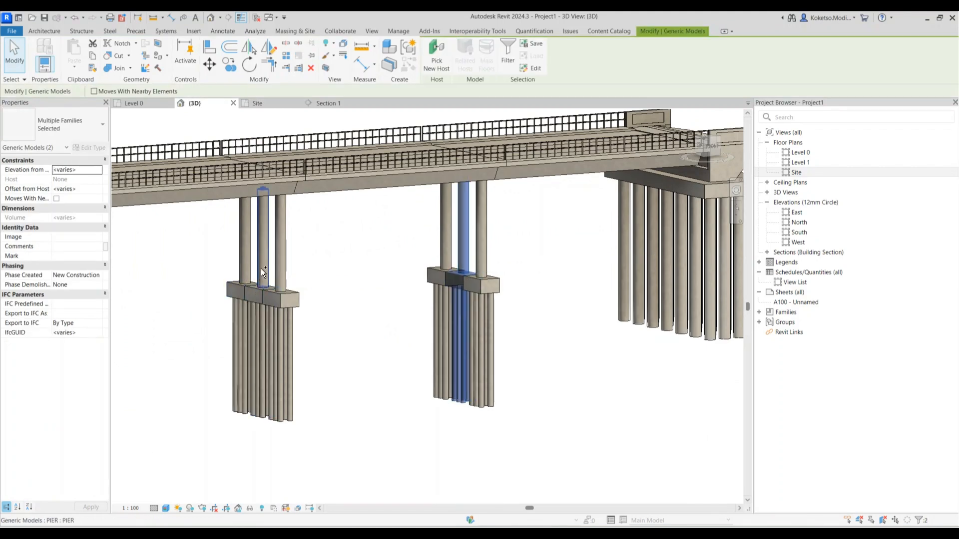
ctrl+click(264, 278)
ctrl+click(255, 295)
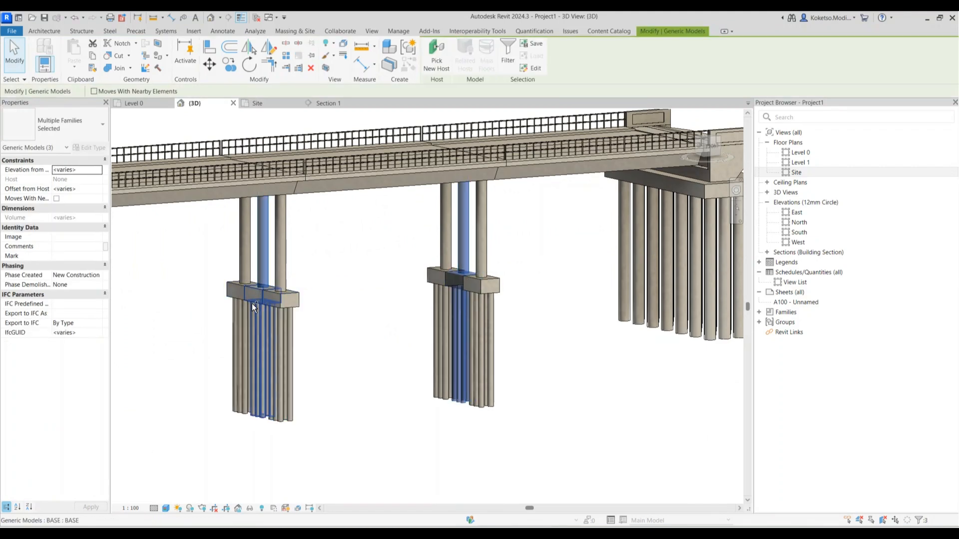
scroll(280, 307, down, 3)
middle_drag(282, 309, 433, 289)
scroll(345, 294, up, 3)
ctrl+click(314, 284)
ctrl+click(321, 243)
key(Delete)
Delete the leftover pier column seen from the bridge end
scroll(393, 334, down, 2)
shift+middle_drag(524, 377, 746, 359)
scroll(544, 408, up, 2)
scroll(574, 180, up, 9)
click(571, 173)
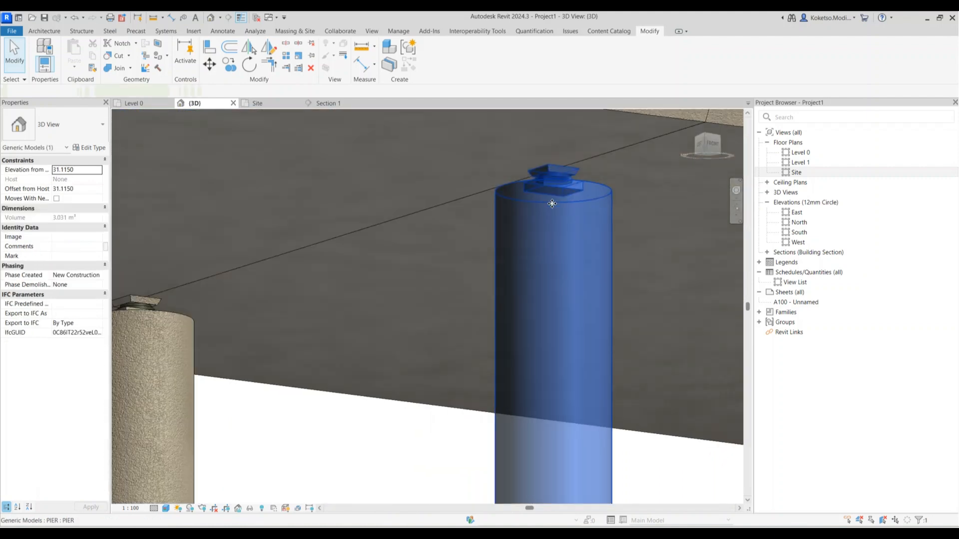
shift+middle_drag(553, 198, 533, 295)
key(Delete)
Save the project as Project1.rvt
scroll(483, 272, down, 9)
shift+middle_drag(486, 276, 421, 329)
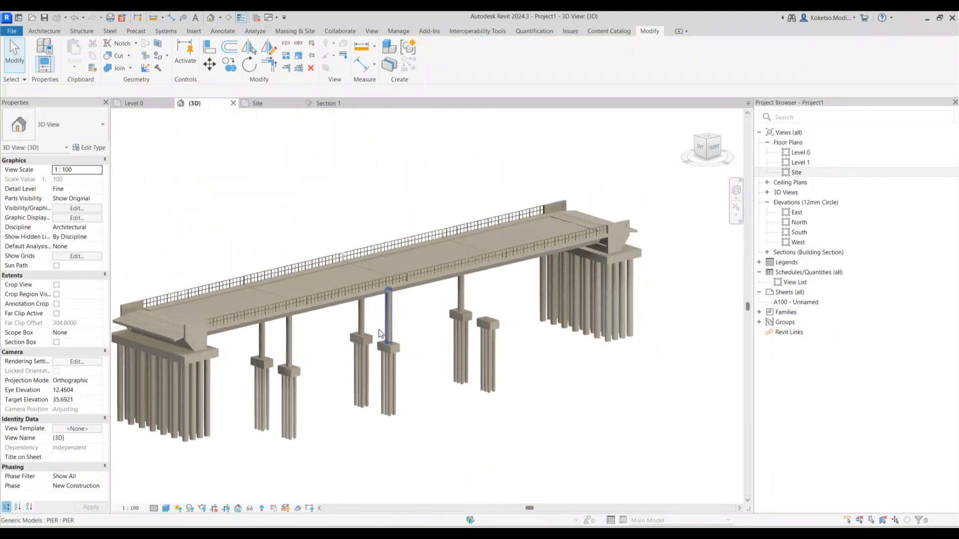
click(46, 18)
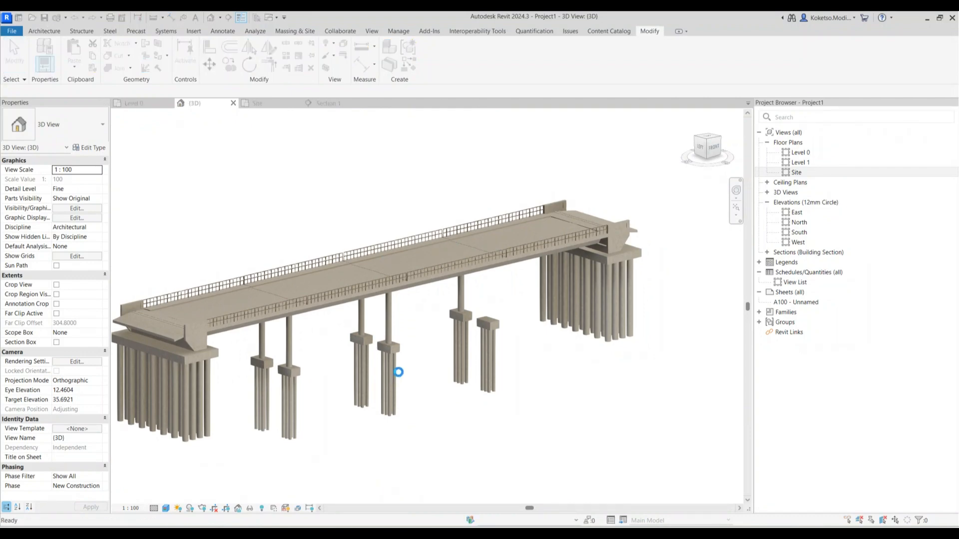
scroll(492, 320, up, 3)
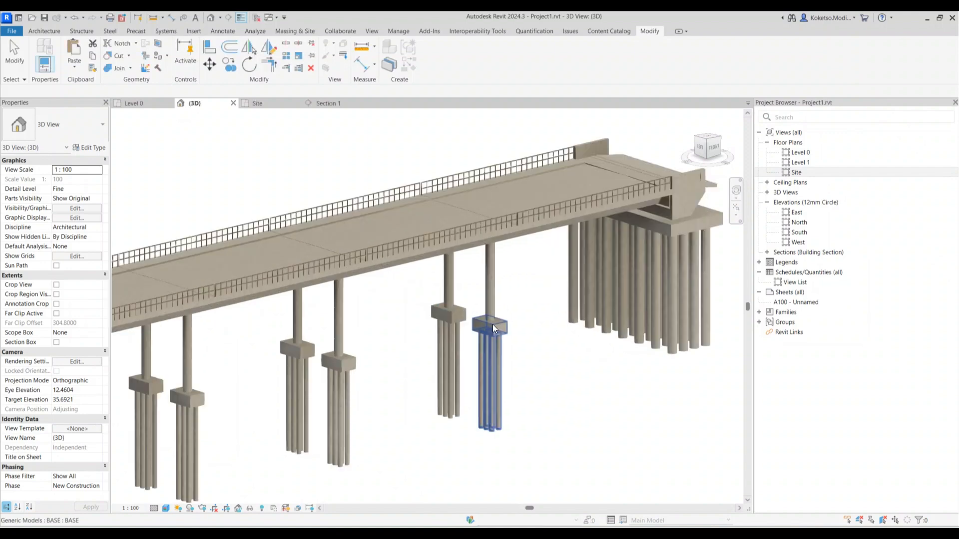
scroll(557, 372, down, 4)
Duplicate sheet A100 with sheet detailing and rename A100 to GA - 3D MODEL
click(782, 302)
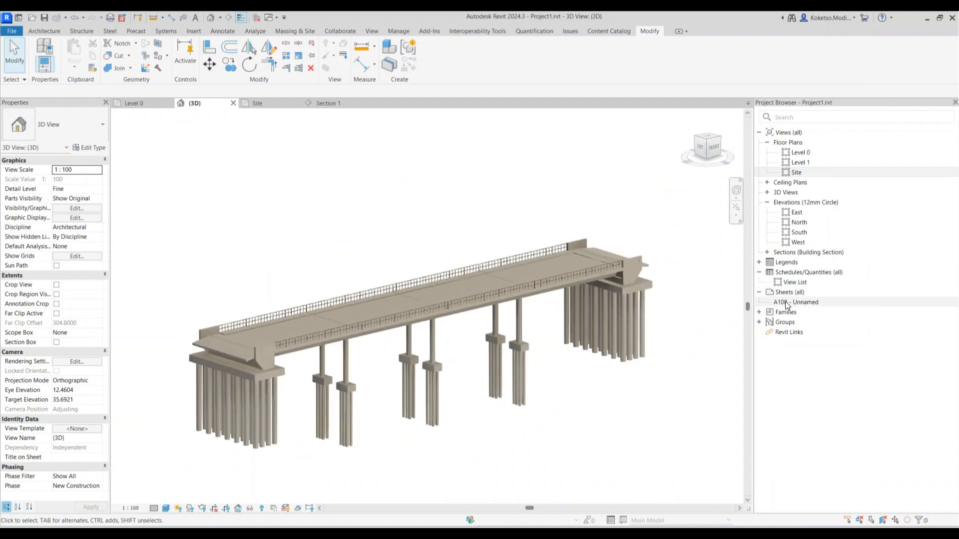
right_click(789, 301)
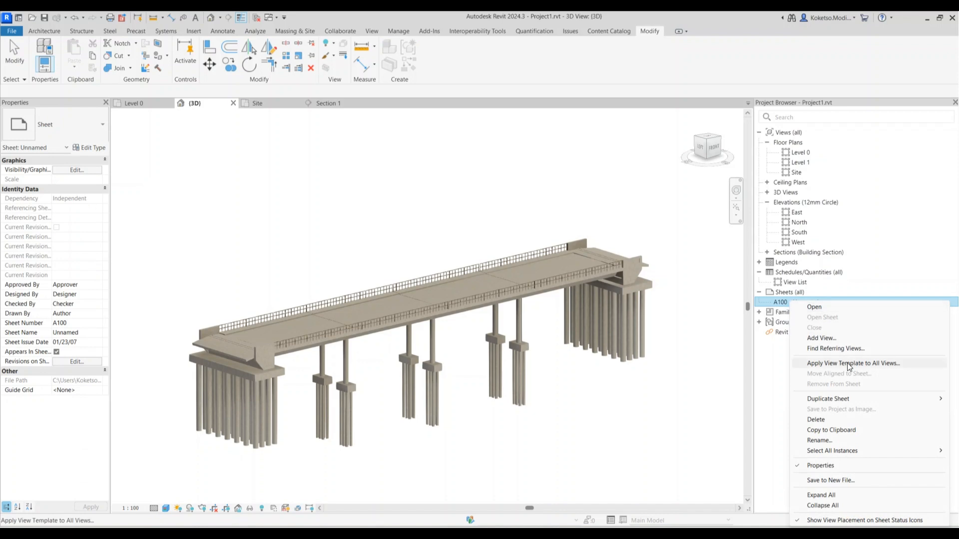
mouse_move(825, 397)
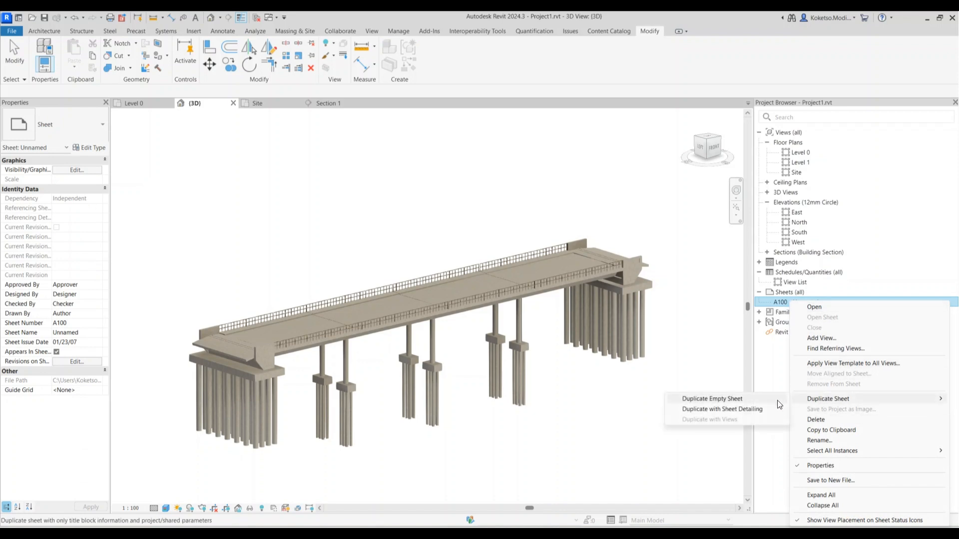
click(739, 409)
click(798, 302)
right_click(795, 301)
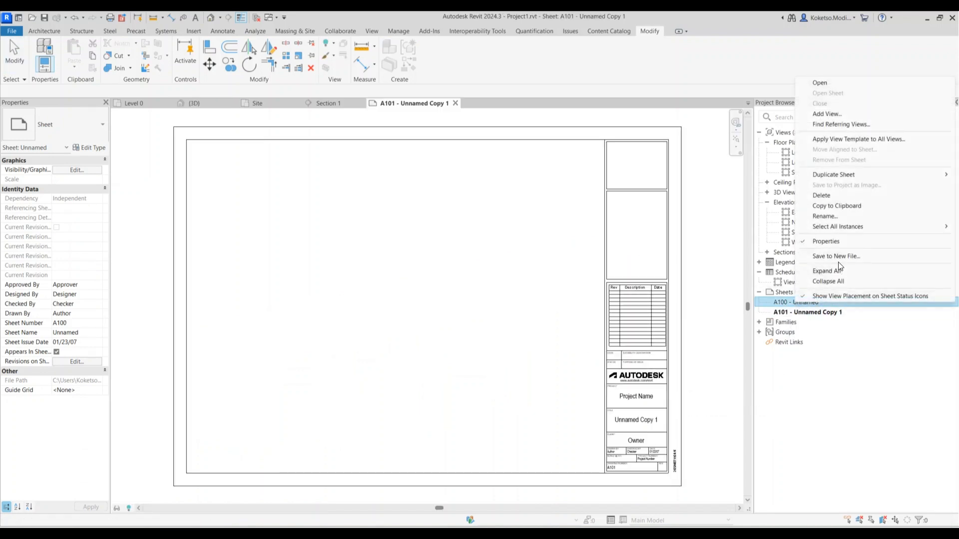
click(829, 215)
key(Tab)
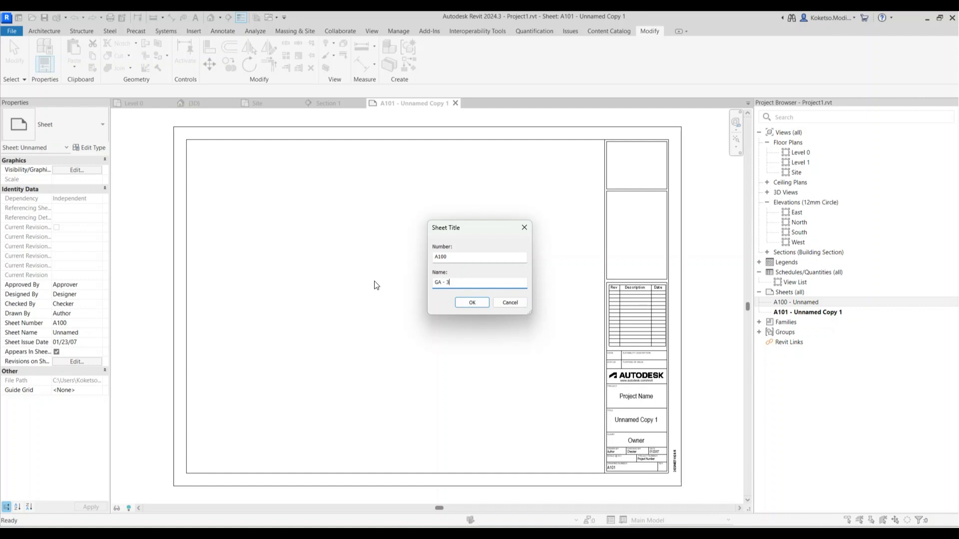
click(472, 303)
Rename sheet A101 to GA - SITE PLAN
click(805, 312)
right_click(799, 312)
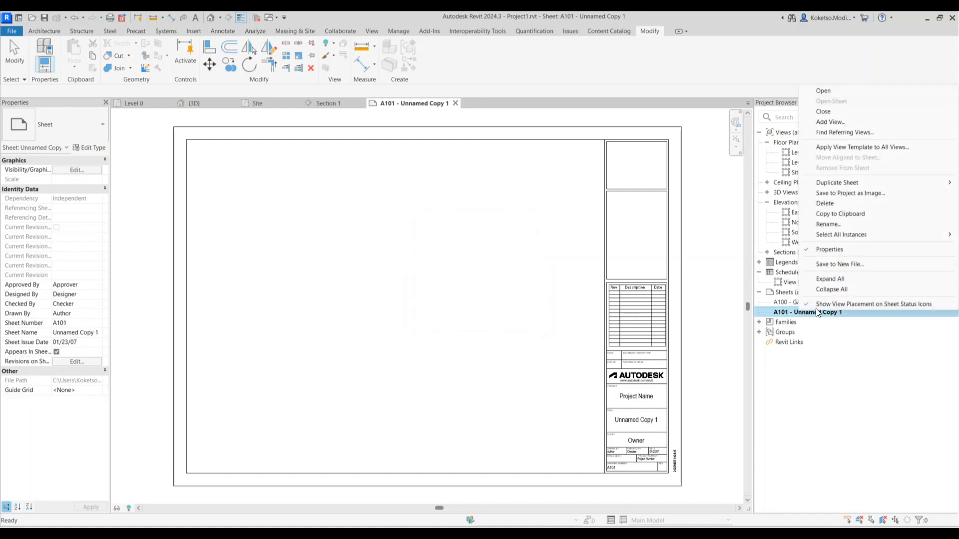
click(830, 224)
drag(478, 281, 375, 284)
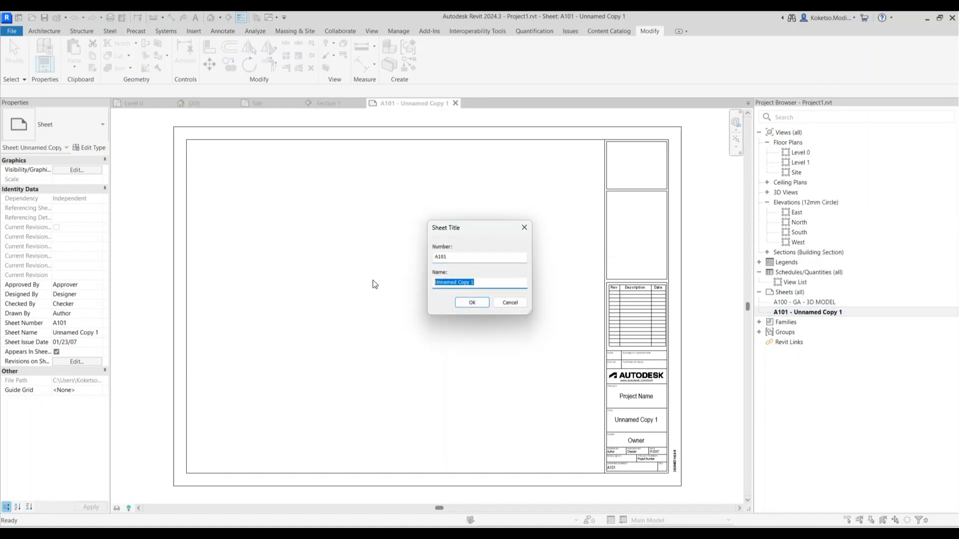
text(GA - SITE PLAN)
click(472, 303)
Duplicate A101 as A102 and name it GA - ELEVATIONS AND CROSS SECTIONS
right_click(795, 311)
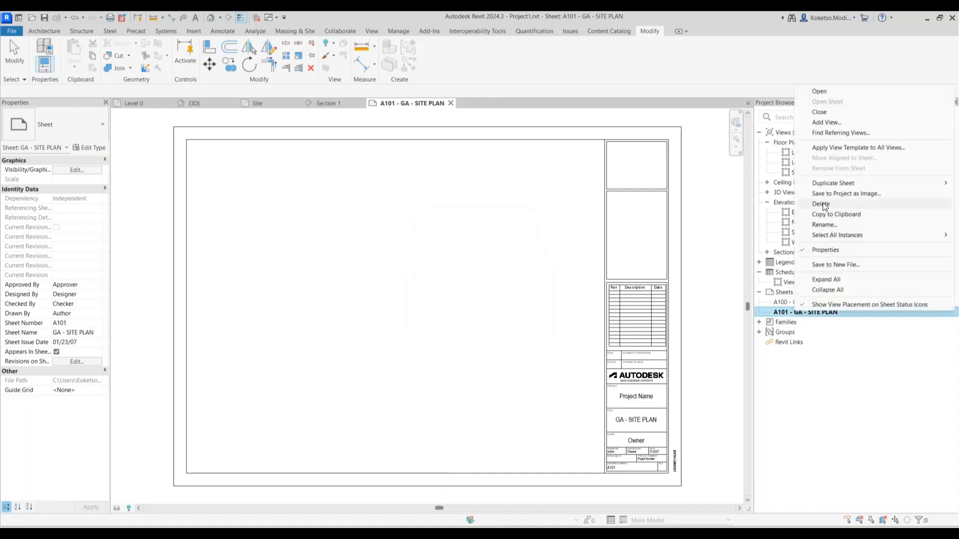
mouse_move(823, 181)
click(704, 183)
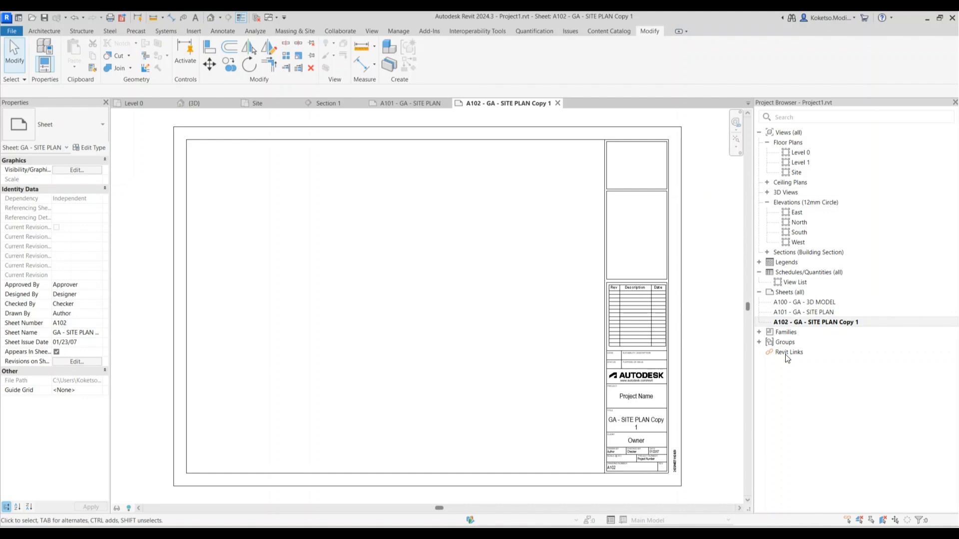
right_click(814, 322)
click(831, 231)
key(Tab)
click(472, 282)
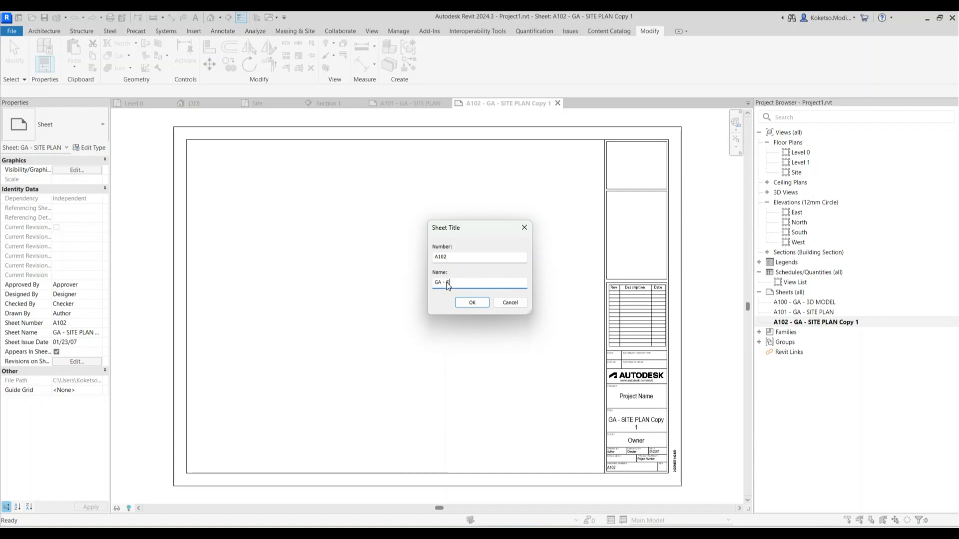
text(ELEVATIONS AND CROSS SECTIONS)
click(473, 303)
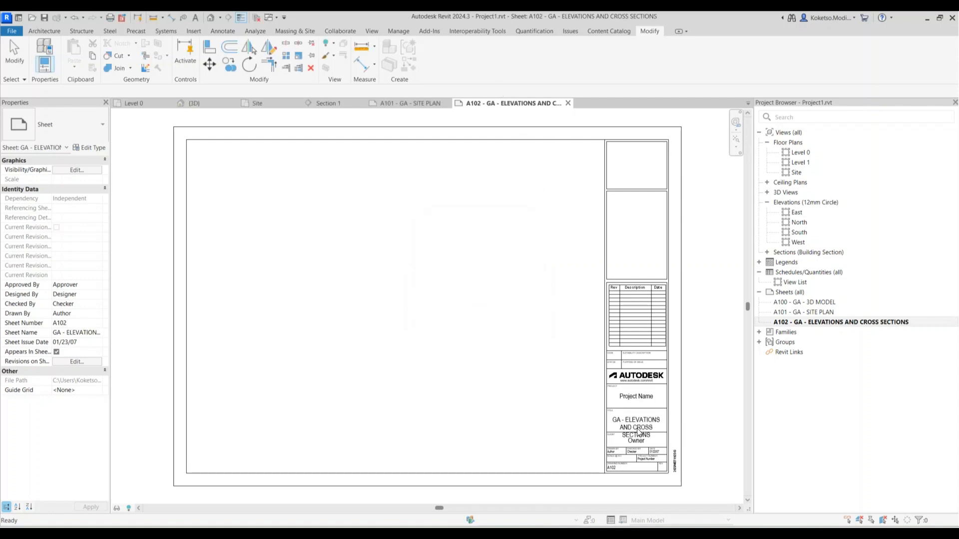
Open sheet A100 GA - 3D MODEL, then enable cropping in the default 3D view
double_click(794, 302)
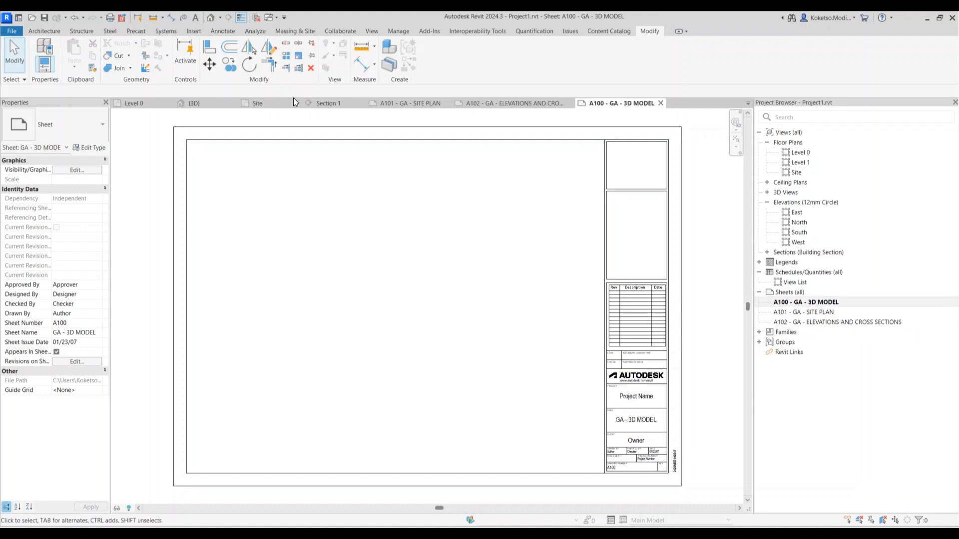
click(209, 22)
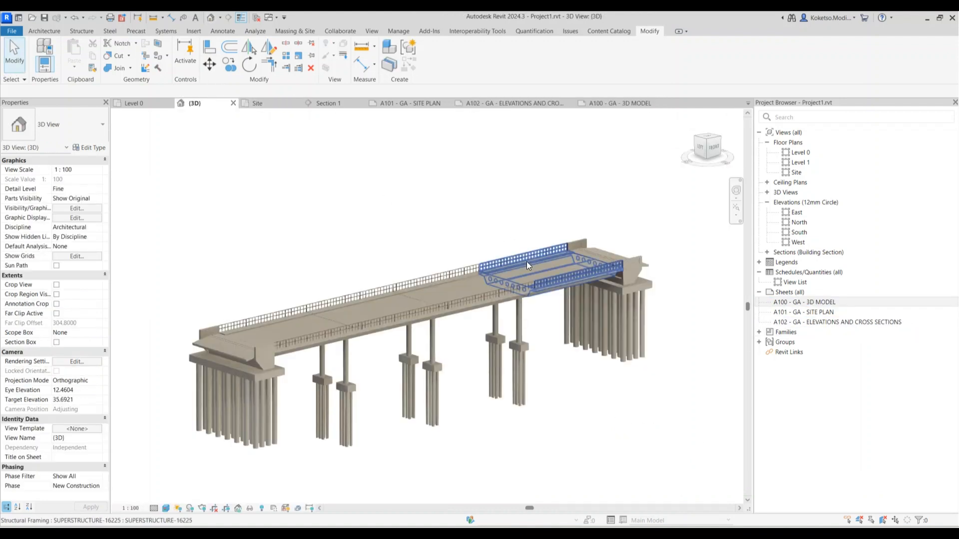
shift+middle_drag(568, 416, 515, 438)
scroll(498, 434, up, 3)
scroll(514, 438, down, 5)
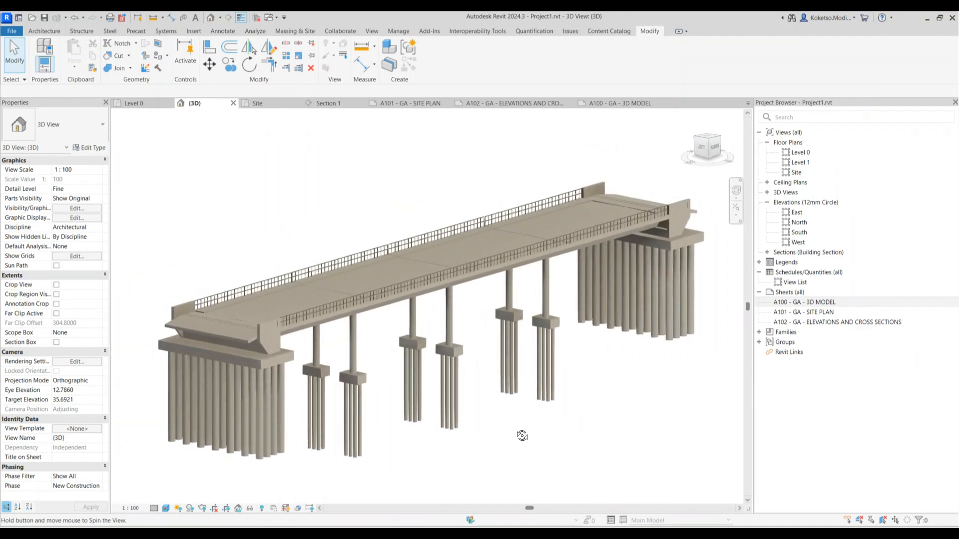
click(57, 285)
Tighten the 3D view's crop region top and bottom, then hide the crop boundary
scroll(473, 286, down, 3)
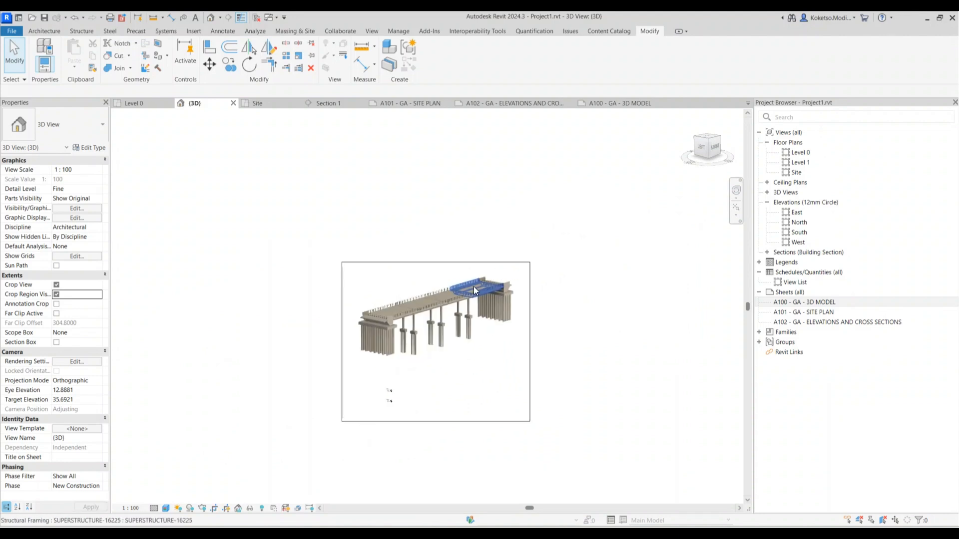
scroll(451, 339, up, 2)
click(428, 463)
drag(426, 462, 425, 373)
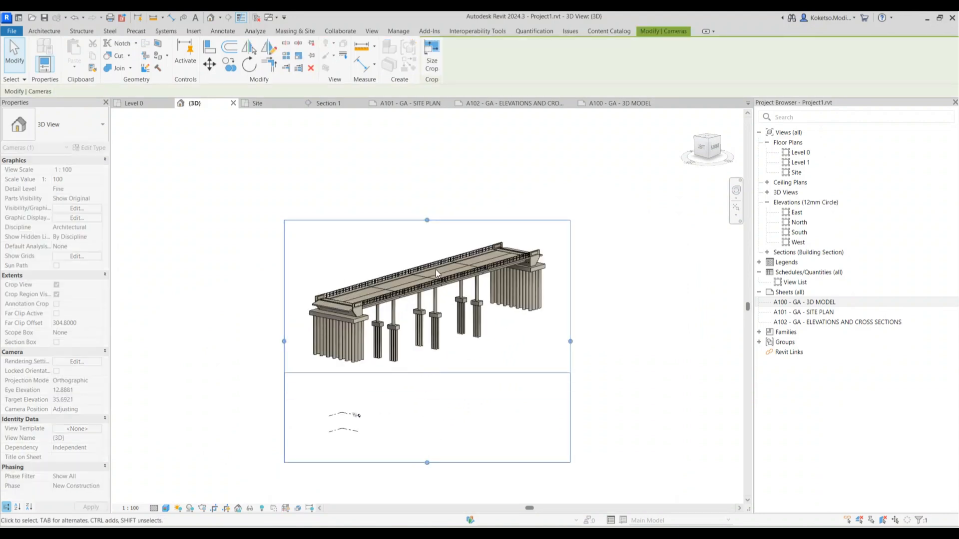
scroll(437, 241, up, 1)
drag(424, 214, 422, 230)
scroll(367, 339, up, 1)
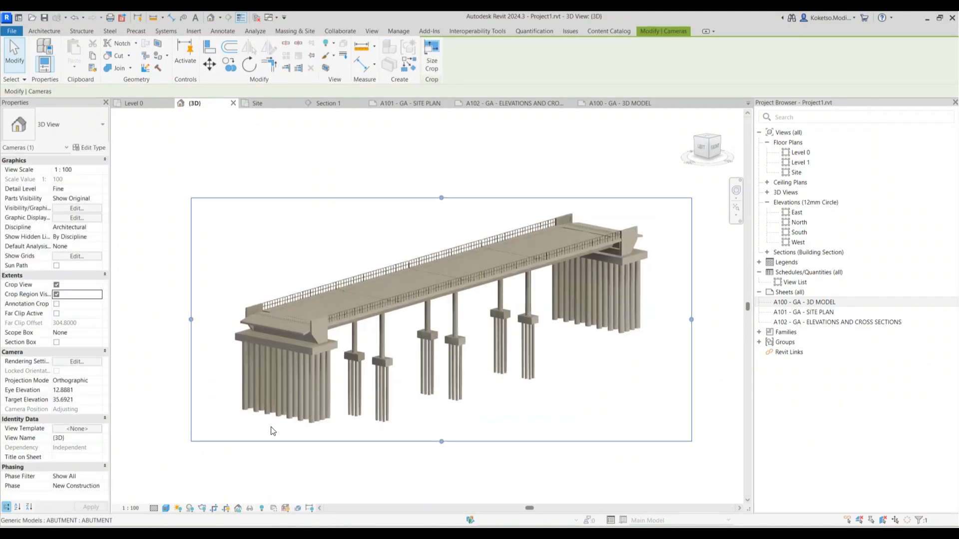
click(57, 295)
Save the orientation and lock the 3D view as 3D VIEW - BRIDGE MODEL
scroll(427, 414, up, 2)
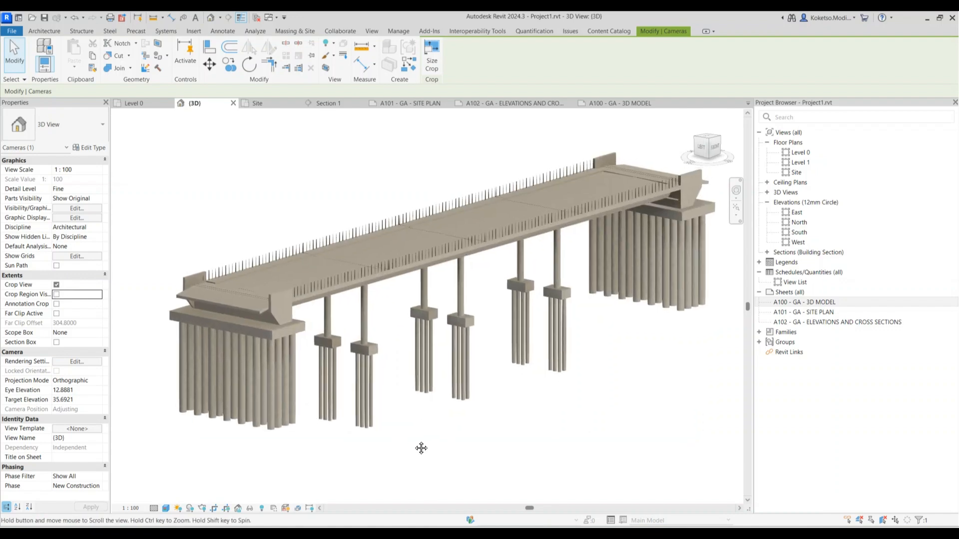
click(237, 508)
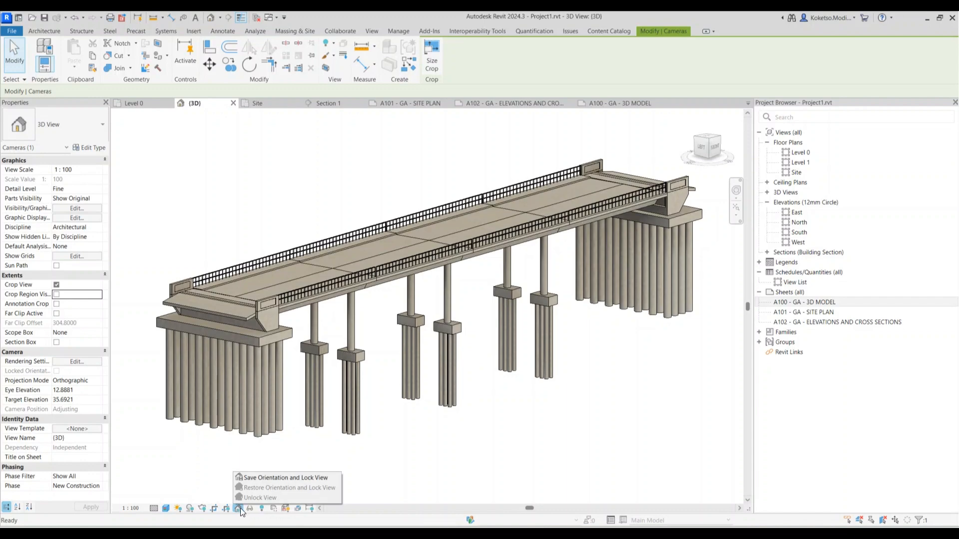
click(265, 477)
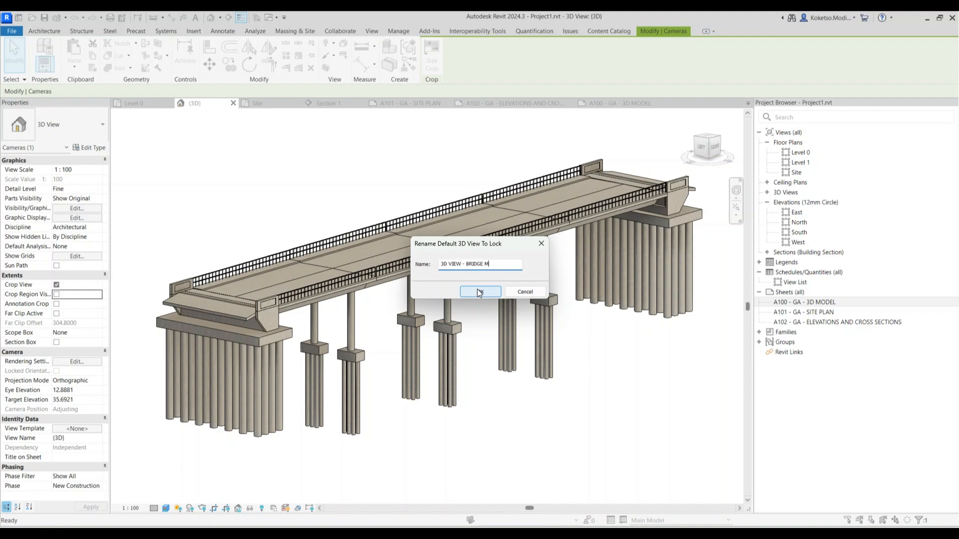
click(481, 291)
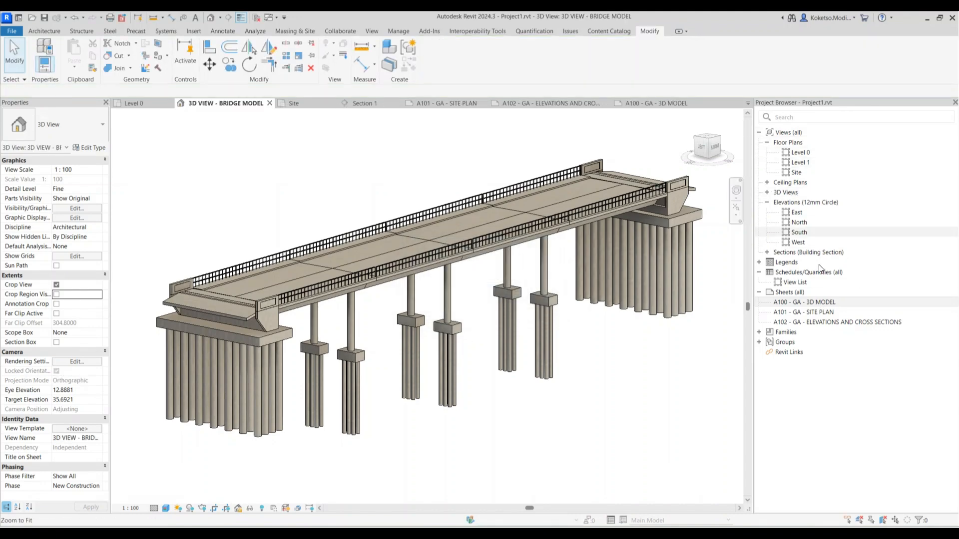
Open sheet A100 - GA - 3D MODEL and place the 3D VIEW - BRIDGE MODEL view on it
double_click(807, 302)
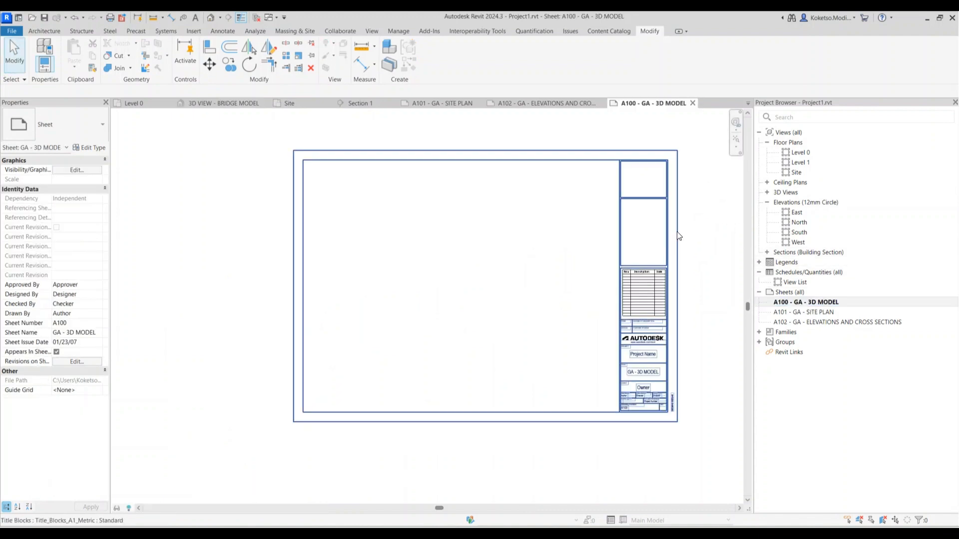
click(766, 192)
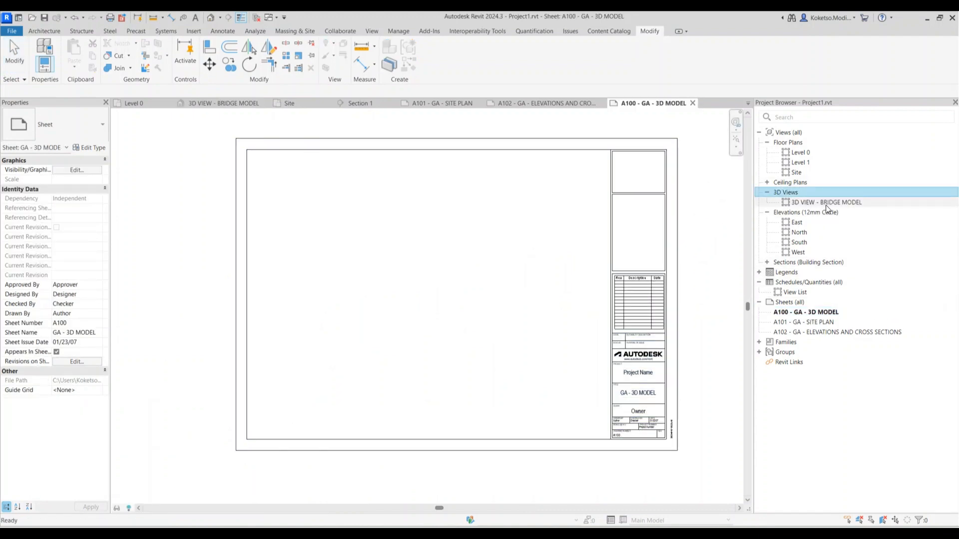
click(837, 202)
click(435, 288)
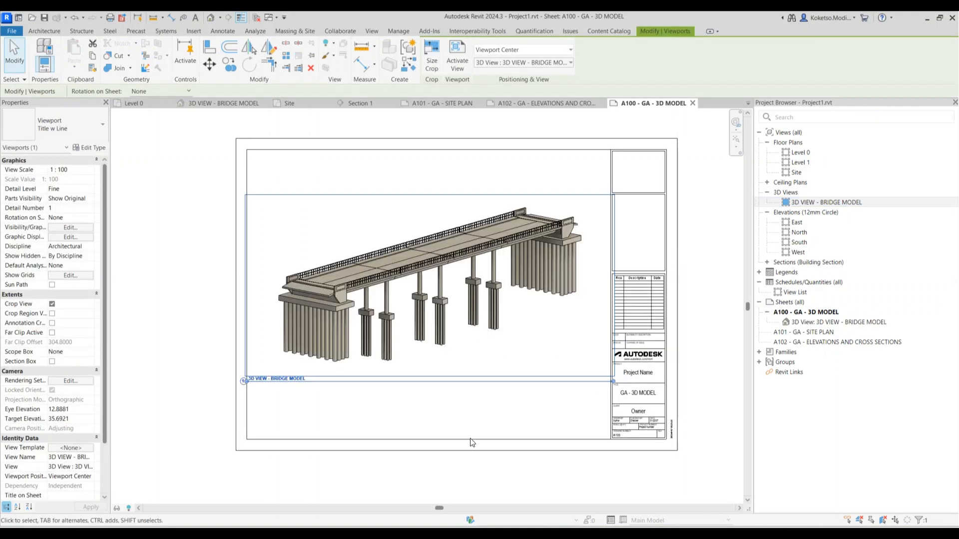
click(49, 135)
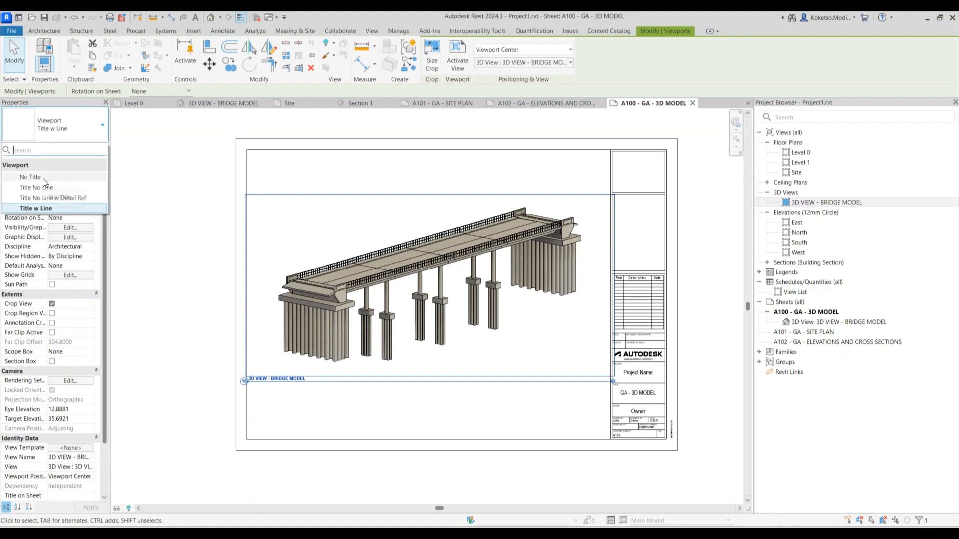
Shorten the viewport's title line and centre the title beneath the bridge view
drag(614, 382, 562, 382)
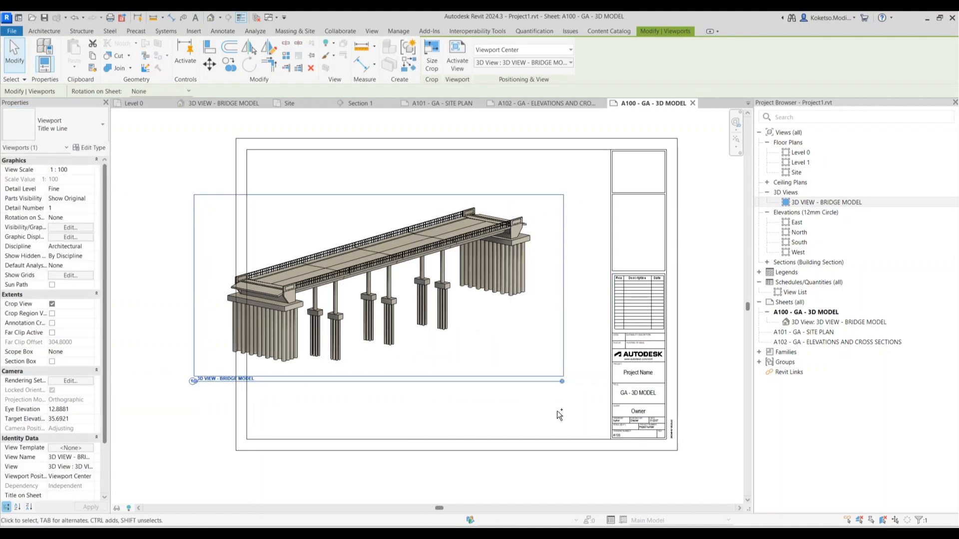
key(Escape)
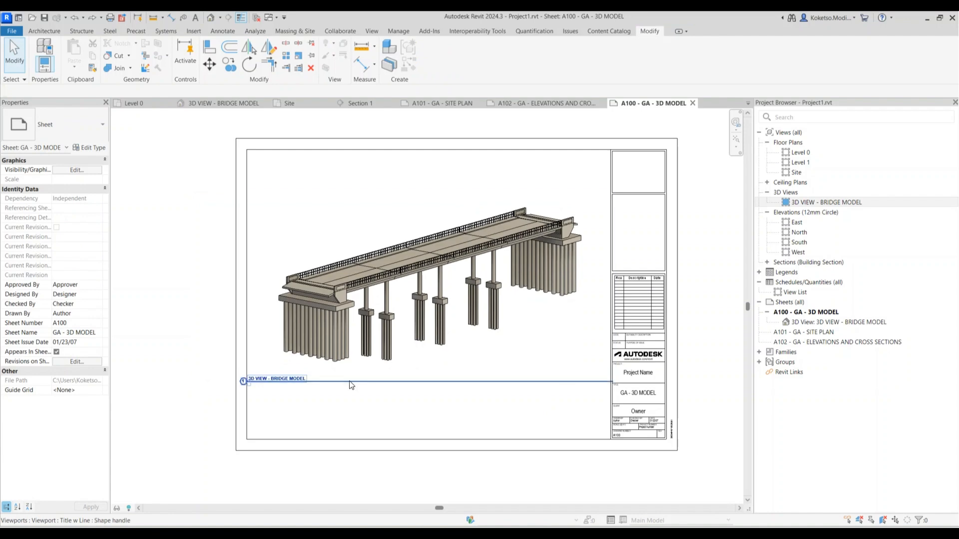
click(602, 372)
drag(613, 381, 473, 397)
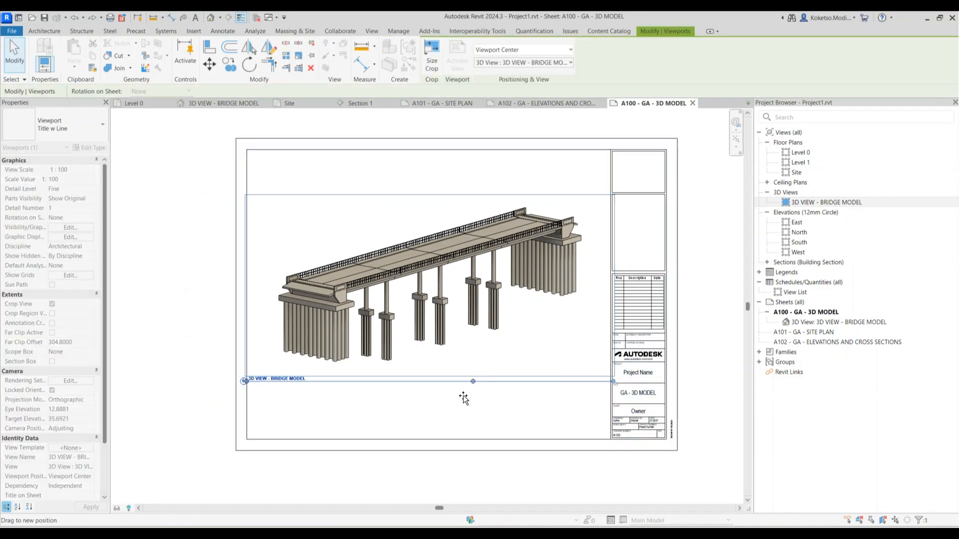
drag(327, 395, 419, 379)
click(254, 391)
click(265, 379)
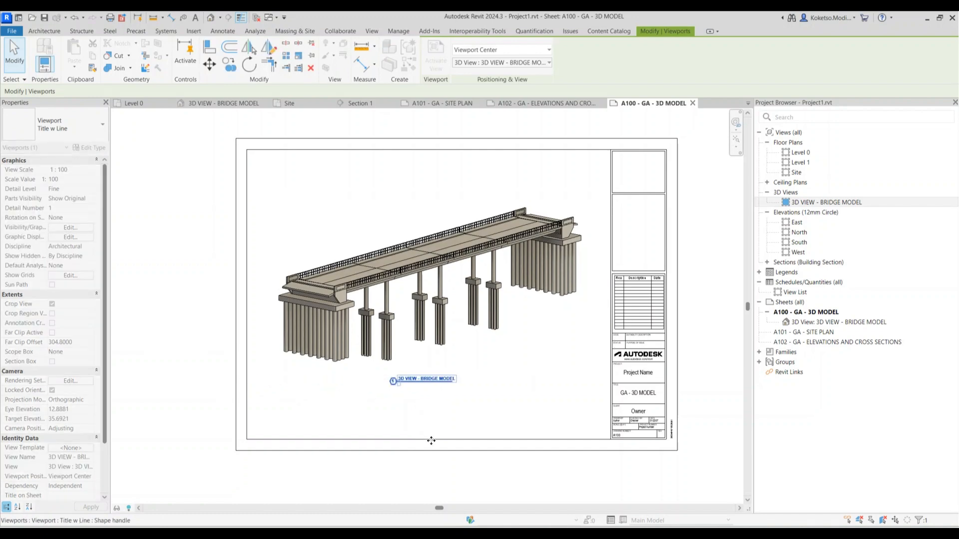
click(453, 476)
scroll(480, 363, up, 5)
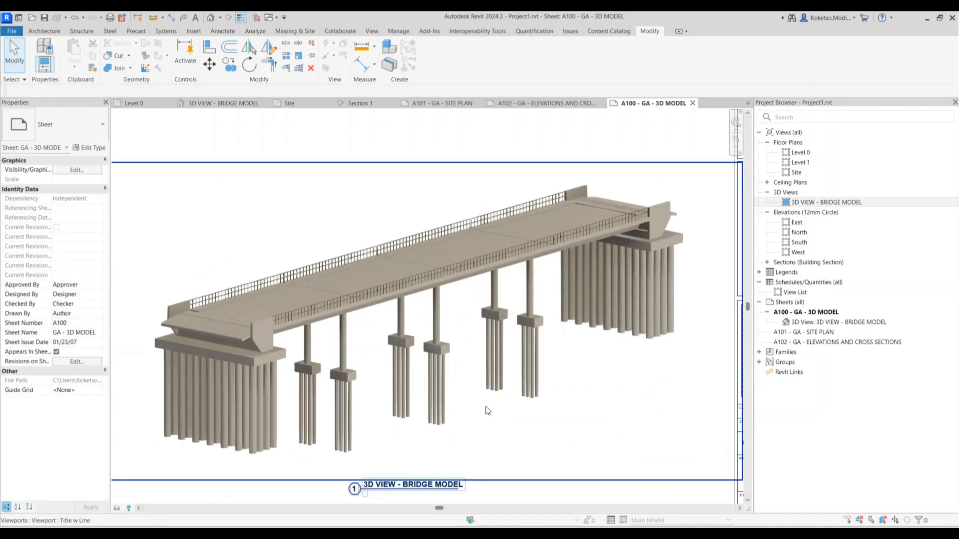
scroll(477, 366, down, 2)
scroll(402, 371, down, 2)
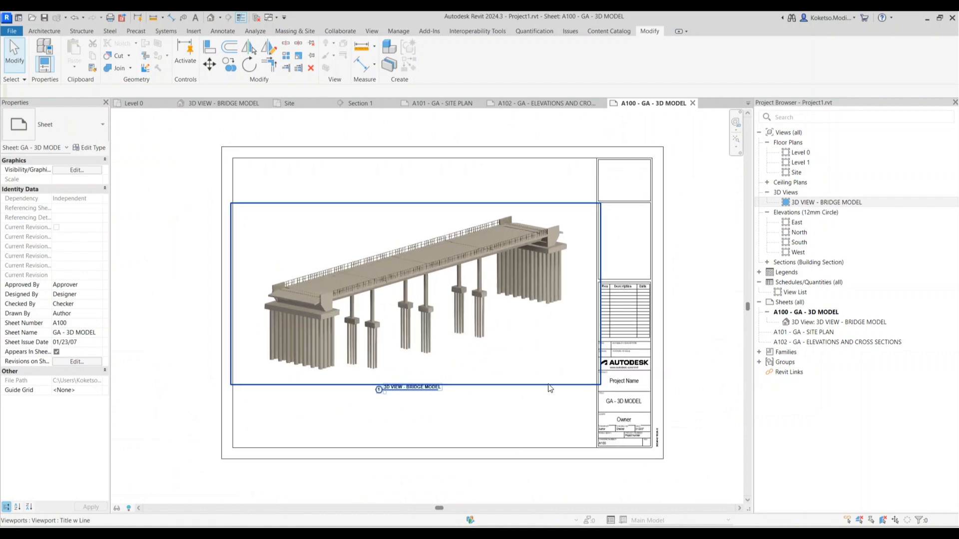
click(767, 313)
Open the Site floor plan and switch it to Hidden Line display showing the whole bridge
double_click(807, 323)
double_click(797, 172)
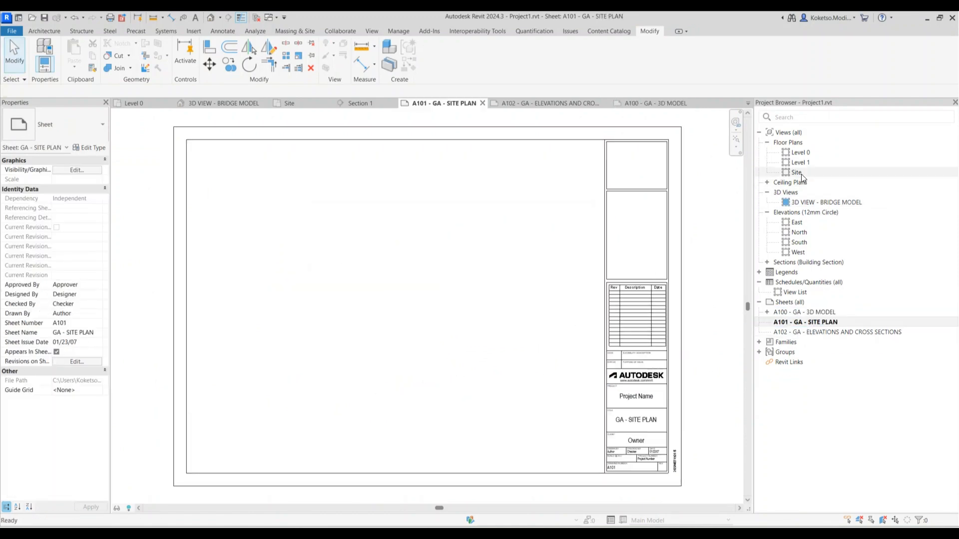
scroll(487, 292, down, 3)
scroll(255, 444, up, 2)
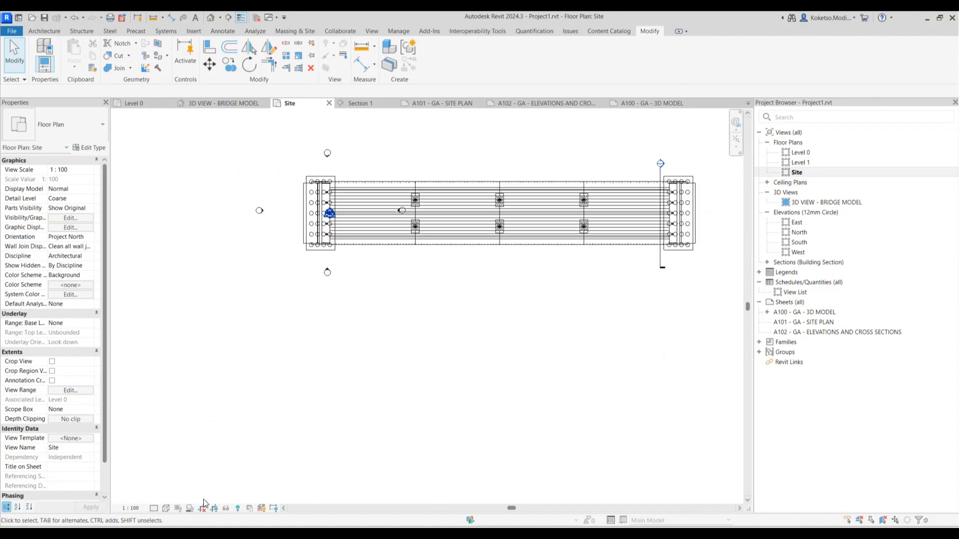
click(166, 510)
click(183, 460)
middle_drag(342, 330, 309, 391)
scroll(309, 389, up, 2)
middle_drag(353, 310, 336, 372)
scroll(333, 298, down, 1)
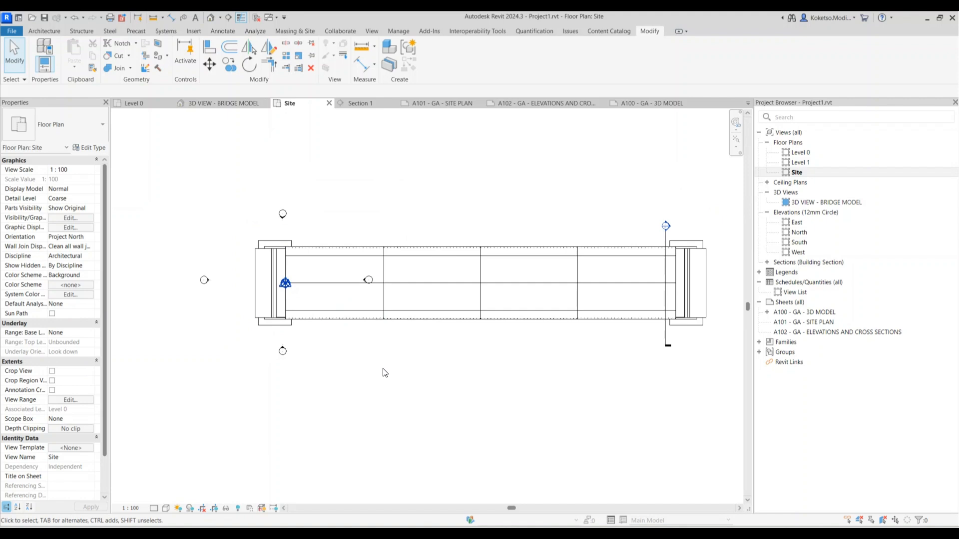
In Visibility/Graphics (VG), uncheck the Elevations annotation category and apply
key(v)
key(g)
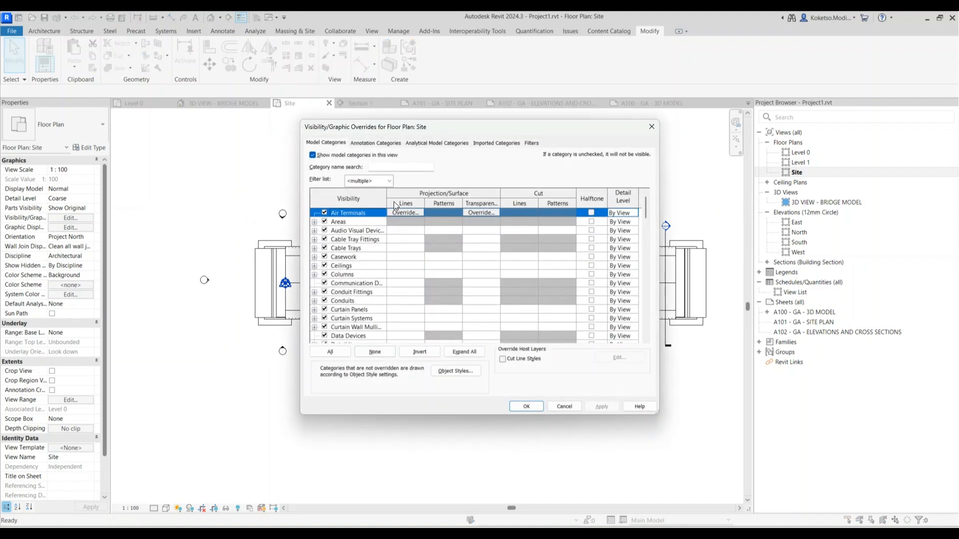
click(357, 144)
click(347, 248)
key(e)
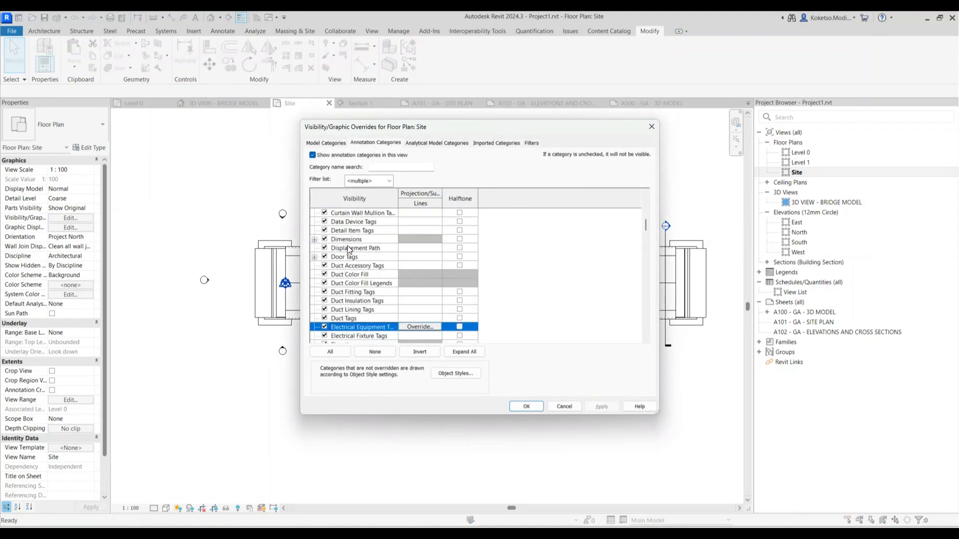
click(349, 283)
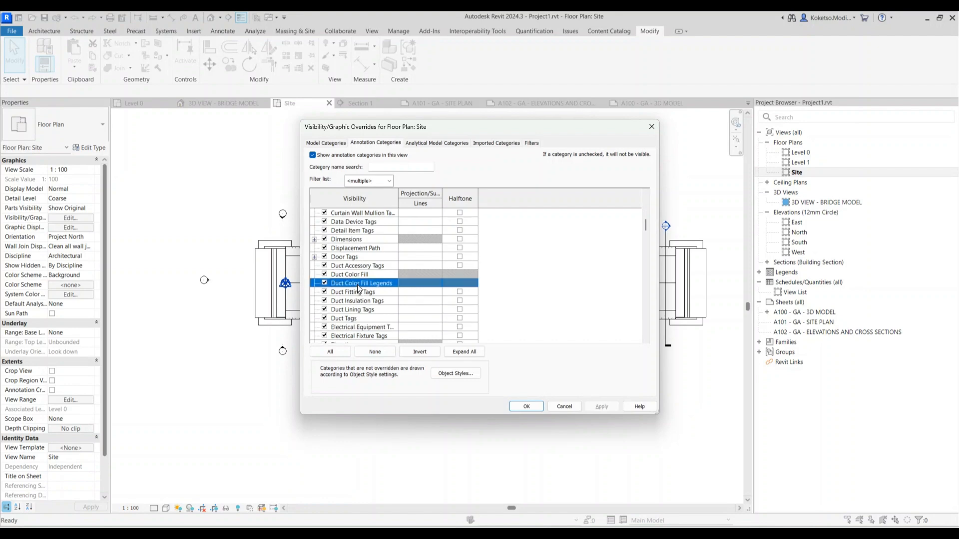
key(v)
key(v)
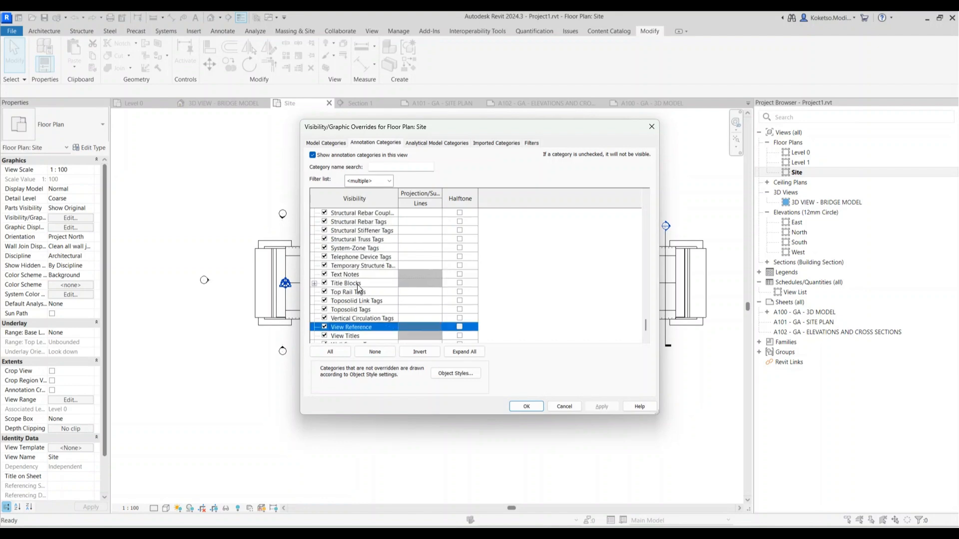
key(e)
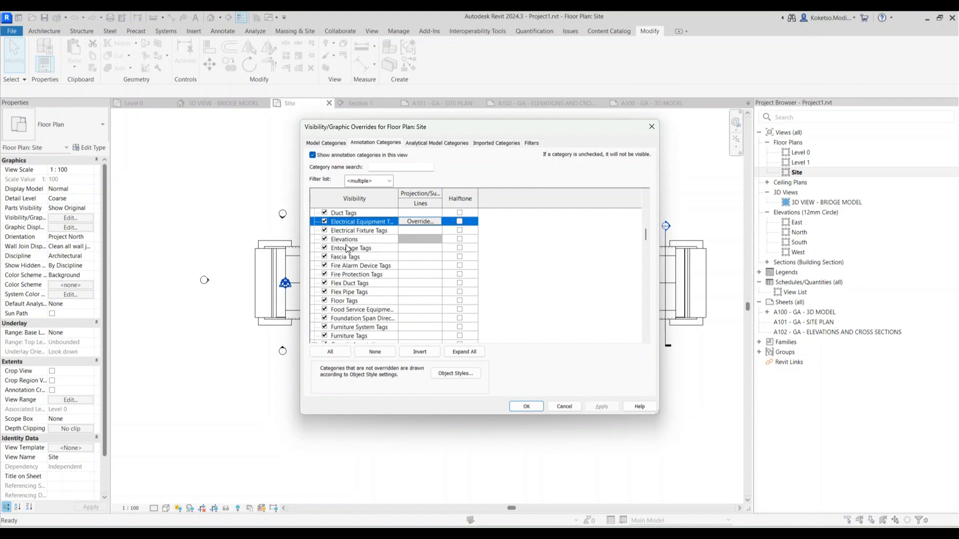
click(325, 240)
click(355, 288)
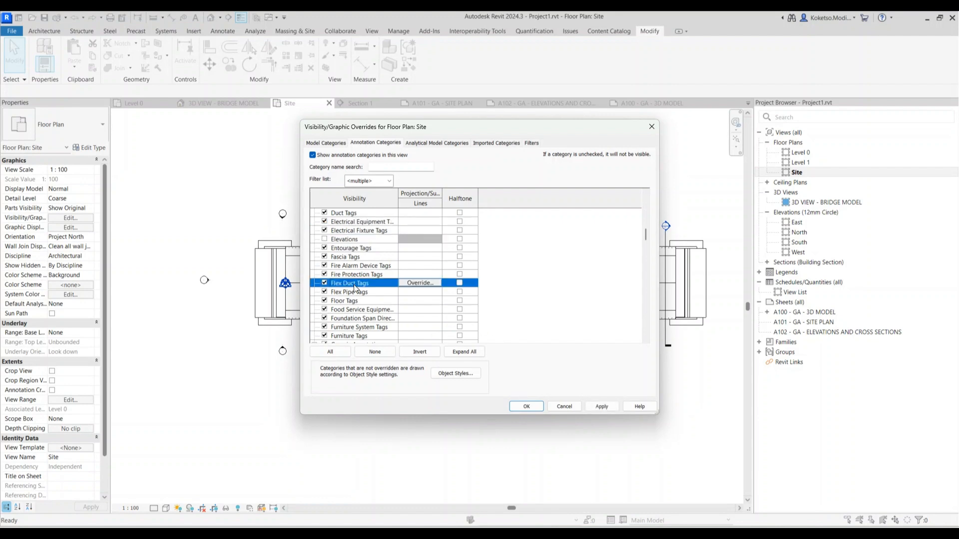
key(v)
scroll(352, 294, down, 2)
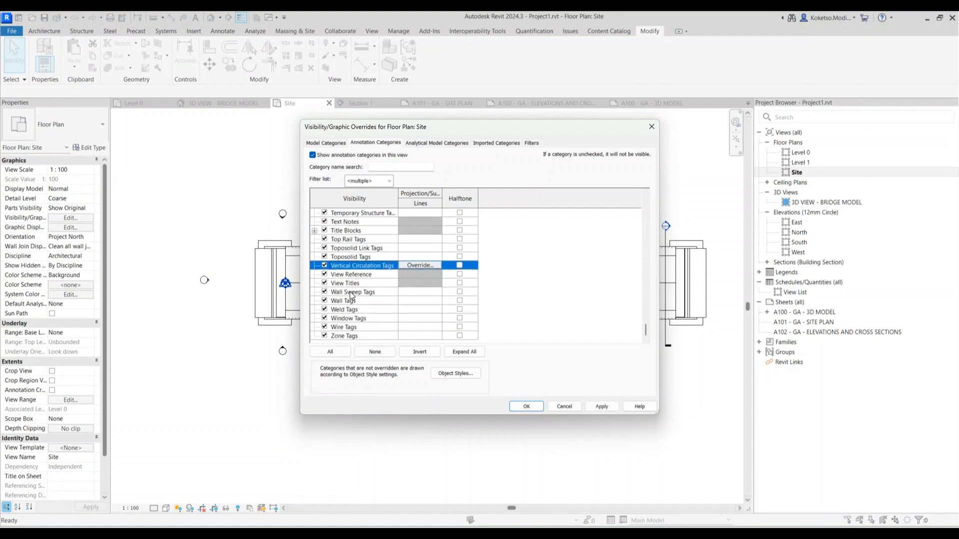
click(525, 408)
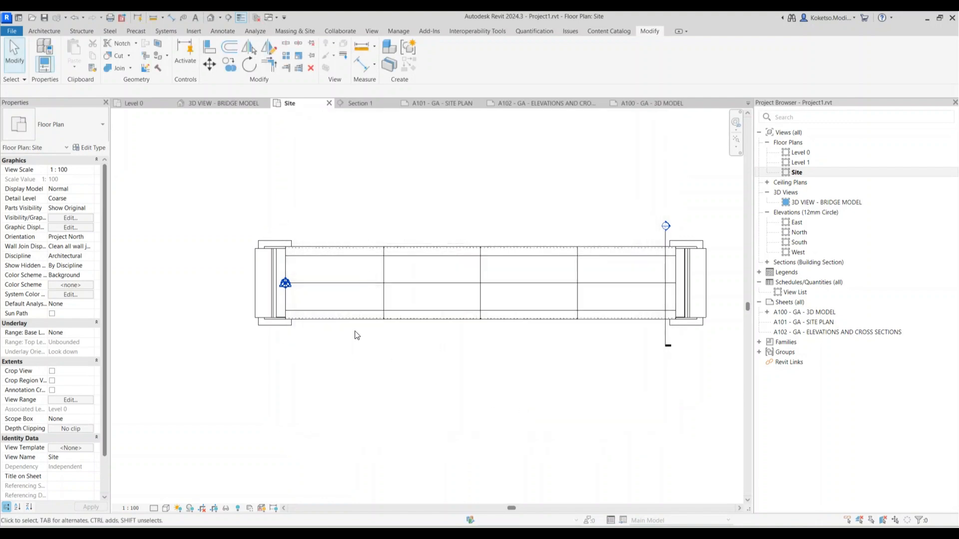
Delete the existing Section 1 marker from the Site plan
scroll(260, 289, down, 2)
scroll(414, 279, up, 3)
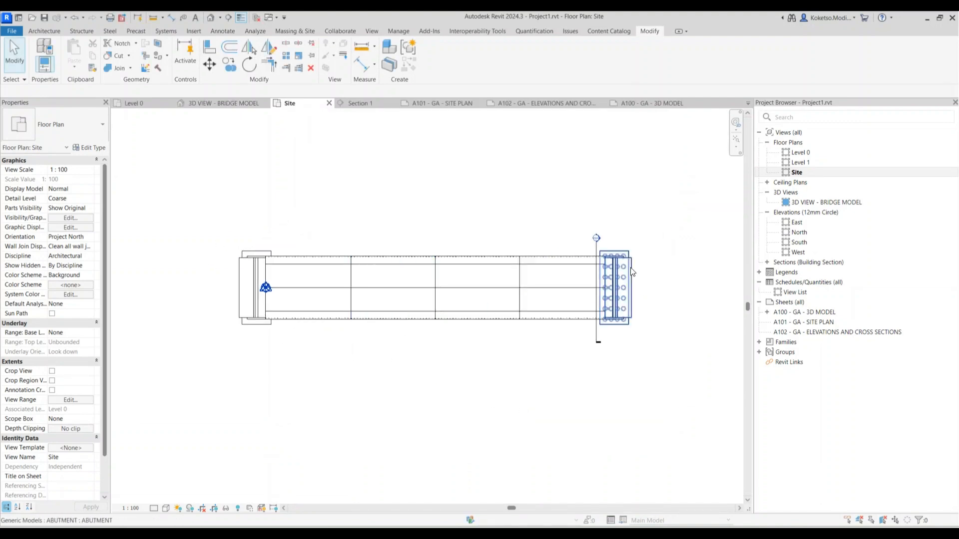
scroll(601, 254, up, 1)
click(599, 254)
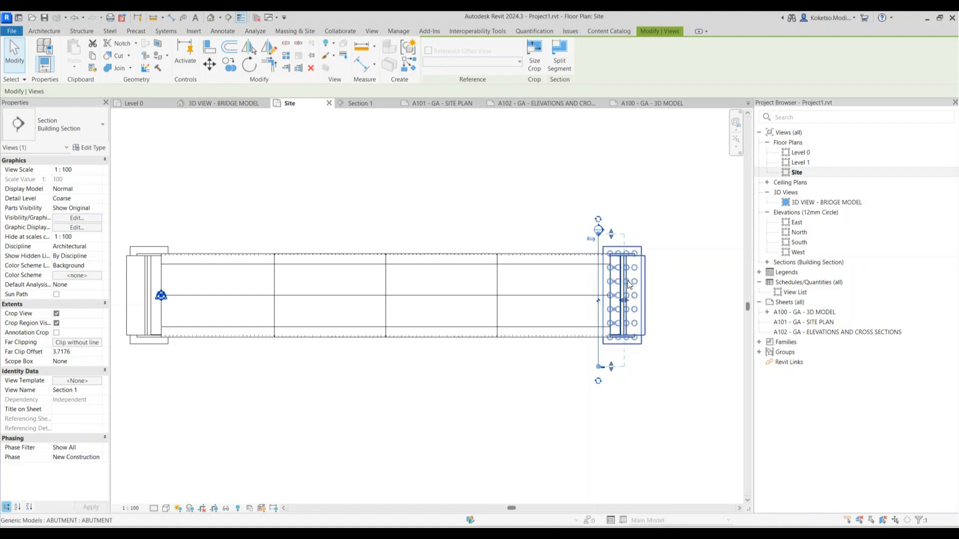
key(Delete)
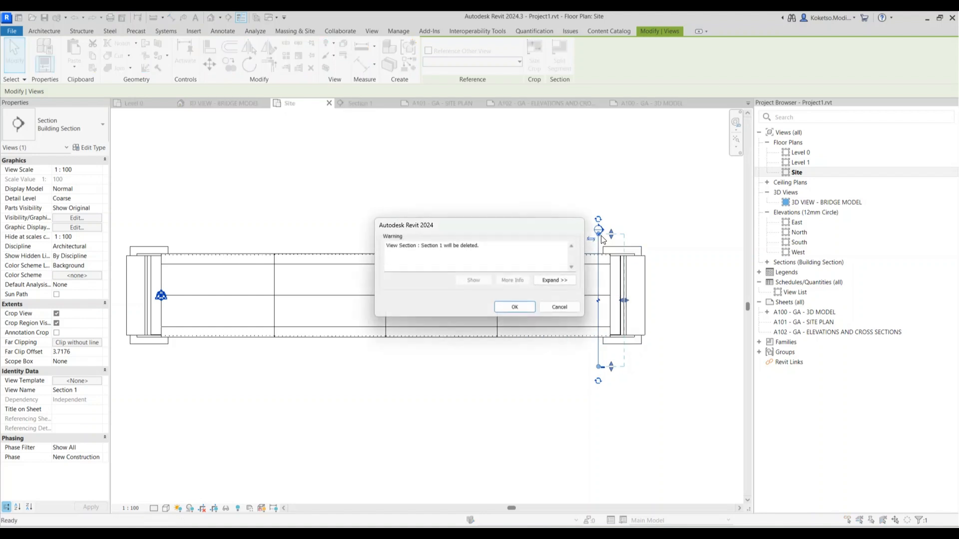
click(512, 307)
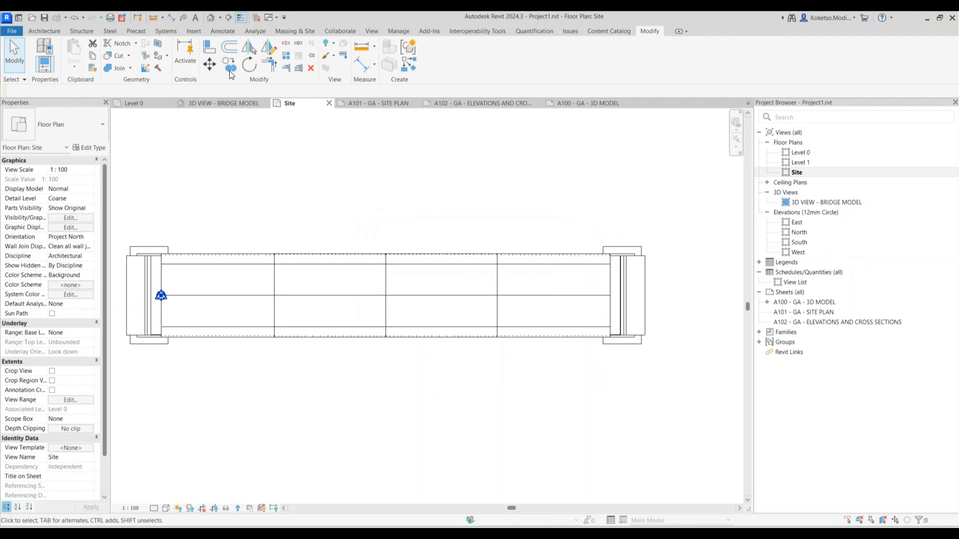
Draw a new section across the bridge and pull its far clip boundary left
click(228, 18)
scroll(488, 240, up, 2)
click(493, 216)
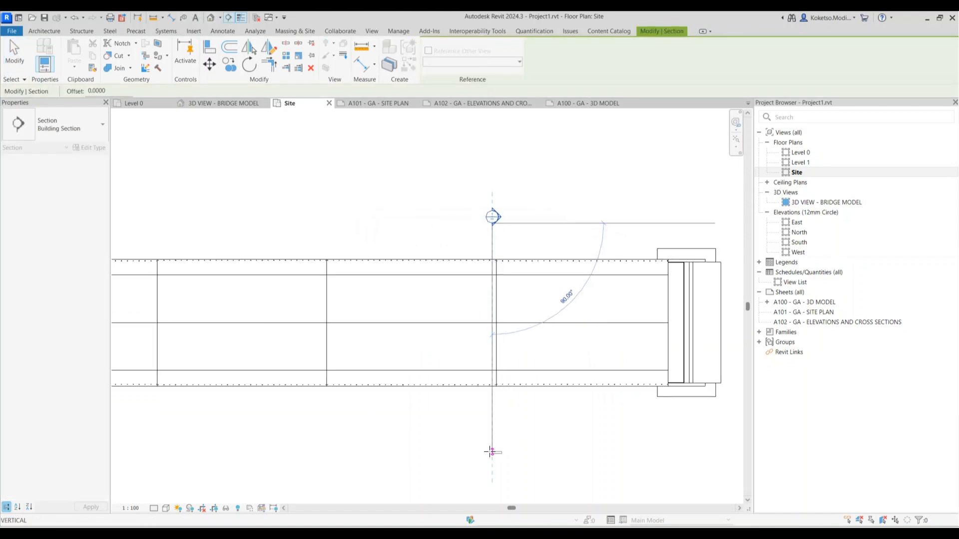
click(492, 452)
key(Escape)
key(Escape)
key(a)
key(l)
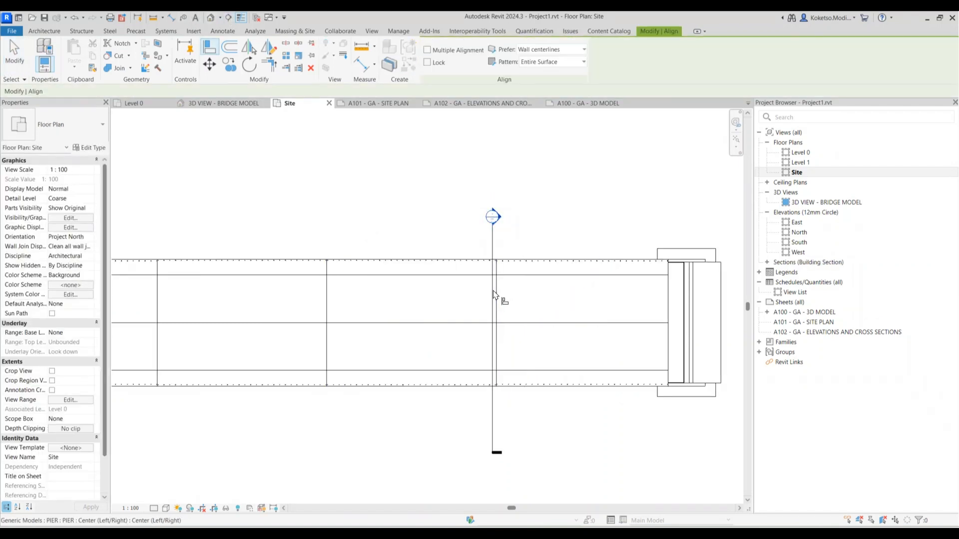
scroll(500, 294, up, 1)
scroll(508, 270, down, 2)
key(Escape)
scroll(506, 256, up, 1)
click(500, 257)
scroll(512, 305, up, 2)
drag(537, 349, 484, 345)
scroll(522, 278, down, 2)
Begin copying the section (CO) along the bridge toward the right abutment, then cancel
key(c)
key(o)
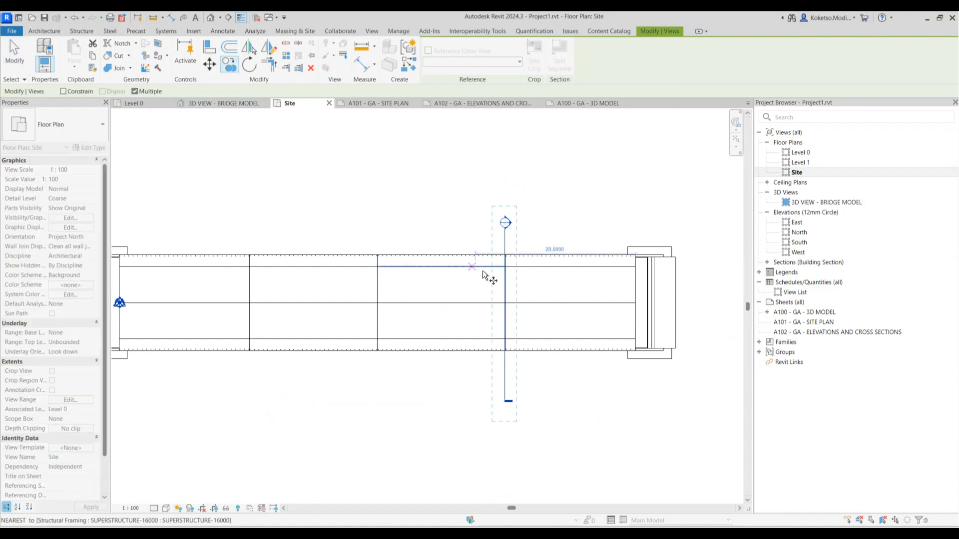
scroll(494, 276, up, 1)
scroll(510, 287, up, 3)
click(509, 294)
scroll(507, 295, down, 2)
scroll(507, 268, up, 1)
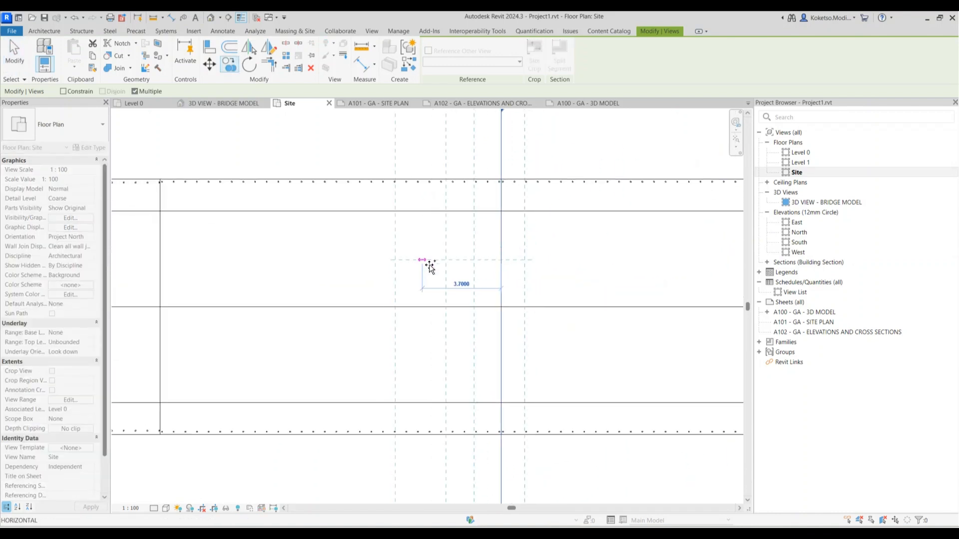
scroll(450, 272, down, 2)
scroll(511, 276, down, 2)
middle_drag(699, 278, 333, 274)
scroll(433, 276, up, 5)
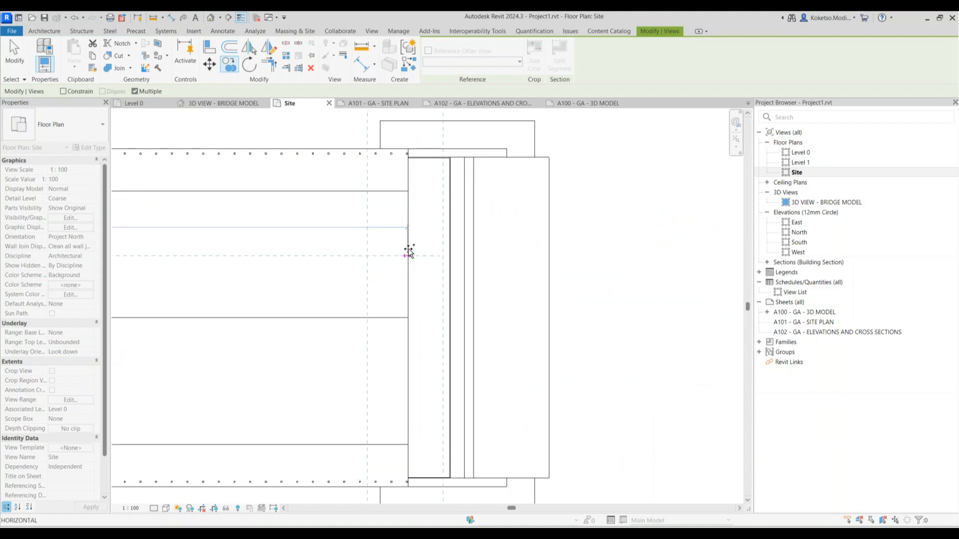
scroll(412, 240, down, 4)
middle_drag(331, 257, 469, 255)
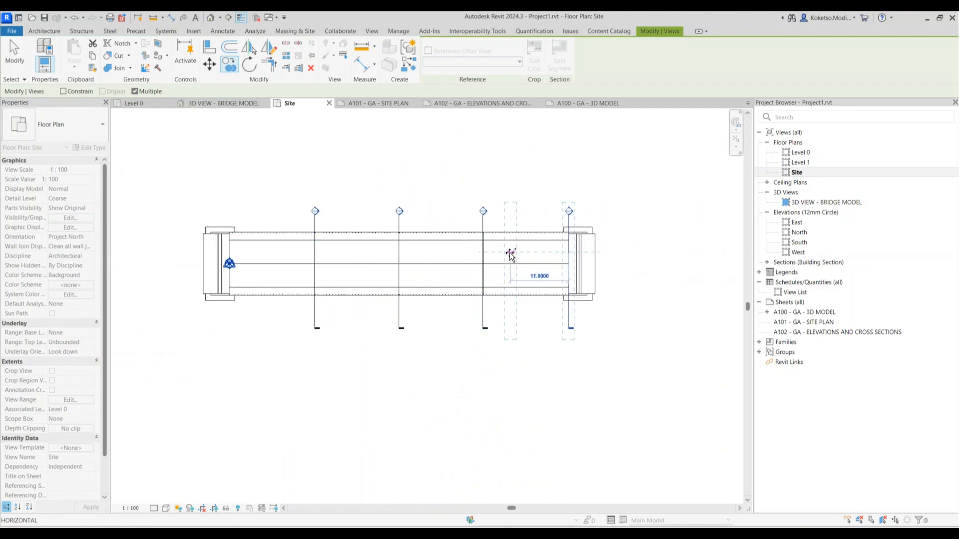
key(Escape)
middle_drag(309, 261, 337, 264)
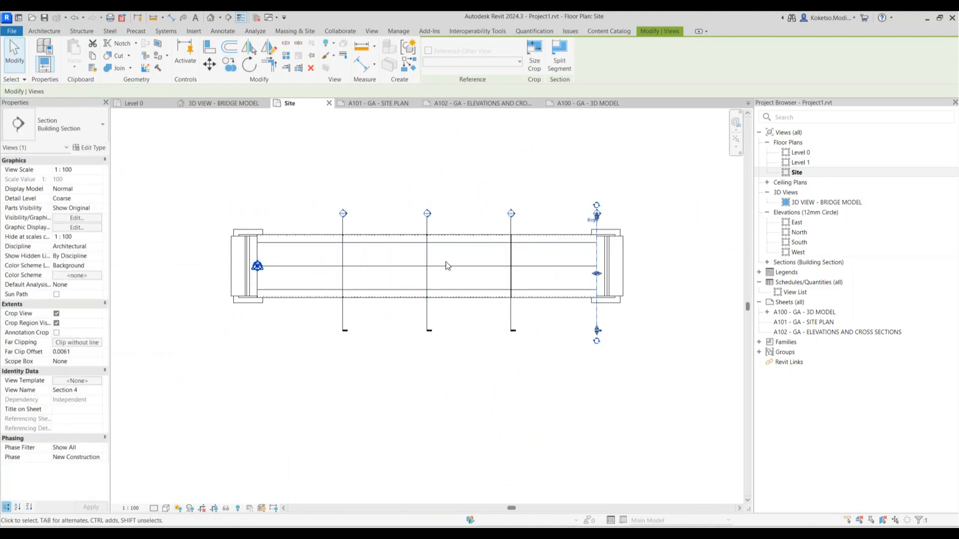
key(Escape)
scroll(465, 228, up, 1)
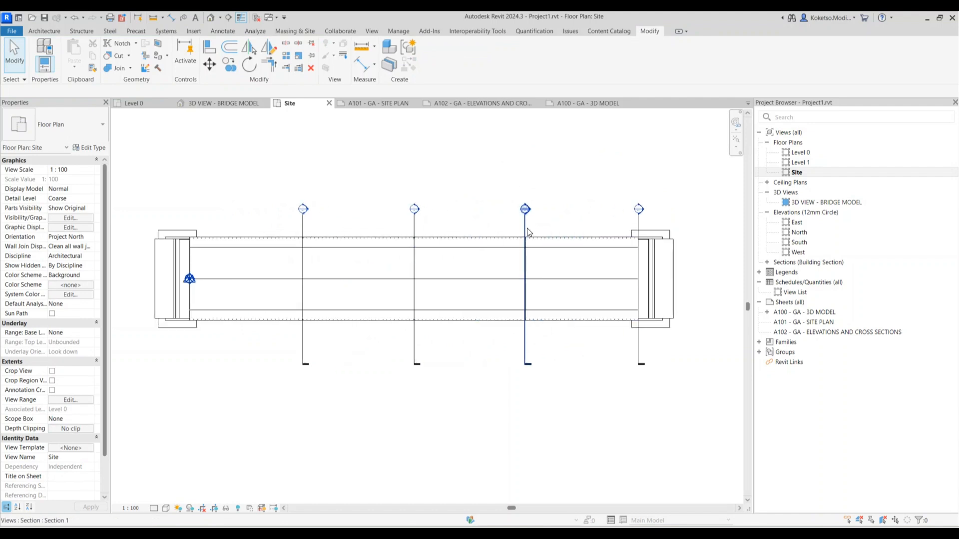
Delete Sections 1 and 3 from the Site plan
click(529, 233)
ctrl+click(319, 229)
key(Delete)
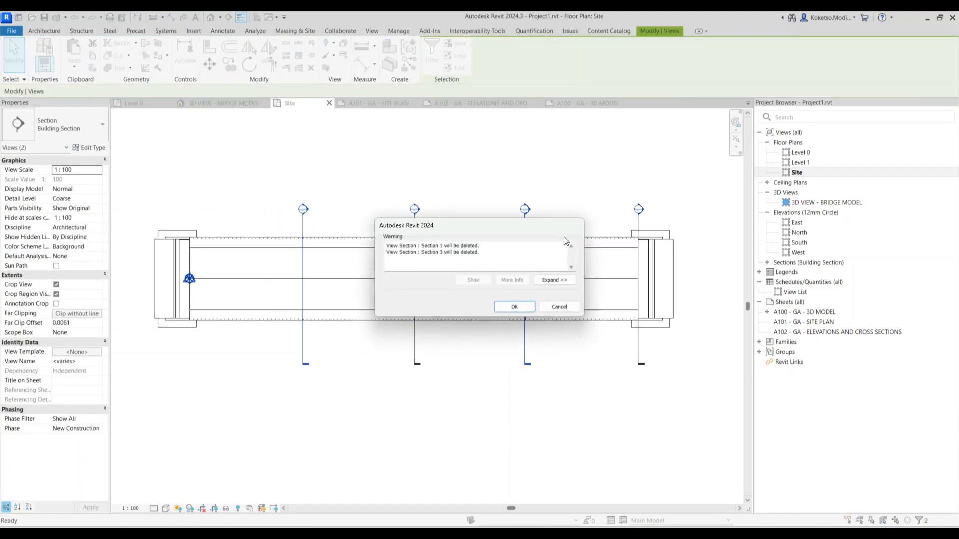
click(515, 307)
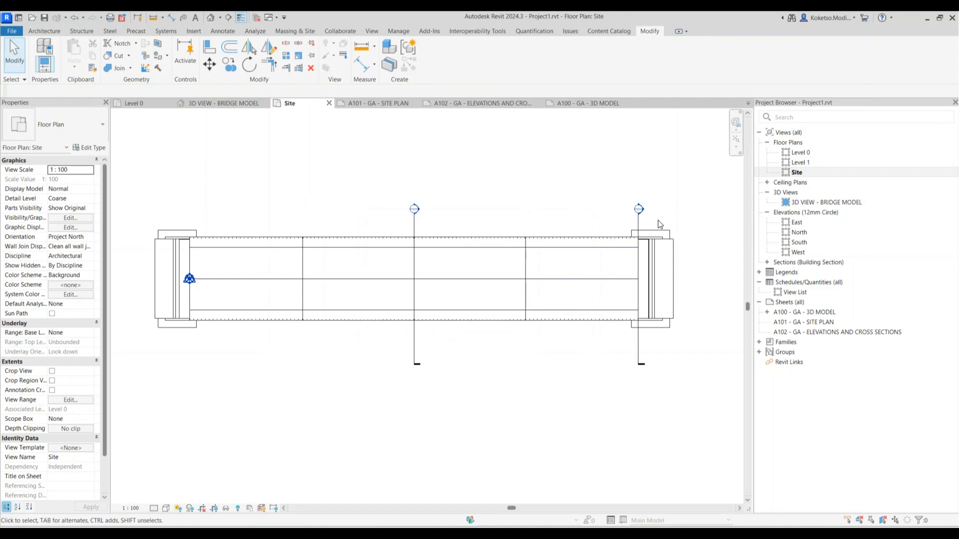
scroll(539, 228, down, 2)
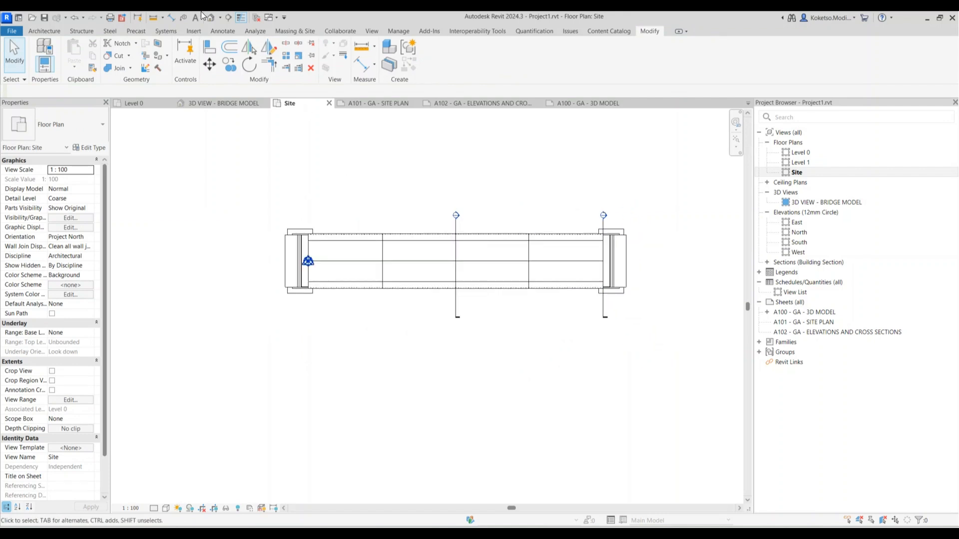
Draw a longitudinal section from before the left abutment to past the far abutment
click(228, 17)
click(240, 311)
click(683, 311)
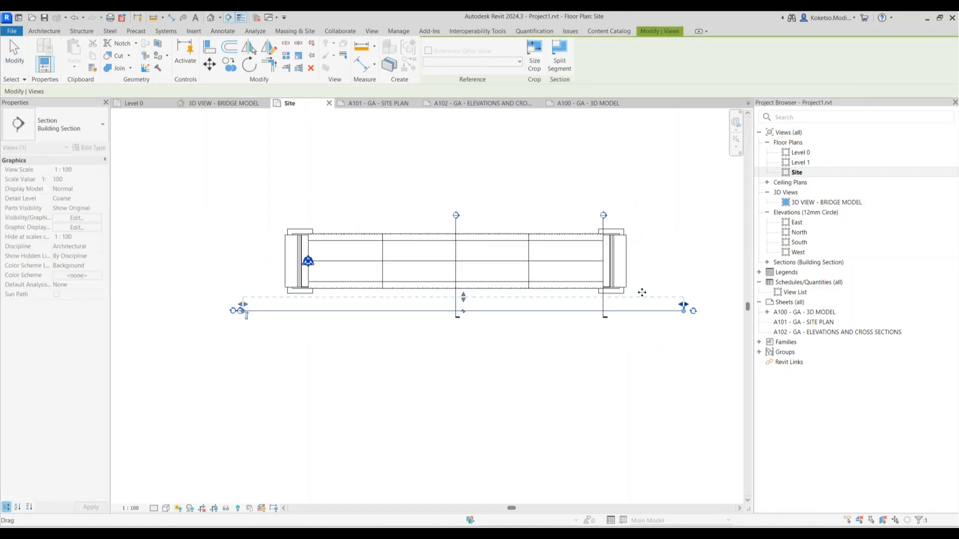
key(Escape)
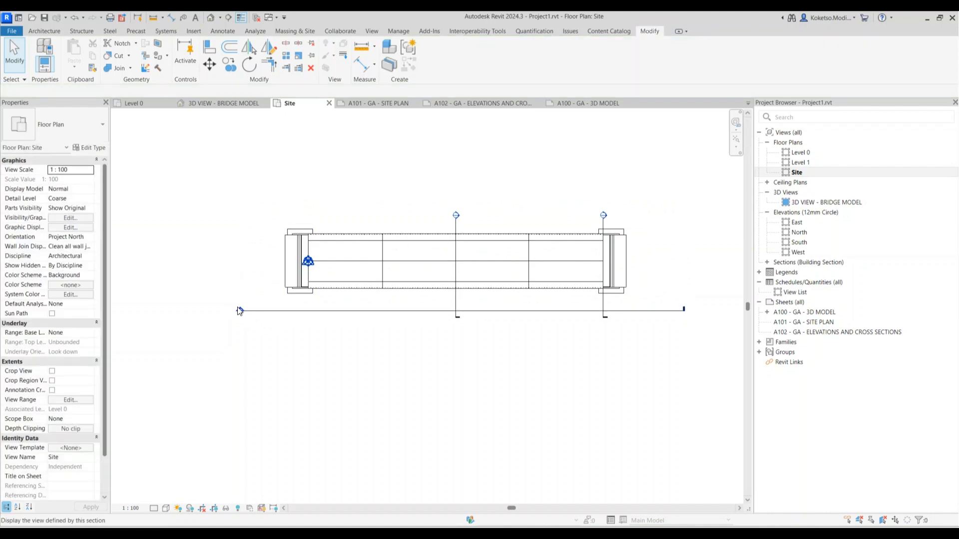
Open the long section and stretch its crop region up and down to show the full span
double_click(238, 311)
scroll(389, 314, down, 2)
click(431, 258)
drag(419, 258, 419, 225)
drag(419, 359, 418, 399)
click(320, 328)
scroll(318, 322, up, 2)
Close the upper gap in the Section 2 cut line and extend it down to the pile base
scroll(413, 299, down, 2)
scroll(424, 298, up, 3)
click(444, 253)
scroll(439, 337, up, 3)
scroll(440, 337, up, 4)
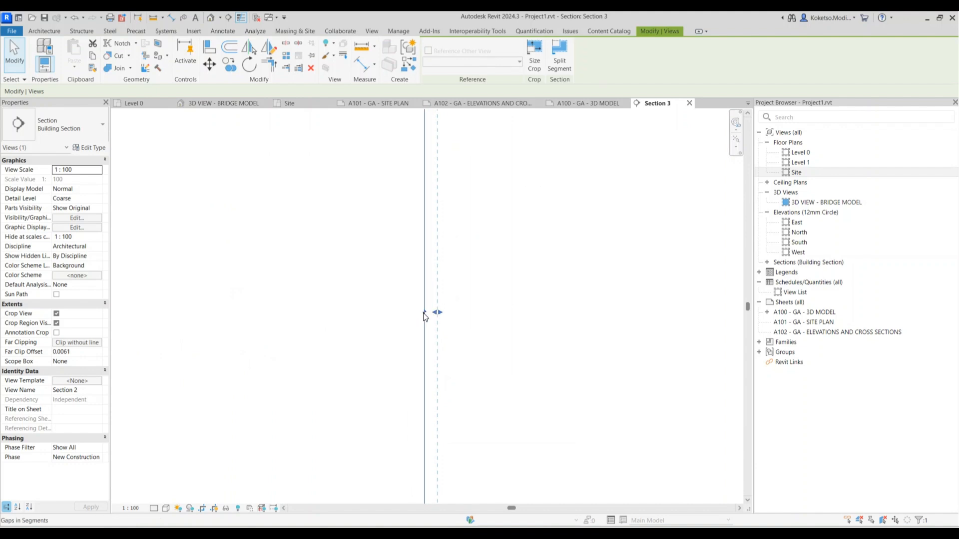
scroll(427, 320, down, 5)
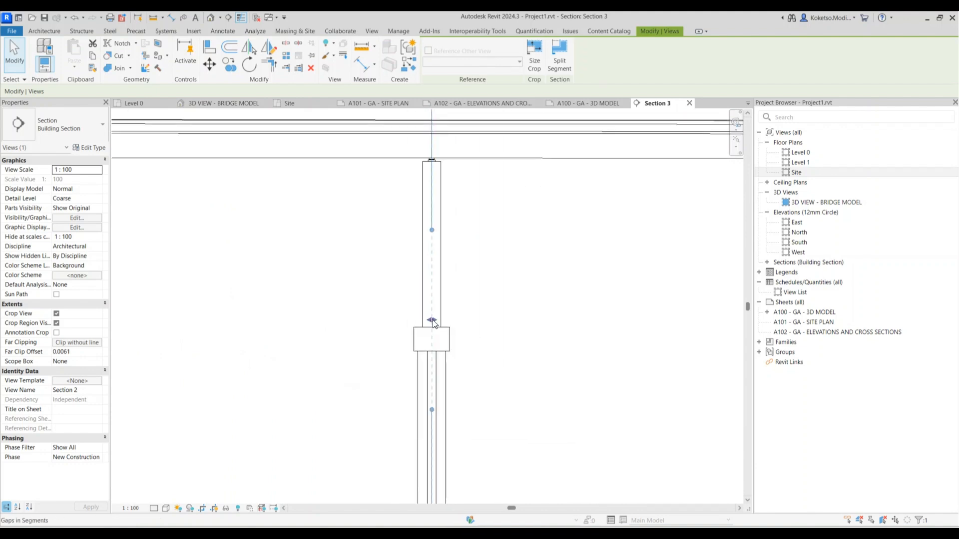
drag(435, 243, 435, 159)
scroll(434, 167, down, 1)
scroll(445, 377, up, 2)
drag(428, 266, 423, 385)
scroll(420, 381, down, 5)
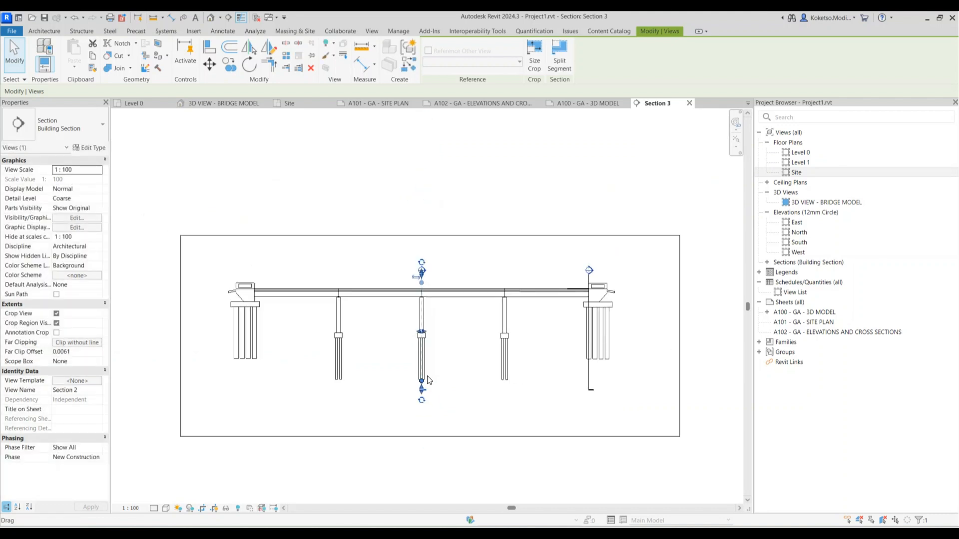
key(Escape)
scroll(608, 290, up, 2)
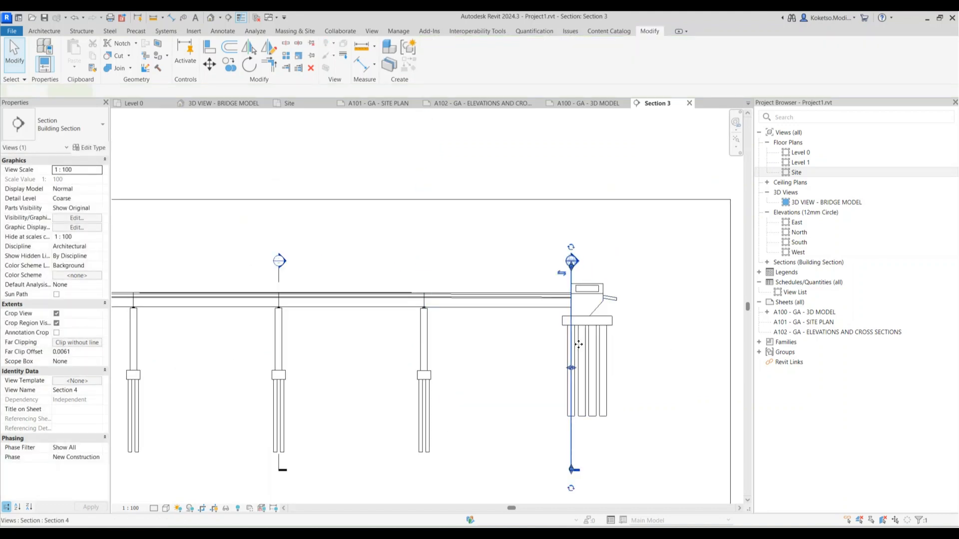
Extend the Section 4 cut line down below the abutment piles
click(574, 301)
scroll(559, 353, up, 5)
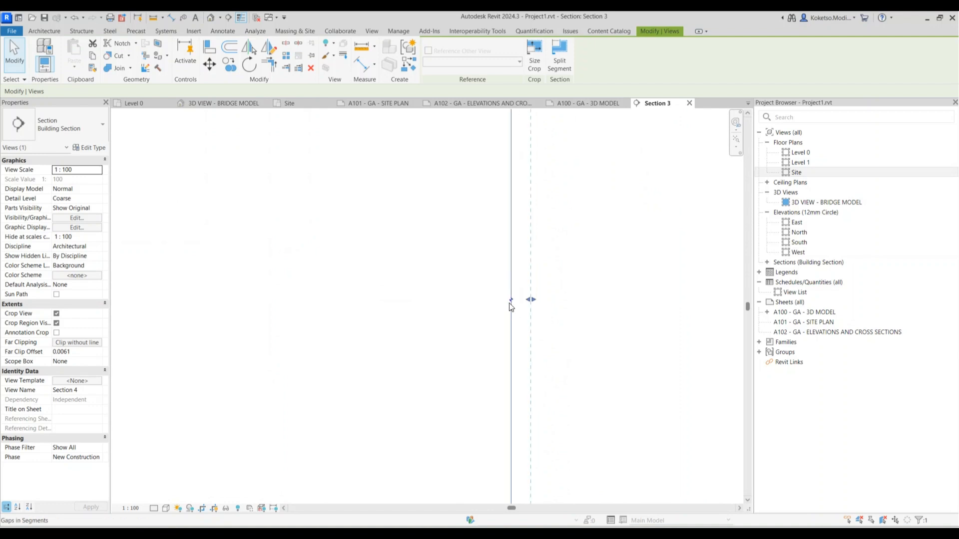
scroll(537, 349, down, 5)
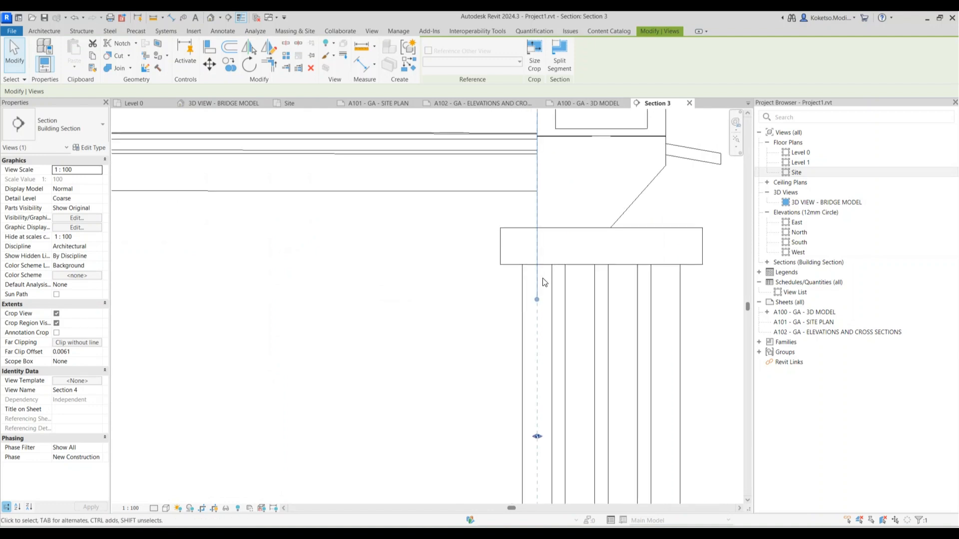
scroll(544, 283, down, 3)
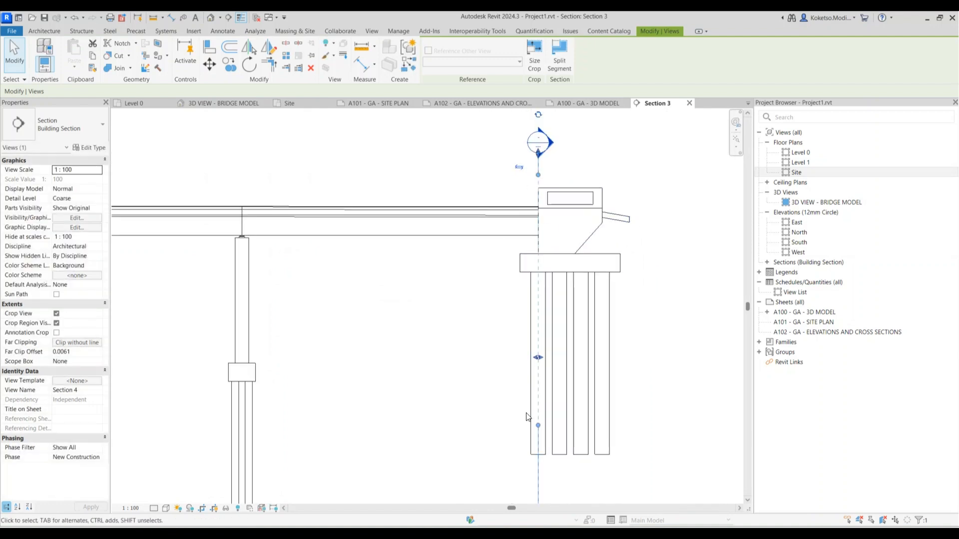
middle_drag(527, 414, 522, 329)
drag(531, 341, 536, 414)
scroll(552, 405, down, 5)
click(535, 392)
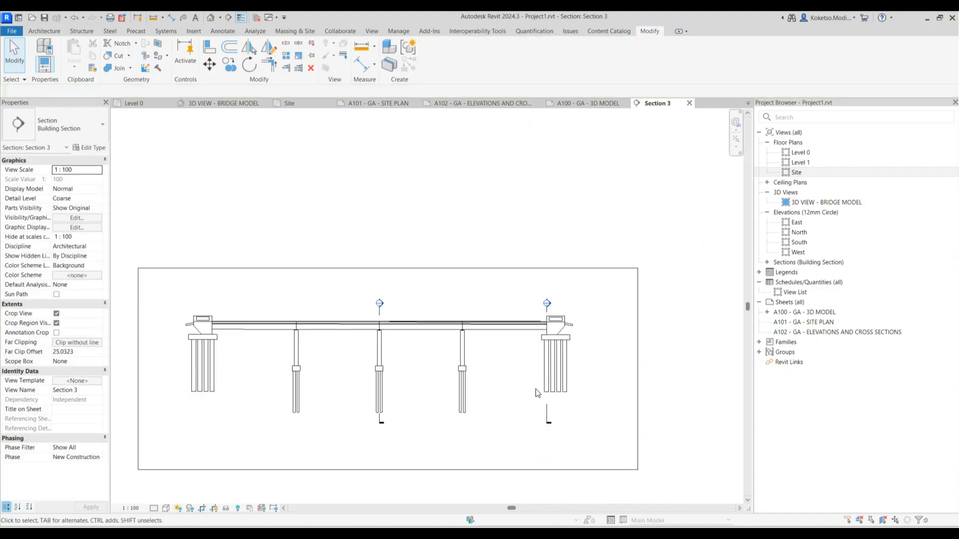
scroll(537, 394, up, 2)
Open the Section 2 view and tighten its crop region around the bridge
double_click(295, 260)
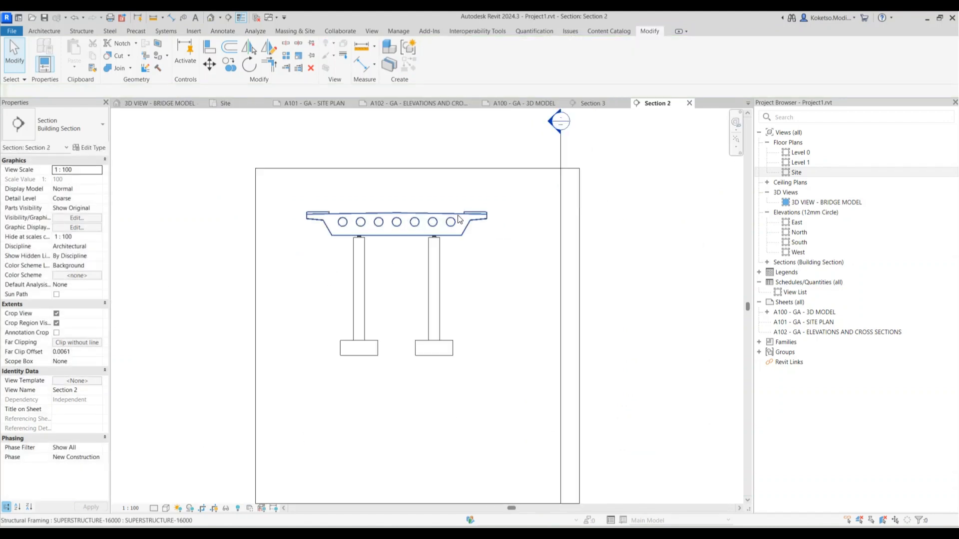
drag(468, 411, 465, 364)
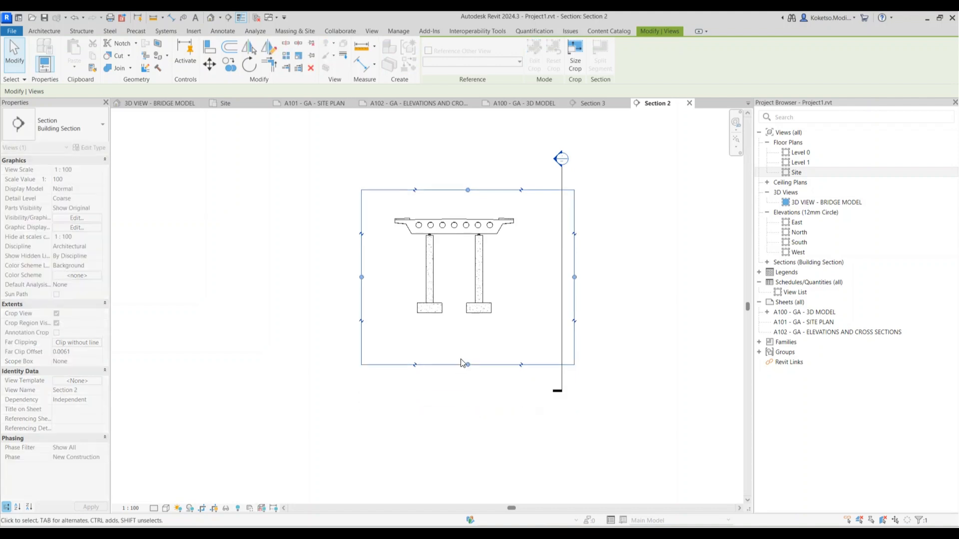
drag(575, 275, 542, 276)
drag(456, 364, 456, 329)
scroll(465, 199, up, 3)
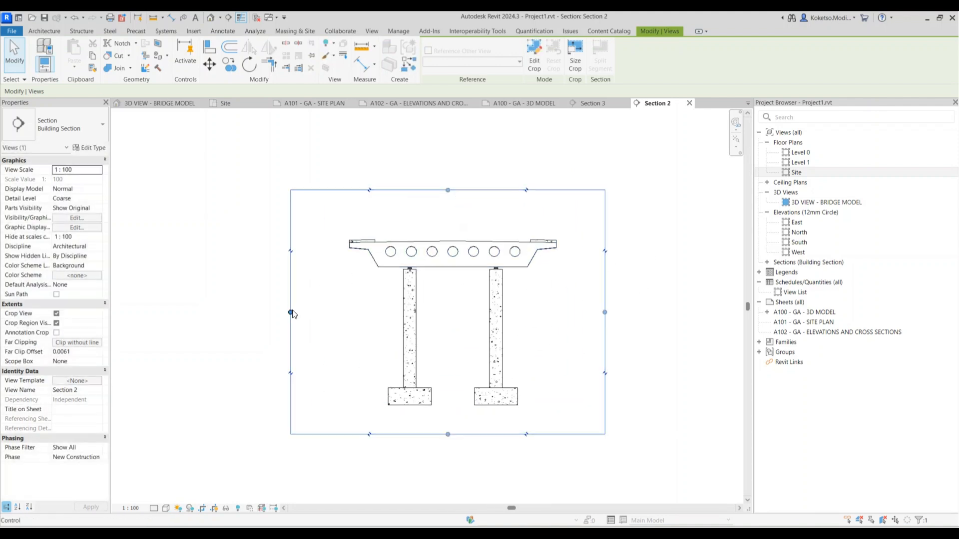
drag(291, 312, 305, 314)
click(456, 335)
scroll(452, 329, up, 2)
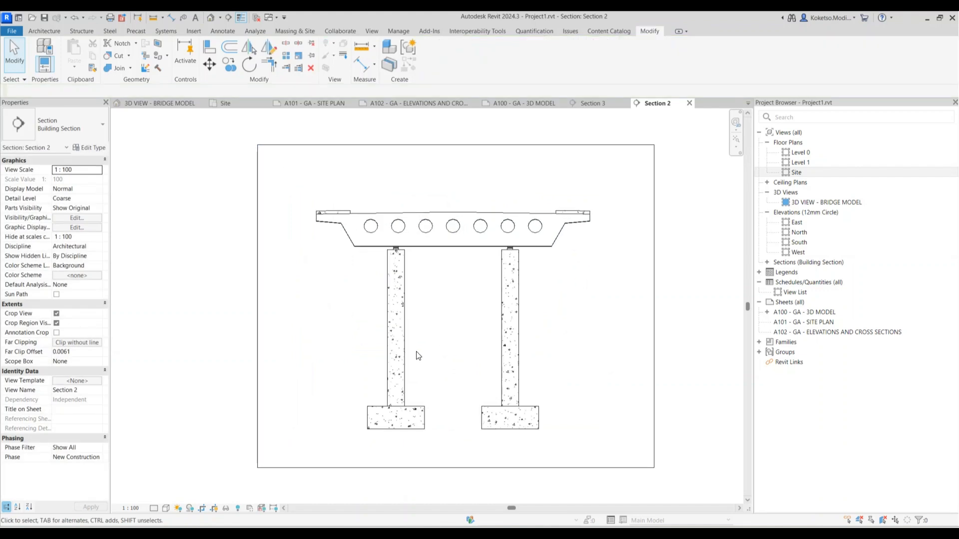
Select both pier columns and footings and override their surface patterns to solid fill
click(403, 343)
scroll(441, 427, up, 1)
ctrl+click(496, 421)
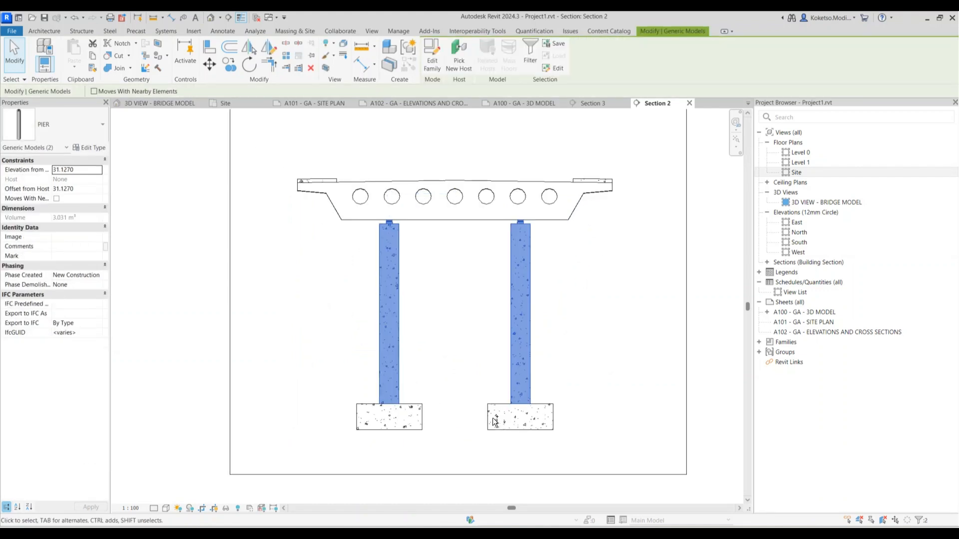
ctrl+click(495, 420)
right_click(430, 296)
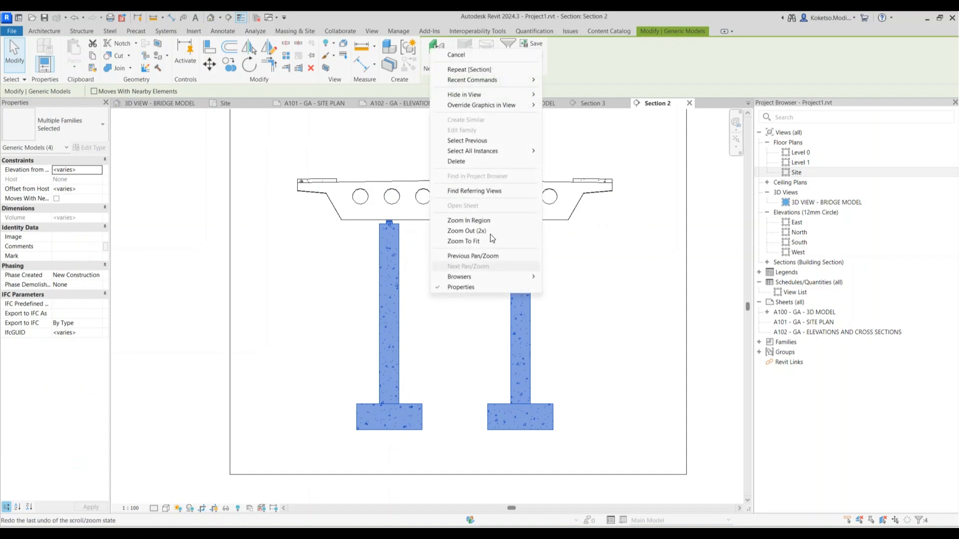
mouse_move(506, 103)
click(563, 105)
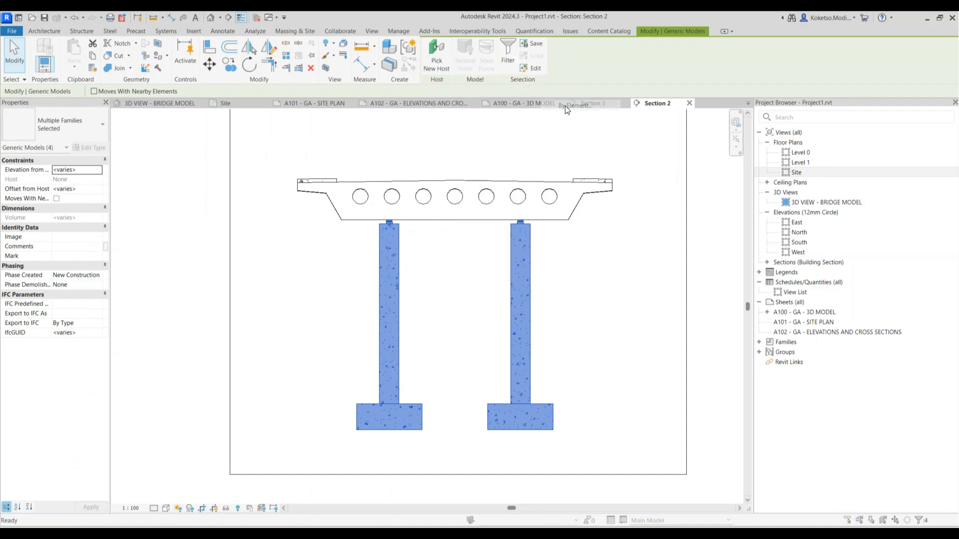
click(470, 188)
click(467, 205)
click(460, 228)
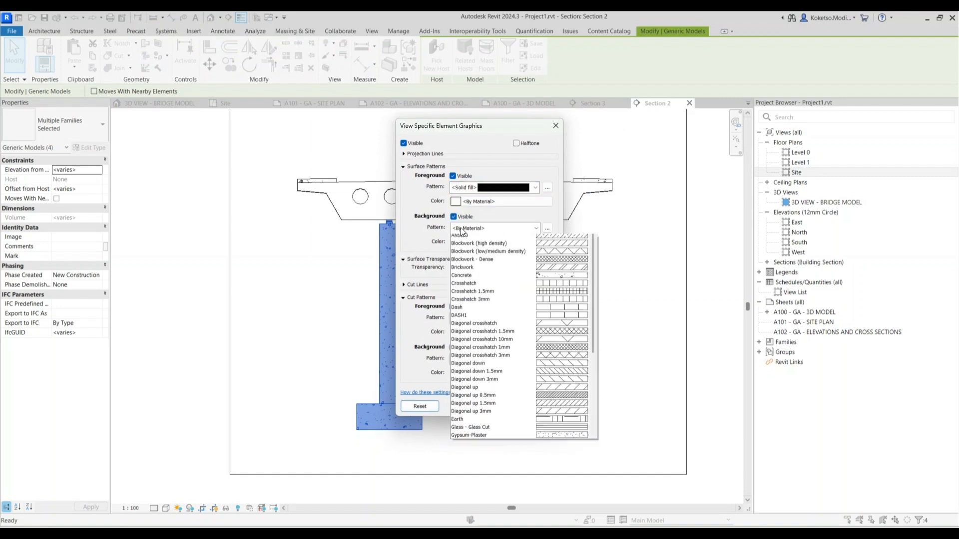
click(469, 245)
Make the surface foreground and background fill colours white
click(466, 201)
click(419, 255)
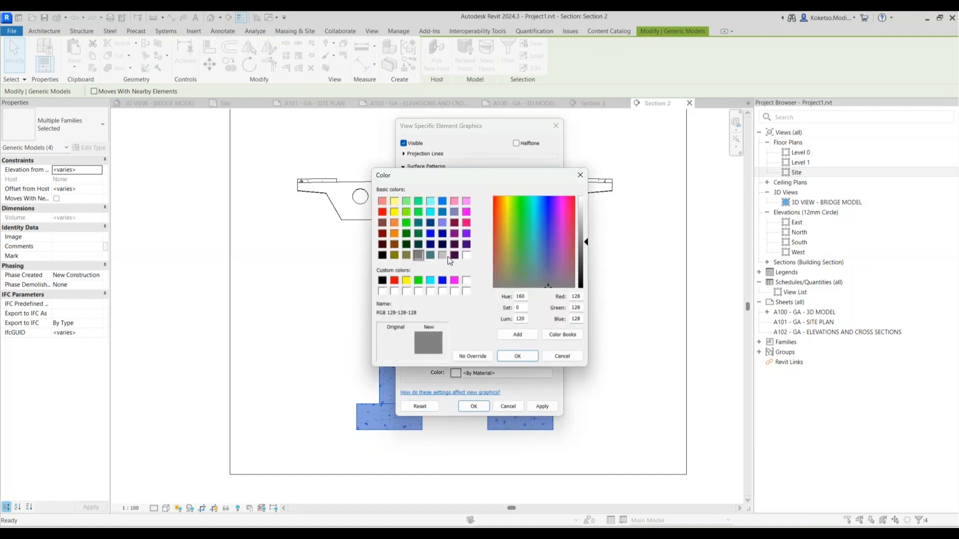
click(465, 255)
click(517, 354)
click(477, 245)
click(465, 256)
click(516, 353)
click(531, 406)
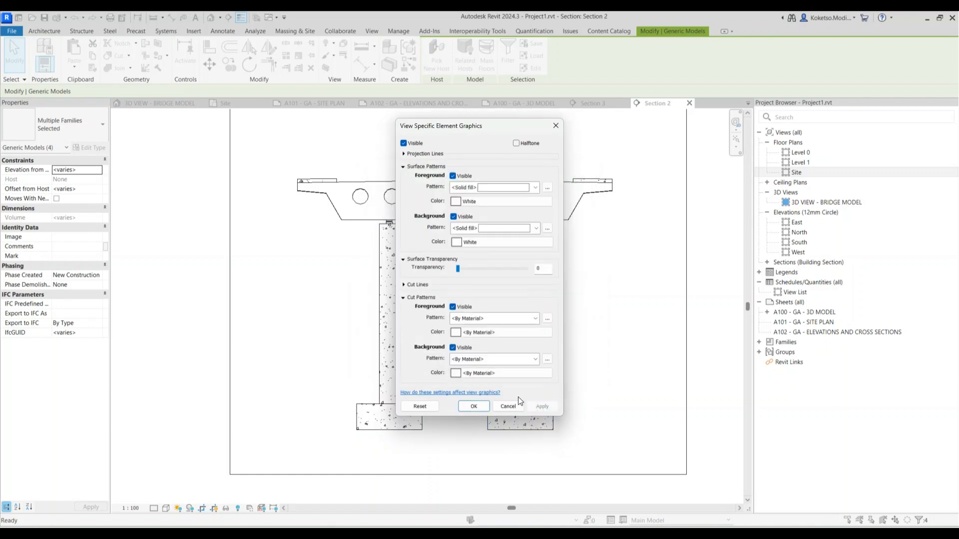
Give the piers and footings a solid white cut pattern fill and accept the overrides
click(466, 318)
click(459, 85)
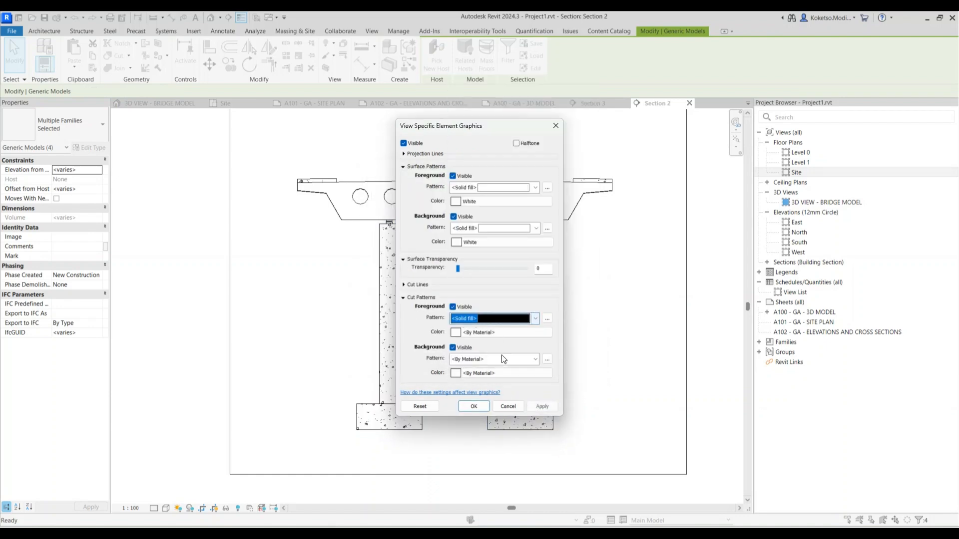
click(487, 359)
click(464, 125)
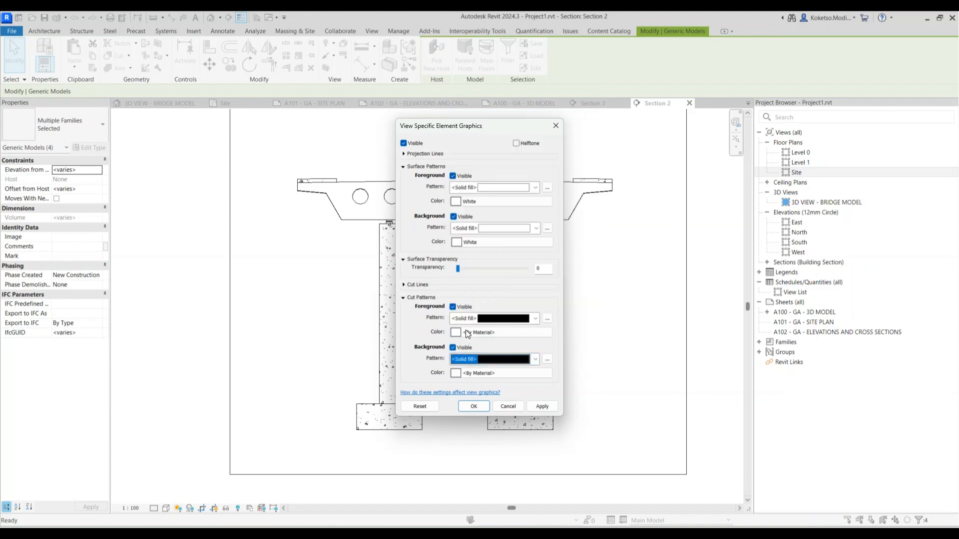
click(467, 333)
click(466, 255)
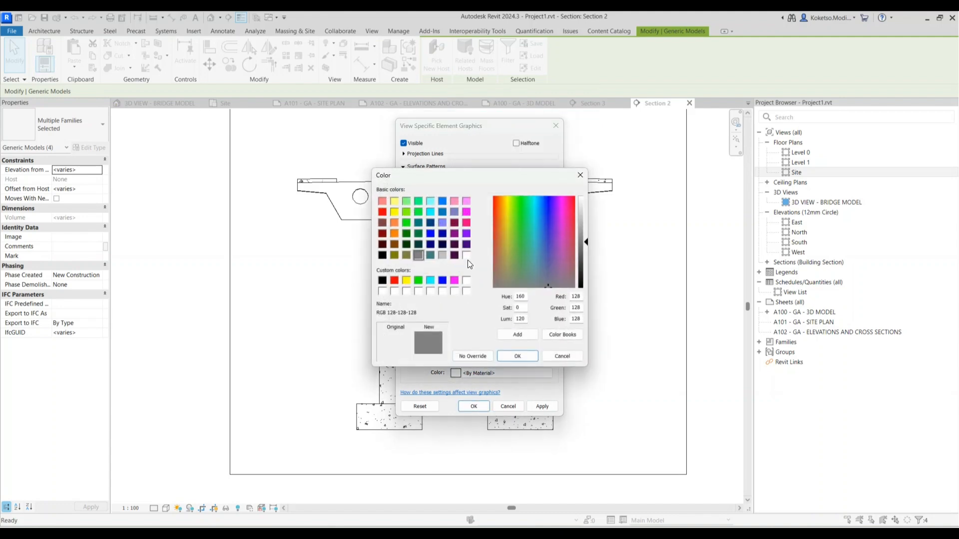
click(467, 258)
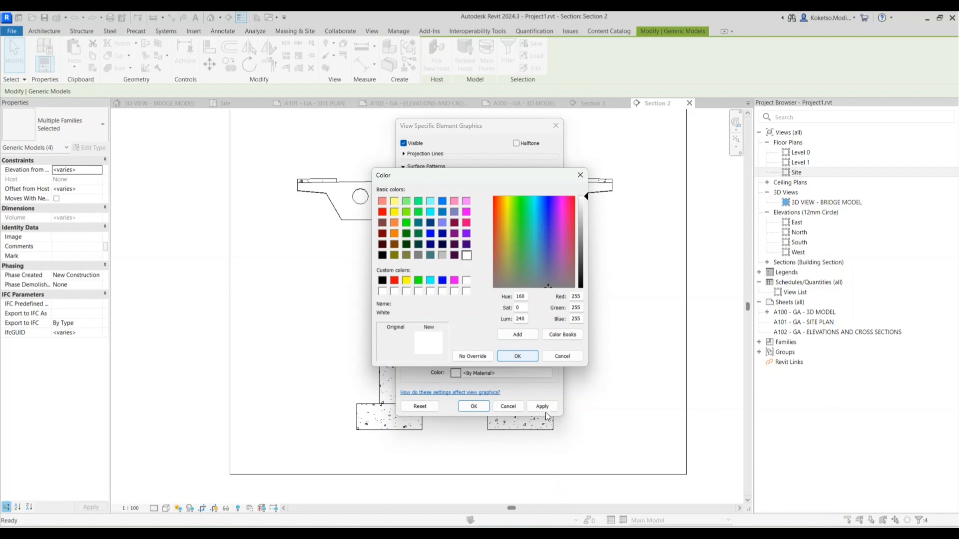
click(517, 357)
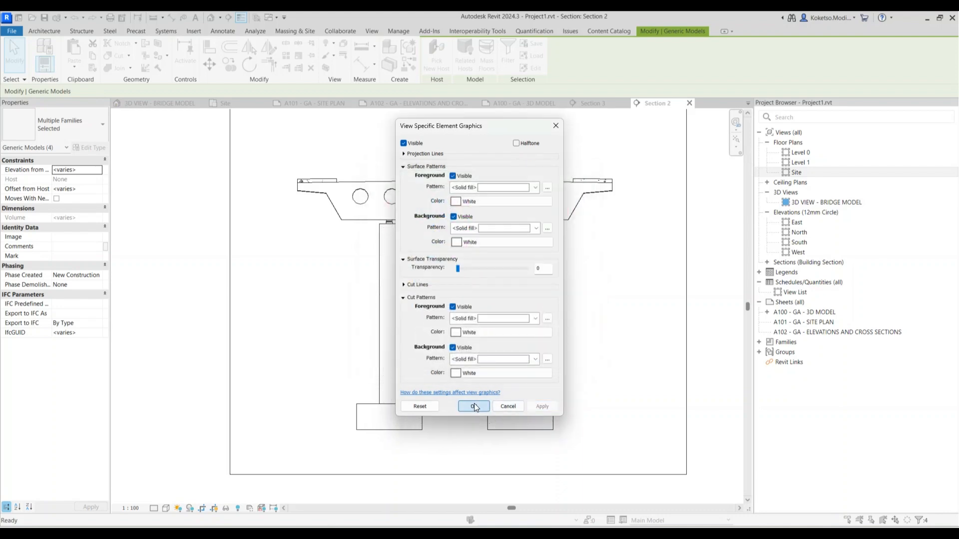
click(475, 407)
middle_drag(582, 290, 569, 309)
scroll(580, 212, up, 4)
Select the deck and override its cut foreground and background patterns to solid fill
click(584, 188)
scroll(589, 188, down, 5)
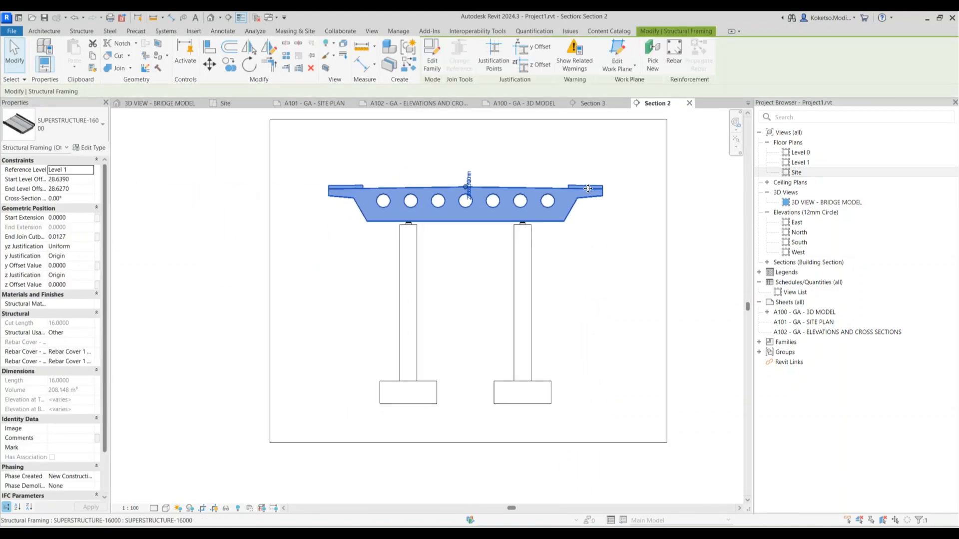
scroll(476, 165, up, 2)
right_click(356, 165)
mouse_move(468, 264)
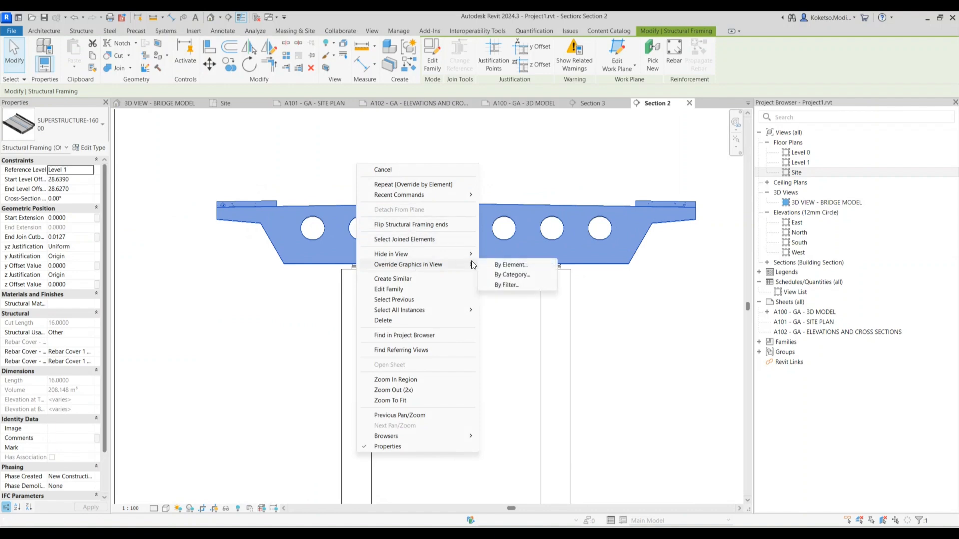
click(504, 272)
key(Escape)
right_click(383, 184)
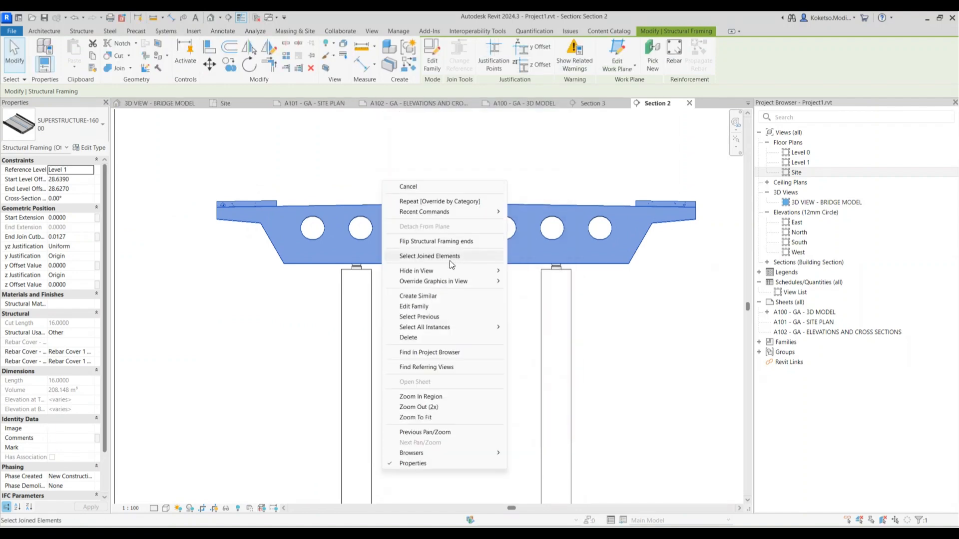
key(Escape)
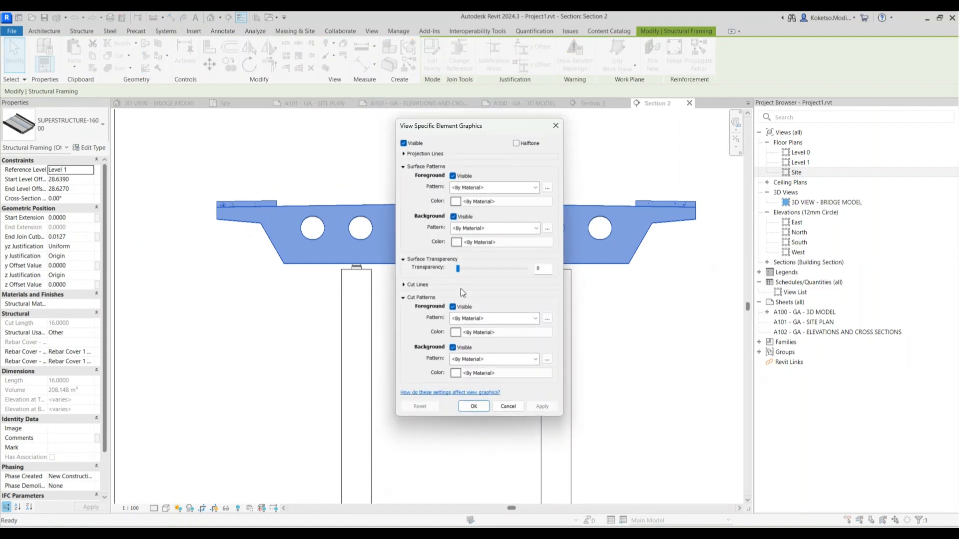
click(474, 318)
click(471, 85)
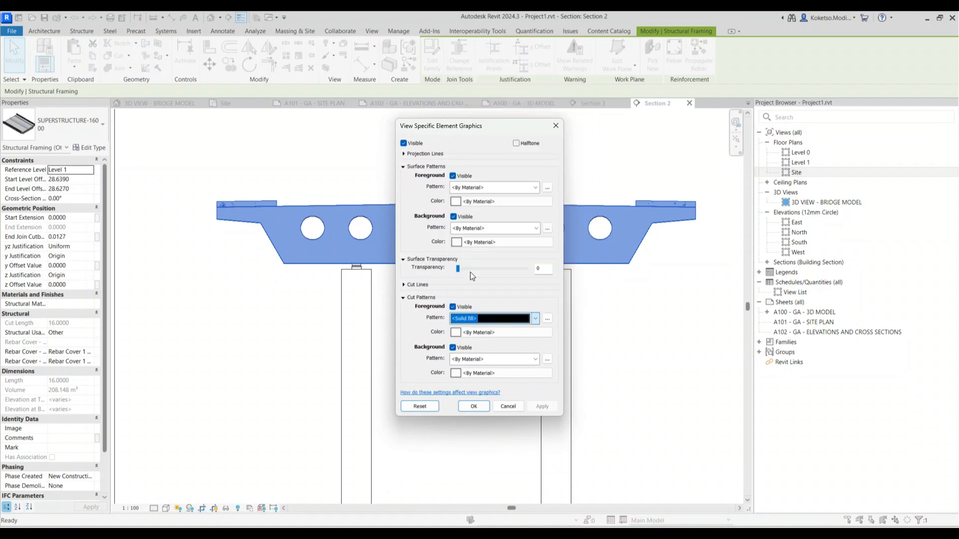
click(471, 358)
click(463, 128)
Colour the deck's cut fill white, apply it, and switch to sheet A101
click(471, 332)
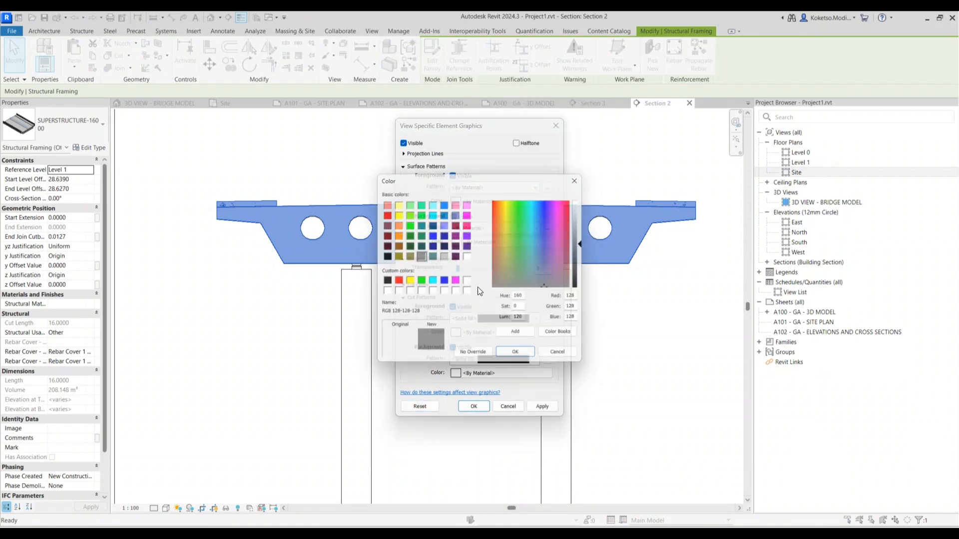
click(466, 255)
click(470, 374)
click(467, 256)
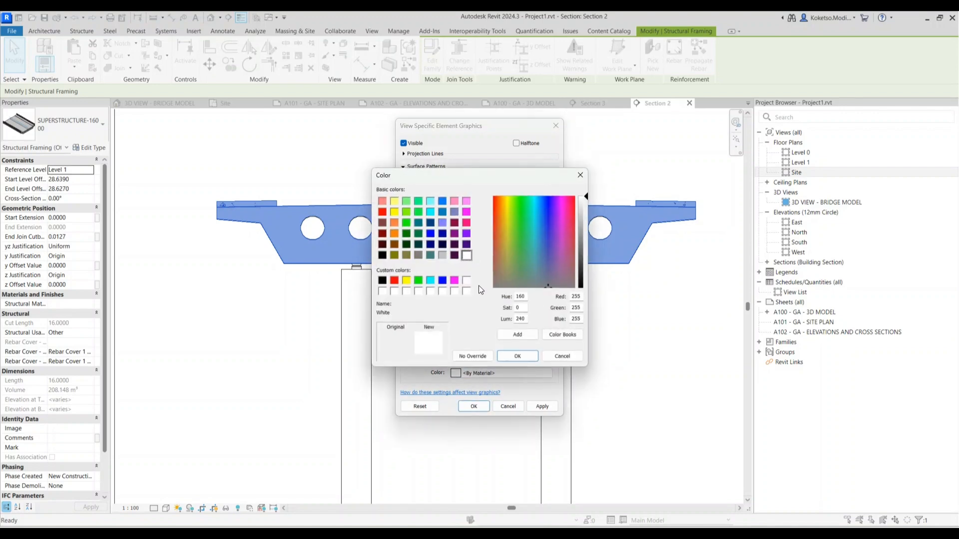
click(517, 356)
click(540, 405)
click(472, 406)
key(Escape)
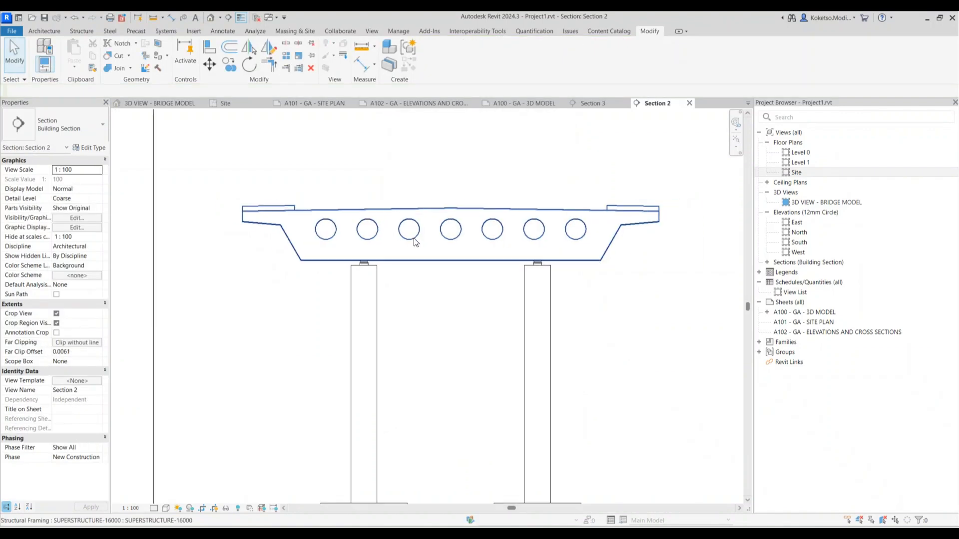
click(341, 102)
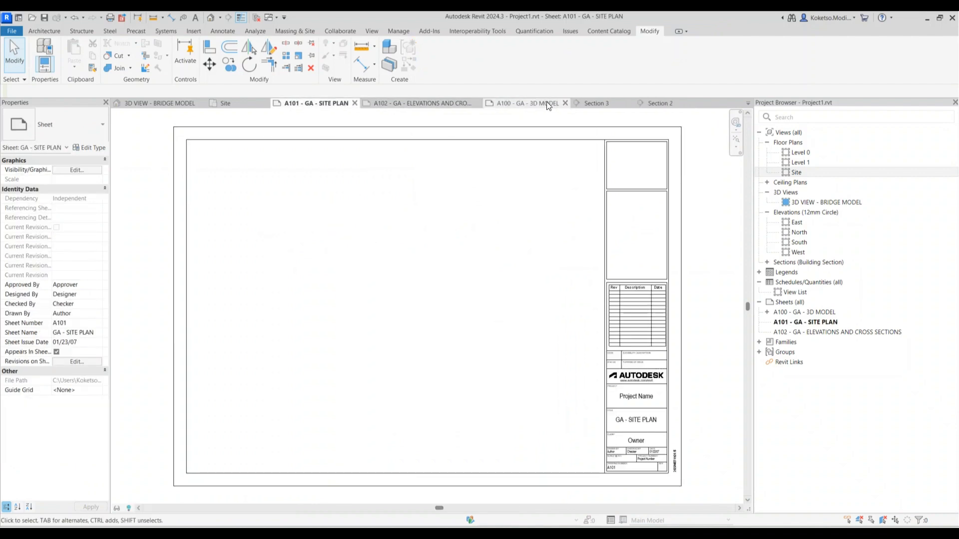
Adjust the section line's far clip depth in the Site plan, then return to Section 2
click(222, 103)
click(461, 263)
scroll(454, 273, up, 10)
drag(433, 277, 435, 276)
key(Escape)
click(655, 101)
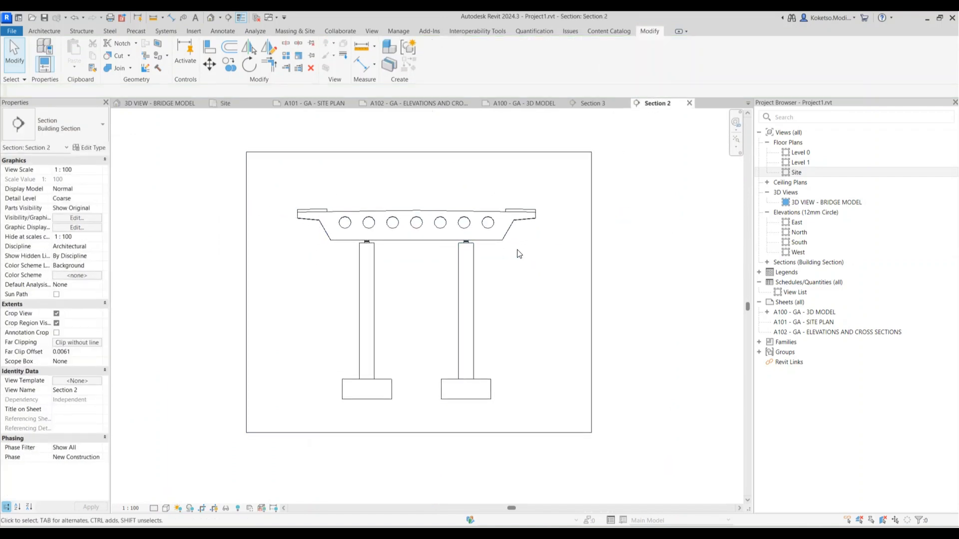
Rename the Section 2 view to 'PIER 2 CROSS SECTION'
double_click(804, 262)
right_click(802, 271)
click(830, 438)
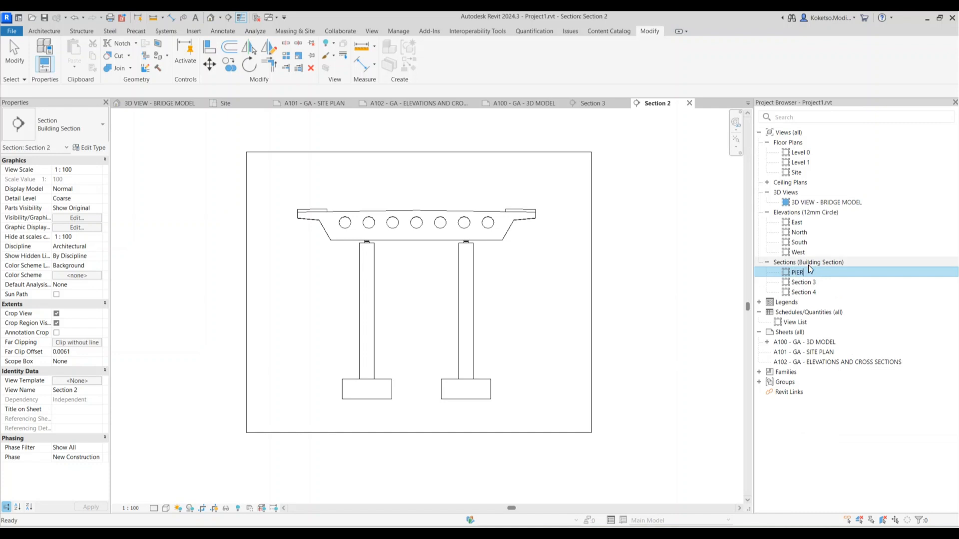
text(PIER 2 CROSS SECRTI)
text(TIOIN)
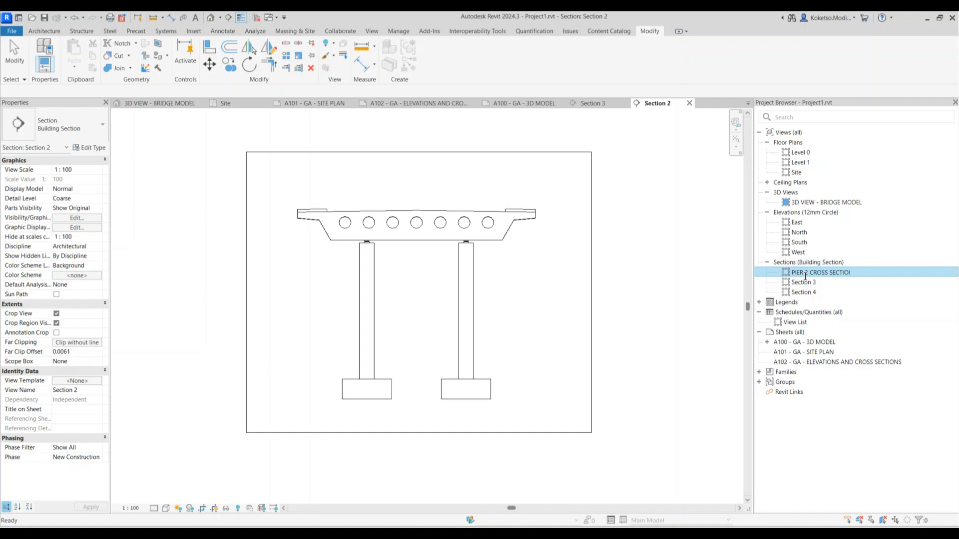
key(Return)
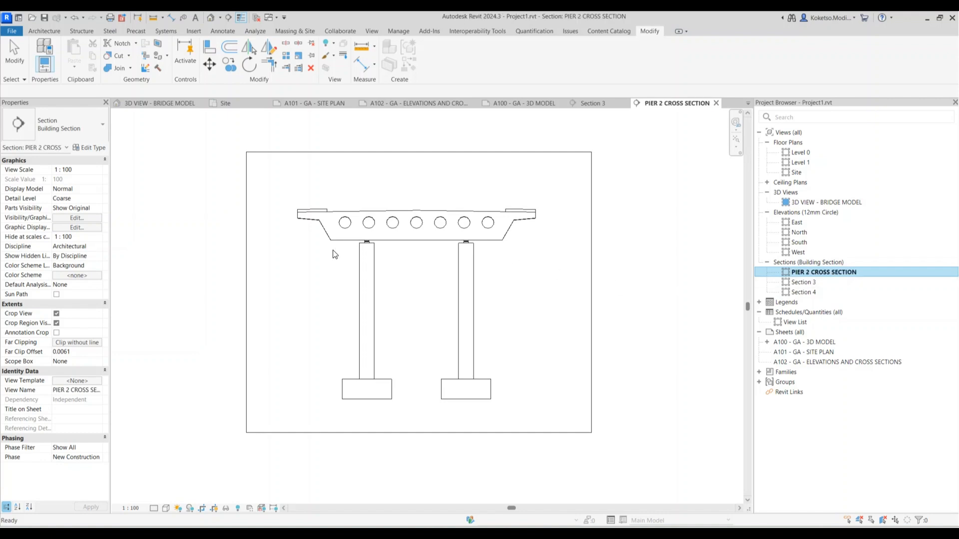
Dimension the deck with a 6.000 | 6.000 string and a 12.000 overall width
click(171, 18)
scroll(301, 217, up, 4)
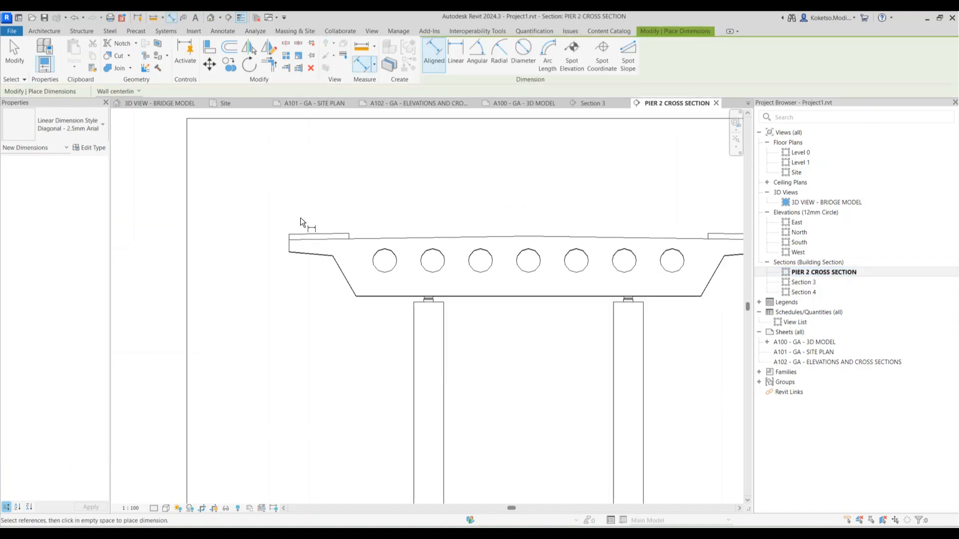
click(288, 246)
scroll(359, 239, down, 4)
scroll(435, 228, up, 2)
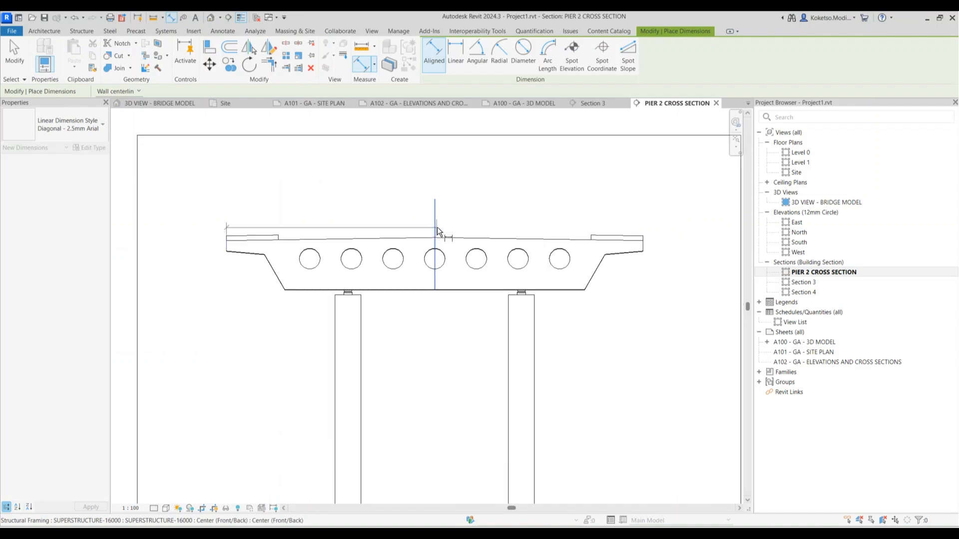
click(434, 225)
click(643, 245)
click(501, 206)
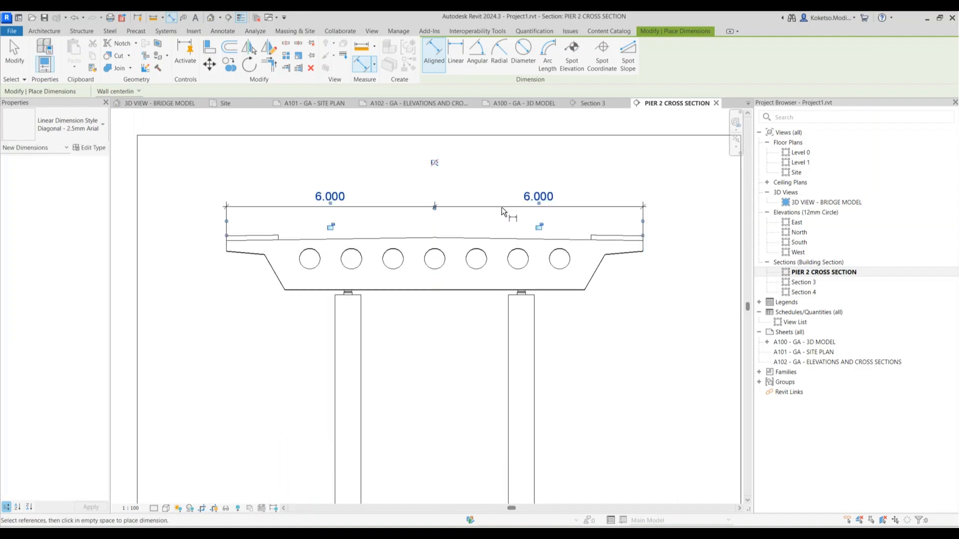
click(232, 246)
click(644, 245)
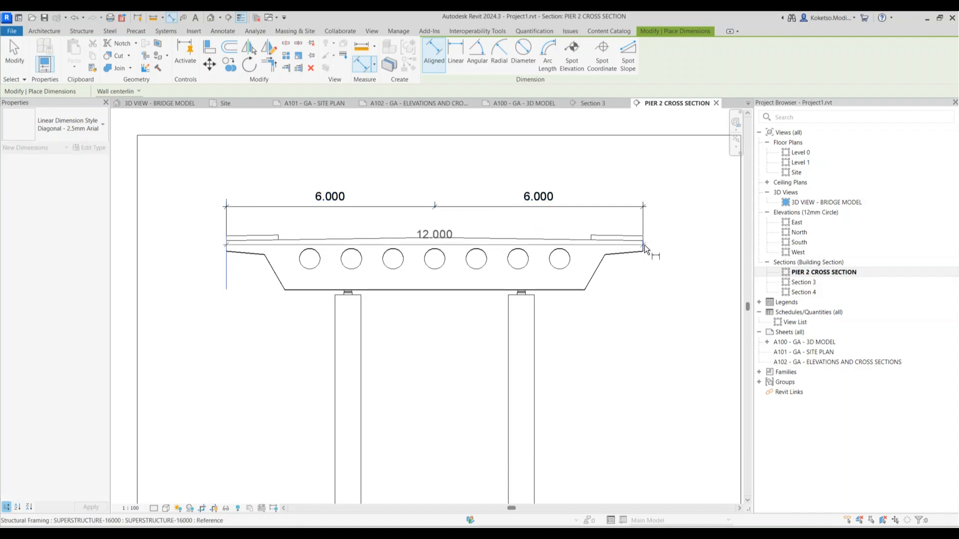
click(492, 169)
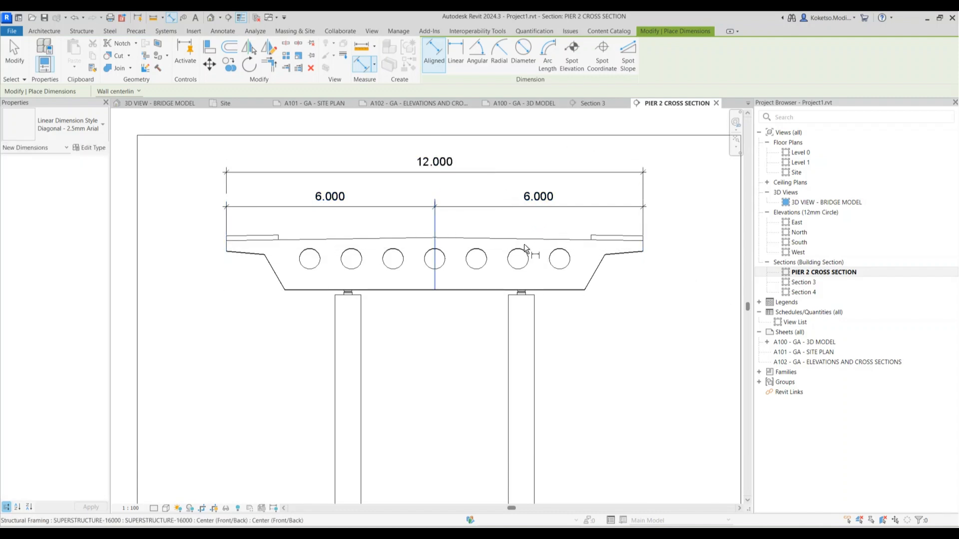
Add the 1.500 dimensions at the deck's right and left ends
scroll(624, 229, up, 2)
scroll(531, 237, up, 3)
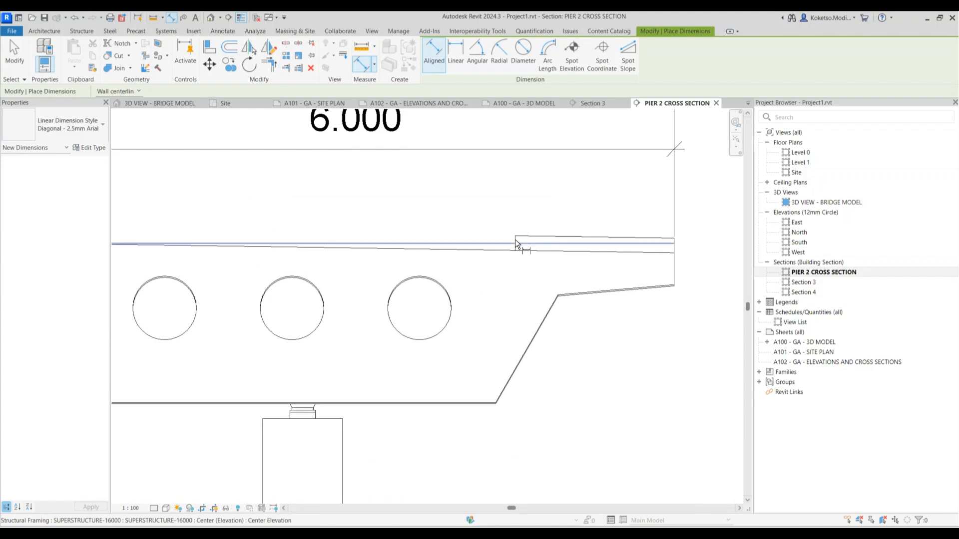
click(514, 239)
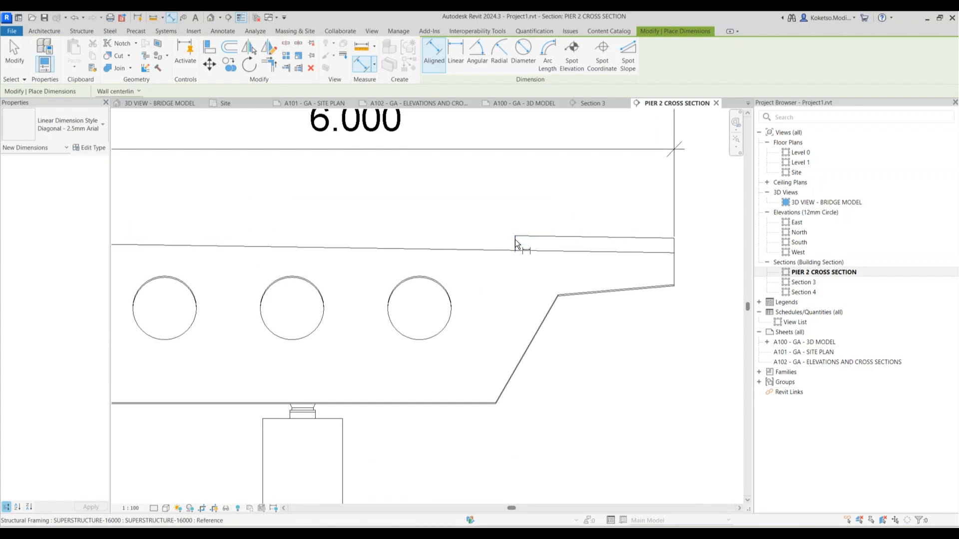
click(674, 244)
click(621, 204)
scroll(619, 200, down, 5)
scroll(247, 225, up, 4)
click(196, 254)
click(333, 234)
scroll(325, 201, down, 4)
click(325, 205)
Dimension both pier columns at 0.750 wide and both footings at 2.500 wide
scroll(407, 231, down, 2)
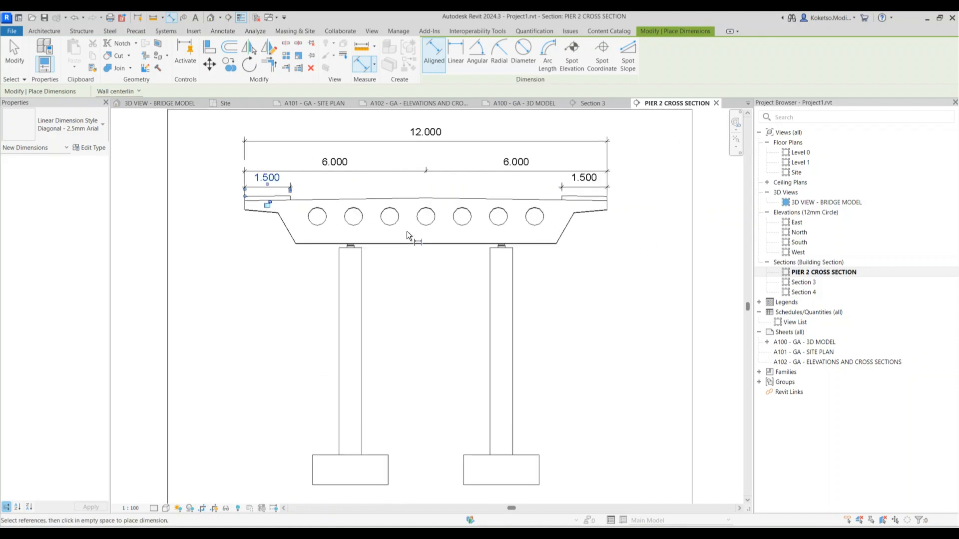
ctrl+scroll(397, 290, down, 2)
click(338, 280)
click(361, 279)
click(387, 289)
click(500, 295)
click(513, 286)
click(527, 287)
middle_drag(317, 451, 331, 385)
click(326, 363)
click(400, 360)
click(428, 392)
click(478, 349)
click(554, 362)
click(564, 391)
Add the 1.000 footing depth and 7.000 pier height dimensions
click(548, 345)
click(549, 373)
click(581, 343)
scroll(554, 249, down, 2)
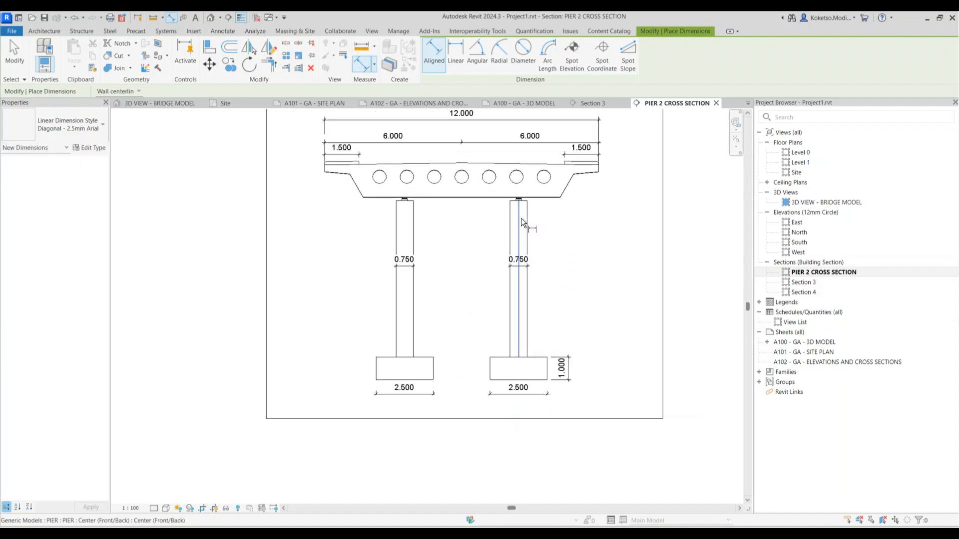
scroll(545, 300, up, 2)
click(547, 369)
click(558, 163)
click(580, 184)
Dimension the 5.000 spacing between pier centre lines and finish dimensioning
scroll(637, 262, down, 2)
scroll(630, 290, down, 1)
scroll(520, 357, up, 2)
click(516, 361)
click(394, 382)
key(Escape)
click(384, 380)
click(518, 385)
middle_drag(520, 387, 507, 314)
scroll(502, 379, up, 1)
scroll(502, 379, up, 1)
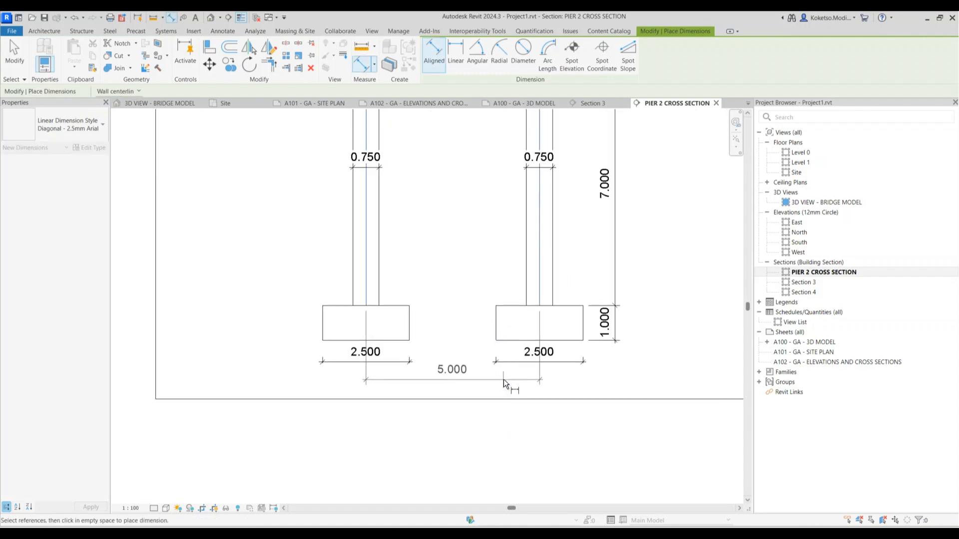
click(480, 224)
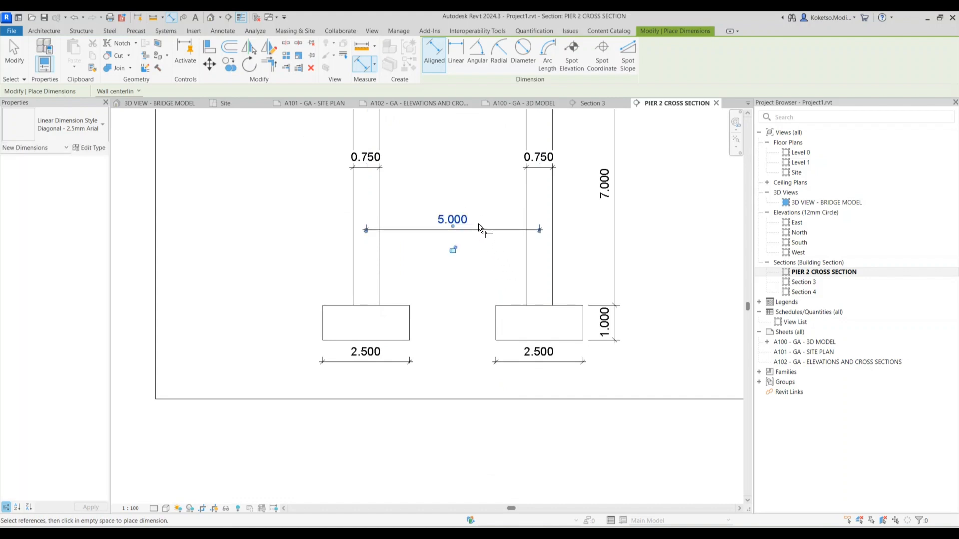
key(Escape)
scroll(499, 237, down, 5)
middle_drag(508, 245, 501, 355)
scroll(542, 287, up, 2)
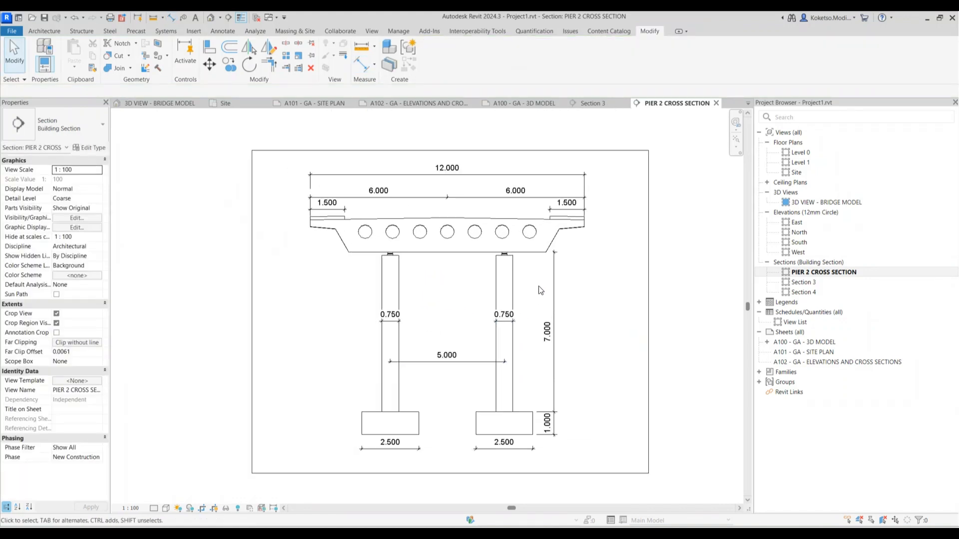
scroll(606, 247, down, 3)
Drop the PIER 2 CROSS SECTION view onto sheet A102 as a viewport
click(716, 103)
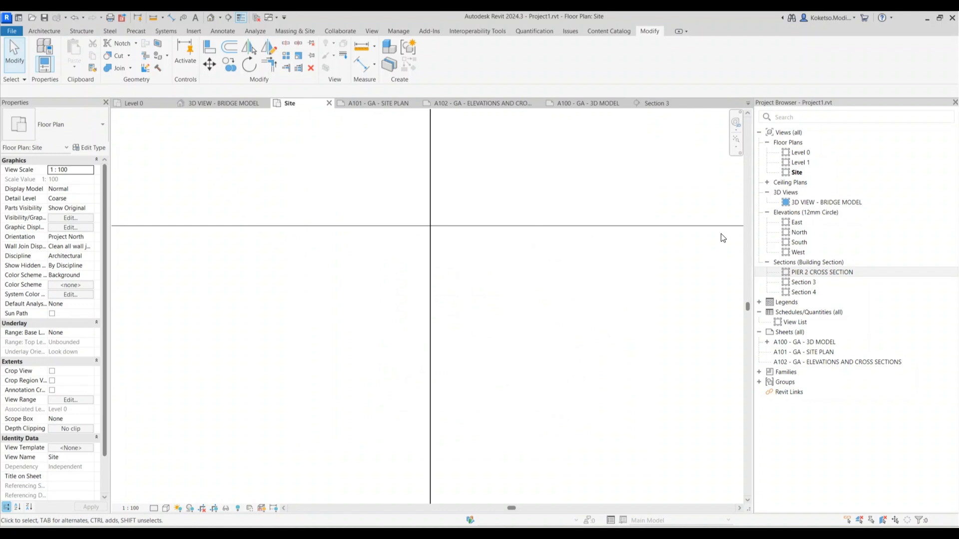
double_click(812, 362)
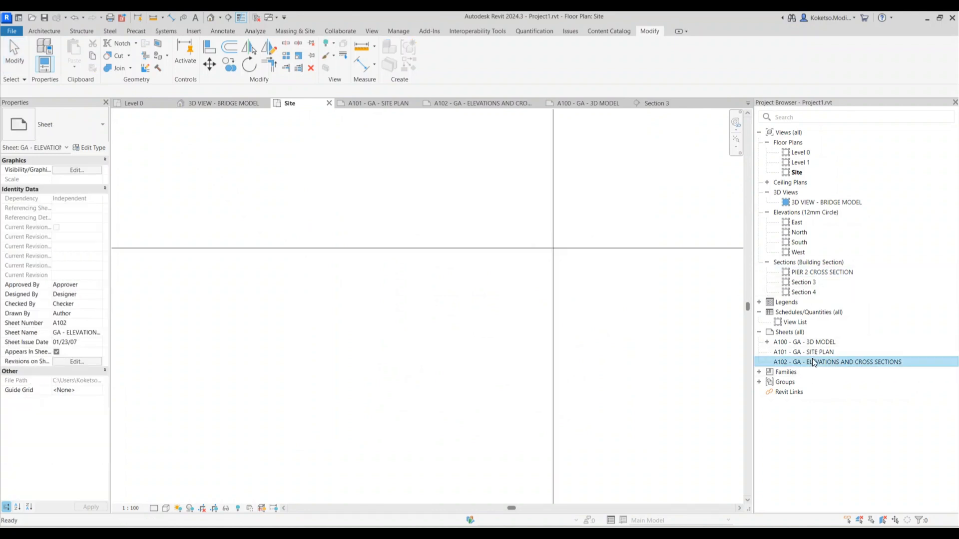
click(829, 272)
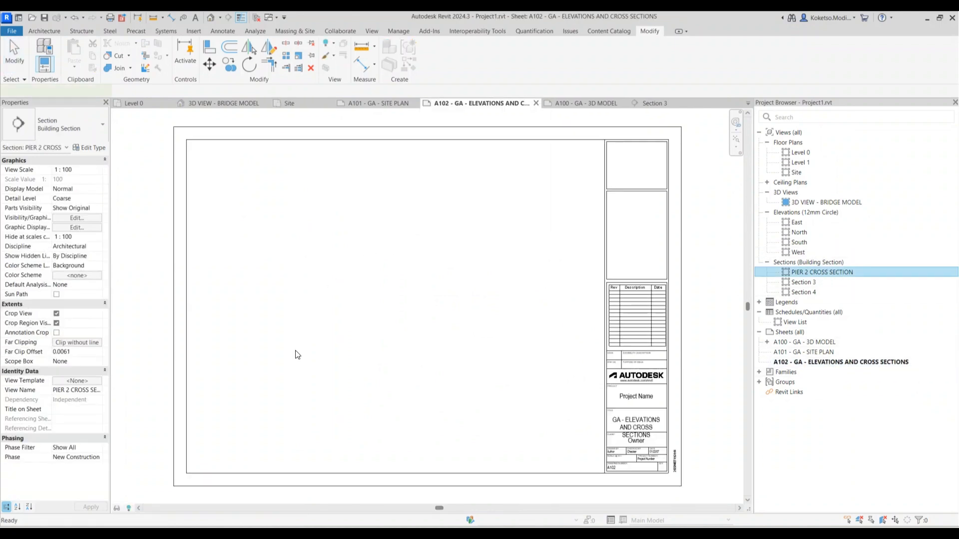
drag(828, 272, 295, 351)
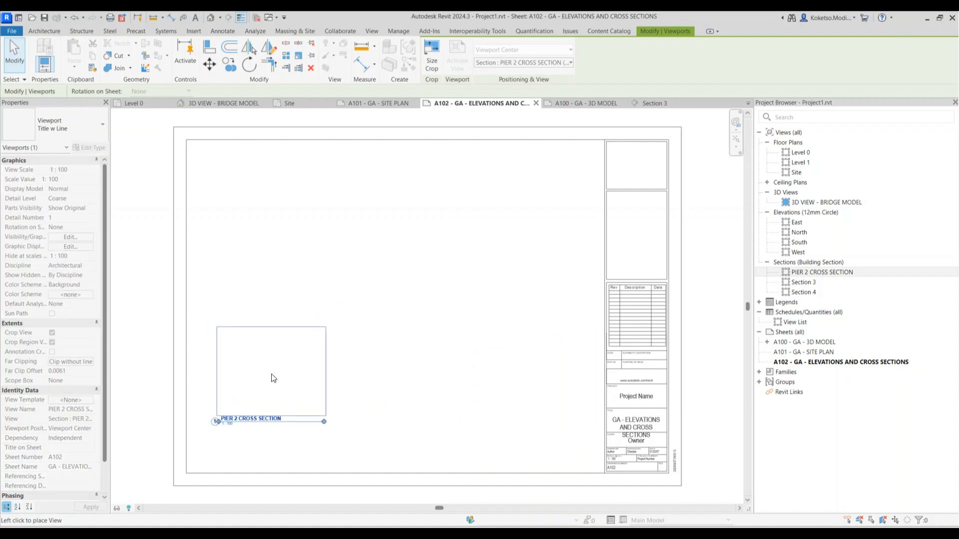
click(277, 383)
click(386, 383)
click(285, 396)
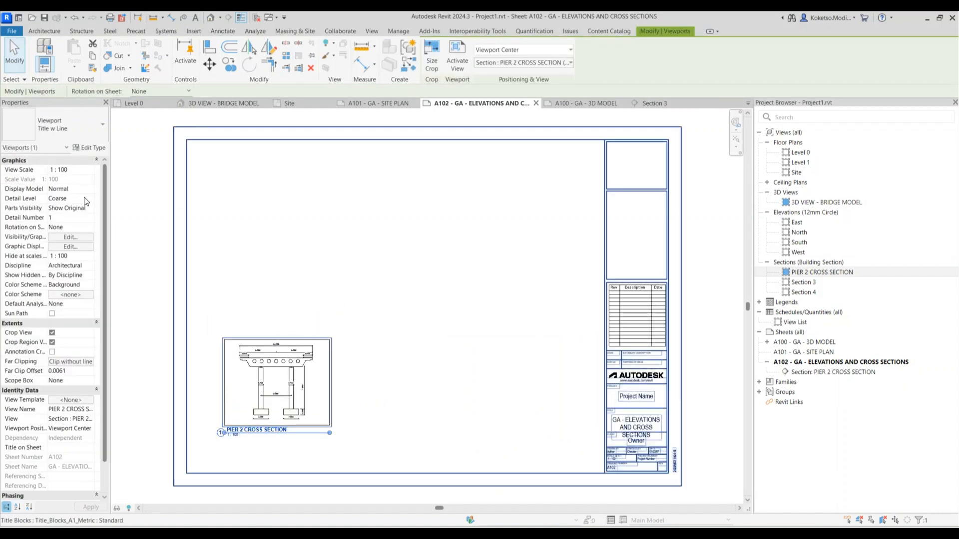
Hide the viewport's crop region, nudge its title right, and move it to the sheet's top-left
click(52, 342)
click(330, 466)
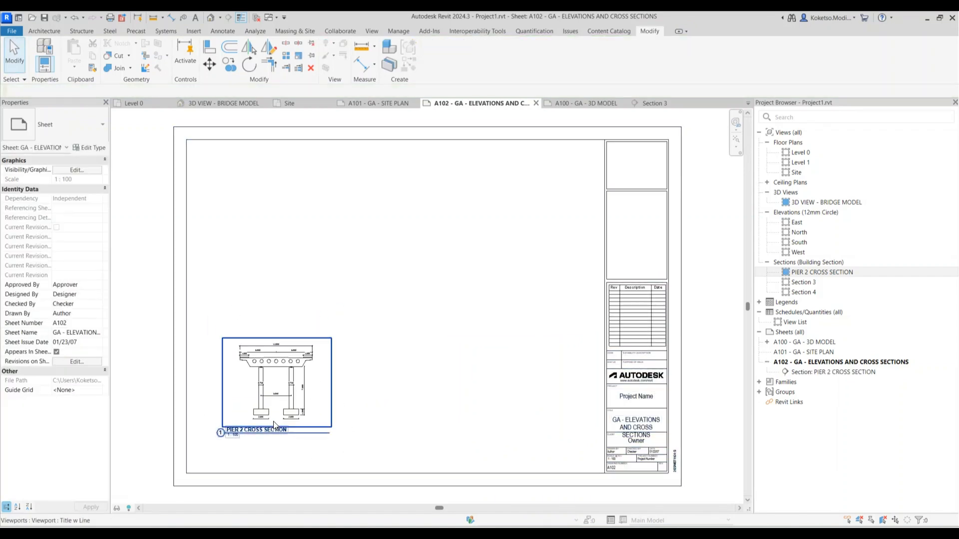
click(282, 415)
click(287, 434)
click(256, 431)
drag(256, 430, 281, 430)
mouse_move(280, 384)
mouse_down()
mouse_move(286, 341)
mouse_move(263, 204)
mouse_up()
click(426, 121)
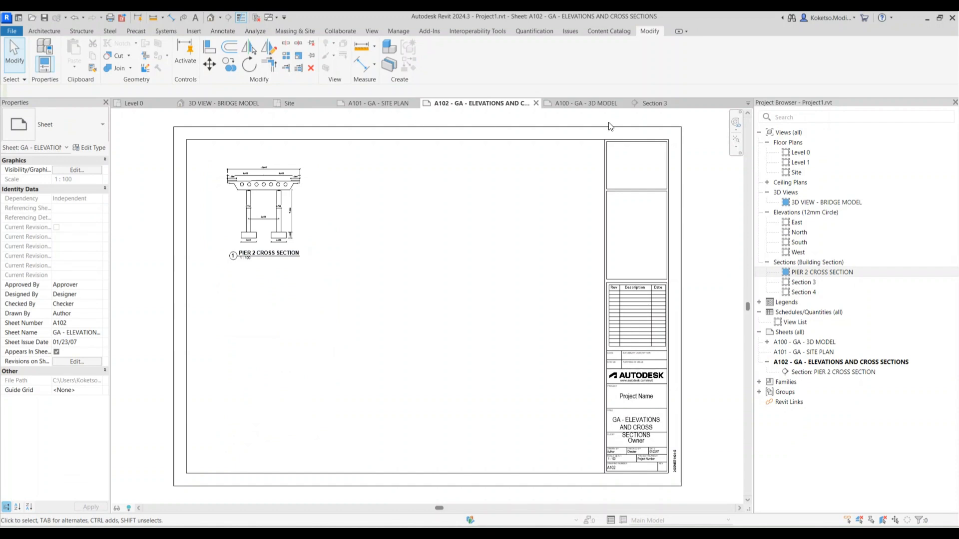
Open Section 3 and bring its right crop boundary into view
double_click(804, 282)
scroll(543, 282, down, 3)
scroll(504, 240, up, 3)
middle_drag(570, 263, 452, 263)
Open Section 4 and pull its crop region's bottom and right edges inward
double_click(560, 220)
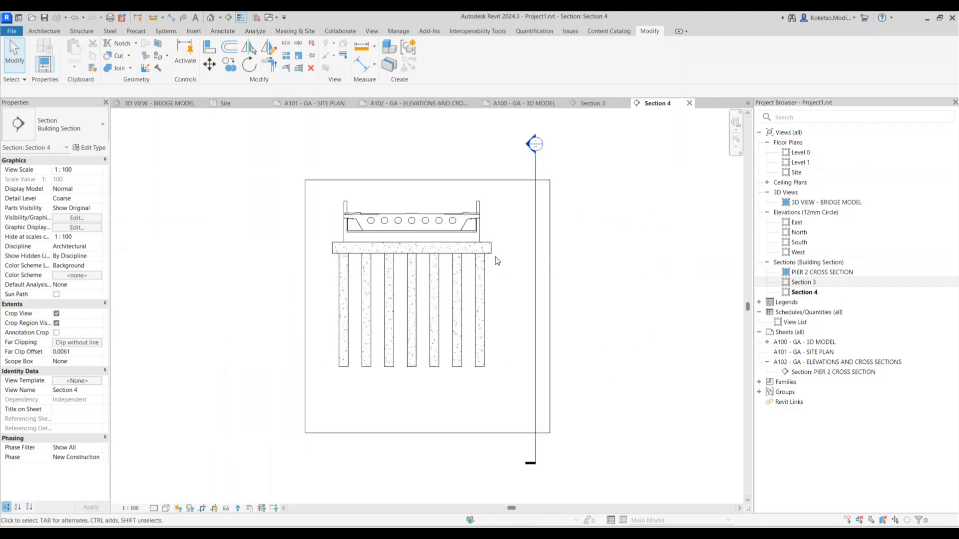
click(449, 433)
drag(427, 433, 427, 388)
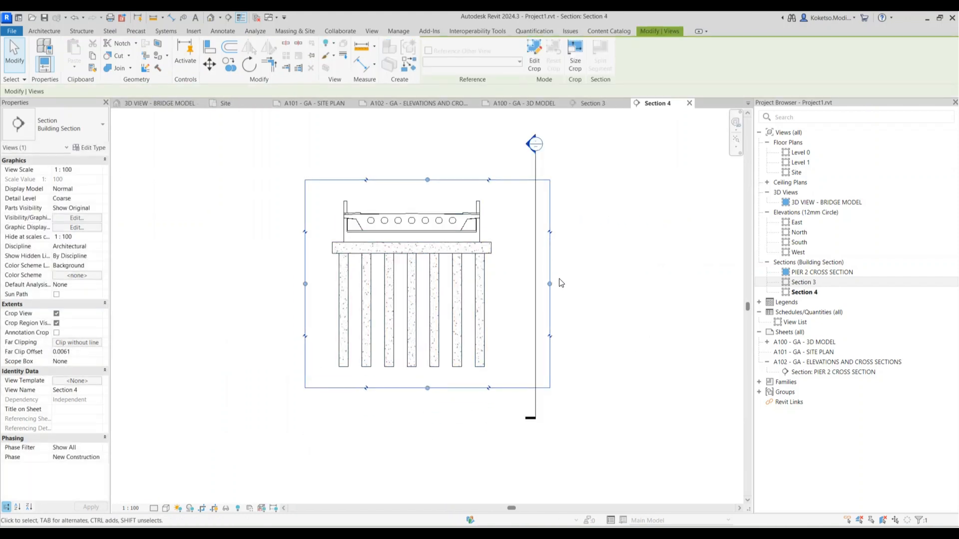
drag(521, 282, 524, 282)
key(Escape)
scroll(421, 276, up, 1)
click(436, 271)
key(Escape)
Select the pier elements and override their cut foreground to a solid fill in white
drag(517, 162, 262, 294)
key(Escape)
drag(526, 175, 381, 294)
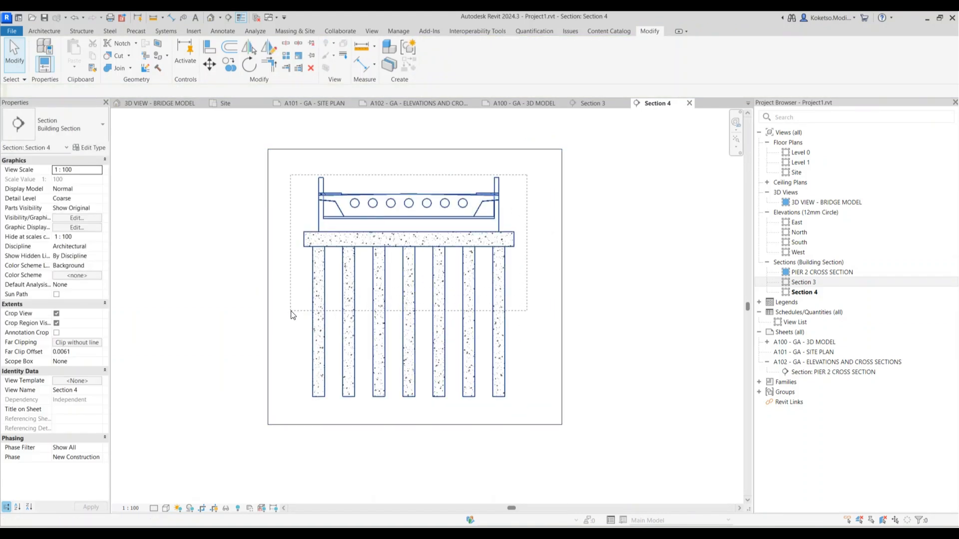
drag(292, 314, 292, 314)
right_click(284, 220)
mouse_move(356, 281)
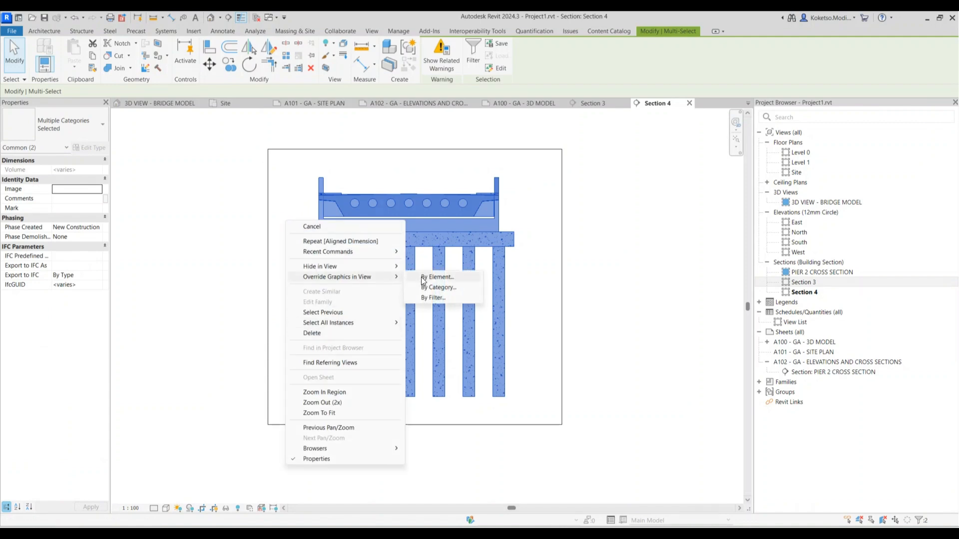
click(427, 275)
click(481, 317)
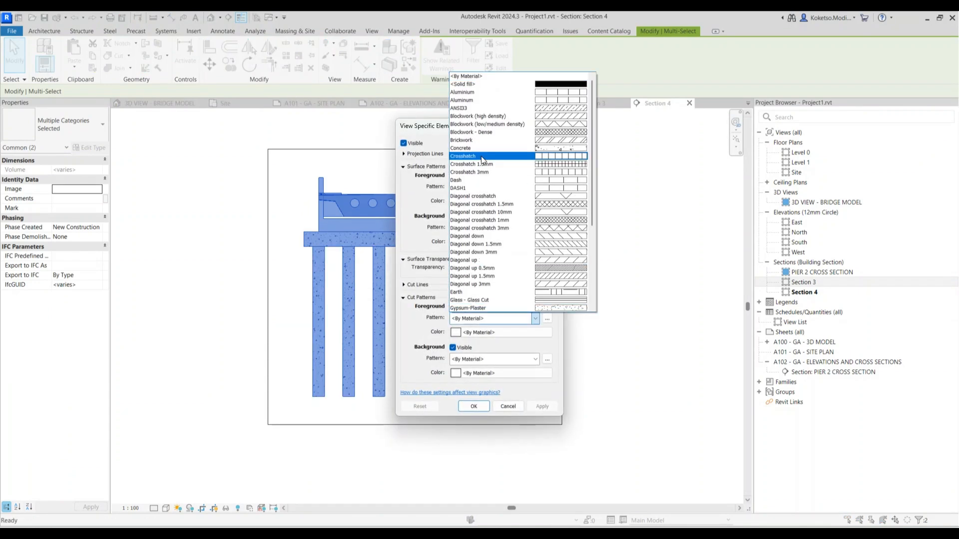
click(481, 84)
click(477, 331)
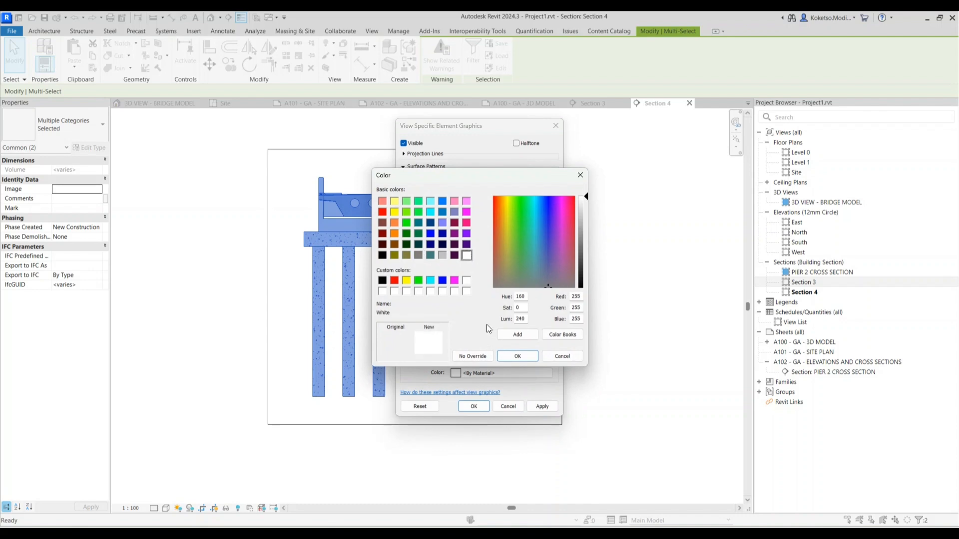
click(506, 355)
Set the cut background to a white solid fill too and apply the overrides
click(473, 359)
scroll(480, 224, down, 1)
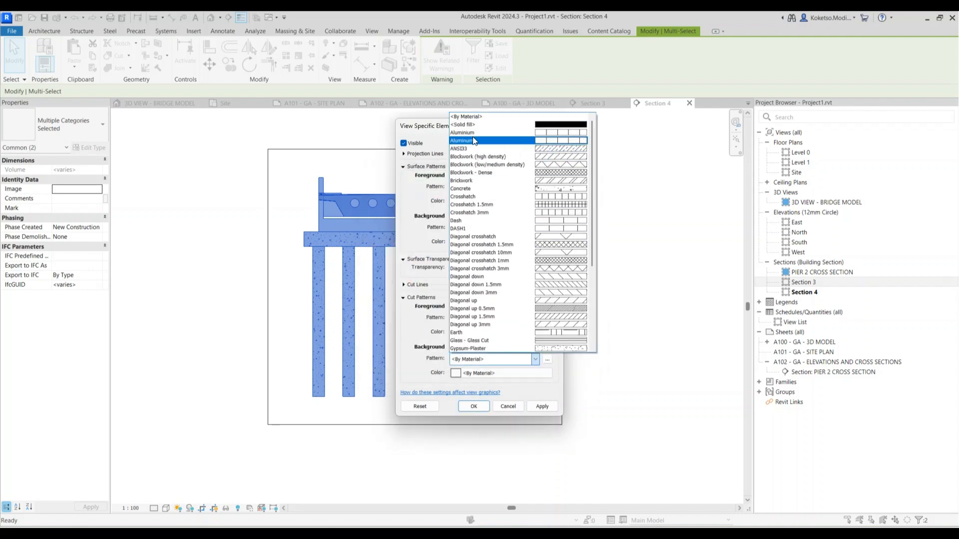
click(481, 157)
click(490, 374)
click(469, 256)
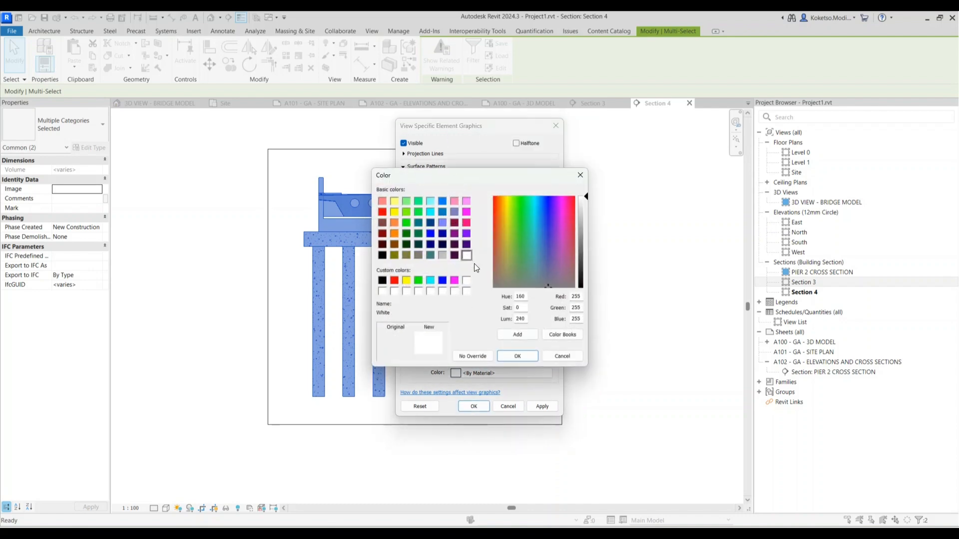
click(517, 357)
click(540, 406)
click(474, 406)
scroll(379, 186, up, 4)
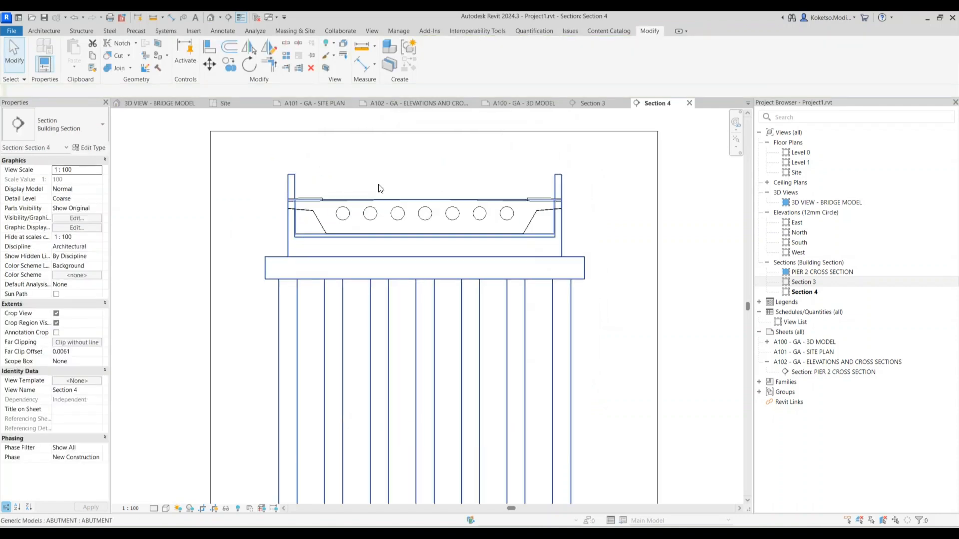
Dimension the 12.000 overall width and the 6.000 / 6.000 centre-line chain above the section
click(171, 17)
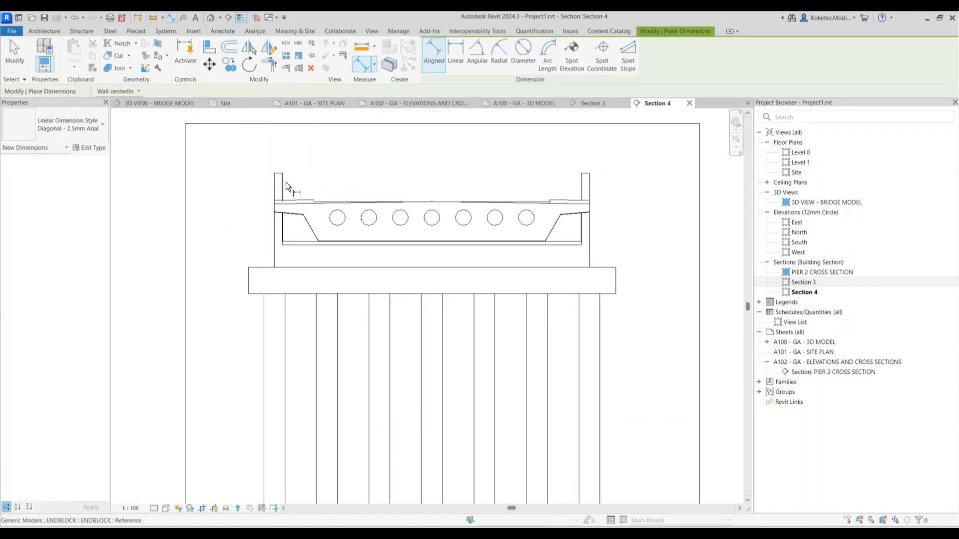
scroll(280, 184, up, 2)
click(272, 182)
scroll(532, 176, down, 3)
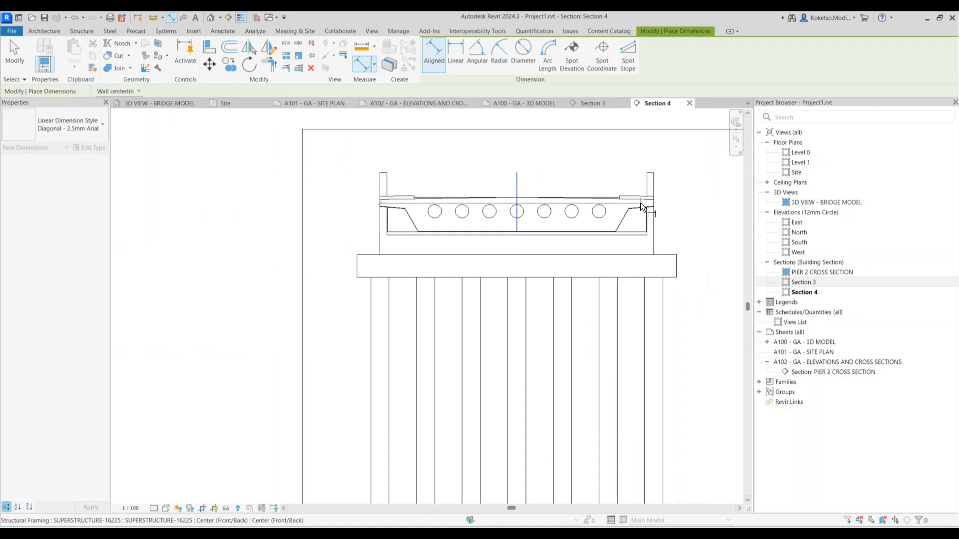
click(654, 185)
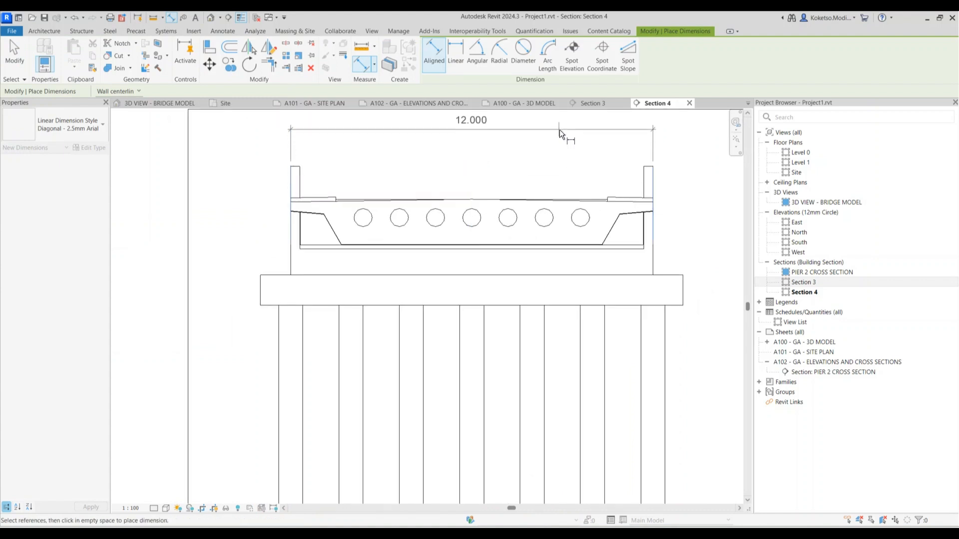
click(556, 127)
click(289, 183)
click(472, 183)
click(655, 184)
click(551, 149)
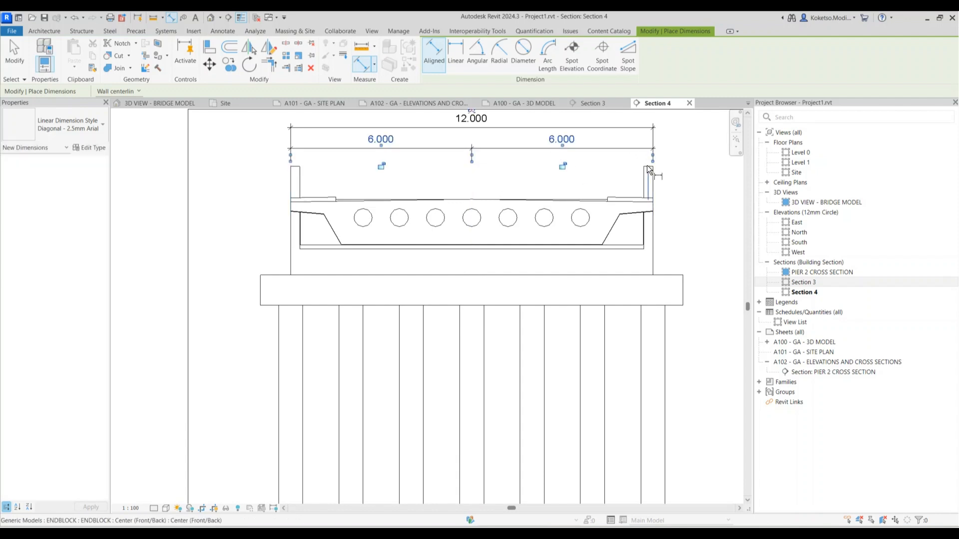
Add the 3.600 wall height and the 0.860 / 2.740 vertical dimension chain
click(648, 169)
click(660, 275)
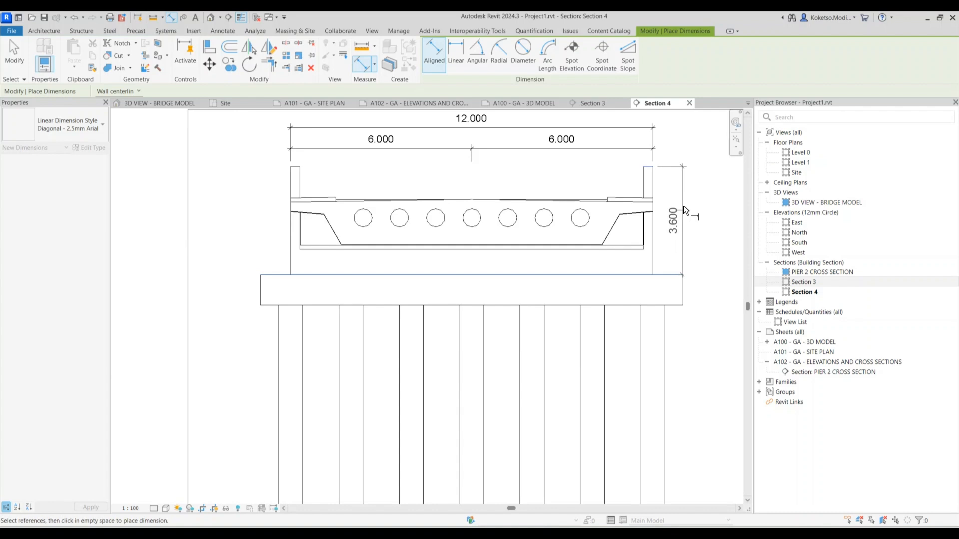
middle_drag(679, 230, 574, 261)
click(613, 219)
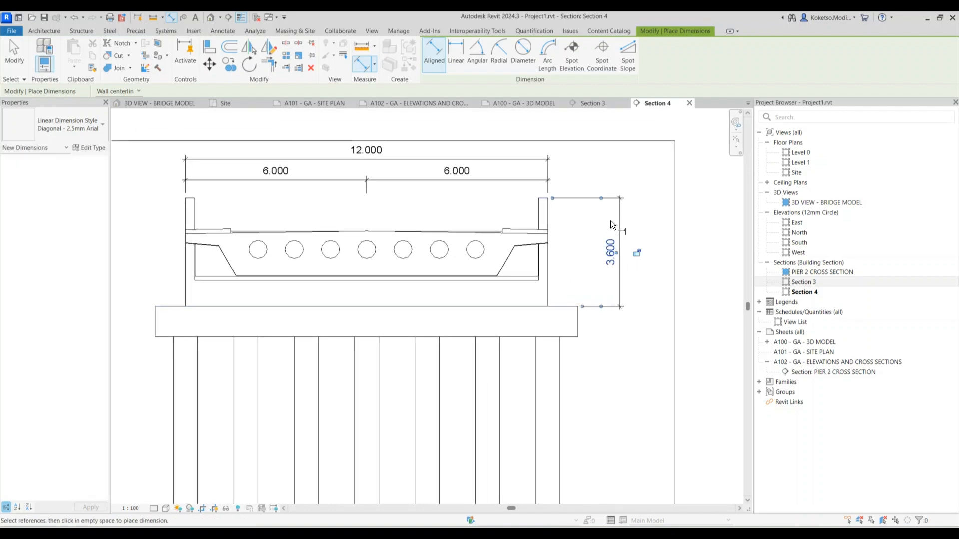
click(558, 307)
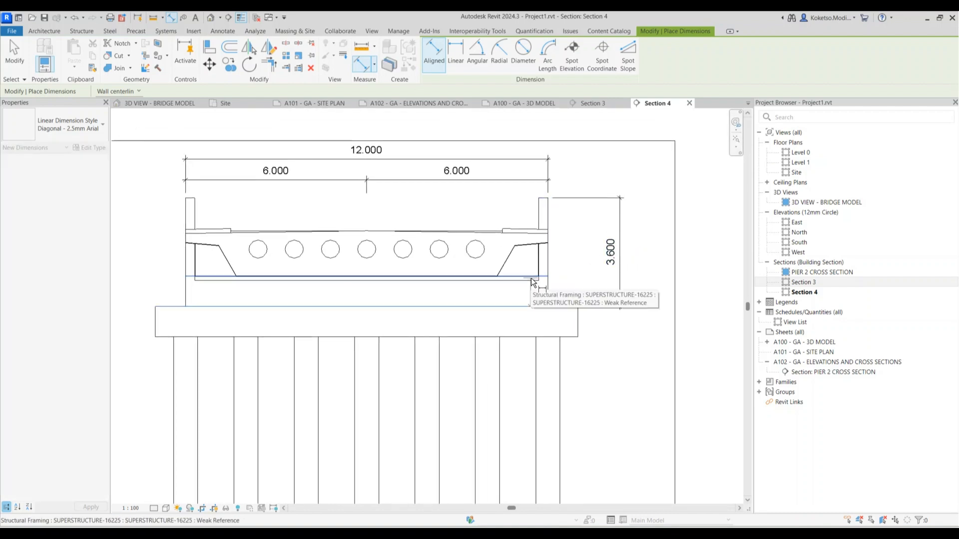
scroll(539, 285, up, 3)
click(525, 275)
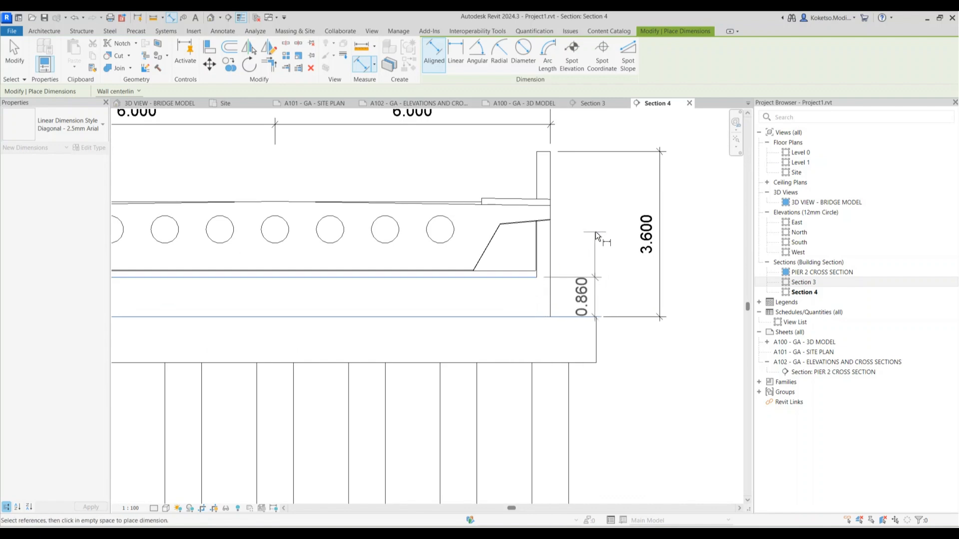
middle_drag(594, 234, 568, 251)
scroll(590, 235, up, 2)
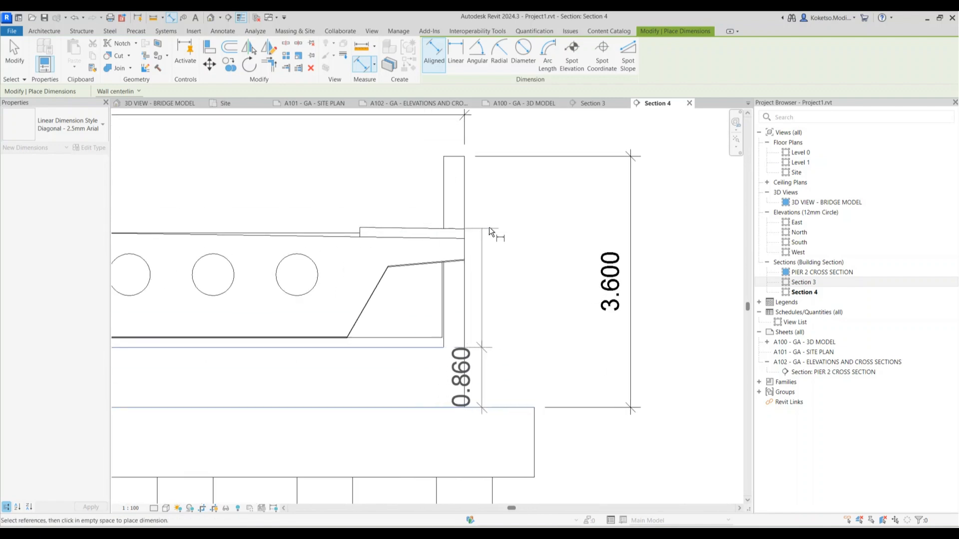
click(464, 161)
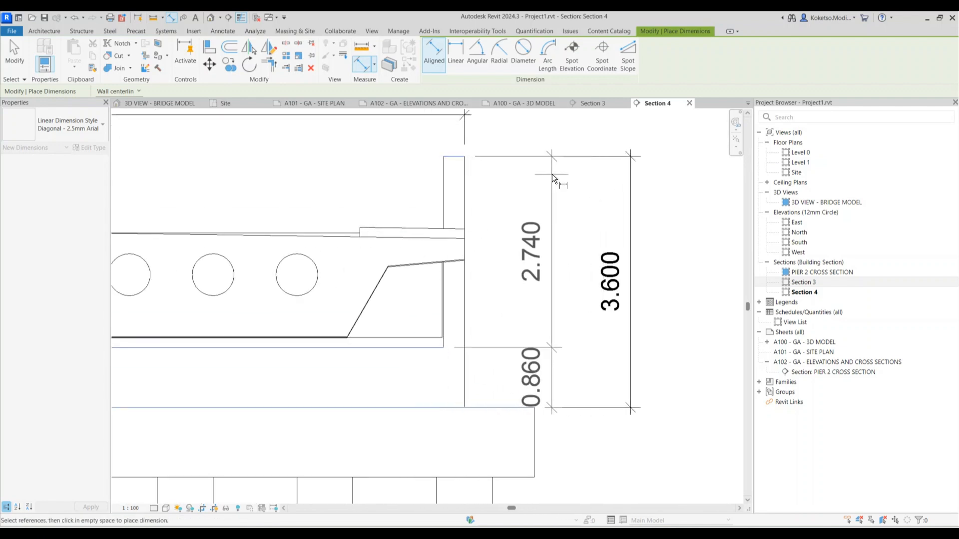
click(582, 174)
scroll(583, 174, down, 5)
scroll(548, 268, up, 1)
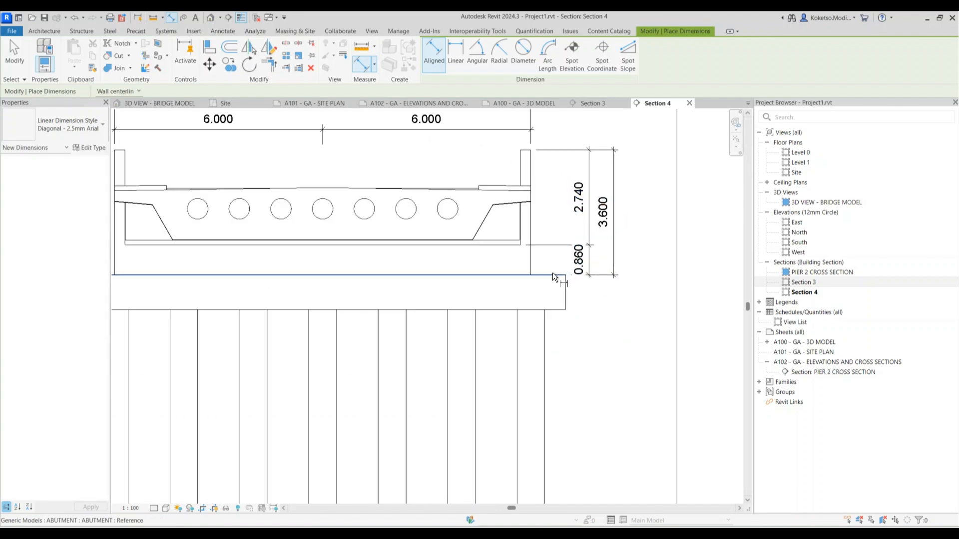
Dimension the 1.000 abutment depth and the 10.000 pile length
click(554, 273)
click(562, 309)
click(616, 294)
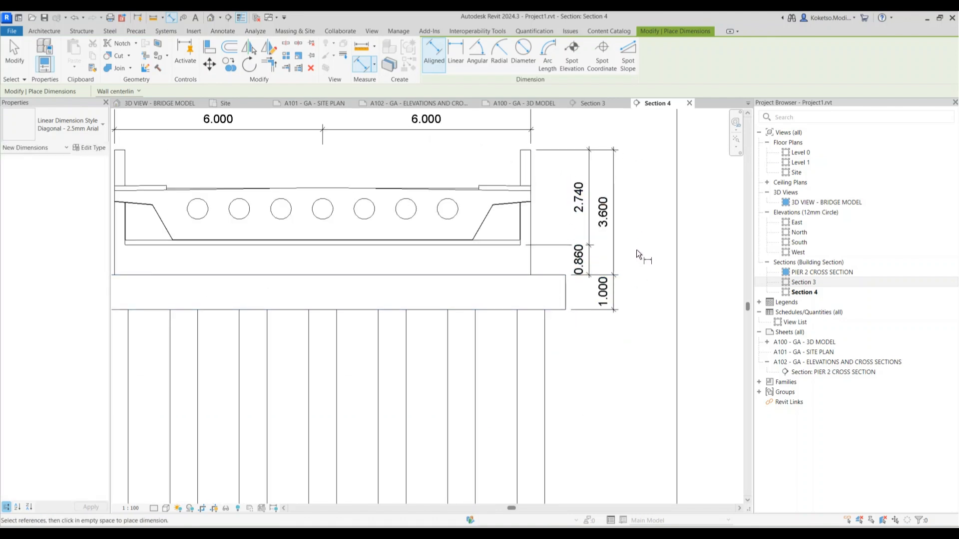
scroll(636, 251, down, 2)
click(583, 282)
click(580, 480)
click(620, 445)
scroll(502, 256, up, 3)
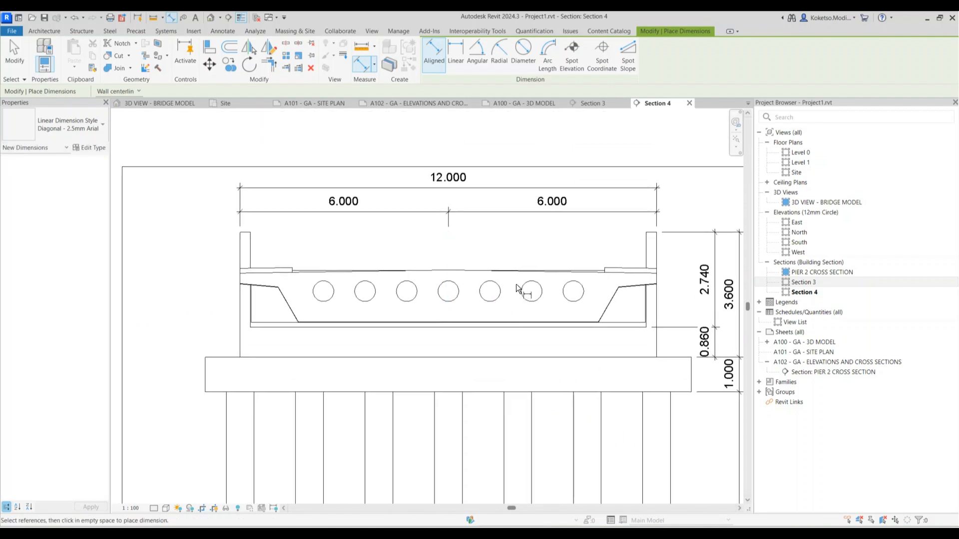
scroll(259, 324, up, 2)
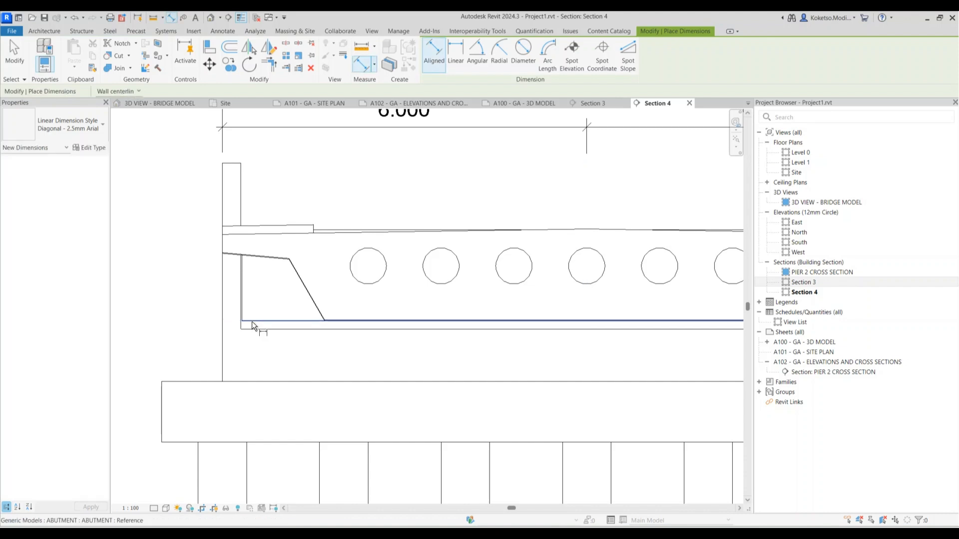
Add the 0.140 dimension left of the abutment and extend the crop upward to include dimensions
click(253, 327)
middle_drag(178, 307, 253, 307)
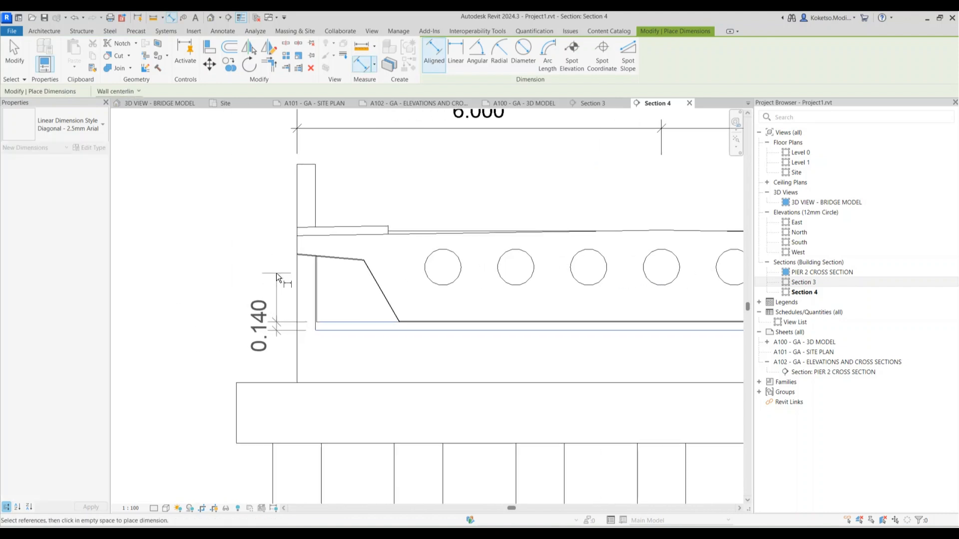
click(276, 273)
scroll(270, 277, down, 3)
scroll(307, 309, up, 3)
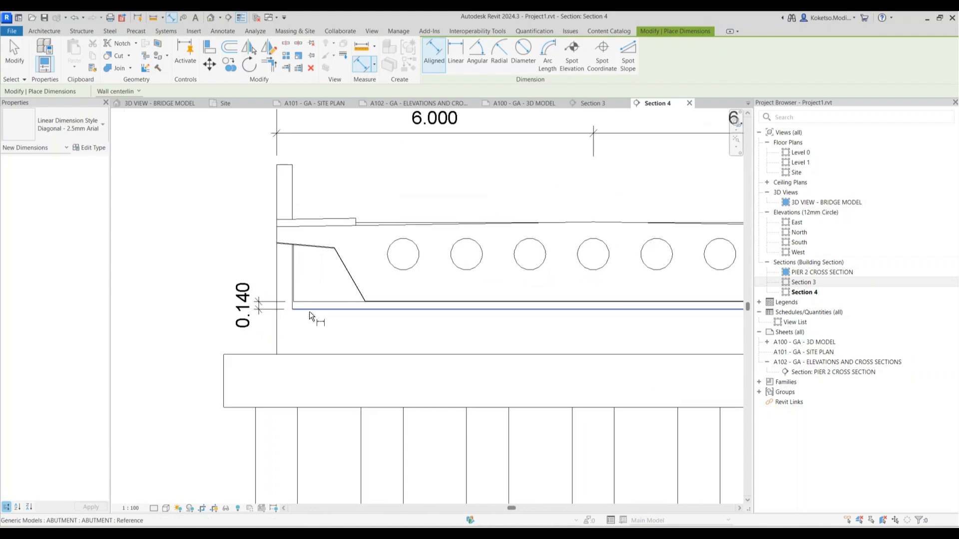
scroll(306, 310, down, 2)
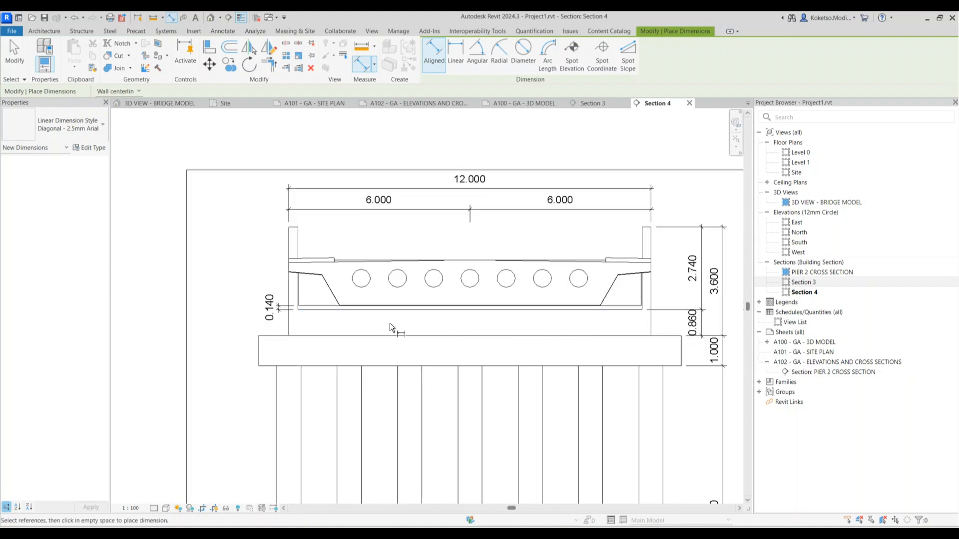
scroll(370, 198, down, 2)
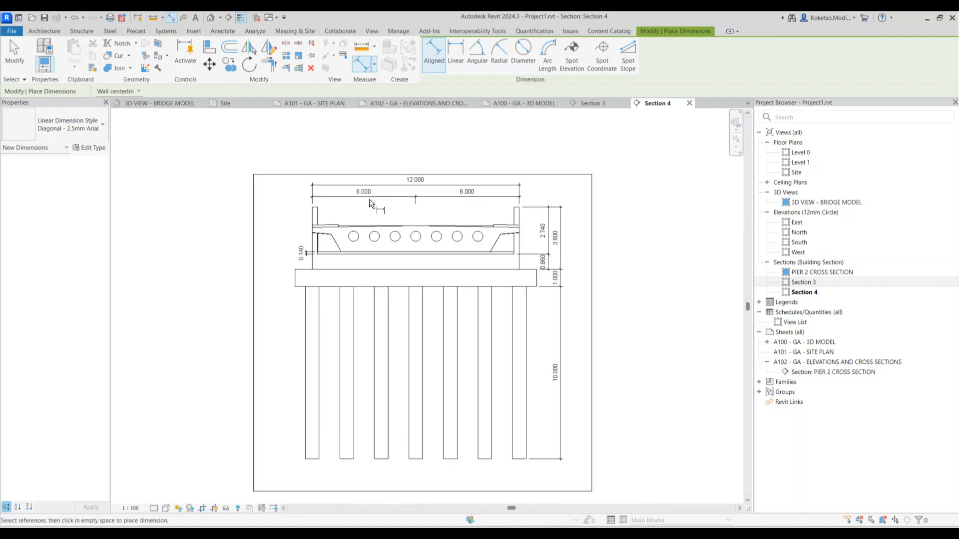
scroll(370, 199, up, 1)
key(Escape)
click(438, 171)
drag(429, 170, 429, 142)
Rename the Section 4 view to TYPICAL ABUTMENT CROSS SECTION
click(426, 154)
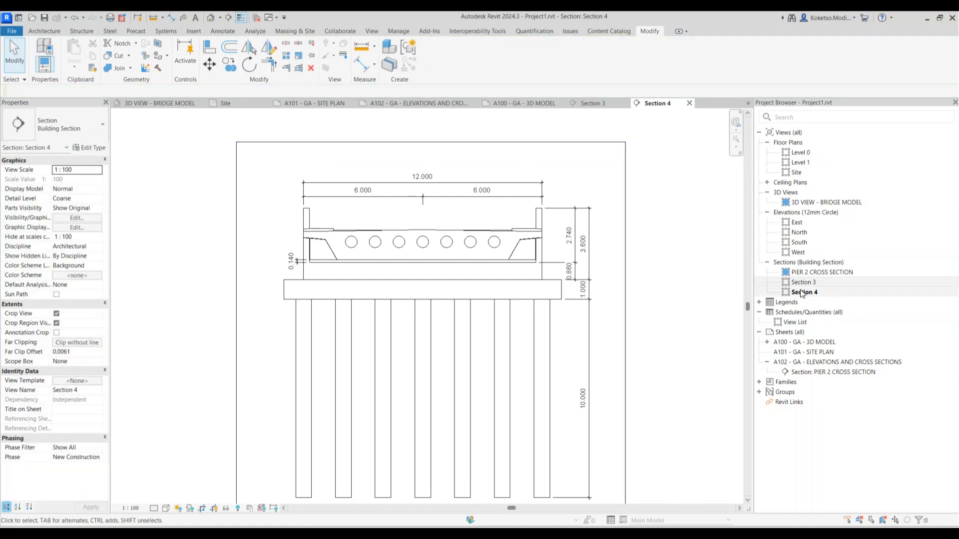
right_click(801, 293)
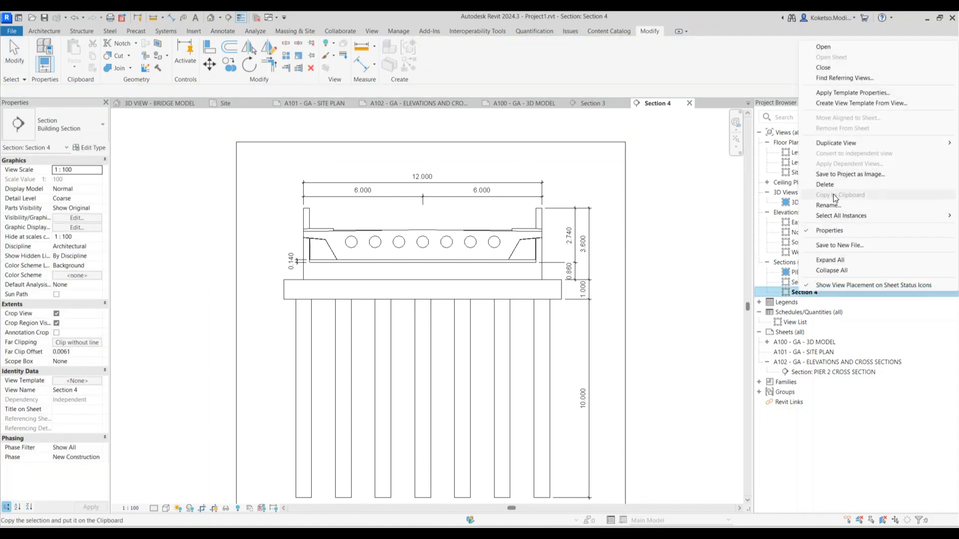
click(828, 205)
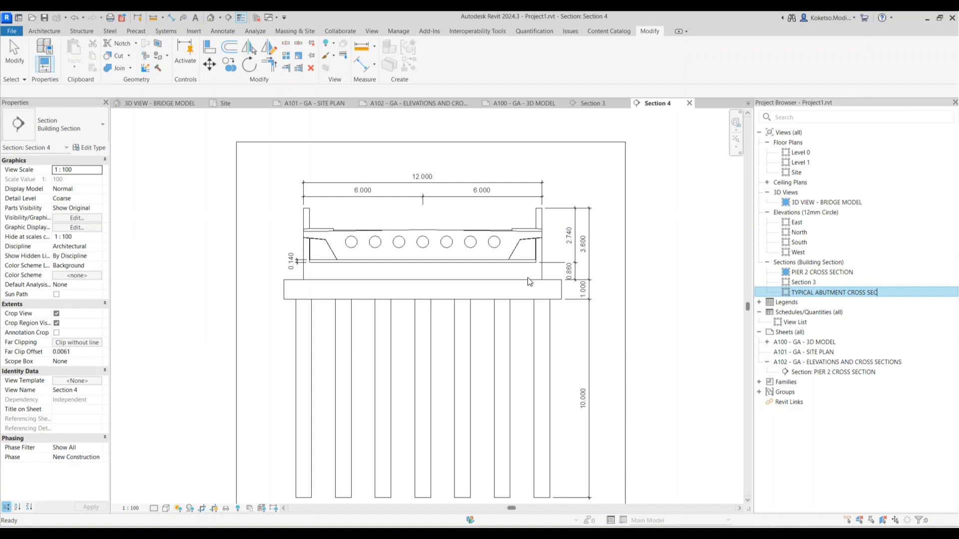
Begin renaming the PIER 2 CROSS SECTION view in the Project Browser
right_click(824, 272)
click(835, 439)
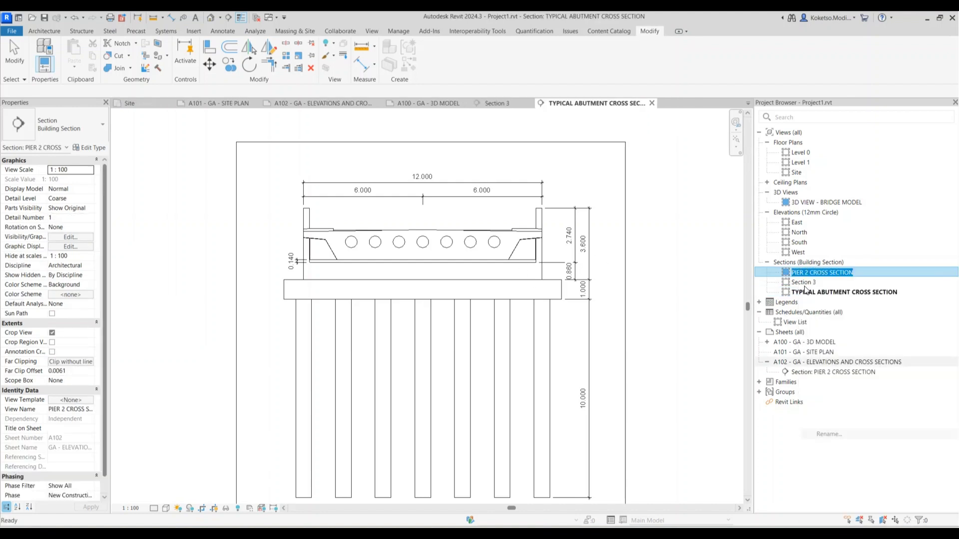
right_click(783, 271)
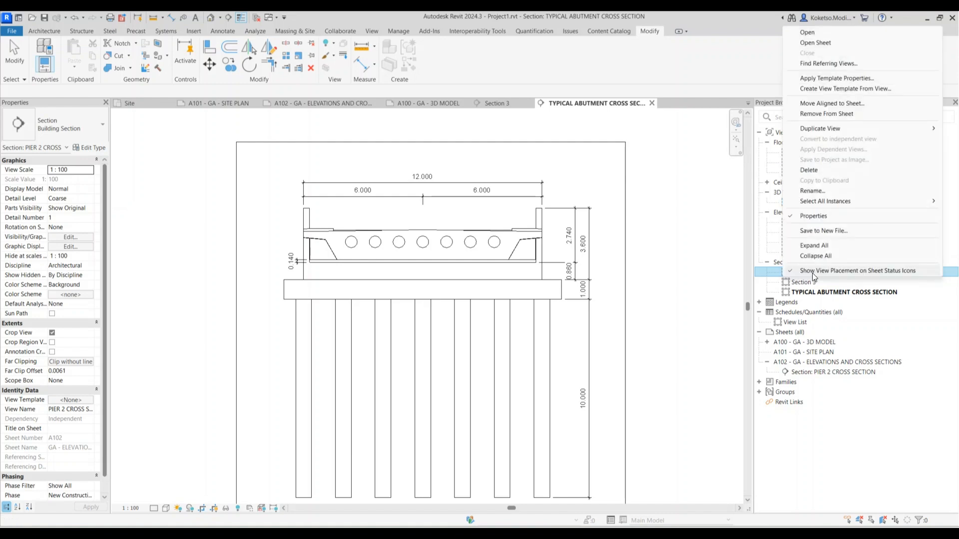
click(813, 190)
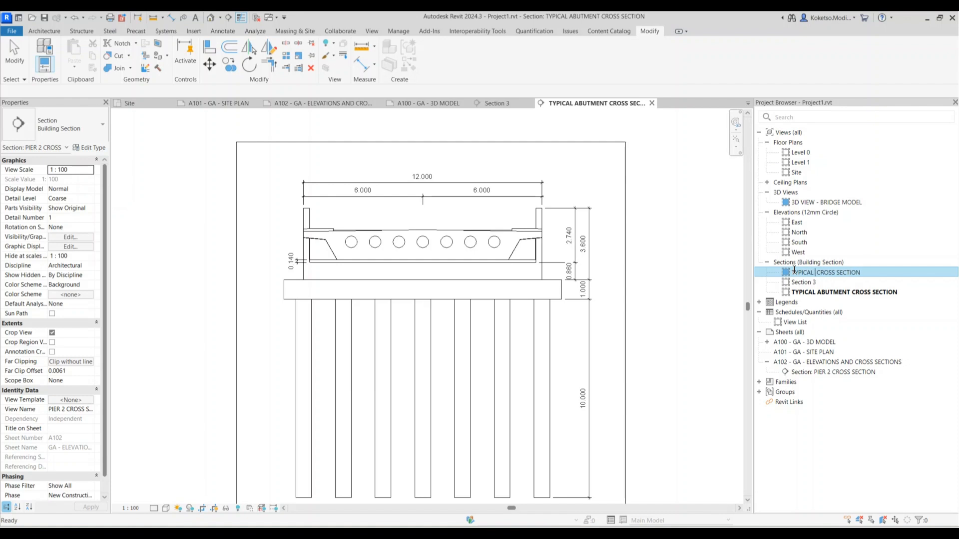
Commit the TYPICAL PIER CROSS SECTION name, close the abutment section and open sheet A102
key(Return)
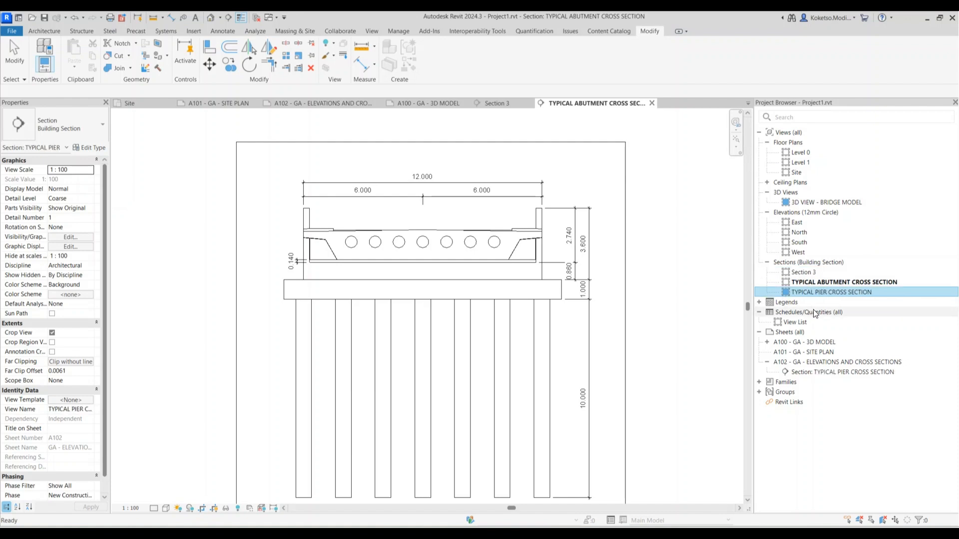
click(651, 104)
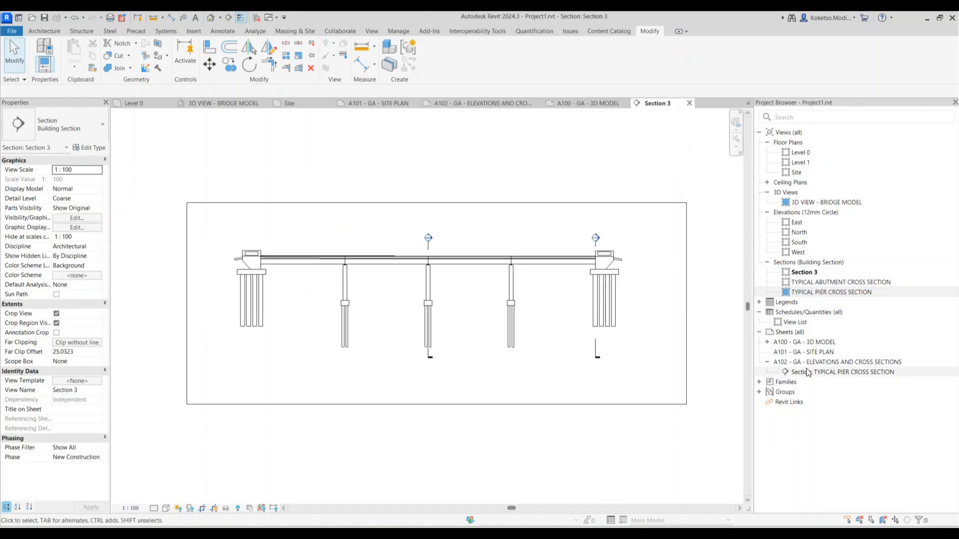
double_click(783, 364)
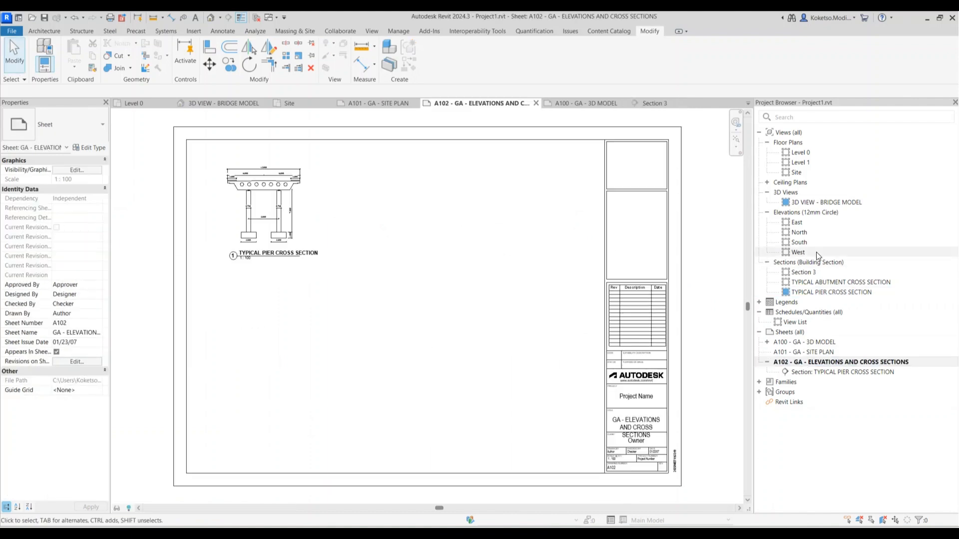
Place TYPICAL ABUTMENT CROSS SECTION on sheet A102 beside the pier section and shorten its title line
click(813, 293)
click(838, 282)
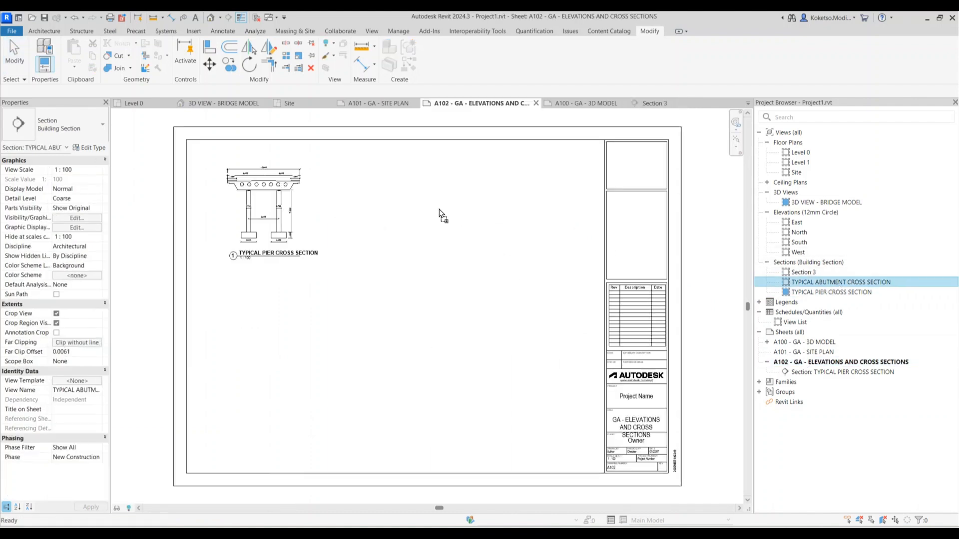
drag(414, 220, 458, 207)
click(460, 209)
click(493, 296)
click(491, 267)
drag(520, 276, 499, 276)
click(487, 295)
Nudge the abutment title slightly right and hide the viewport's crop region
click(427, 276)
drag(438, 274, 452, 275)
click(459, 294)
click(460, 205)
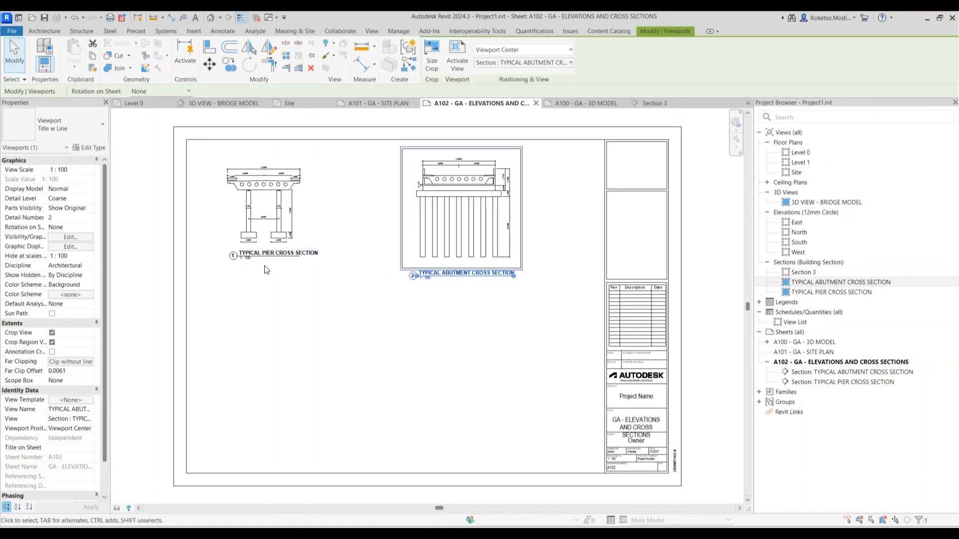
click(52, 343)
click(437, 382)
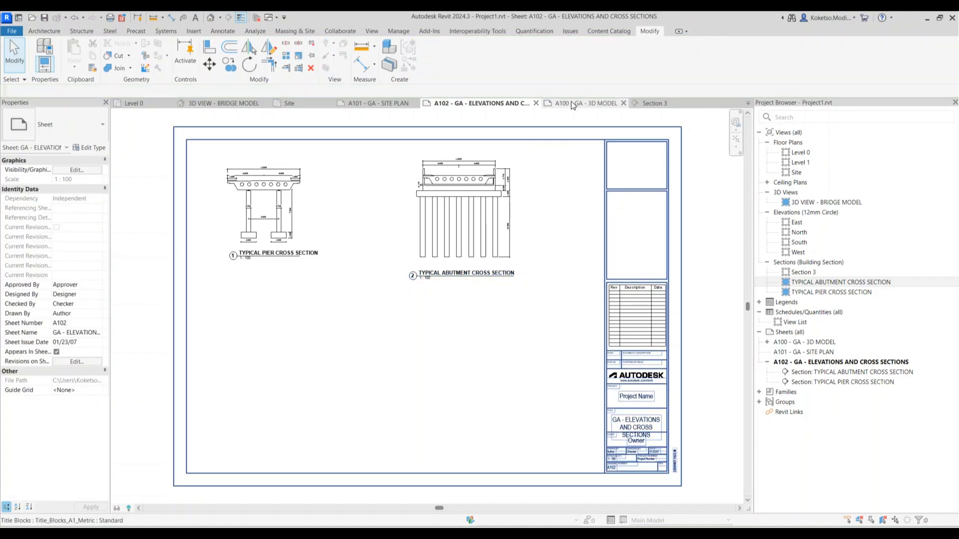
click(652, 104)
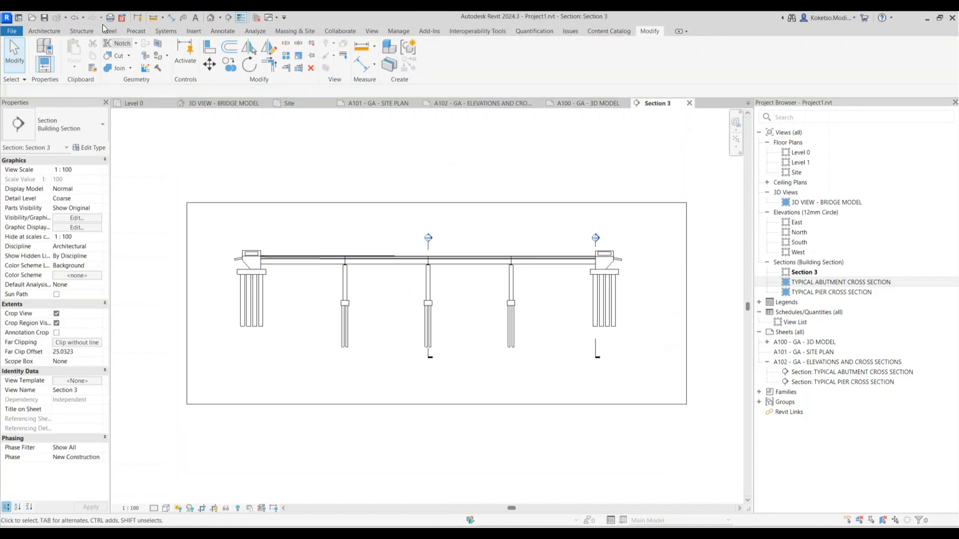
Add an aligned dimension string chaining the piers and right abutment above the bridge
click(173, 18)
scroll(226, 257, up, 5)
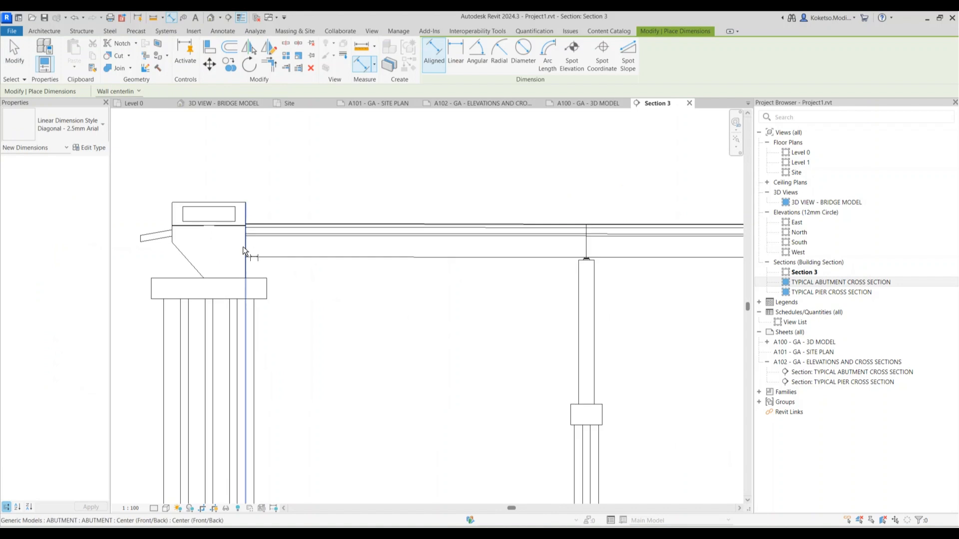
scroll(186, 245, down, 1)
scroll(180, 242, up, 1)
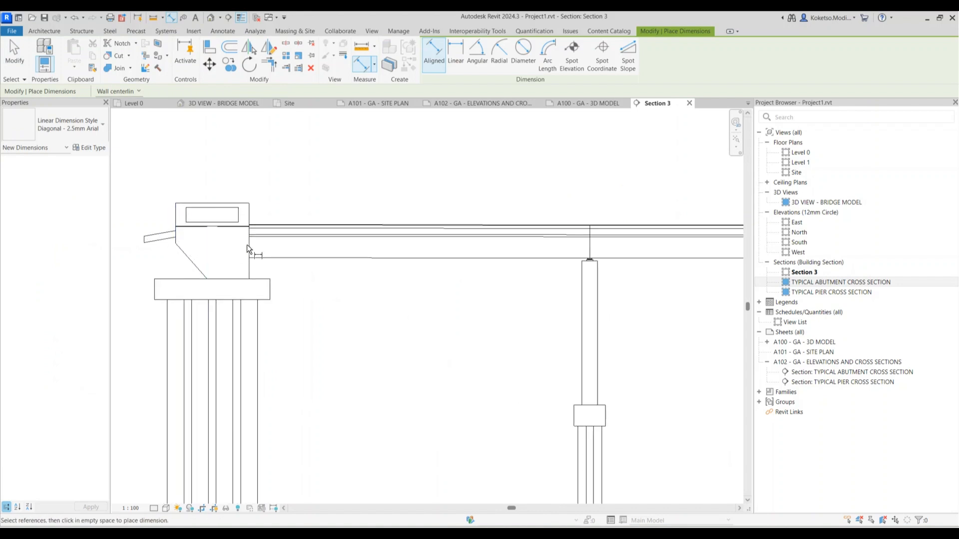
scroll(439, 256, down, 3)
scroll(507, 252, up, 2)
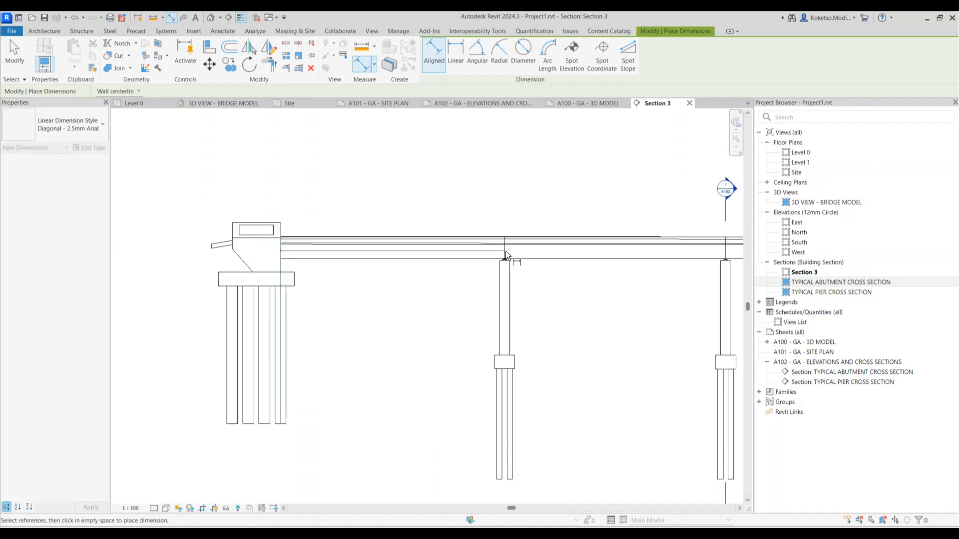
click(505, 250)
scroll(387, 214, down, 2)
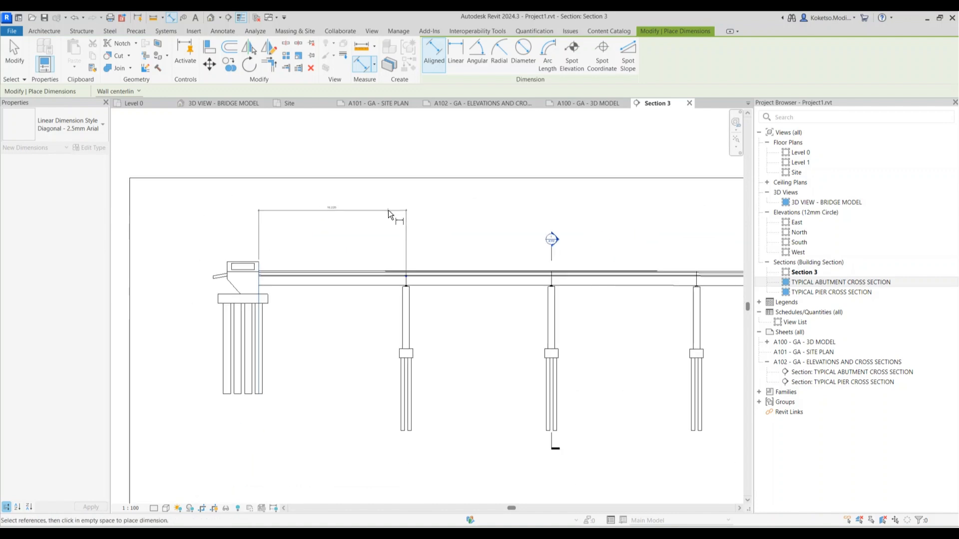
scroll(432, 226, up, 2)
click(635, 302)
scroll(527, 237, down, 3)
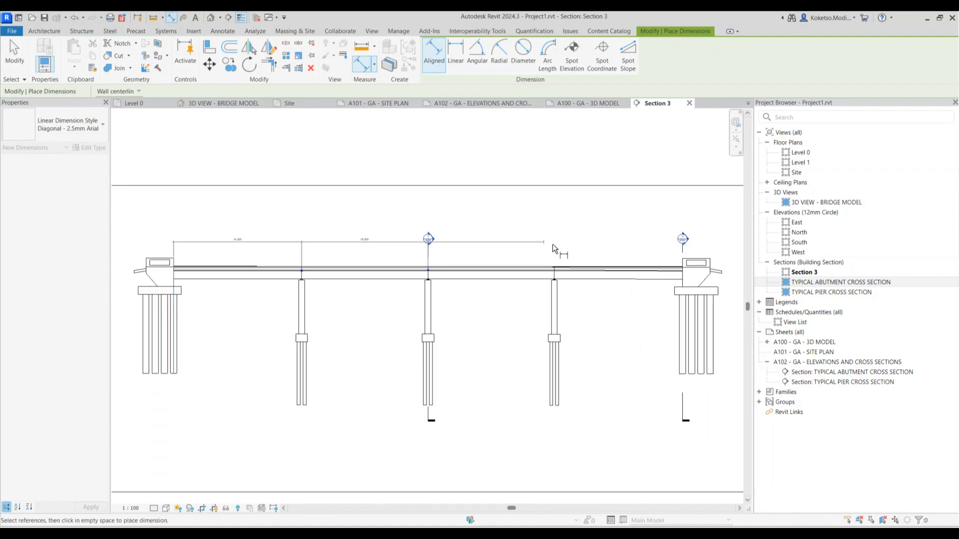
scroll(556, 274, up, 2)
click(559, 269)
click(734, 288)
click(561, 202)
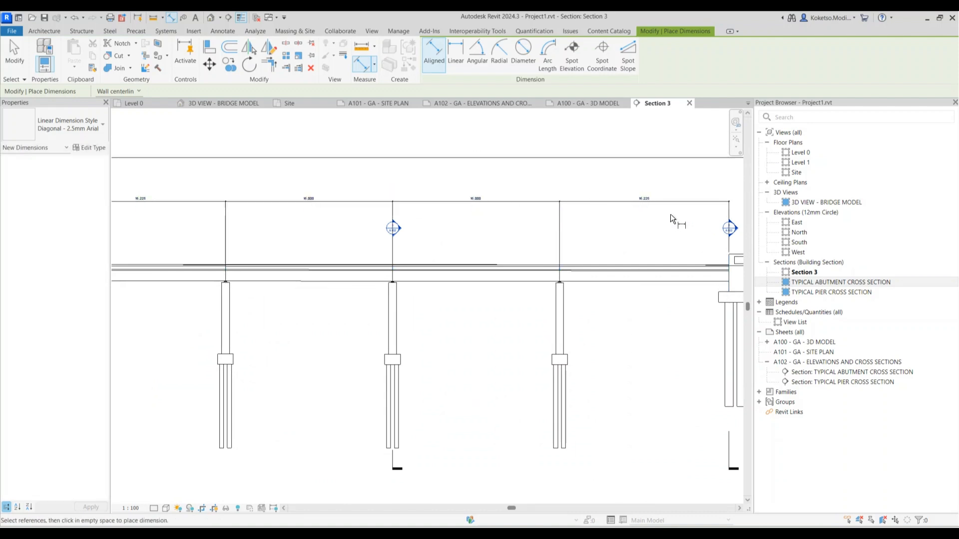
scroll(511, 170, down, 3)
scroll(511, 167, up, 3)
key(Escape)
Shorten the span dimension's witness lines at the piers and rightmost support
click(548, 206)
scroll(547, 235, up, 1)
drag(548, 235, 542, 197)
drag(696, 221, 686, 191)
drag(404, 236, 403, 191)
middle_drag(302, 199, 397, 210)
scroll(385, 215, up, 3)
drag(338, 268, 336, 199)
scroll(337, 201, down, 2)
click(231, 201)
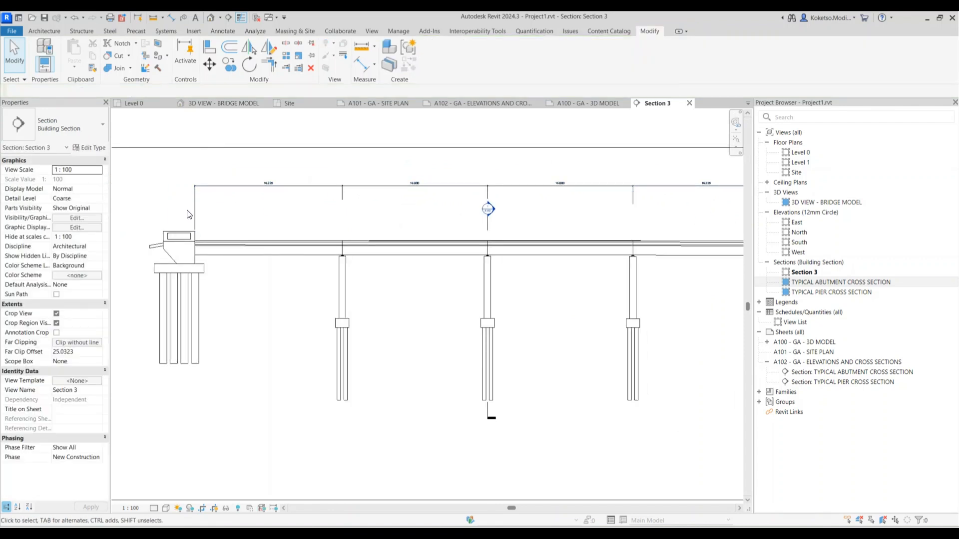
click(193, 220)
click(230, 196)
scroll(239, 183, down, 1)
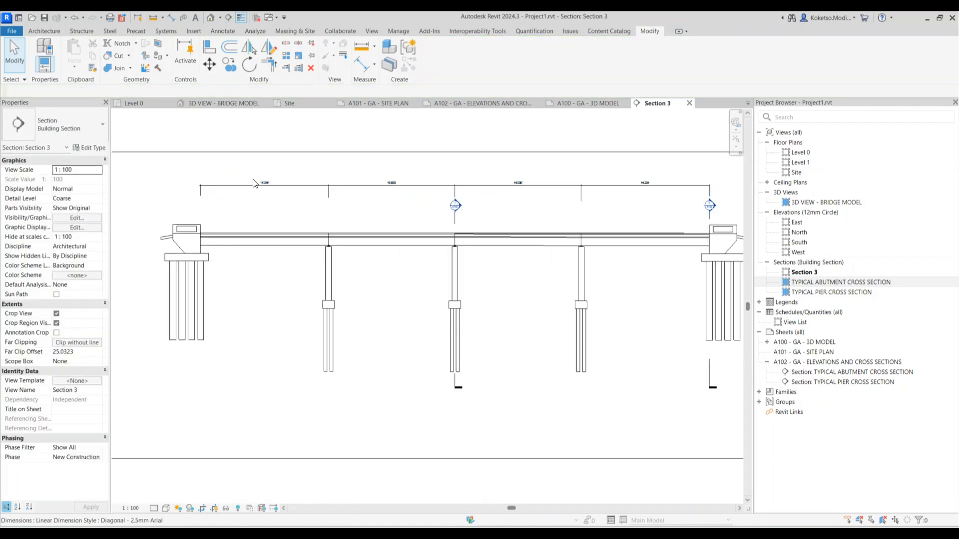
scroll(215, 219, up, 1)
Add the overall 64.458 dimension between the abutment faces above the bridge
click(196, 236)
scroll(212, 227, down, 5)
scroll(546, 228, up, 4)
click(533, 238)
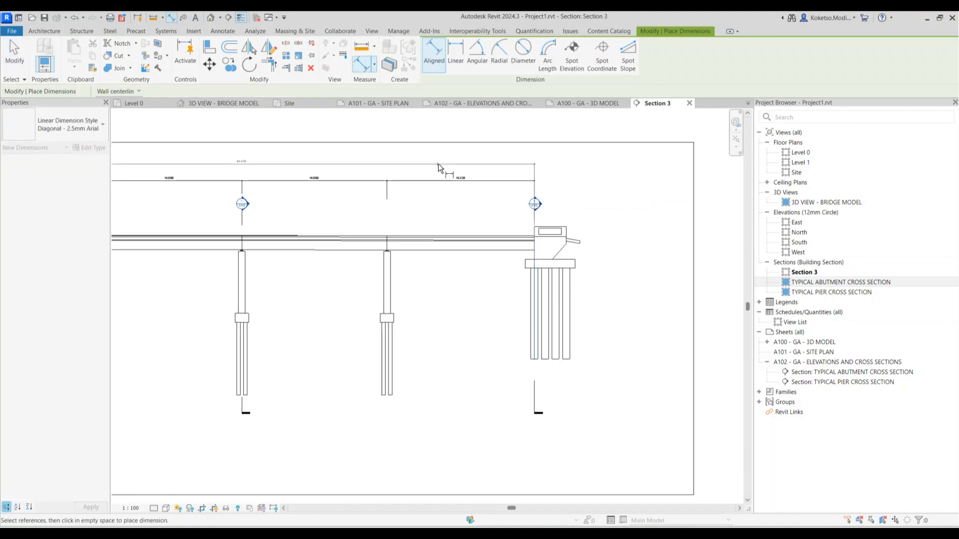
click(438, 163)
scroll(529, 232, up, 3)
Add the 3.500 right abutment width dimension and move it level with the overall one
click(572, 235)
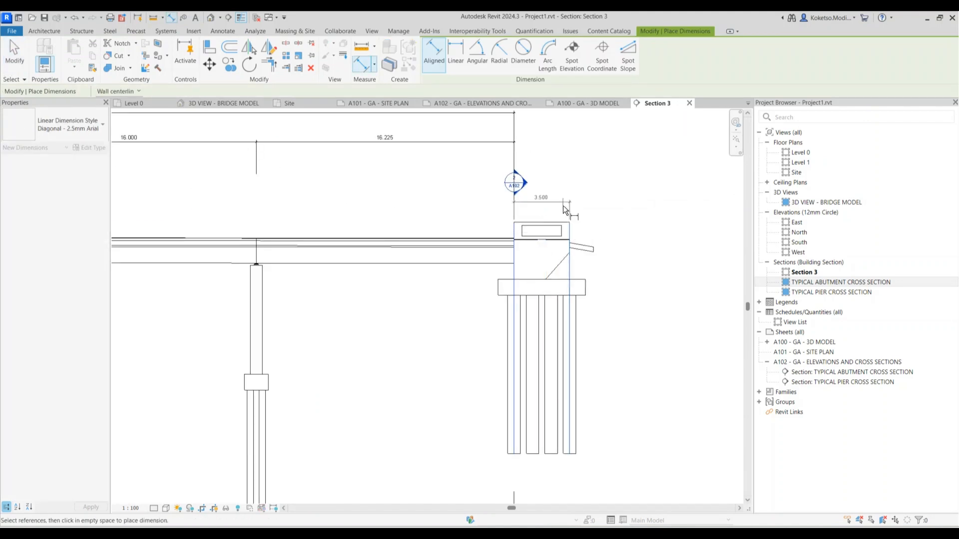
scroll(569, 109, up, 1)
scroll(569, 110, up, 3)
click(537, 235)
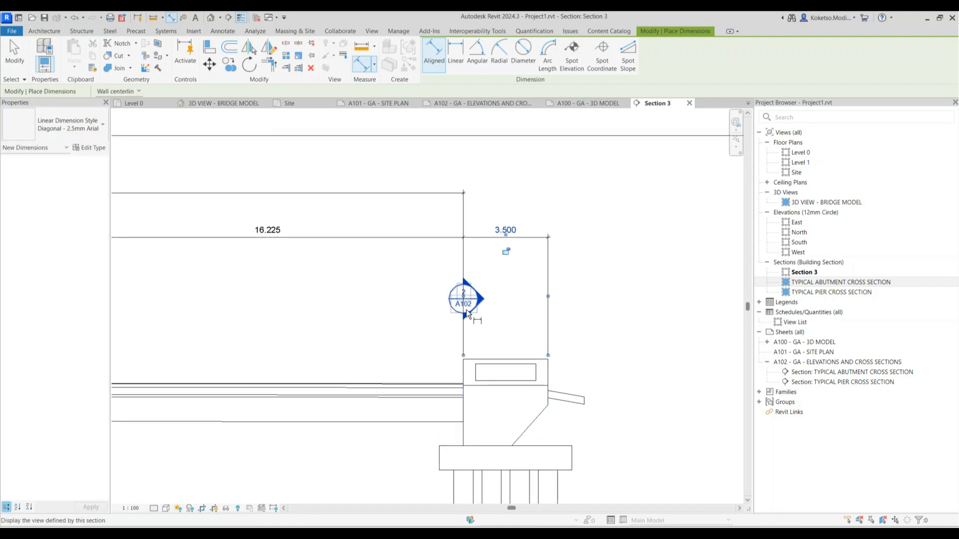
key(Escape)
key(Escape)
click(532, 237)
drag(532, 237, 526, 193)
key(Escape)
scroll(548, 204, down, 3)
middle_drag(243, 236, 558, 229)
scroll(252, 227, up, 2)
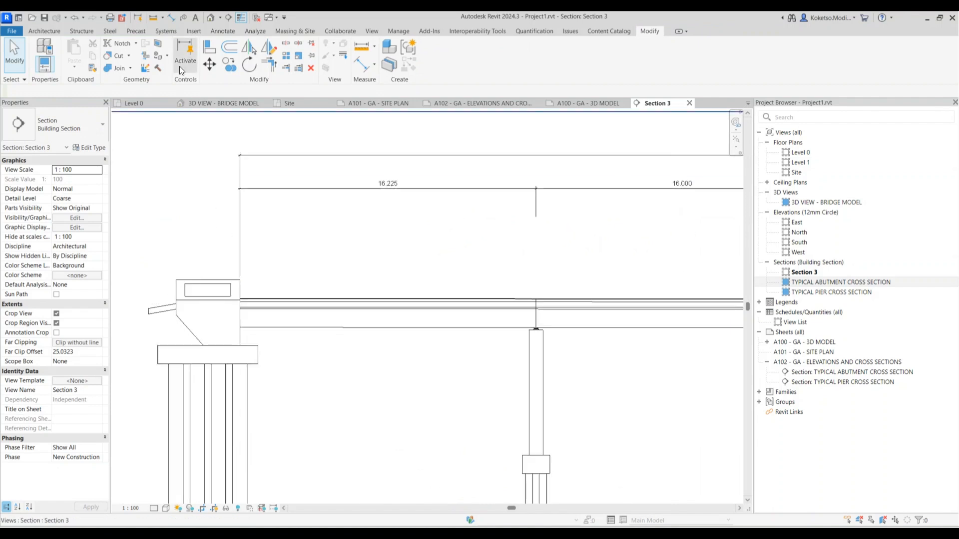
Start a deck-underside to pile-cap dimension, then cancel the pending 6.999 value
click(171, 18)
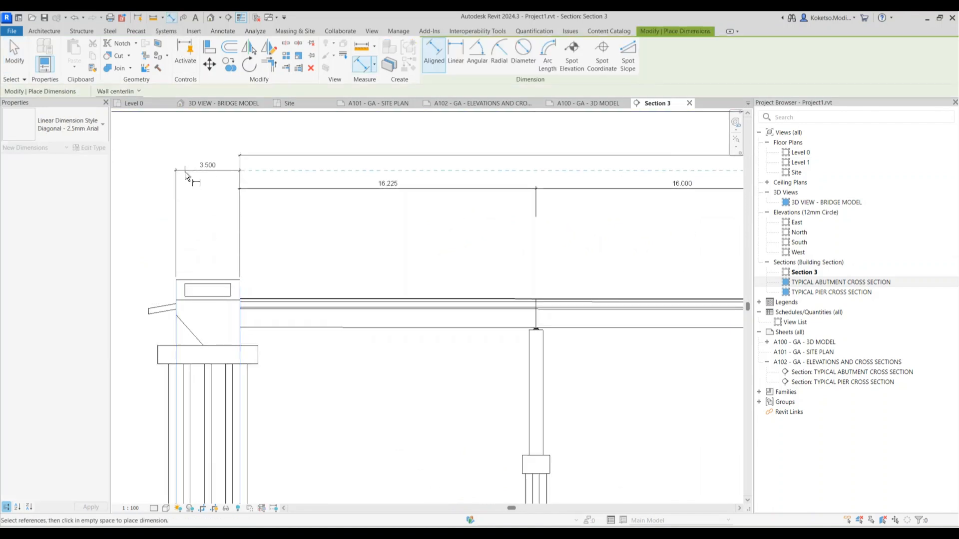
scroll(304, 245, down, 3)
scroll(247, 246, up, 1)
scroll(247, 246, down, 2)
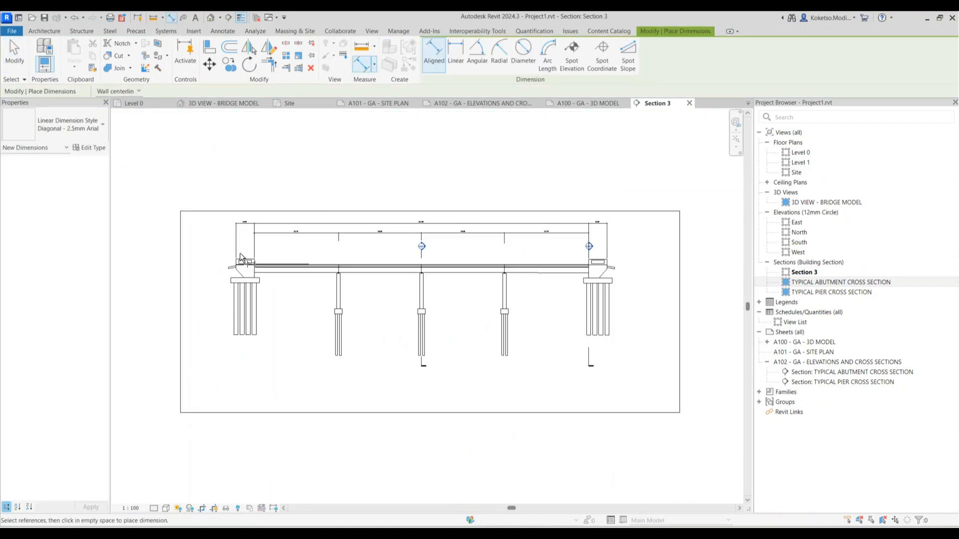
scroll(342, 325, up, 1)
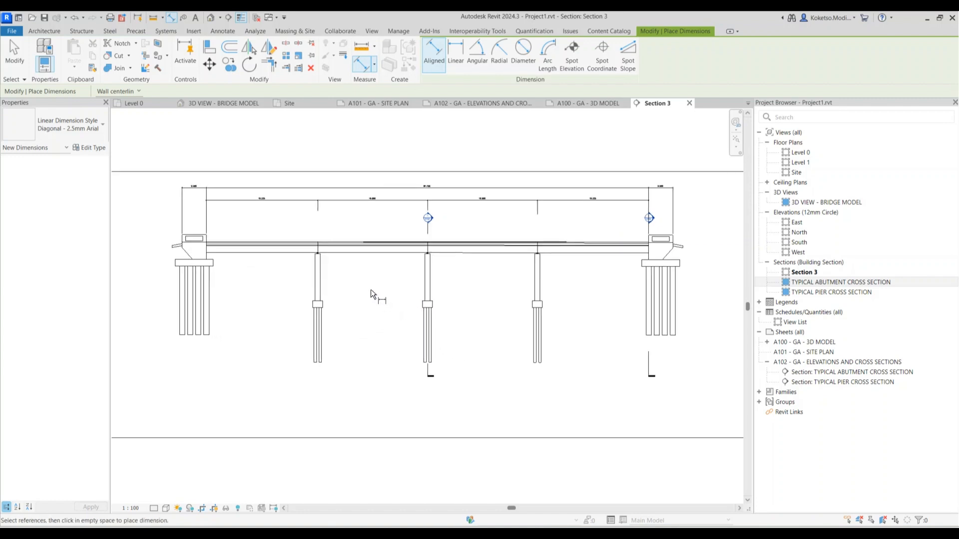
click(335, 253)
scroll(328, 306, up, 3)
click(319, 298)
scroll(361, 270, up, 5)
scroll(359, 269, down, 5)
scroll(280, 258, up, 5)
key(Escape)
scroll(309, 271, down, 8)
scroll(320, 260, up, 6)
scroll(313, 222, up, 3)
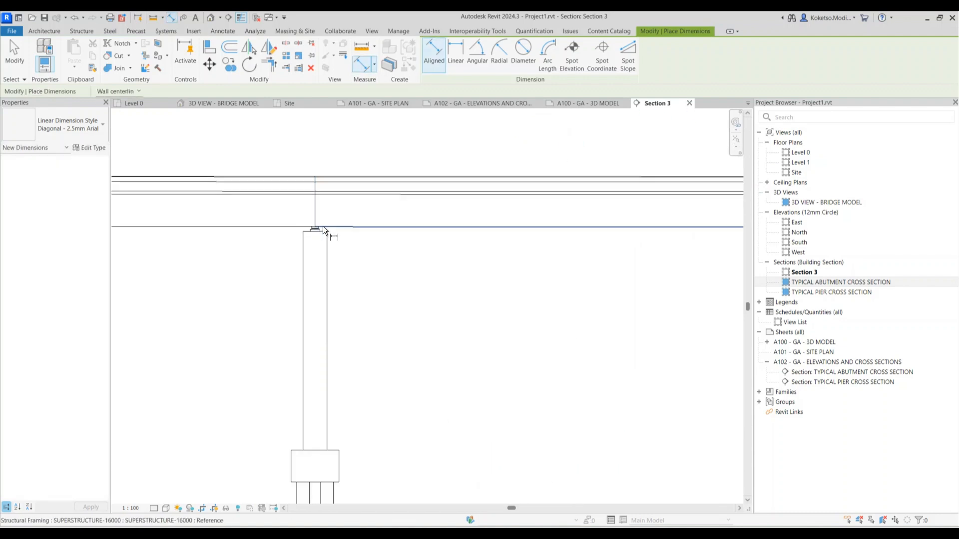
scroll(331, 226, down, 6)
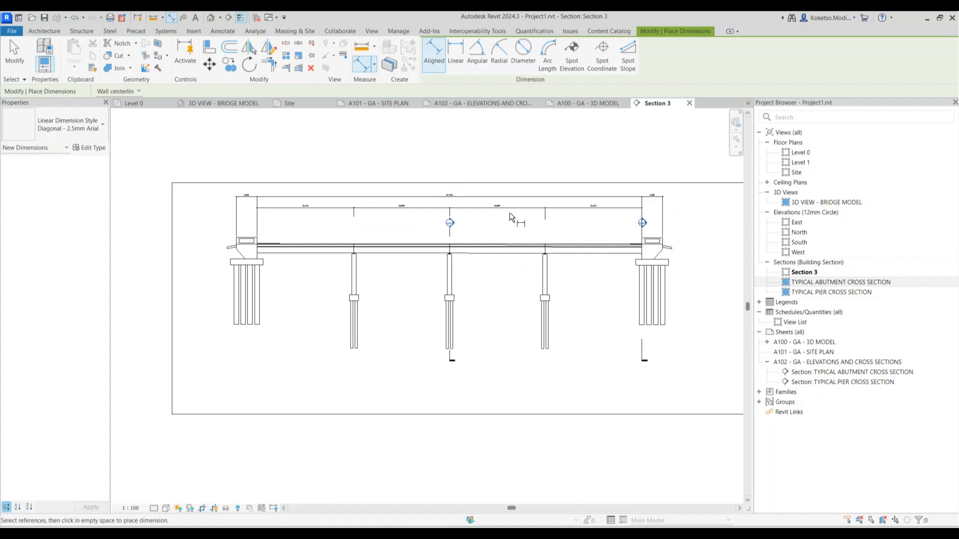
key(Escape)
scroll(459, 278, down, 2)
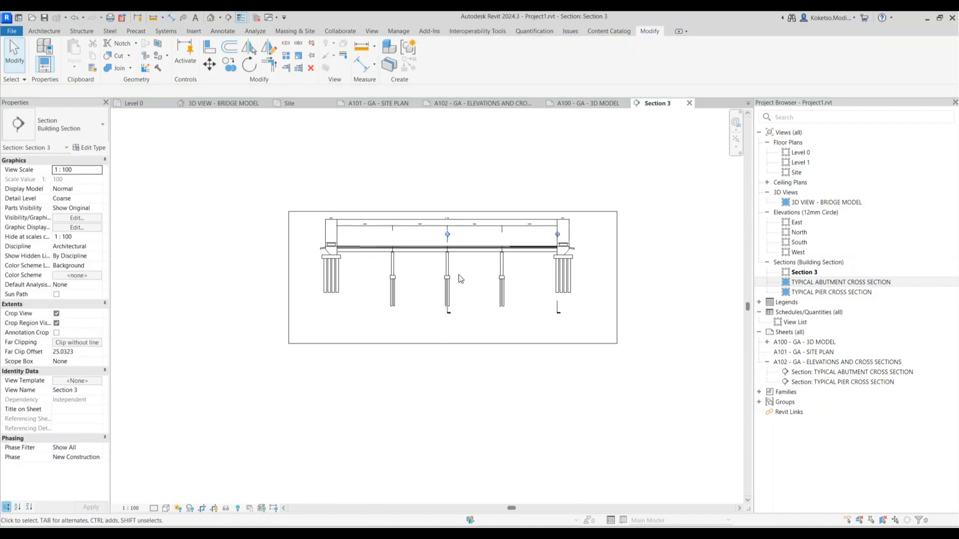
Uncheck Crop Region Visible for Section 3 and rename the view to ELEVATION
click(56, 323)
scroll(539, 309, up, 1)
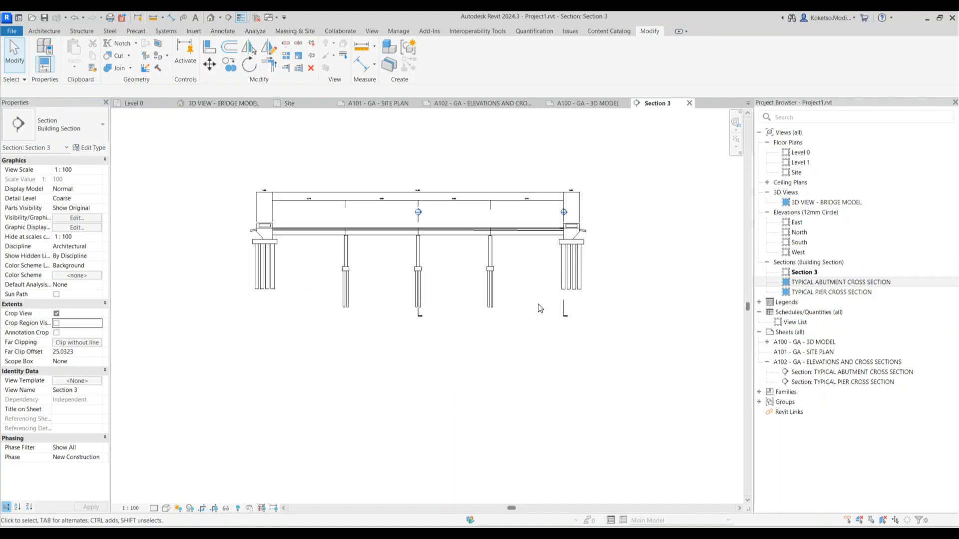
right_click(798, 272)
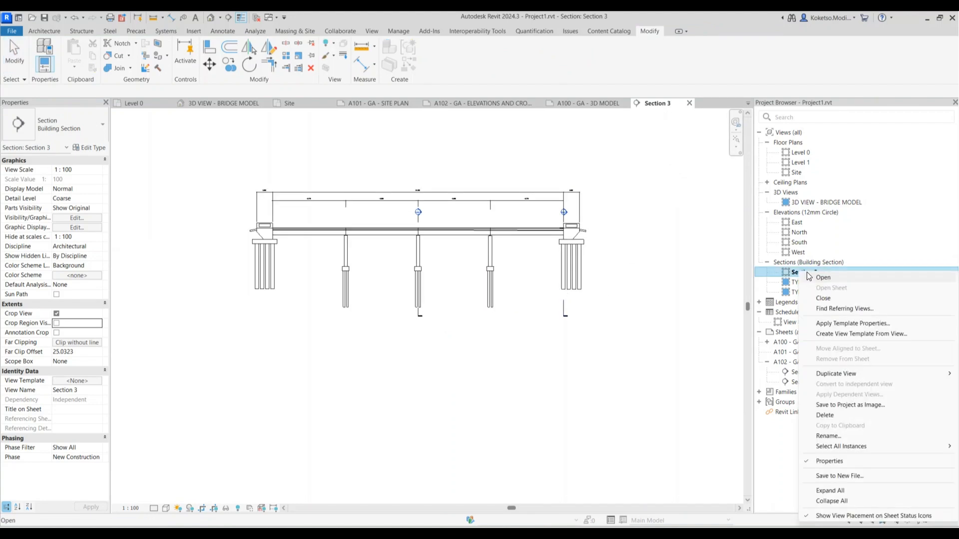
click(831, 436)
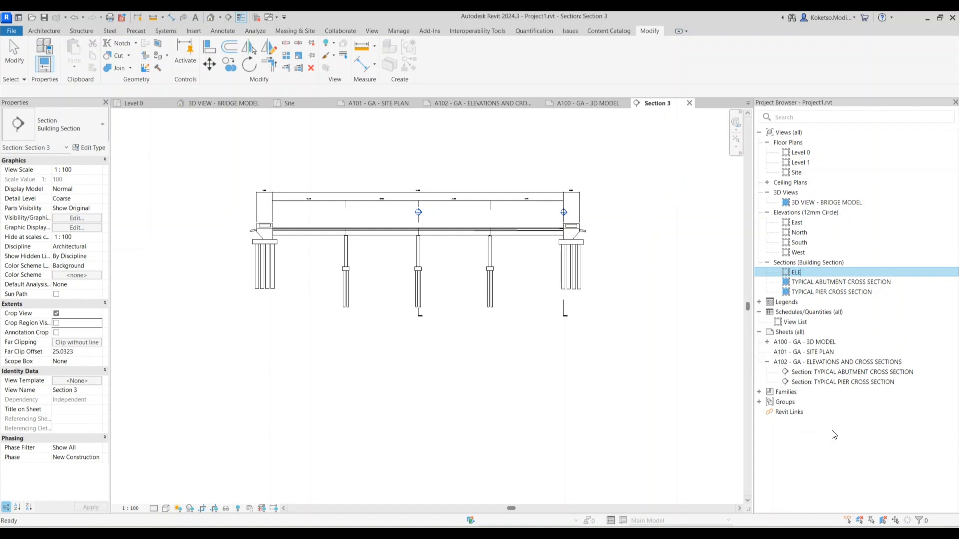
key(Return)
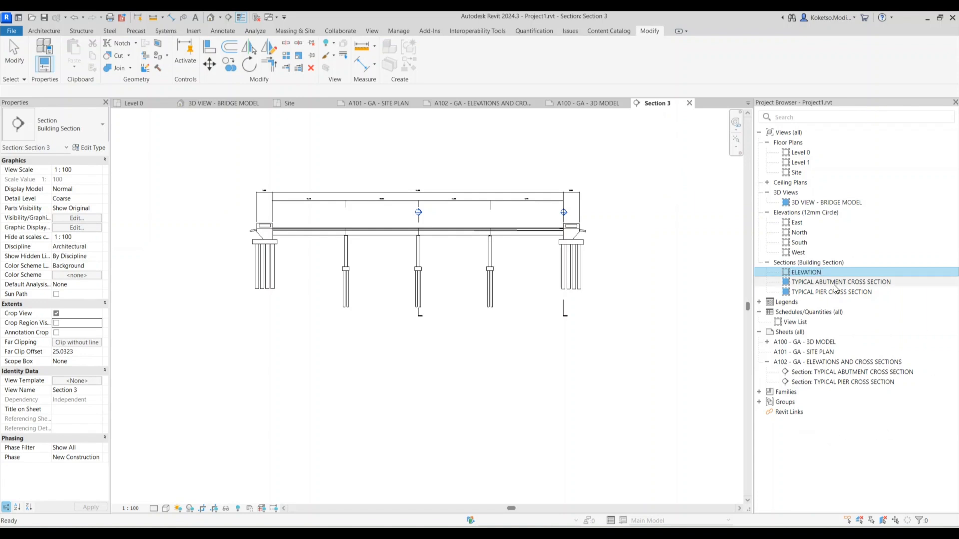
Place the ELEVATION view on sheet A102 below the cross sections
click(475, 104)
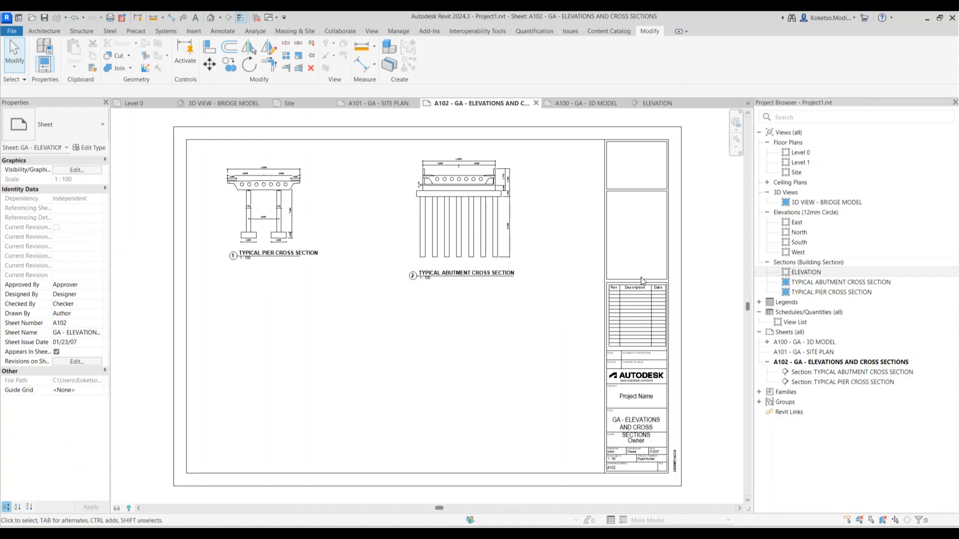
drag(814, 271, 814, 273)
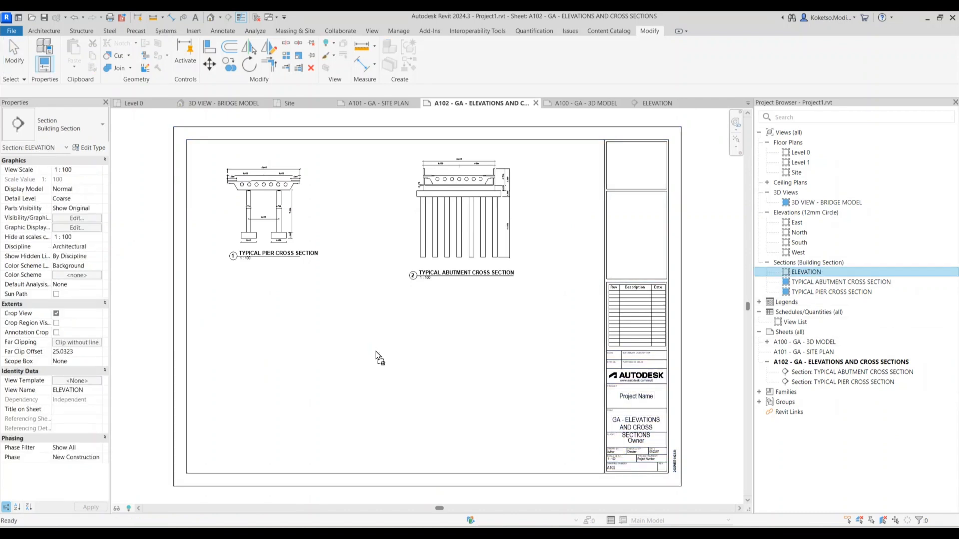
drag(376, 352, 377, 354)
click(418, 360)
scroll(426, 355, down, 1)
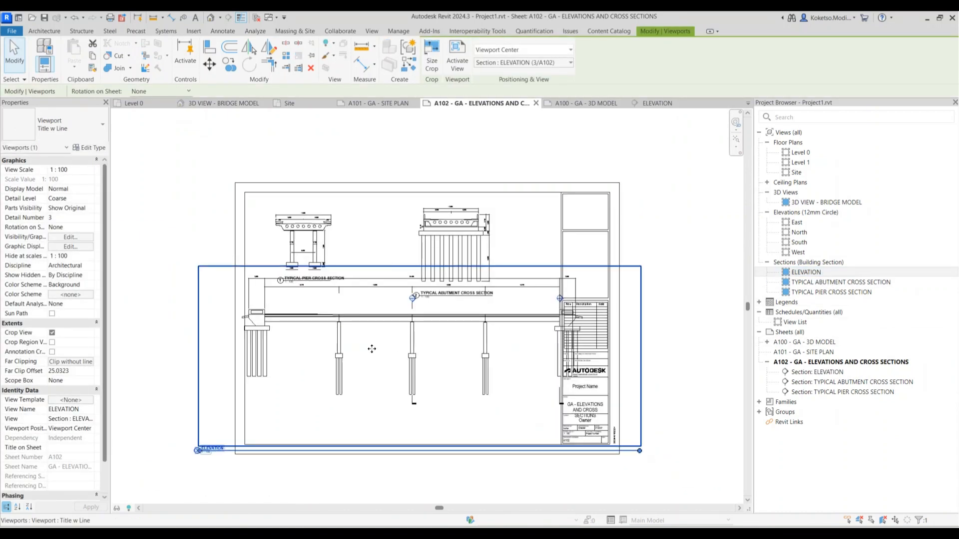
Set the ELEVATION view scale to Custom 1:150
click(654, 102)
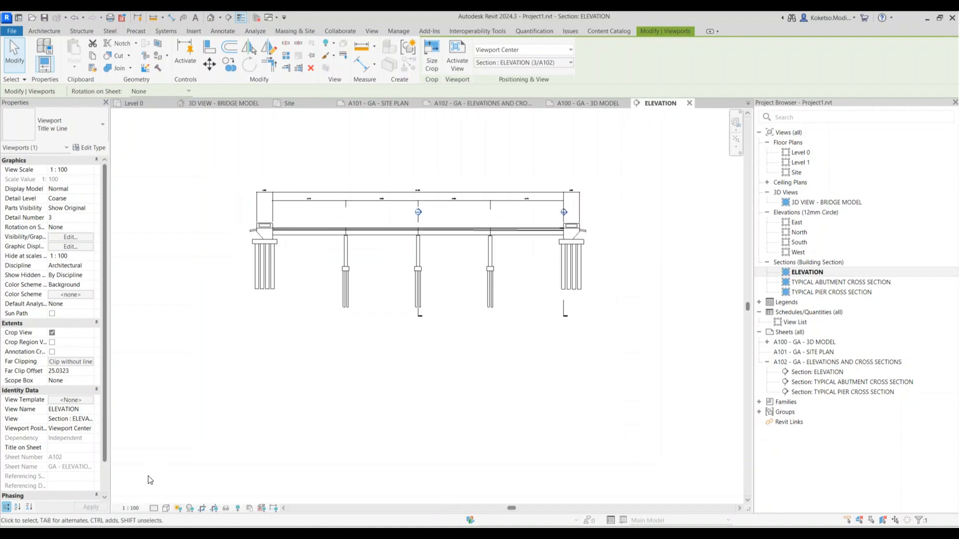
click(131, 508)
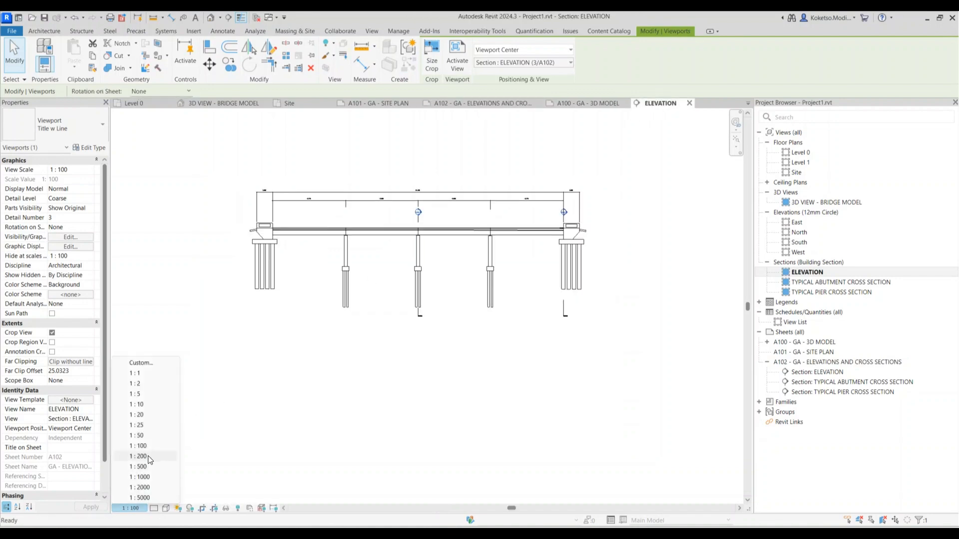
click(141, 362)
text(150)
click(456, 289)
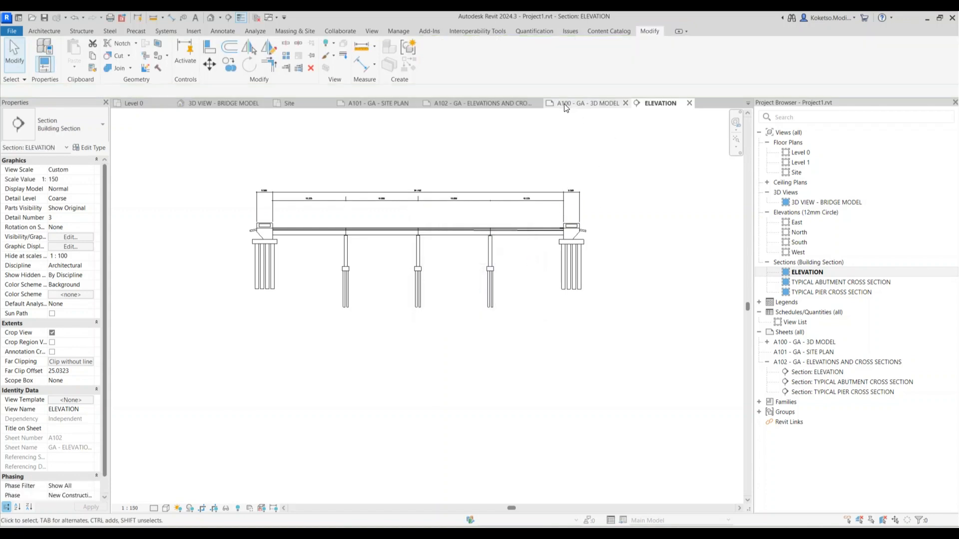
Reposition the elevation viewport on A102, shorten its title line and set the title under the drawing
click(471, 106)
drag(354, 369, 411, 349)
drag(697, 431, 397, 430)
click(291, 434)
click(354, 233)
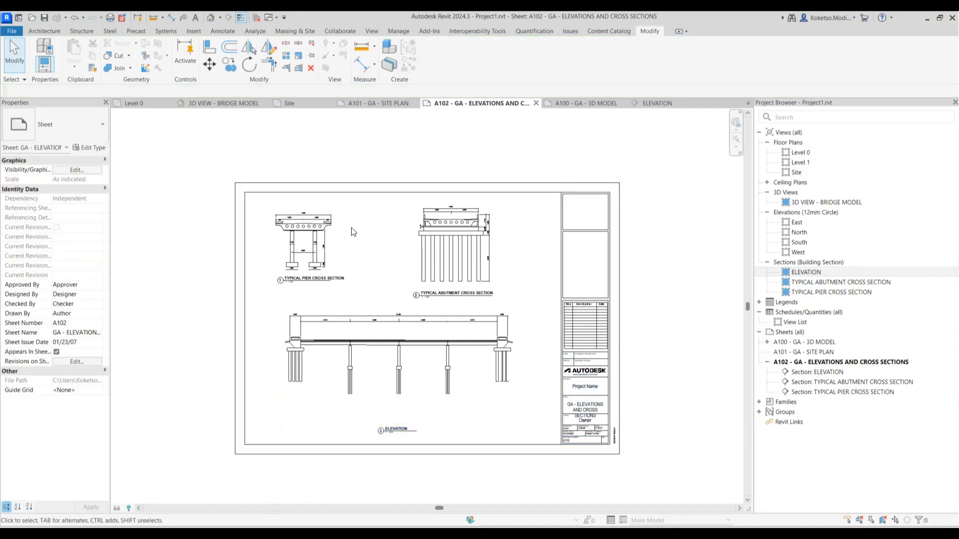
scroll(354, 232, up, 3)
scroll(354, 233, down, 2)
click(768, 363)
click(798, 362)
Rename the Site floor plan to 'Site Plan' and open sheet A101 - GA - SITE PLAN
double_click(799, 171)
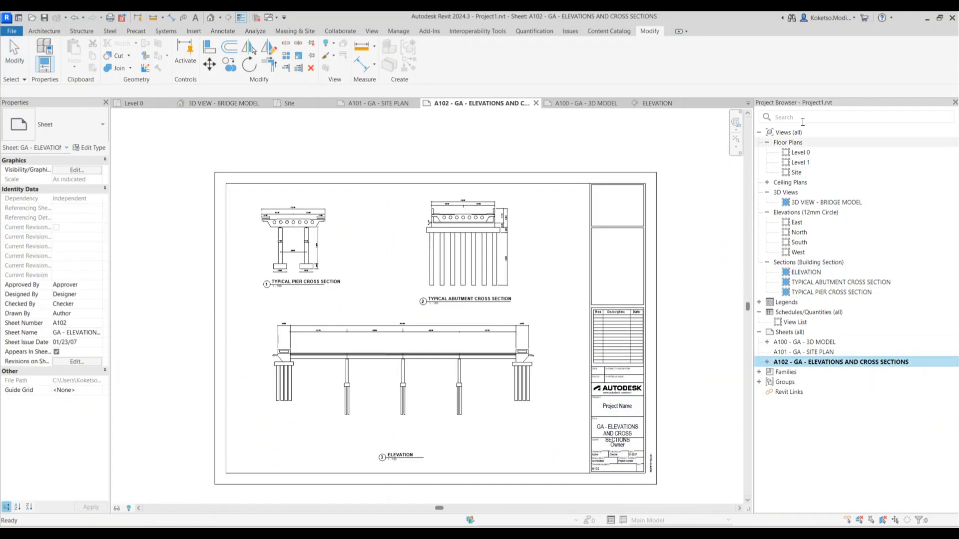
scroll(407, 300, down, 5)
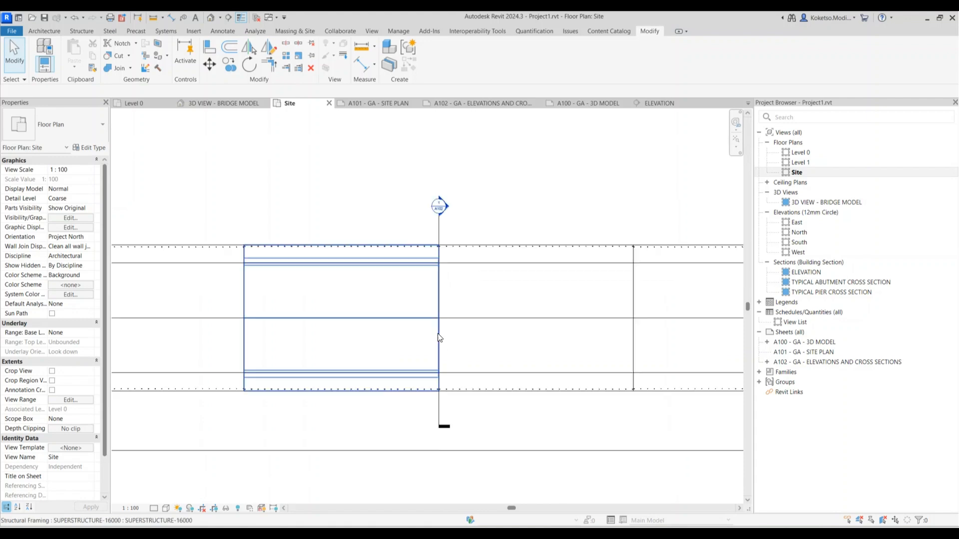
scroll(481, 400, up, 2)
scroll(461, 415, down, 2)
scroll(494, 399, up, 2)
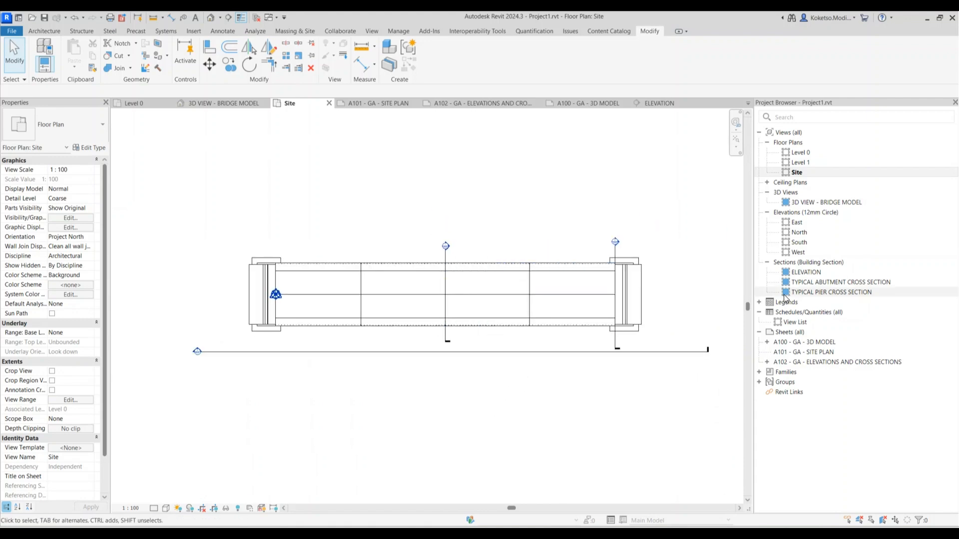
right_click(798, 172)
click(835, 335)
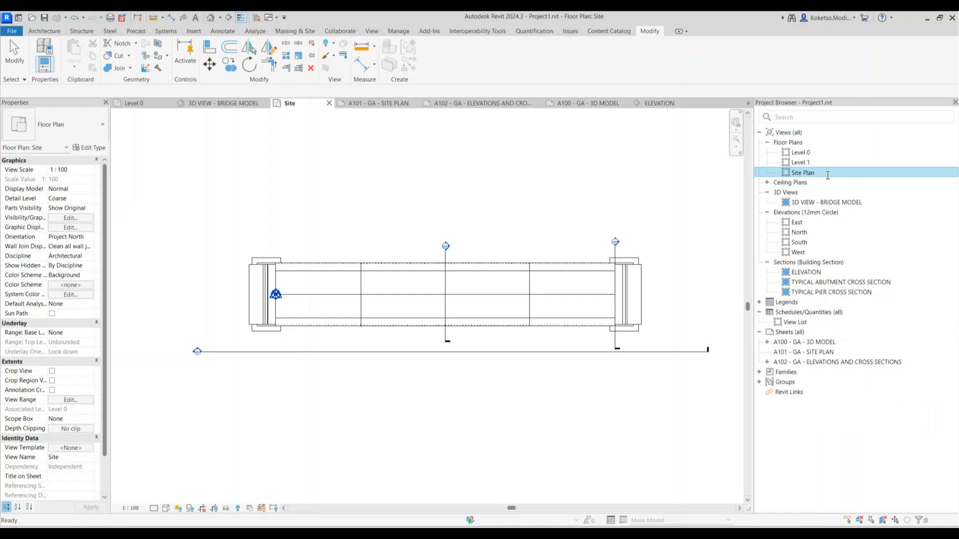
key(Return)
double_click(803, 352)
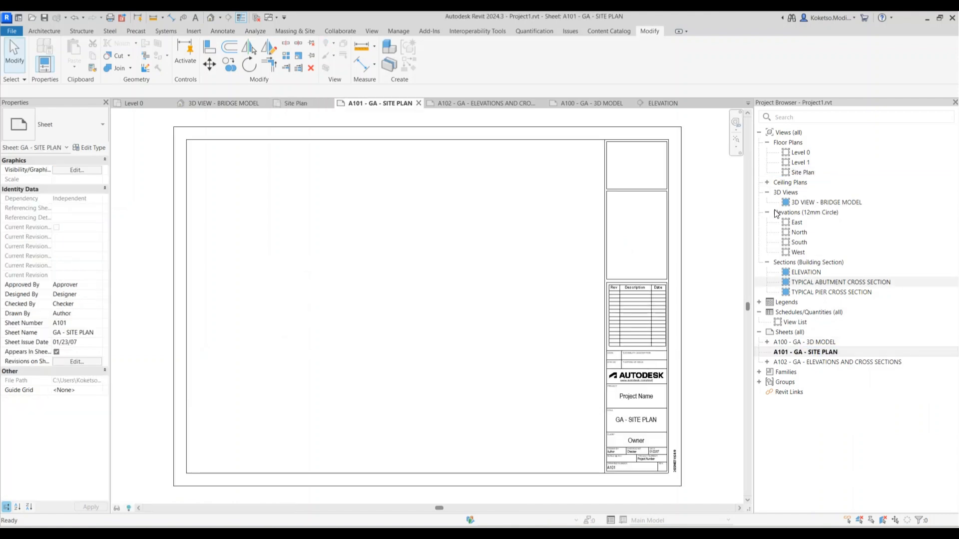
Place the Site Plan view on sheet A101
click(809, 172)
drag(443, 260, 408, 295)
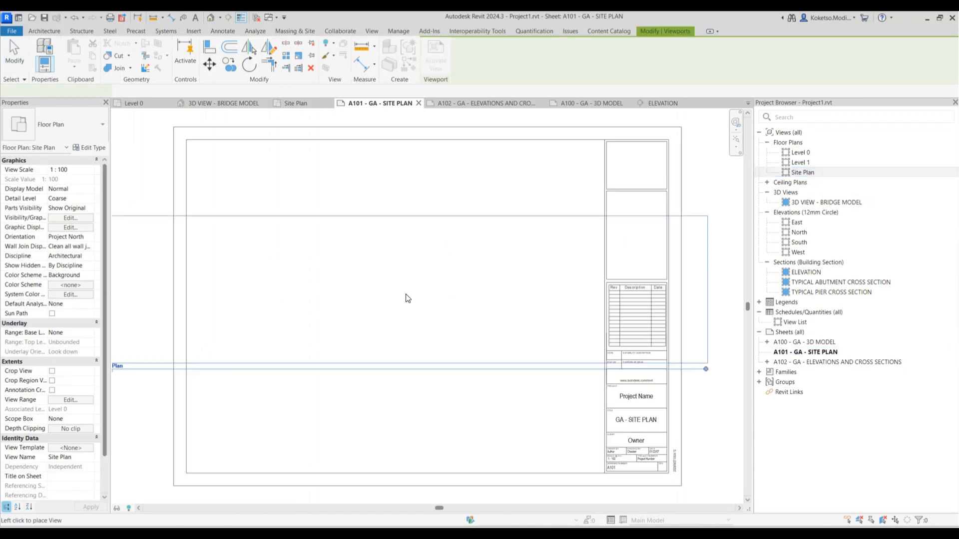
click(426, 294)
scroll(426, 294, down, 2)
key(Escape)
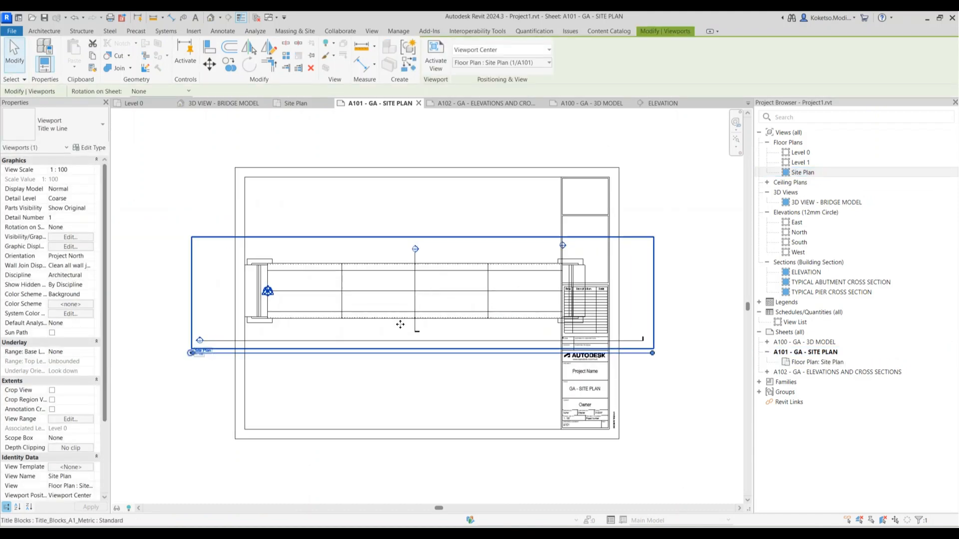
Set the Site Plan view scale to Custom 1:150
click(661, 103)
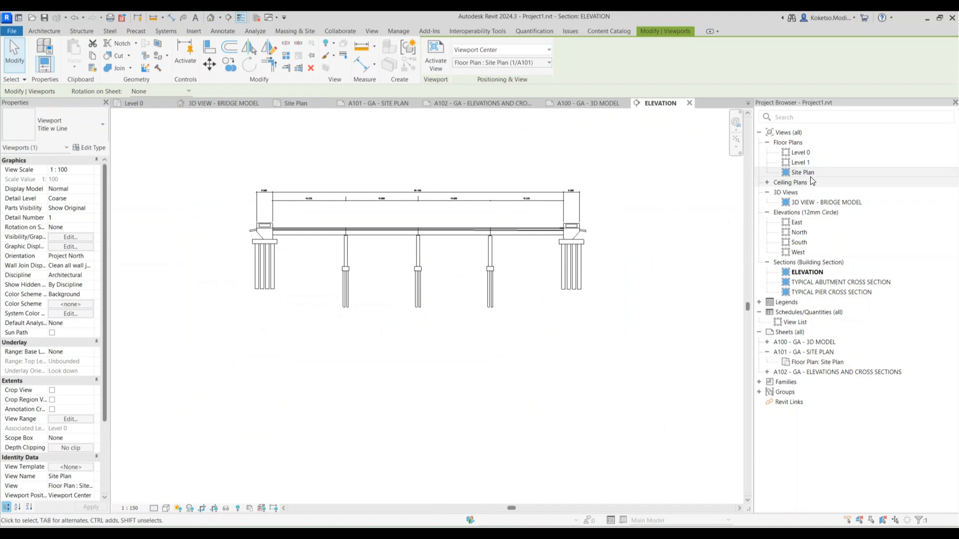
double_click(844, 173)
click(130, 509)
click(138, 374)
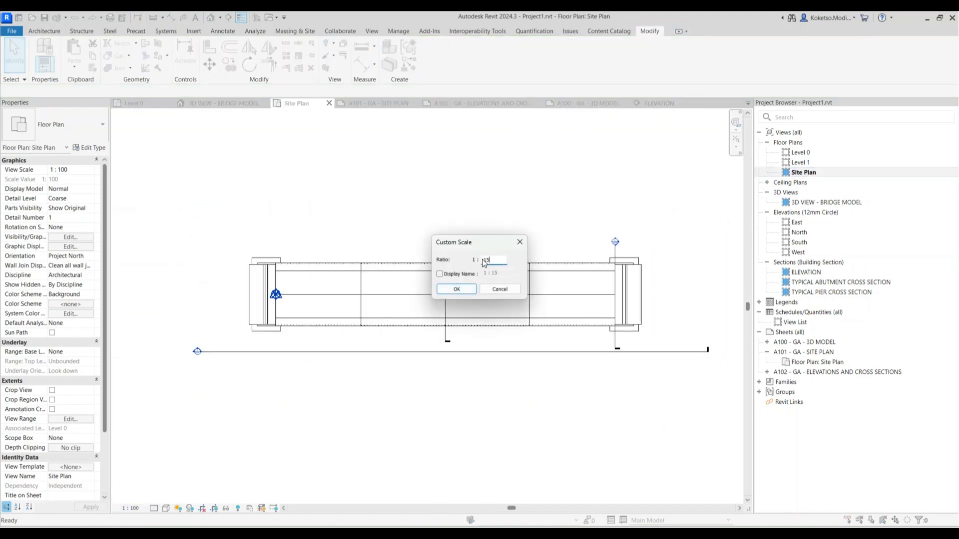
text(150)
click(463, 287)
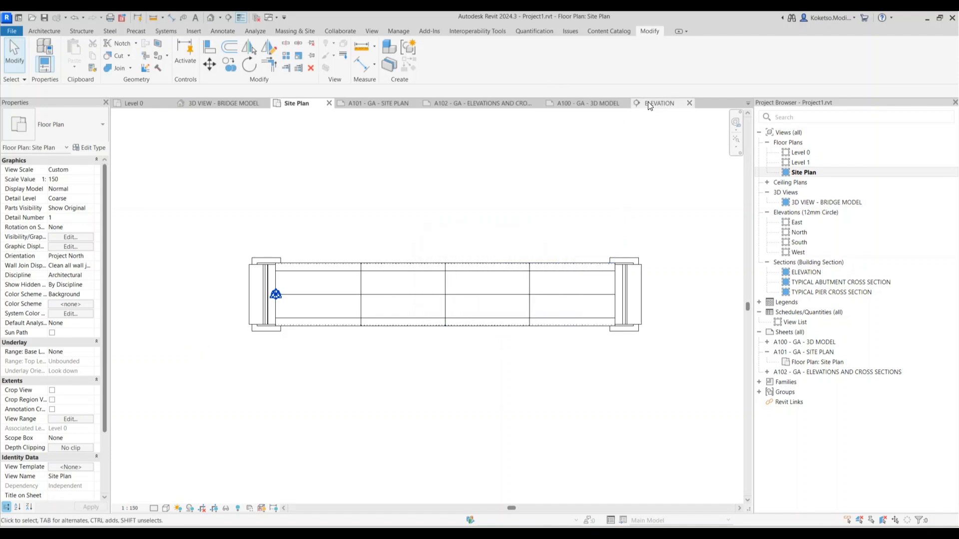
Shorten the Site Plan title line and move the viewport and title into place on A101
double_click(795, 353)
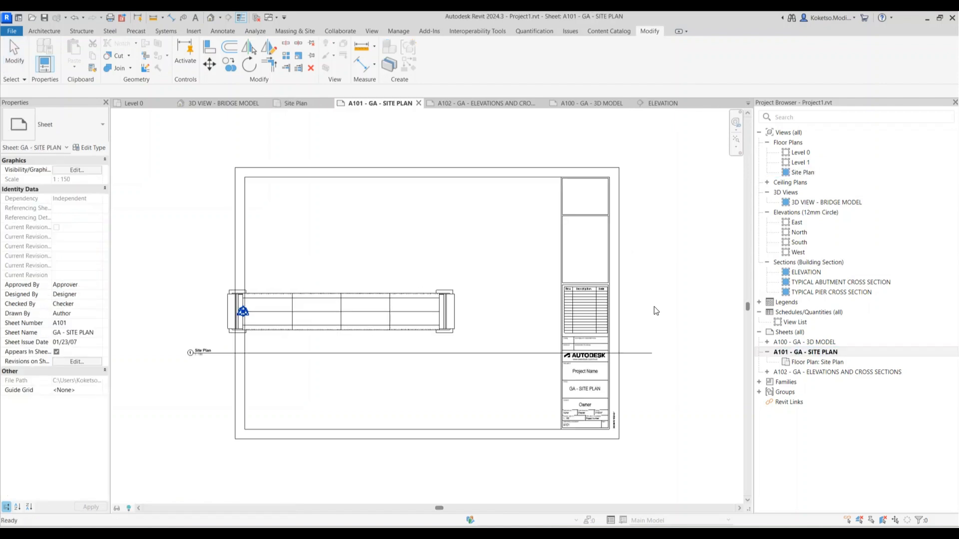
click(452, 335)
drag(650, 353, 324, 351)
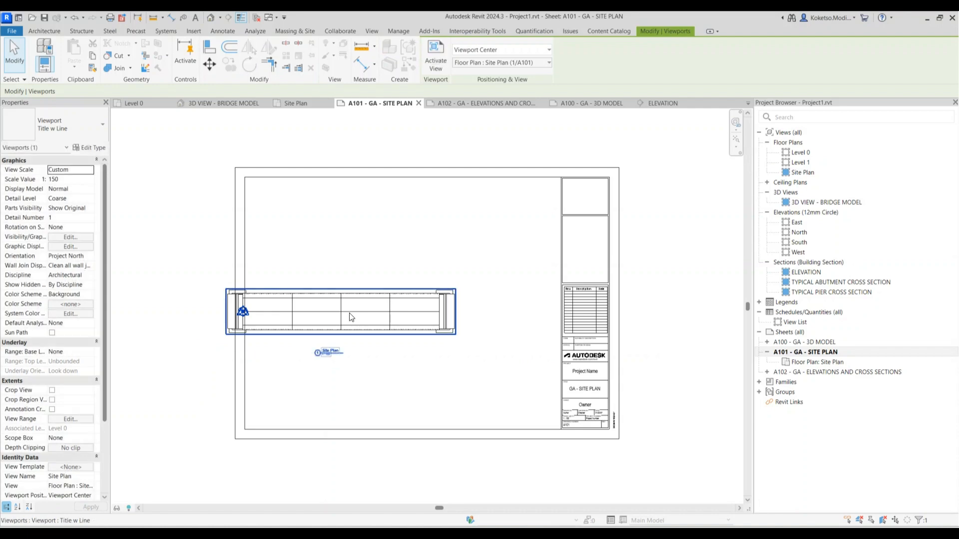
drag(351, 318, 415, 296)
key(Escape)
drag(393, 330, 407, 328)
key(Escape)
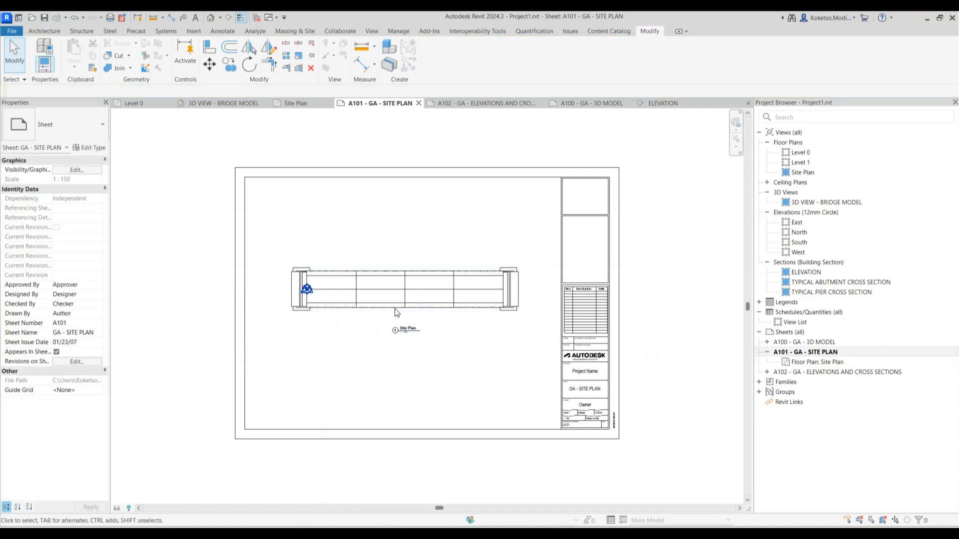
scroll(346, 325, up, 2)
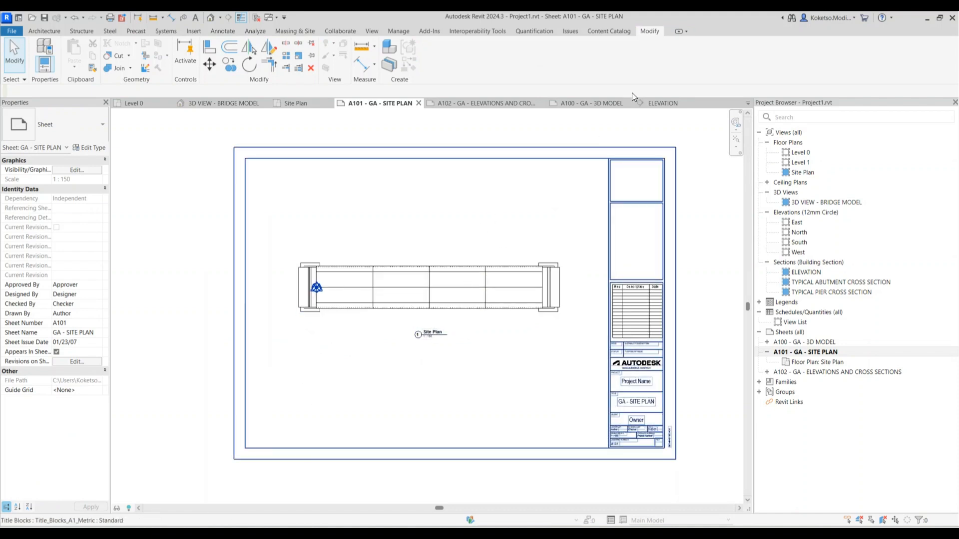
click(659, 103)
double_click(803, 172)
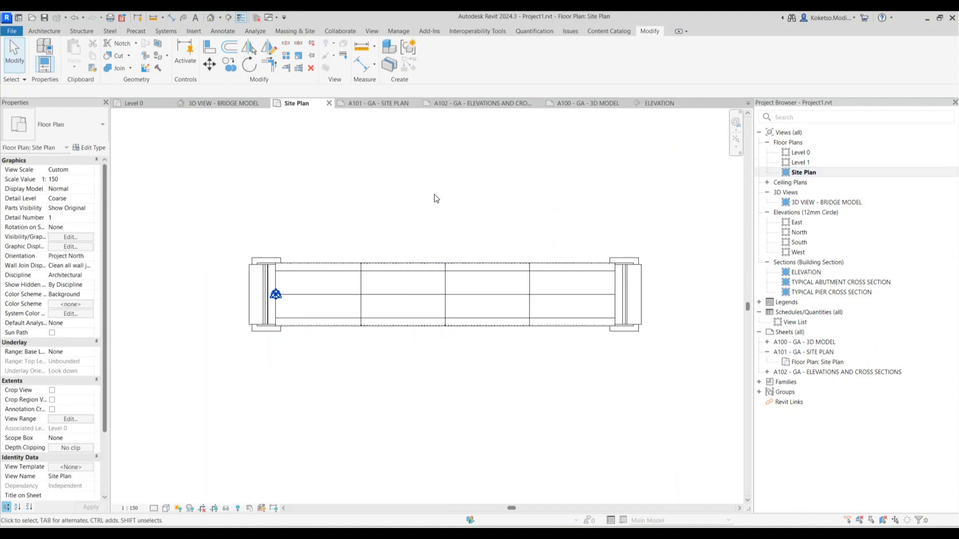
Hide the Site category in the Site Plan view's visibility/graphics settings
key(v)
key(v)
scroll(356, 255, down, 5)
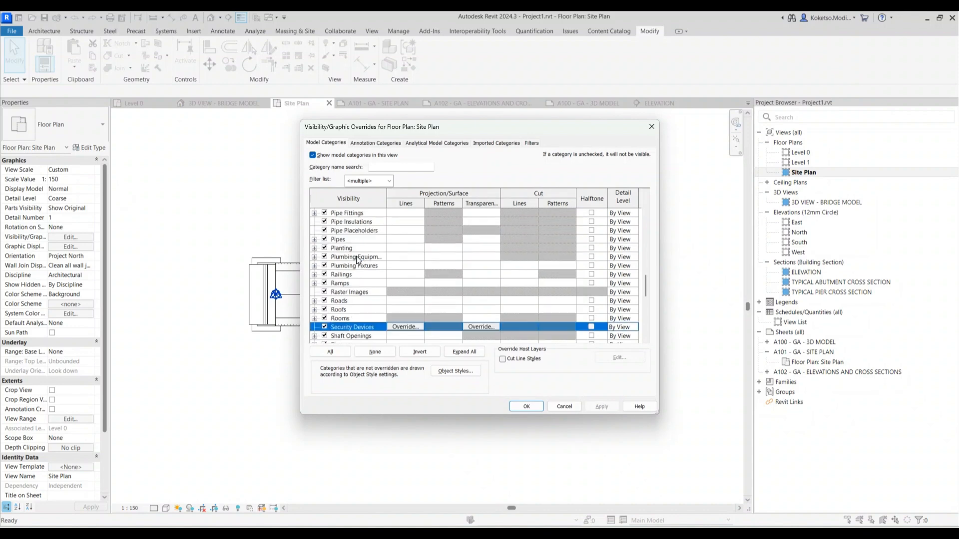
click(324, 310)
click(527, 406)
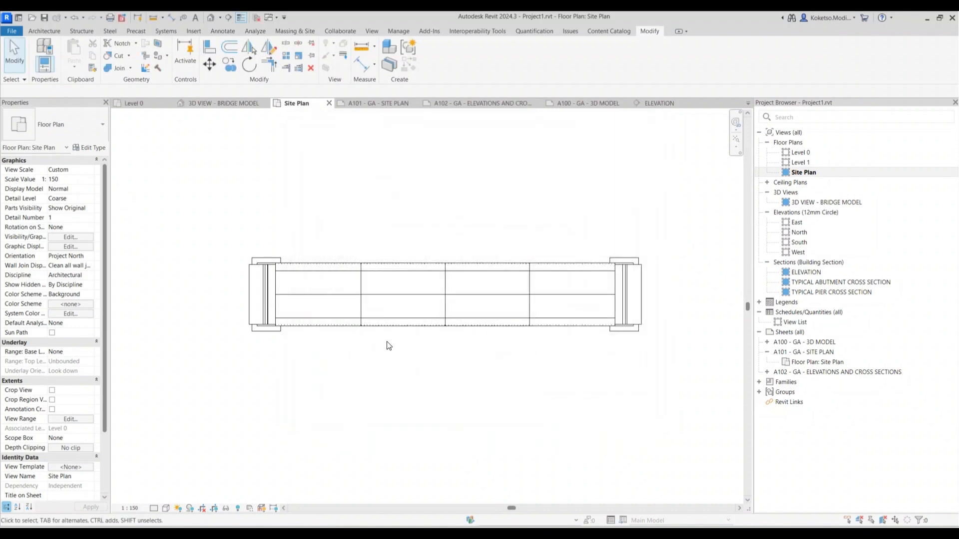
Close the Elevation, A100, A101, A102 and Site Plan view tabs
click(697, 103)
click(624, 102)
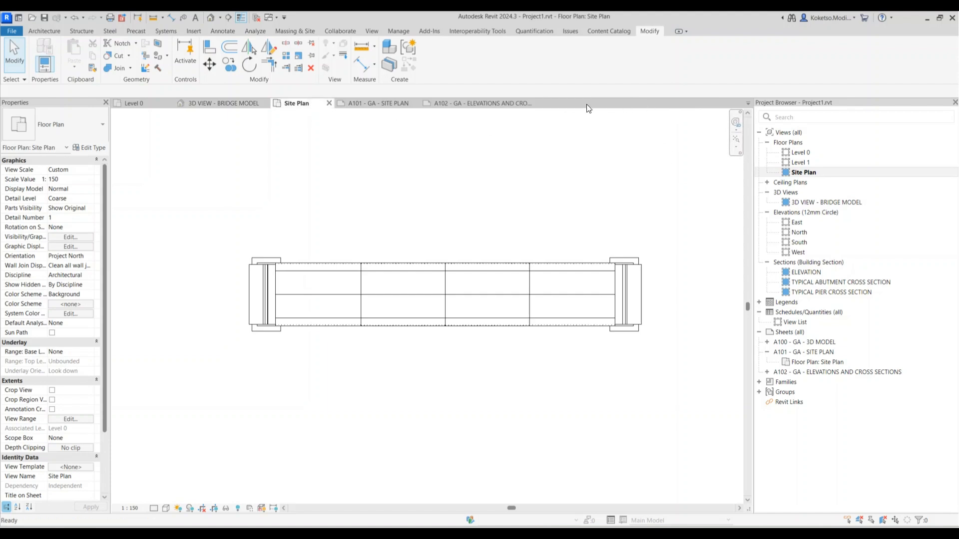
click(415, 103)
click(452, 103)
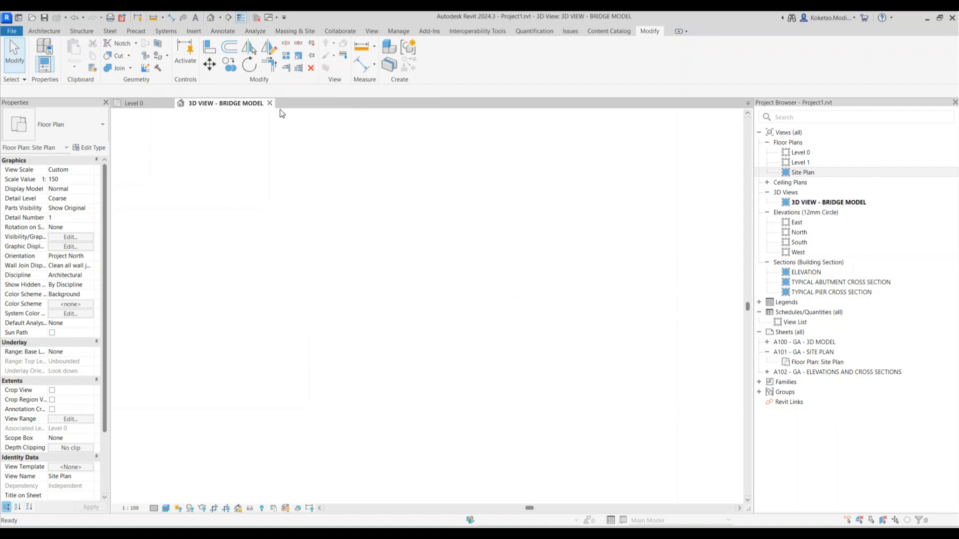
click(329, 103)
Reopen sheets A100, A101, A102 and the 3D VIEW - BRIDGE MODEL from the Project Browser
click(806, 352)
click(767, 352)
double_click(791, 343)
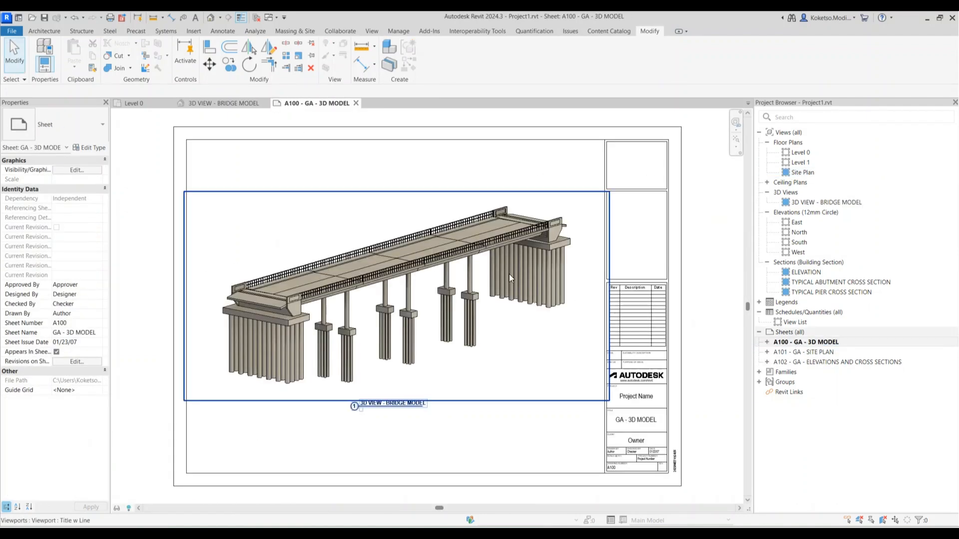
double_click(812, 352)
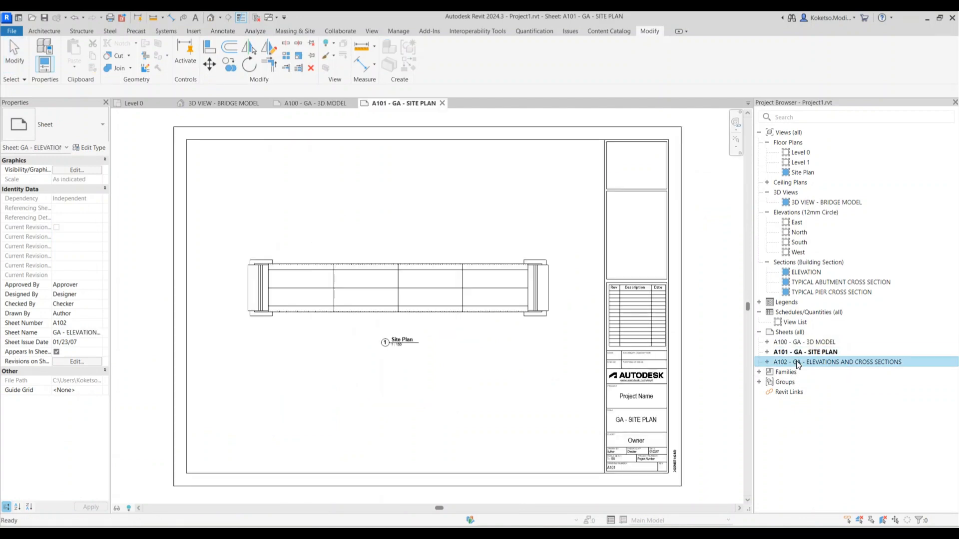
double_click(795, 361)
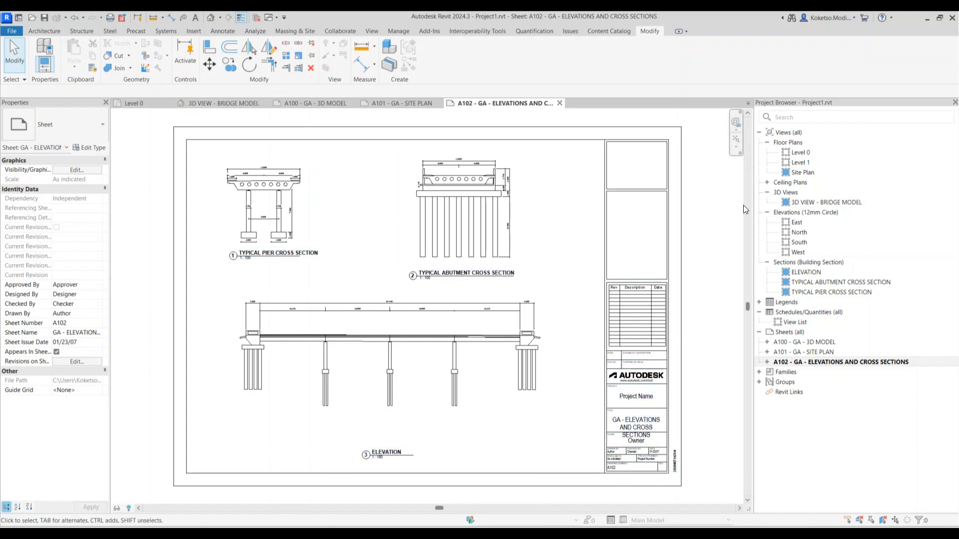
double_click(801, 203)
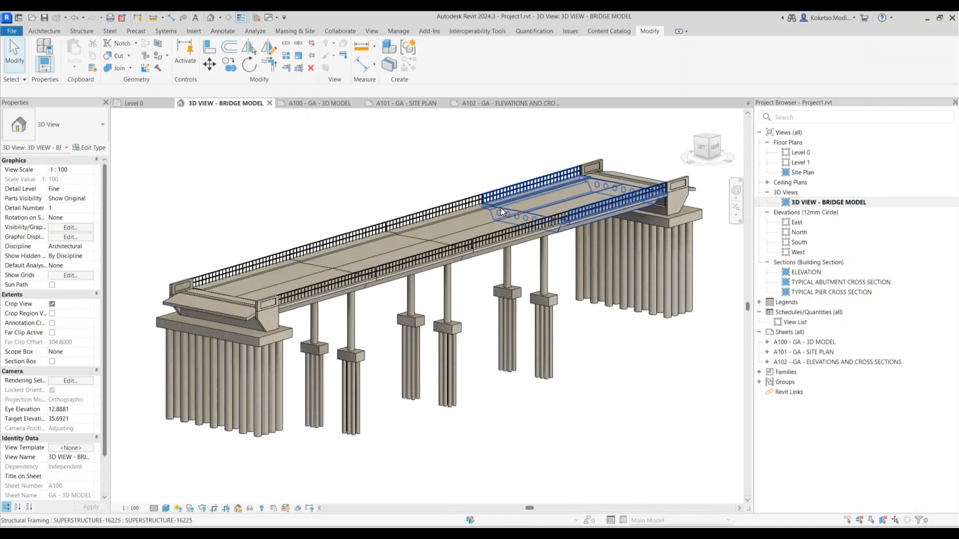
Duplicate the 3D bridge view with detailing and unlock the copy's orientation
right_click(799, 201)
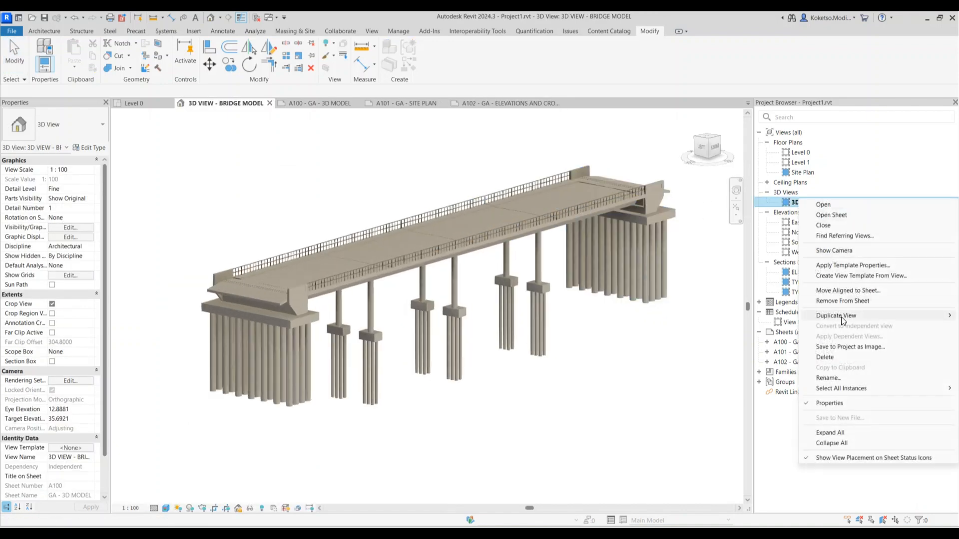
mouse_move(837, 315)
click(766, 325)
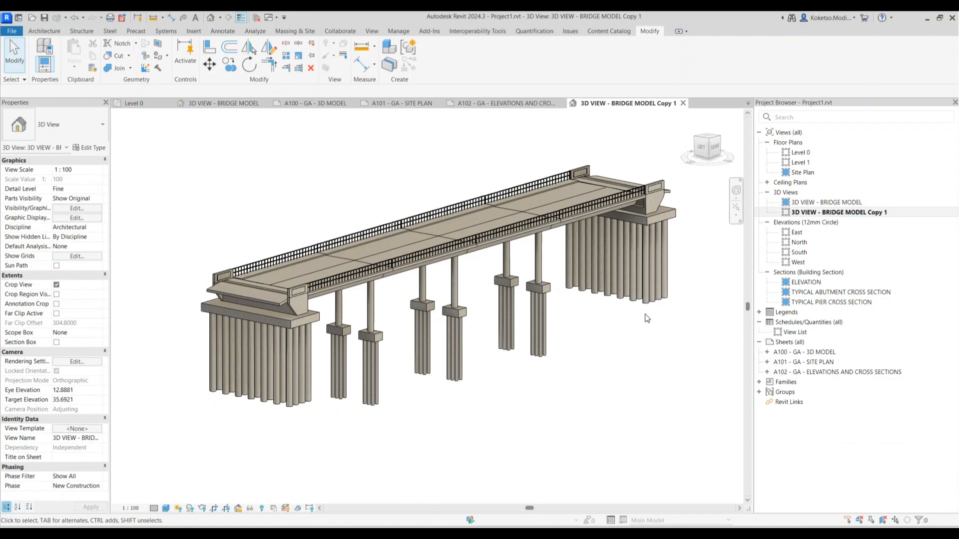
click(238, 508)
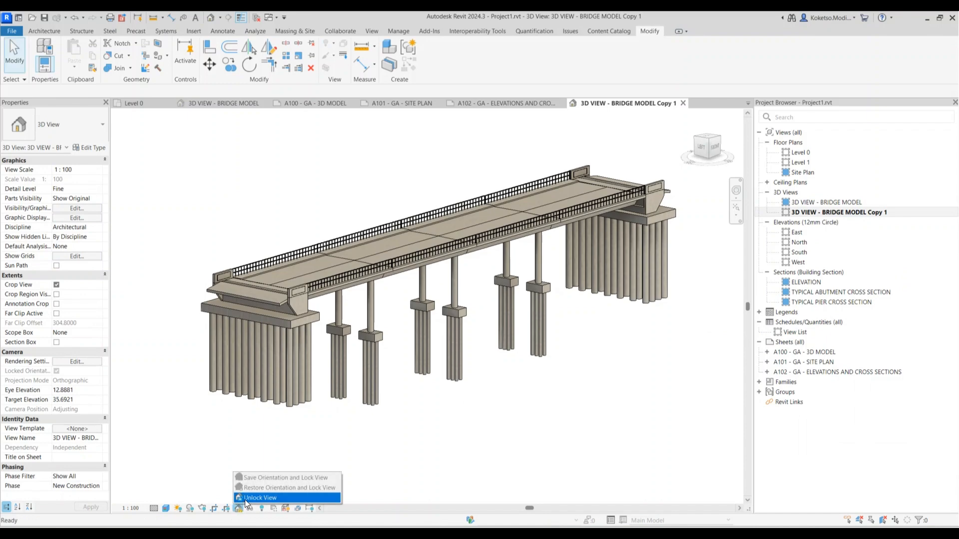
click(244, 499)
scroll(451, 327, down, 3)
scroll(451, 327, up, 2)
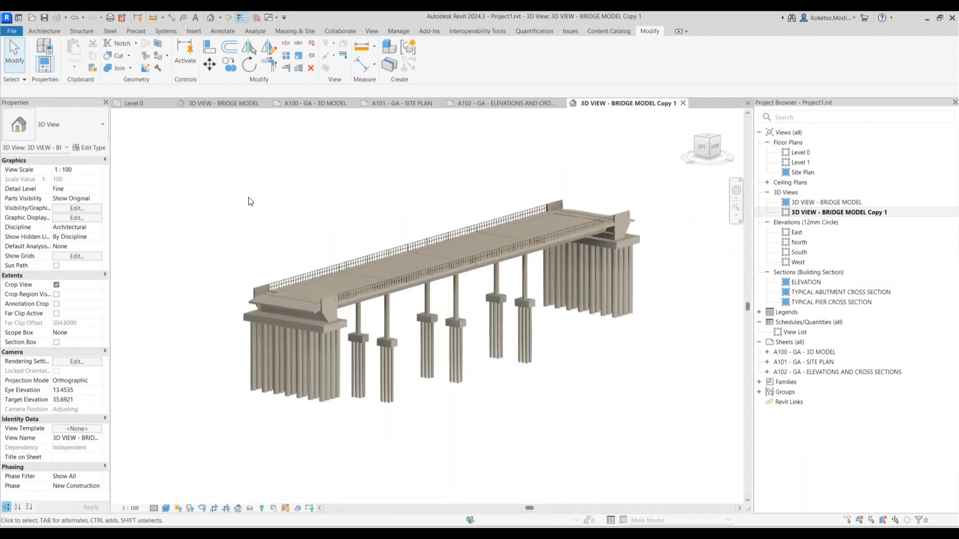
Start an IFC export of the bridge model from the File menu
click(10, 35)
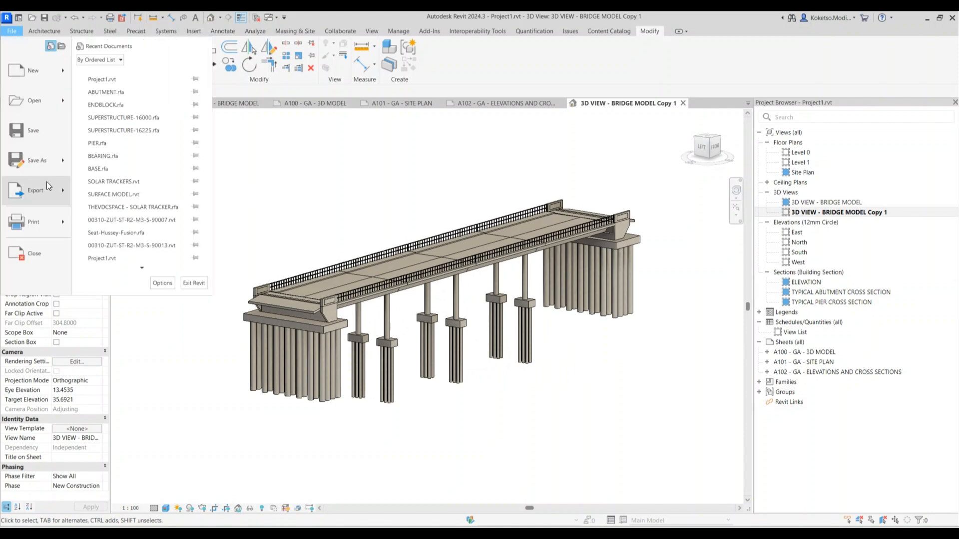
mouse_move(48, 188)
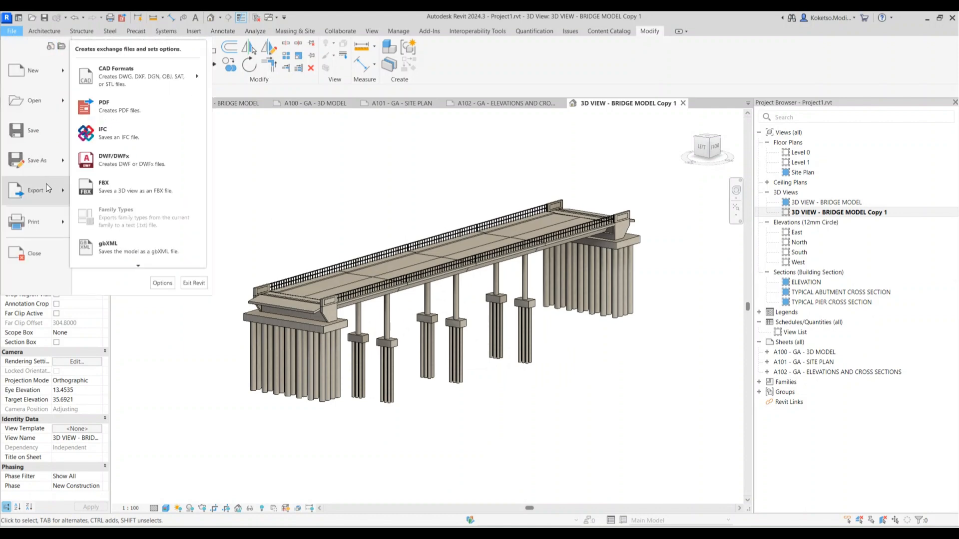
click(121, 136)
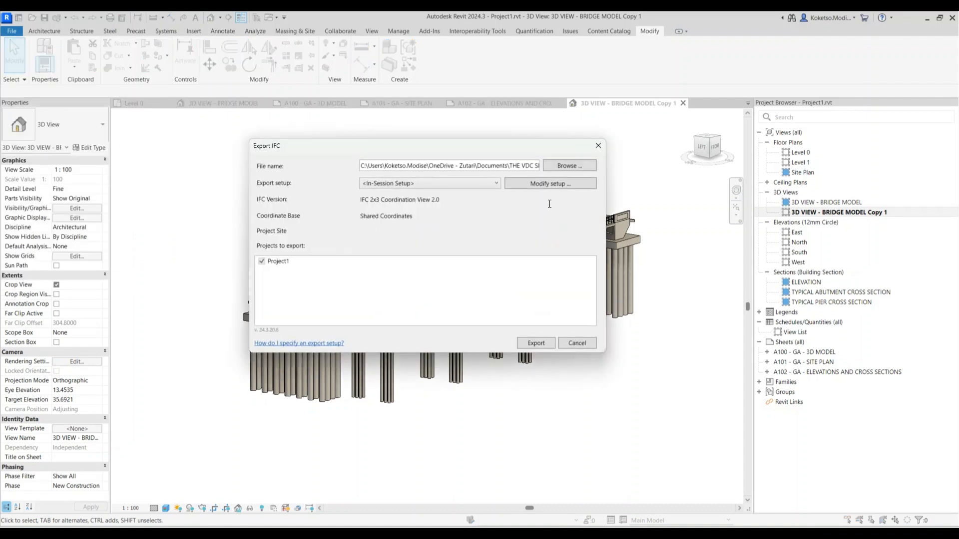
Change the IFC export setup's version to IFC4x3 [Experimental]
click(528, 183)
click(503, 153)
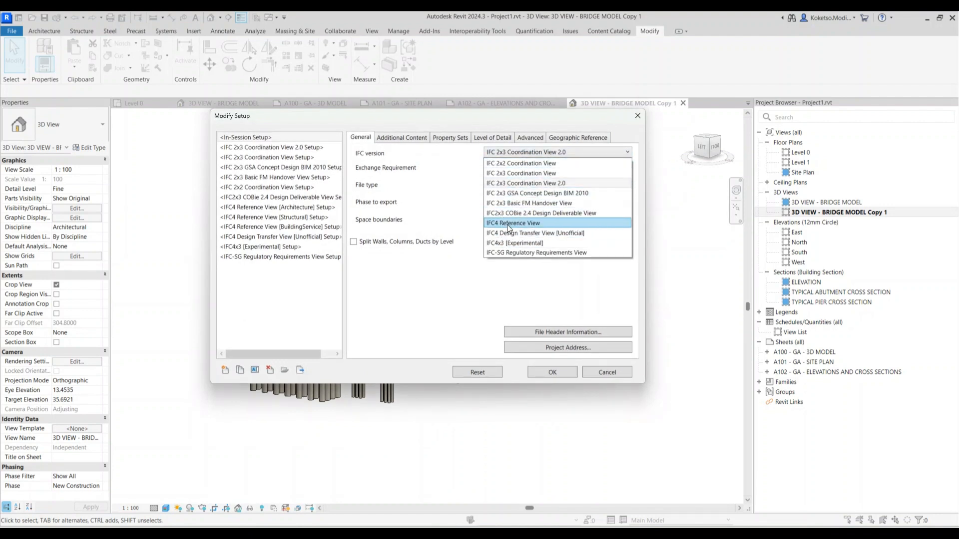
click(503, 244)
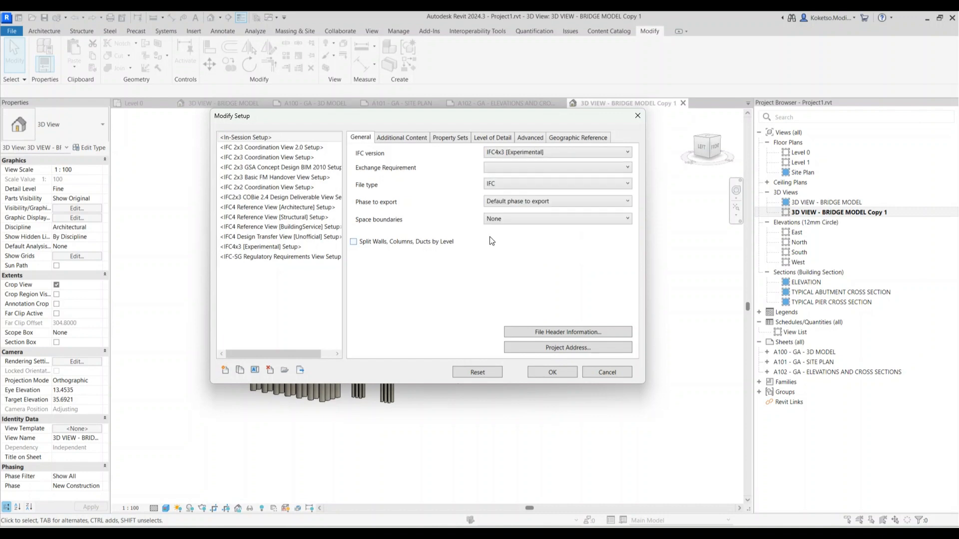
Under Advanced, include IFCSite elevation and store the IFC GUID, then accept and proceed to export
click(391, 142)
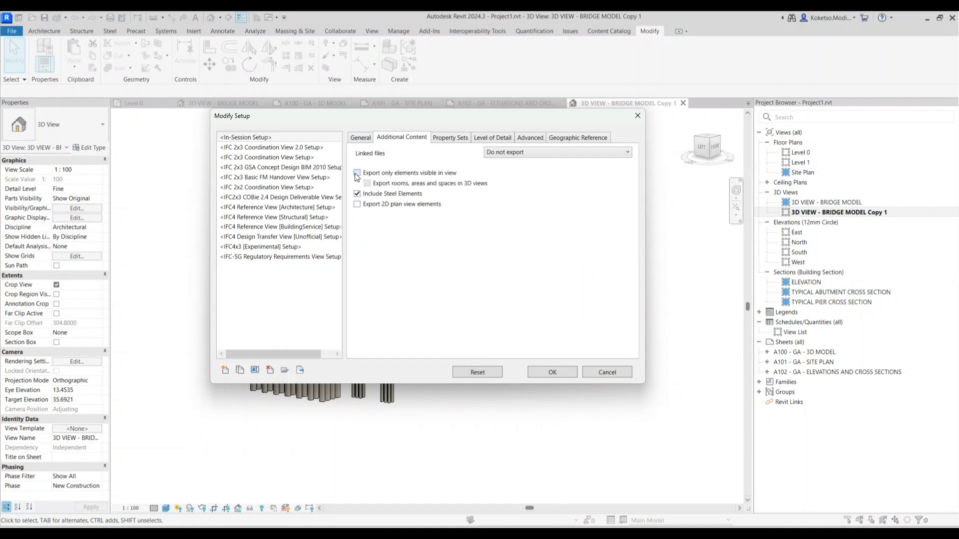
click(450, 137)
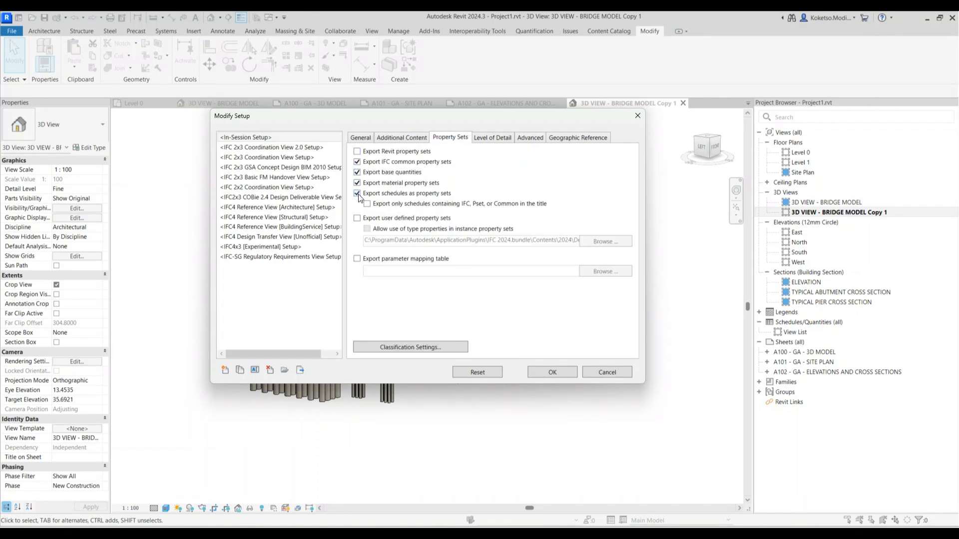
click(496, 142)
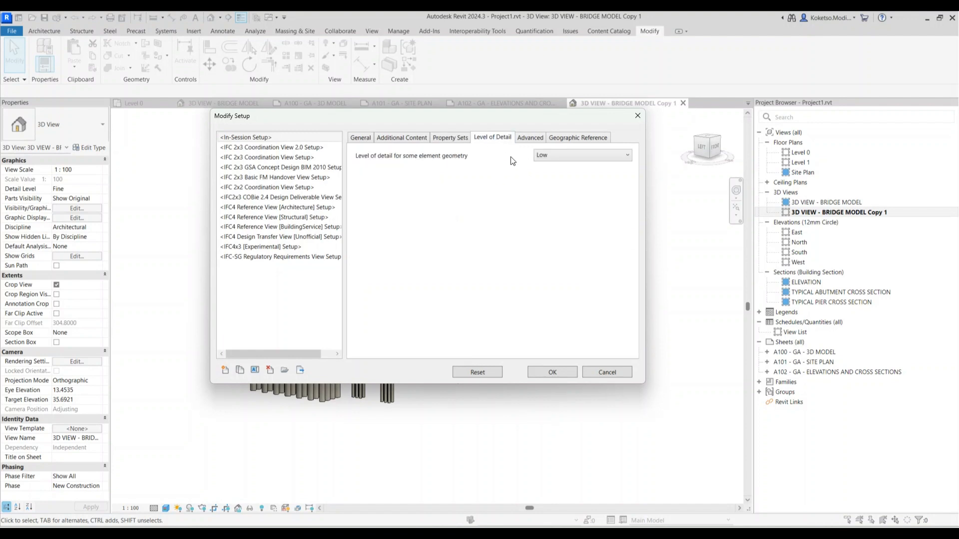
click(529, 139)
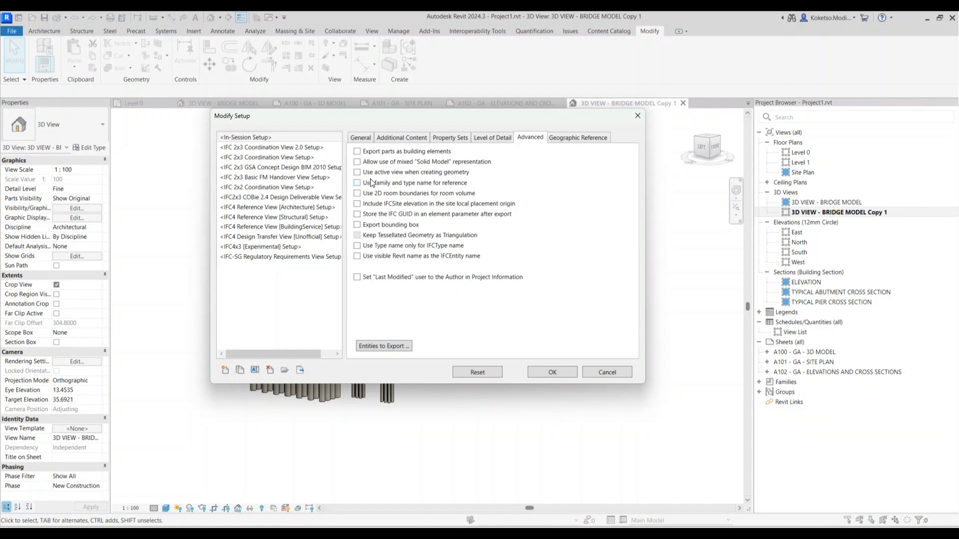
click(356, 203)
click(357, 214)
click(566, 142)
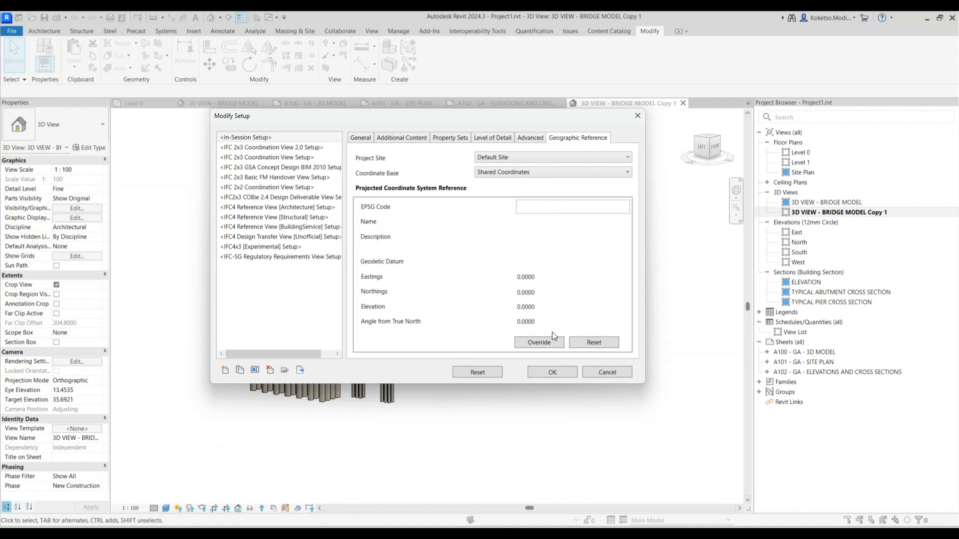
click(551, 369)
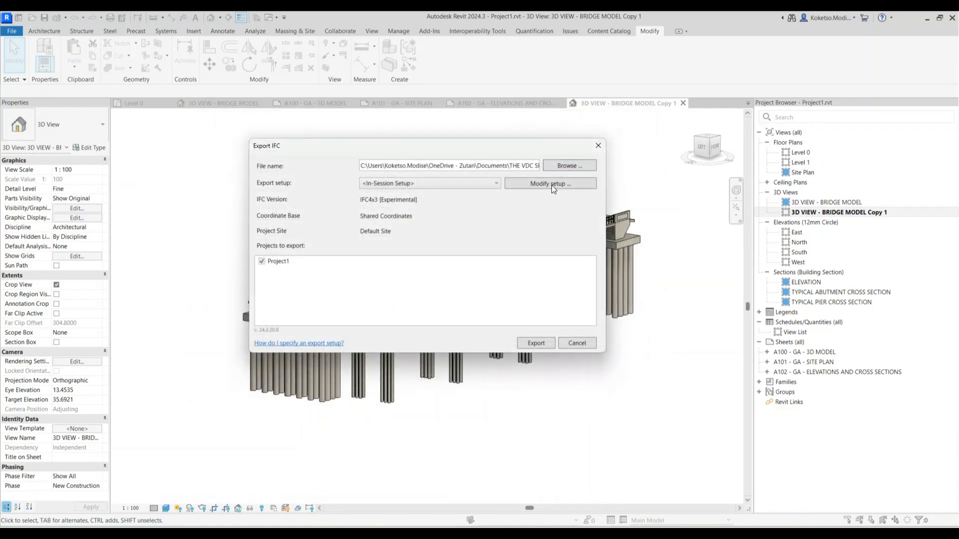
click(565, 165)
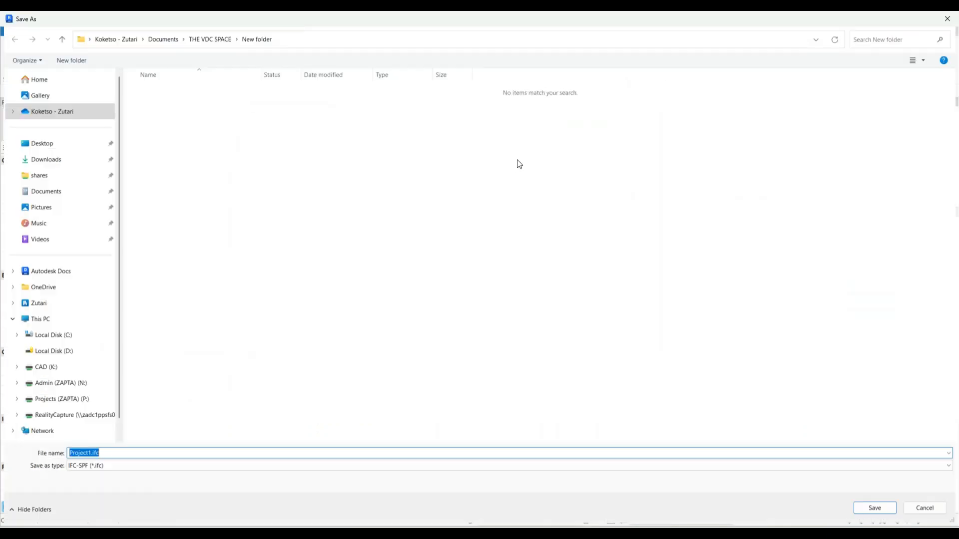
Export Project1.ifc into Documents > THE VDC SPACE > New folder, then launch a blank Excel workbook
click(45, 191)
double_click(160, 336)
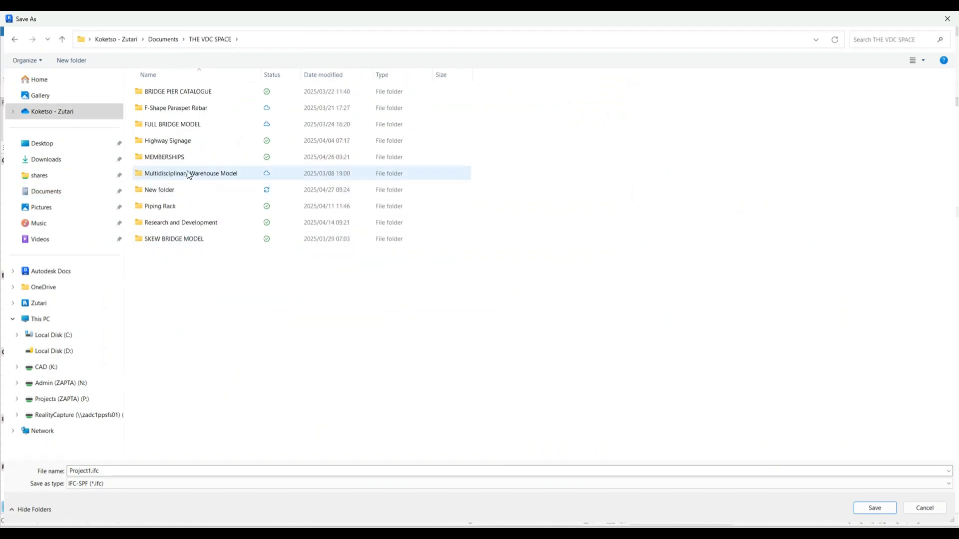
double_click(168, 188)
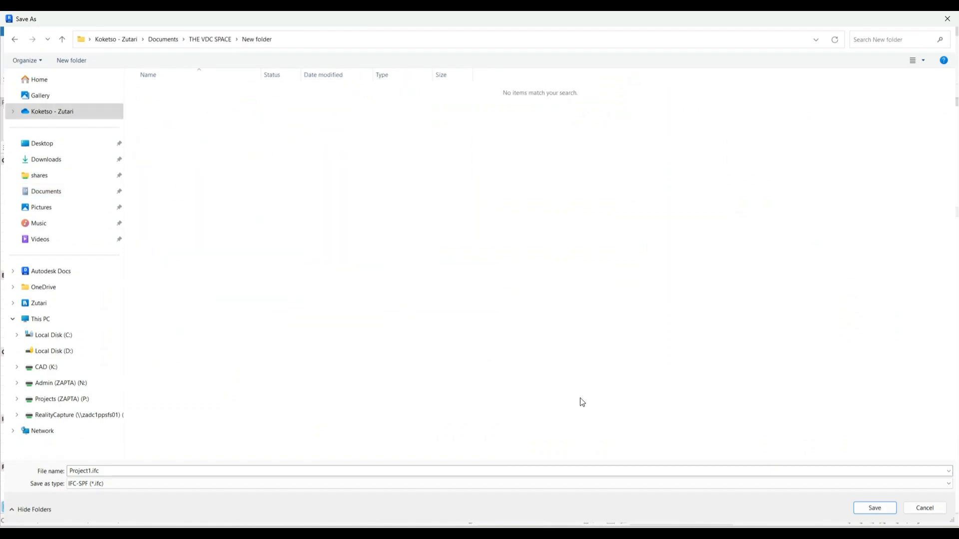
click(883, 509)
click(538, 345)
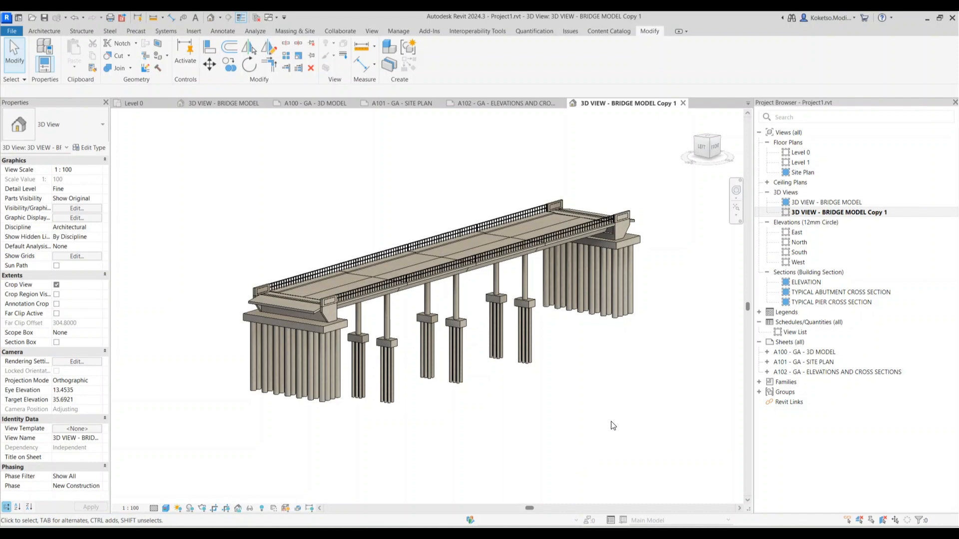
click(577, 534)
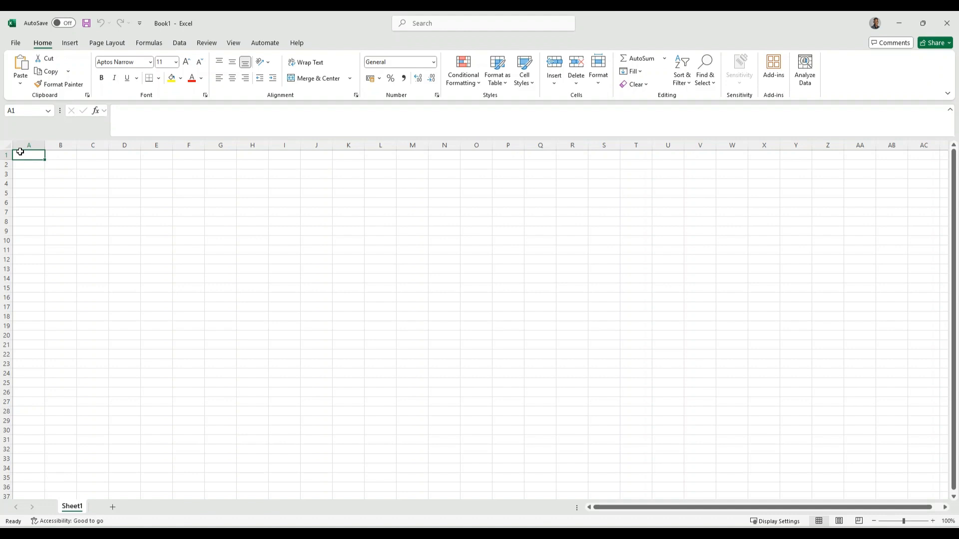
Enter headings ID, FILE IDENTIFIER, MODEL/DOCUMENT TYPE and DETAILS in A1:D1
text(ID)
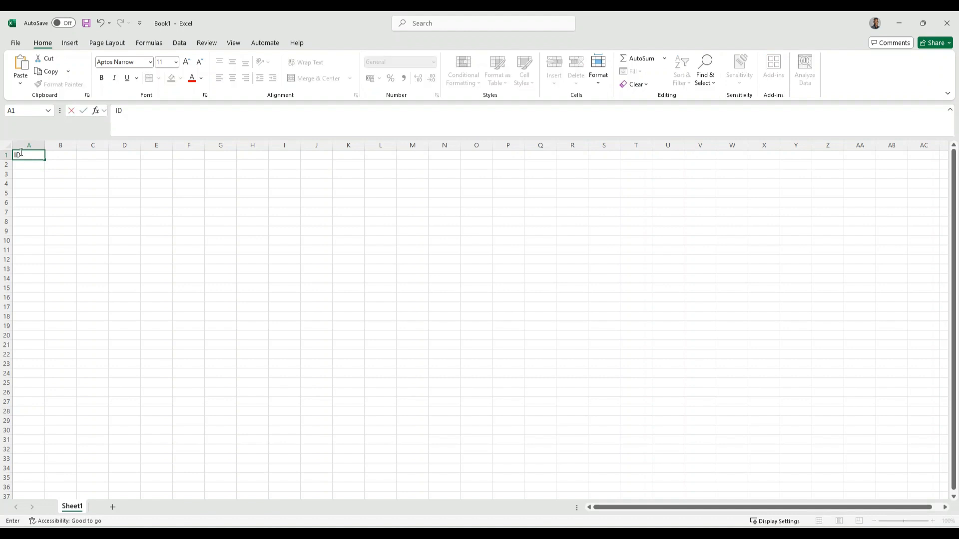
key(Tab)
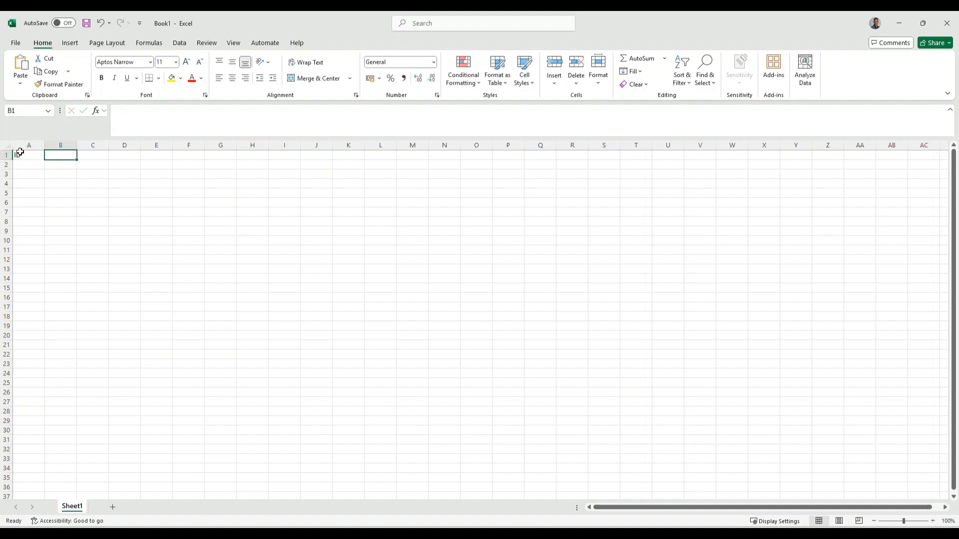
text(FILE IDENTIFIER)
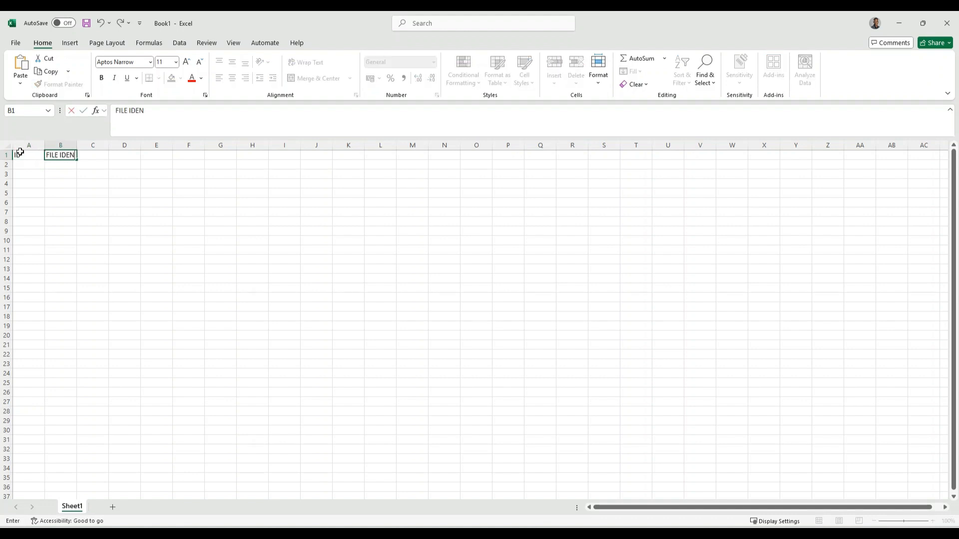
key(BackSpace)
text(ER)
key(Tab)
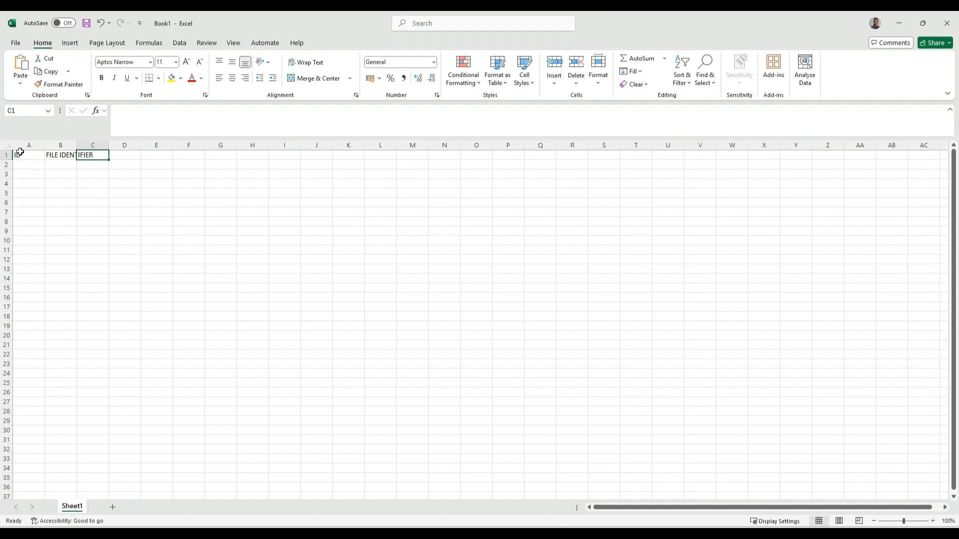
text(MODEL/)
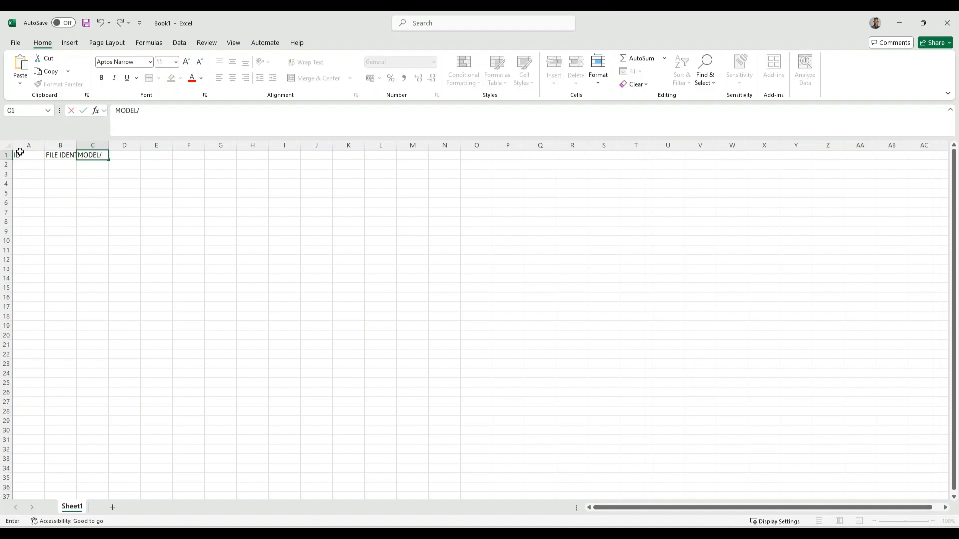
text(DOCUMENT TYPE)
key(Tab)
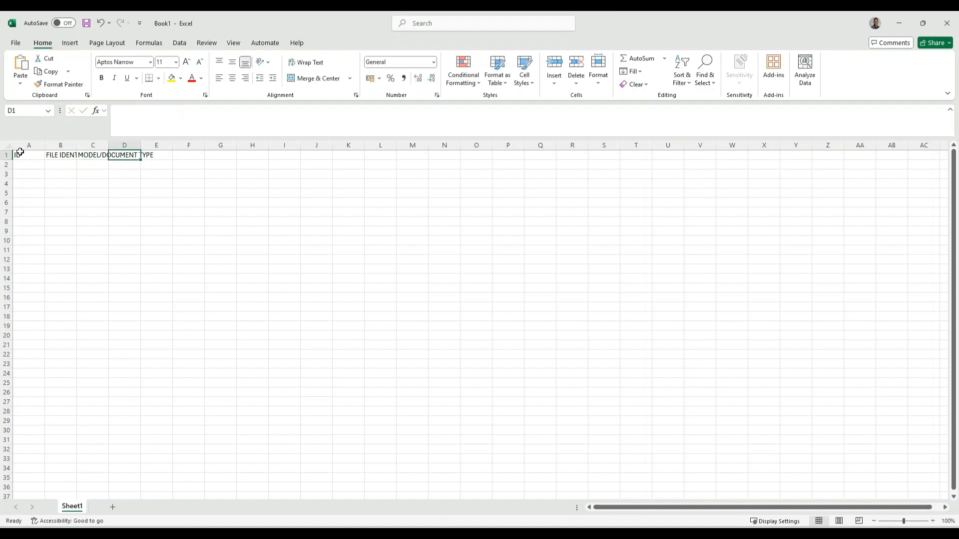
text(DETAILS)
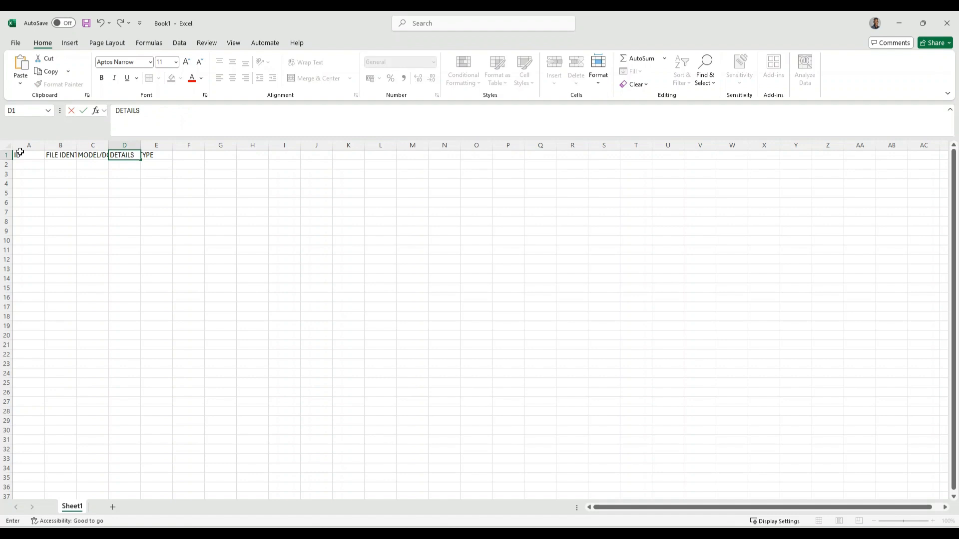
key(Tab)
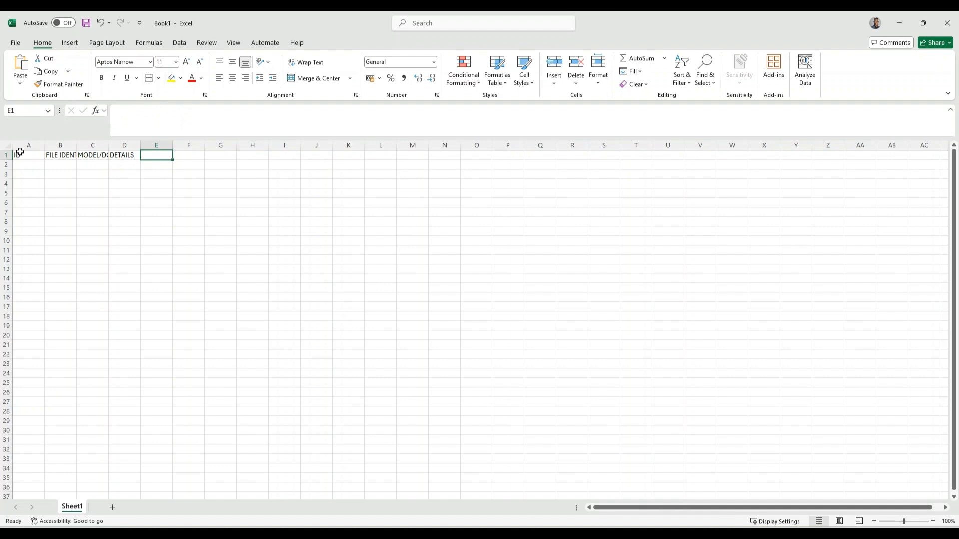
Enter DEPENDANTS in E1, correcting the misspelling, and MILESTONE in F1
text(DEPE)
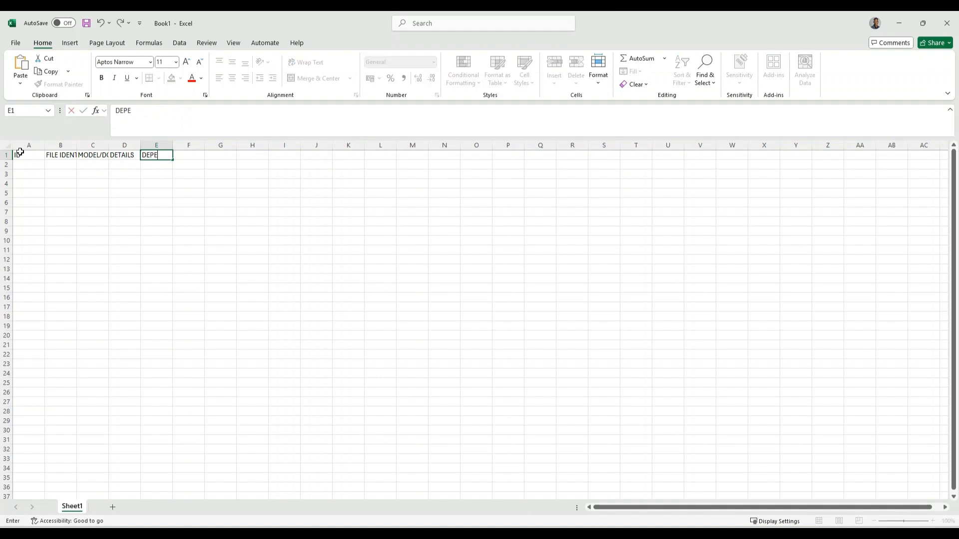
text(NDATN)
key(BackSpace)
key(BackSpace)
text(NTS)
key(BackSpace)
key(BackSpace)
key(BackSpace)
key(BackSpace)
key(BackSpace)
key(BackSpace)
key(BackSpace)
key(BackSpace)
key(BackSpace)
key(BackSpace)
text(RESOURCE)
key(BackSpace)
key(BackSpace)
key(BackSpace)
key(BackSpace)
key(BackSpace)
key(BackSpace)
key(BackSpace)
key(BackSpace)
text(DEPENDATN)
key(BackSpace)
key(BackSpace)
text(NTS)
key(Tab)
text(MILESTONE)
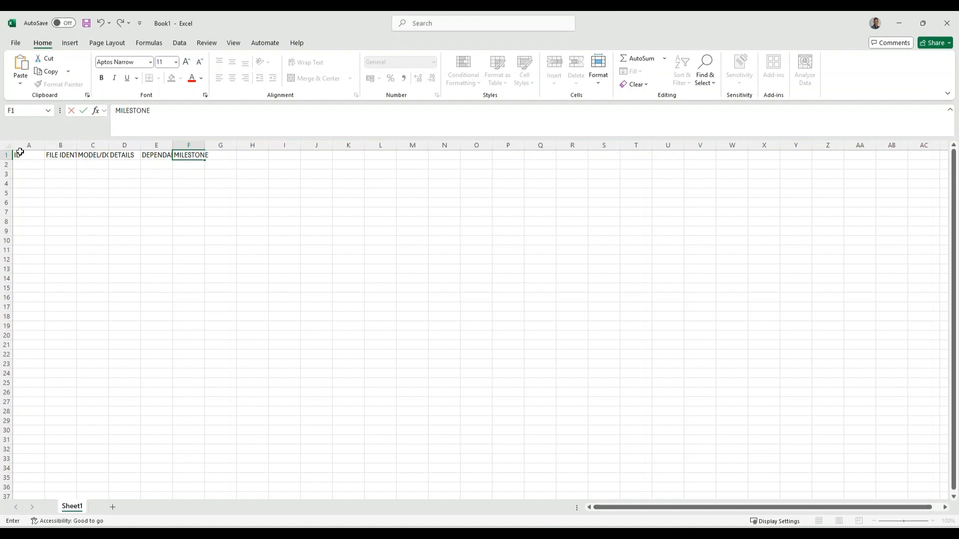
Confirm MILESTONE in F1 and widen the columns to fit the headings
click(153, 220)
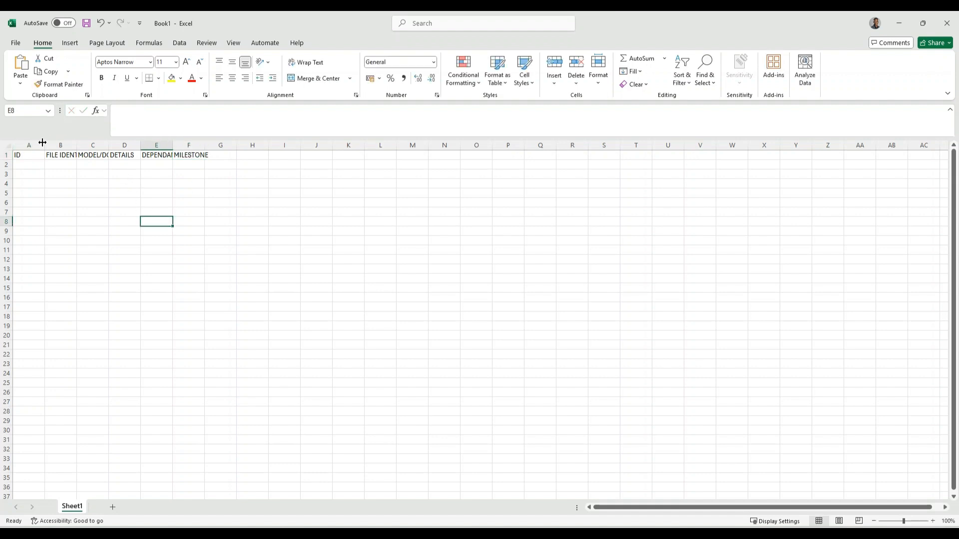
click(82, 153)
drag(76, 147, 285, 145)
click(189, 174)
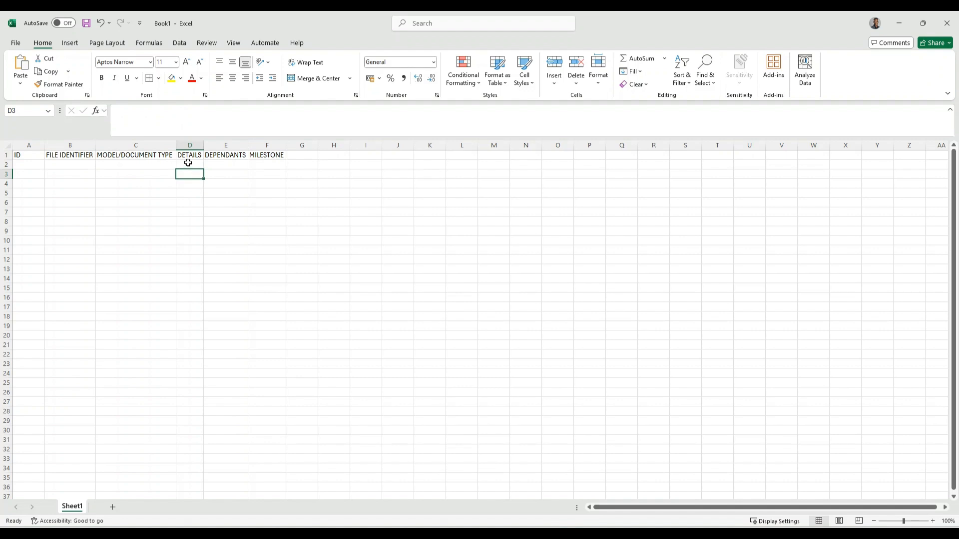
Enter A100 in A2 and fill the ID series down to A102
click(30, 165)
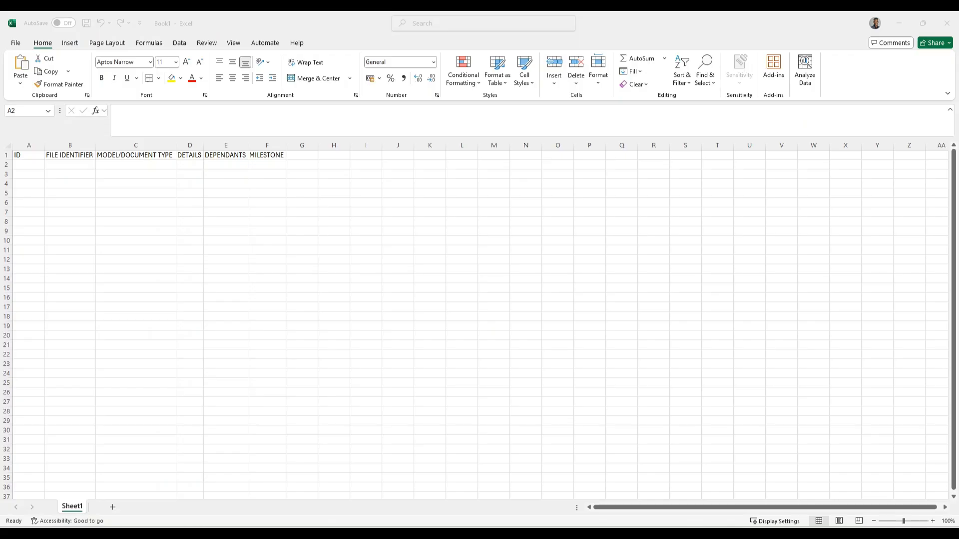
text(1)
key(BackSpace)
text(A100)
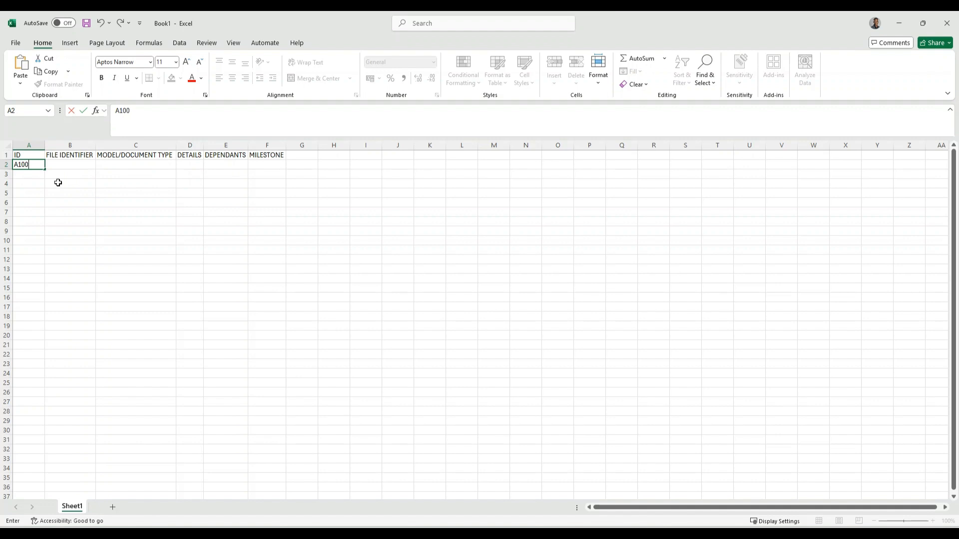
key(Return)
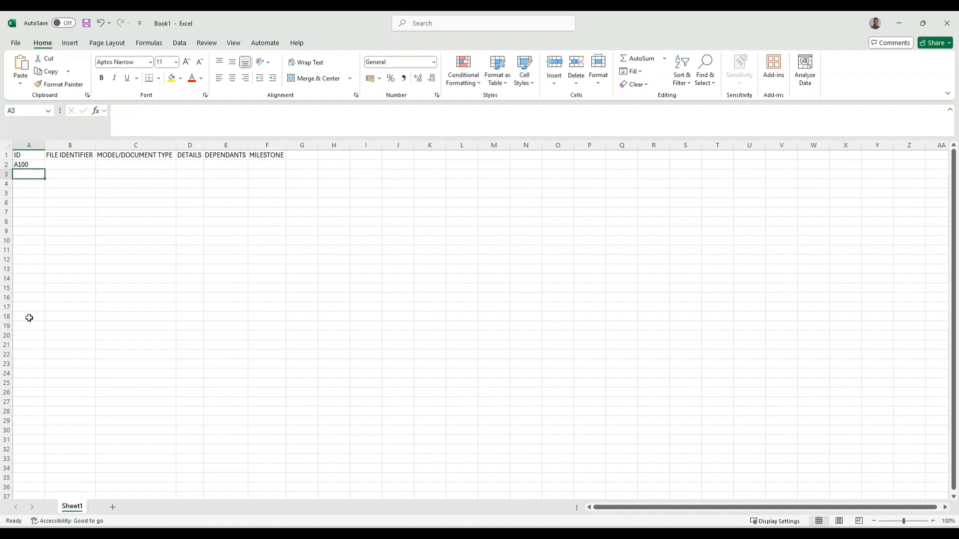
click(39, 164)
drag(45, 169, 45, 191)
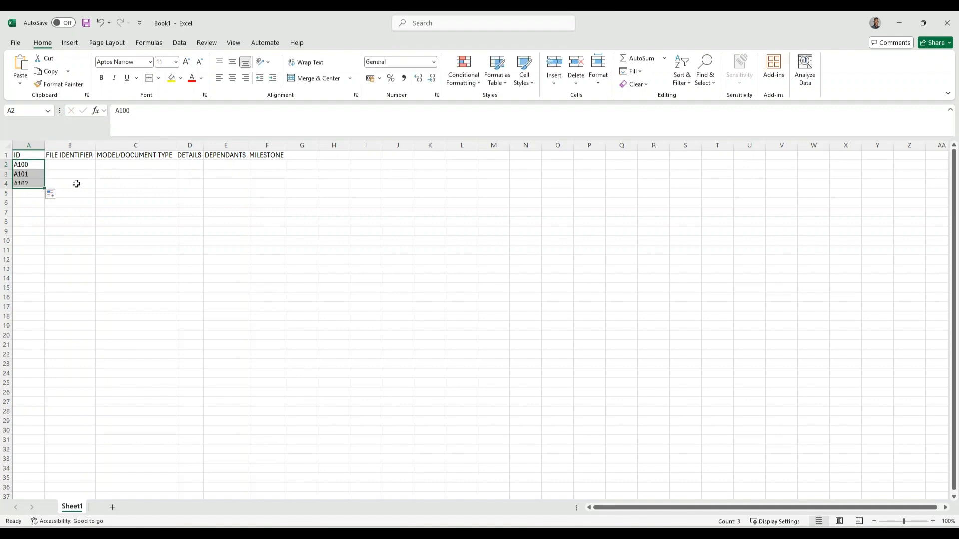
click(76, 184)
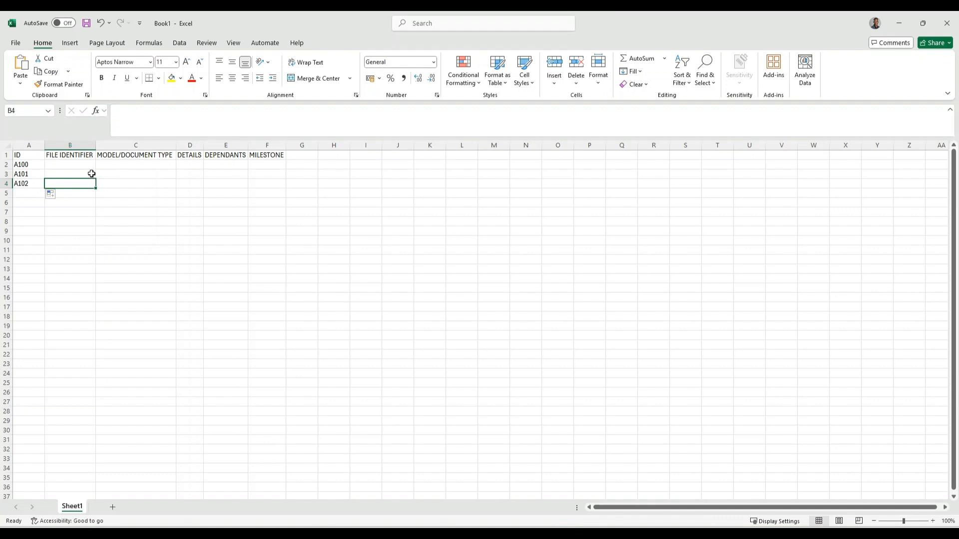
Clear the A100–A102 entries from cells A2:A4
click(77, 164)
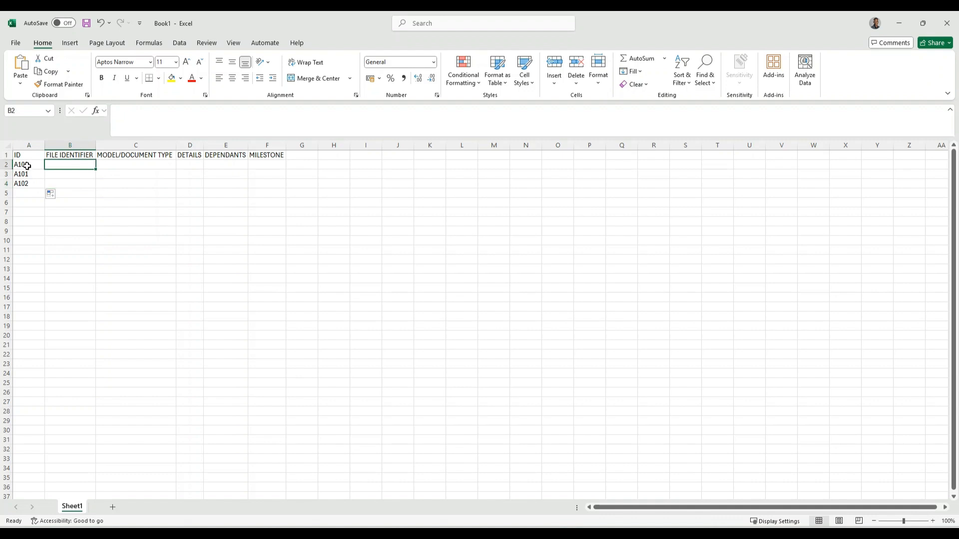
drag(20, 164, 30, 185)
key(End)
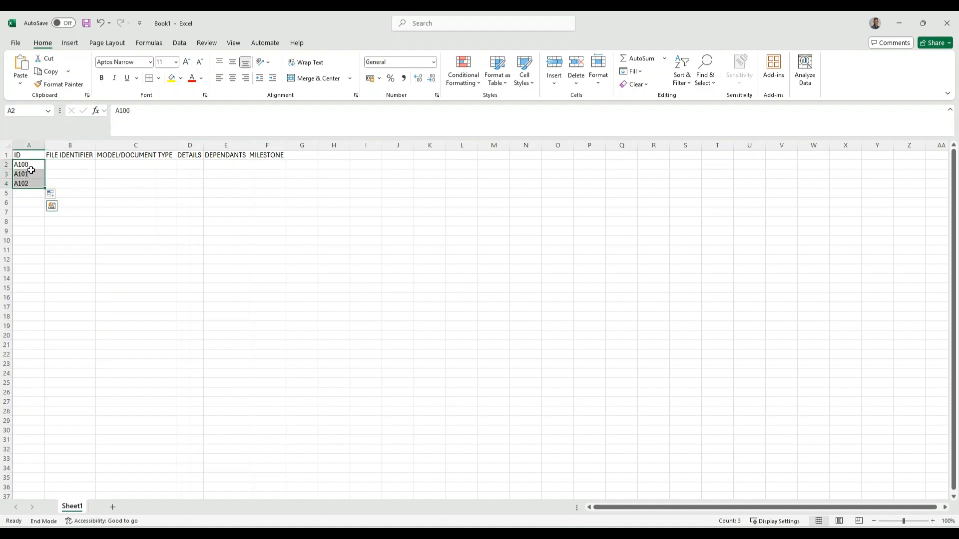
key(Delete)
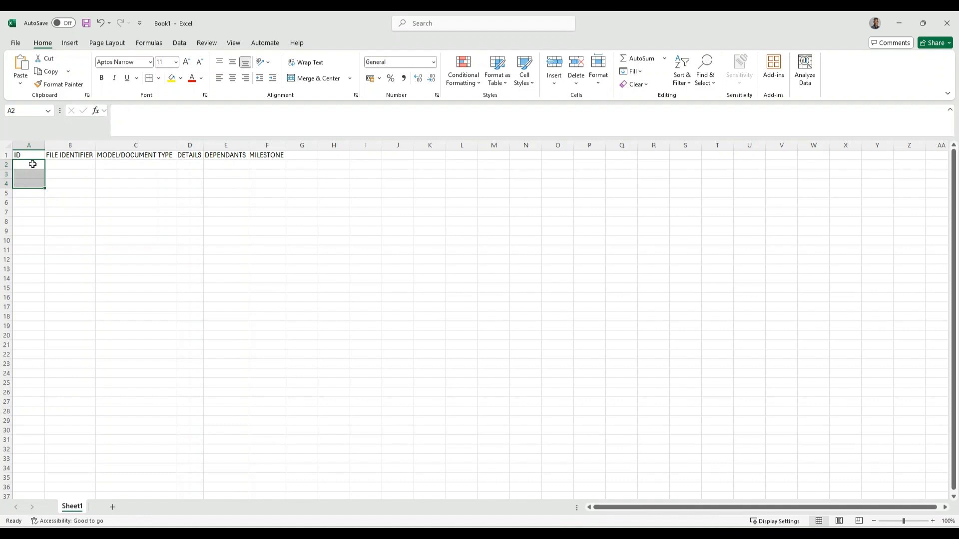
click(74, 165)
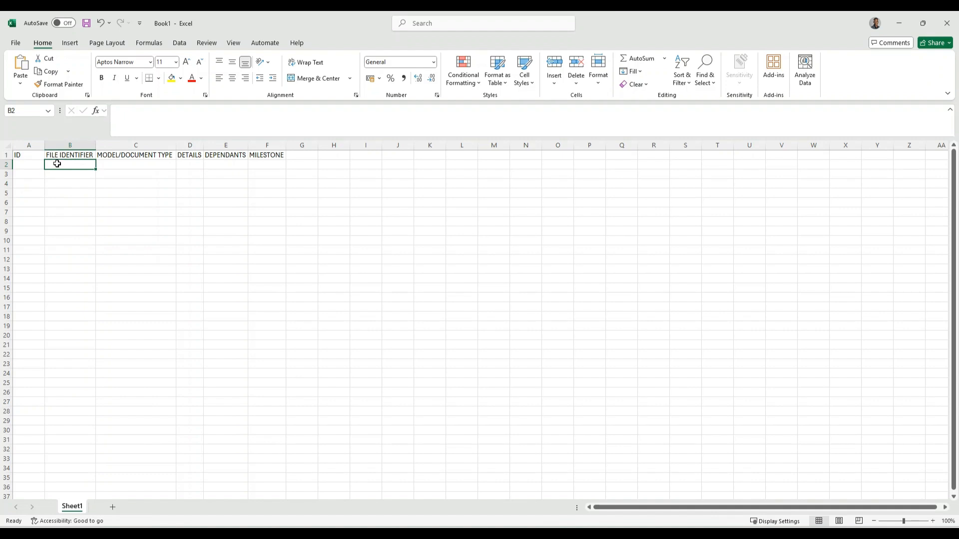
Back out of an accidental table insert and clear the headings in C1:F1
click(72, 43)
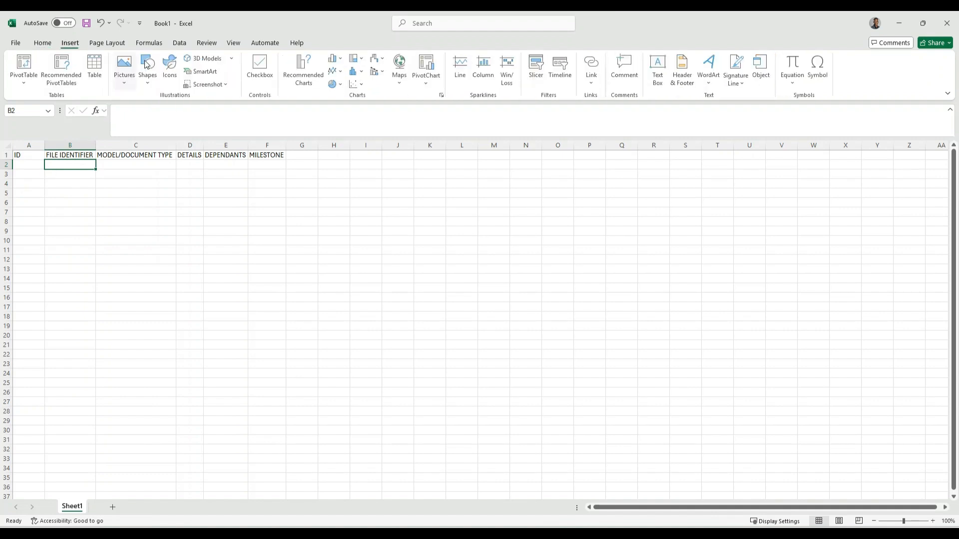
click(95, 80)
key(Escape)
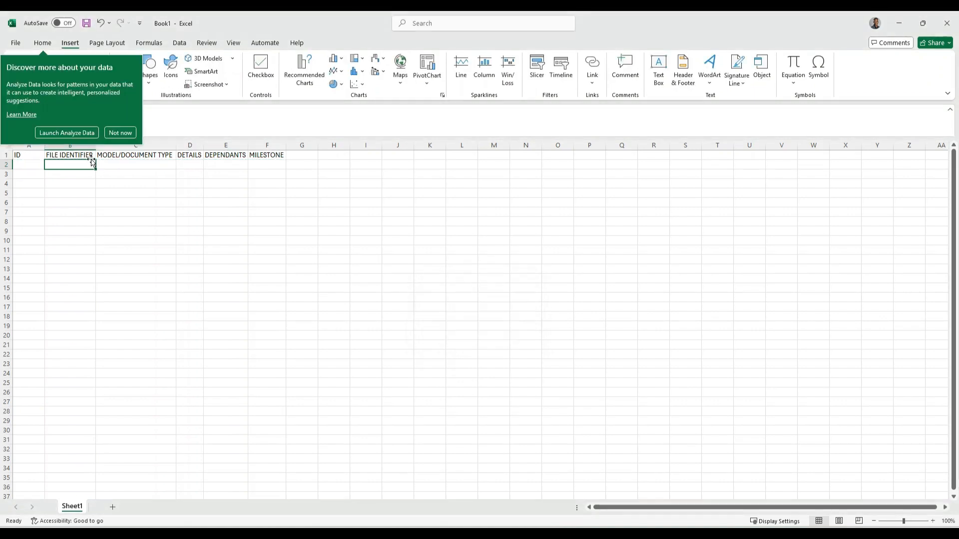
click(120, 133)
click(108, 173)
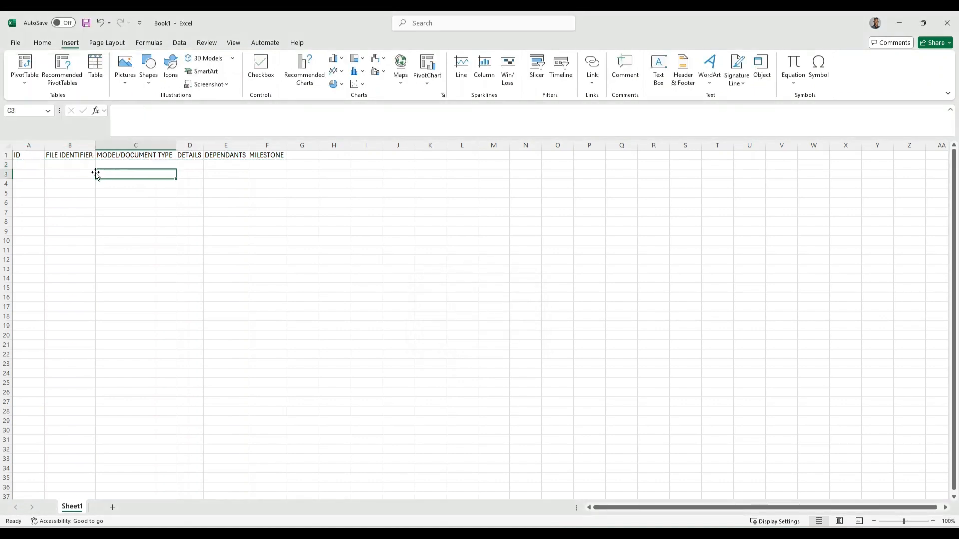
click(70, 164)
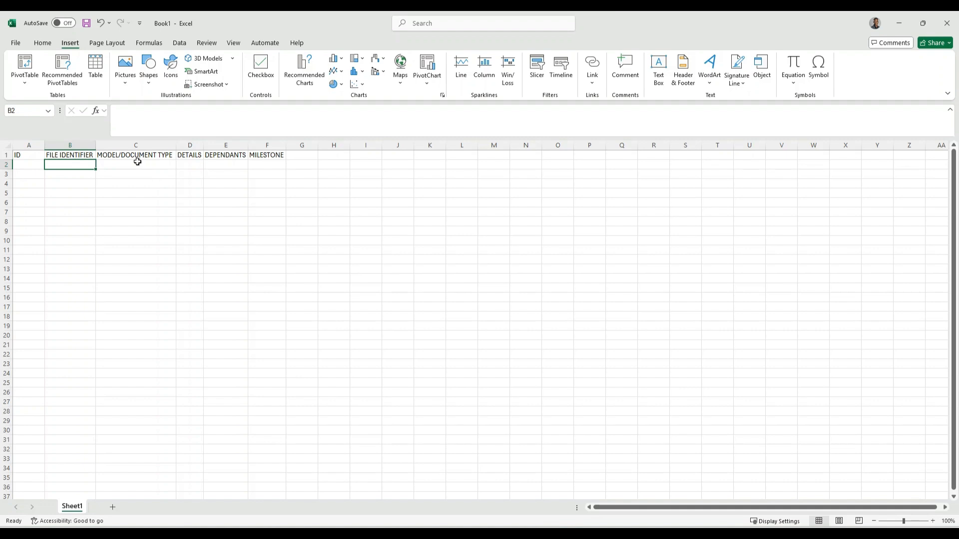
drag(274, 155, 150, 156)
key(Delete)
Enter sub-headings Project No., Originator and Zone in B2:D2
click(64, 165)
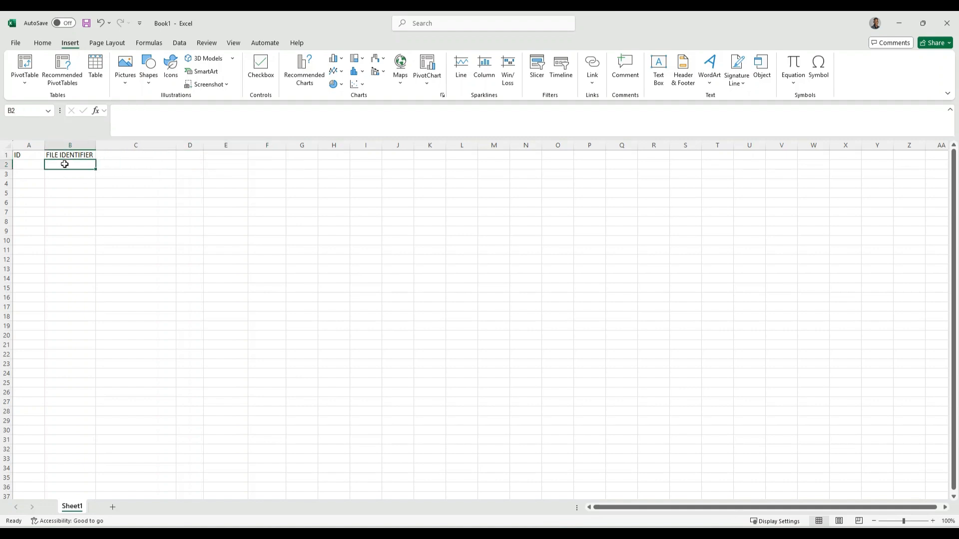
text(P)
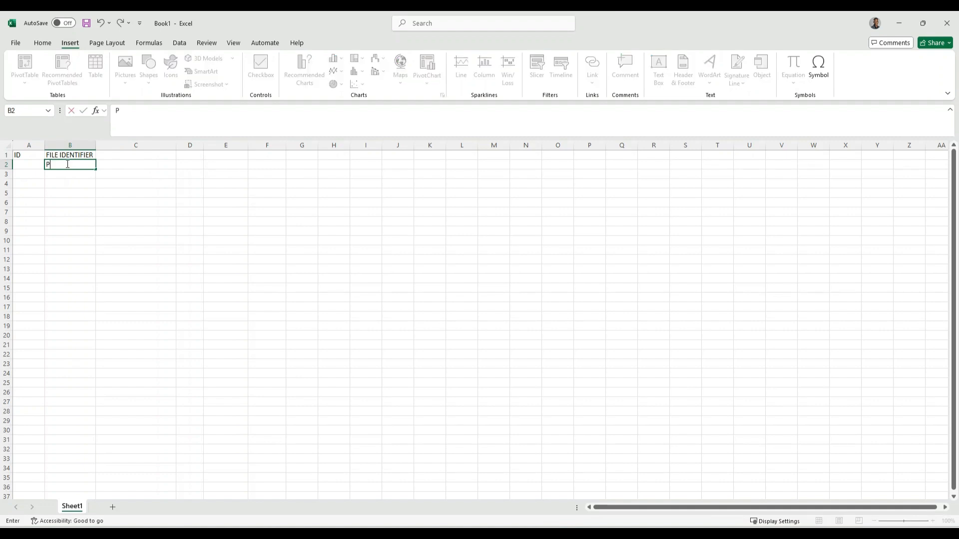
text(roject Noi.)
key(Tab)
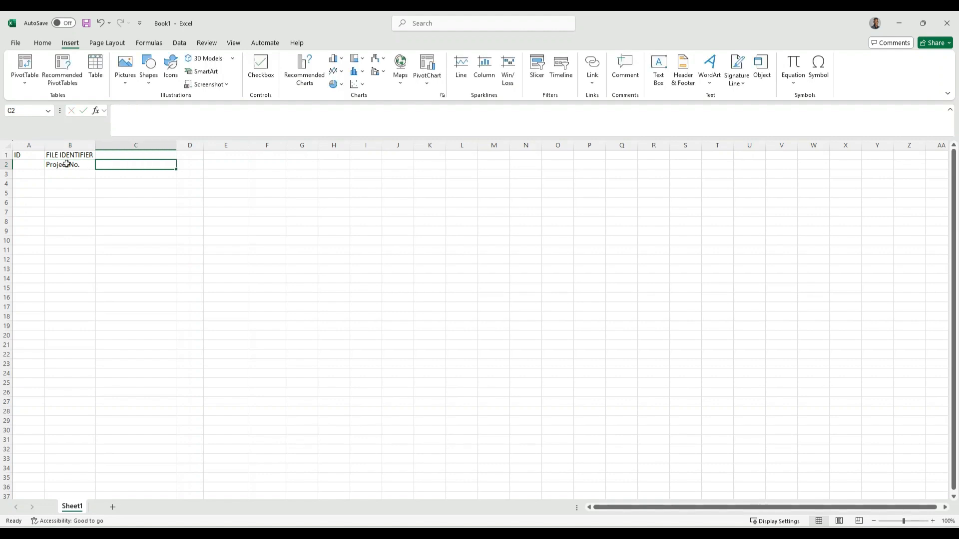
text(Originator)
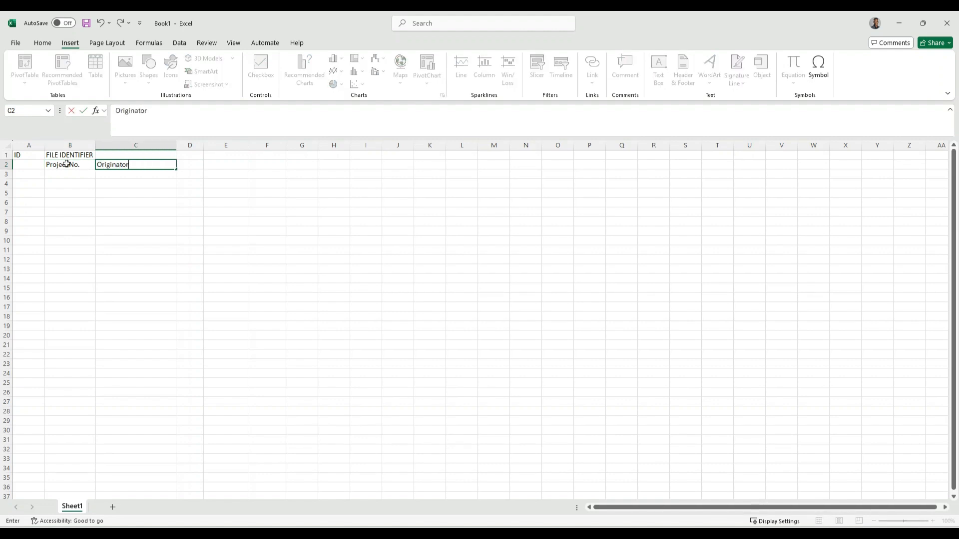
key(Tab)
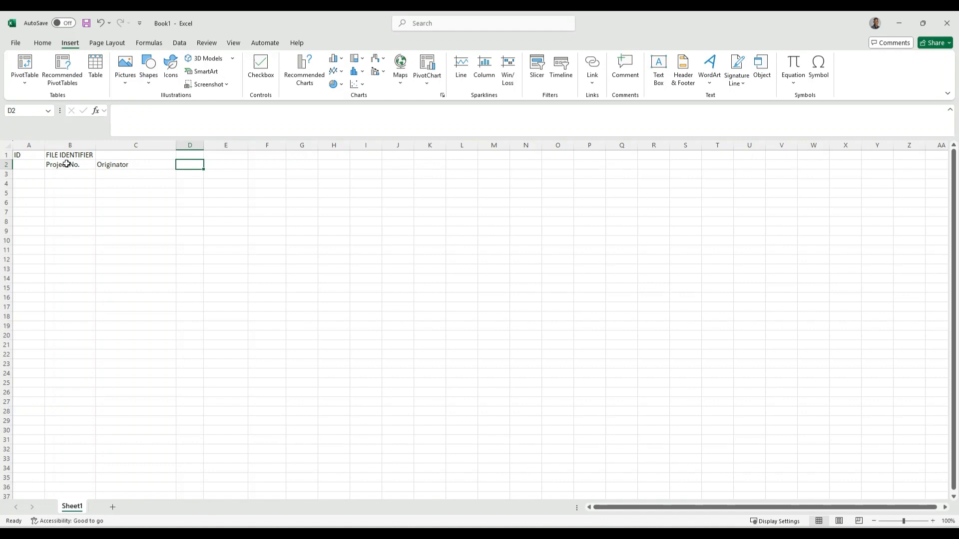
text(Zone)
key(Tab)
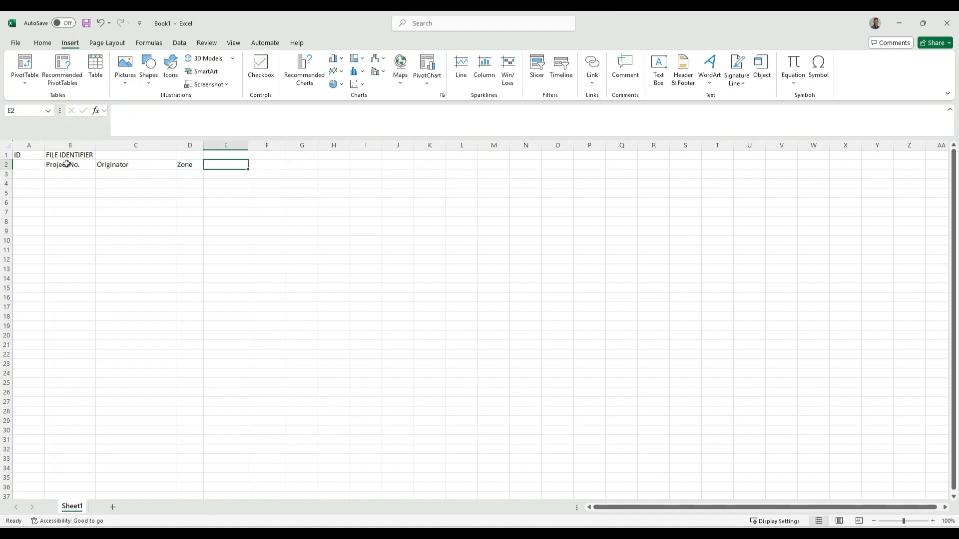
Enter sub-headings Level/Location, Type, Role and Number in E2:H2
text(Lev)
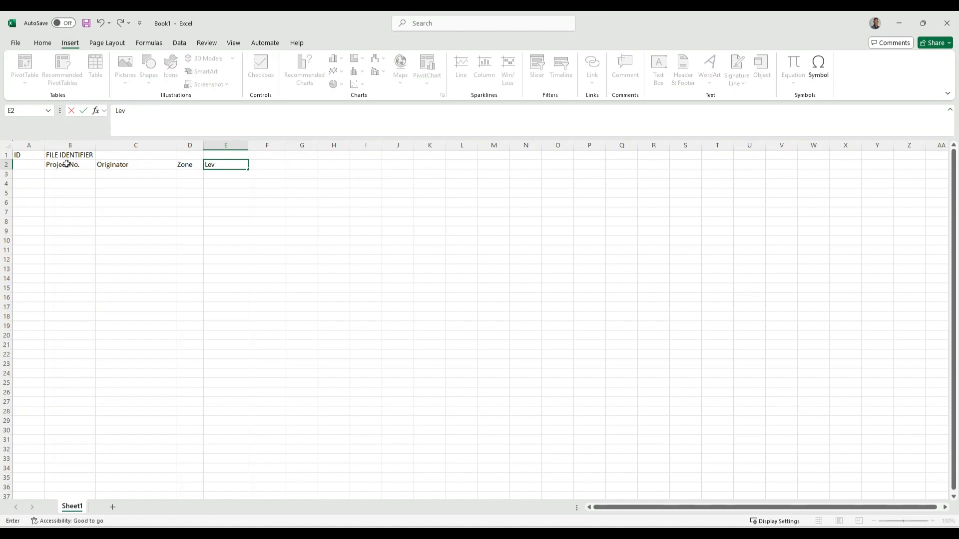
text(el/Location)
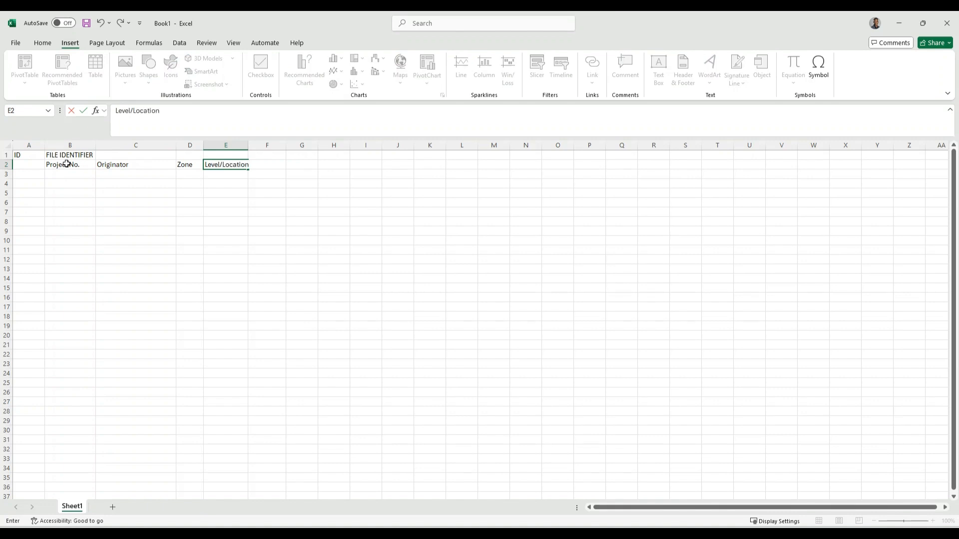
key(Tab)
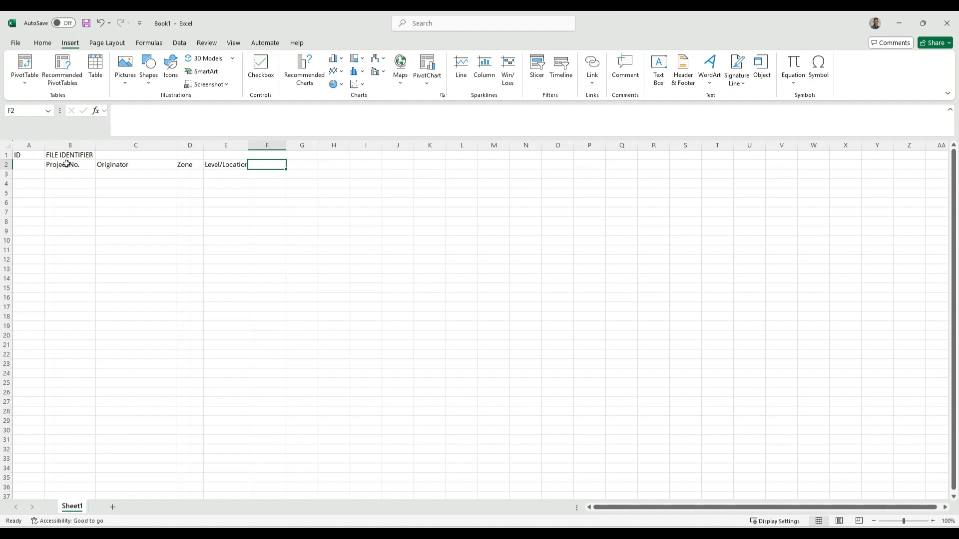
text(Type)
key(Tab)
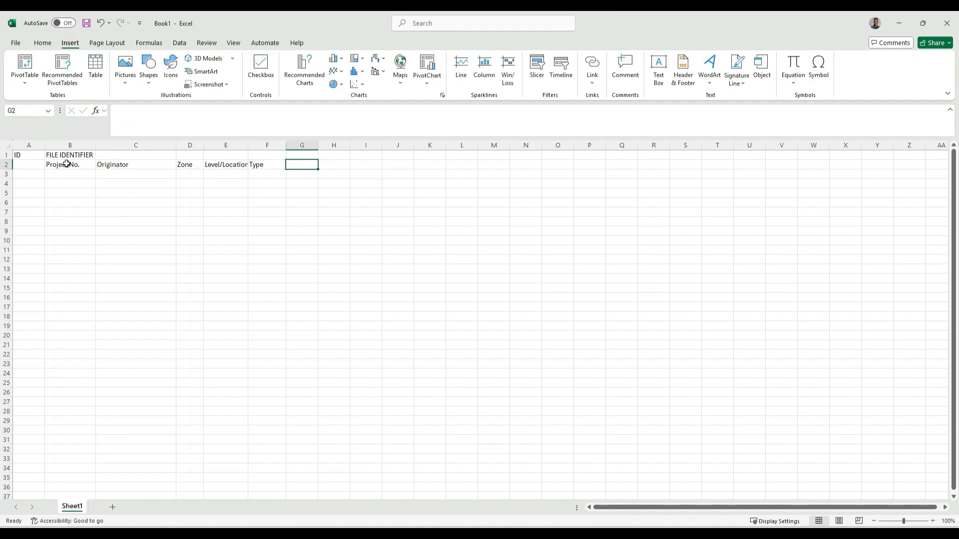
text(Role)
key(Tab)
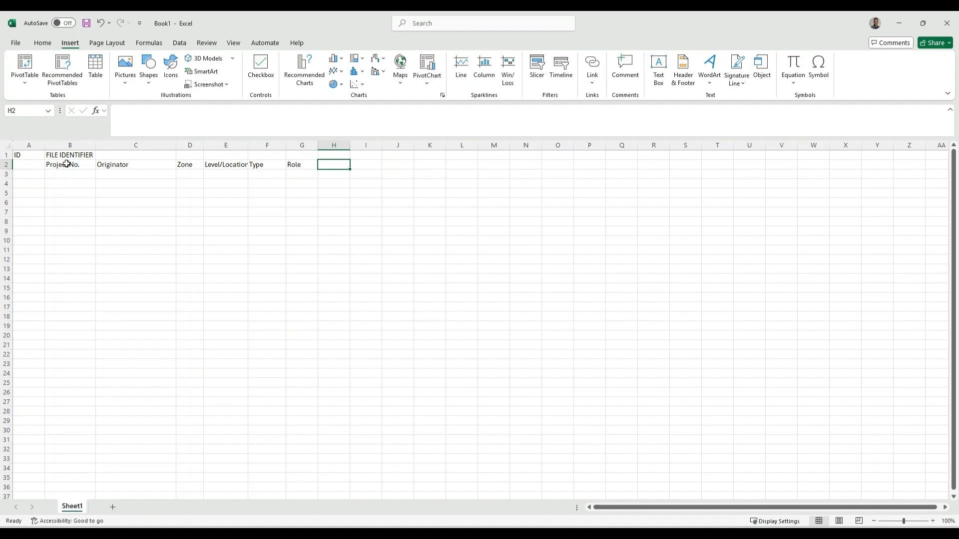
text(Number)
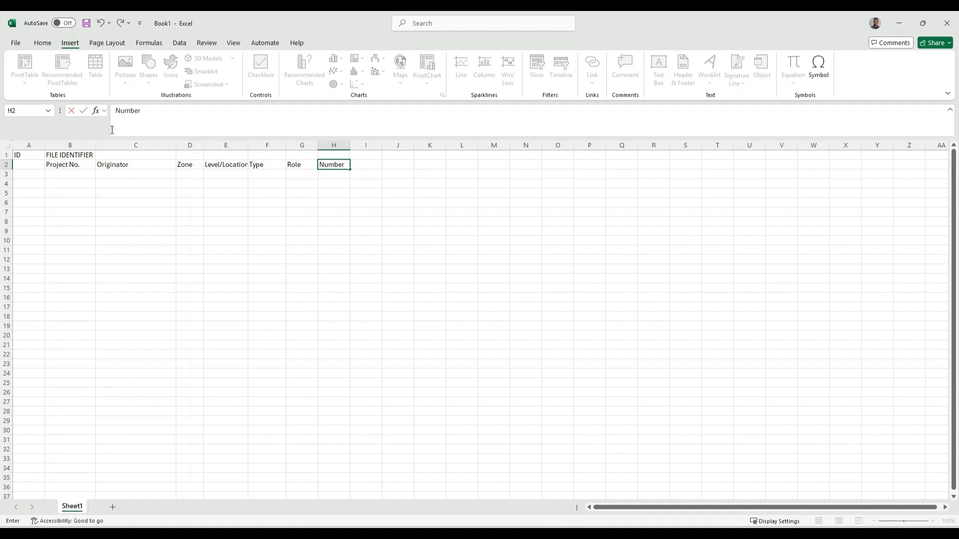
click(74, 164)
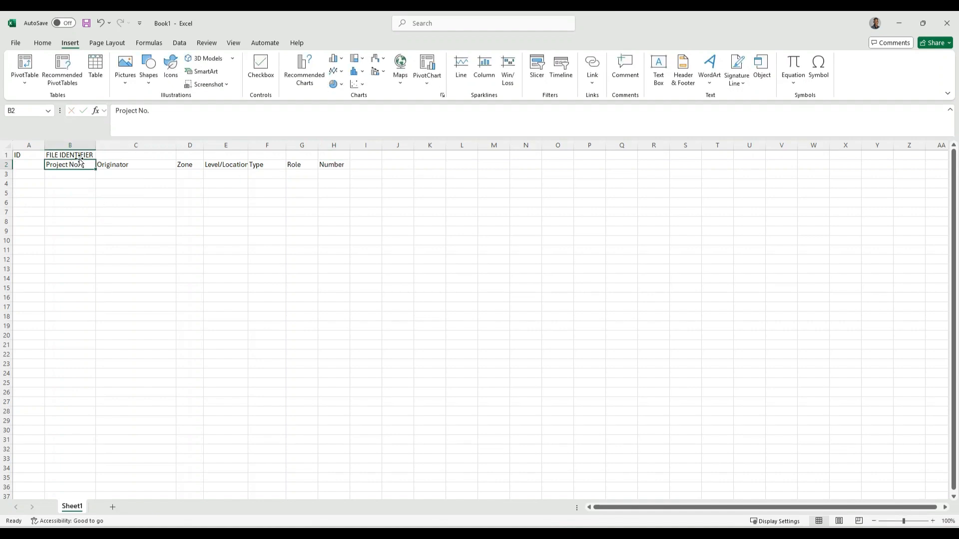
Merge and centre FILE IDENTIFIER across B1:H1
drag(80, 155, 347, 157)
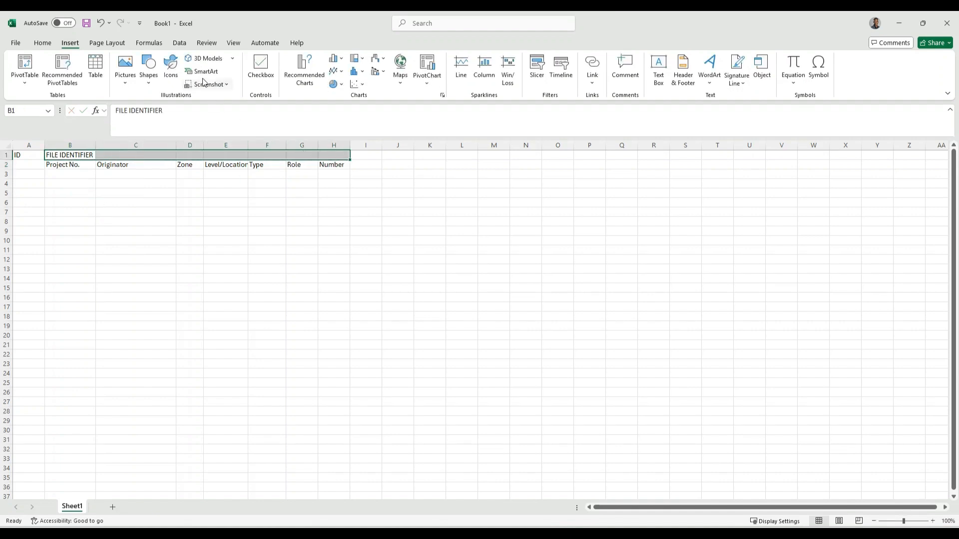
click(42, 43)
click(307, 77)
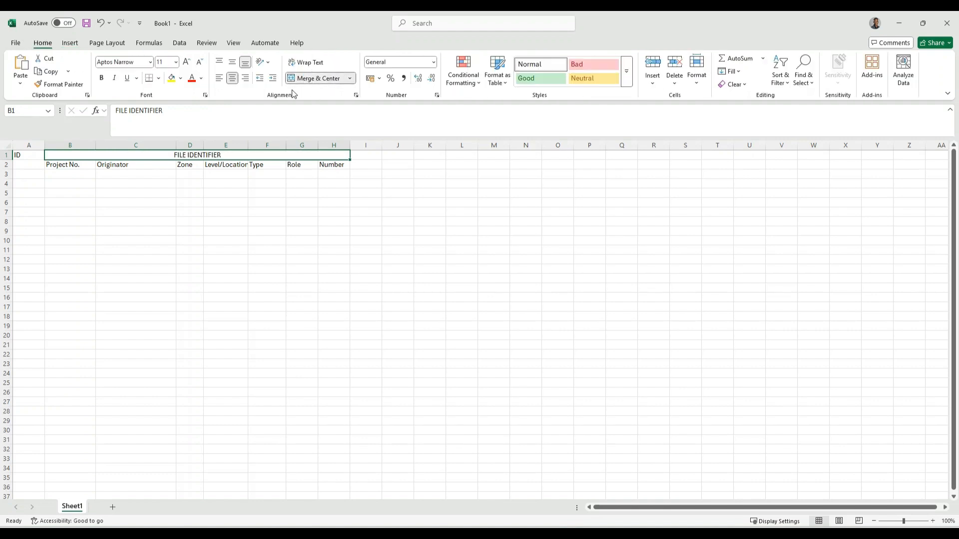
click(211, 185)
Rotate the B2:H2 sub-headings to read upward
drag(70, 166, 325, 165)
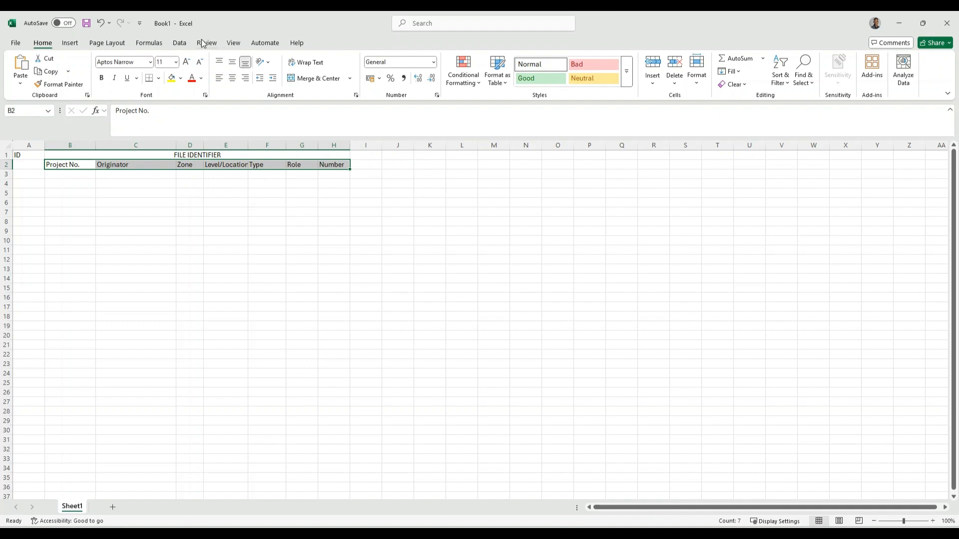
click(272, 63)
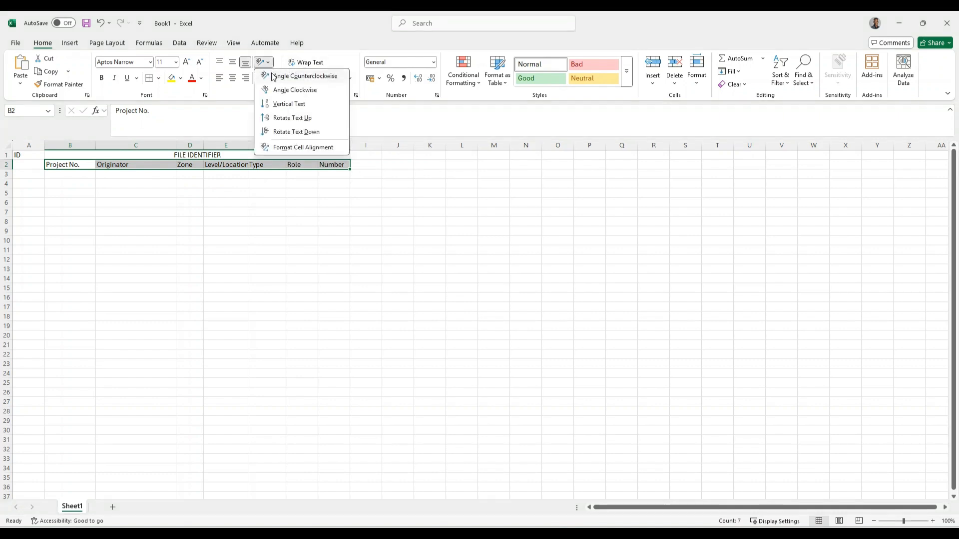
click(277, 103)
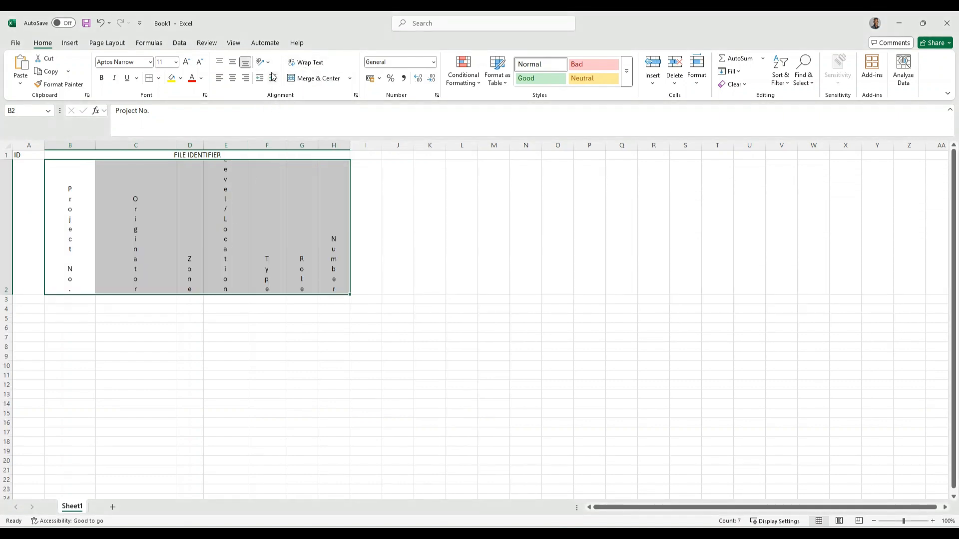
click(272, 63)
click(278, 118)
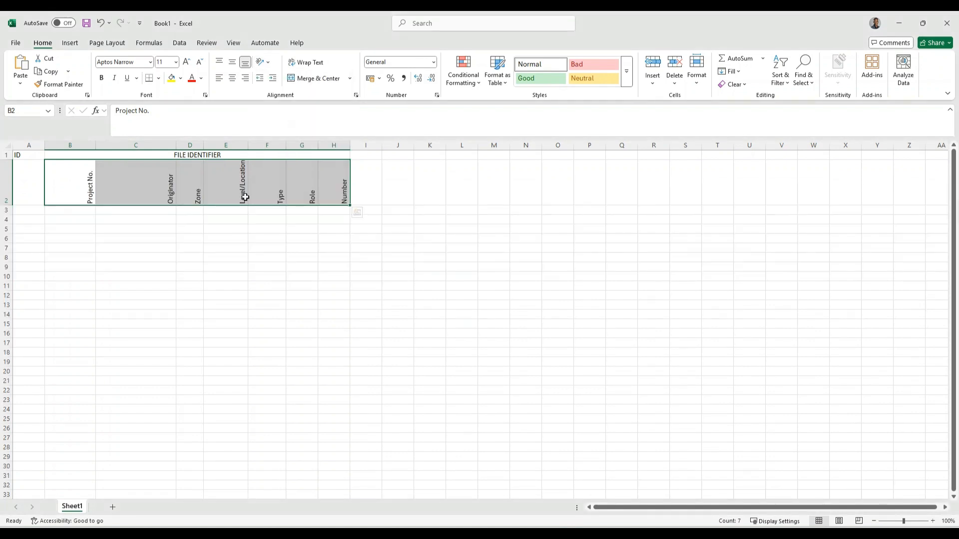
click(253, 246)
AutoFit header columns A through H to their rotated headings
double_click(95, 145)
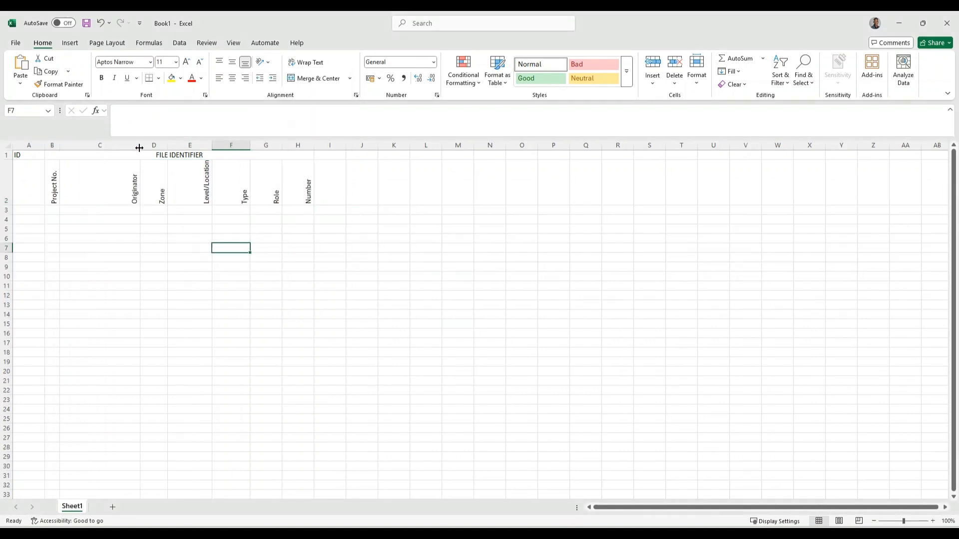
double_click(139, 147)
double_click(146, 144)
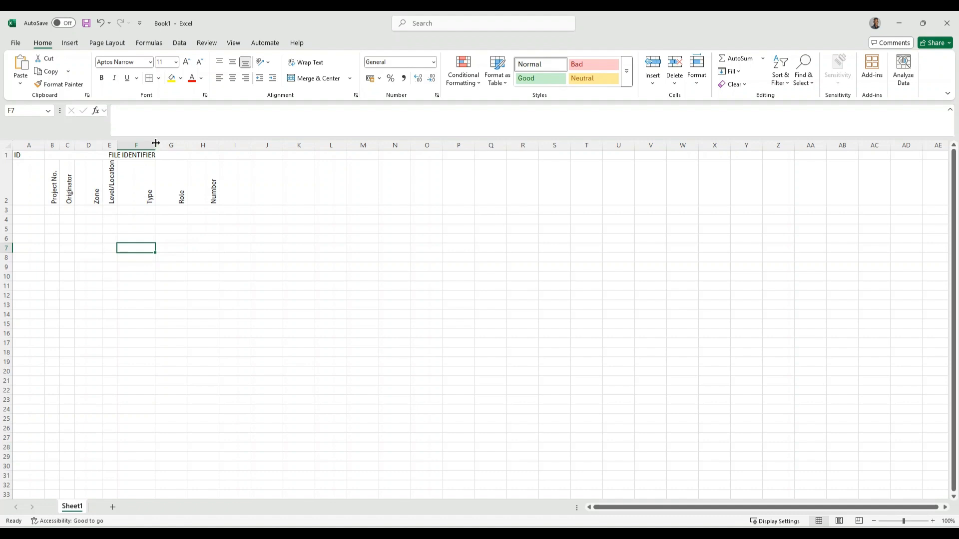
double_click(156, 145)
double_click(164, 144)
double_click(180, 145)
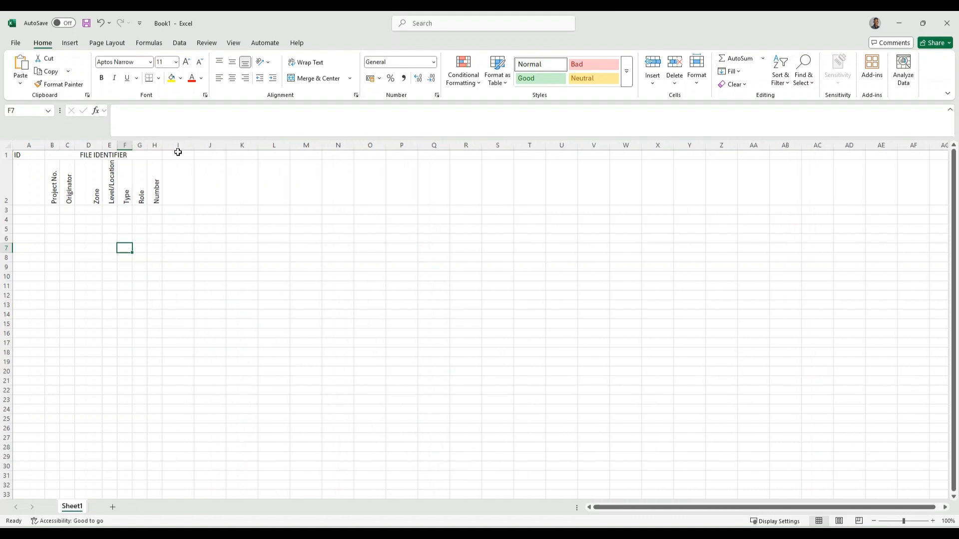
double_click(45, 146)
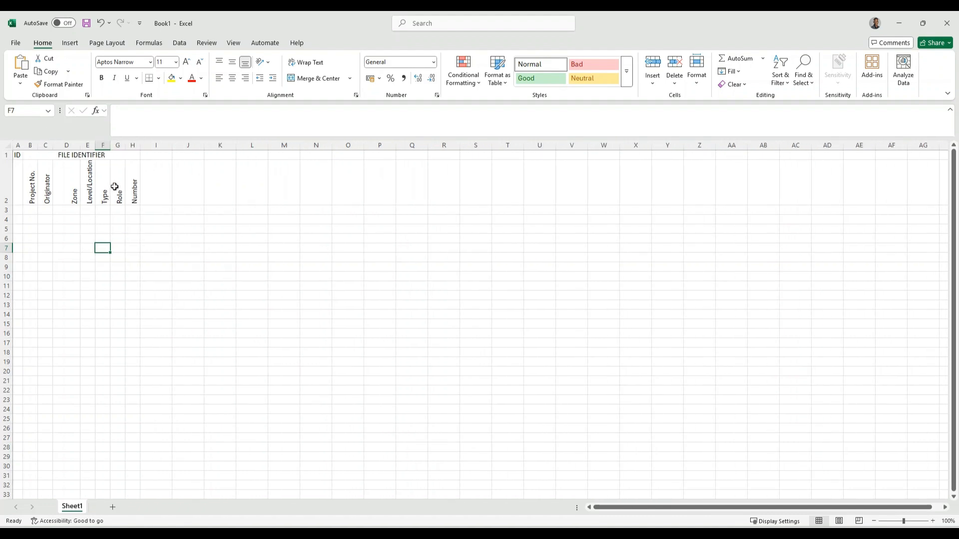
Enter the heading 'Modfel/Document Type' in I1 and 'Description' in I2
click(155, 157)
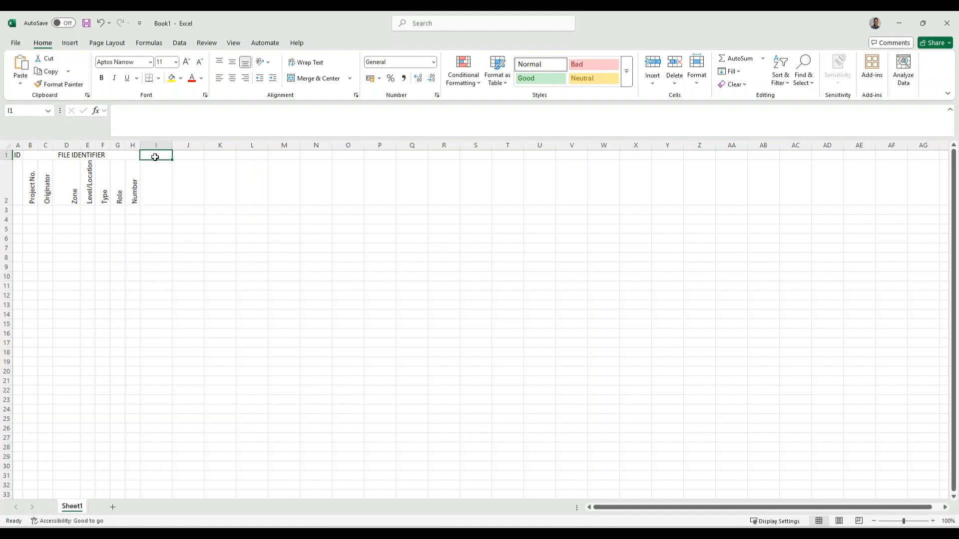
text(Modfel)
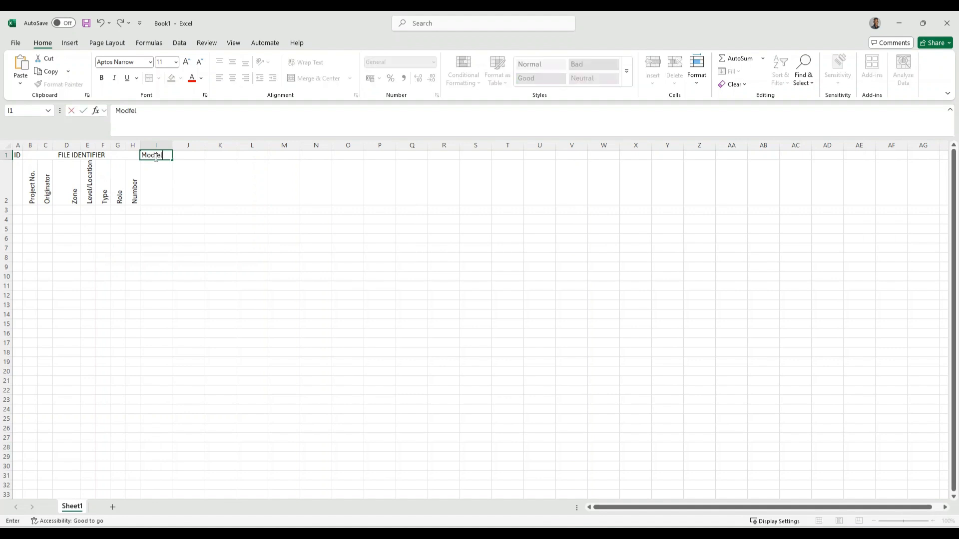
text(/Document Type)
click(155, 193)
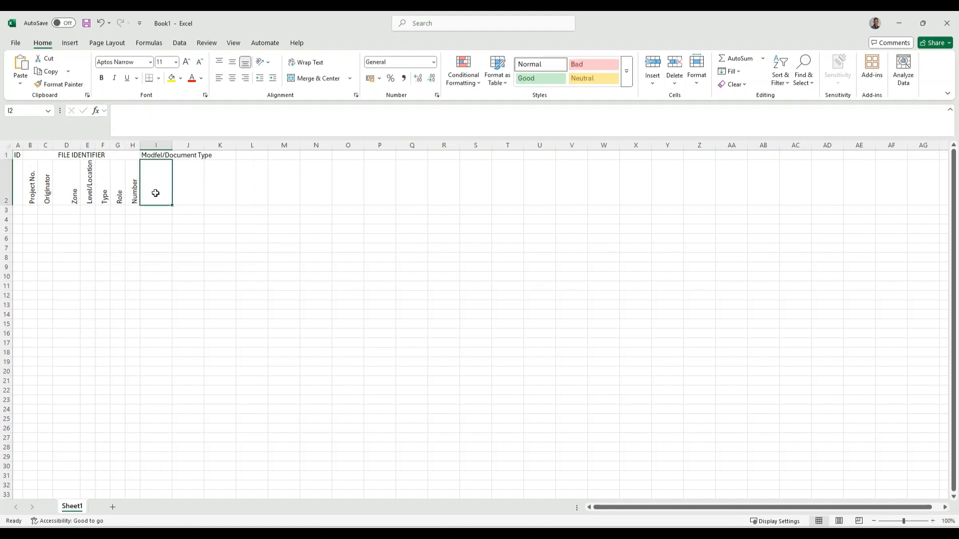
text(Desc)
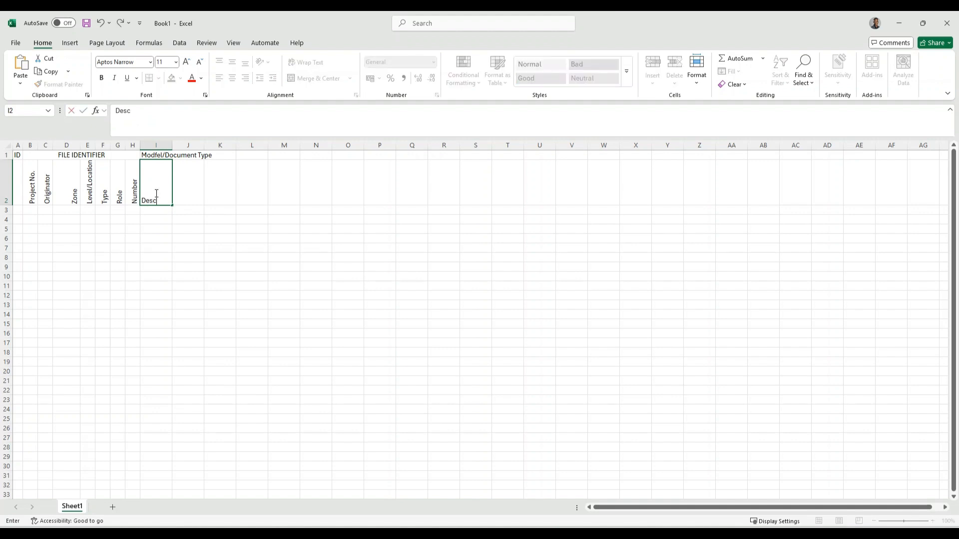
text(ription)
click(229, 257)
Merge and centre I2:J2 for Description and I1:J1 for the heading
drag(157, 182, 178, 182)
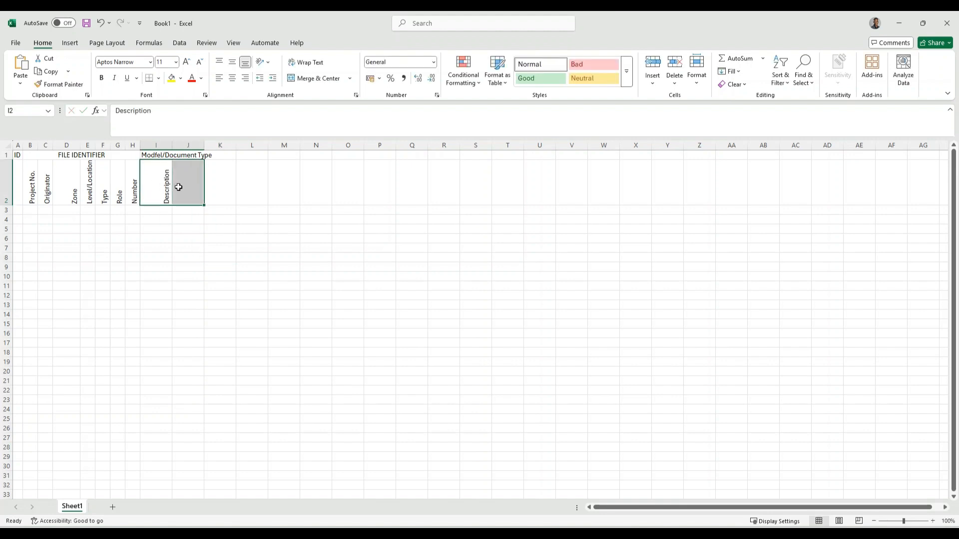
click(305, 78)
click(221, 196)
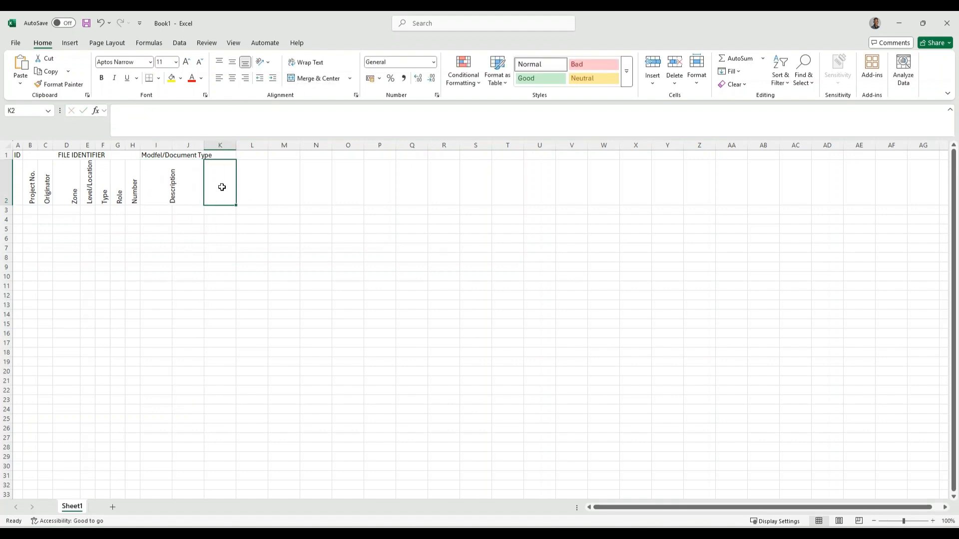
click(221, 155)
click(210, 181)
drag(167, 154, 202, 154)
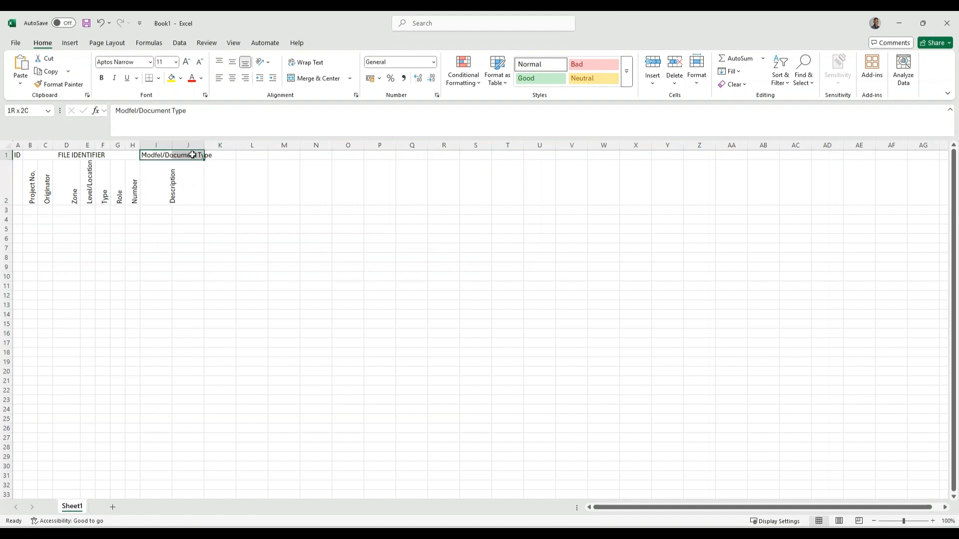
click(303, 79)
click(221, 175)
click(188, 177)
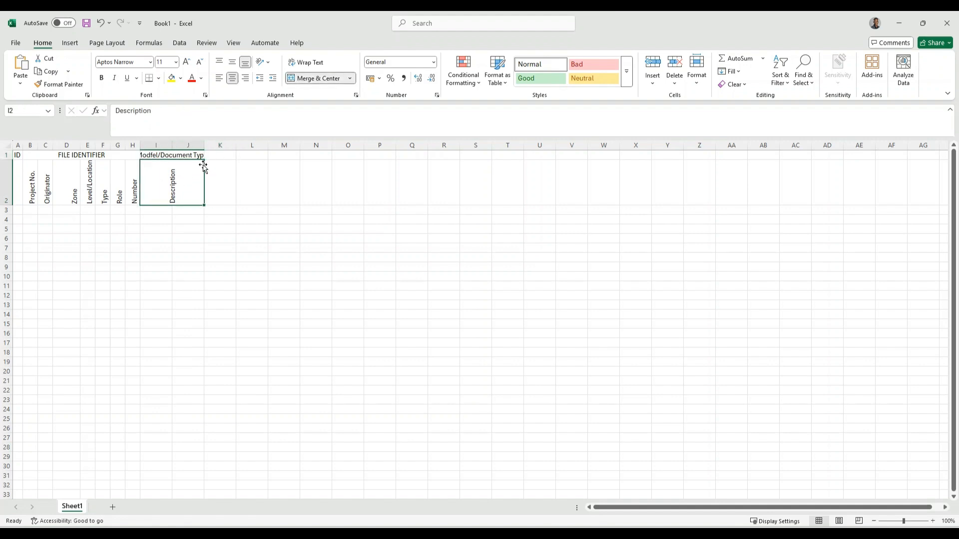
Correct the heading to 'Model/Document Type' and widen column I to fit
click(161, 154)
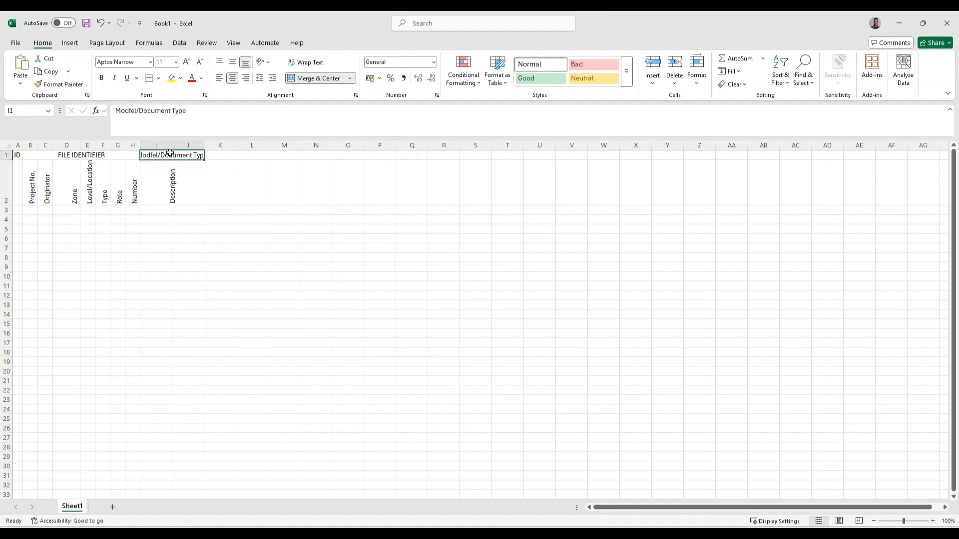
click(304, 80)
click(304, 79)
drag(185, 176, 150, 155)
double_click(156, 154)
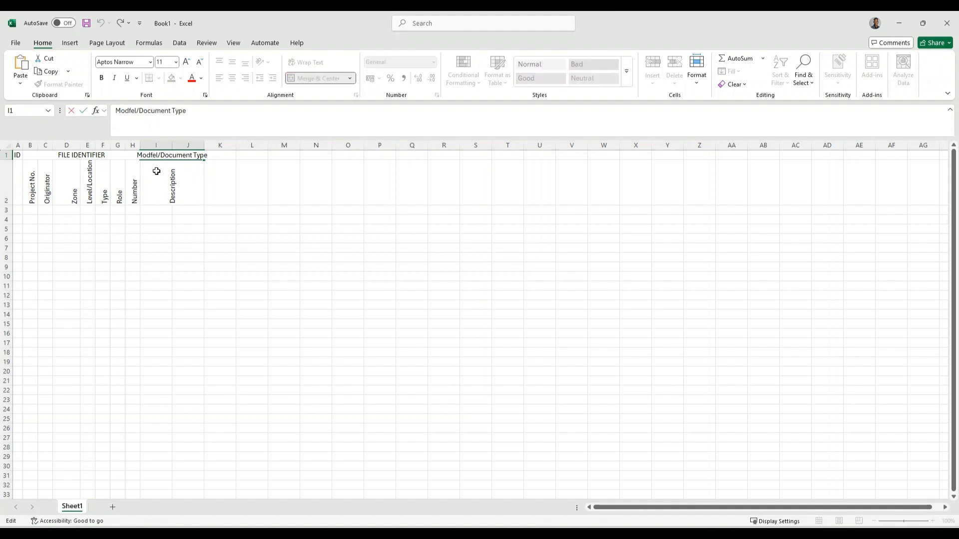
key(BackSpace)
key(Return)
click(137, 156)
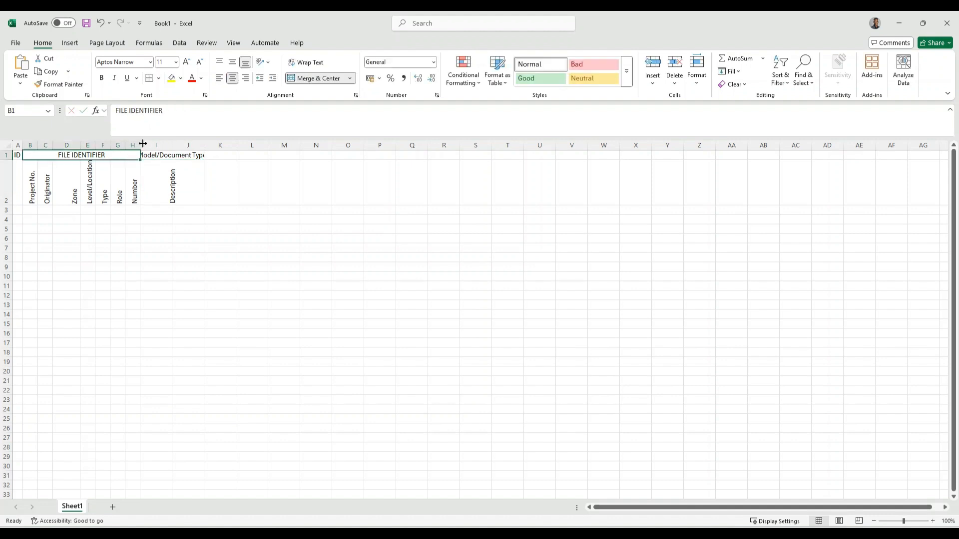
click(188, 177)
drag(178, 144, 218, 143)
Add a Details heading merged across K1:L1 over Scale and Format sub-headings
click(236, 177)
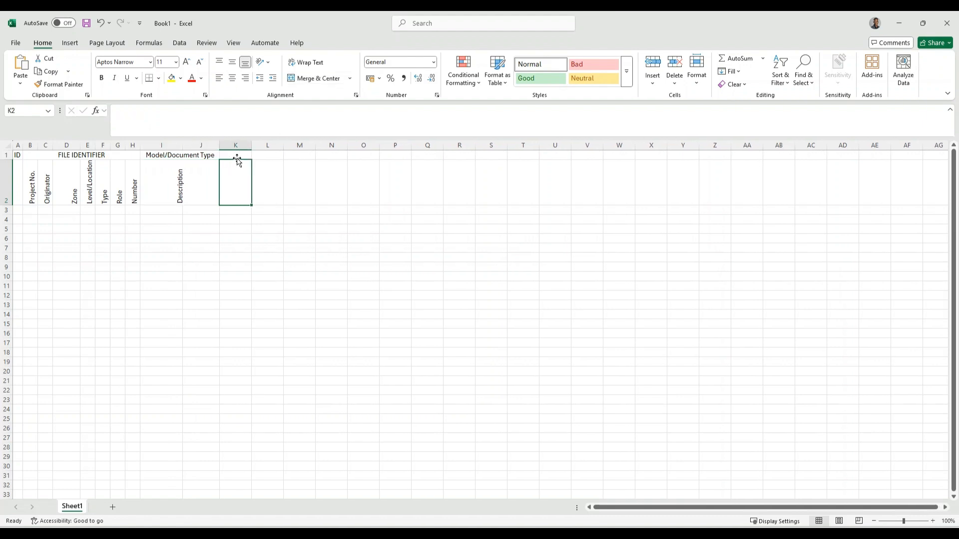
double_click(237, 154)
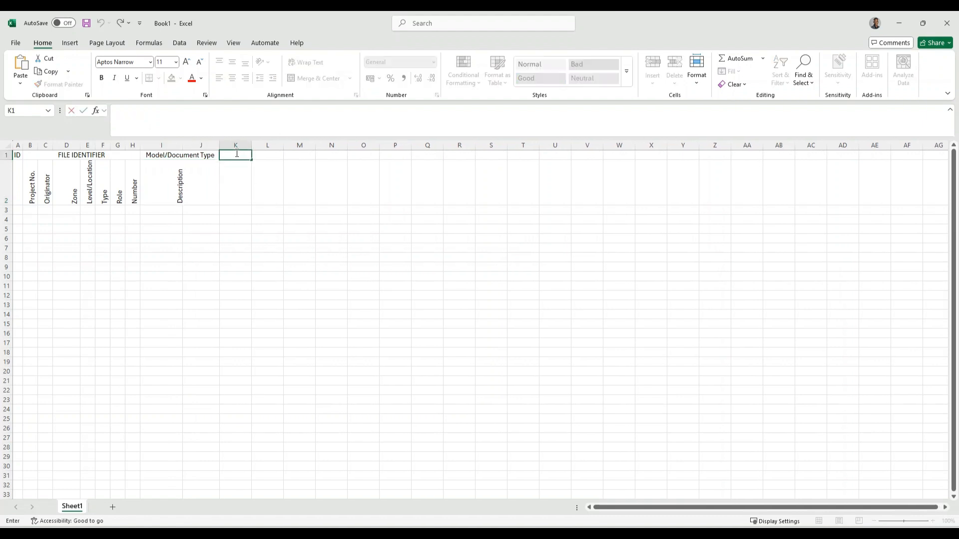
text(Details)
click(230, 181)
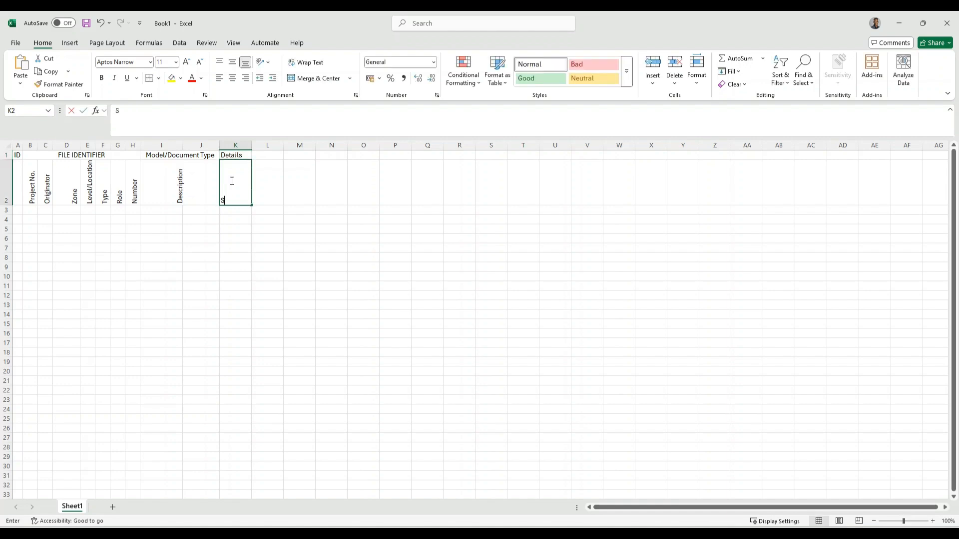
text(S)
text(acale)
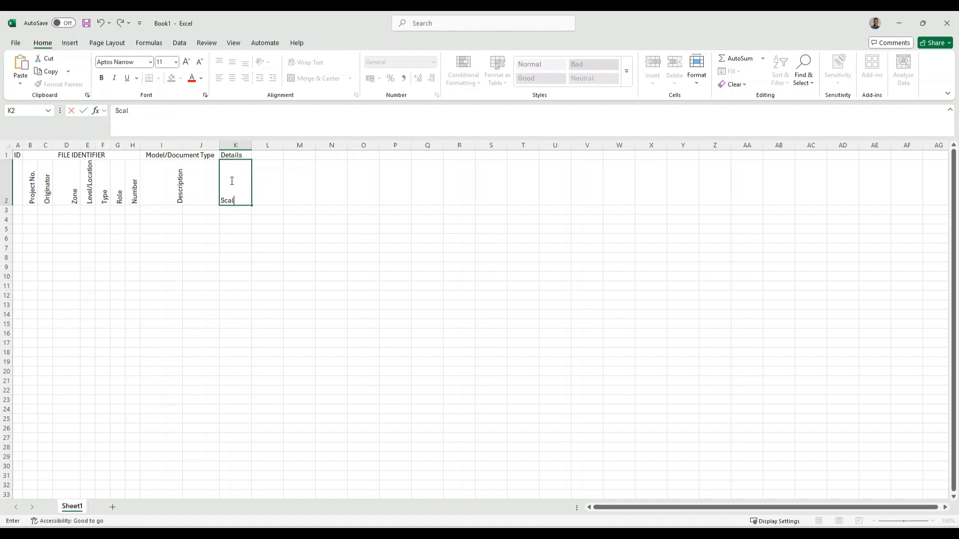
key(Tab)
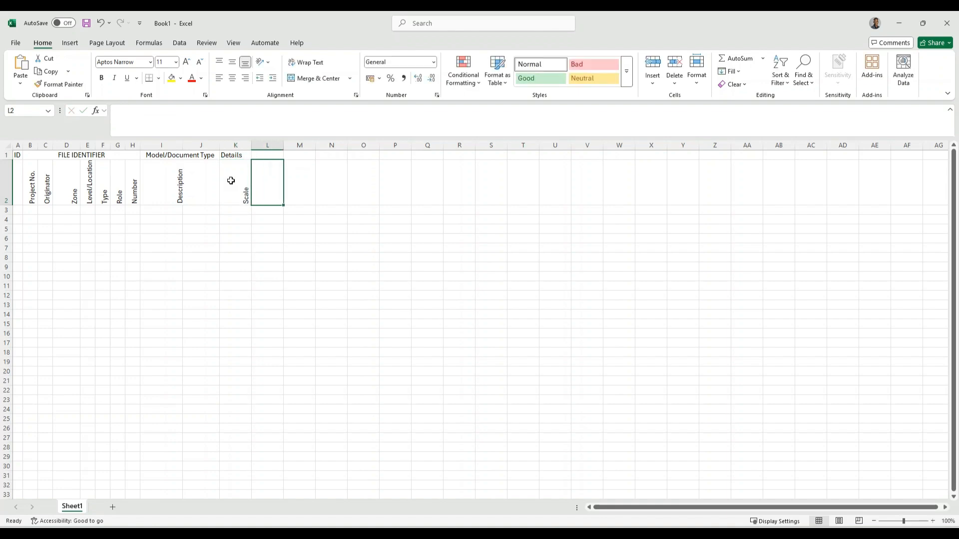
text(Format)
key(ctrl+Return)
click(243, 155)
drag(243, 155, 267, 156)
click(313, 78)
Enter the heading 'Milestones' in cell M1
double_click(304, 155)
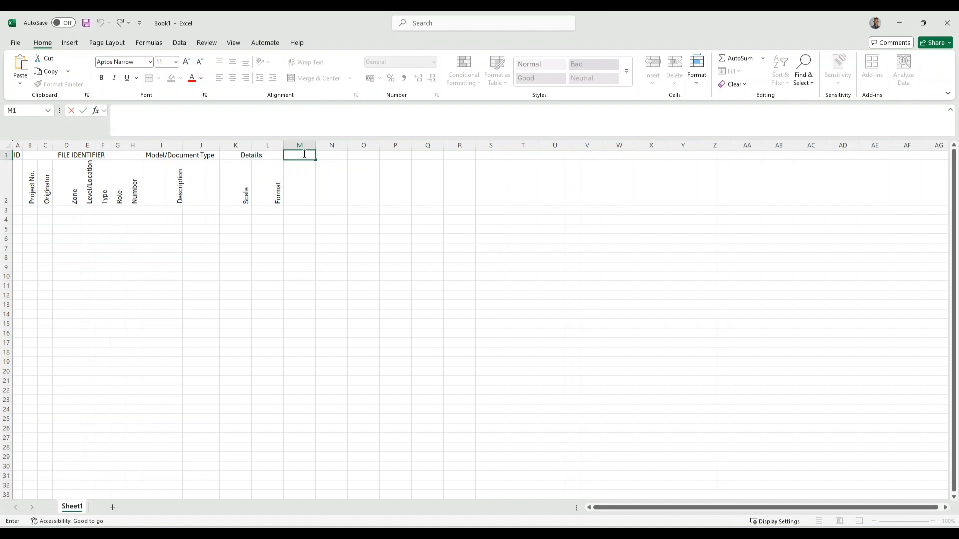
text(Dependa)
key(BackSpace)
key(BackSpace)
key(BackSpace)
key(BackSpace)
key(BackSpace)
text(Milestones)
click(360, 203)
Add LOIN in M2, LOD in N2 and start 'Required Date' in O2
click(310, 170)
double_click(308, 178)
text(LOD)
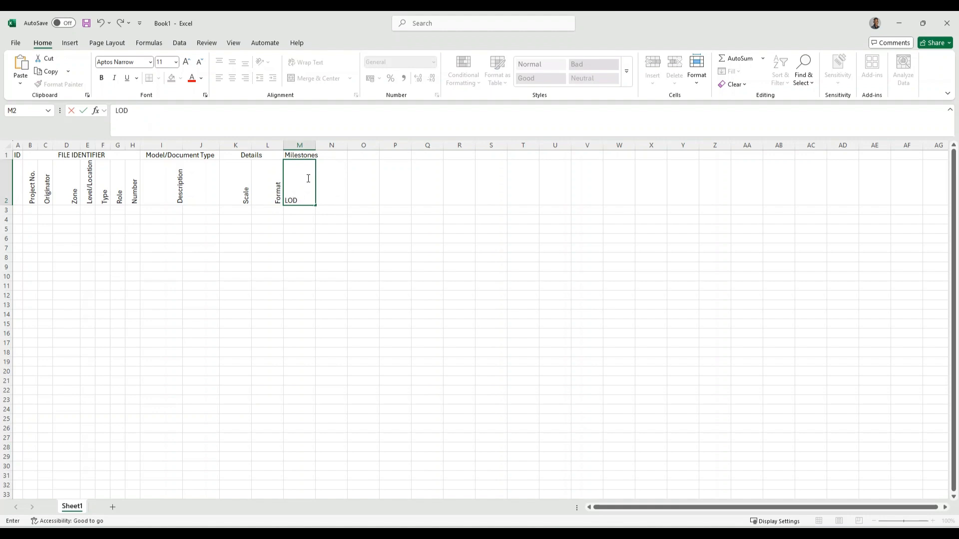
key(Tab)
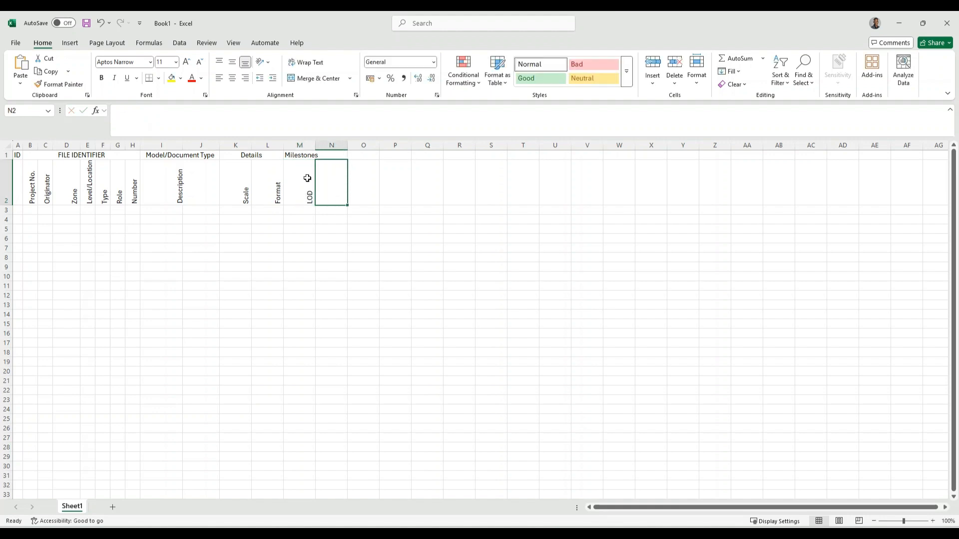
text(LO)
key(BackSpace)
key(BackSpace)
double_click(302, 192)
key(BackSpace)
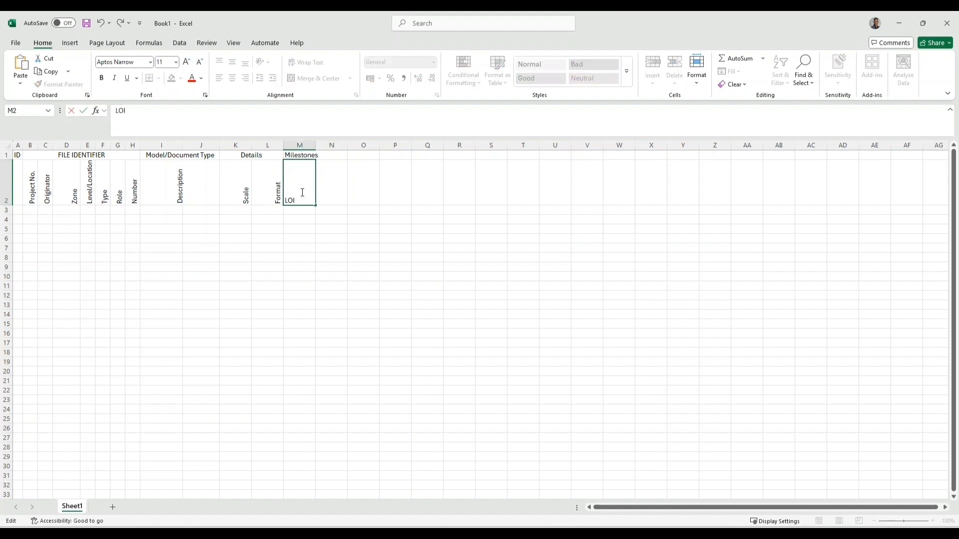
click(329, 181)
text(LOD)
click(358, 187)
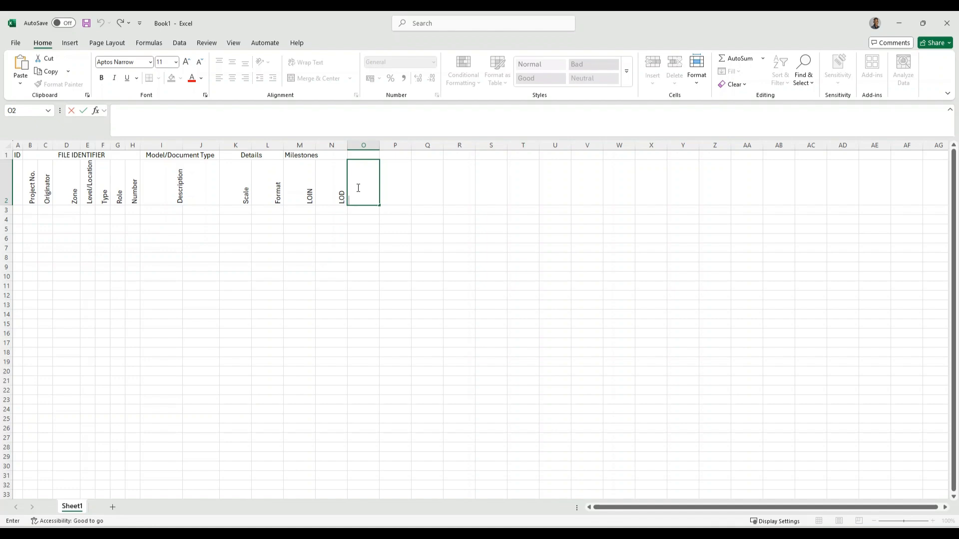
text(Required Dayte)
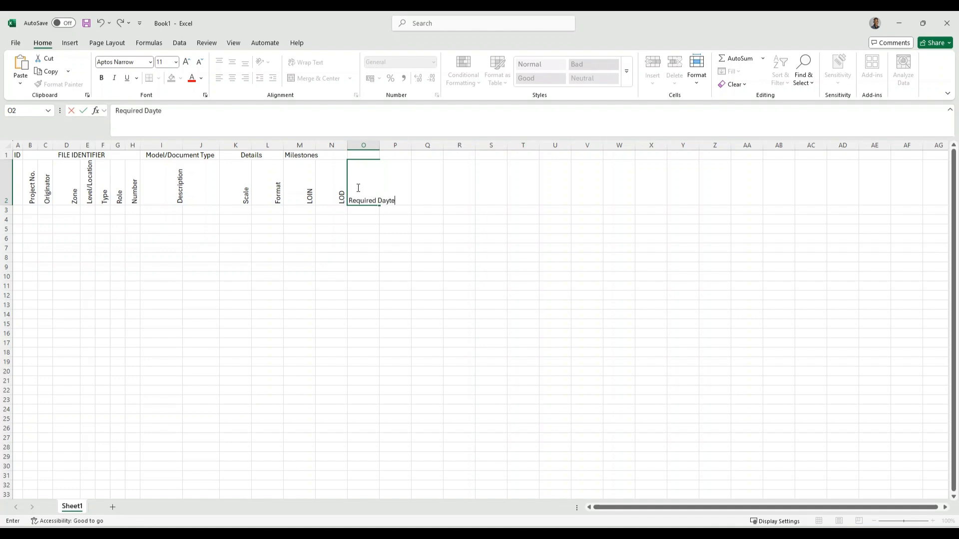
text(te)
Merge the Milestones heading across M1 to O1
click(400, 228)
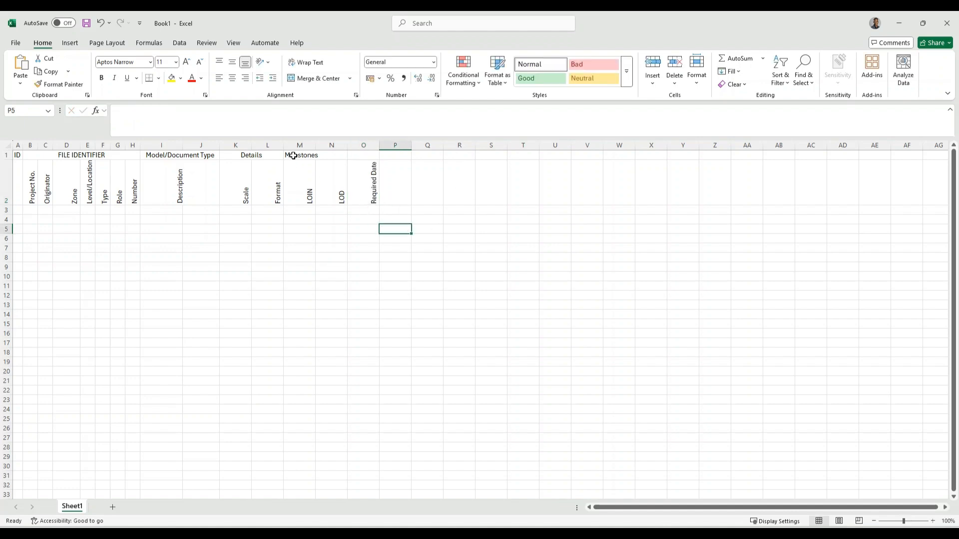
drag(296, 156, 357, 156)
click(314, 79)
Enter the date 27/04/2025 in cell O3
double_click(365, 210)
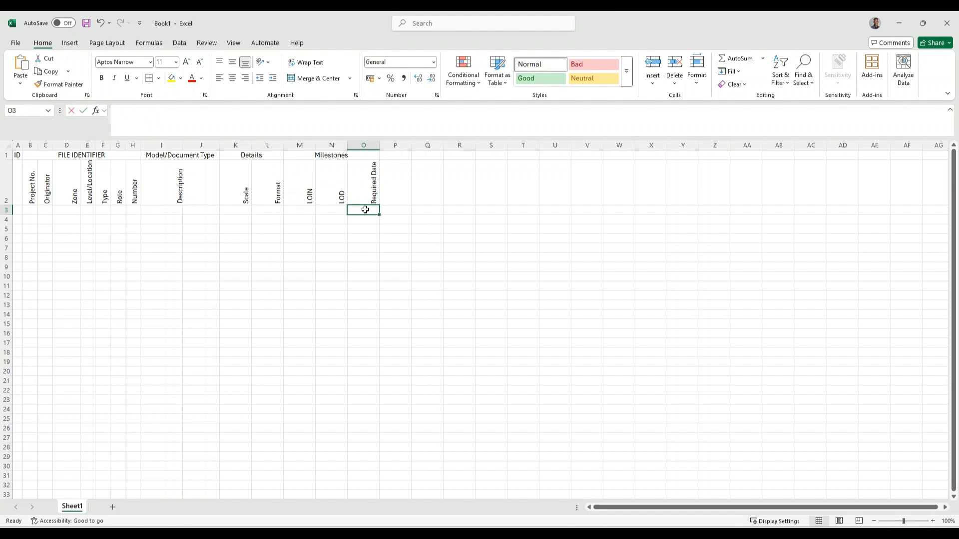
text(27/04/)
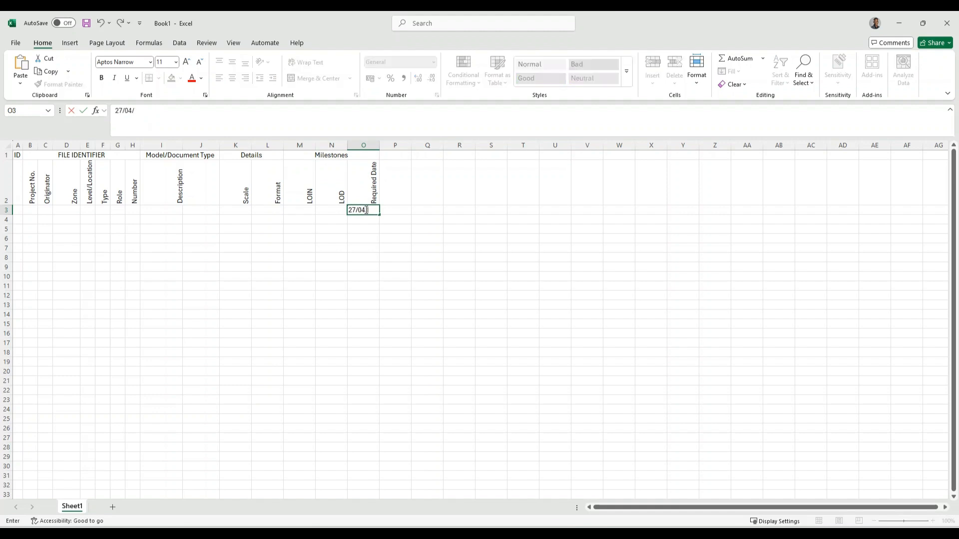
click(366, 231)
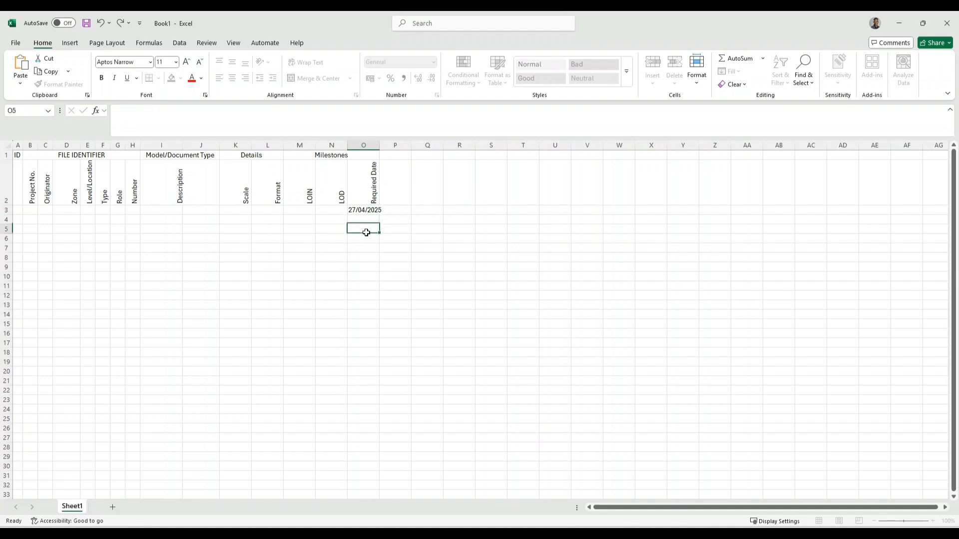
click(372, 209)
mouse_move(380, 215)
mouse_down()
mouse_move(380, 235)
mouse_move(375, 213)
mouse_up()
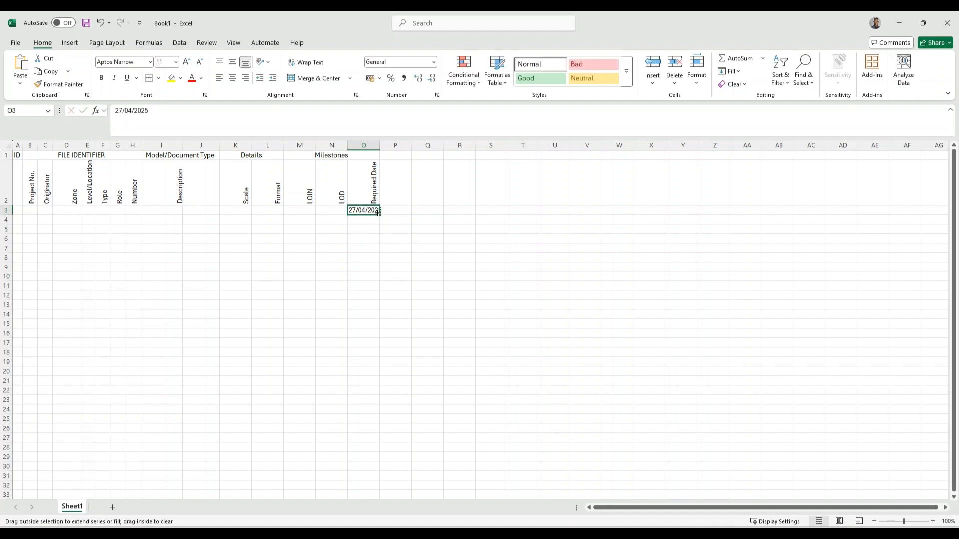
Copy the 27/04/2025 date into O4:O5 and AutoFit column O
right_click(364, 211)
click(392, 250)
drag(363, 219, 361, 228)
right_click(361, 228)
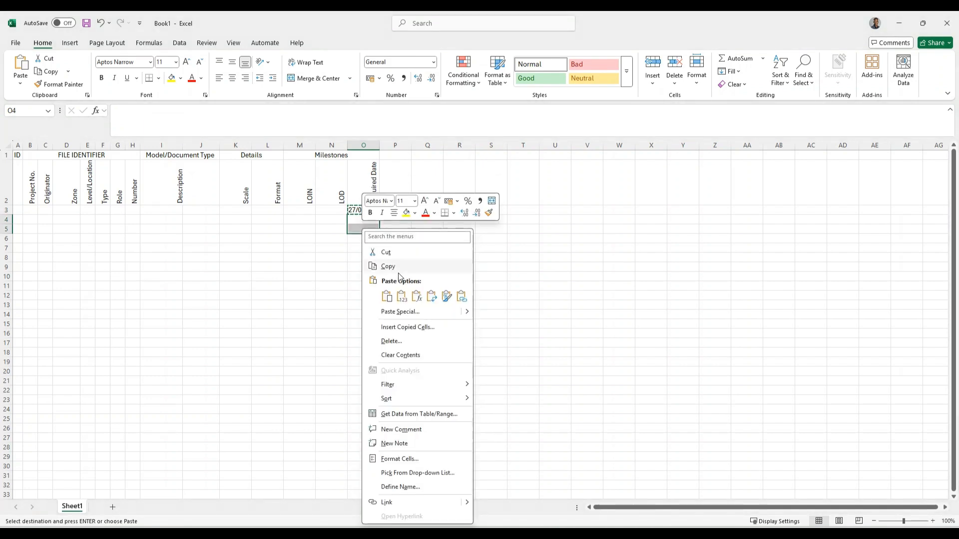
click(401, 296)
click(396, 210)
double_click(379, 148)
click(366, 257)
key(Escape)
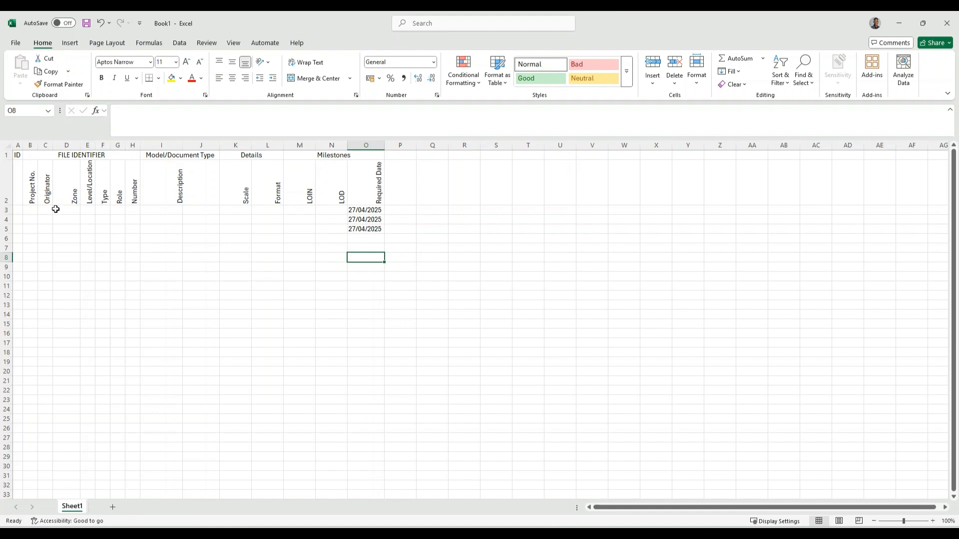
Copy the 27/04/2025 date from O5 into O6
right_click(364, 230)
click(360, 236)
right_click(361, 236)
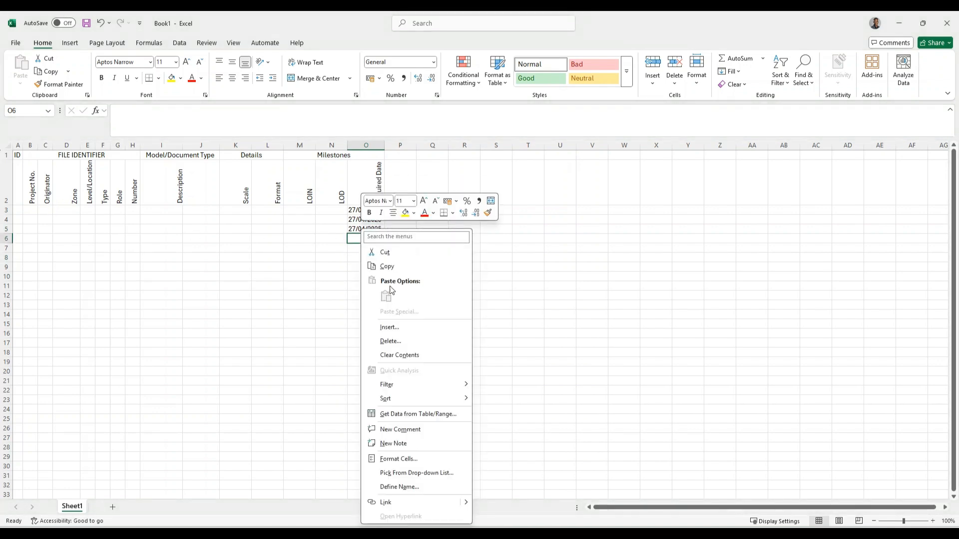
right_click(356, 228)
click(381, 251)
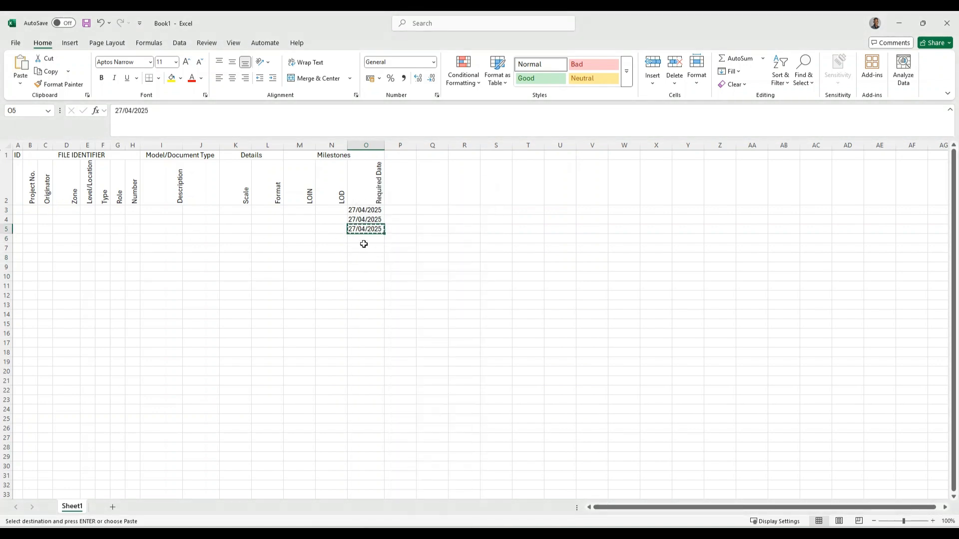
right_click(359, 239)
click(399, 297)
click(349, 279)
key(Escape)
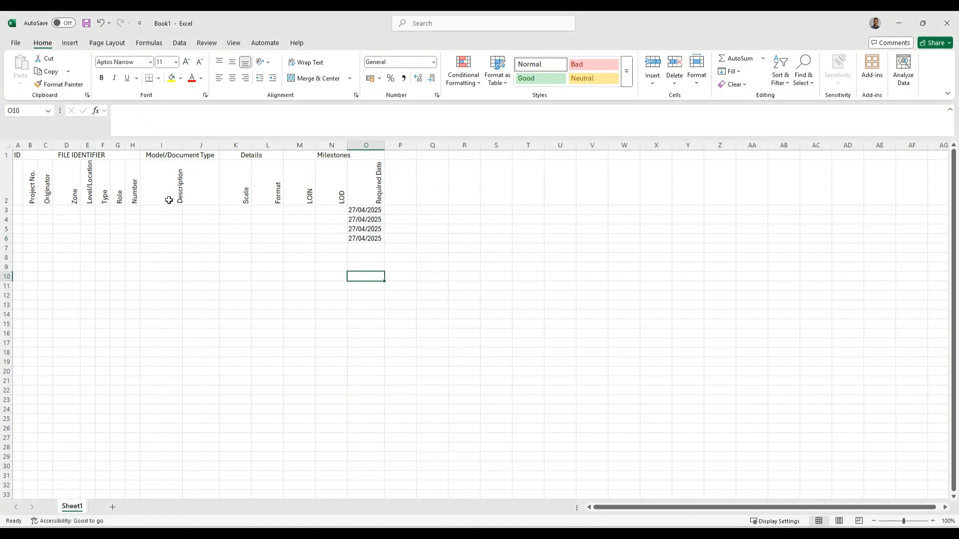
Enter LOIN value 200 in M3 through M5
click(303, 209)
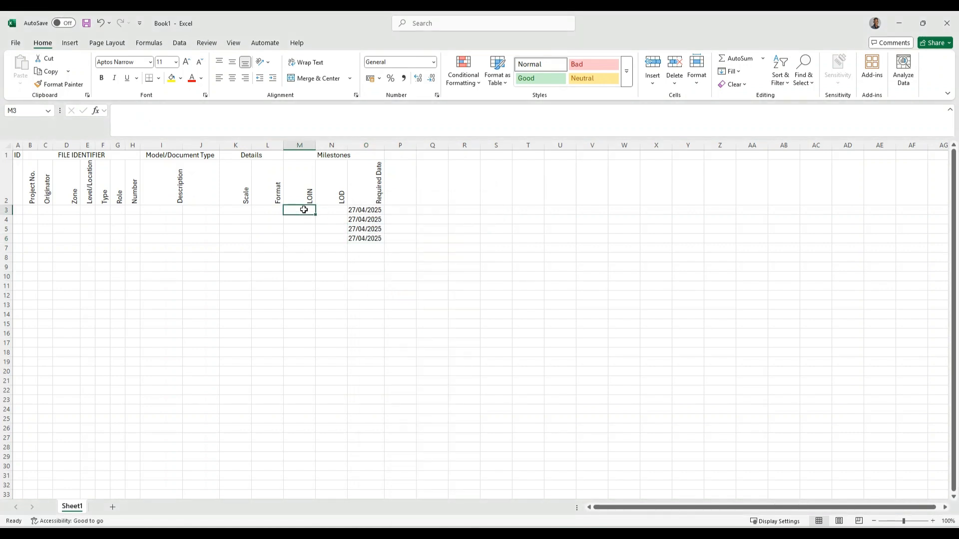
text(2)
click(302, 218)
text(200)
click(299, 228)
text(200)
Enter LOD value 200 in N3 through N5
click(326, 210)
text(200)
click(327, 220)
text(200)
click(327, 228)
text(200)
click(324, 257)
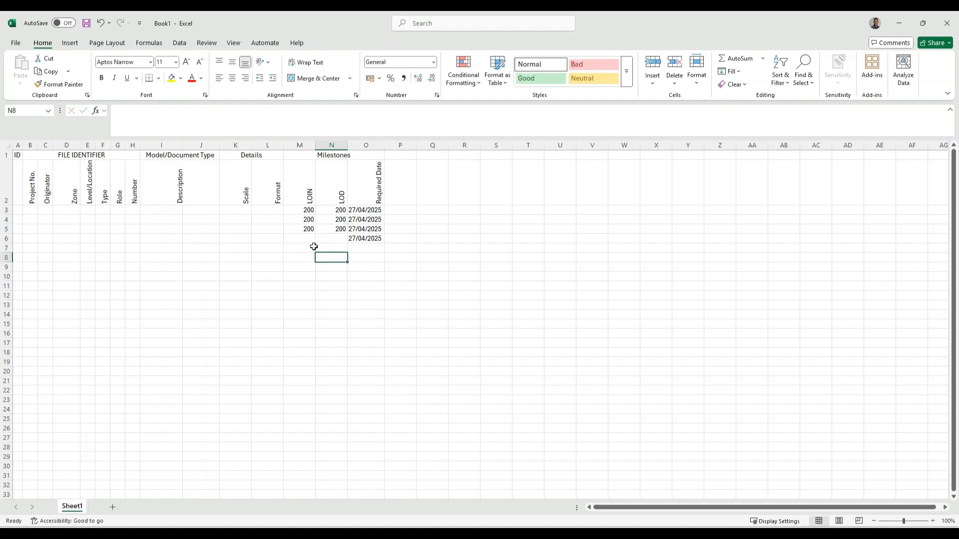
Enter A100 in A3, fill the ID series down, and AutoFit column A
click(260, 209)
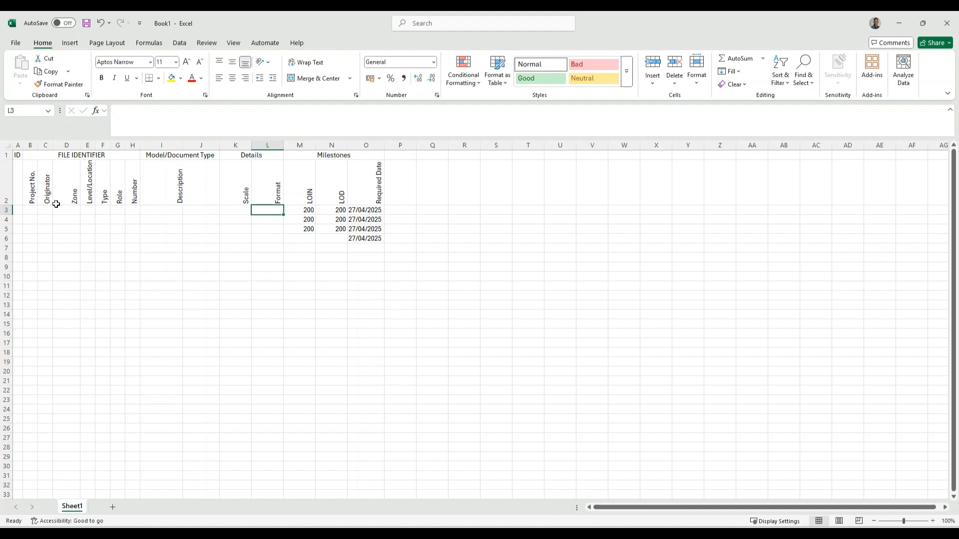
click(18, 210)
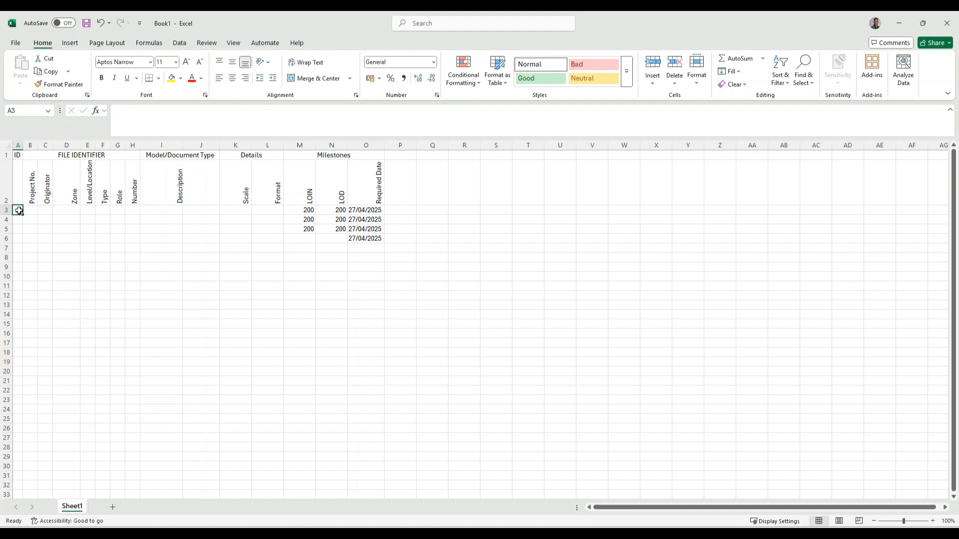
text(A)
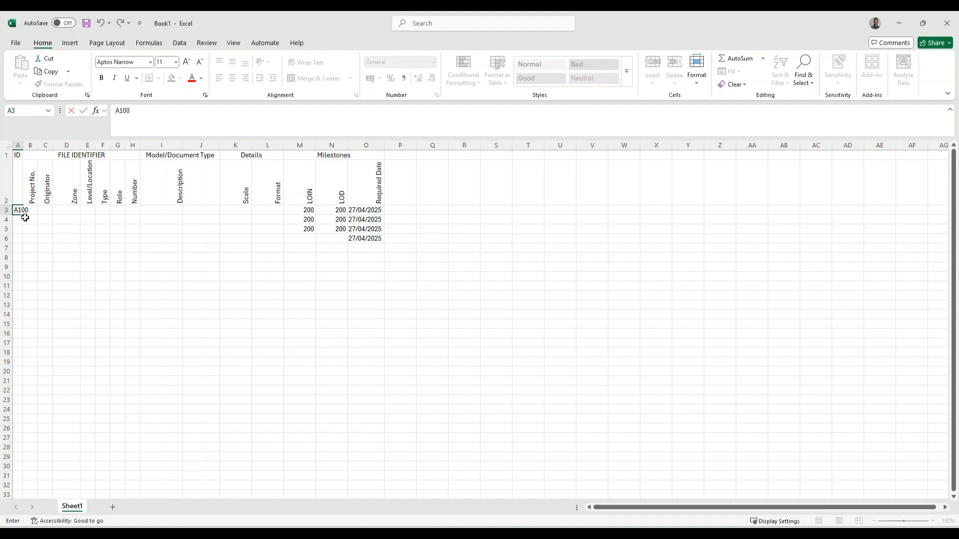
text(100)
key(Return)
click(18, 210)
drag(23, 215, 24, 244)
click(45, 229)
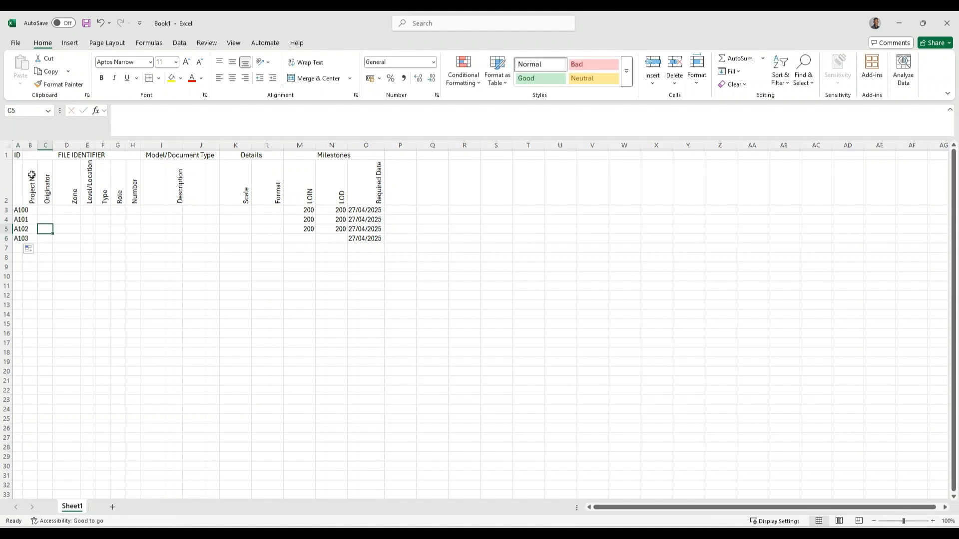
double_click(23, 145)
Delete the extra A103 ID so cell A6 stays empty
click(24, 238)
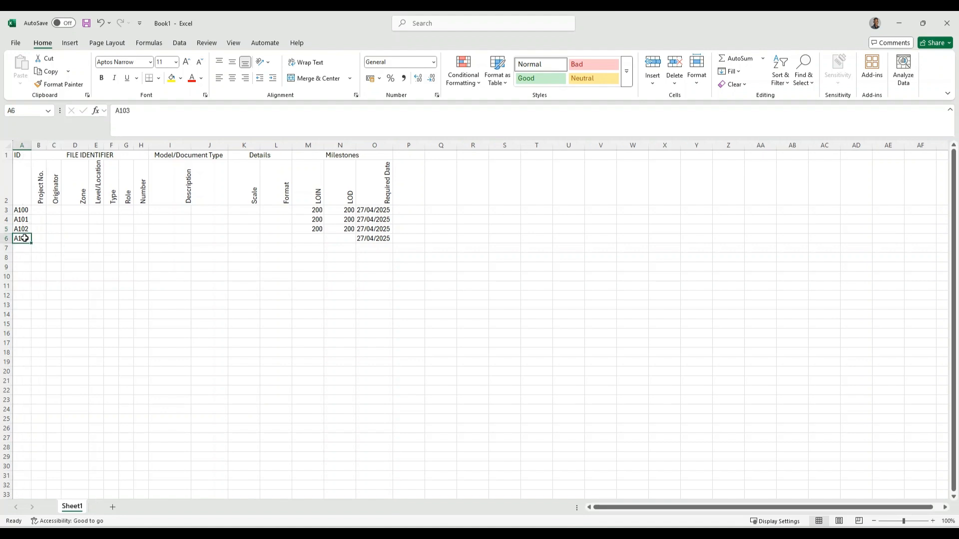
text(=)
click(39, 239)
key(Escape)
key(Delete)
text(=)
key(BackSpace)
text(=)
key(Escape)
click(49, 228)
Enter project 01, originator VDC, zone ZZ and level ZZ for row 3
click(42, 209)
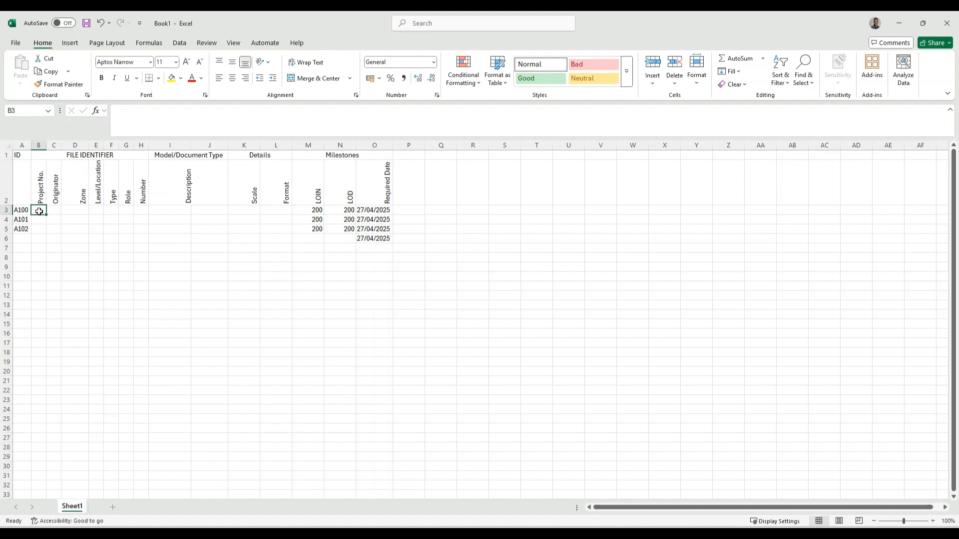
text(0)
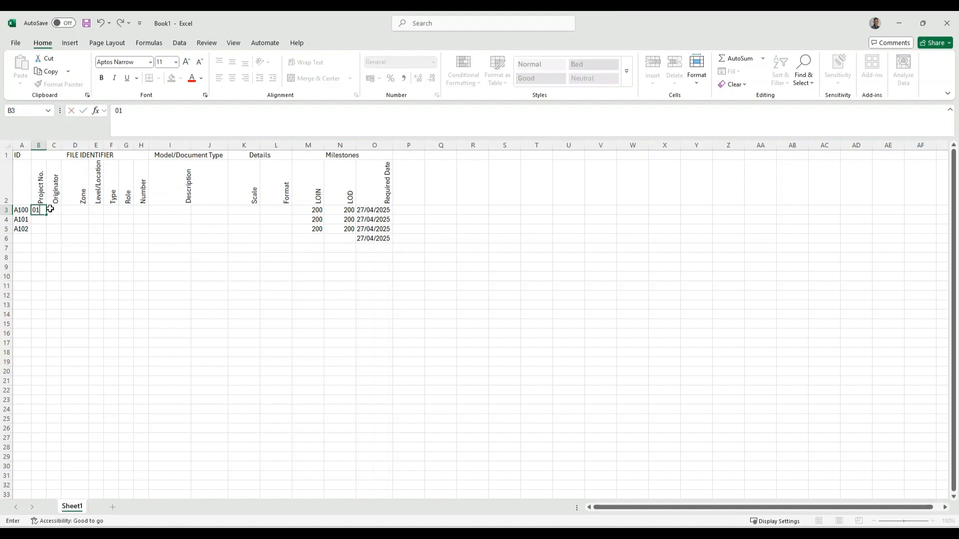
text(1)
click(50, 209)
text(V)
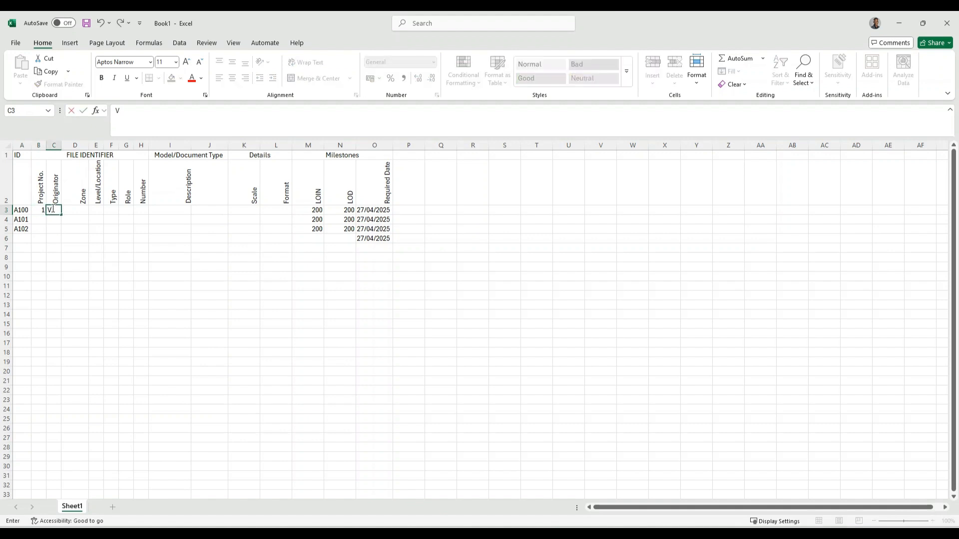
text(DC)
click(75, 220)
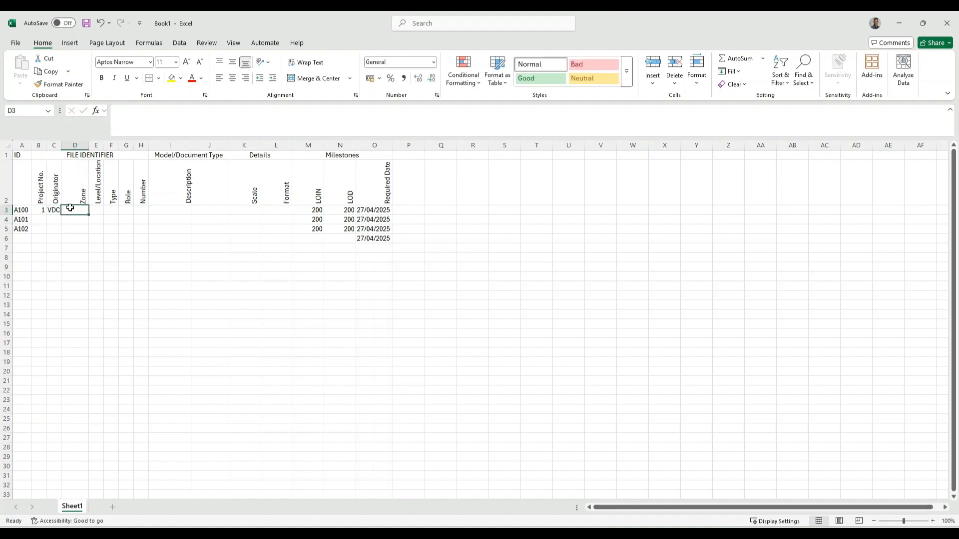
text(ZZ)
click(98, 210)
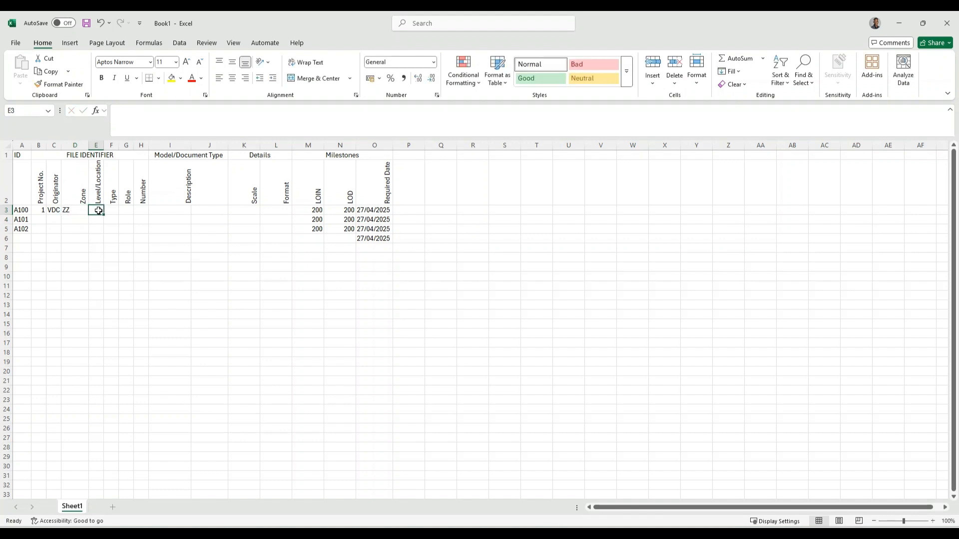
text(ZZ)
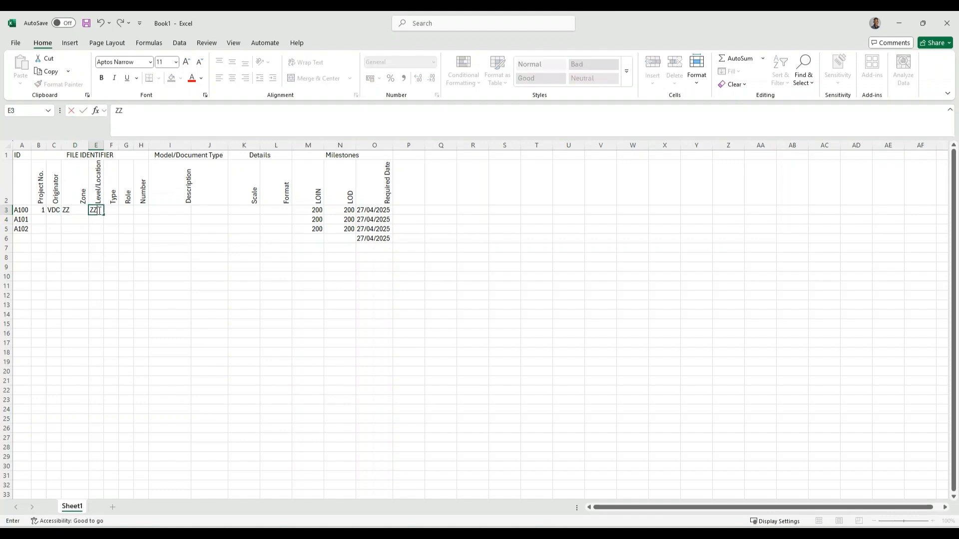
click(112, 209)
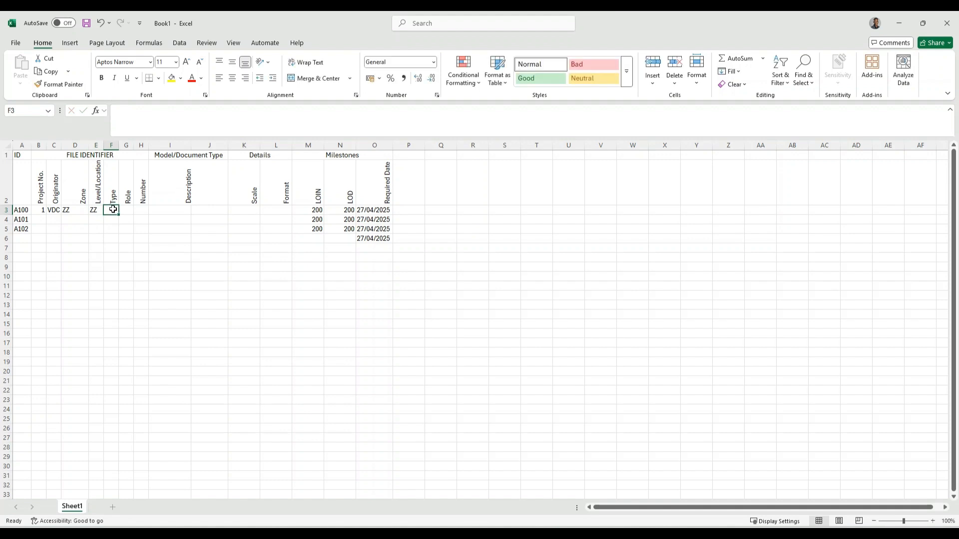
Enter type DR, role C and number 1 in row 3
text(DR)
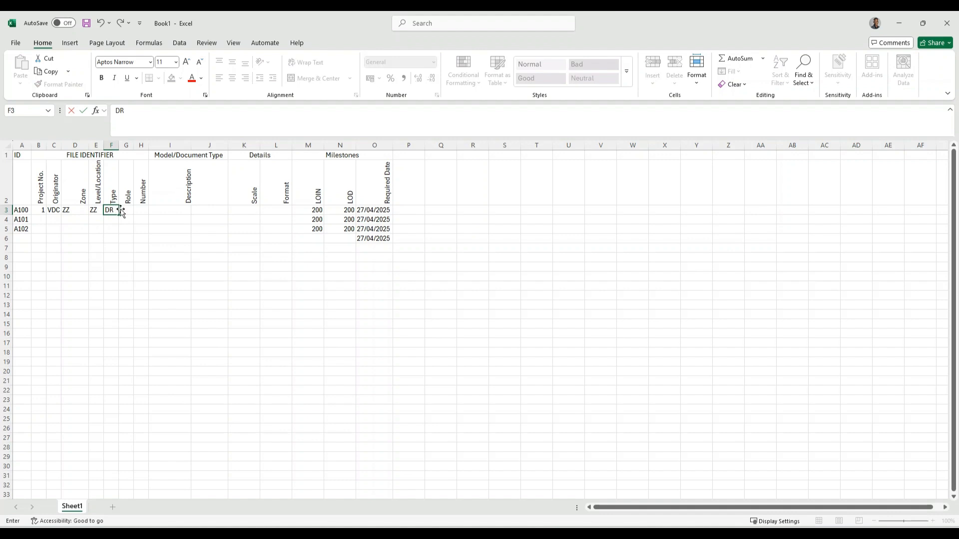
click(127, 210)
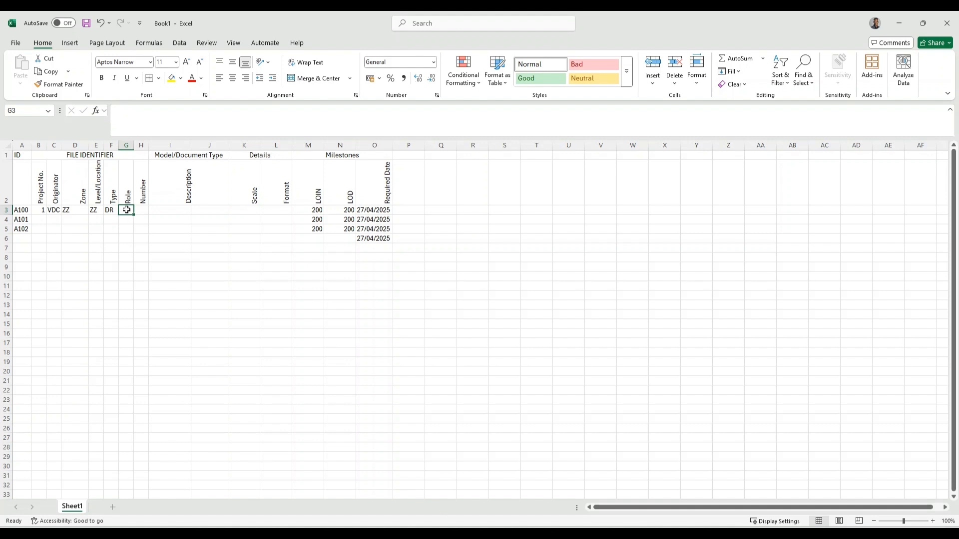
text(C)
click(141, 210)
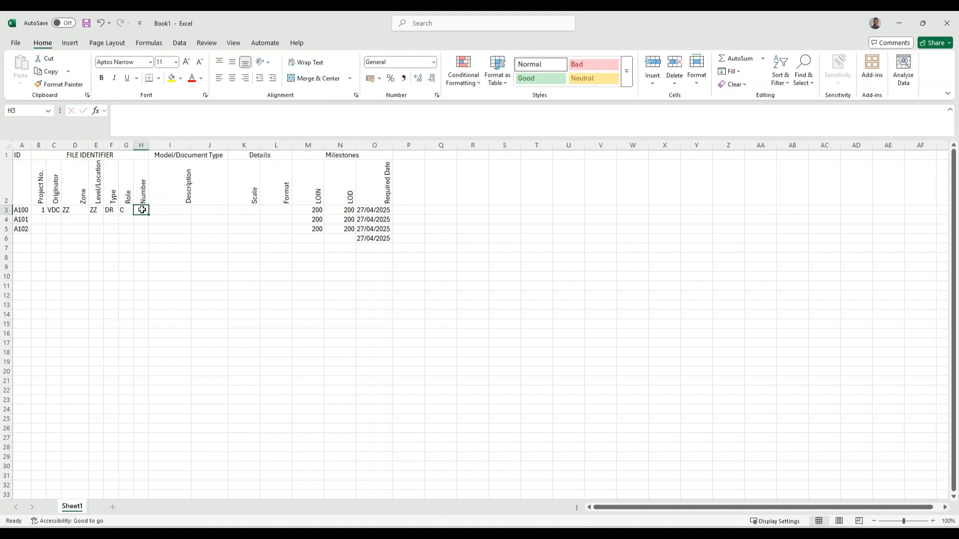
text(0001)
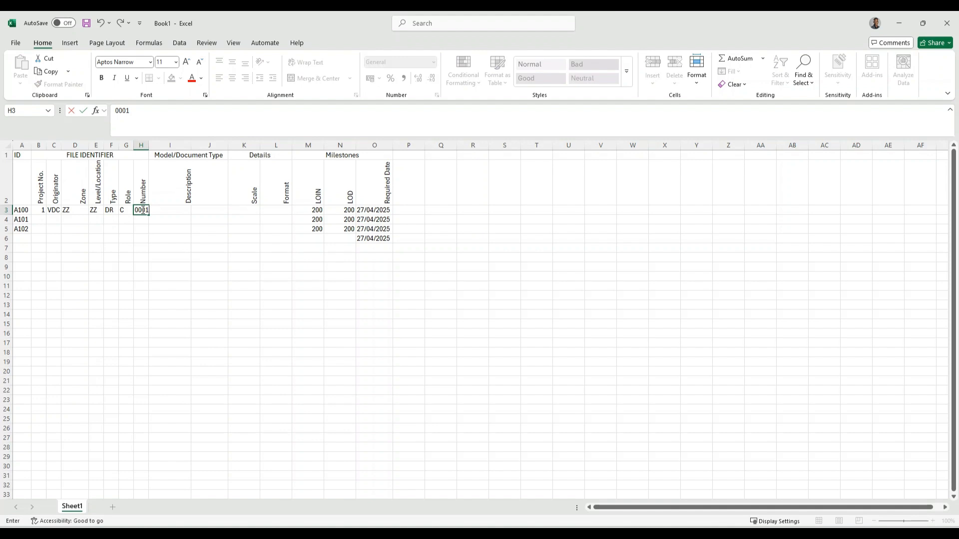
key(Escape)
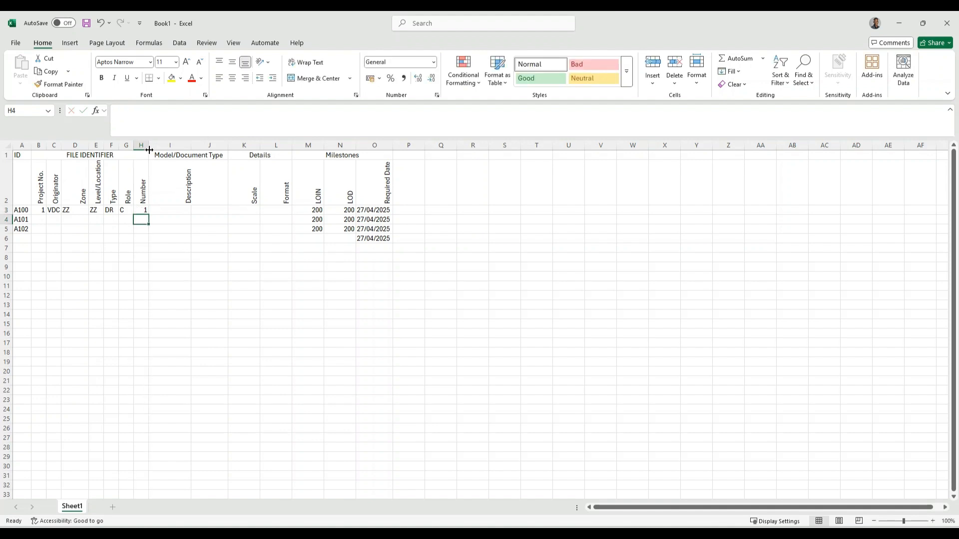
text(1)
key(ctrl+Return)
Format the A100 Number cell H3 as Number with 0 decimal places so it shows 1
click(433, 62)
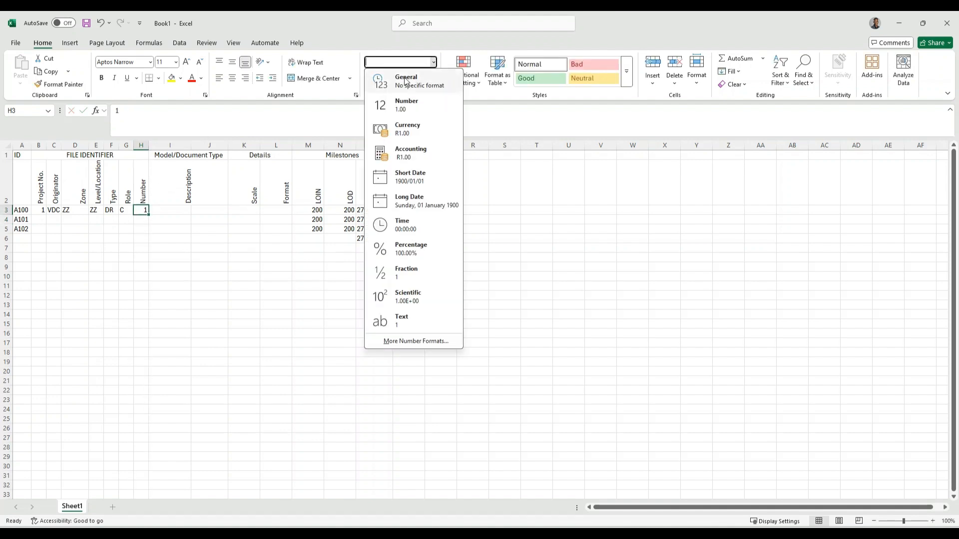
click(395, 107)
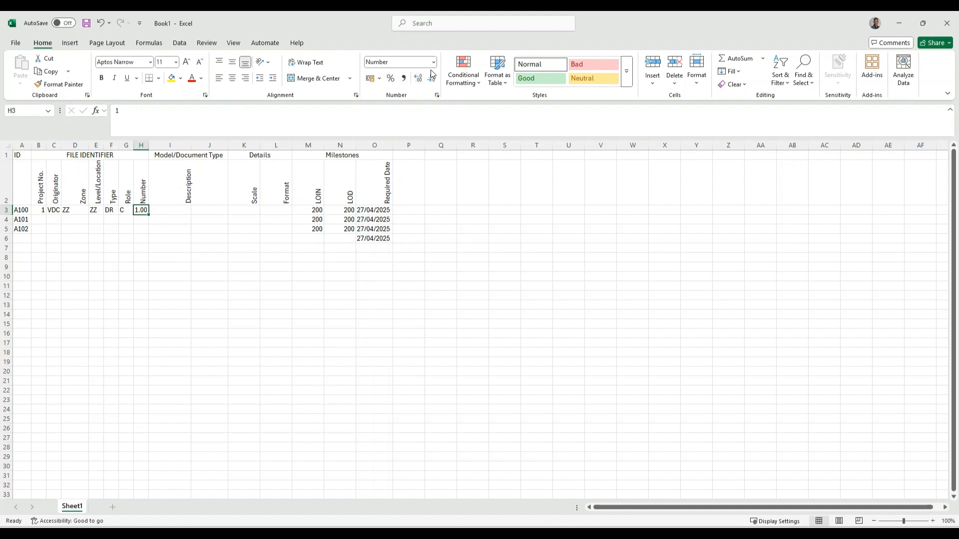
click(437, 96)
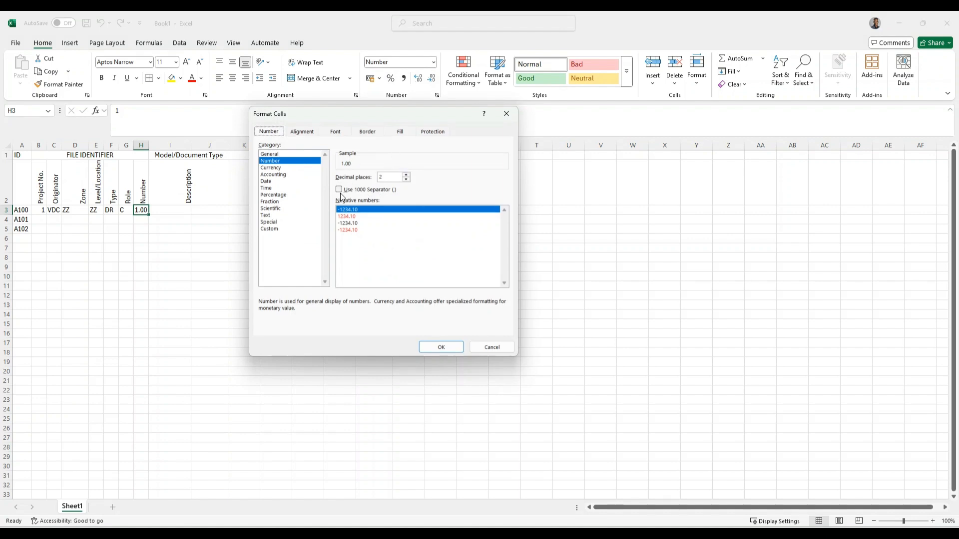
click(506, 114)
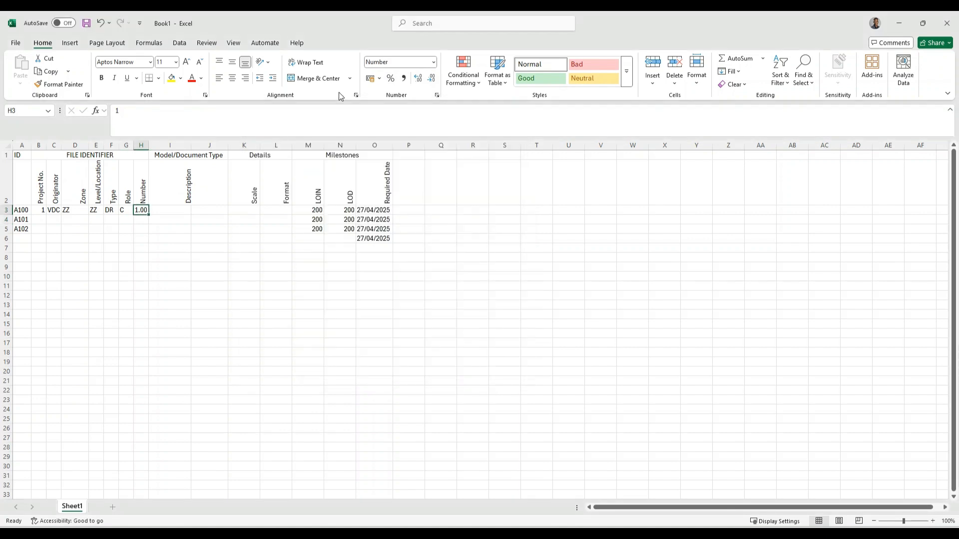
click(434, 63)
click(437, 98)
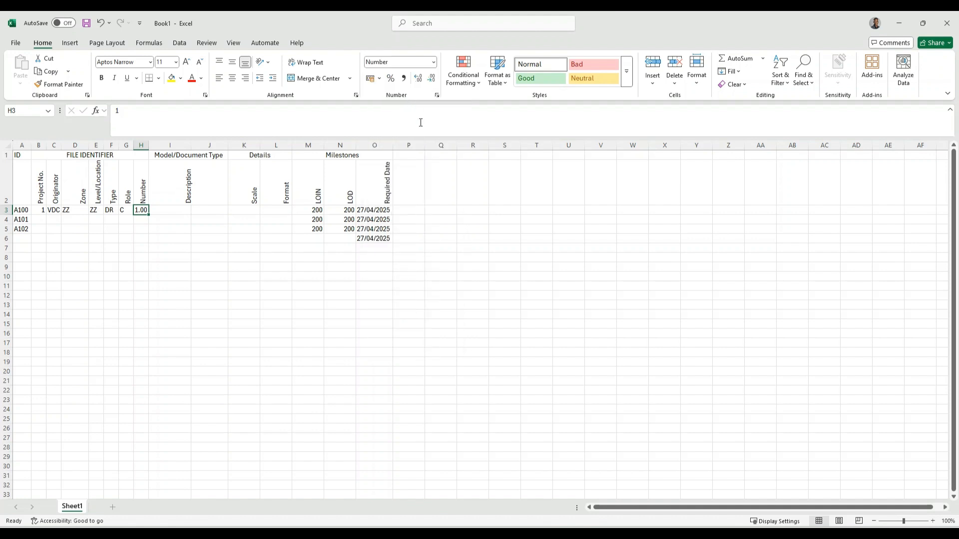
click(437, 96)
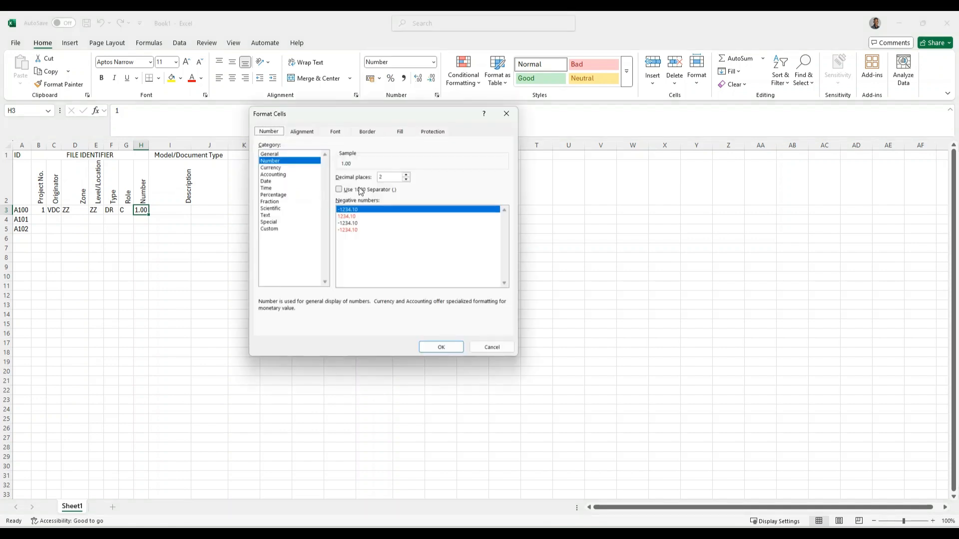
click(406, 180)
click(406, 179)
click(440, 346)
click(137, 220)
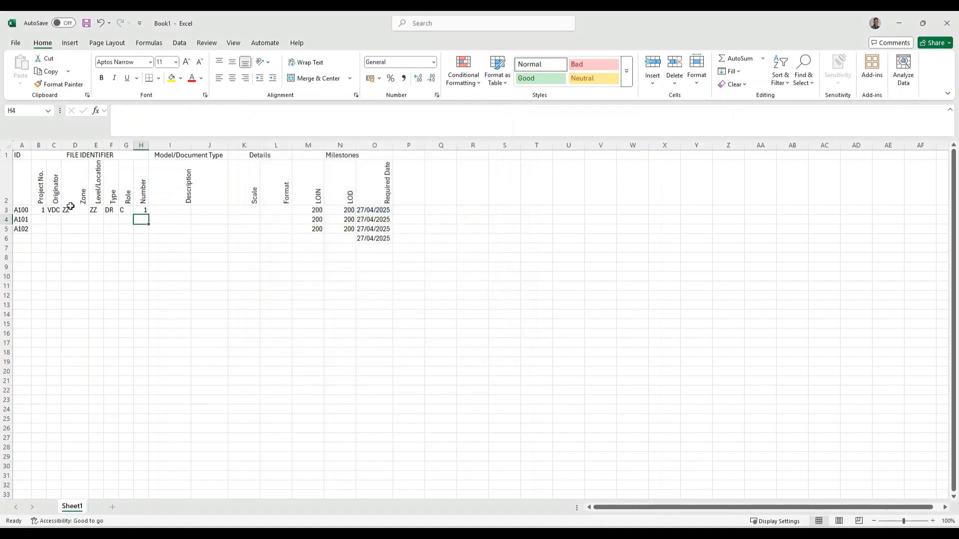
Autofit column C and enter project number 1 and originator VDC for A101 and A102
double_click(61, 145)
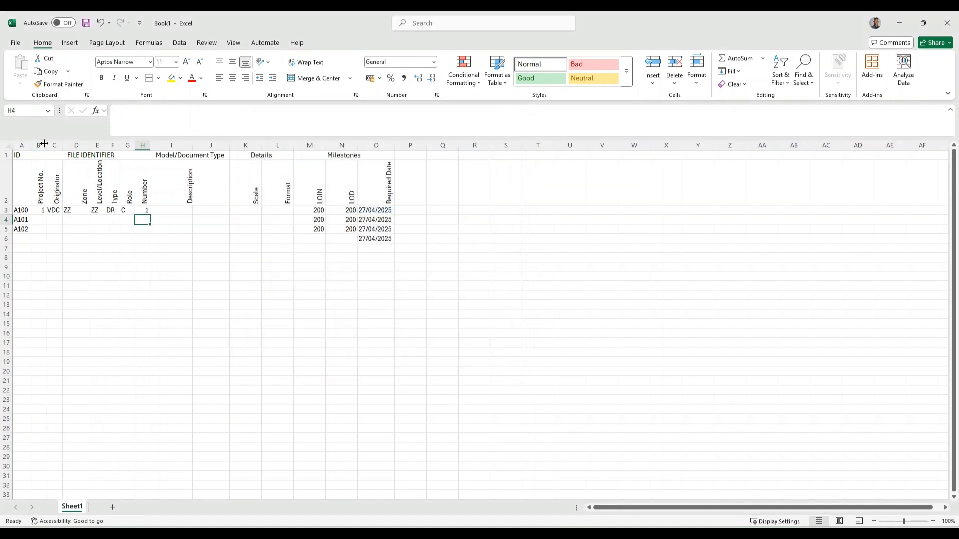
click(40, 220)
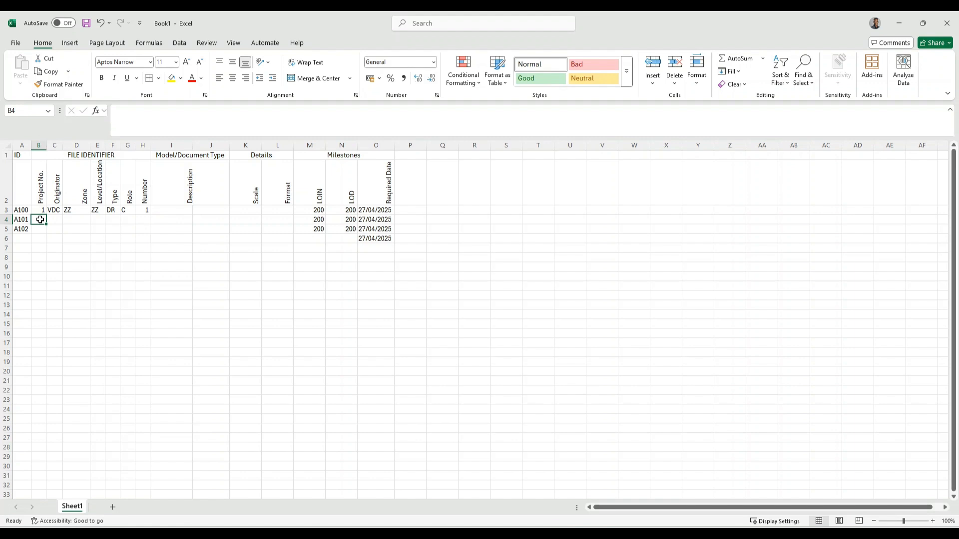
text(2)
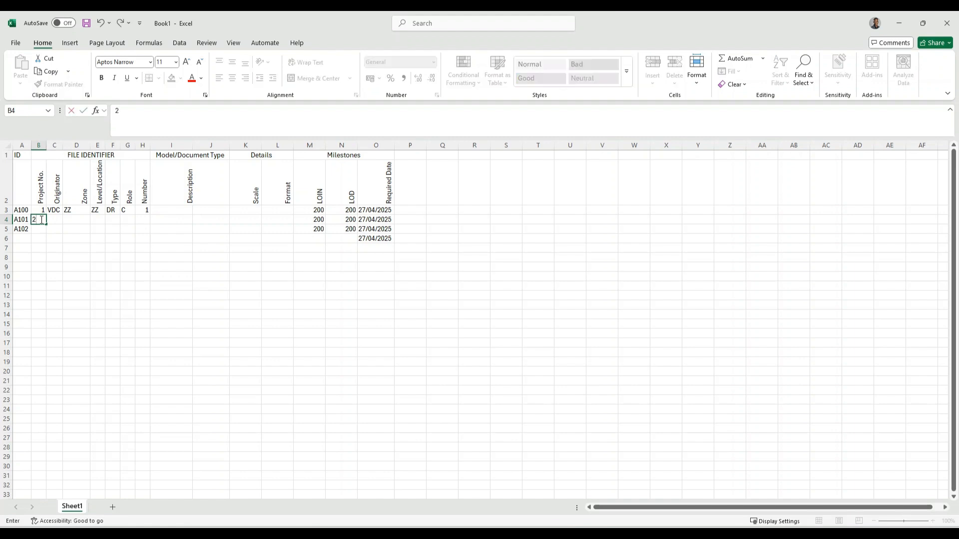
key(Return)
text(1)
click(55, 221)
text(VDC)
click(53, 231)
text(VDC)
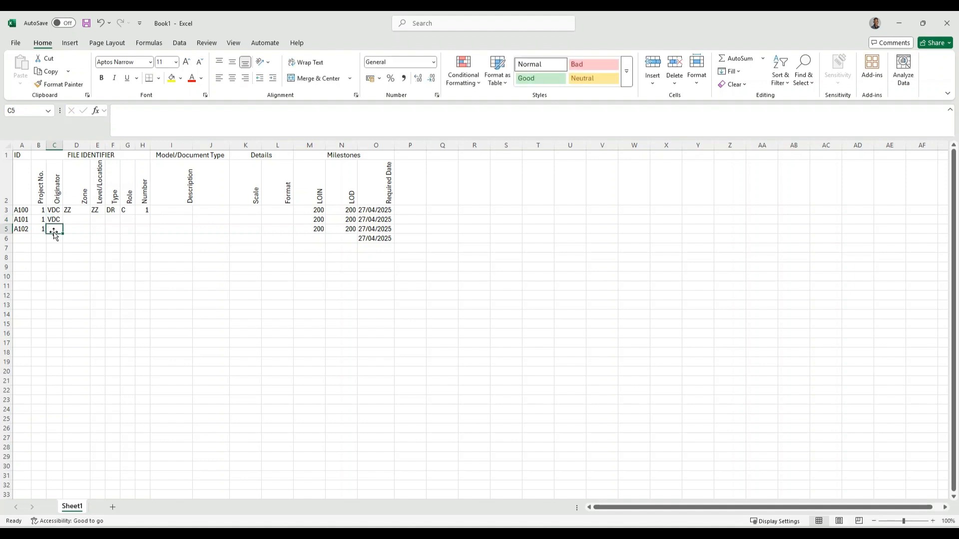
click(81, 219)
Fill the Zone and Level/Location cells with ZZ for both A101 and A102
click(78, 210)
click(77, 218)
text(ZZ)
click(95, 219)
text(ZZ)
click(96, 229)
click(81, 229)
text(ZZ)
click(95, 229)
text(ZZ)
click(112, 227)
Enter type DR, role C and drawing numbers 2 and 3 for A101 and A102
click(112, 219)
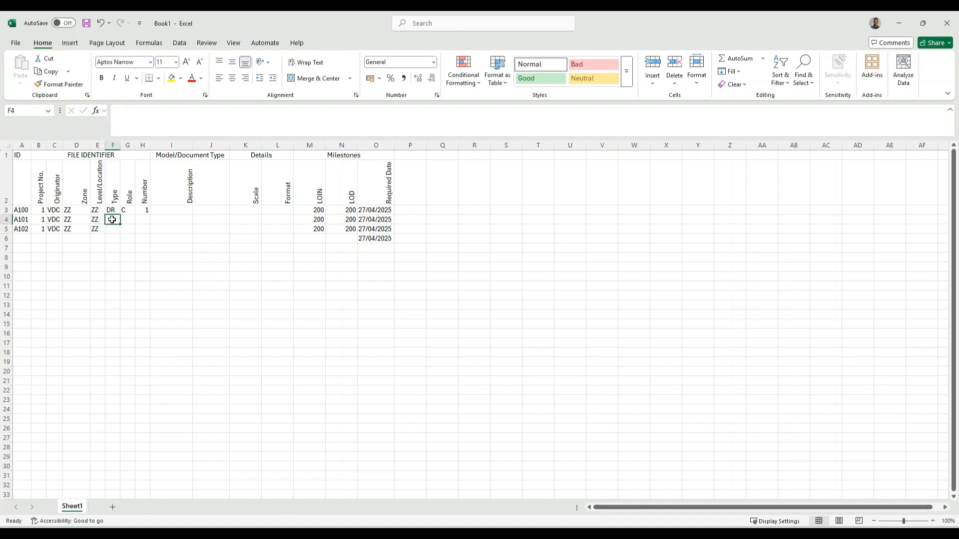
text(DR)
click(112, 229)
text(DR)
click(128, 218)
text(C)
click(128, 227)
text(C)
click(143, 219)
text(10)
text(2)
click(143, 229)
text(3)
click(189, 238)
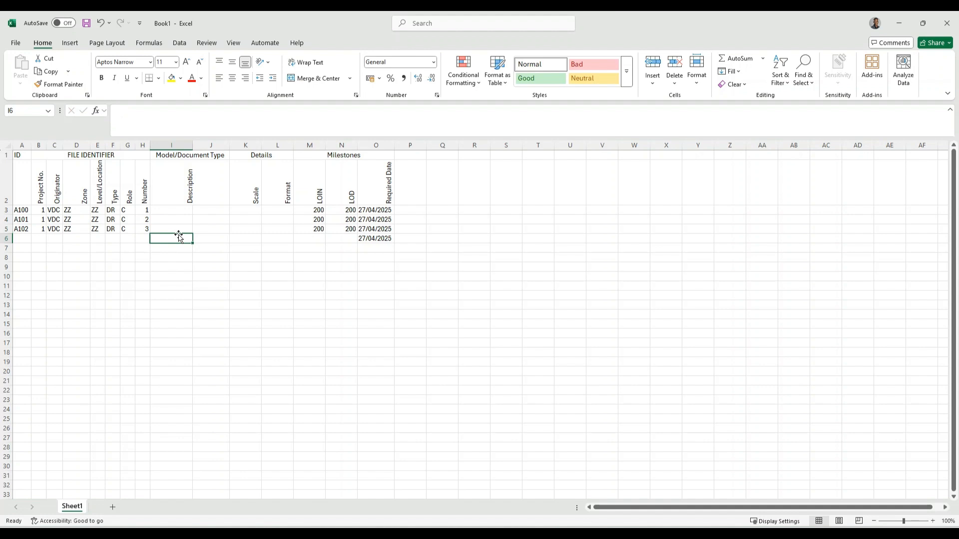
Merge the Description cells across columns I and J for rows A100, A101 and A102
drag(178, 209, 227, 225)
click(306, 79)
click(178, 216)
click(316, 78)
click(316, 78)
click(189, 210)
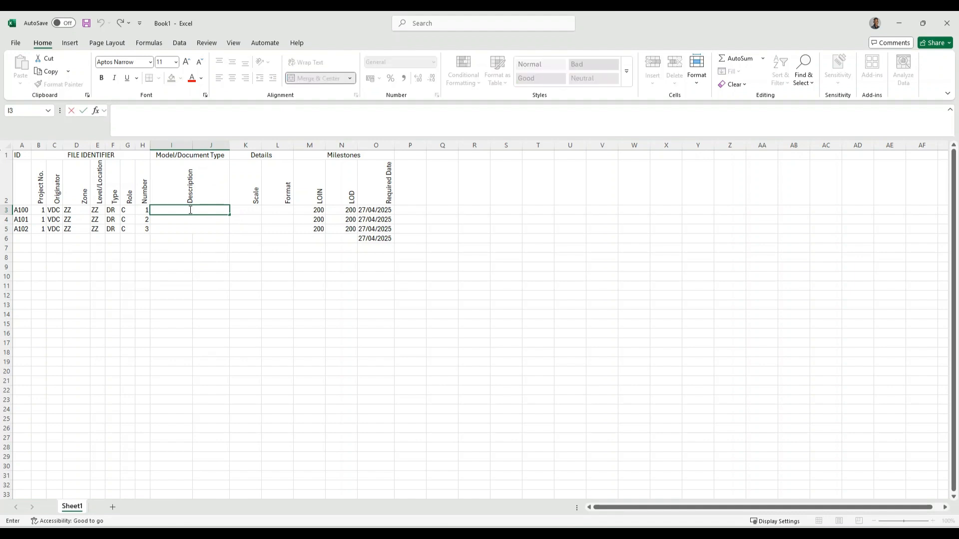
Enter '3D Model' for A100 and 'Site Plan' for A101 as descriptions
click(444, 535)
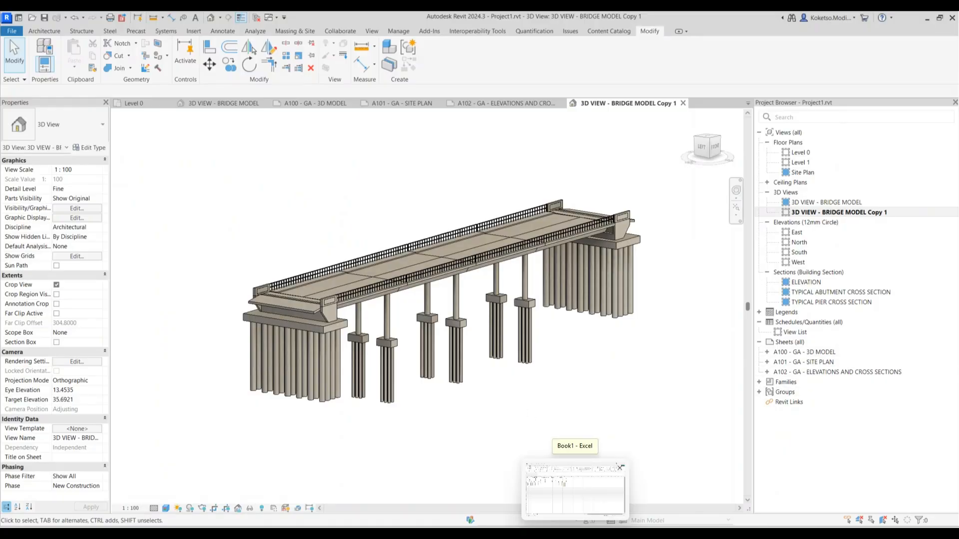
click(574, 535)
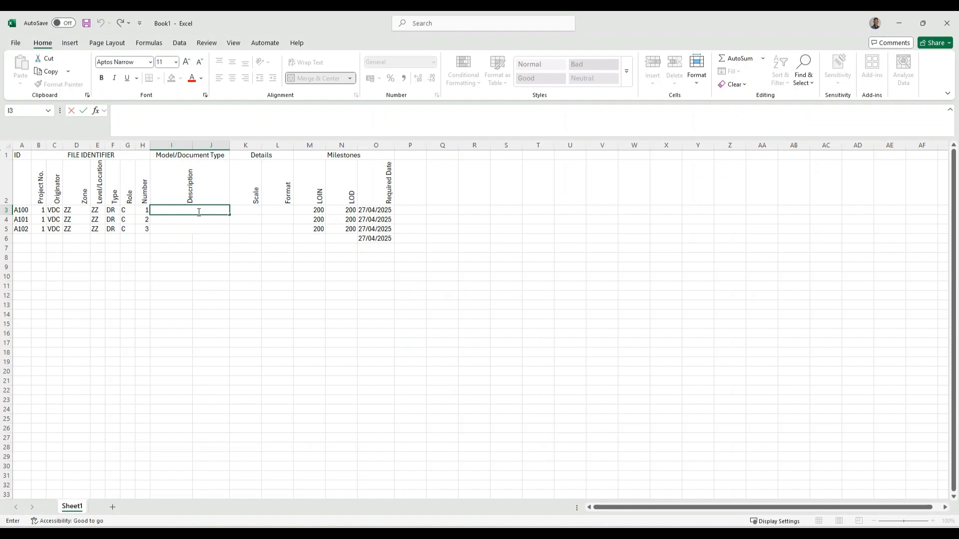
text(3D Model)
click(201, 220)
double_click(202, 220)
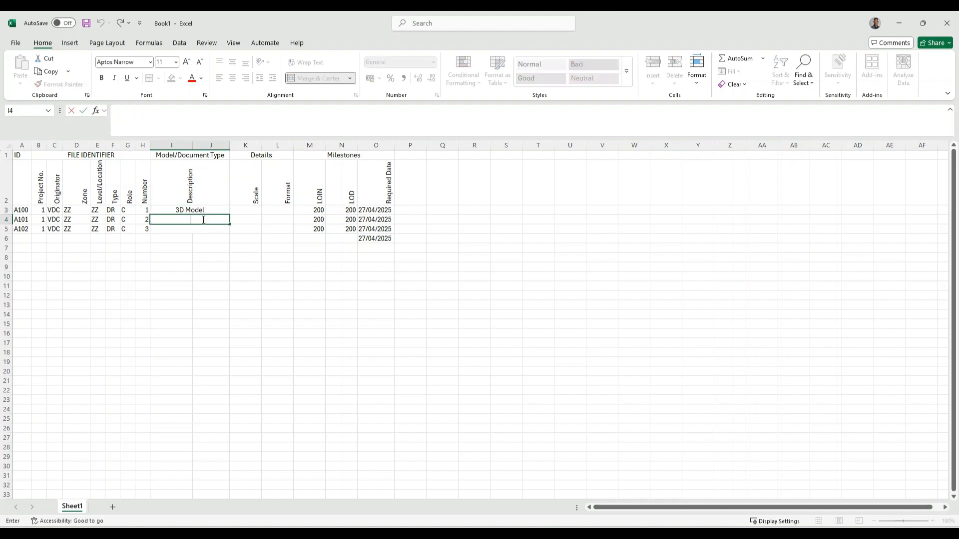
text(Site Plan)
key(Return)
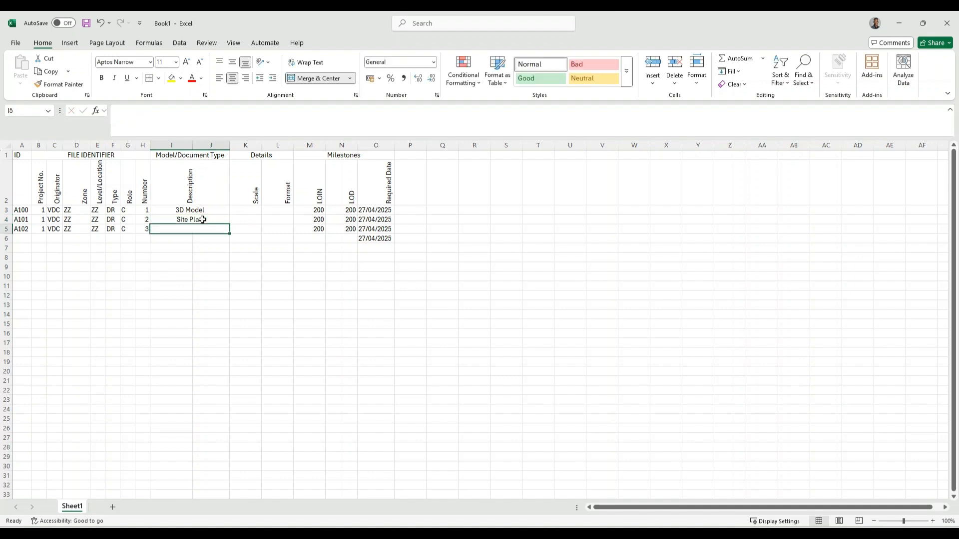
Enter 'Cross Sections and Elevations' as the A102 description
text(Cross s)
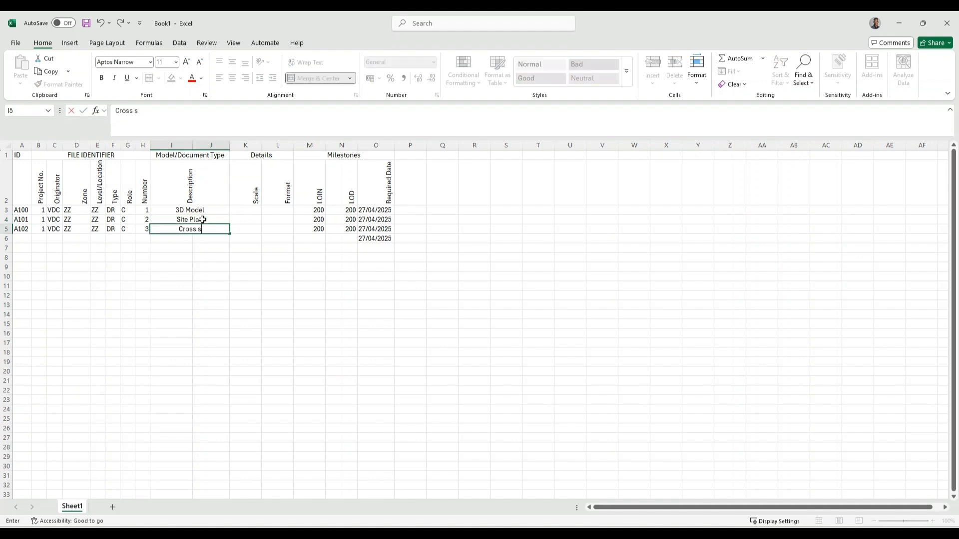
key(BackSpace)
text(Sections andf)
key(BackSpace)
text(Elev)
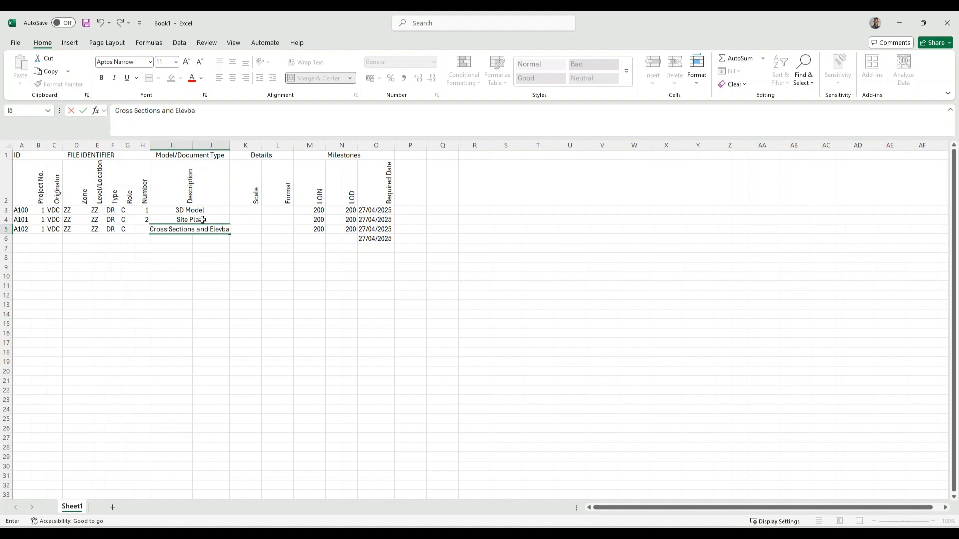
text(ations)
double_click(235, 210)
click(229, 146)
click(250, 217)
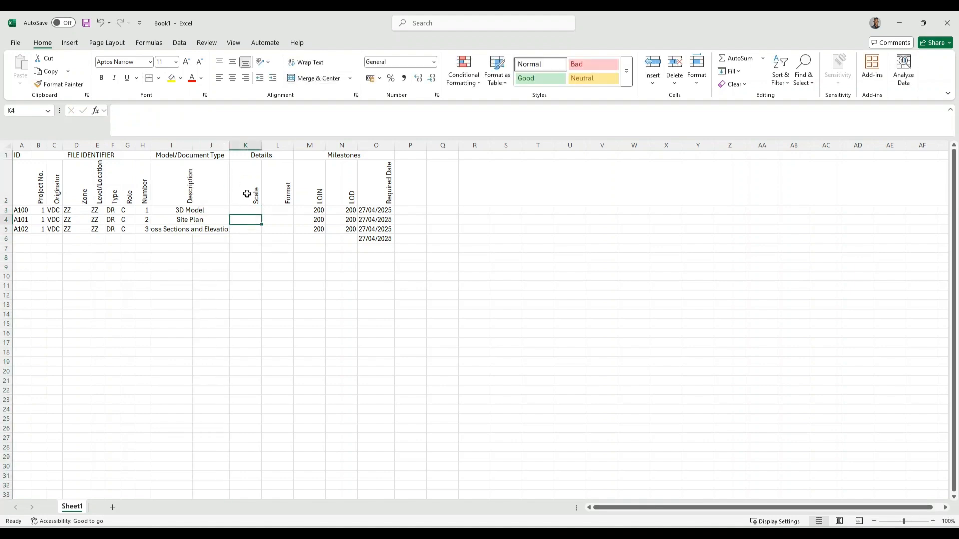
Enter scales 1:100 for A102 and 1:150 for A101 and A100, checking sheet scales in Revit
double_click(244, 230)
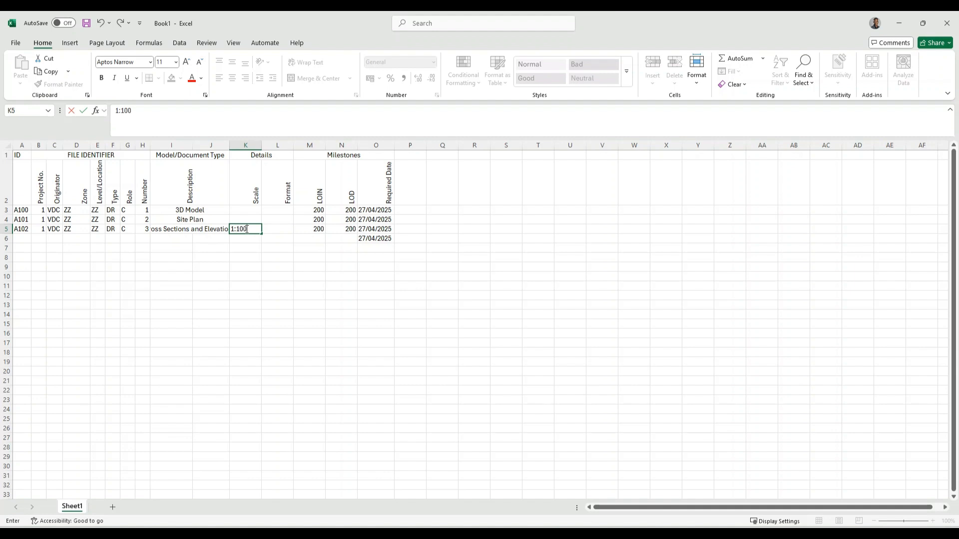
click(599, 535)
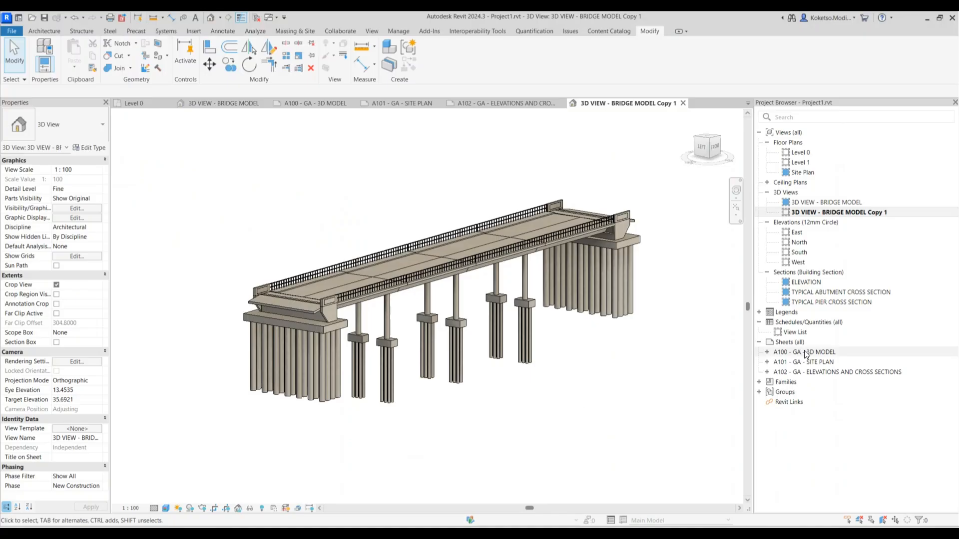
double_click(819, 372)
scroll(298, 252, up, 3)
scroll(298, 252, down, 4)
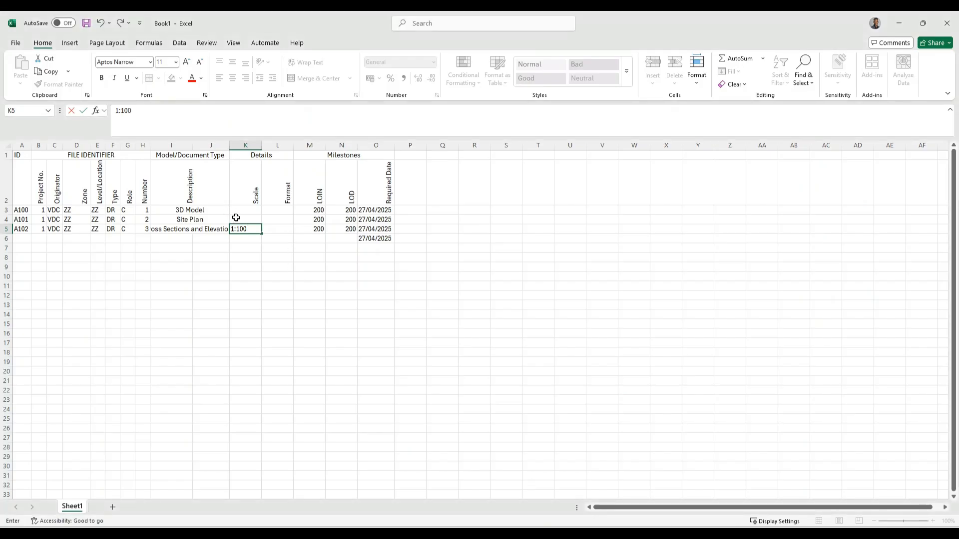
click(244, 219)
double_click(250, 229)
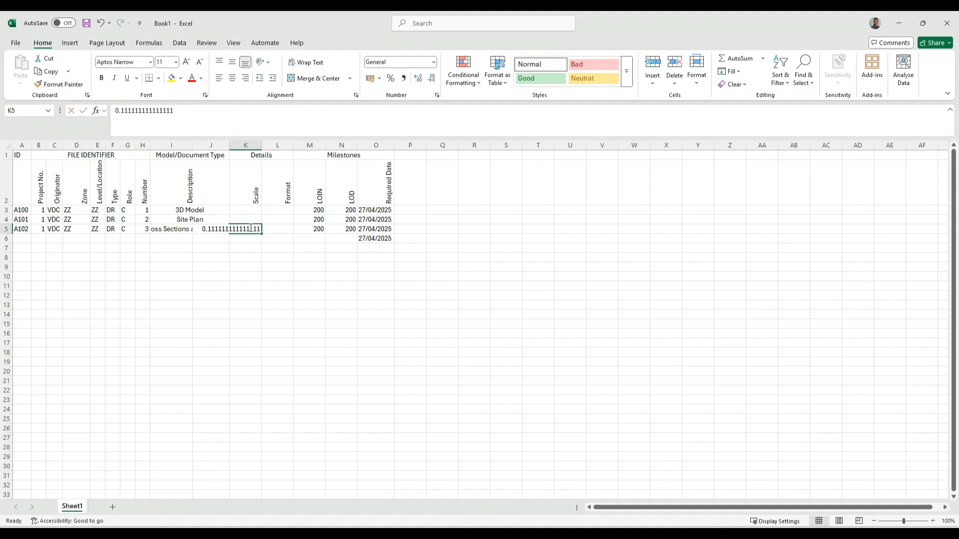
click(245, 239)
click(246, 219)
double_click(246, 219)
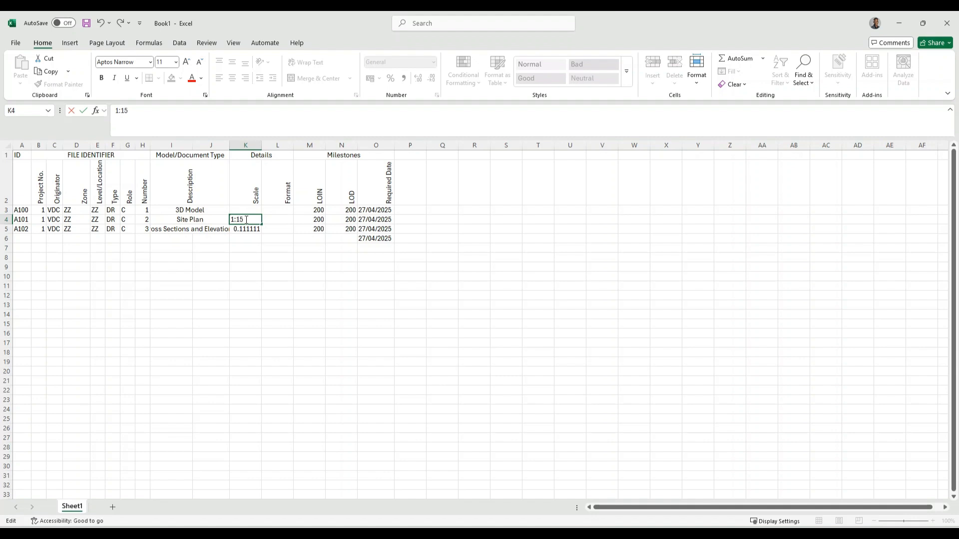
click(246, 210)
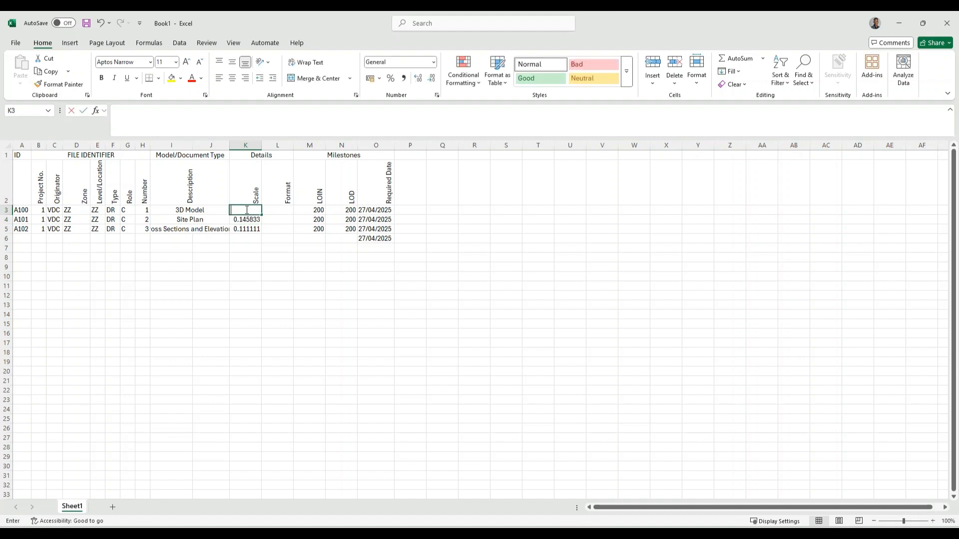
text(1:150)
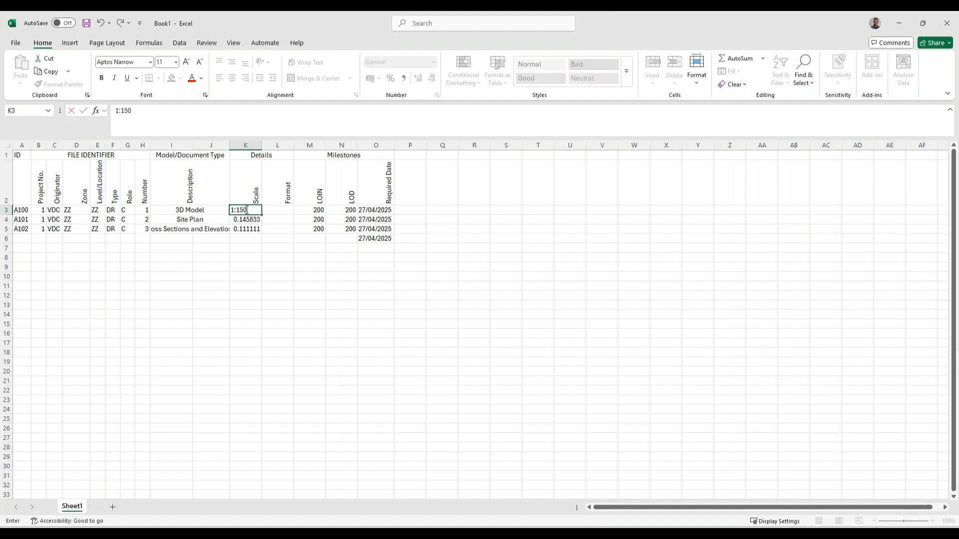
click(252, 238)
Try the Number format on the three scale values, then revert them to General
drag(250, 210, 252, 229)
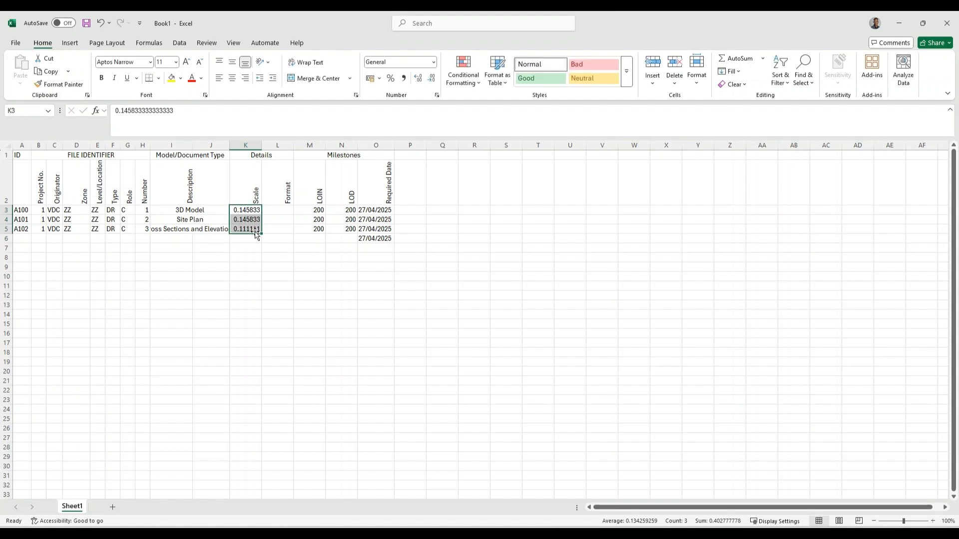
click(433, 61)
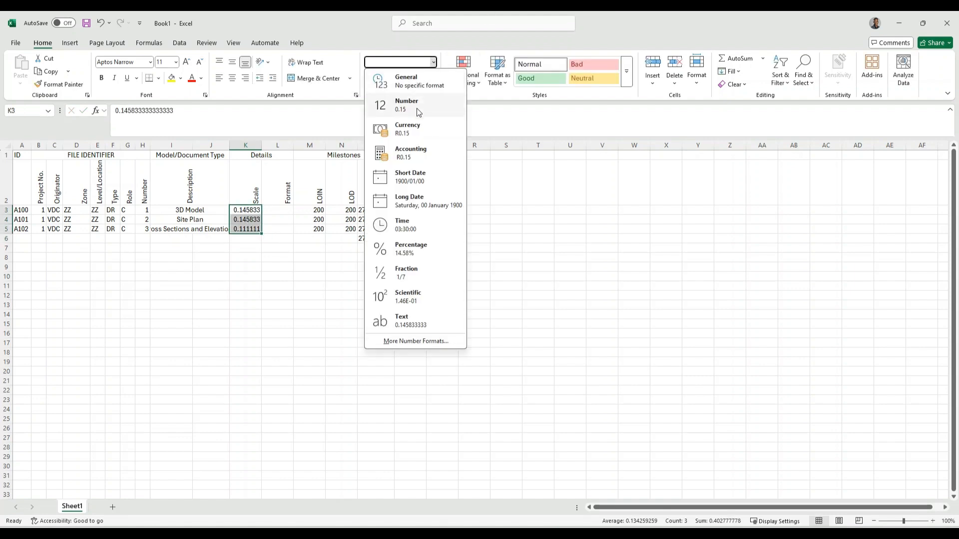
click(415, 108)
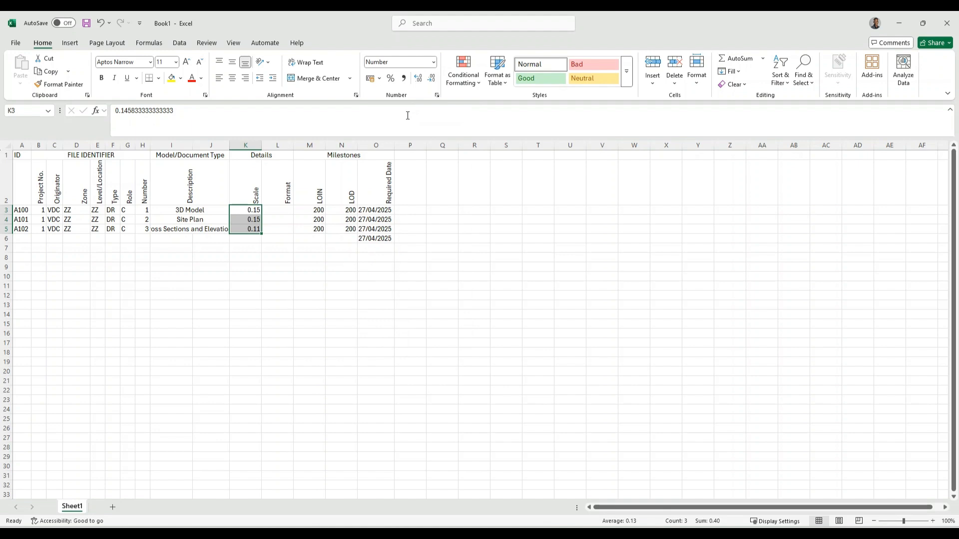
click(433, 62)
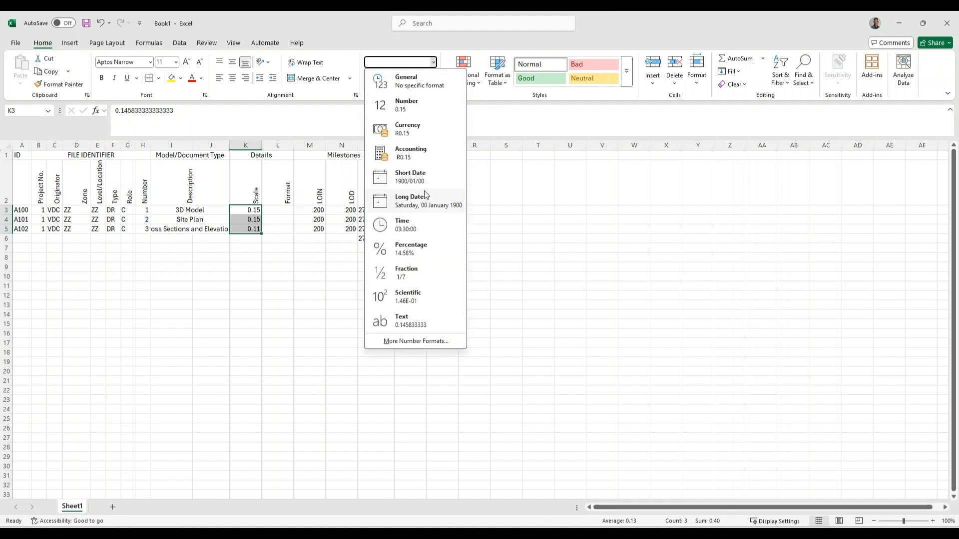
click(416, 84)
Preview Scientific, Time, Date, Accounting and custom hh:mm:ss formats for the scales, then cancel
click(437, 95)
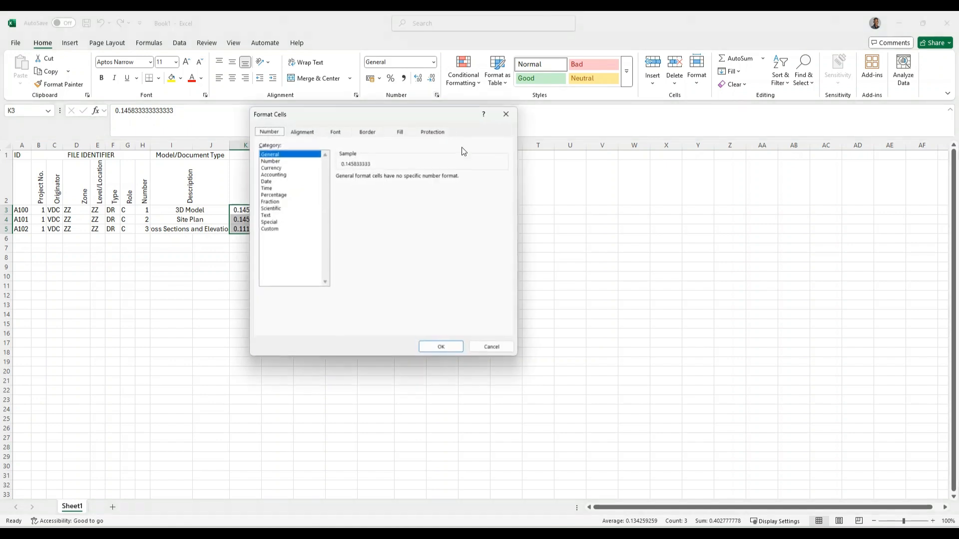
click(270, 208)
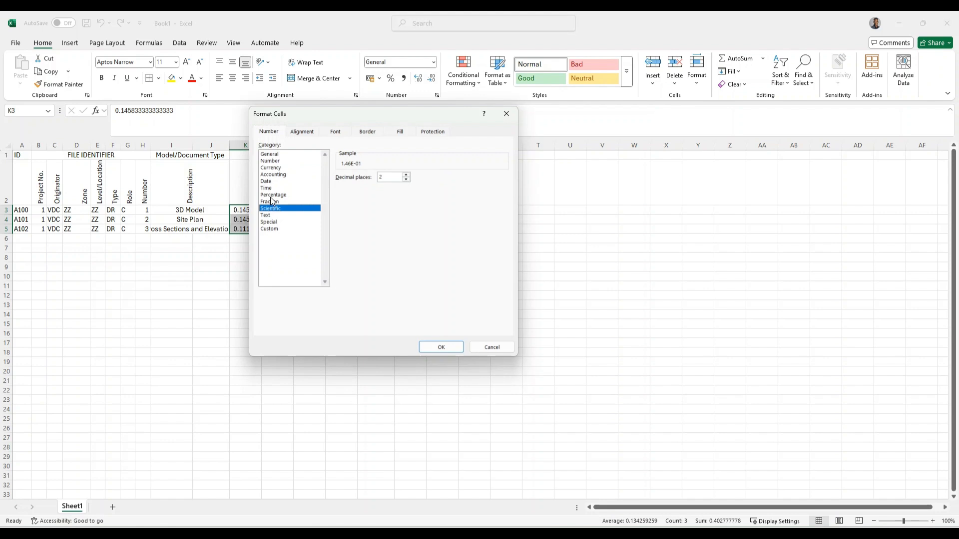
click(269, 189)
click(268, 181)
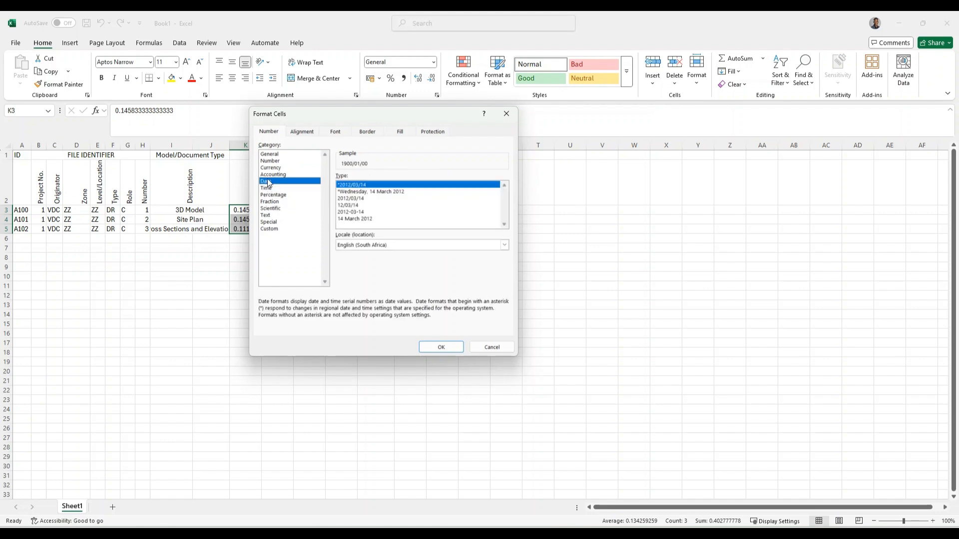
click(271, 175)
click(269, 228)
click(350, 215)
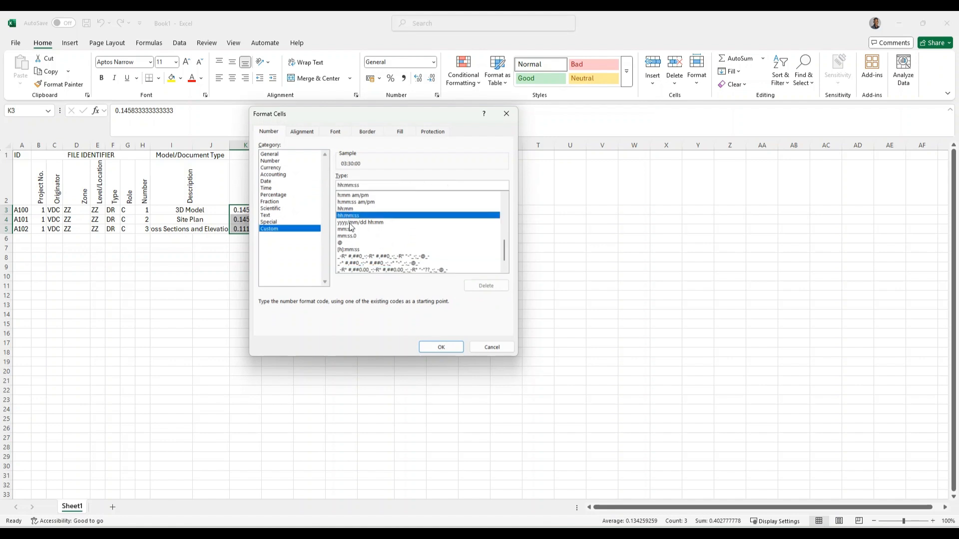
scroll(351, 240, down, 1)
click(491, 347)
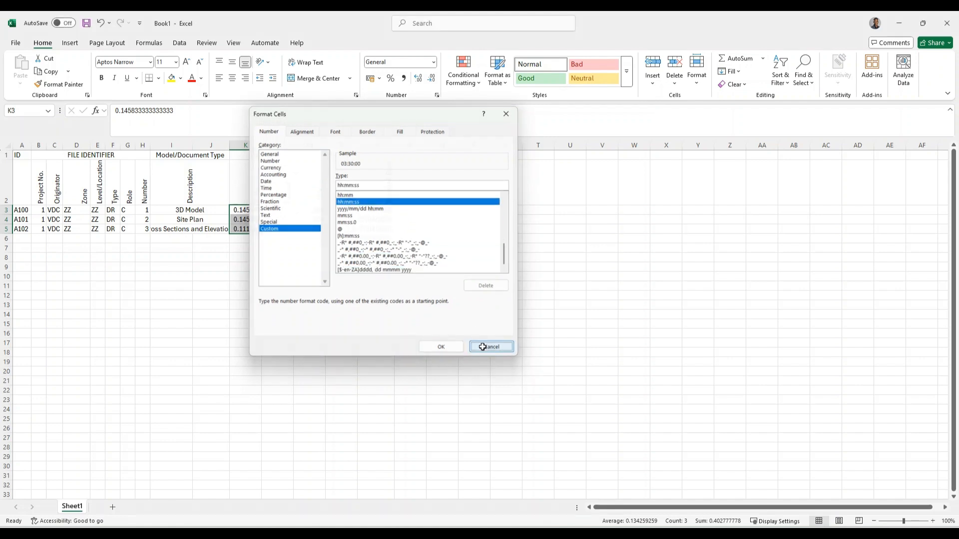
click(277, 247)
click(272, 210)
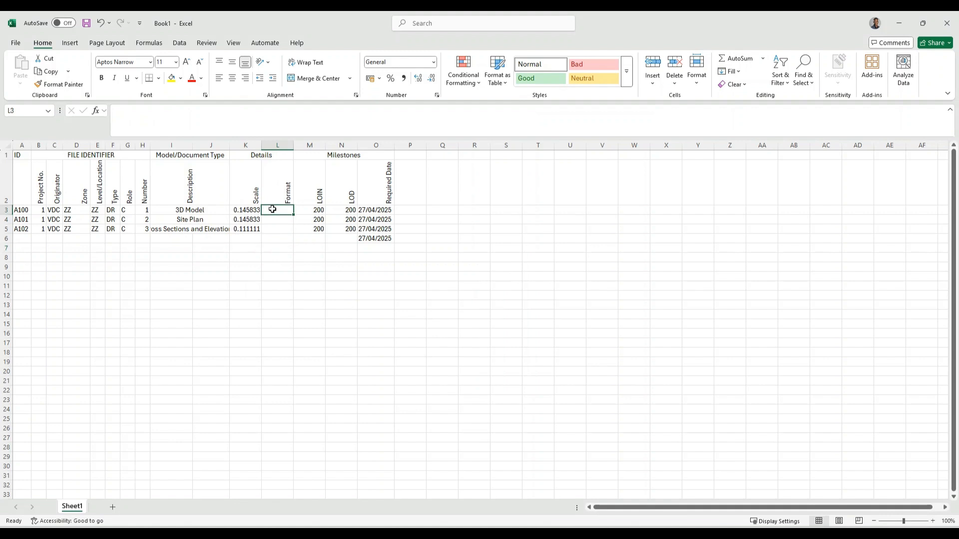
Enter PDF as the Format for A100, A101 and A102
double_click(272, 209)
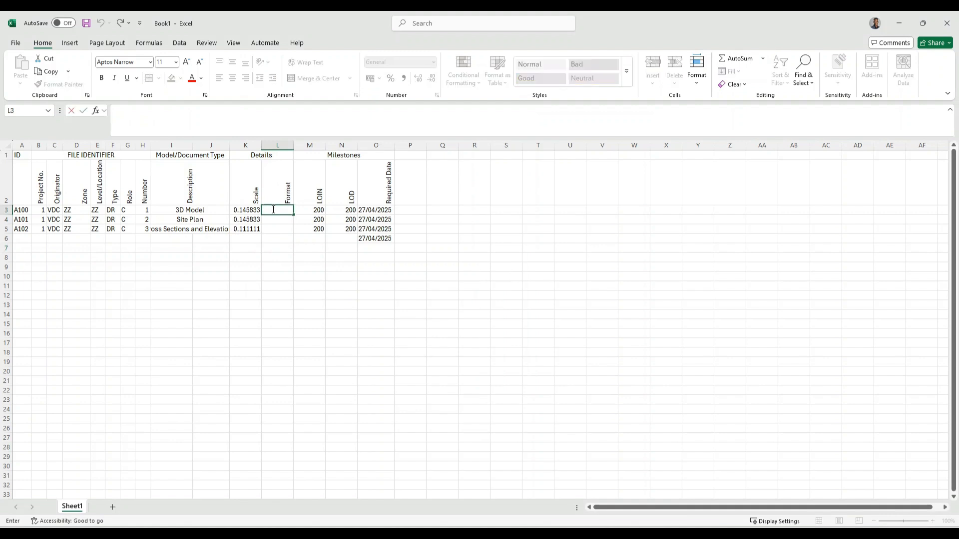
text(PDF)
key(Return)
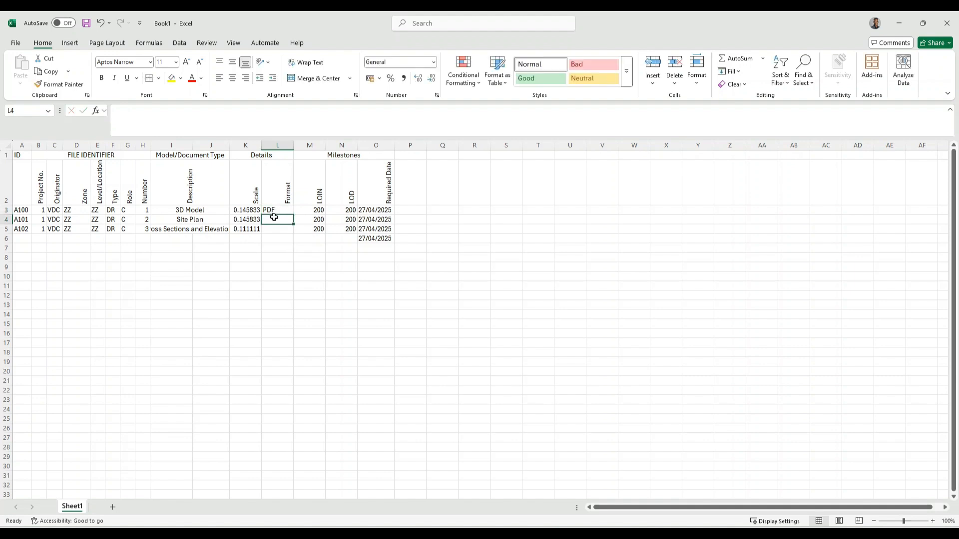
text(PDF)
key(Return)
text(PDF)
Fill row 6 identifier columns with 1, VDC, ZZ, ZZ, M3 and C
click(36, 239)
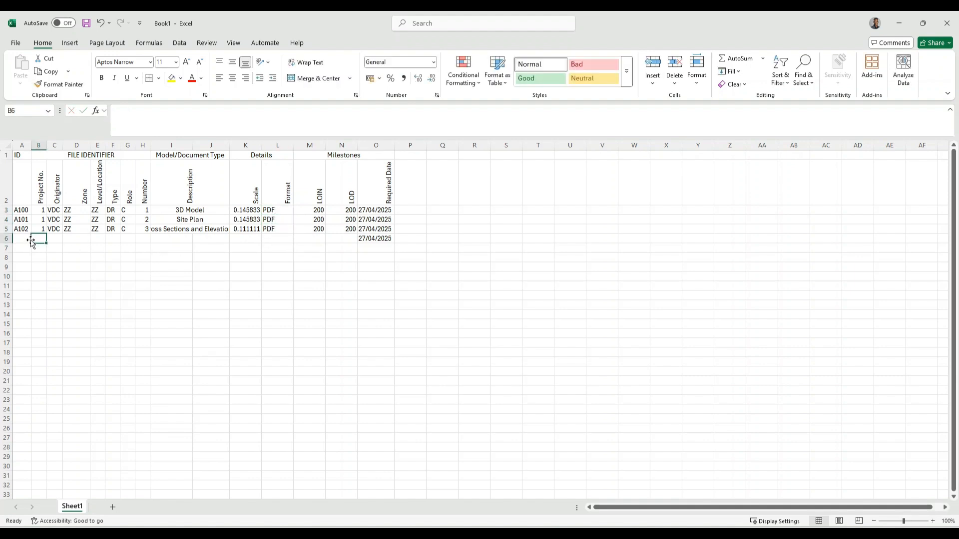
text(1)
click(56, 241)
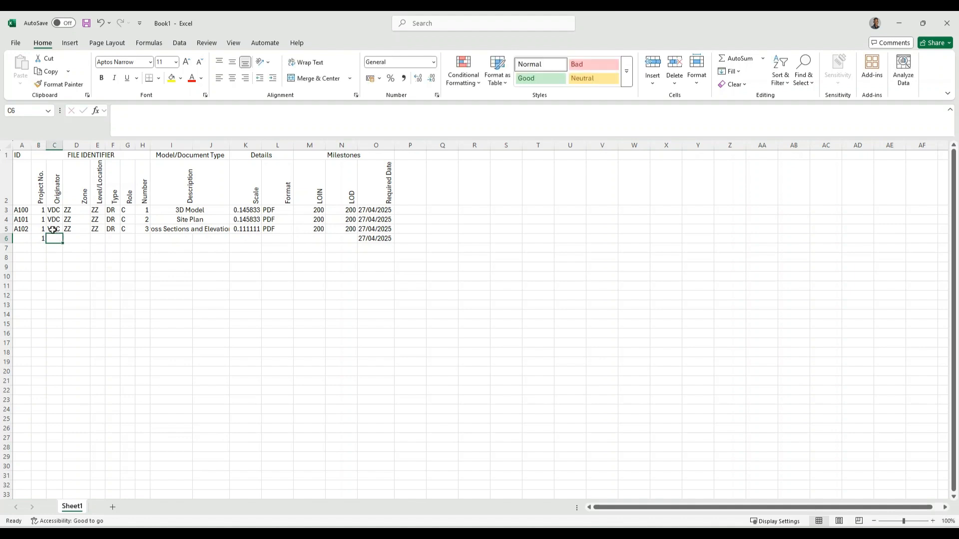
text(VDC)
click(75, 241)
text(ZZ)
click(100, 240)
text(ZZ)
click(112, 238)
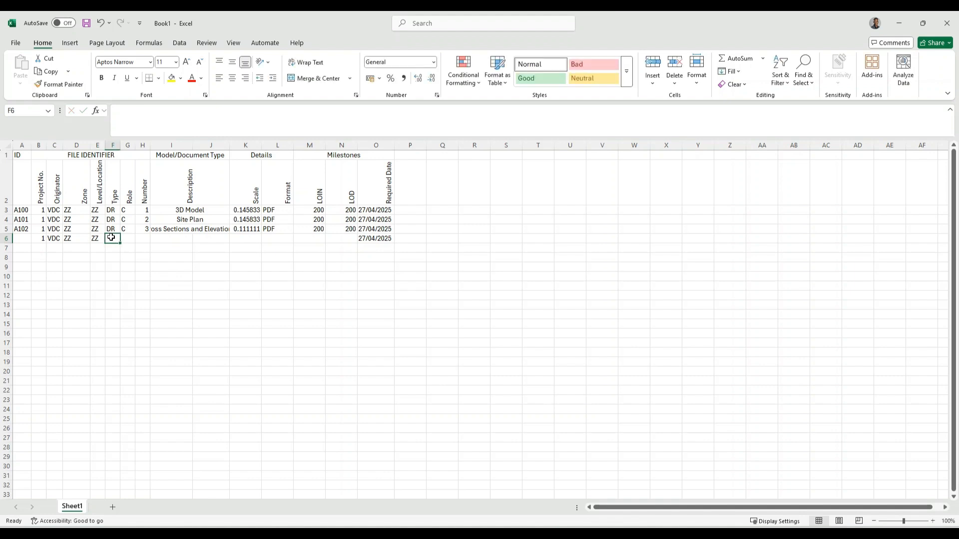
text(M3)
key(Tab)
text(C)
key(Tab)
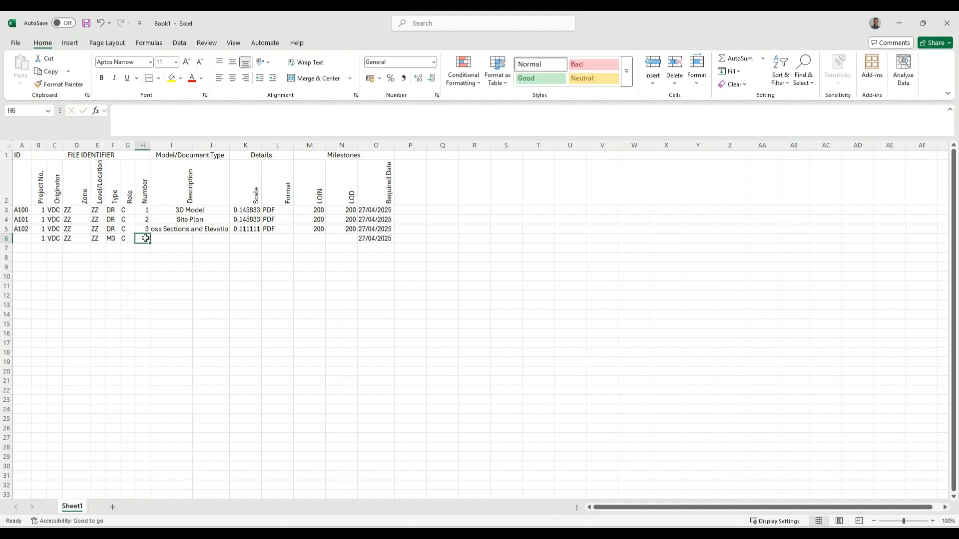
Merge the row 6 and row 7 Description cells and enter 'IFC Model' and 'Revit Model'
text(4)
drag(171, 240, 214, 247)
click(311, 78)
click(315, 82)
double_click(182, 238)
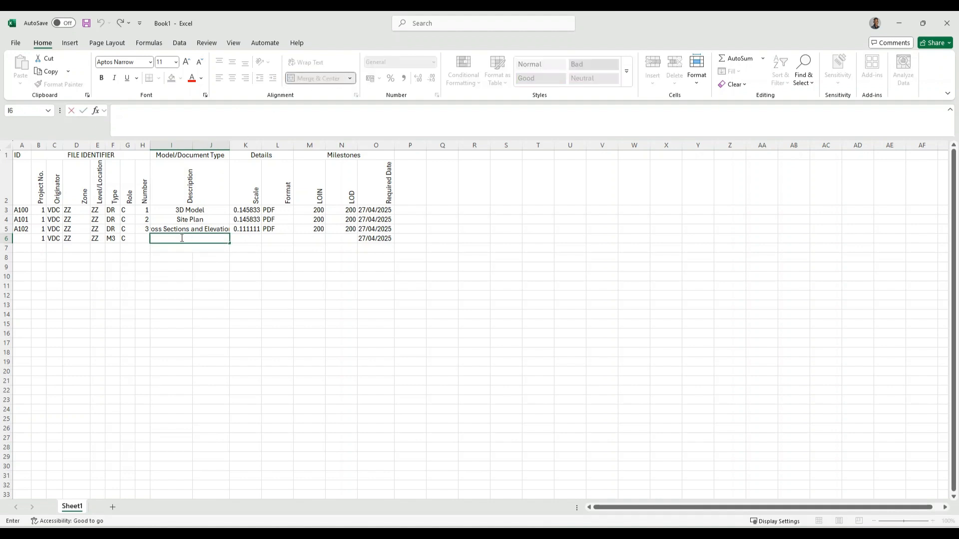
text(IFC Model)
click(200, 247)
text(Revit Modre)
key(BackSpace)
key(BackSpace)
text(el)
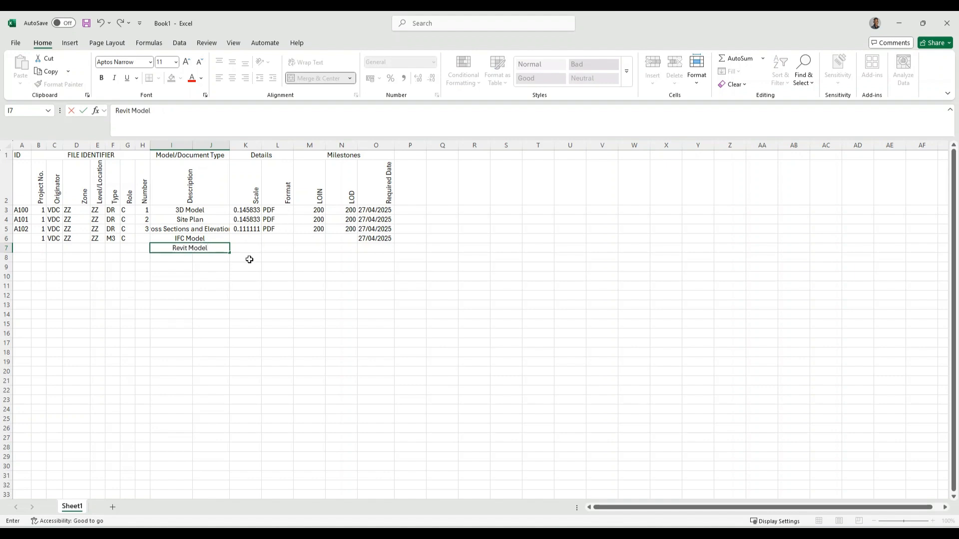
Enter the formats .RVT for the Revit Model row and .IFC for the IFC Model row
click(263, 249)
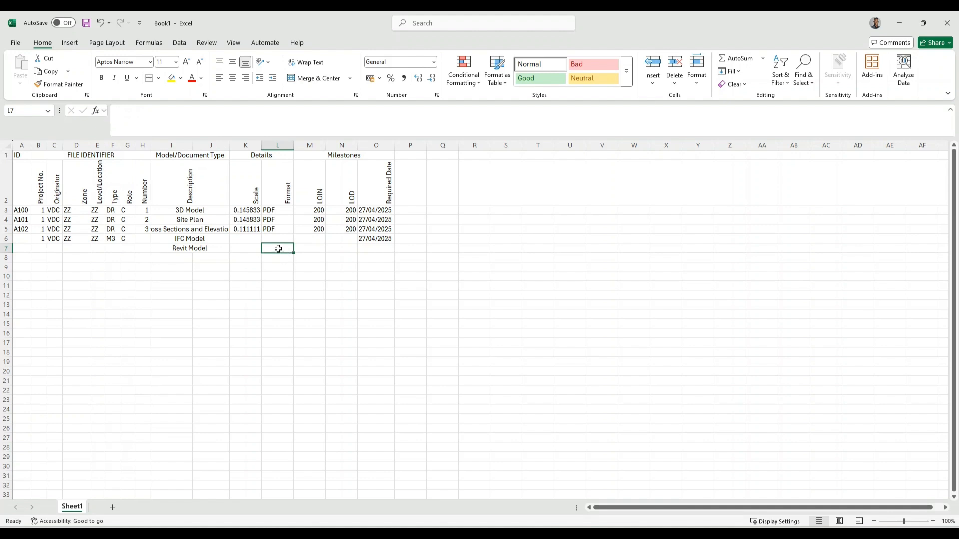
text(.RVT)
click(279, 240)
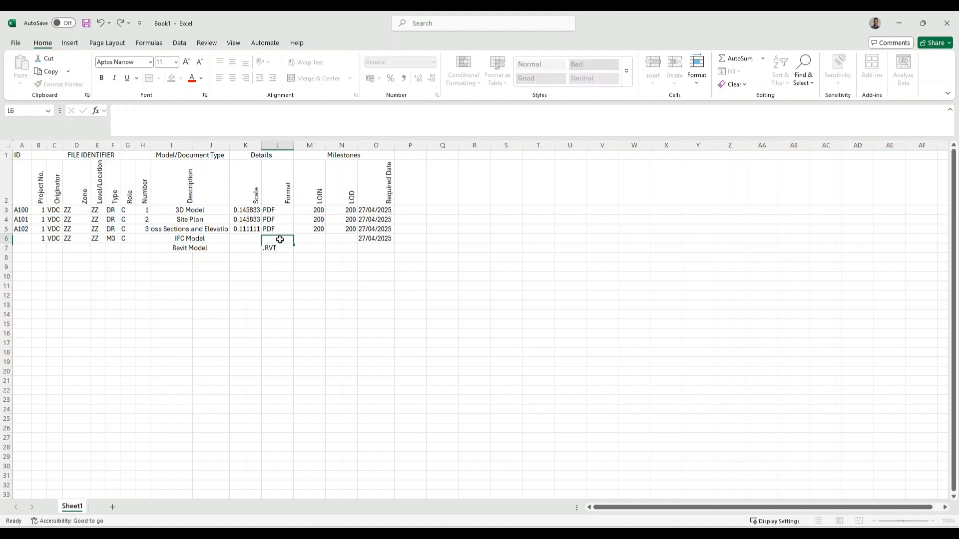
text(.IFC)
click(311, 242)
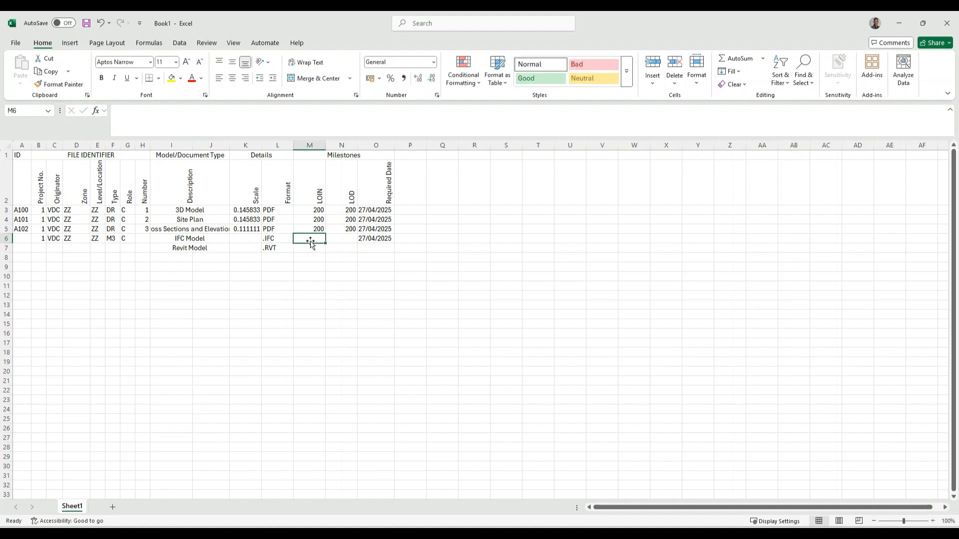
Set LOIN and LOD to 300 for both the IFC and Revit Model rows
text(200)
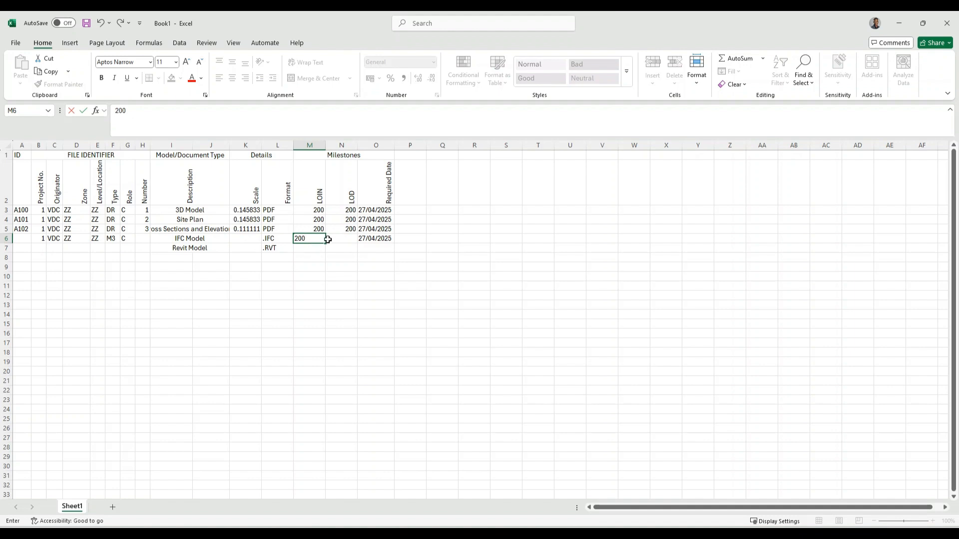
click(337, 238)
text(3)
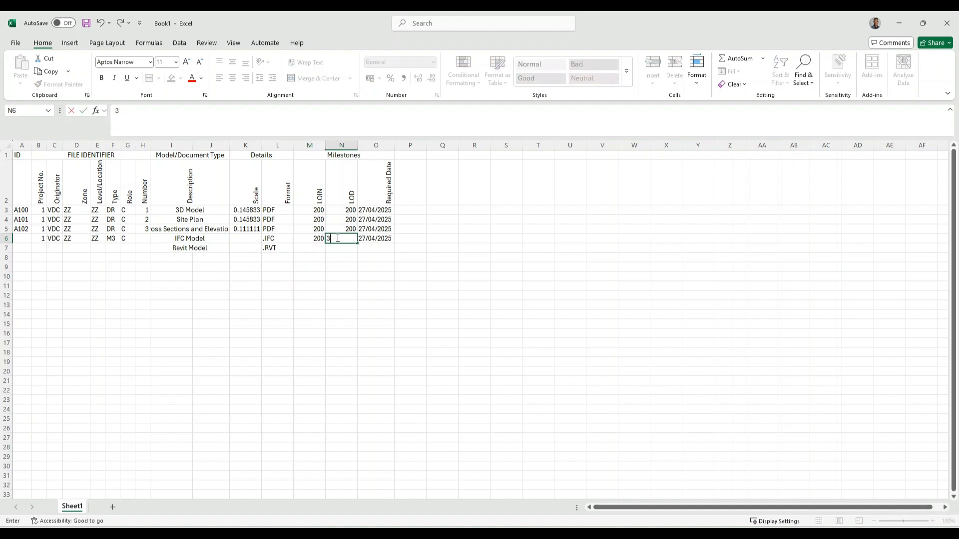
text(00)
click(340, 248)
text(300)
click(317, 250)
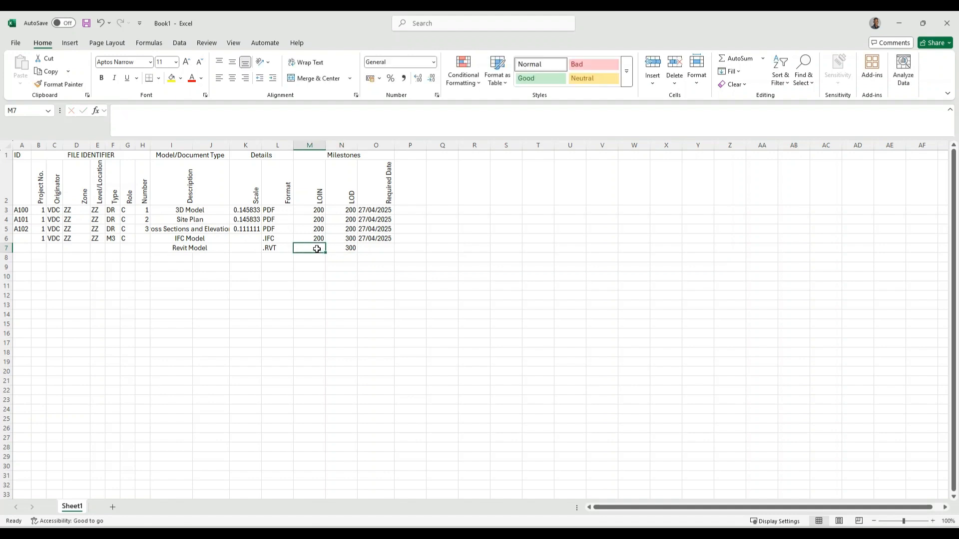
text(300)
click(320, 238)
text(300)
click(334, 250)
Copy the 27/04/2025 required date from row 6 into row 7, then minimise Excel
click(368, 248)
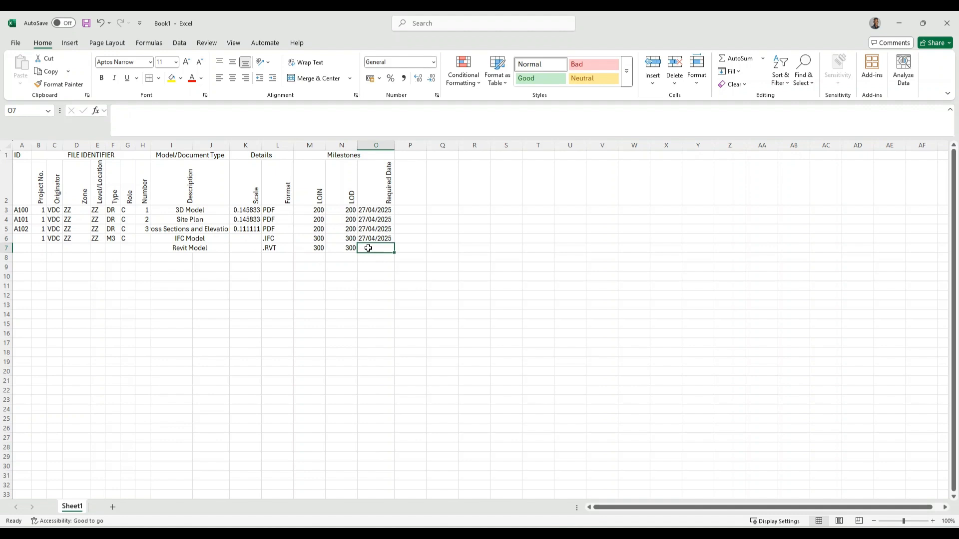
double_click(367, 239)
click(363, 249)
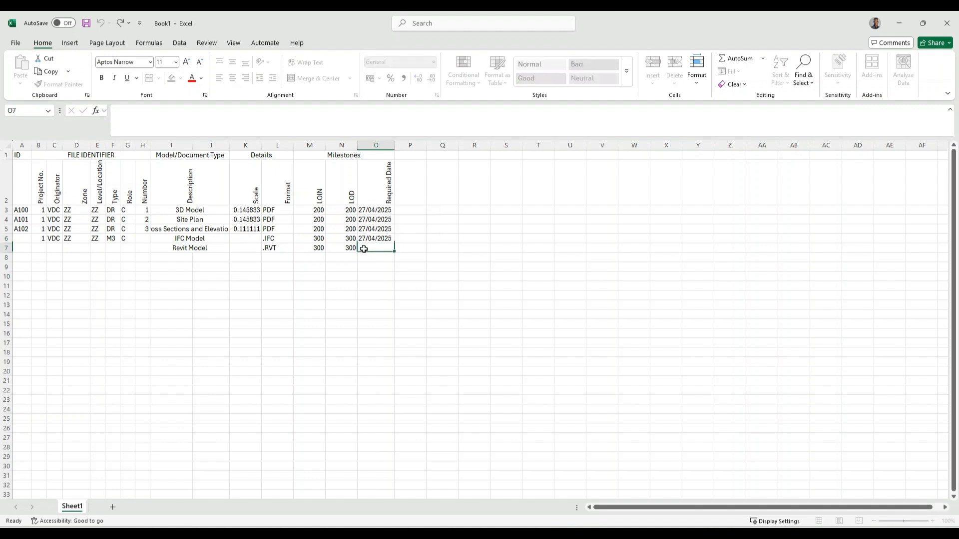
click(368, 238)
right_click(368, 238)
click(394, 252)
click(368, 248)
right_click(370, 248)
click(408, 296)
click(26, 250)
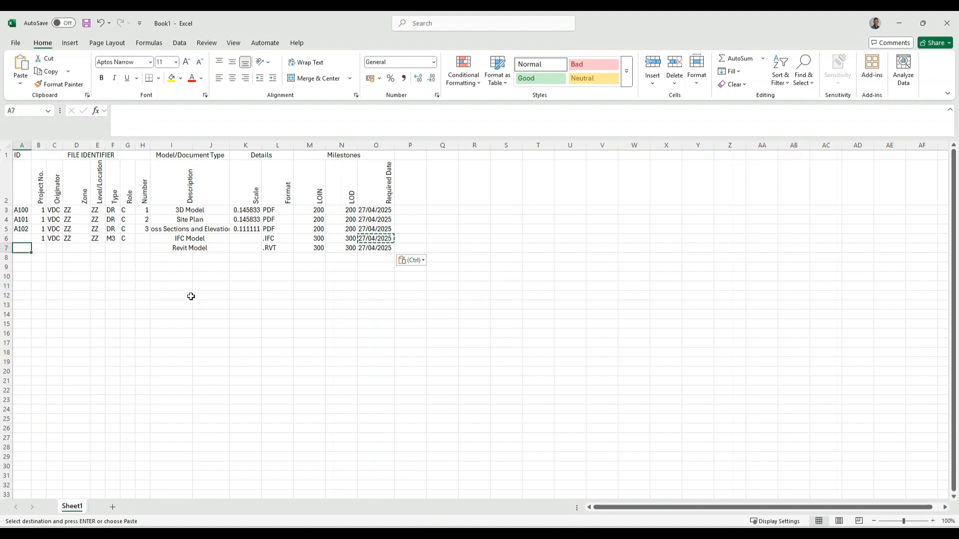
click(890, 21)
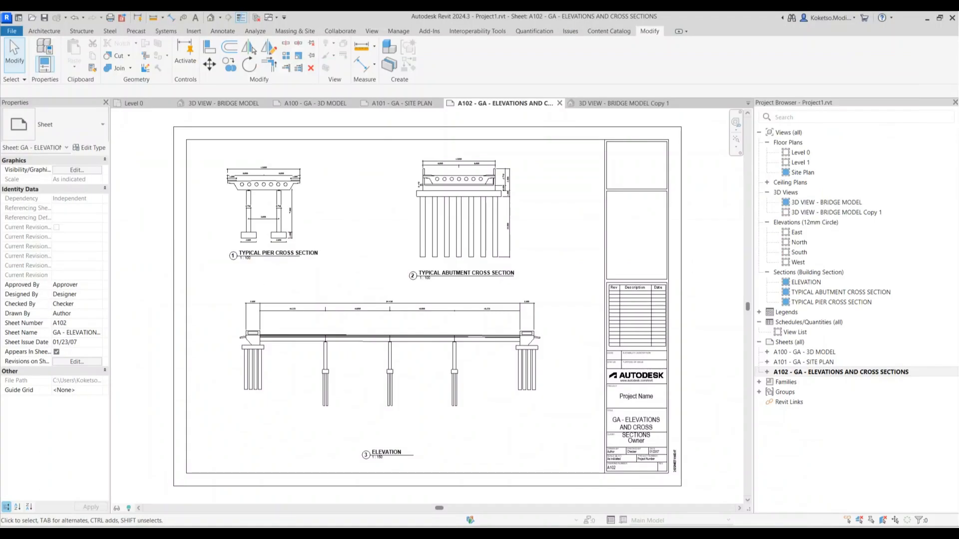
drag(0, 183, 368, 127)
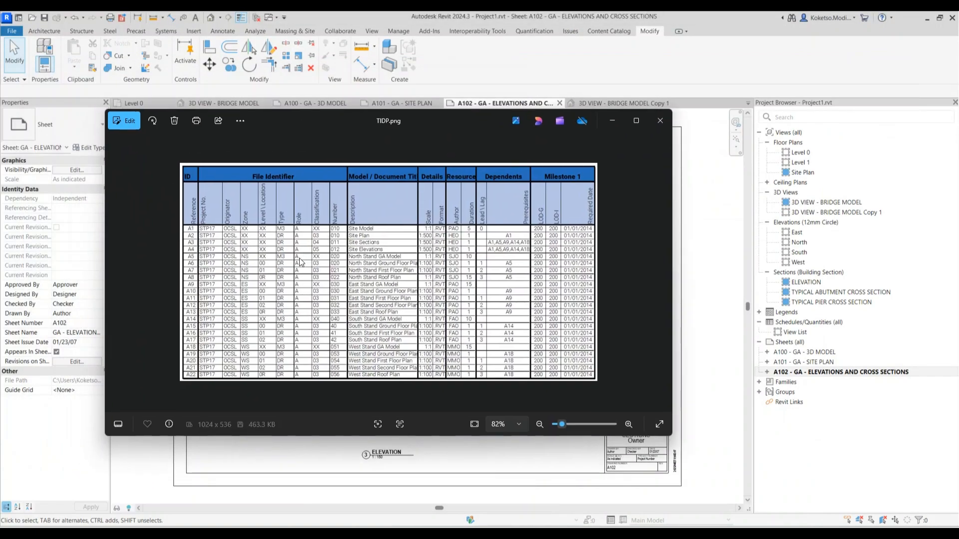
scroll(301, 258, up, 1)
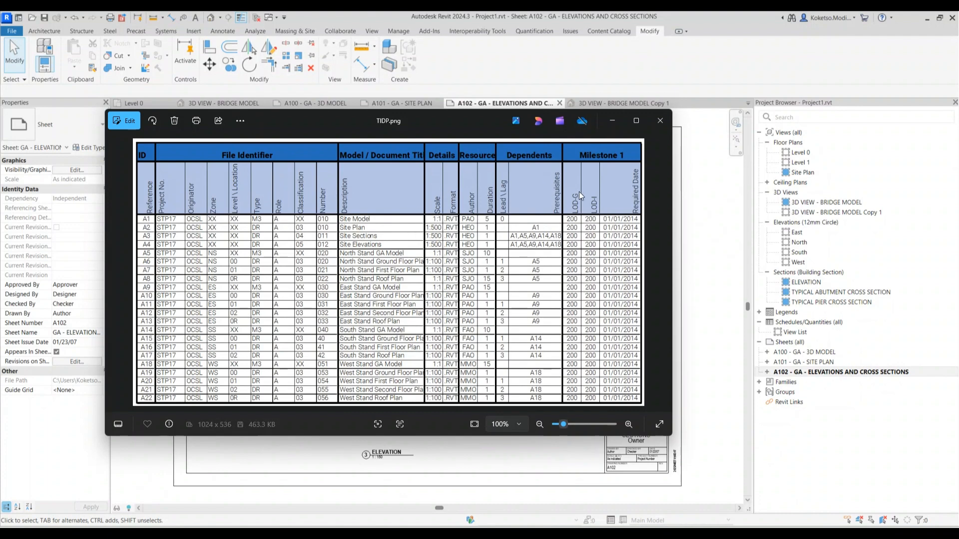
click(659, 120)
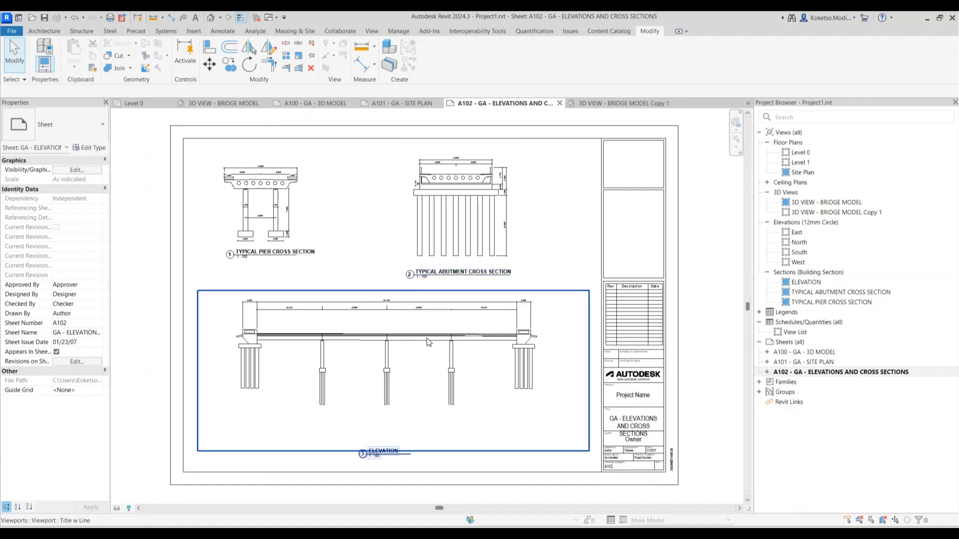
Zoom out of sheet A102 and switch to the '3D VIEW - BRIDGE MODEL Copy 1' view
scroll(514, 250, down, 2)
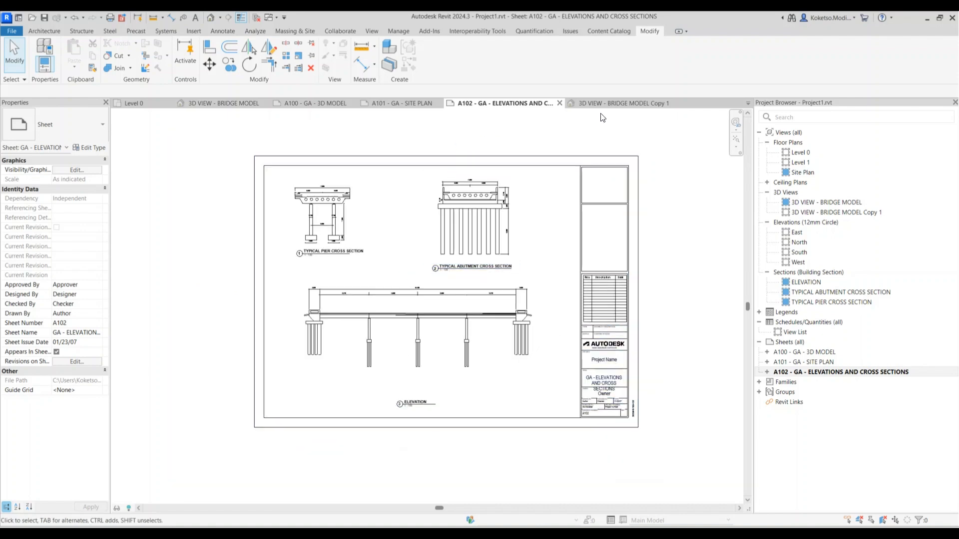
click(619, 103)
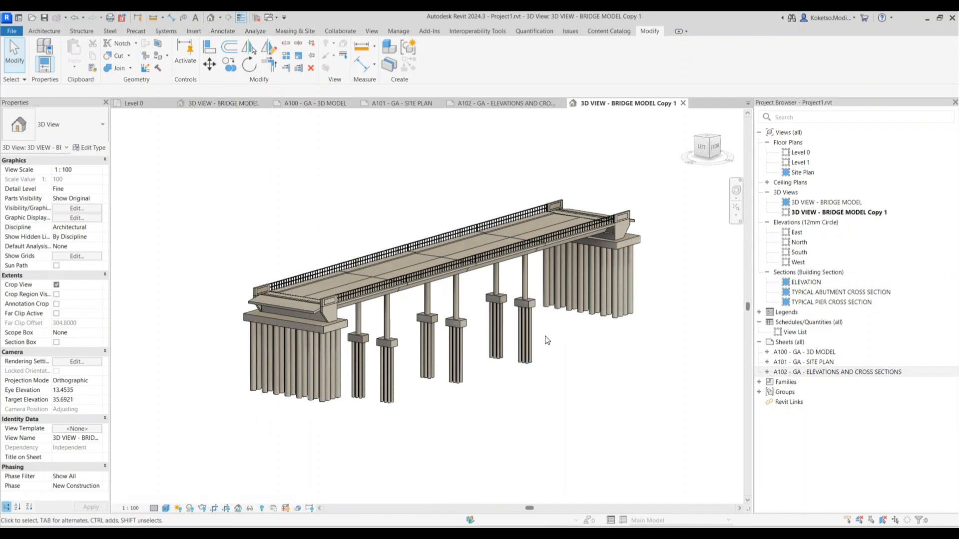
Orbit and pan the bridge to view the deck, piers and pile foundations from front-right and elevated front-left angles
shift+middle_drag(611, 364, 605, 415)
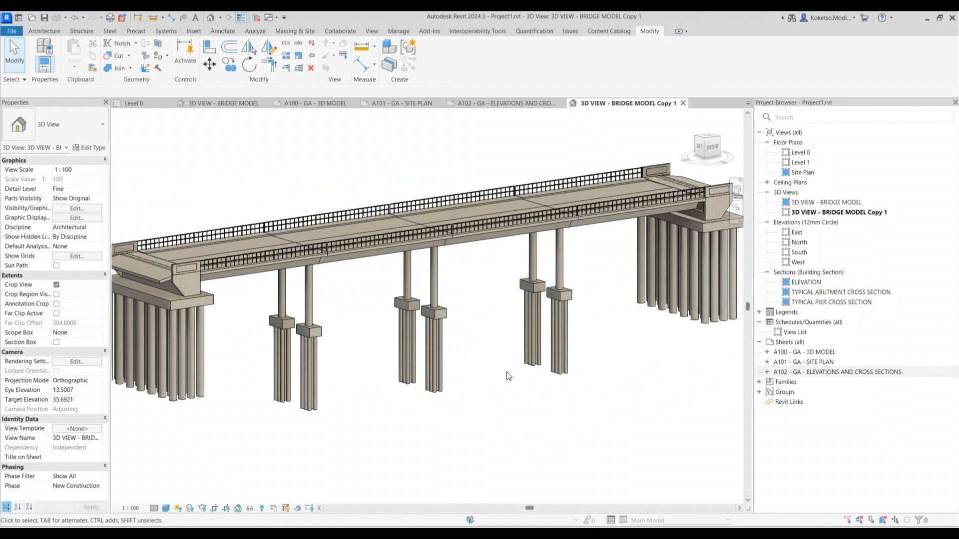
shift+middle_drag(487, 377, 462, 358)
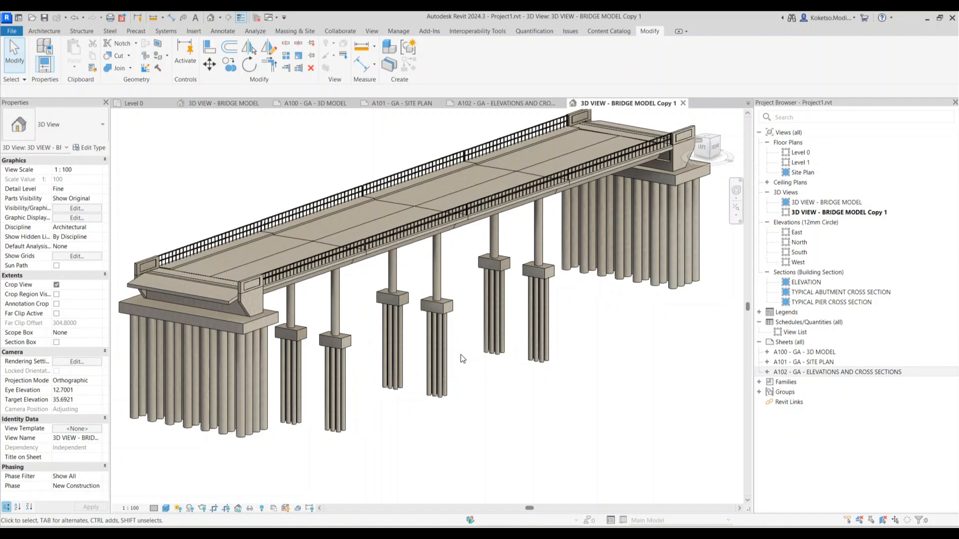
middle_drag(338, 325, 361, 346)
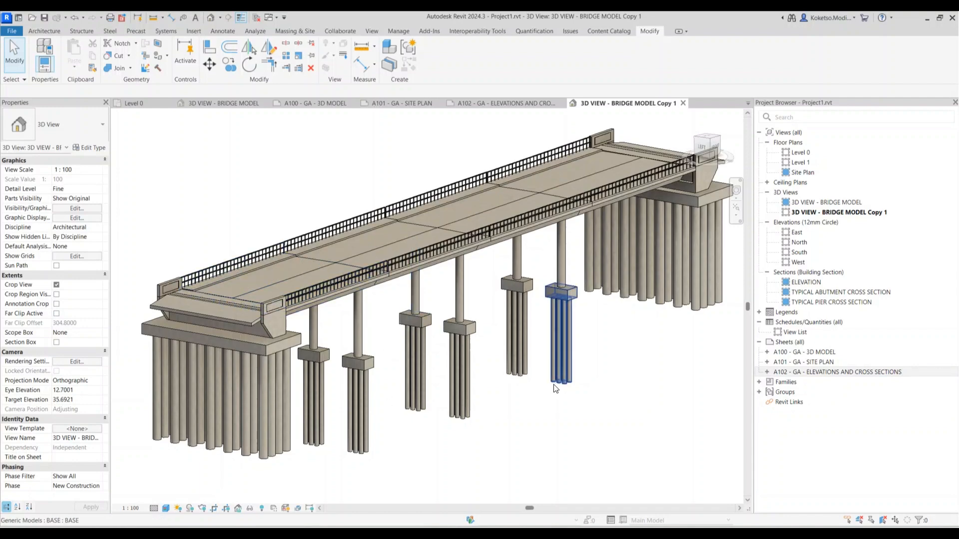
shift+middle_drag(544, 409, 474, 431)
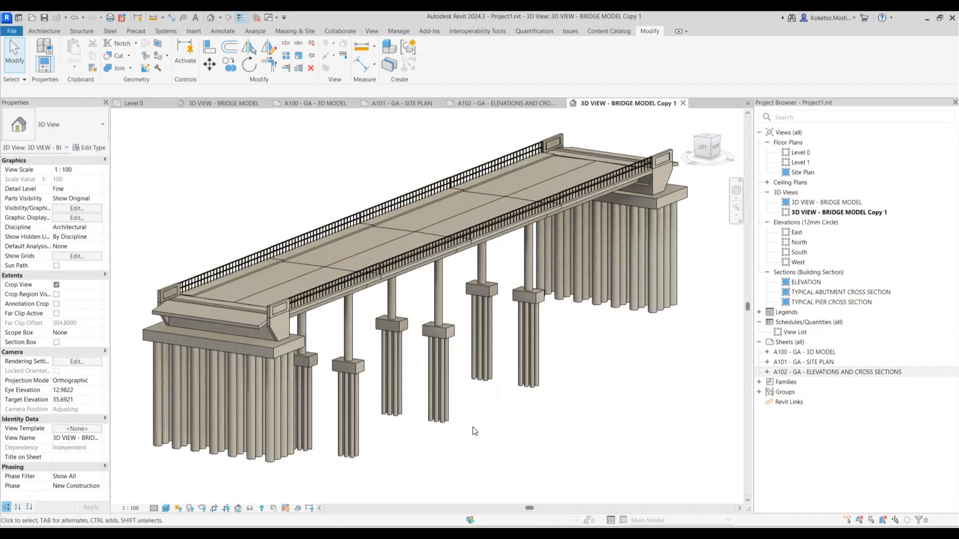